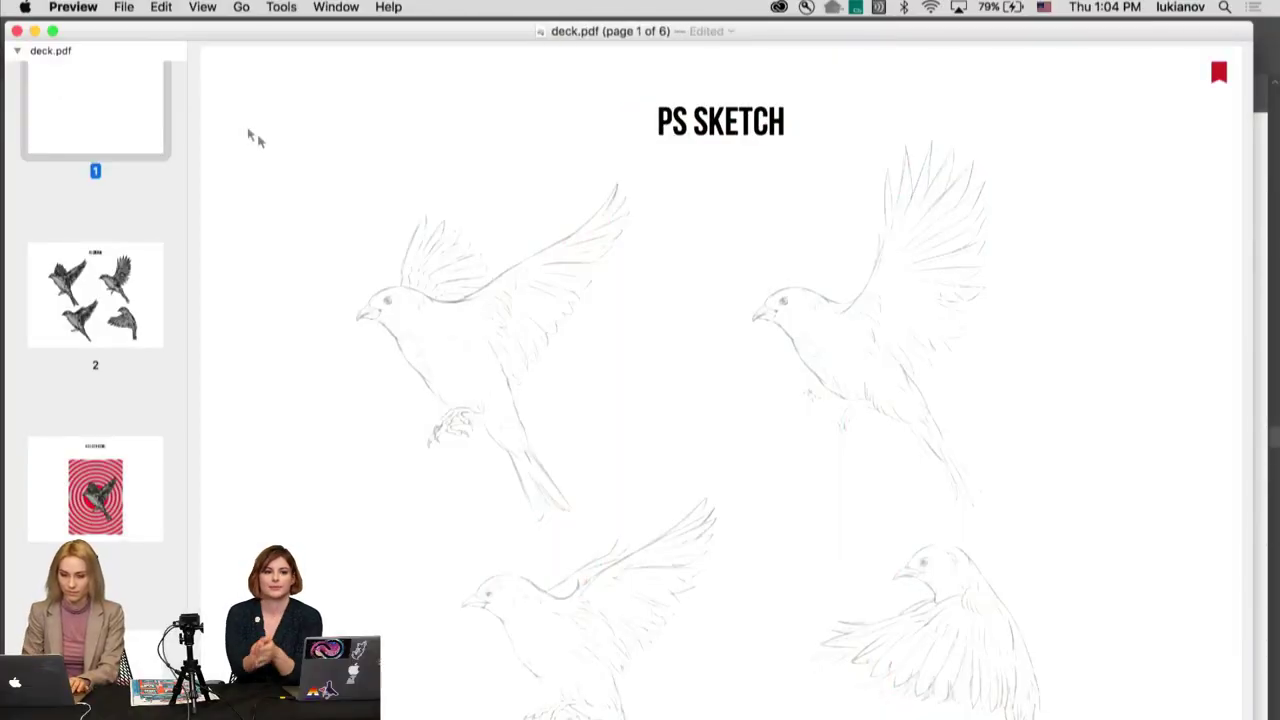
Step: Start deck.pdf as a full-screen slideshow via View > Slideshow and advance to the AI DRAW slide
click(200, 6)
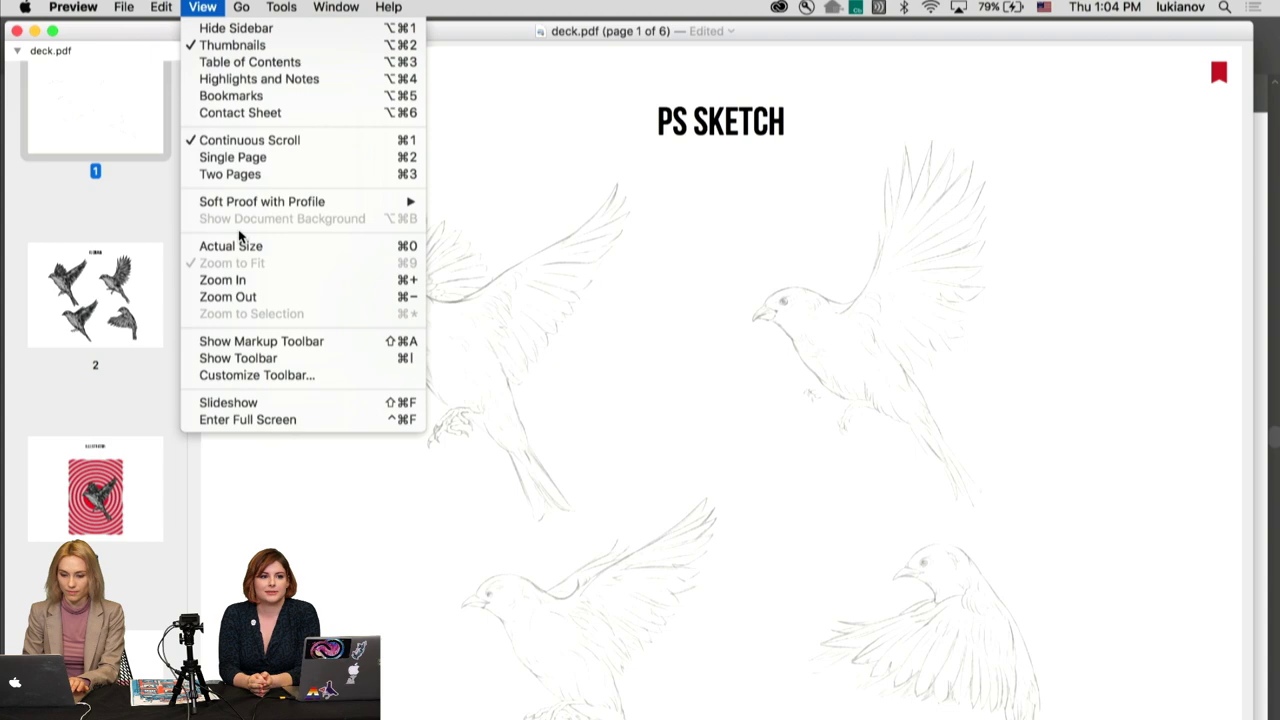
click(243, 419)
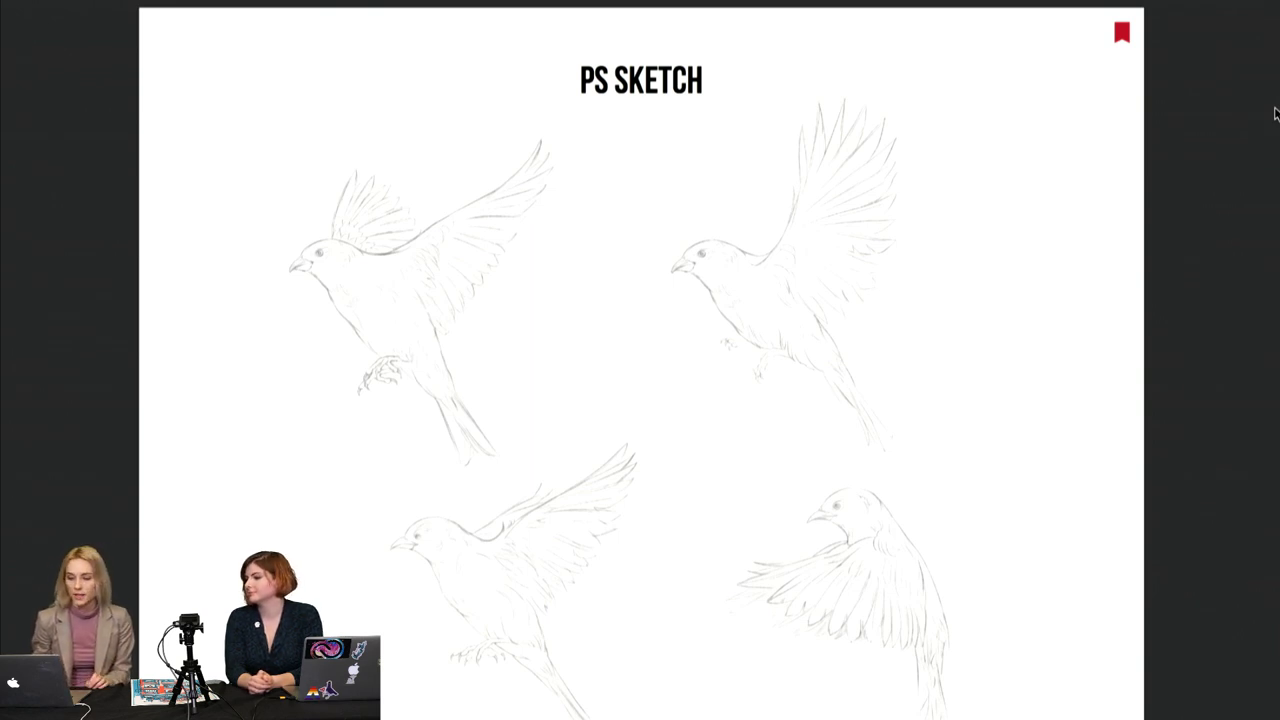
key(Right)
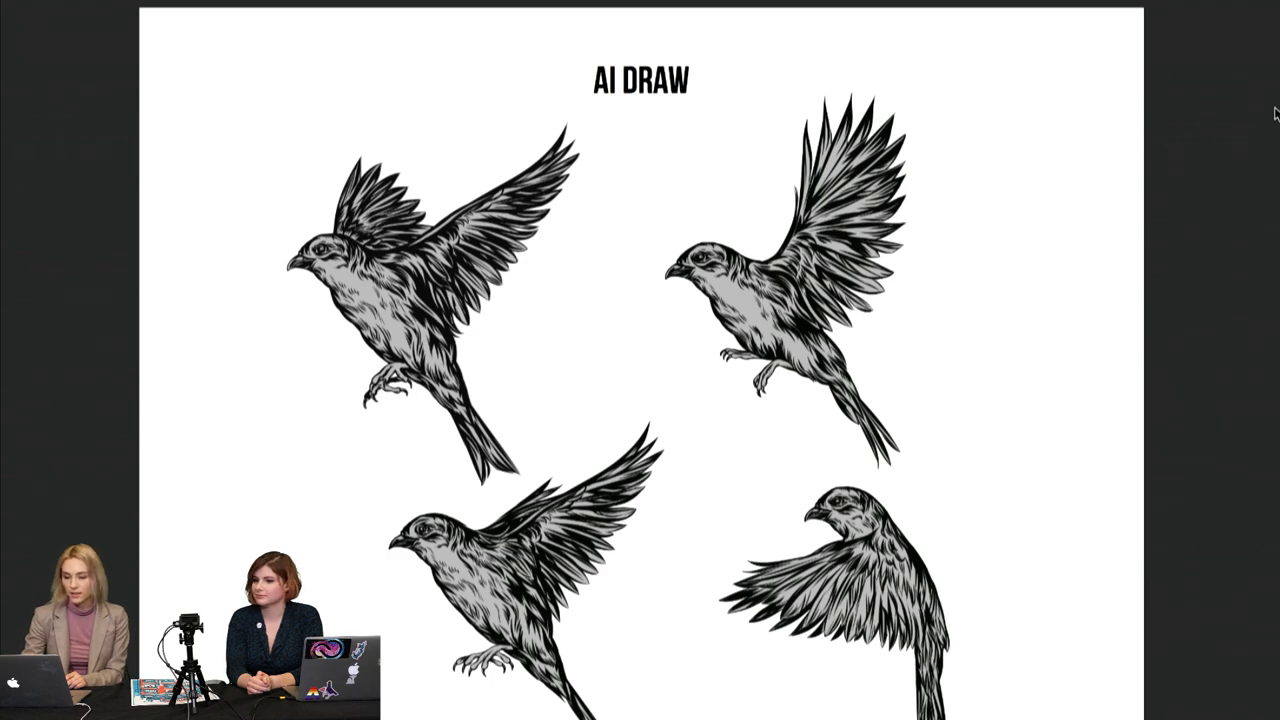
Step: Advance past the ILLUSTRATOR bird-on-red-rings slide to the separated artwork parts slide
key(Right)
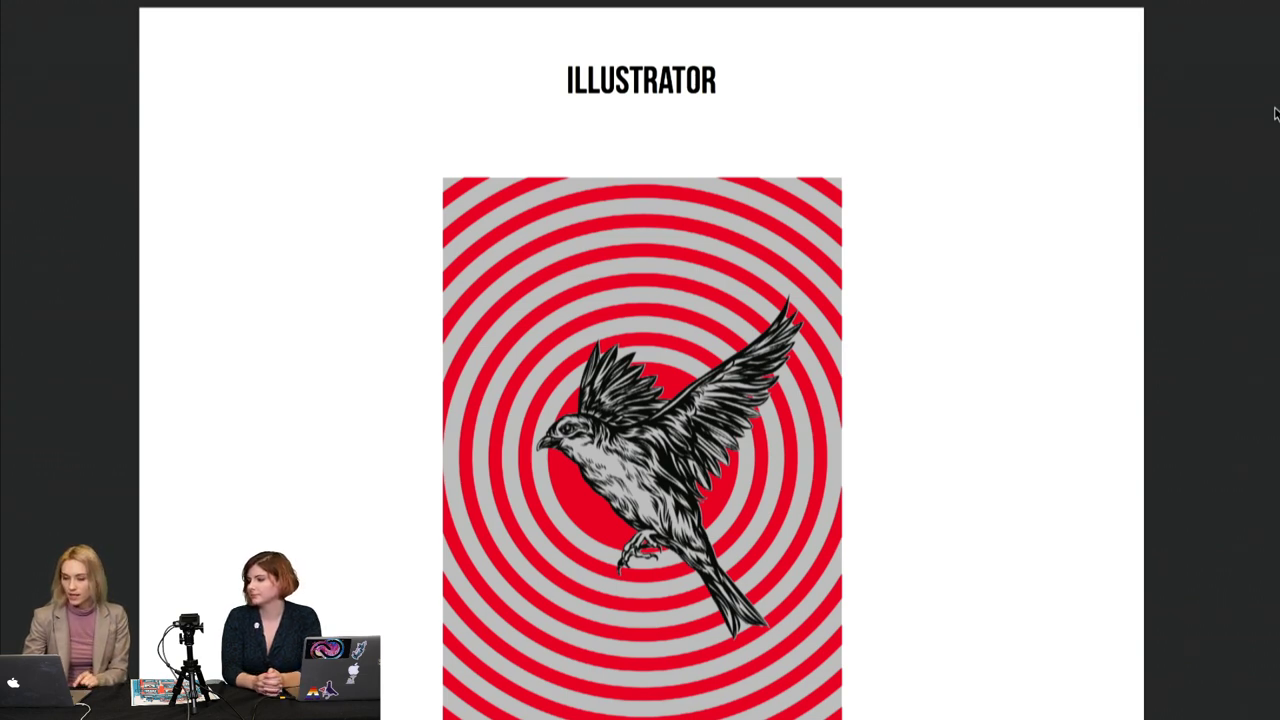
key(Right)
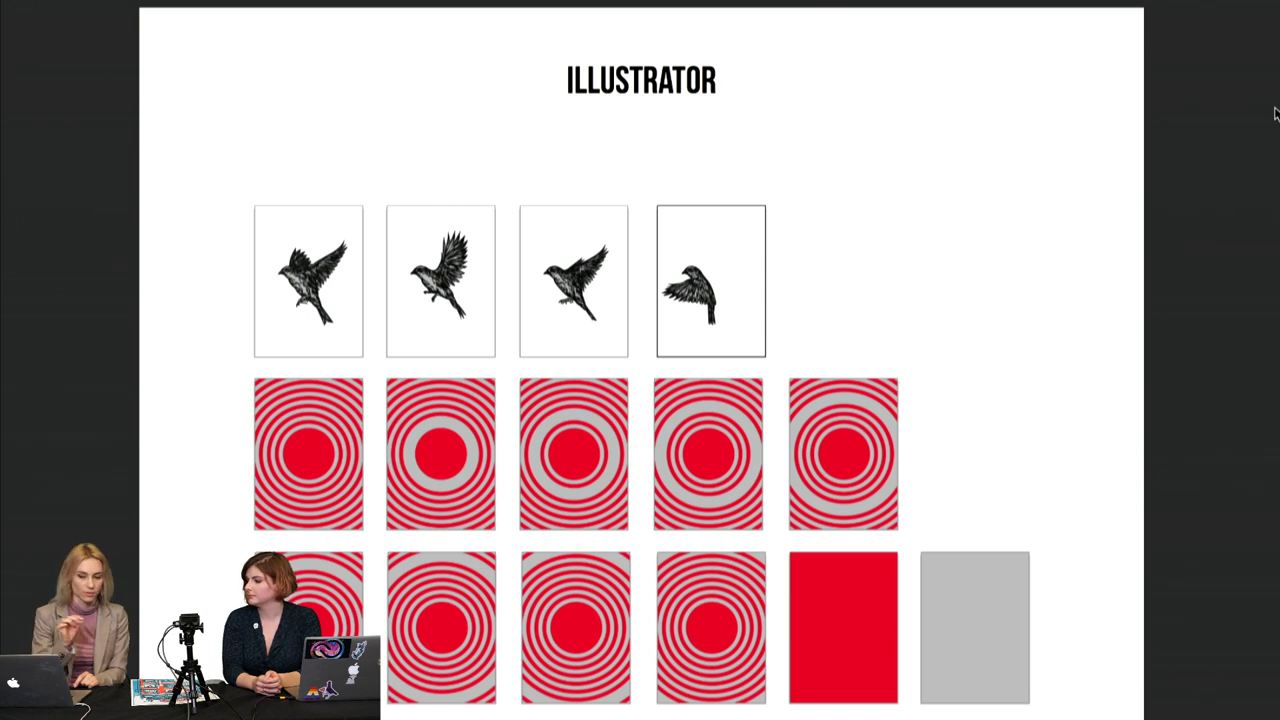
Step: Advance to the PHOTOSHOP slide with the animation timeline
key(Right)
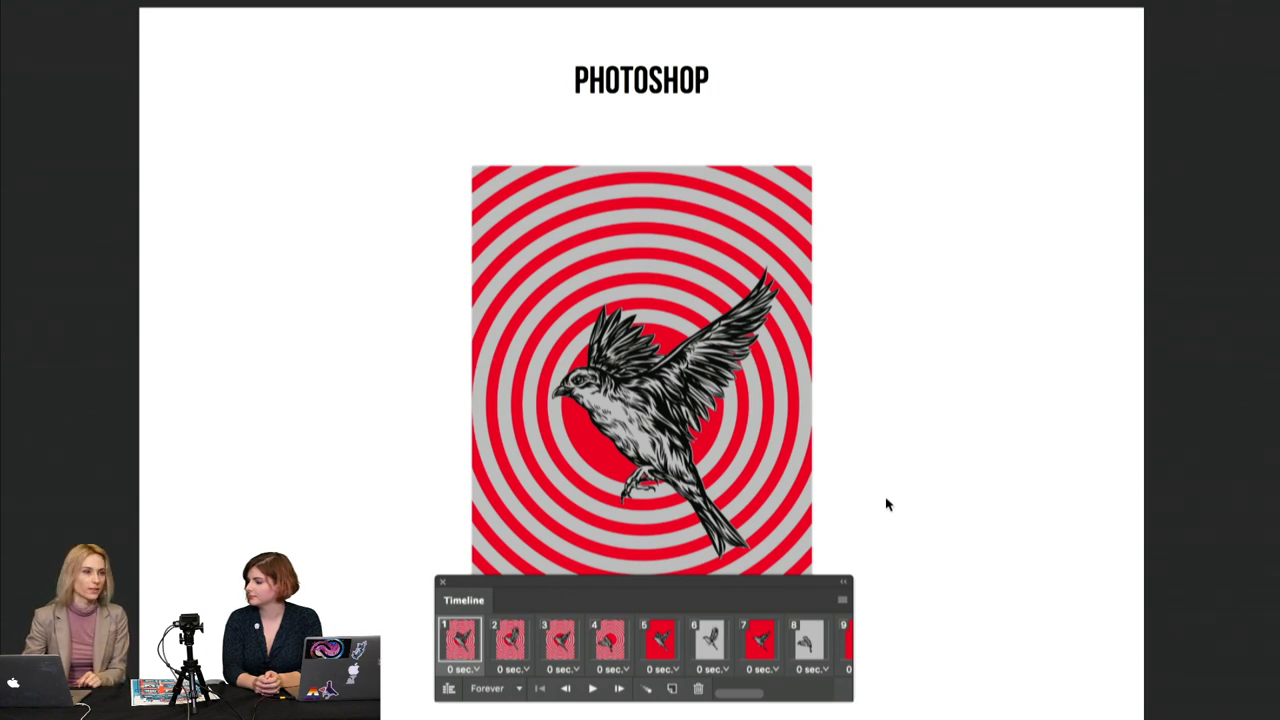
Step: Advance to the final AR DESIGN TOOLS + APP slide showing the Aurasma page
key(Right)
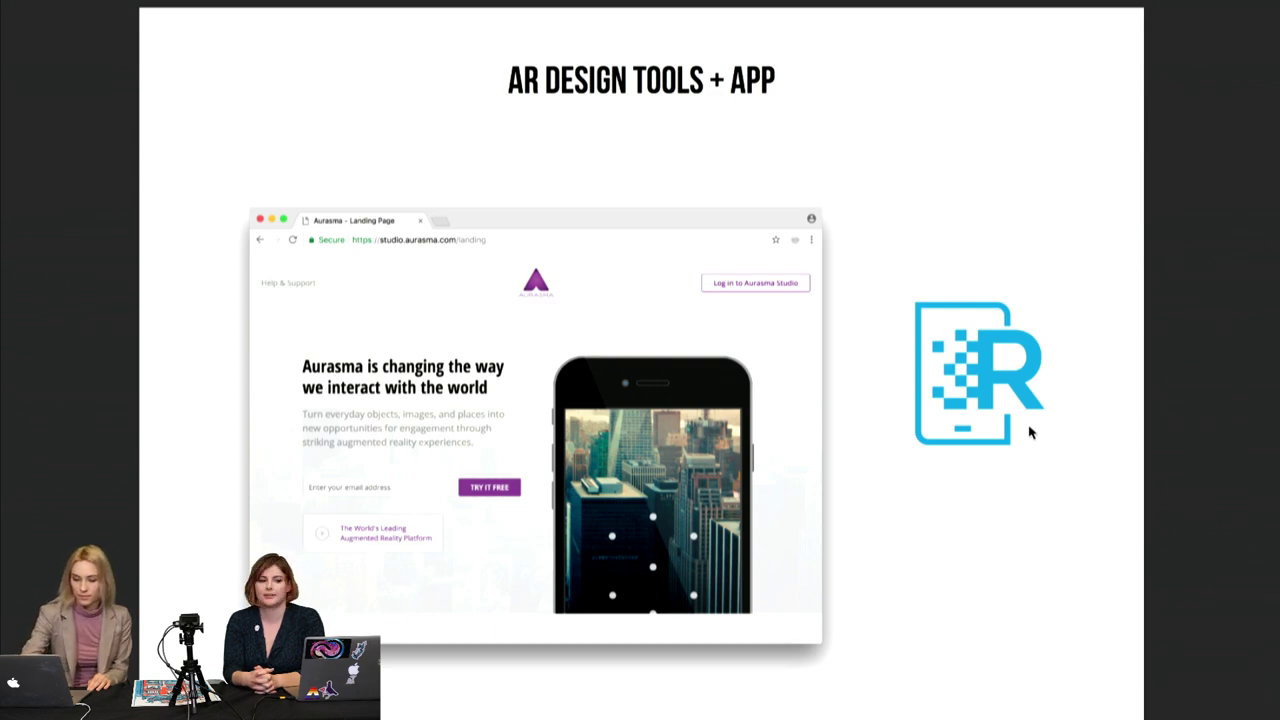
Step: Exit the slideshow and switch to Illustrator's bird-on-red-rings poster
key(Escape)
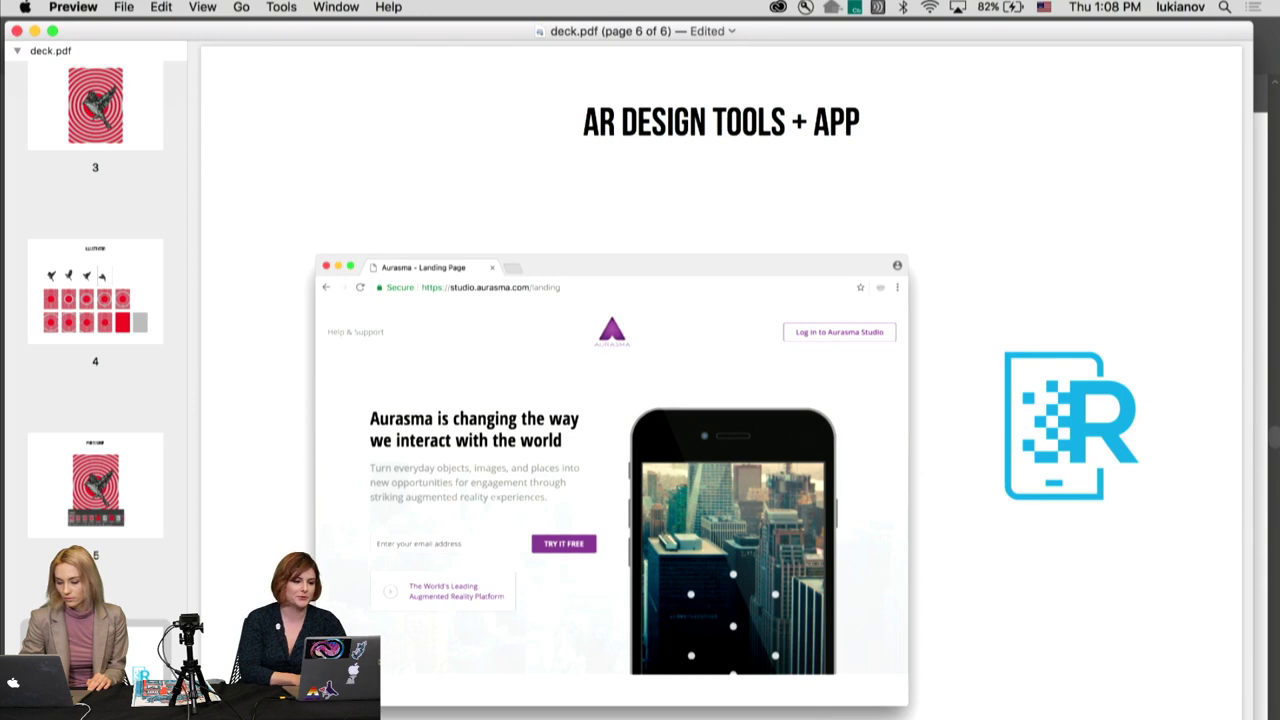
key(super+Tab)
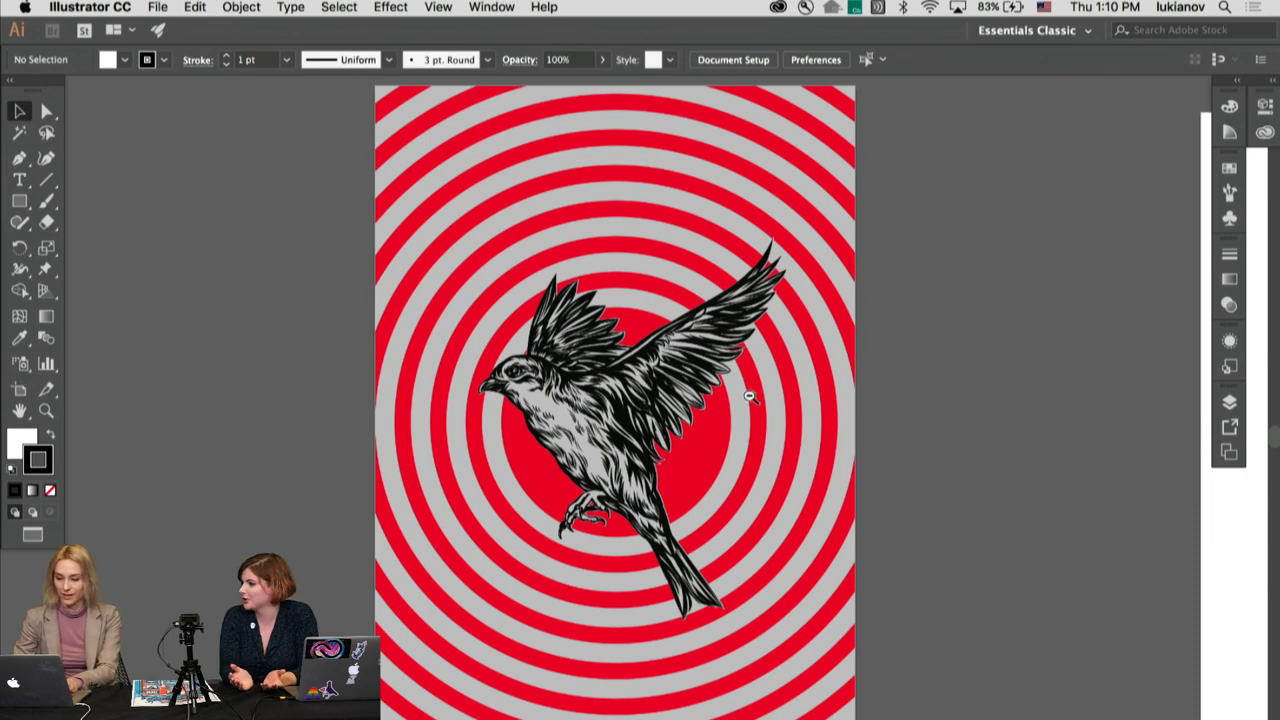
alt+click(750, 397)
alt+click(750, 397)
alt+click(750, 397)
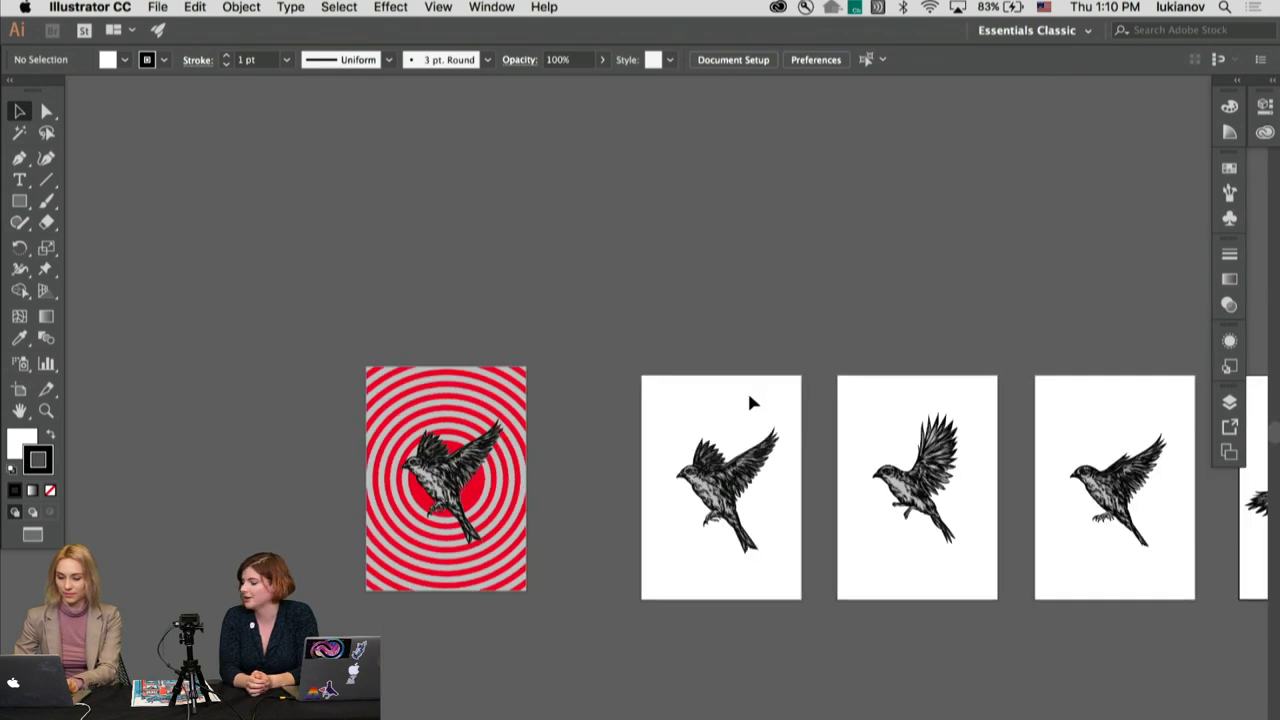
alt+click(750, 400)
scroll(750, 400, down, 5)
scroll(750, 400, right, 3)
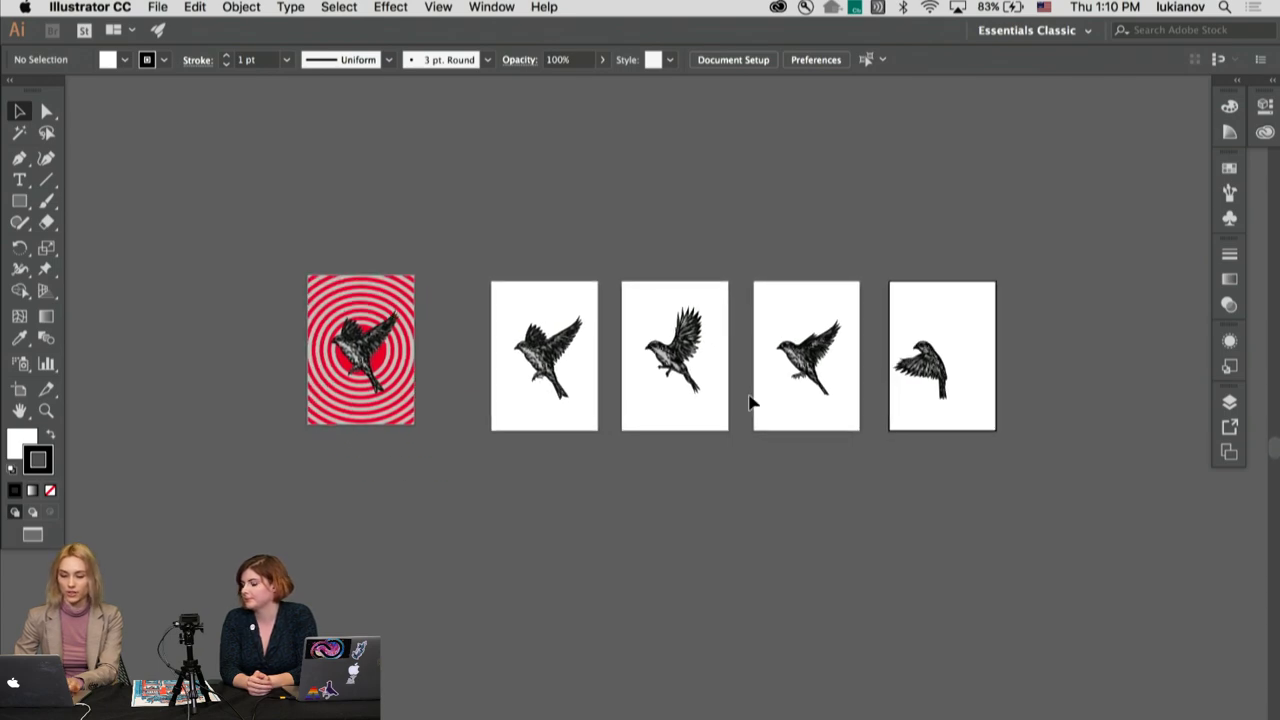
click(450, 370)
click(680, 390)
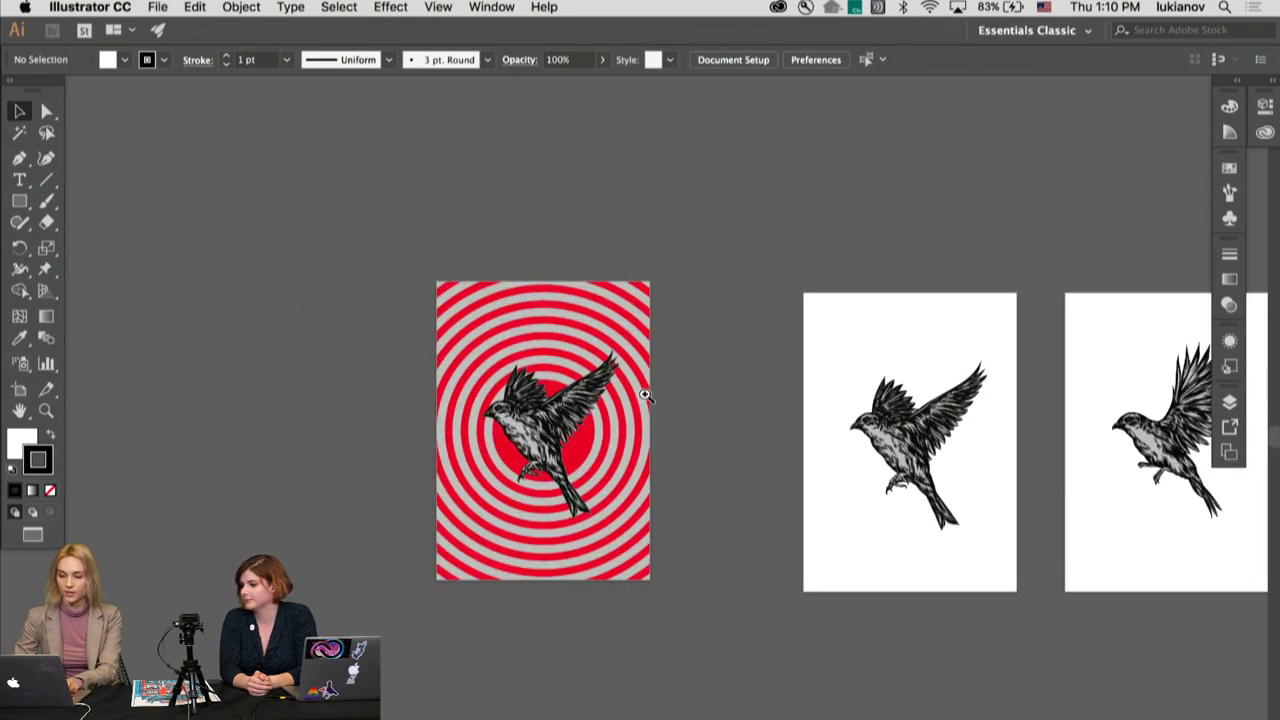
click(645, 396)
click(557, 478)
alt+click(560, 485)
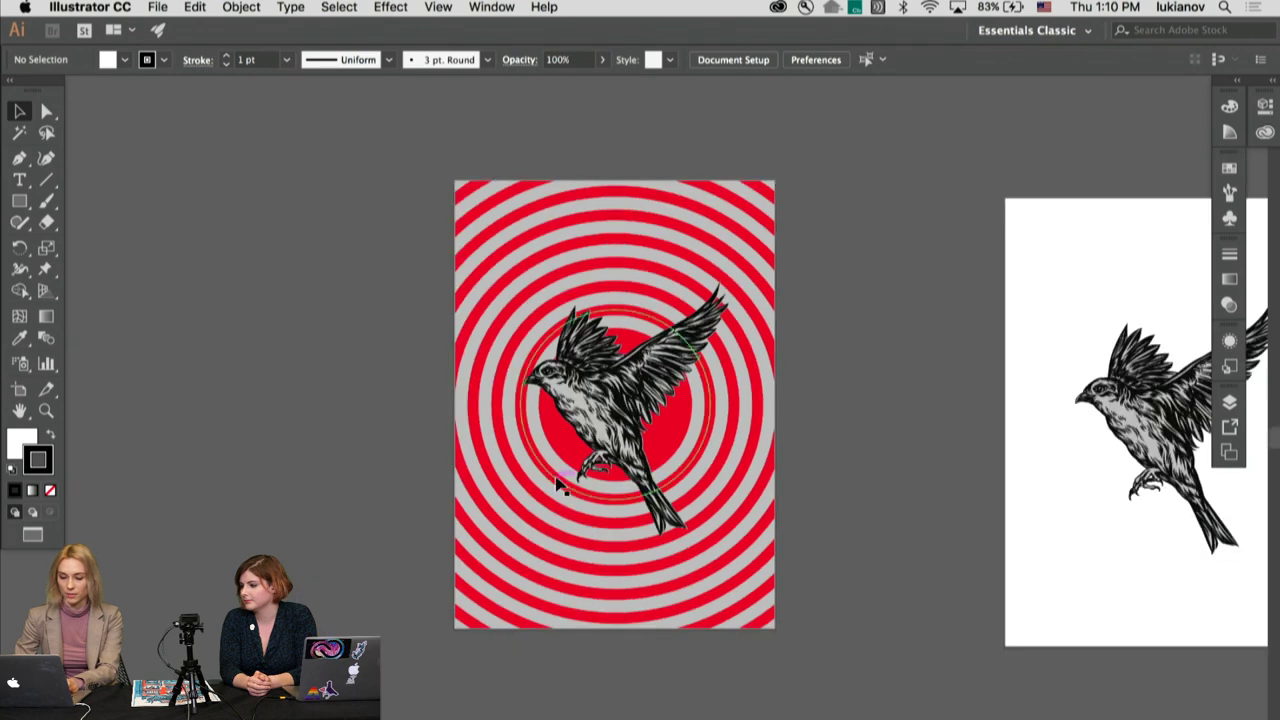
scroll(560, 485, right, 3)
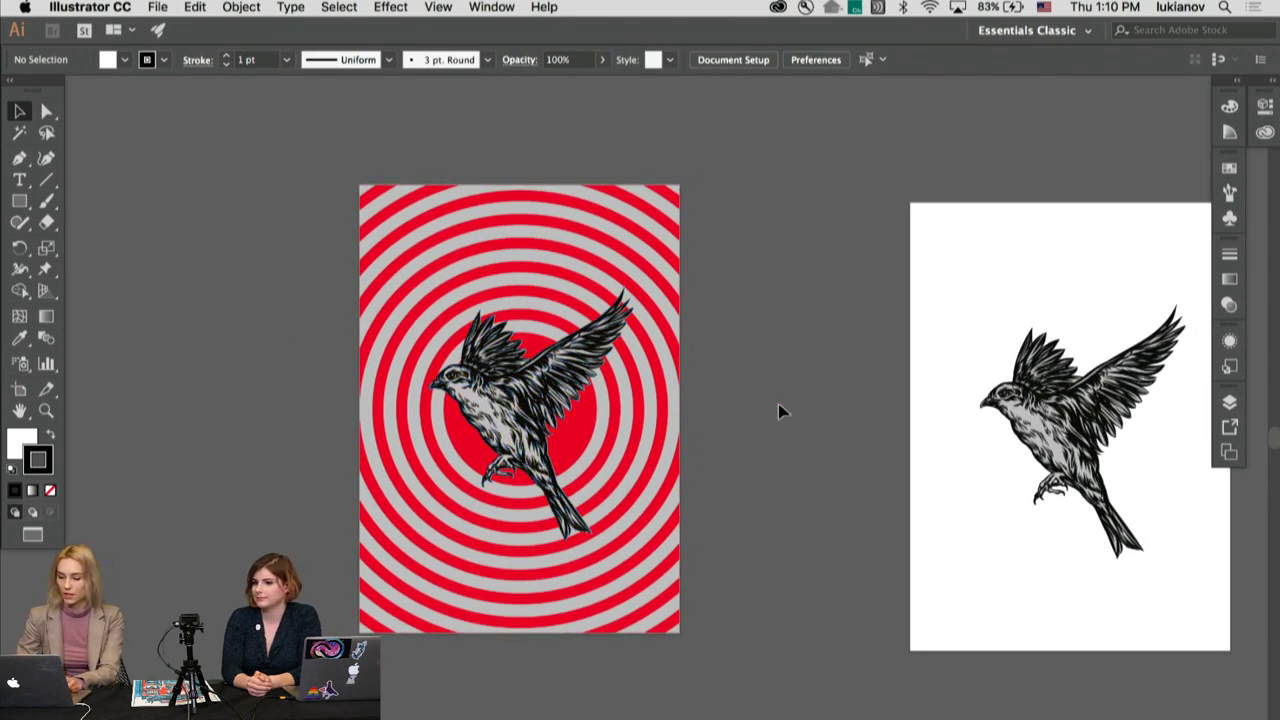
scroll(781, 411, right, 15)
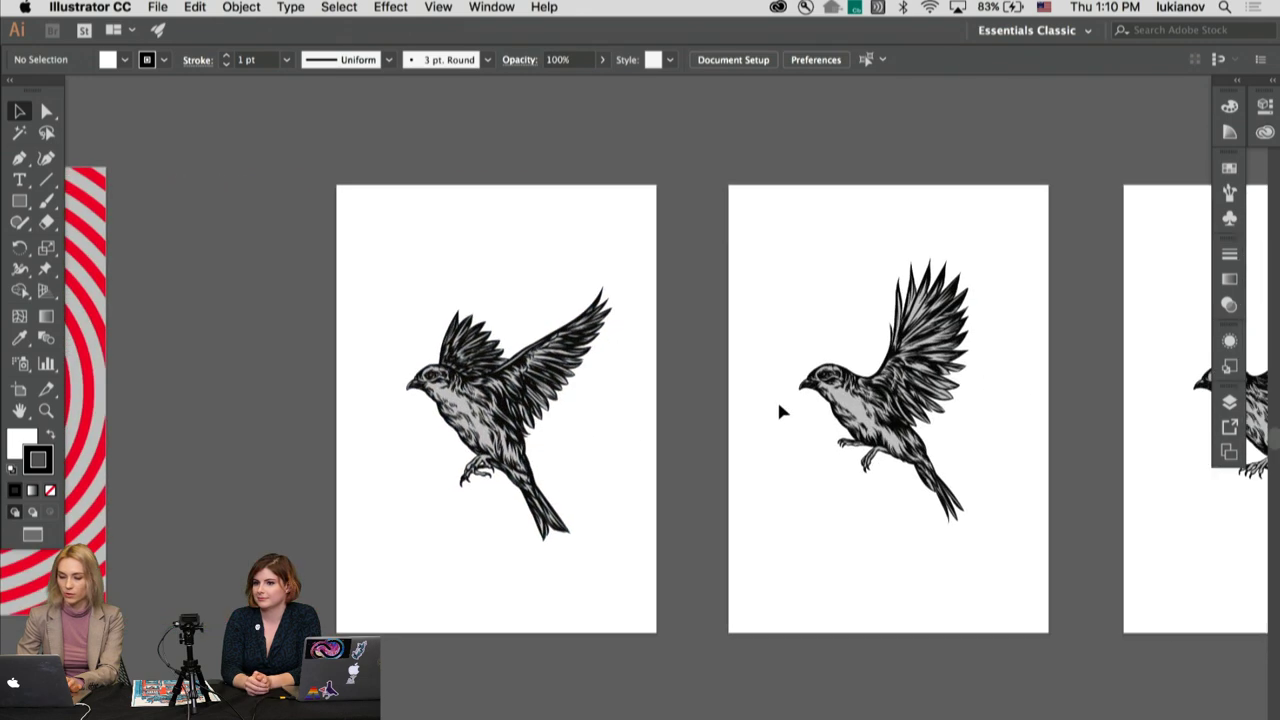
scroll(781, 411, right, 7)
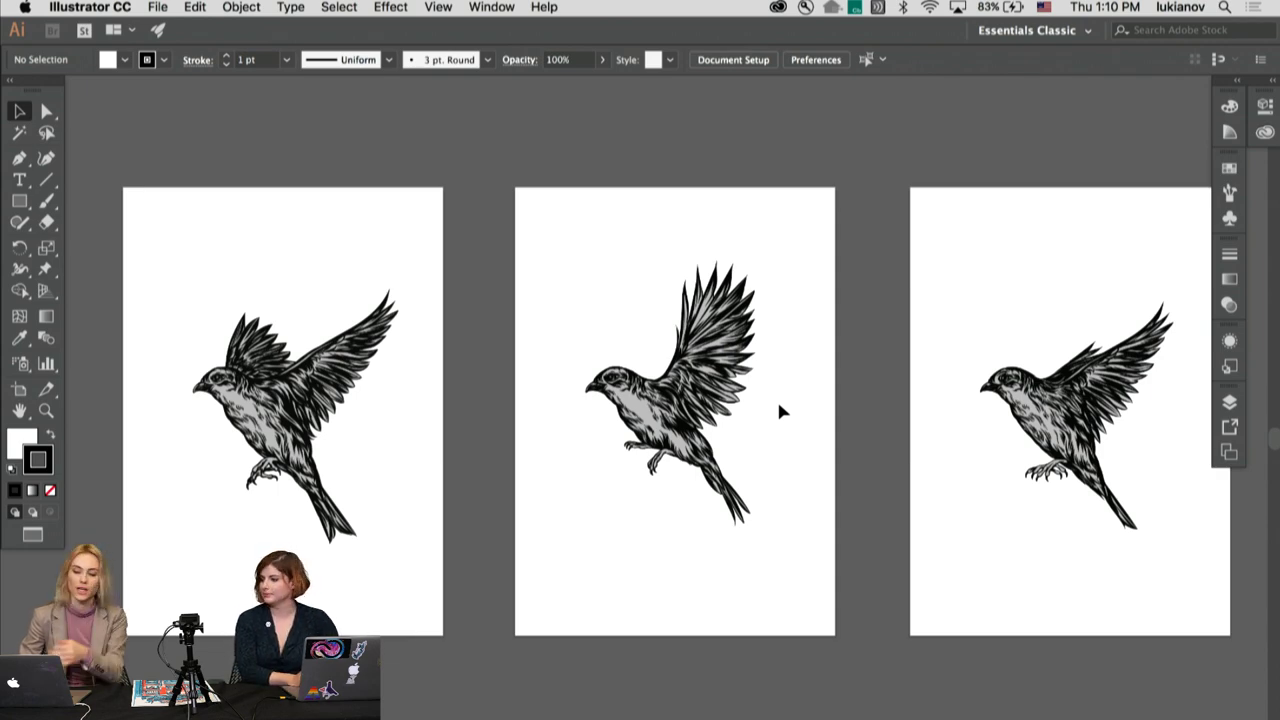
click(362, 444)
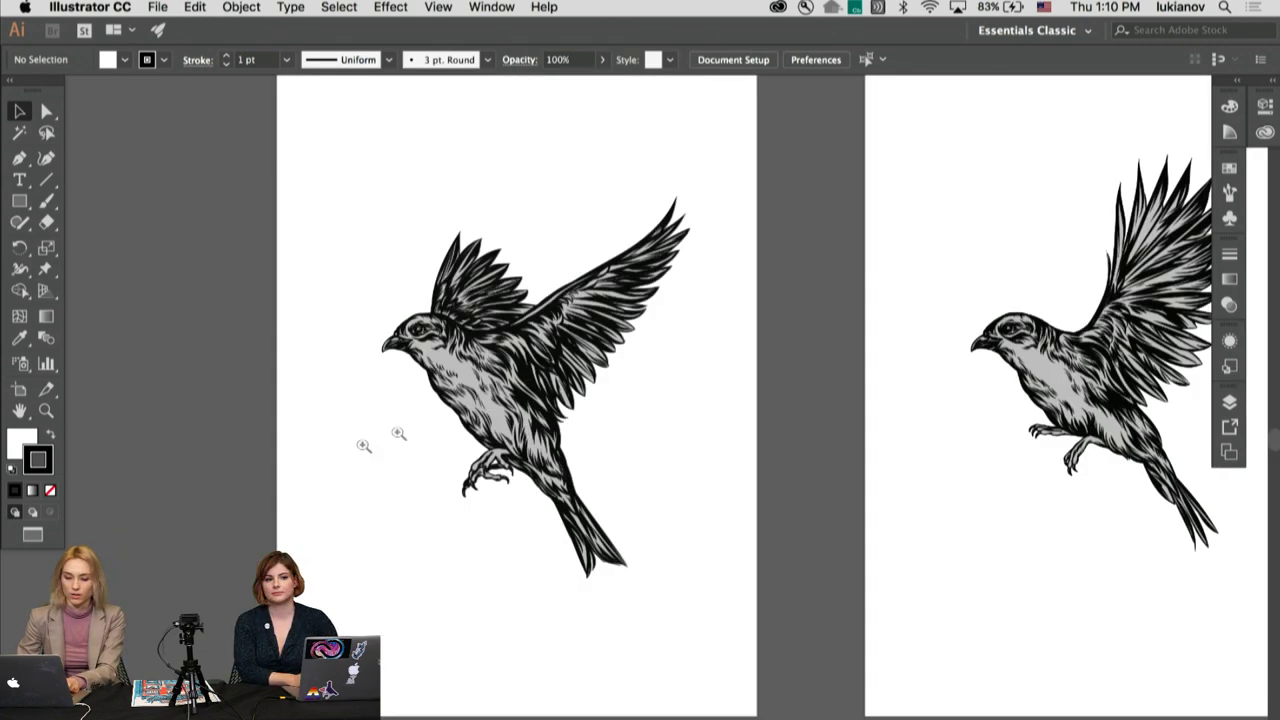
click(364, 445)
scroll(560, 400, right, 8)
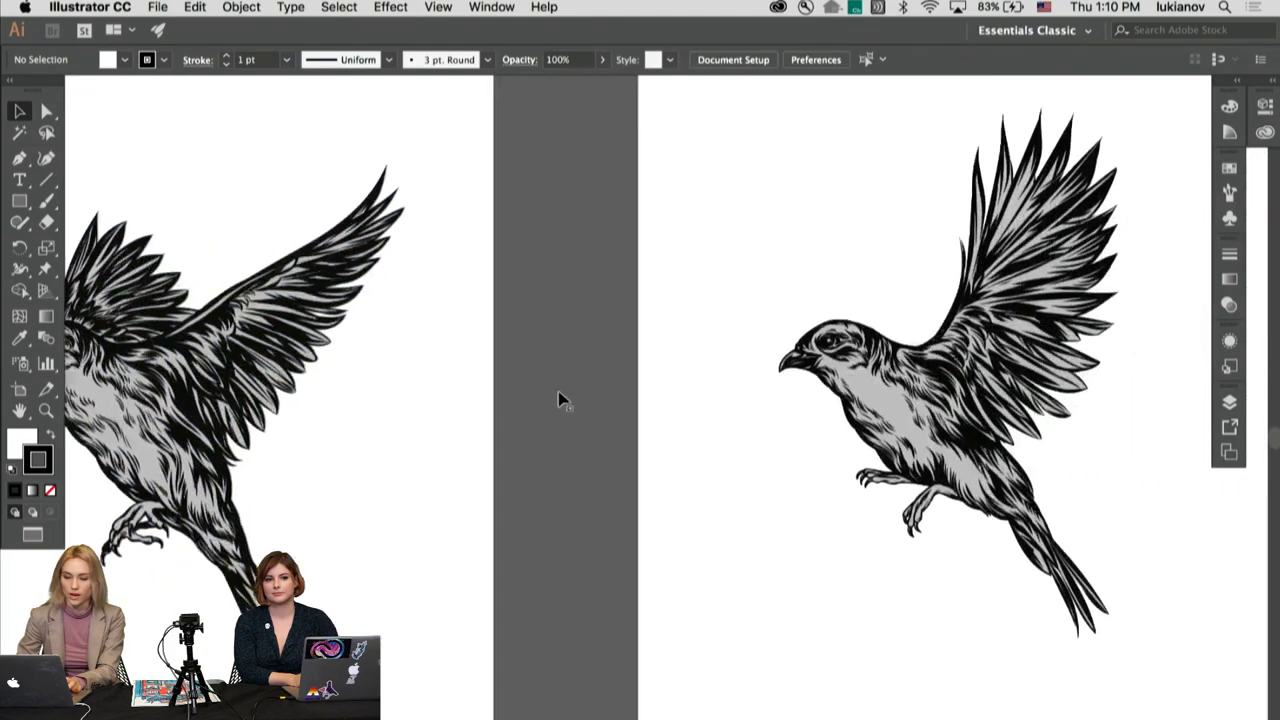
scroll(560, 400, right, 6)
key(super+minus)
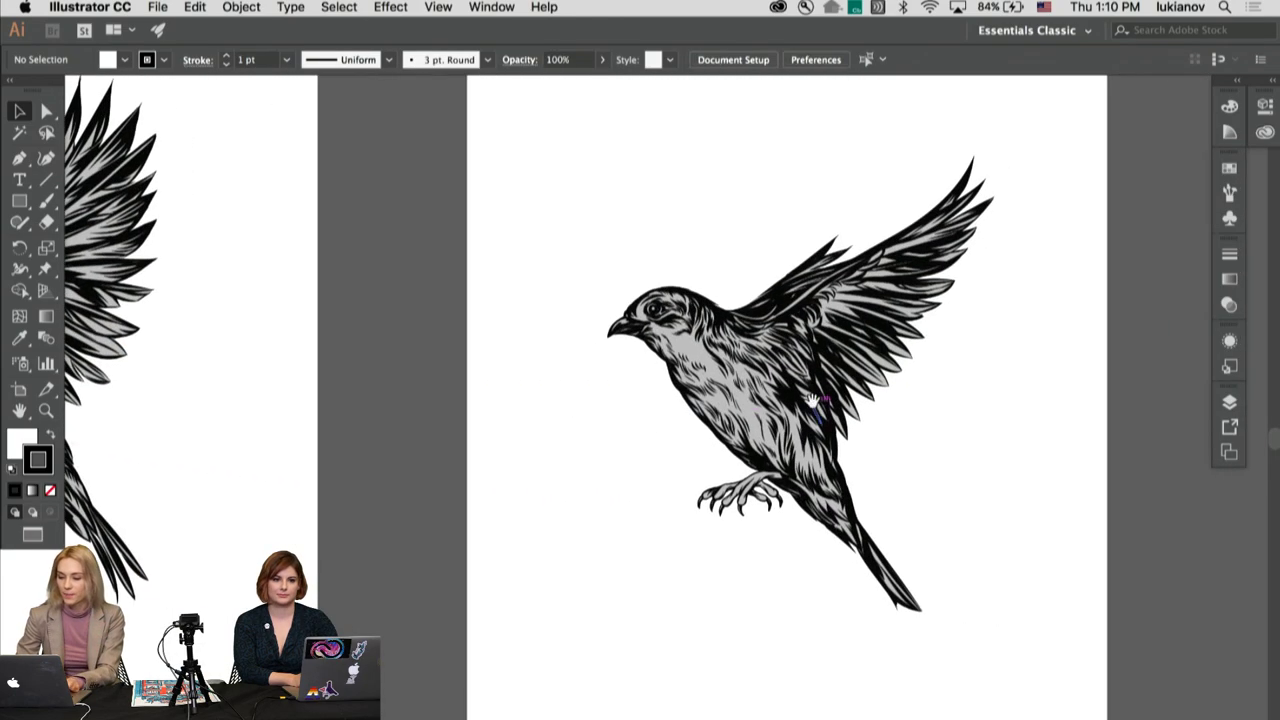
alt+click(506, 554)
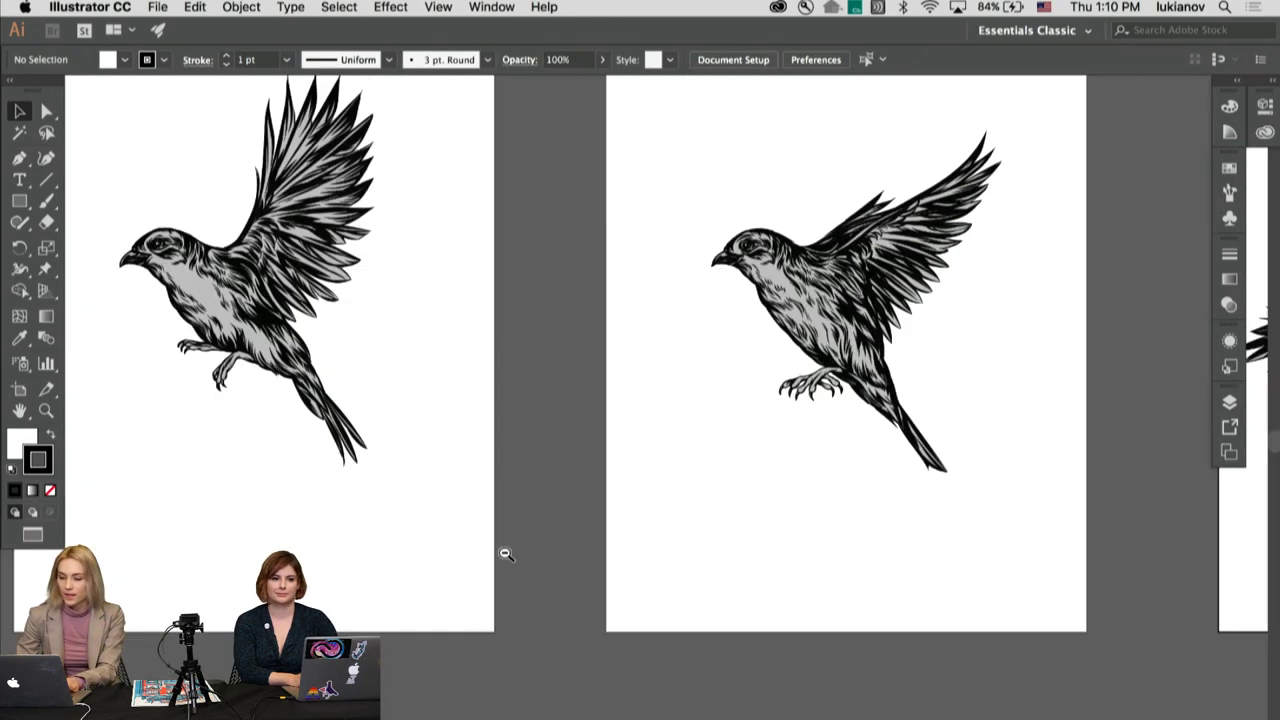
alt+click(701, 383)
alt+click(701, 383)
scroll(700, 385, left, 5)
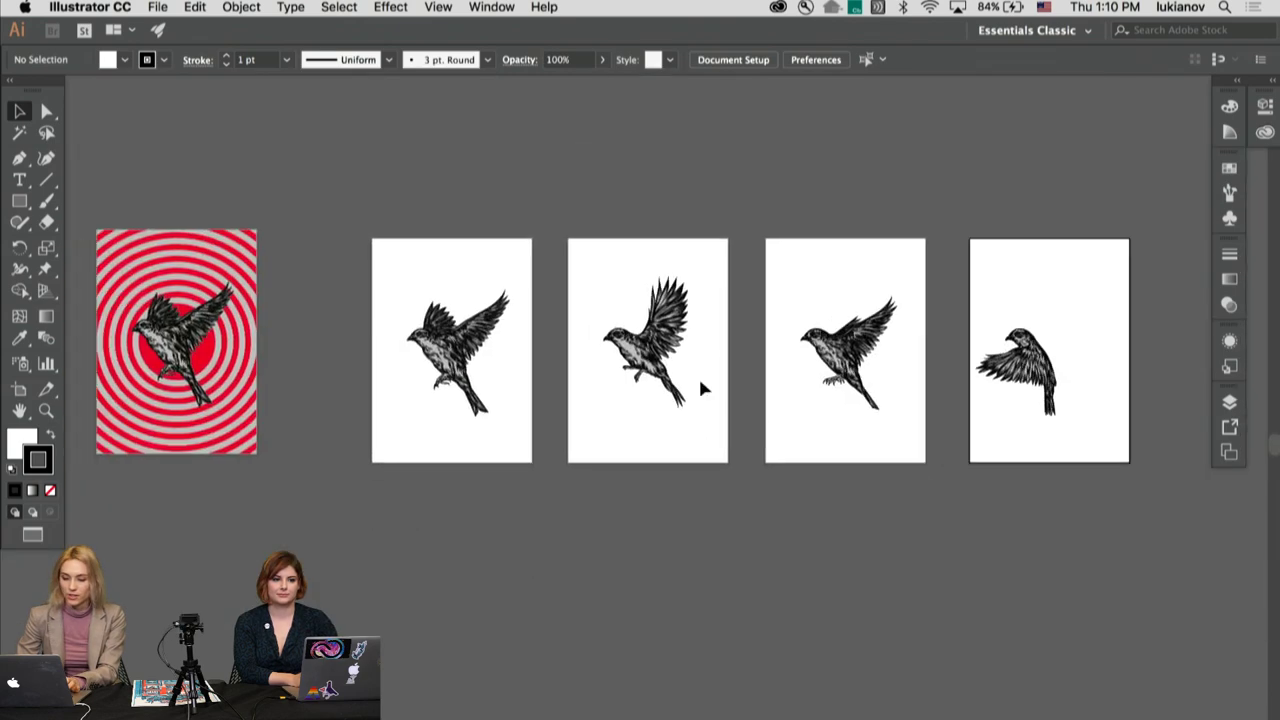
Step: Duplicate the trigger artboard below the original as 'trigger copy'
click(403, 354)
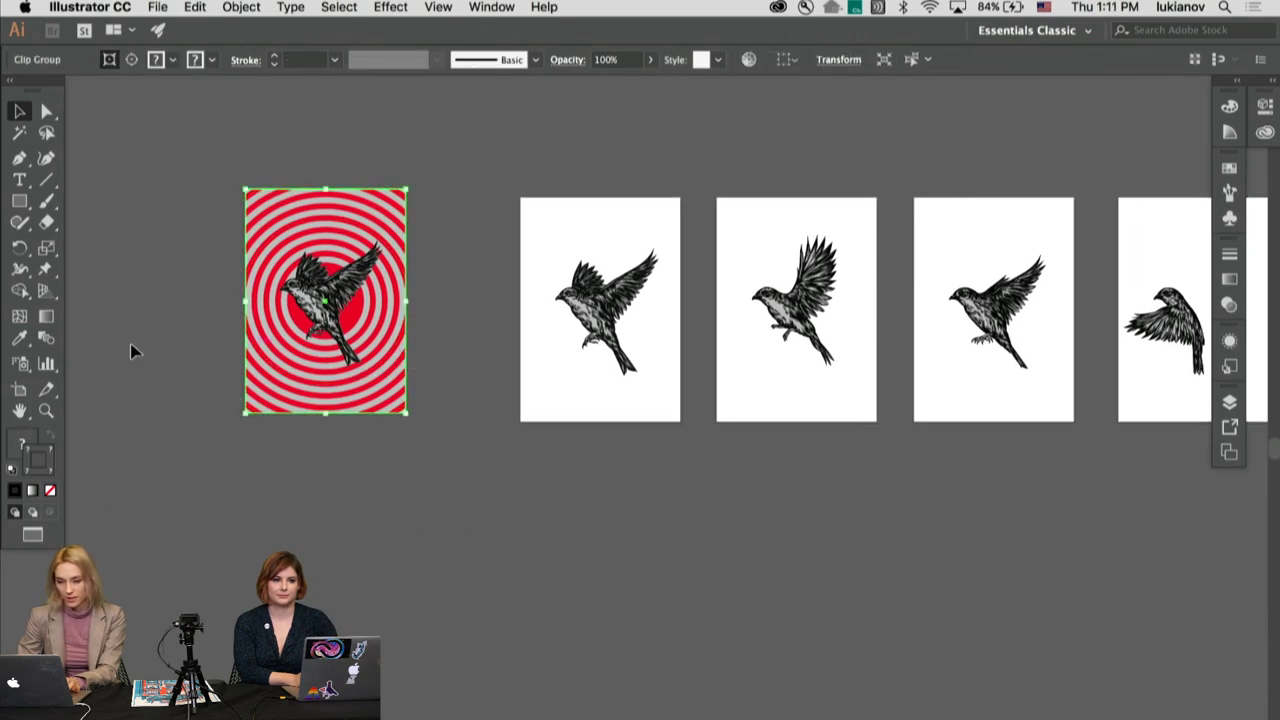
click(131, 397)
click(20, 392)
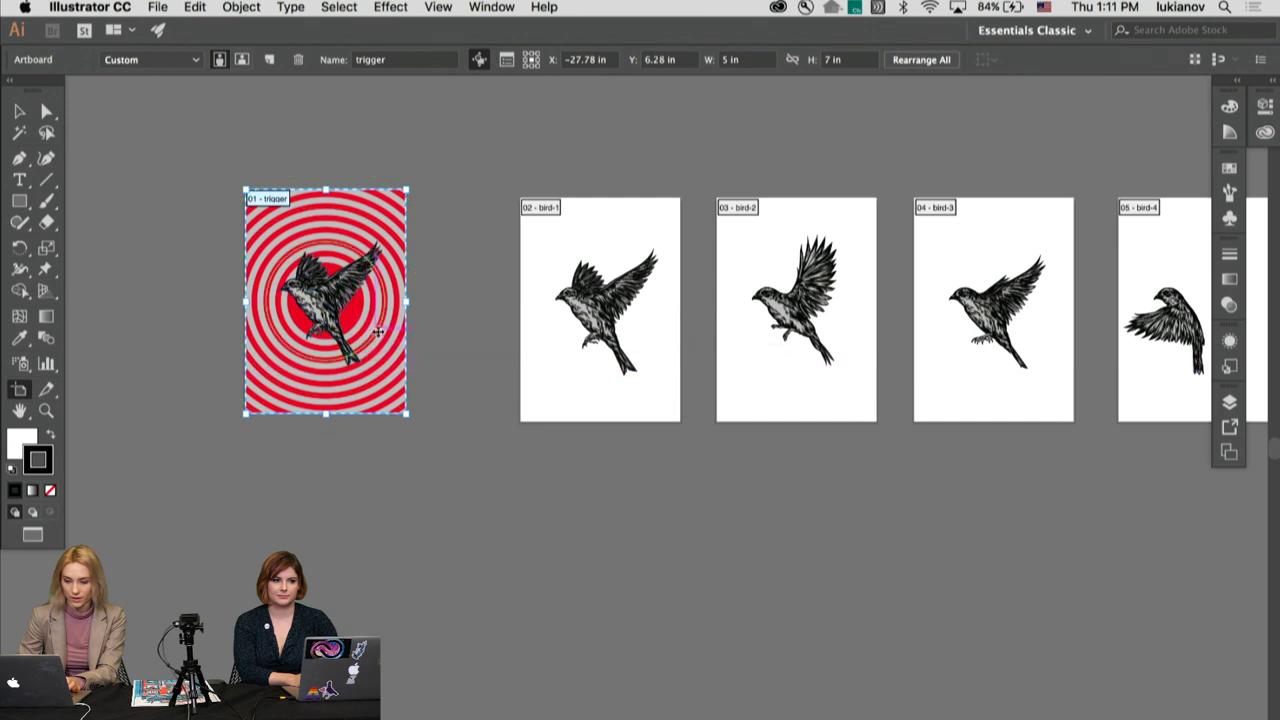
drag(384, 325, 418, 627)
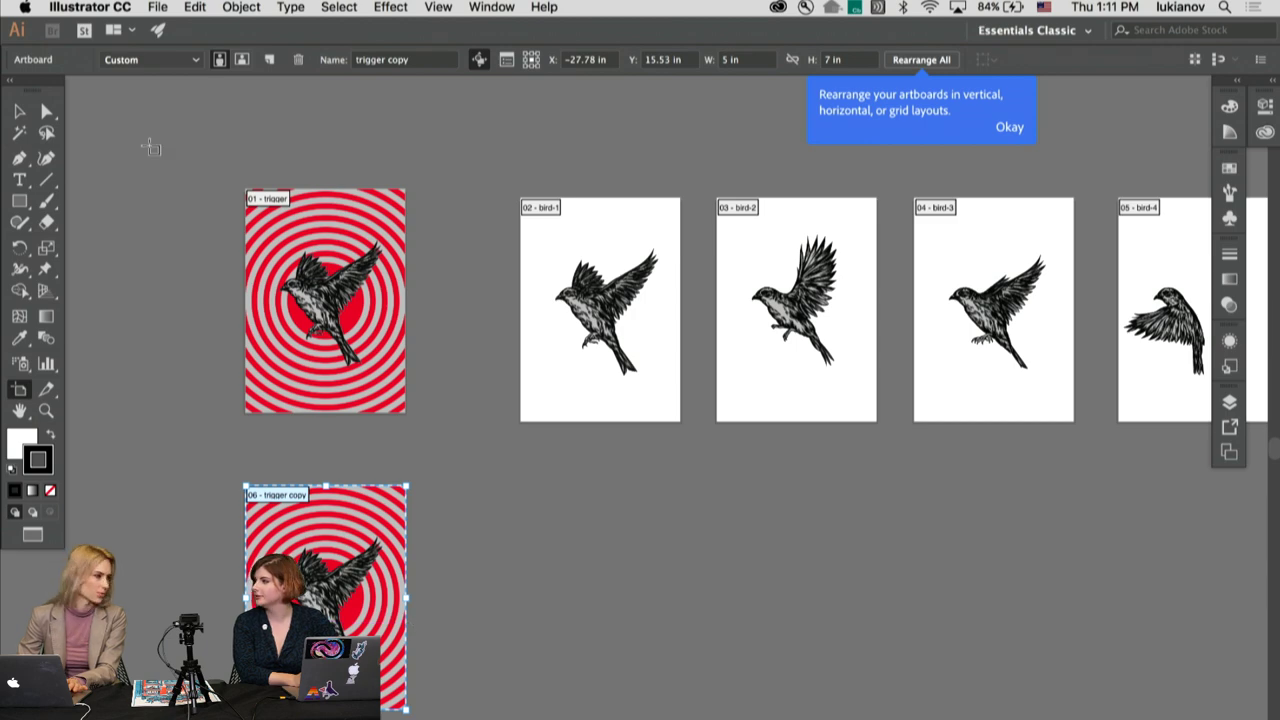
click(19, 111)
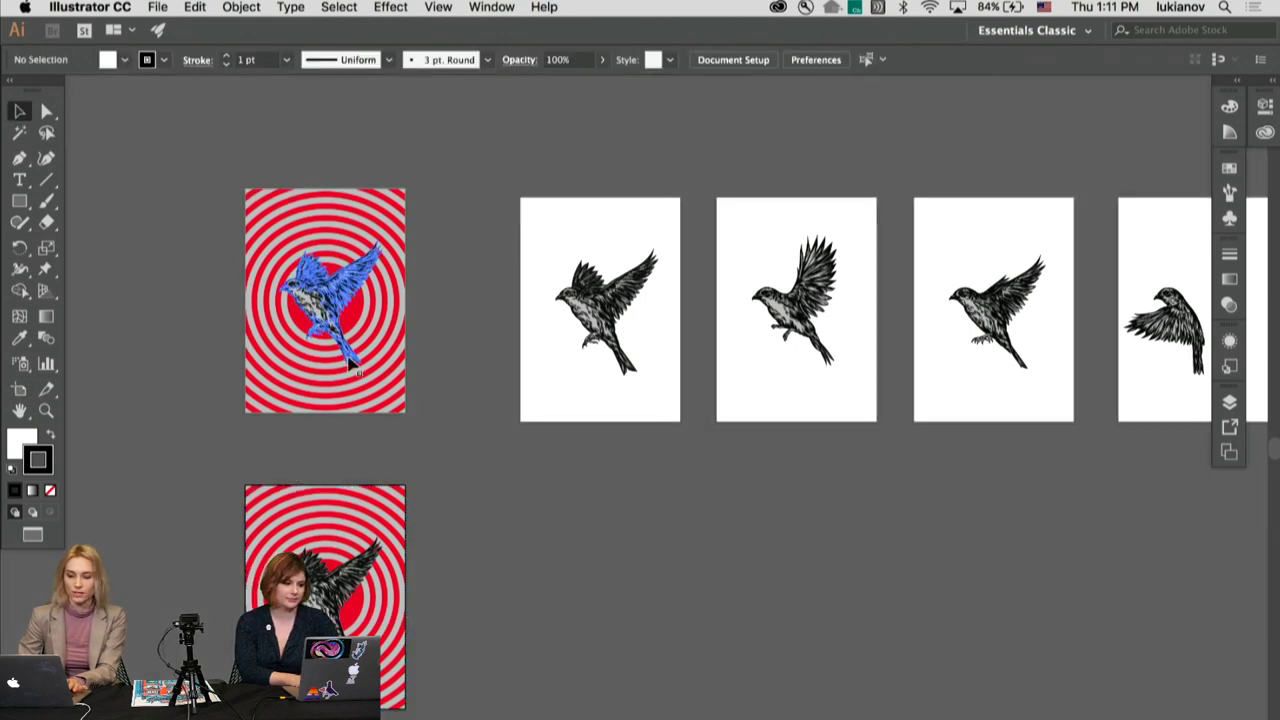
Step: Delete the bird from the trigger copy, leaving only the red-and-grey rings
key(super+0)
click(488, 420)
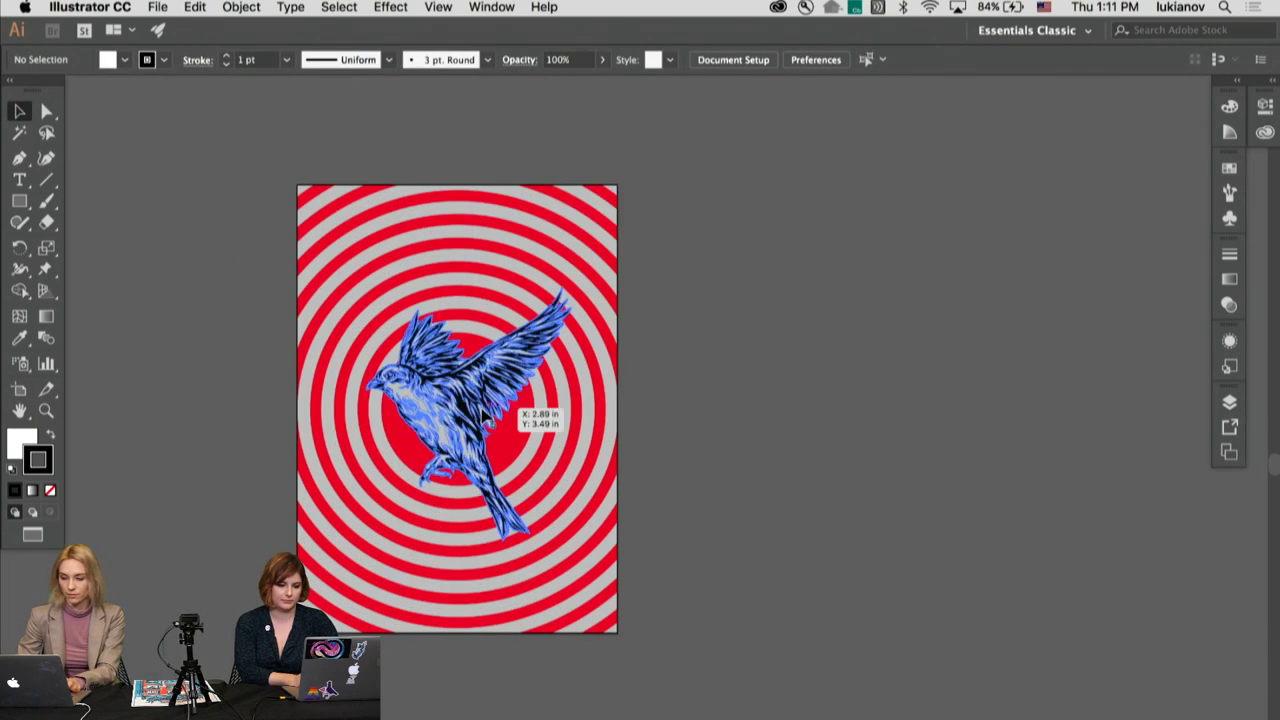
key(Delete)
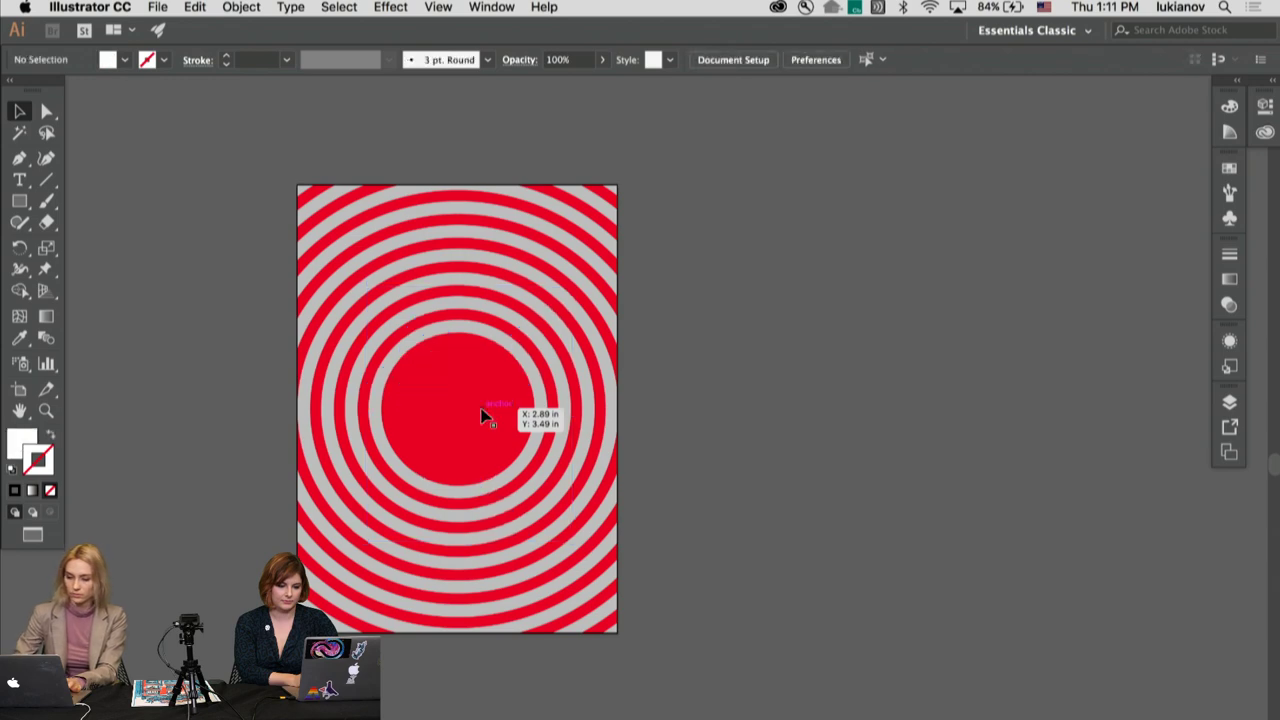
alt+super+click(650, 365)
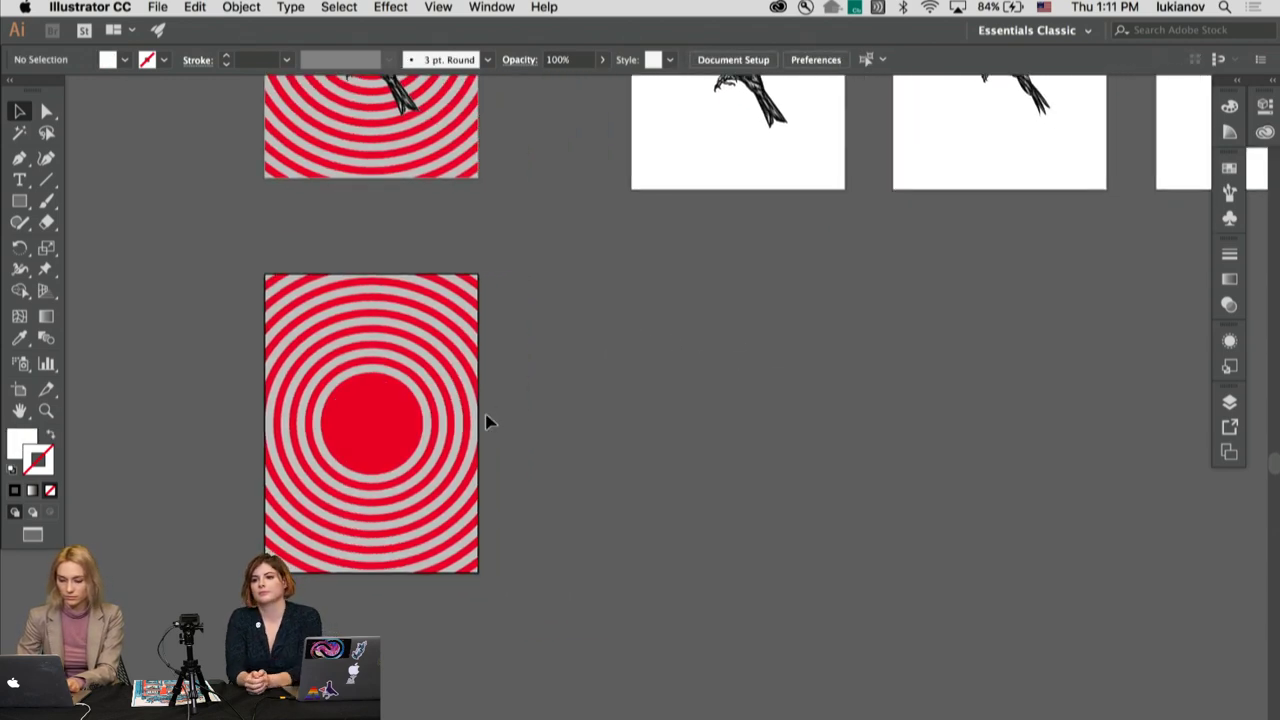
Step: Duplicate the trigger artboard to its right as 'trigger copy 2'
click(20, 391)
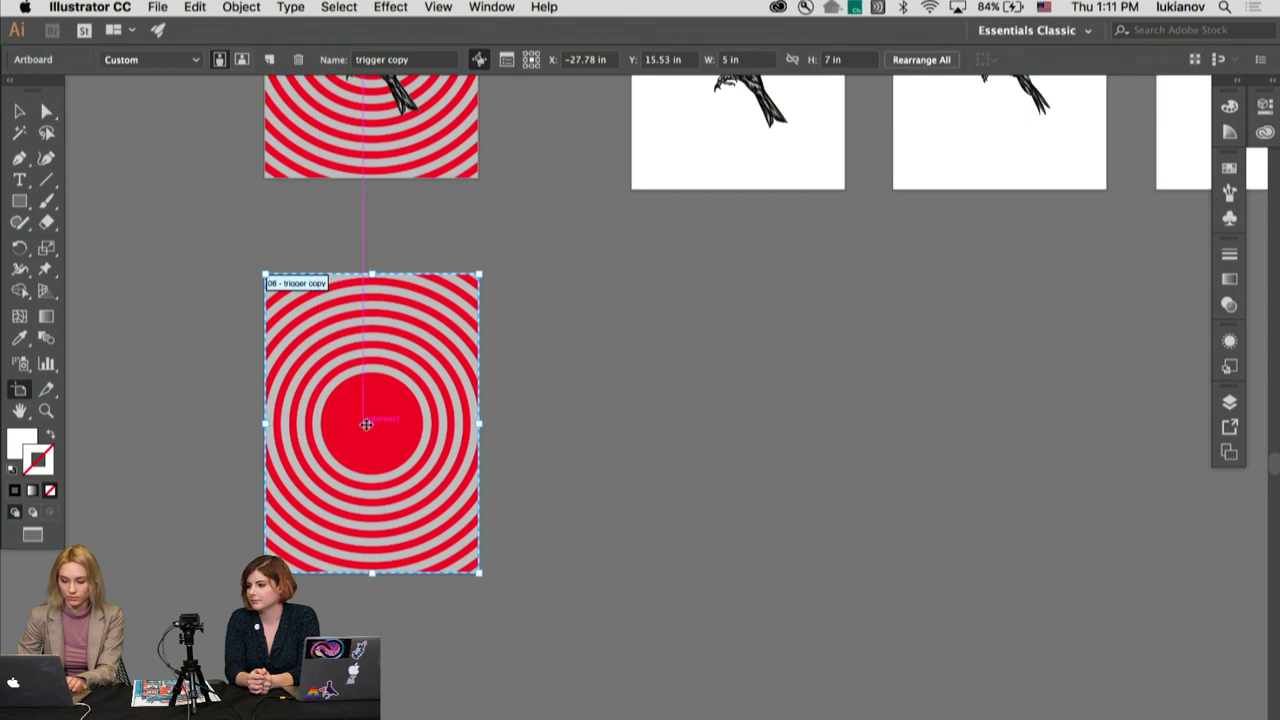
drag(372, 424, 626, 413)
click(19, 111)
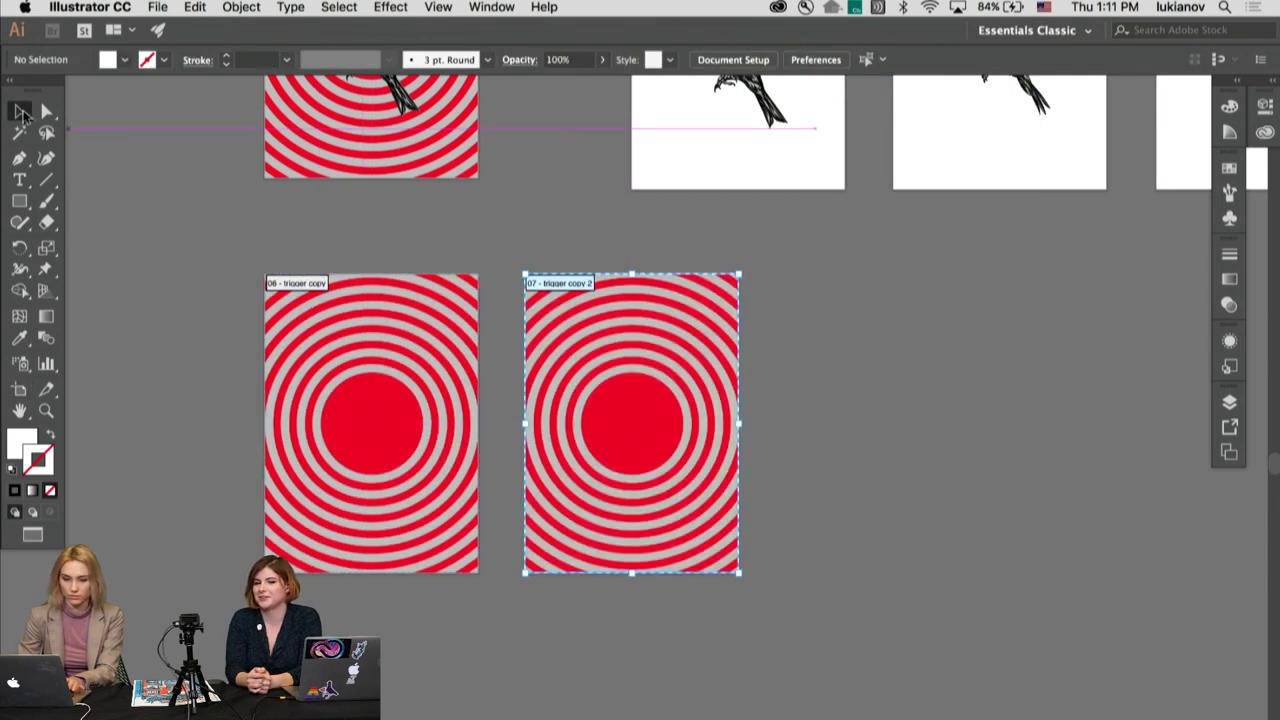
Step: Inside the copy's group, delete the red ring nearest the centre circle
scroll(633, 420, up, 2)
scroll(632, 435, left, 2)
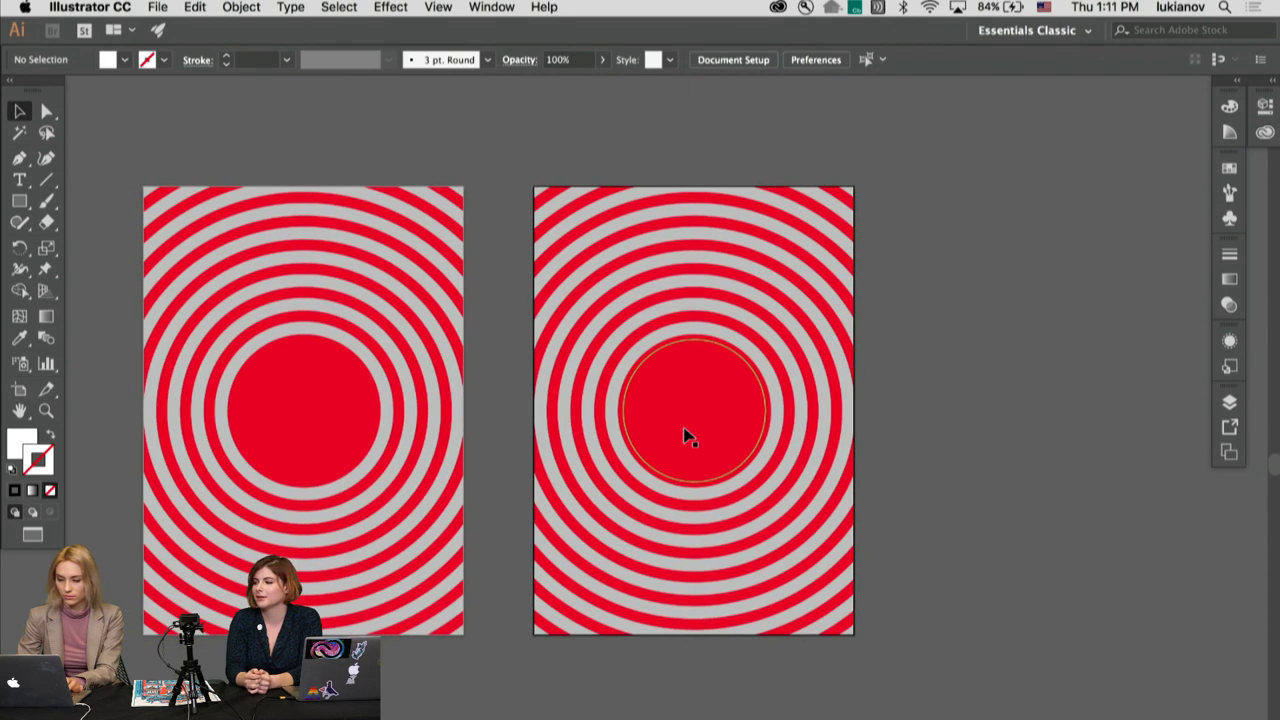
scroll(686, 437, right, 2)
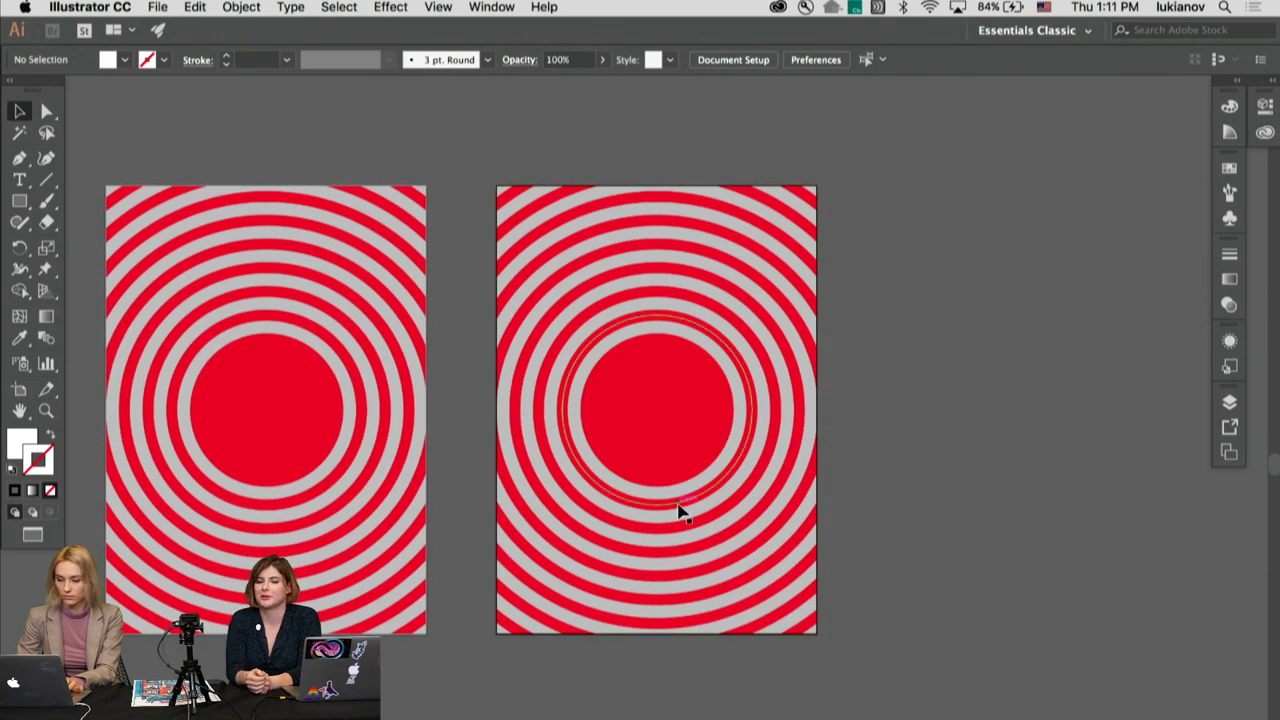
click(678, 511)
double_click(686, 509)
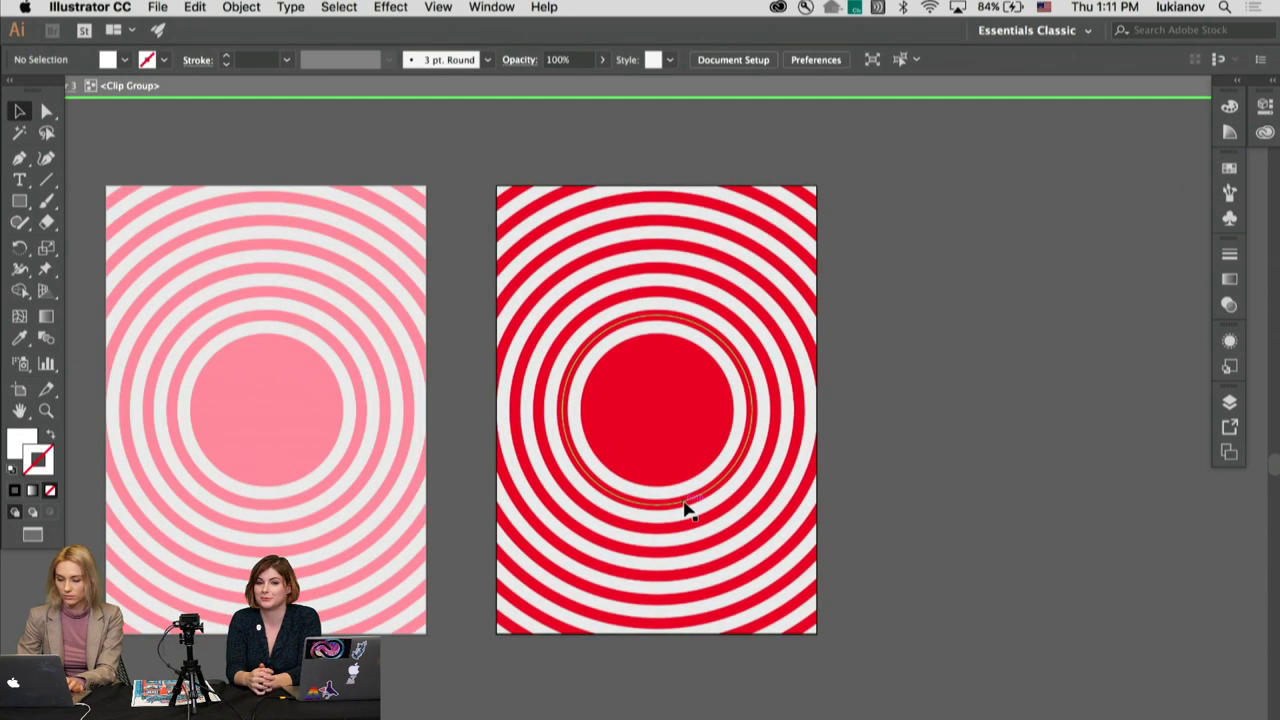
click(686, 509)
key(Delete)
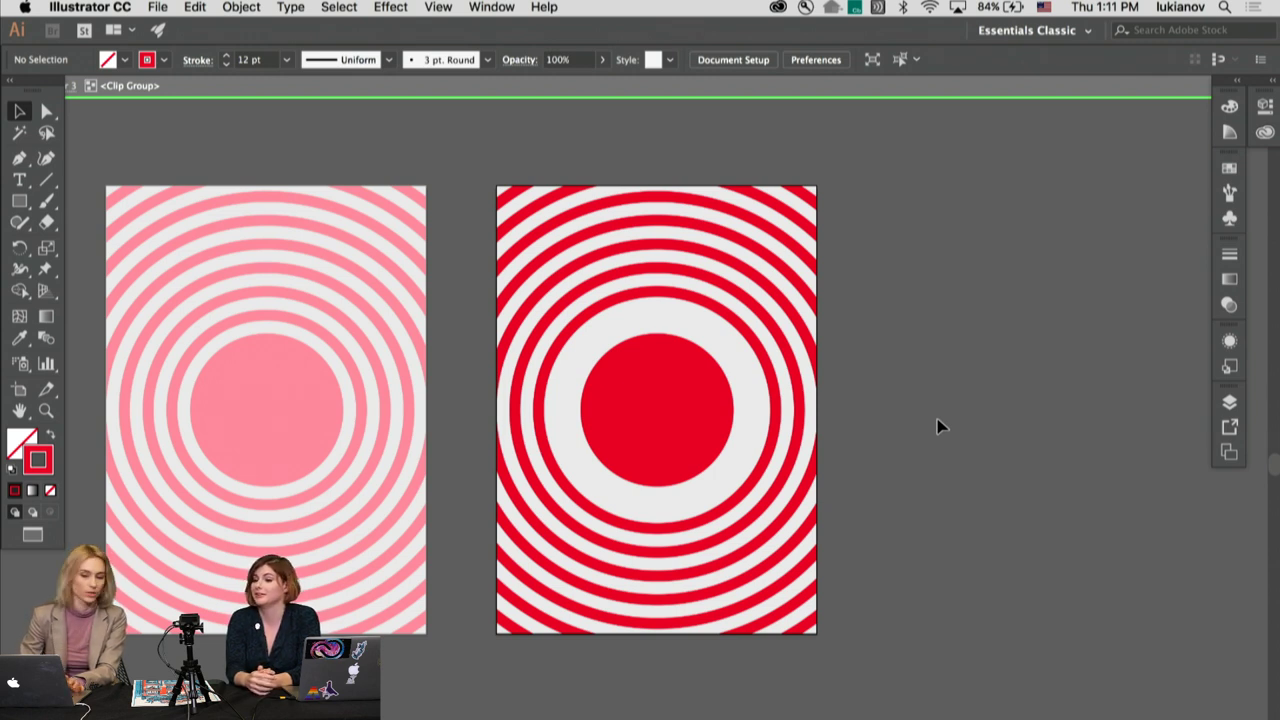
double_click(128, 145)
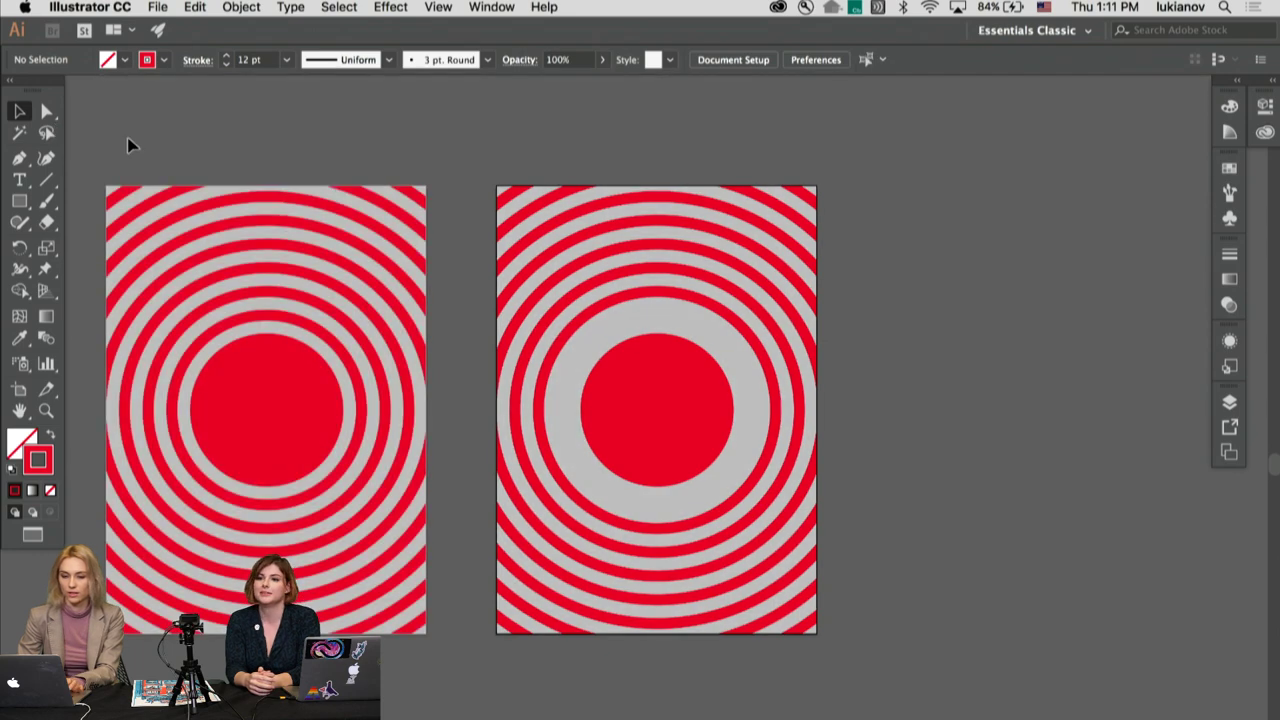
scroll(574, 410, right, 5)
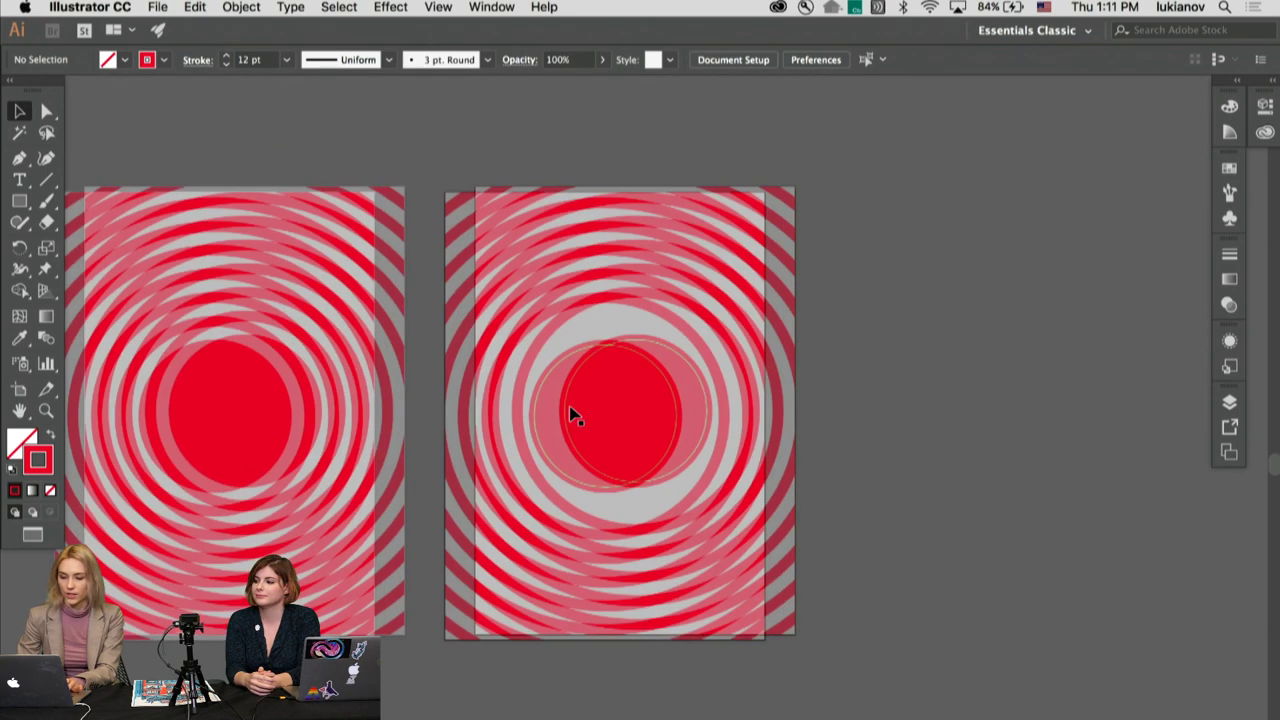
click(18, 390)
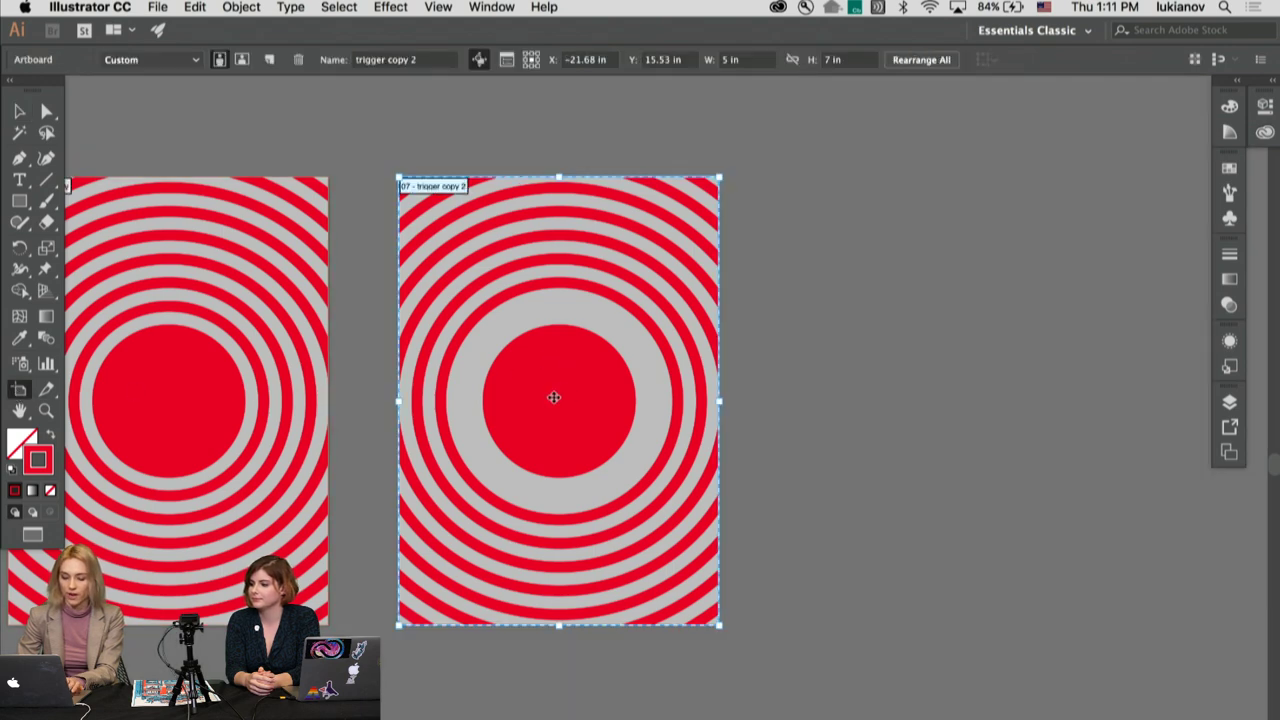
drag(554, 397, 960, 404)
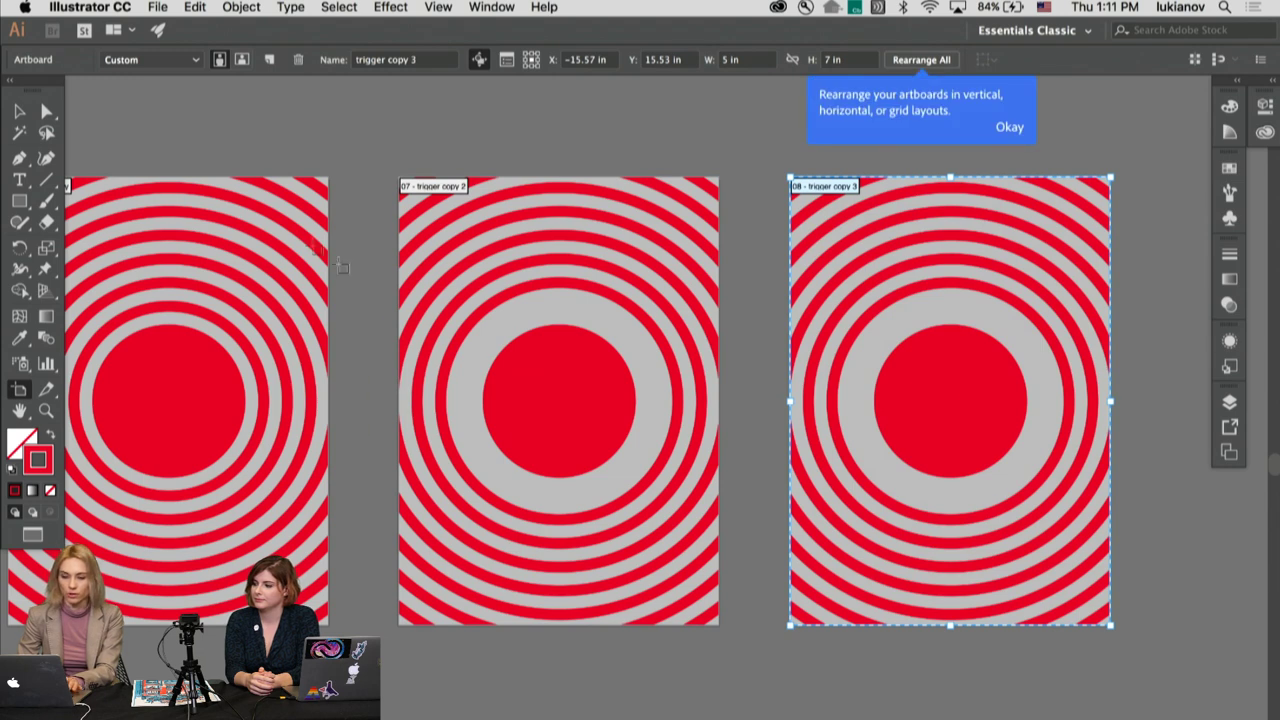
click(19, 111)
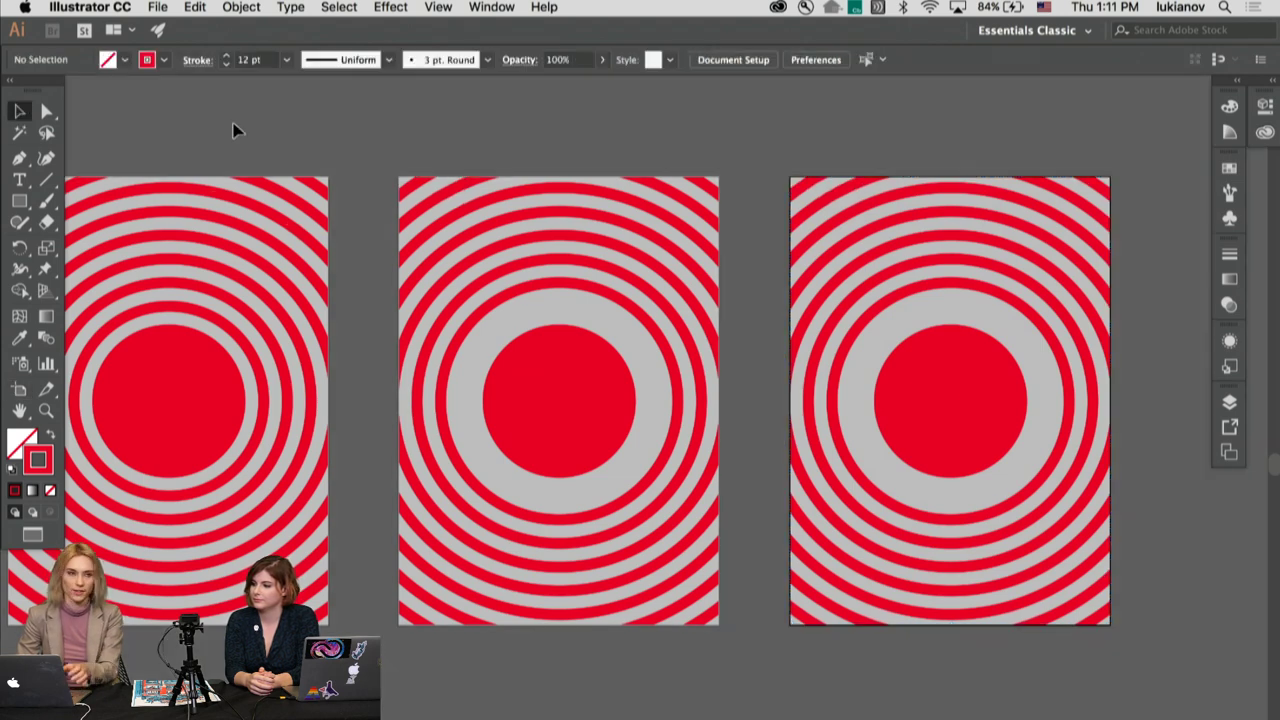
click(875, 497)
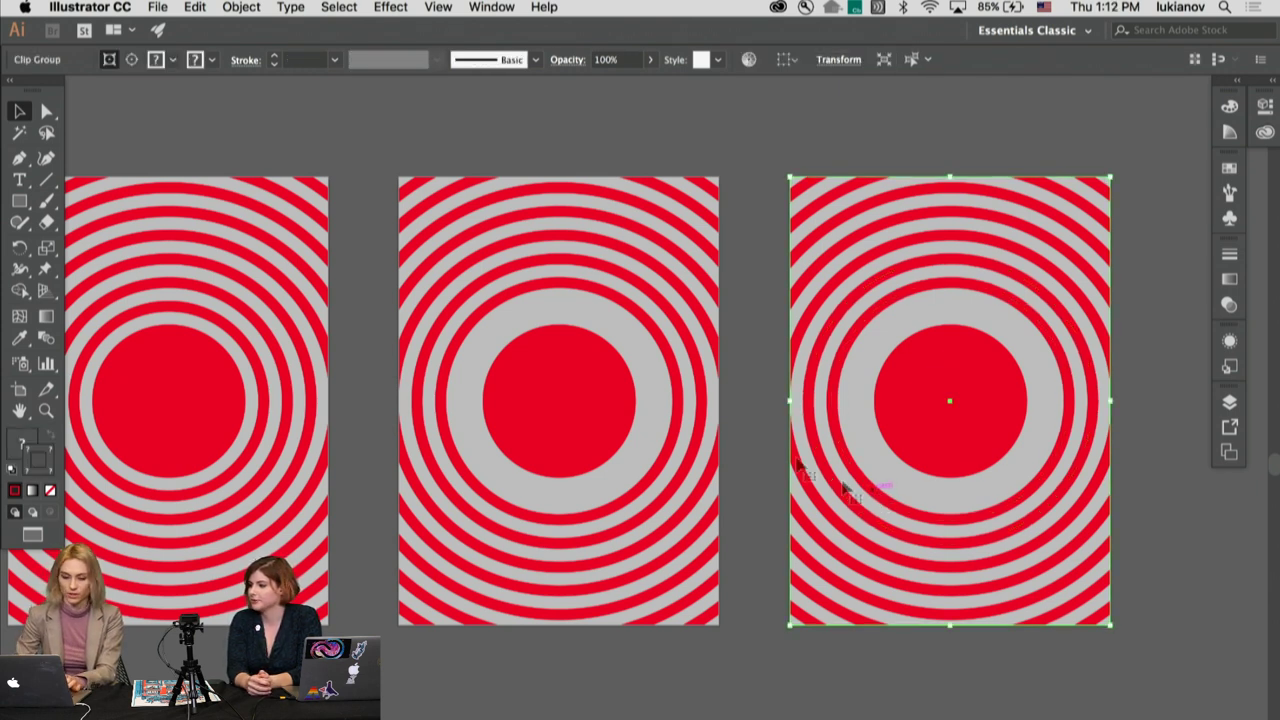
click(19, 389)
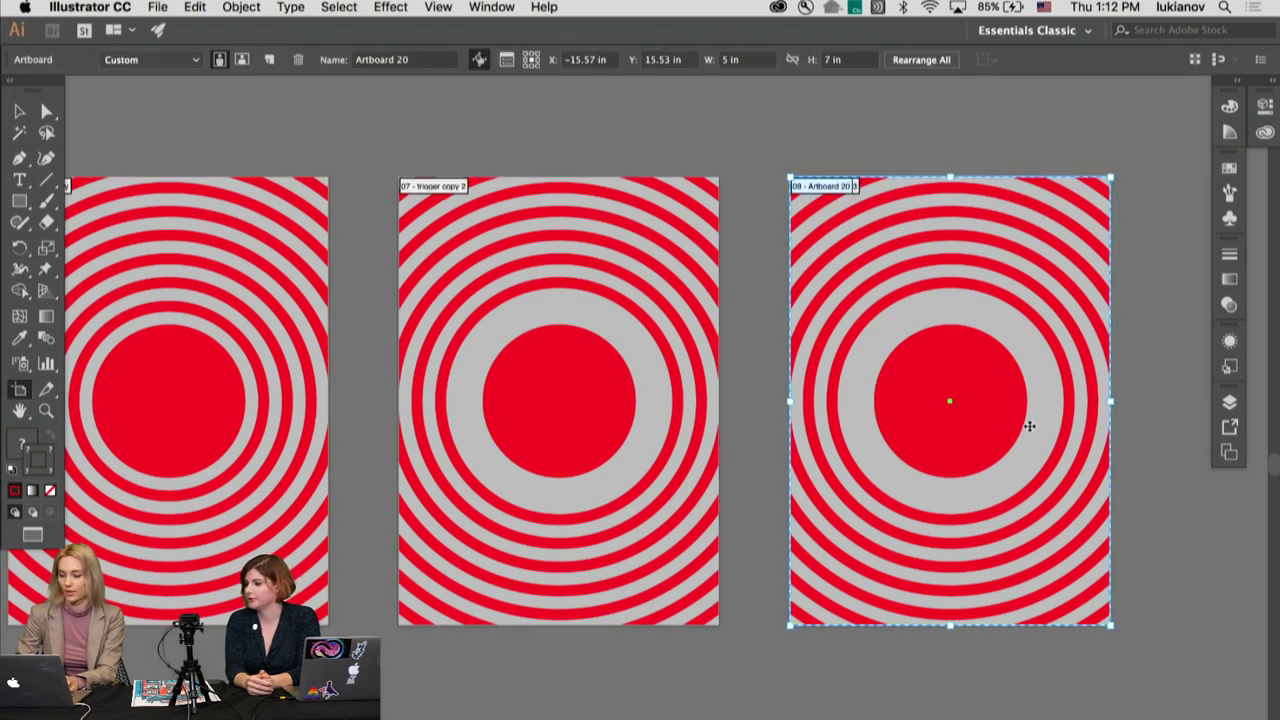
key(v)
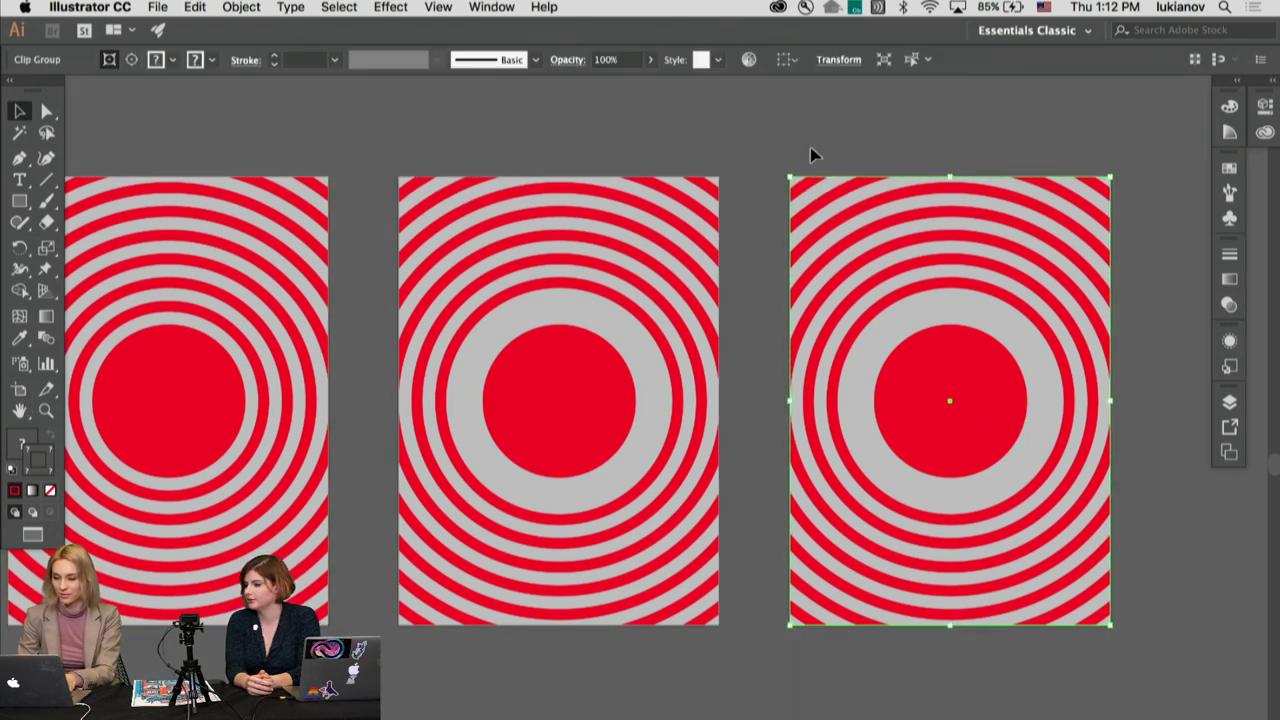
key(Delete)
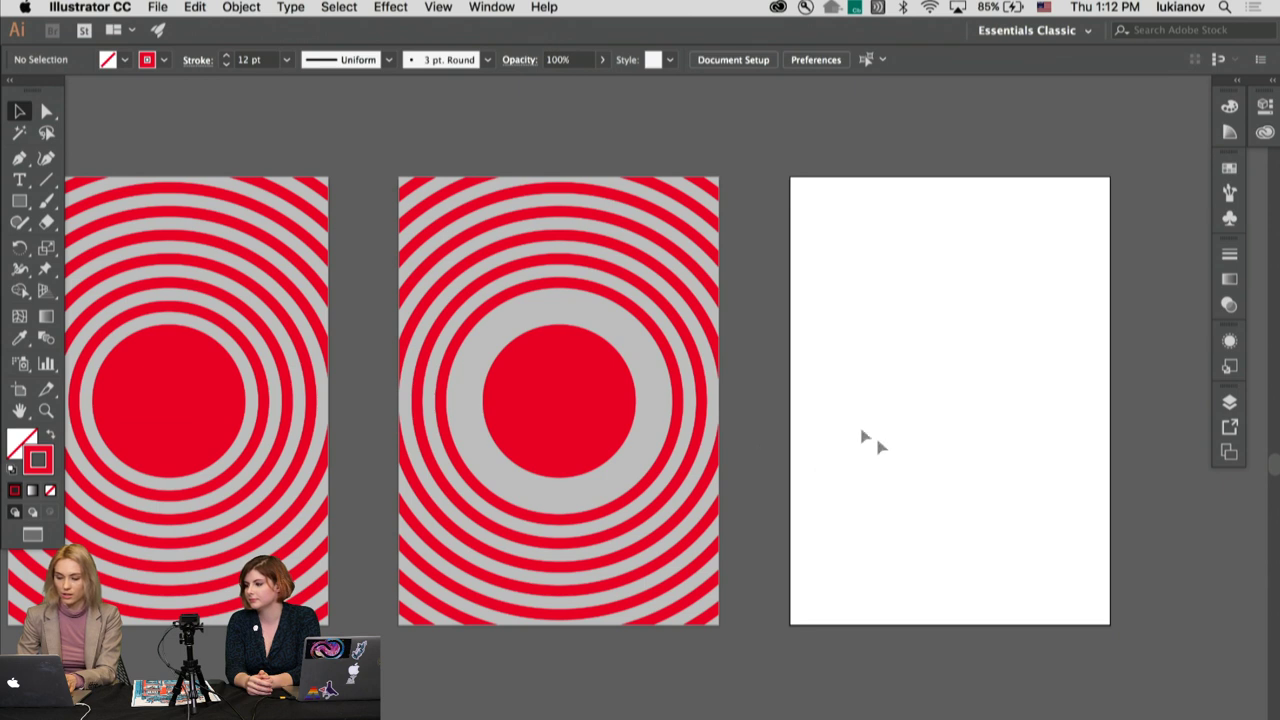
click(19, 389)
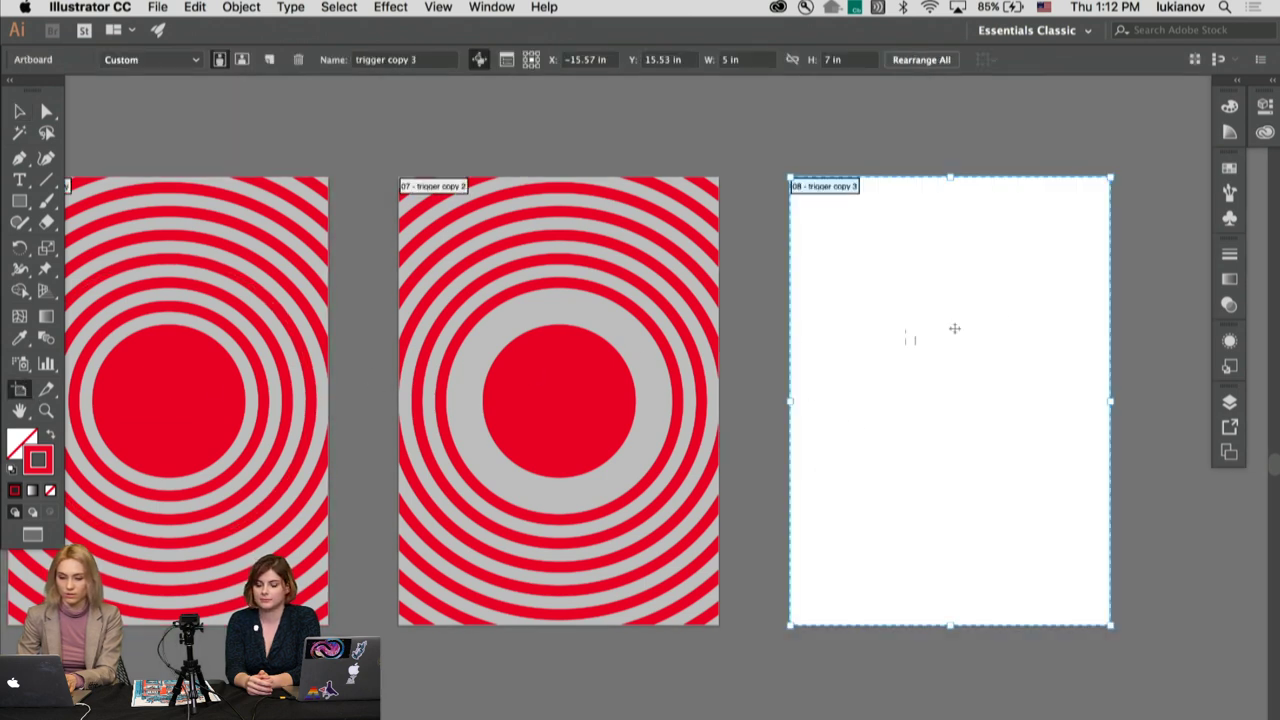
key(Delete)
Step: Duplicate the original trigger artboard beside trigger copy 2
click(189, 419)
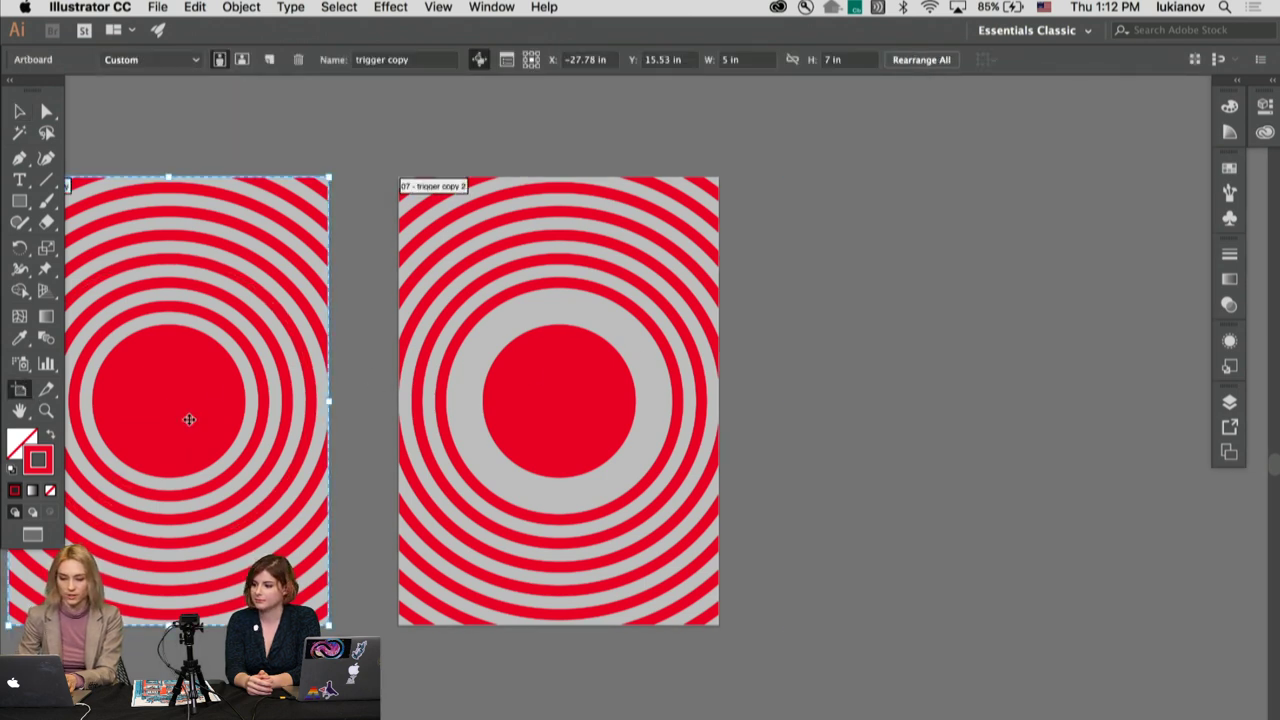
drag(189, 419, 961, 390)
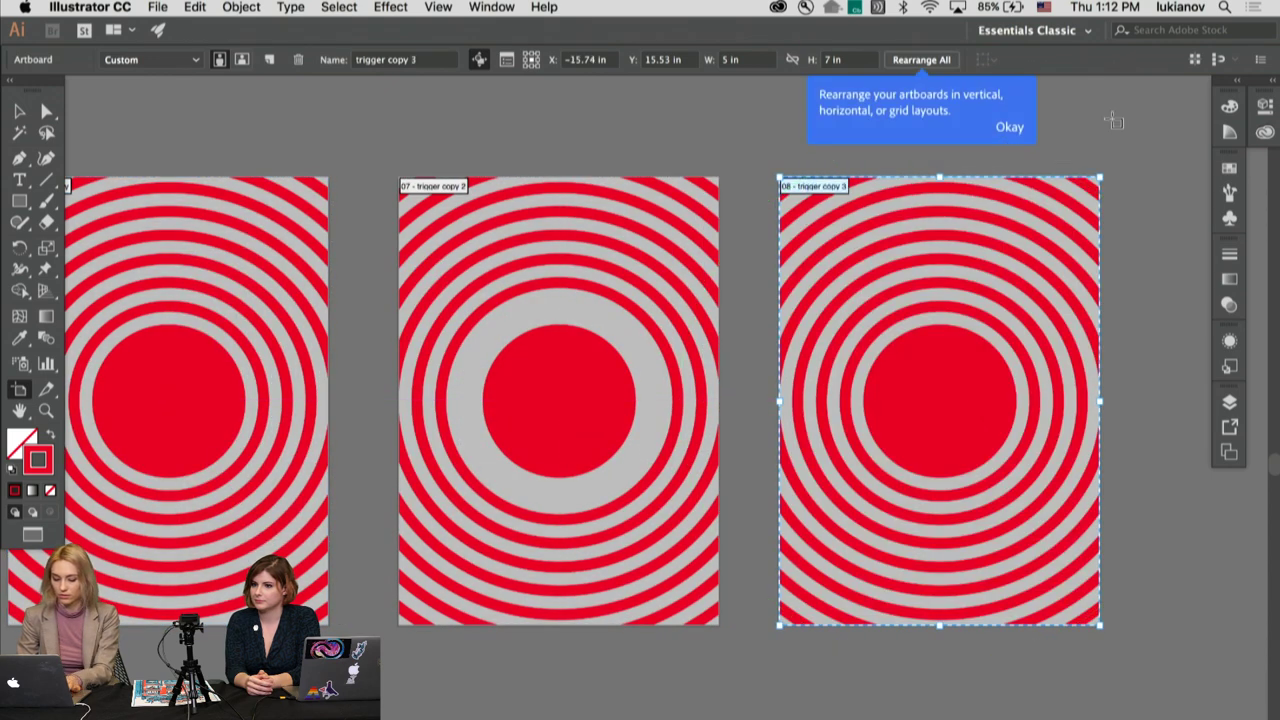
key(Escape)
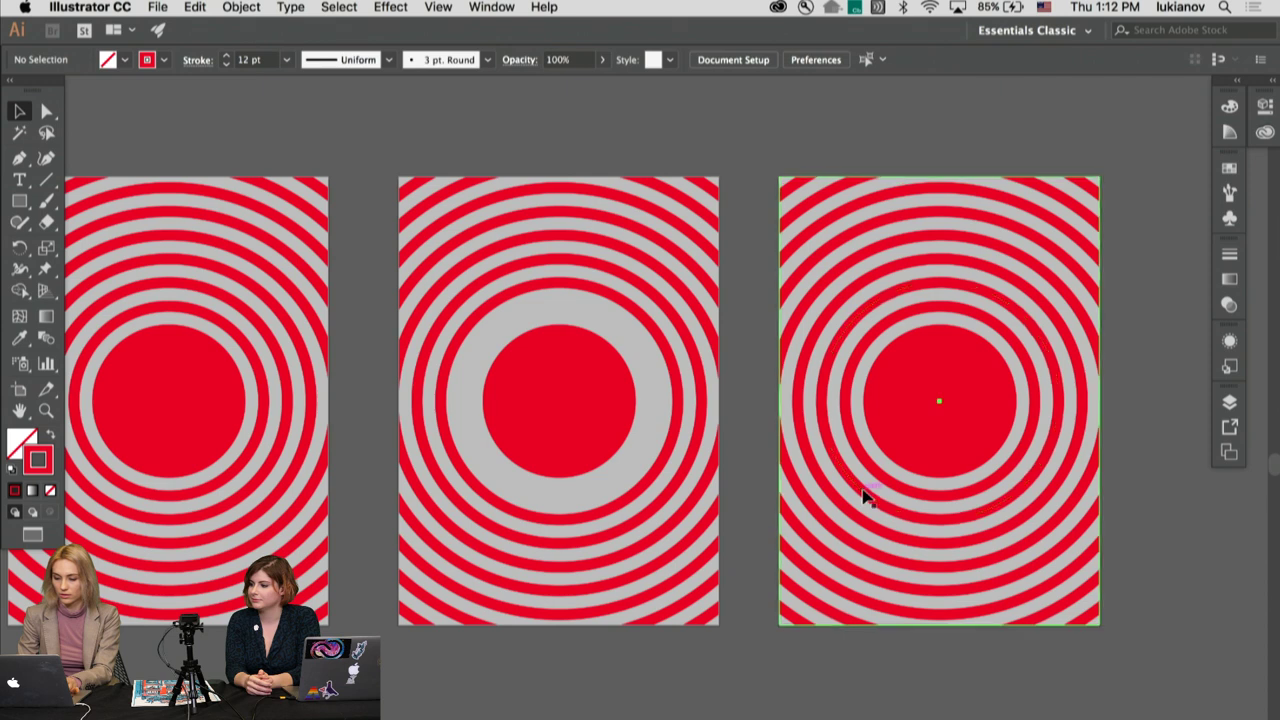
Step: Remove the second red ring from the new copy's centre and zoom out
double_click(865, 490)
click(862, 490)
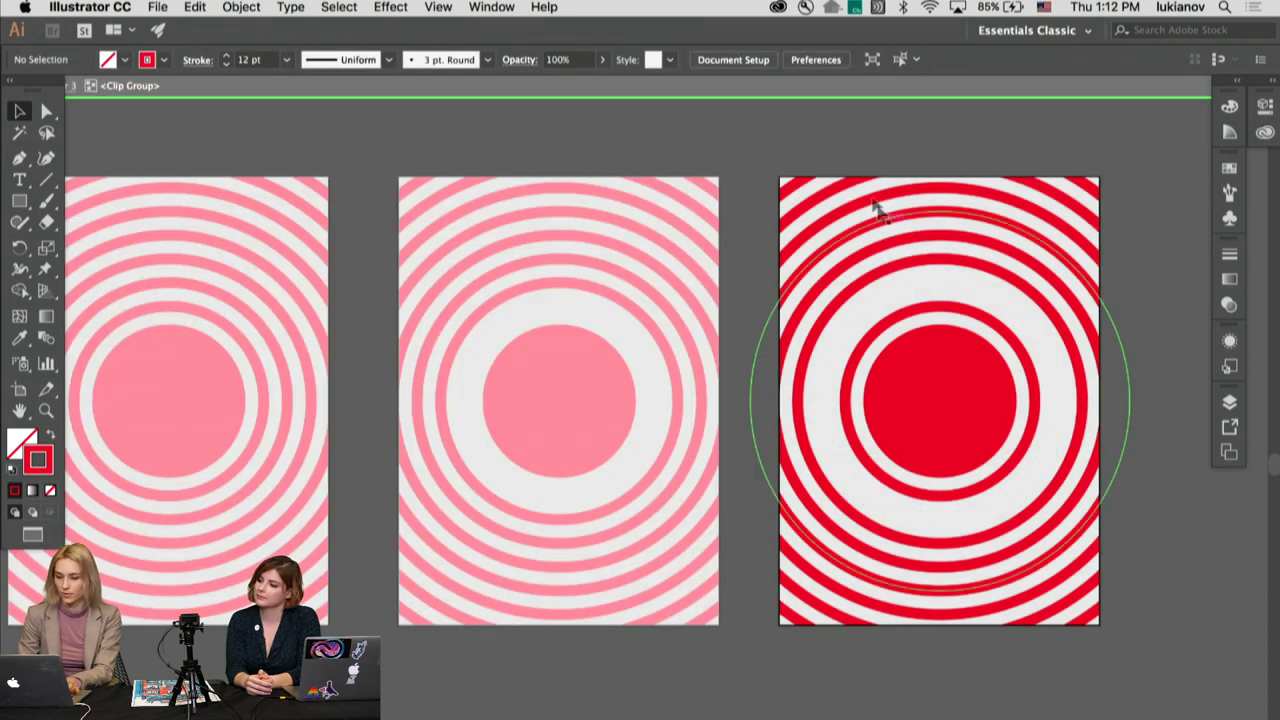
double_click(819, 156)
scroll(819, 156, right, 5)
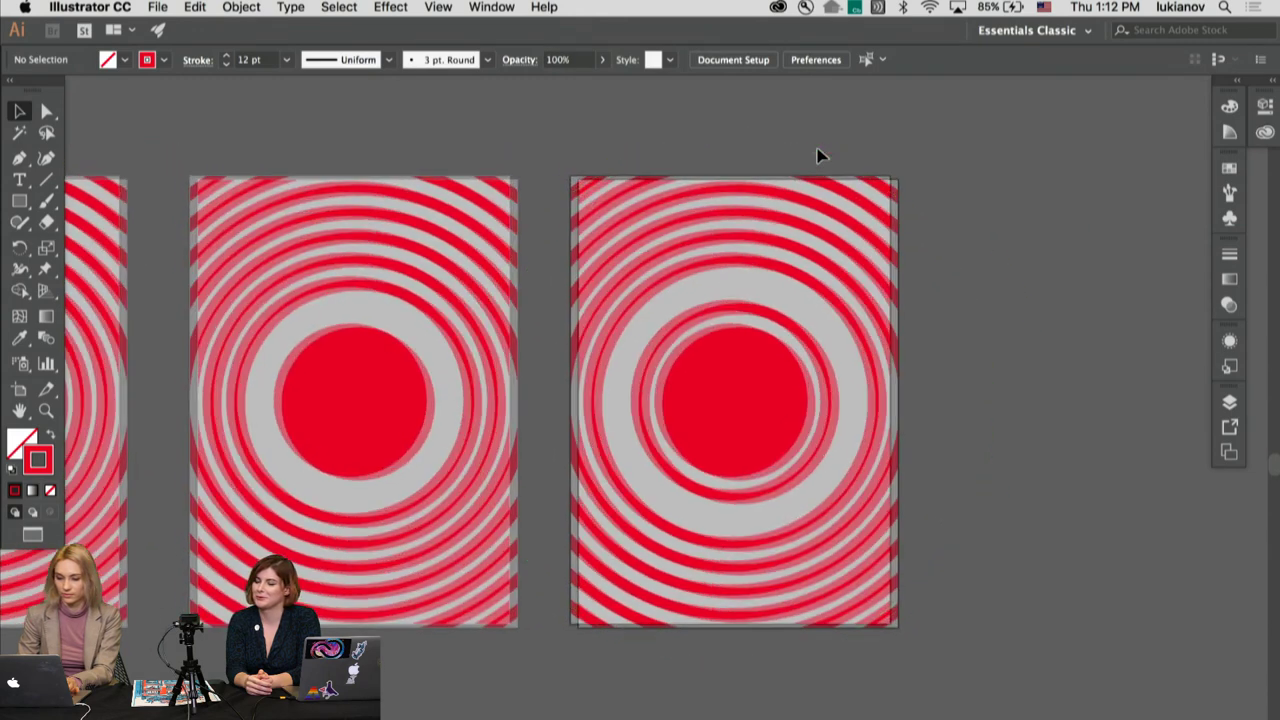
scroll(819, 156, left, 3)
click(680, 371)
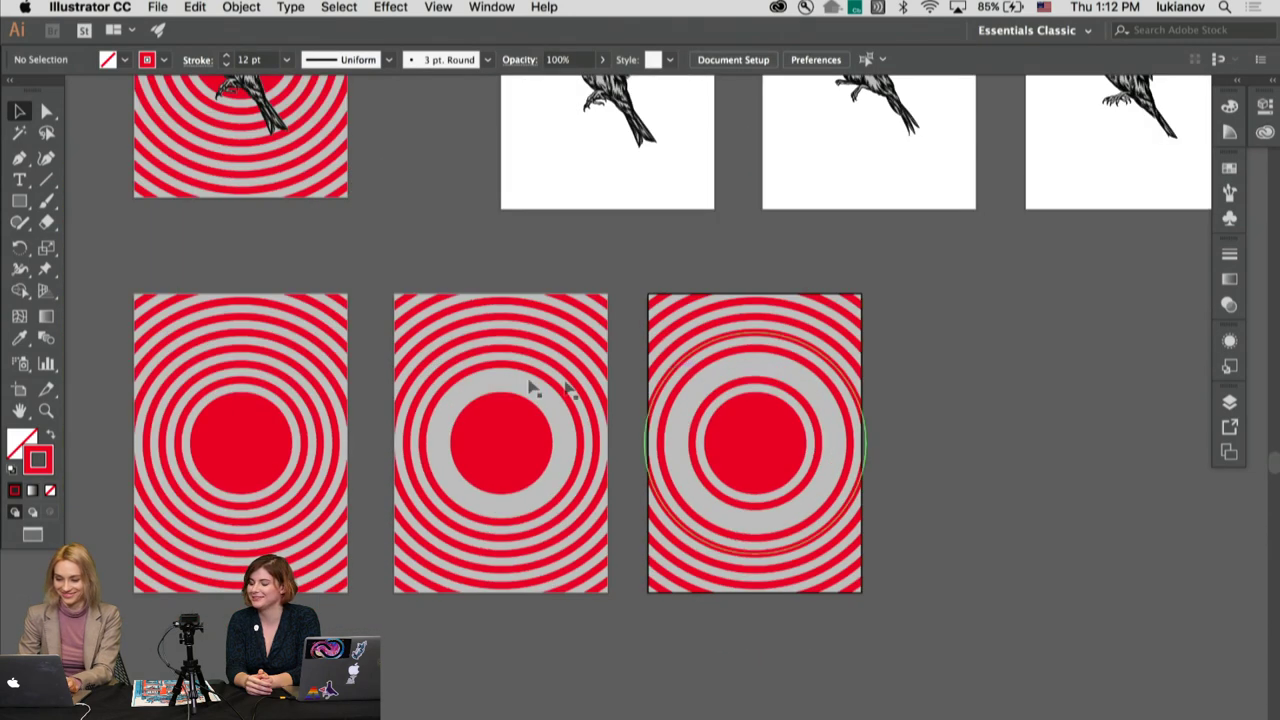
Step: Duplicate 06 - trigger copy to the right end of the artboard row
click(19, 389)
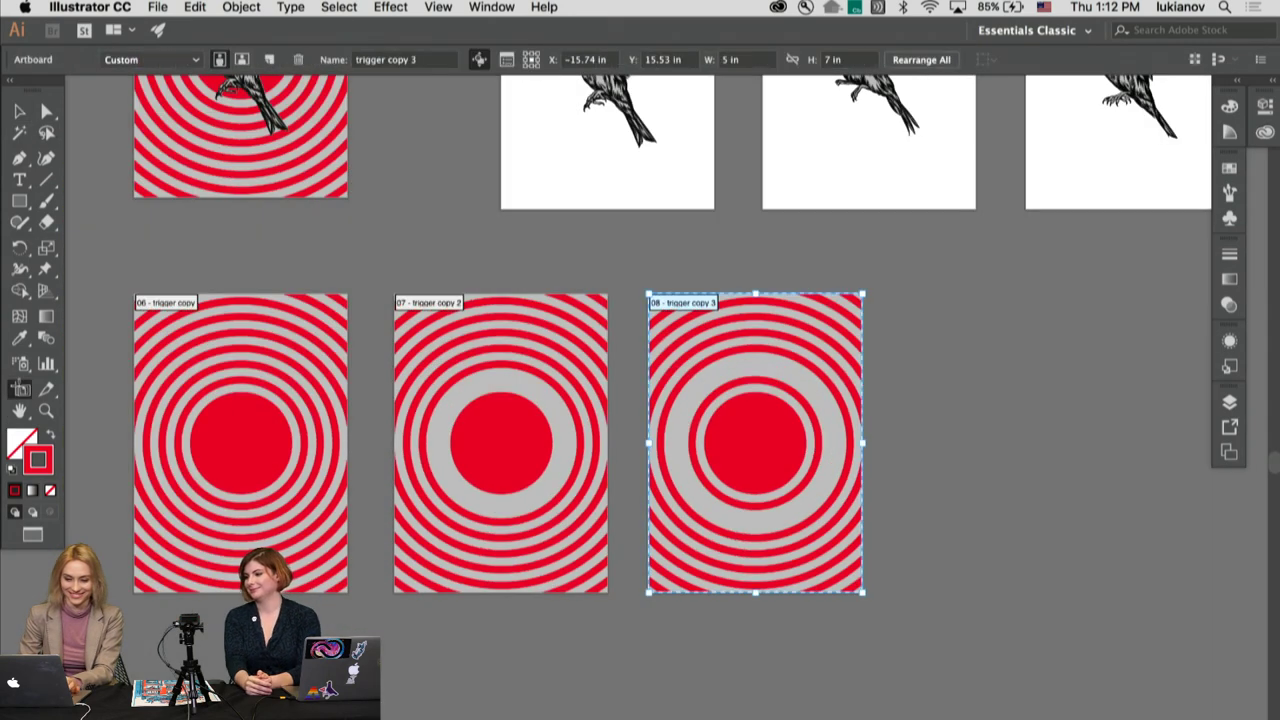
click(280, 457)
drag(246, 449, 1025, 404)
Step: Return to selection and bring up the Line Segment tool's line and grid flyout
click(19, 110)
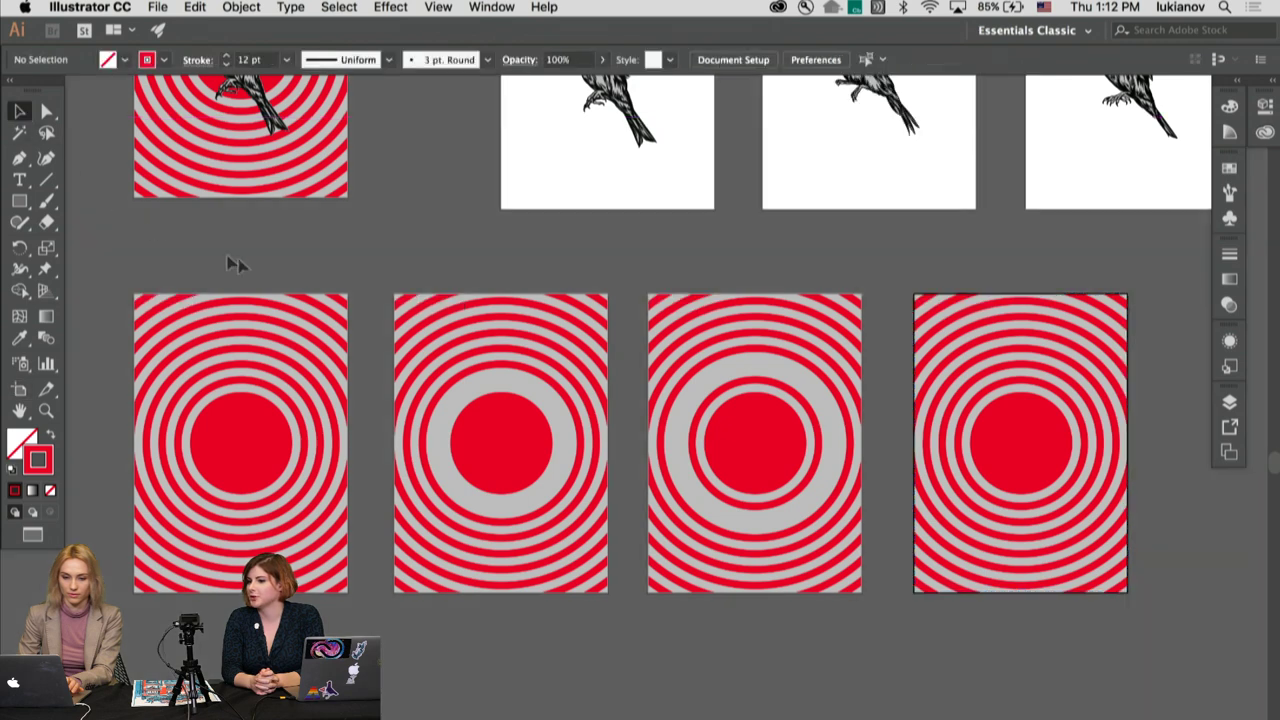
click(47, 181)
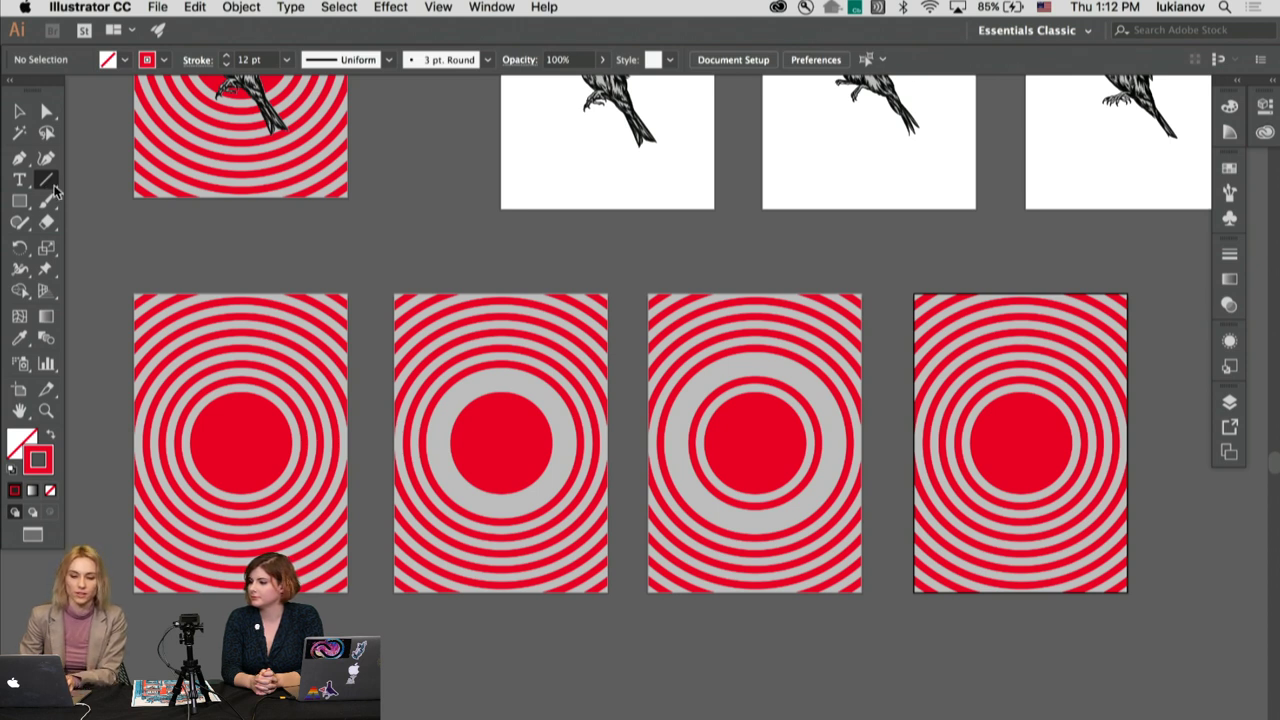
click(54, 188)
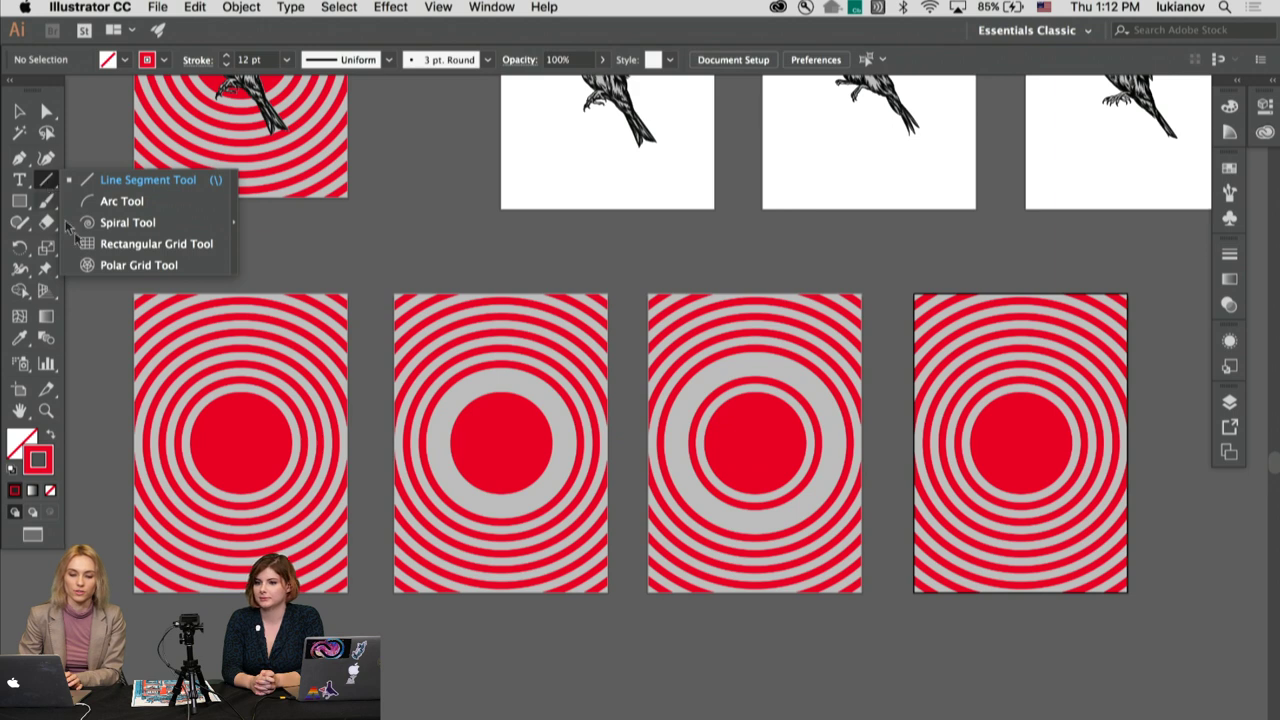
Step: Set the Polar Grid tool to 5 concentric and 5 radial dividers
click(103, 265)
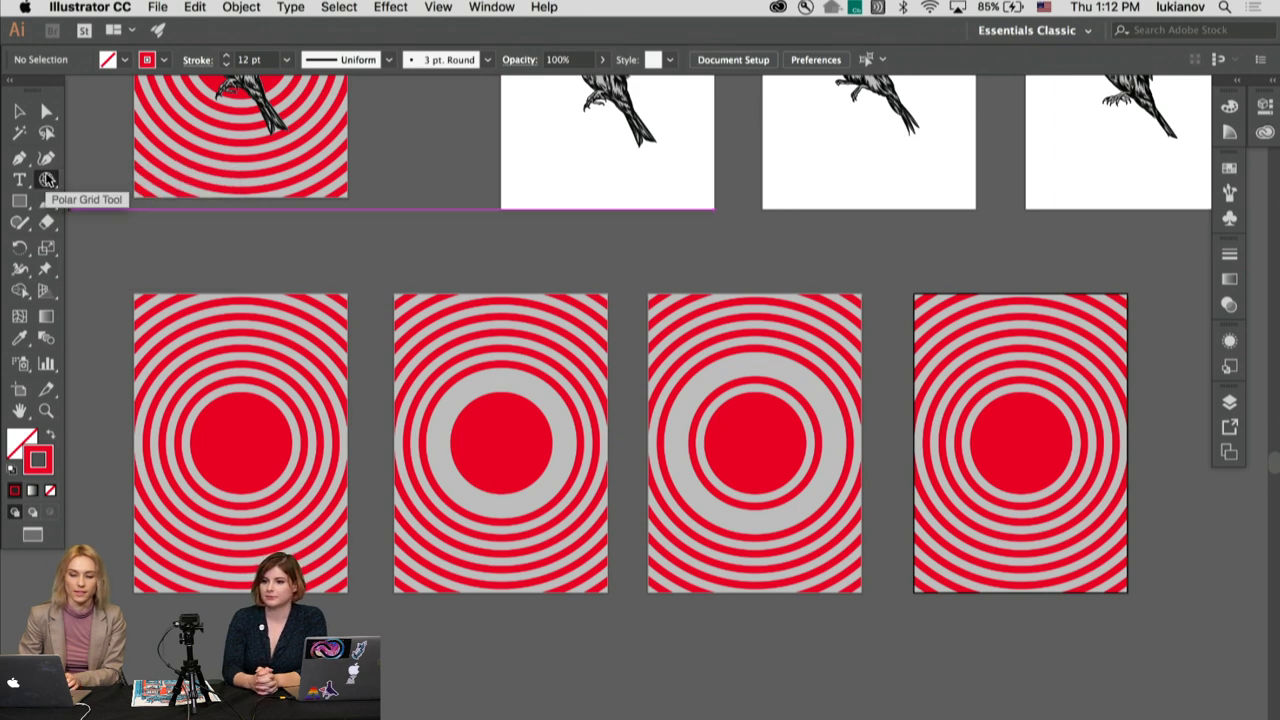
double_click(47, 180)
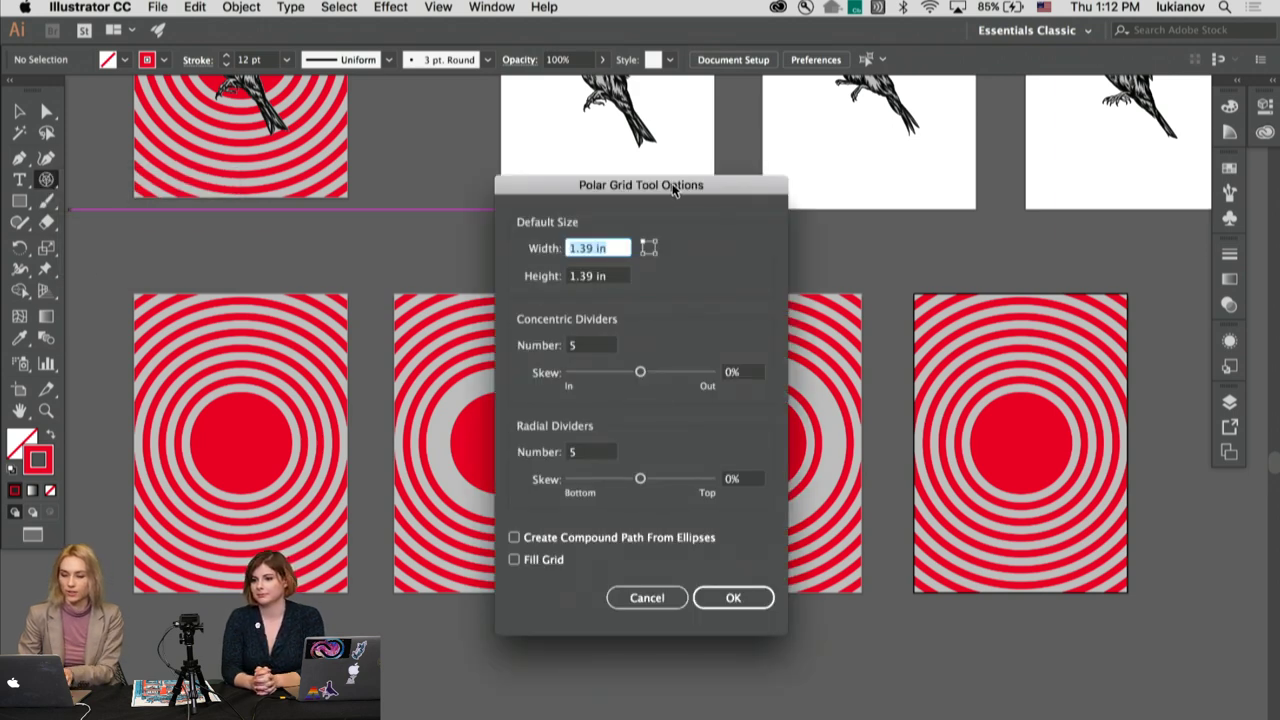
drag(672, 183, 532, 167)
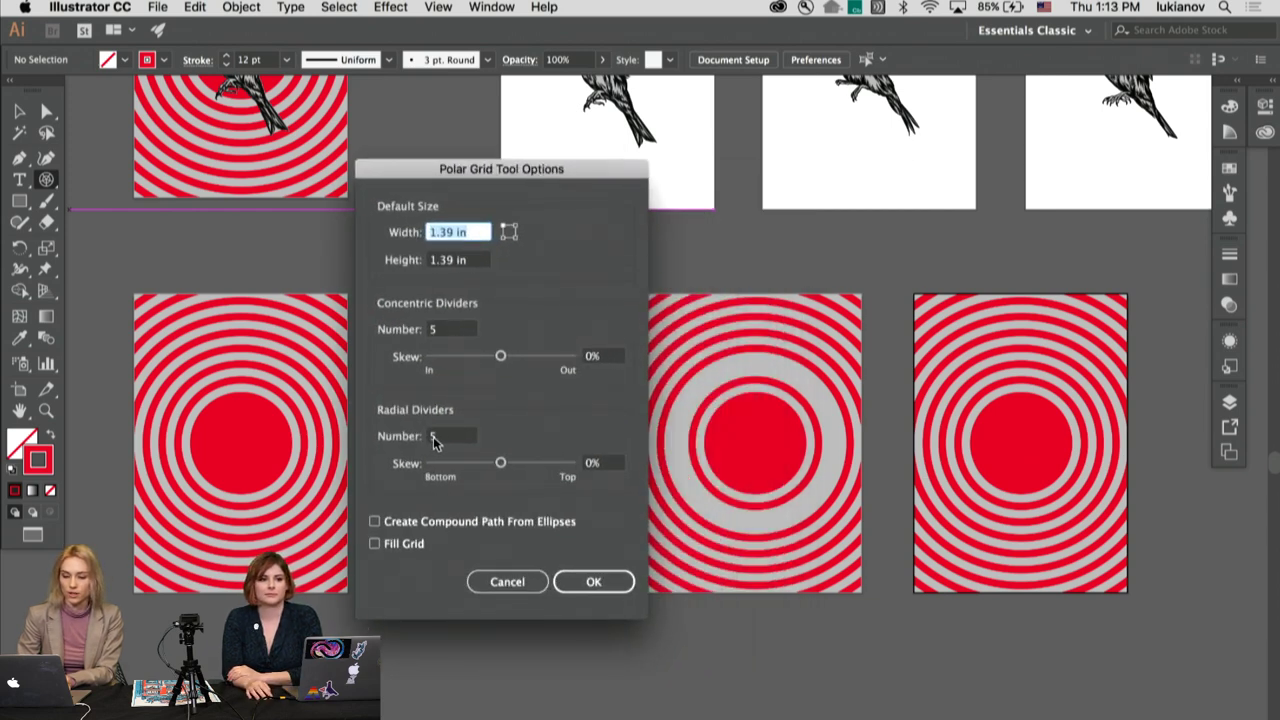
double_click(434, 330)
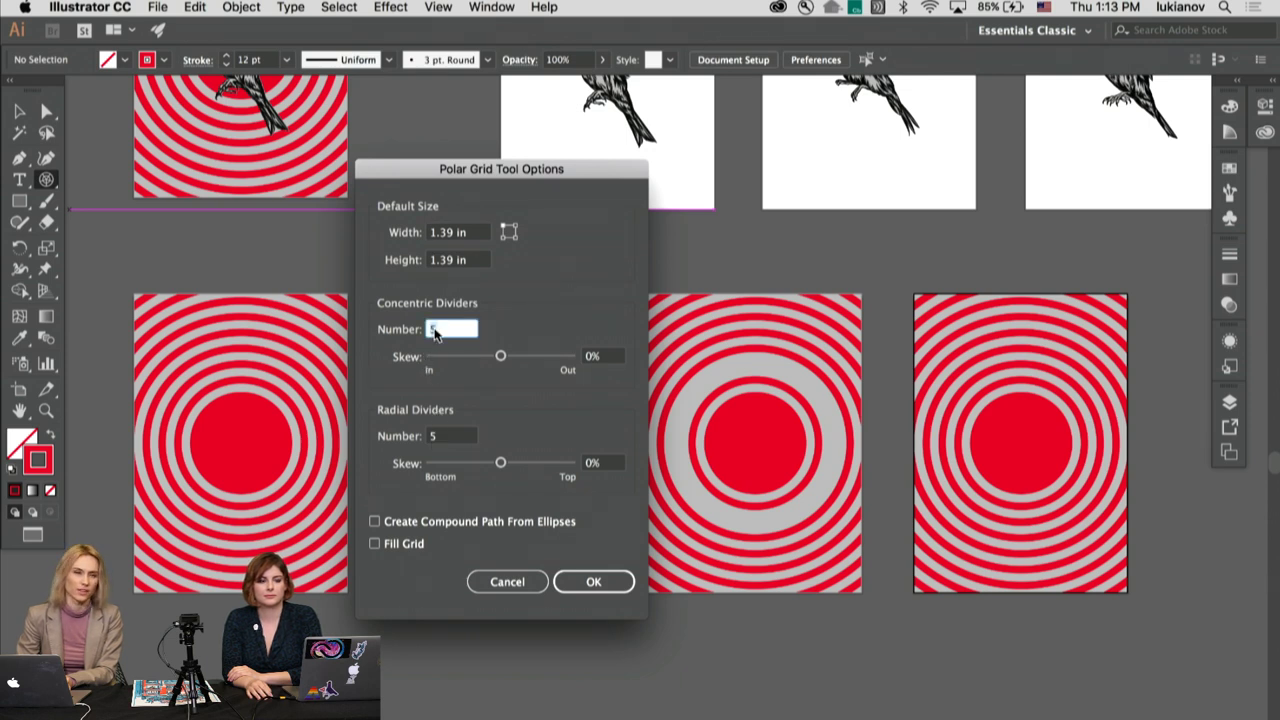
double_click(433, 438)
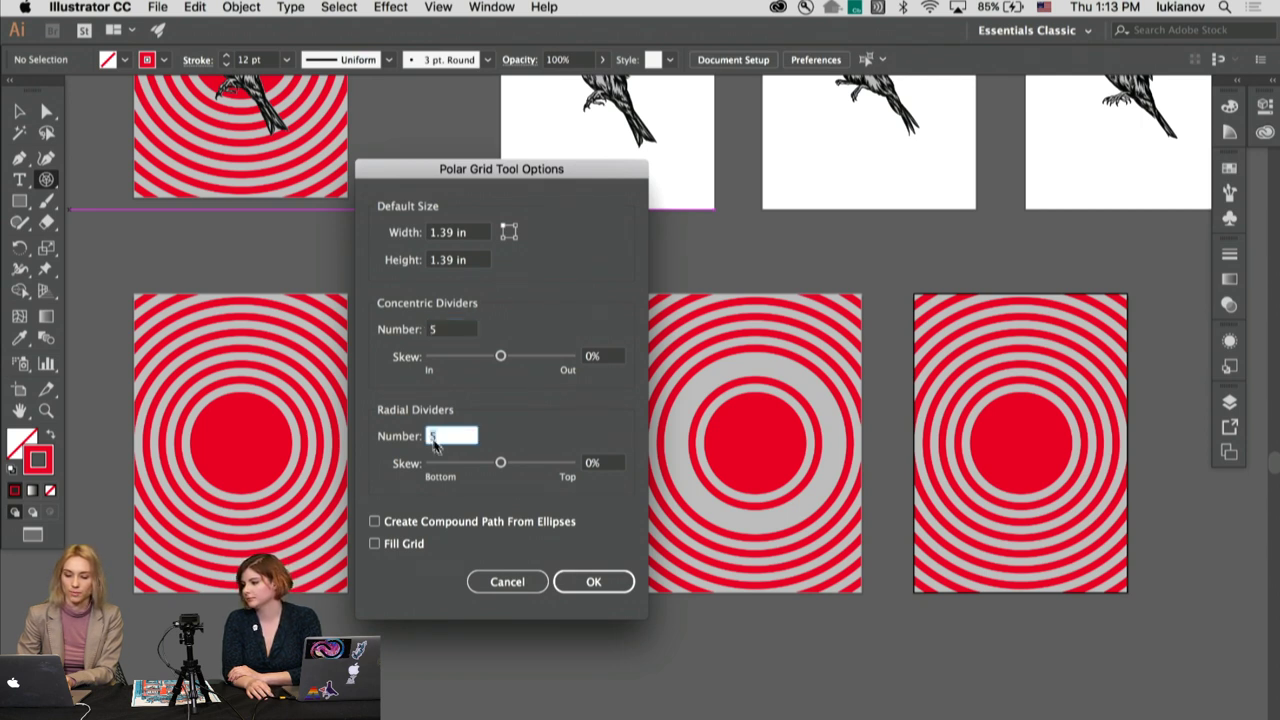
click(590, 578)
Step: Draw a test polar grid below the trigger artboards, then delete it
scroll(594, 577, down, 5)
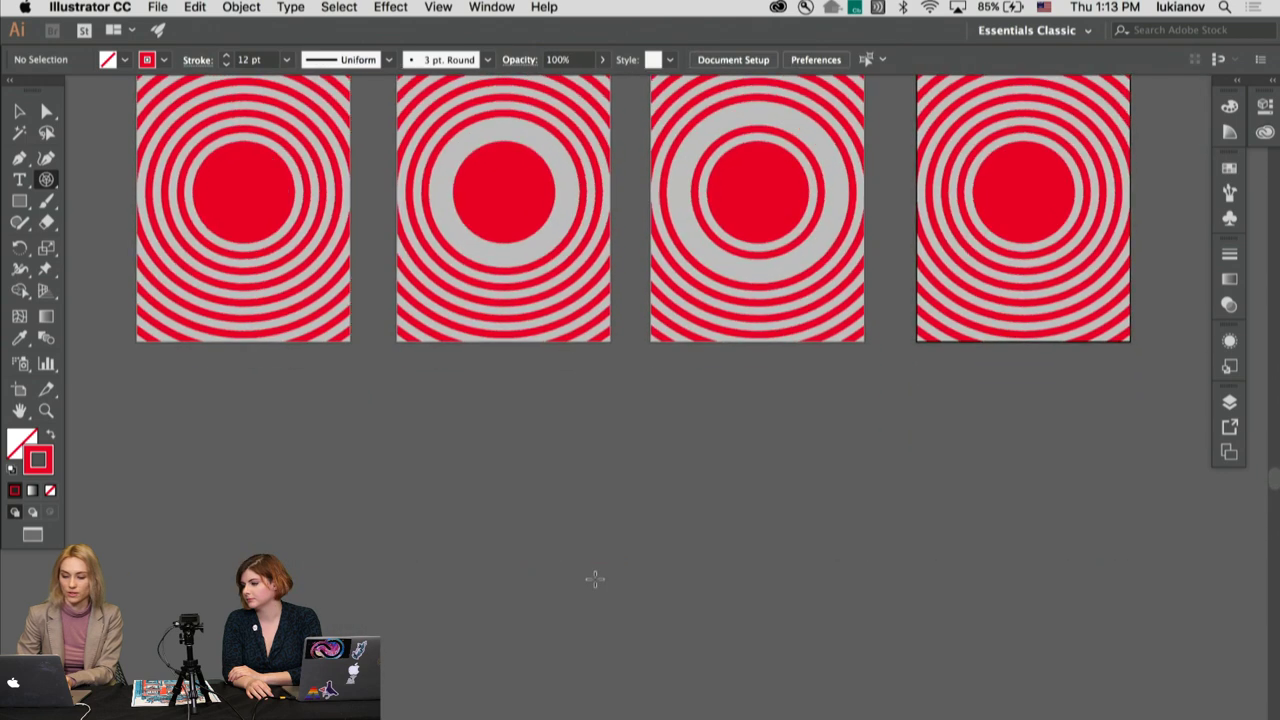
drag(549, 530, 729, 651)
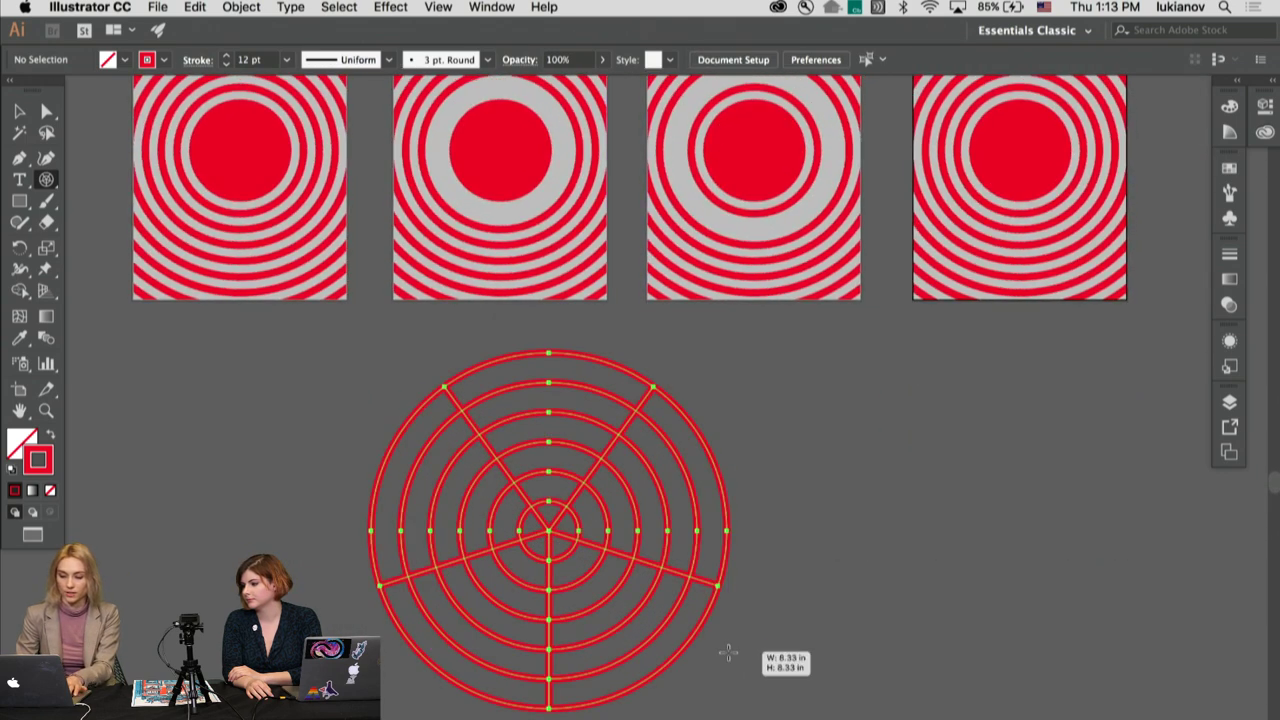
key(v)
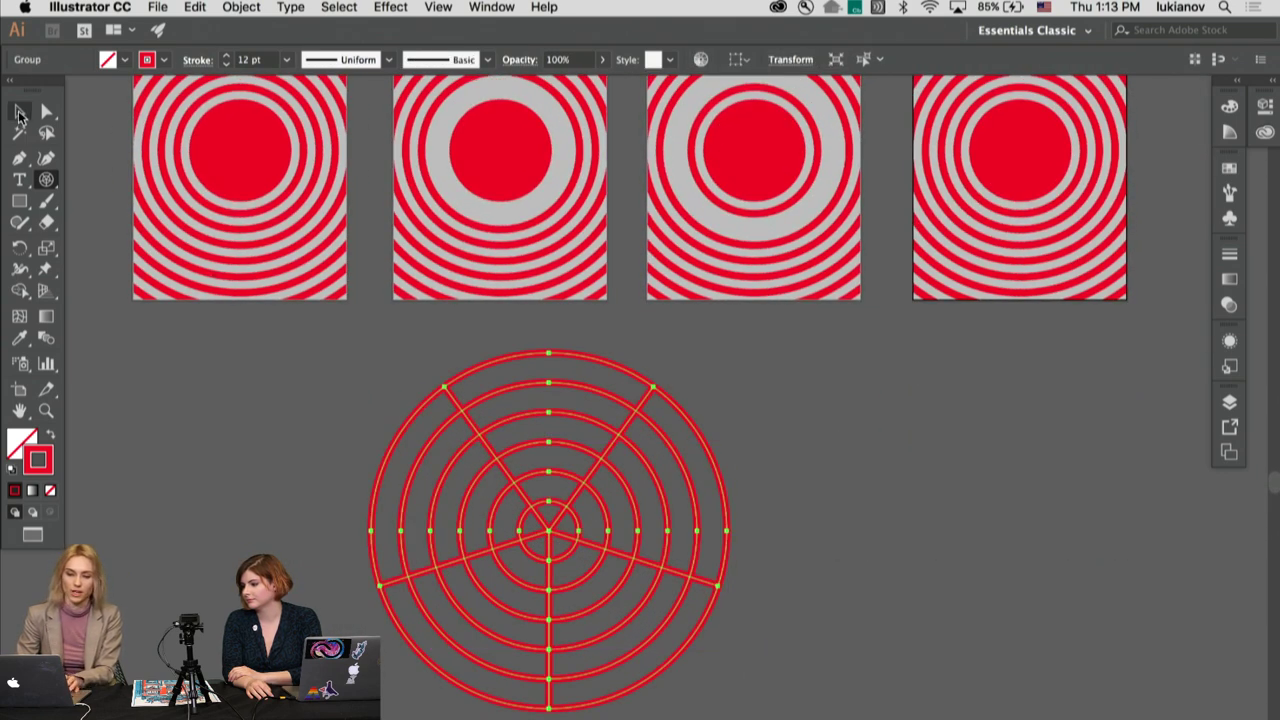
click(312, 498)
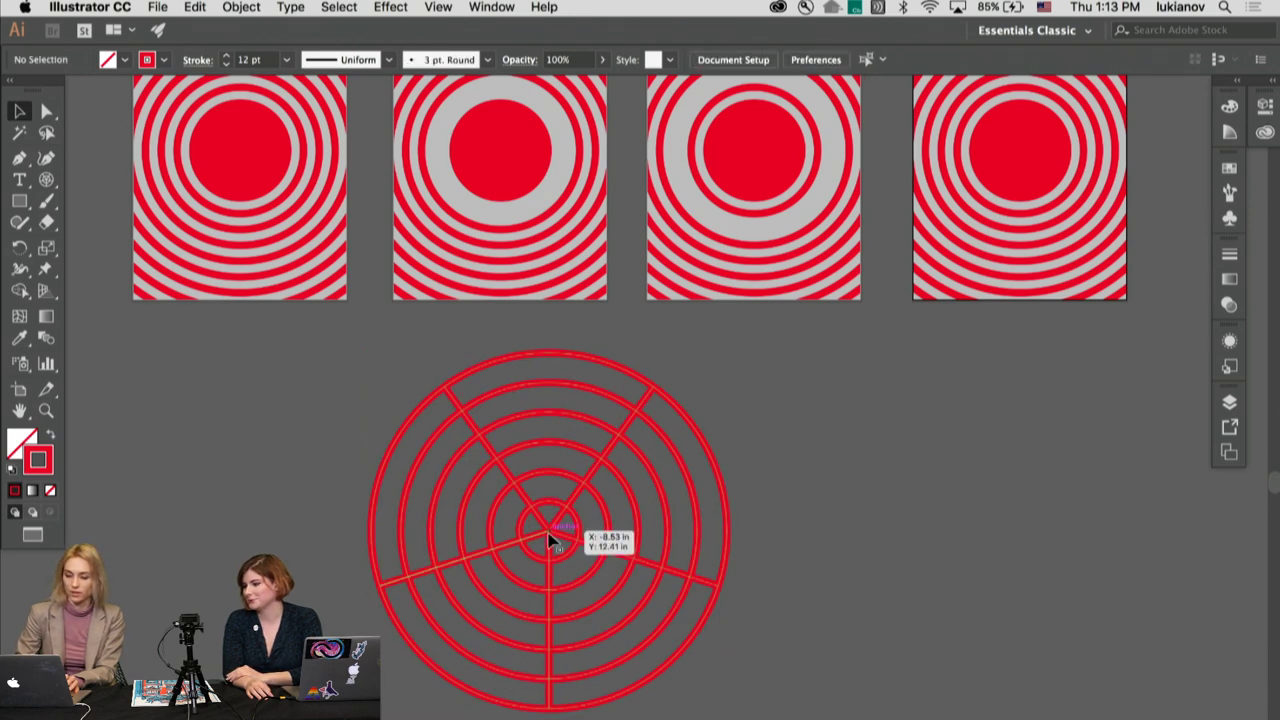
click(549, 540)
key(Delete)
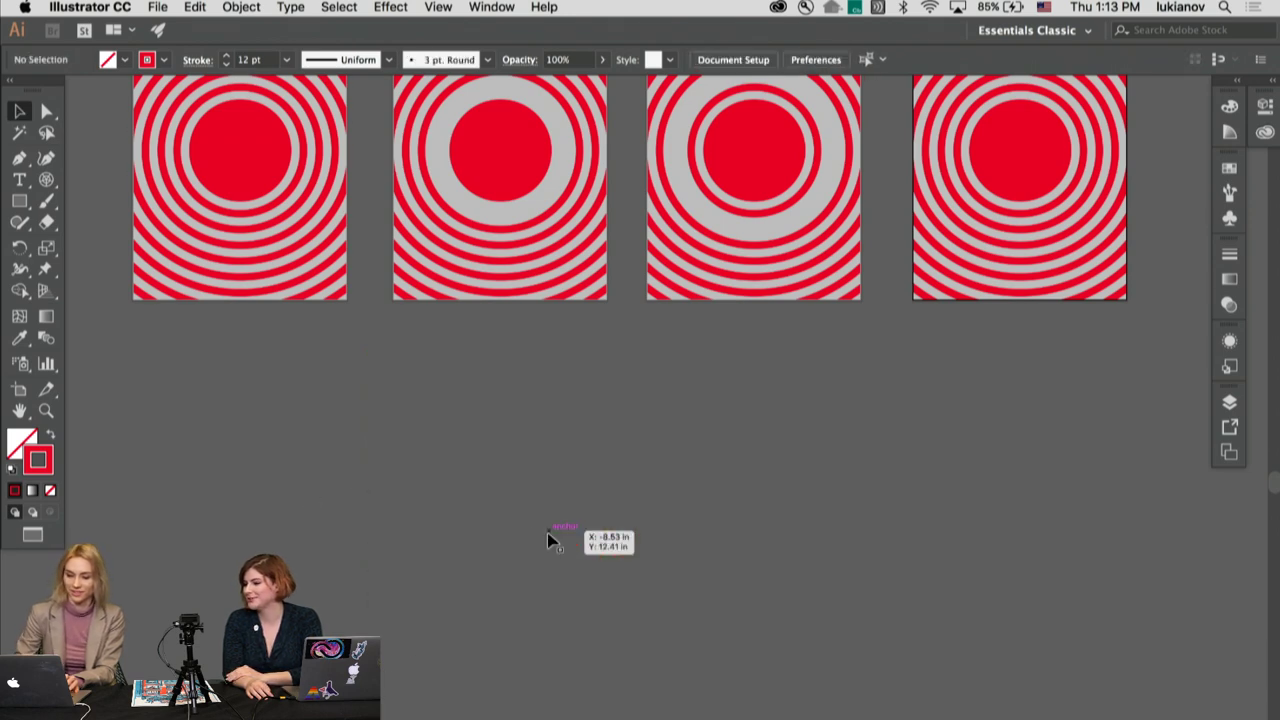
double_click(46, 179)
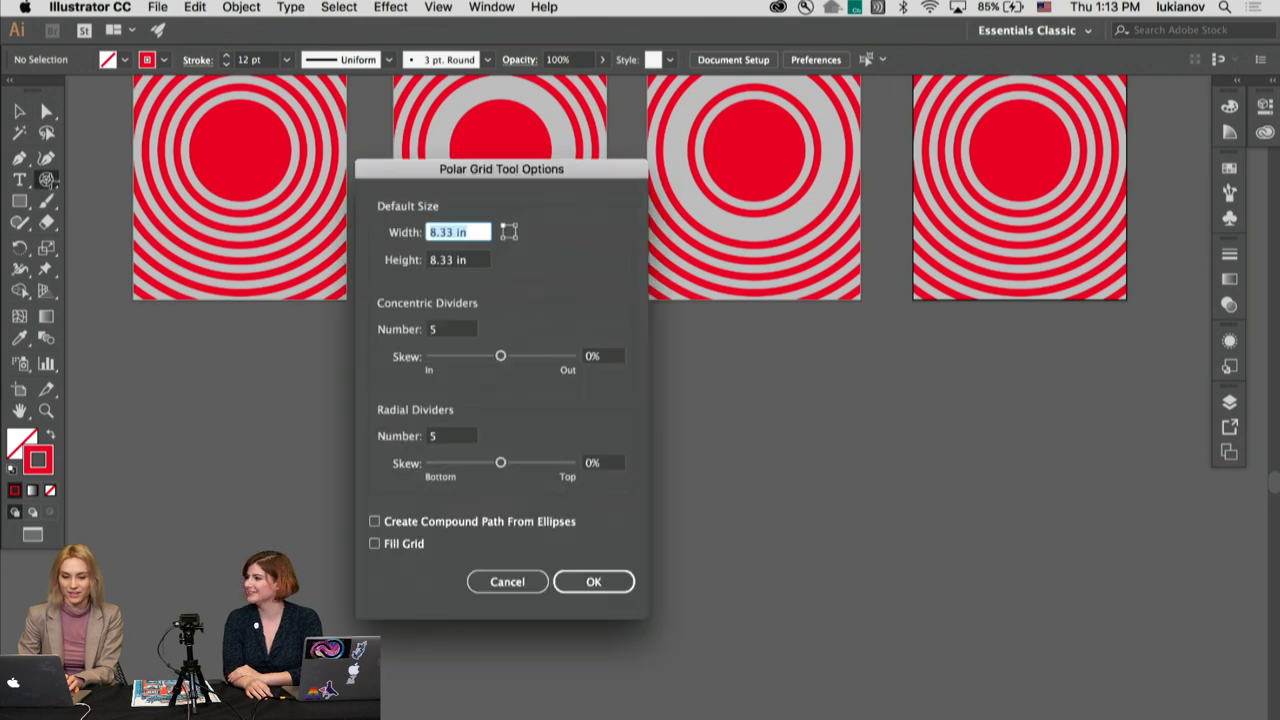
click(422, 437)
text(0)
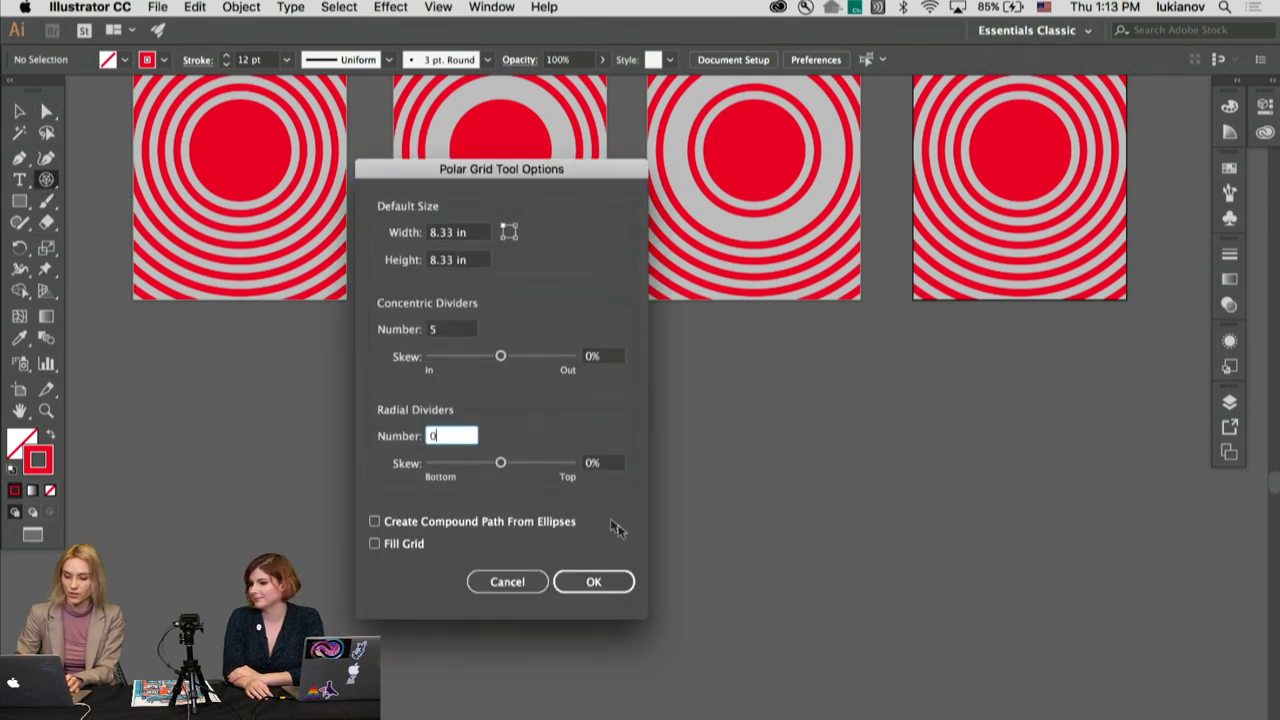
click(593, 581)
drag(593, 525, 775, 665)
click(20, 111)
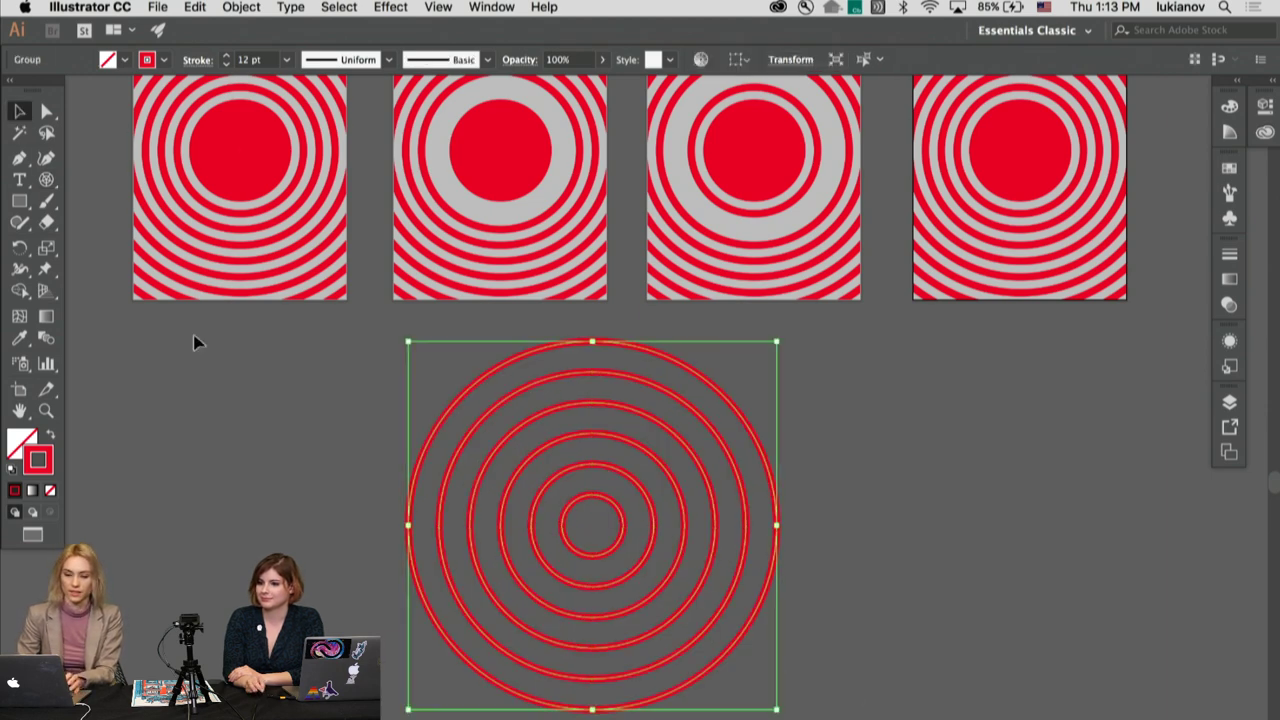
click(295, 475)
key(a)
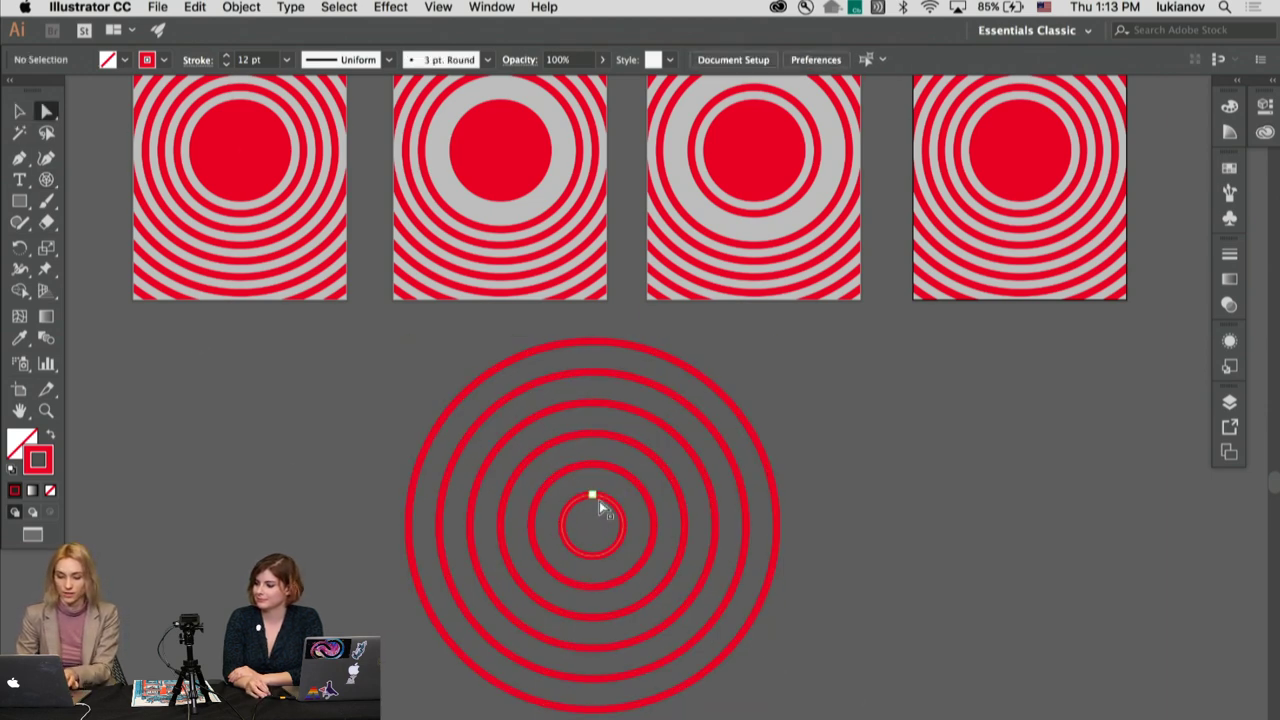
click(597, 499)
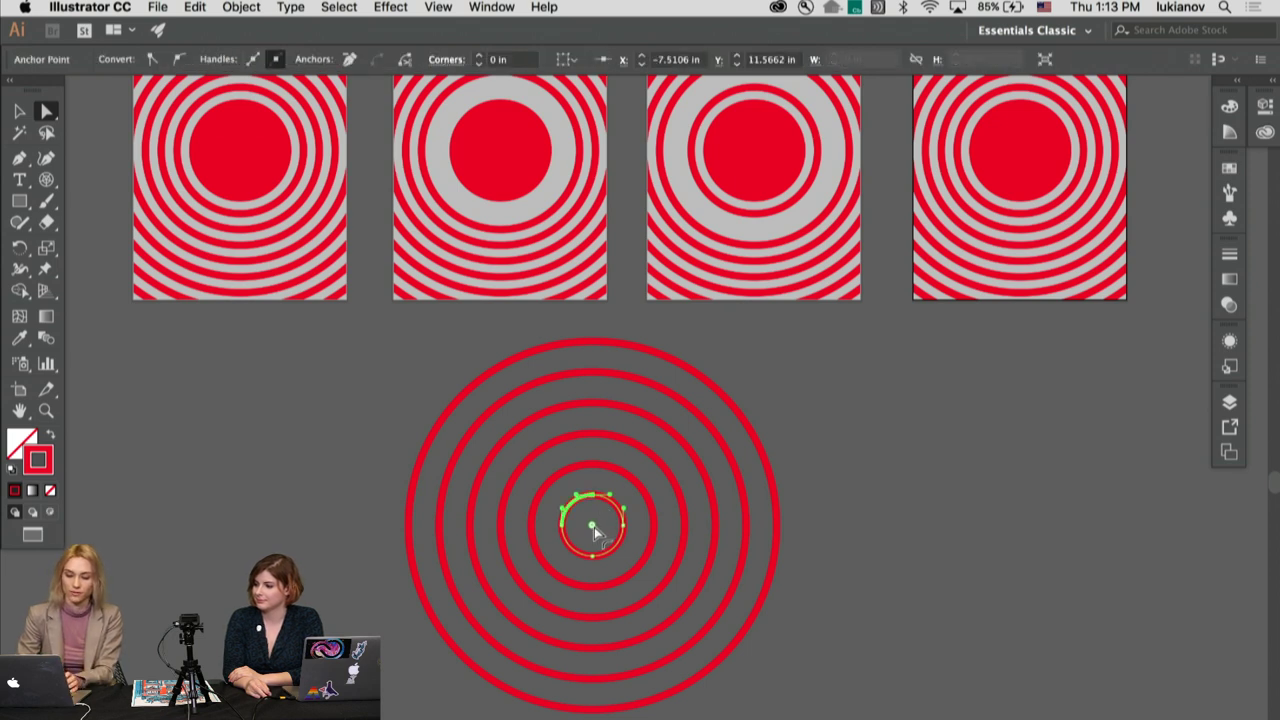
click(51, 437)
click(315, 496)
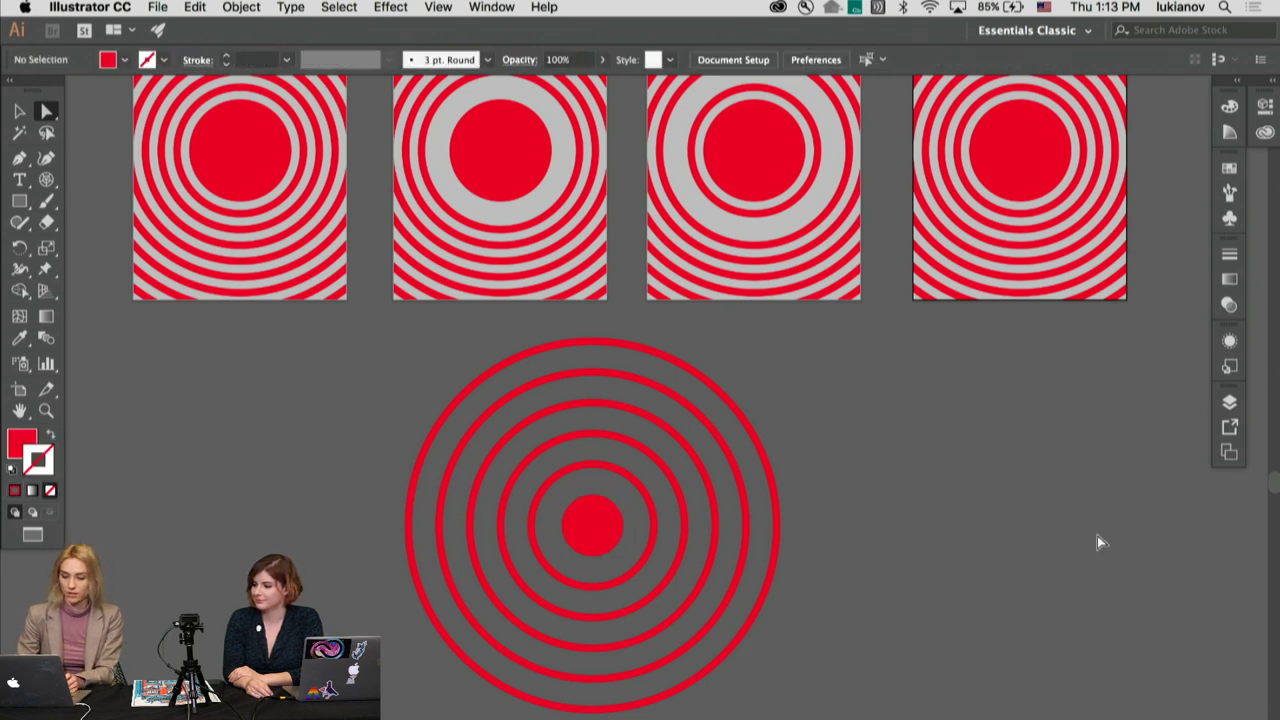
click(20, 111)
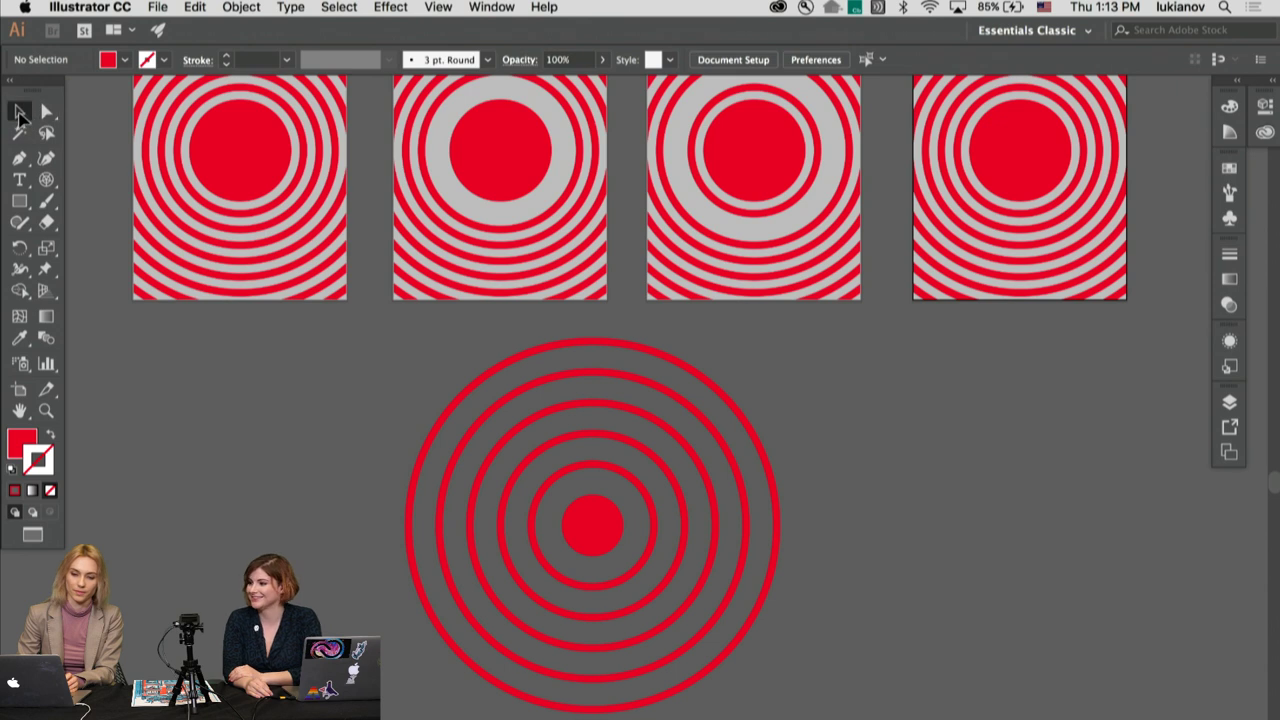
key(super+a)
key(Delete)
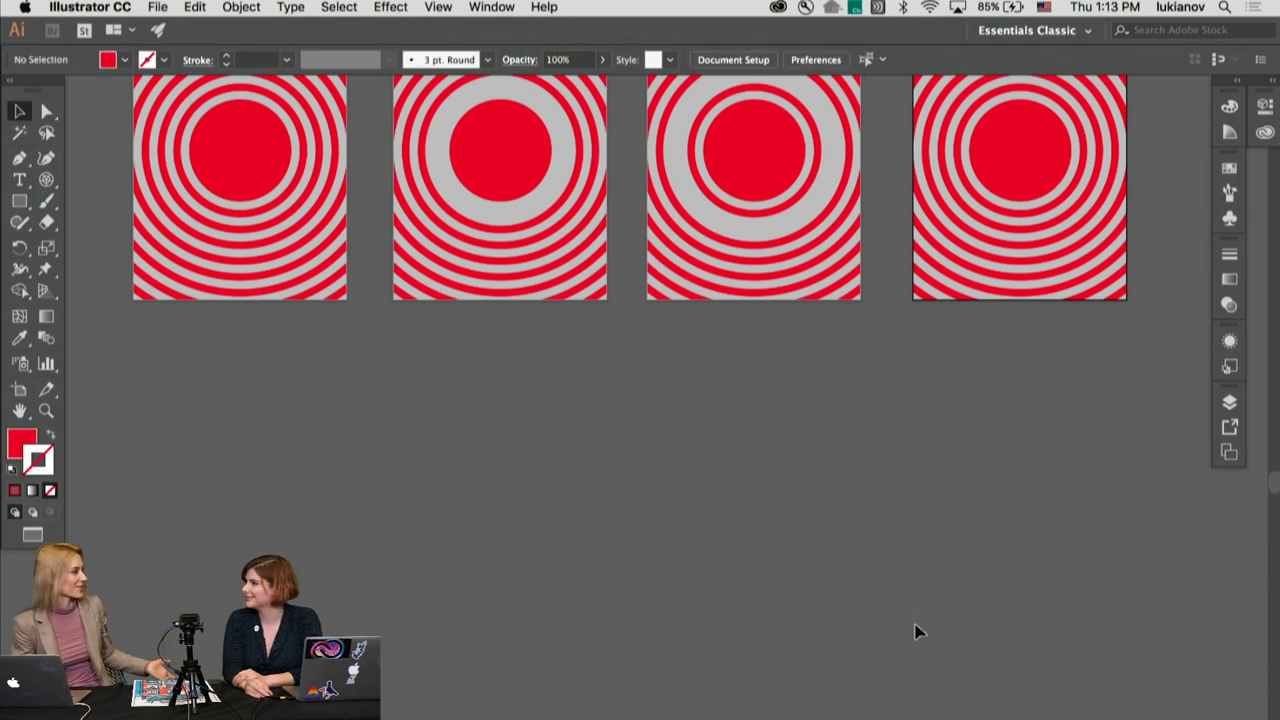
scroll(918, 632, up, 5)
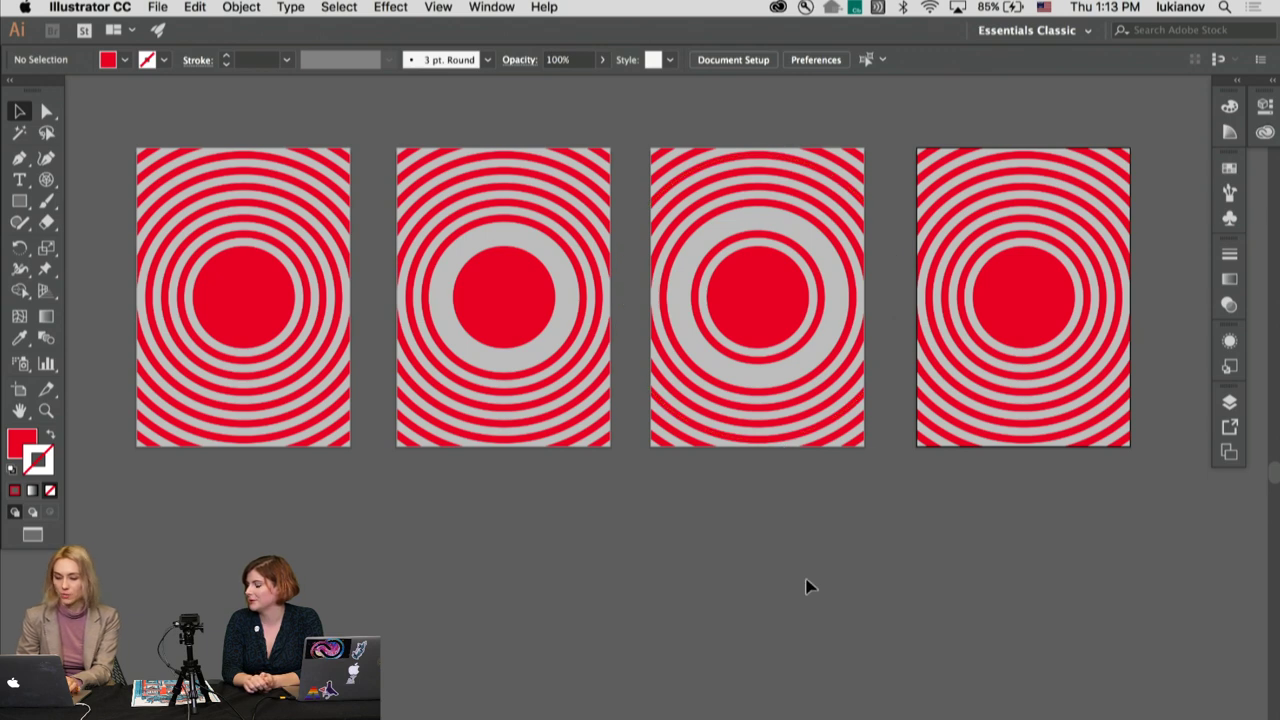
scroll(810, 587, right, 5)
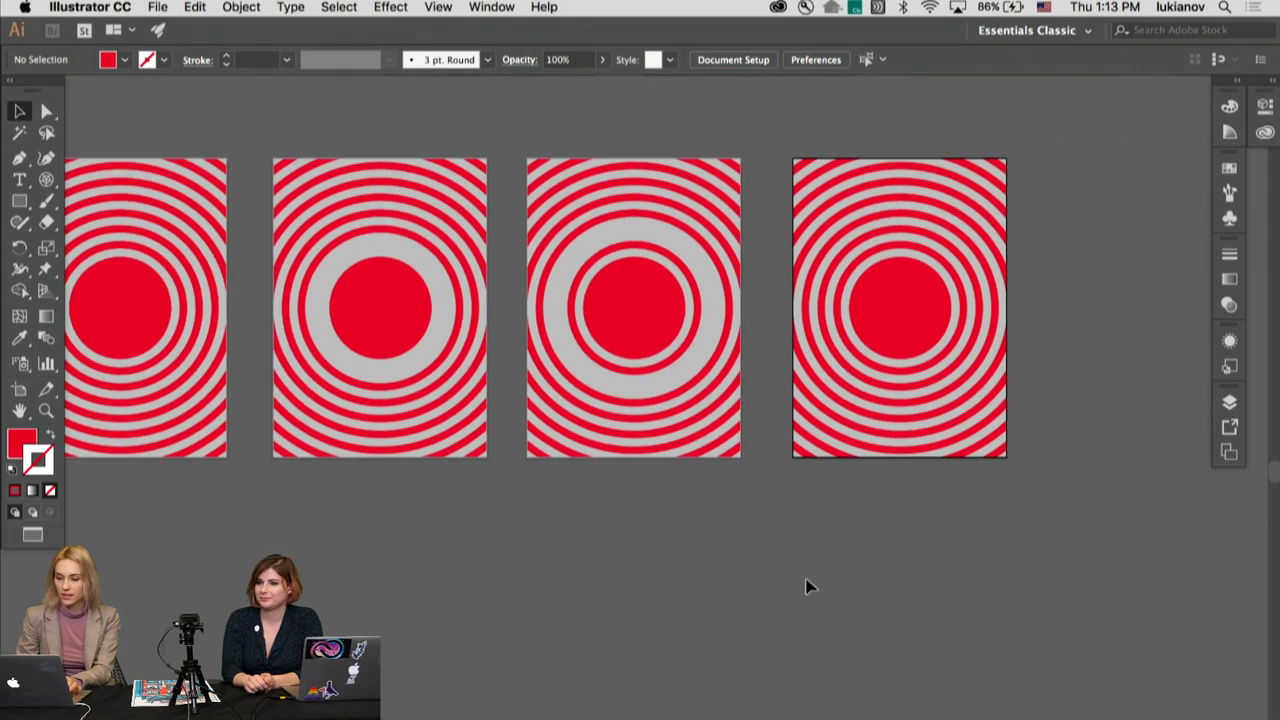
Step: Delete one ring from the fourth trigger artboard's isolated ring group, leaving a wide grey band
scroll(810, 496, up, 2)
scroll(408, 580, left, 5)
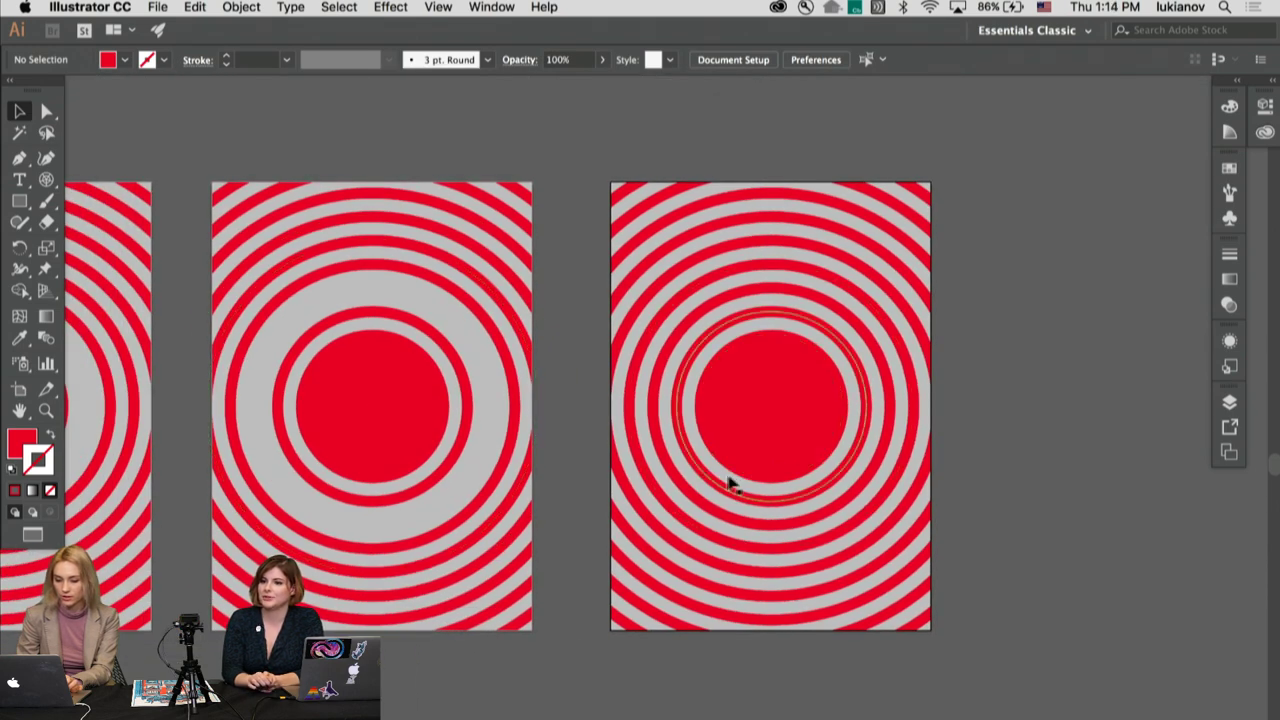
click(735, 548)
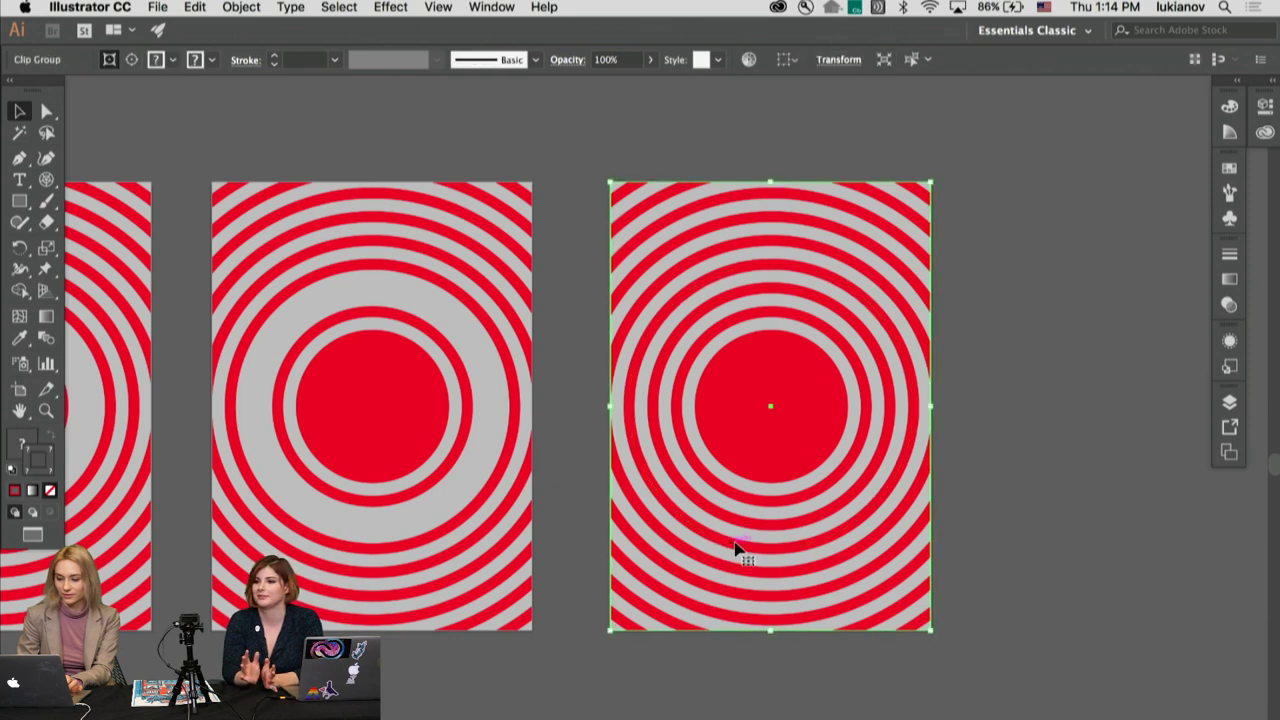
double_click(735, 548)
click(736, 547)
key(Delete)
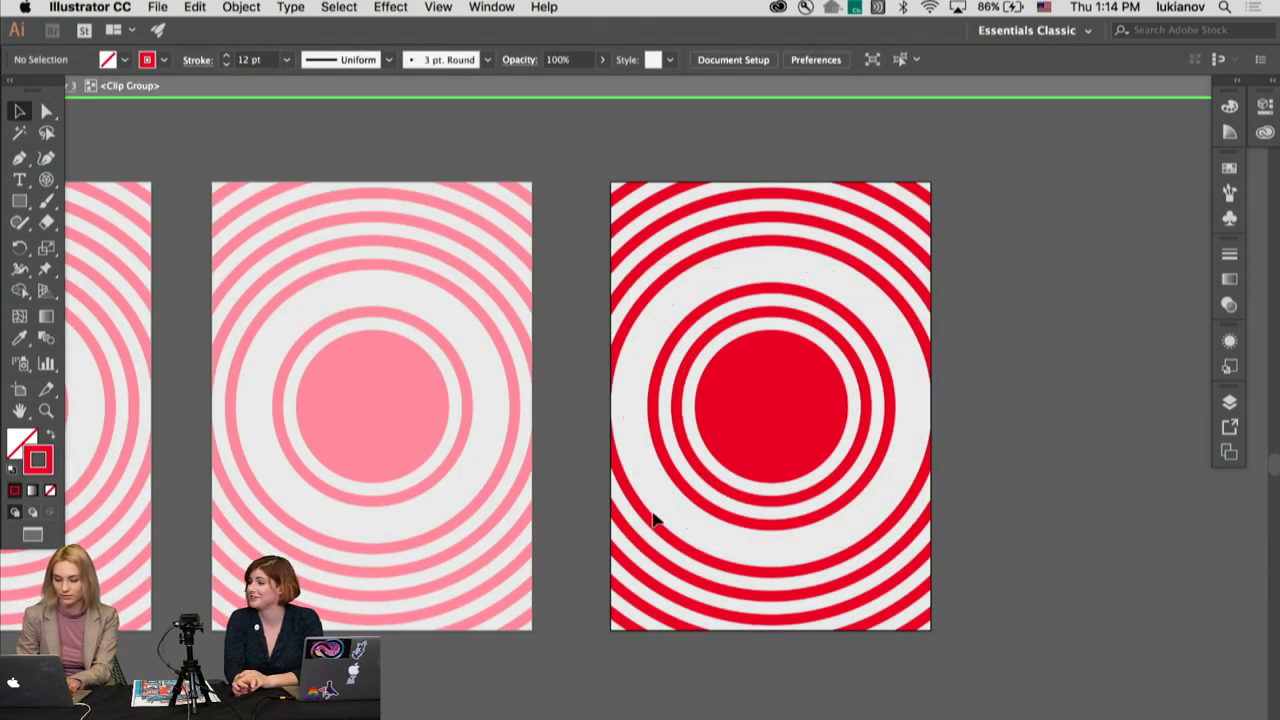
double_click(577, 503)
click(1093, 457)
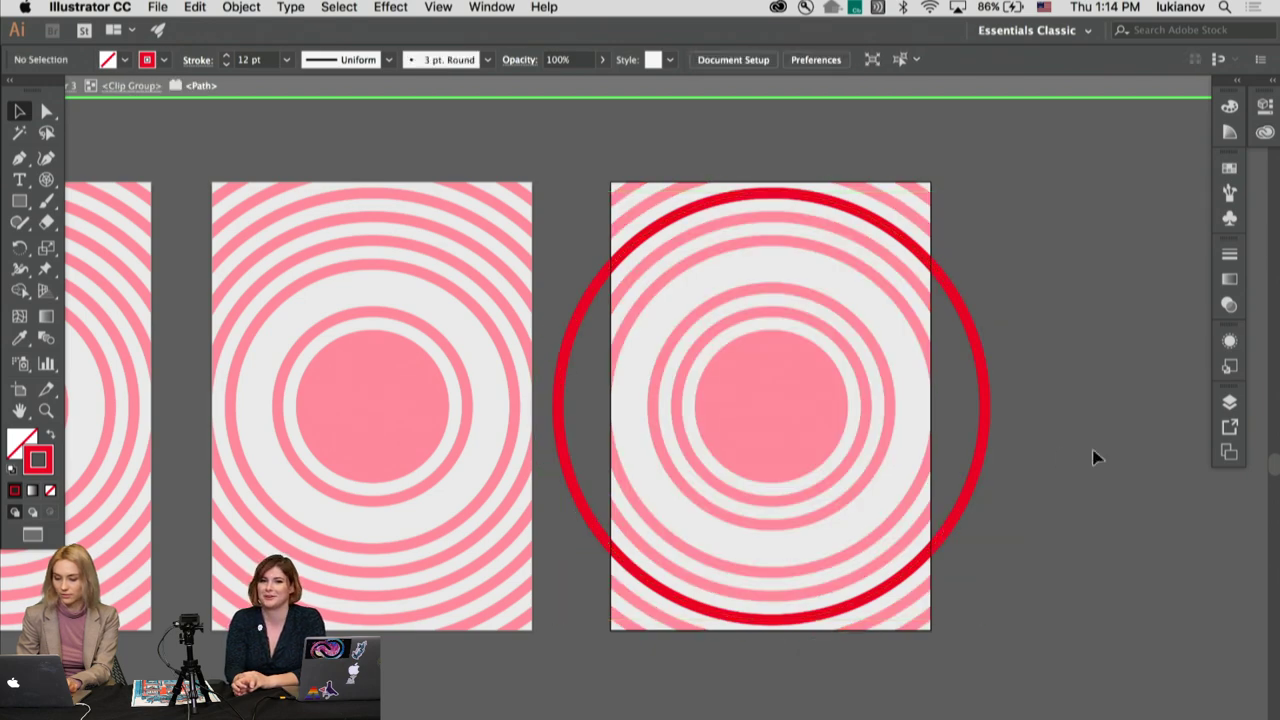
key(Escape)
key(super+minus)
key(super+minus)
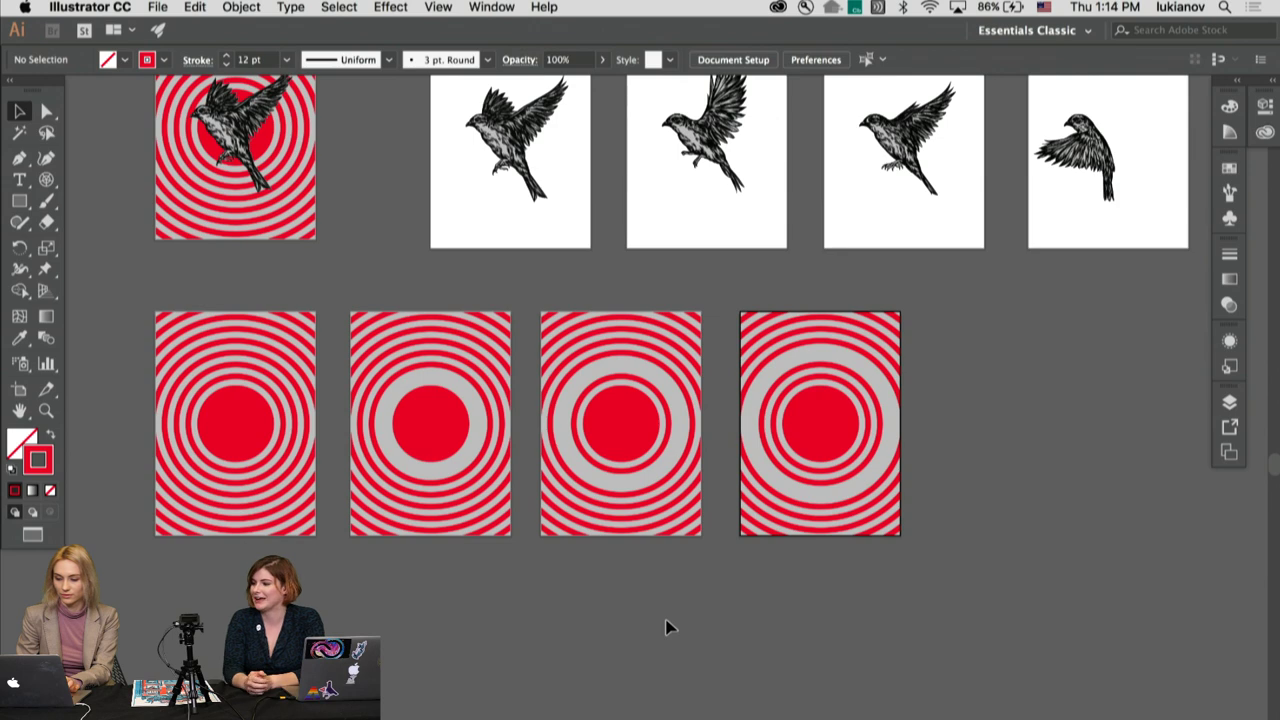
click(19, 389)
scroll(257, 423, down, 5)
scroll(257, 423, left, 3)
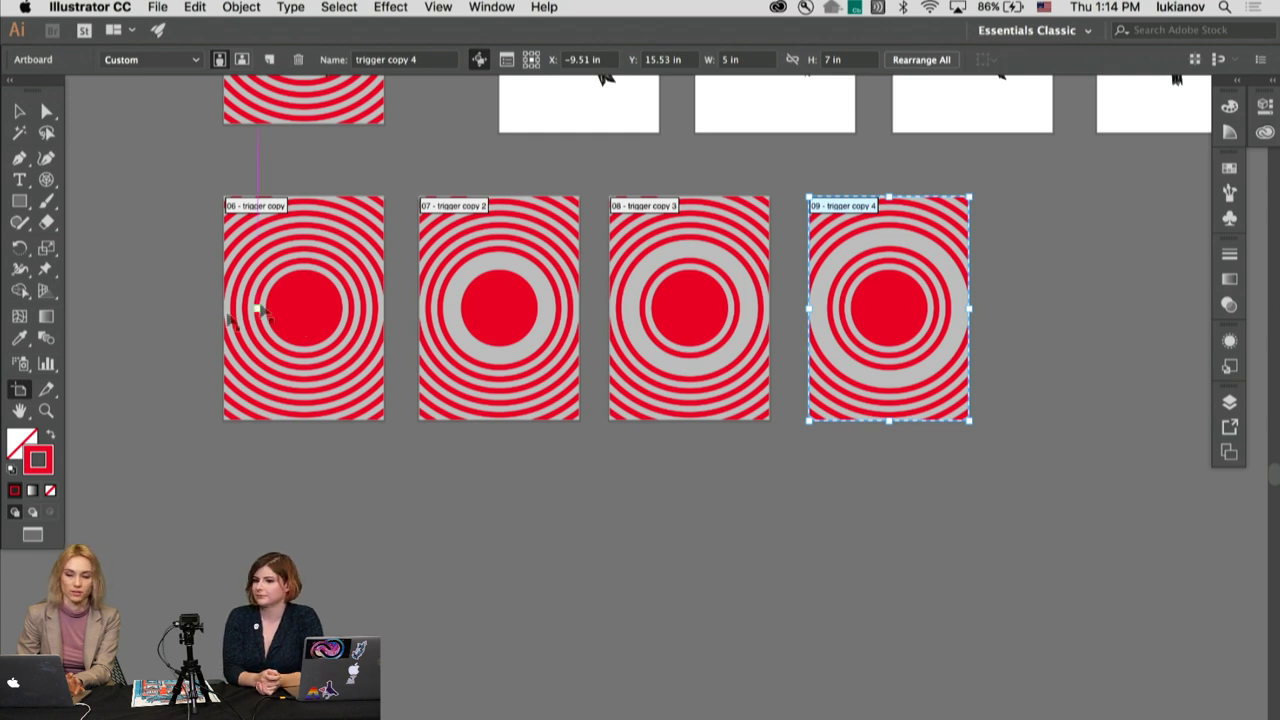
click(311, 313)
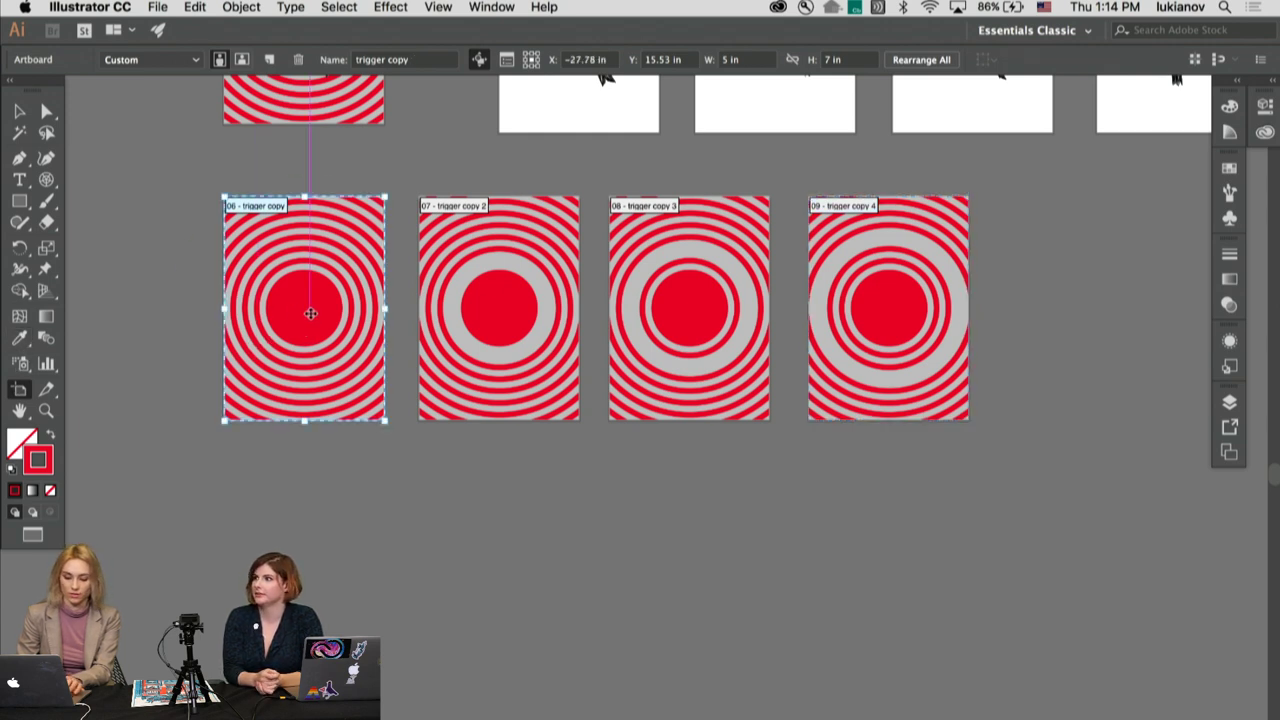
drag(311, 313, 305, 593)
key(v)
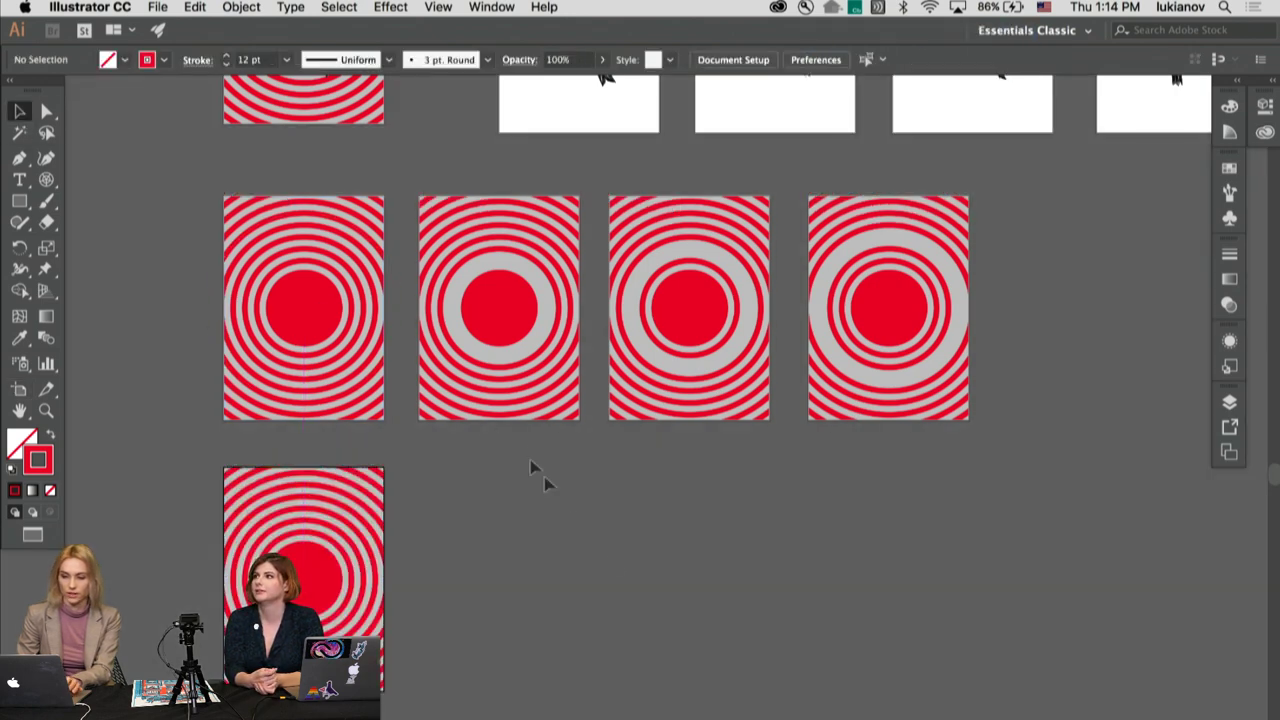
key(super+equal)
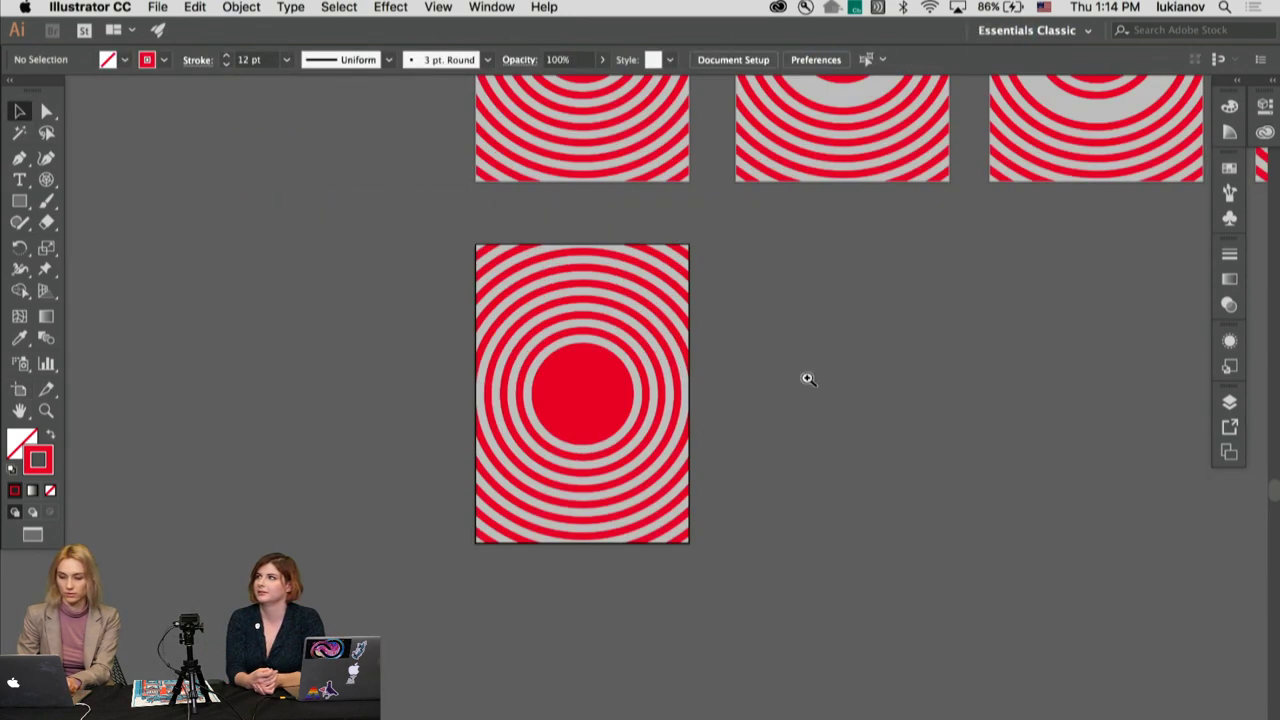
key(super+equal)
key(super+minus)
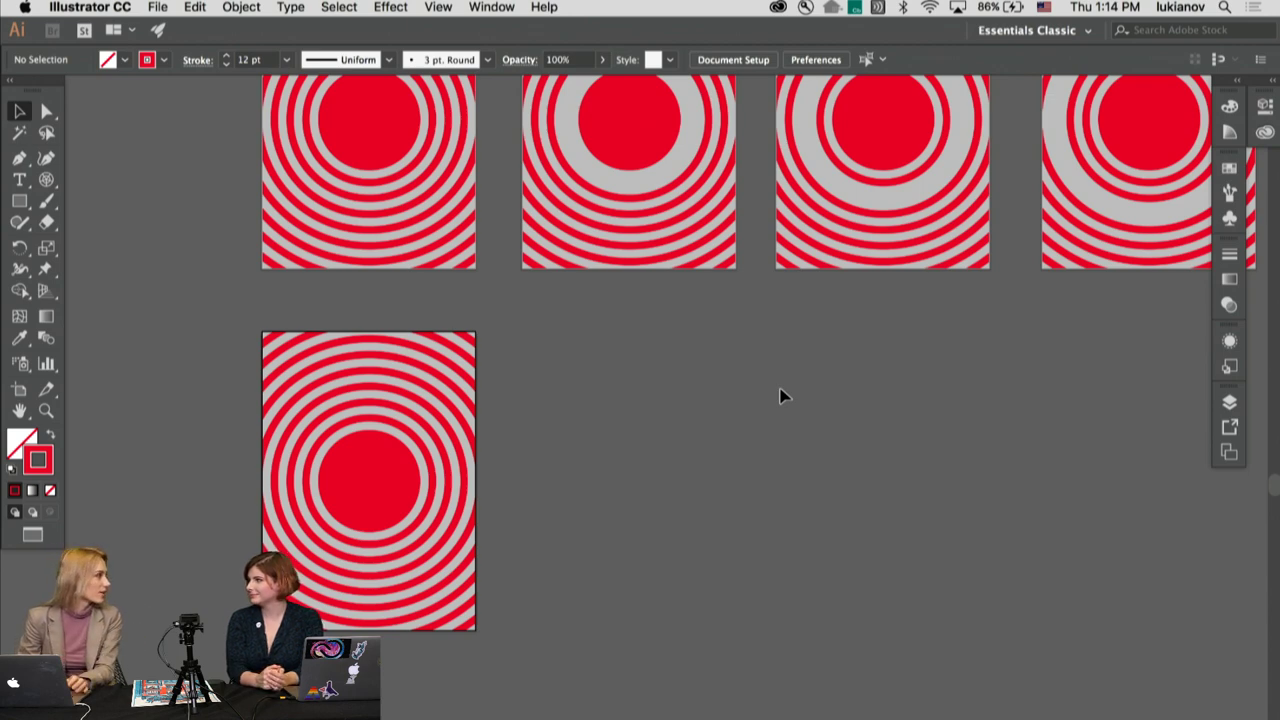
scroll(910, 468, right, 3)
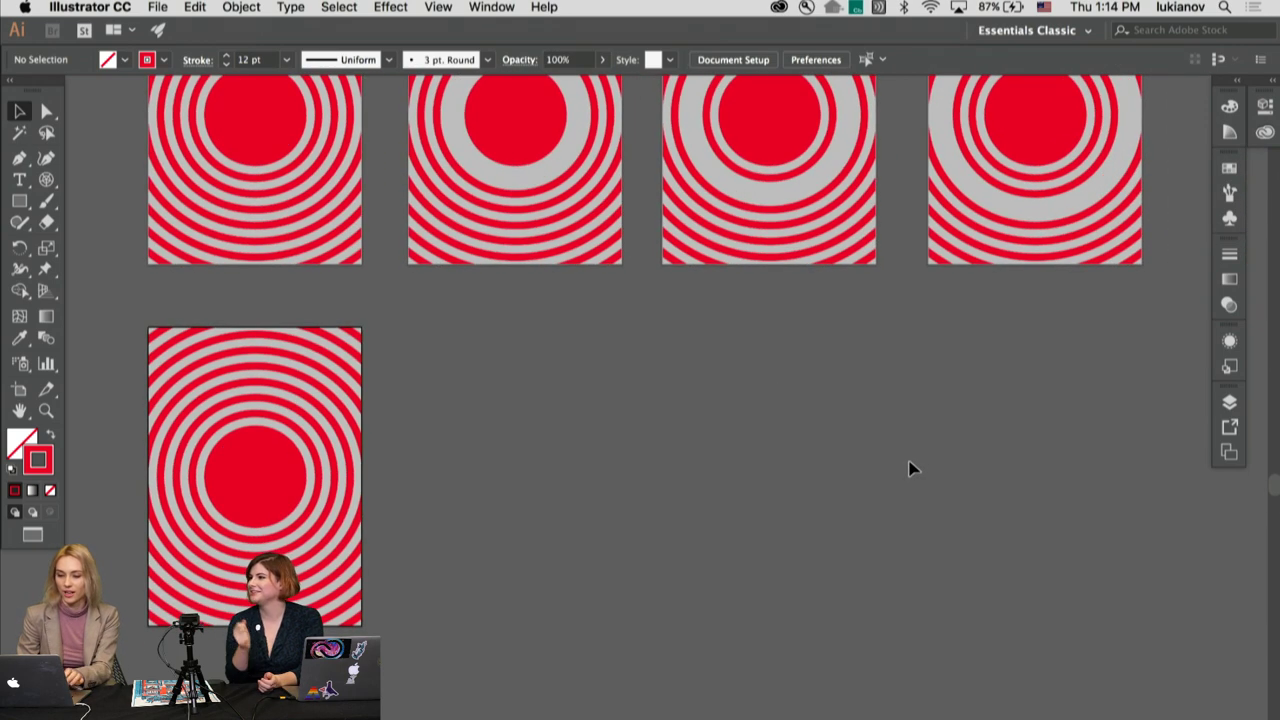
key(super+minus)
scroll(591, 457, left, 2)
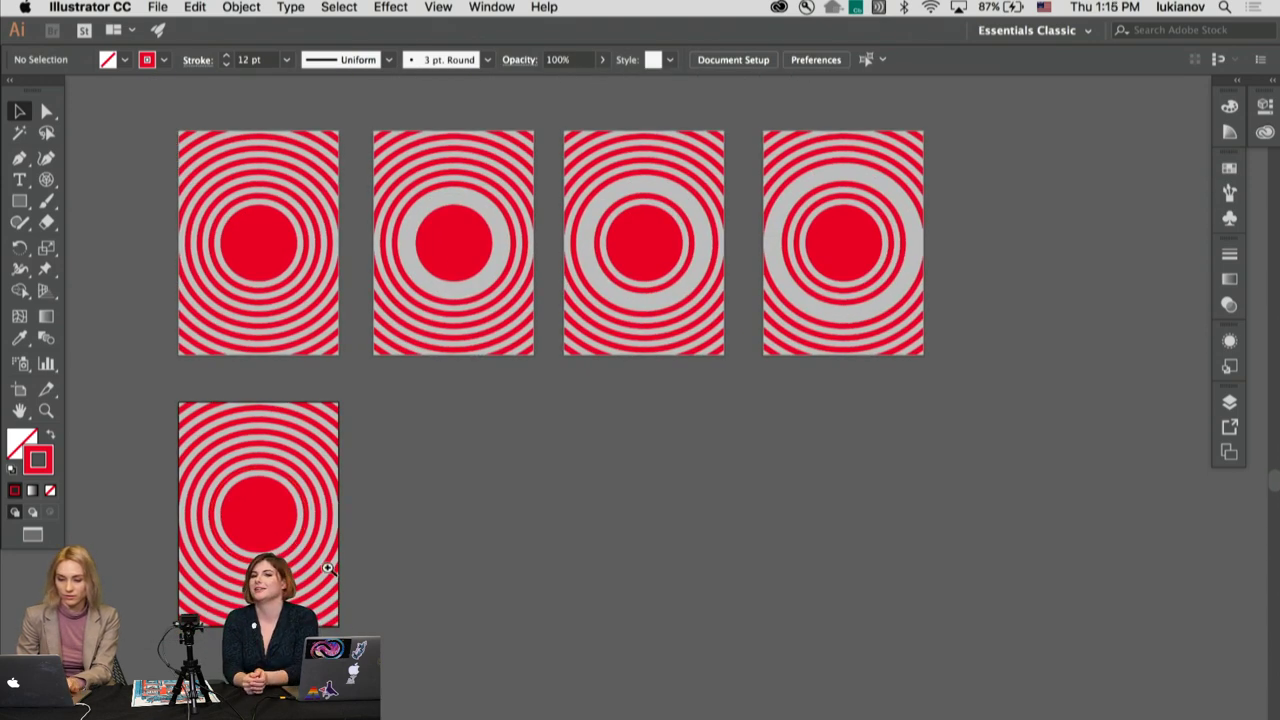
Step: Select a red ring inside the bottom artboard's isolated ring group, then exit isolation
scroll(600, 394, up, 5)
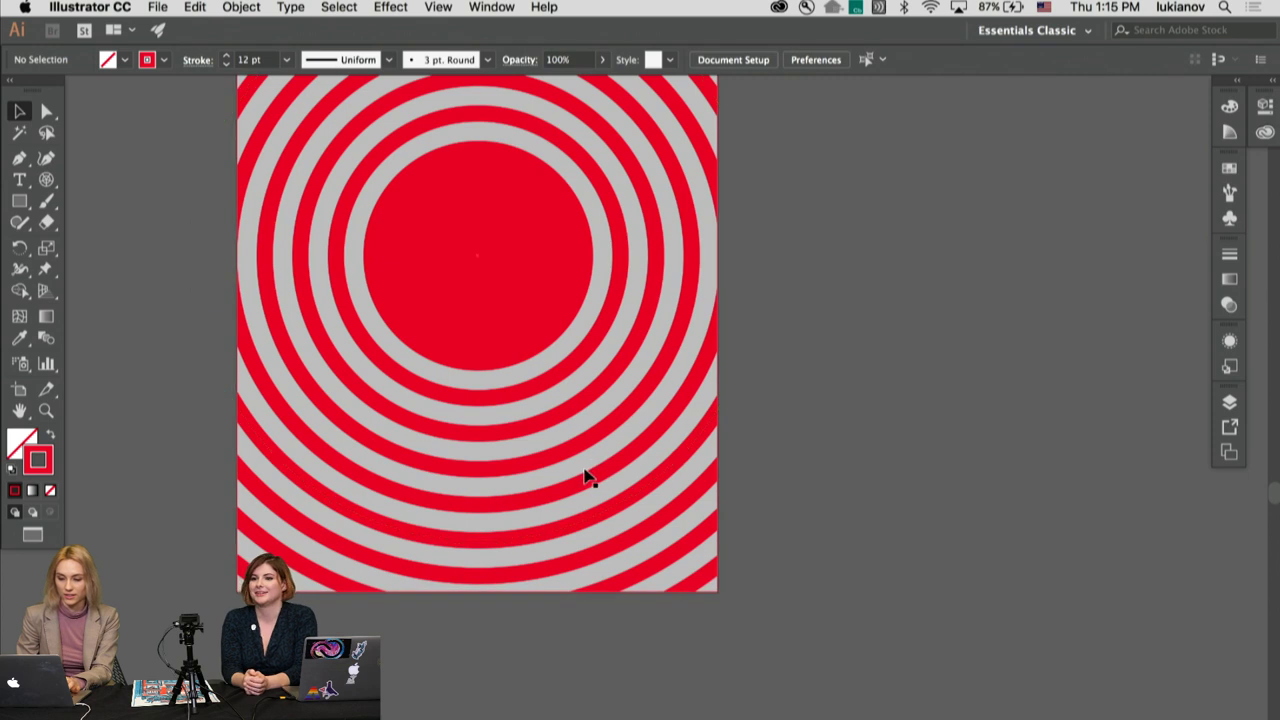
click(609, 474)
double_click(609, 474)
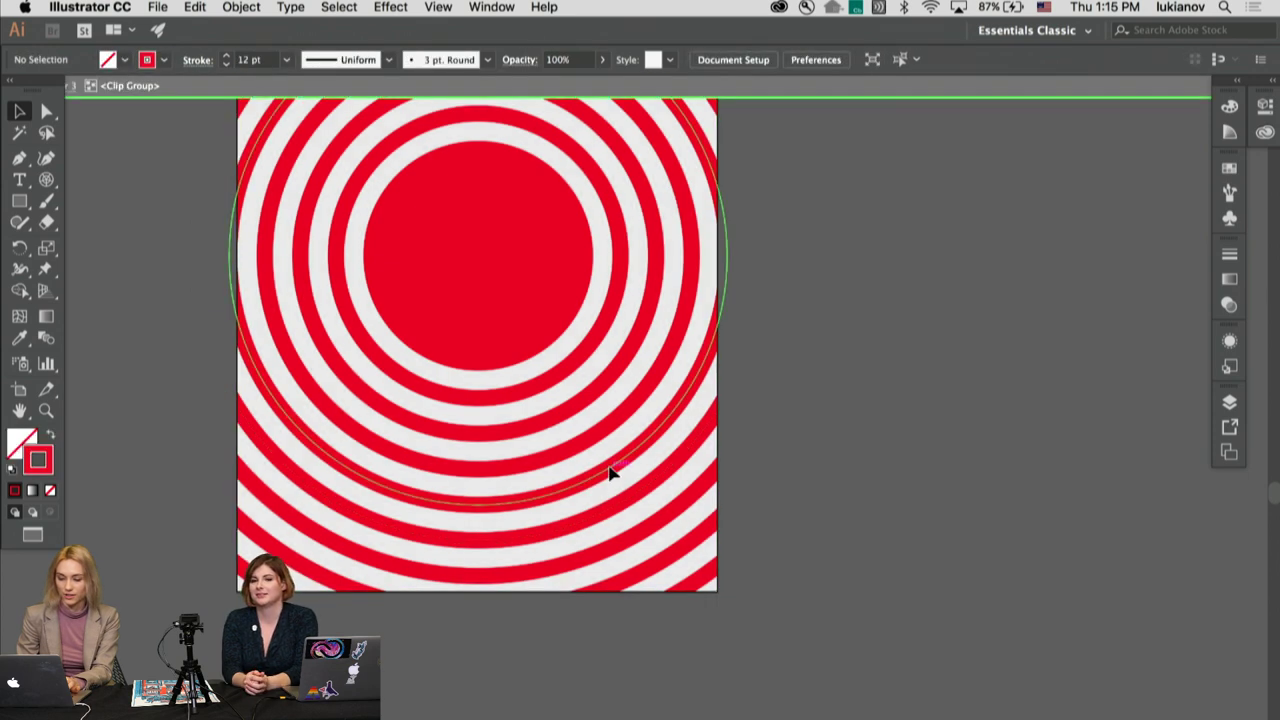
click(609, 474)
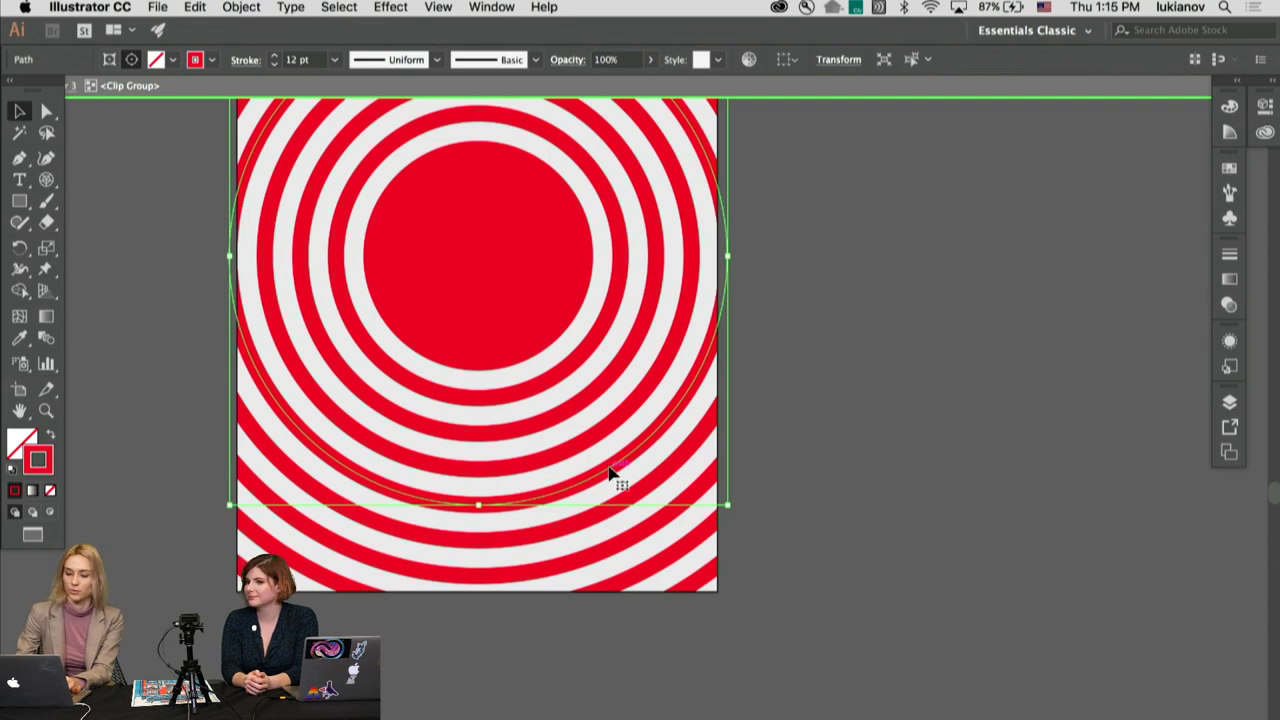
click(929, 471)
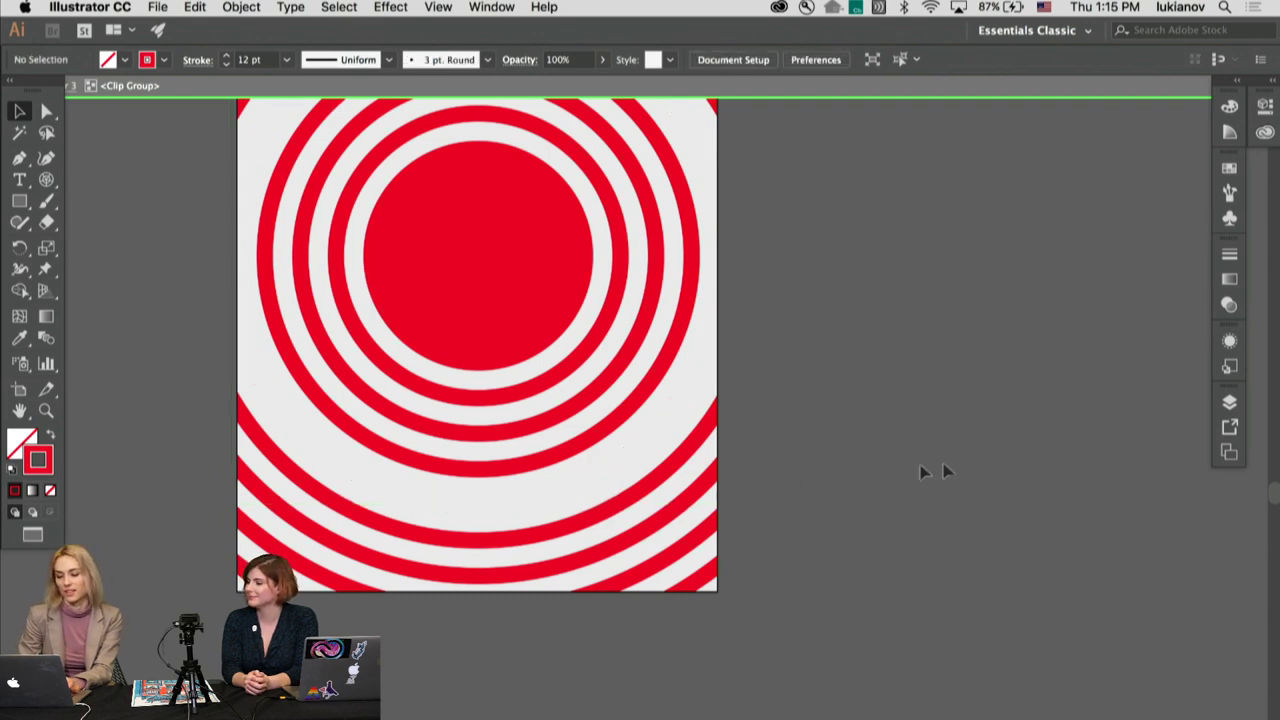
alt+click(815, 436)
alt+click(816, 437)
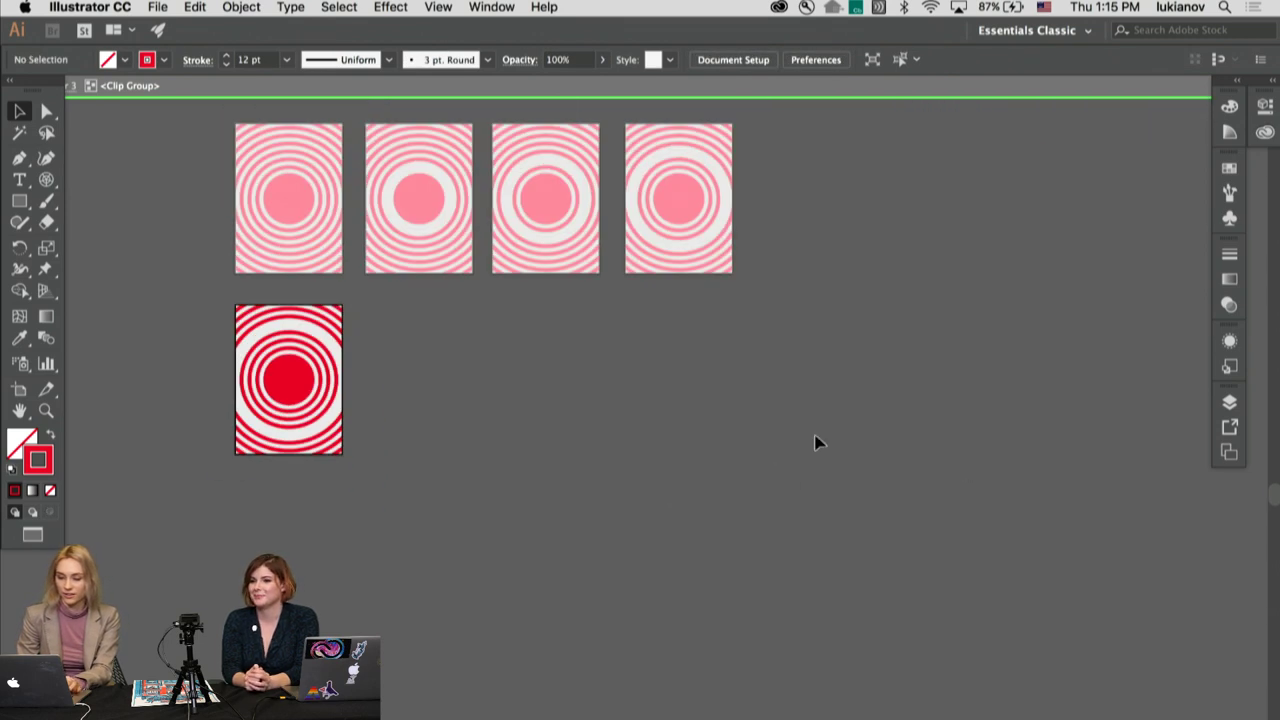
key(Escape)
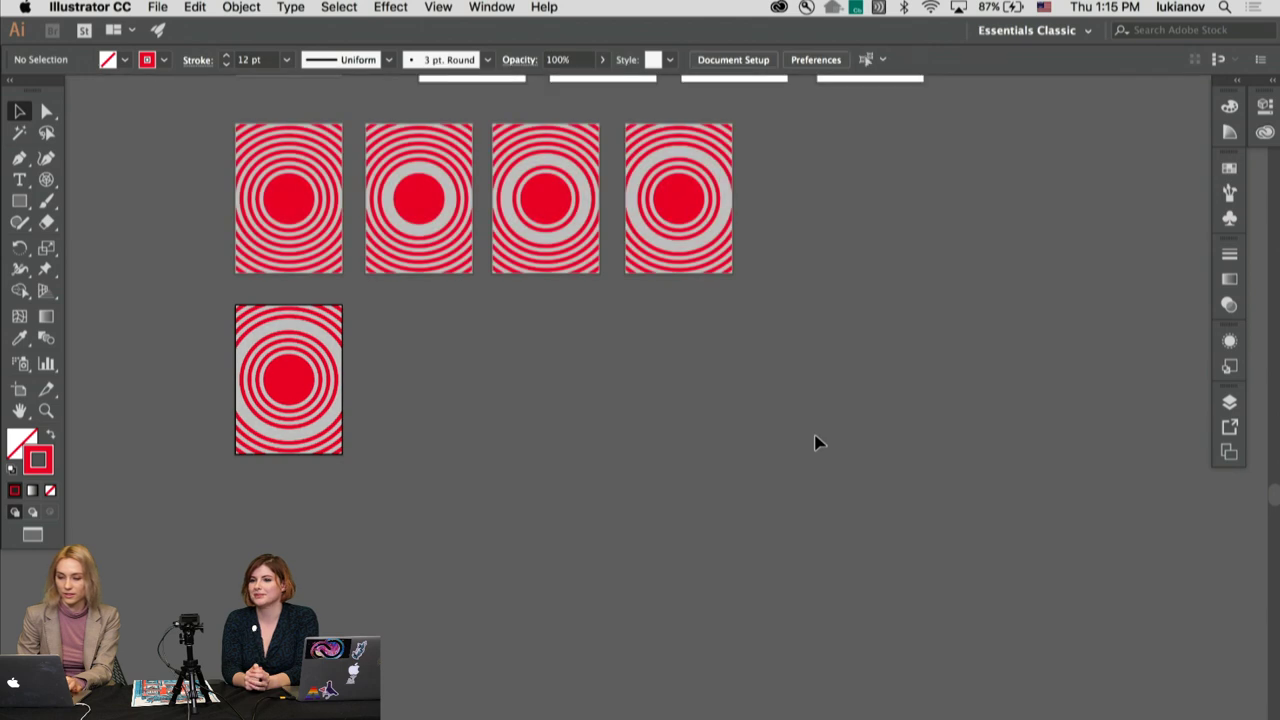
Step: Undo an accidental duplicate of the bottom artboard
click(19, 389)
drag(288, 388, 418, 382)
key(v)
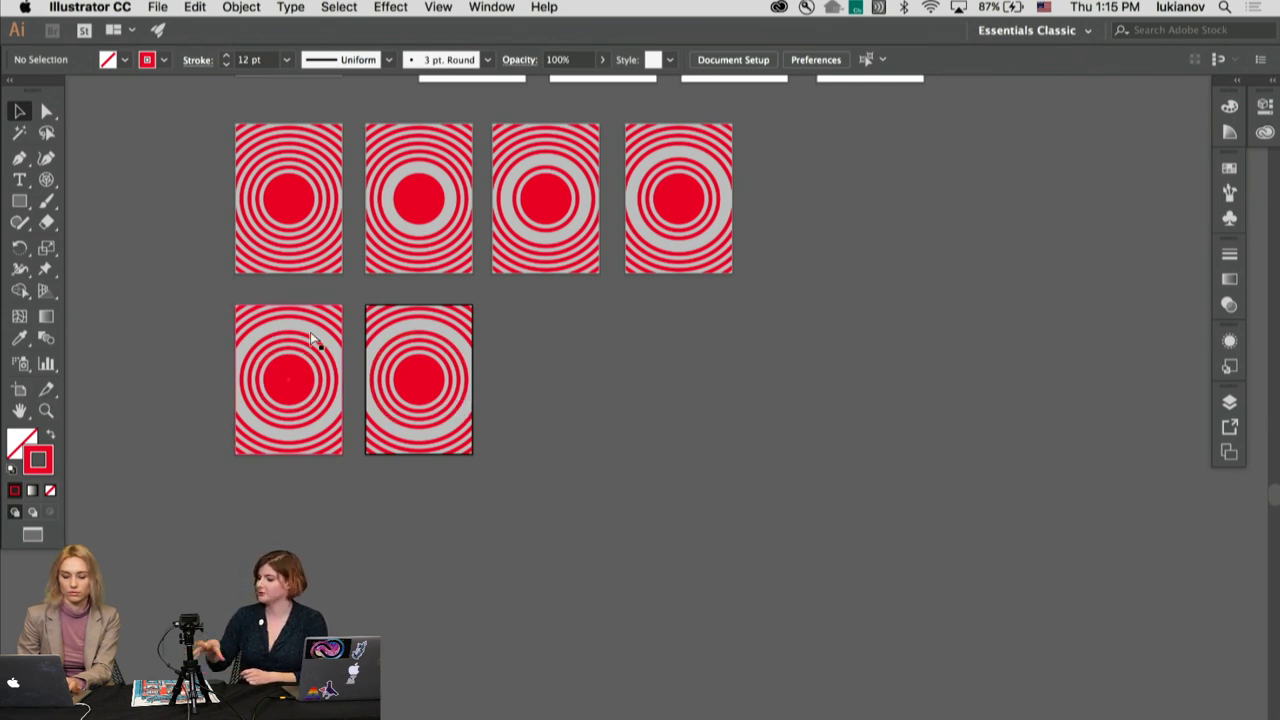
key(super+z)
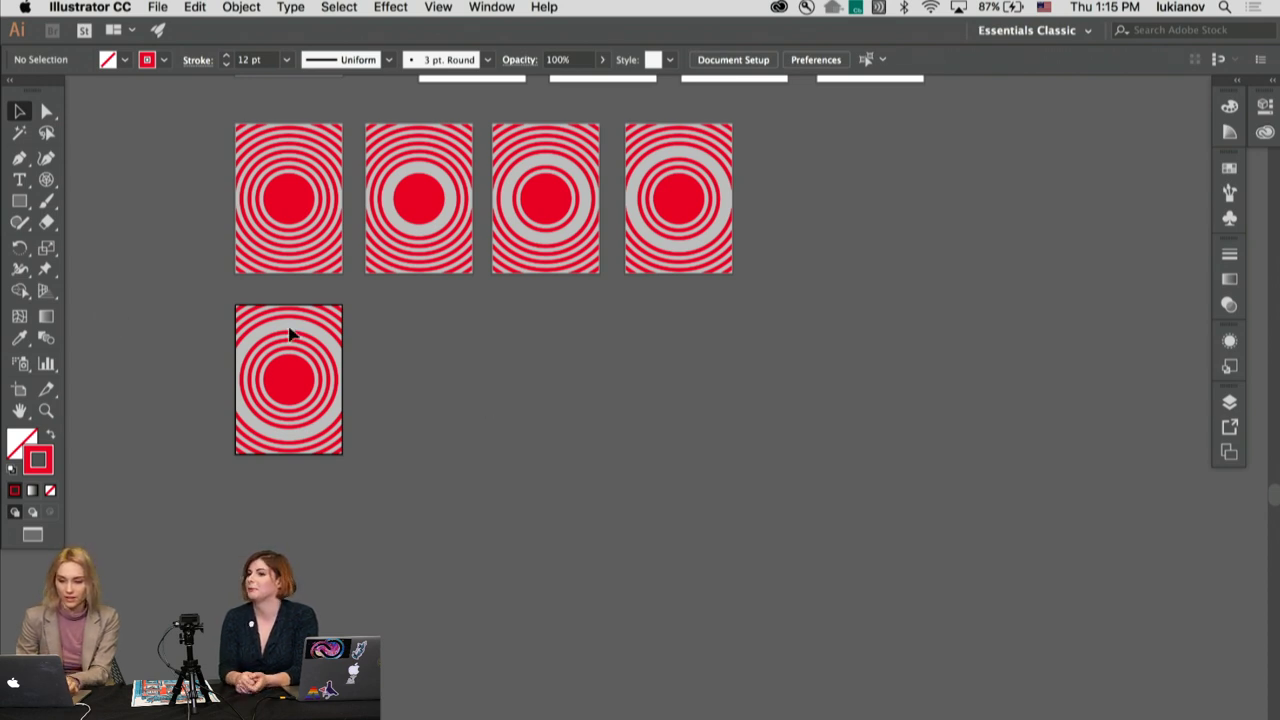
Step: Alt-drag a duplicate artboard, trigger copy 6, into place beside trigger copy 5
click(18, 393)
click(287, 198)
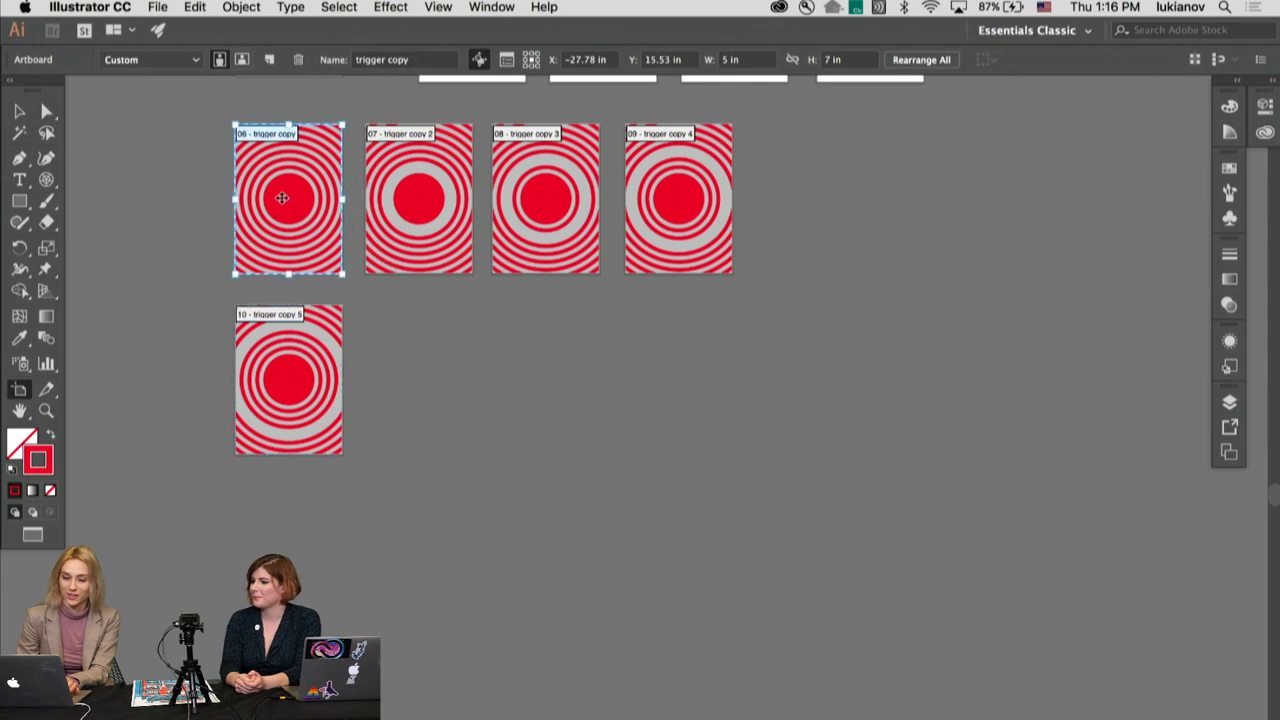
drag(325, 352, 423, 376)
key(super+z)
key(super+z)
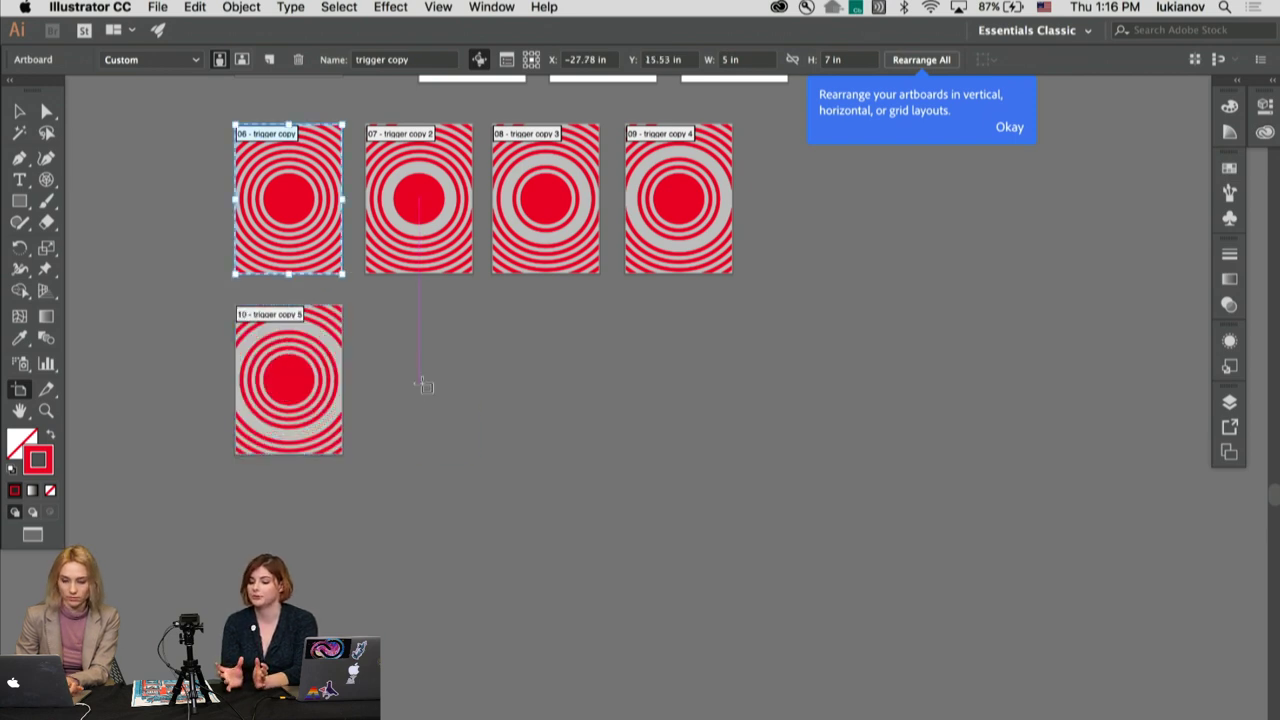
drag(389, 277, 417, 394)
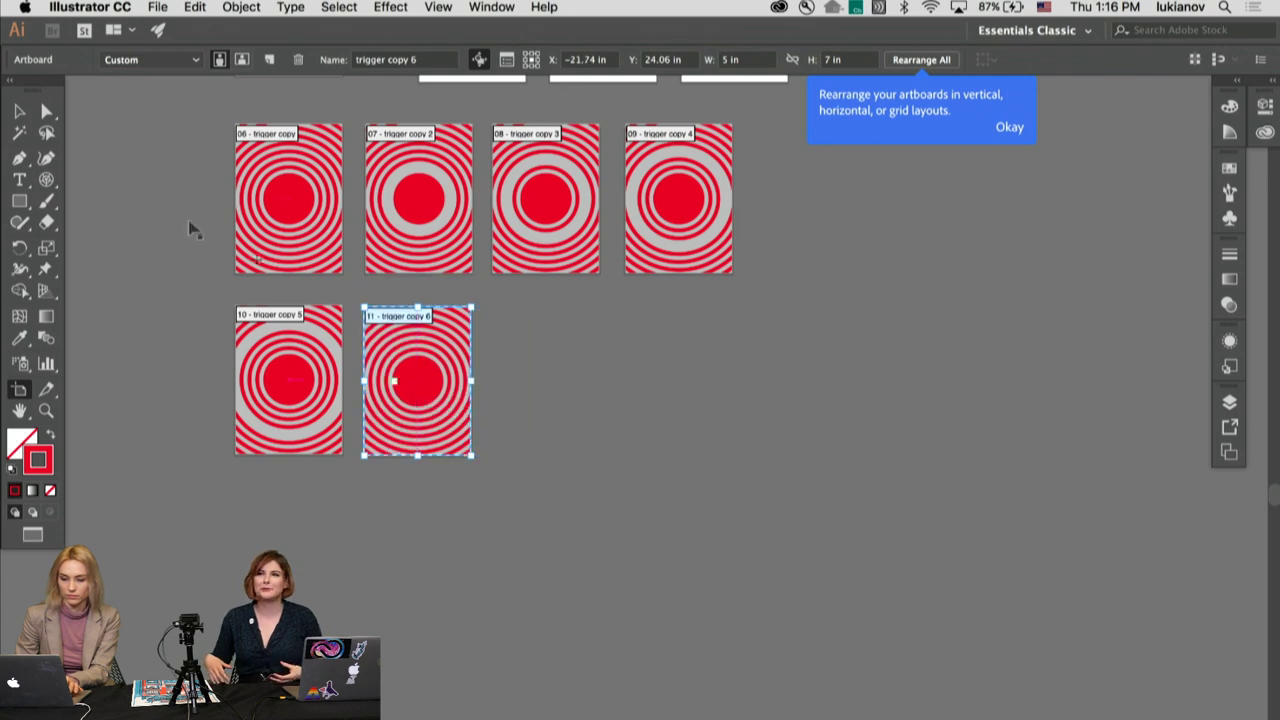
click(19, 111)
Step: Delete one red ring from the new artboard's ring group and exit isolation
key(super+equal)
key(super+equal)
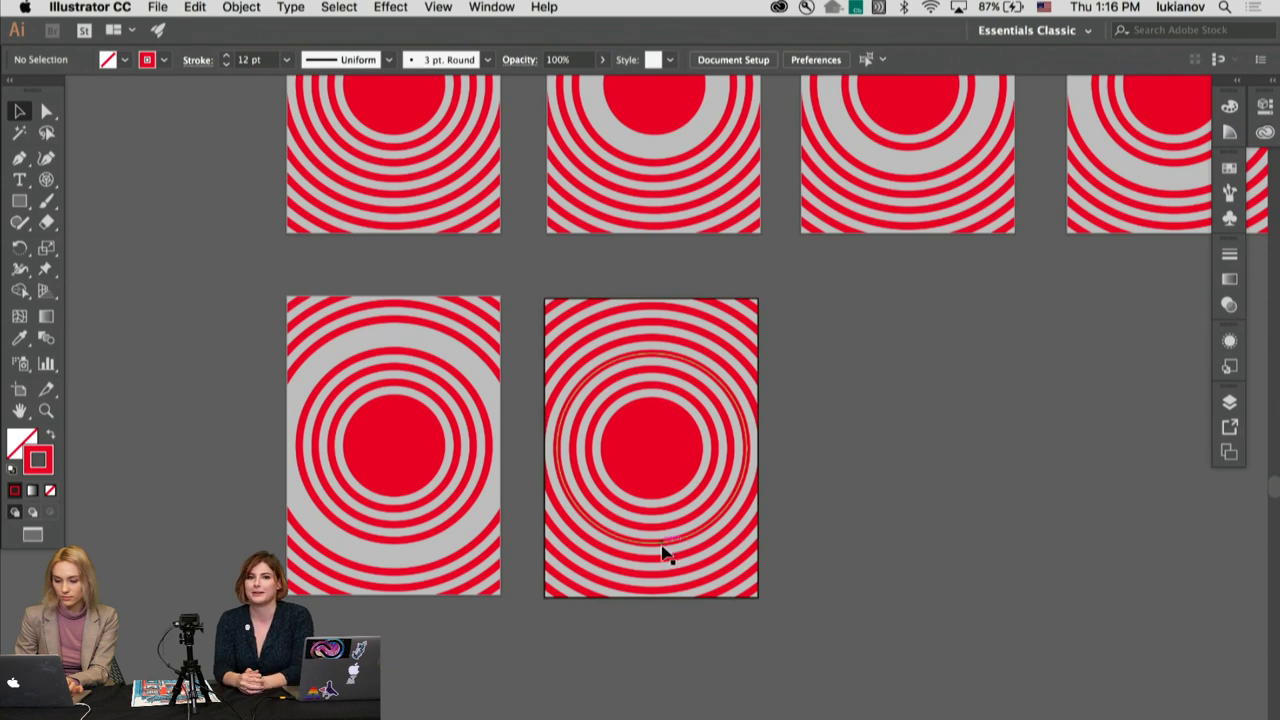
double_click(678, 574)
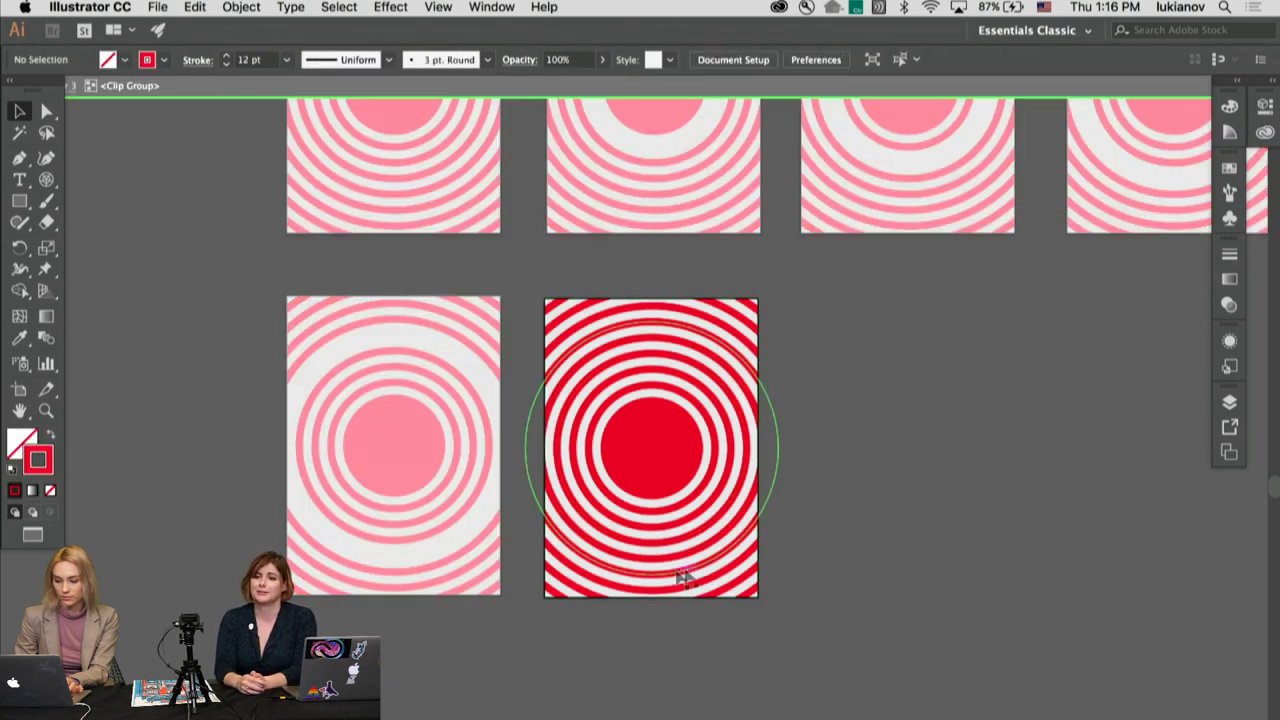
click(684, 575)
key(Delete)
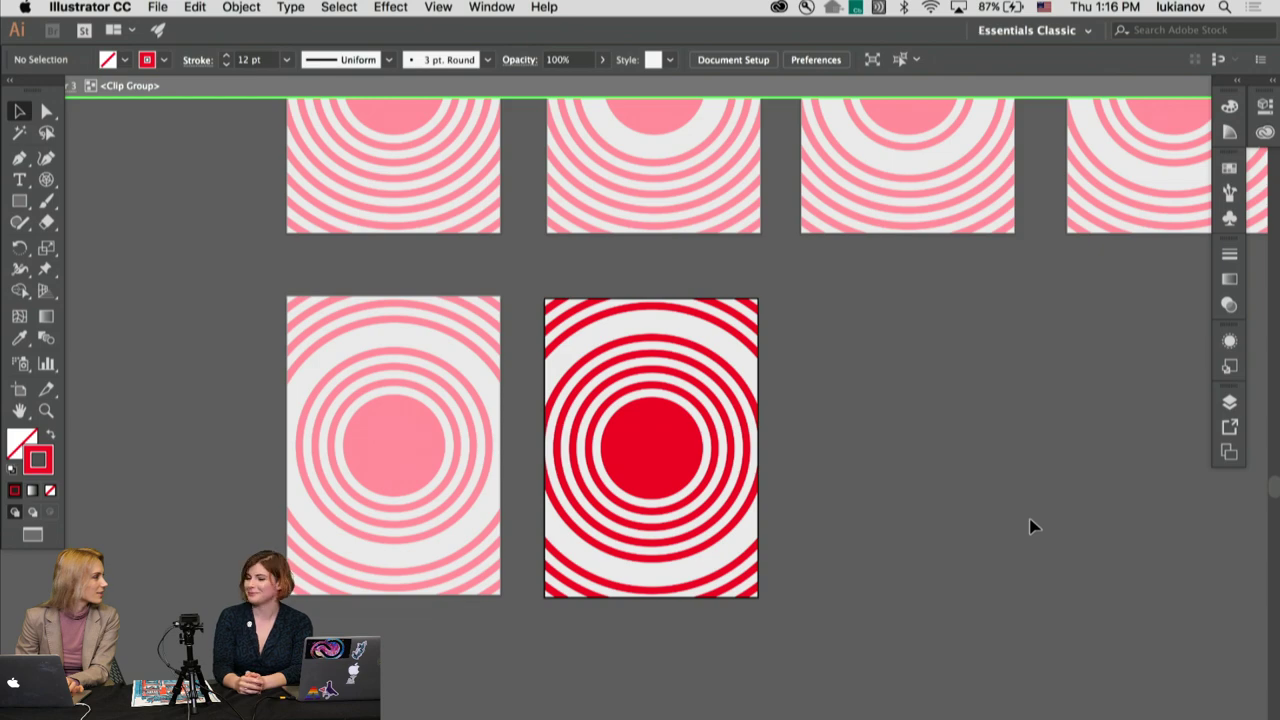
double_click(194, 424)
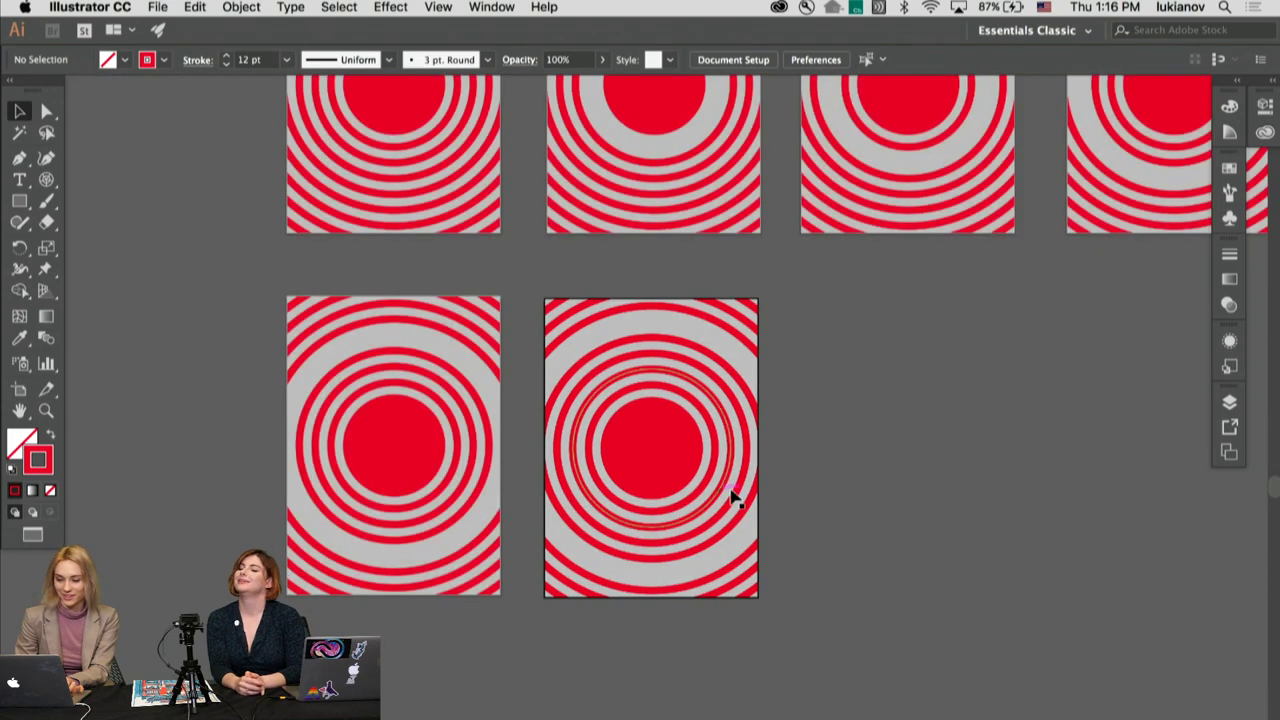
scroll(733, 496, right, 3)
scroll(733, 496, up, 3)
scroll(733, 496, right, 3)
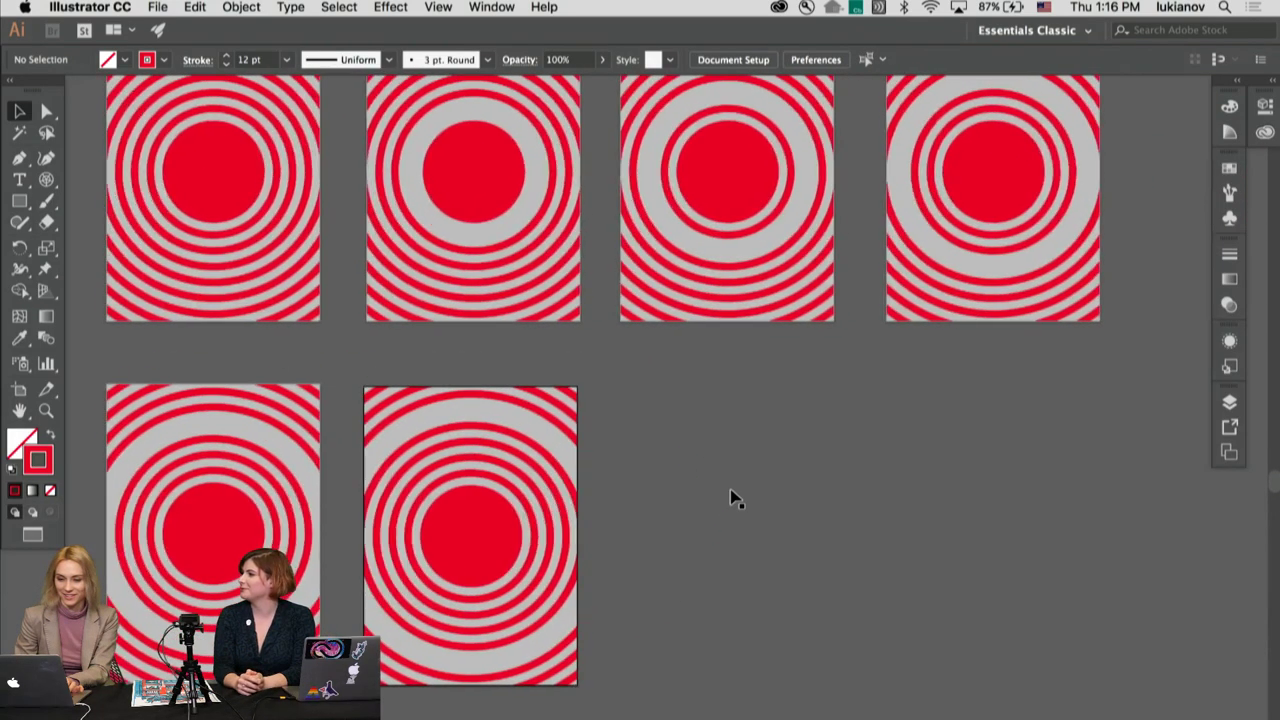
Step: Duplicate the trigger artboard as trigger copy 7 and place it beside trigger copy 6
click(18, 398)
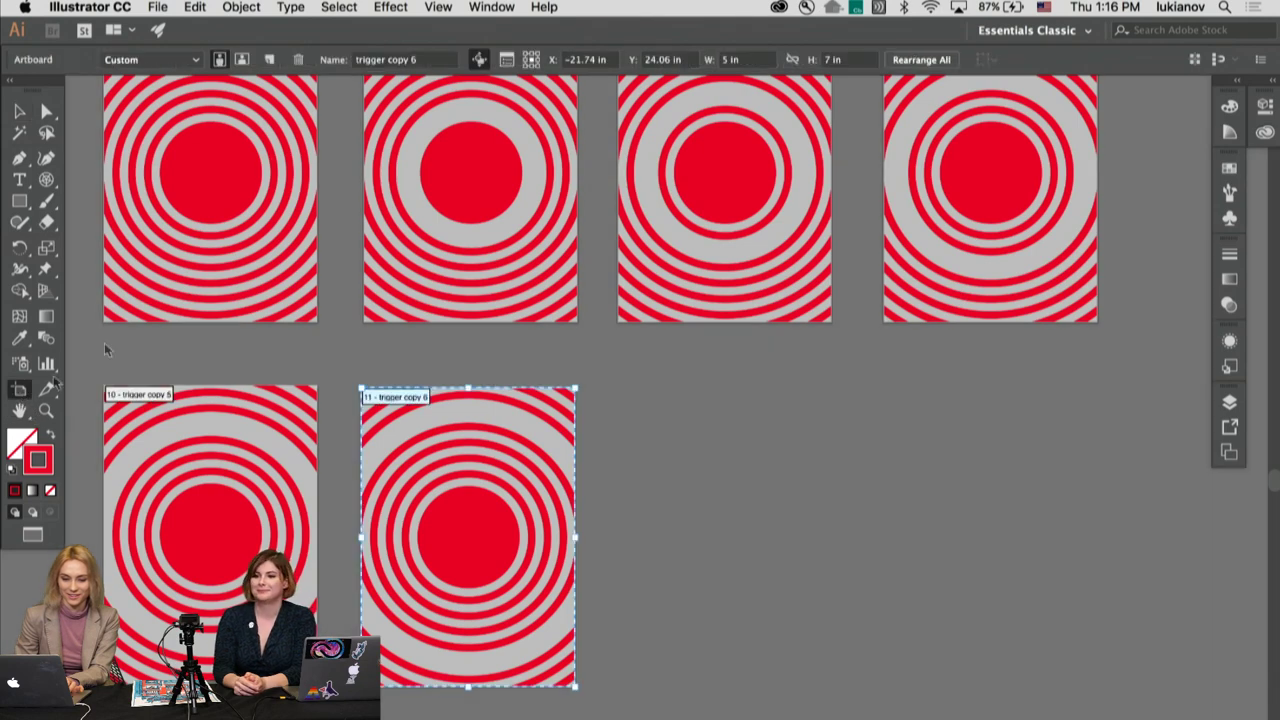
click(219, 185)
drag(219, 162, 857, 484)
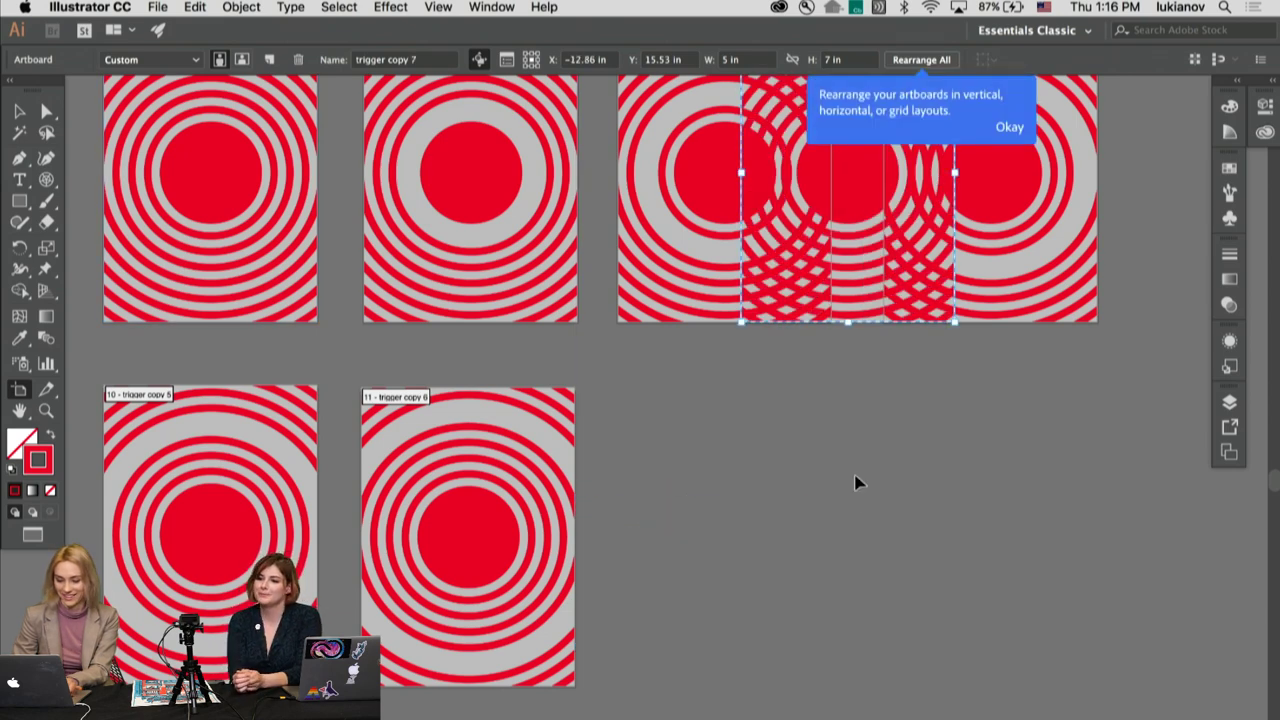
key(super+z)
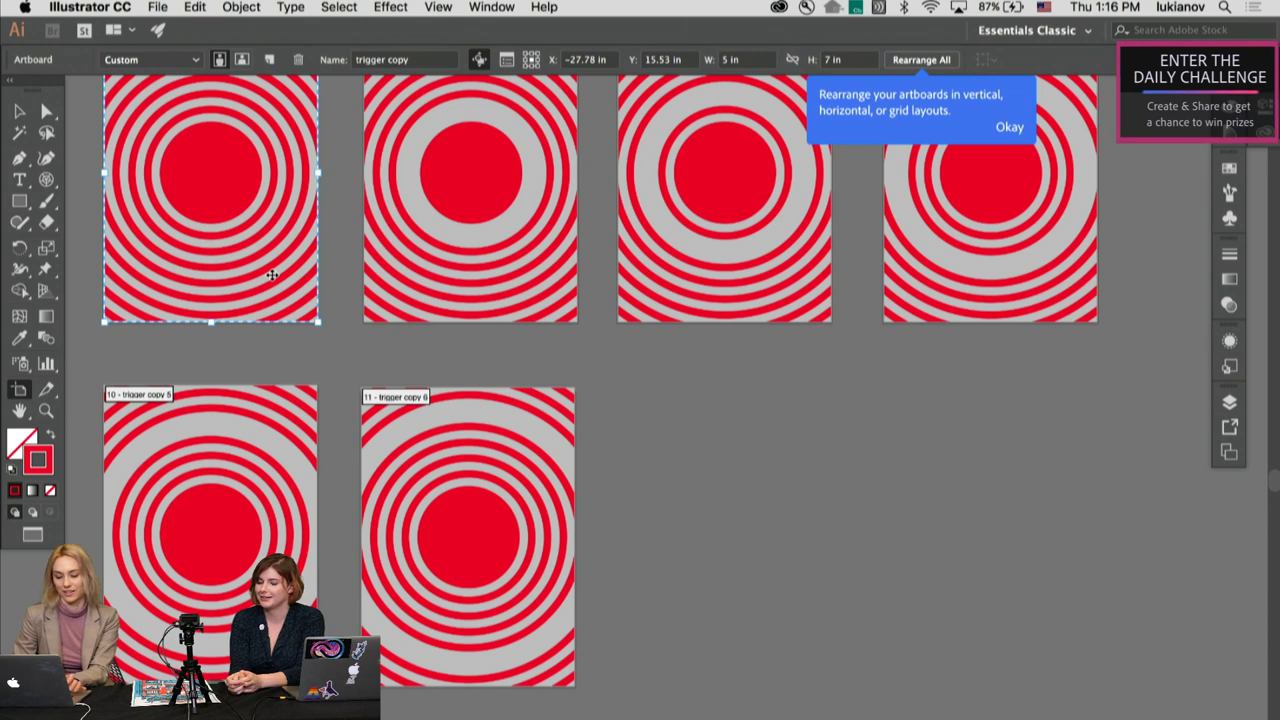
drag(272, 275, 903, 653)
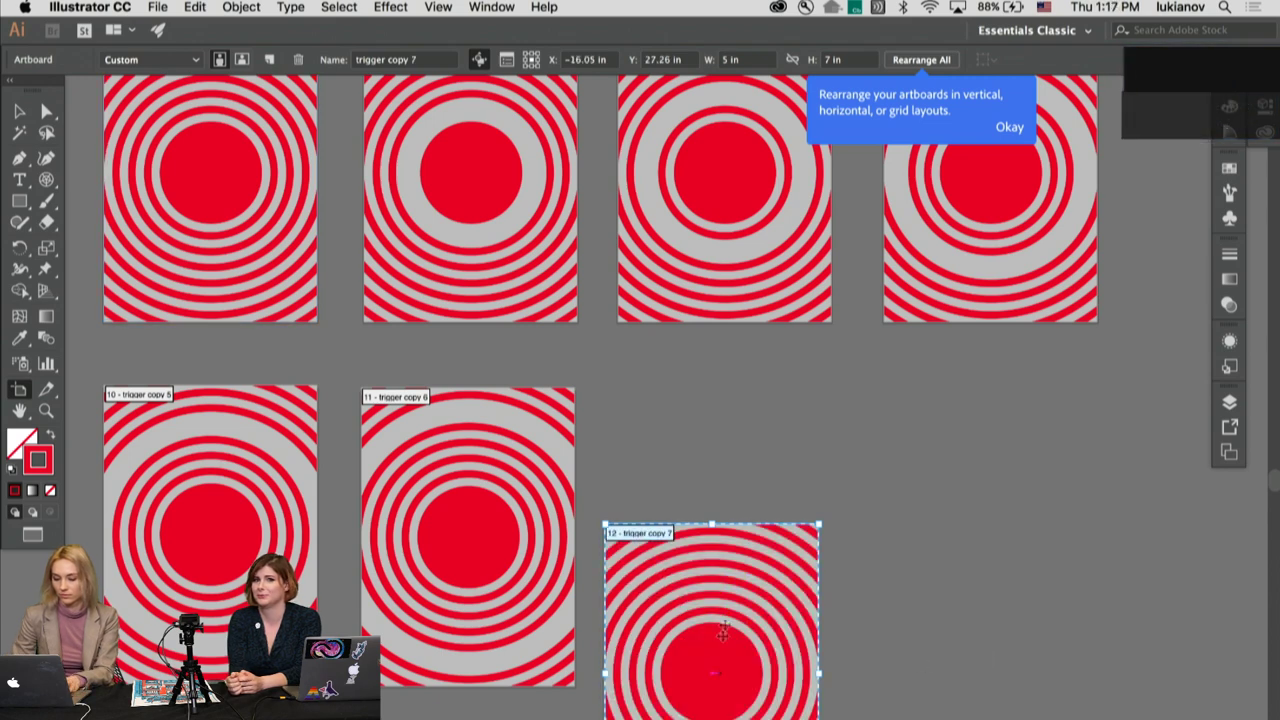
drag(724, 630, 737, 485)
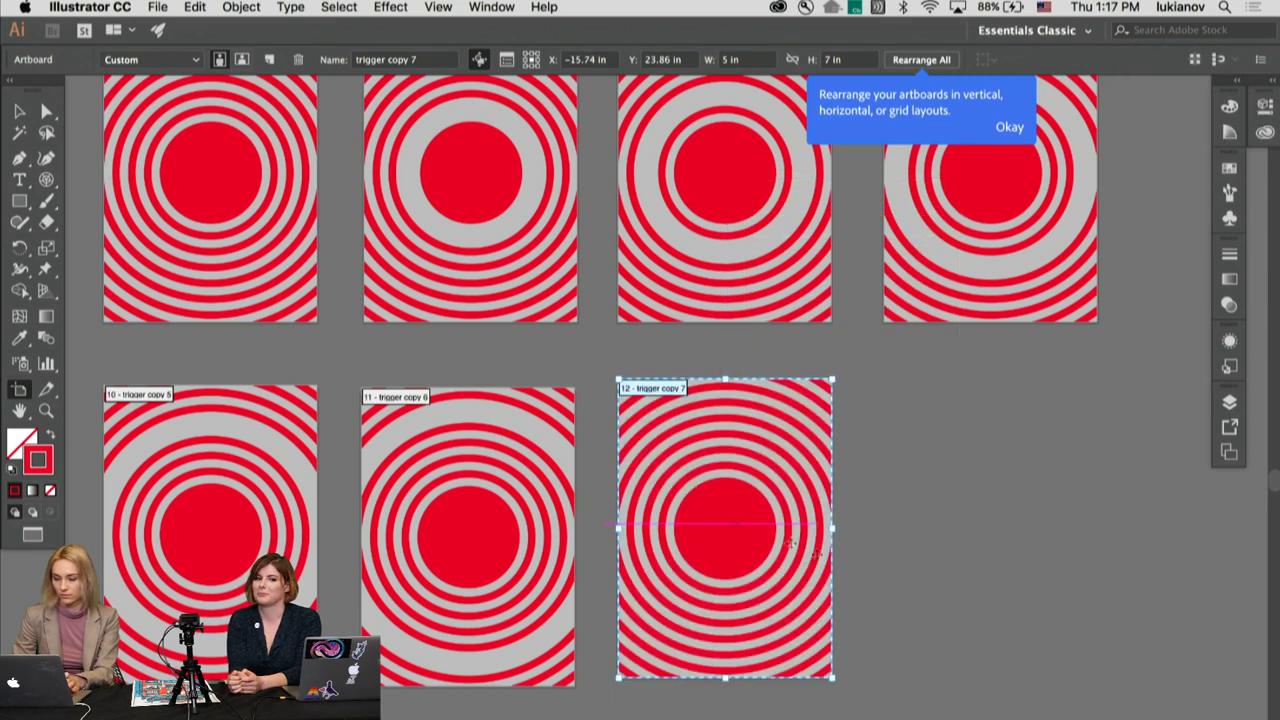
Step: Delete the outer ring and outer circle path from trigger copy 7's target artwork
key(Escape)
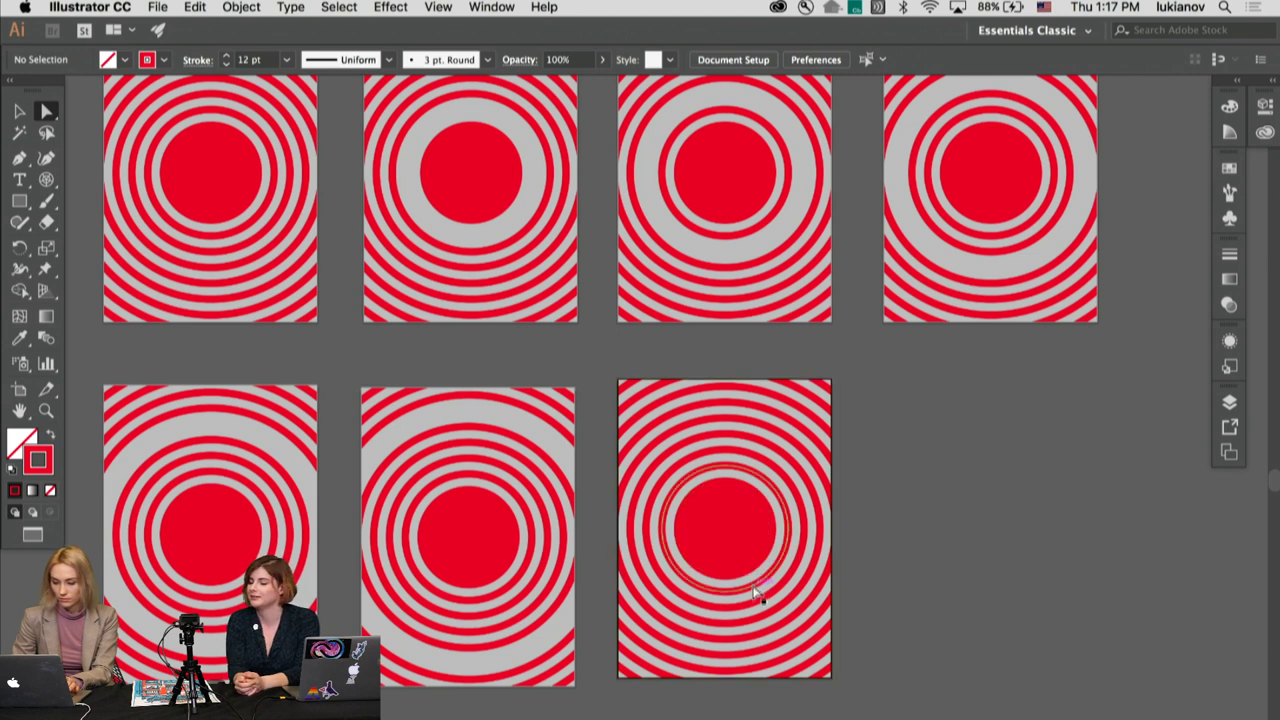
click(776, 672)
key(Delete)
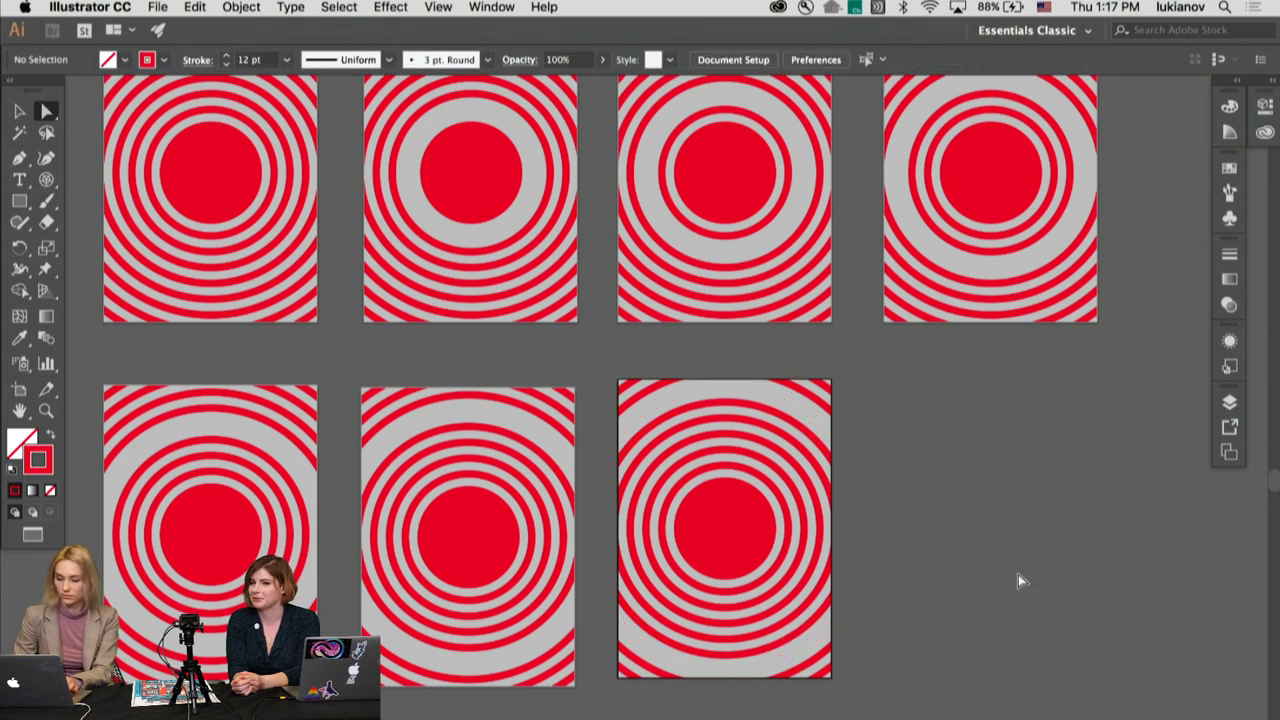
click(847, 533)
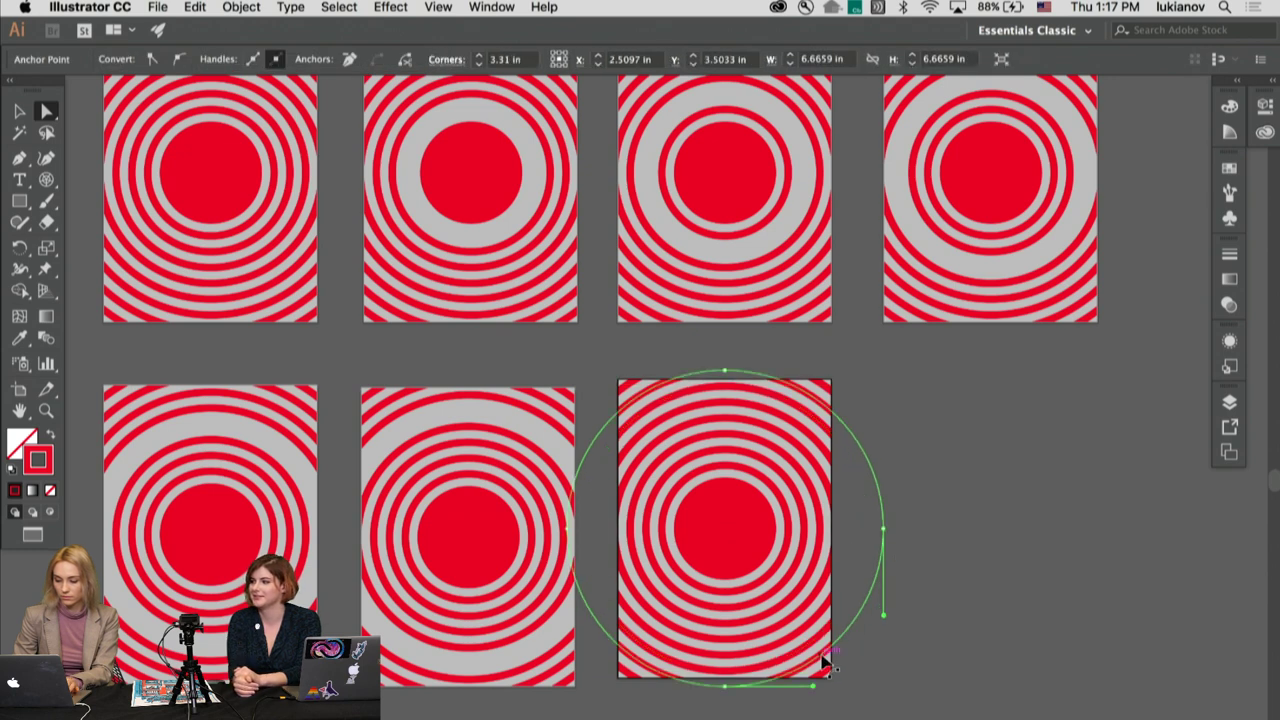
key(Delete)
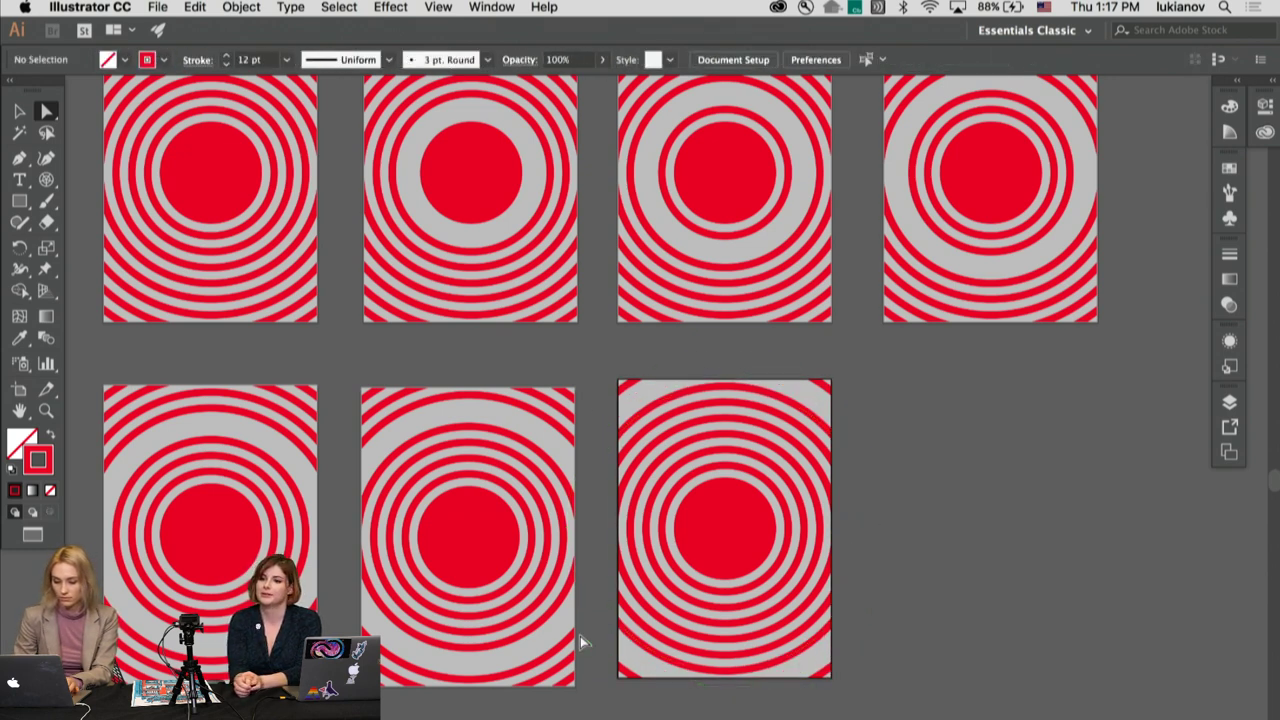
drag(580, 643, 697, 692)
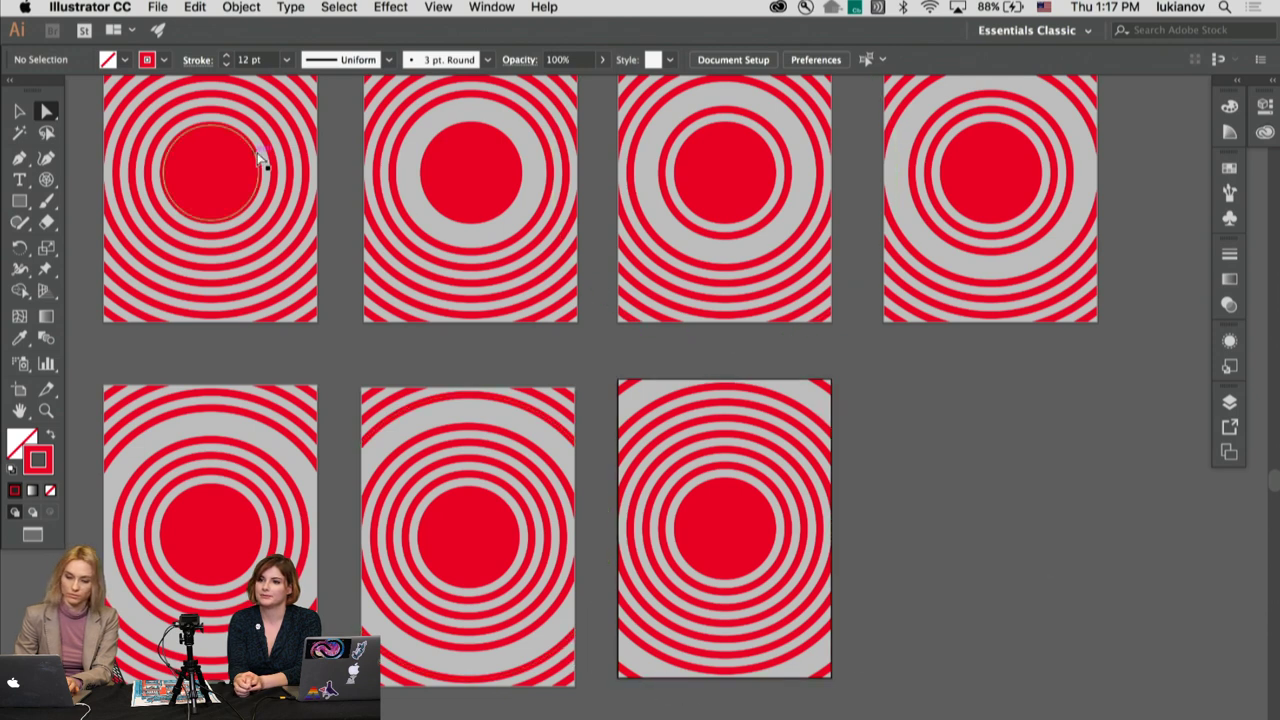
alt+super+click(580, 306)
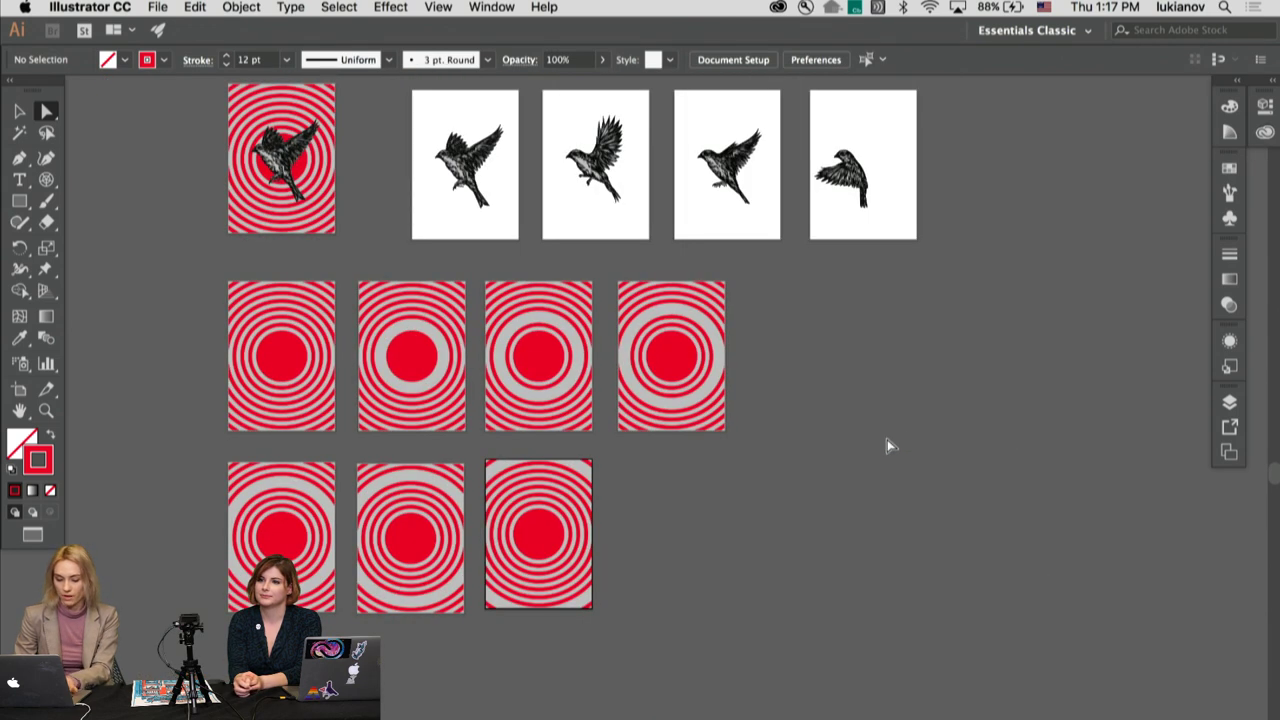
Step: Alt-drag the trigger copy artboard to create trigger copy 8 at the end of the bottom row
click(283, 357)
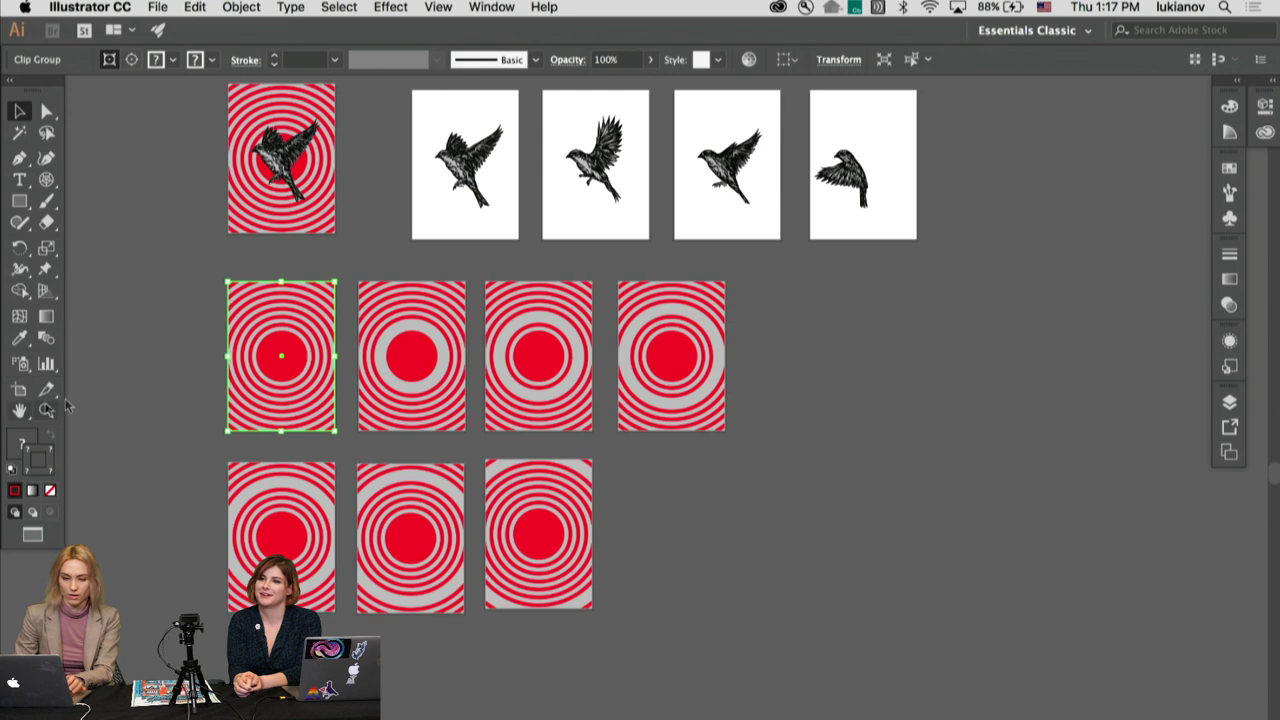
click(19, 389)
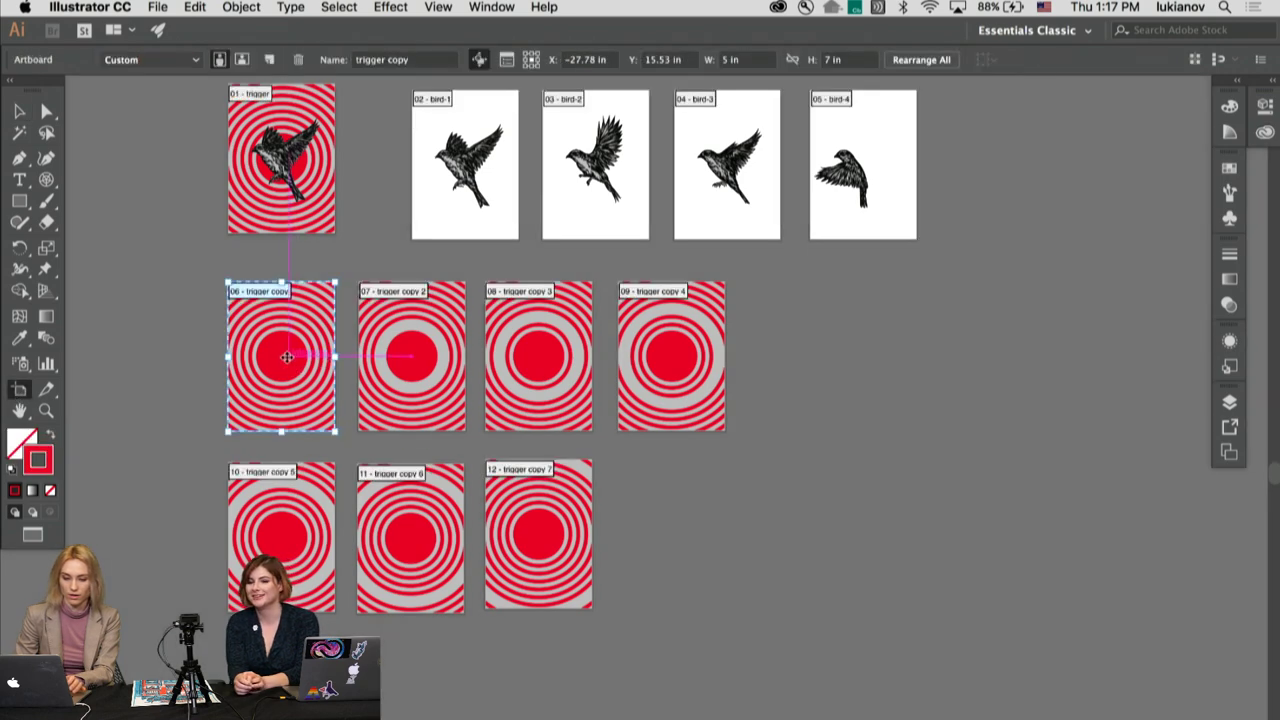
drag(286, 354, 826, 427)
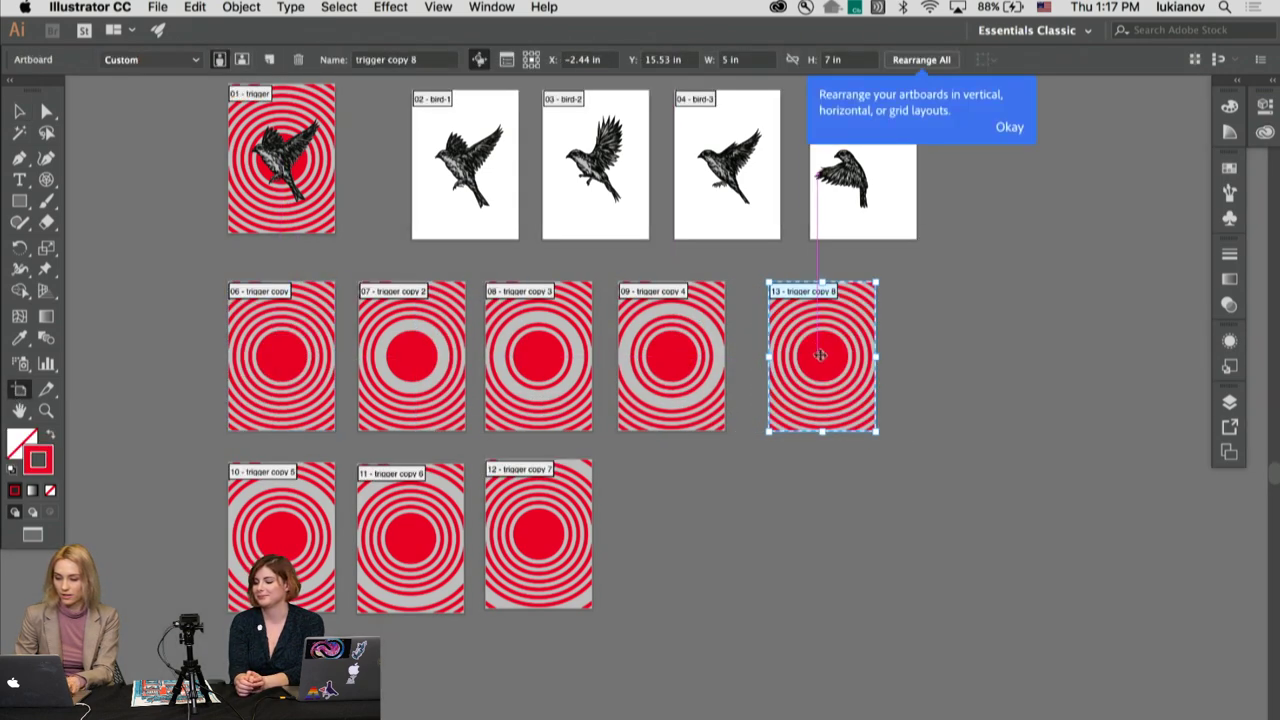
drag(828, 355, 667, 528)
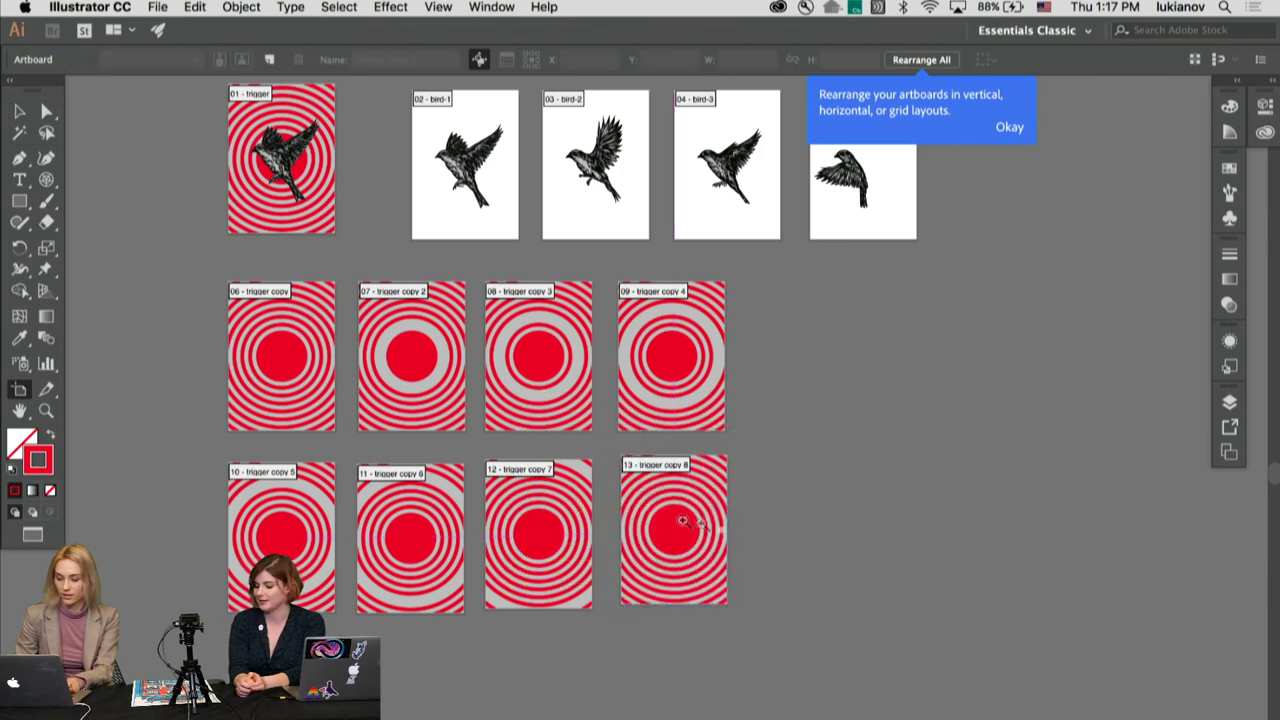
scroll(623, 451, up, 5)
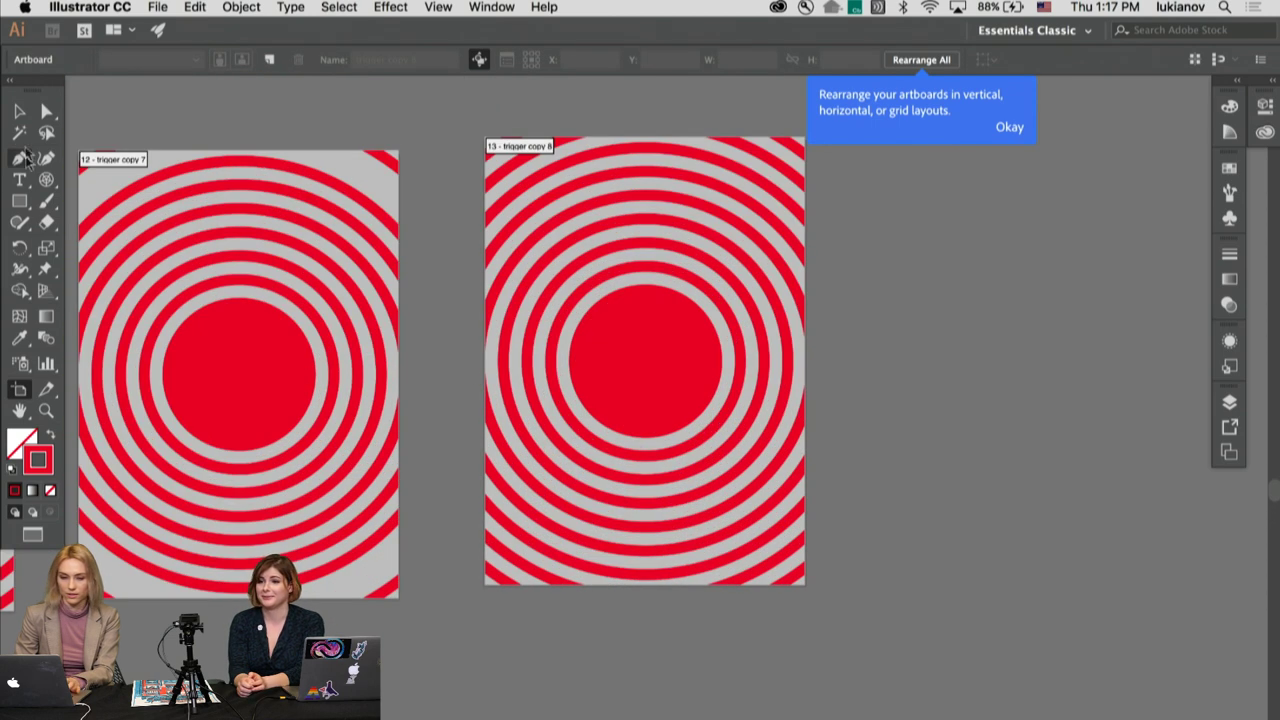
Step: Inspect trigger copy 8's circle group in isolation mode, then return to the full document
click(19, 111)
click(510, 592)
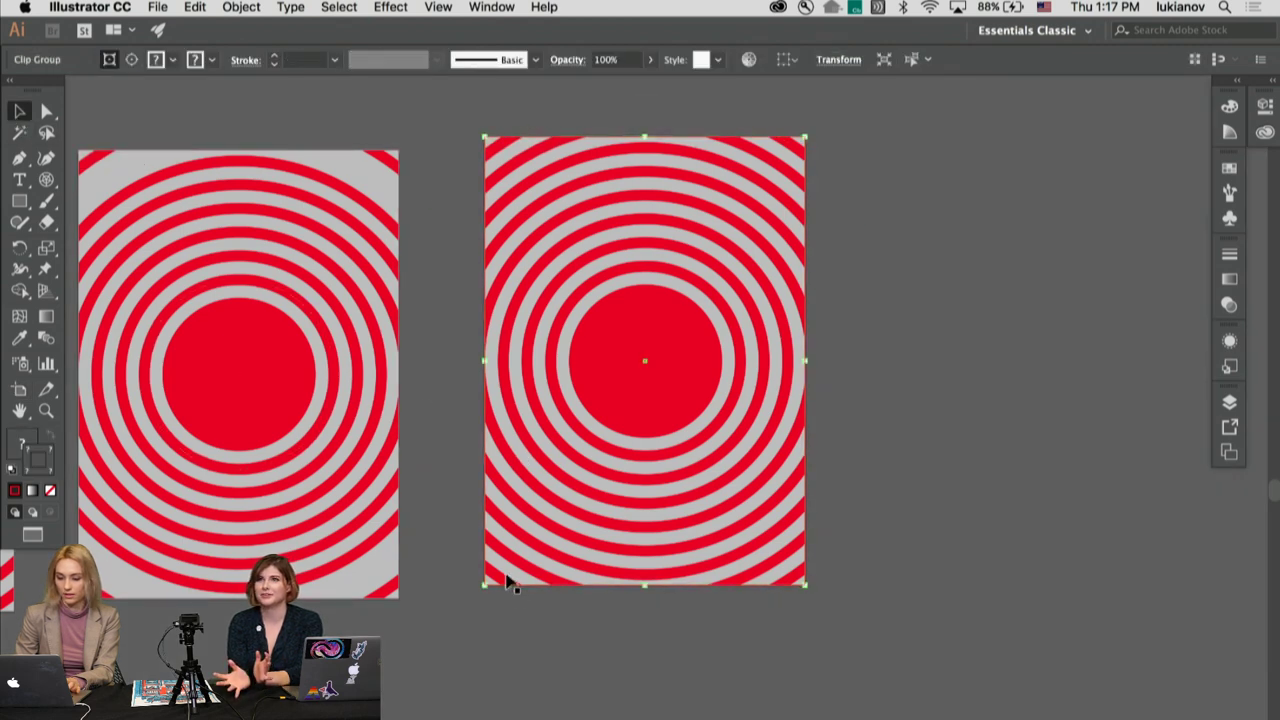
double_click(505, 588)
click(505, 586)
click(505, 592)
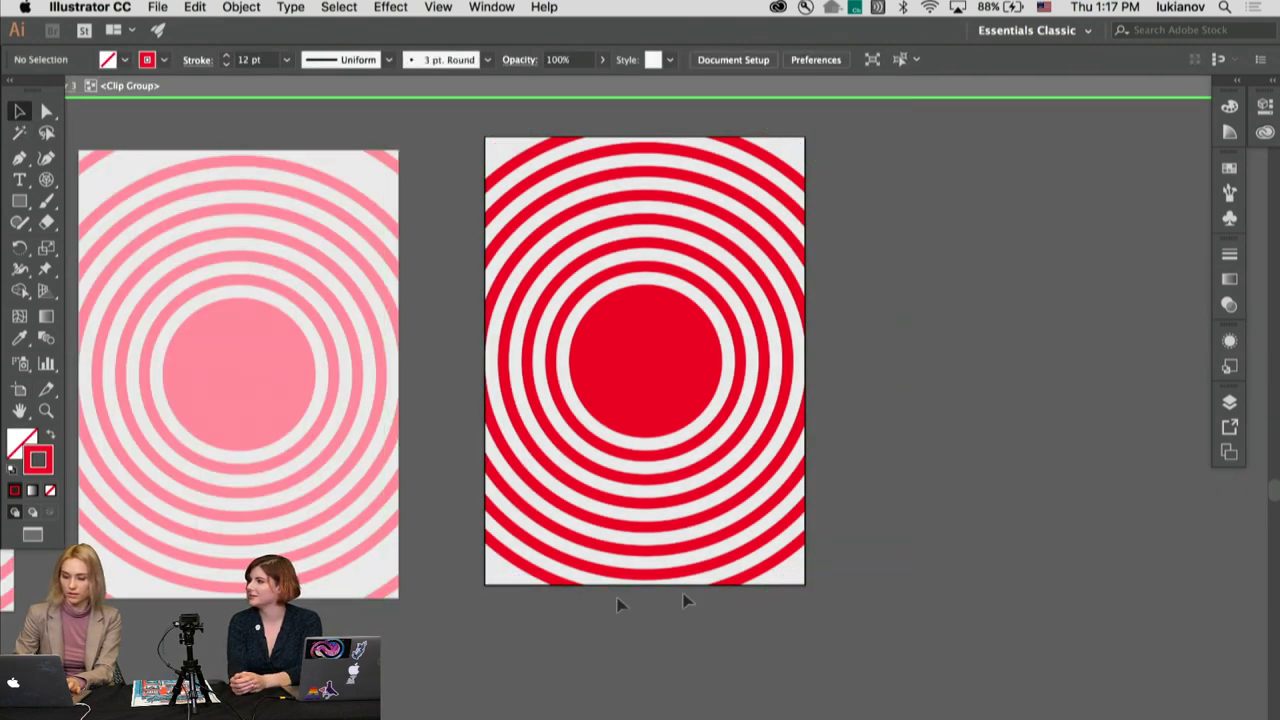
double_click(990, 402)
scroll(921, 505, down, 2)
scroll(630, 402, down, 2)
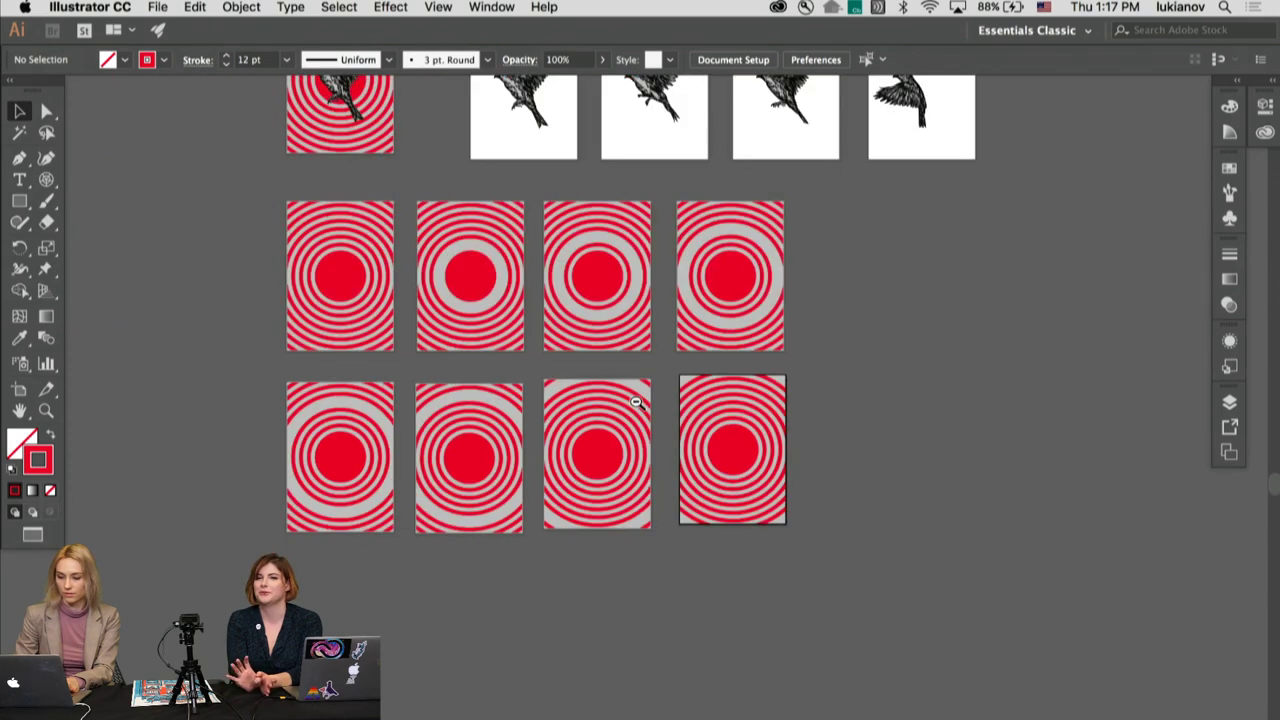
scroll(843, 466, up, 4)
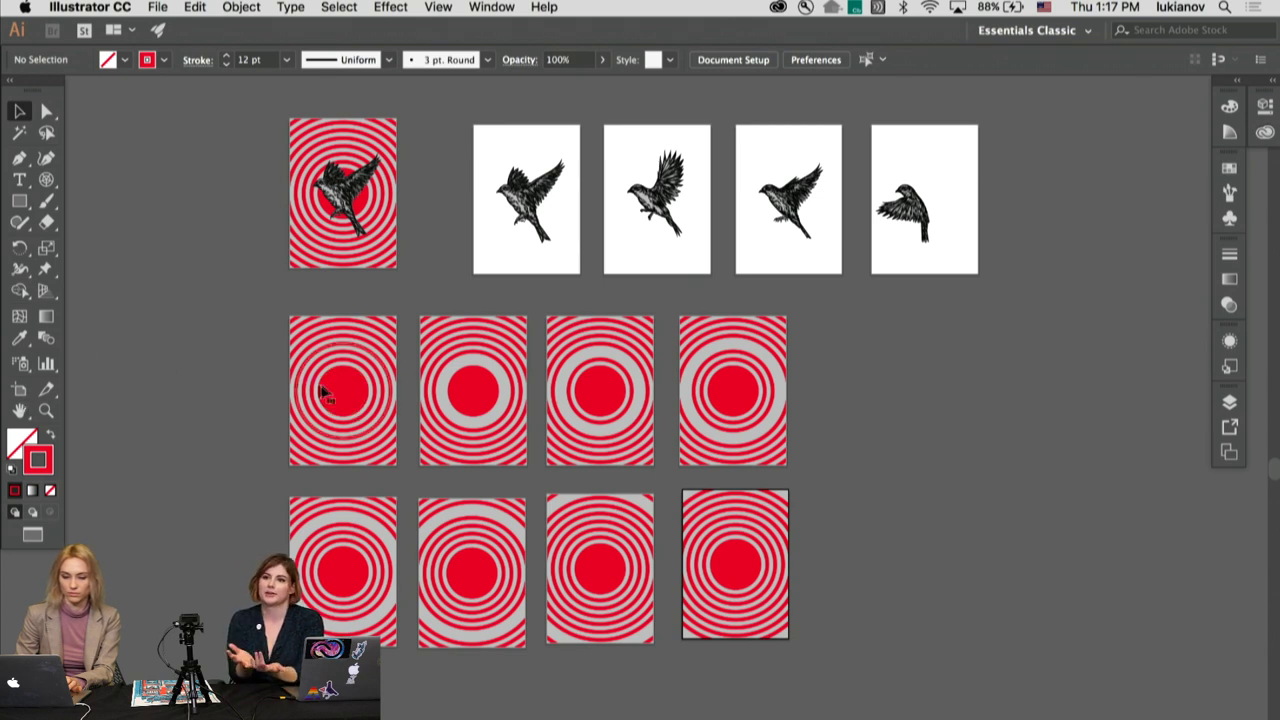
Step: Duplicate trigger copy 8 to its right as trigger copy 9
drag(330, 391, 345, 395)
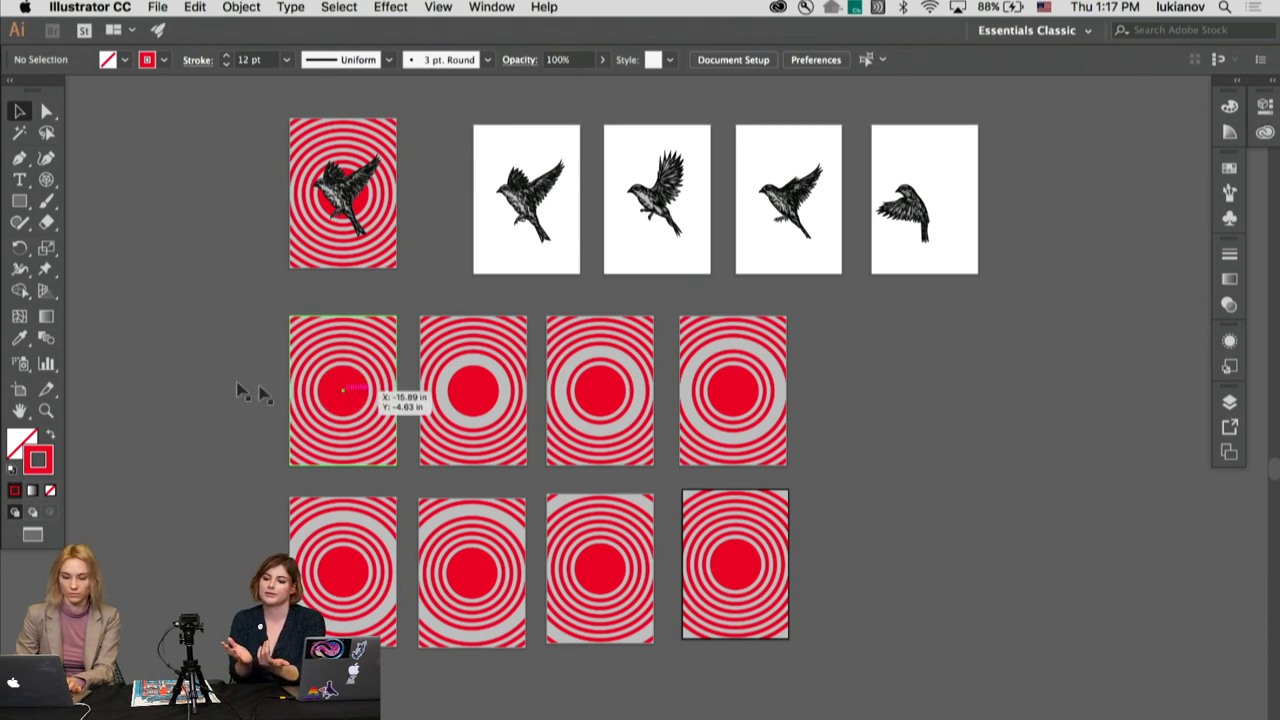
click(19, 390)
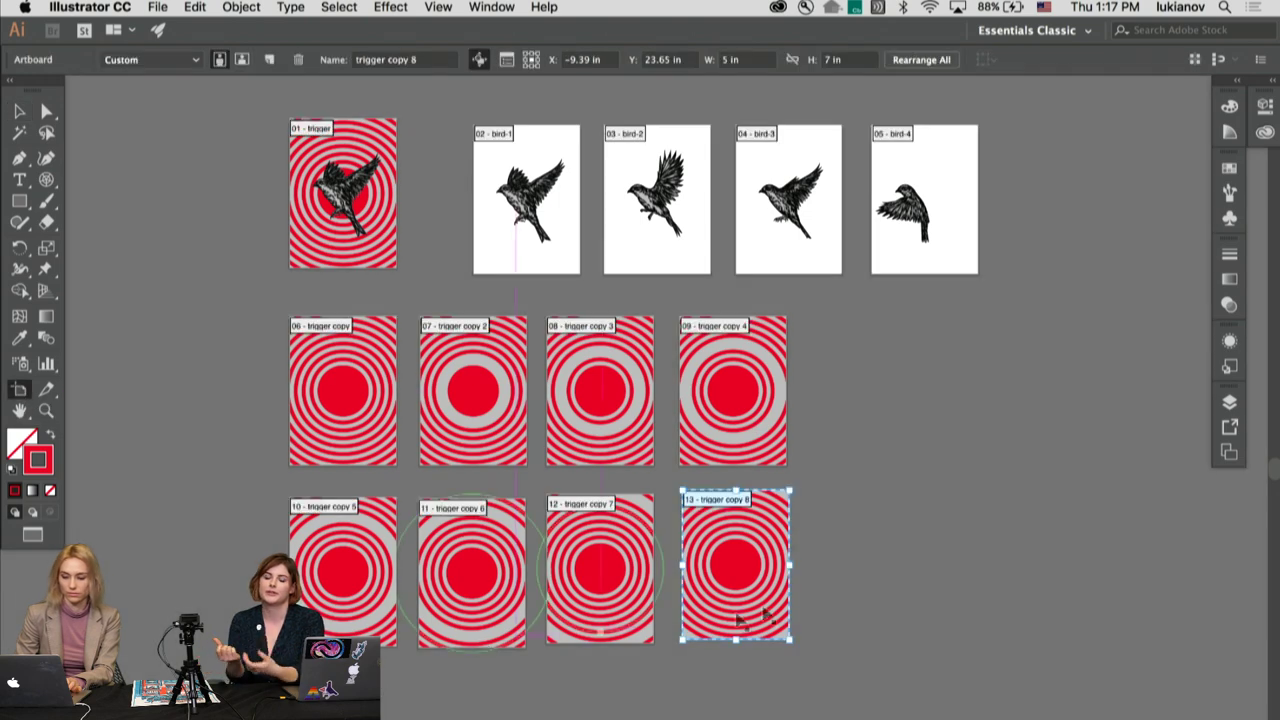
drag(737, 566, 877, 590)
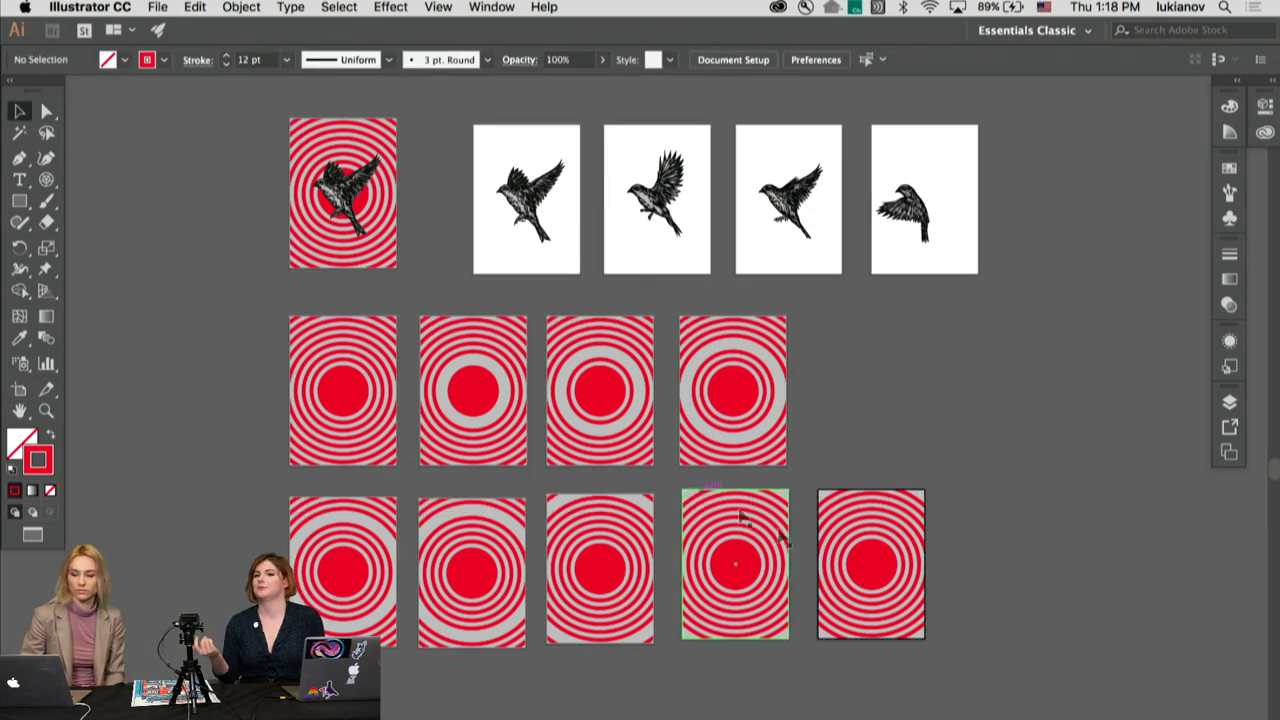
Step: Remove trigger copy 9's circles and fill its rectangle with red using the Eyedropper
click(870, 563)
key(super+z)
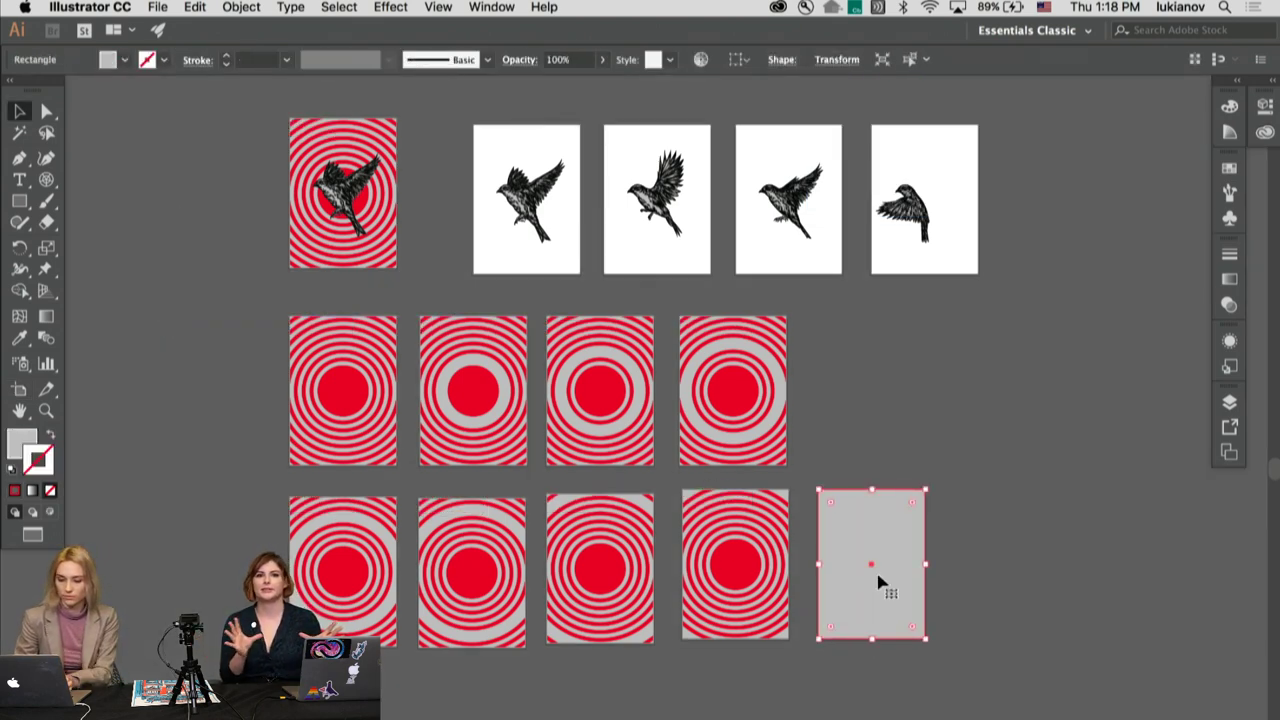
click(24, 442)
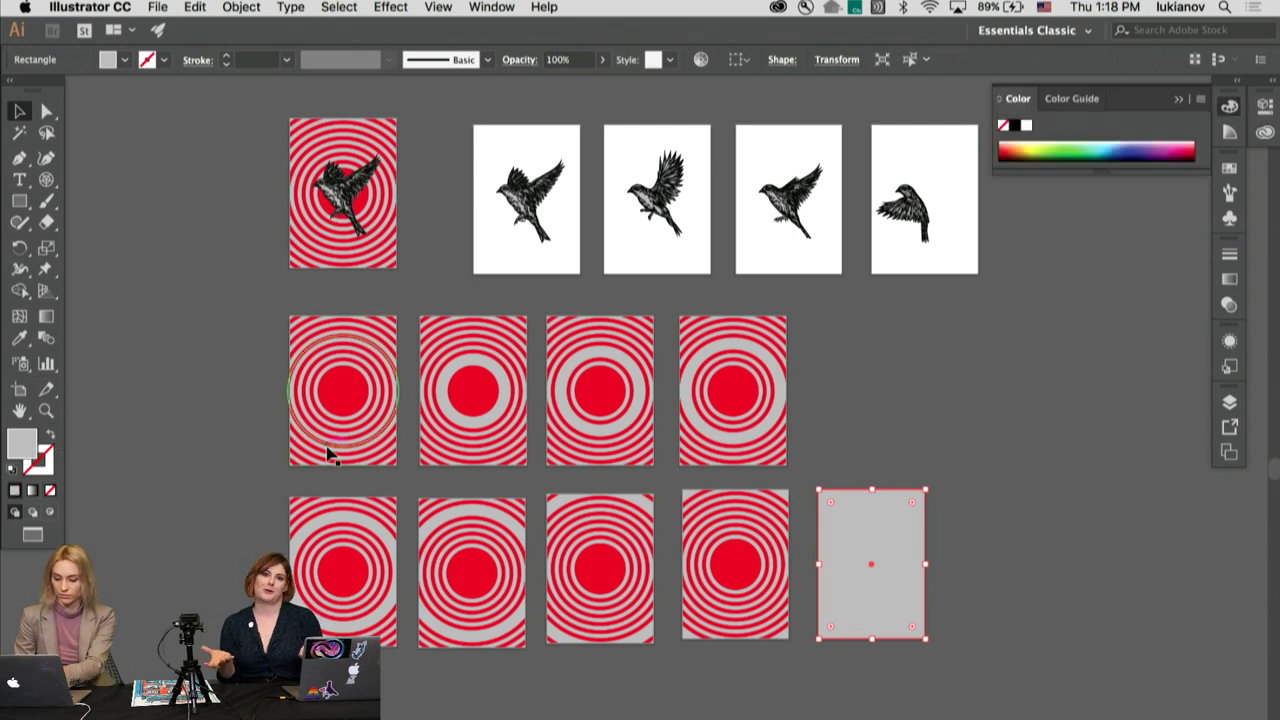
key(i)
click(478, 568)
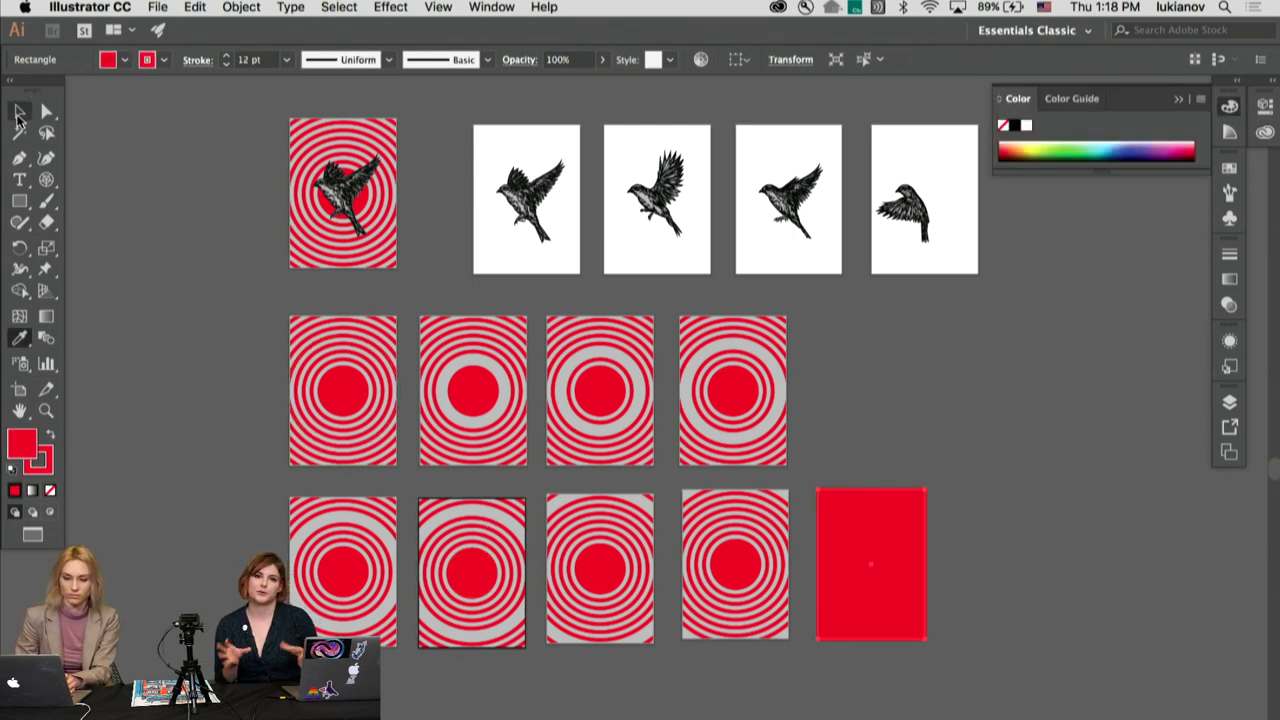
click(18, 114)
click(19, 389)
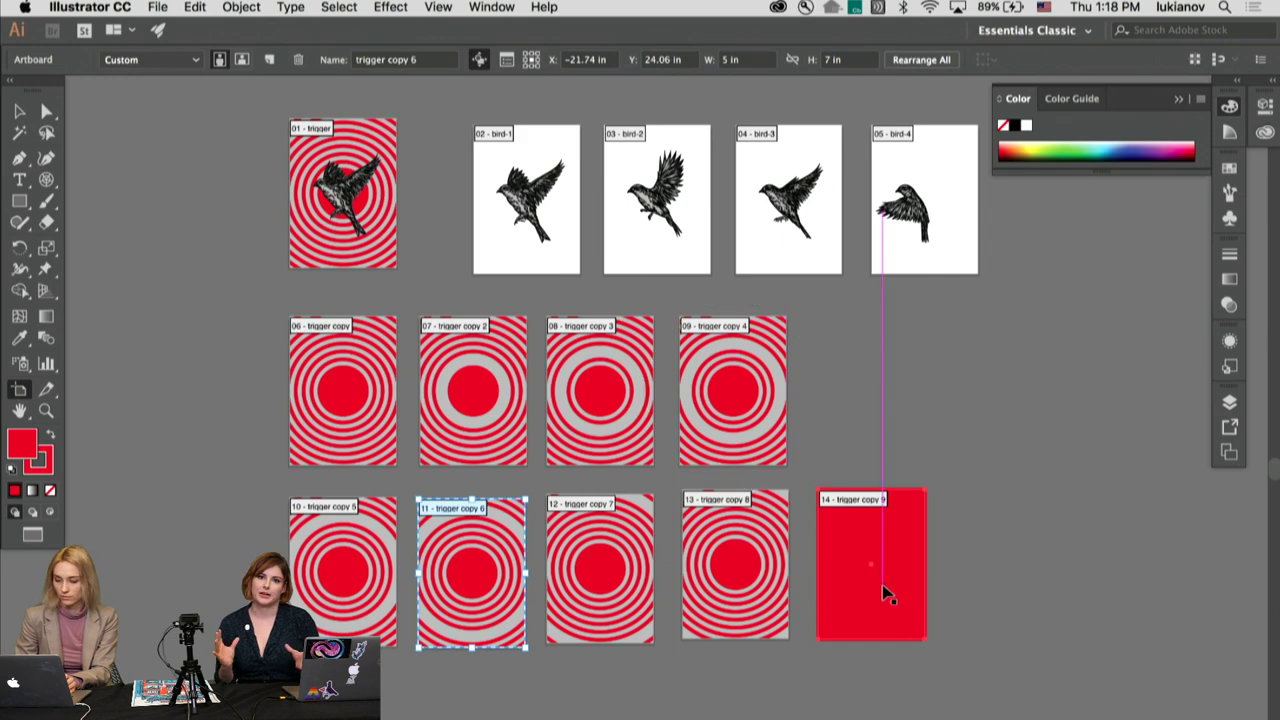
Step: Duplicate the red trigger copy 9 artboard to its right as trigger copy 10
click(20, 114)
click(20, 389)
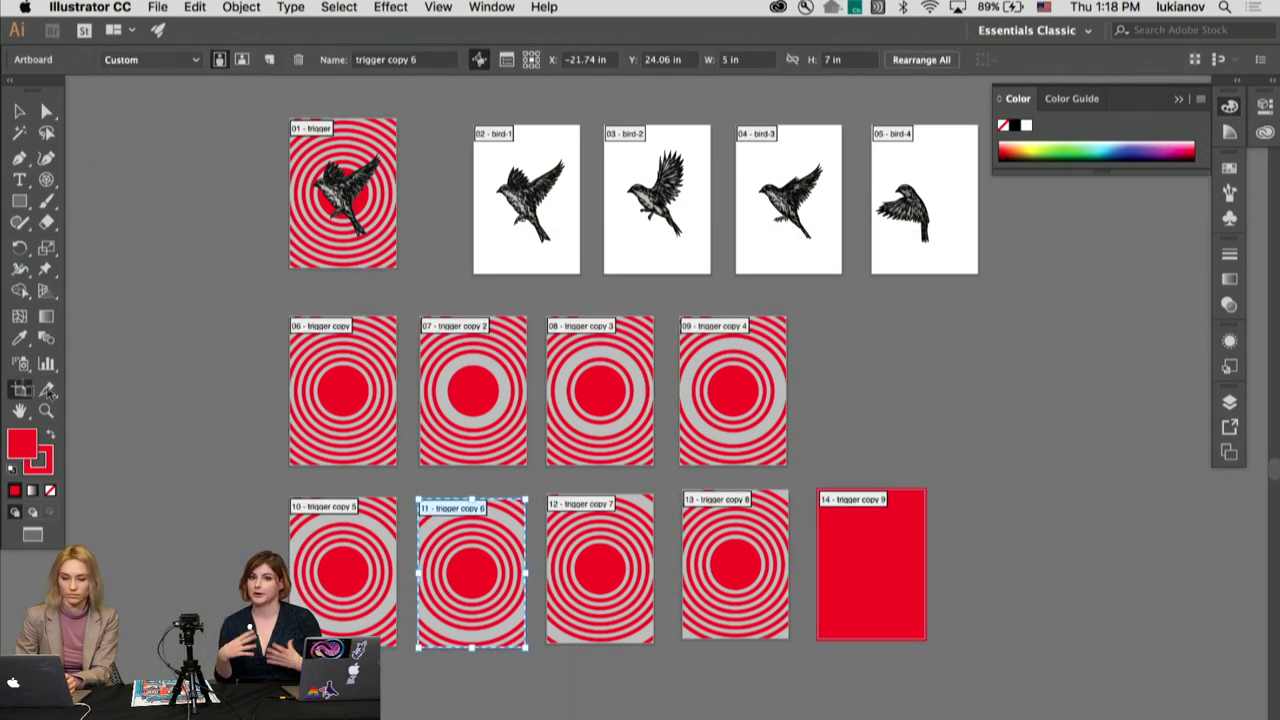
click(858, 554)
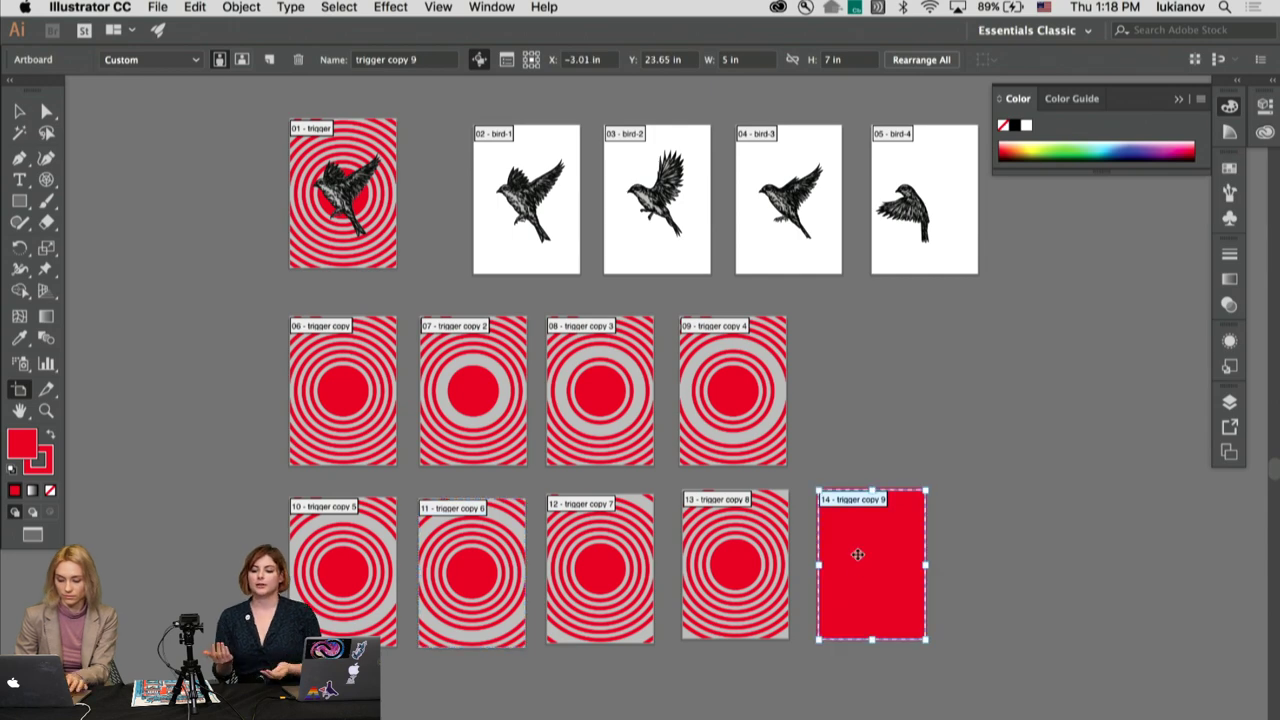
drag(858, 554, 1000, 594)
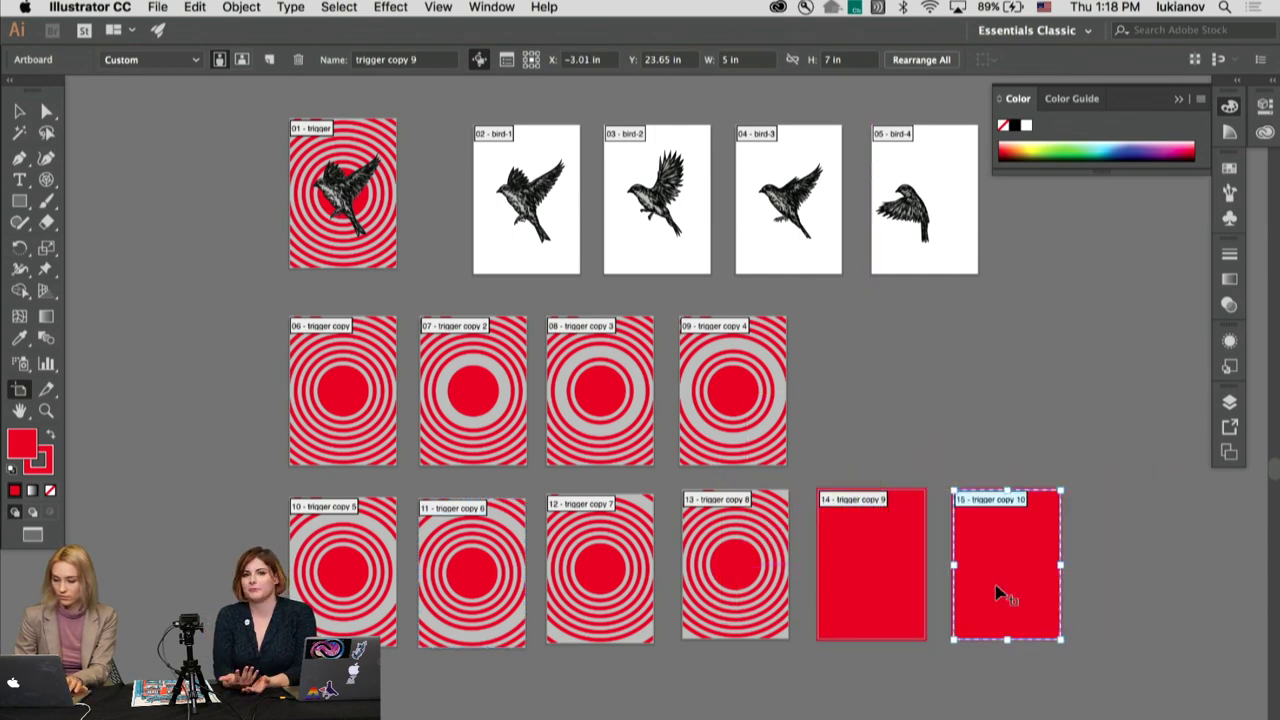
click(20, 112)
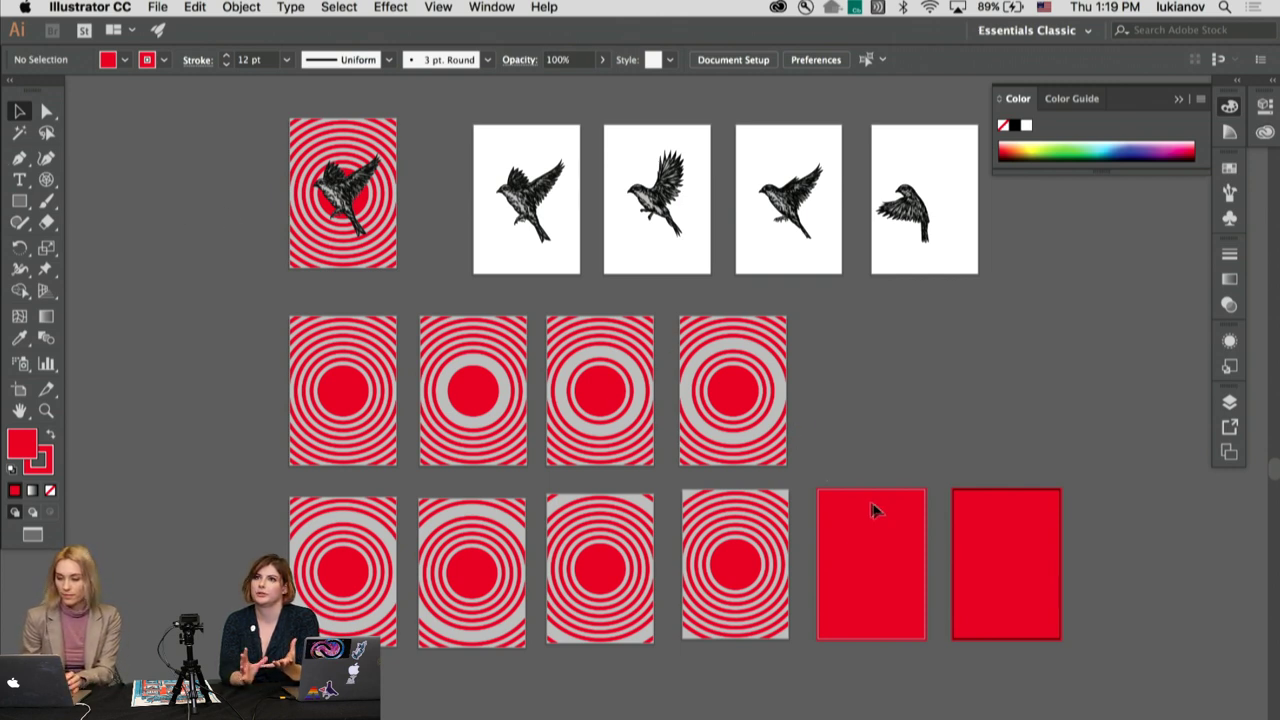
drag(900, 440, 1079, 641)
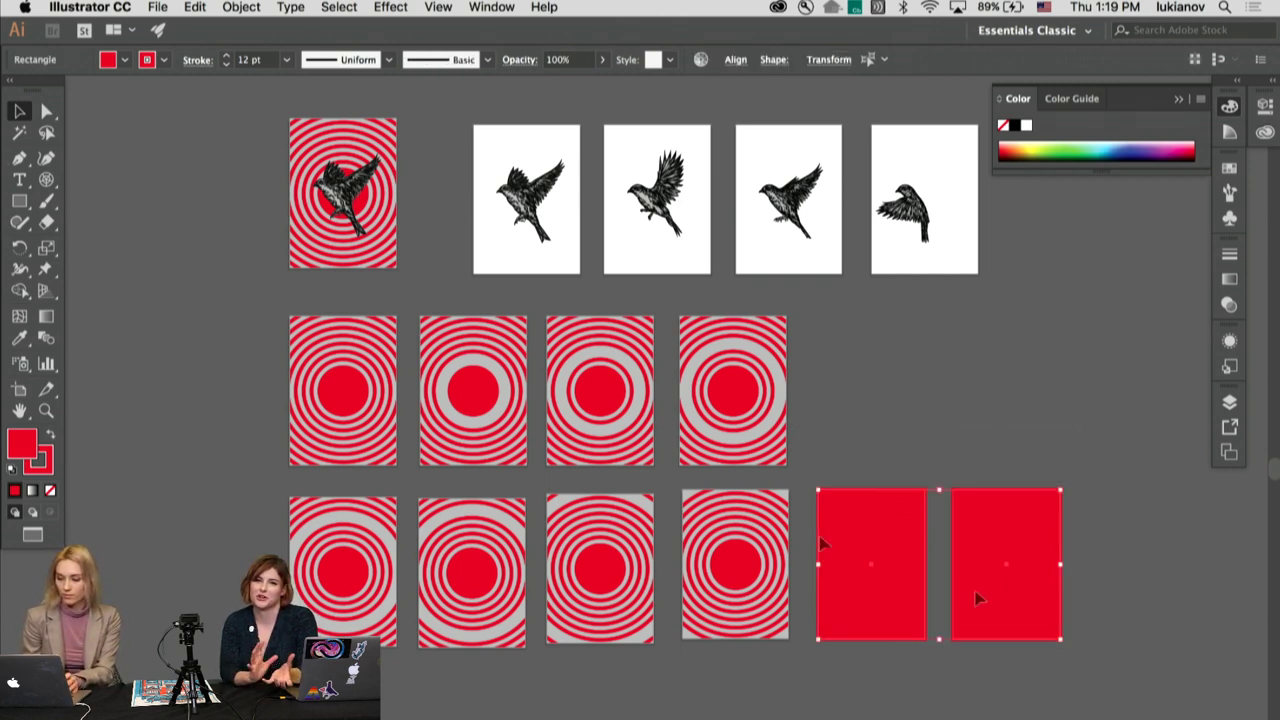
click(50, 490)
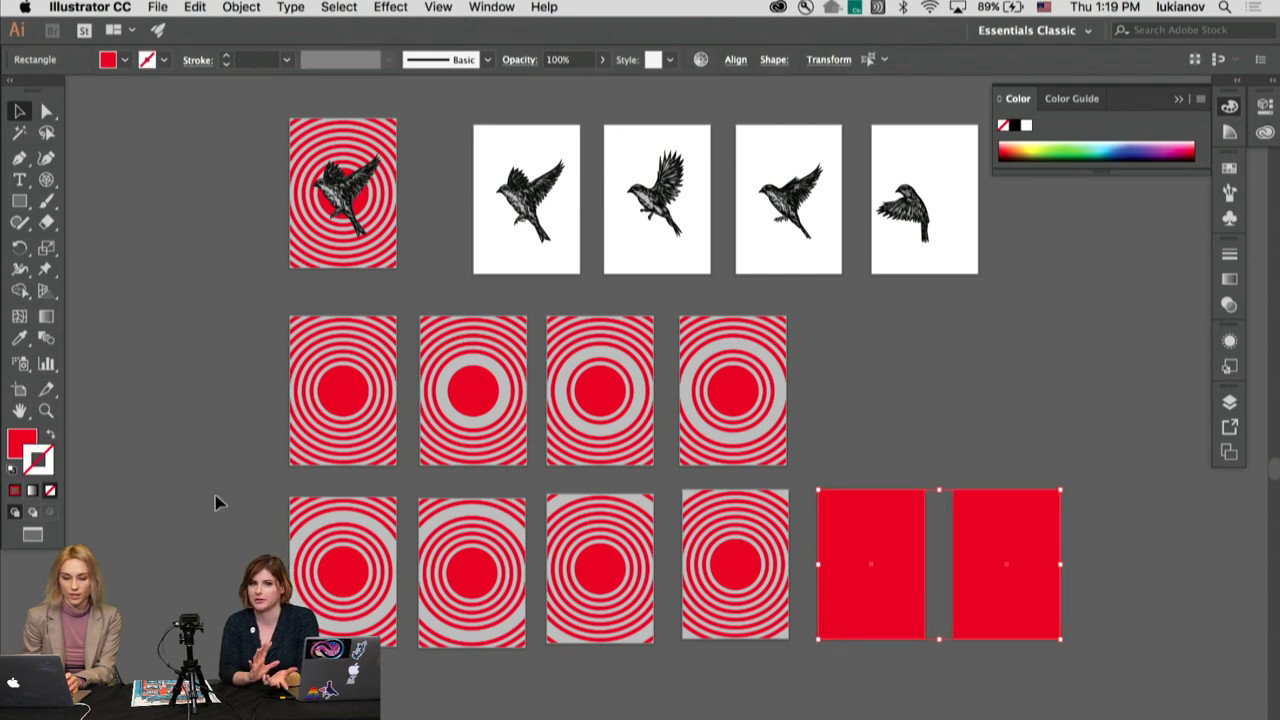
click(215, 502)
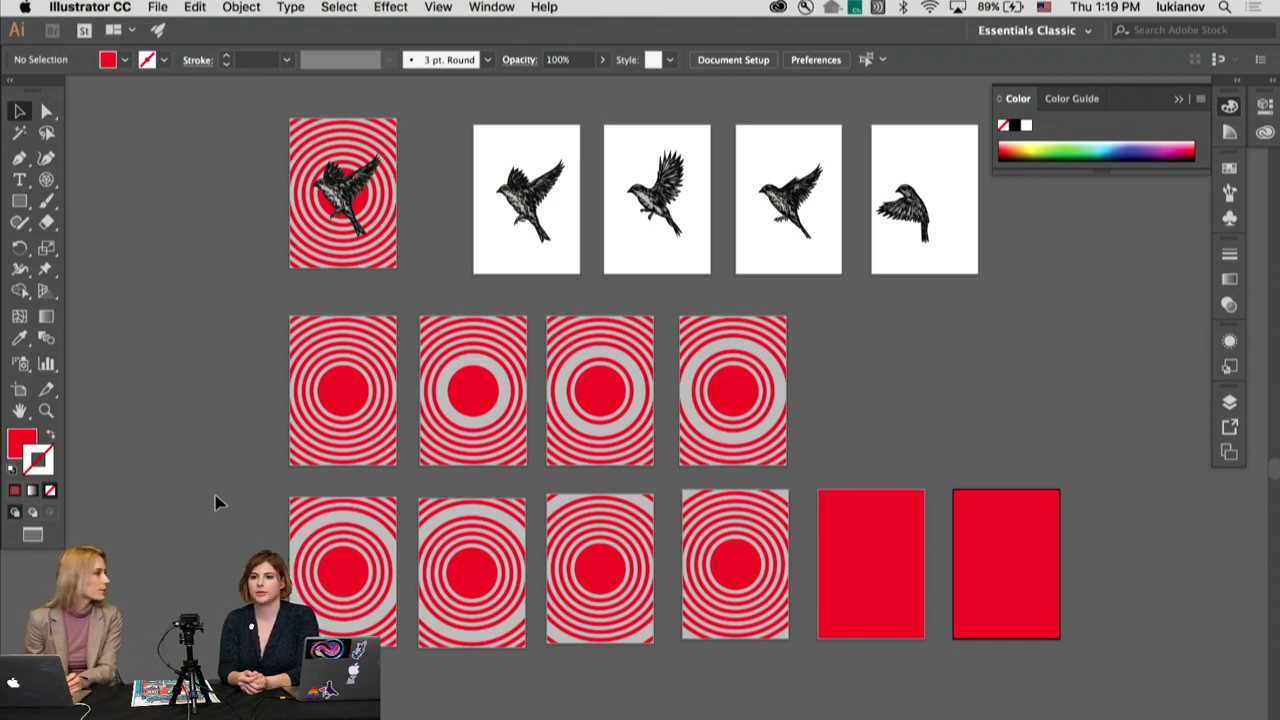
click(997, 553)
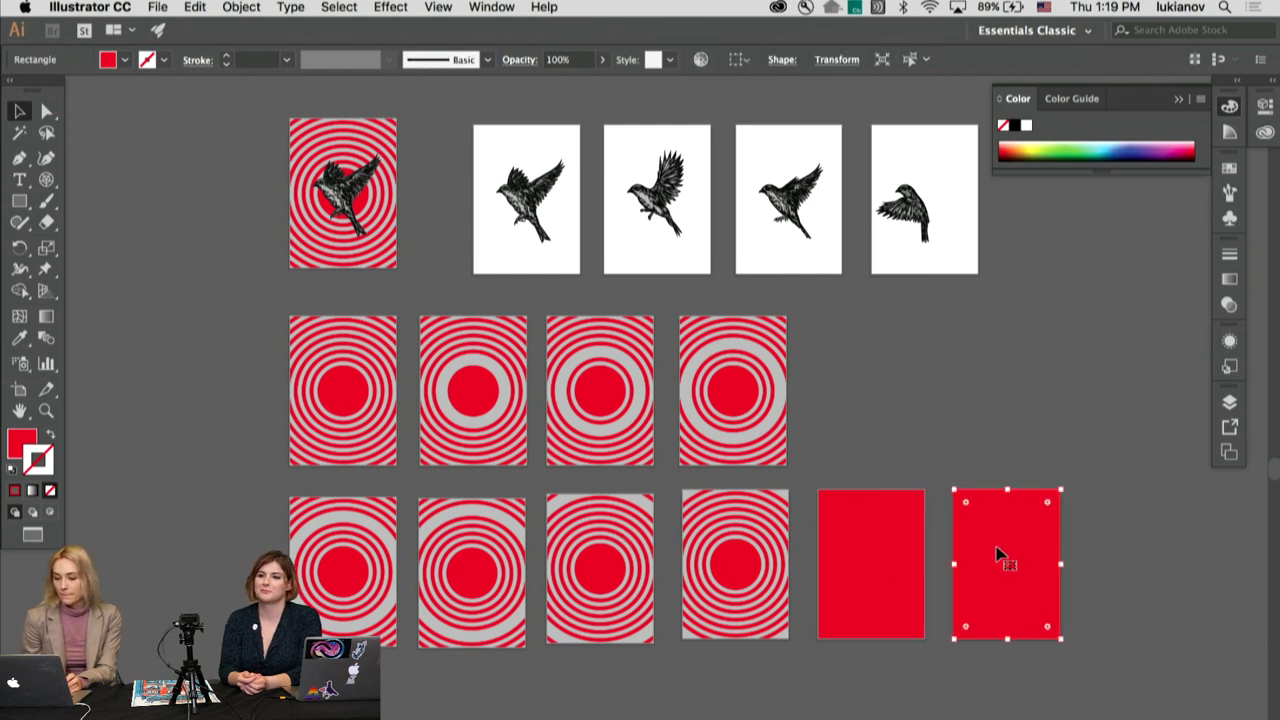
key(i)
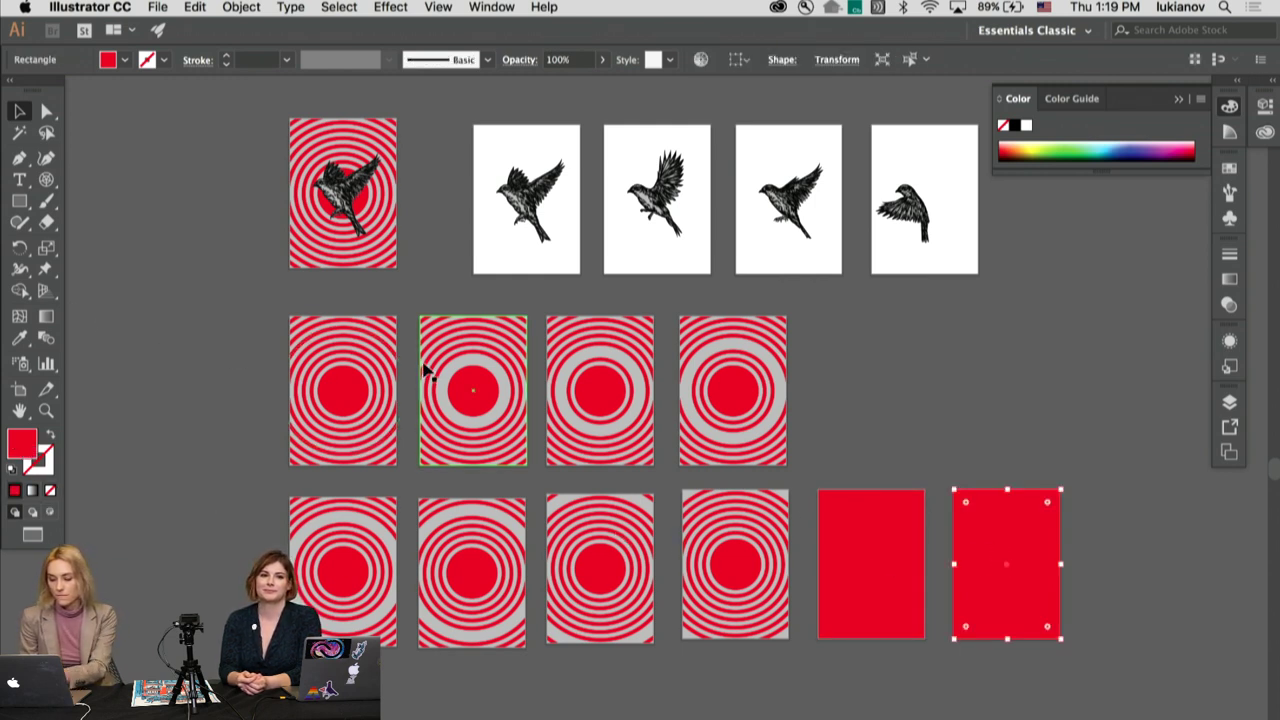
click(776, 343)
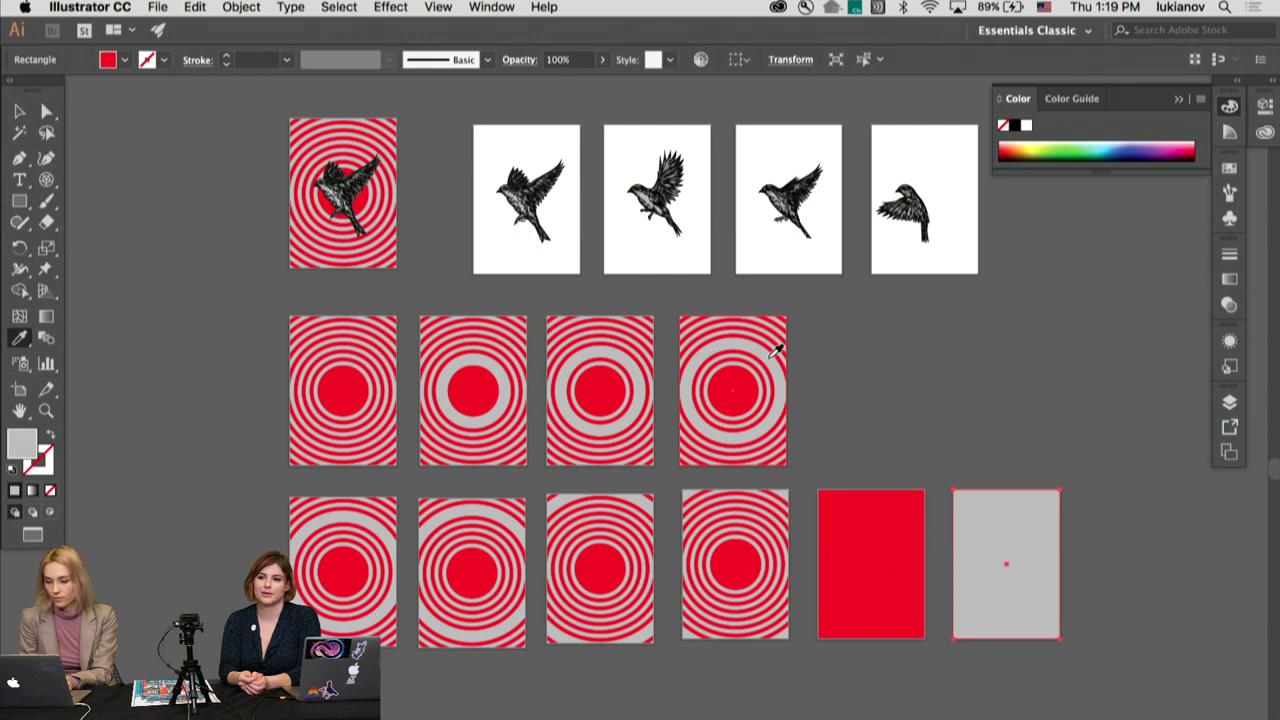
click(19, 111)
click(153, 245)
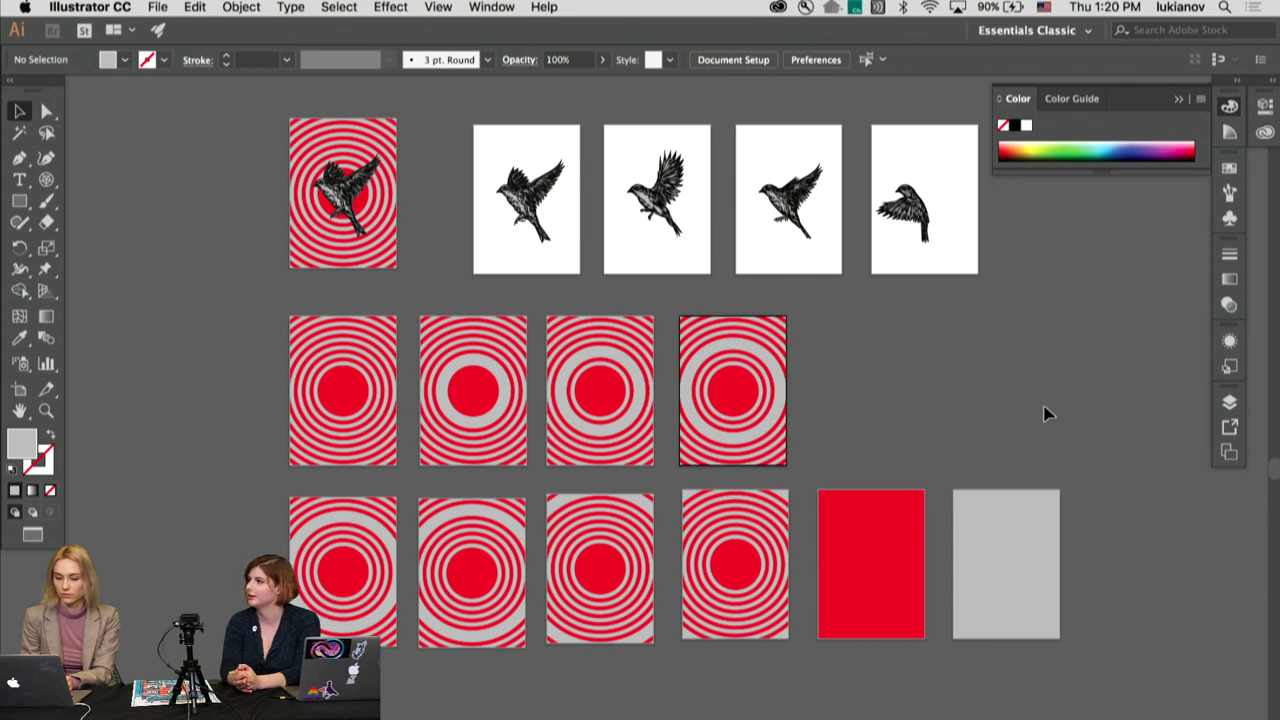
Step: Select the third middle-row target artboard and zoom in on the target artboards
click(560, 447)
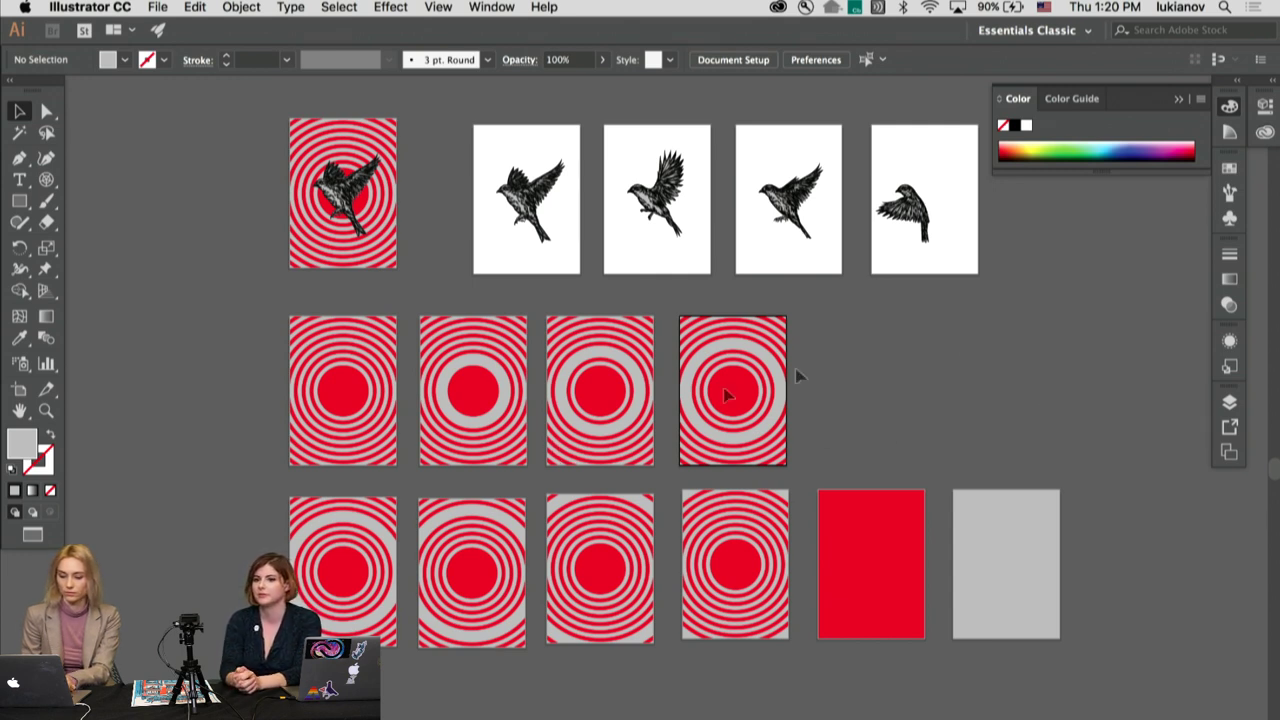
click(951, 354)
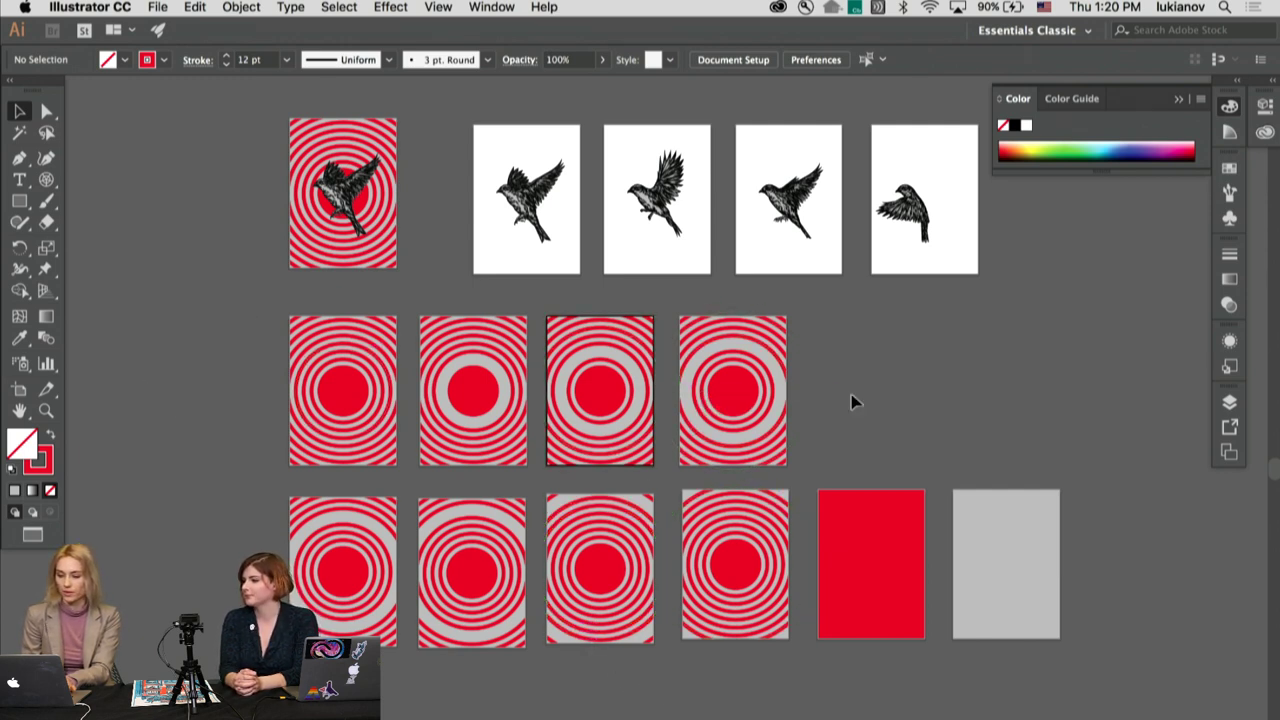
click(577, 500)
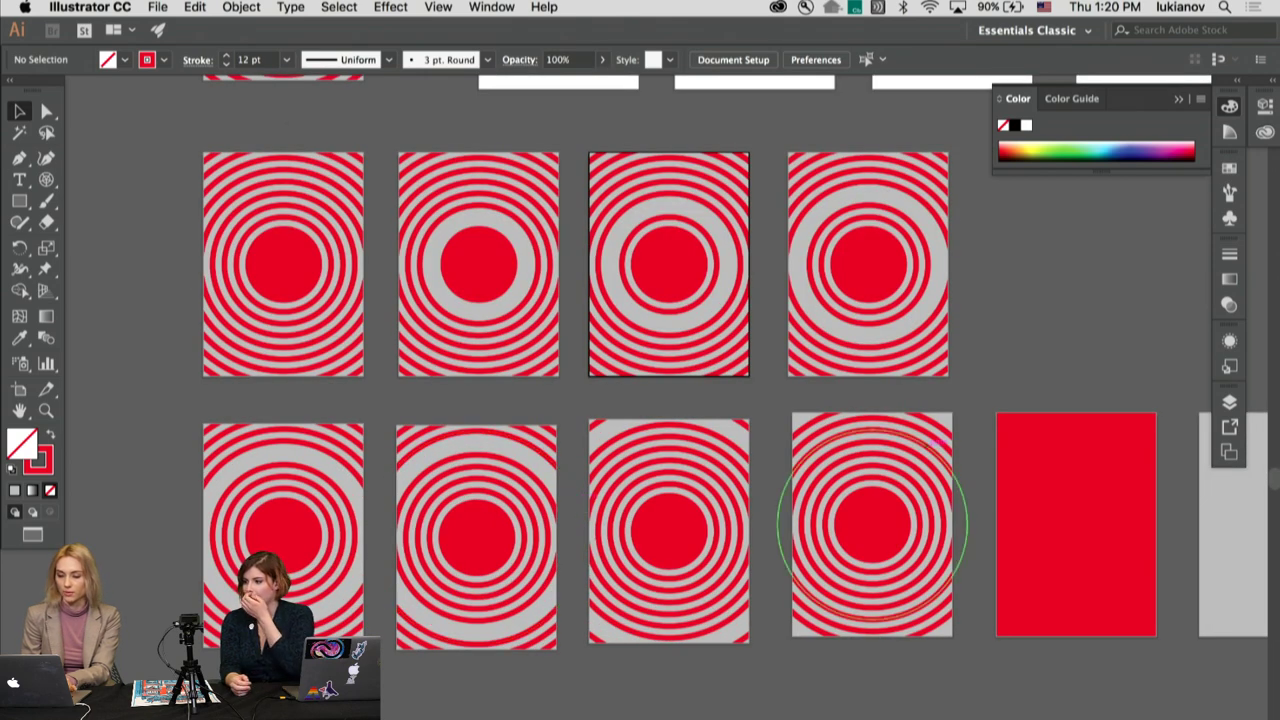
Step: Play the bird animation in Photoshop's bird-animations document, then return to Illustrator
key(super+Tab)
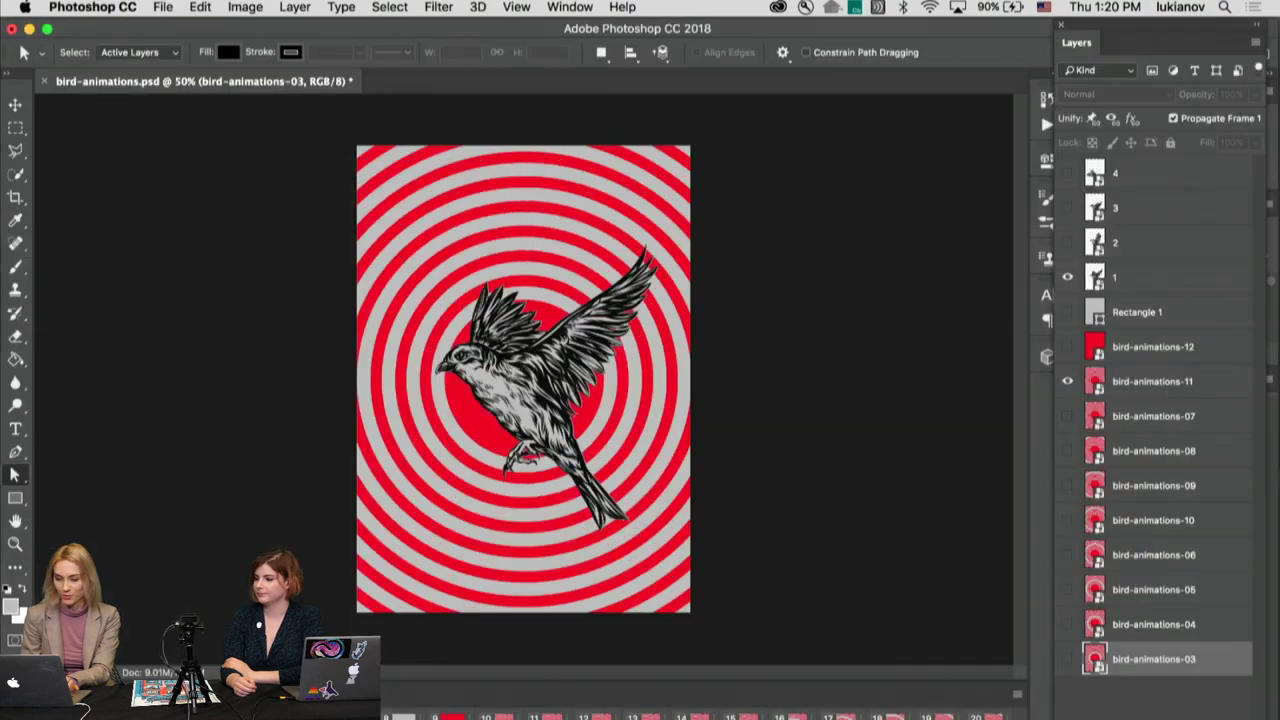
key(space)
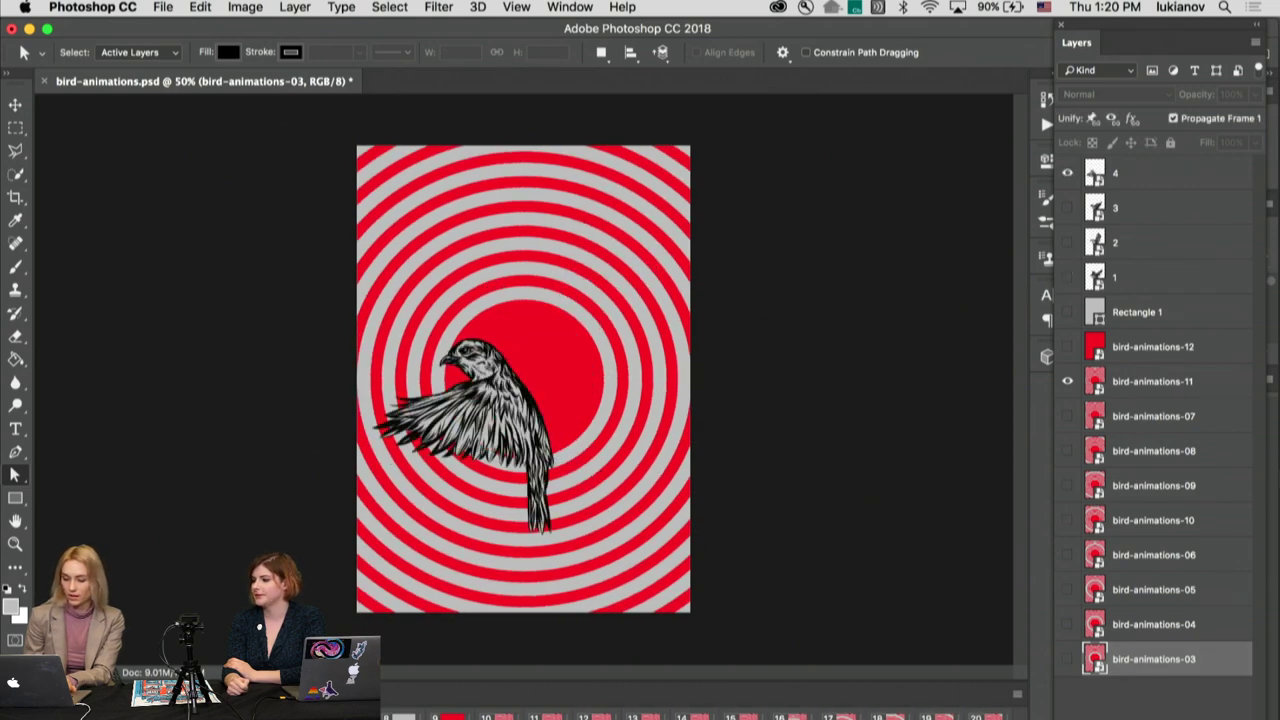
key(super+Tab)
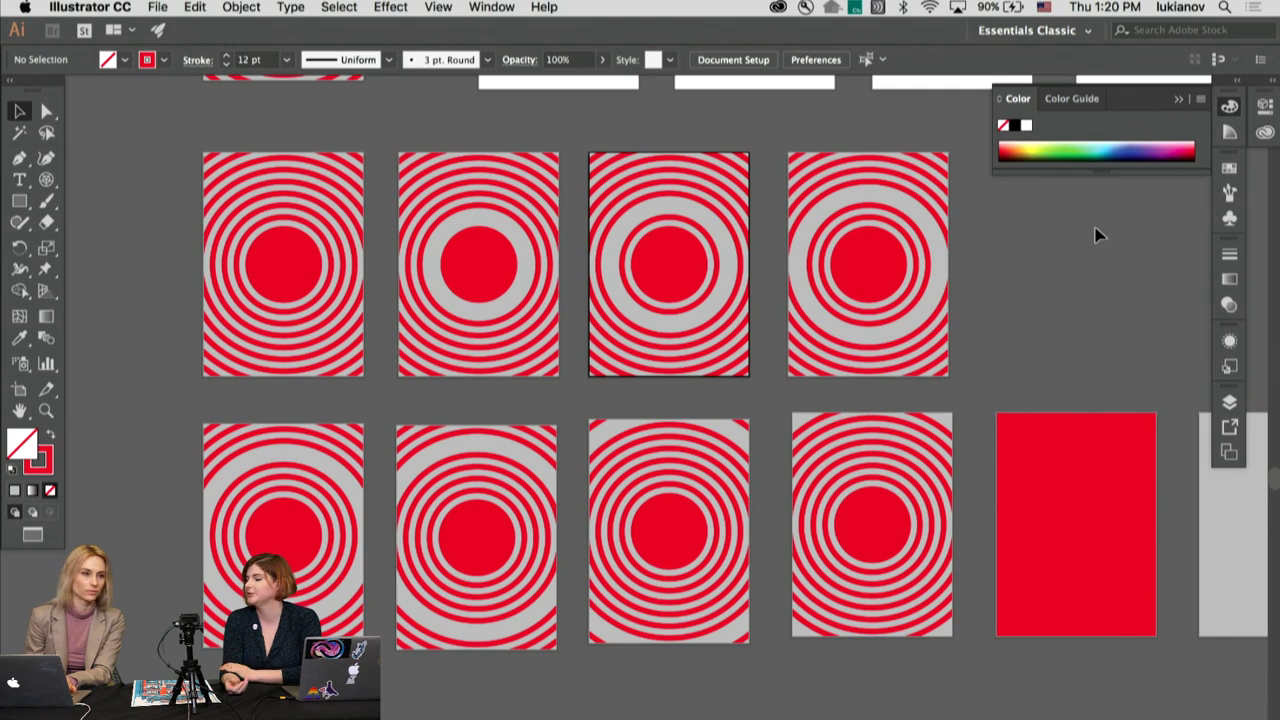
Step: Zoom out twice to show all fifteen artboards and switch to the Artboard tool
alt+click(774, 484)
alt+click(770, 481)
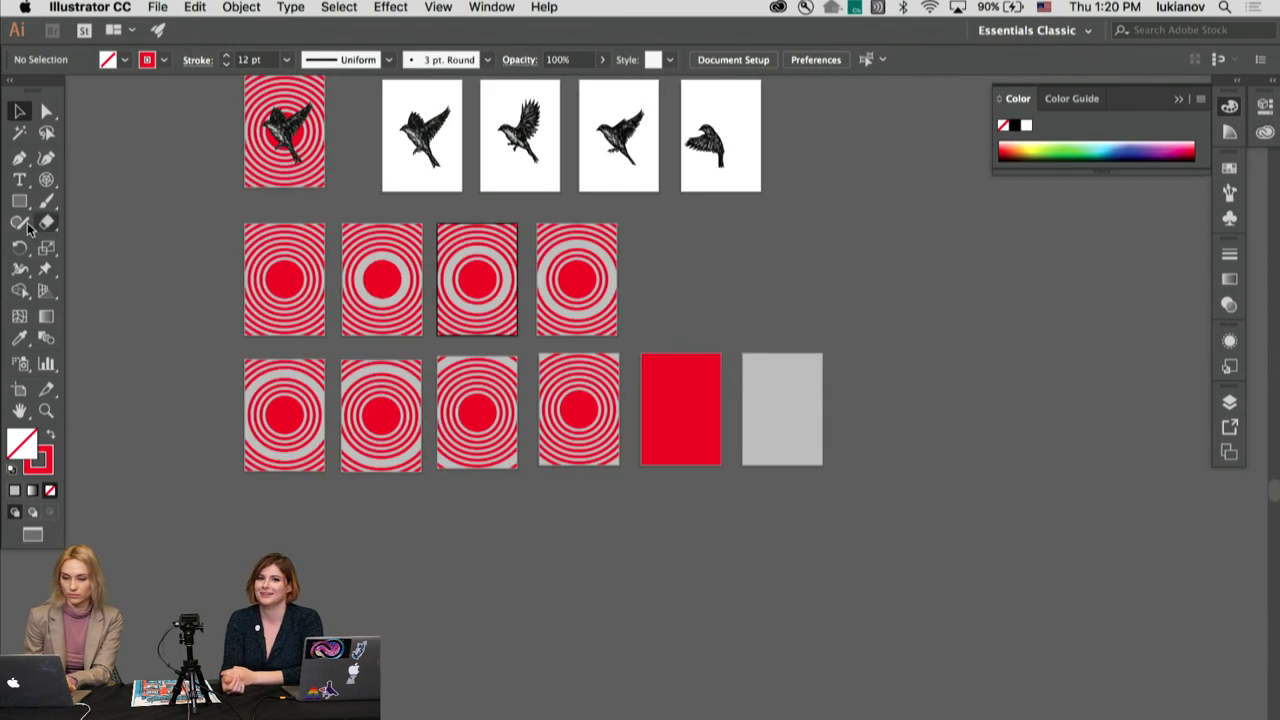
click(22, 390)
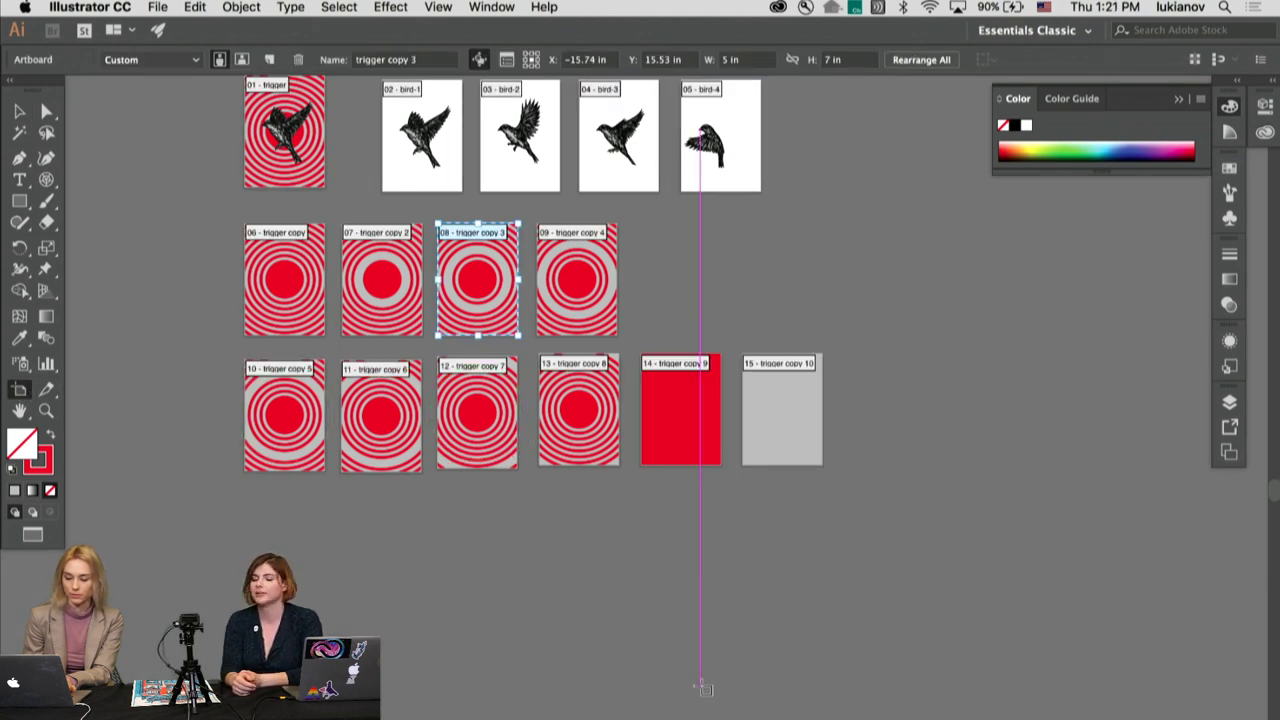
Step: Select the trigger copy 8, 9 and 10 artboards and drag them right, leaving a gap after copy 7
click(580, 428)
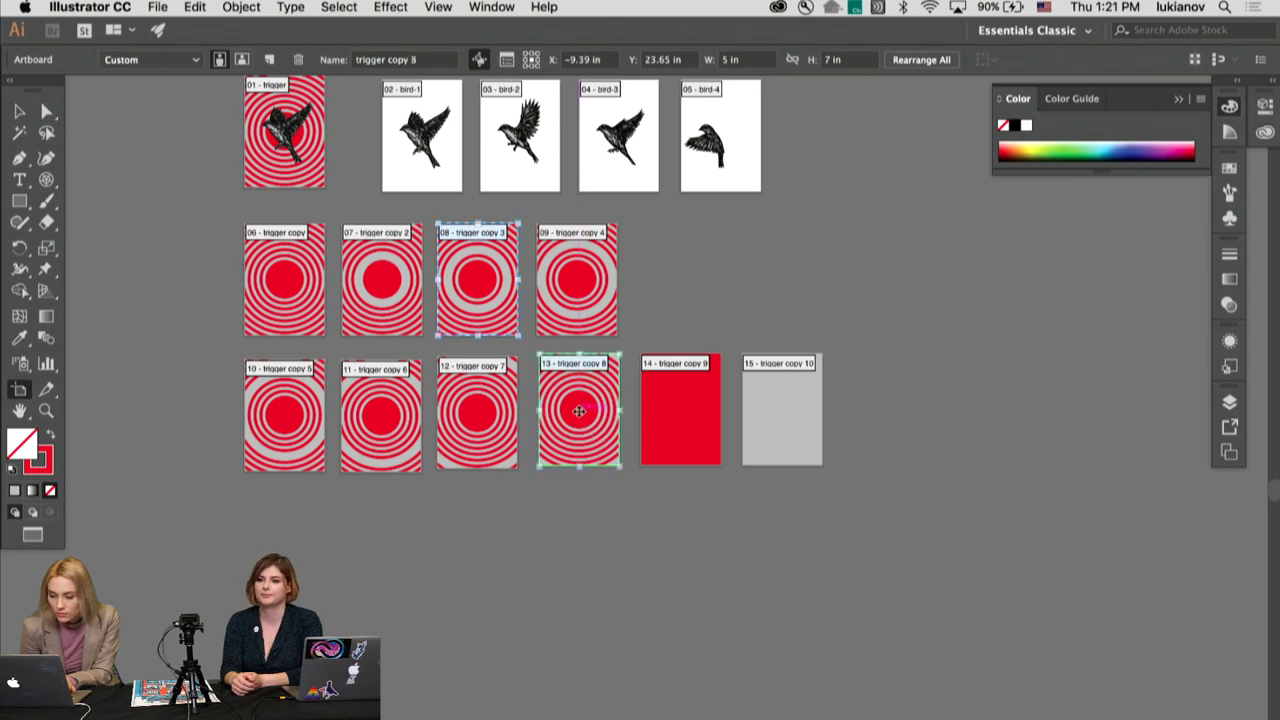
shift+click(671, 411)
shift+click(785, 420)
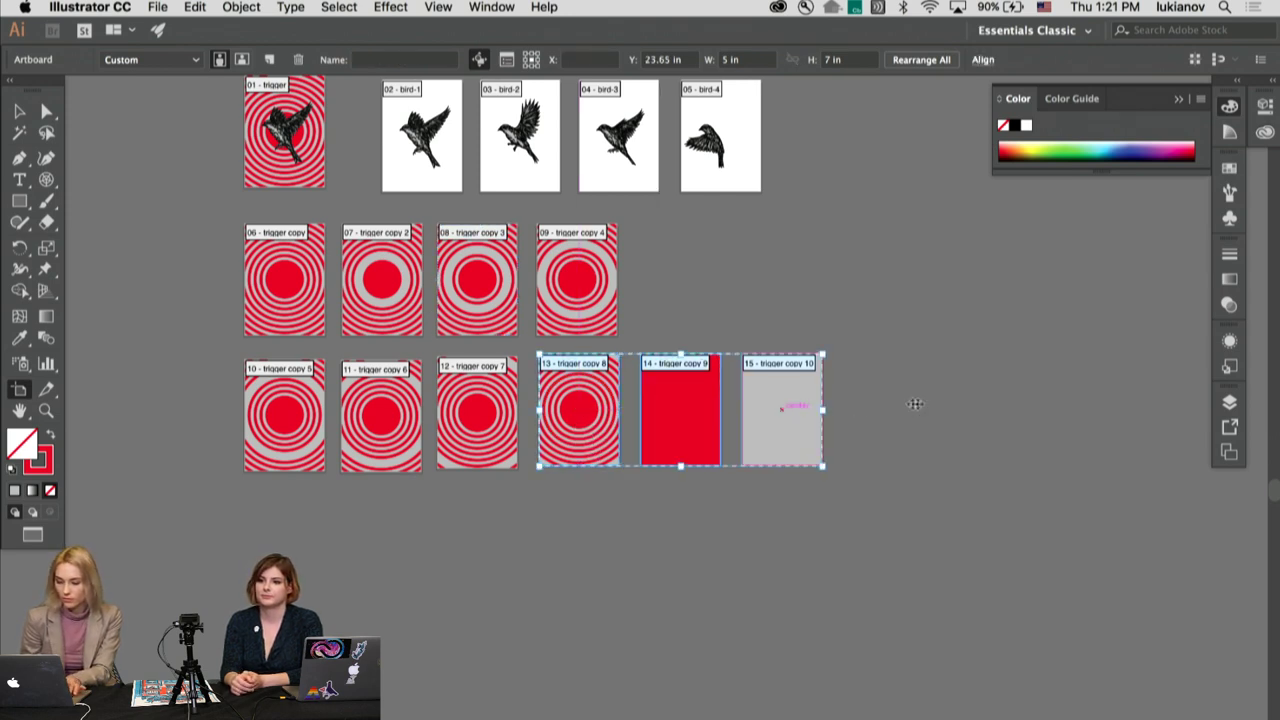
drag(929, 403, 1022, 405)
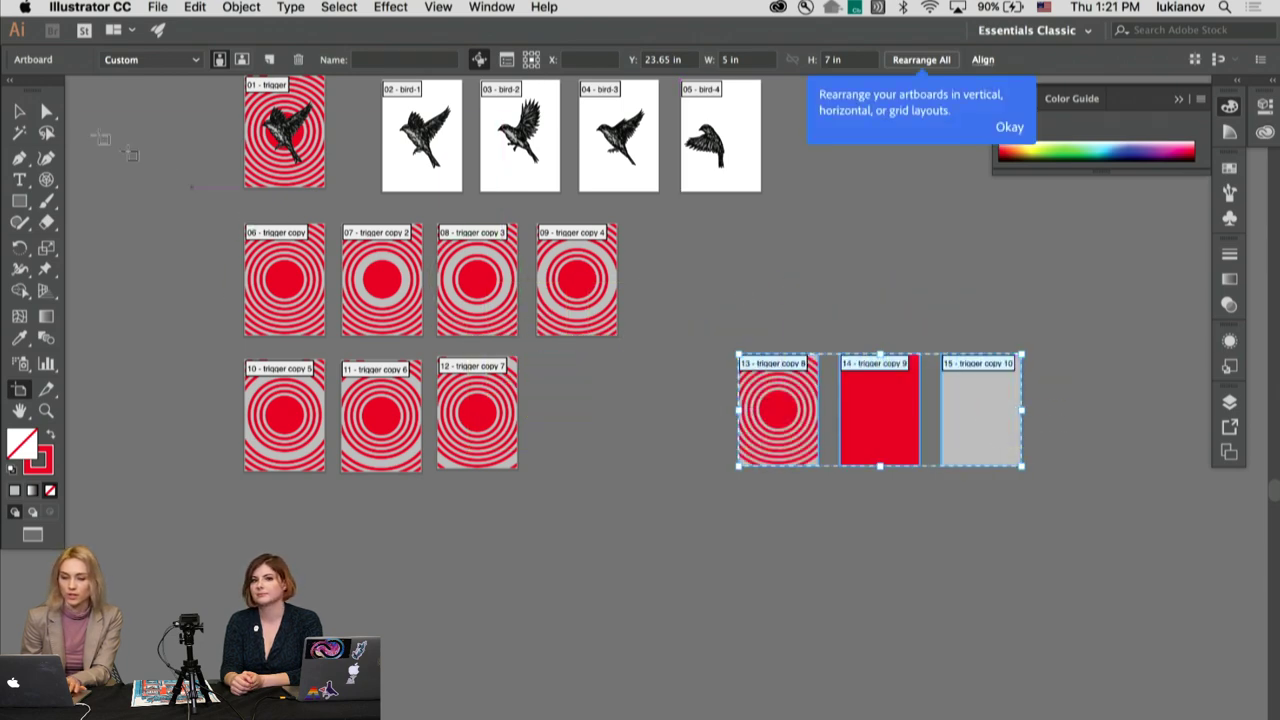
click(19, 110)
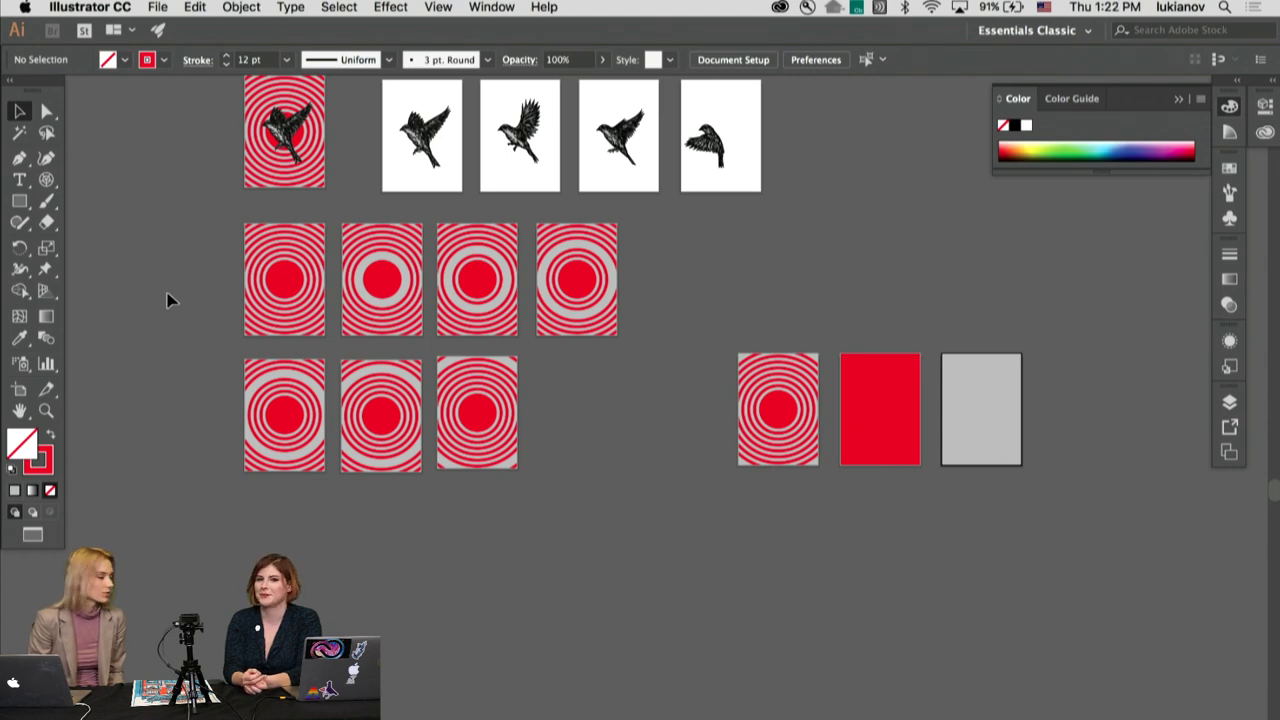
Step: Zoom into the lower row and Option-drag trigger copy 7 to create the trigger copy 11 artboard
drag(482, 424, 614, 436)
click(614, 436)
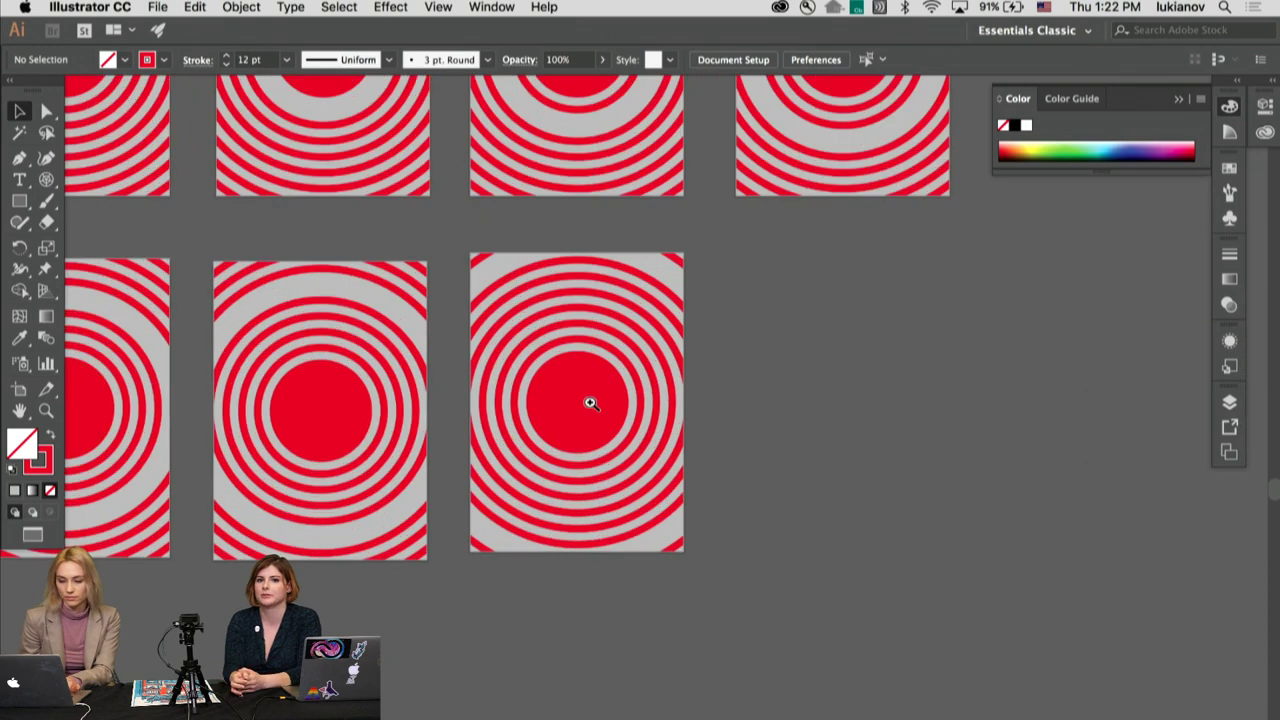
click(500, 400)
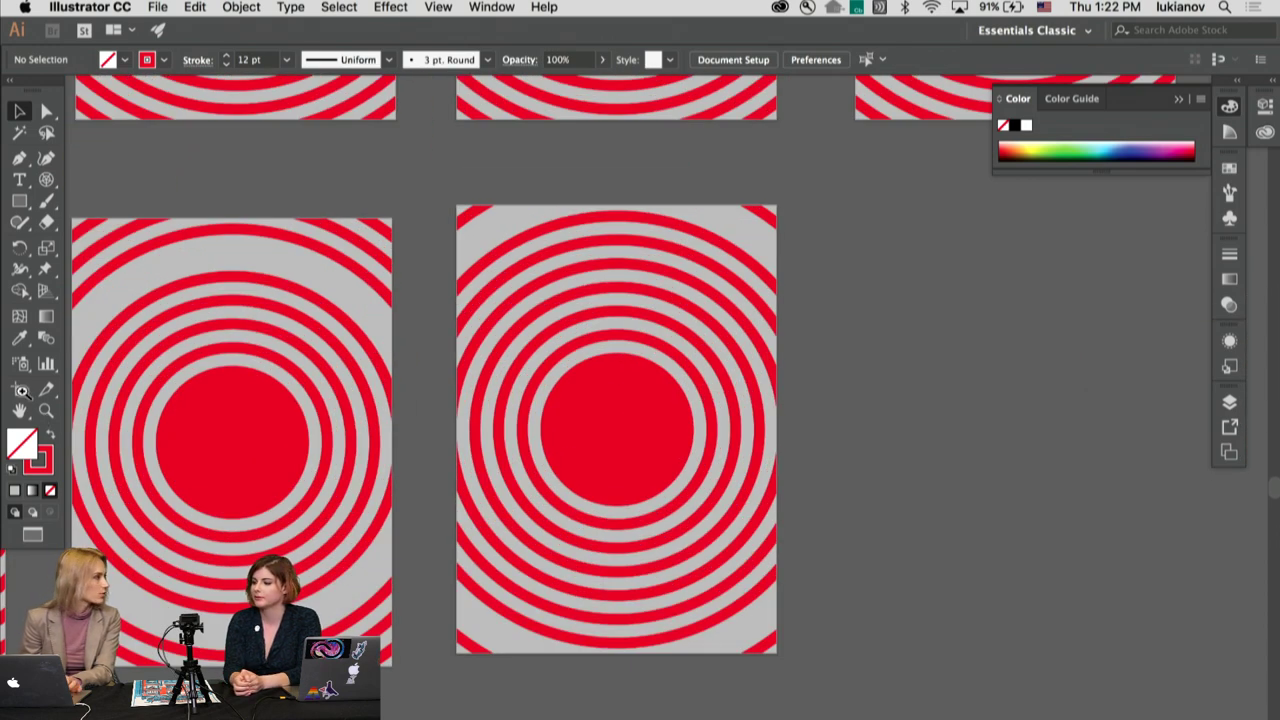
click(21, 390)
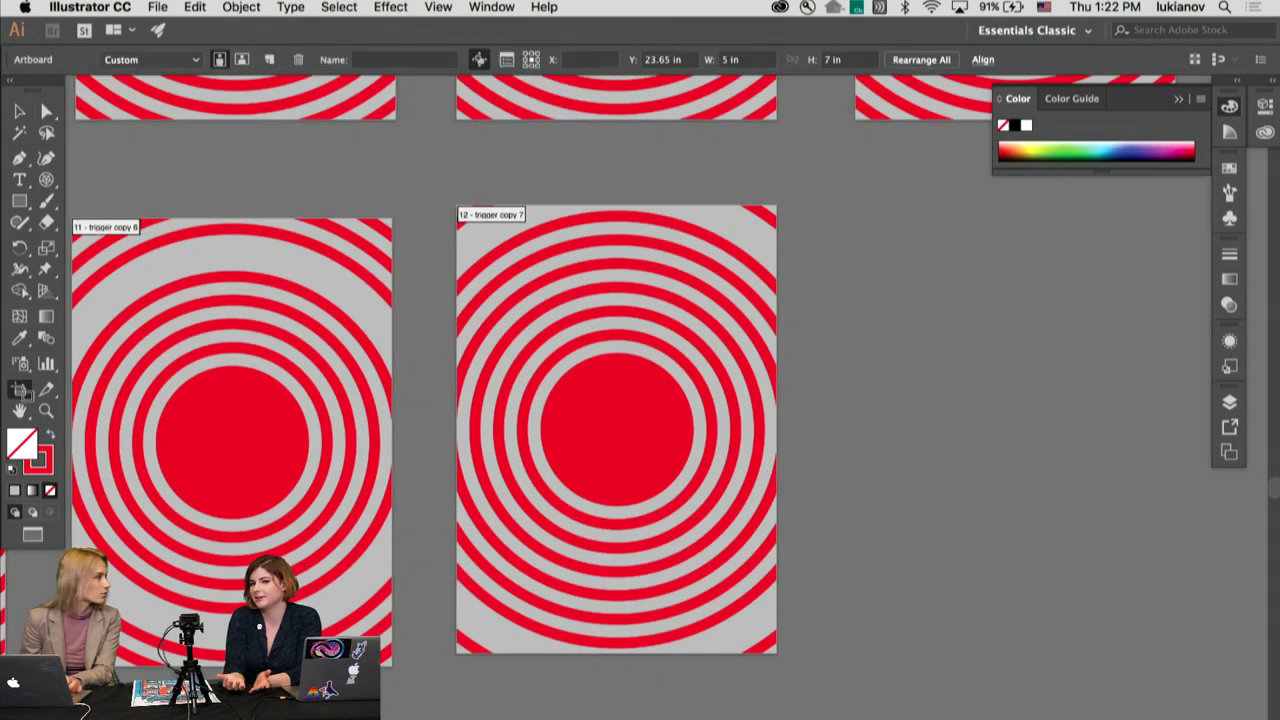
click(632, 429)
drag(632, 429, 1021, 427)
Step: Leave artboard editing and scroll back out to view the new artboard
key(Escape)
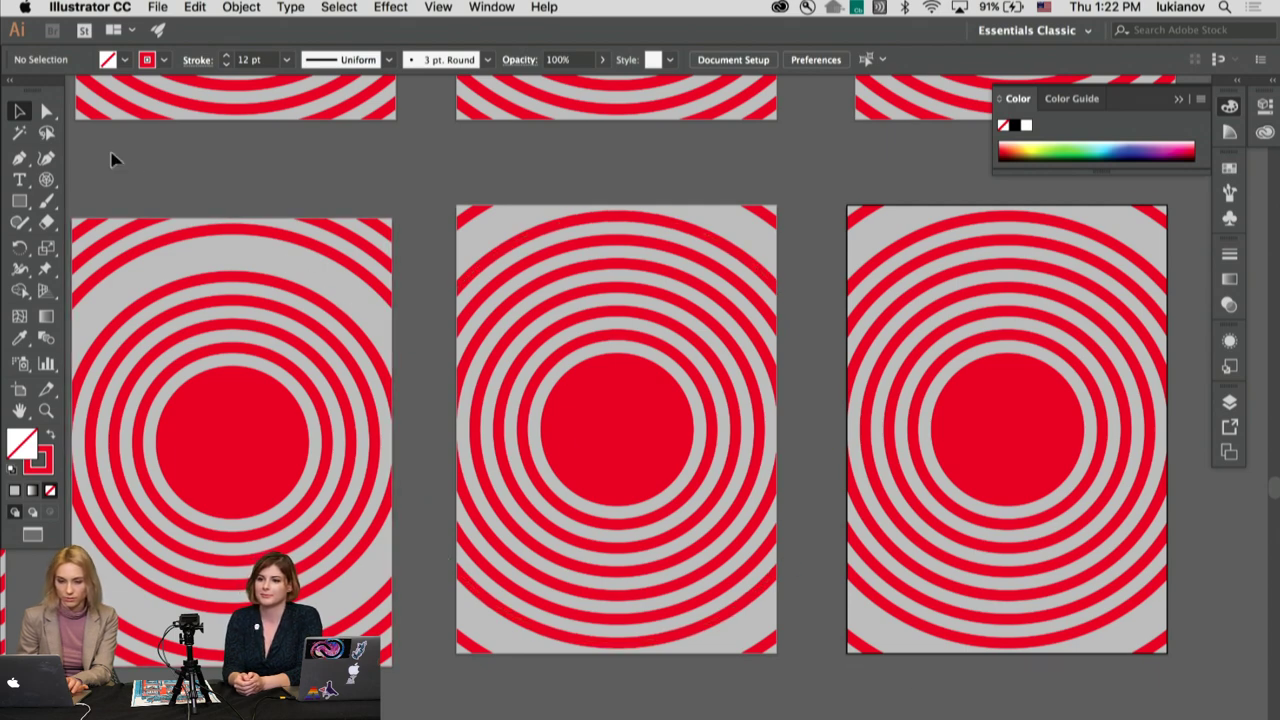
scroll(890, 450, down, 1)
scroll(666, 350, down, 2)
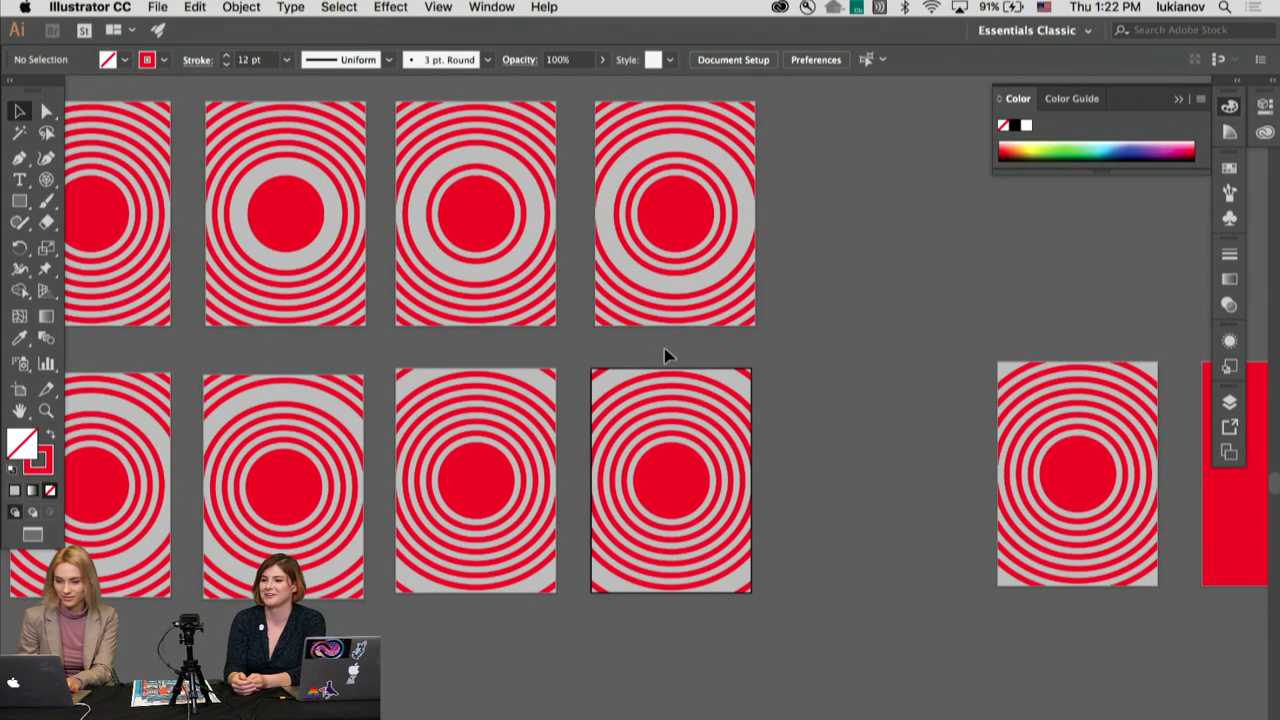
scroll(400, 457, up, 3)
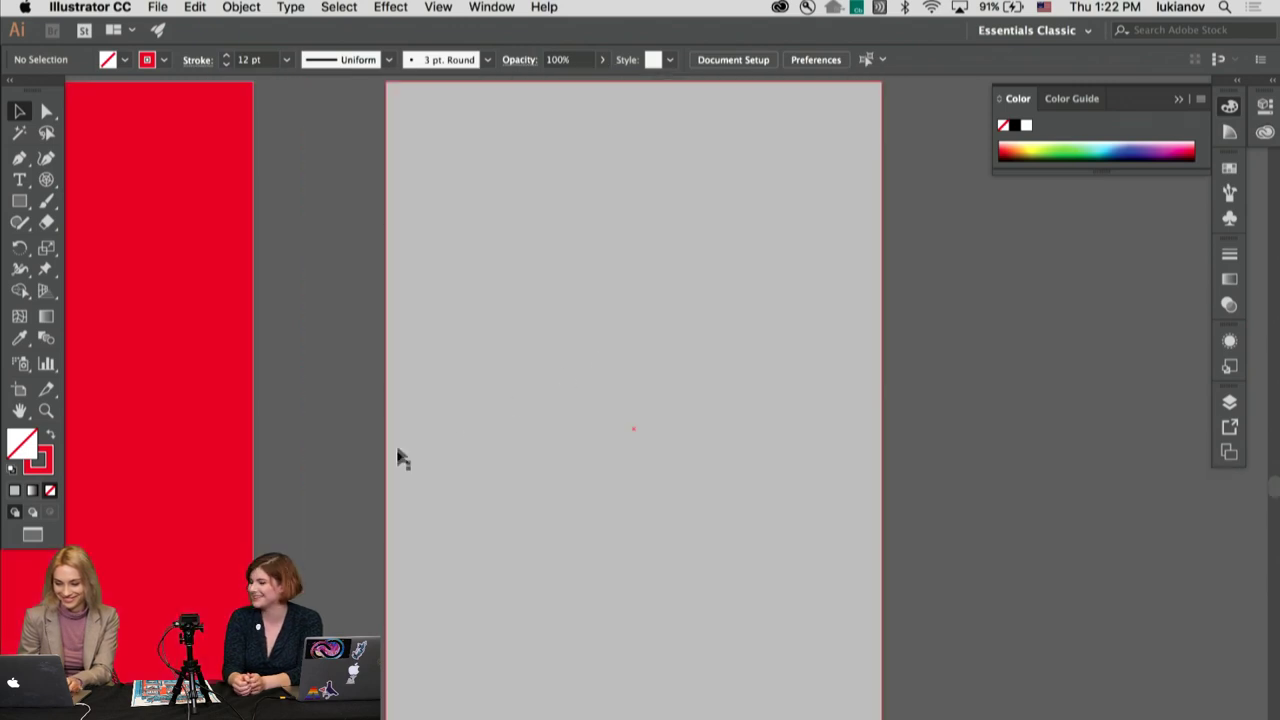
scroll(574, 446, down, 2)
scroll(574, 446, down, 2)
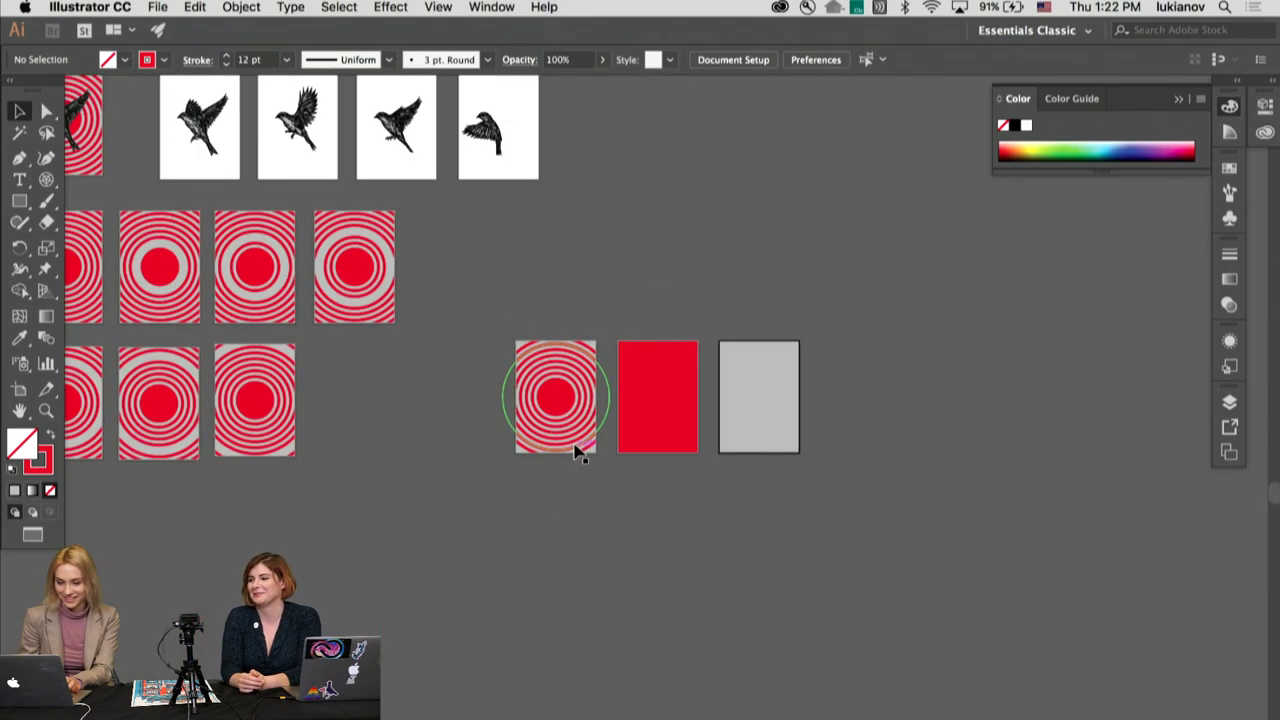
scroll(577, 449, left, 2)
scroll(577, 452, left, 3)
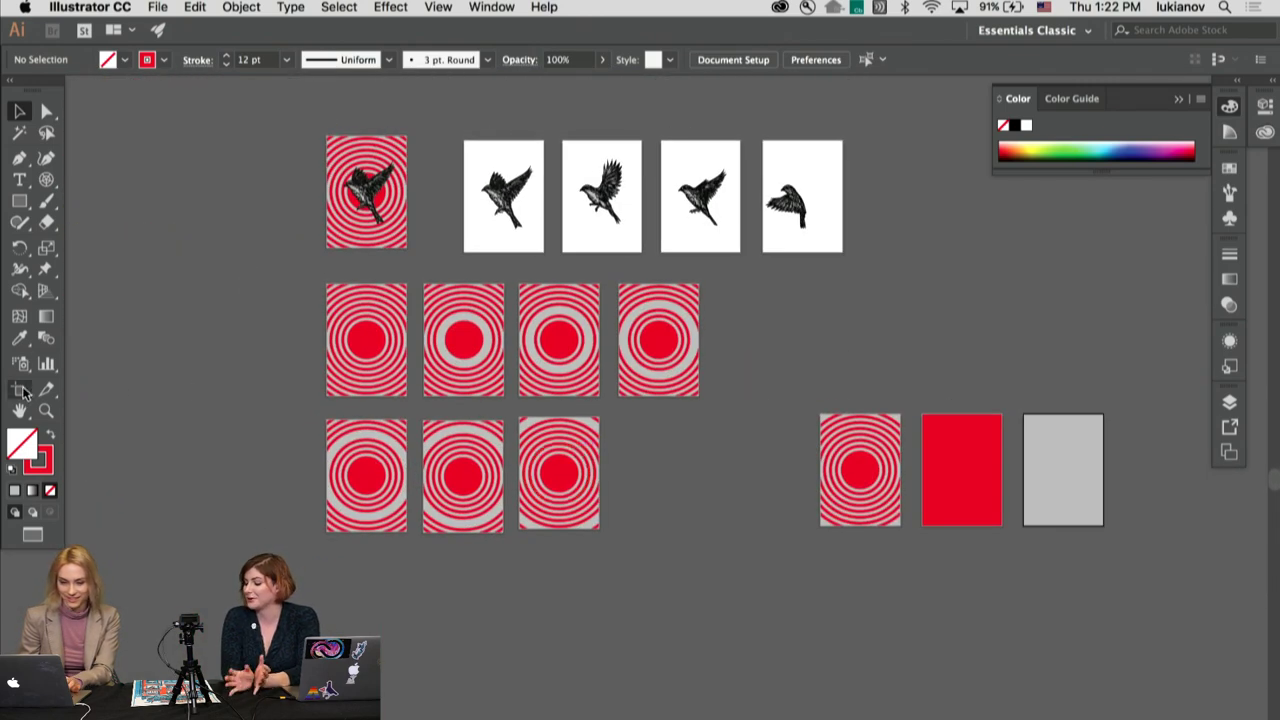
Step: Drag trigger copy 11 into the lower row right after trigger copy 7, dismissing the Flash prompt
key(shift+o)
drag(366, 362, 387, 621)
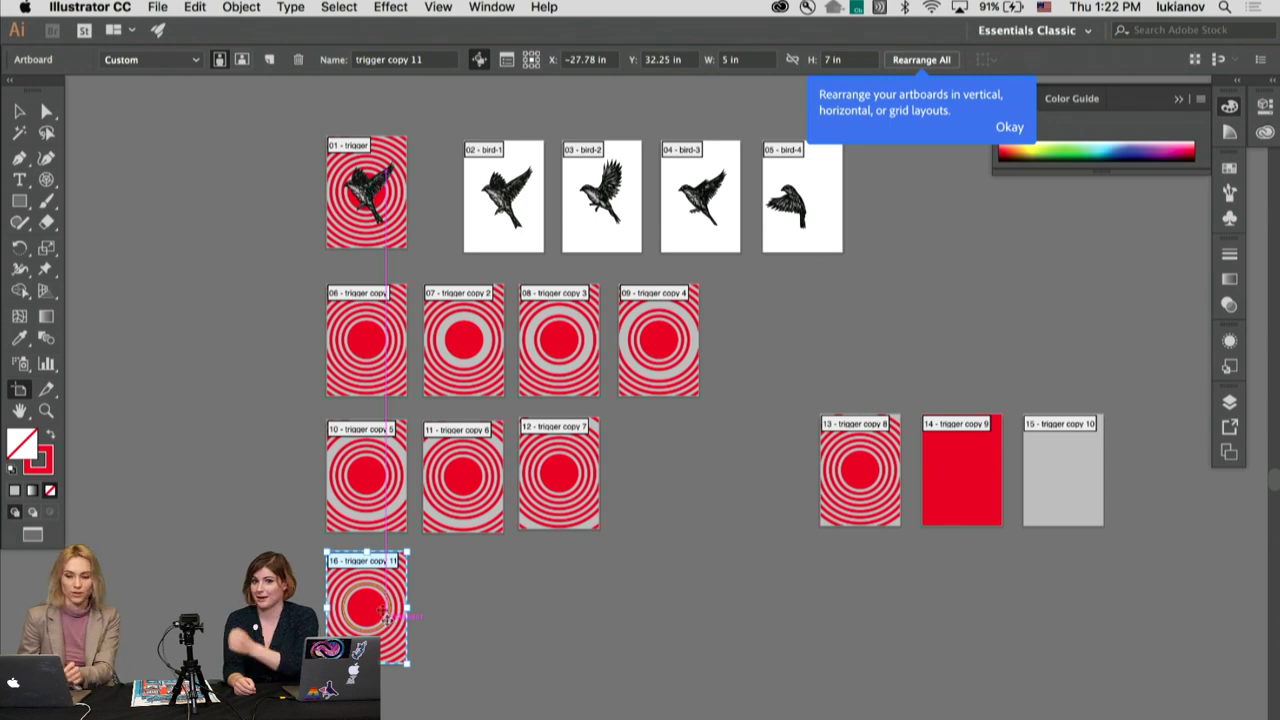
drag(368, 610, 665, 478)
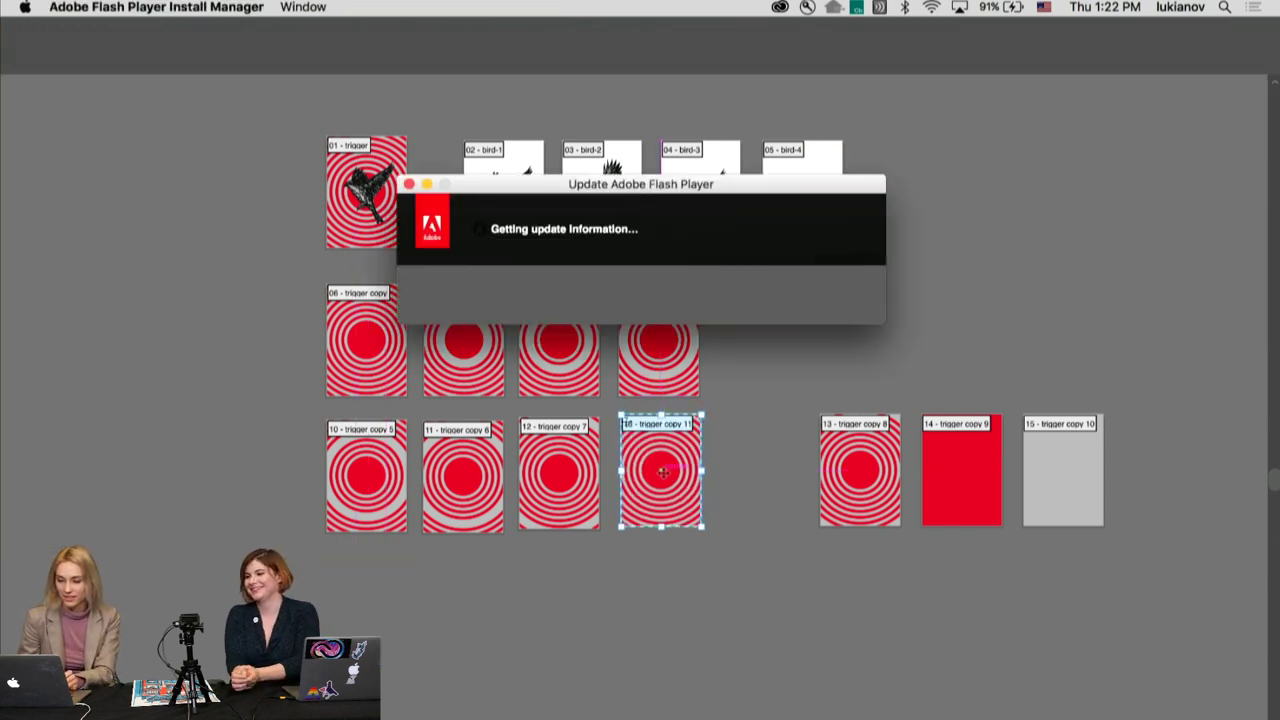
click(410, 185)
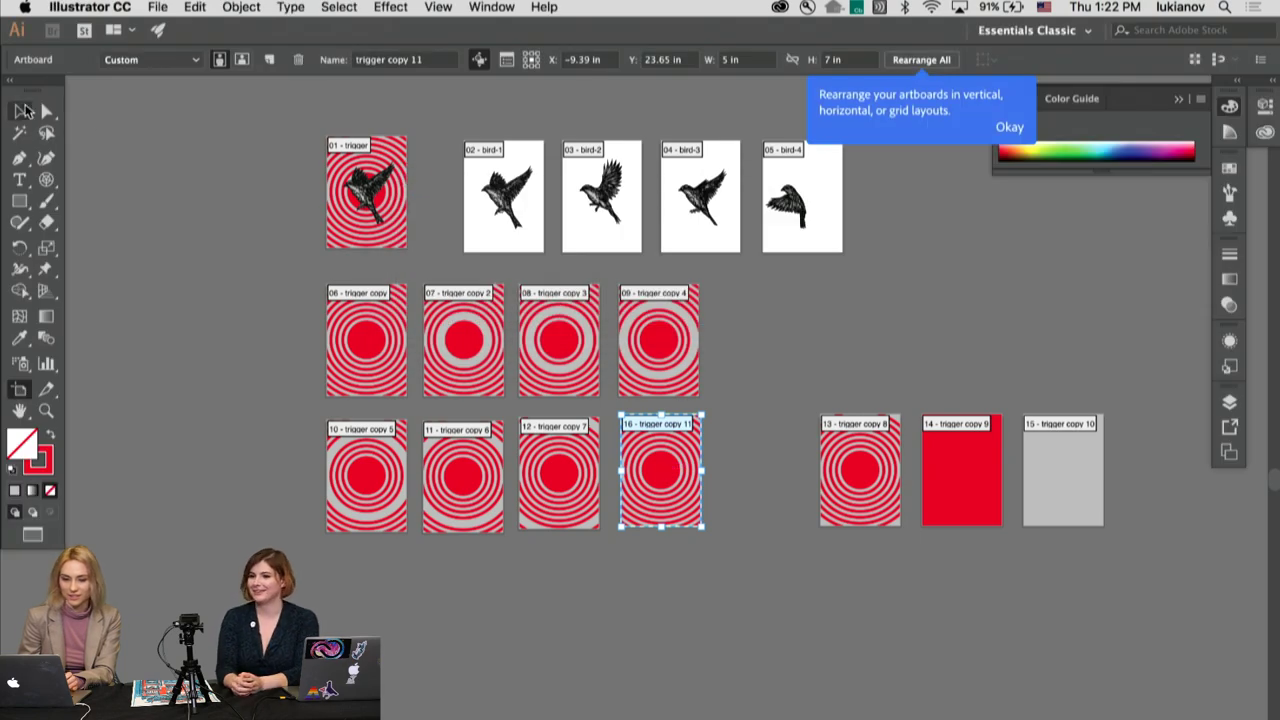
click(20, 111)
Step: Scroll left and select the artwork on the middle target artboard
scroll(641, 484, up, 5)
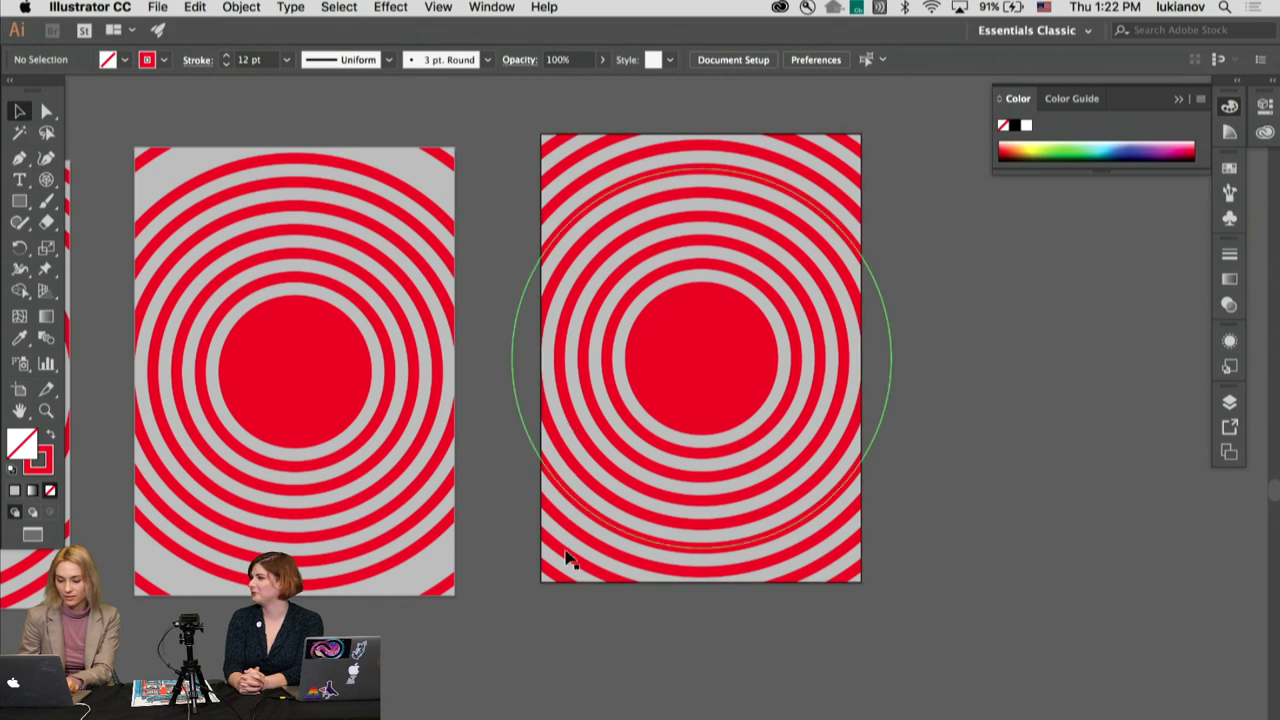
scroll(566, 558, left, 5)
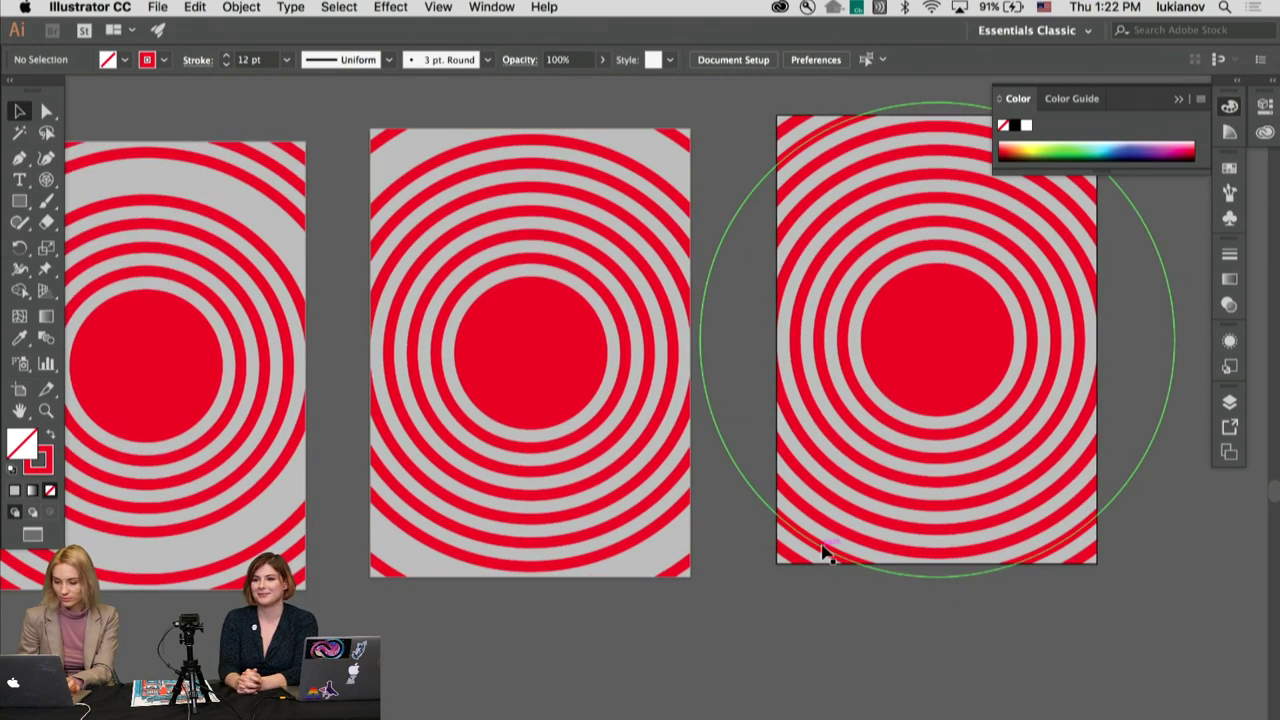
scroll(283, 487, left, 3)
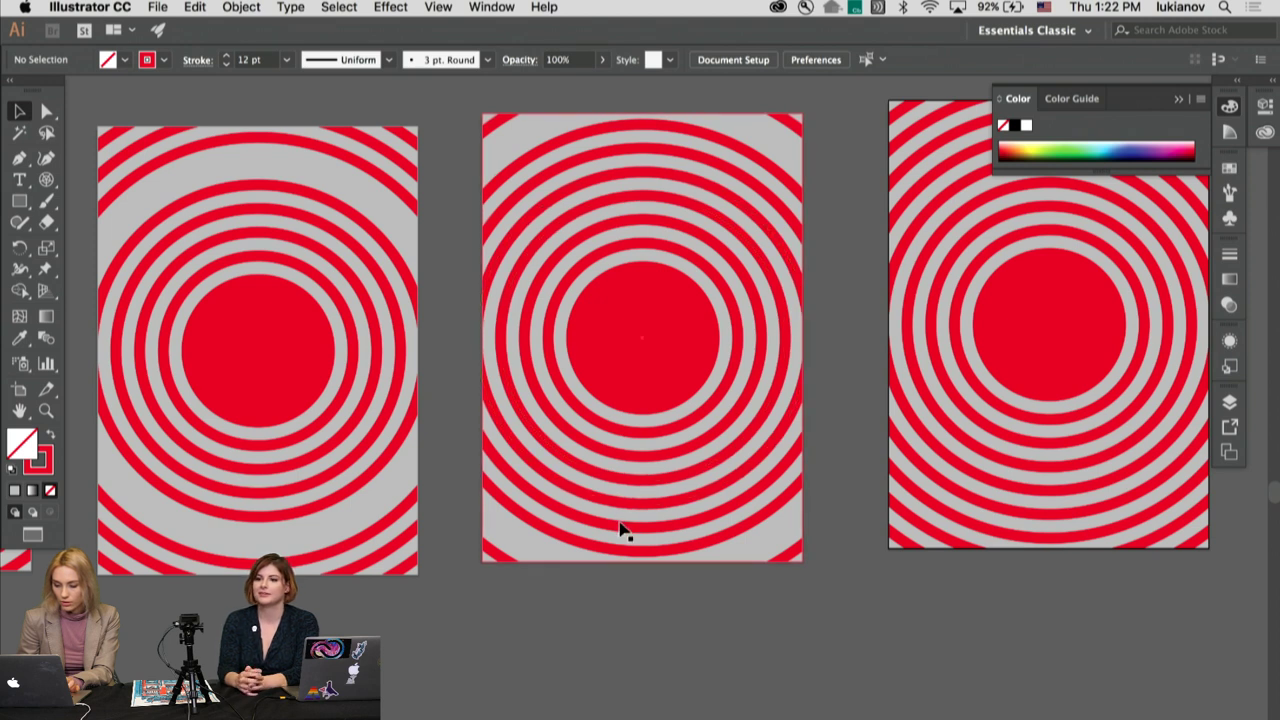
click(617, 556)
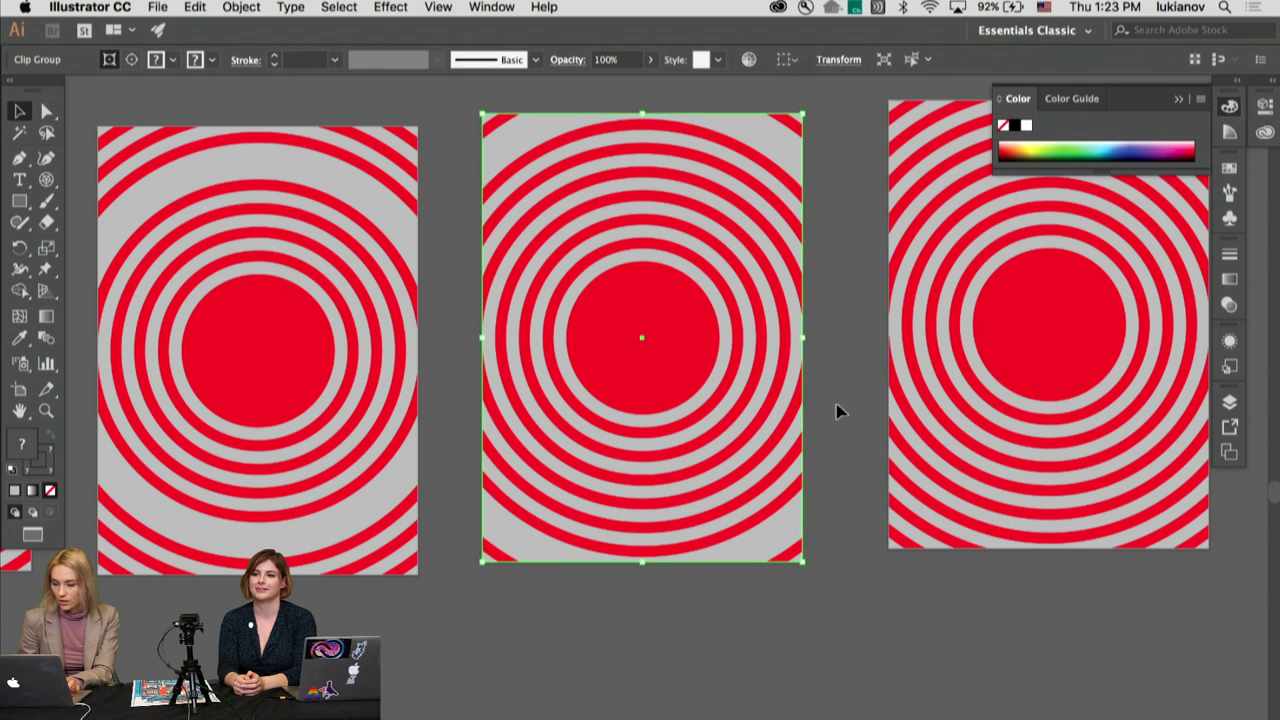
Step: Enter isolation mode on the right target artwork group, then zoom out to all artboards
scroll(838, 410, right, 3)
scroll(838, 410, right, 4)
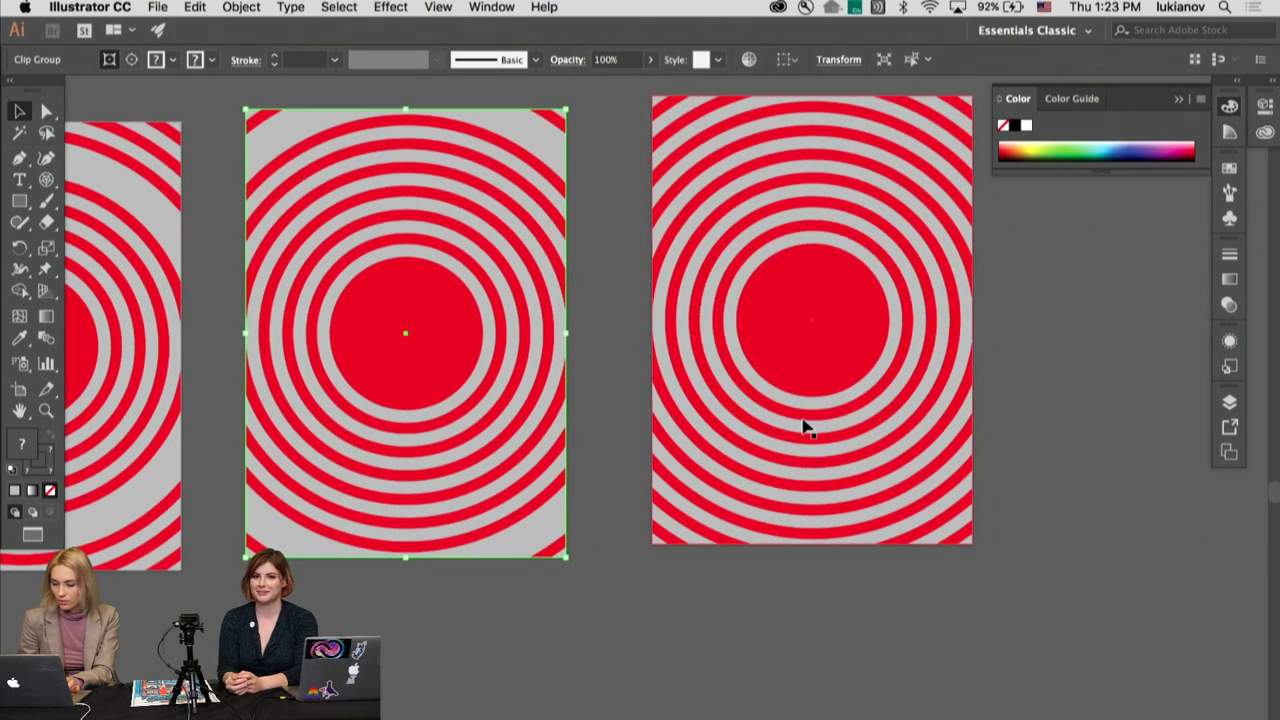
click(789, 535)
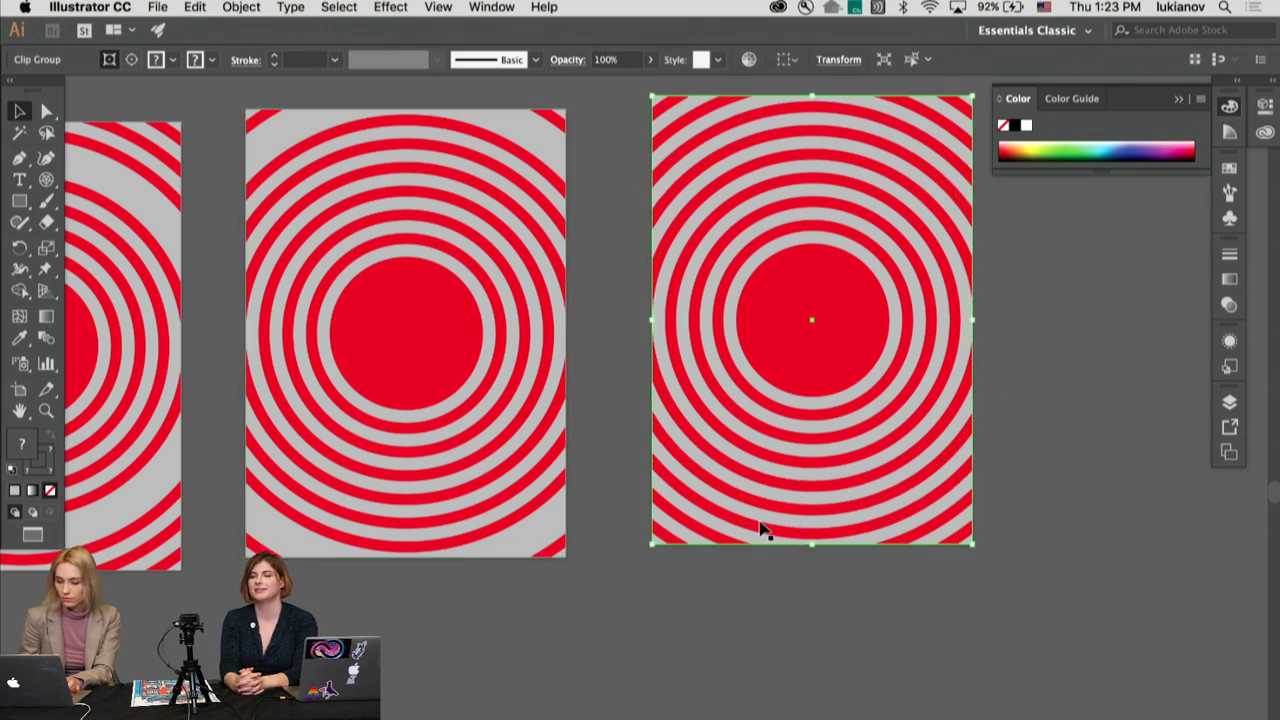
double_click(763, 530)
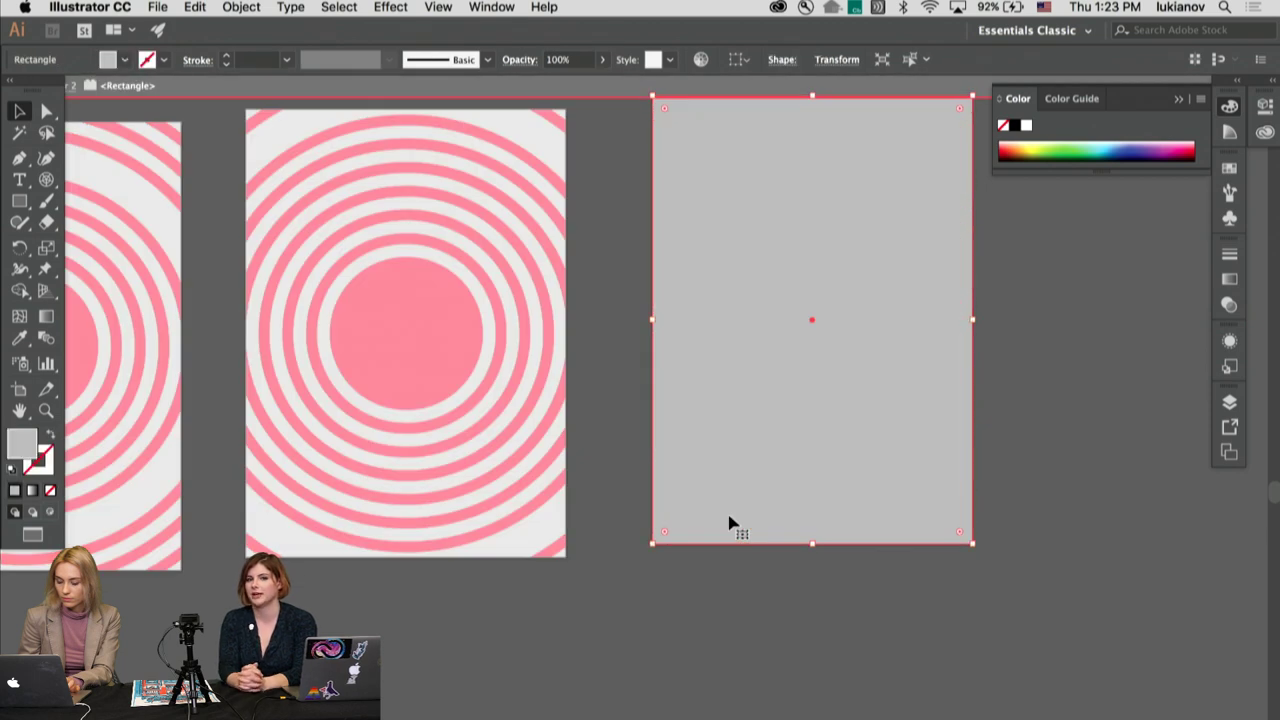
double_click(702, 652)
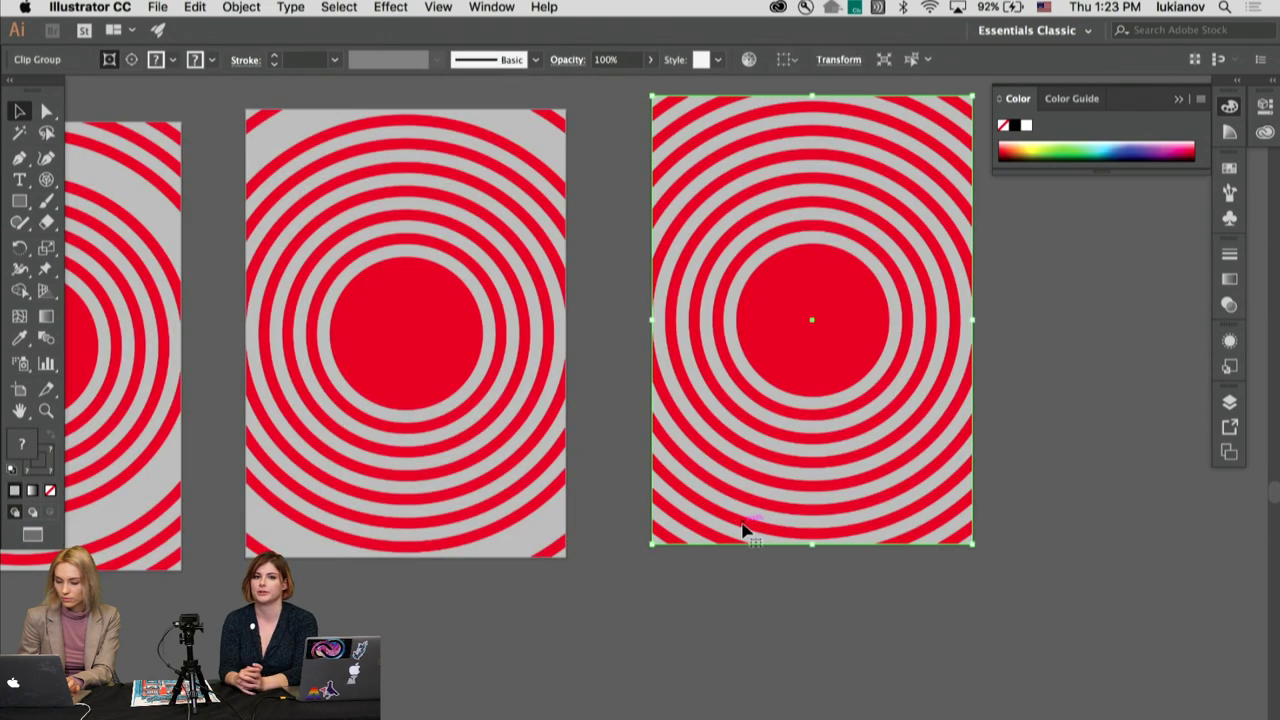
double_click(745, 530)
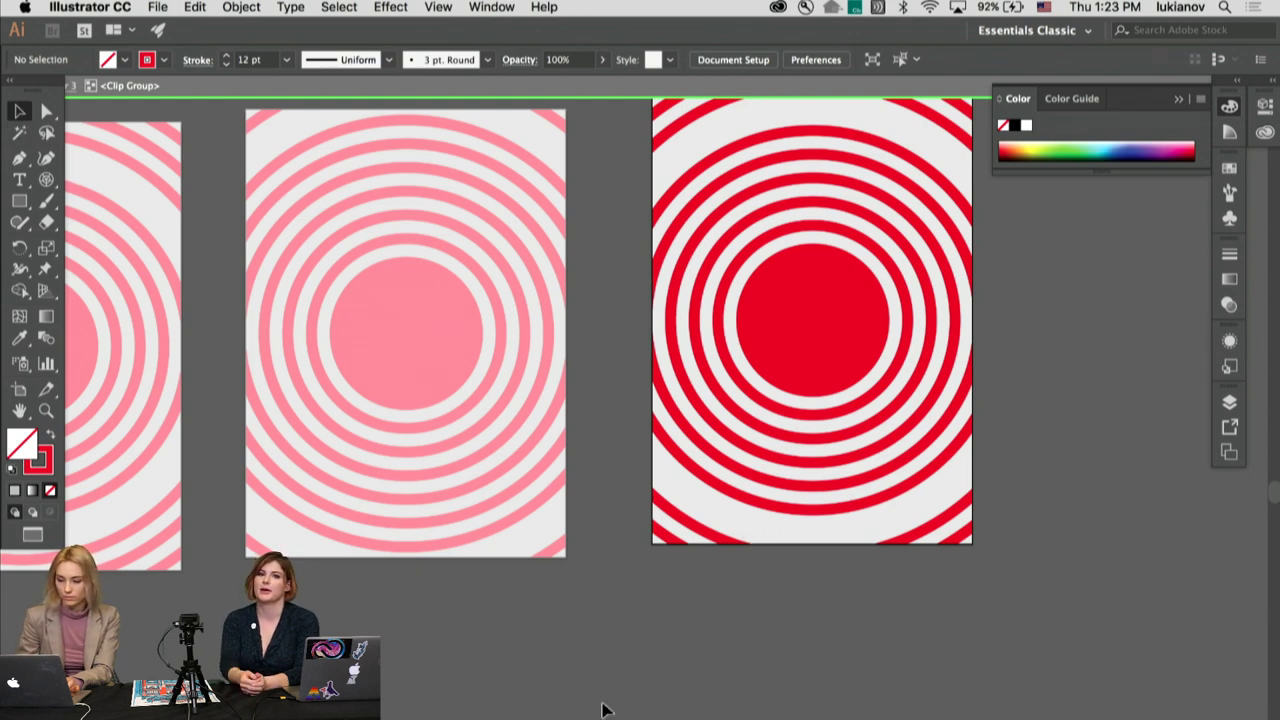
alt+super+click(768, 467)
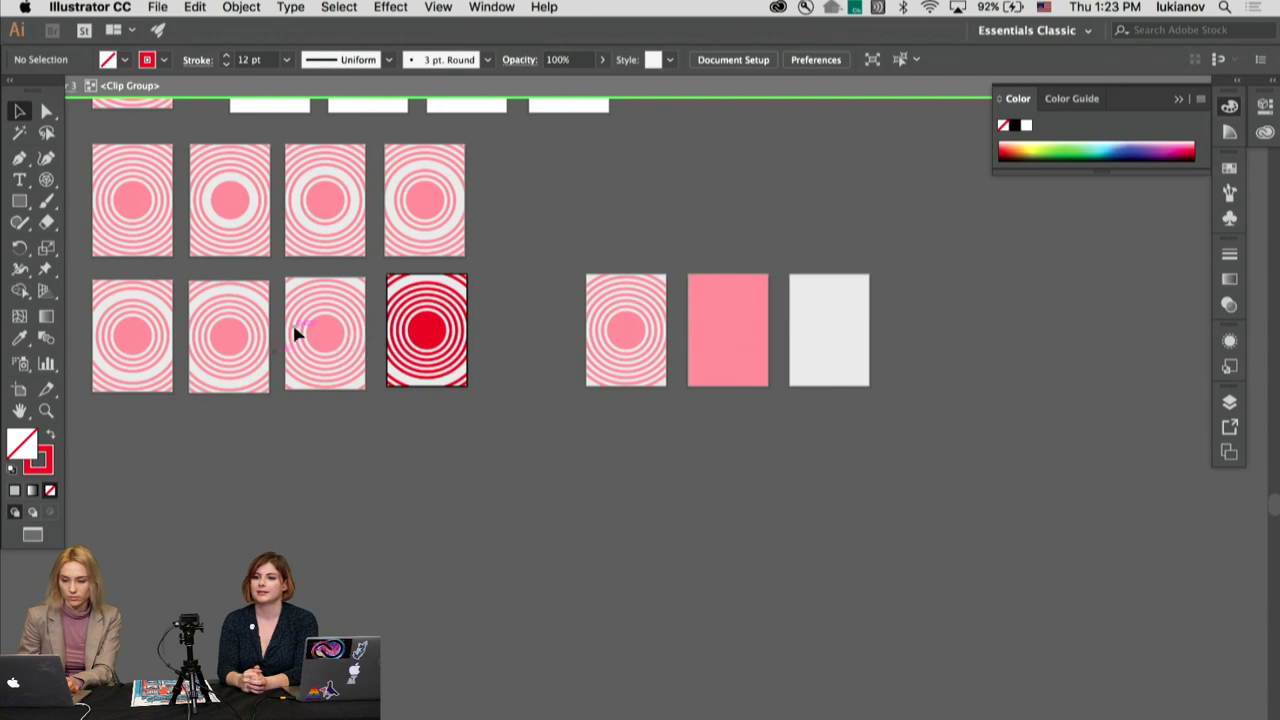
Step: Exit isolation and slot trigger copy 11 between copies 6 and 7, shifting copy 7 right
double_click(326, 483)
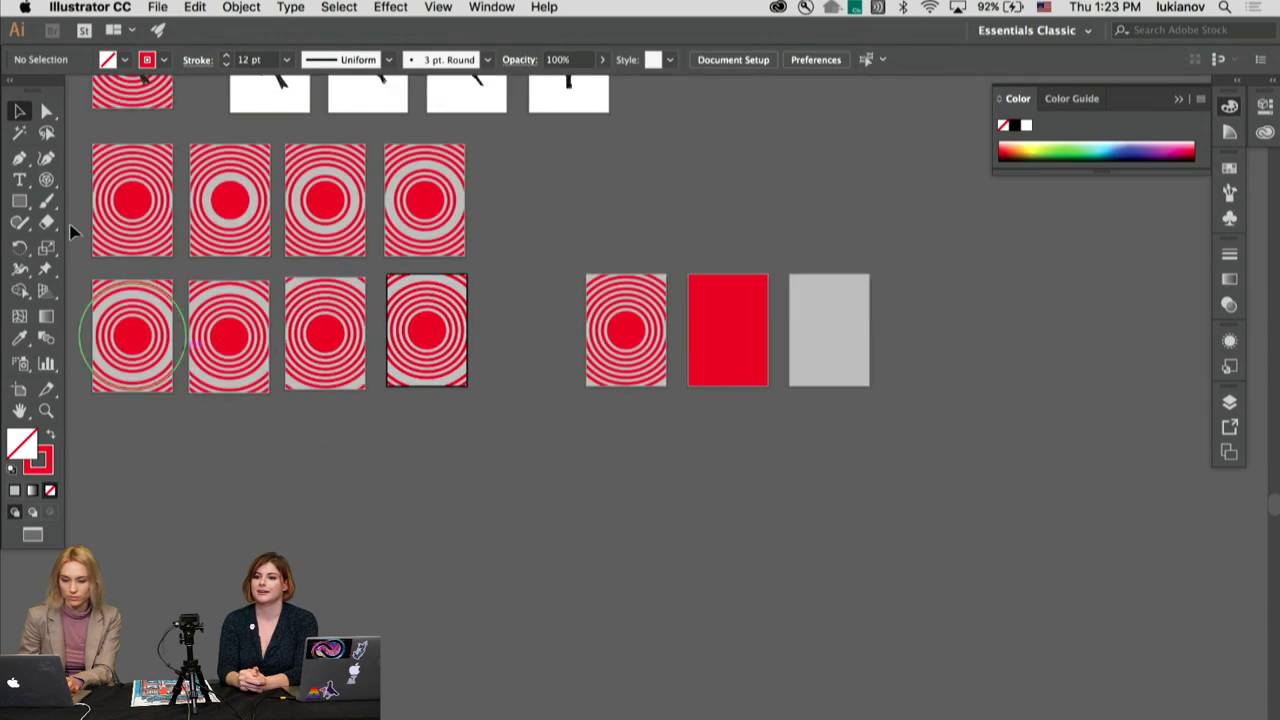
click(20, 392)
drag(427, 331, 426, 489)
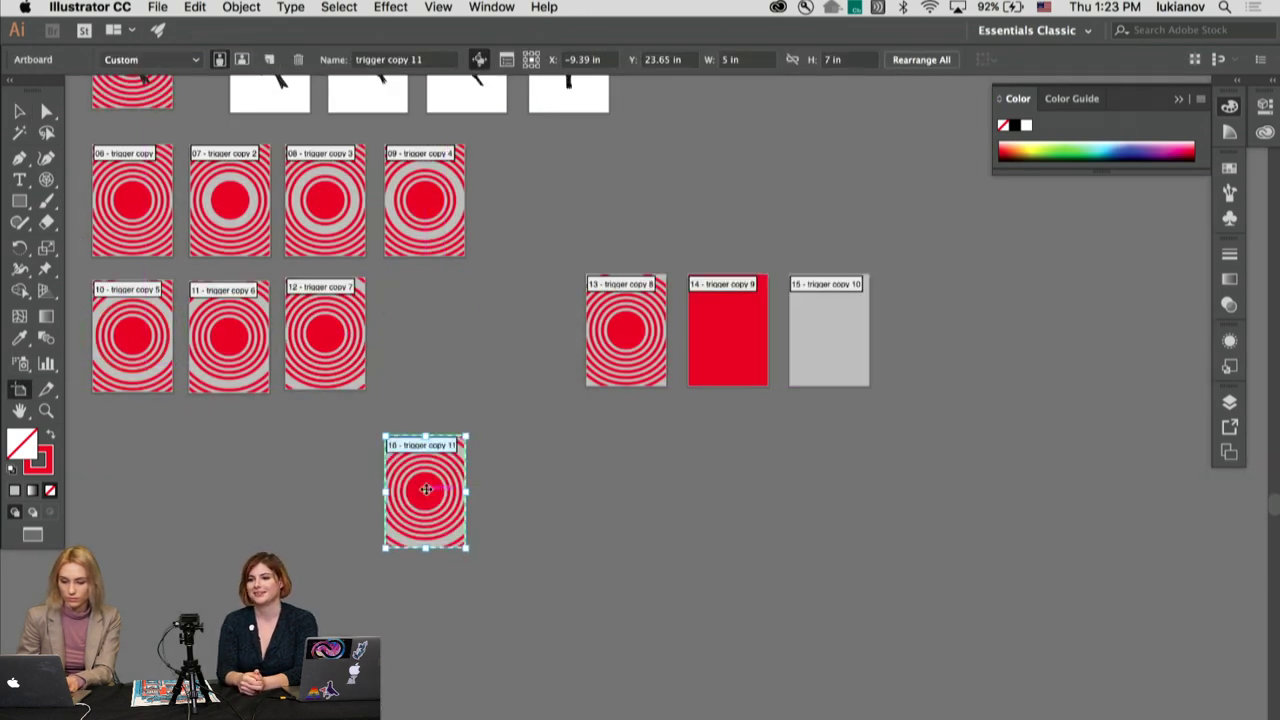
drag(322, 344, 423, 342)
drag(417, 520, 315, 360)
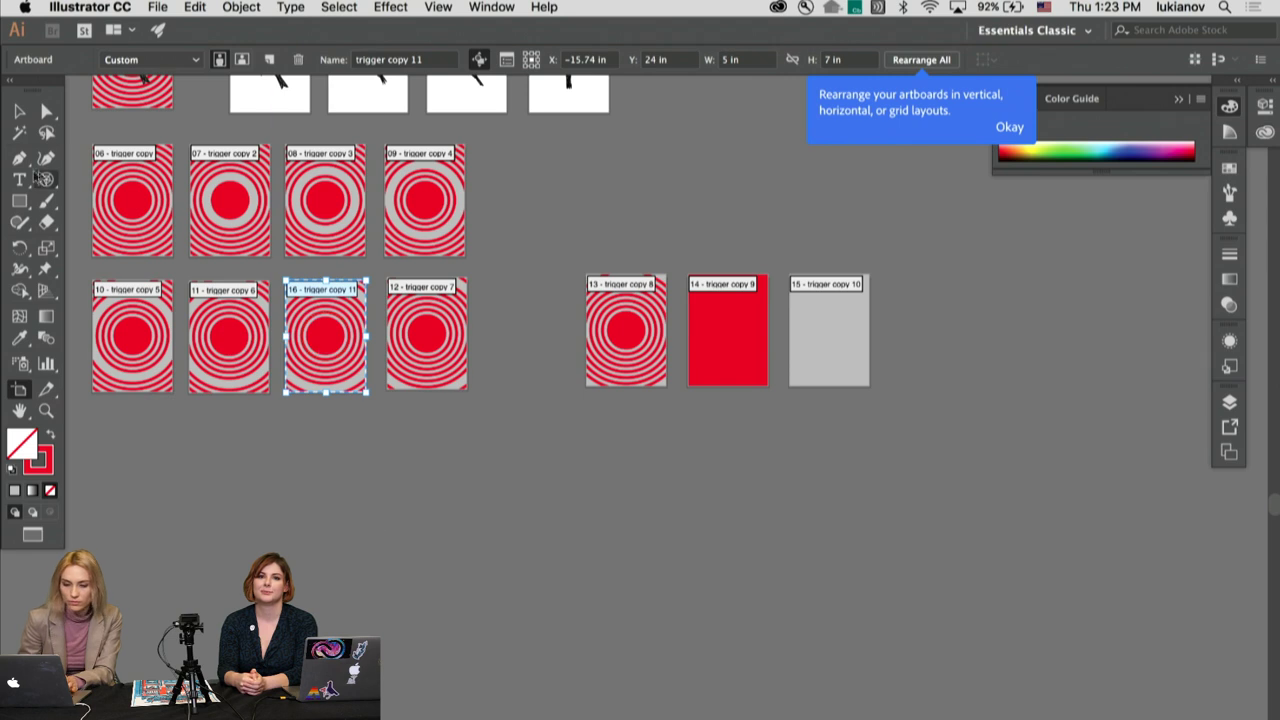
click(19, 110)
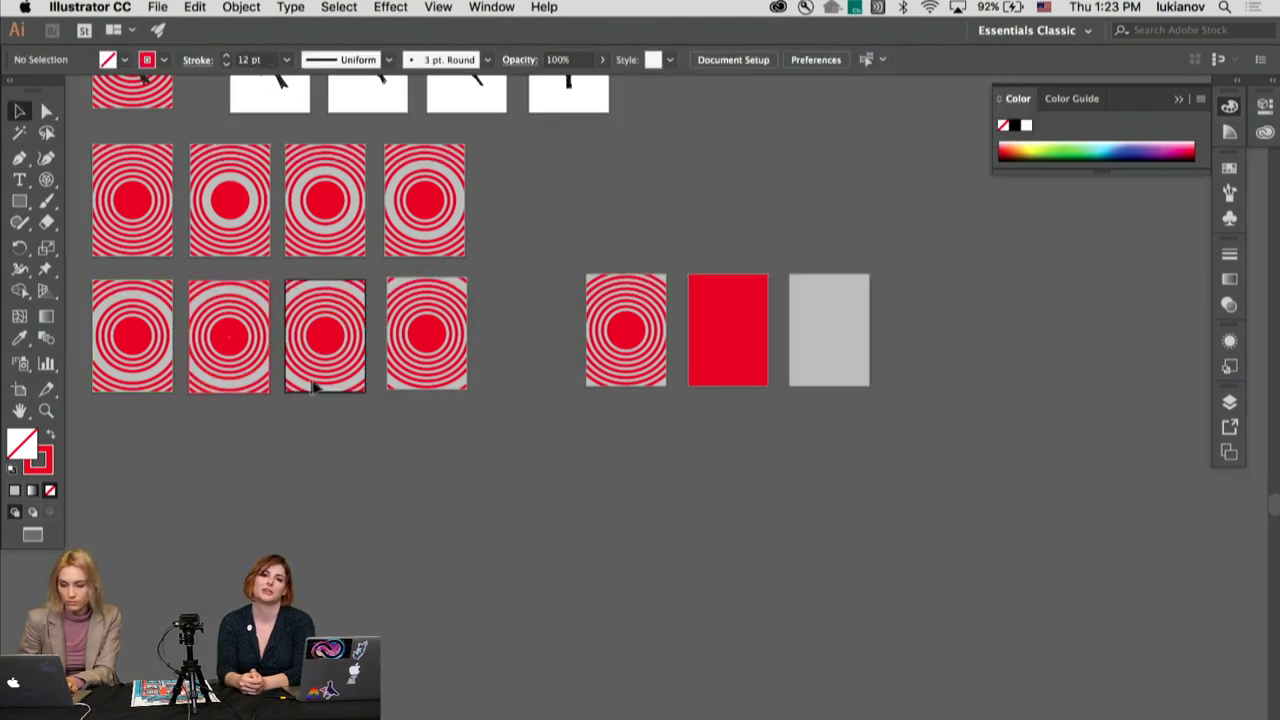
Step: Move the trigger copy 8 artboard beside trigger copy 7 and zoom out
click(20, 389)
click(618, 333)
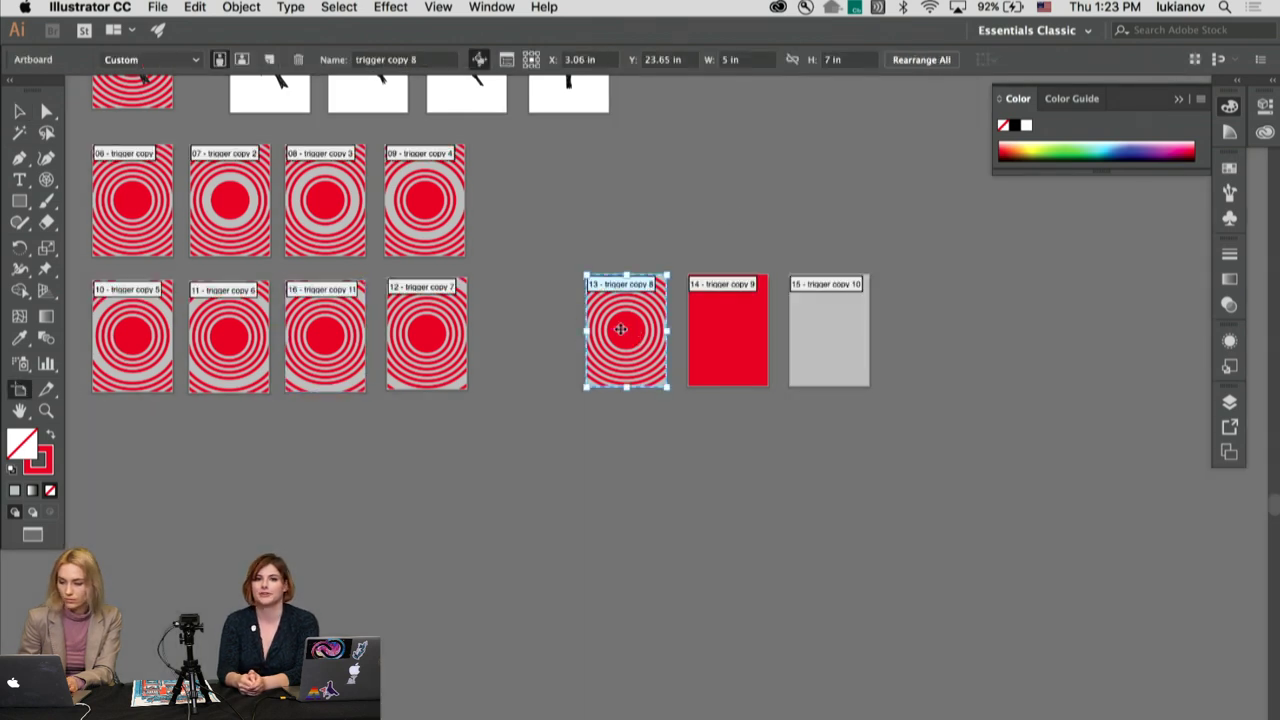
drag(618, 333, 530, 331)
key(v)
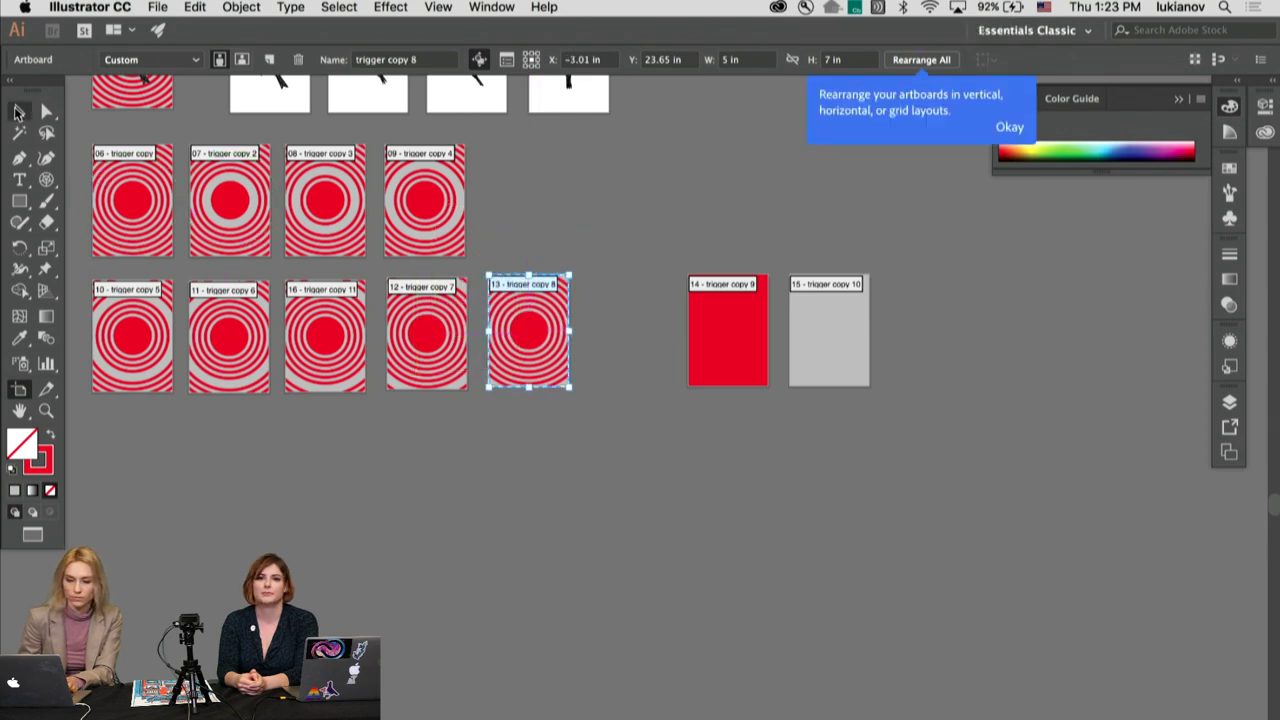
key(super+minus)
Step: Zoom in and pan to the bird and trigger artboards
scroll(674, 394, right, 5)
scroll(674, 394, up, 2)
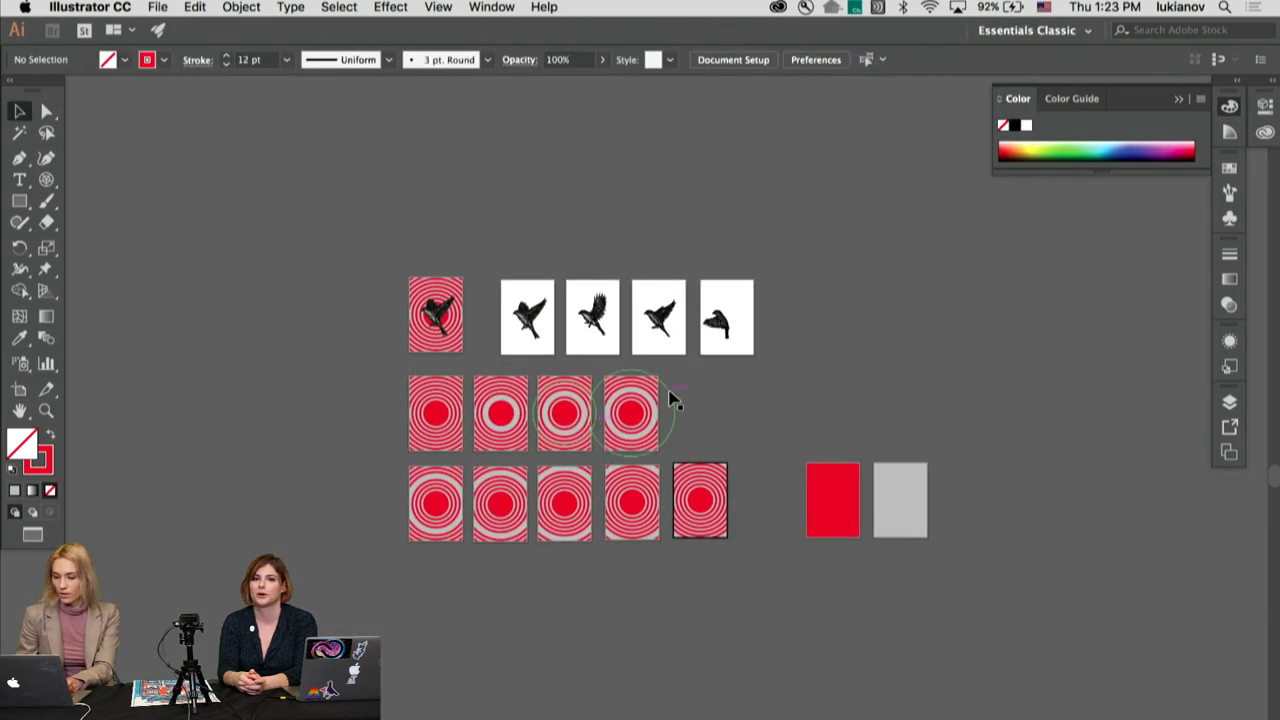
key(super+plus)
key(super+plus)
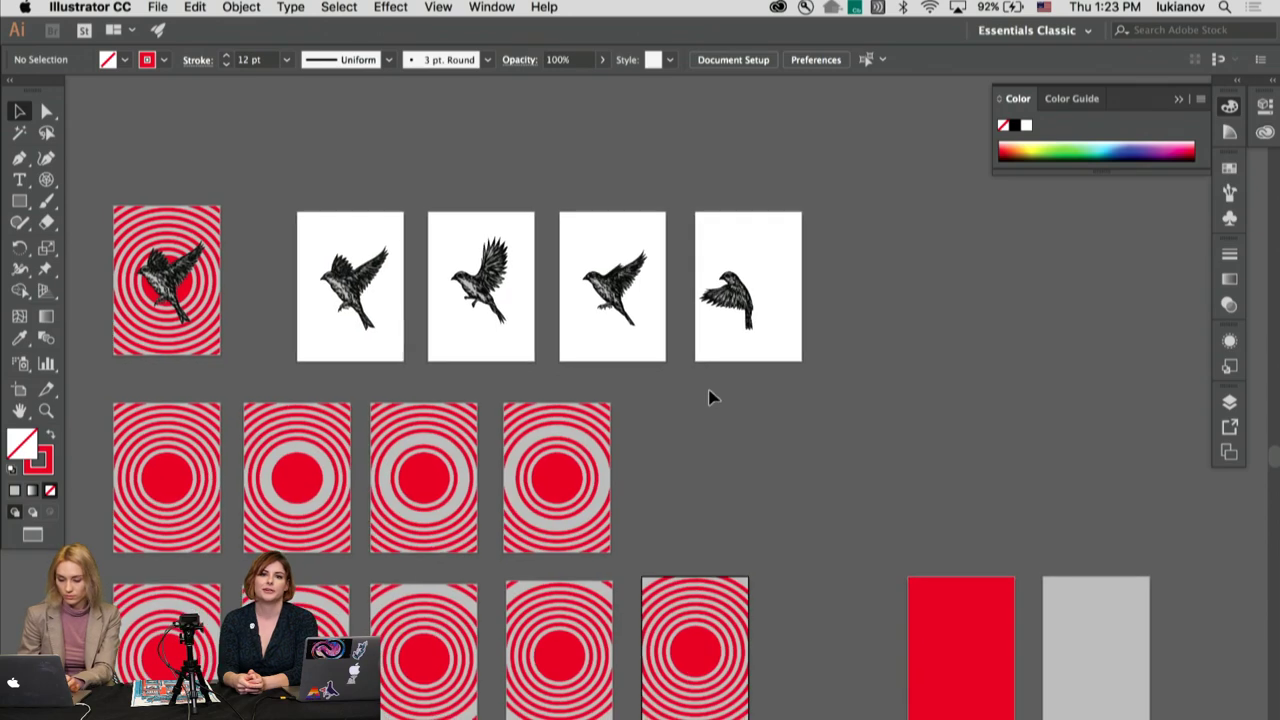
scroll(708, 394, down, 1)
scroll(708, 394, left, 1)
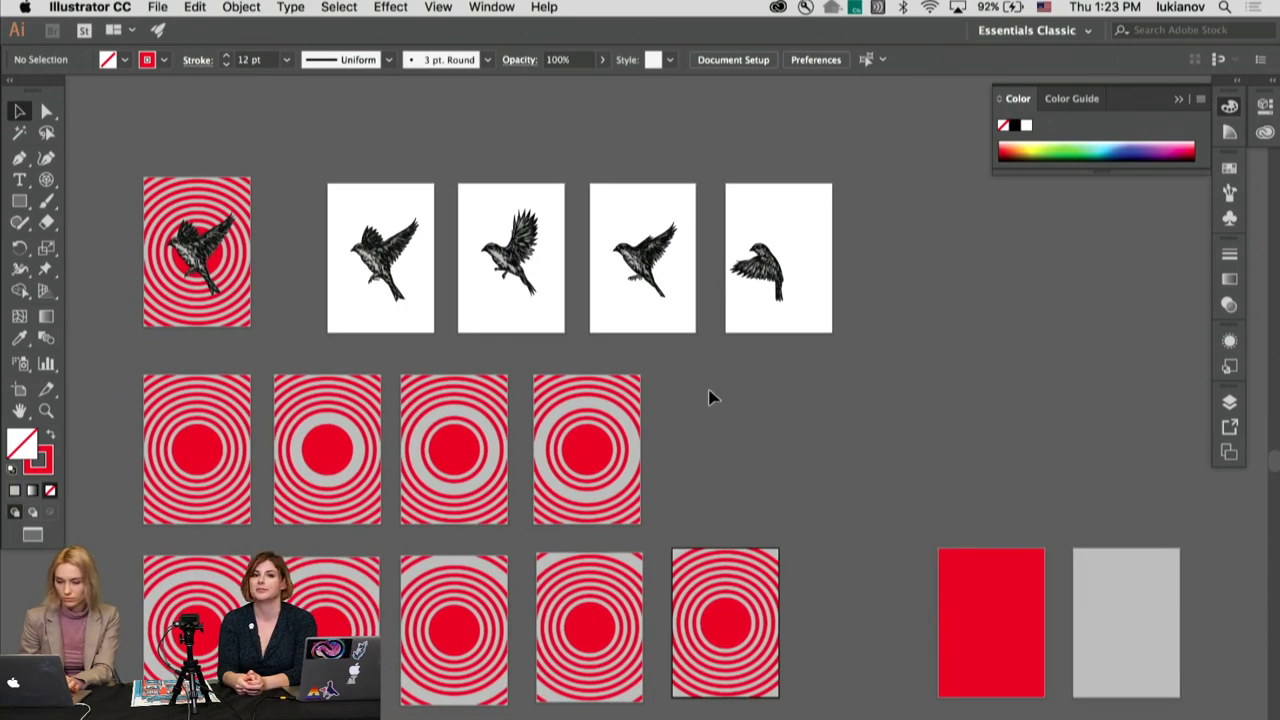
scroll(708, 397, down, 1)
scroll(708, 397, left, 1)
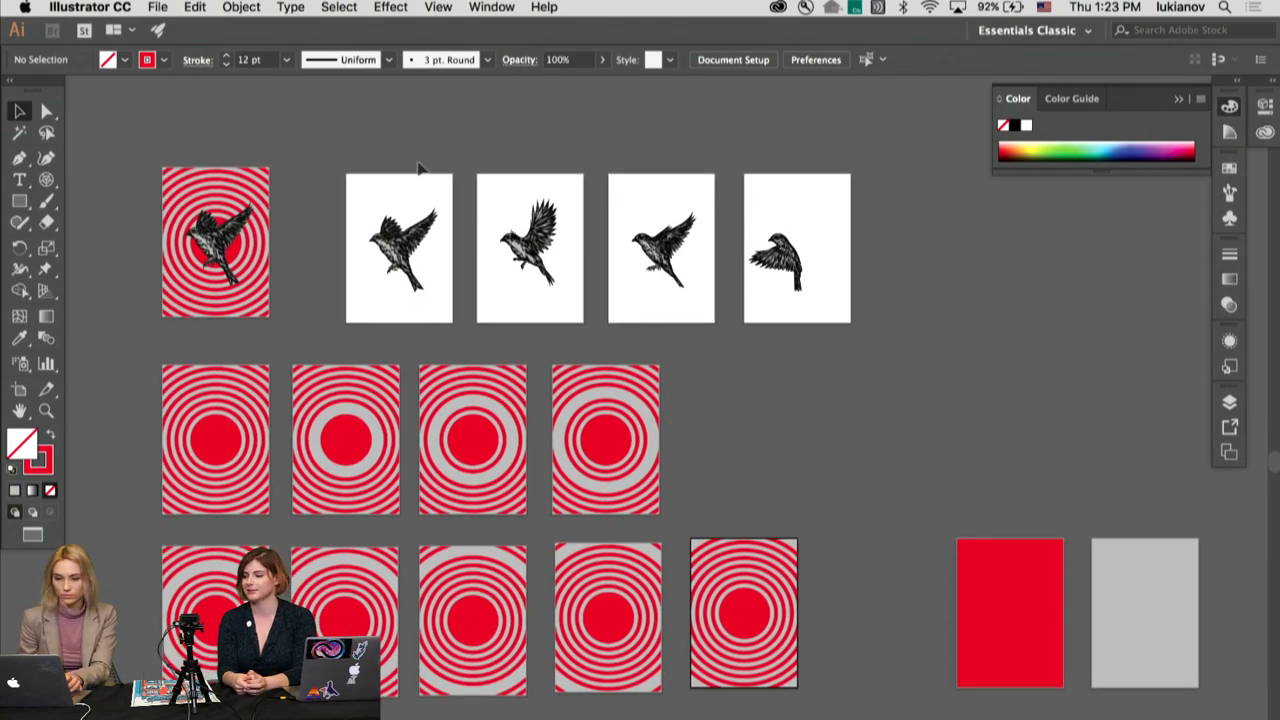
Step: Save as bird-animations.ai in a new wip folder inside bird postcard, accepting default Illustrator options
click(158, 7)
click(600, 160)
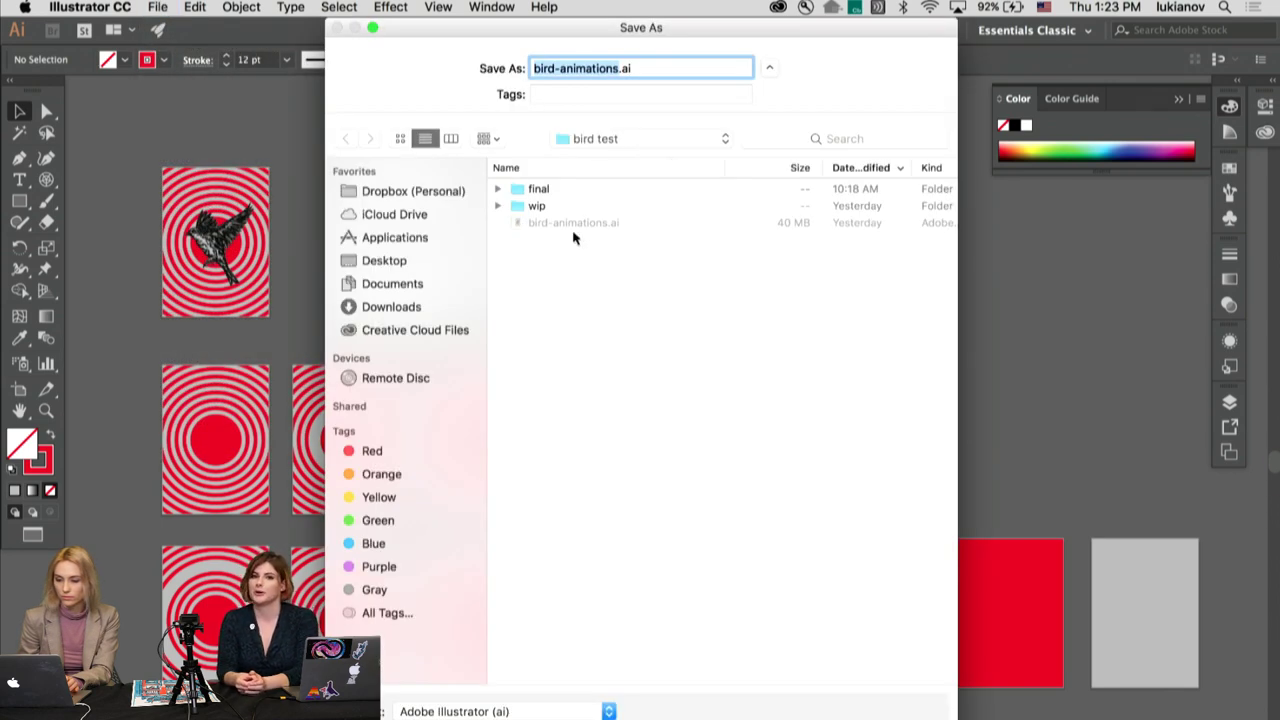
click(660, 138)
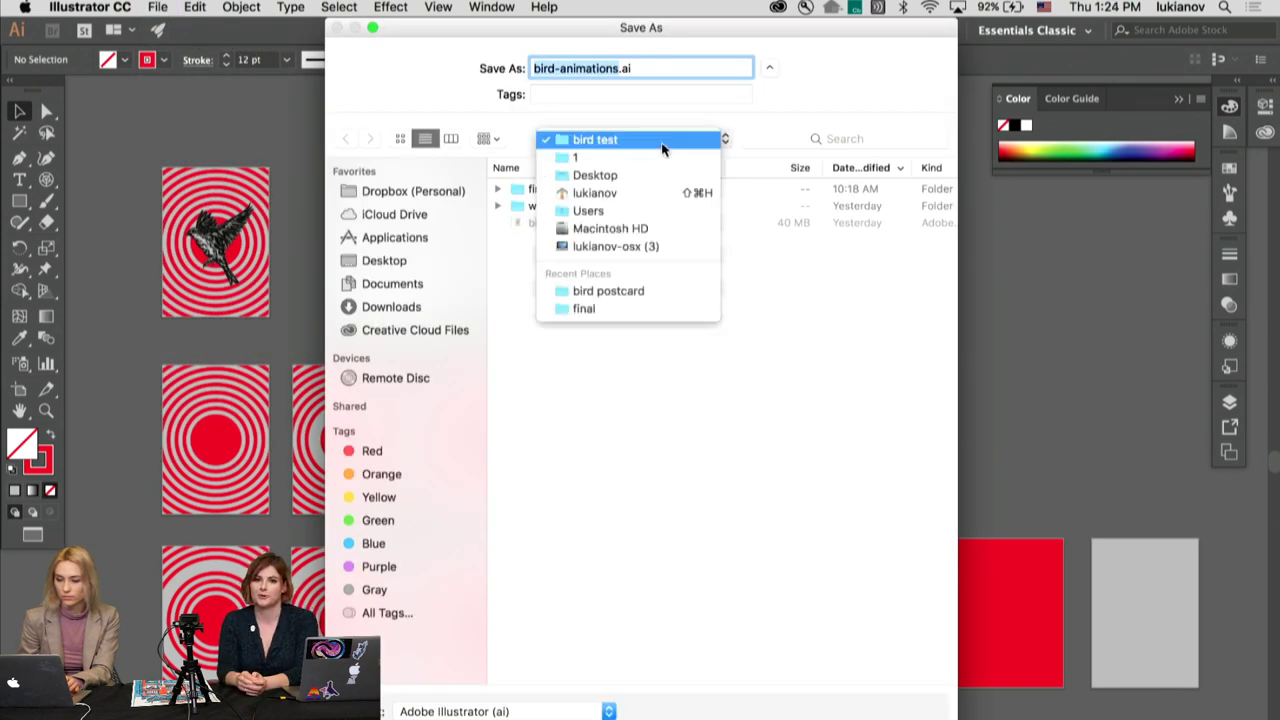
click(611, 290)
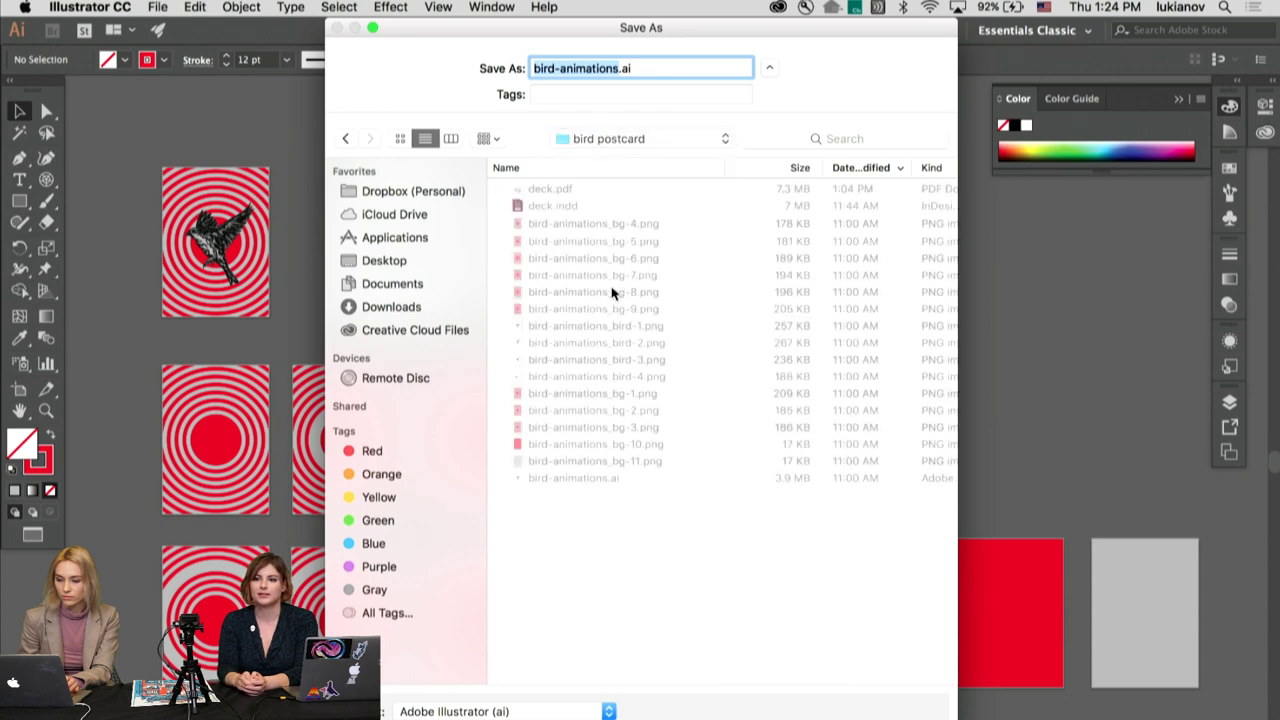
key(shift+super+n)
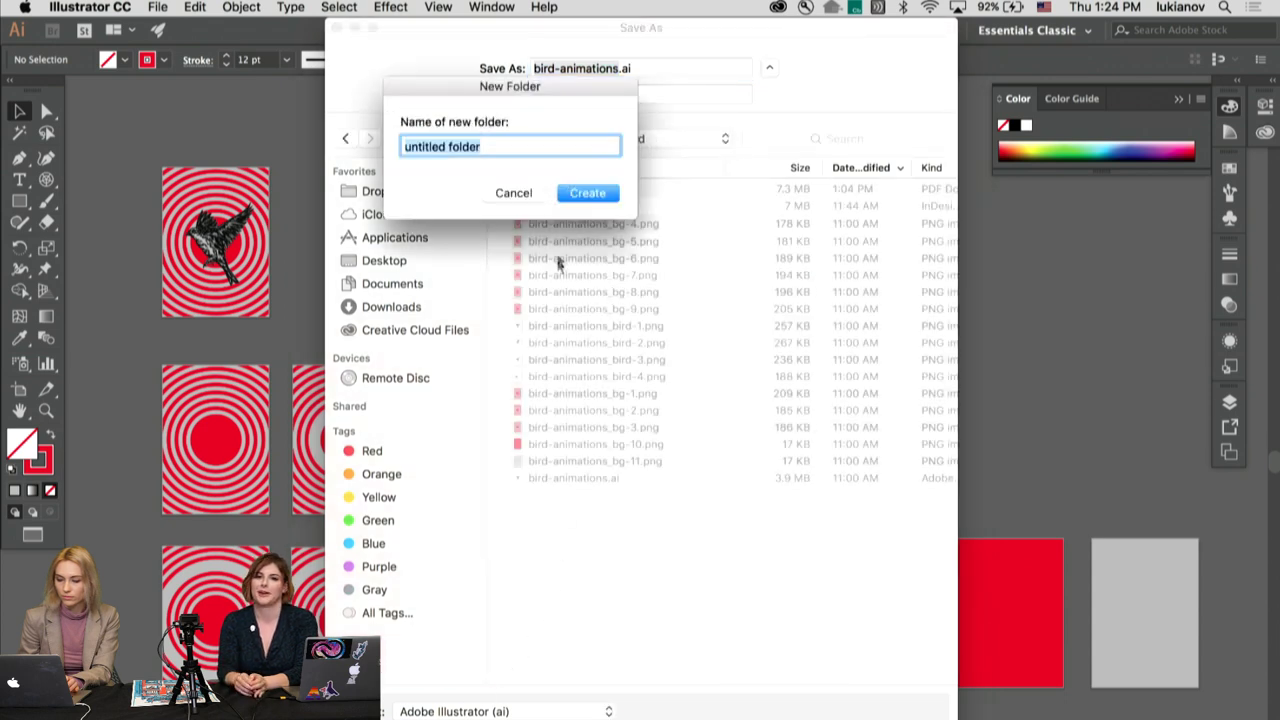
text(wip)
key(Return)
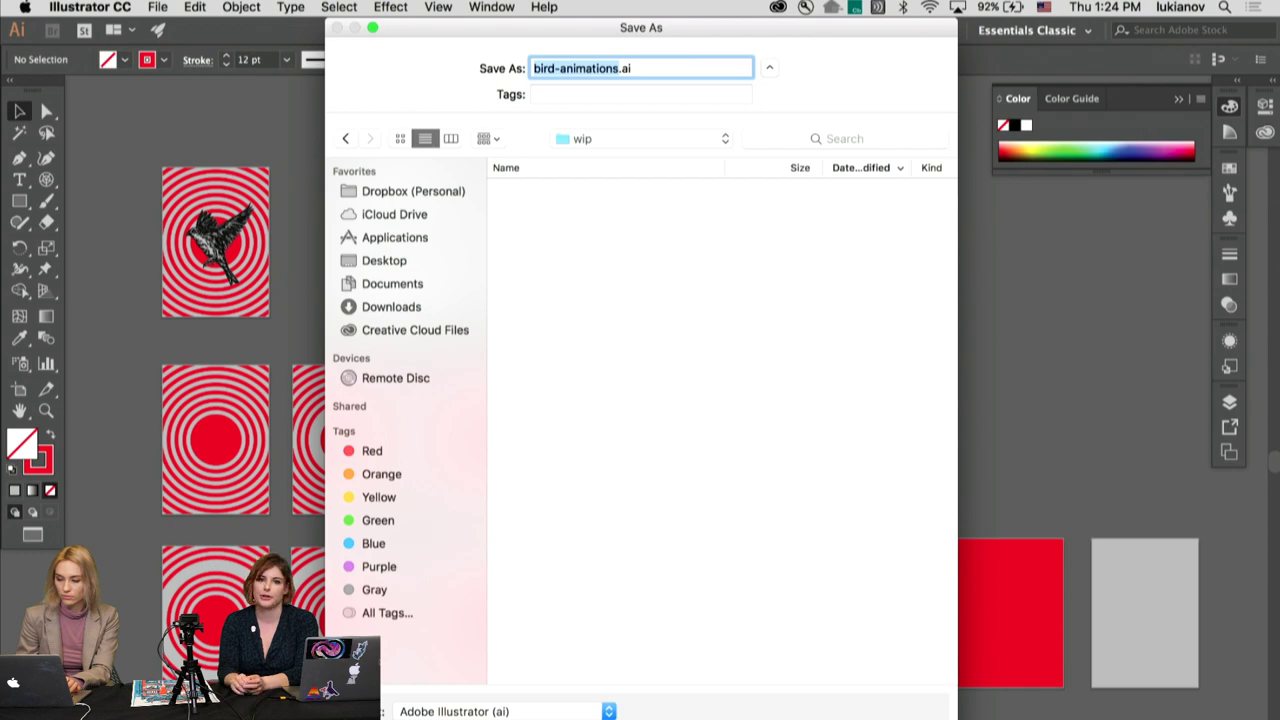
key(Return)
click(432, 646)
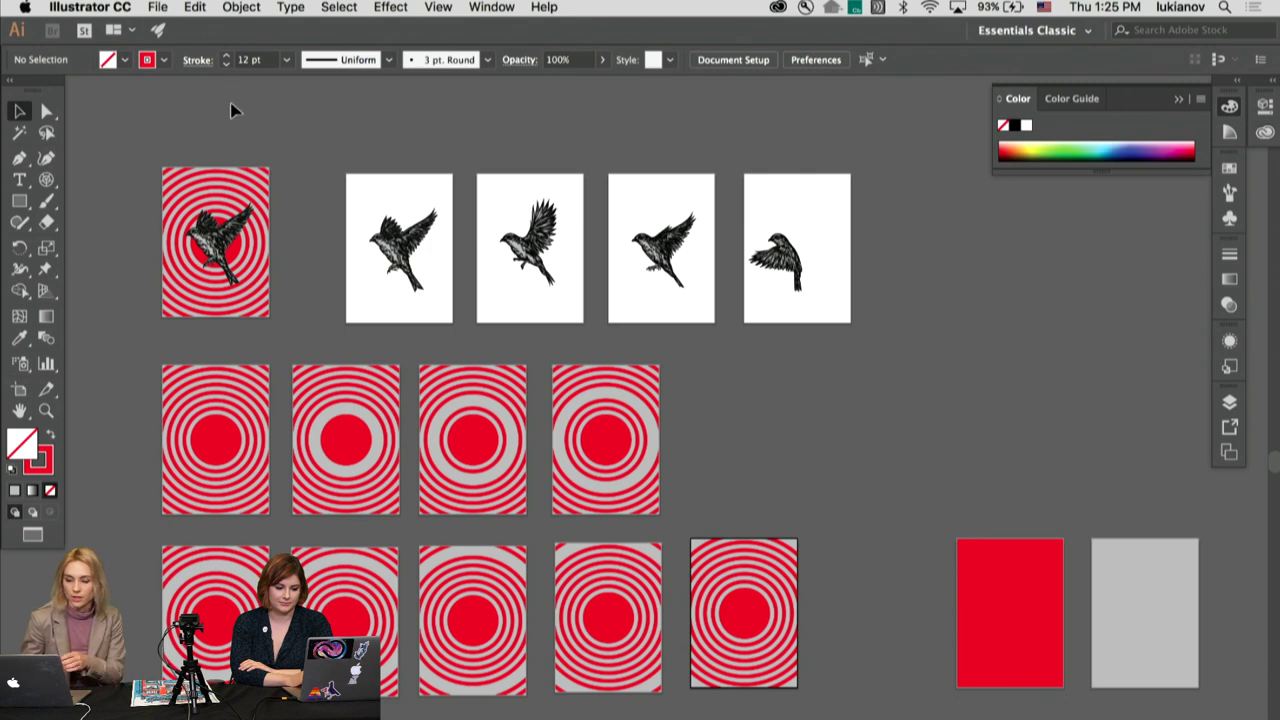
Step: Export the artboards as bird-animations PNGs at 300 ppi with a transparent background into wip
click(158, 7)
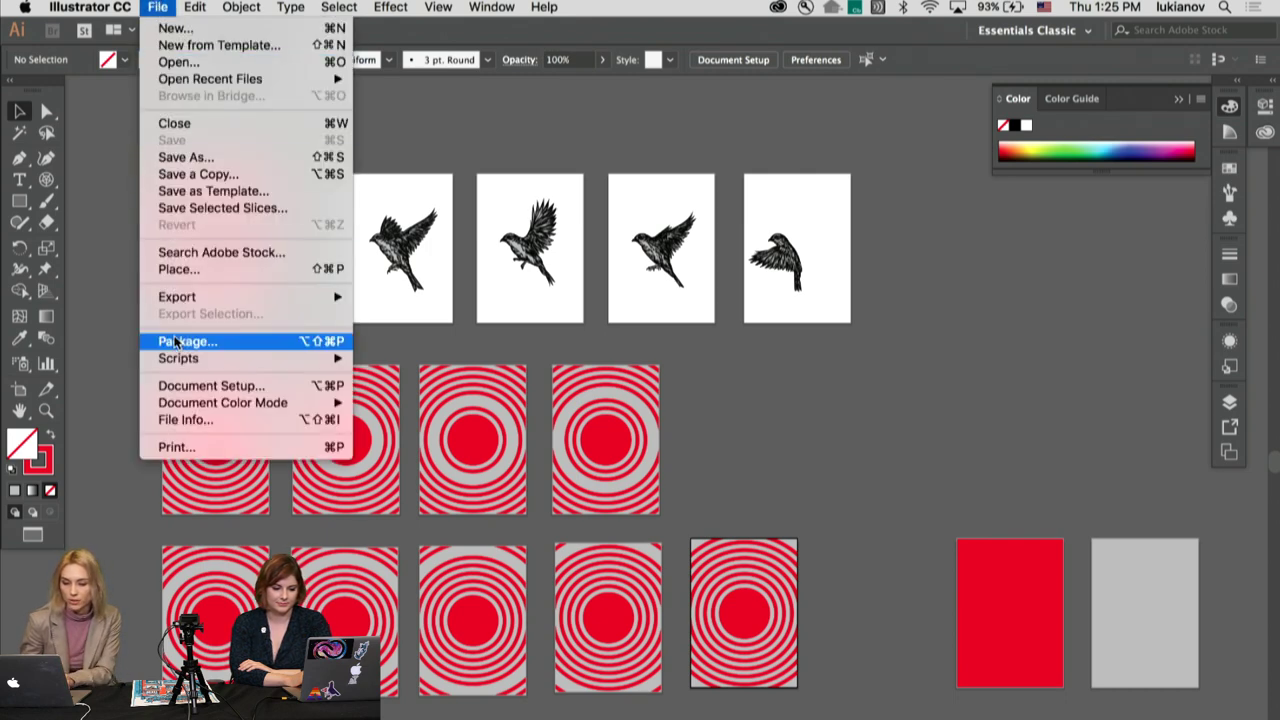
mouse_move(206, 297)
click(380, 316)
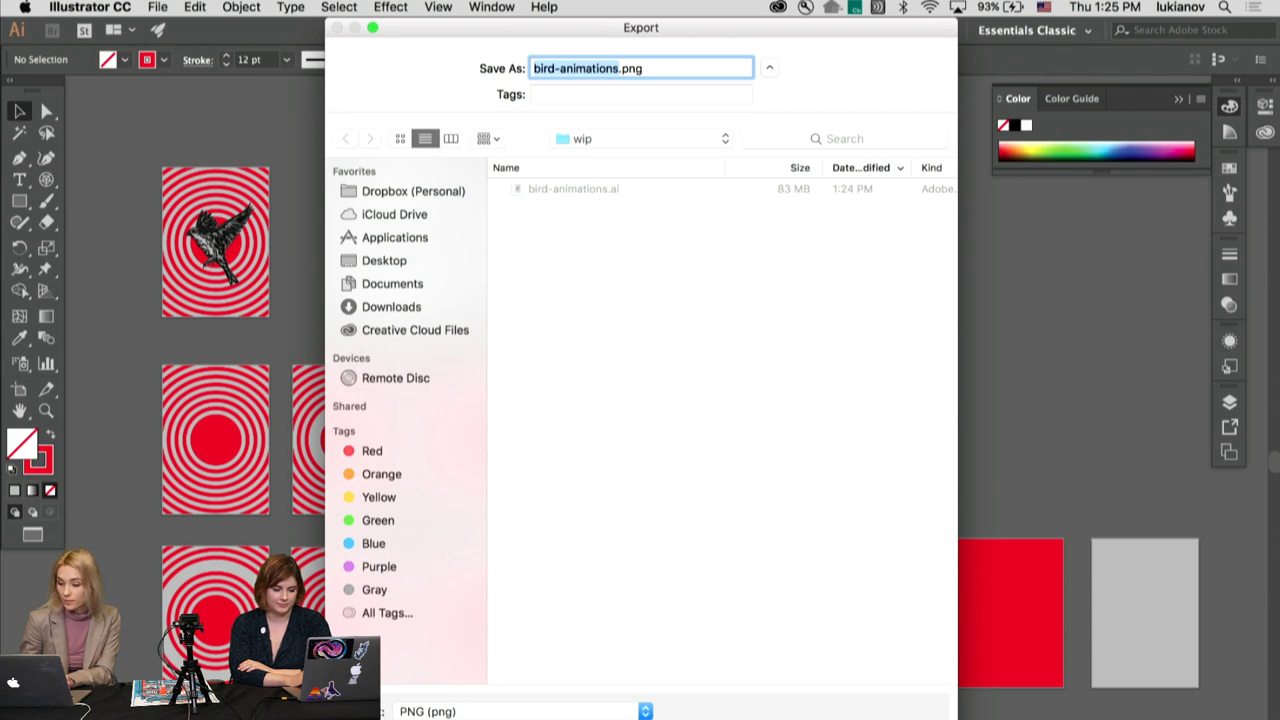
key(Return)
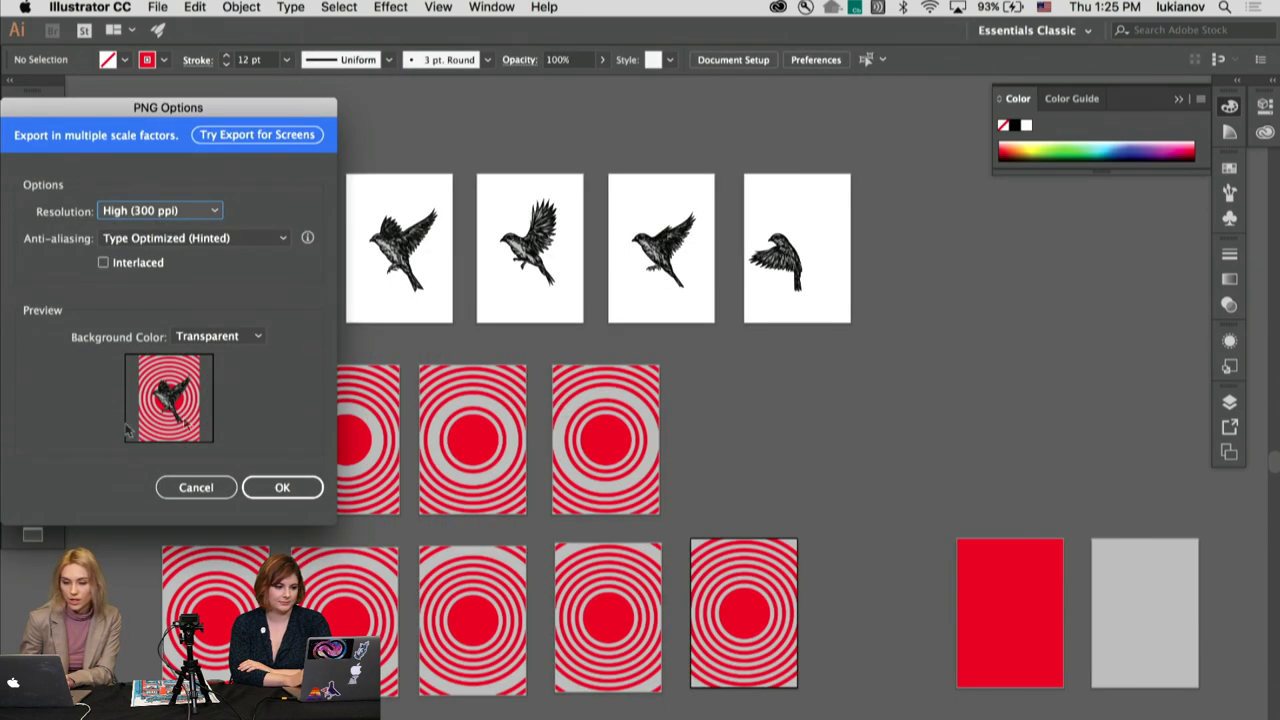
click(256, 337)
click(289, 372)
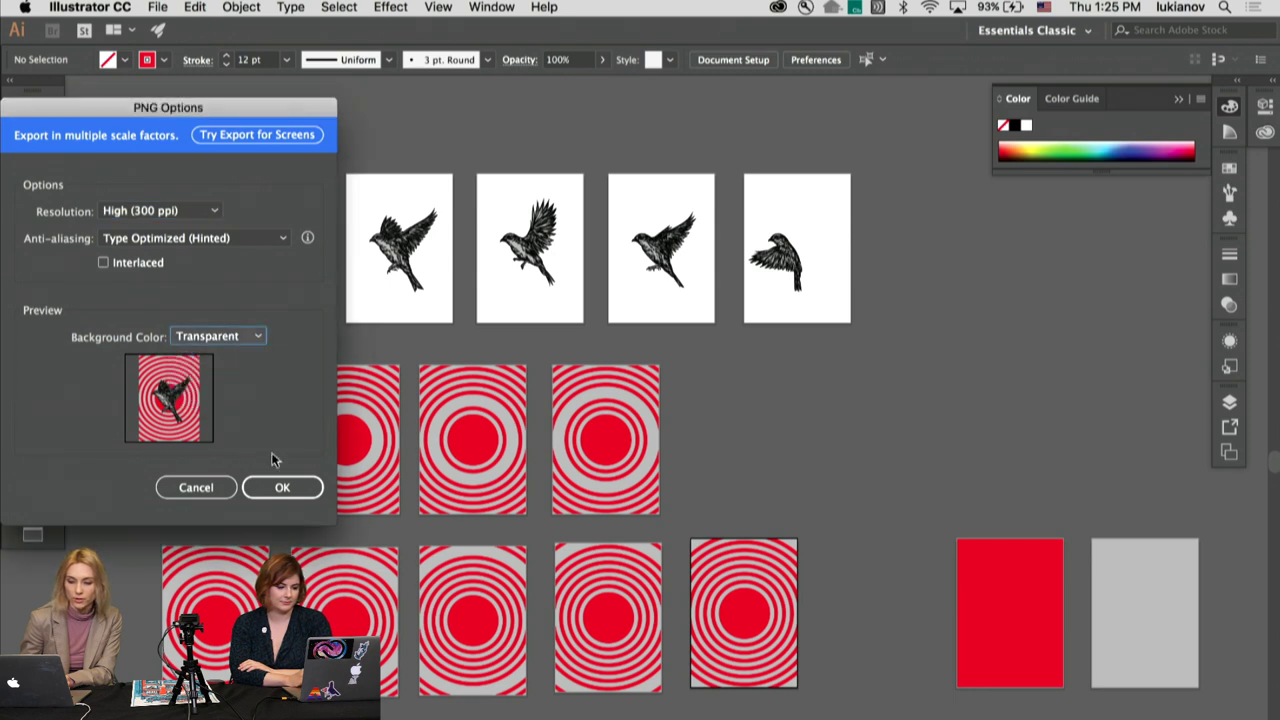
click(281, 488)
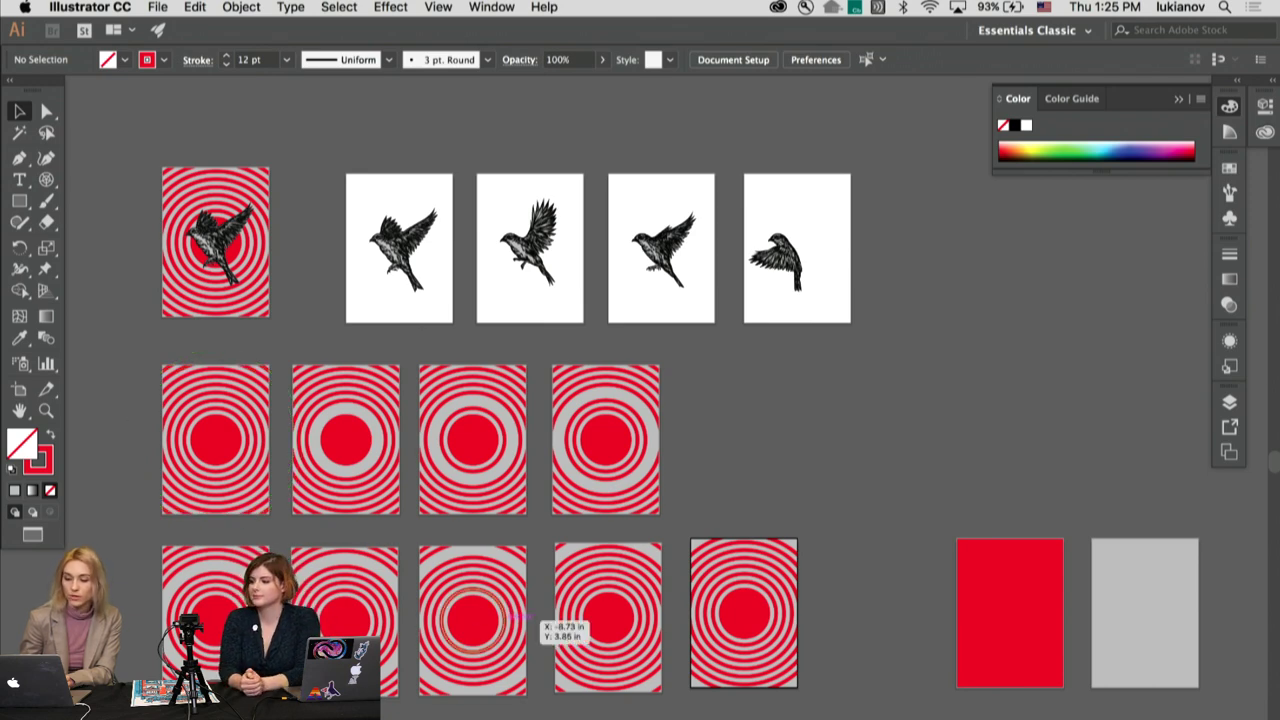
key(super+Tab)
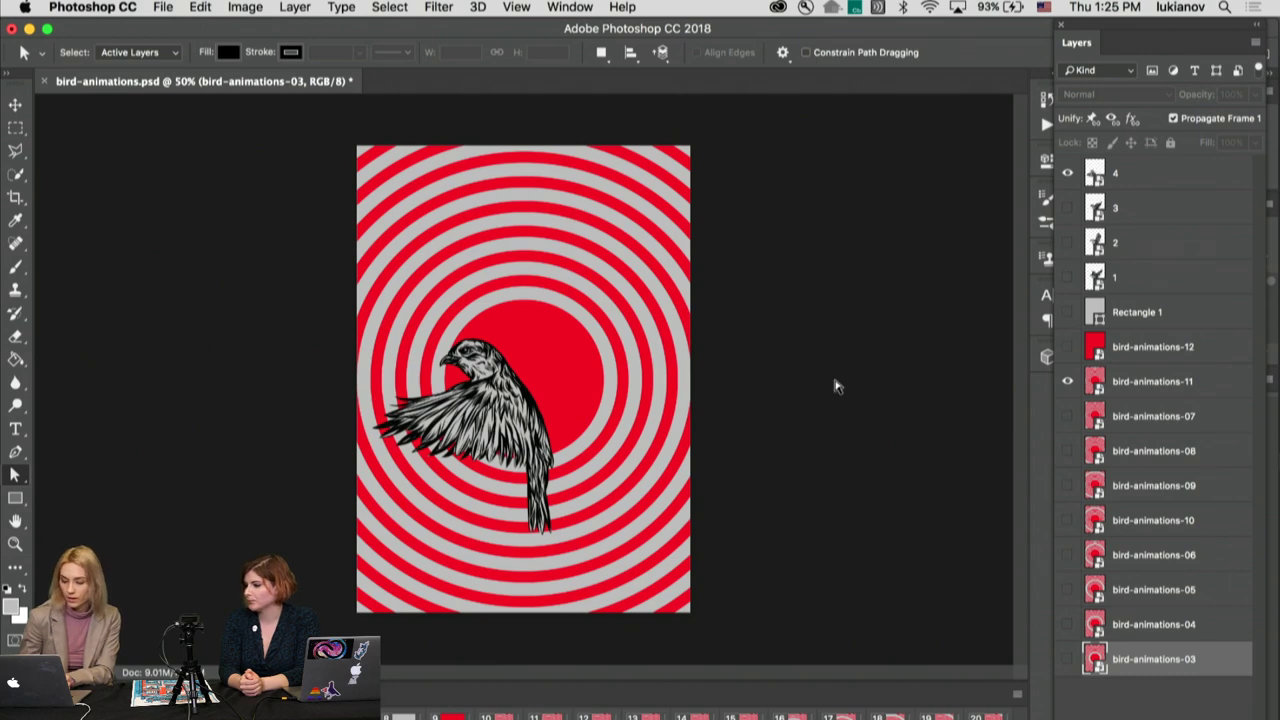
Step: Create a new 5 × 7 in, 300 ppi RGB Photoshop document with a white background
key(super+n)
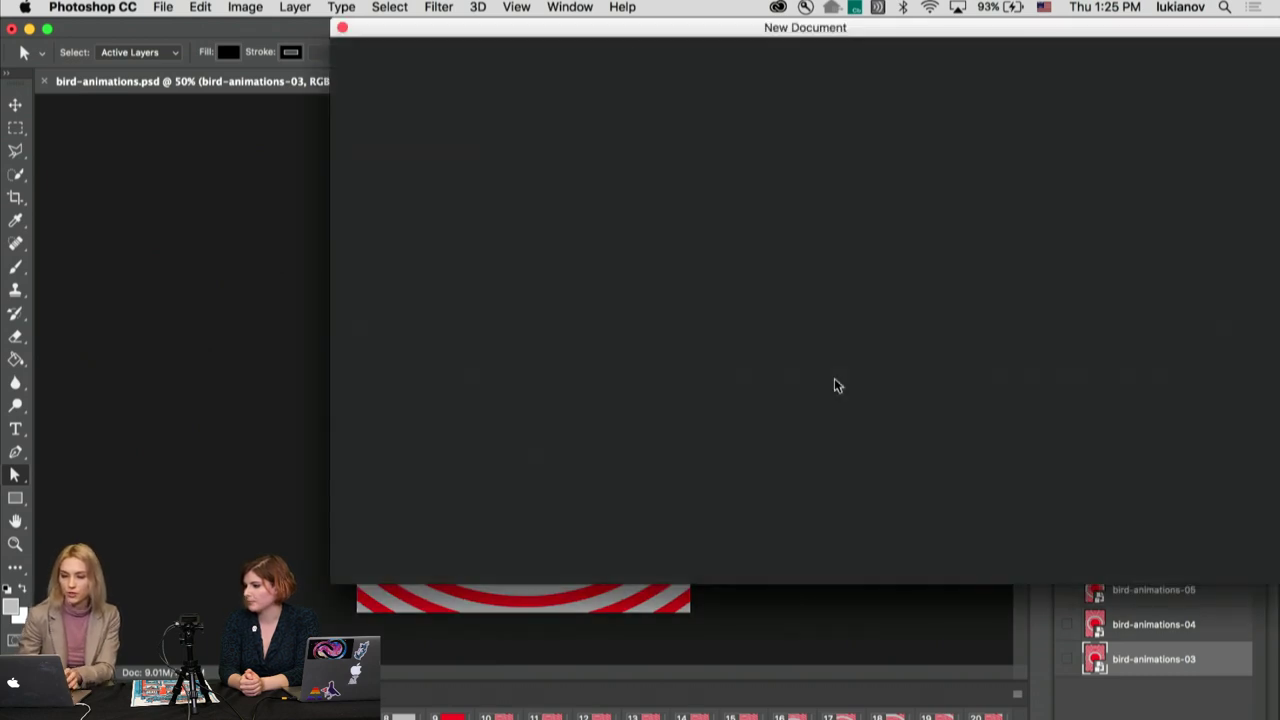
drag(990, 40, 756, 84)
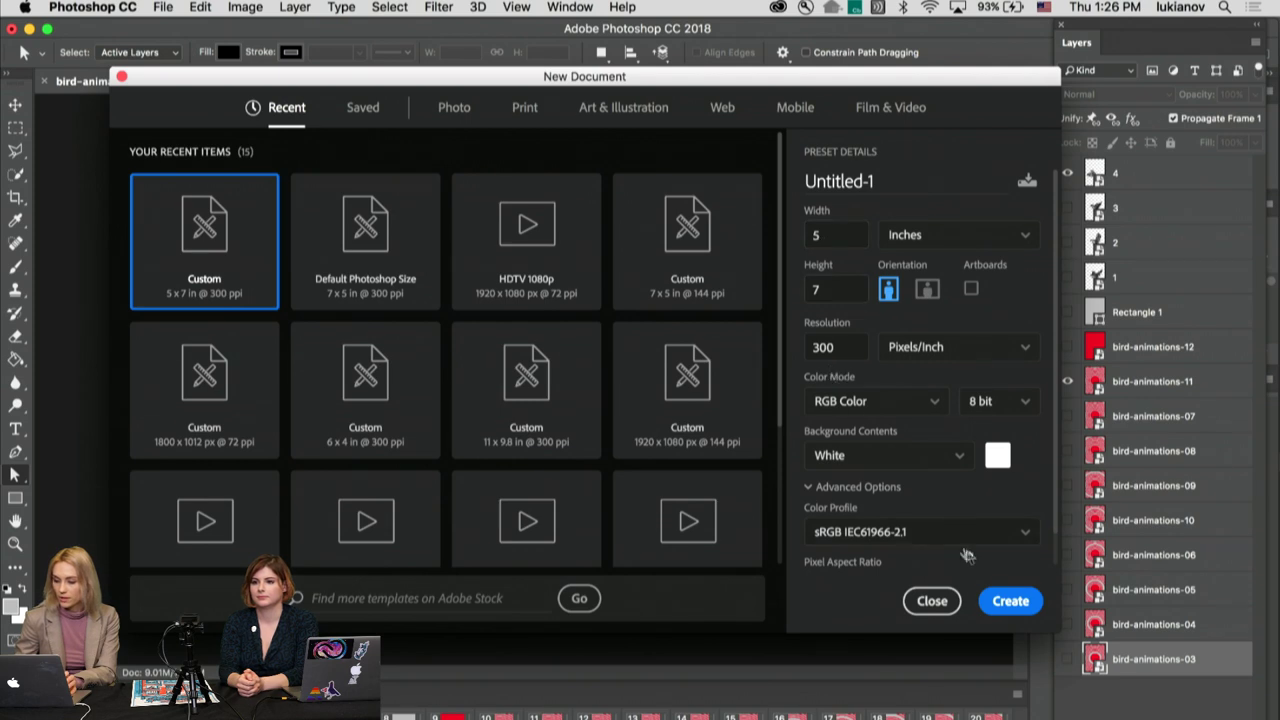
click(1010, 601)
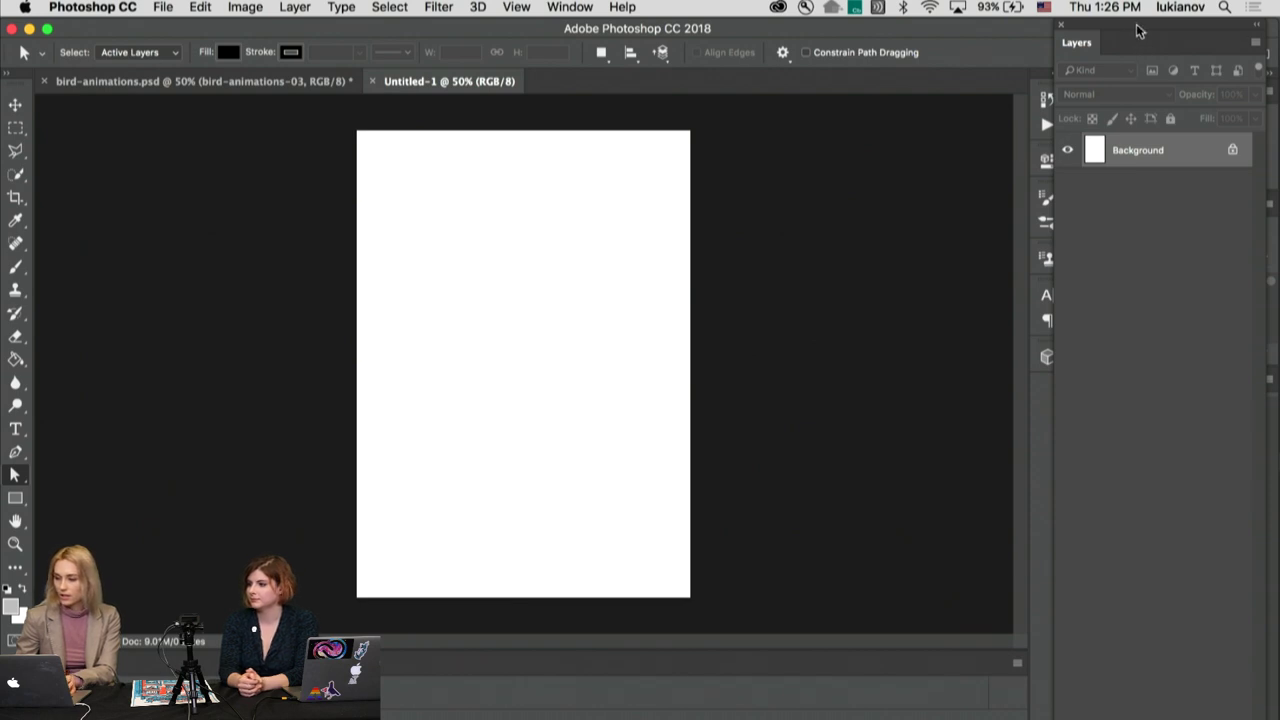
Step: Dock the Layers panel and navigate Finder to the bird postcard folder on the Desktop
drag(1136, 31, 1236, 122)
key(super+Tab)
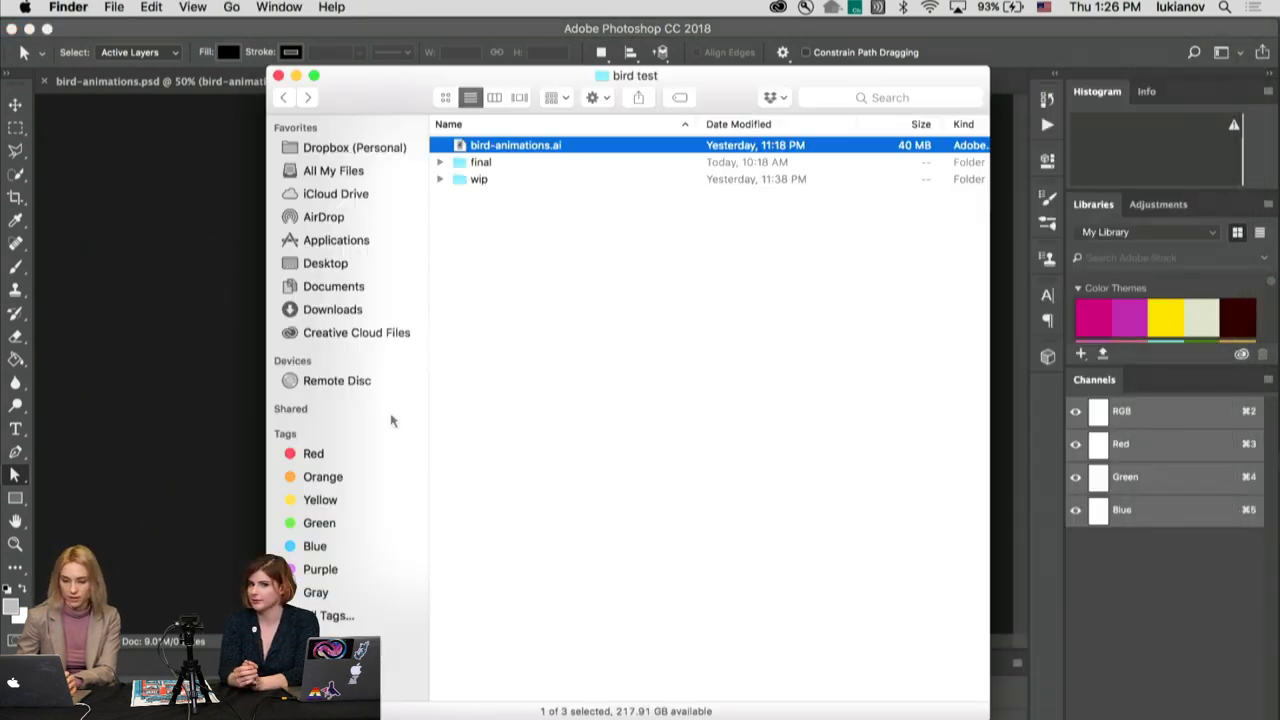
double_click(480, 180)
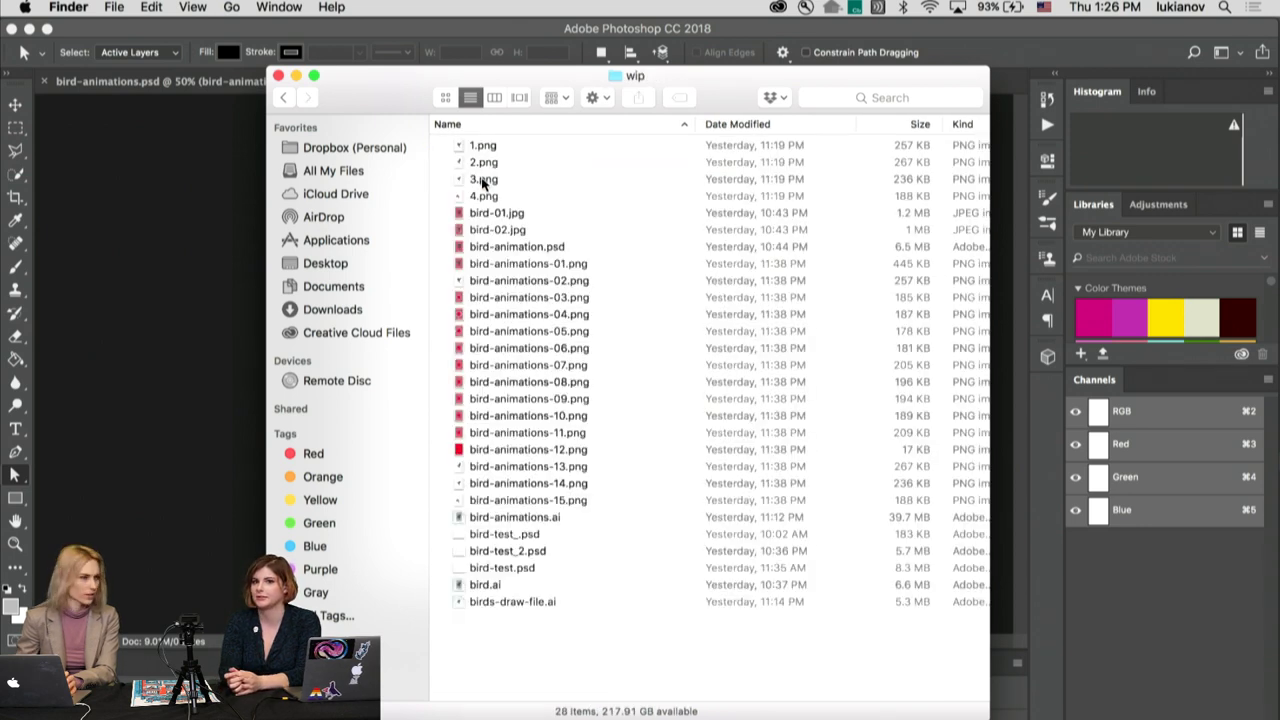
click(283, 97)
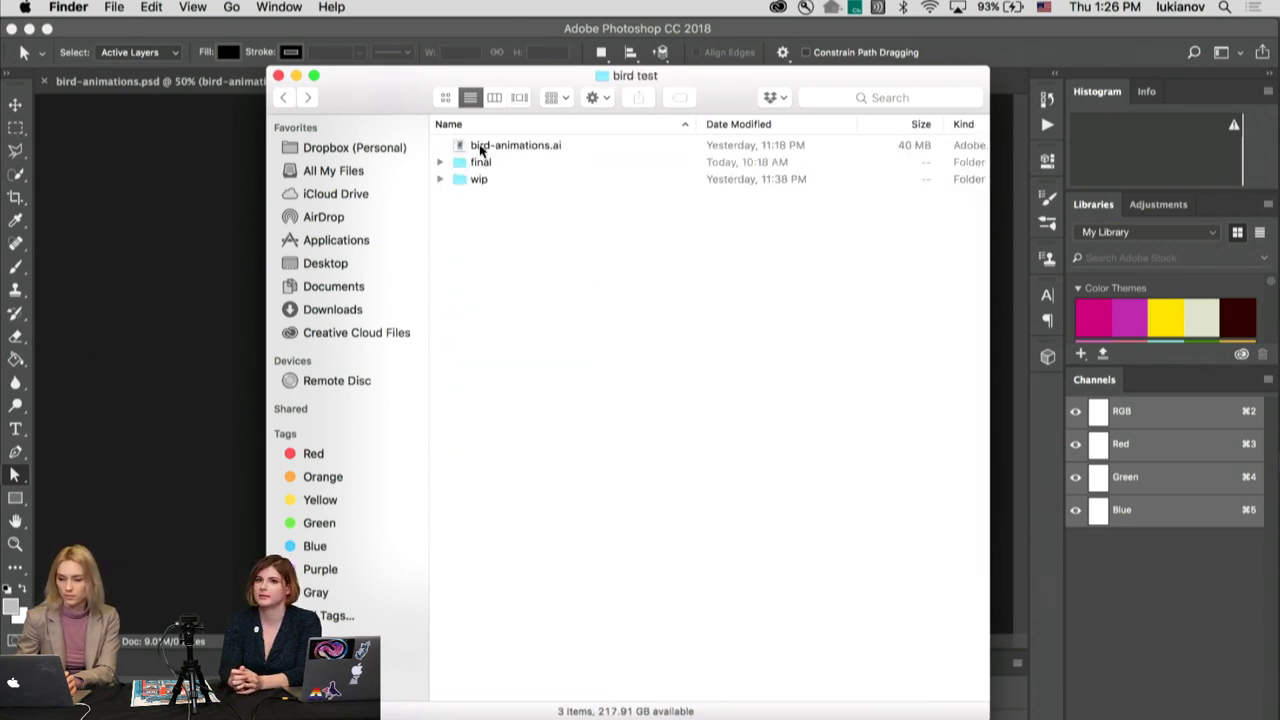
click(283, 92)
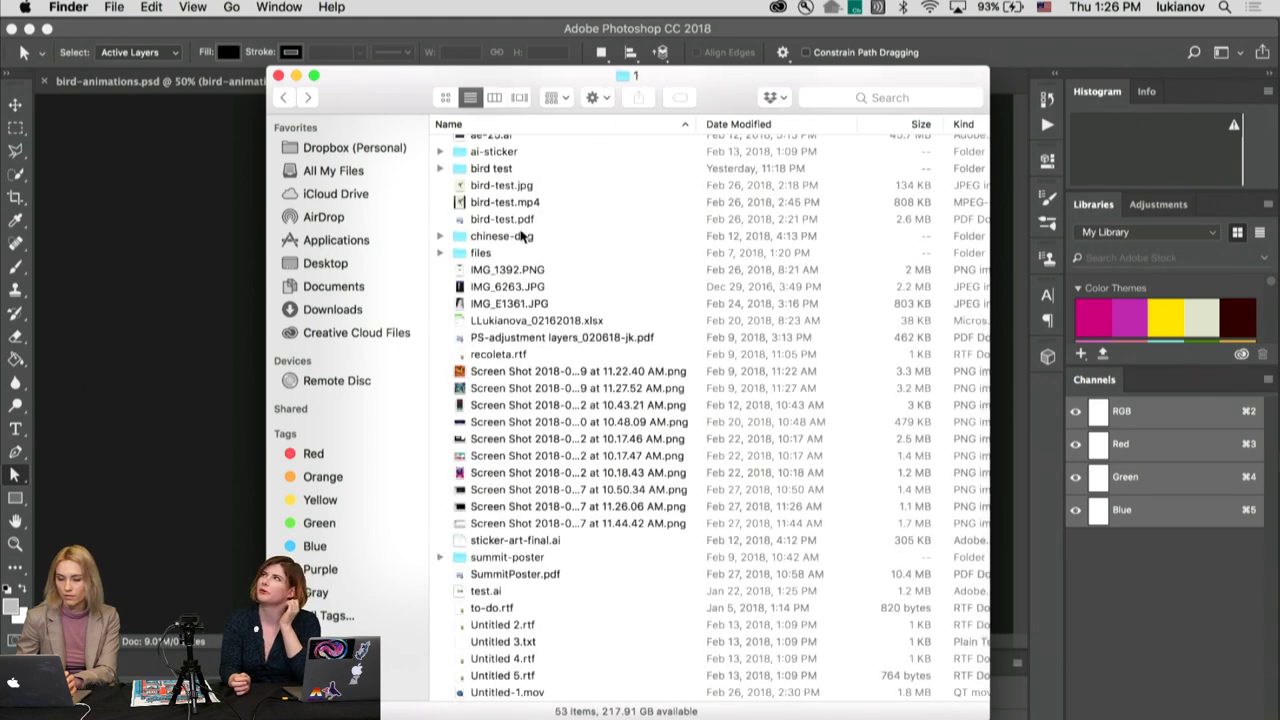
scroll(500, 260, up, 10)
click(330, 263)
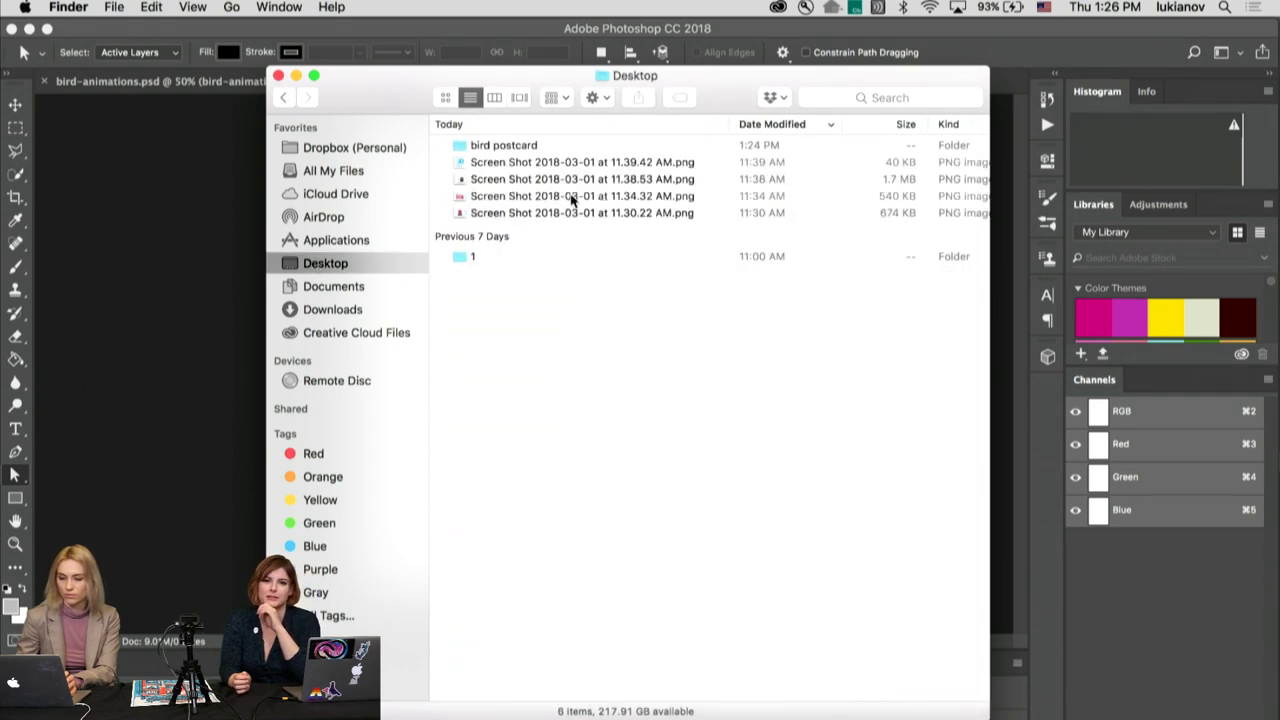
double_click(523, 153)
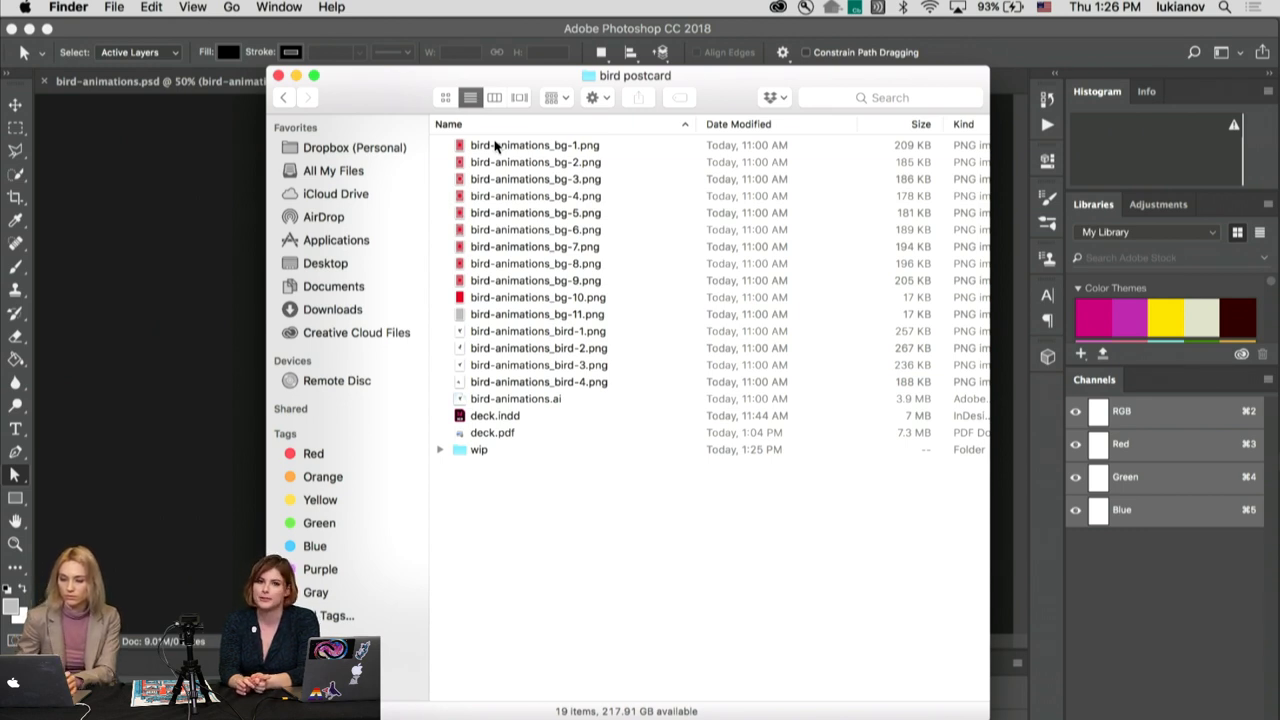
Step: Select bird-animations_bg-1.png through bird-animations_bird-4.png and move the Finder window over Photoshop
click(494, 146)
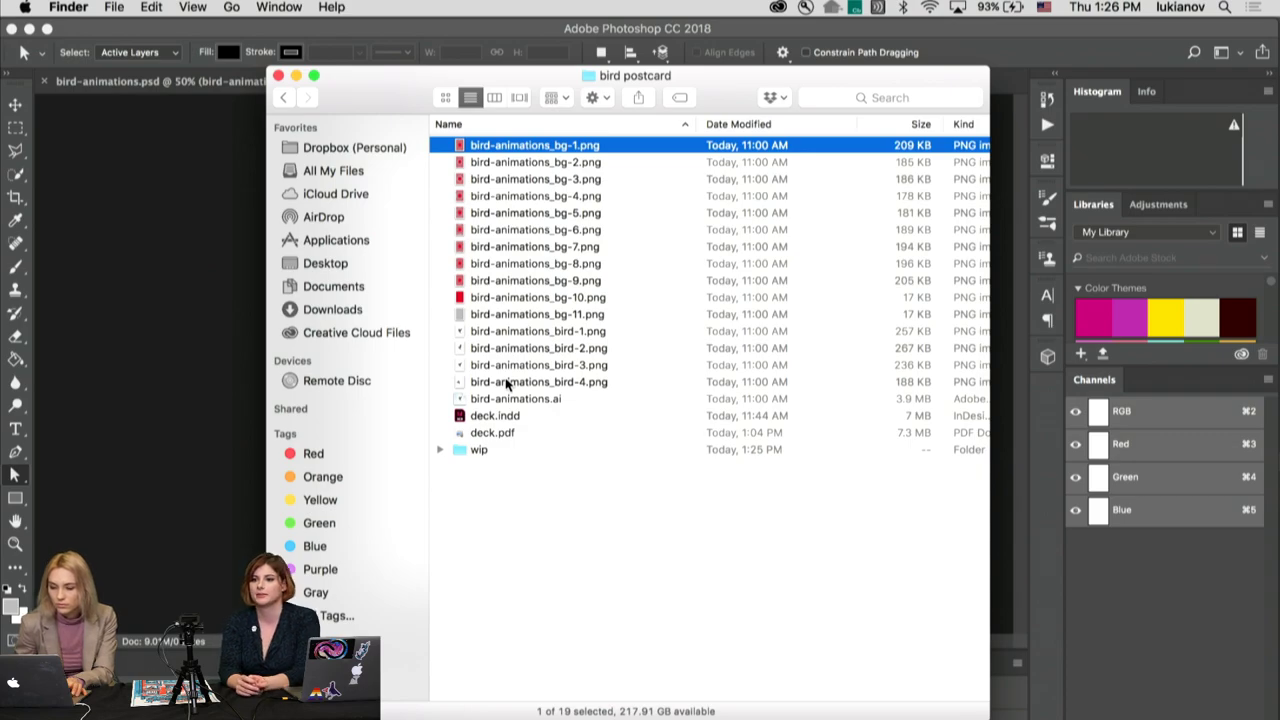
shift+click(507, 383)
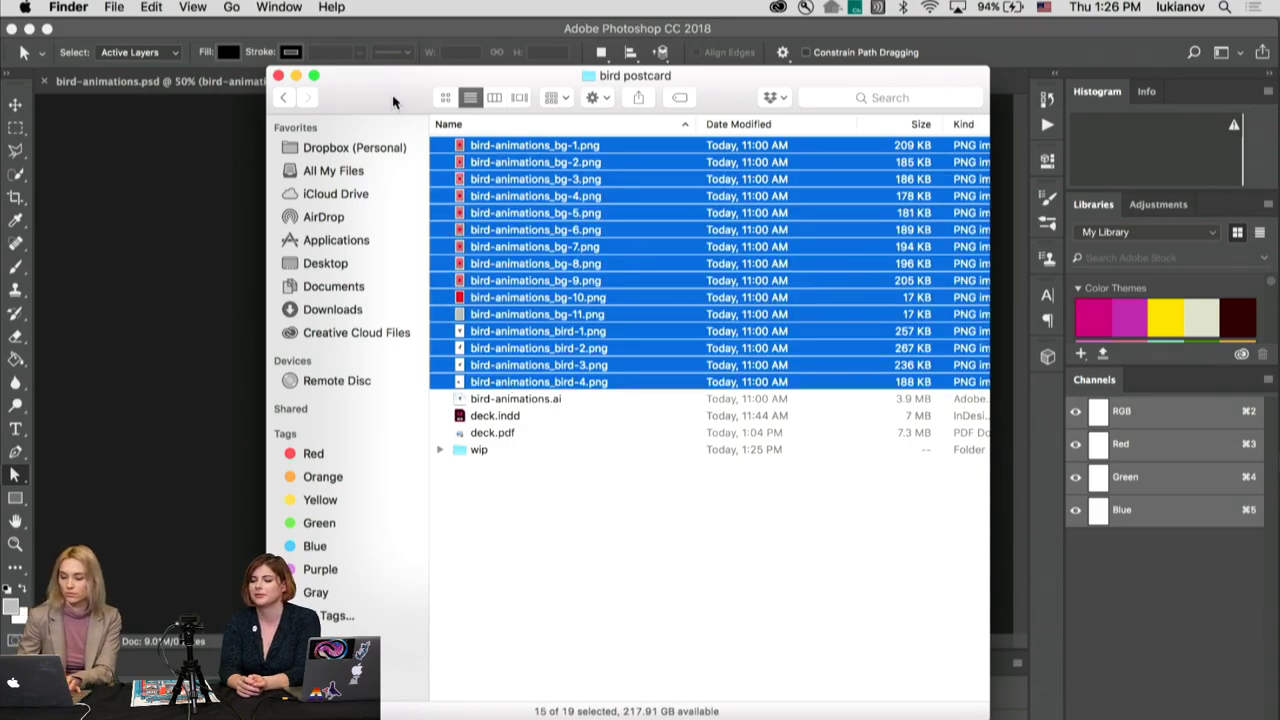
drag(393, 101, 672, 71)
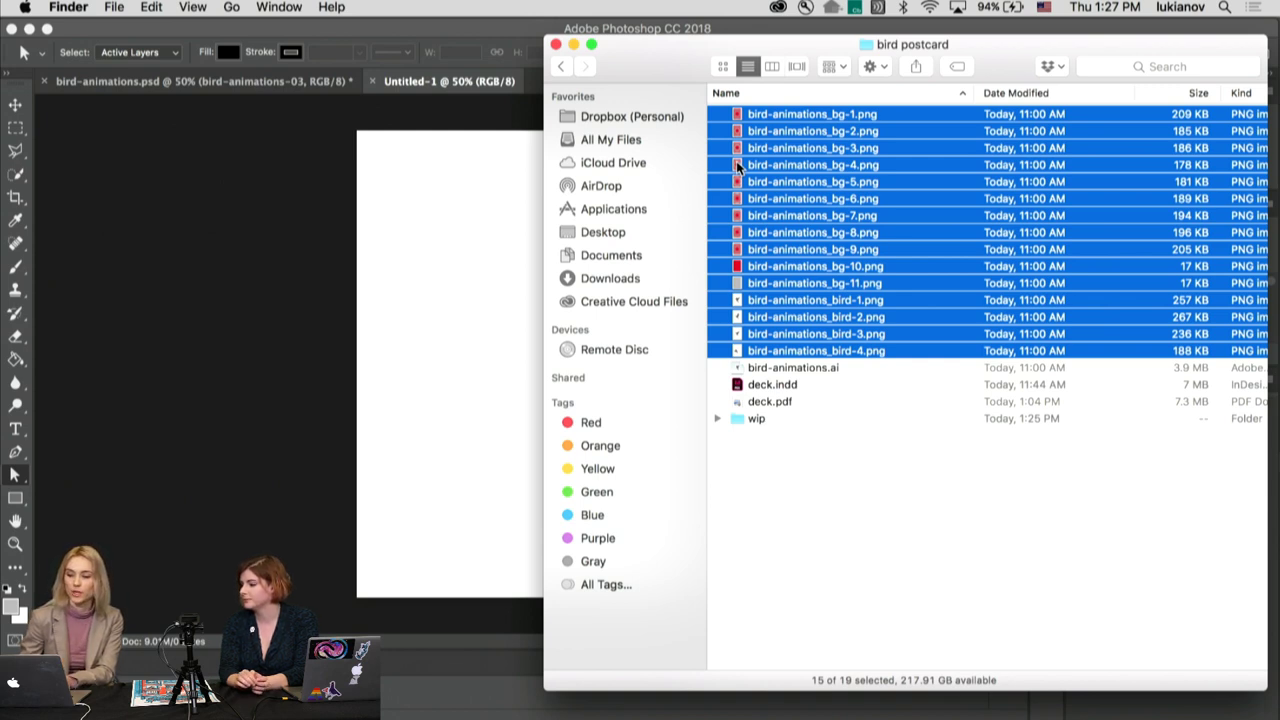
Step: Place all fifteen PNGs as layers in Untitled-1, committing each, then hide bg-1 through bg-10
drag(736, 161, 418, 265)
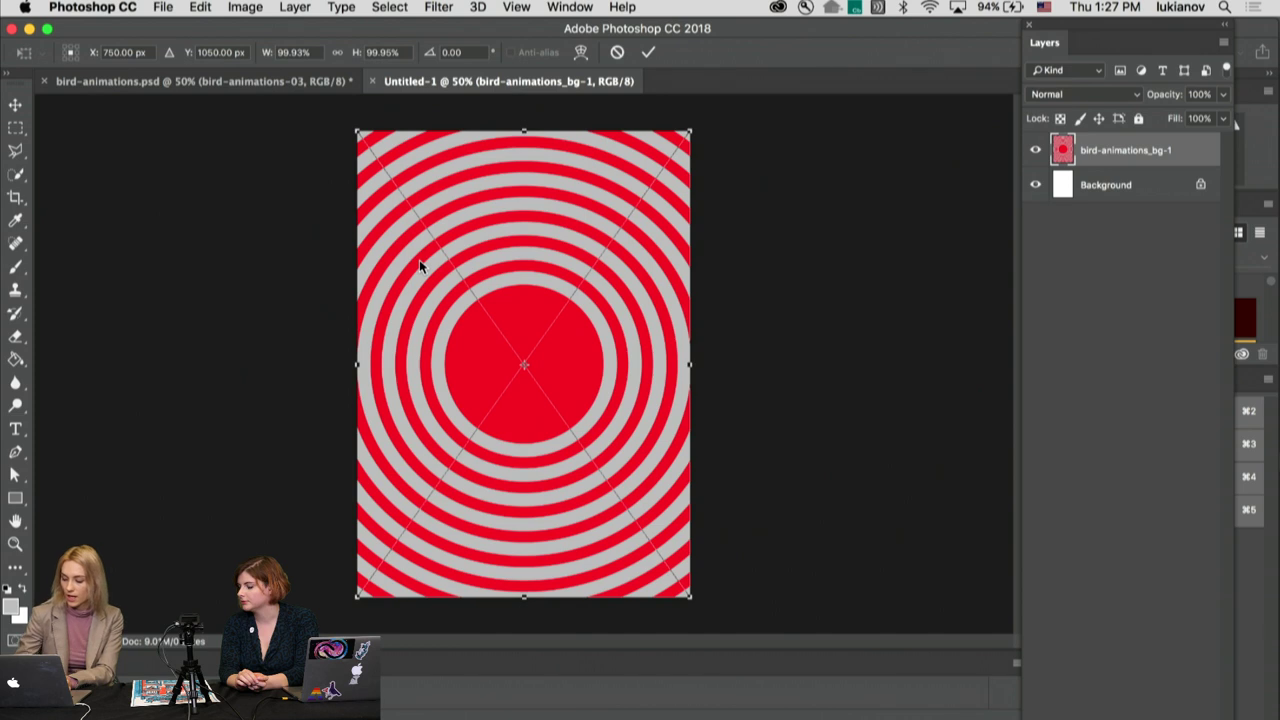
key(Return)
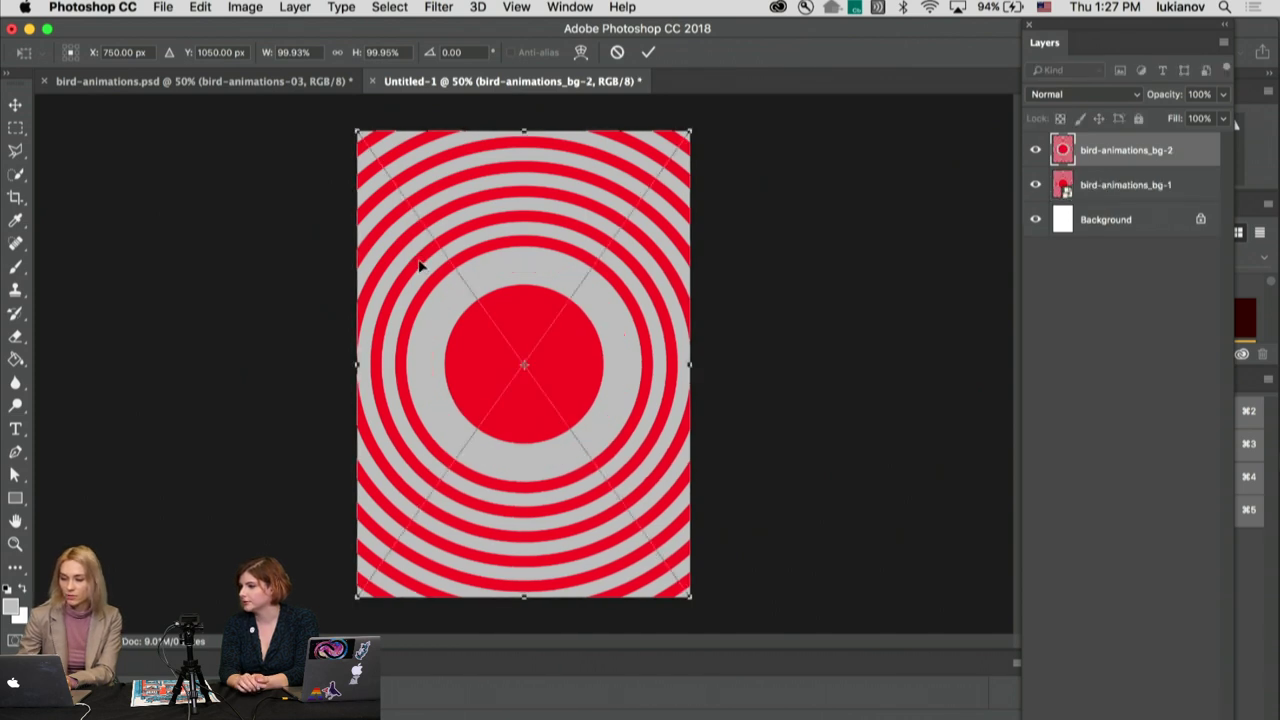
key(Return)
key(Return)
key(Return)
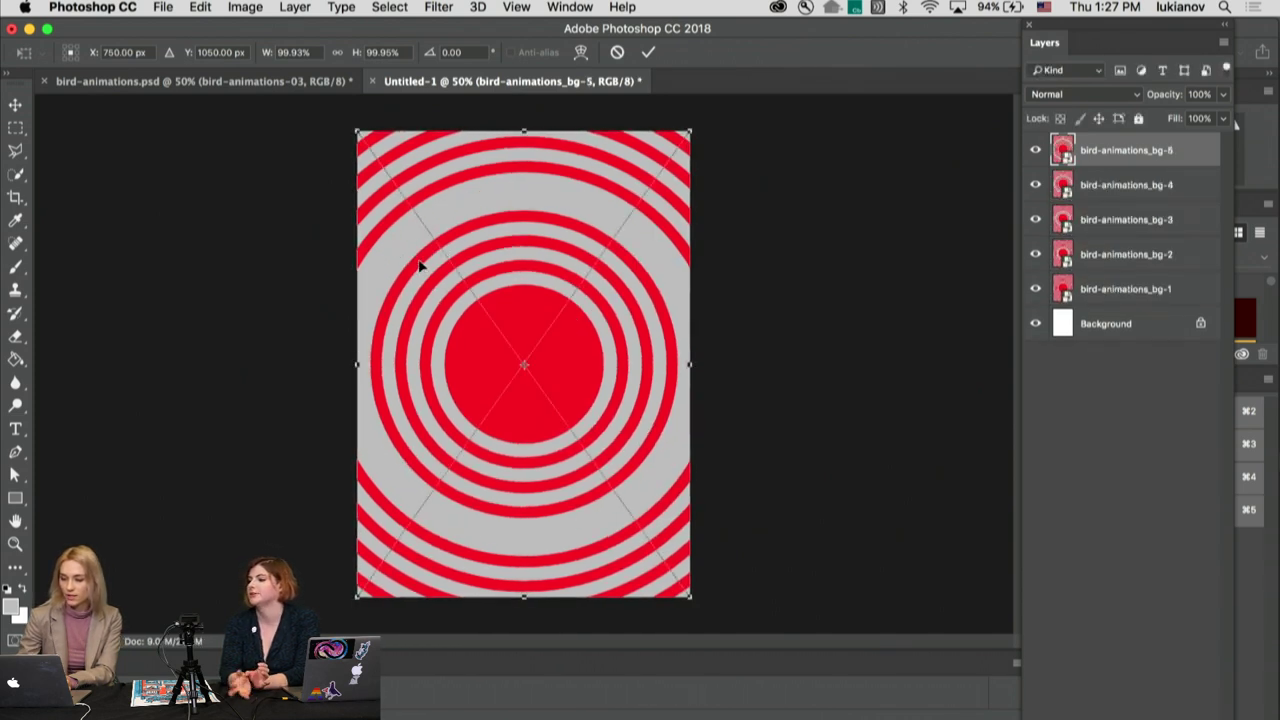
key(Return)
key(Return)
key(Return)
key(Return)
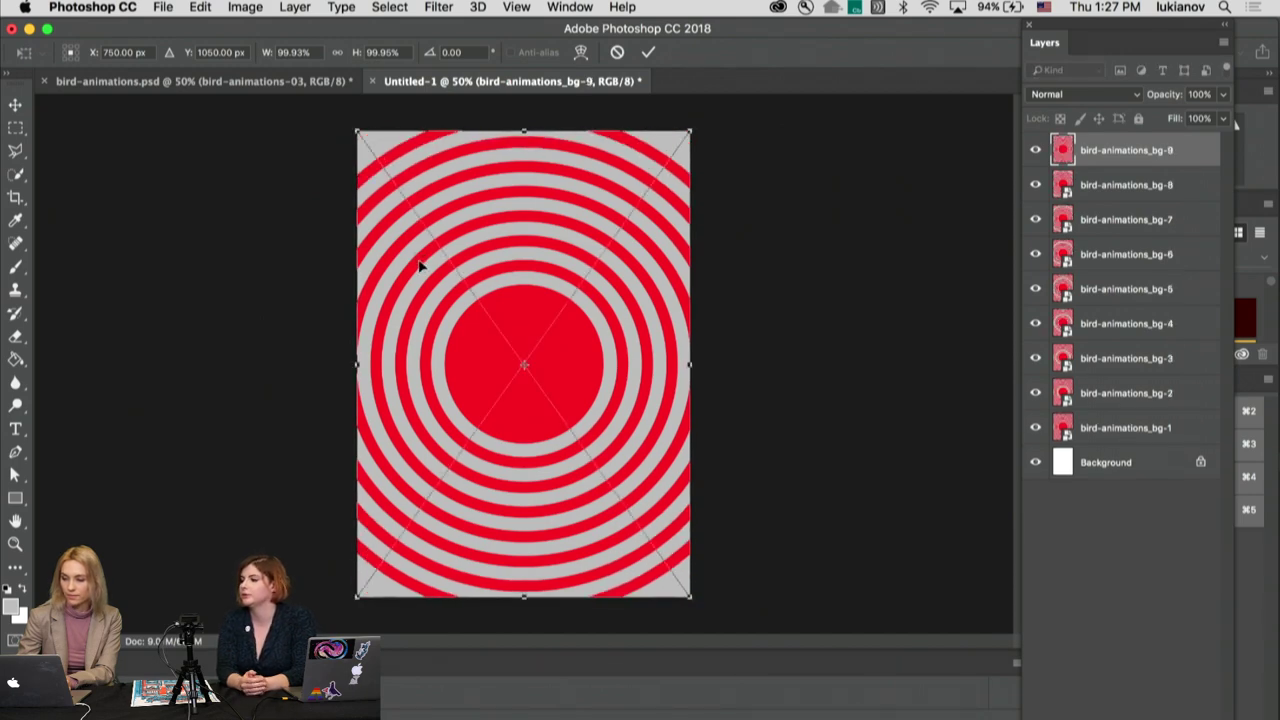
key(Return)
key(Return)
key(Return)
key(Return)
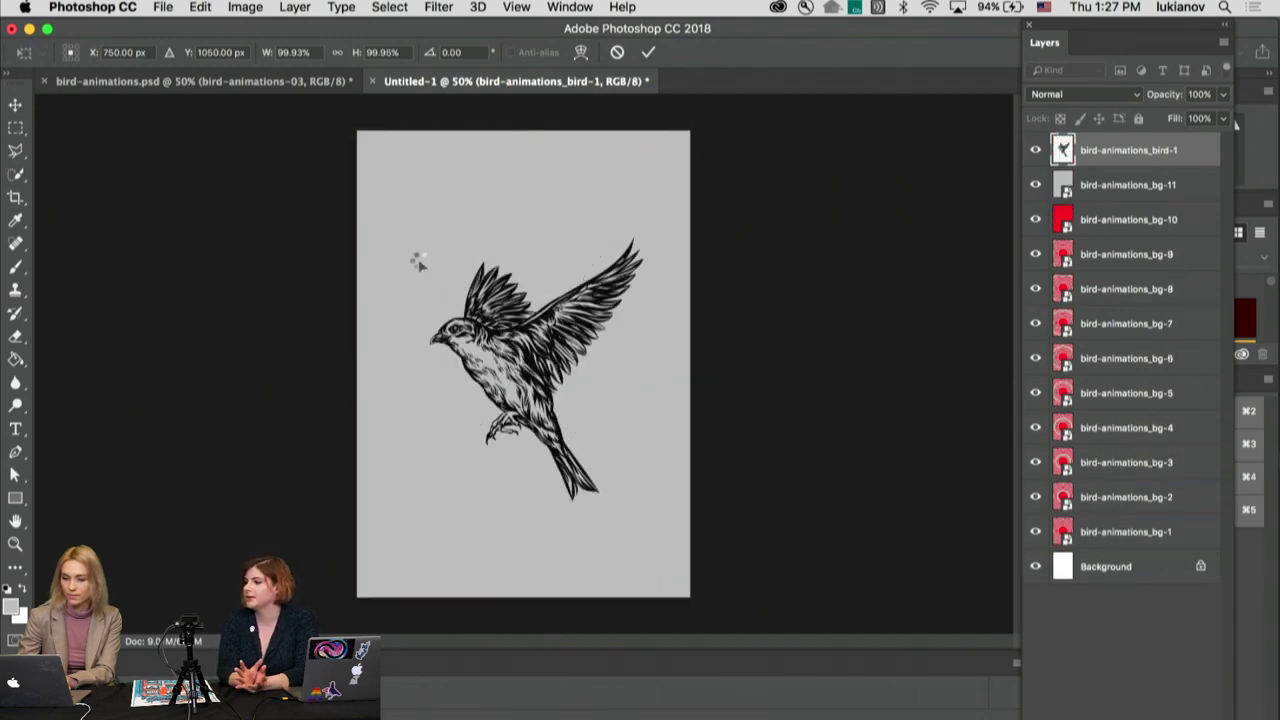
key(Return)
key(Return)
key(Return)
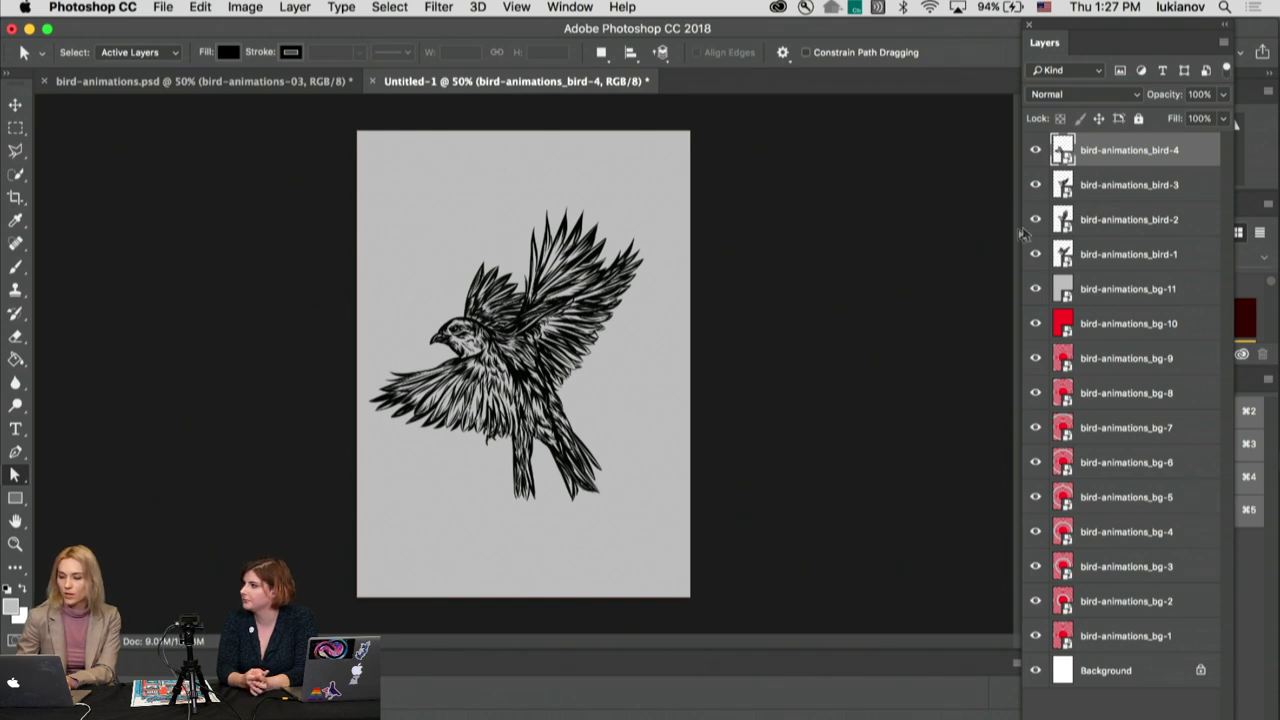
drag(1036, 323, 1038, 670)
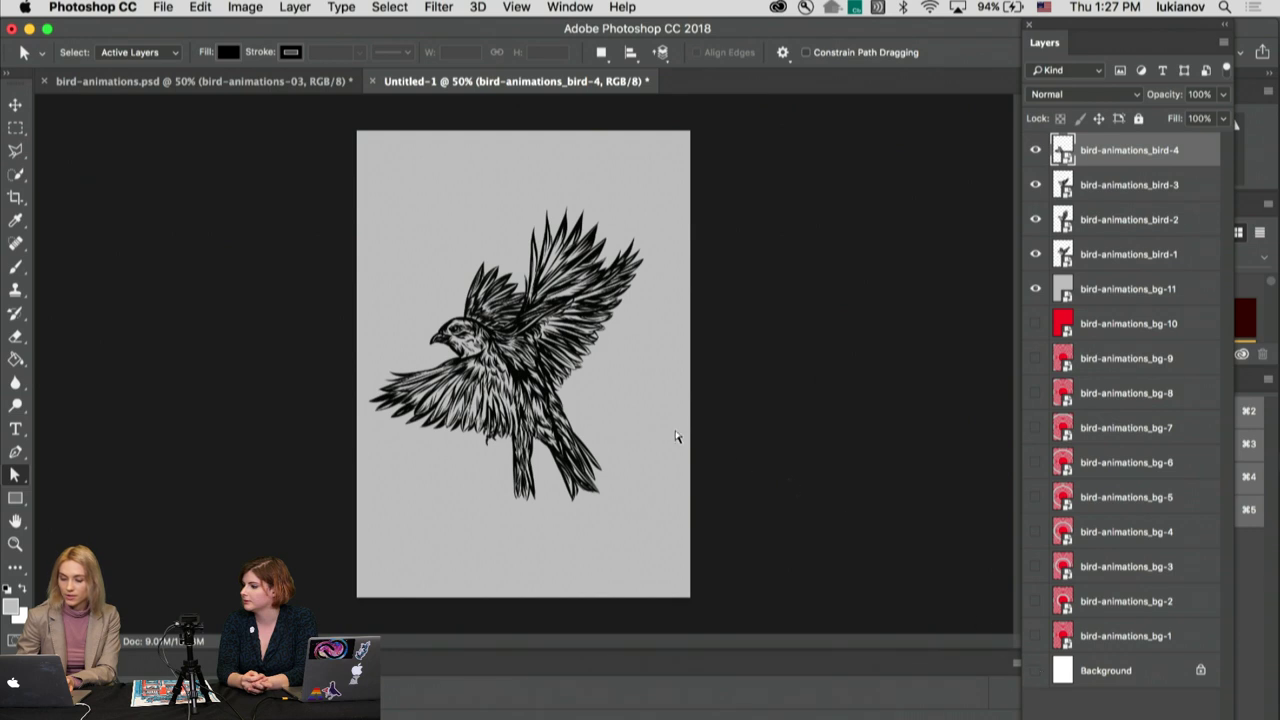
Step: Hide the grey bg-11 layer and the four bird layers, bird-4 through bird-1
click(1037, 288)
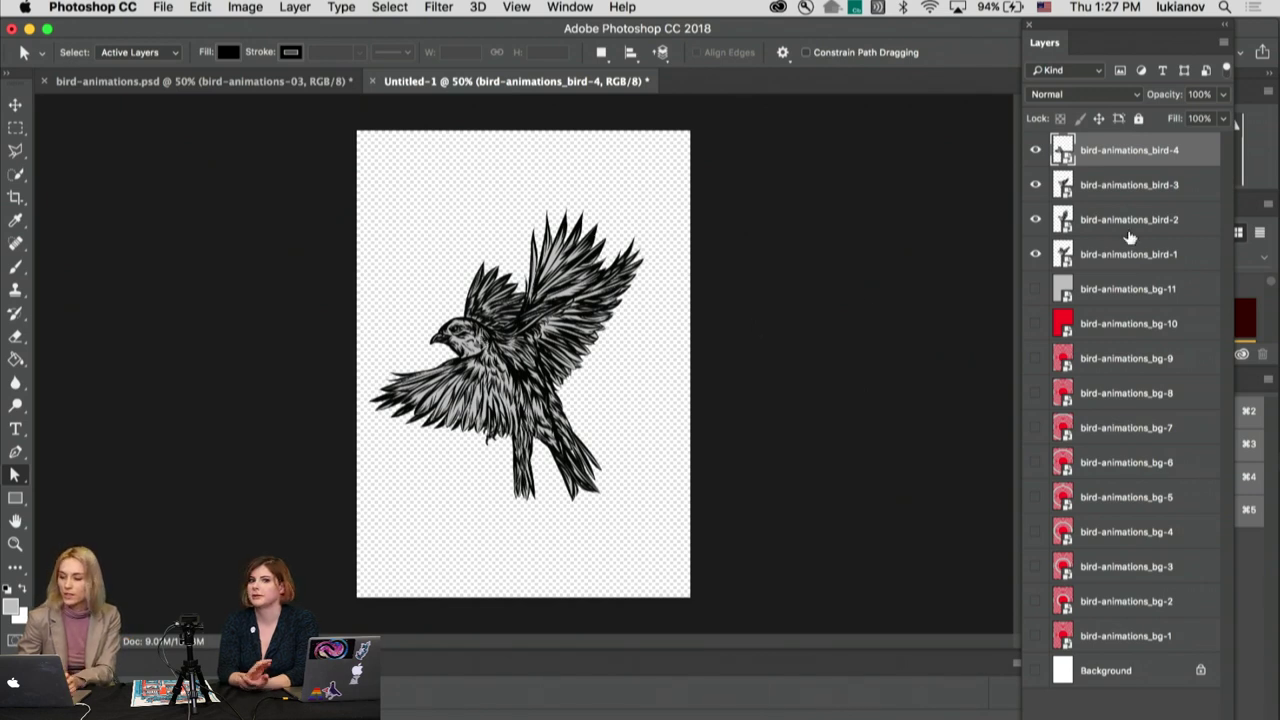
click(1036, 150)
click(1036, 193)
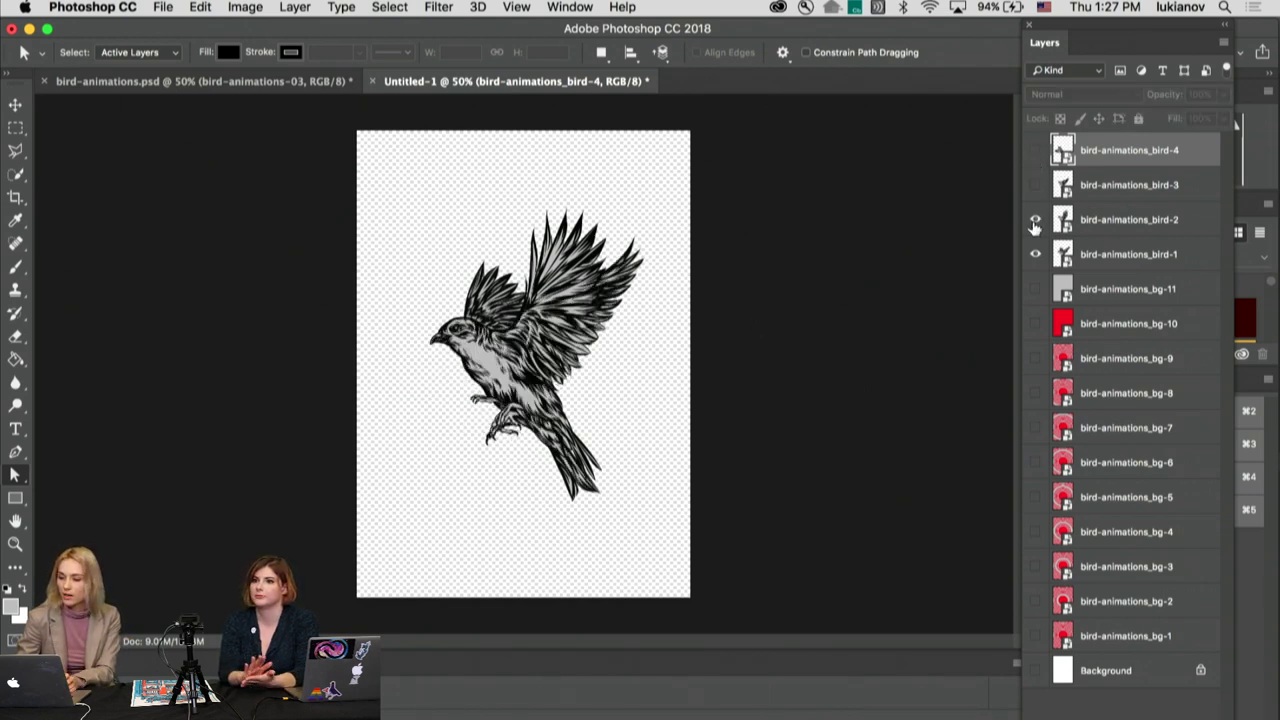
click(1036, 222)
click(1036, 255)
Step: Delete the white Background layer so the canvas becomes transparent
click(1161, 671)
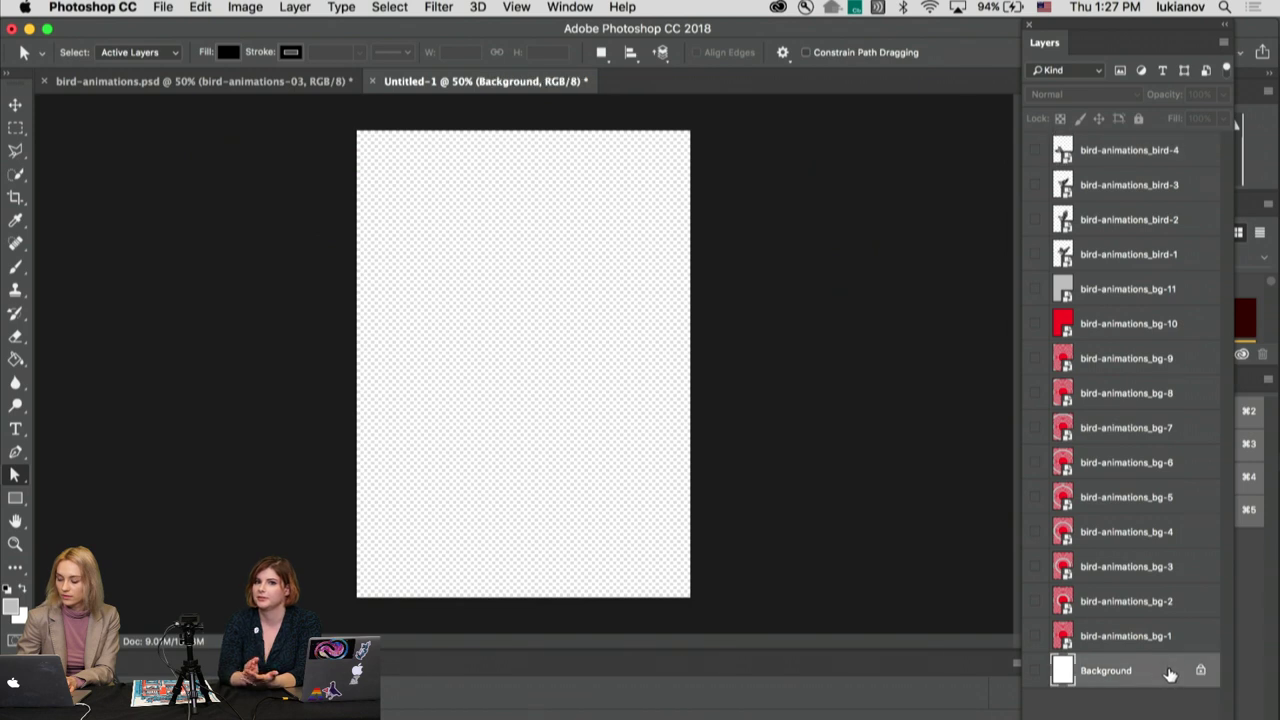
key(Delete)
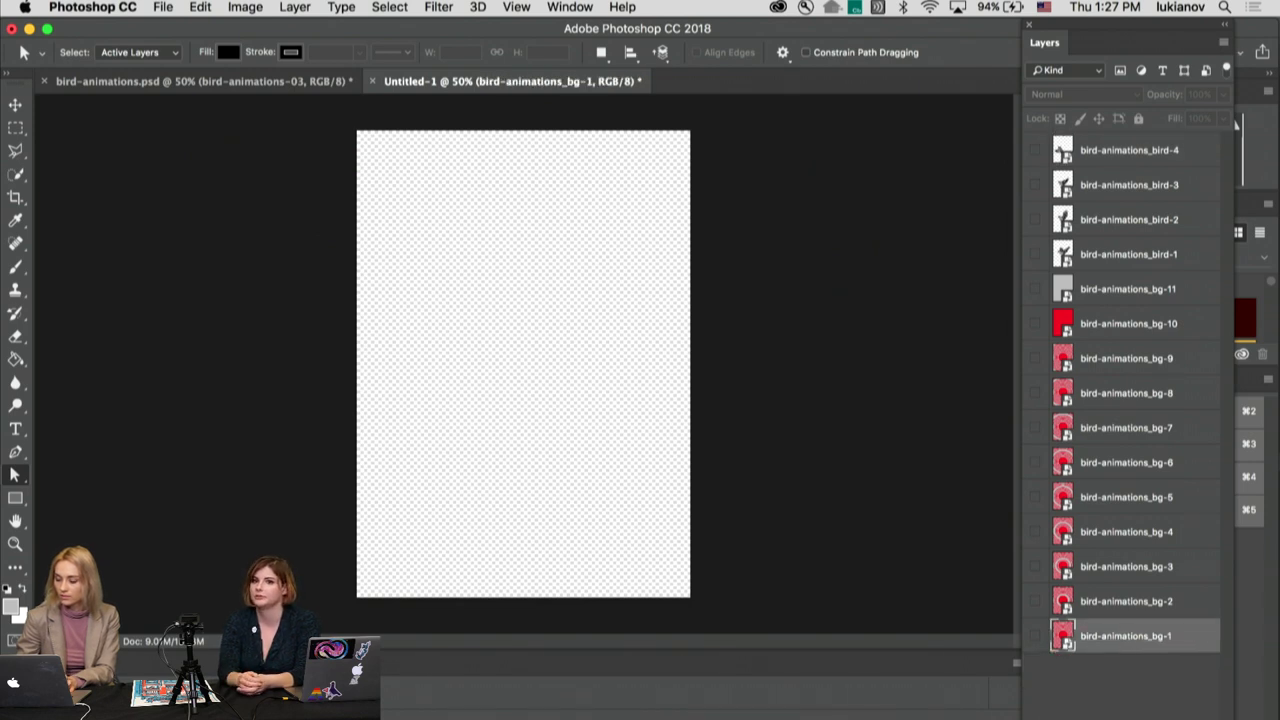
click(1118, 712)
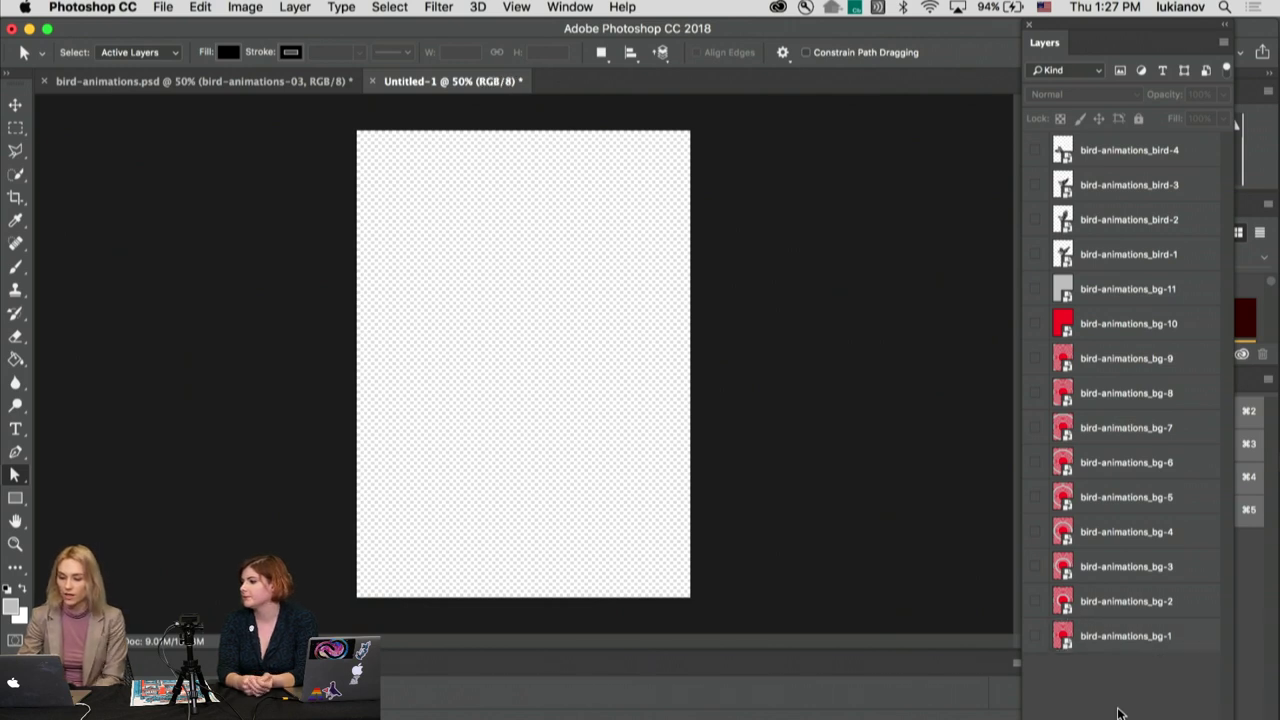
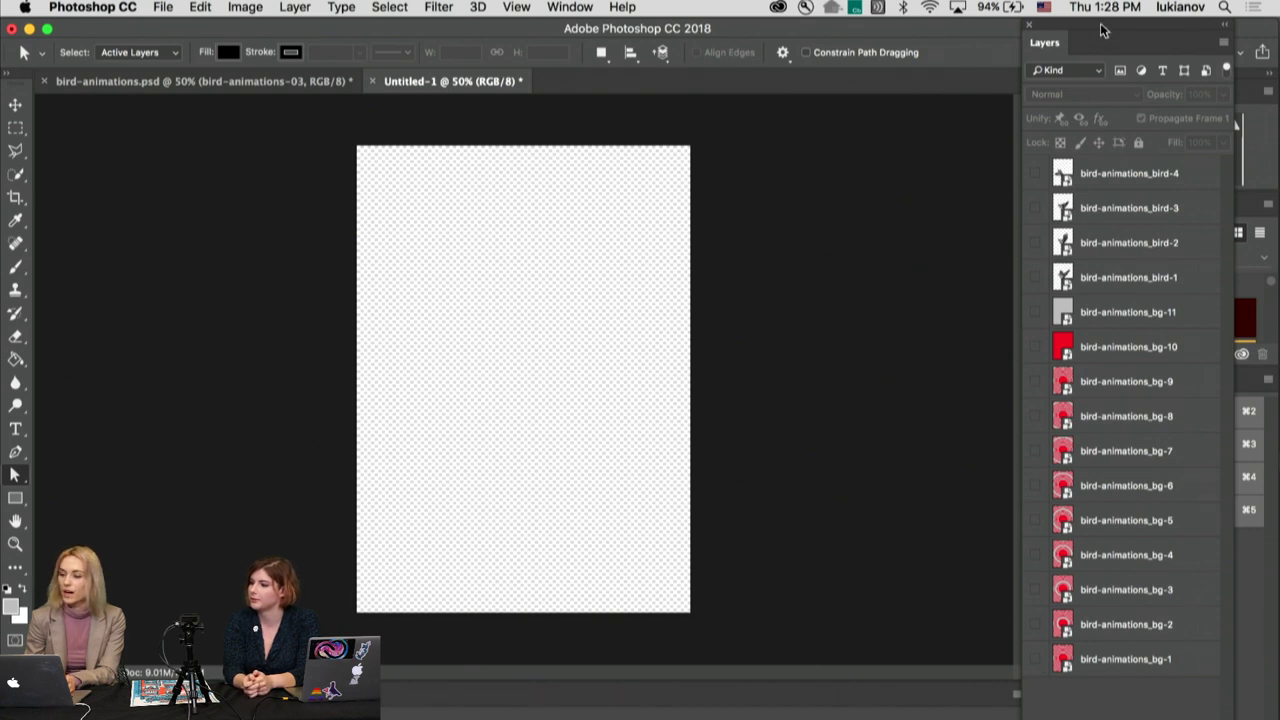
Step: Apply the Motion workspace from the Window > Workspace menu
click(569, 6)
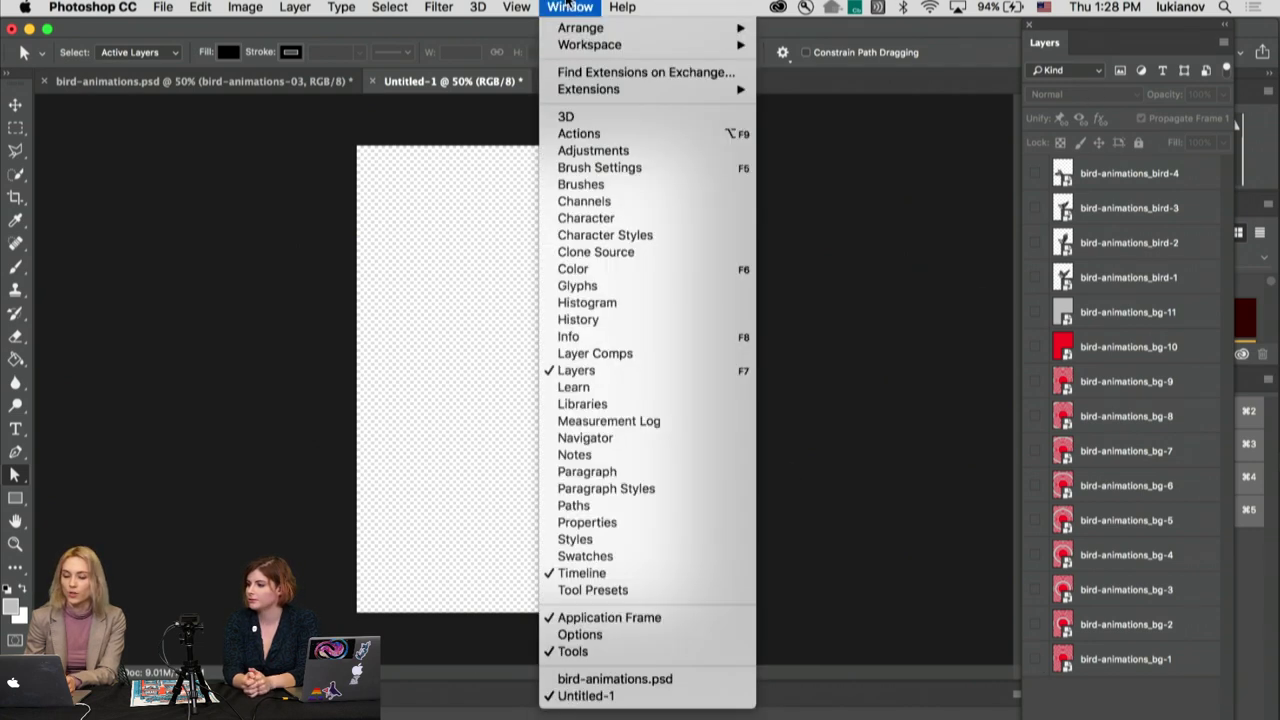
mouse_move(585, 50)
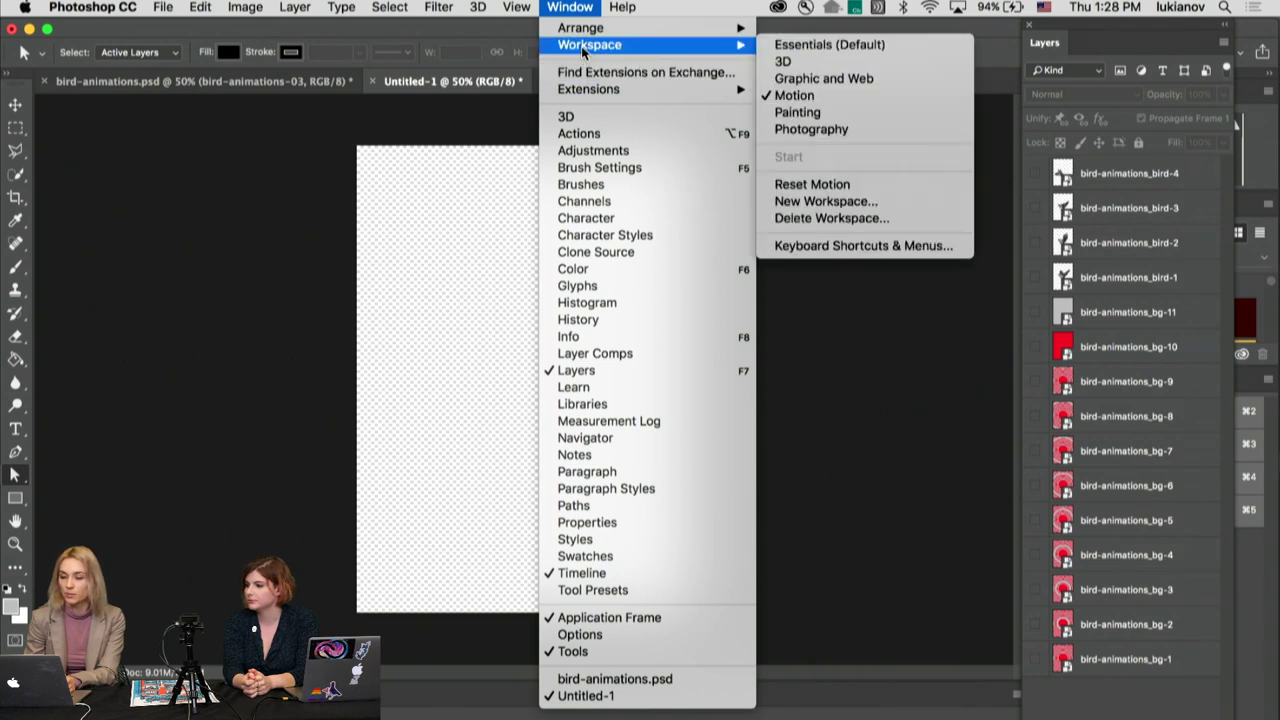
click(798, 101)
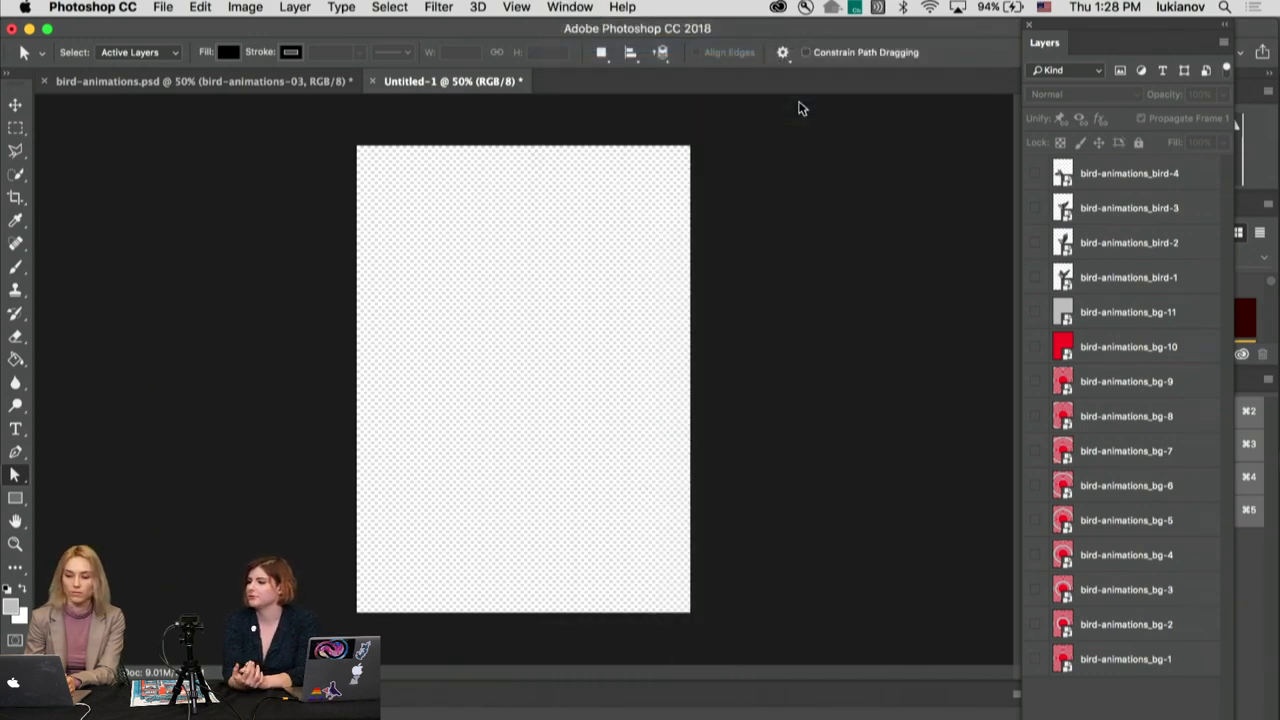
Step: Float the Layers panel and dock it back so the Timeline tab shows at the bottom
drag(1115, 27, 897, 27)
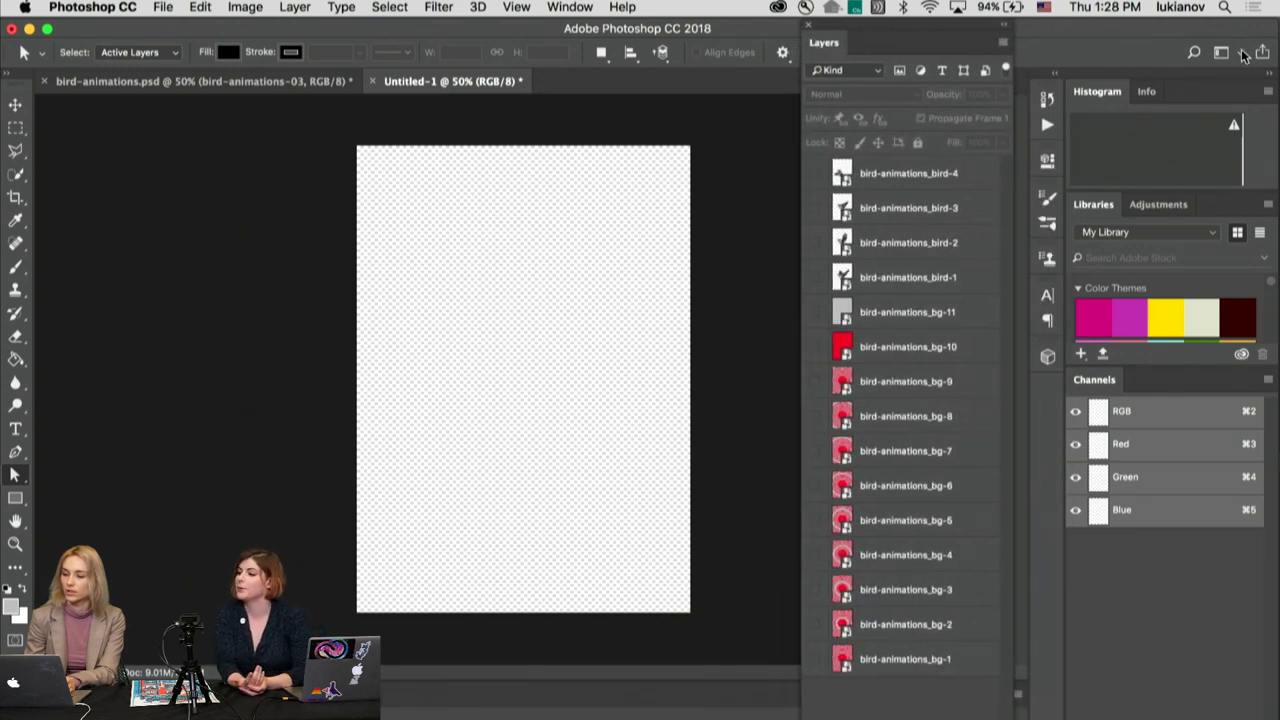
click(1243, 53)
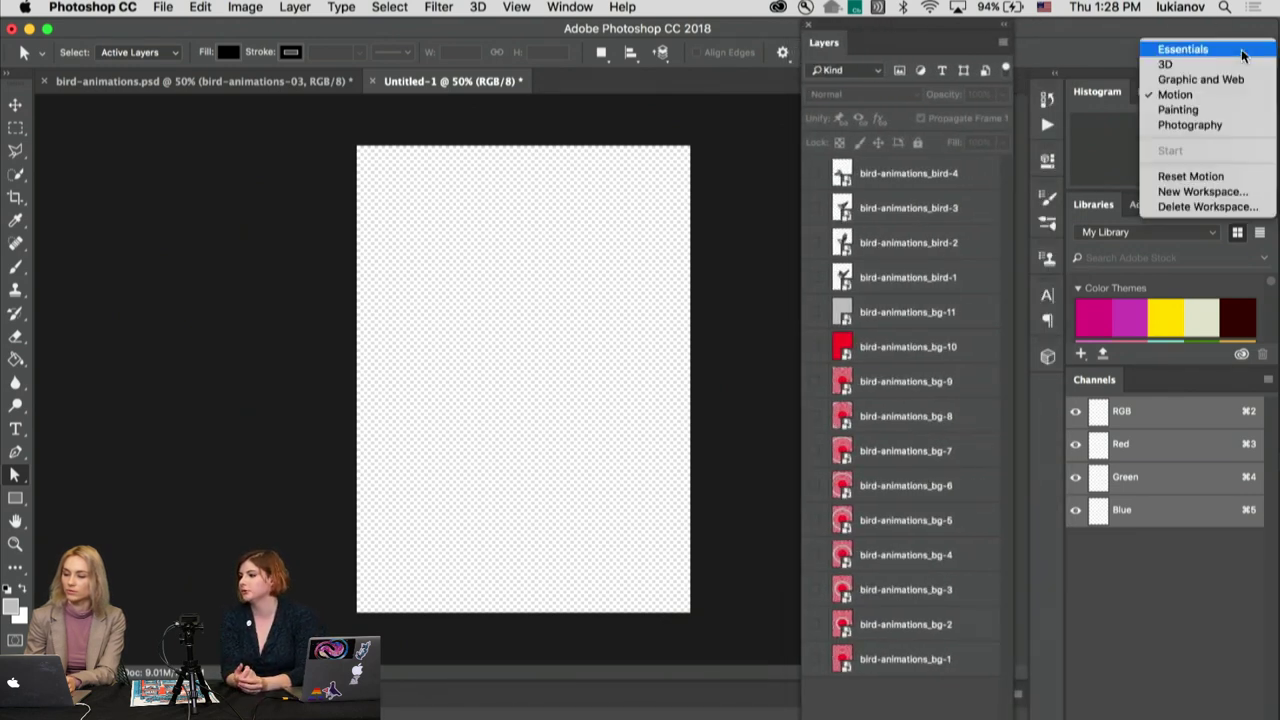
click(1088, 40)
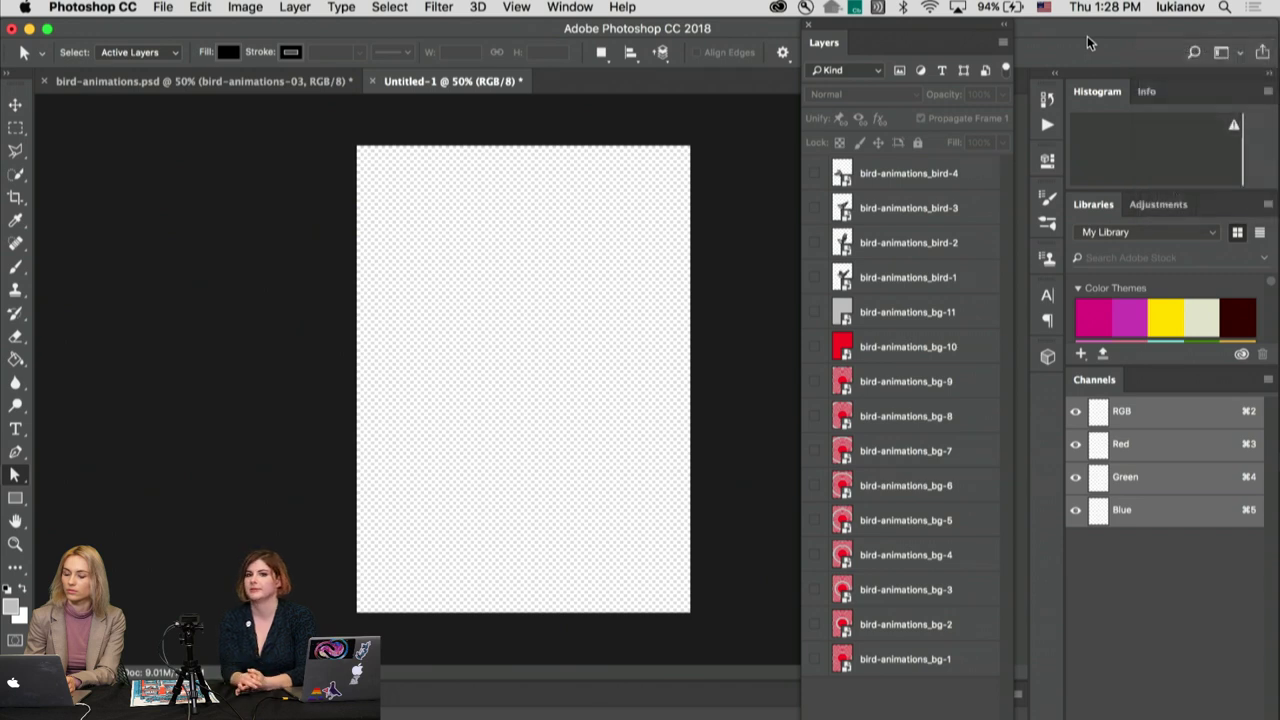
click(569, 6)
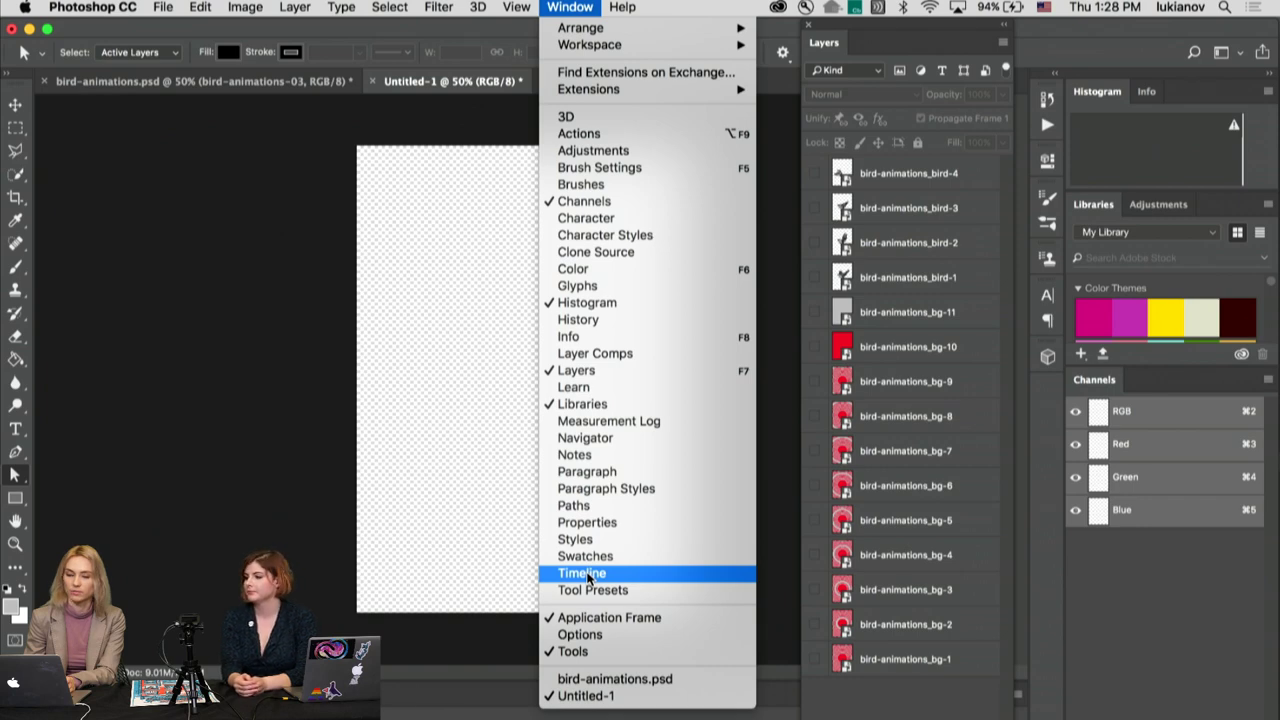
click(918, 32)
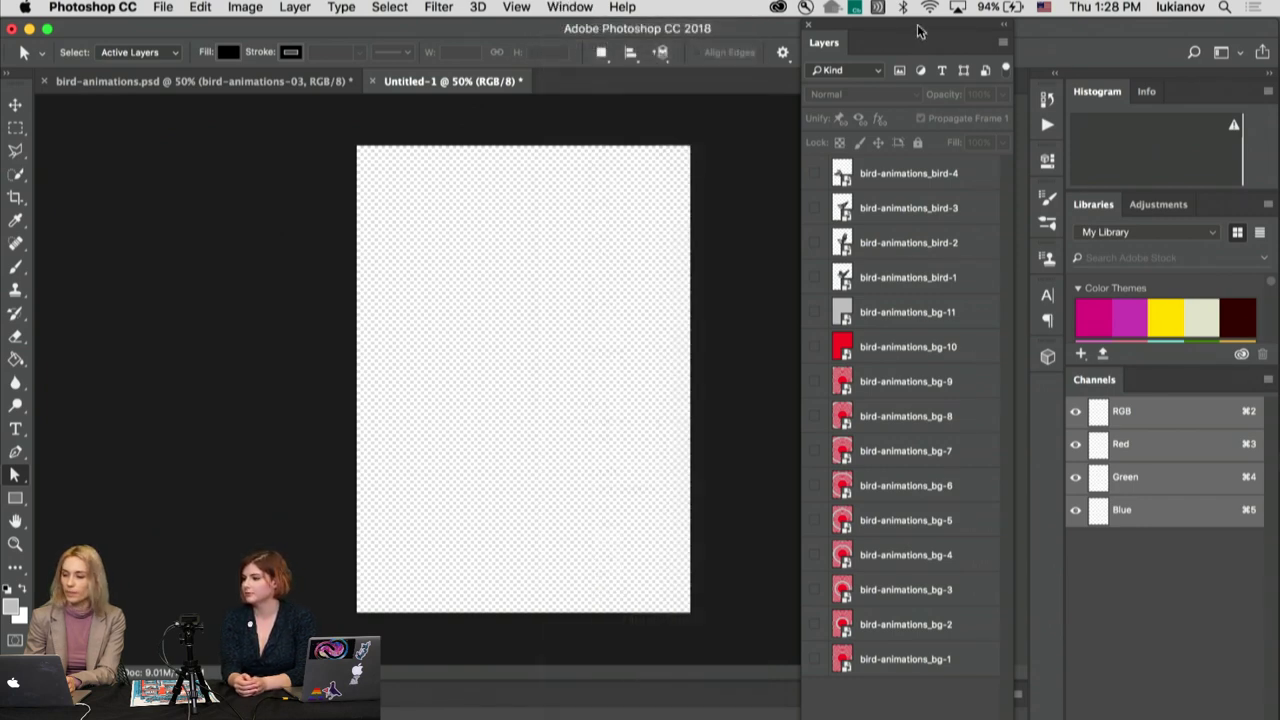
drag(918, 32, 1130, 14)
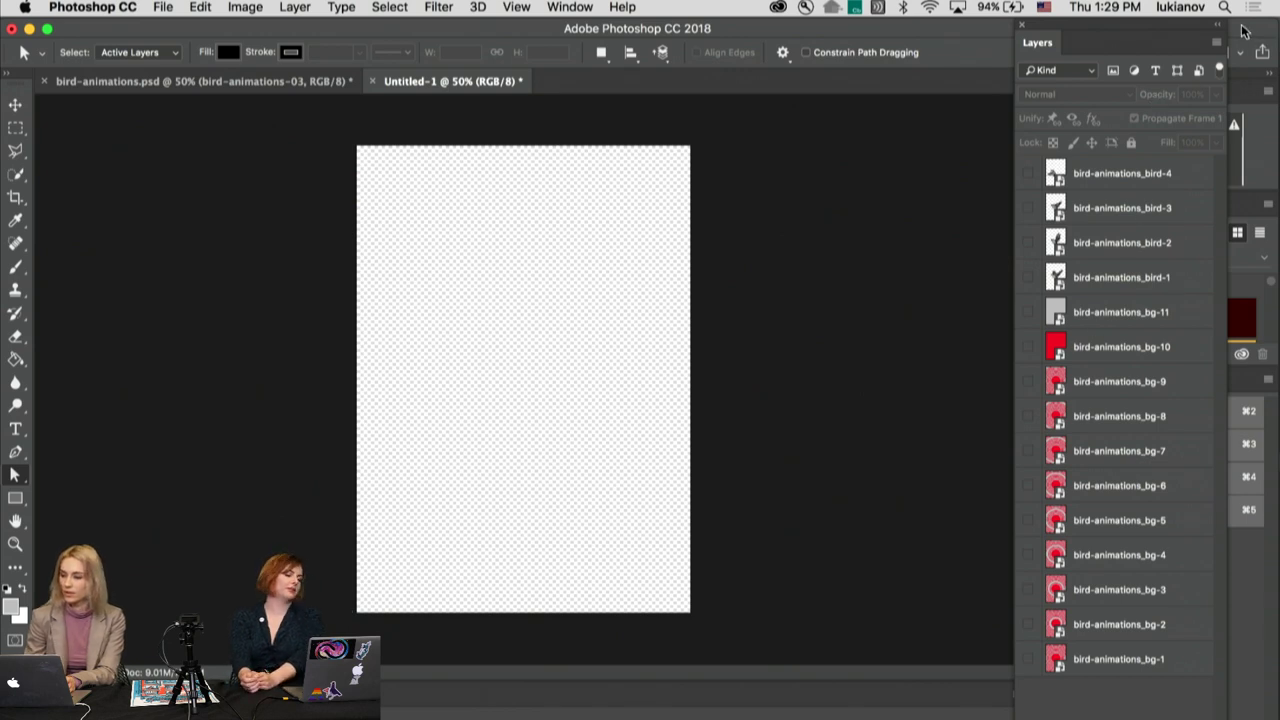
click(1241, 54)
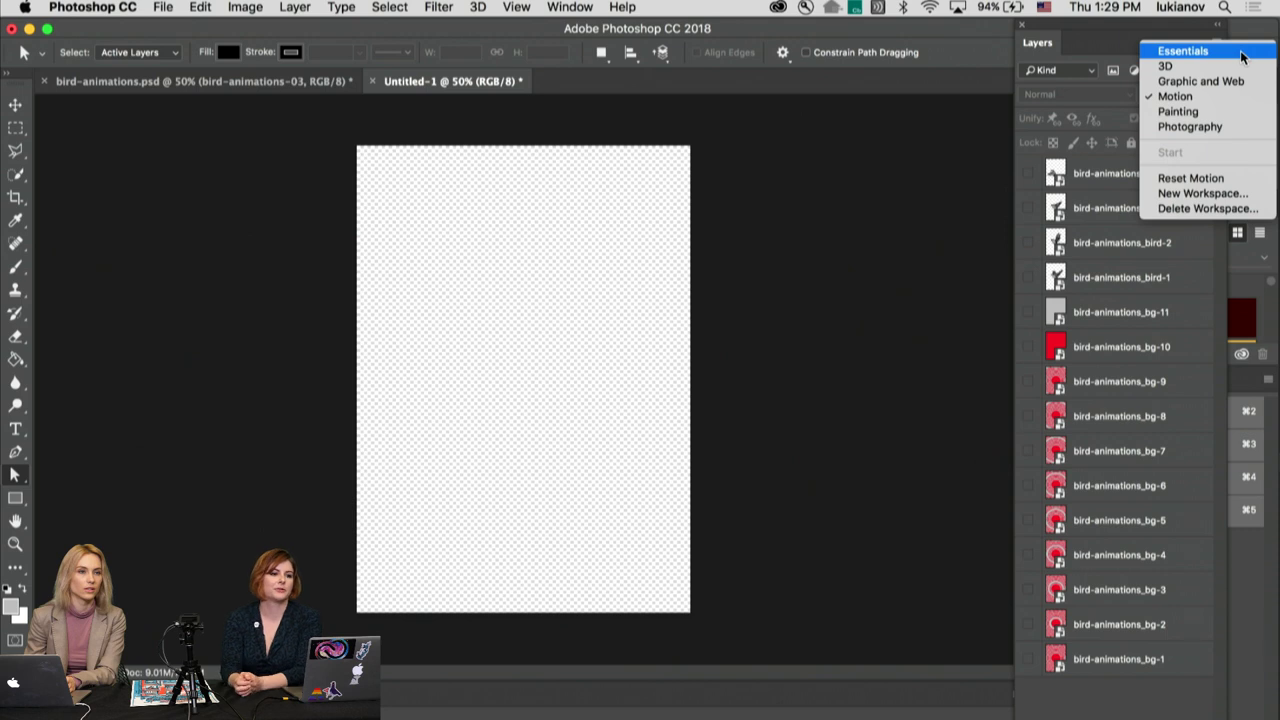
key(Escape)
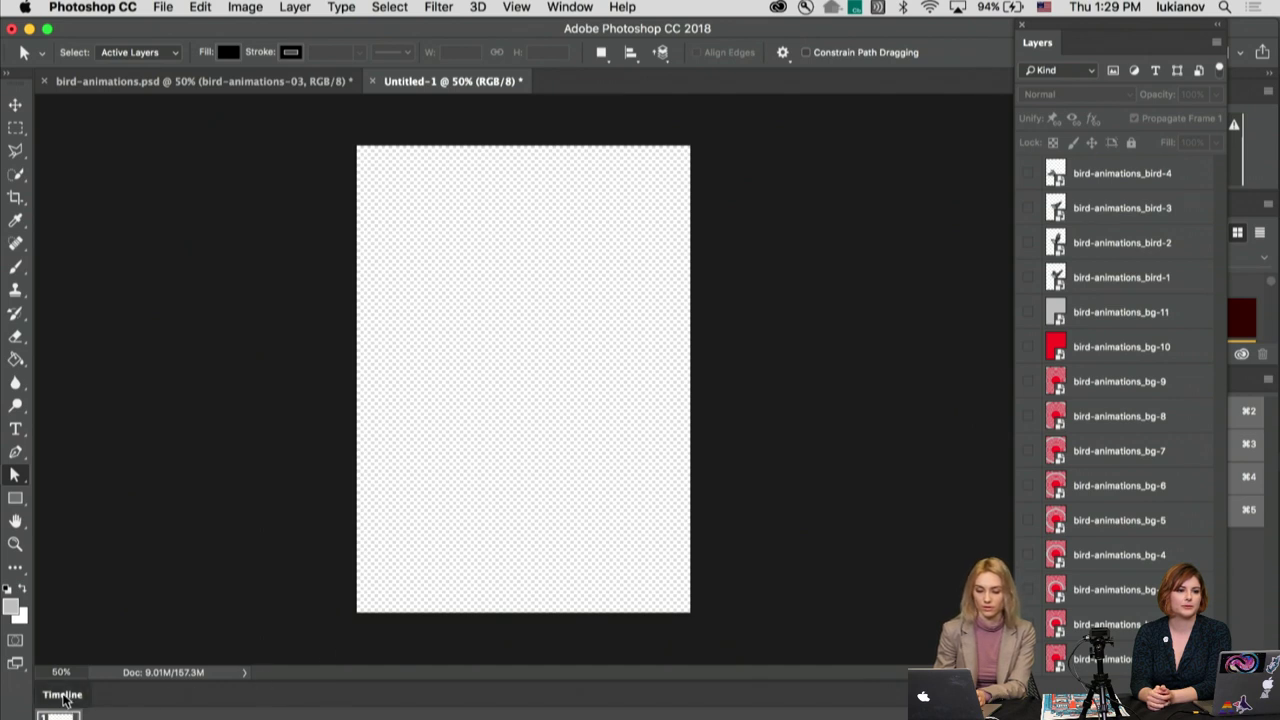
Step: Float the Timeline panel, bring it fully on screen and widen it to show its controls
drag(65, 703, 65, 642)
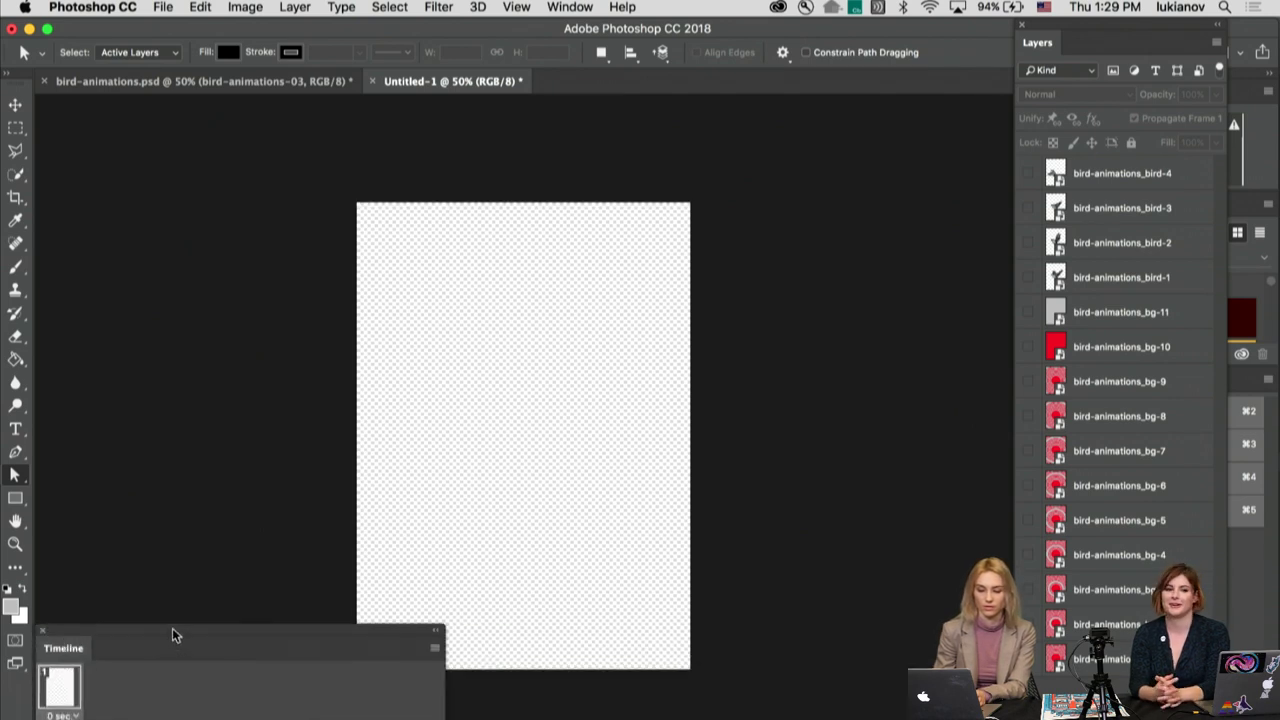
drag(172, 628, 179, 600)
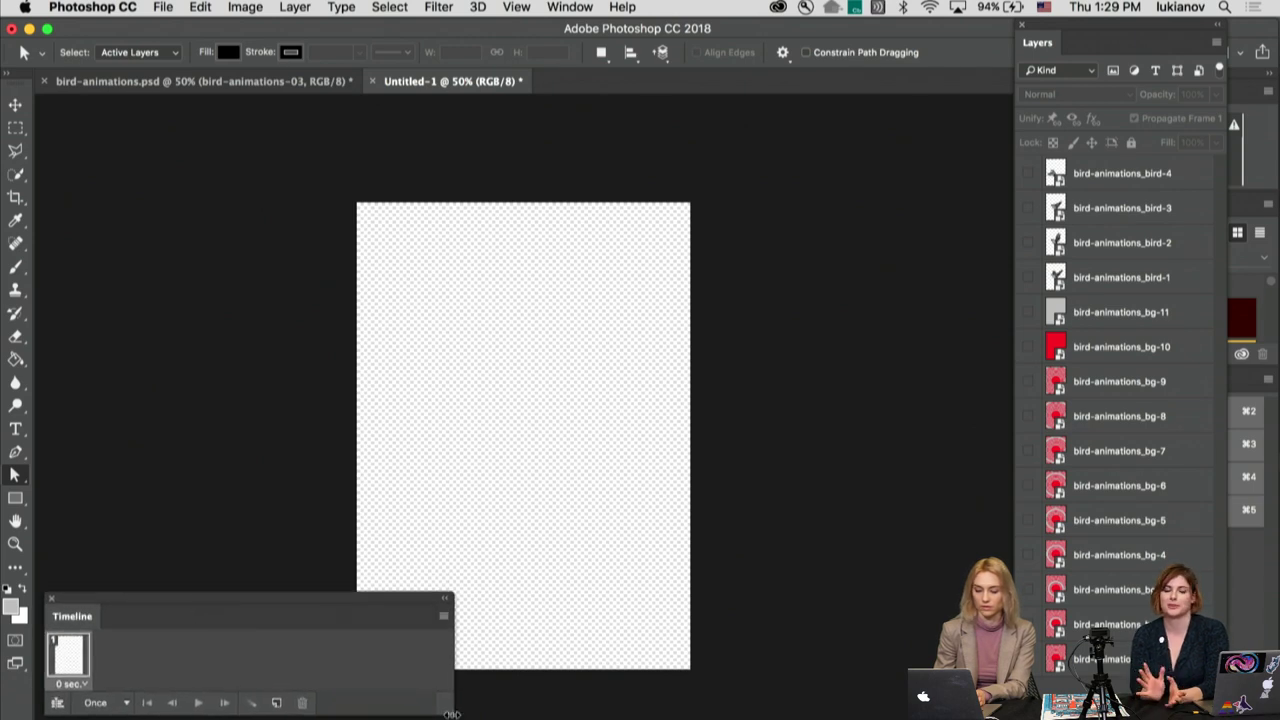
drag(448, 716, 1005, 716)
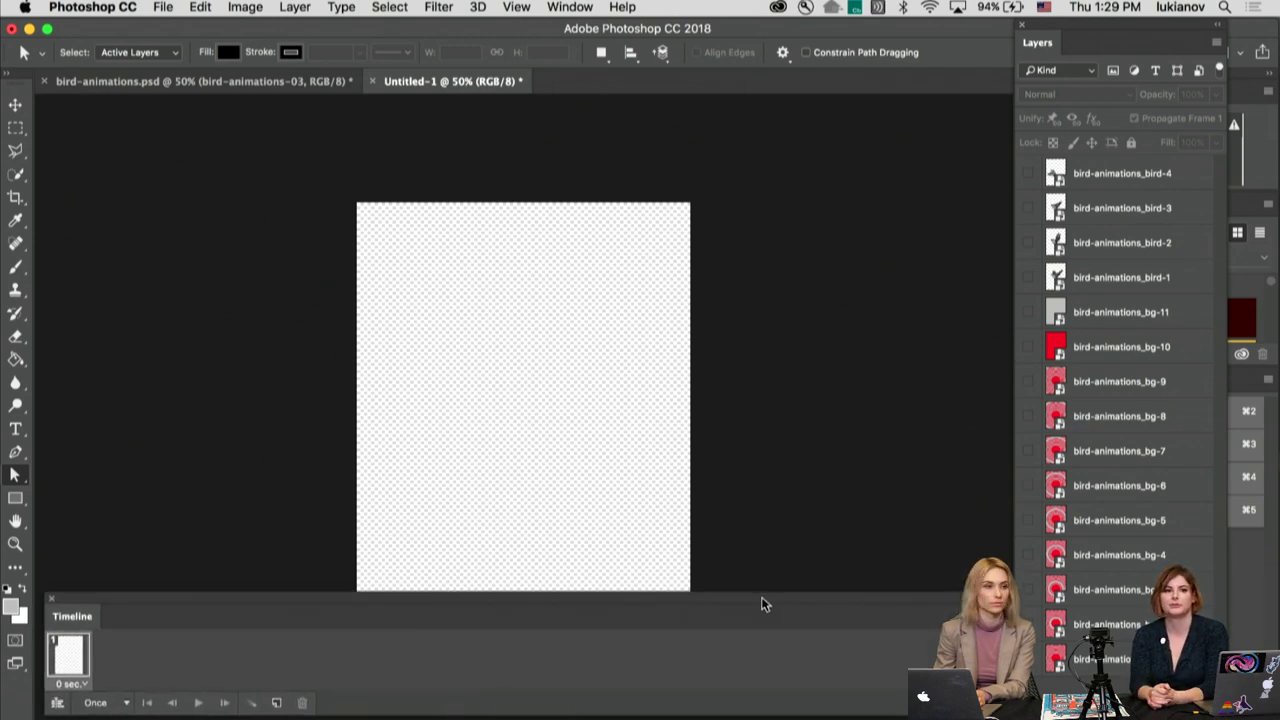
drag(760, 601, 748, 662)
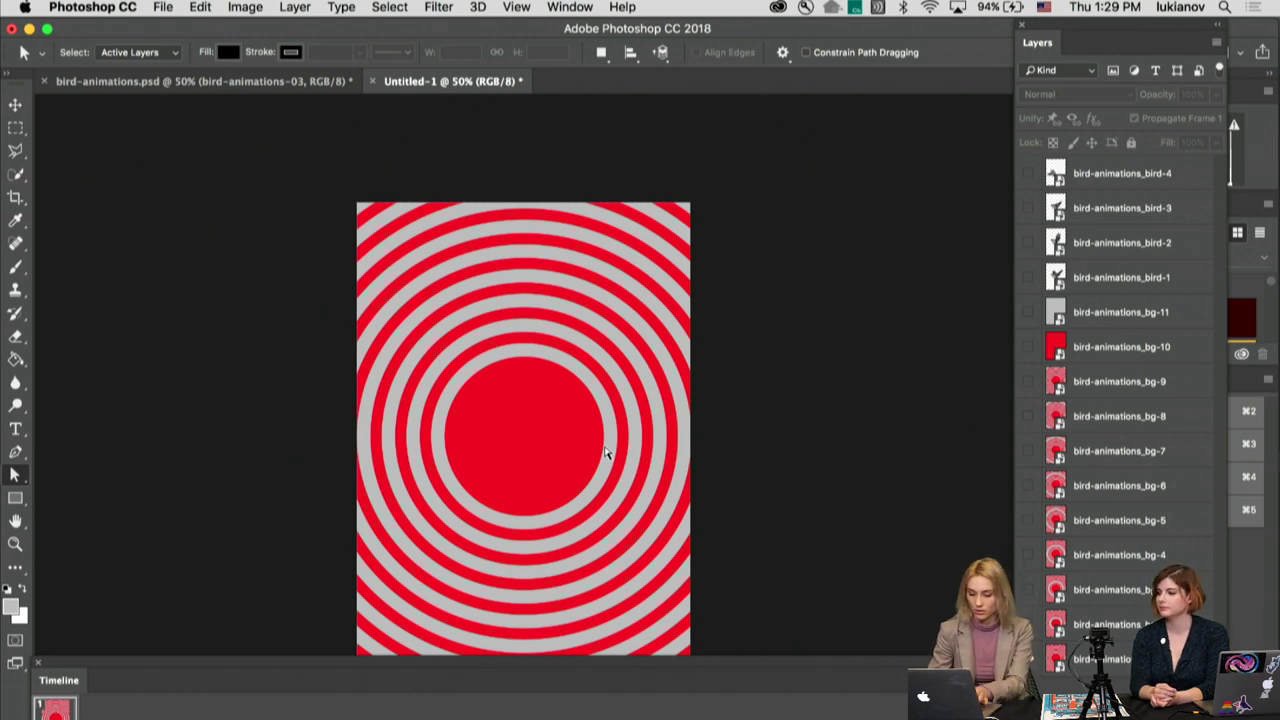
Step: Zoom the canvas to 66.7% with the Hand tool, shrinking the Timeline slightly
key(h)
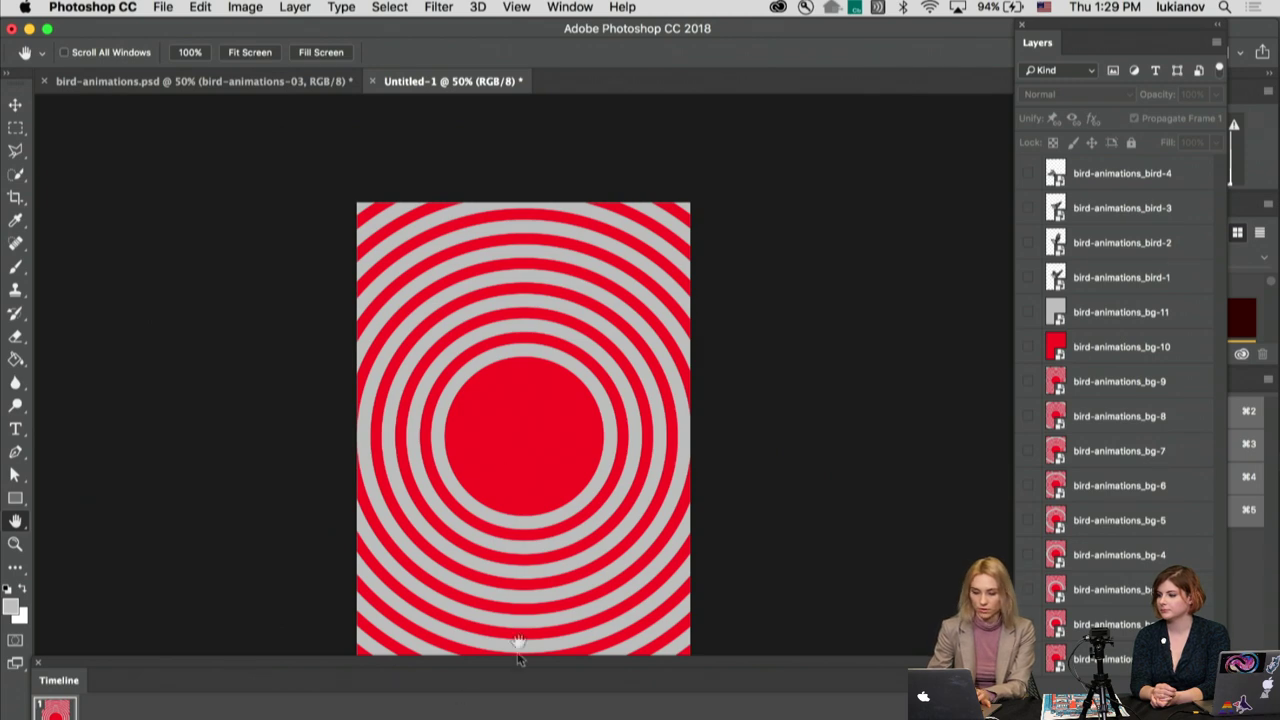
alt+click(569, 500)
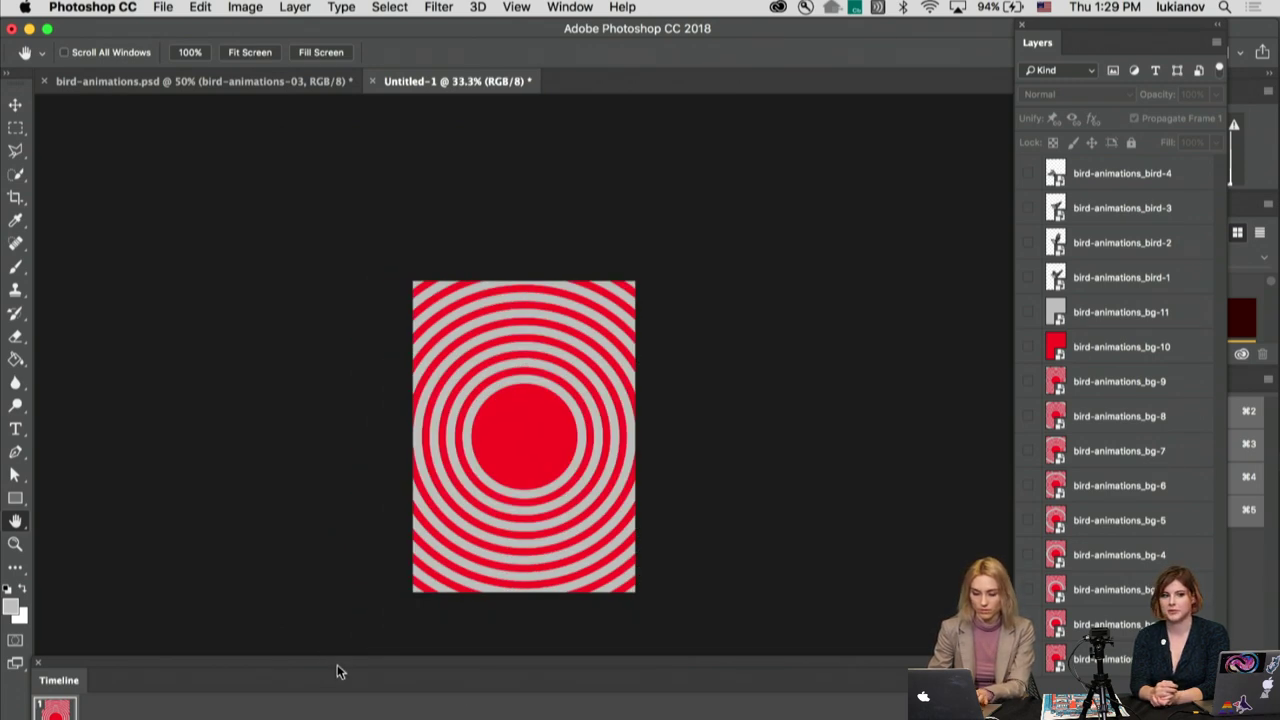
mouse_move(337, 673)
mouse_down()
mouse_move(338, 691)
mouse_move(340, 670)
mouse_up()
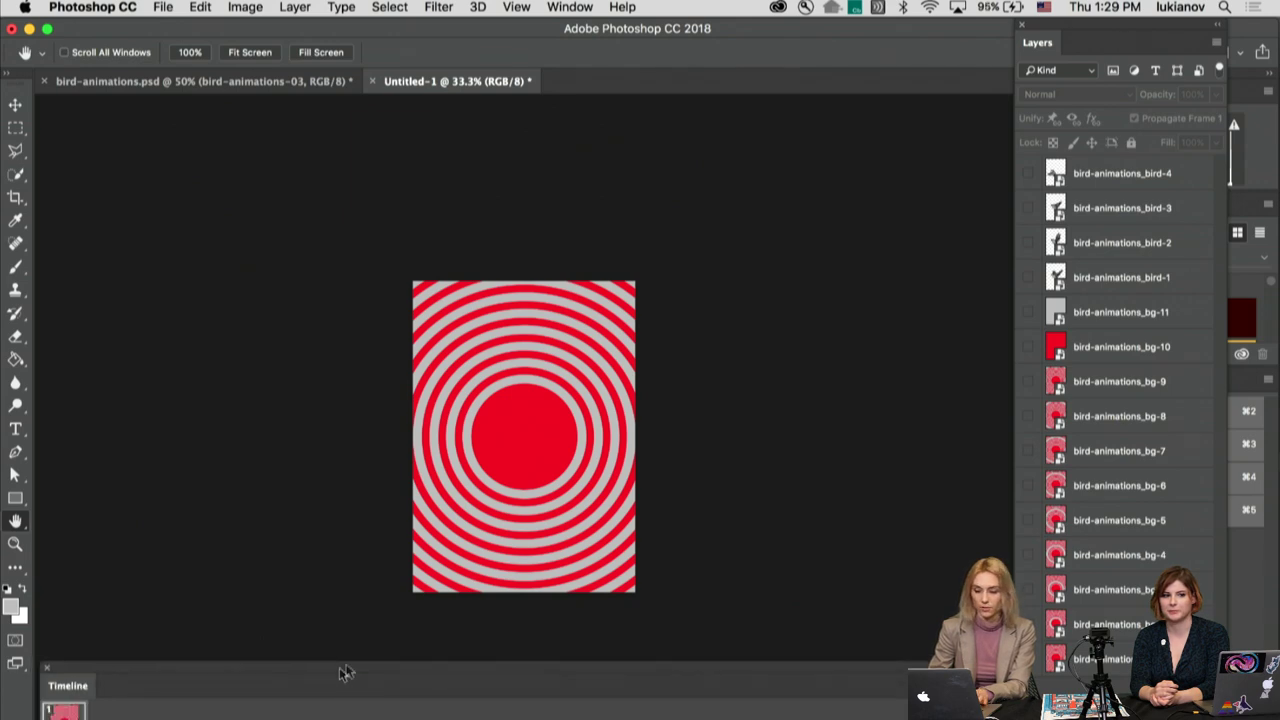
super+click(569, 456)
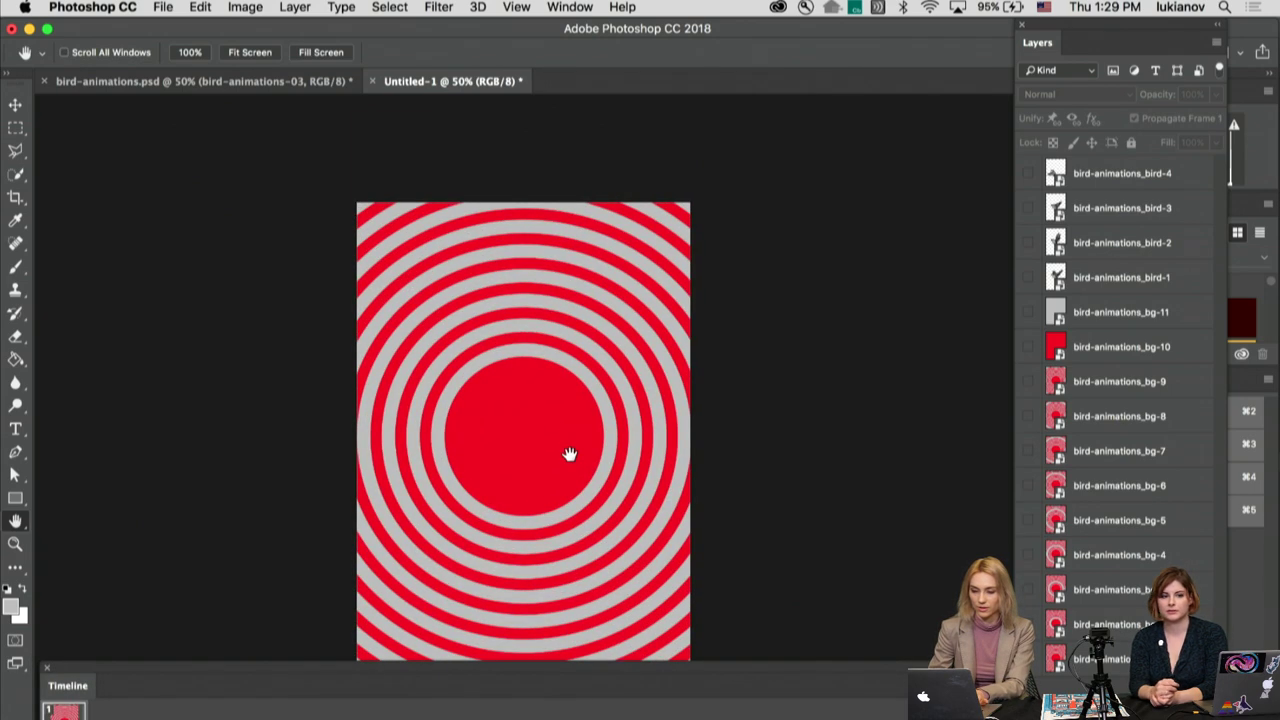
super+click(523, 517)
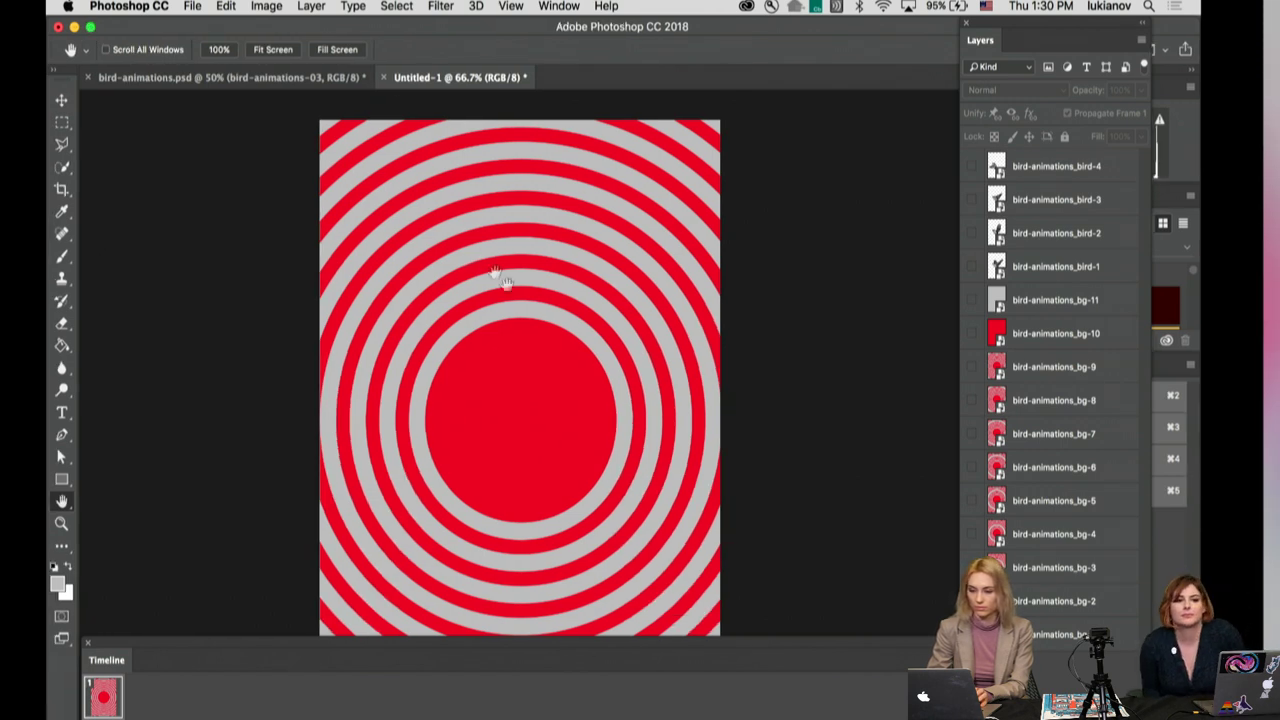
right_click(555, 316)
click(723, 366)
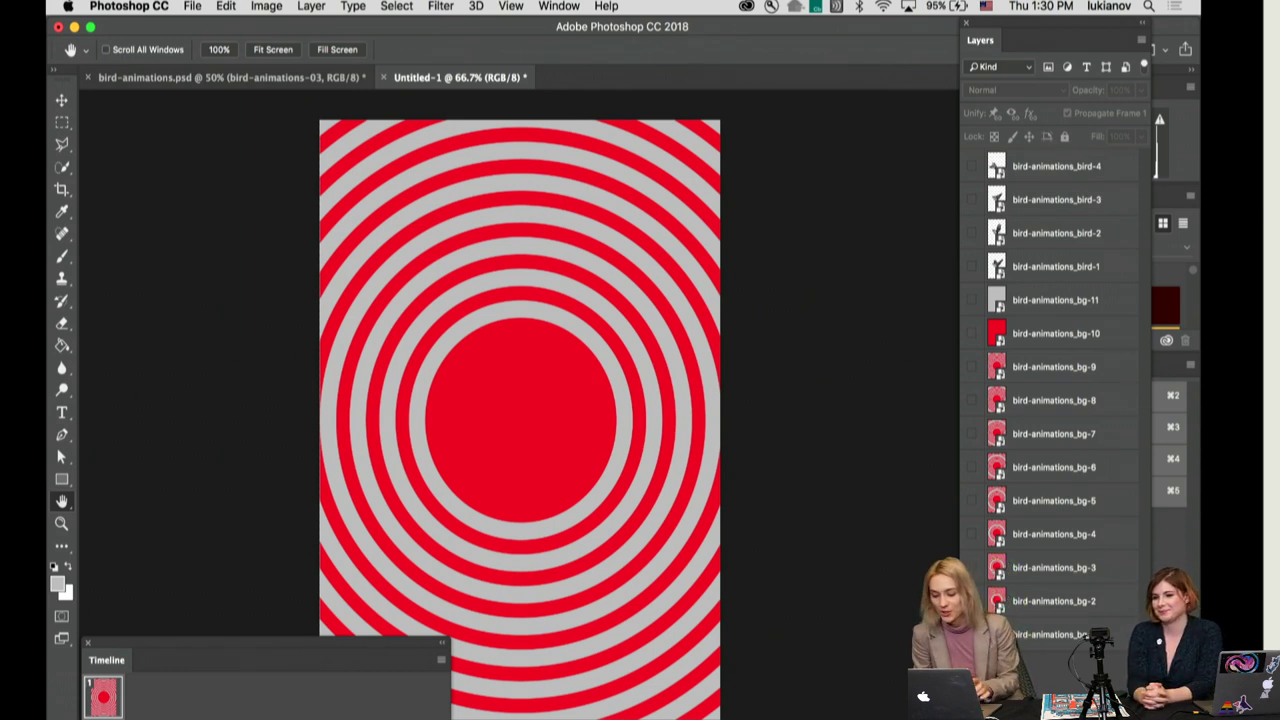
Step: Show the bird-1 sparrow pose over the bg-1 background and duplicate frame 1
click(1040, 635)
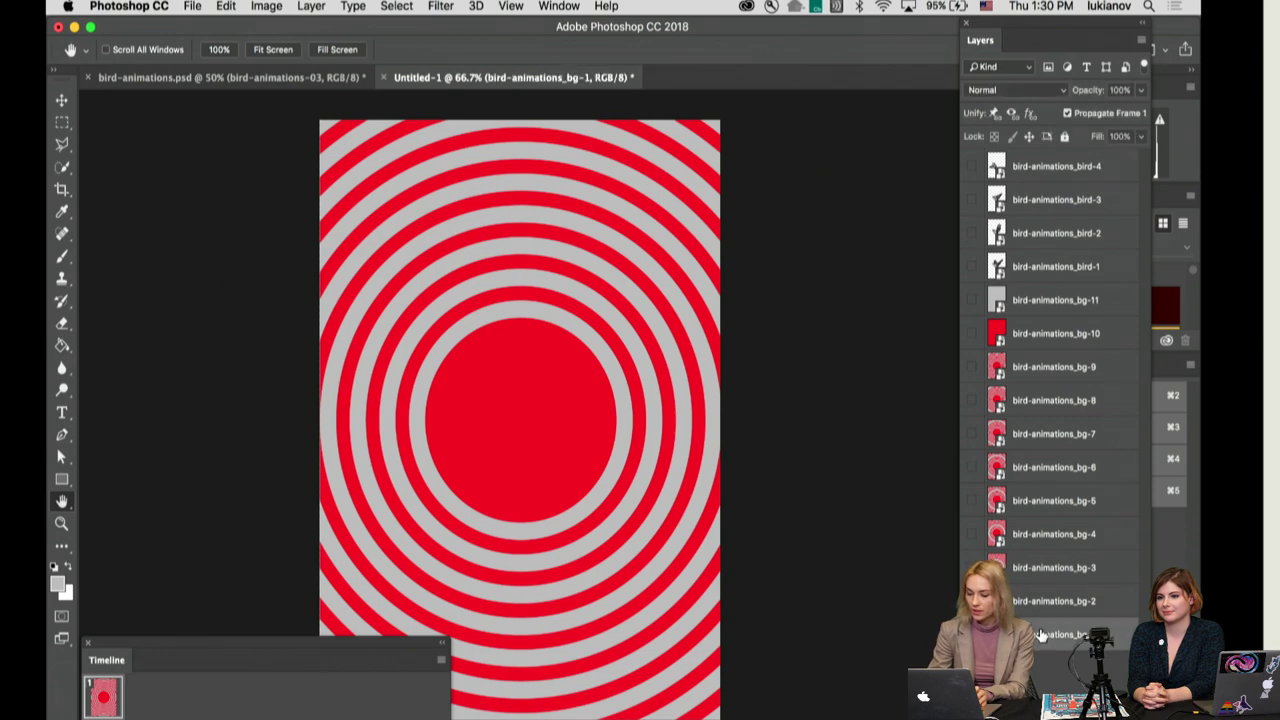
click(972, 635)
click(972, 635)
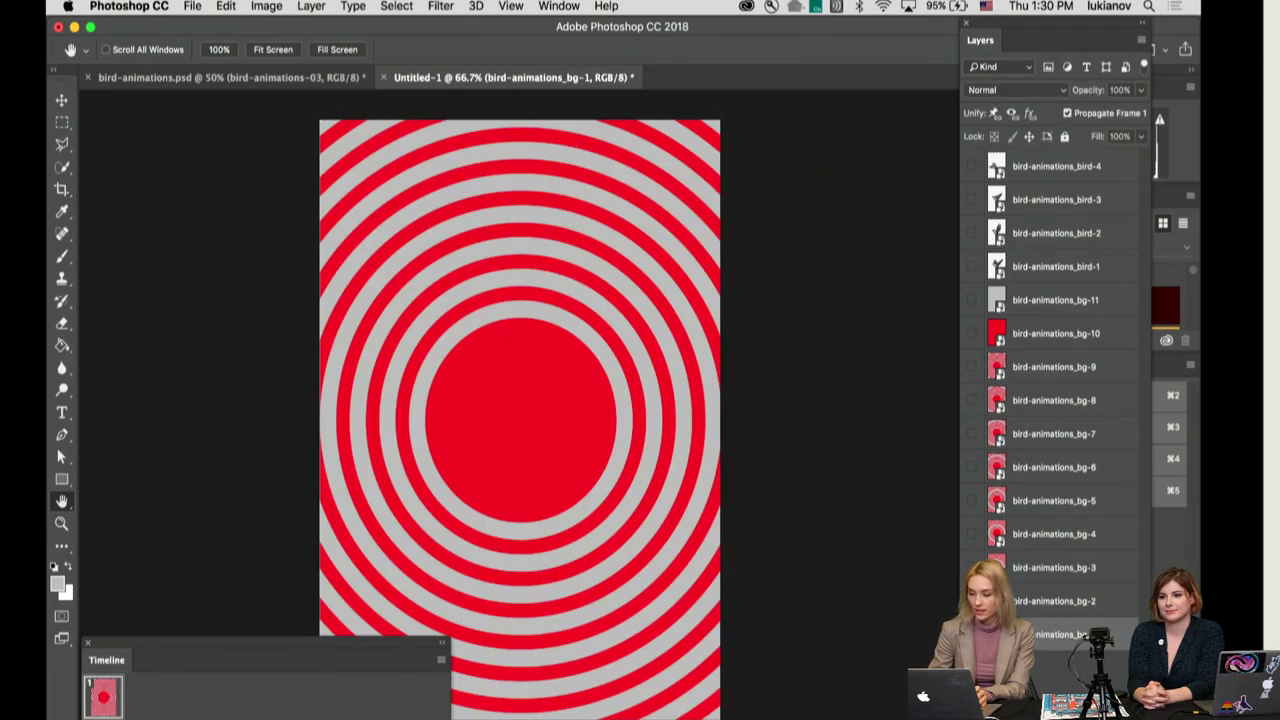
click(972, 266)
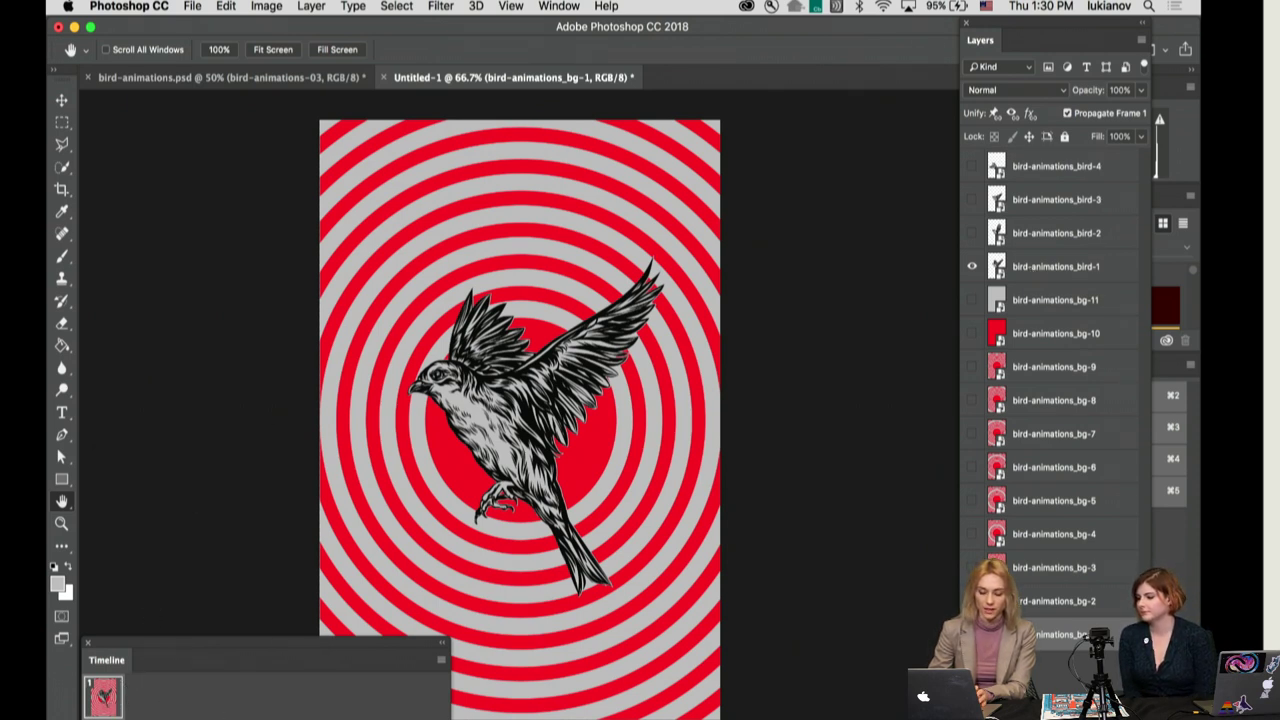
click(250, 716)
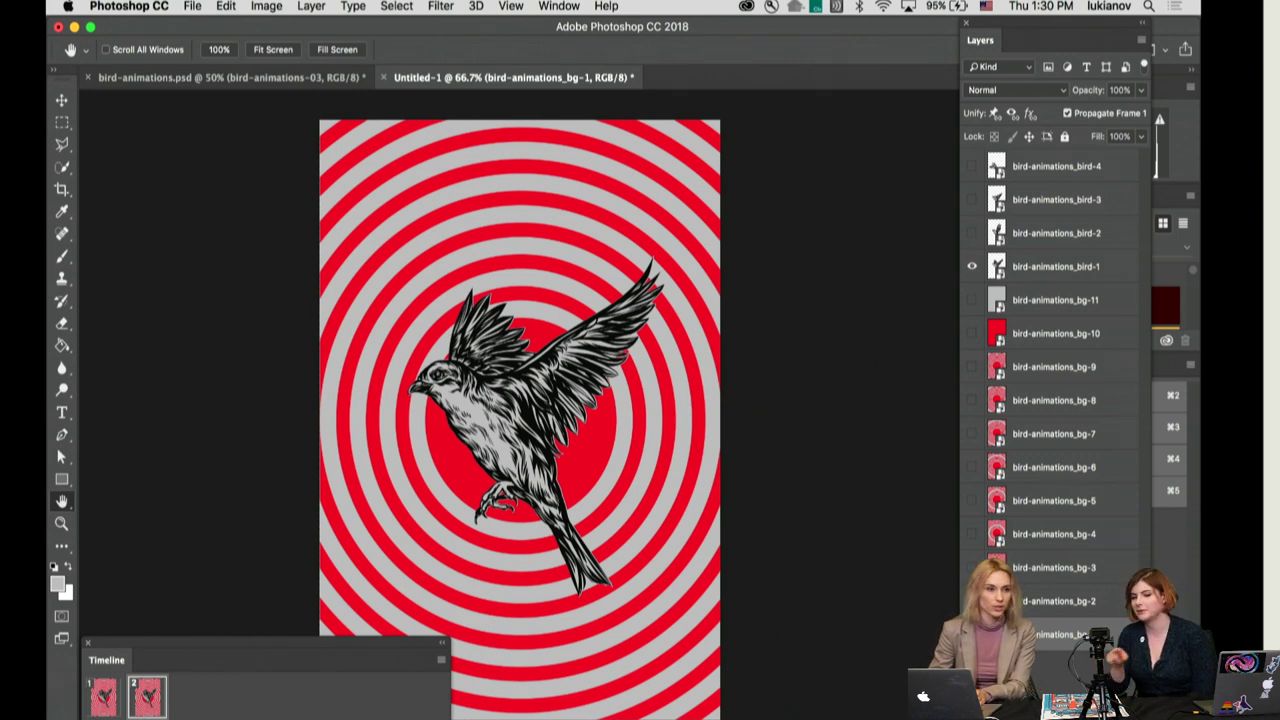
Step: Switch frame 2 to the bird-2 pose by hiding bird-1 and showing bird-2
drag(306, 645, 314, 543)
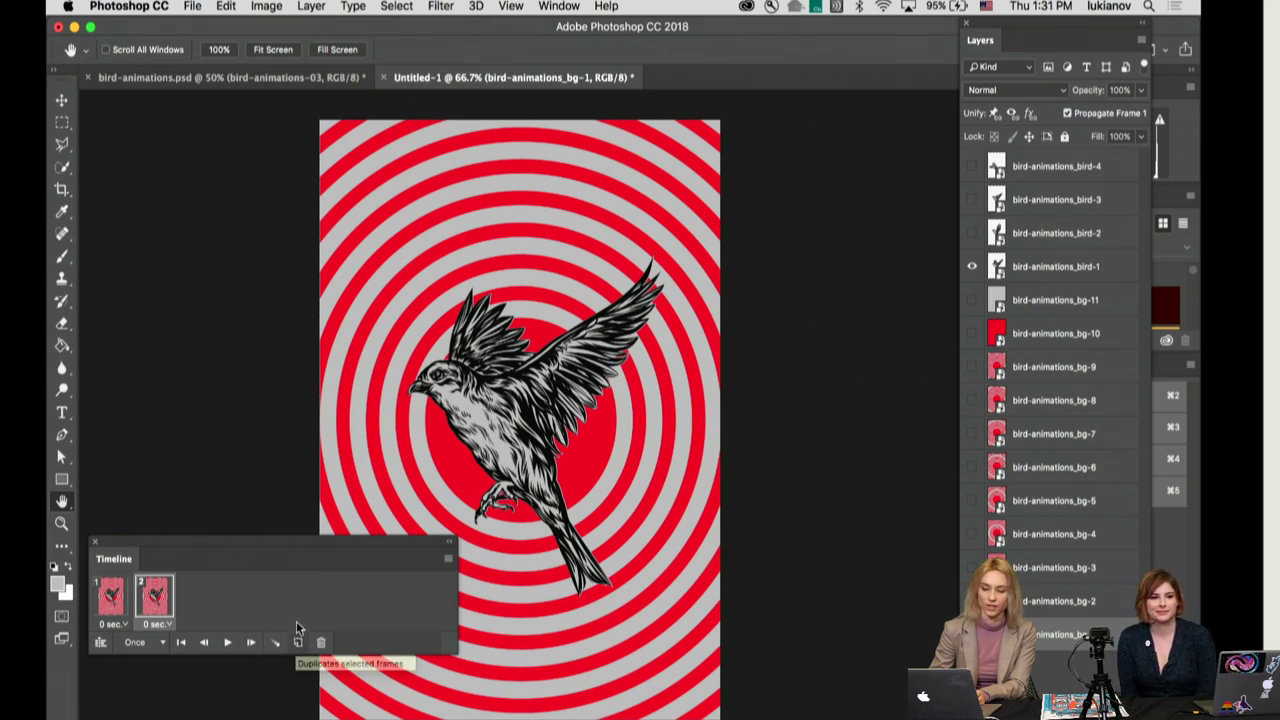
drag(303, 545, 295, 607)
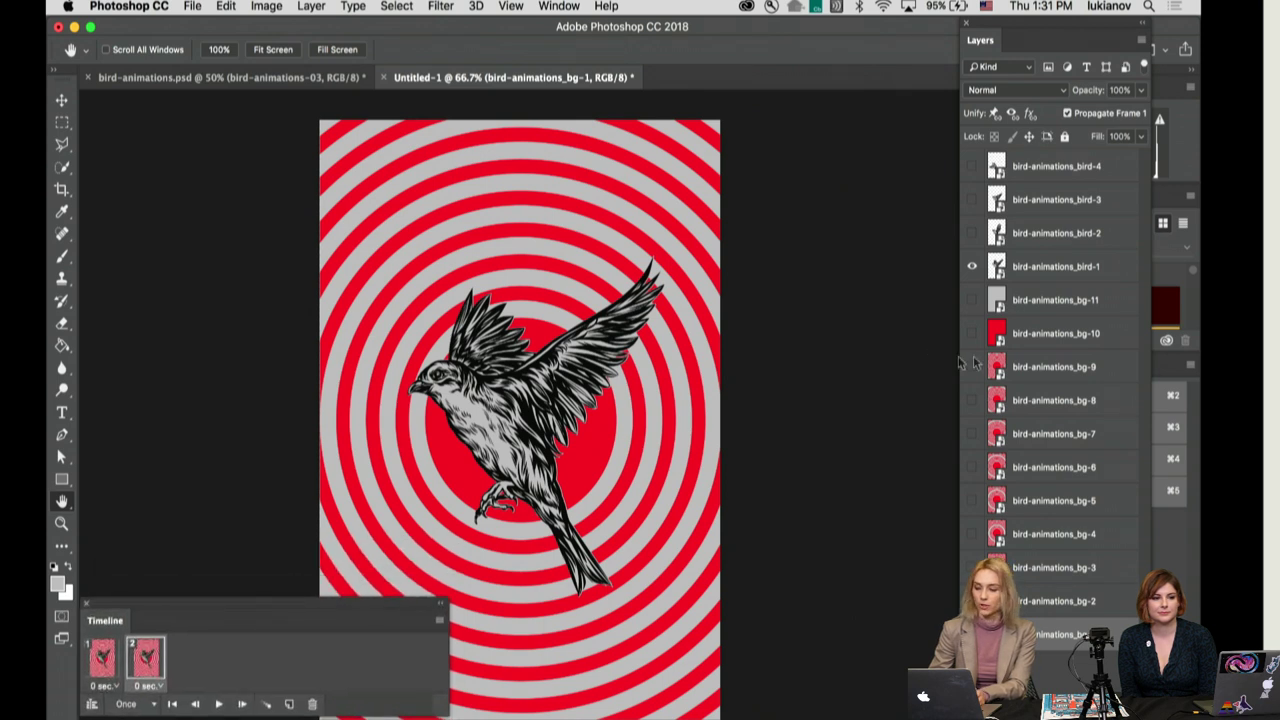
click(972, 267)
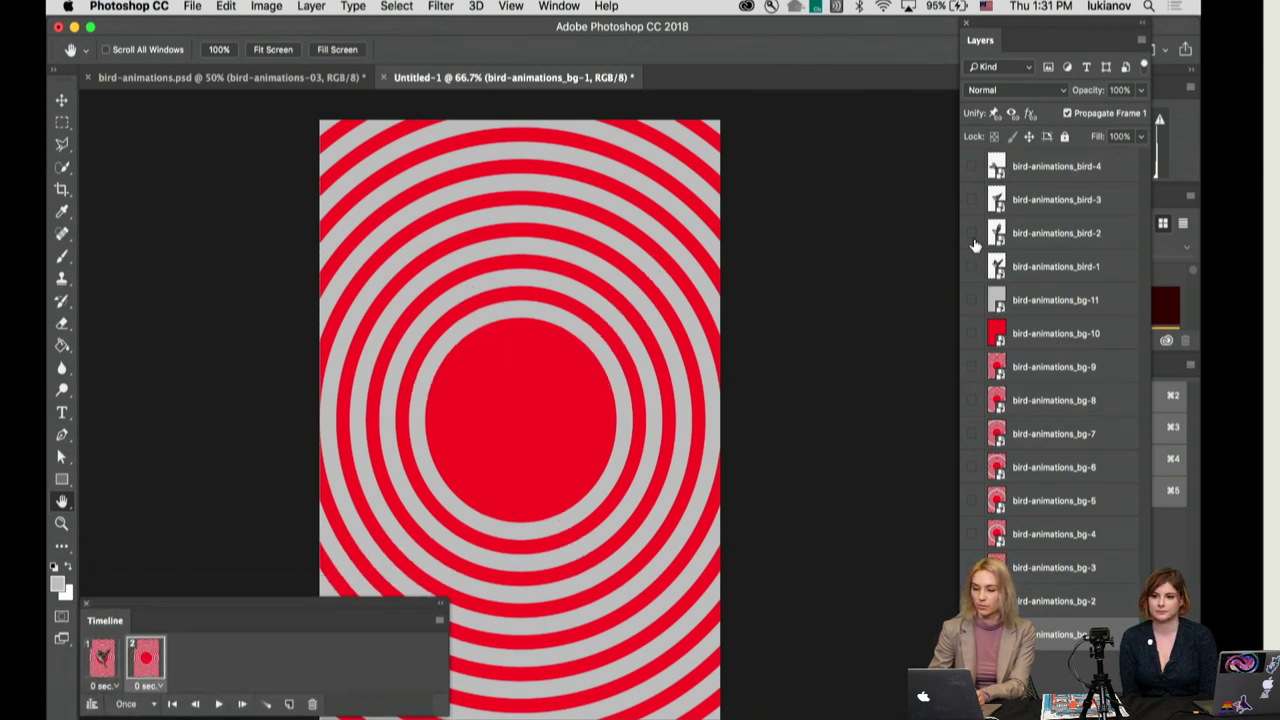
click(972, 233)
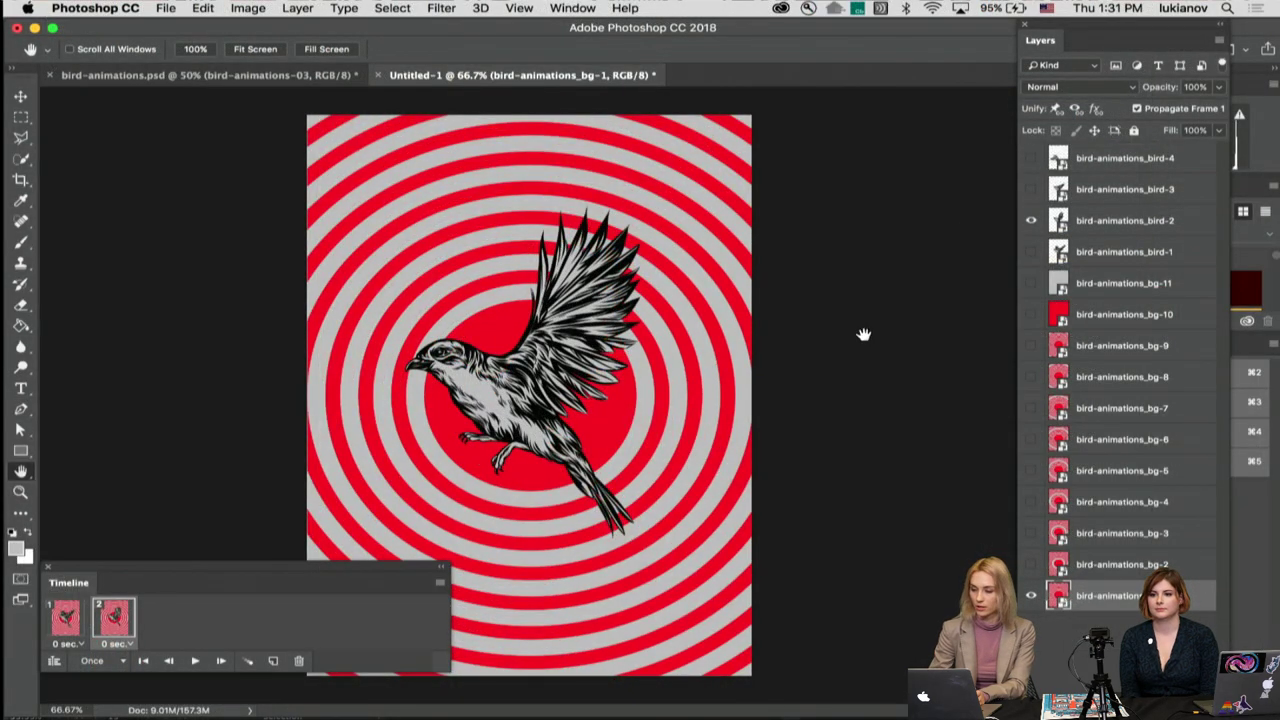
Step: Duplicate the frame twice to make four frames and select frame 3
click(273, 661)
click(273, 661)
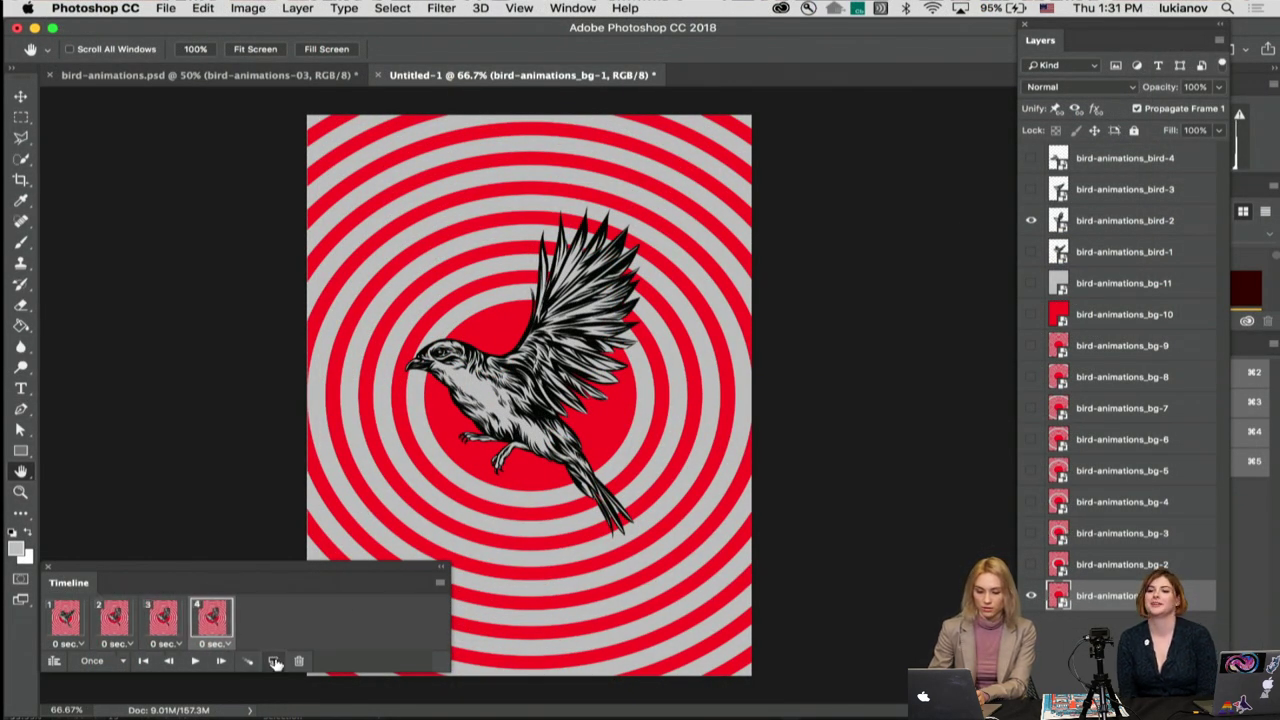
click(162, 625)
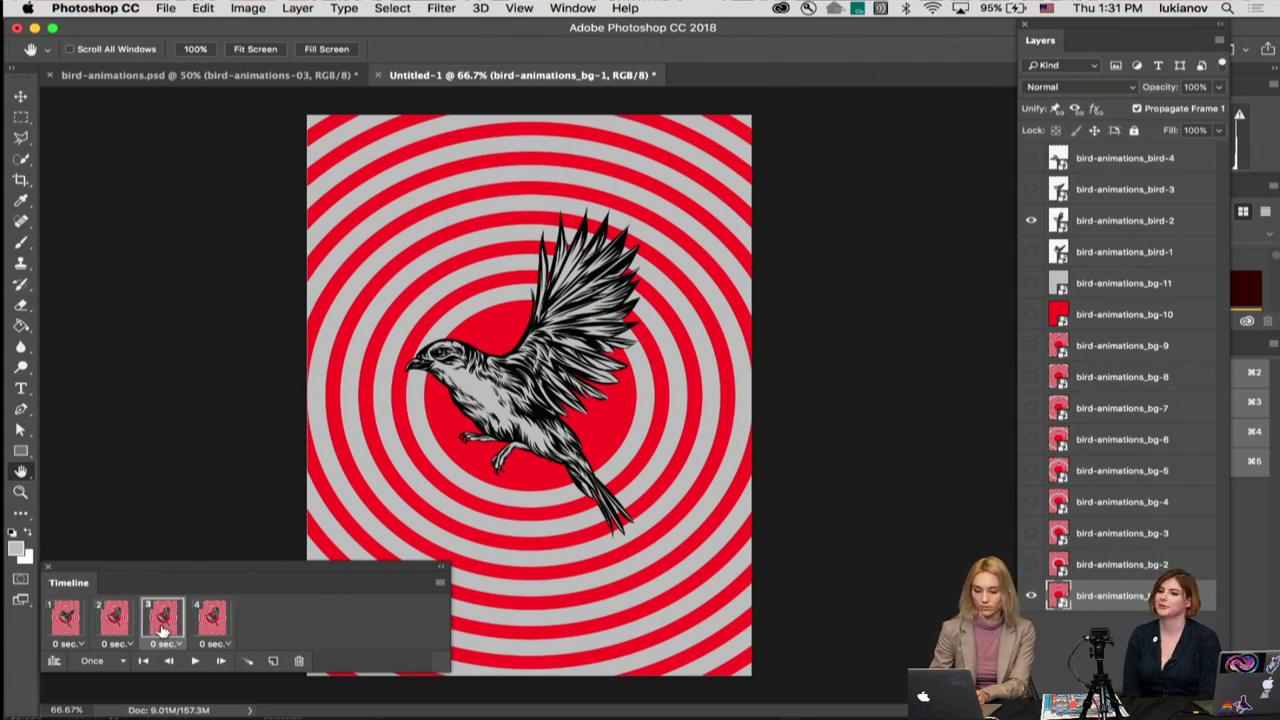
Step: Switch to Full Screen Mode with Menu Bar and move the Timeline panel higher
key(f)
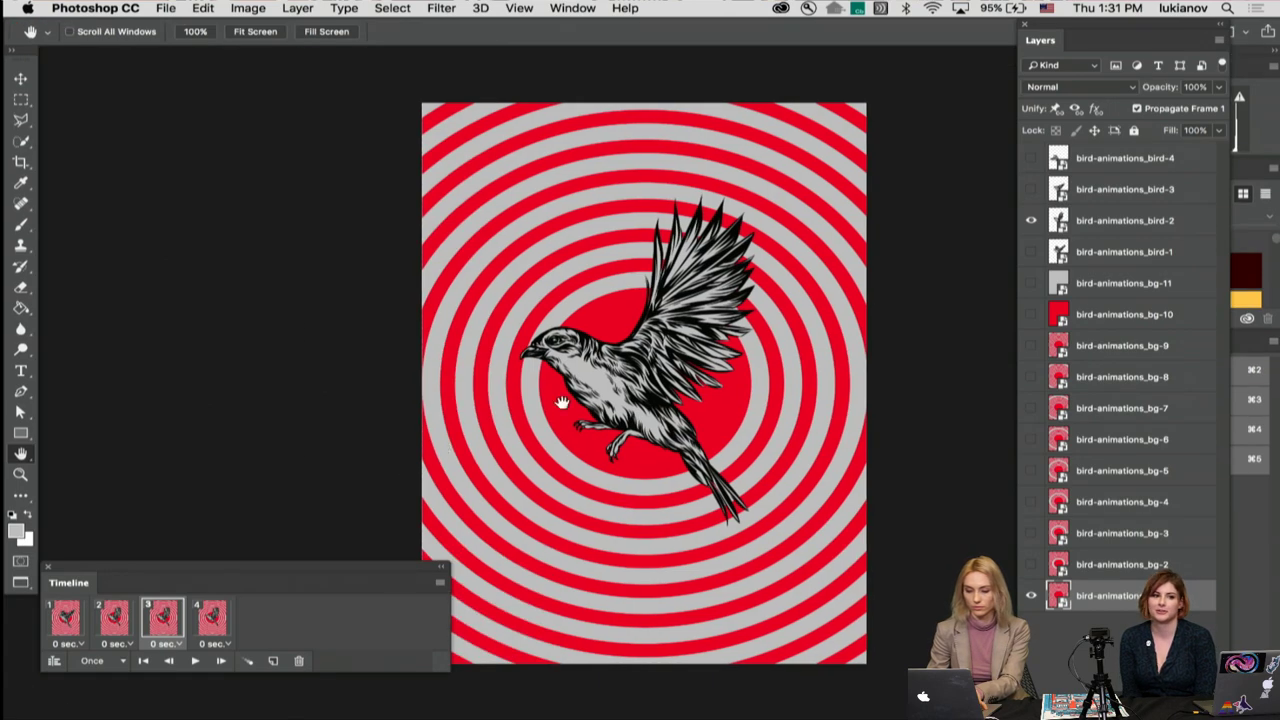
scroll(562, 402, right, 10)
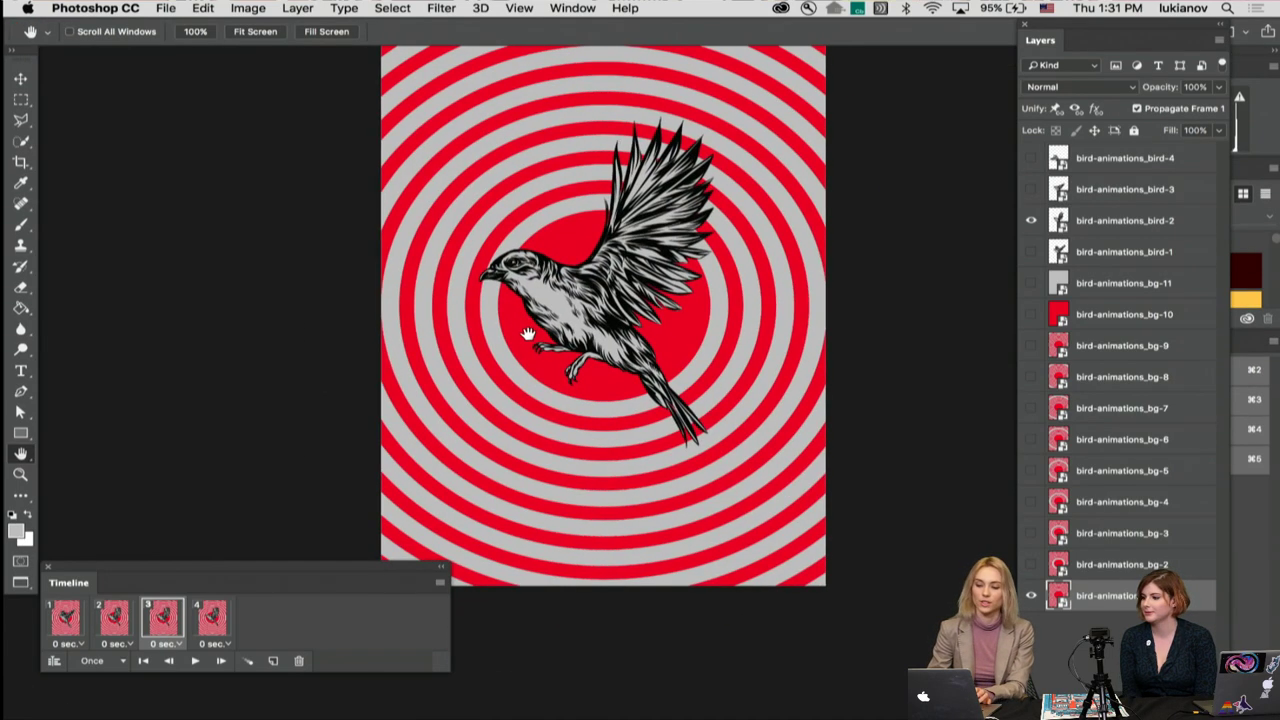
scroll(497, 421, left, 10)
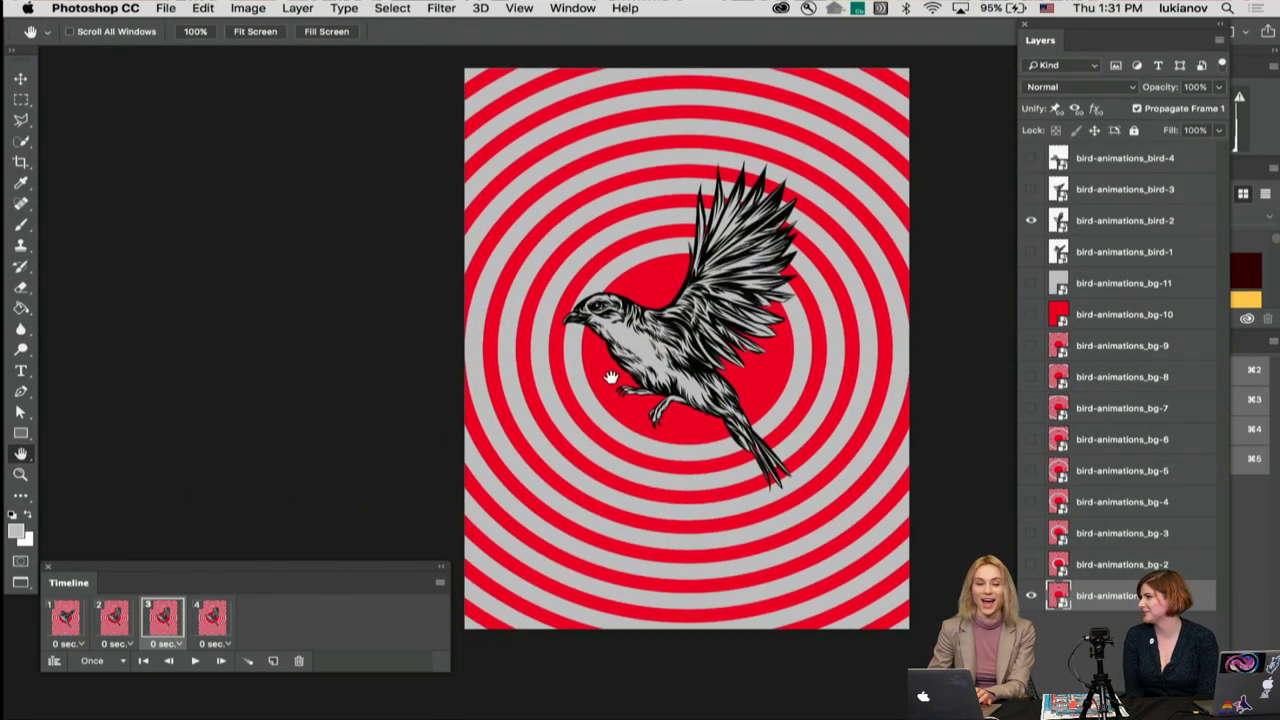
scroll(610, 377, left, 3)
scroll(640, 377, right, 3)
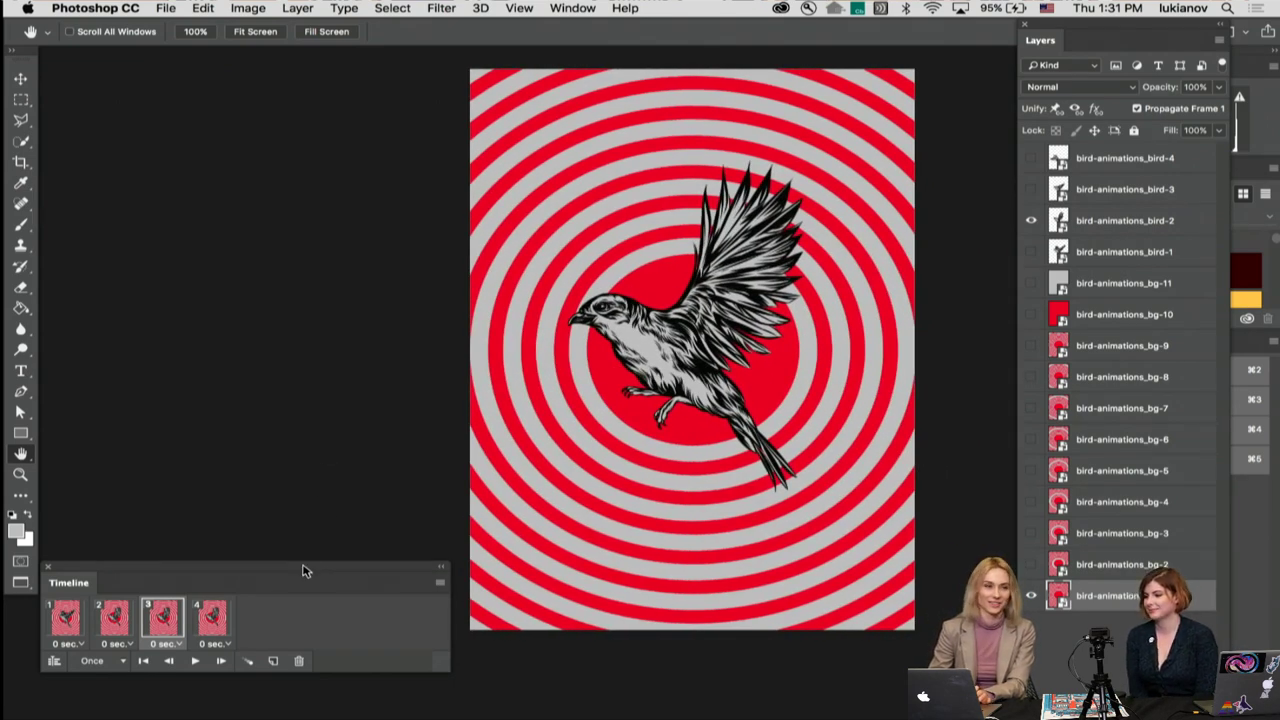
drag(305, 571, 309, 465)
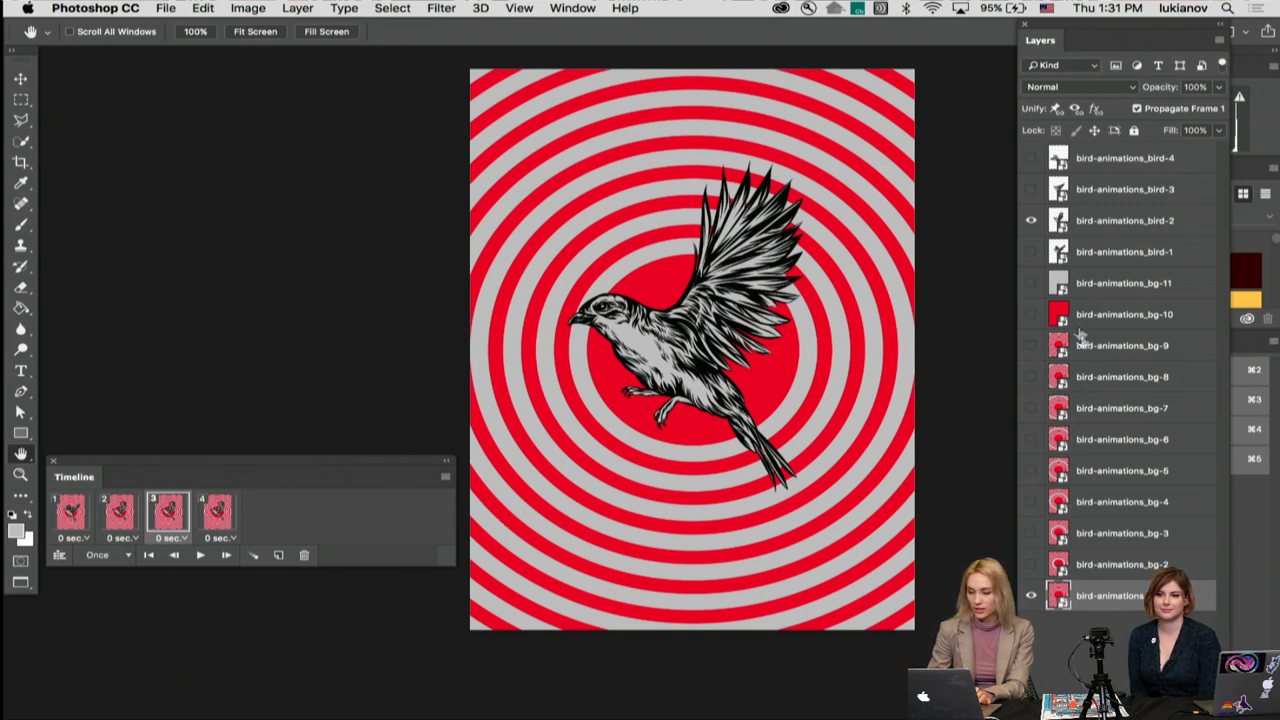
Step: Replace the bird-2 pose with bird-3 in frames 3 and 4
click(1031, 220)
click(1031, 189)
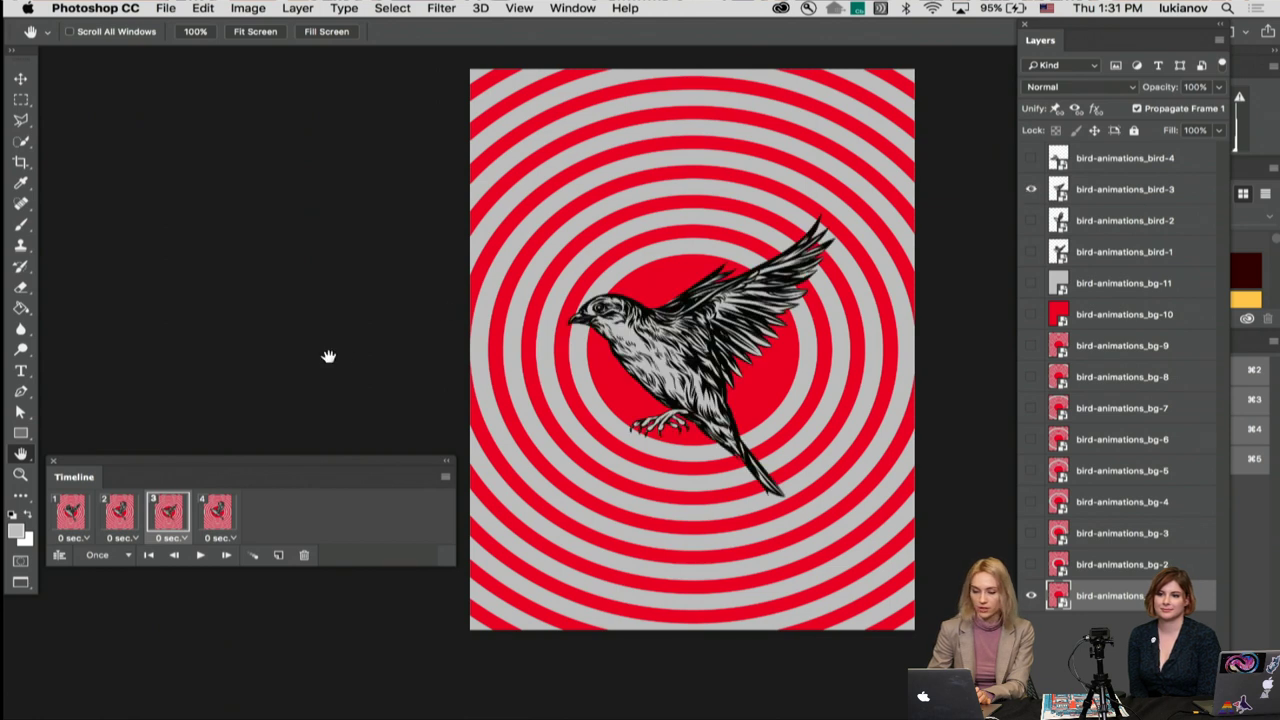
click(218, 518)
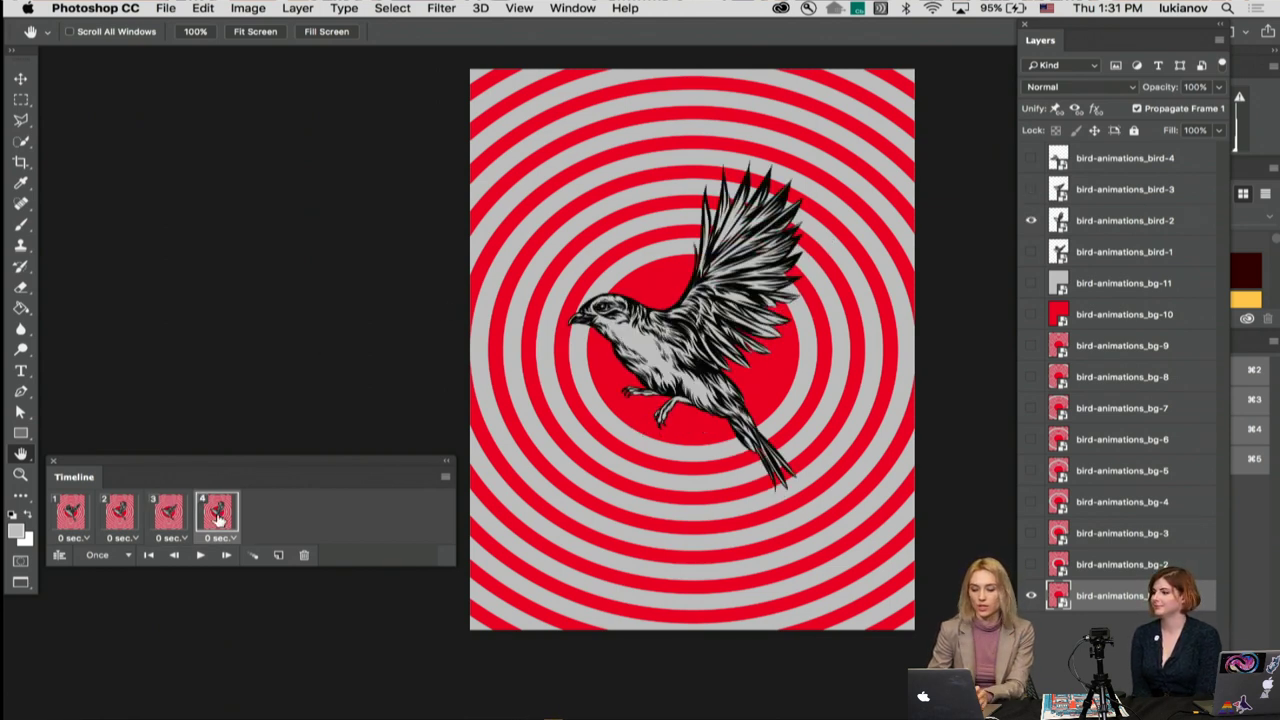
click(1031, 218)
click(1031, 189)
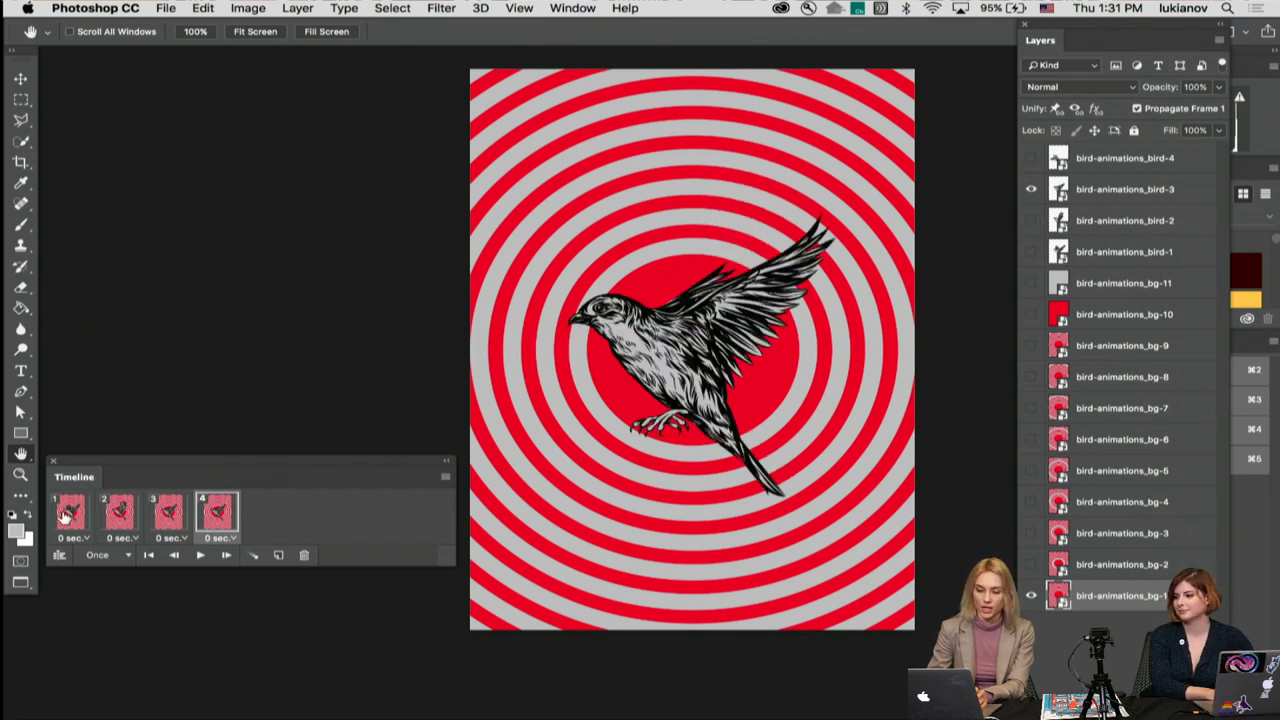
Step: Set the animation loop to Forever and preview it from frame 1
click(129, 558)
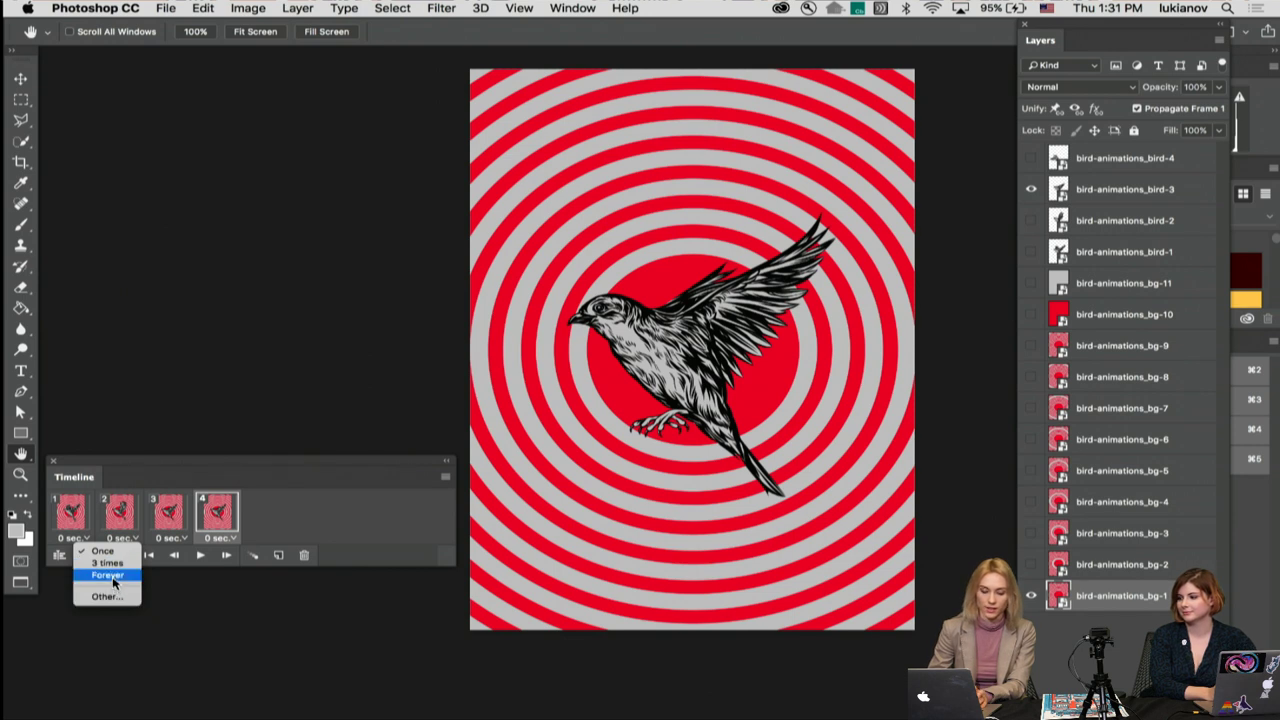
click(110, 577)
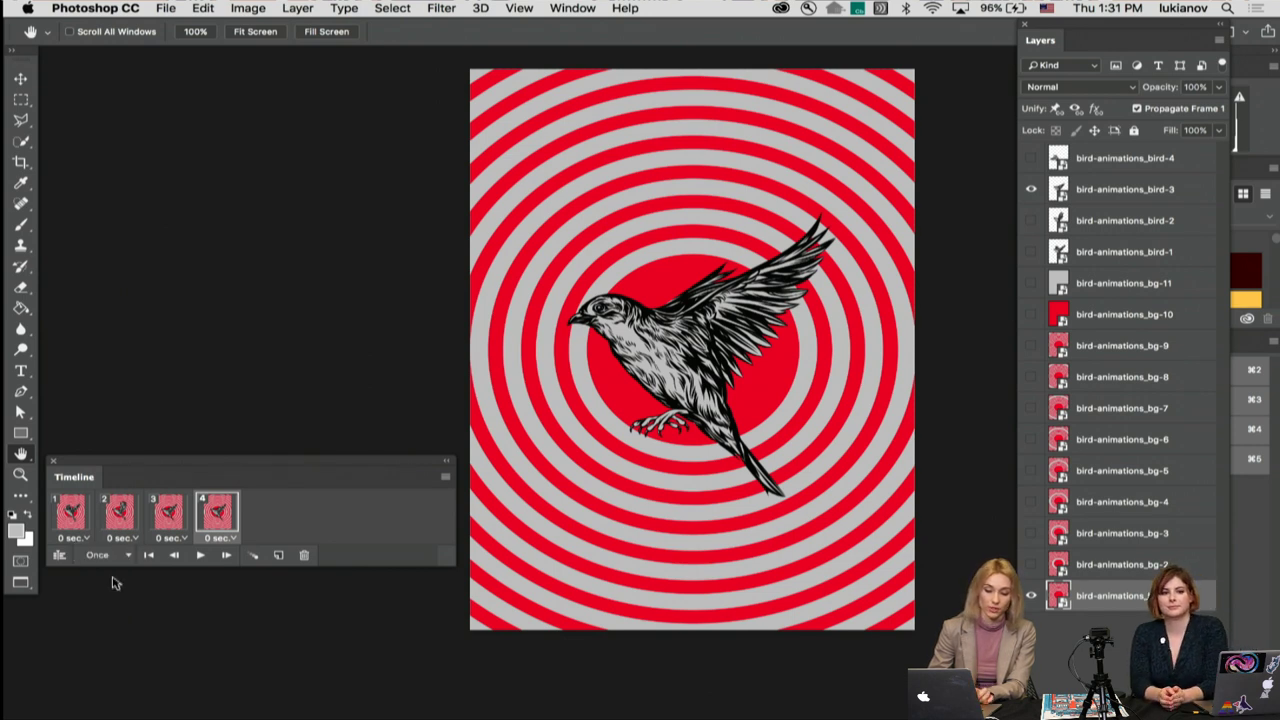
click(72, 512)
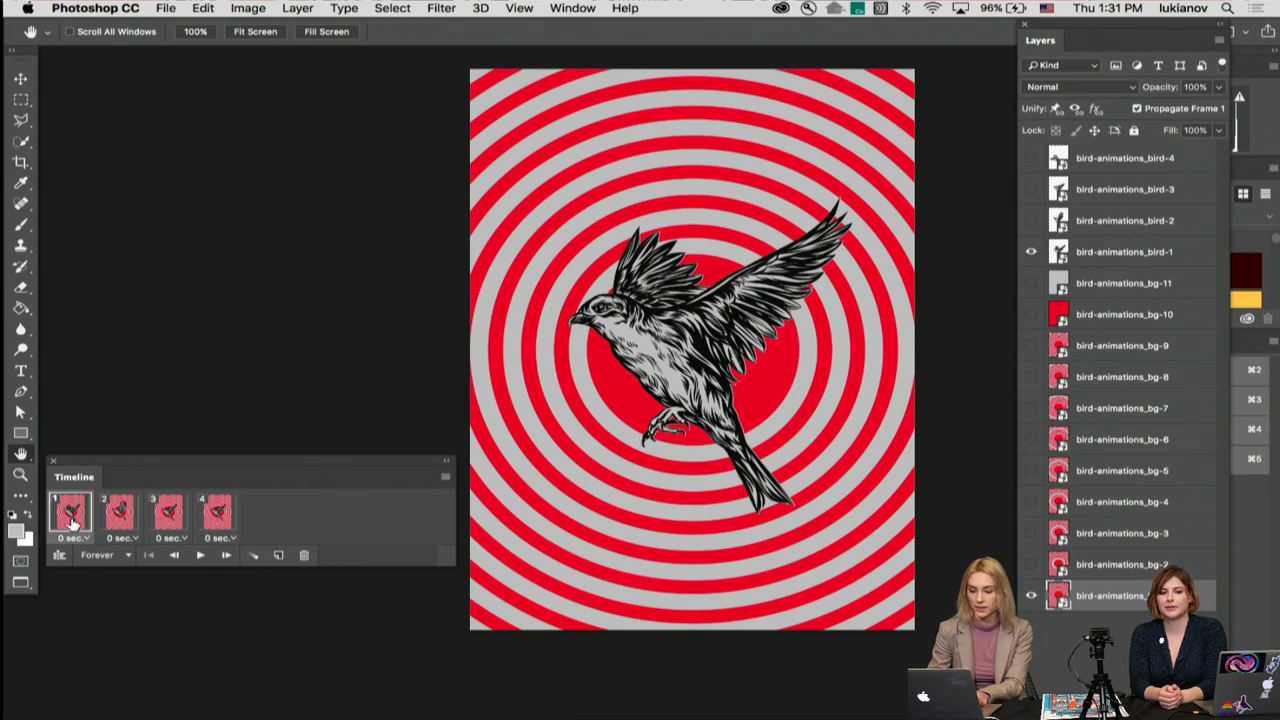
key(space)
key(space)
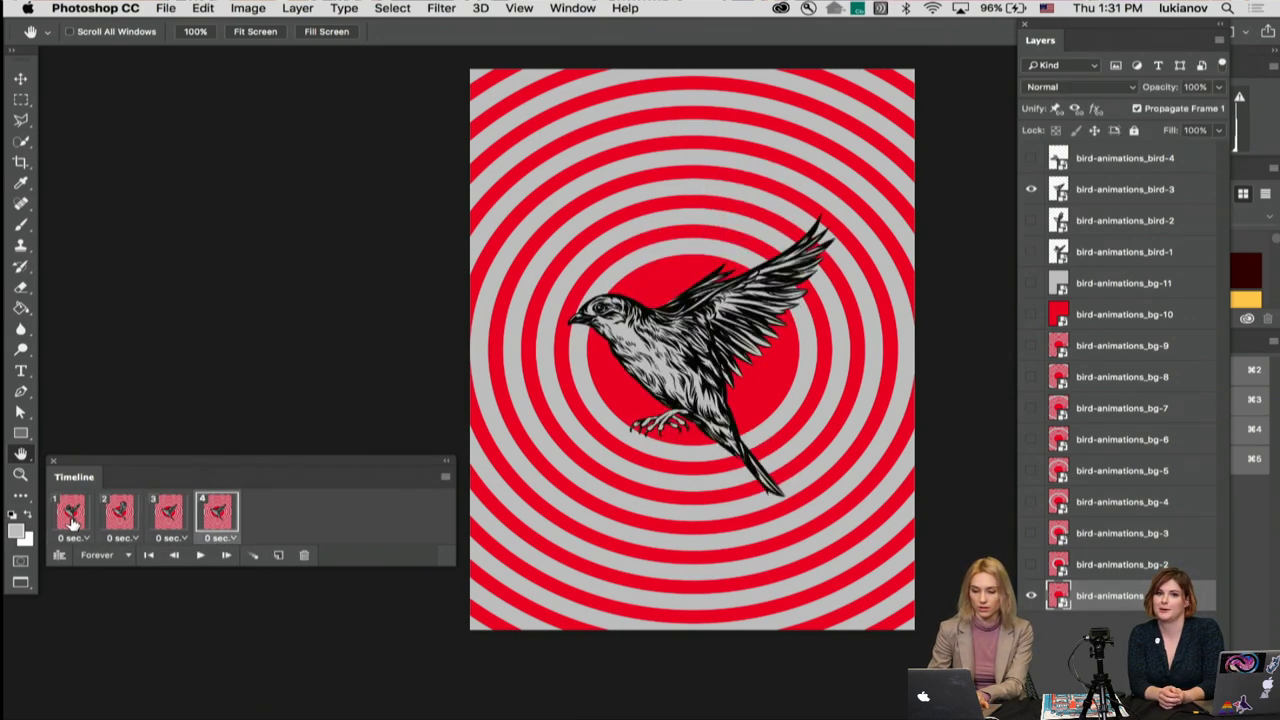
click(84, 512)
click(121, 512)
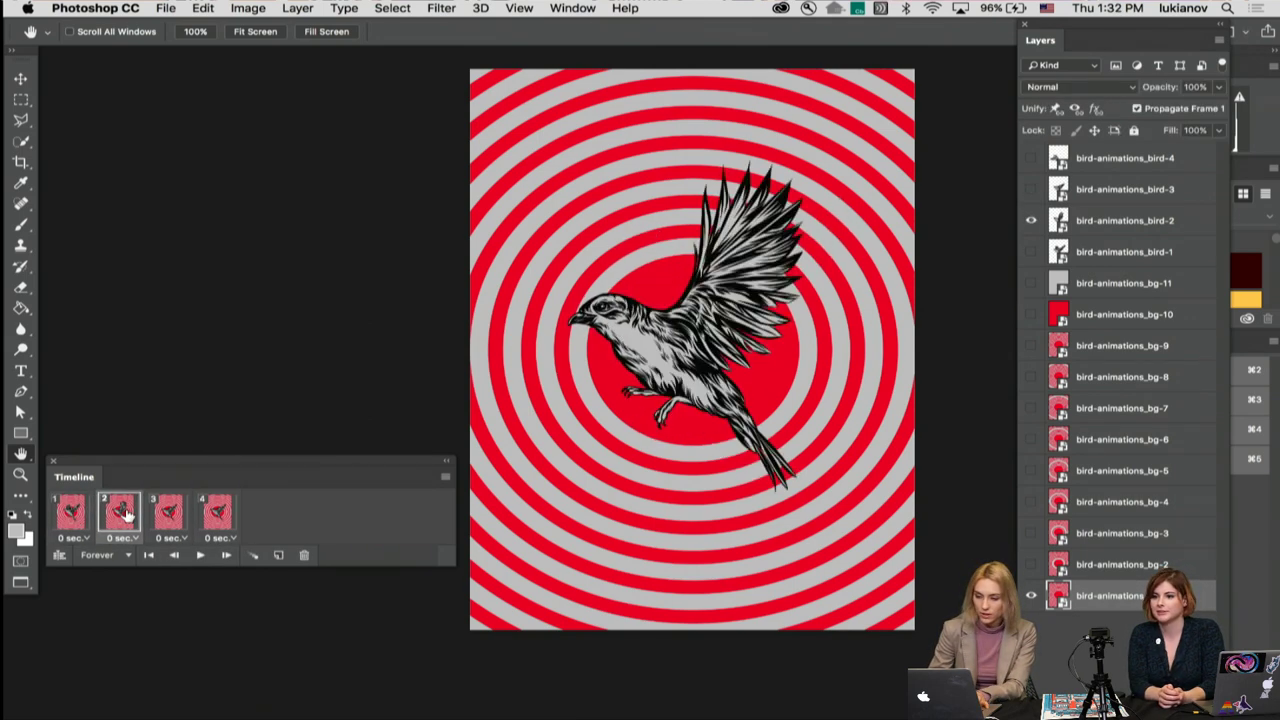
click(164, 514)
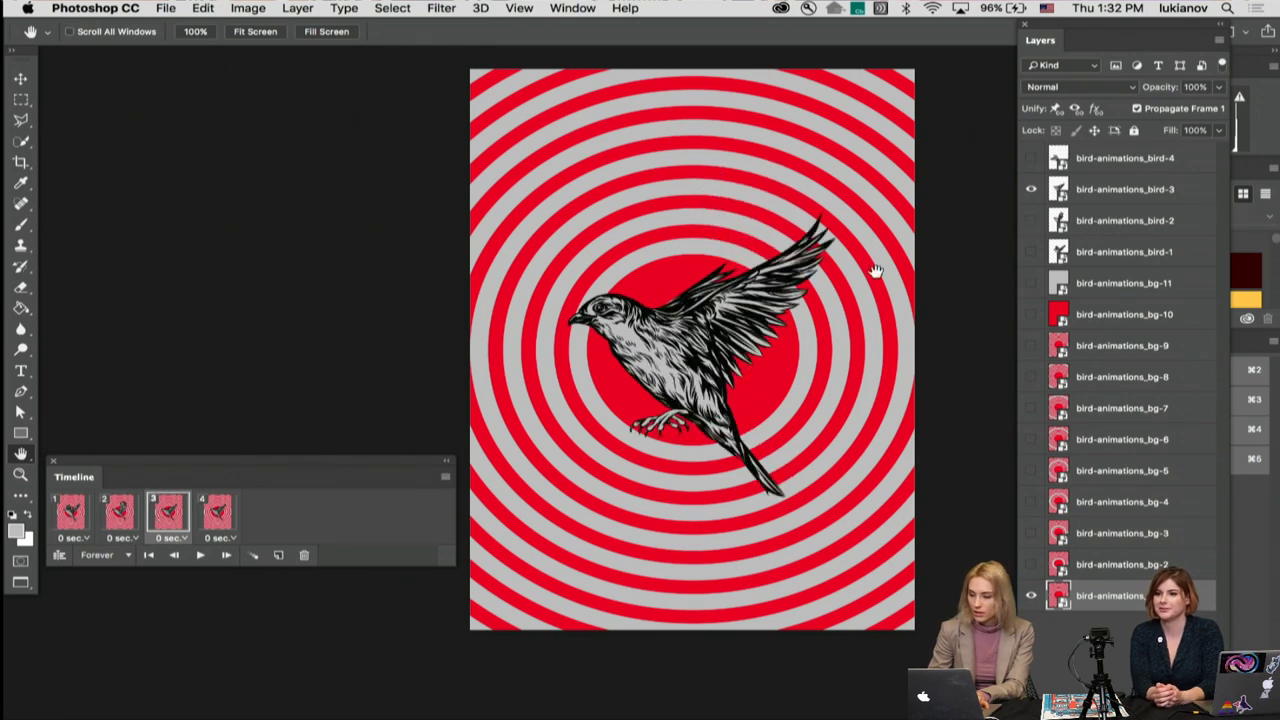
Step: Change frame 3 to the bird-4 pose, keep bird-3 in frame 4, and replay
click(1031, 190)
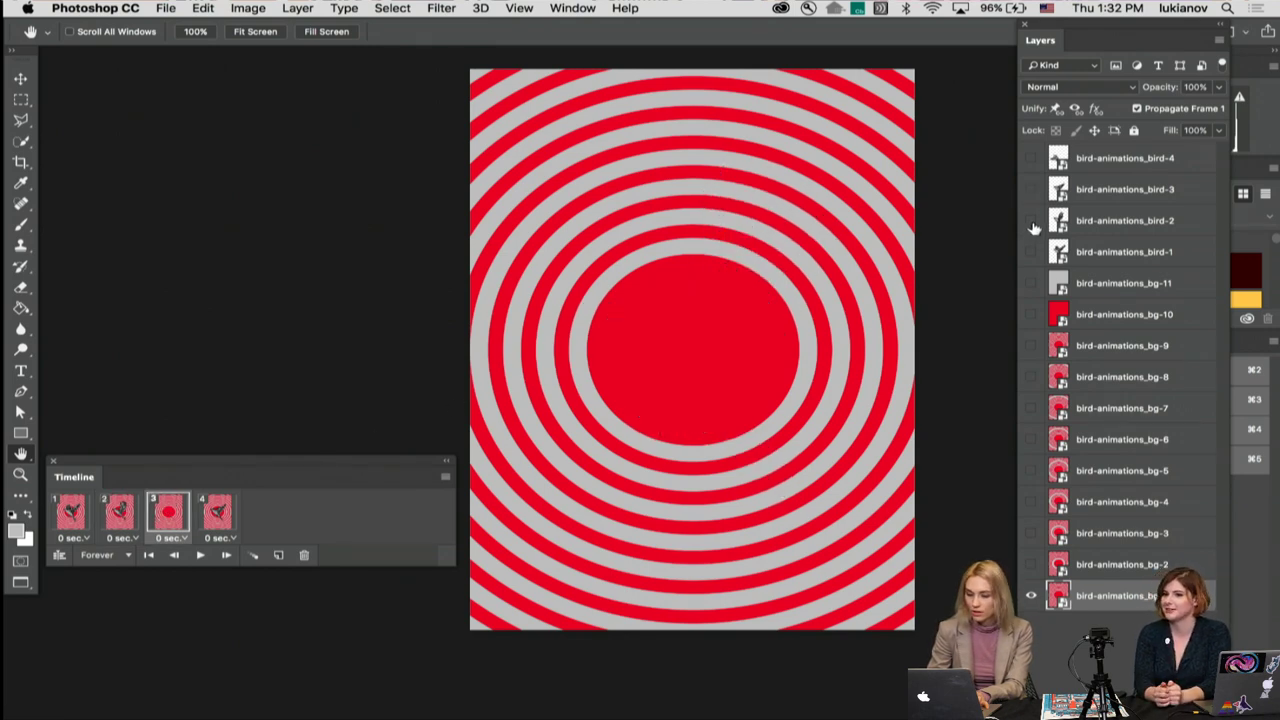
click(1031, 158)
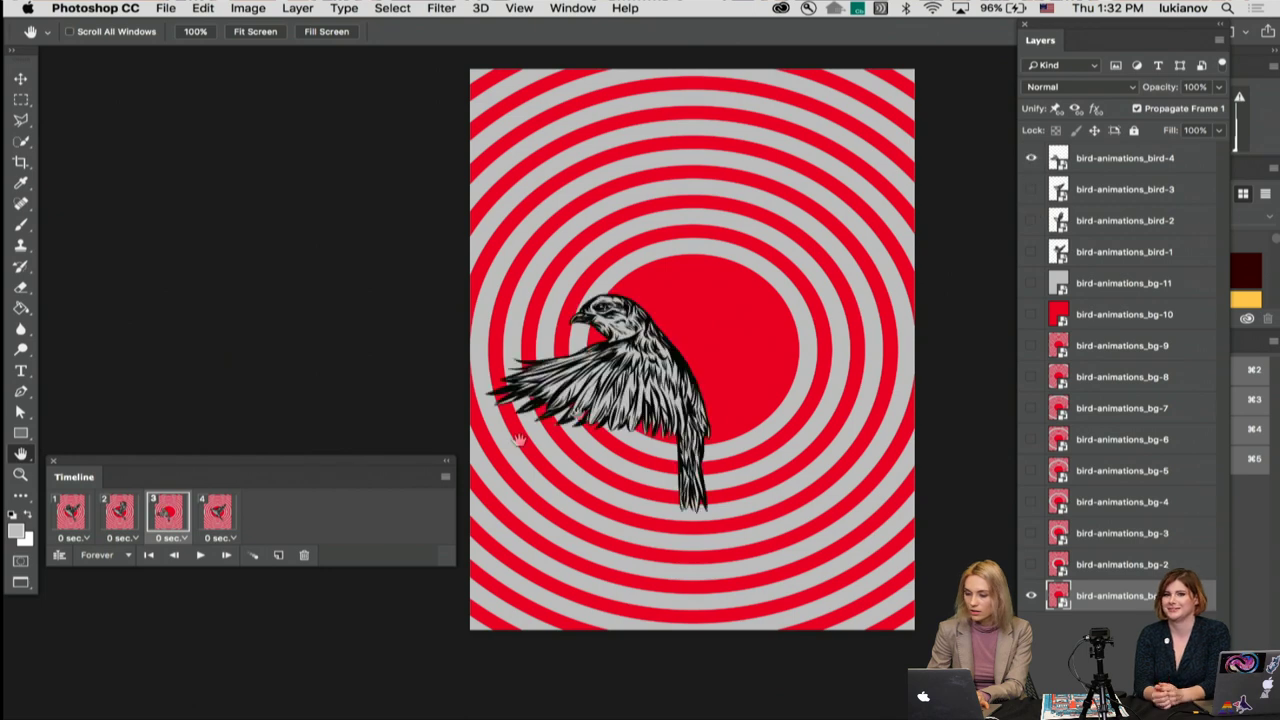
click(1031, 190)
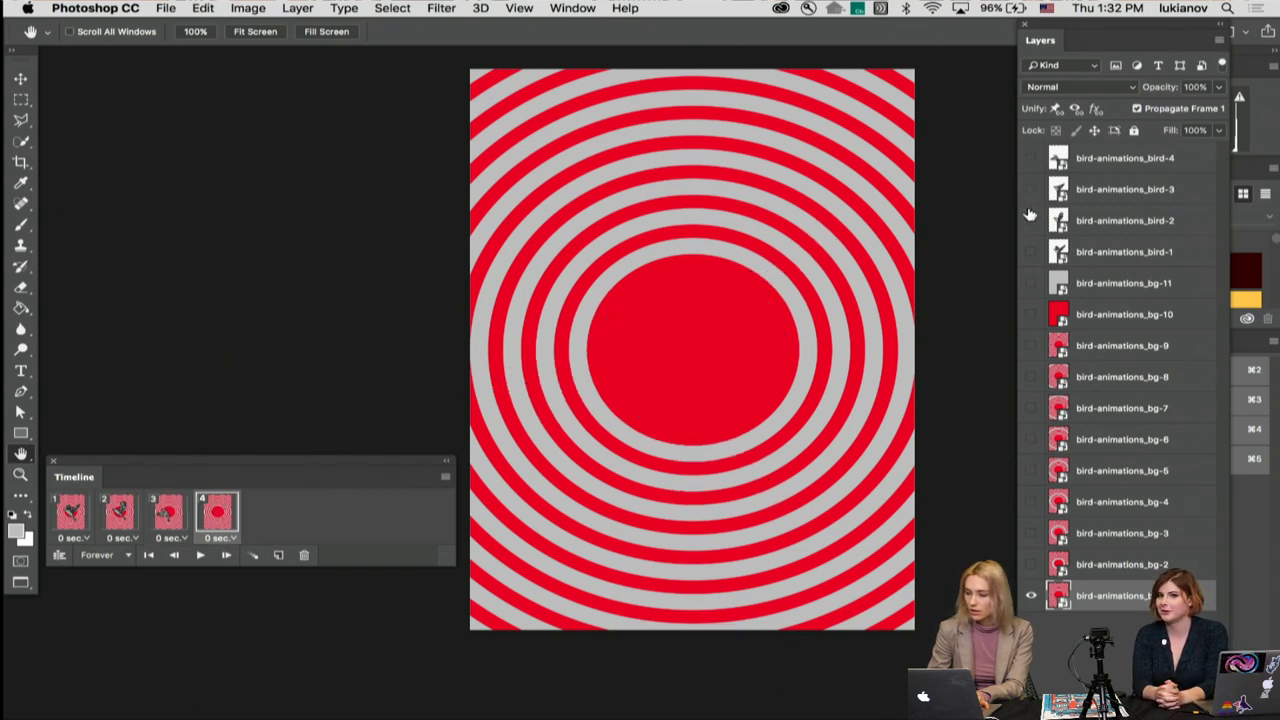
click(1031, 190)
click(200, 555)
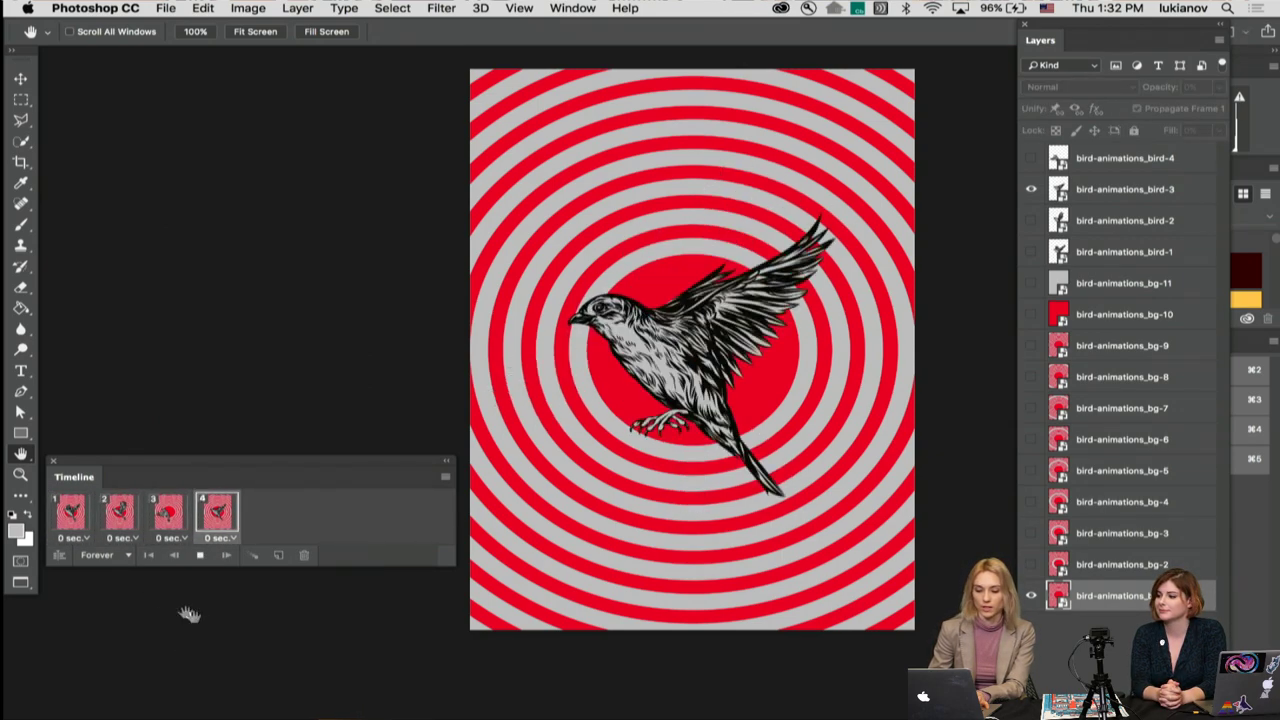
click(199, 555)
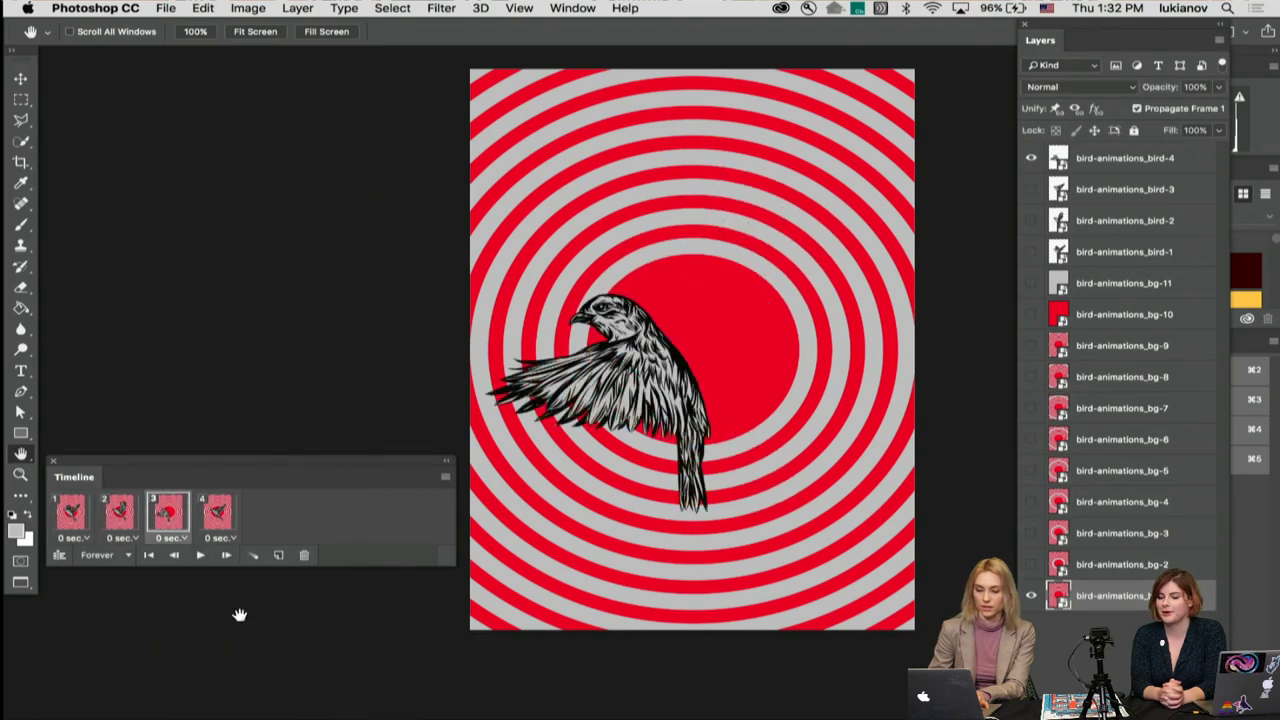
key(space)
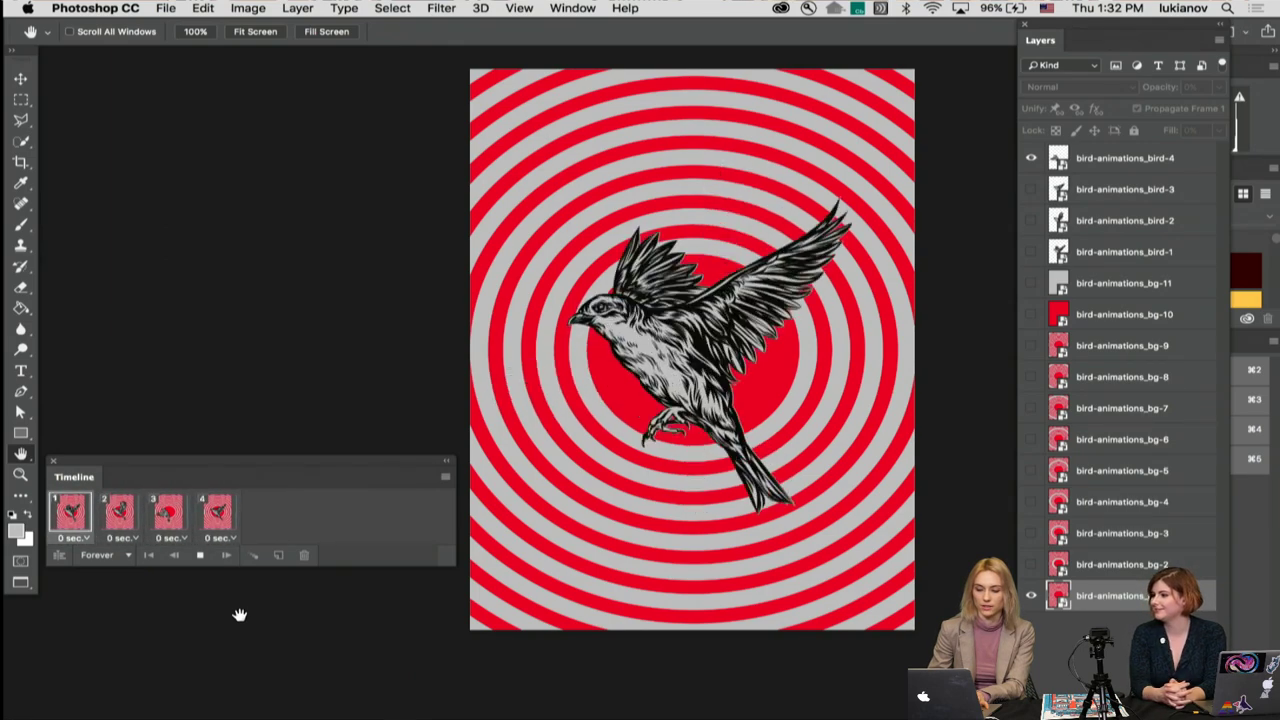
Step: Duplicate frames 1–4 as frames 5–8 and preview the eight-frame animation
click(192, 555)
click(72, 512)
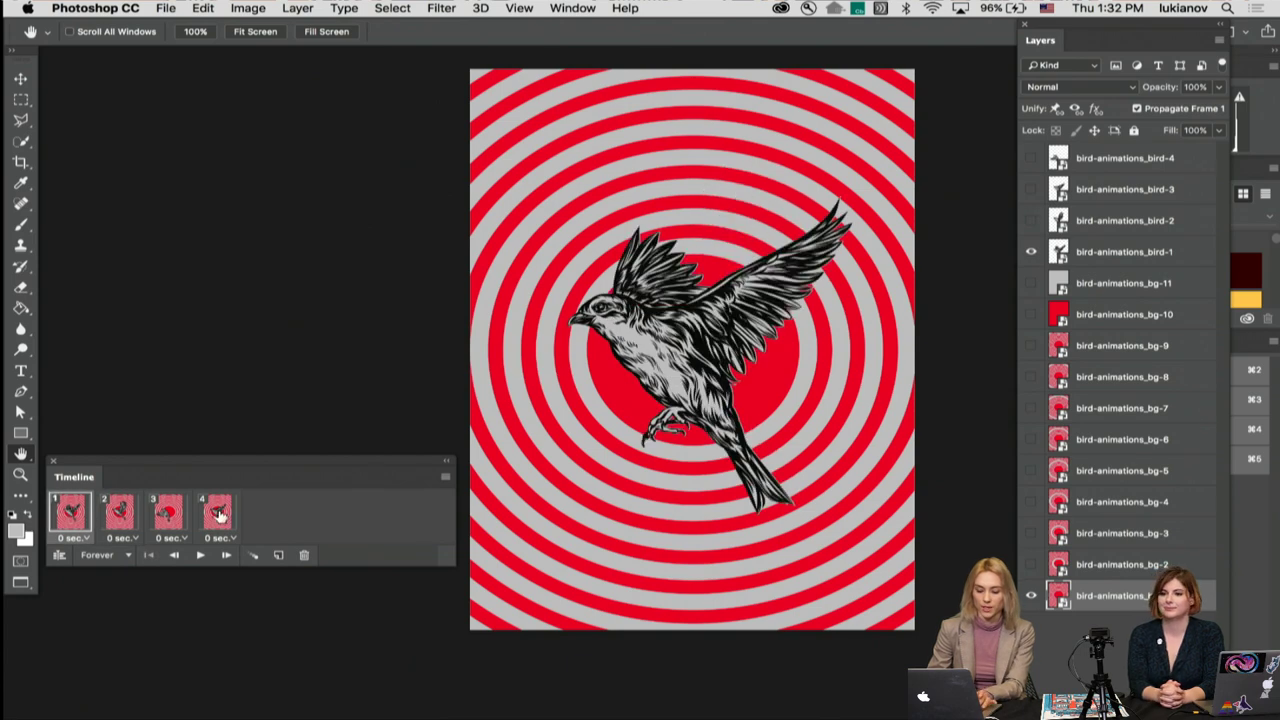
shift+click(220, 512)
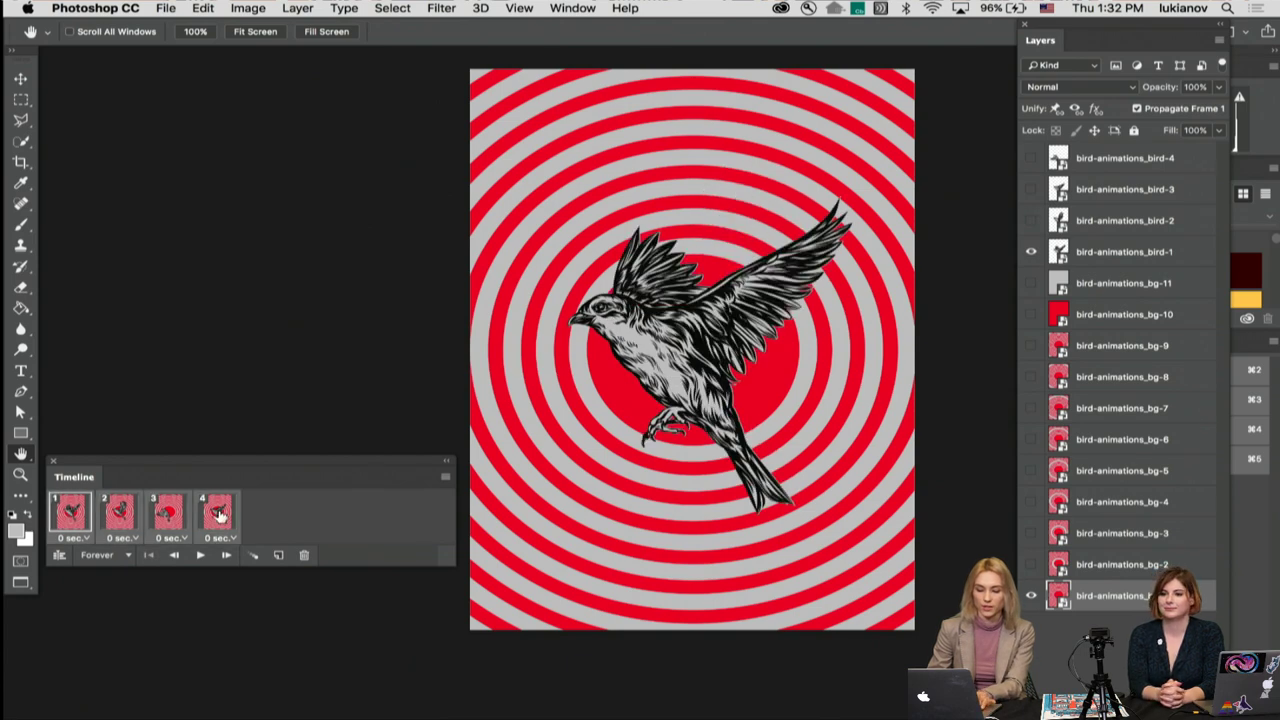
click(281, 556)
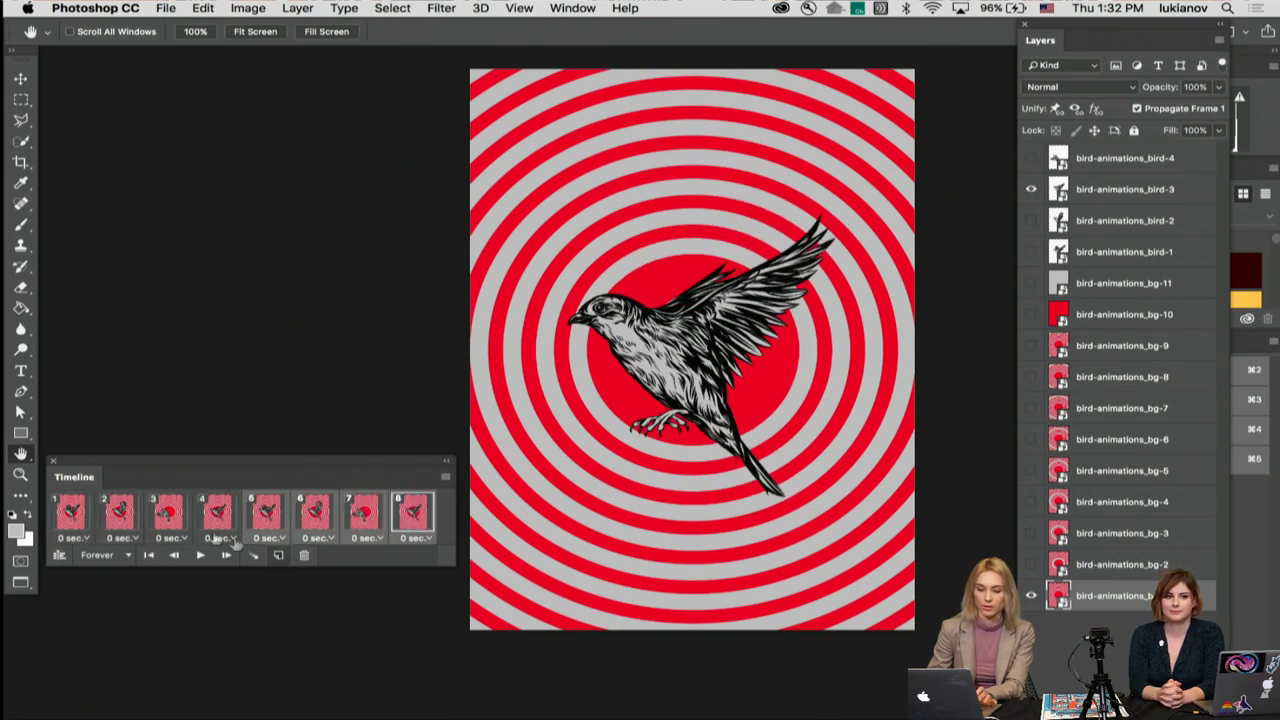
click(88, 512)
key(space)
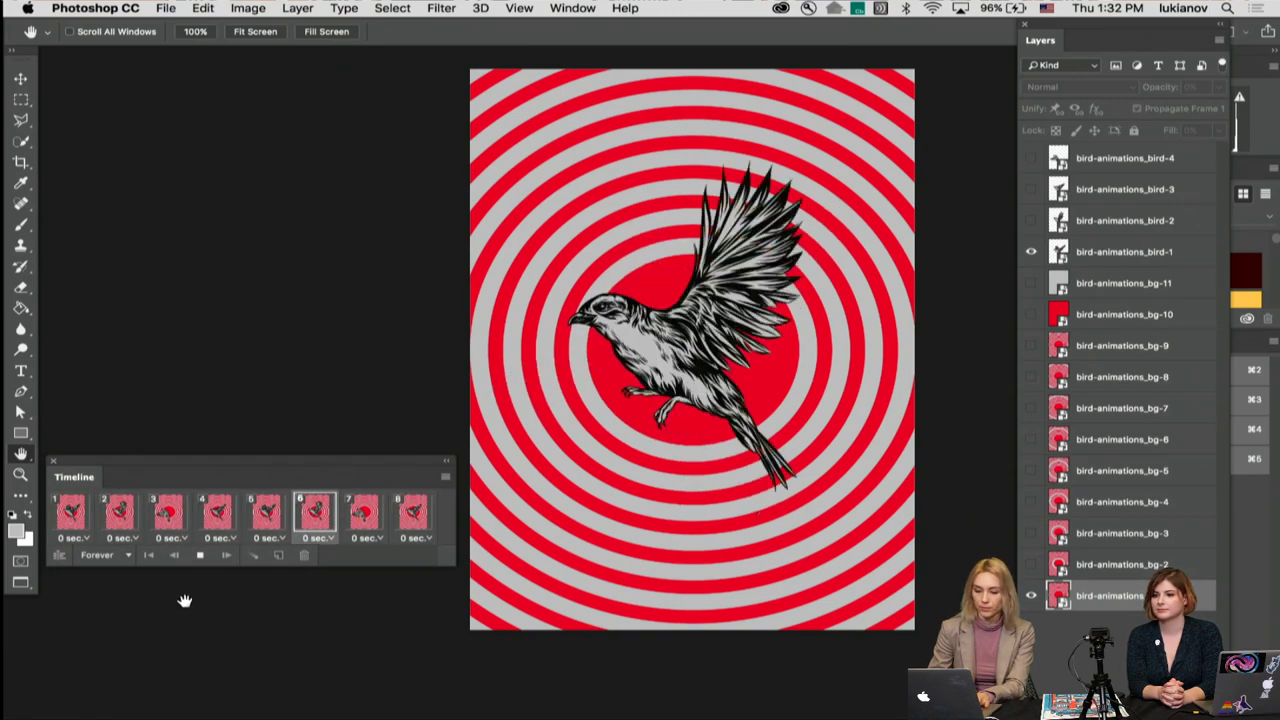
click(199, 555)
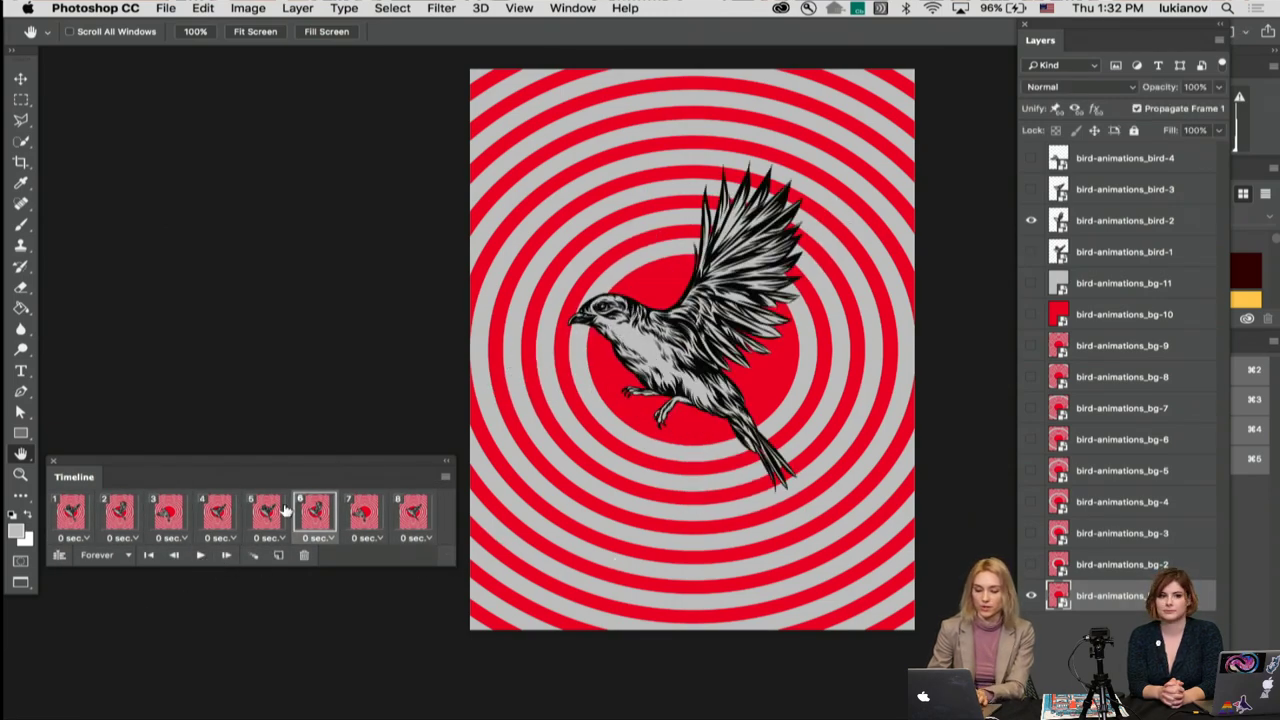
Step: Select all eight frames and duplicate them to make 16
click(72, 514)
shift+click(414, 512)
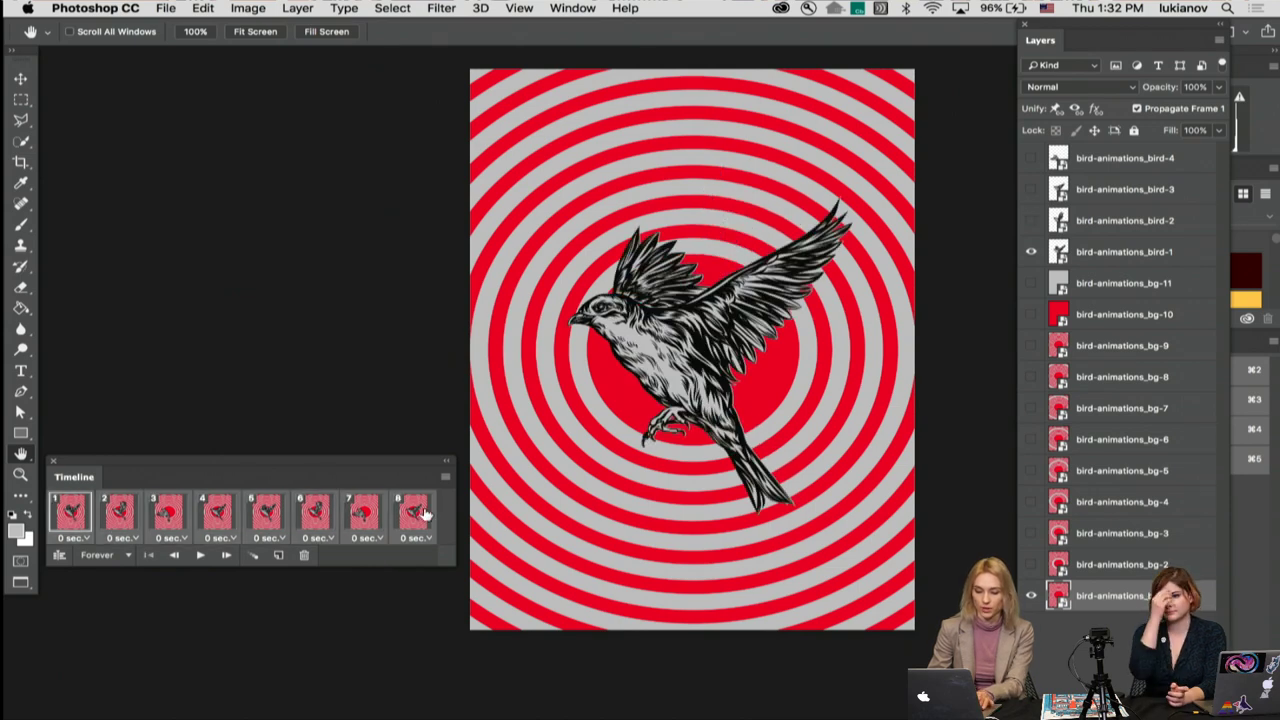
click(278, 559)
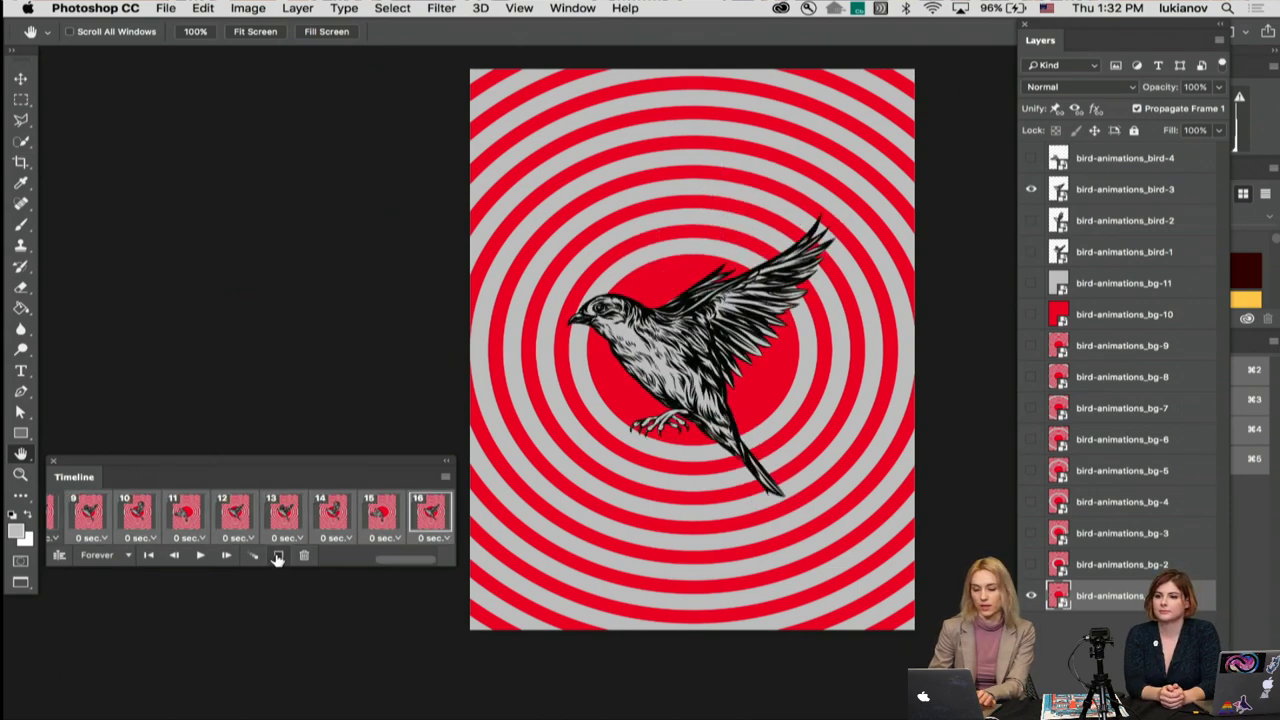
Step: Widen the Timeline to show all 16 frames, select frame 9, and move it below the canvas
drag(458, 556, 996, 566)
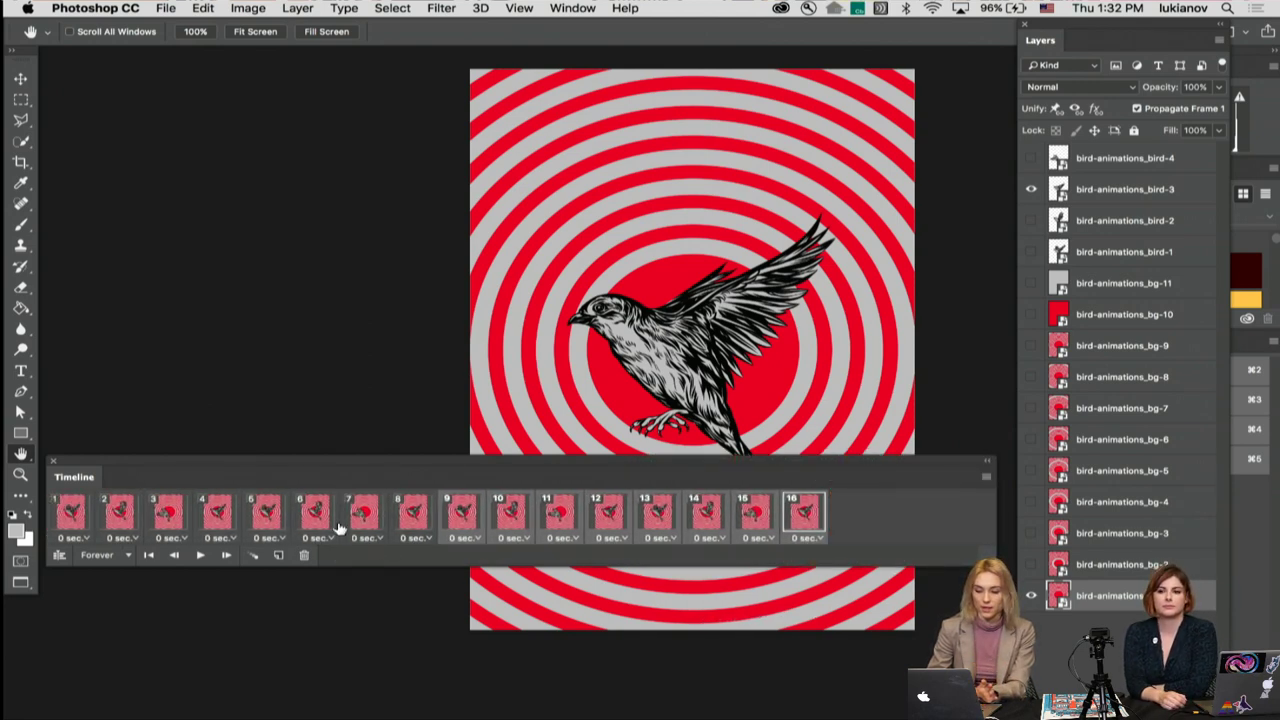
click(468, 514)
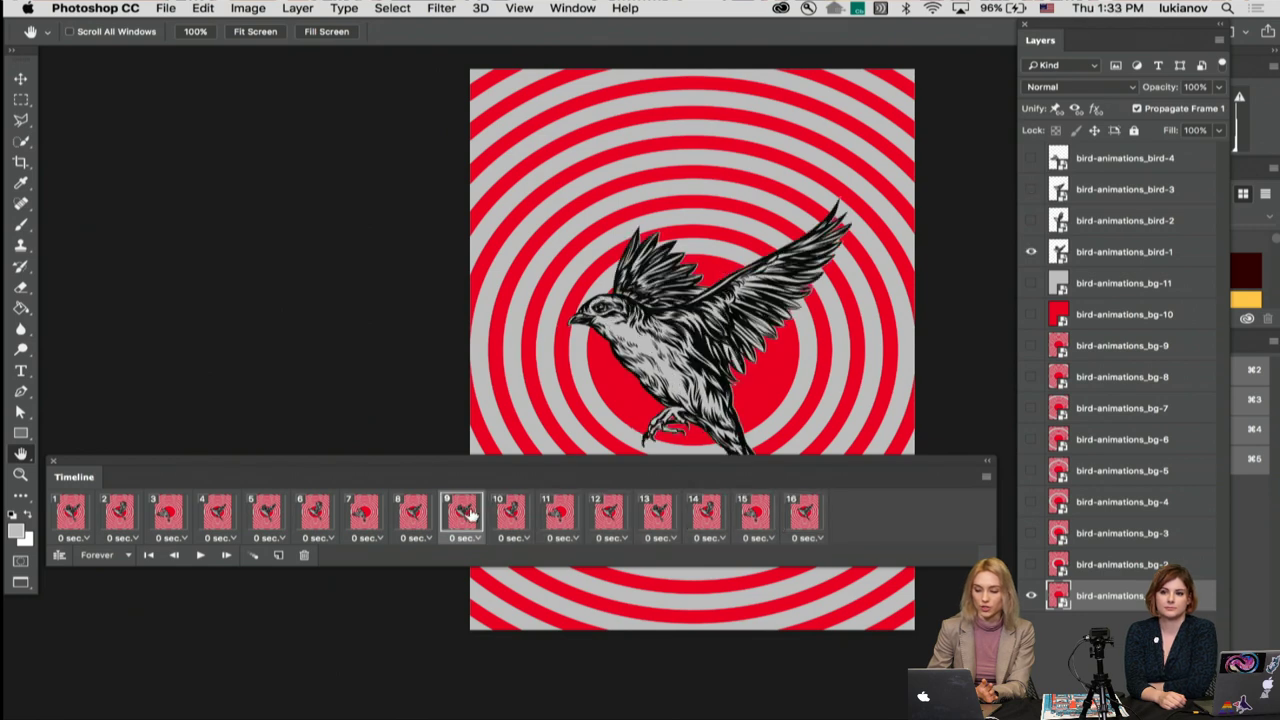
drag(594, 463, 583, 602)
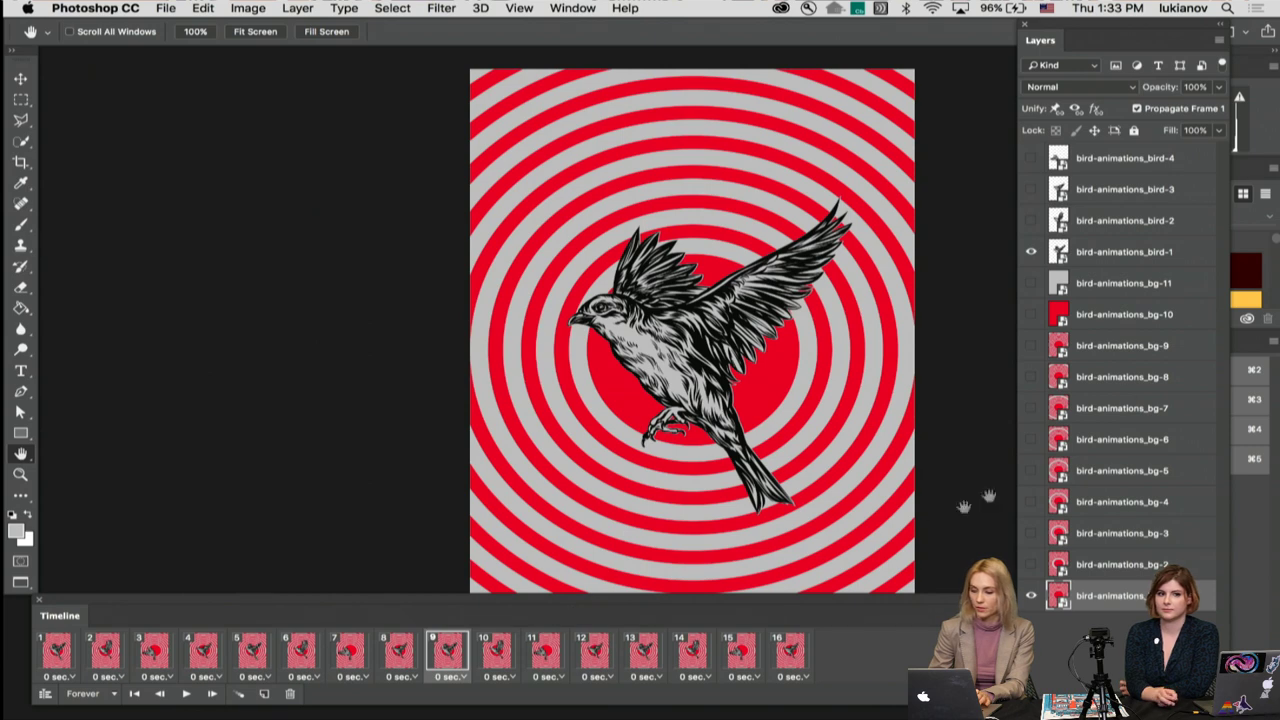
Step: Replace the ring background in frame 9 with the solid red bg-10 layer
click(1033, 253)
click(1033, 253)
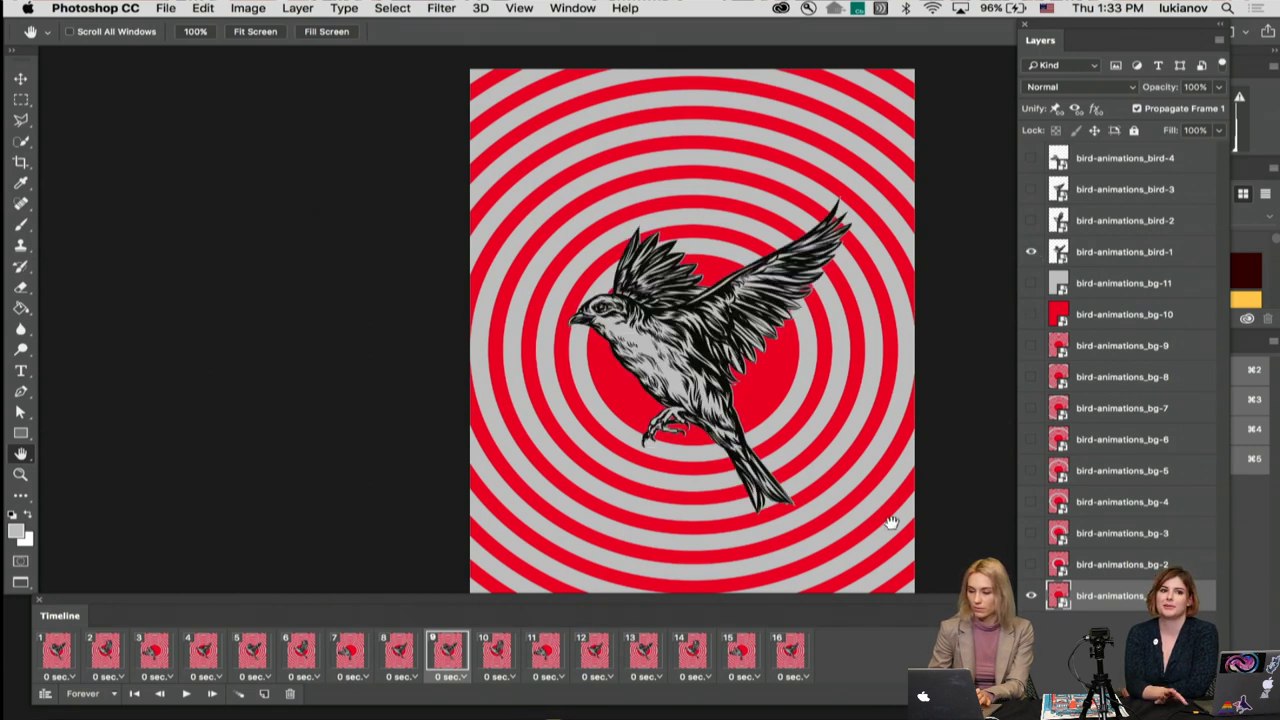
click(1033, 596)
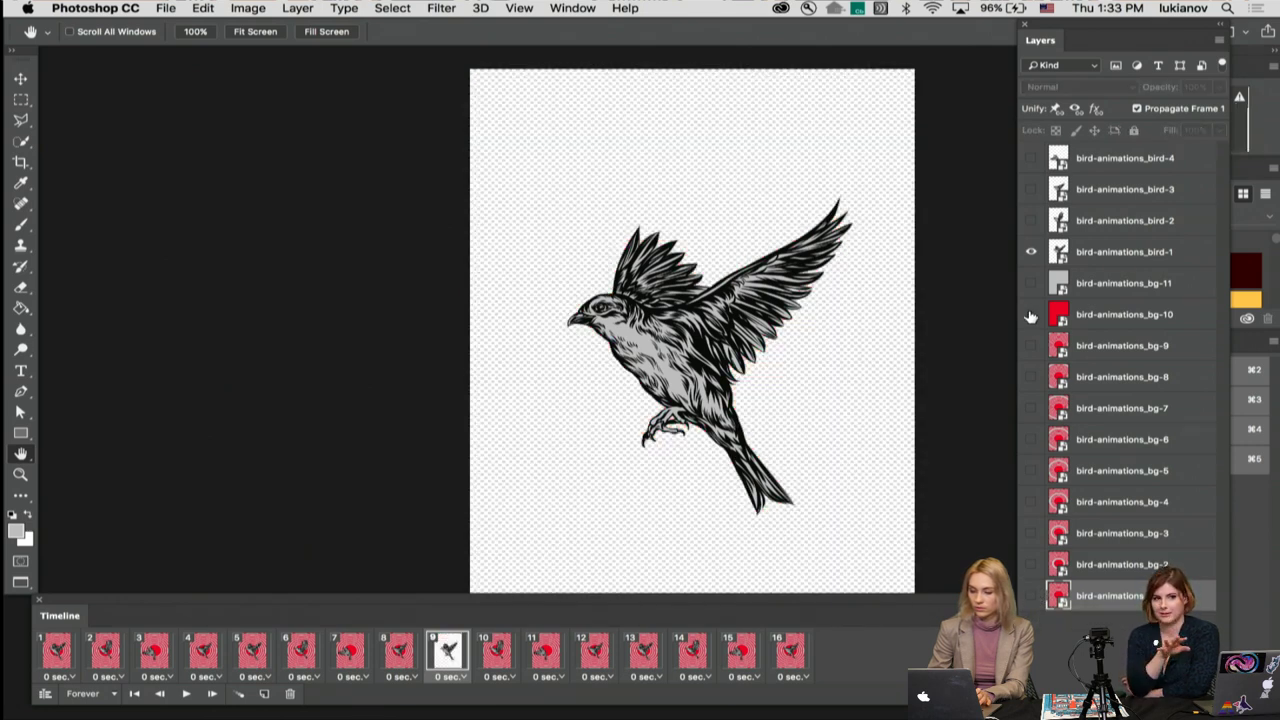
click(1031, 315)
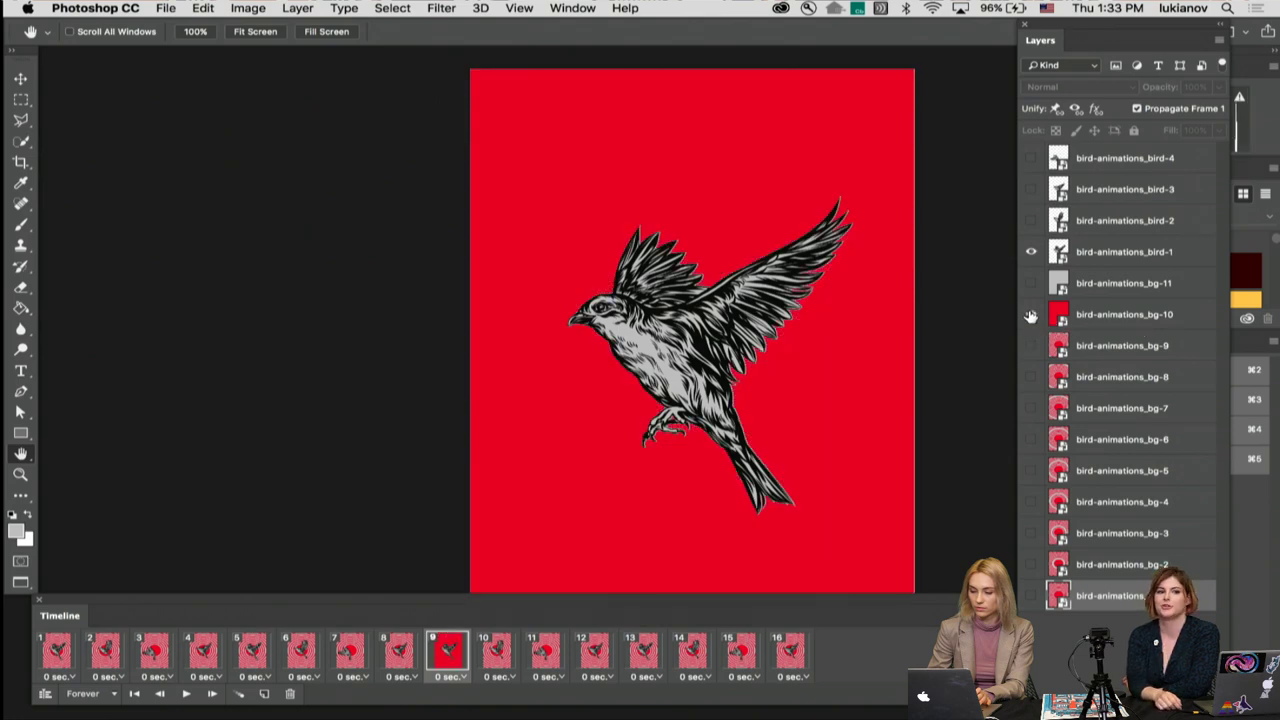
Step: Give frame 10 the grey bg-11 and frame 11 the red bg-10 background, then play
click(498, 655)
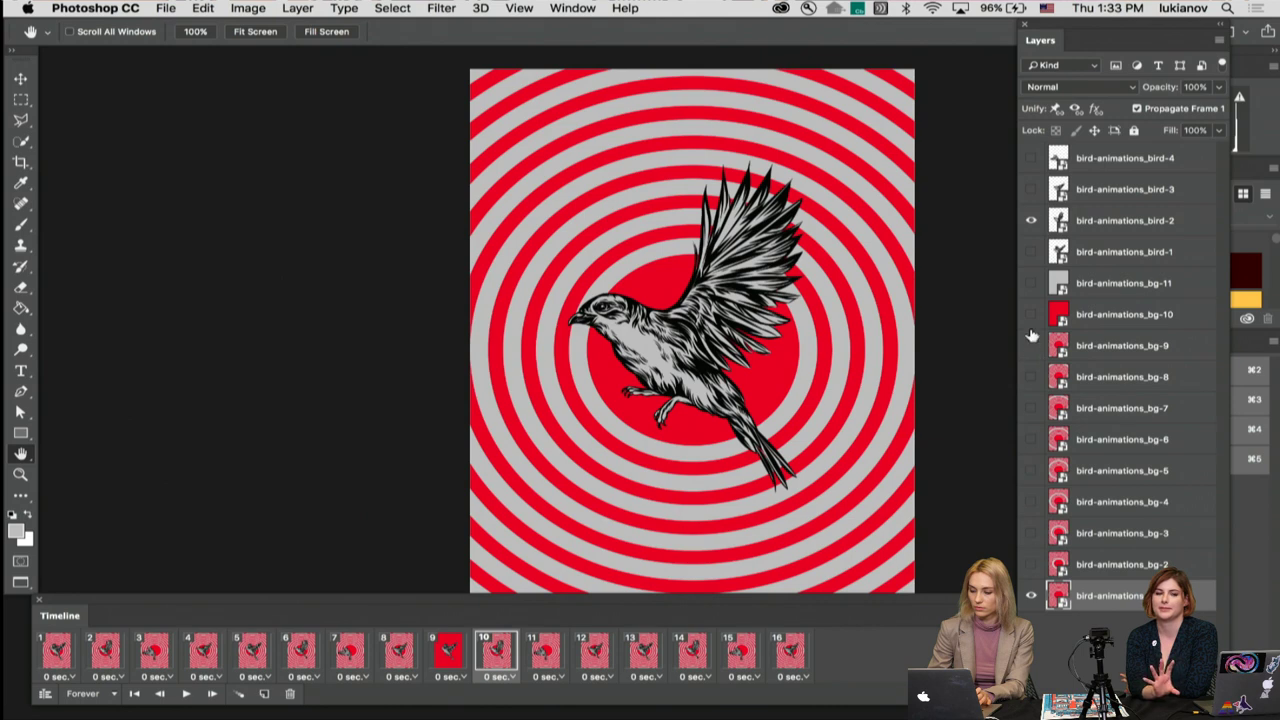
click(1031, 597)
click(1031, 283)
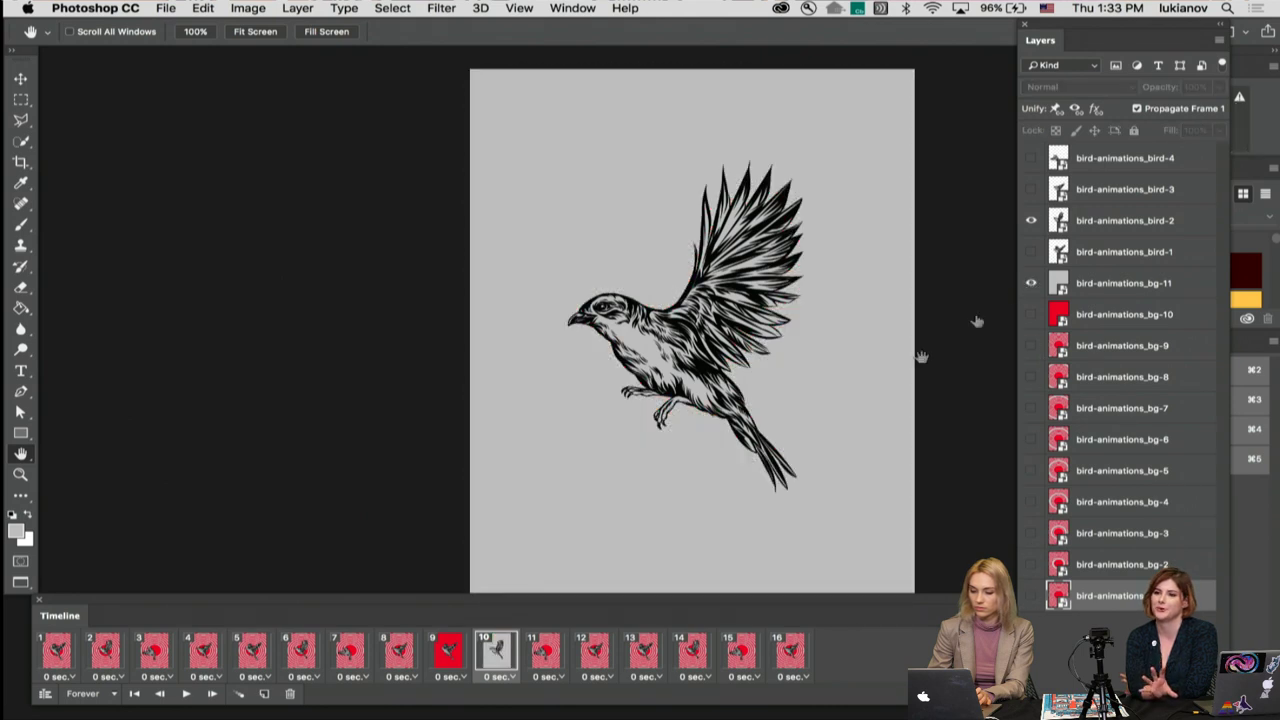
click(551, 658)
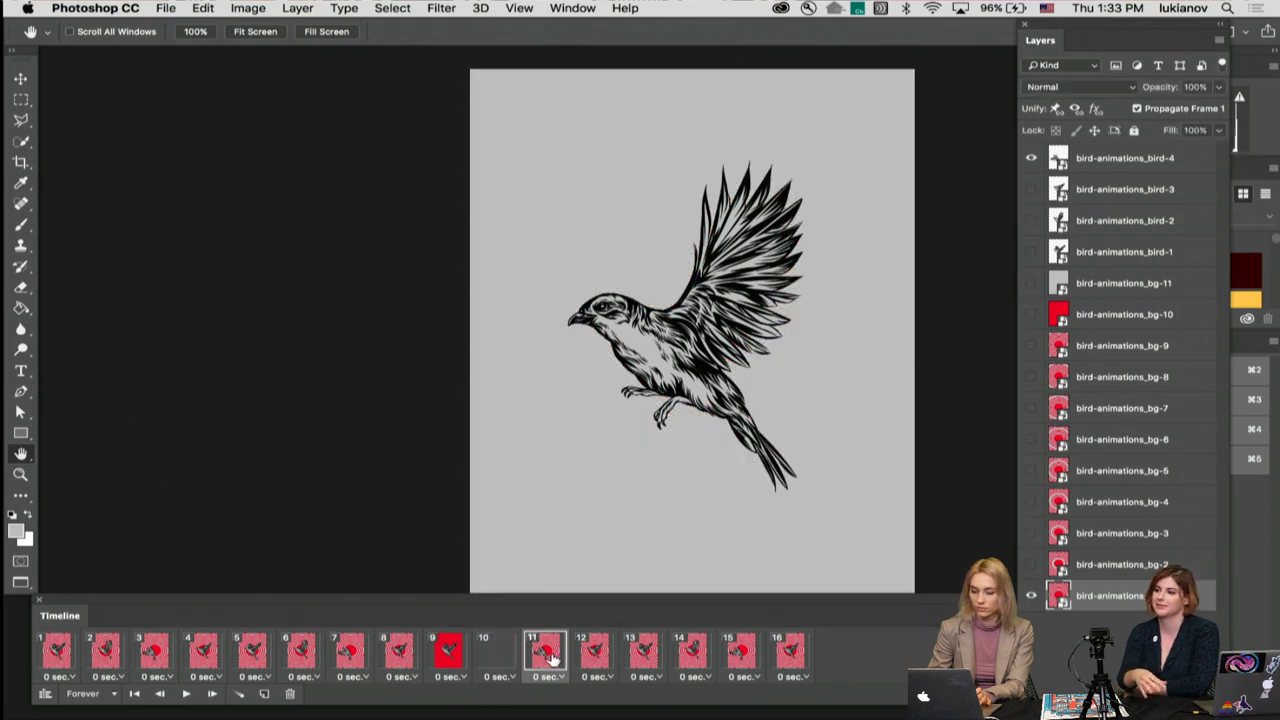
click(1031, 597)
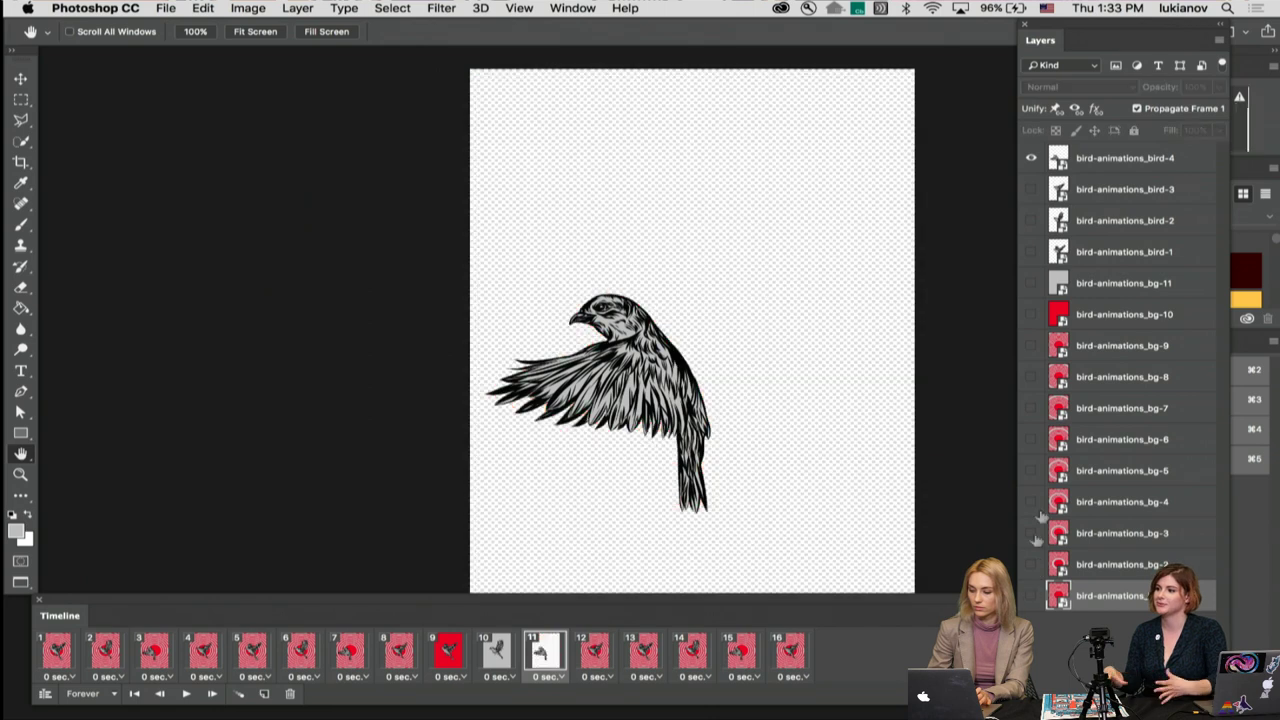
click(1031, 314)
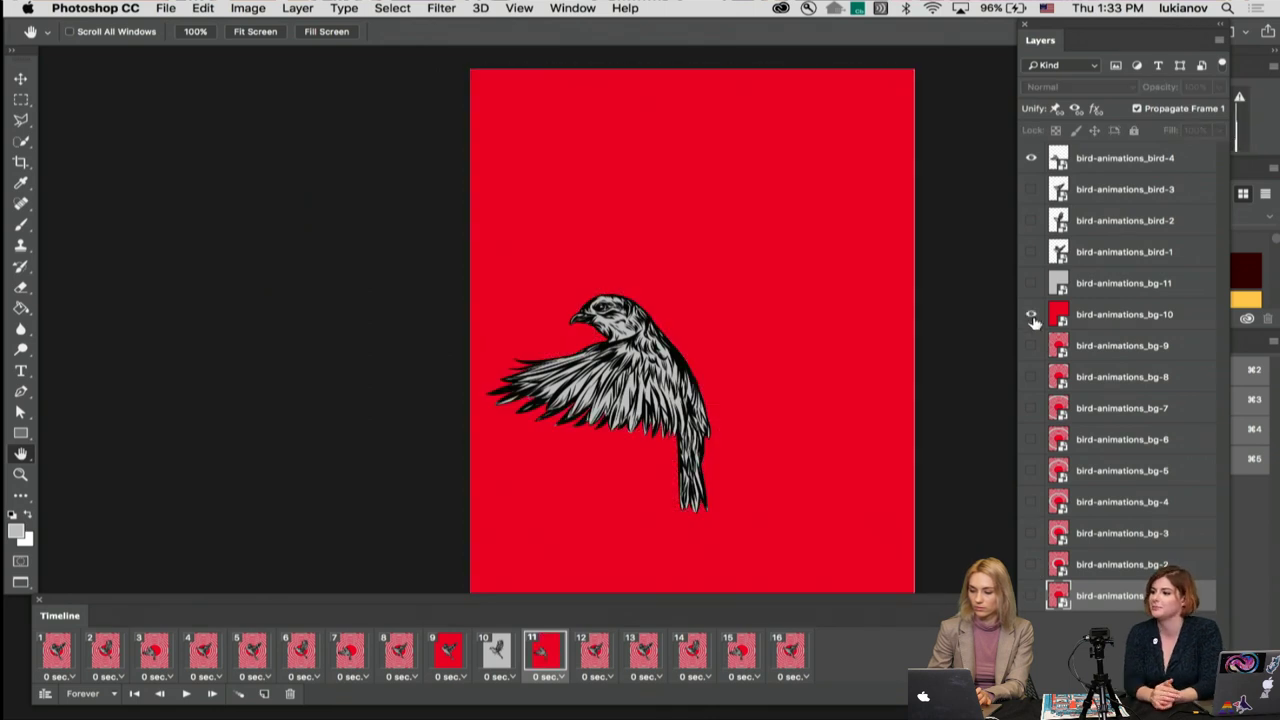
click(596, 652)
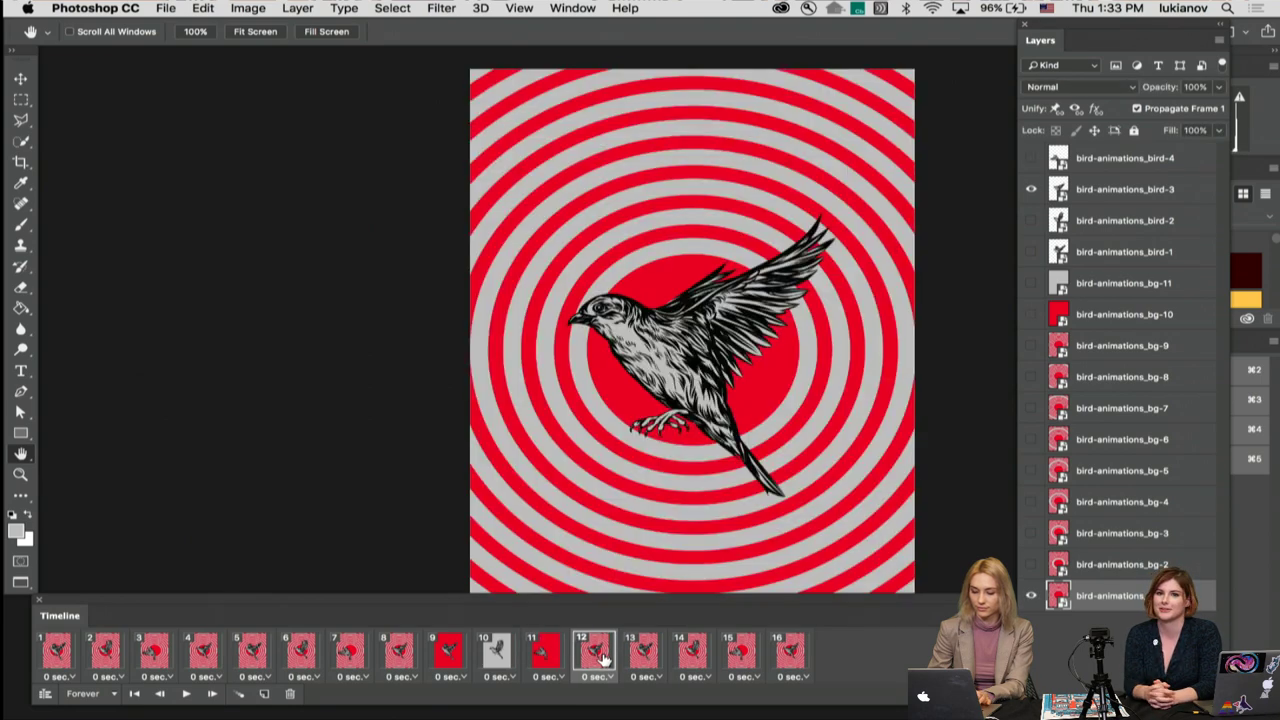
key(space)
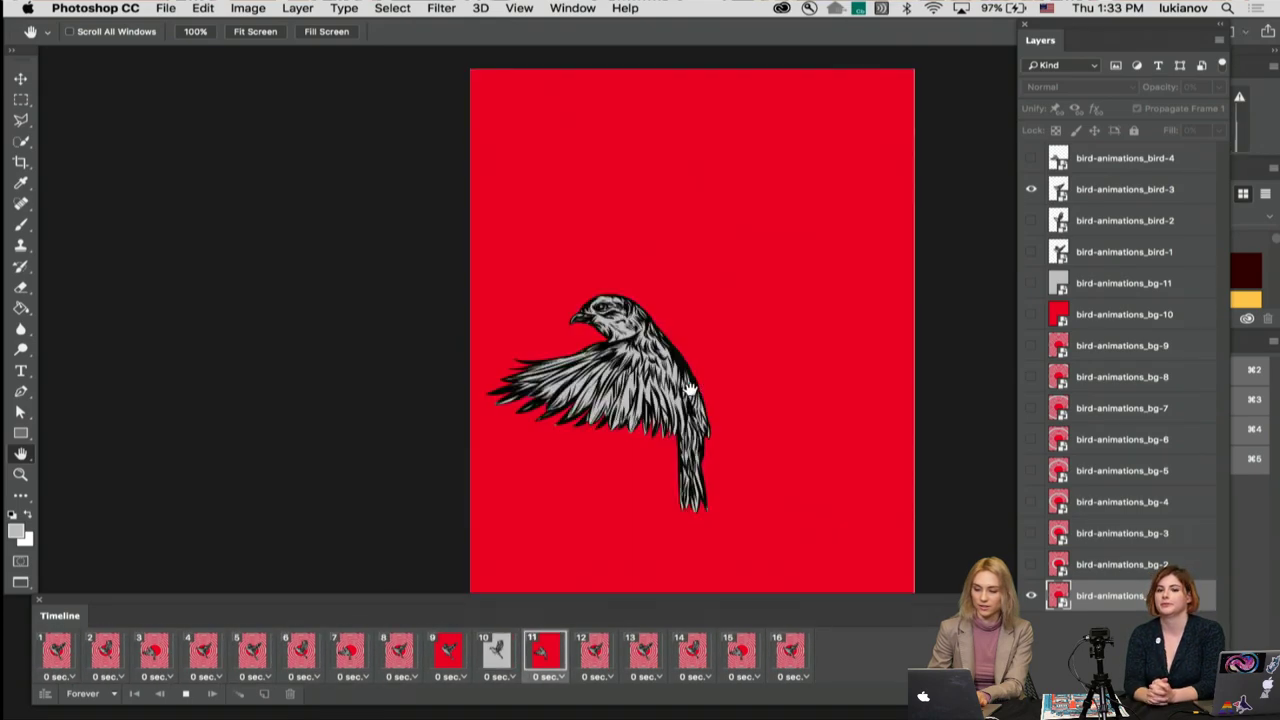
Step: Pan the canvas while the 16-frame loop plays, then stop playback
drag(591, 364, 459, 336)
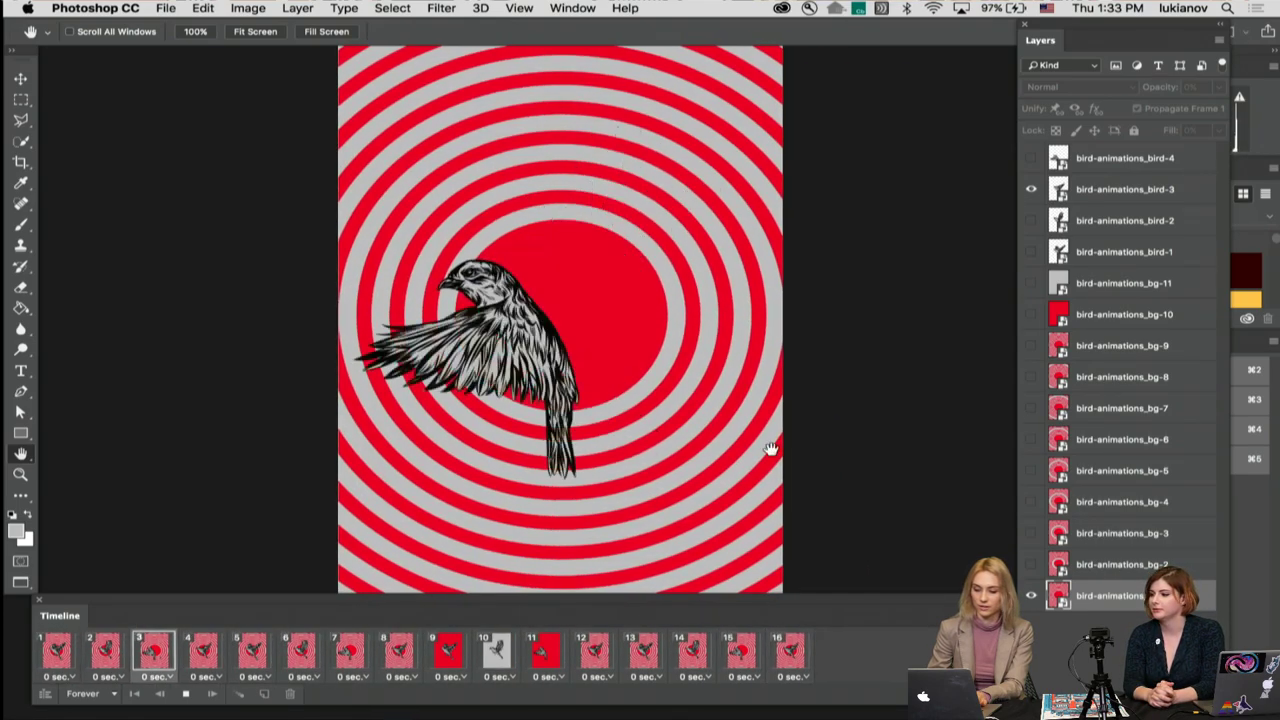
key(space)
key(space)
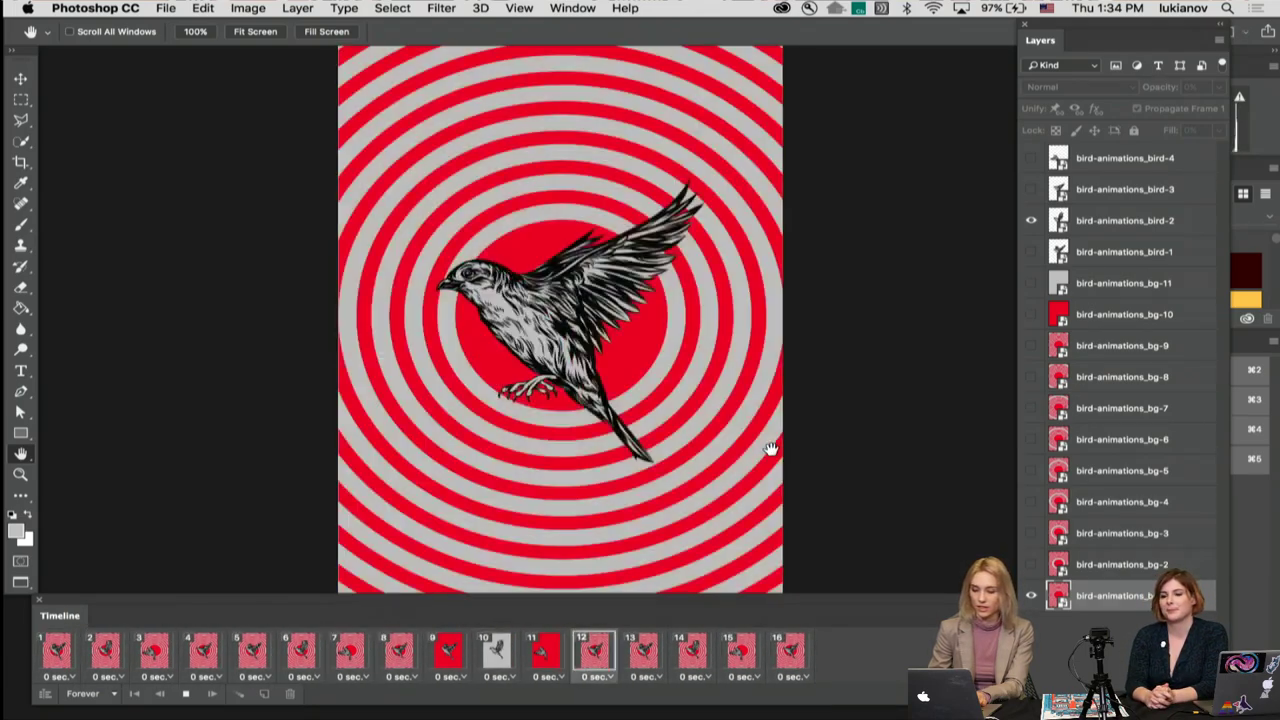
key(space)
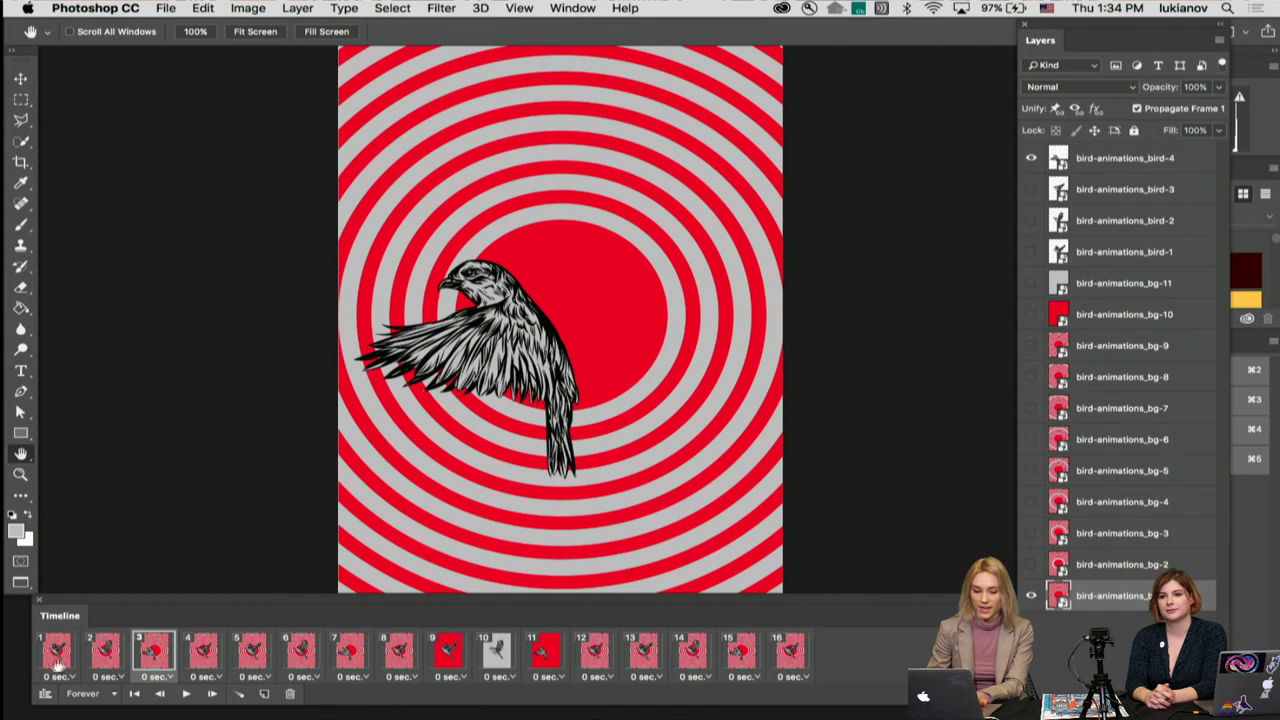
Step: Swap bg-1 for bg-2 in frame 12 and for bg-3 in frame 13
click(58, 660)
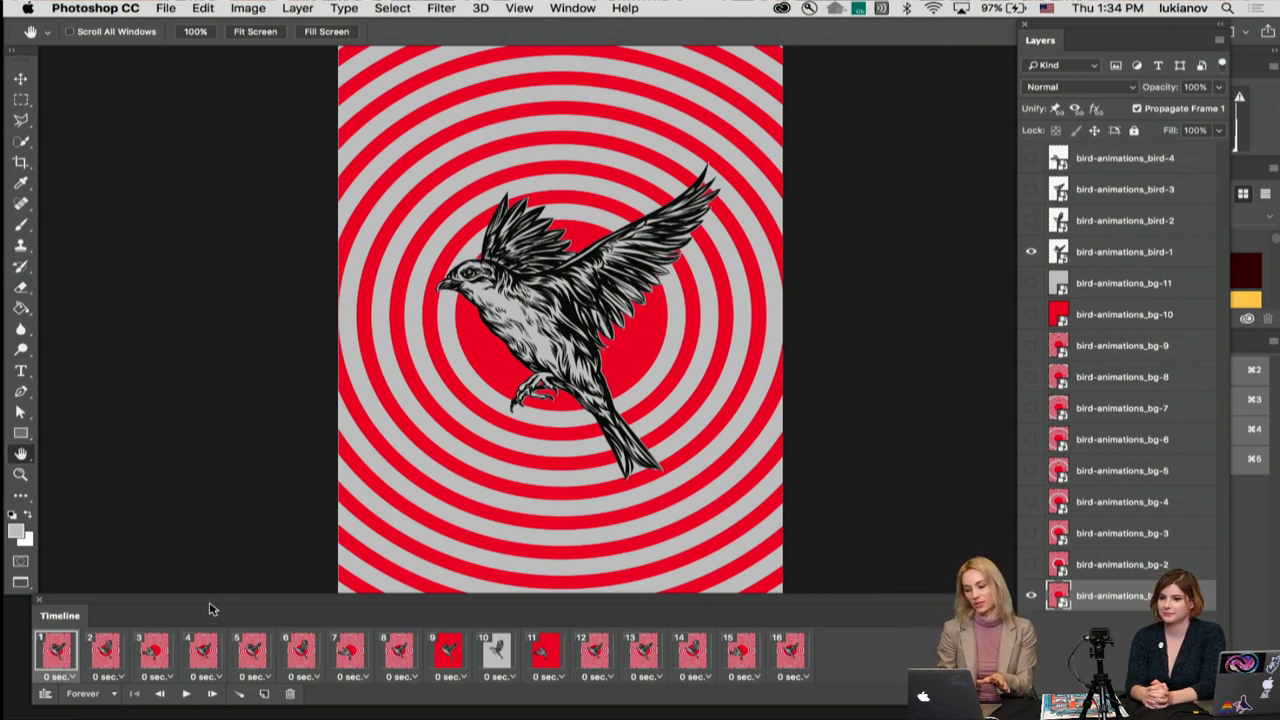
click(594, 652)
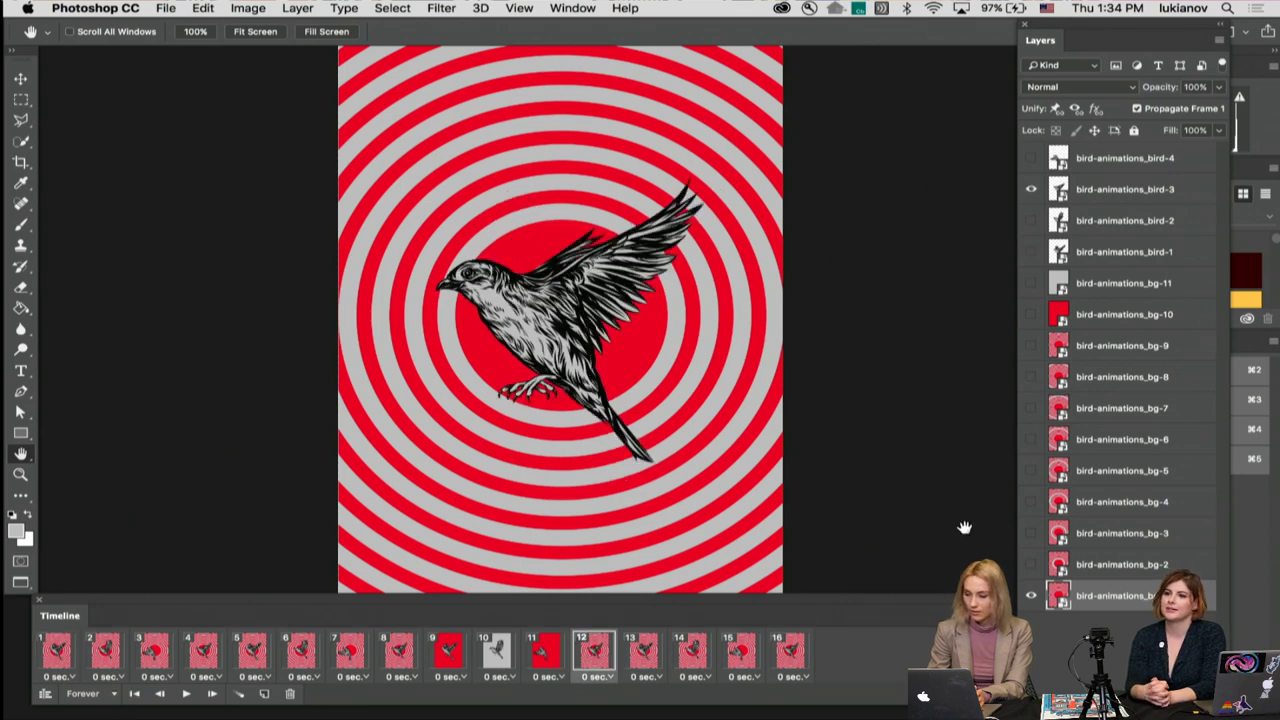
click(1031, 597)
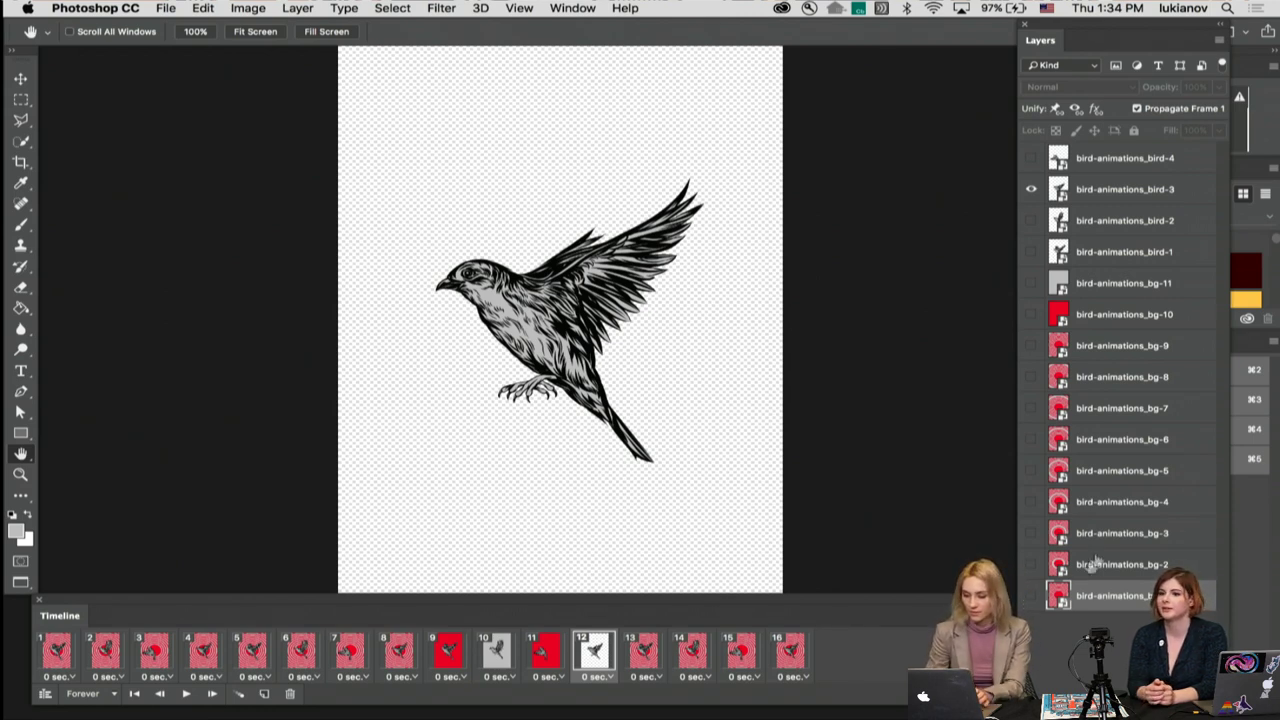
click(1031, 592)
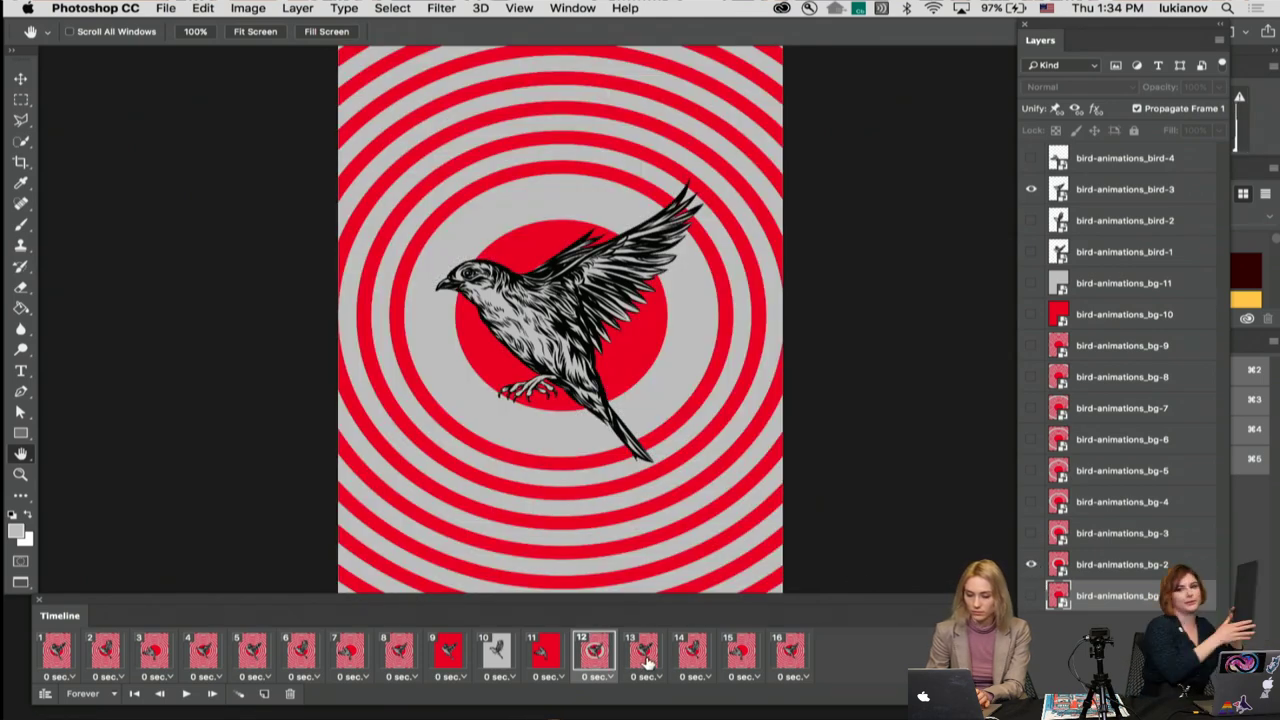
click(645, 655)
click(1031, 596)
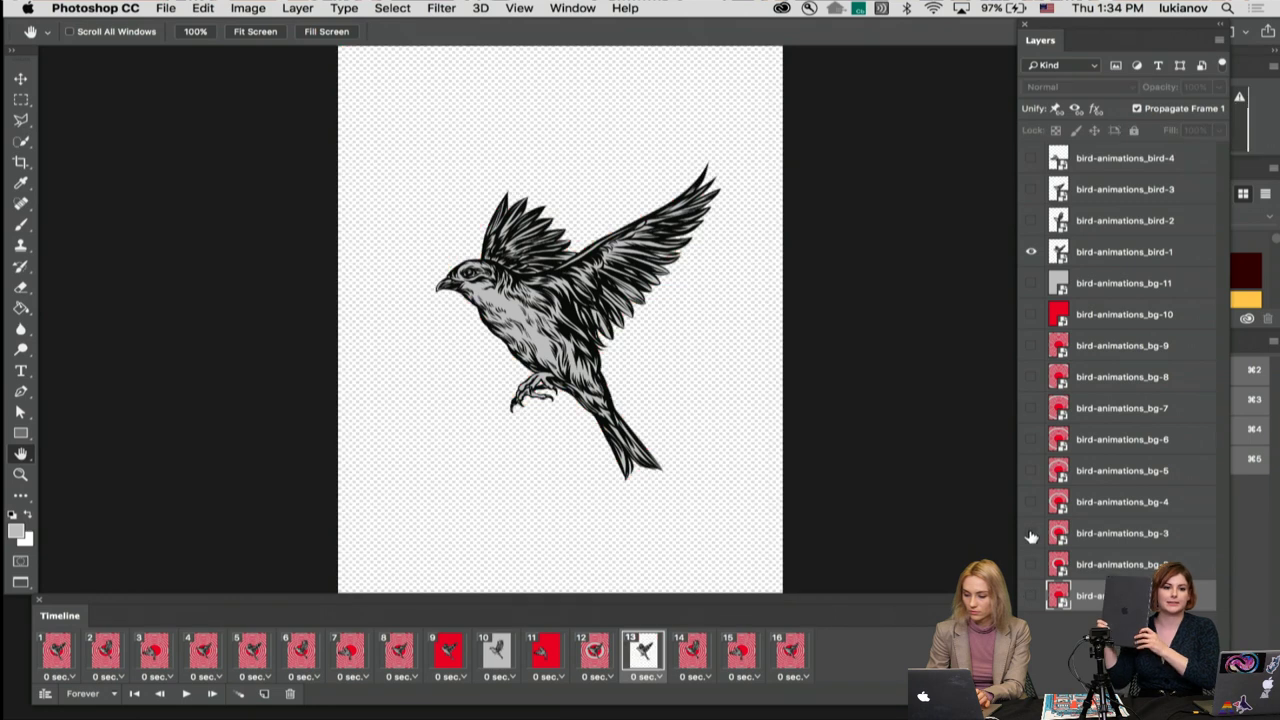
click(1031, 533)
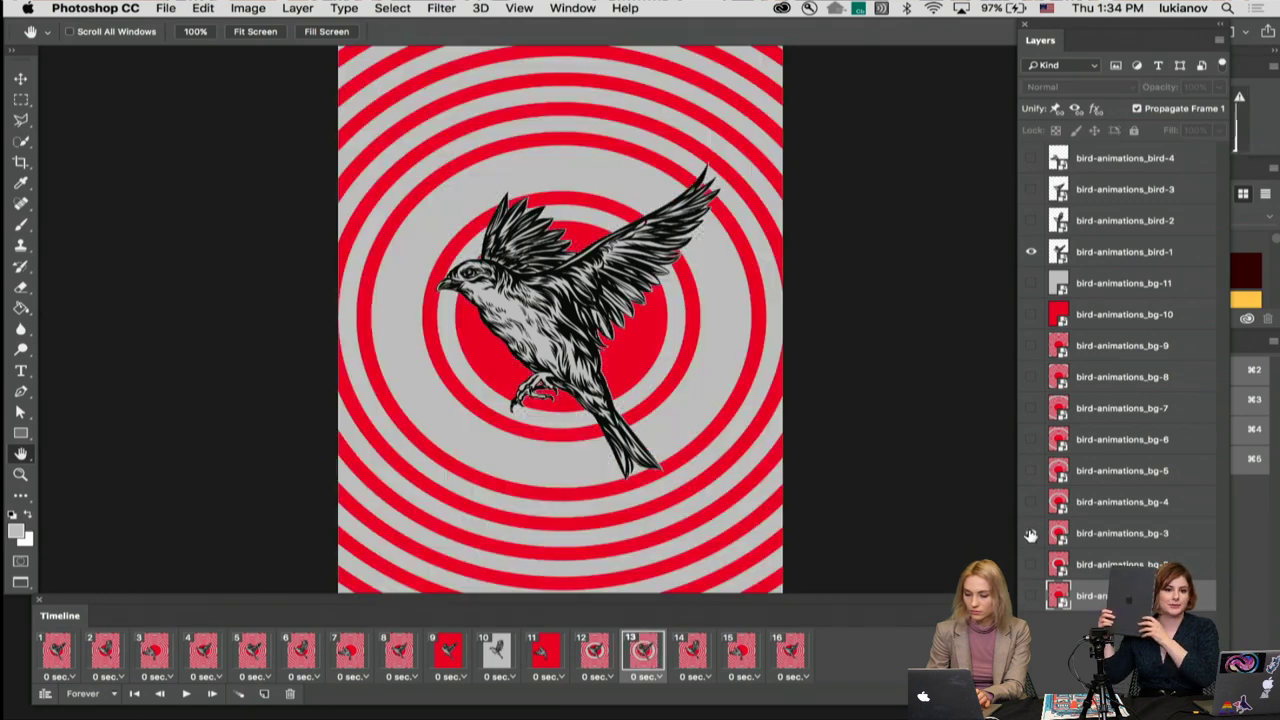
Step: Swap bg-1 for bg-4 in frame 14 and for bg-5 in frame 15
click(694, 655)
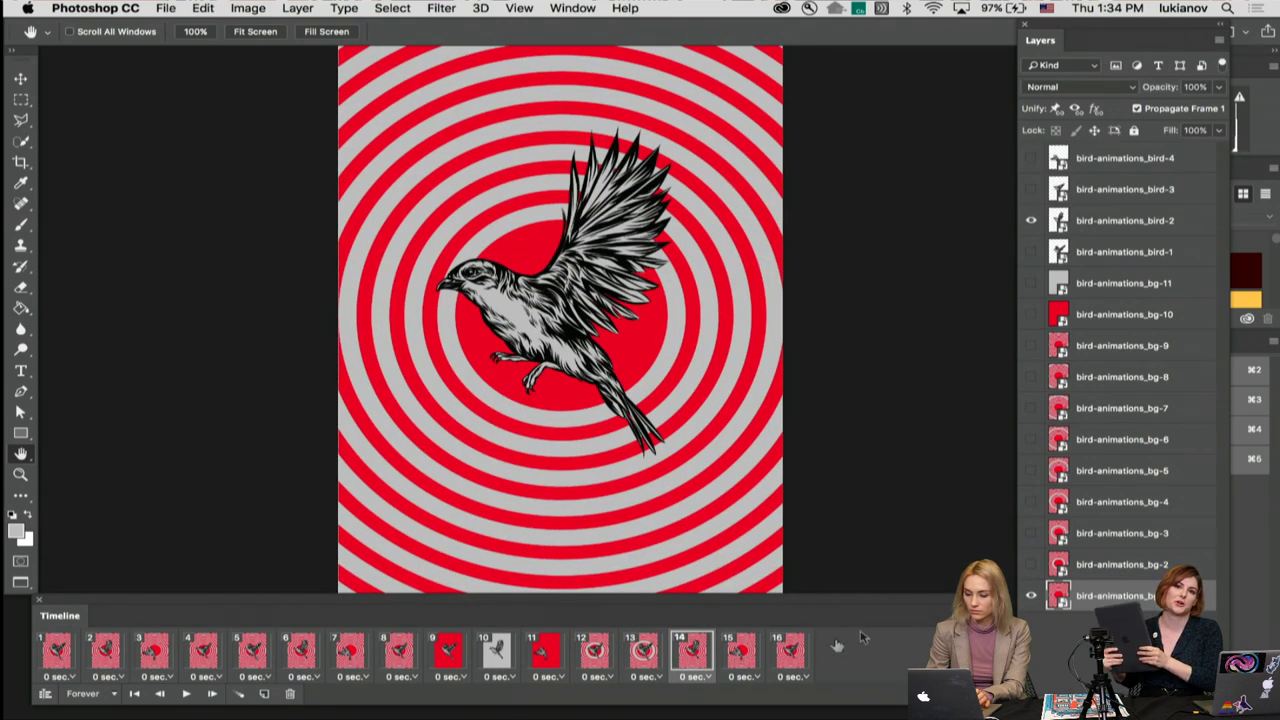
click(1031, 596)
click(1031, 501)
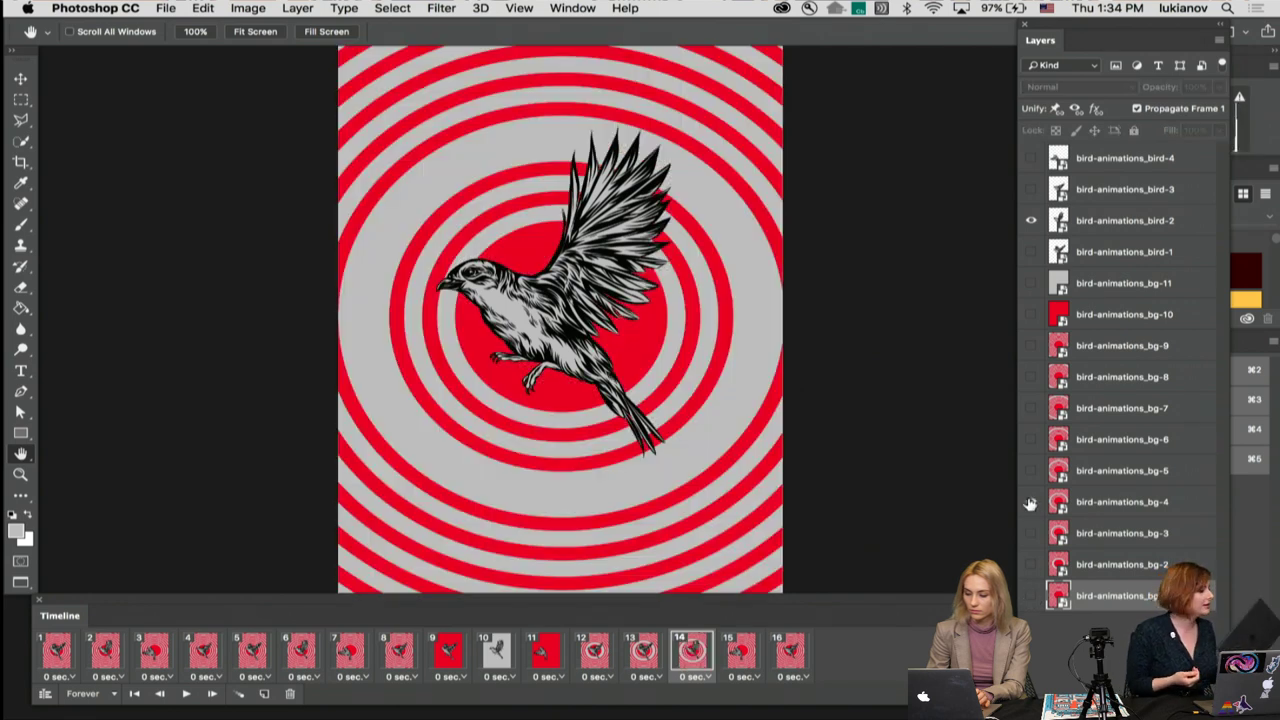
click(742, 652)
click(1031, 596)
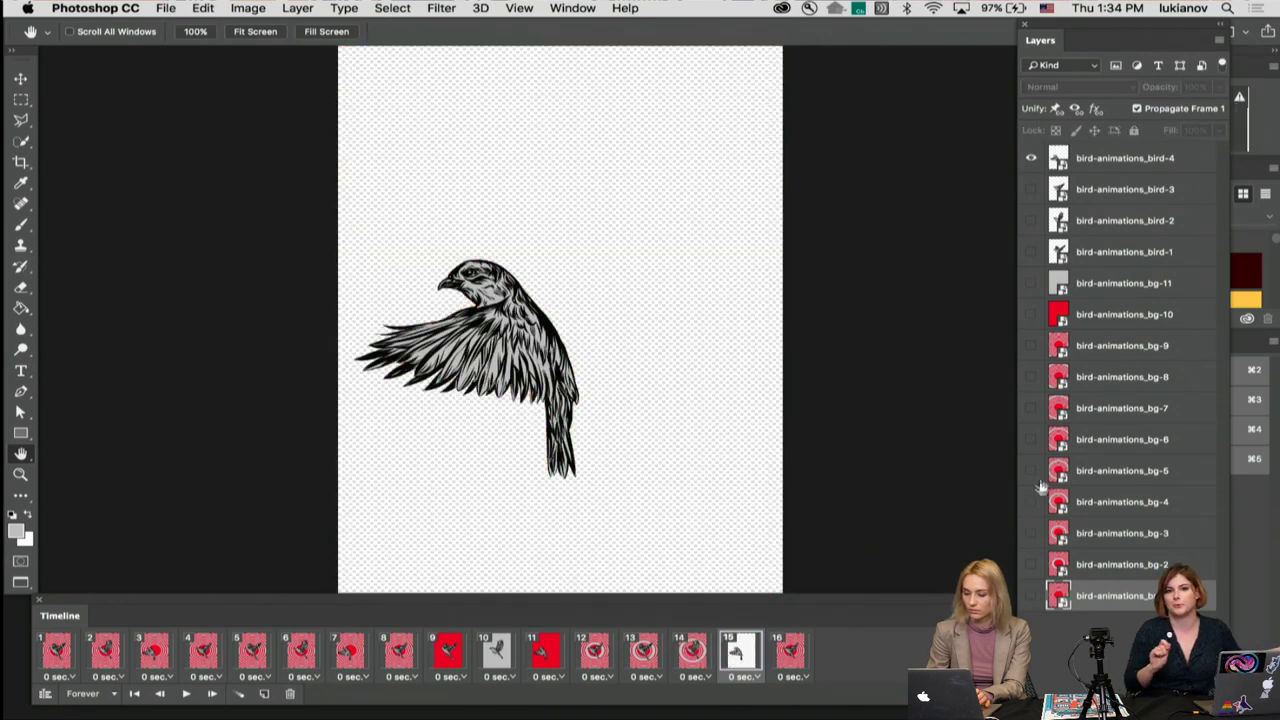
click(1031, 470)
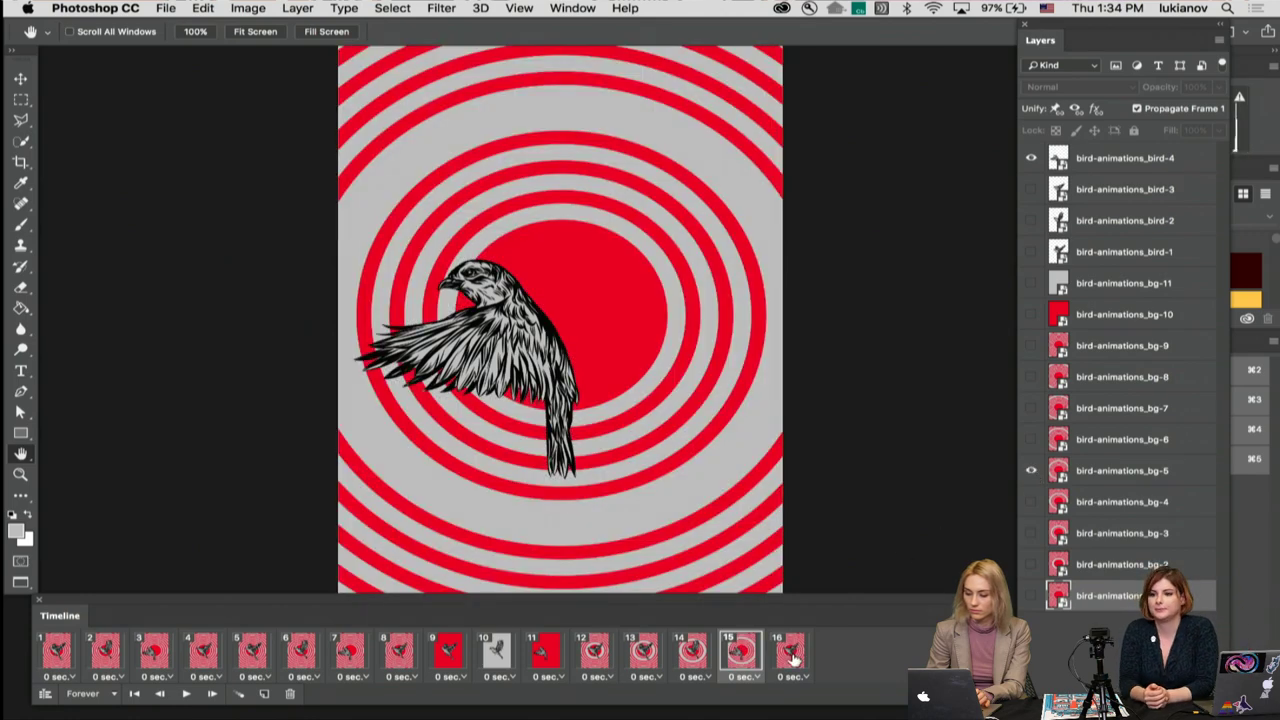
Step: Give frame 16 the bg-6 background, then recheck frames 12 and 13
click(793, 656)
click(1031, 596)
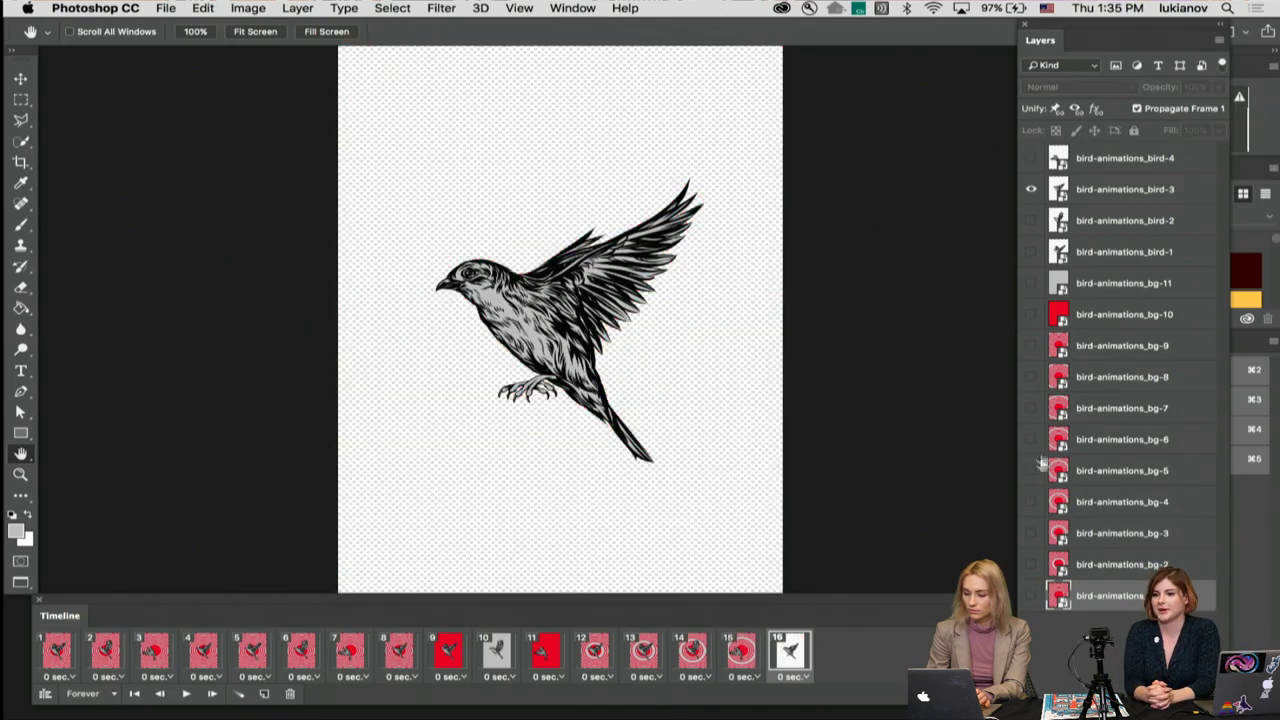
click(1032, 440)
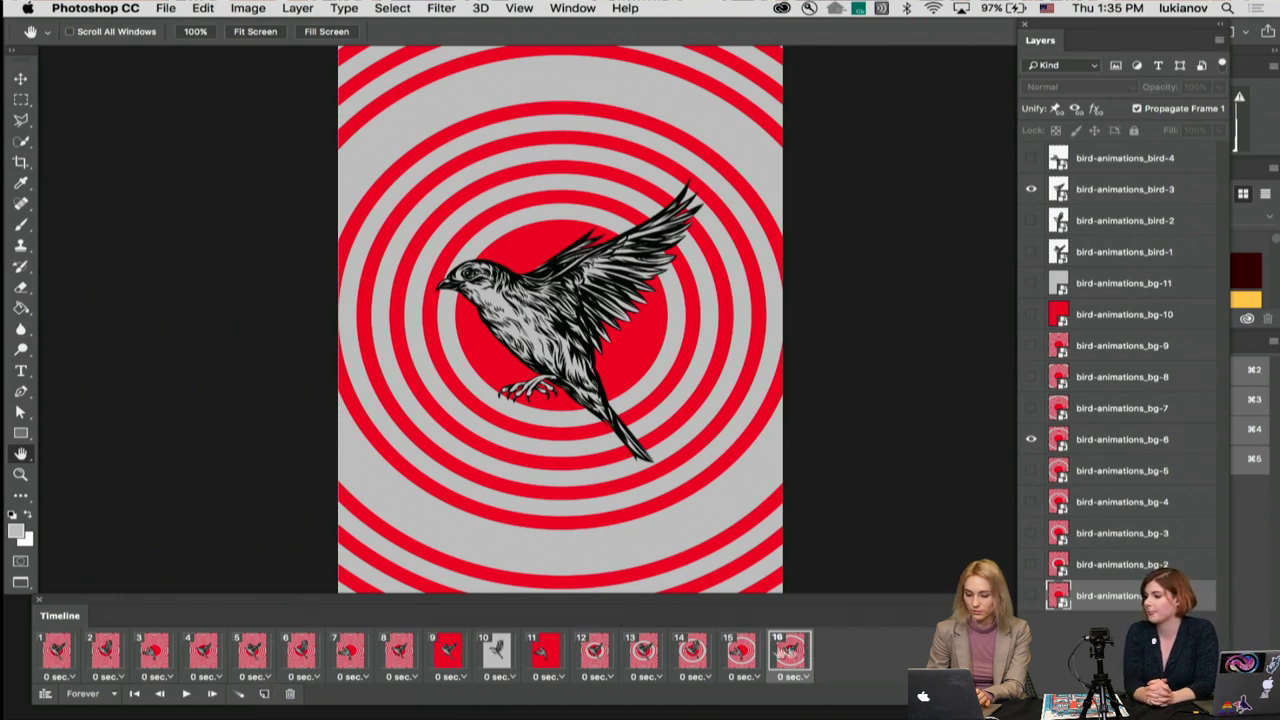
click(597, 652)
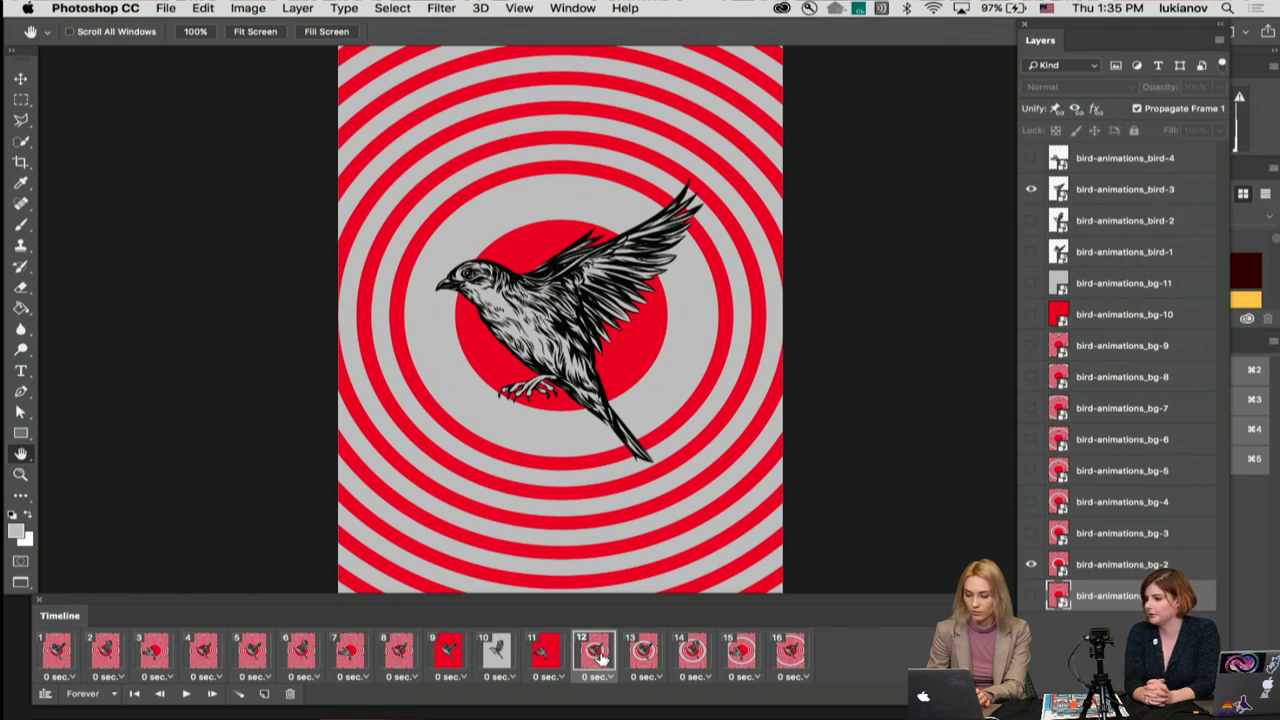
click(638, 654)
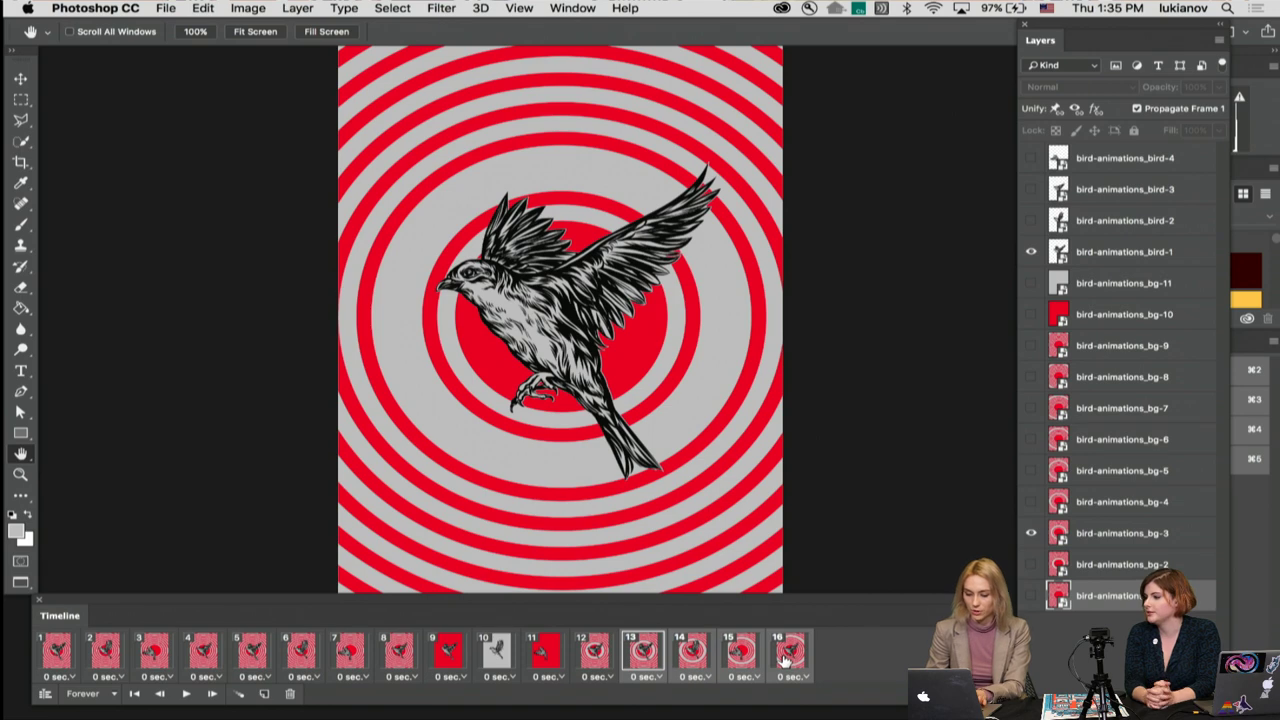
Step: Duplicate frames to add frames 17–19 and hide their carried-over bg-3 to bg-6 backgrounds
click(265, 695)
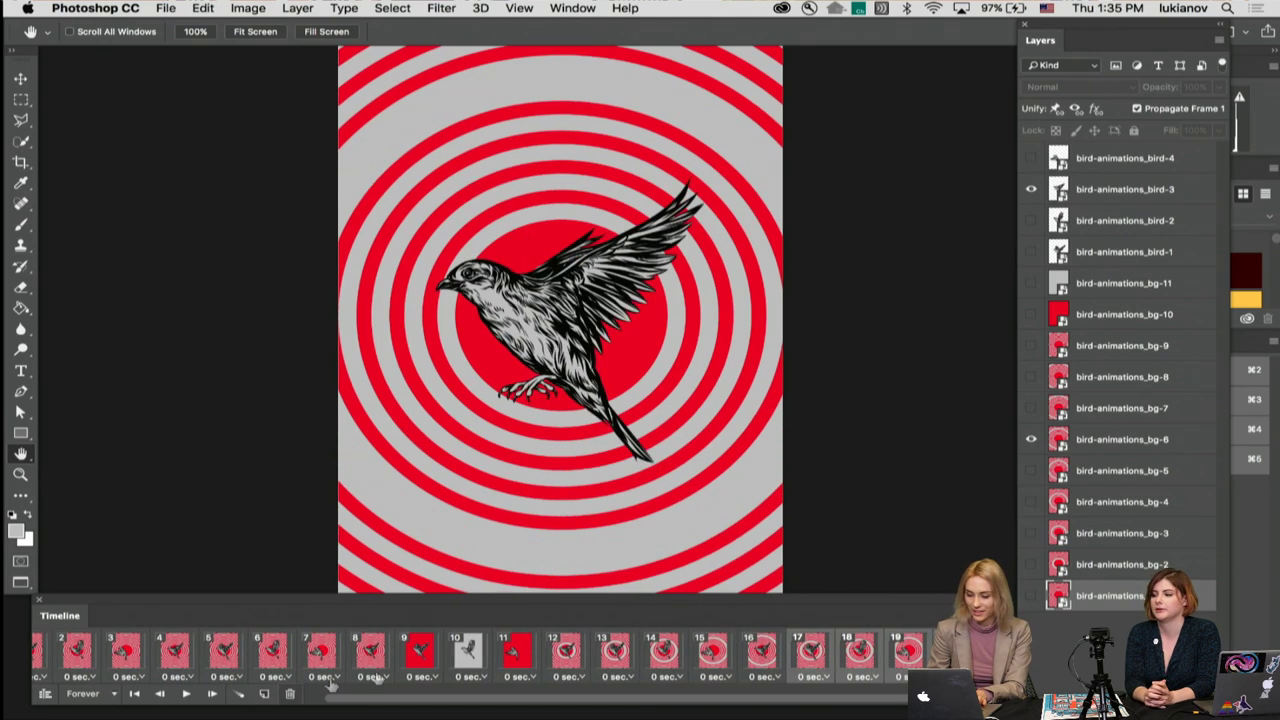
click(769, 662)
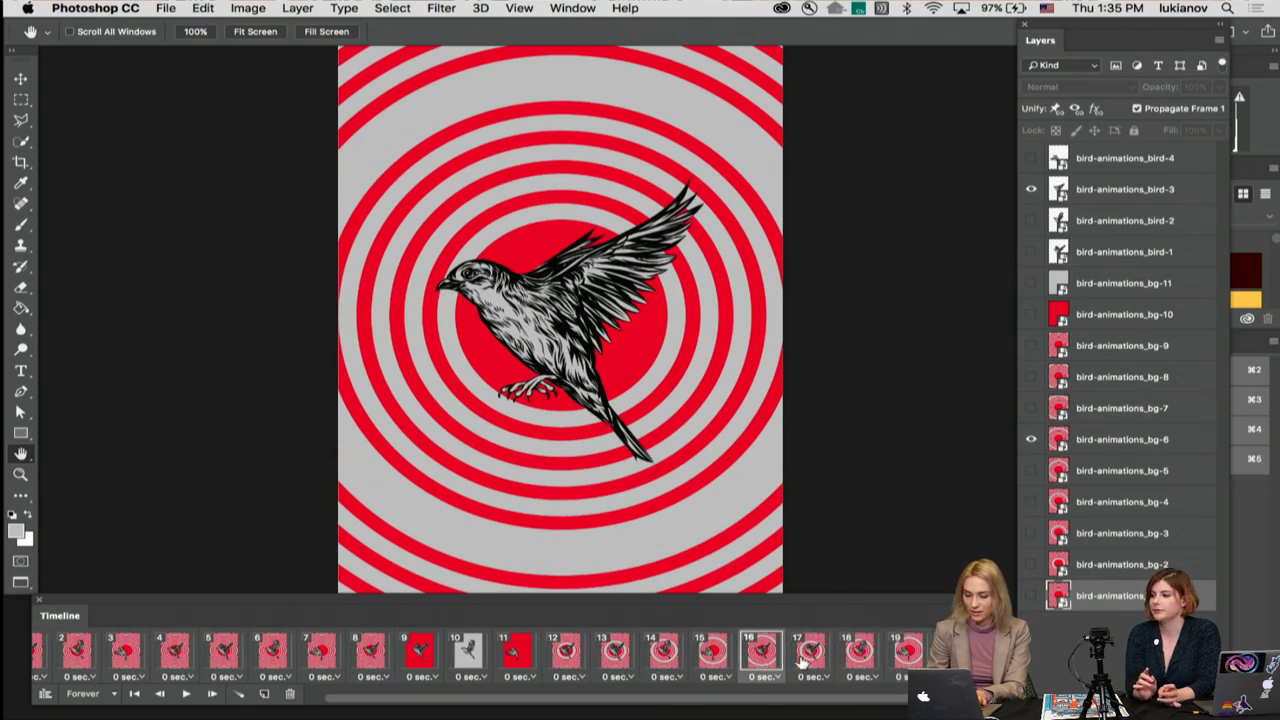
click(812, 660)
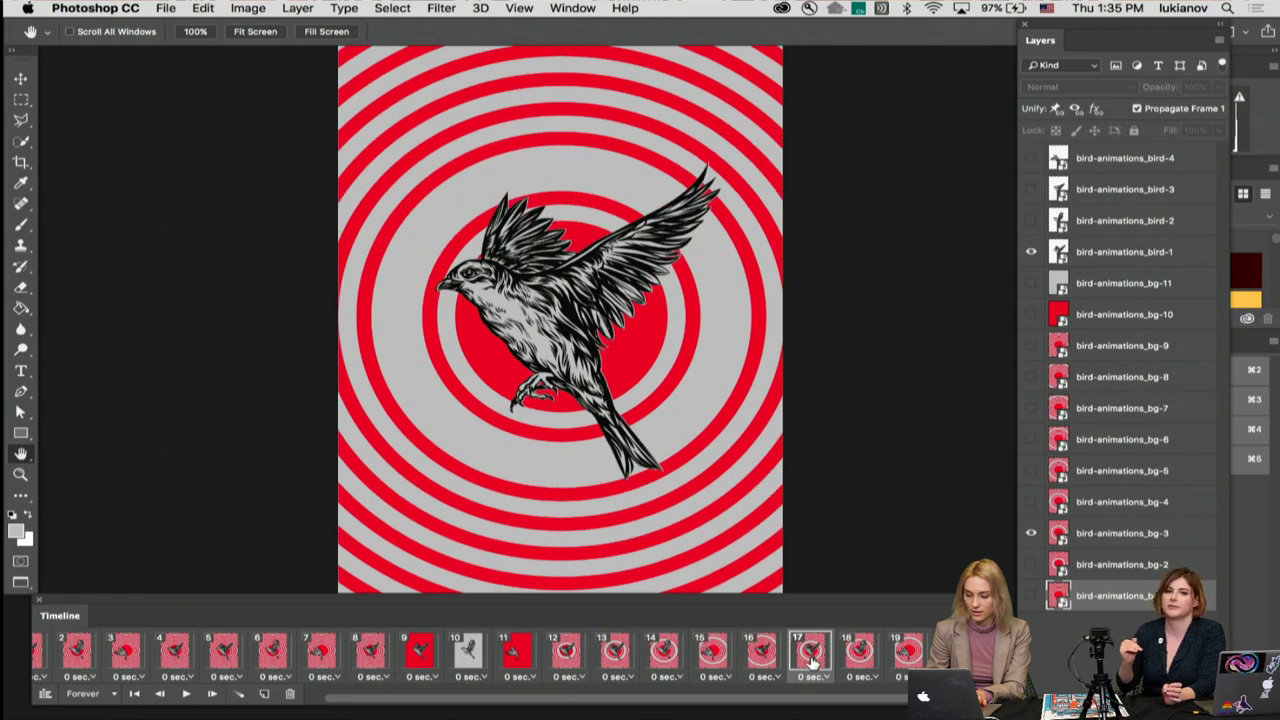
click(1032, 535)
click(760, 662)
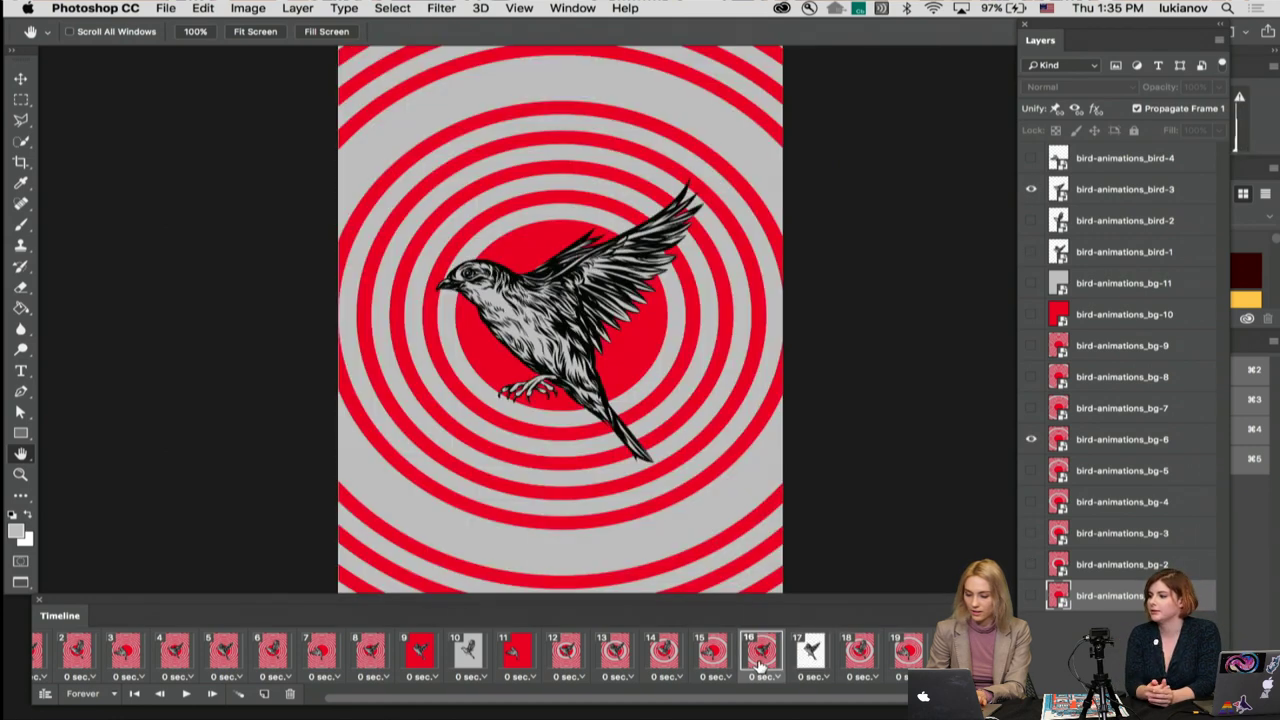
click(860, 655)
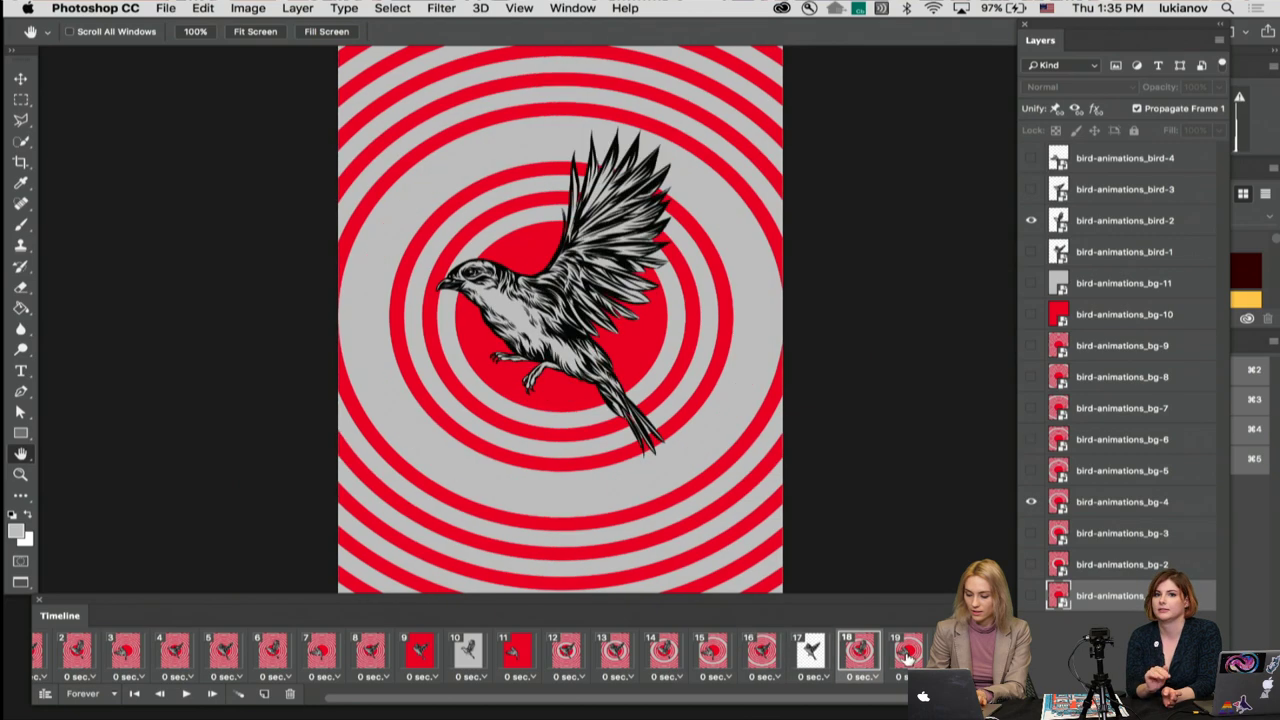
click(1032, 502)
key(Right)
click(1032, 471)
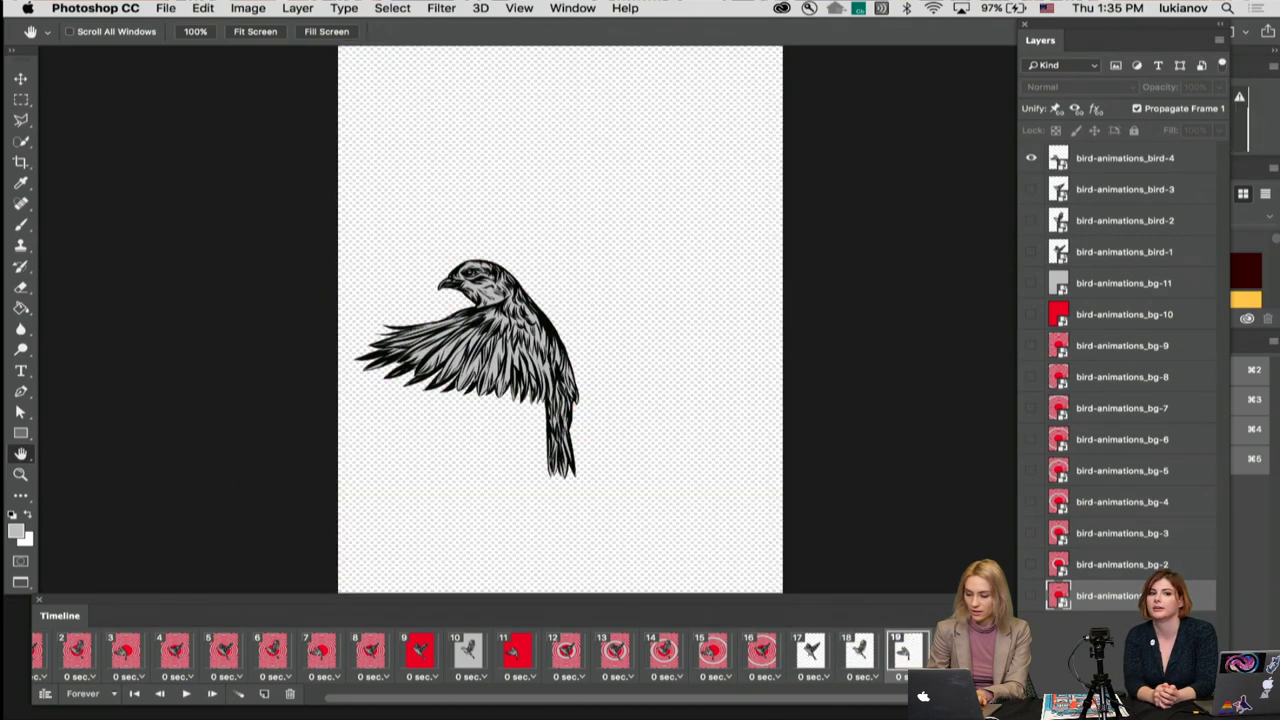
key(Right)
click(1031, 441)
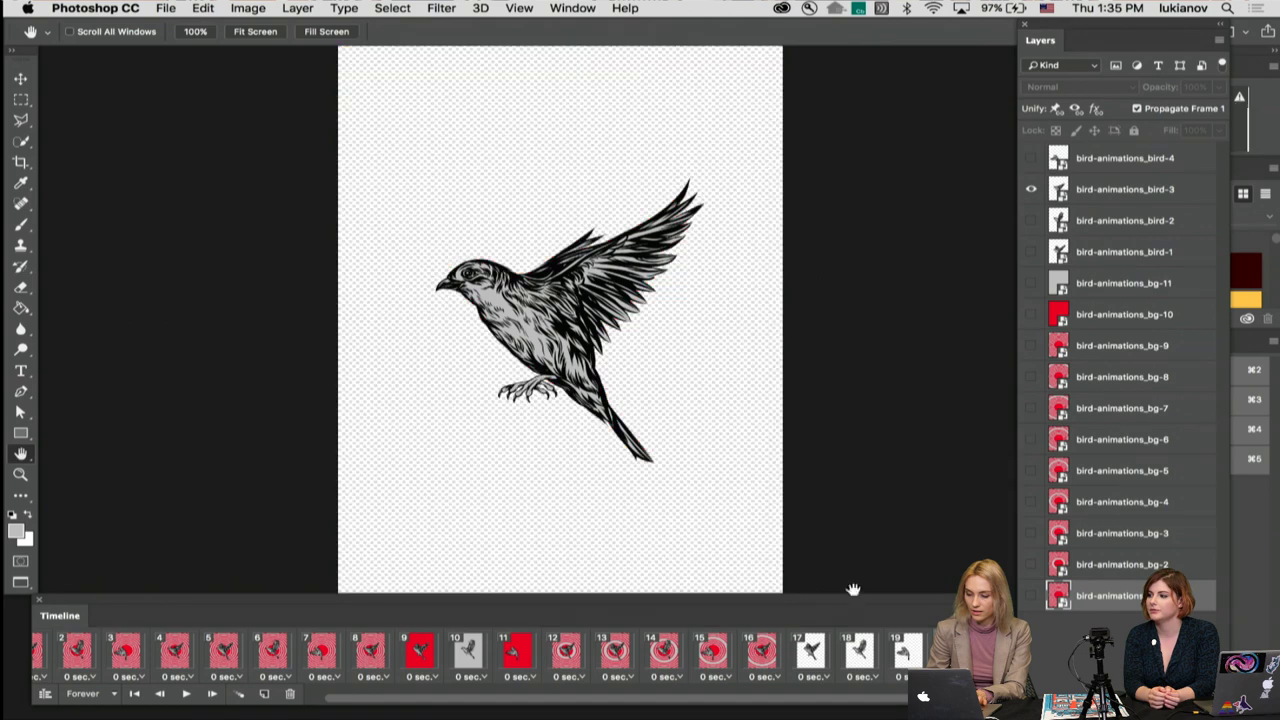
Step: Review frames 12 through 16, comparing frame 15 against frame 16
click(567, 654)
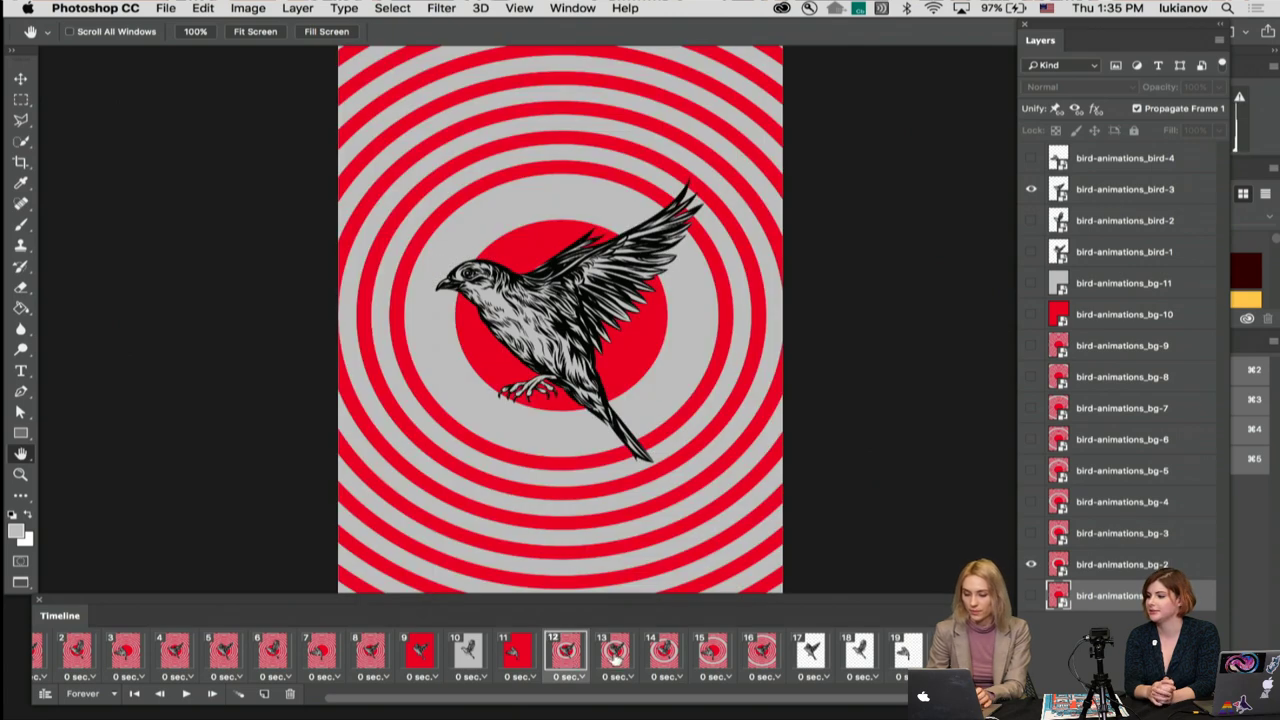
click(617, 654)
click(664, 654)
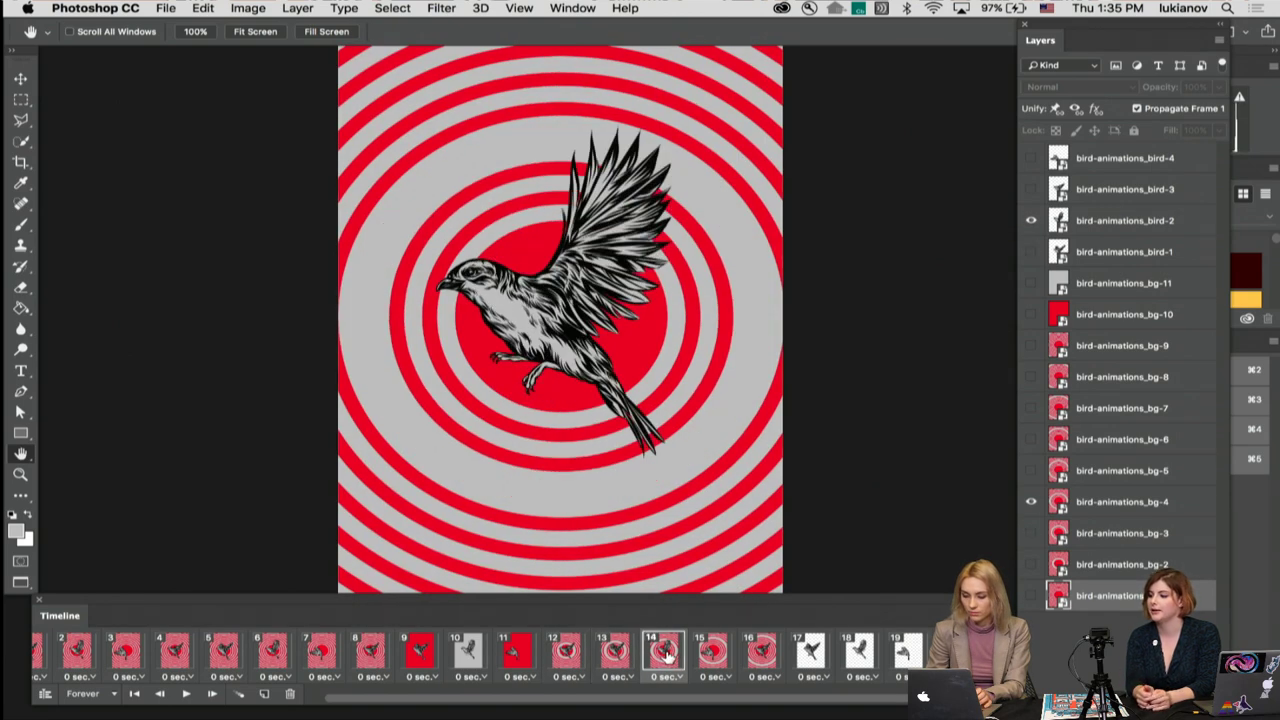
click(714, 654)
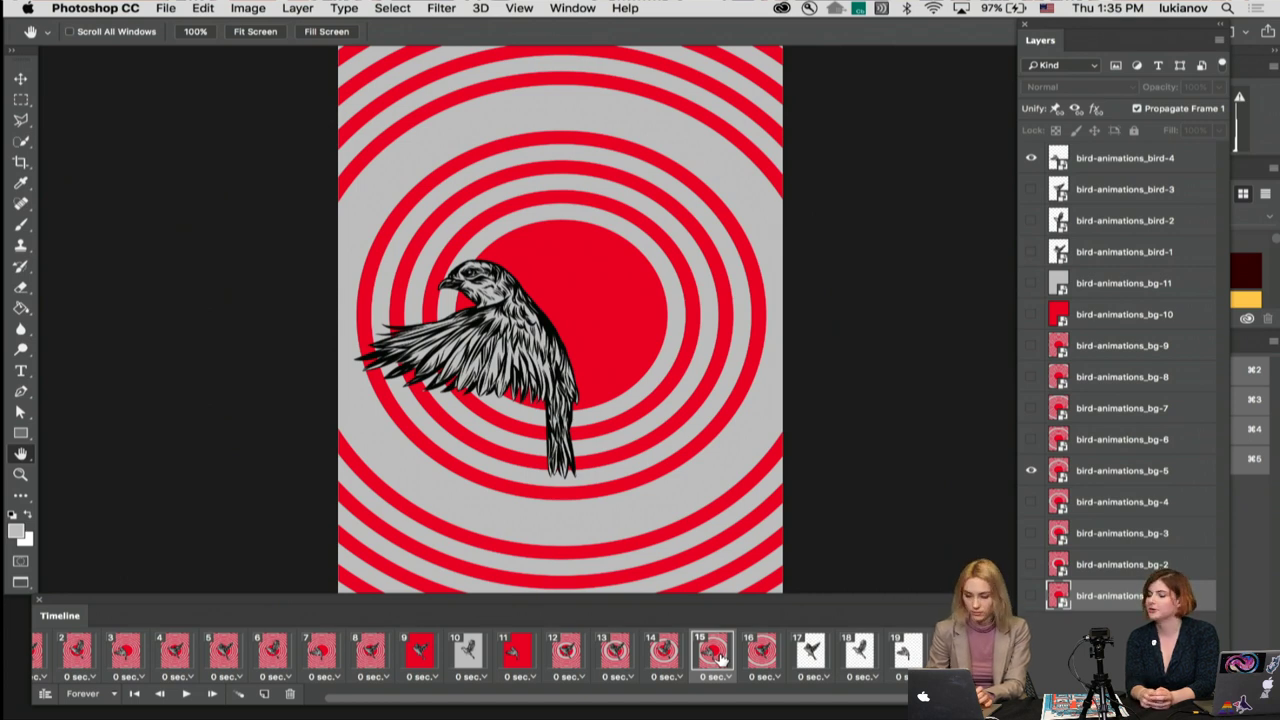
click(763, 654)
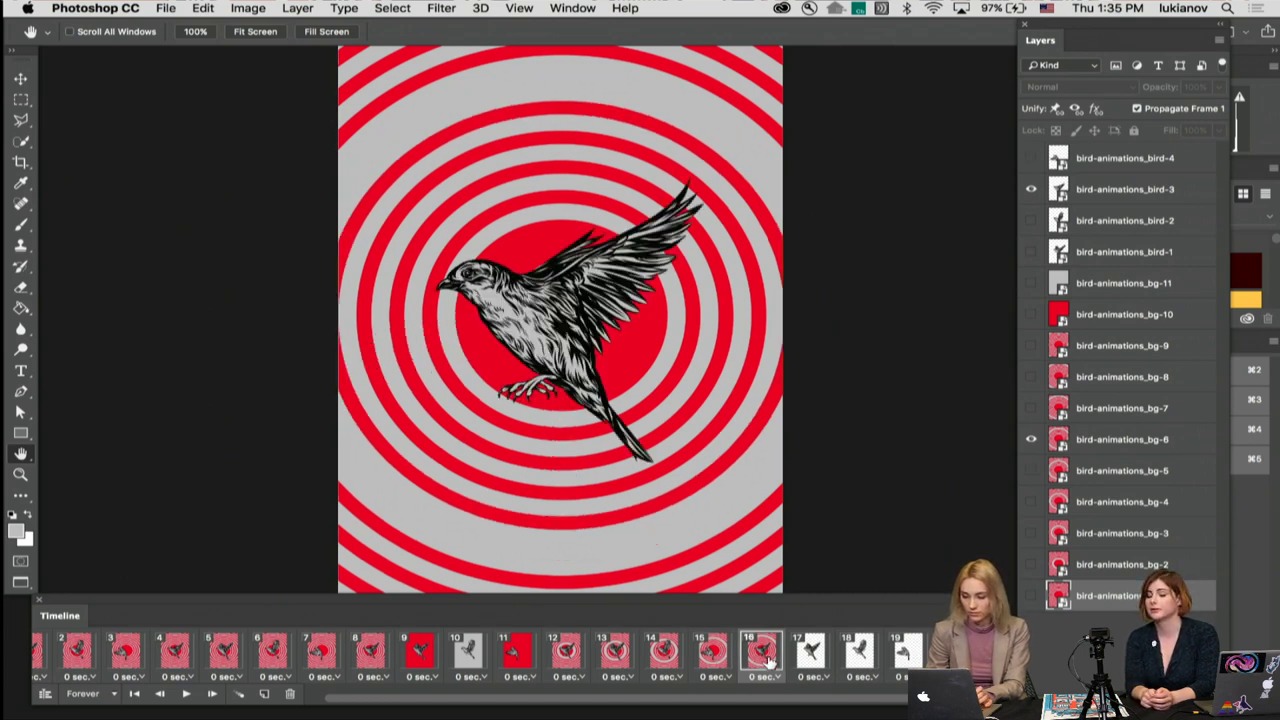
click(703, 666)
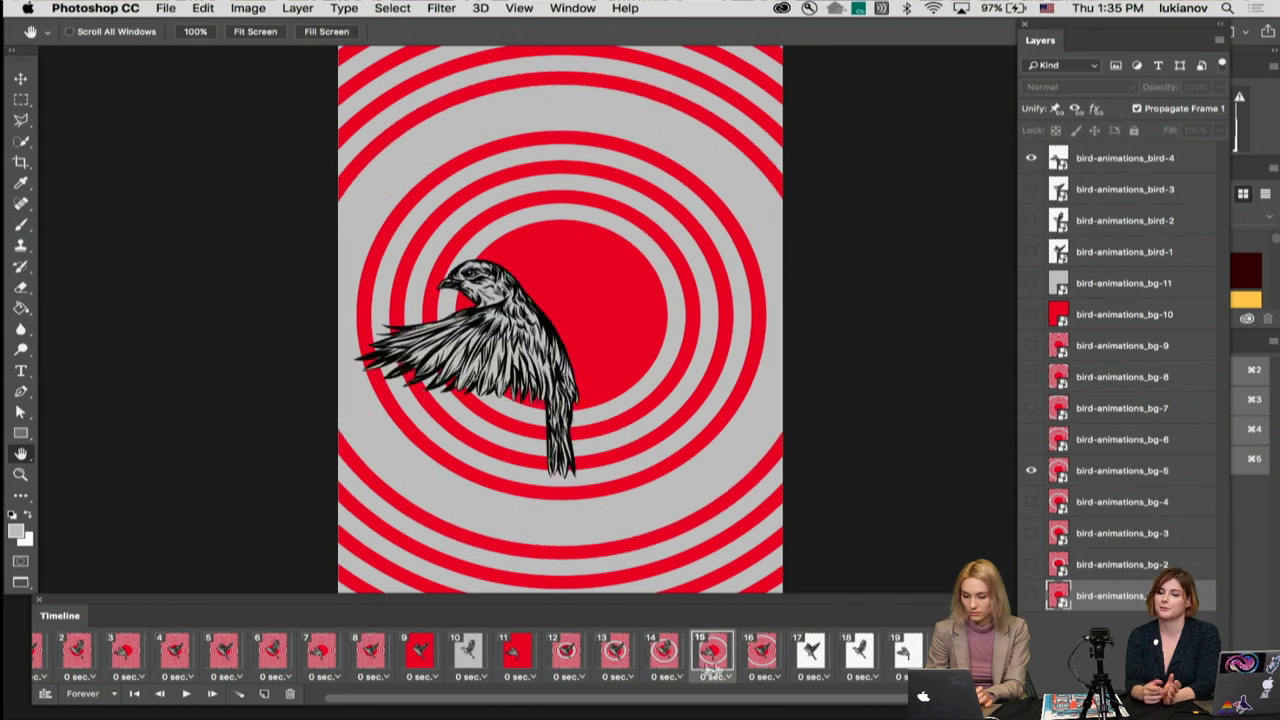
click(763, 660)
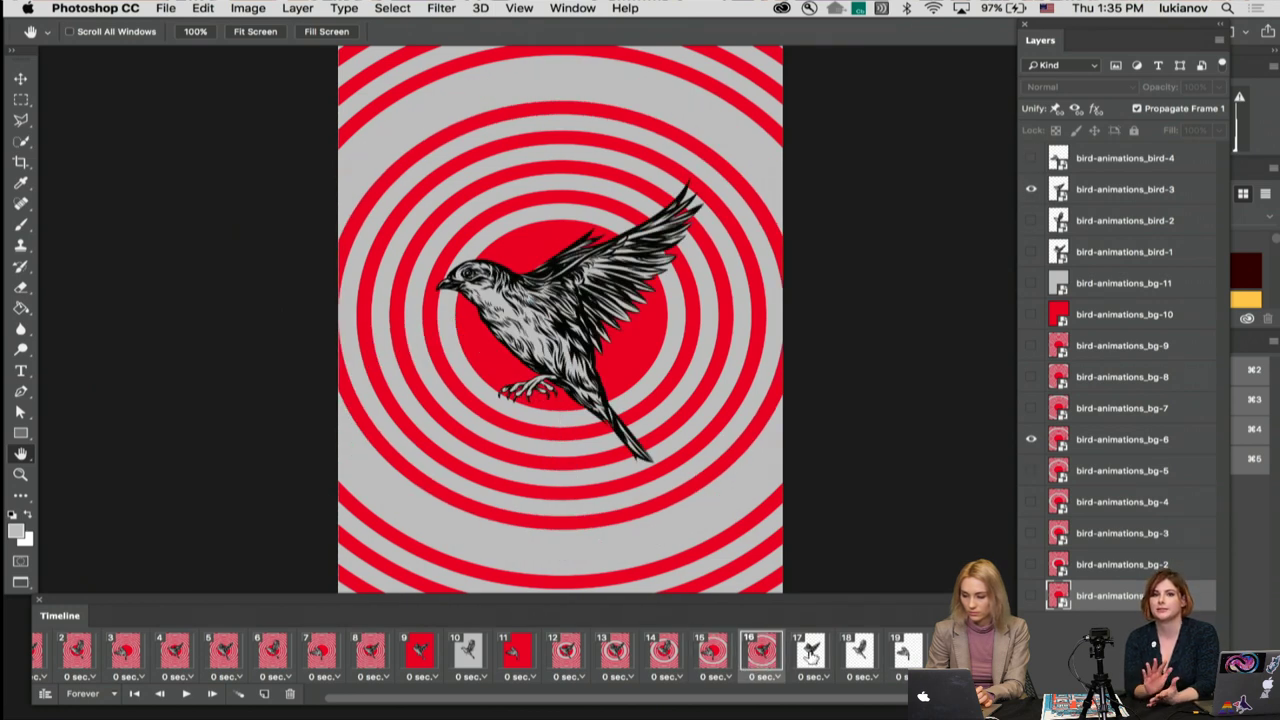
Step: Turn on bg-7, bg-8 and bg-9 for frames 17–19 and a ring background behind bird-3
click(810, 652)
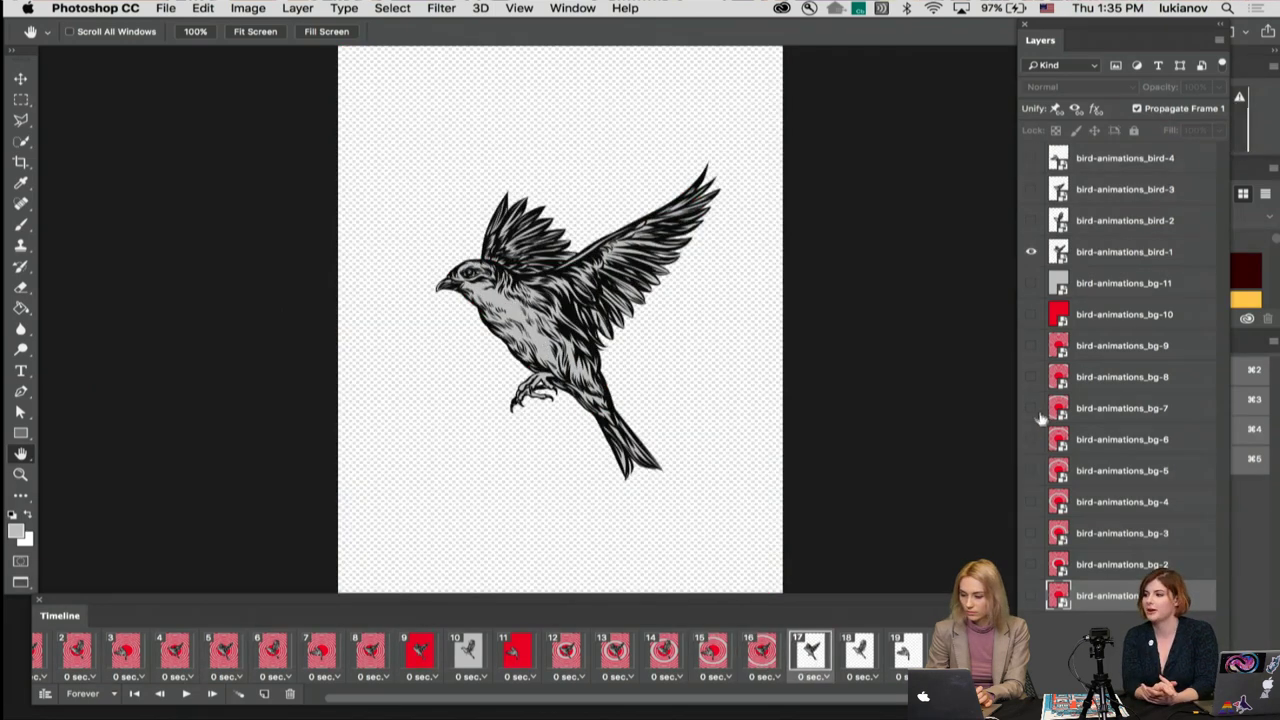
click(1033, 408)
click(858, 654)
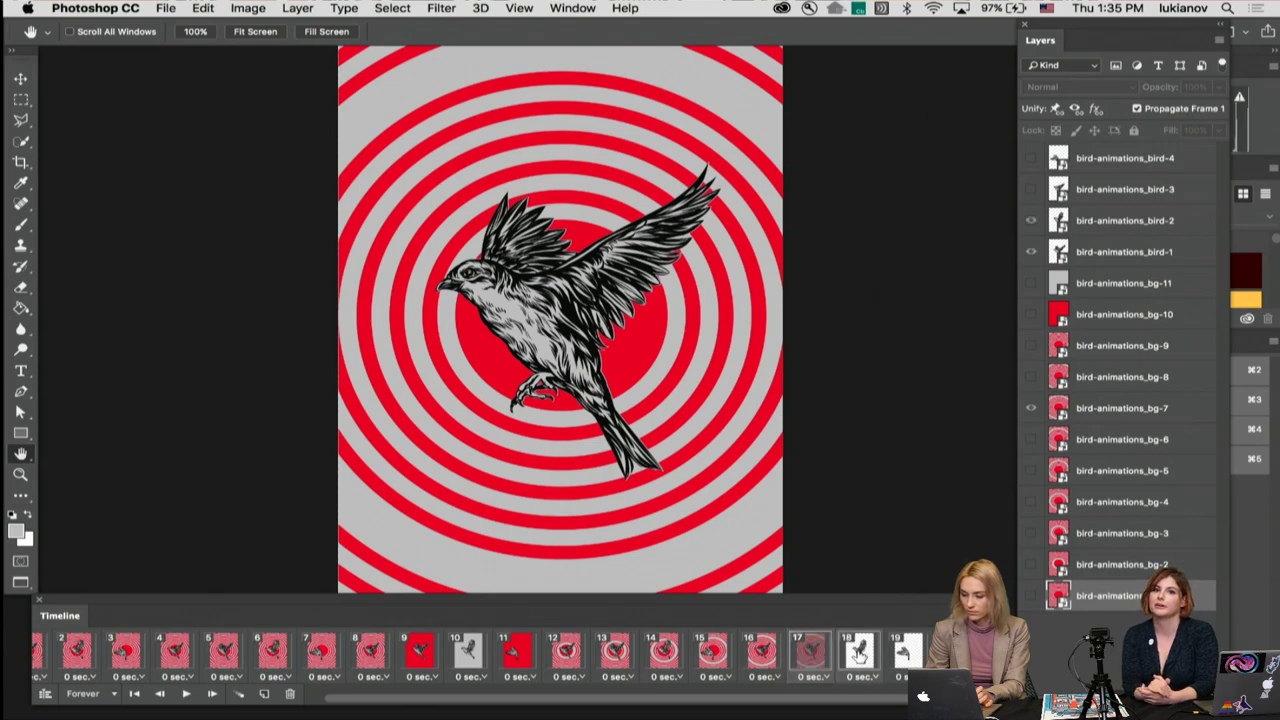
click(1032, 377)
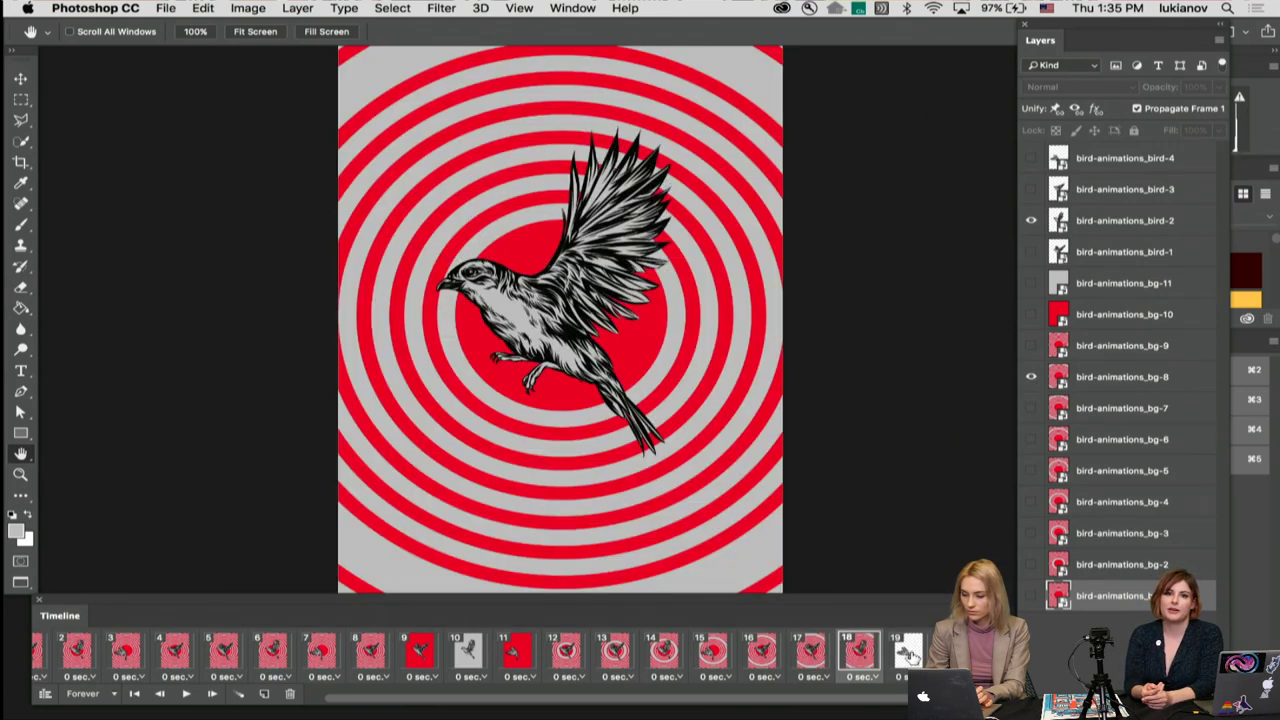
click(908, 653)
click(1032, 345)
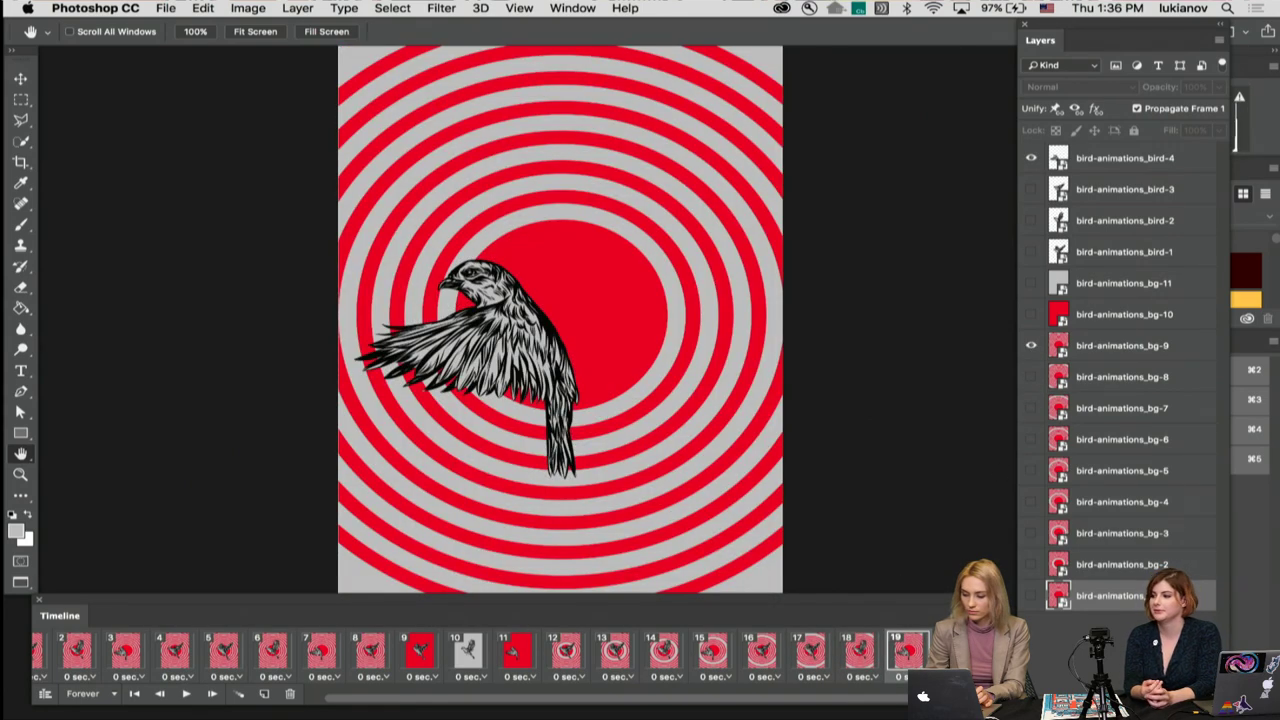
click(955, 653)
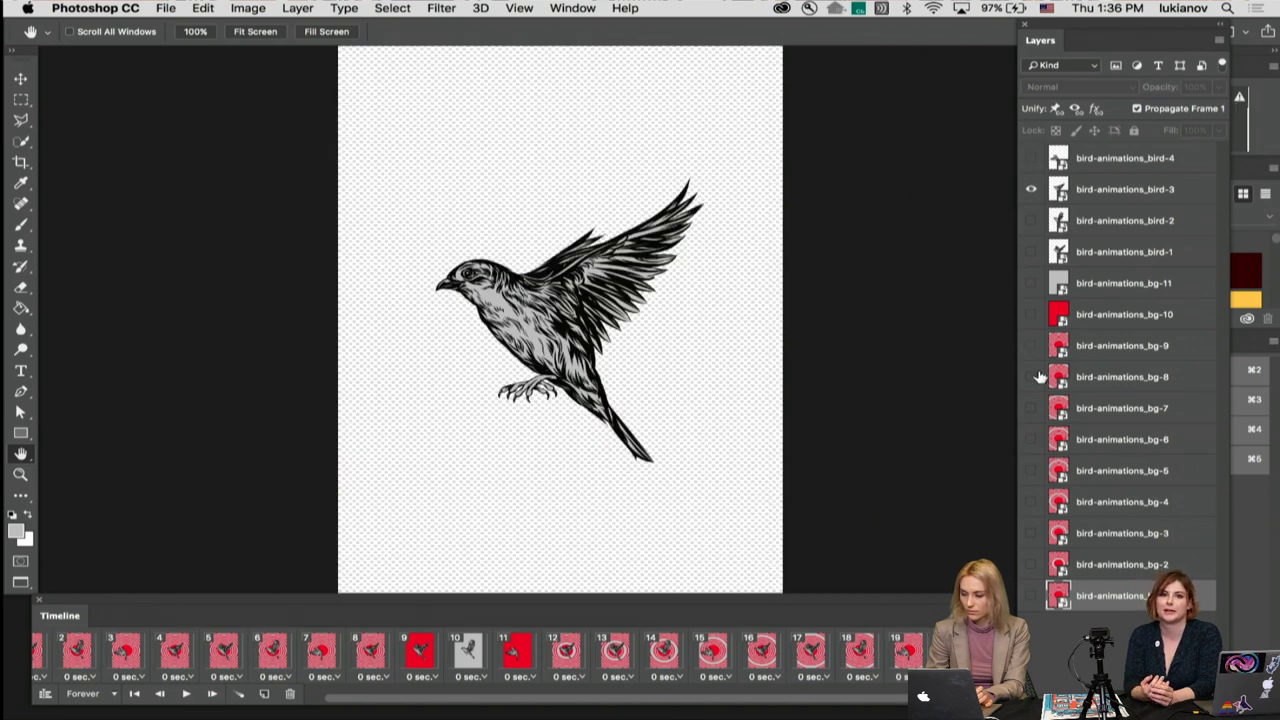
click(1030, 597)
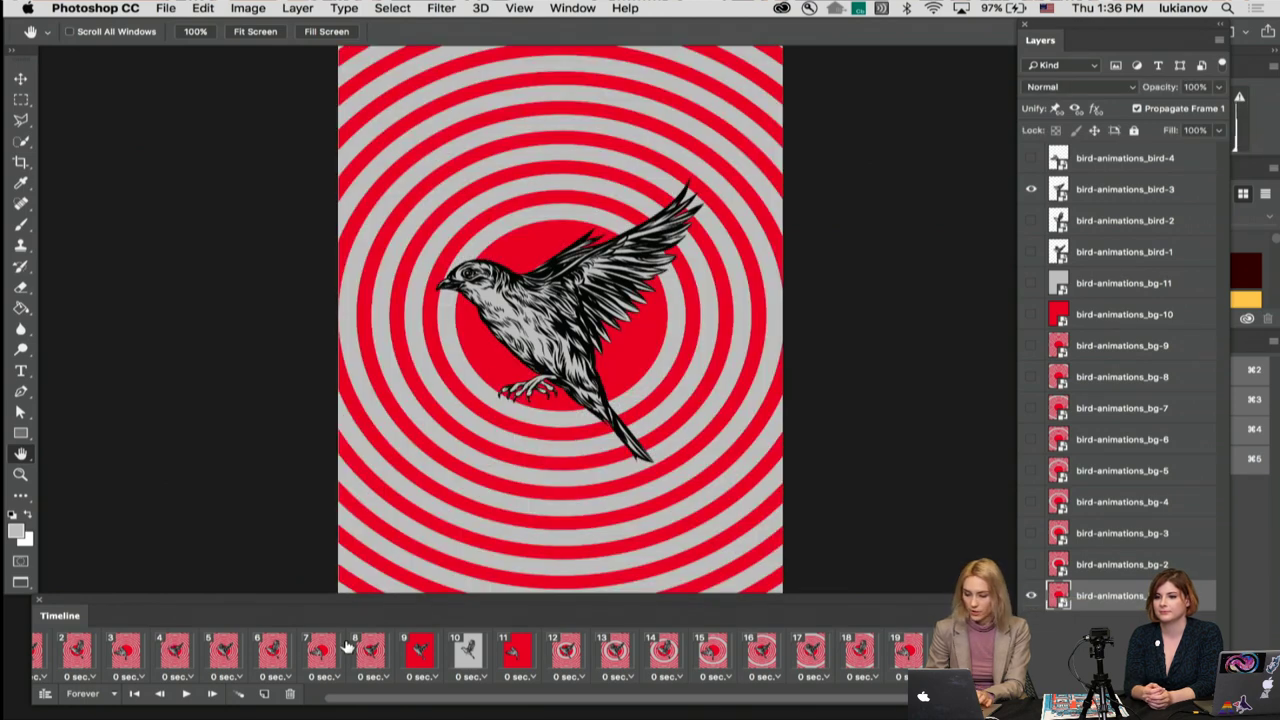
click(42, 652)
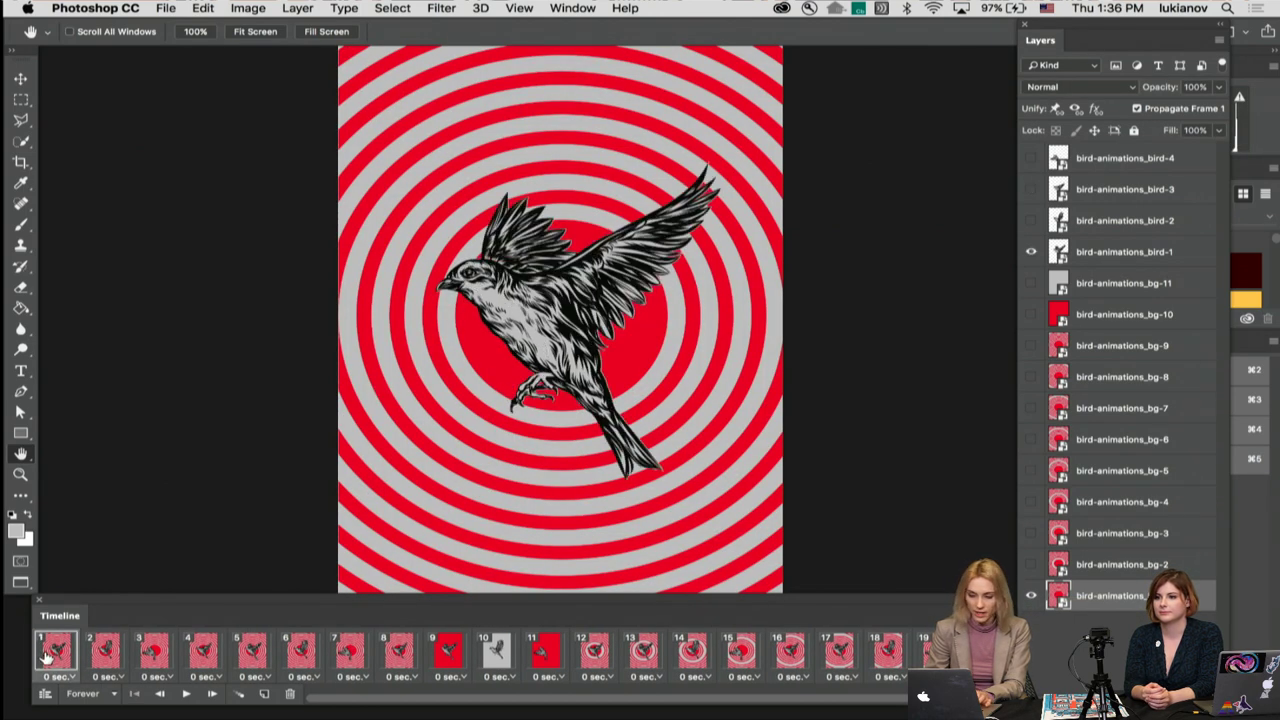
key(space)
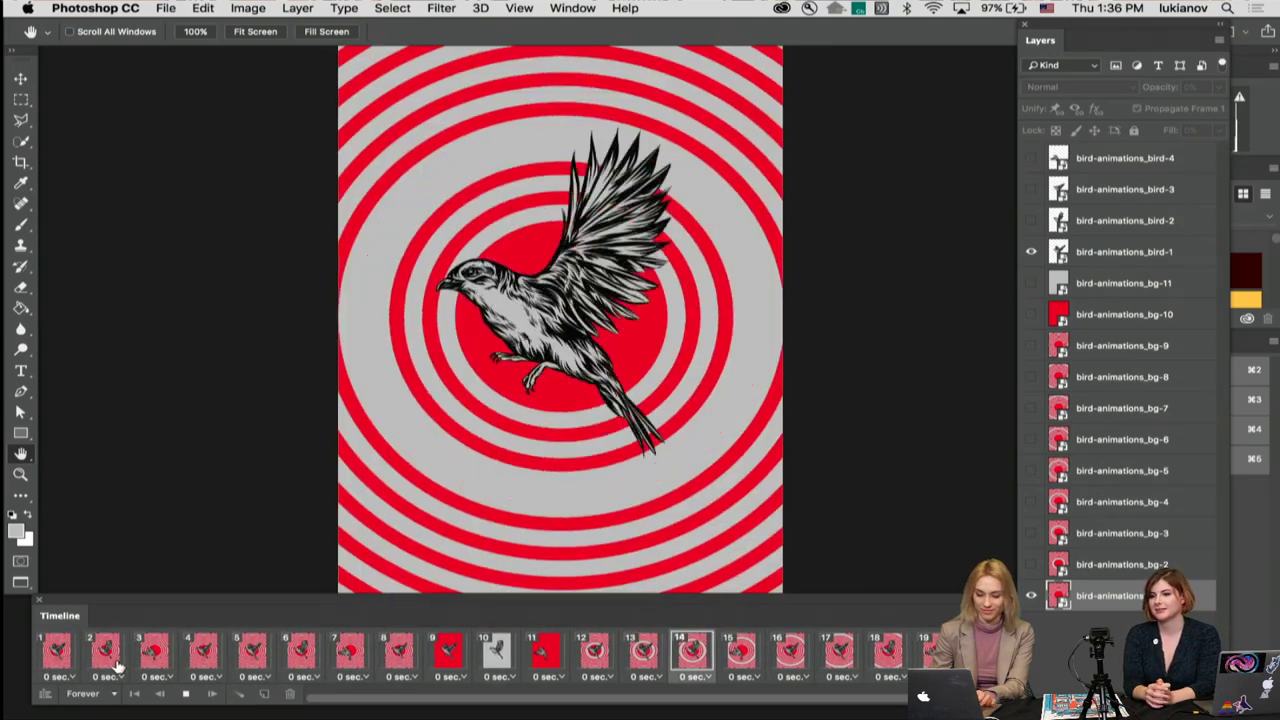
click(186, 694)
mouse_move(485, 706)
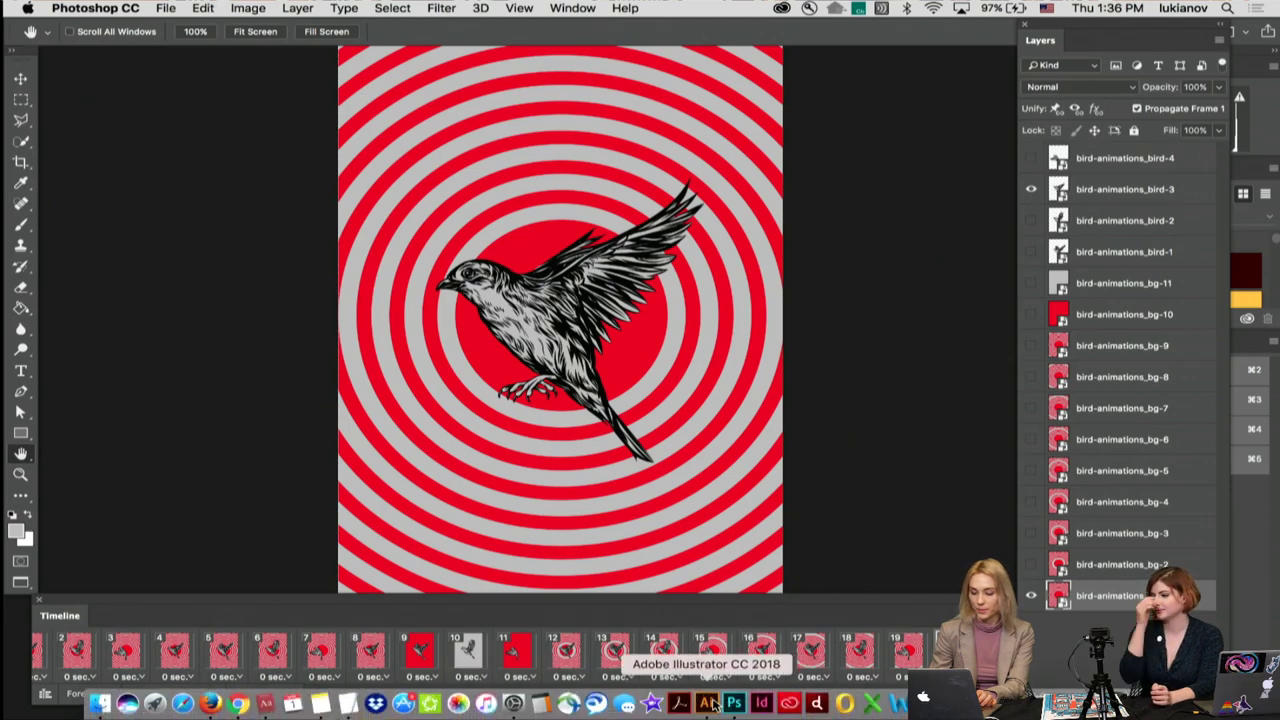
Step: Switch to Illustrator and scroll to the bird and ring artboards
click(707, 706)
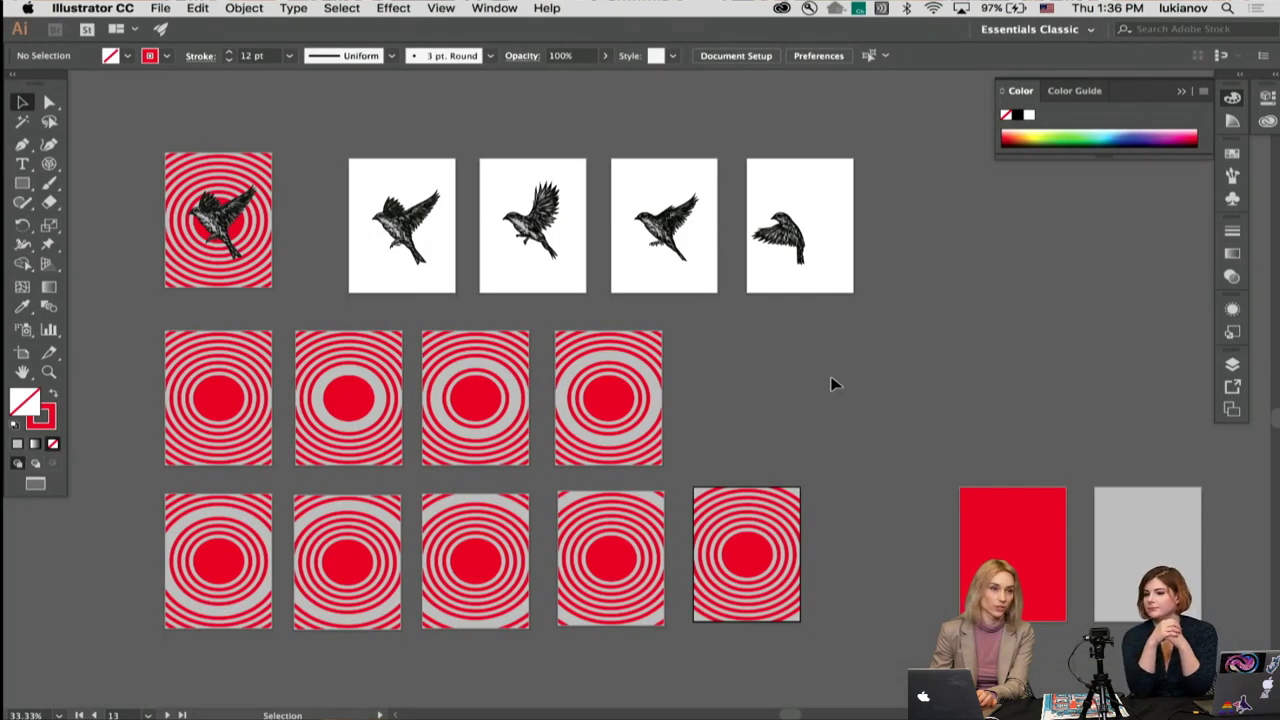
scroll(830, 384, right, 3)
scroll(830, 384, down, 2)
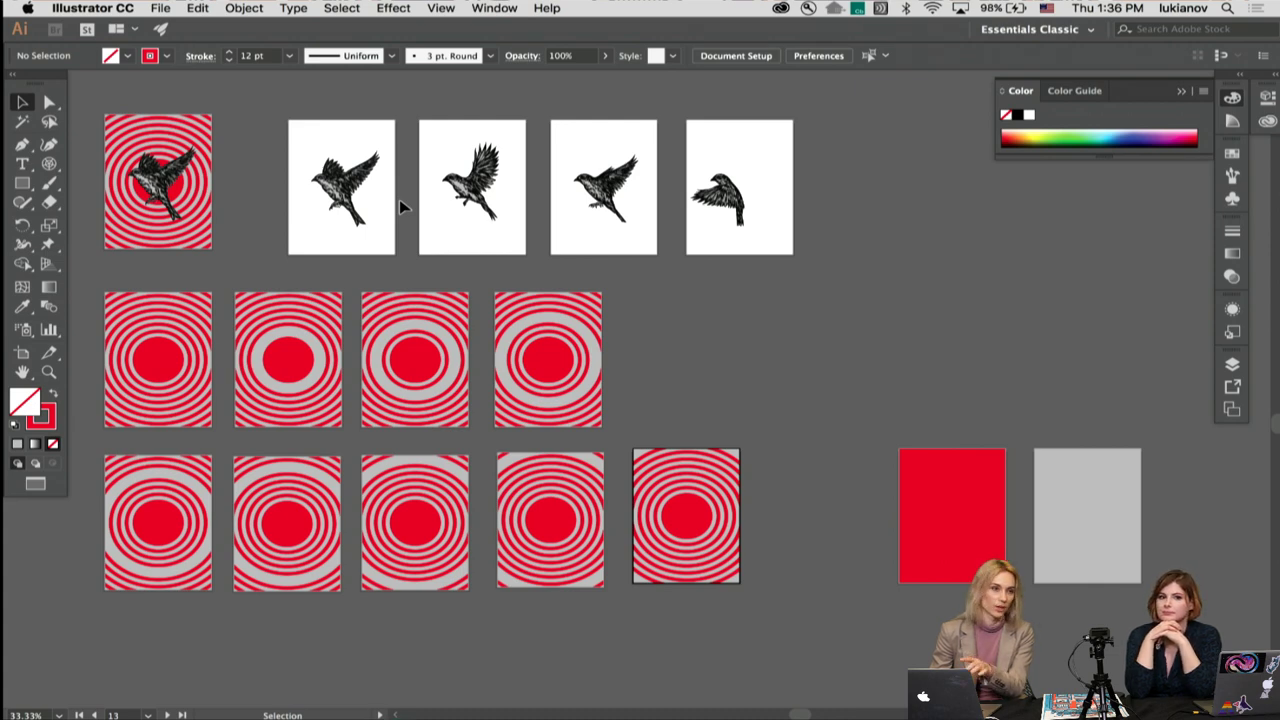
Step: Zoom in closely on the second bird artboard and pan around the bird poses
key(z)
click(462, 237)
key(v)
key(super+equal)
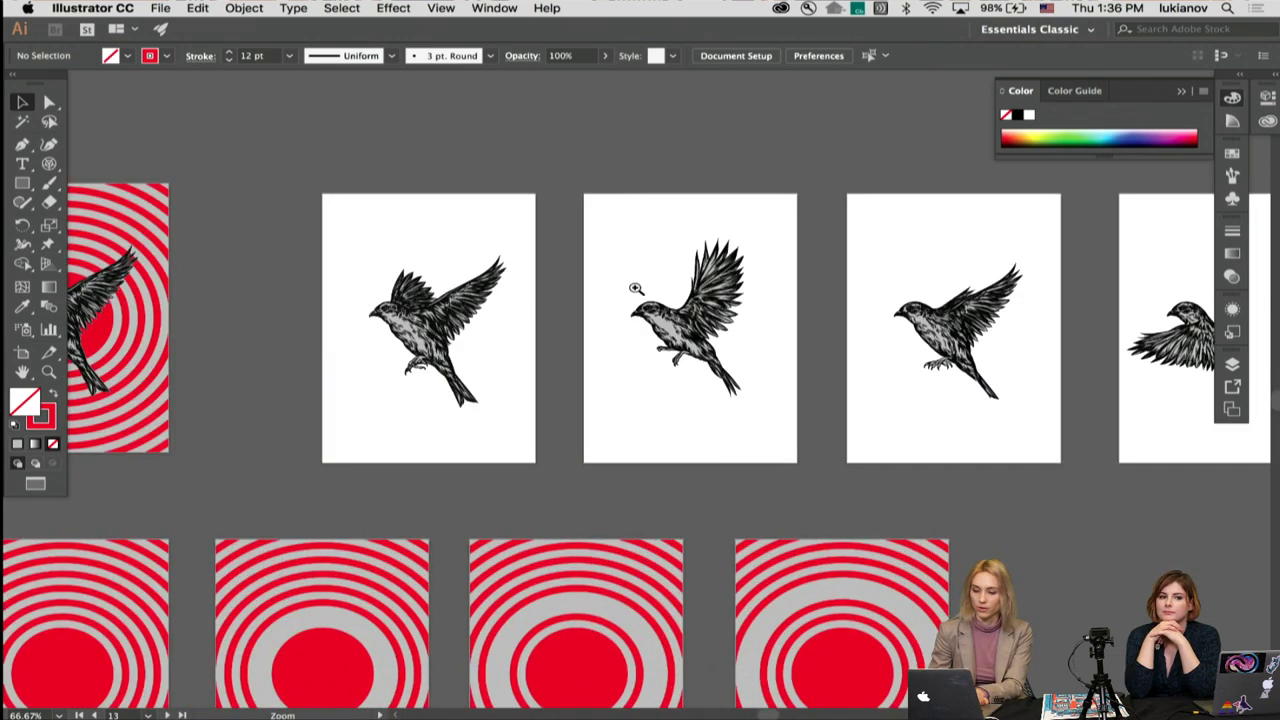
key(super+equal)
scroll(634, 291, right, 3)
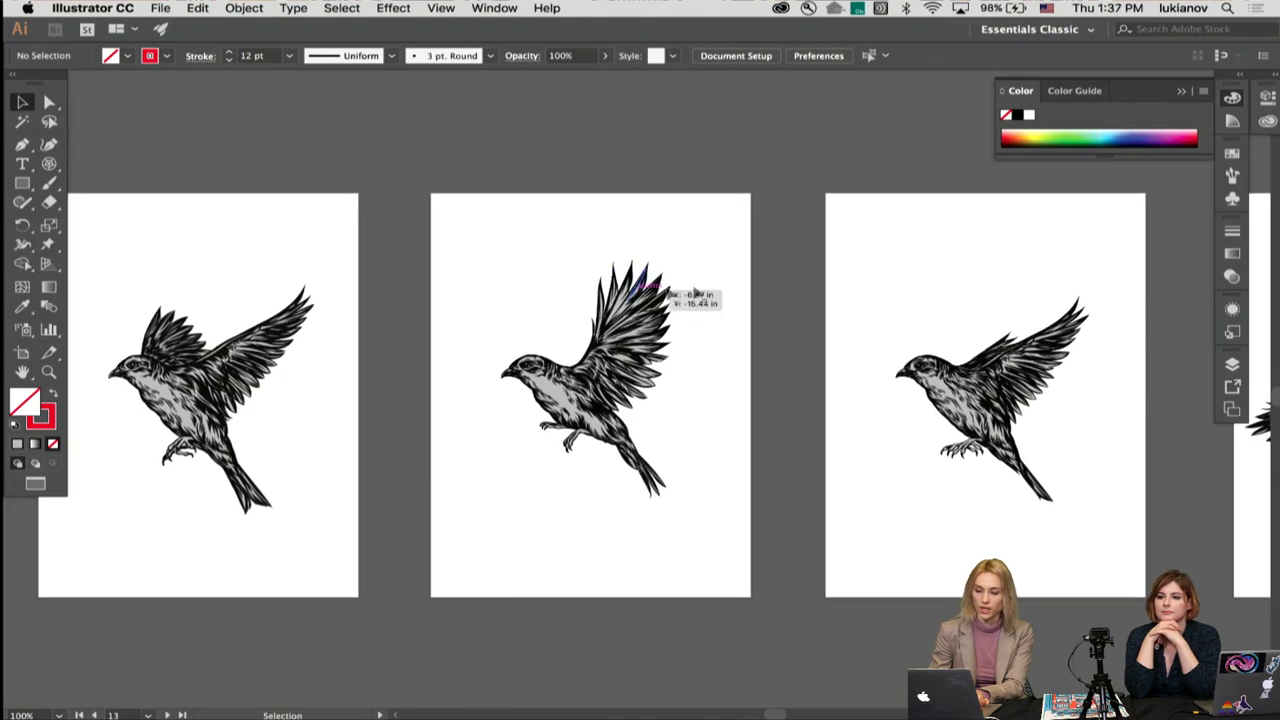
scroll(849, 274, right, 10)
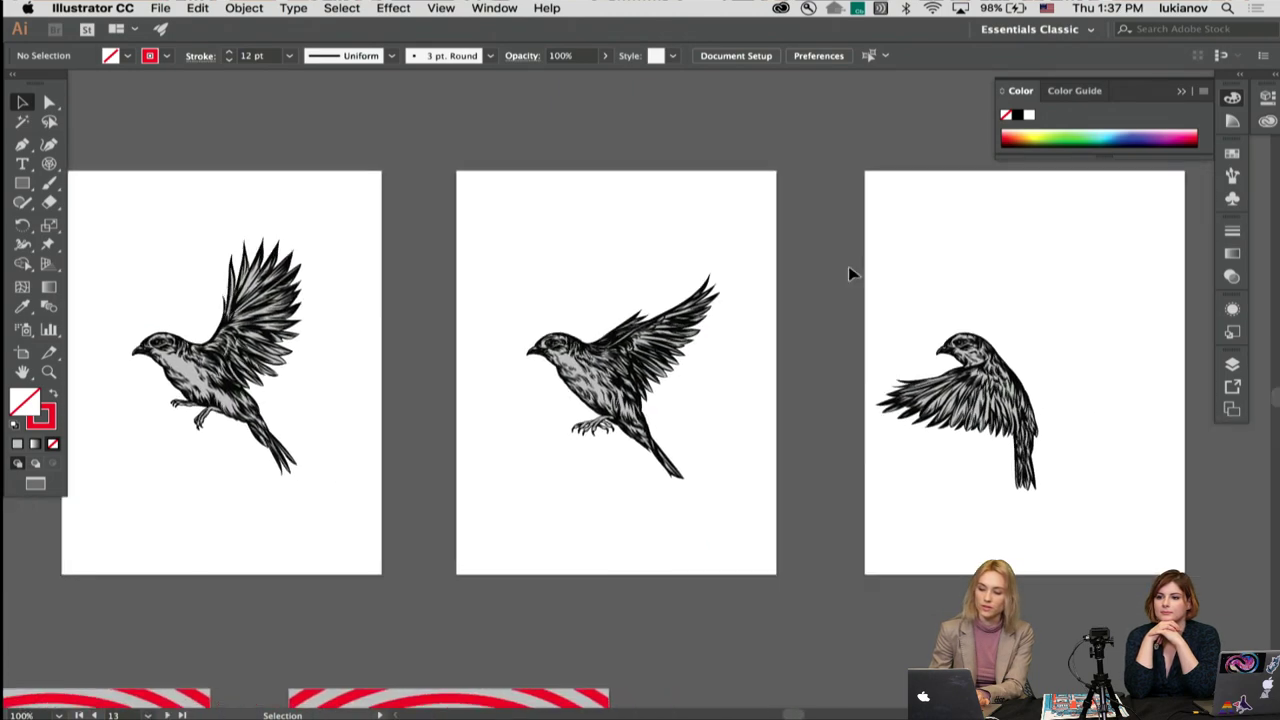
scroll(846, 260, left, 5)
scroll(660, 360, down, 3)
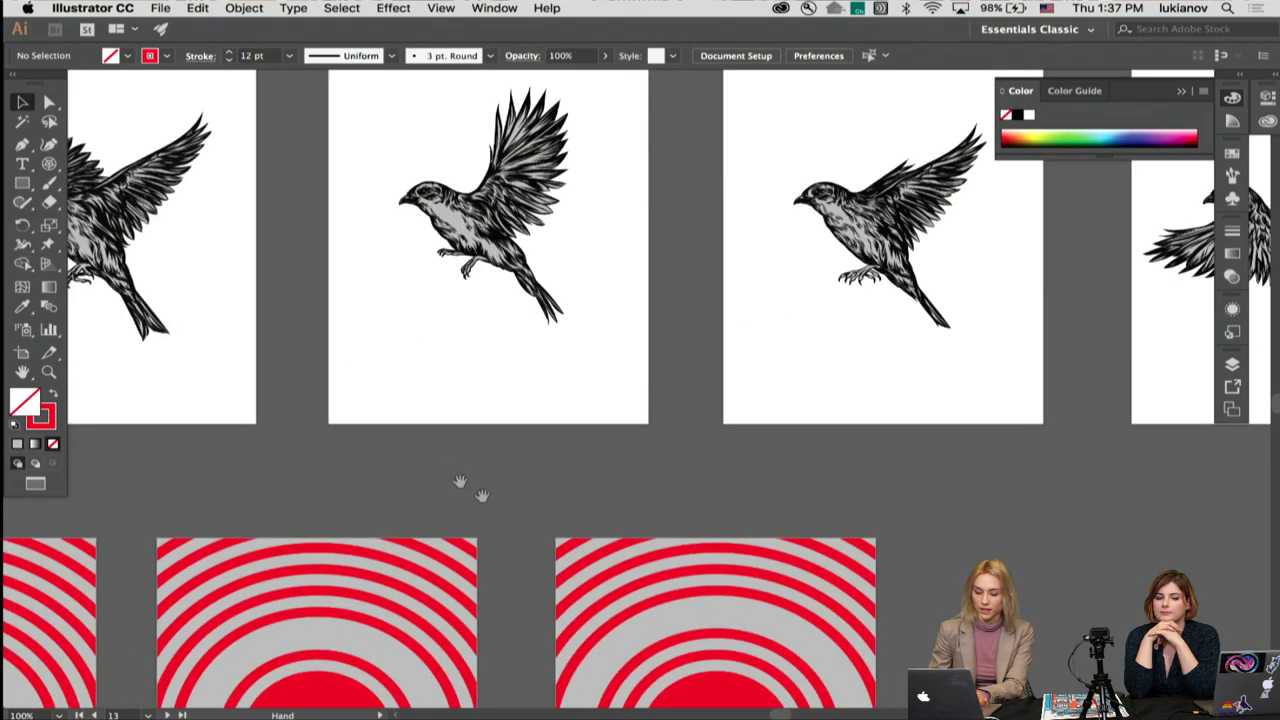
scroll(481, 495, down, 3)
scroll(537, 531, up, 3)
scroll(214, 451, up, 2)
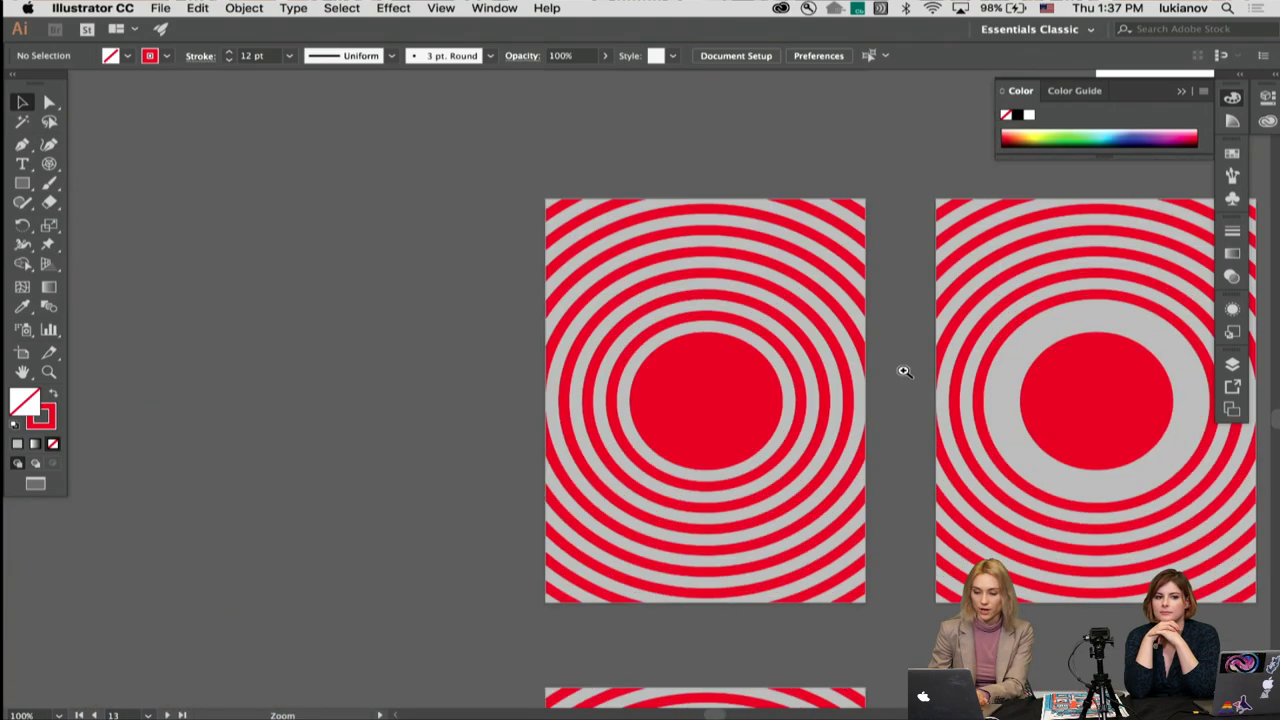
scroll(904, 371, up, 2)
scroll(529, 514, up, 1)
scroll(609, 406, down, 3)
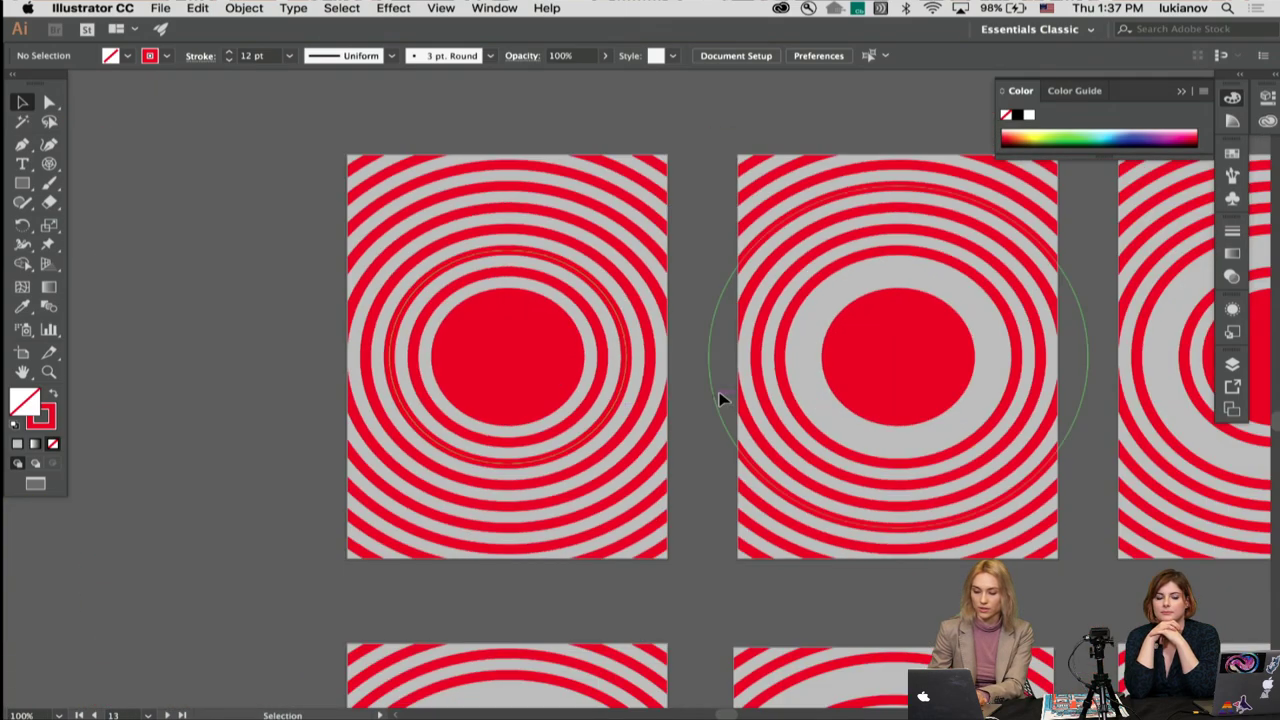
scroll(722, 399, right, 3)
scroll(722, 399, right, 5)
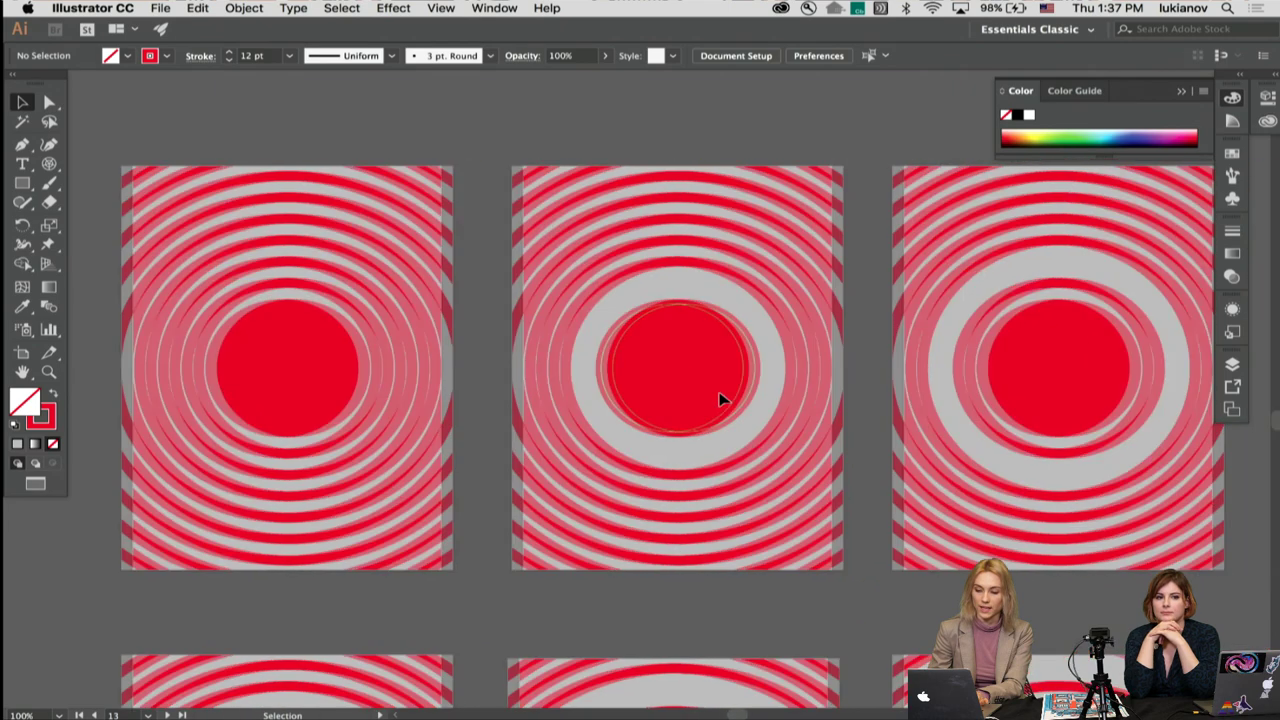
scroll(722, 399, right, 2)
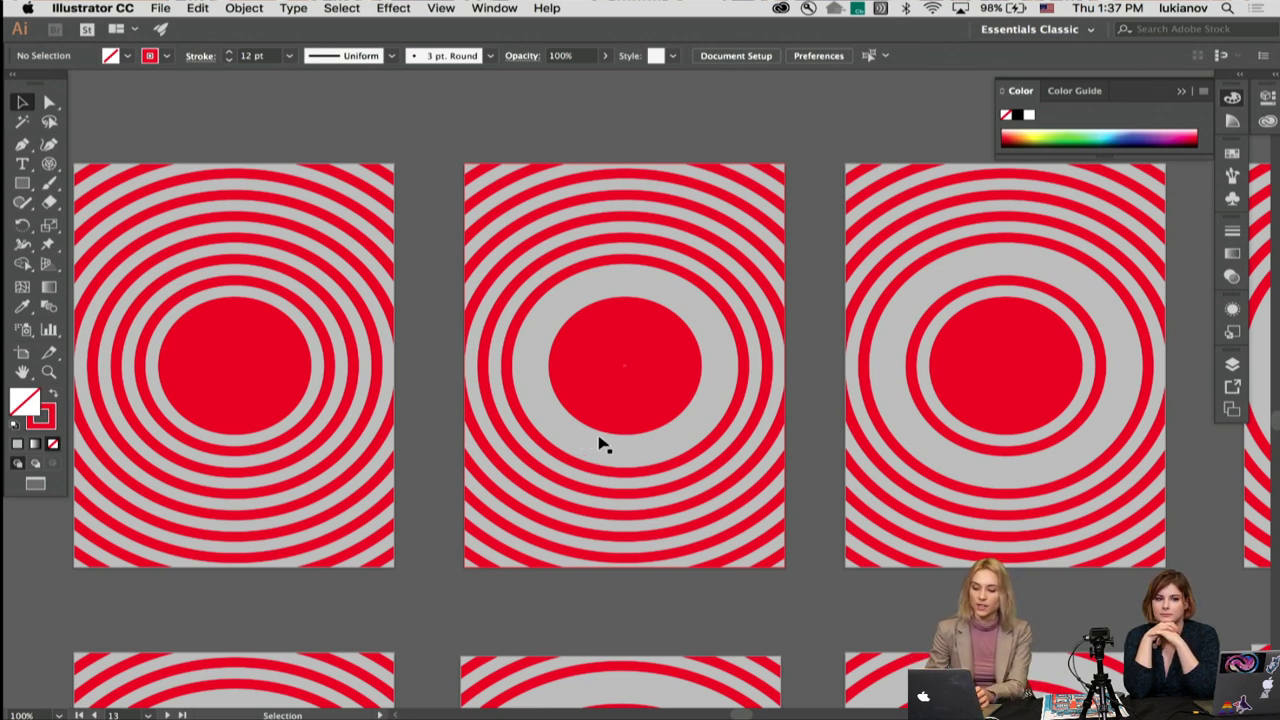
scroll(600, 444, right, 5)
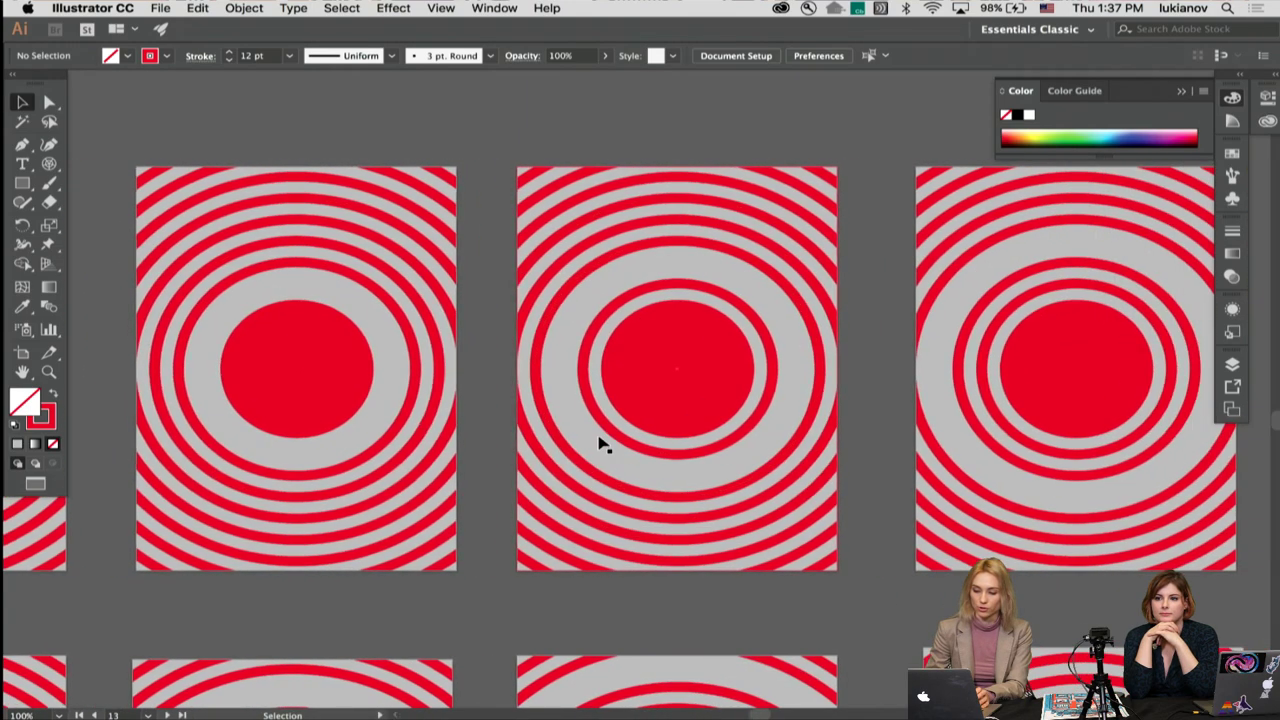
scroll(880, 531, right, 2)
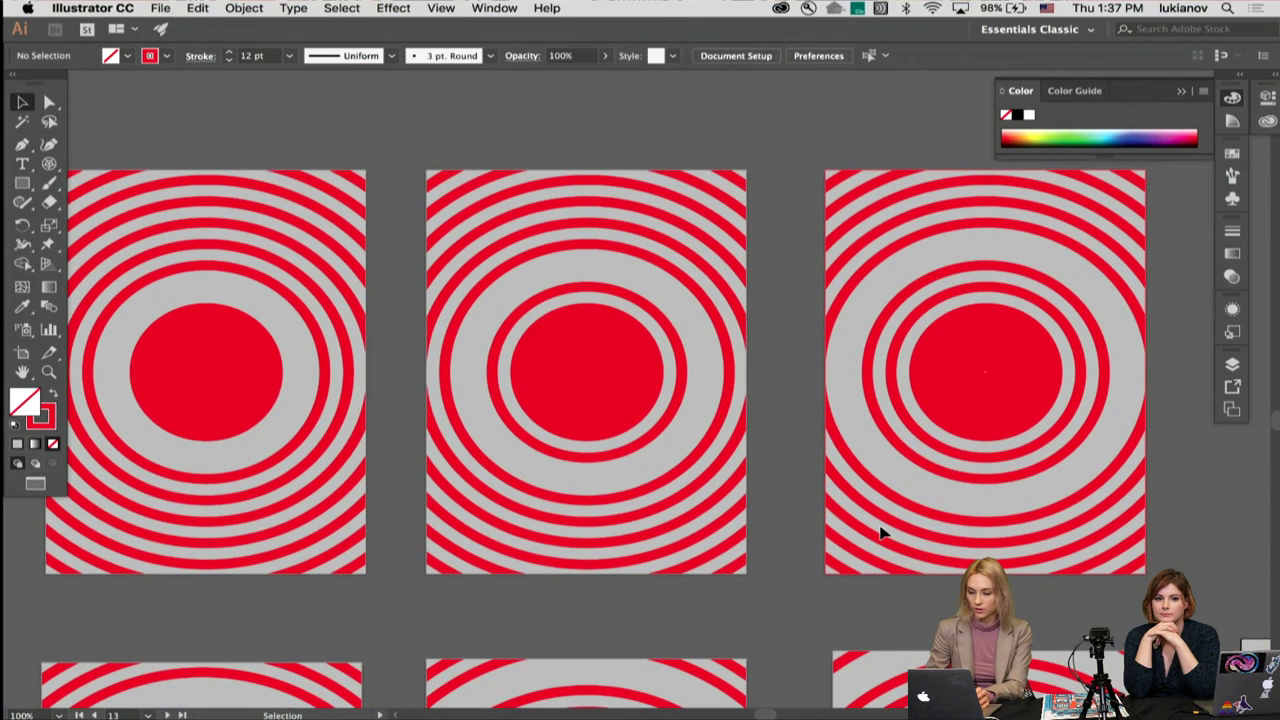
scroll(880, 531, down, 2)
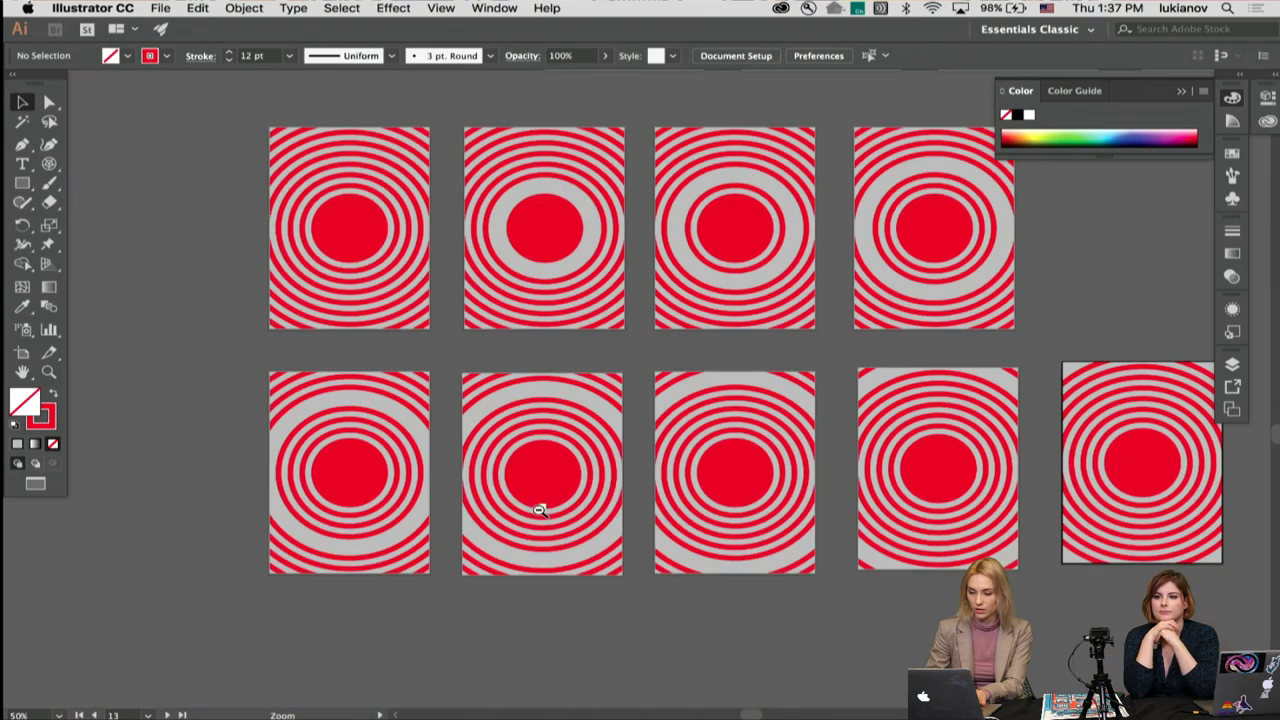
scroll(429, 457, up, 1)
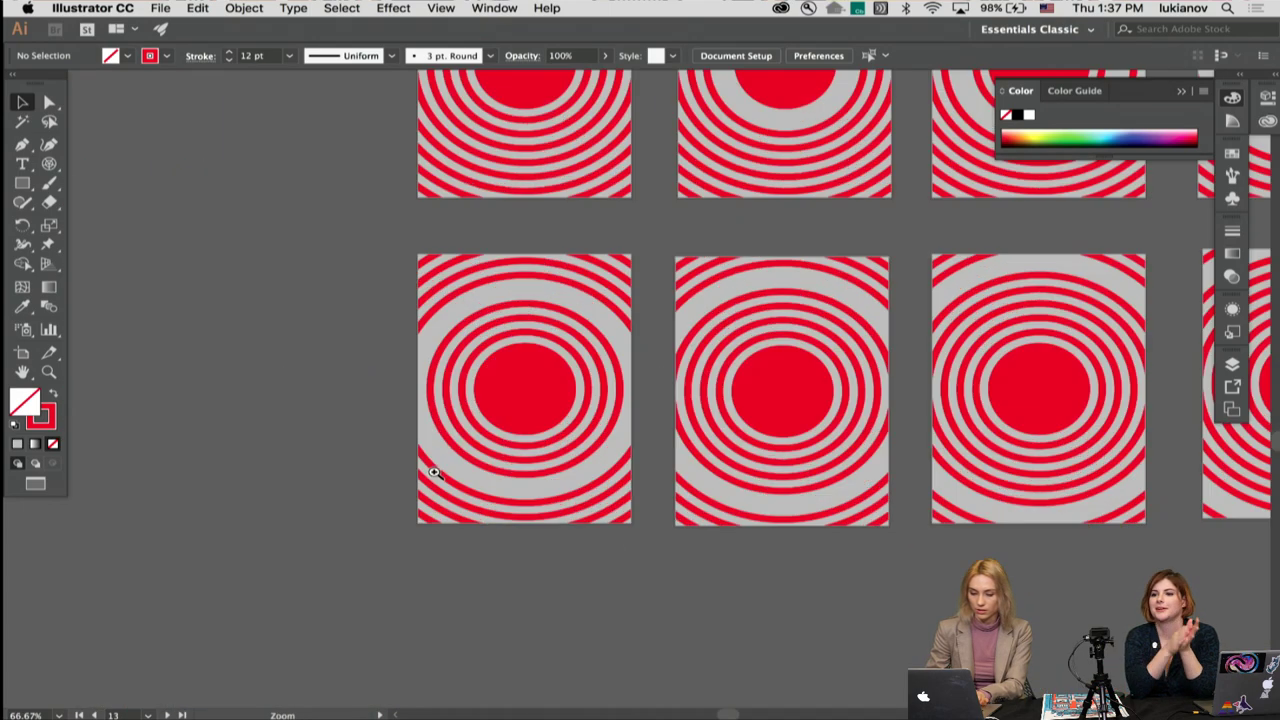
scroll(770, 363, right, 3)
scroll(770, 363, right, 8)
scroll(770, 363, up, 1)
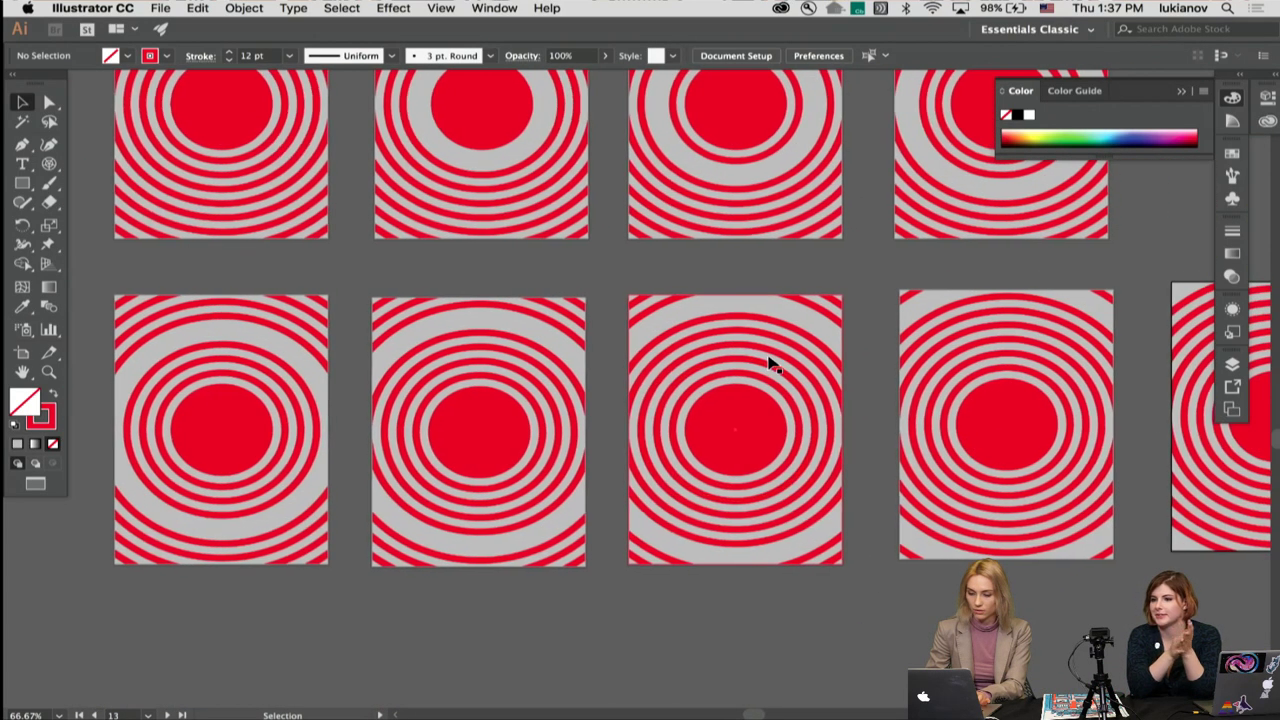
scroll(770, 363, right, 3)
scroll(770, 363, up, 1)
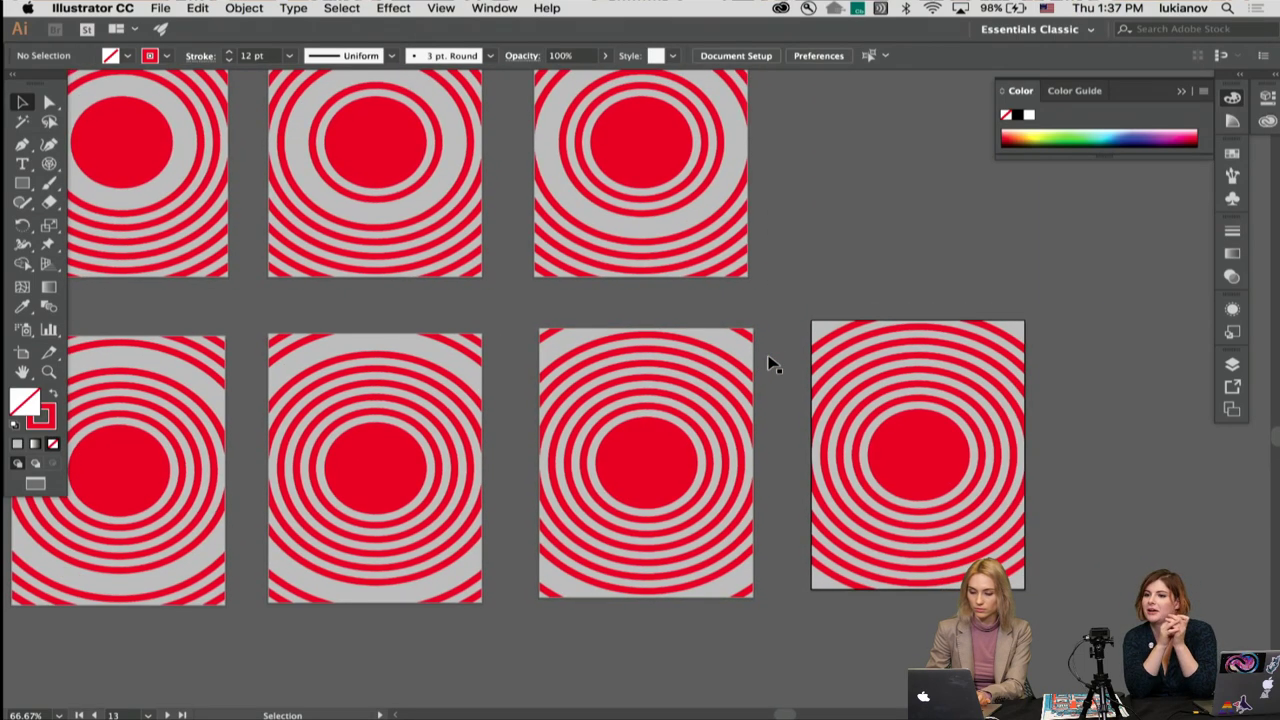
scroll(768, 363, right, 5)
key(super+minus)
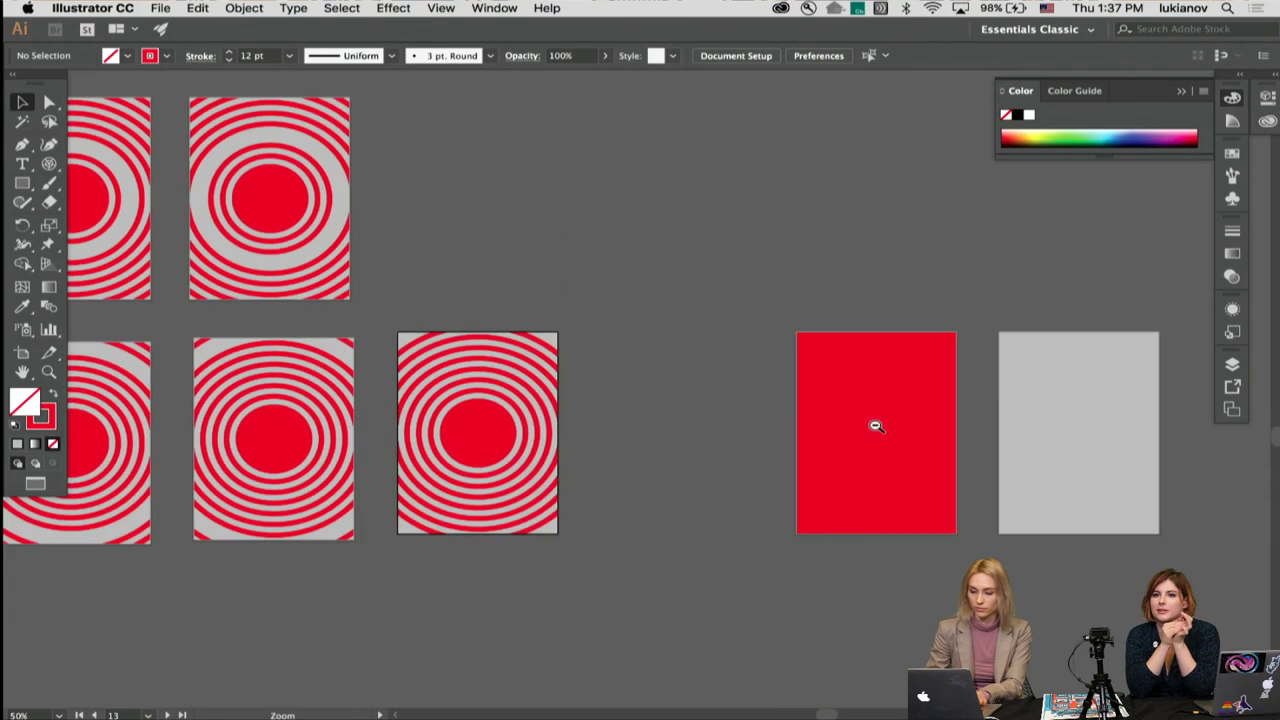
key(super+minus)
scroll(677, 412, left, 3)
scroll(677, 412, up, 3)
scroll(677, 412, left, 3)
scroll(677, 412, up, 3)
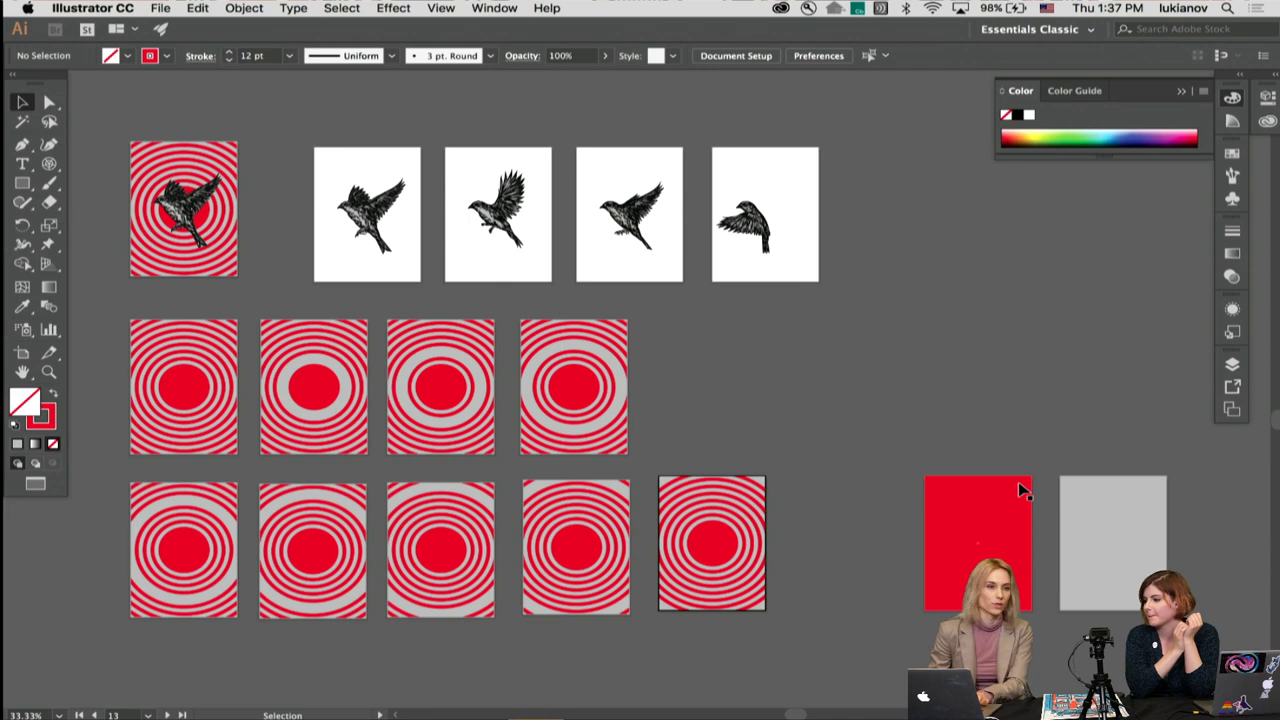
key(z)
click(986, 510)
click(670, 418)
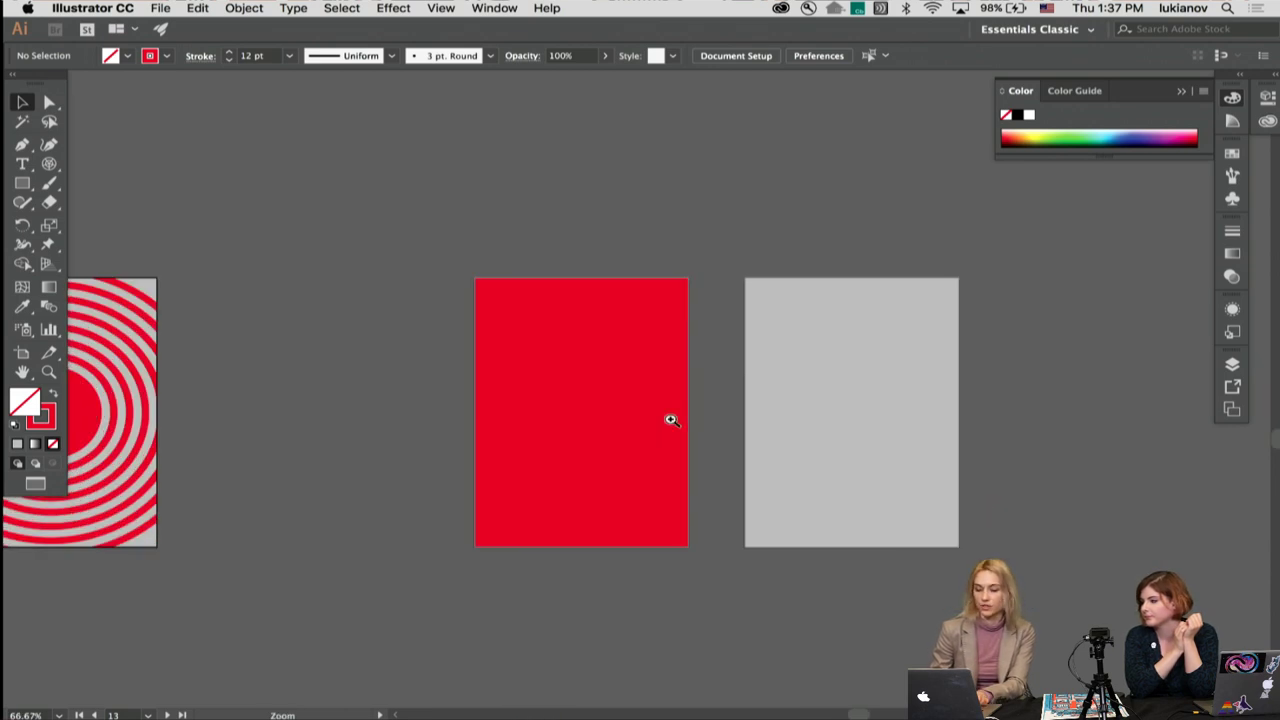
key(v)
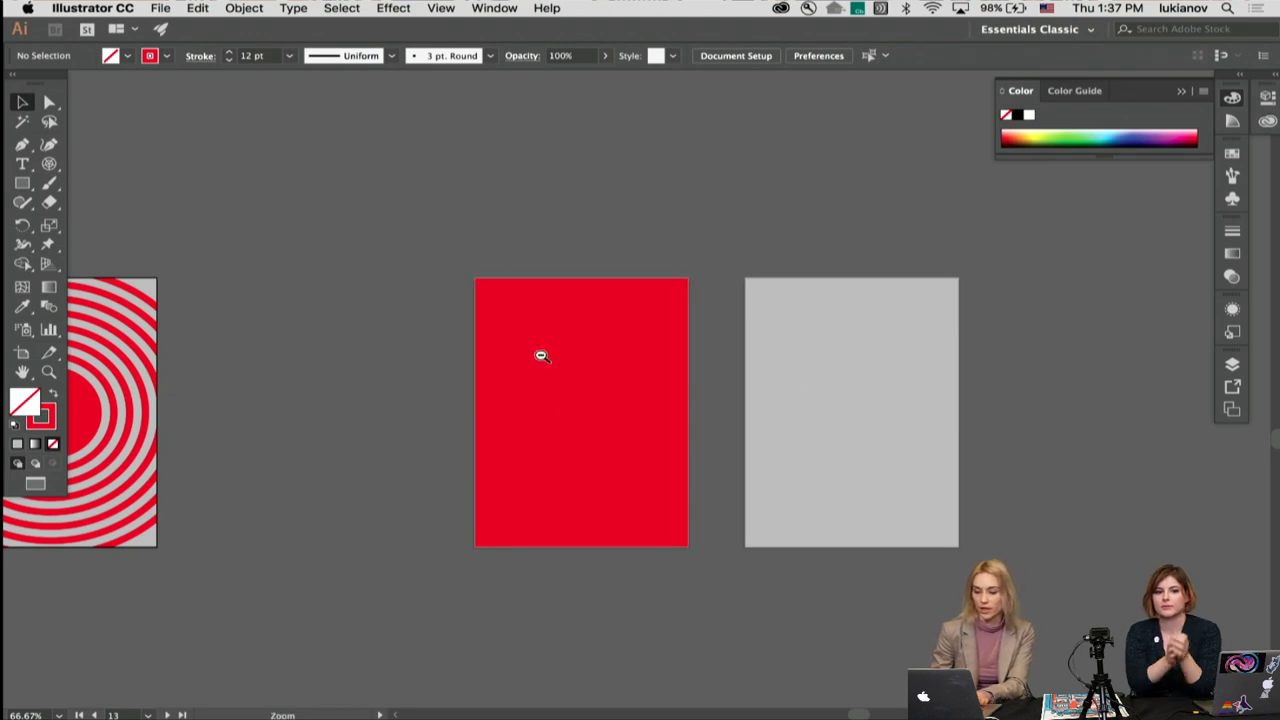
key(super+minus)
key(super+minus)
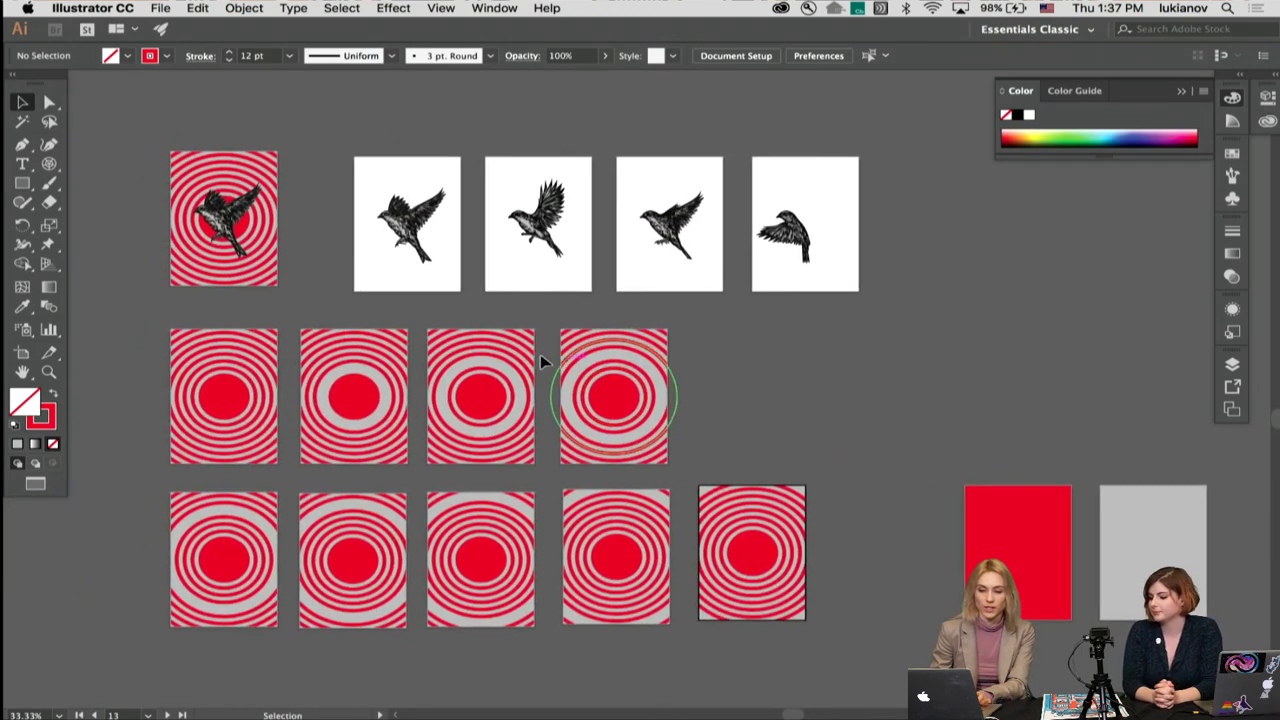
Step: Export all artboards of bird-animations as separate PNG files using Export As with Use Artboards
click(162, 7)
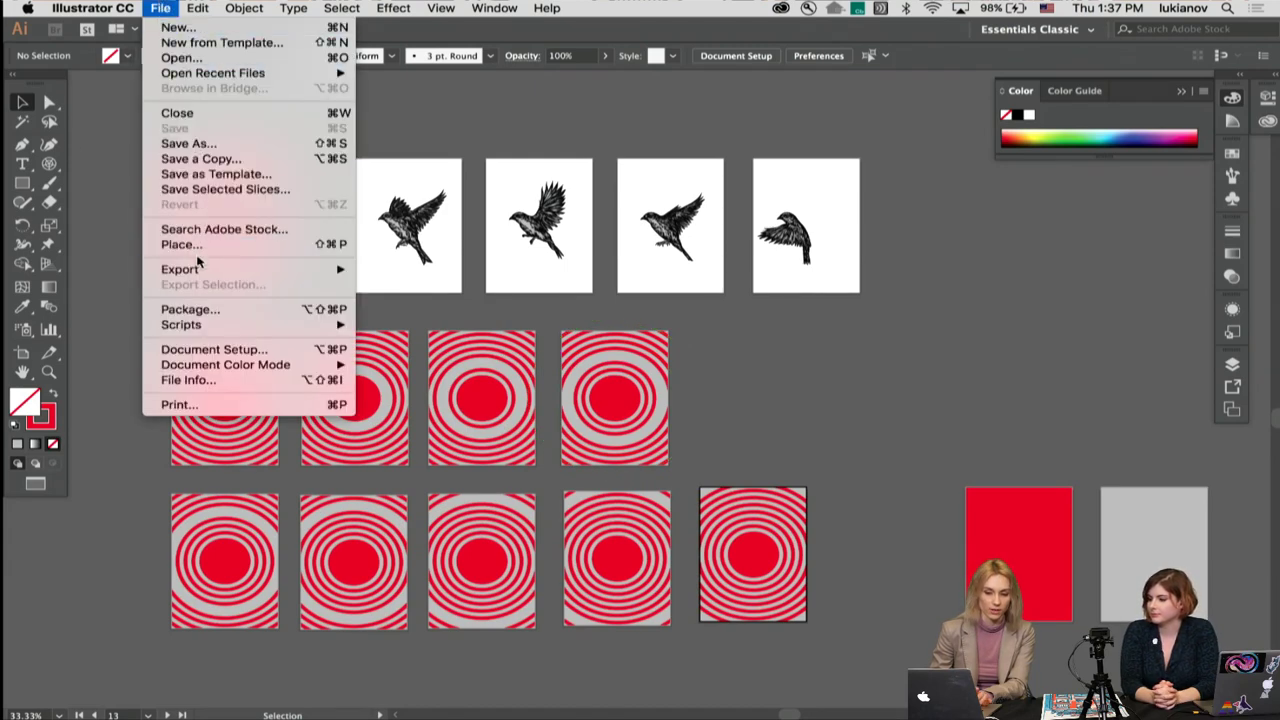
mouse_move(205, 272)
click(420, 284)
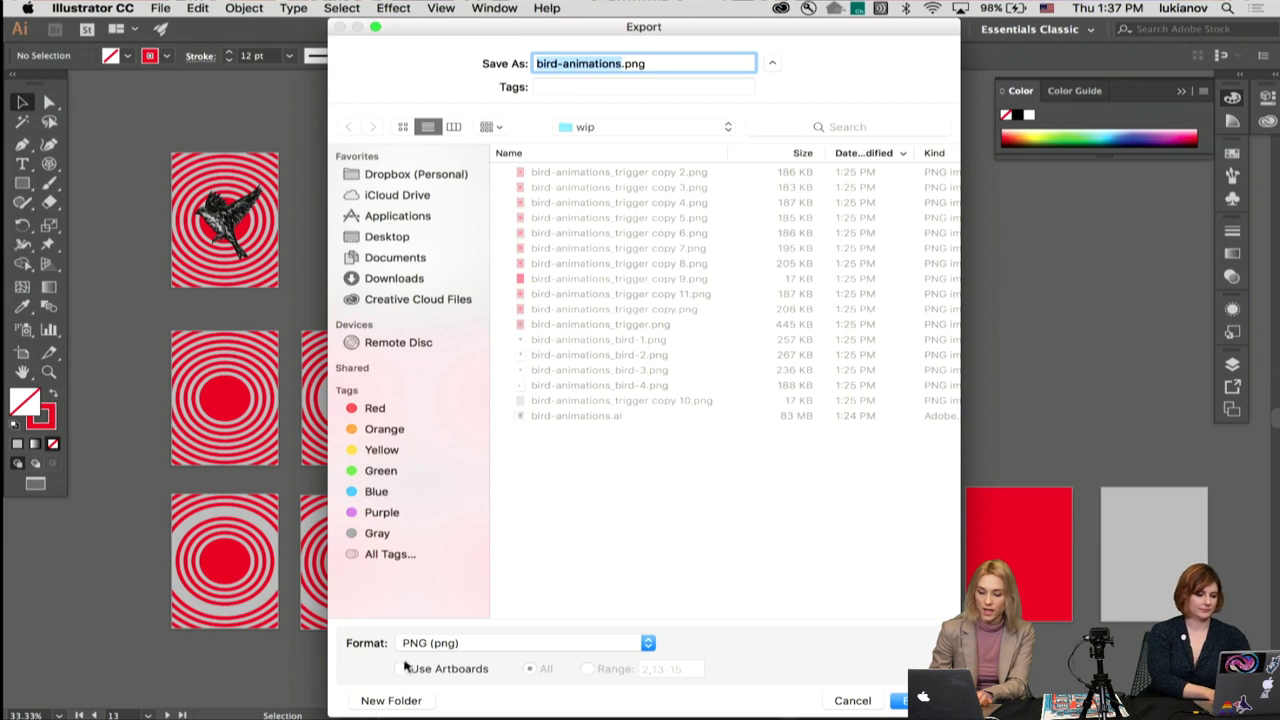
click(401, 669)
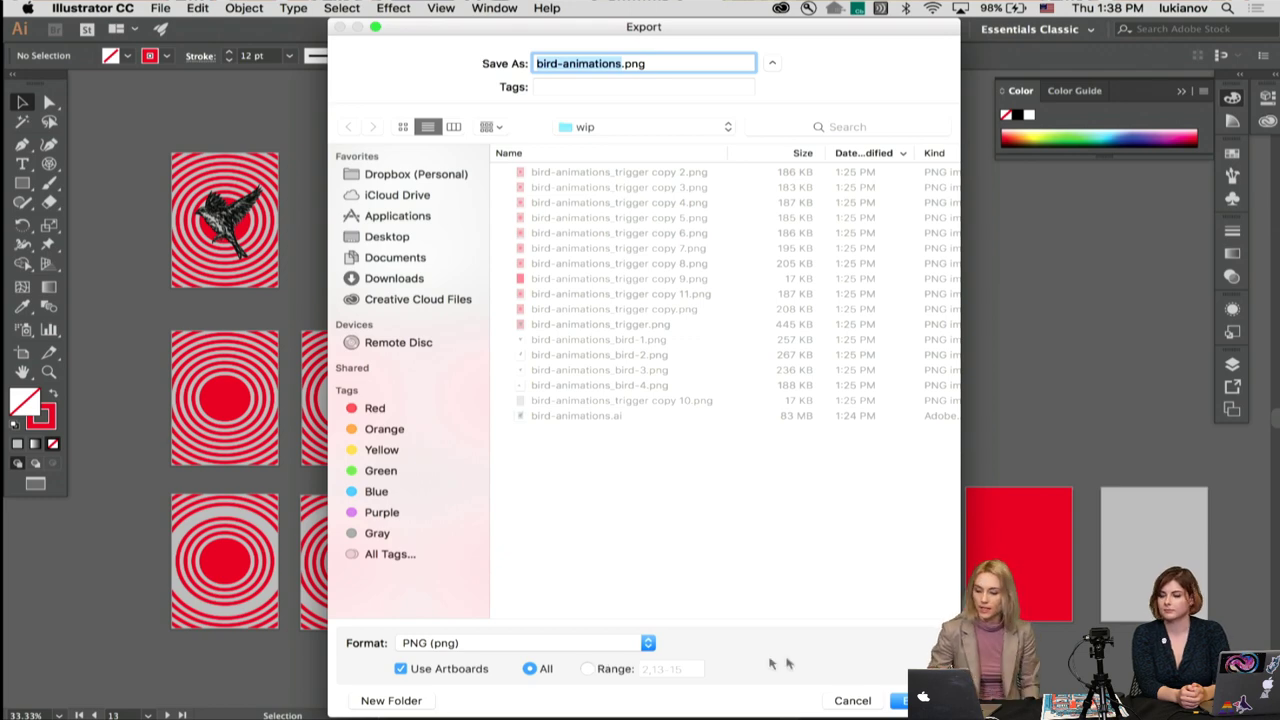
click(868, 701)
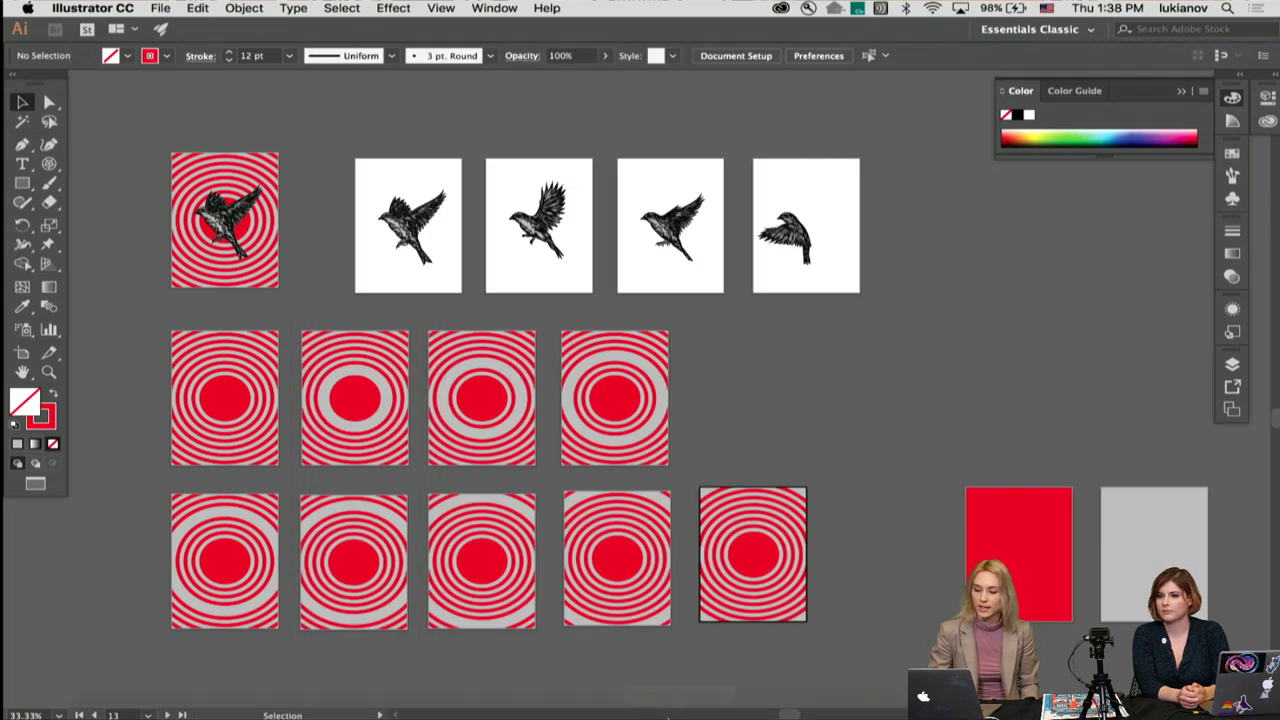
Step: Create a new blank 5 x 7 in, 300 ppi document in Photoshop
click(750, 712)
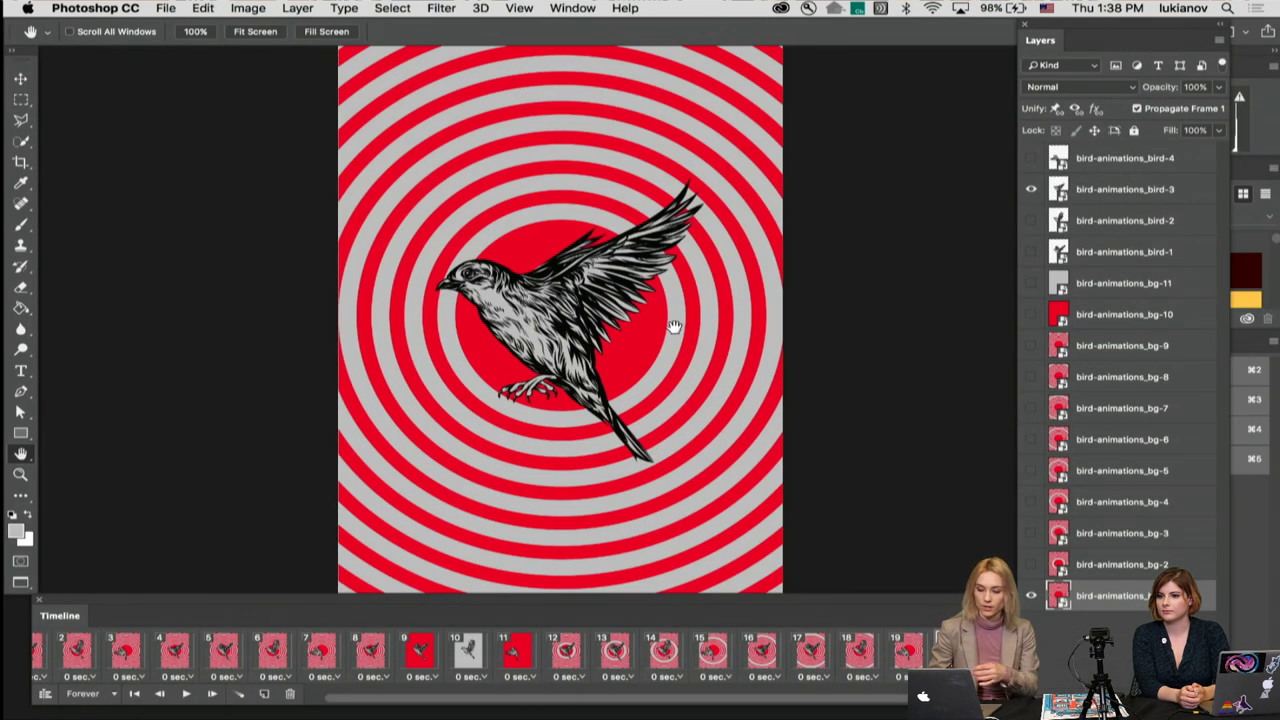
key(super+n)
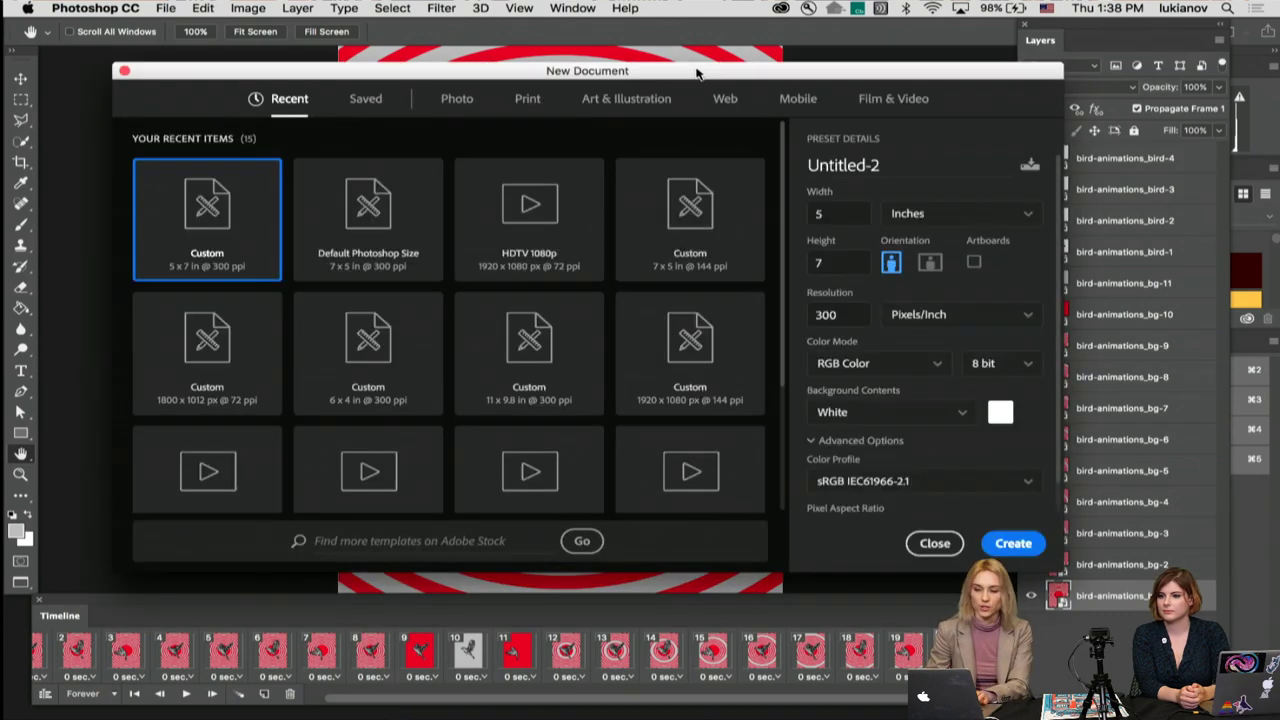
drag(697, 73, 637, 76)
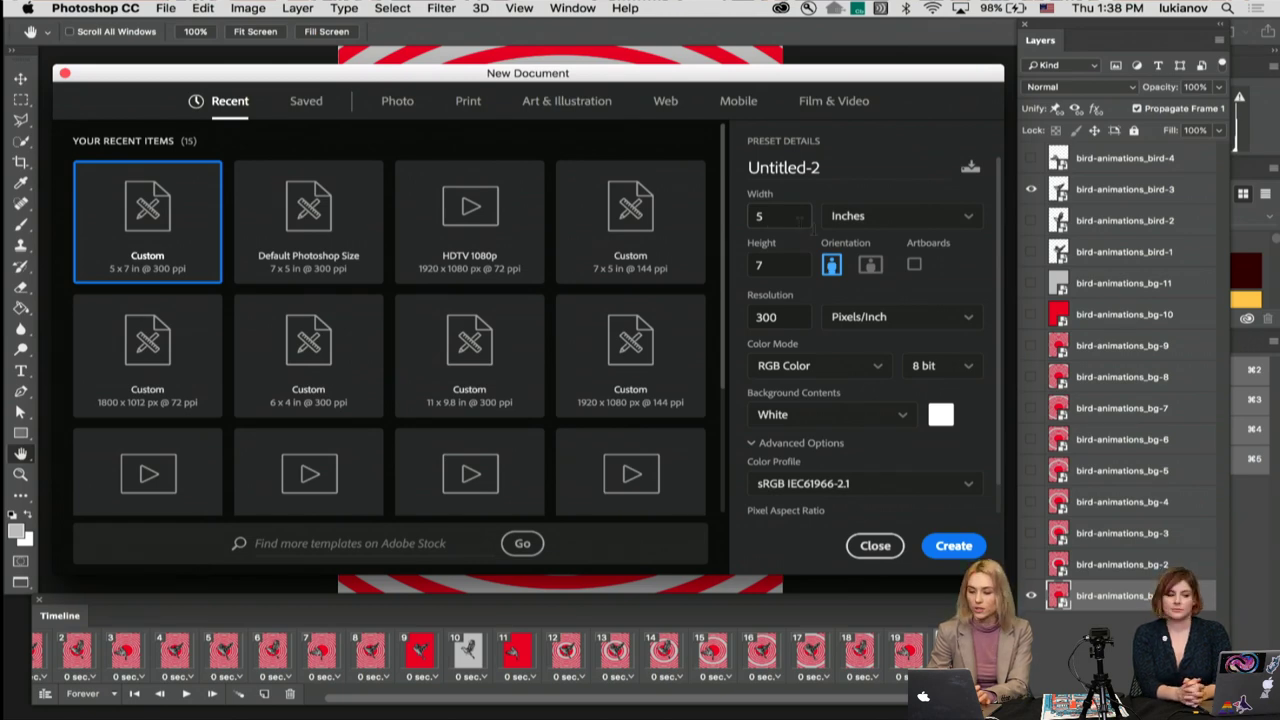
click(948, 545)
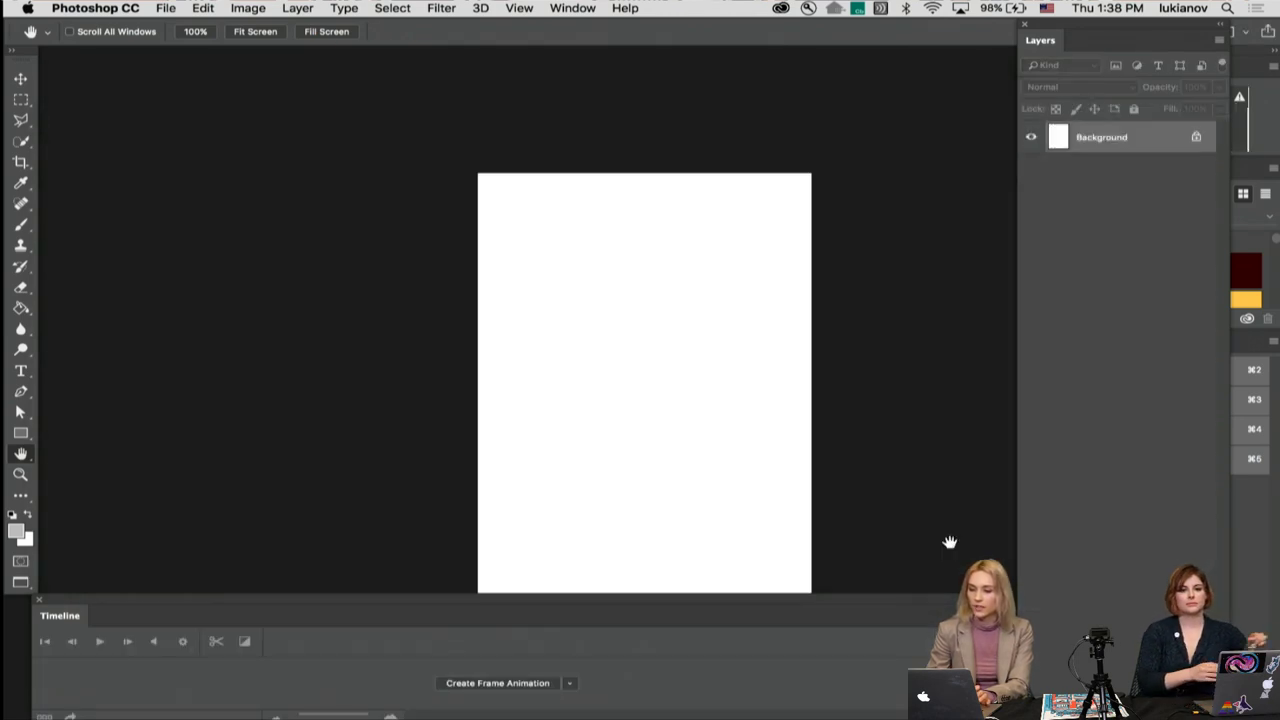
Step: Rearrange the Layers panel and float the Timeline panel over the canvas
drag(1142, 33, 1153, 100)
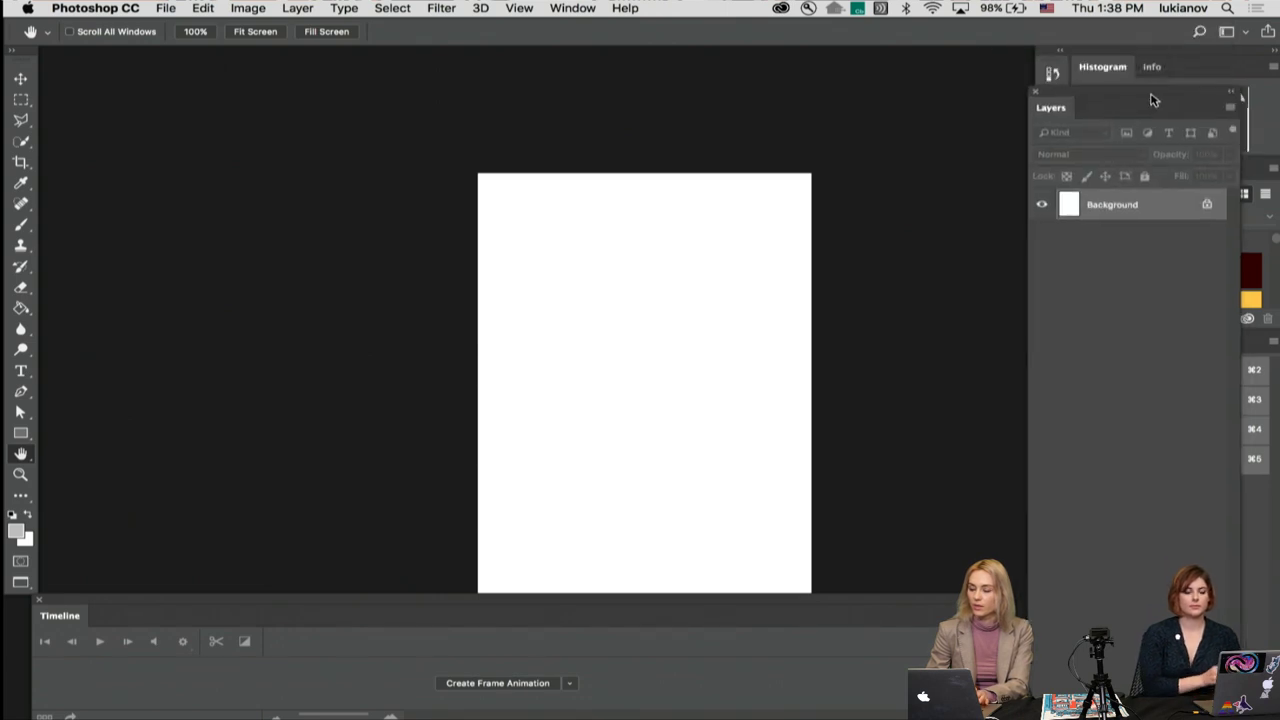
click(1250, 32)
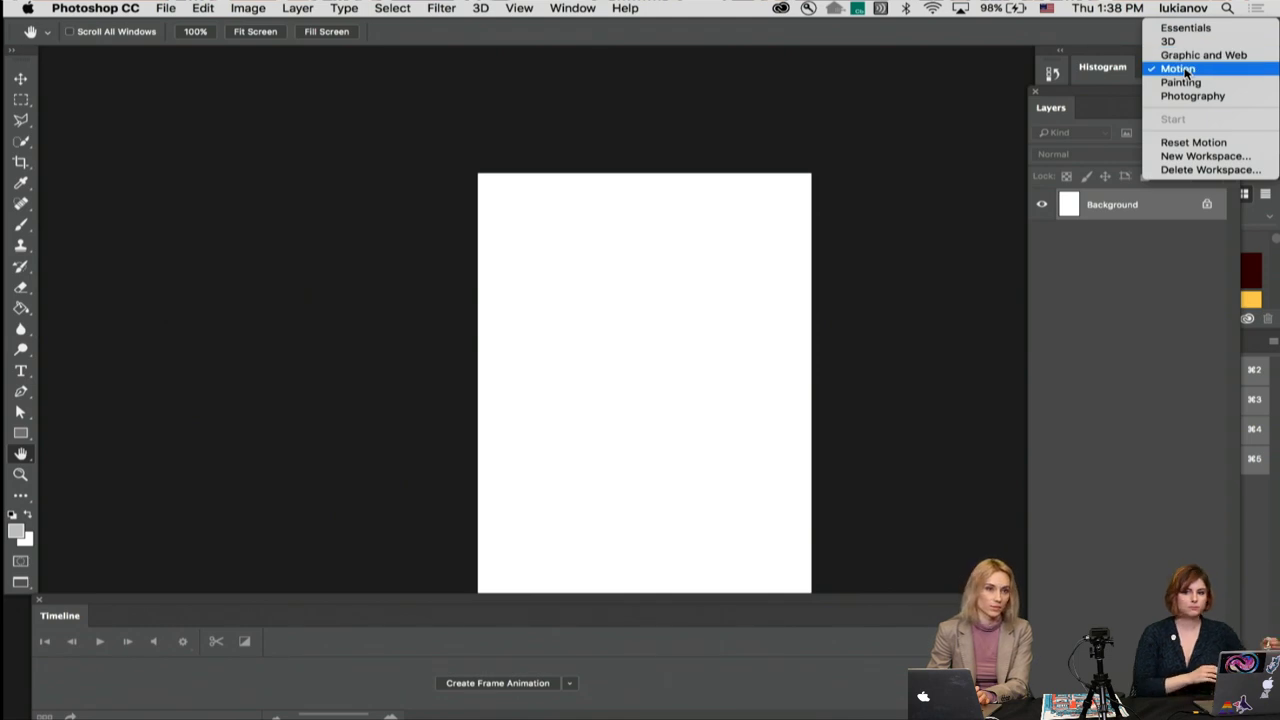
click(305, 456)
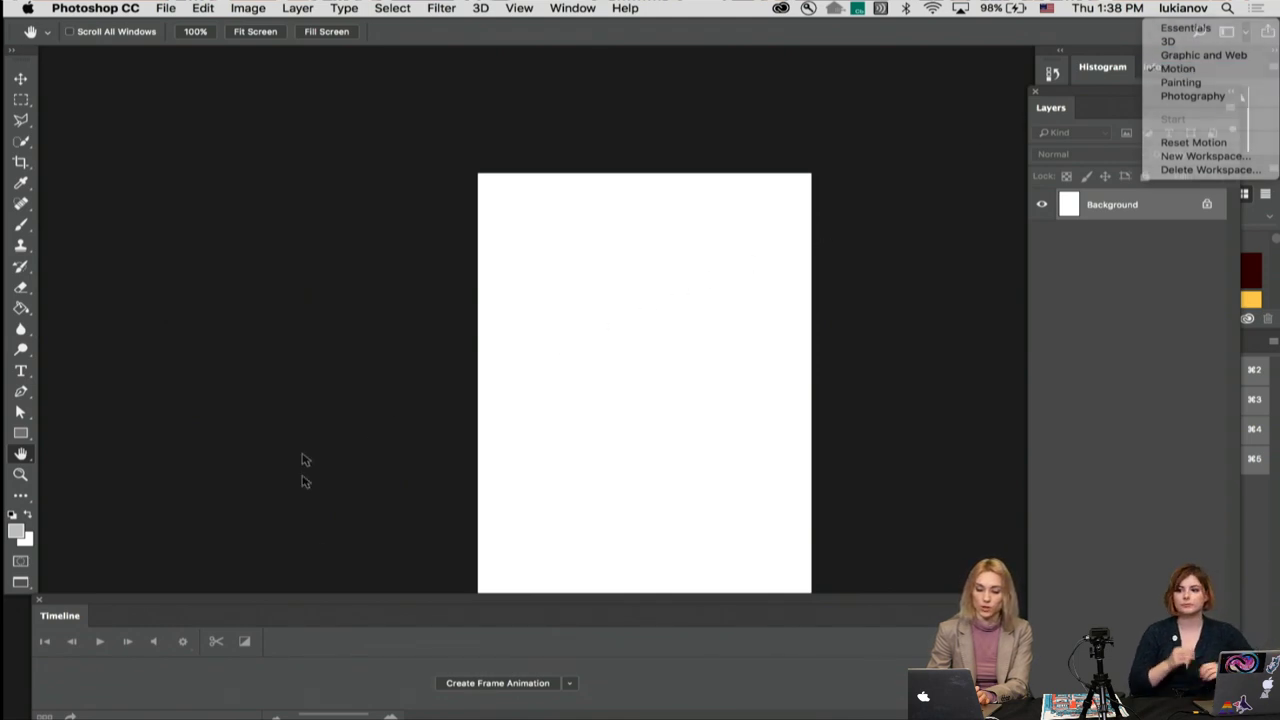
mouse_move(326, 604)
mouse_down()
mouse_move(346, 411)
mouse_move(334, 583)
mouse_up()
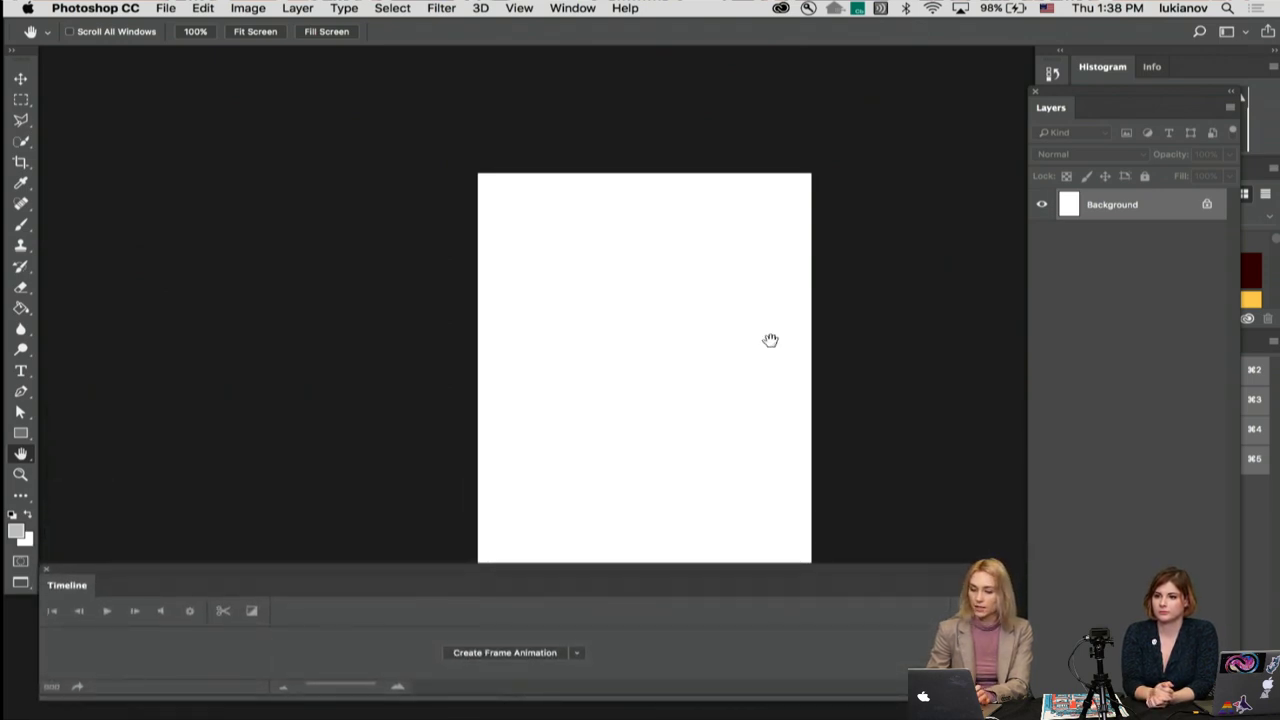
drag(1138, 95, 1138, 48)
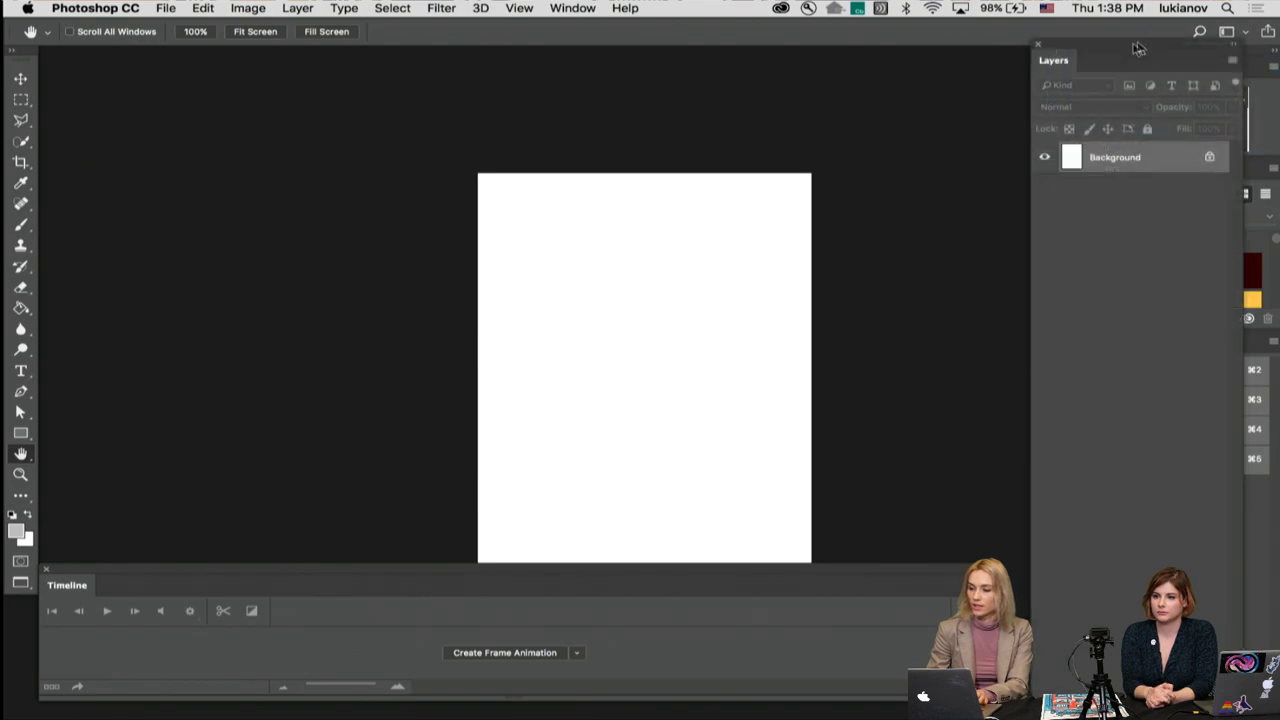
Step: Drag the selected bird-animations PNGs from the bird postcard folder onto the Photoshop canvas
click(100, 704)
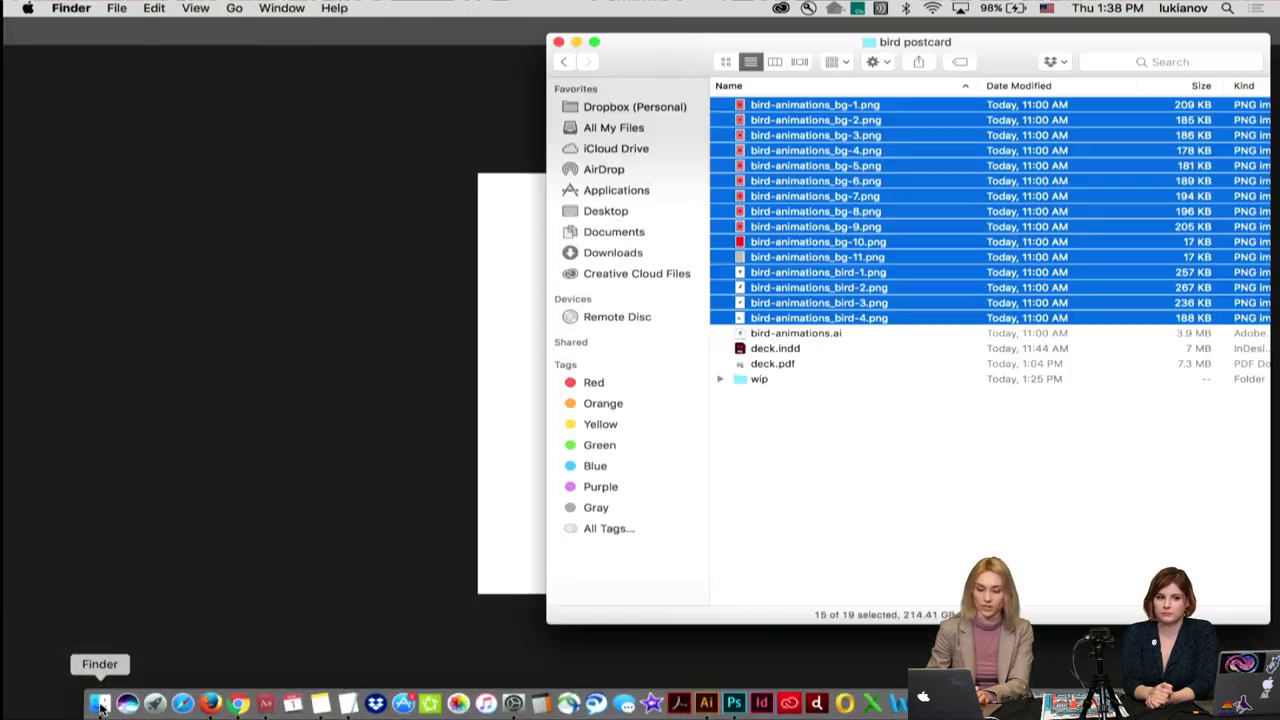
drag(651, 57, 161, 119)
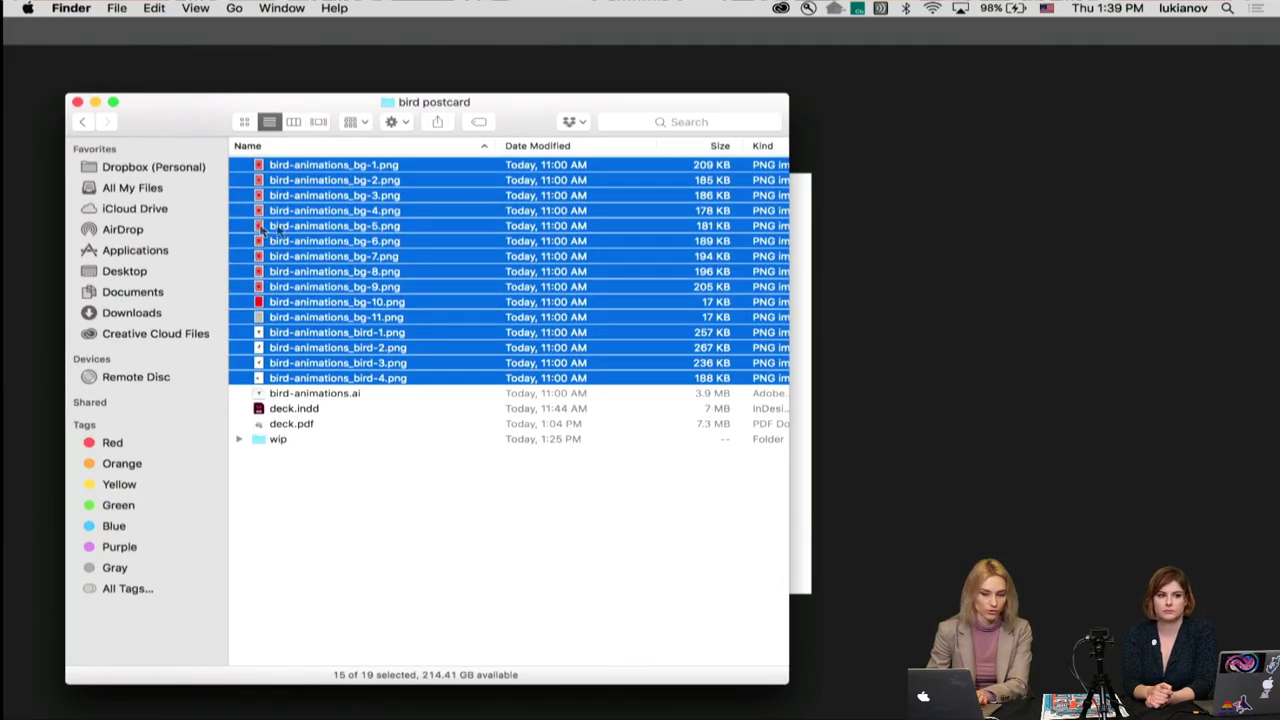
drag(262, 228, 810, 275)
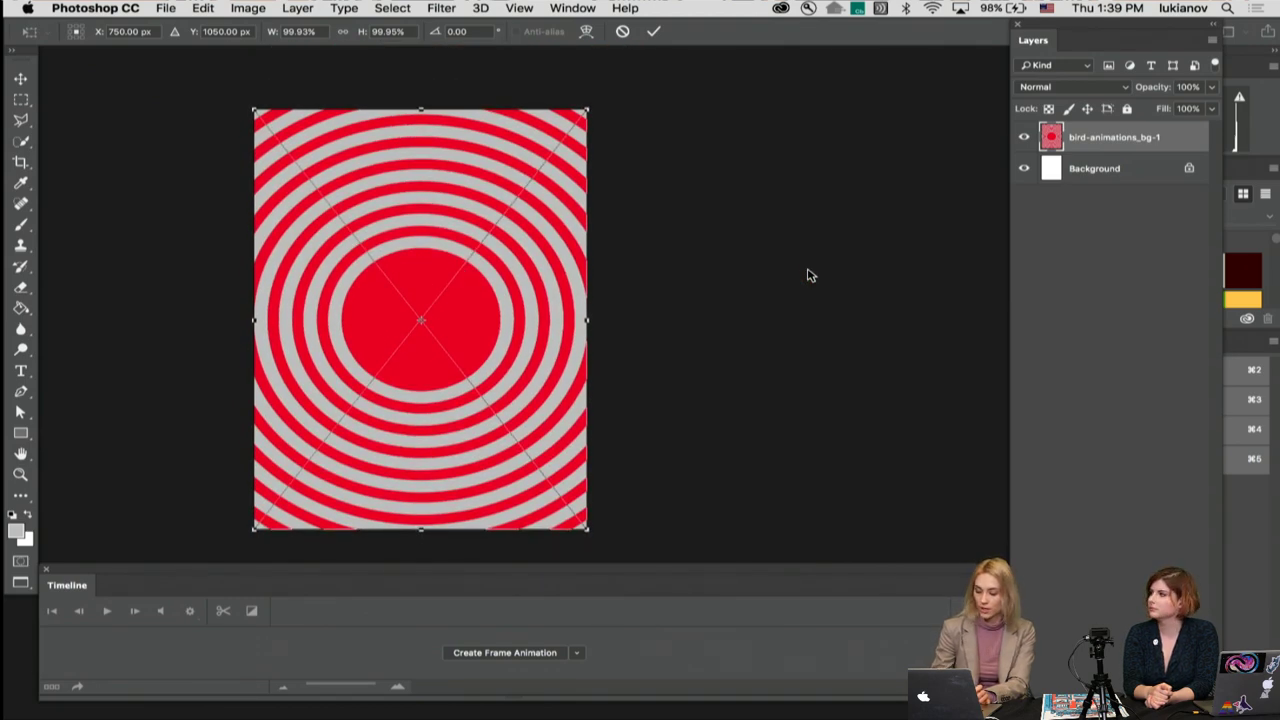
Step: Commit each placed image until bg-1 to bg-11 and bird-1 to bird-4 are all layers
key(Return)
key(Return)
key(Return)
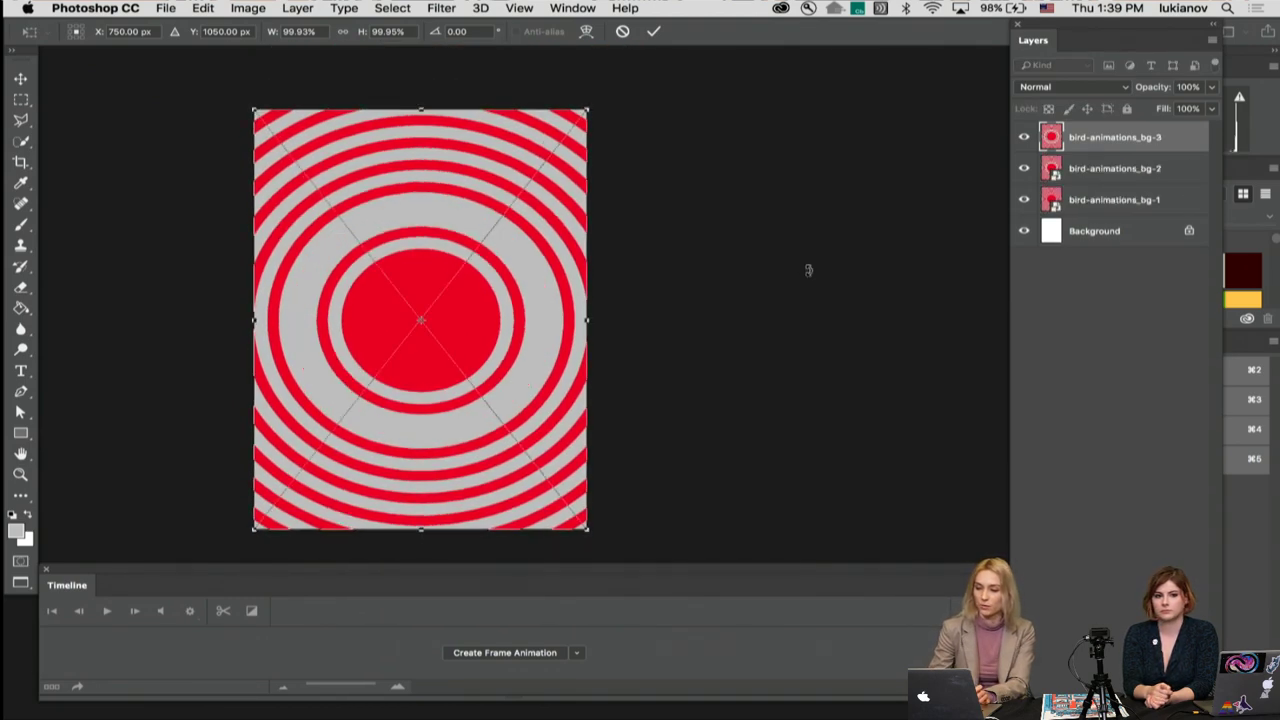
key(Return)
key(Return)
key(Return)
key(Return)
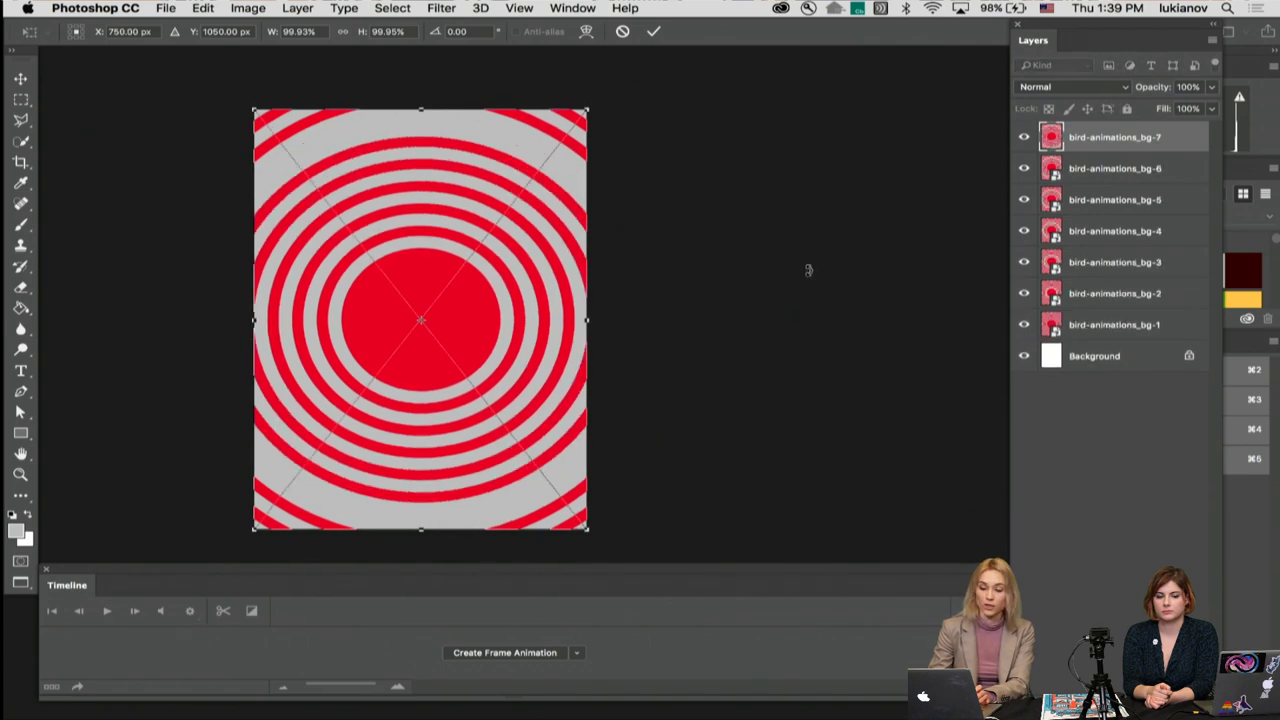
key(Return)
key(Return)
key(Return)
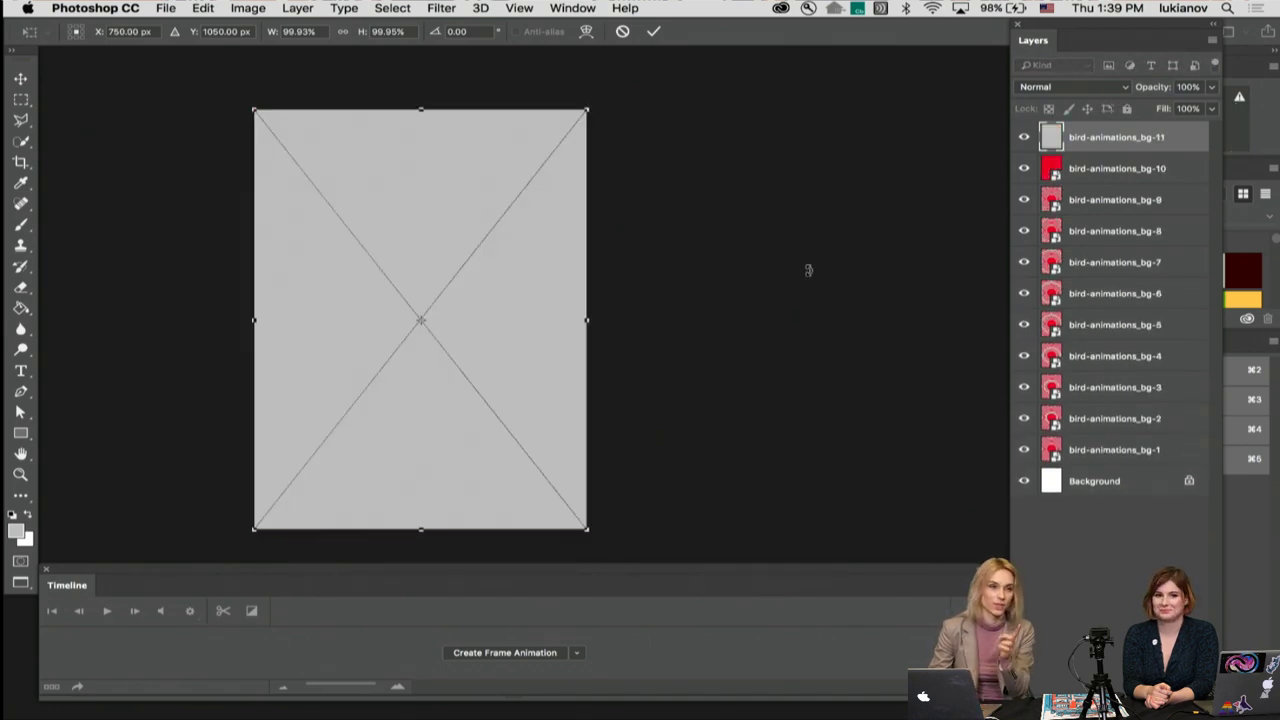
key(Return)
key(Return)
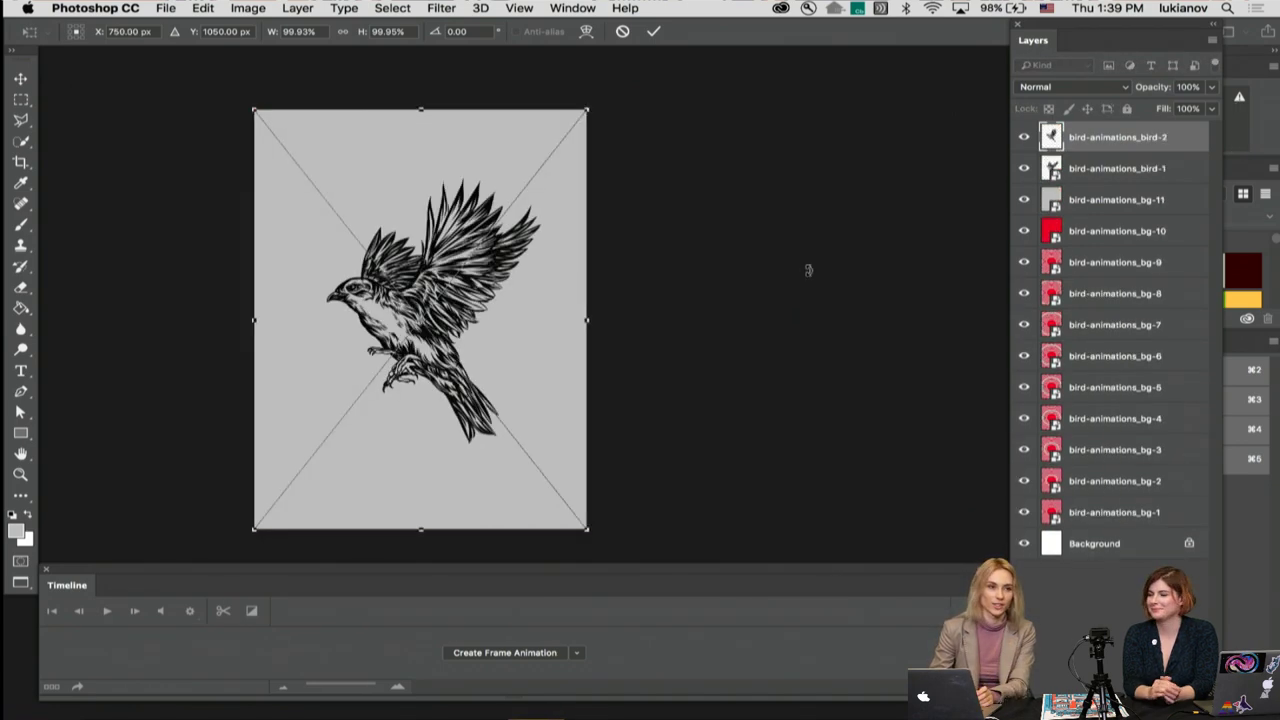
key(Return)
key(Return)
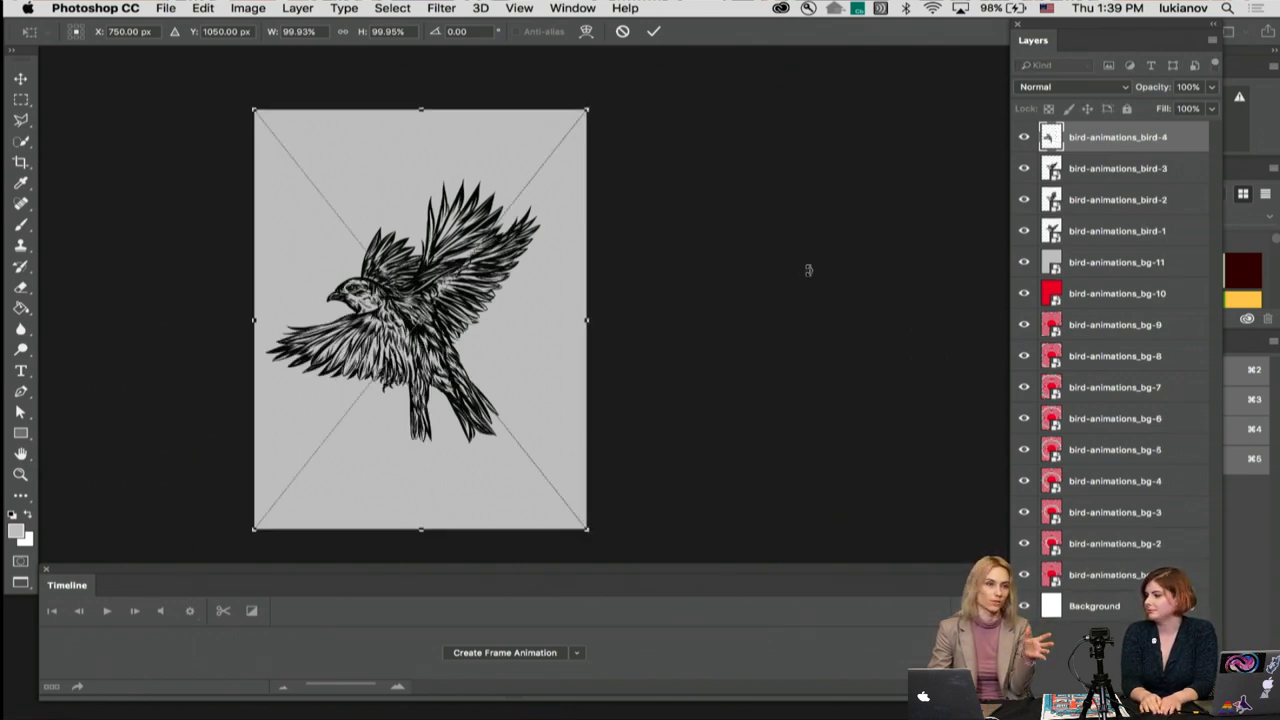
key(Return)
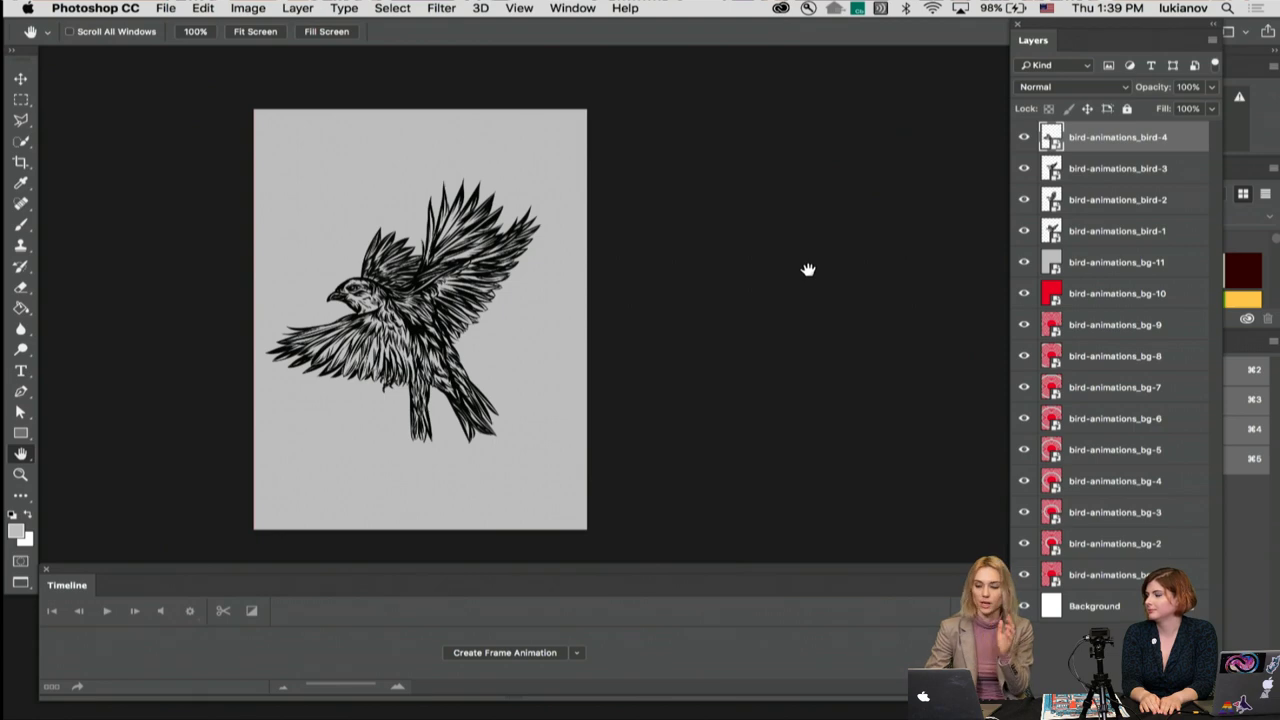
Step: In Illustrator's Artboards list, activate the trigger, trigger copy and trigger copy 2 artboards
click(706, 703)
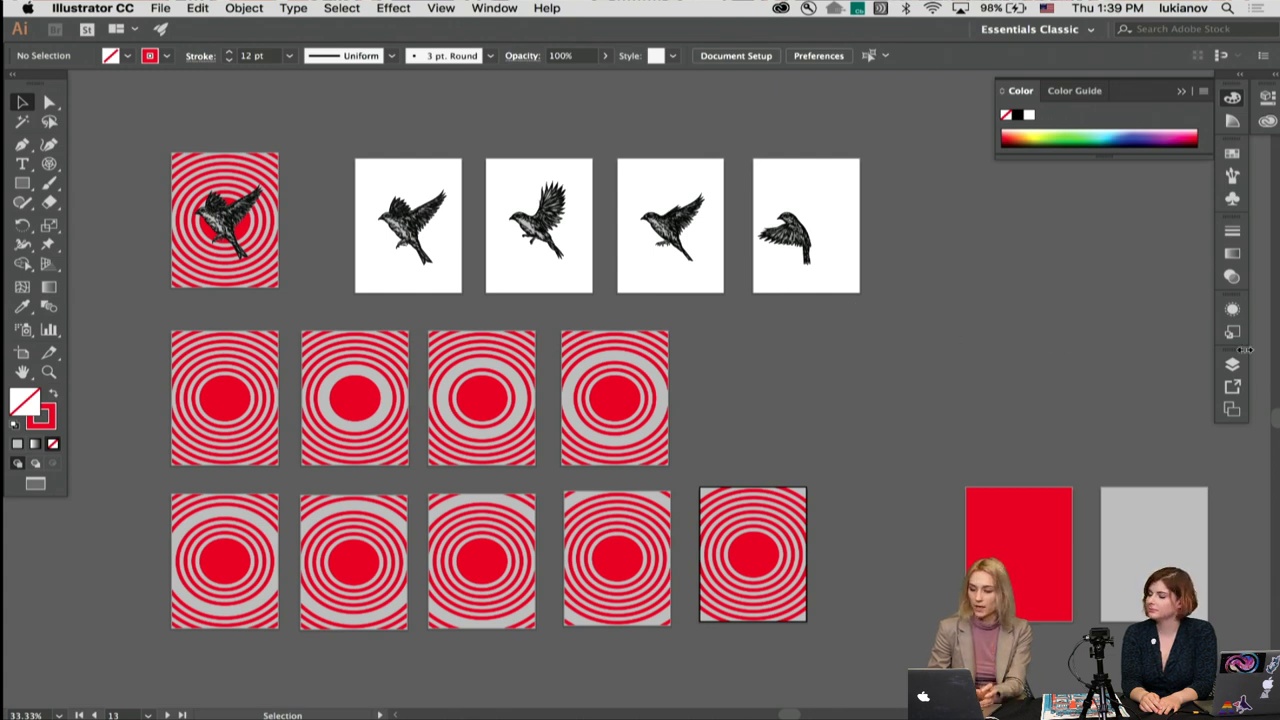
click(1232, 389)
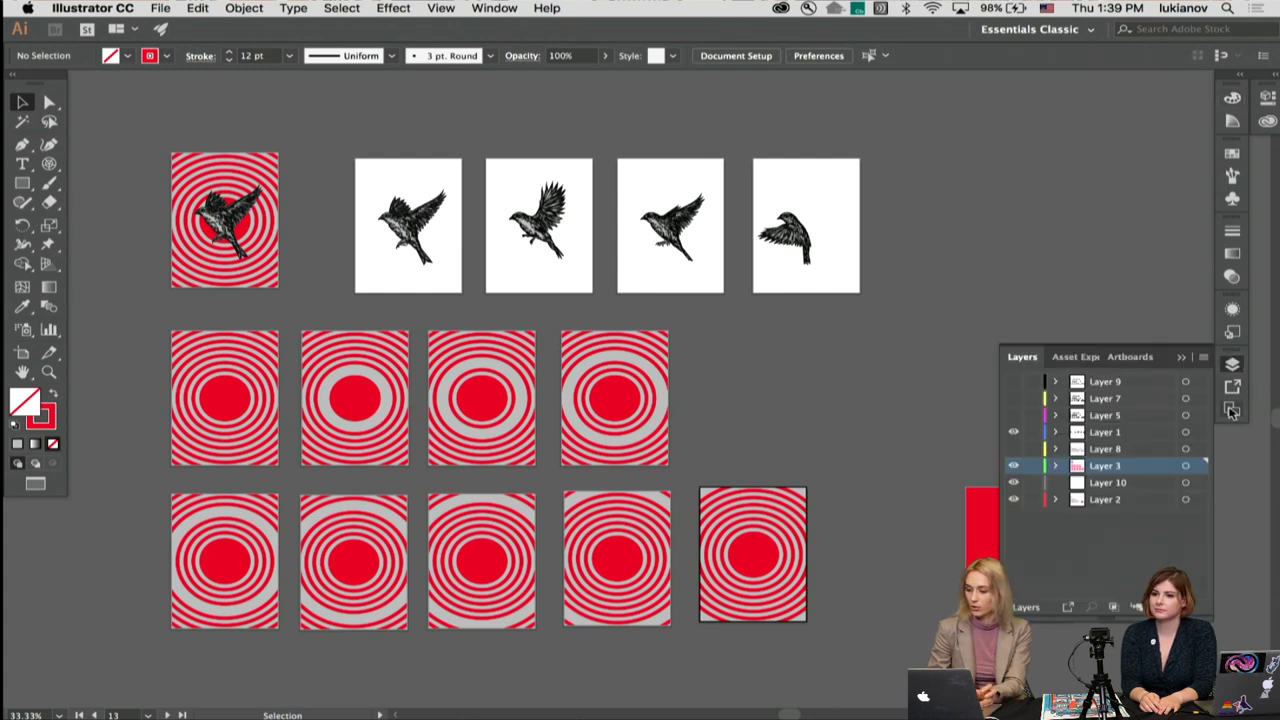
click(1234, 410)
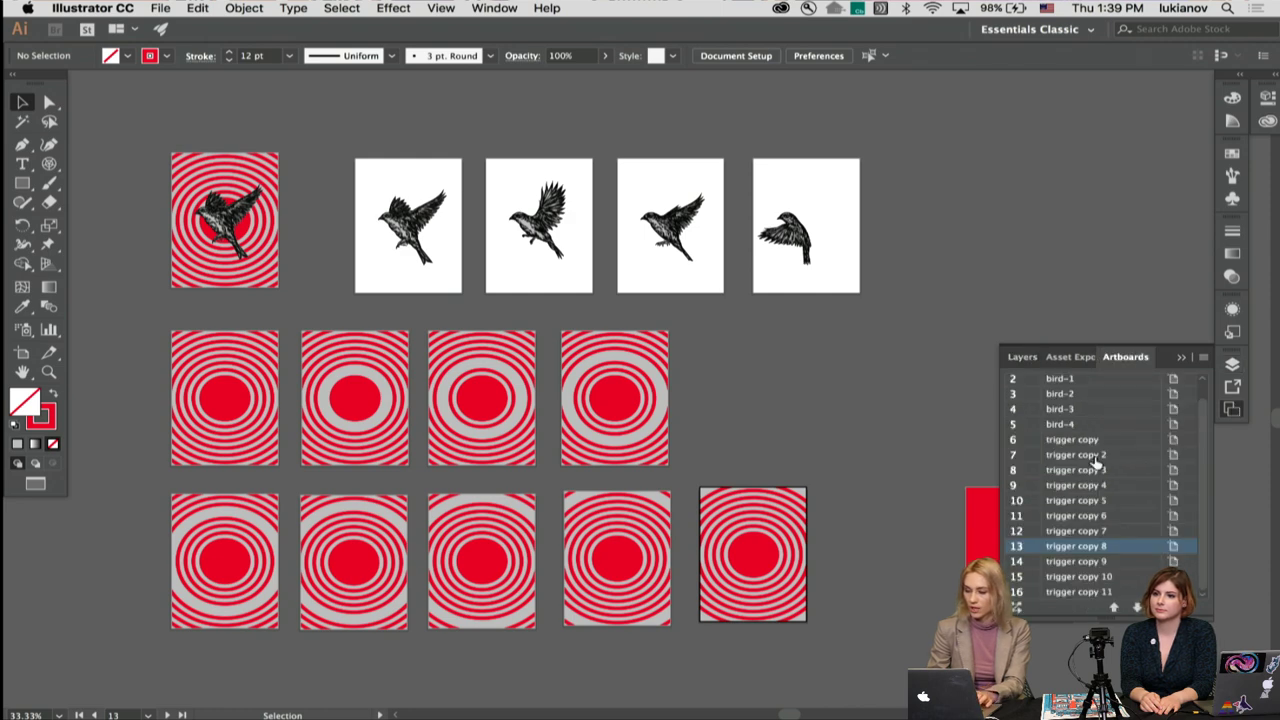
scroll(1083, 407, up, 1)
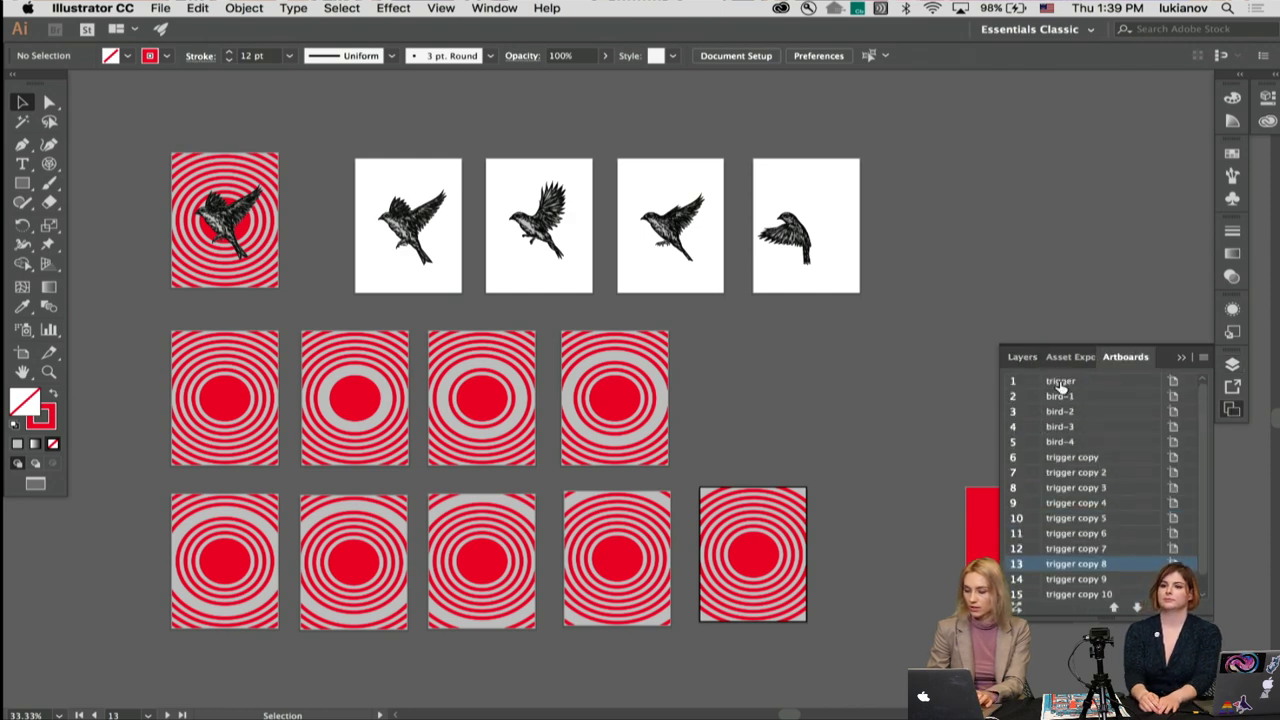
click(1063, 384)
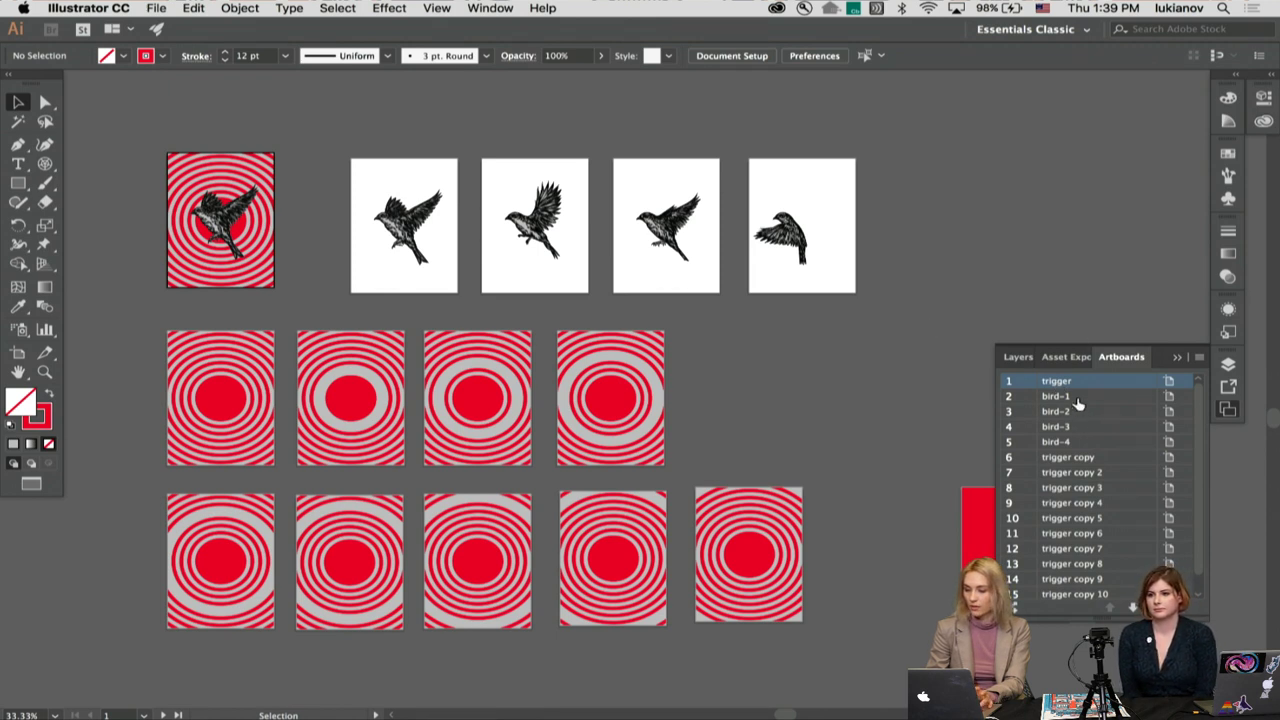
click(1068, 457)
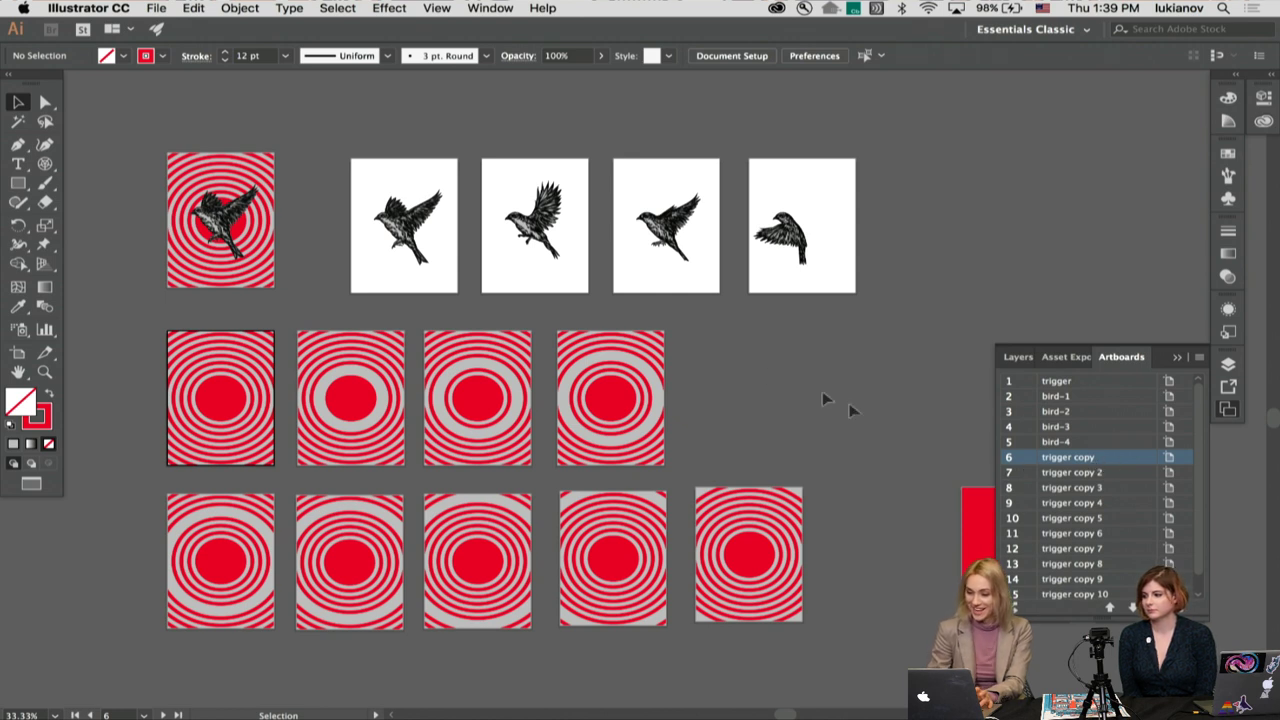
click(1083, 473)
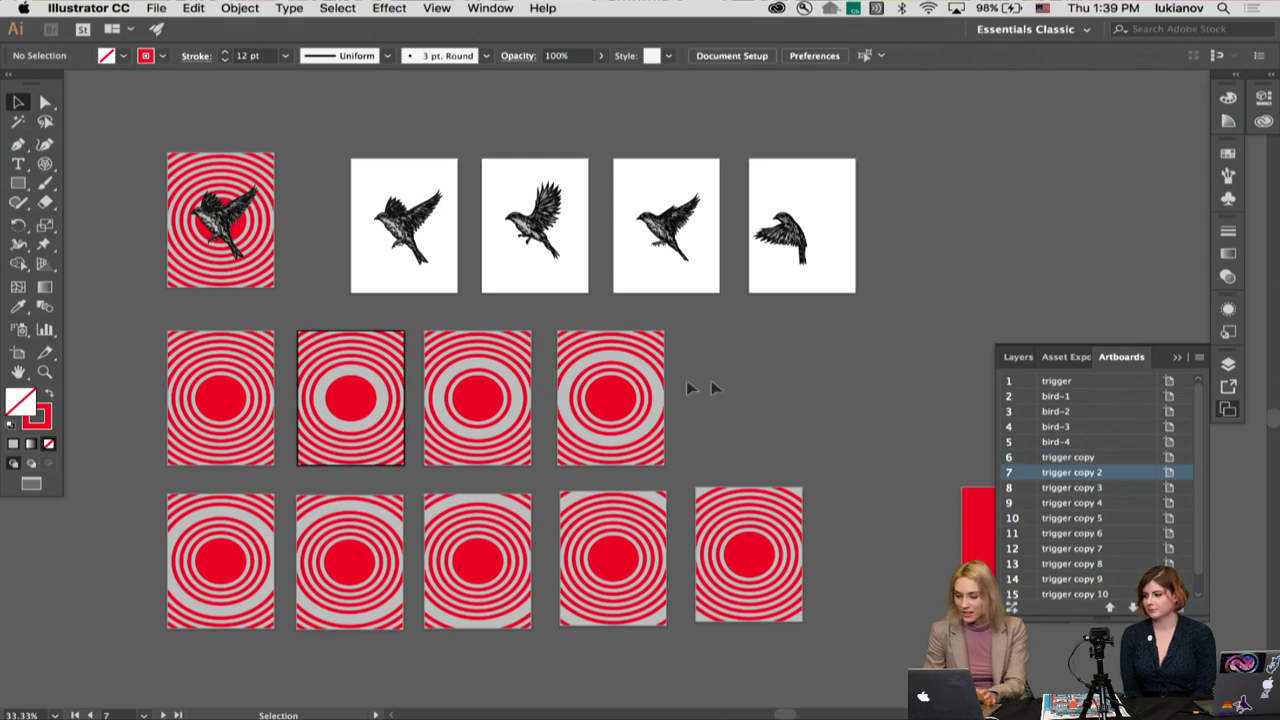
Step: Zoom in to full size on the circle backgrounds, then zoom out and return to Photoshop
click(312, 410)
click(620, 398)
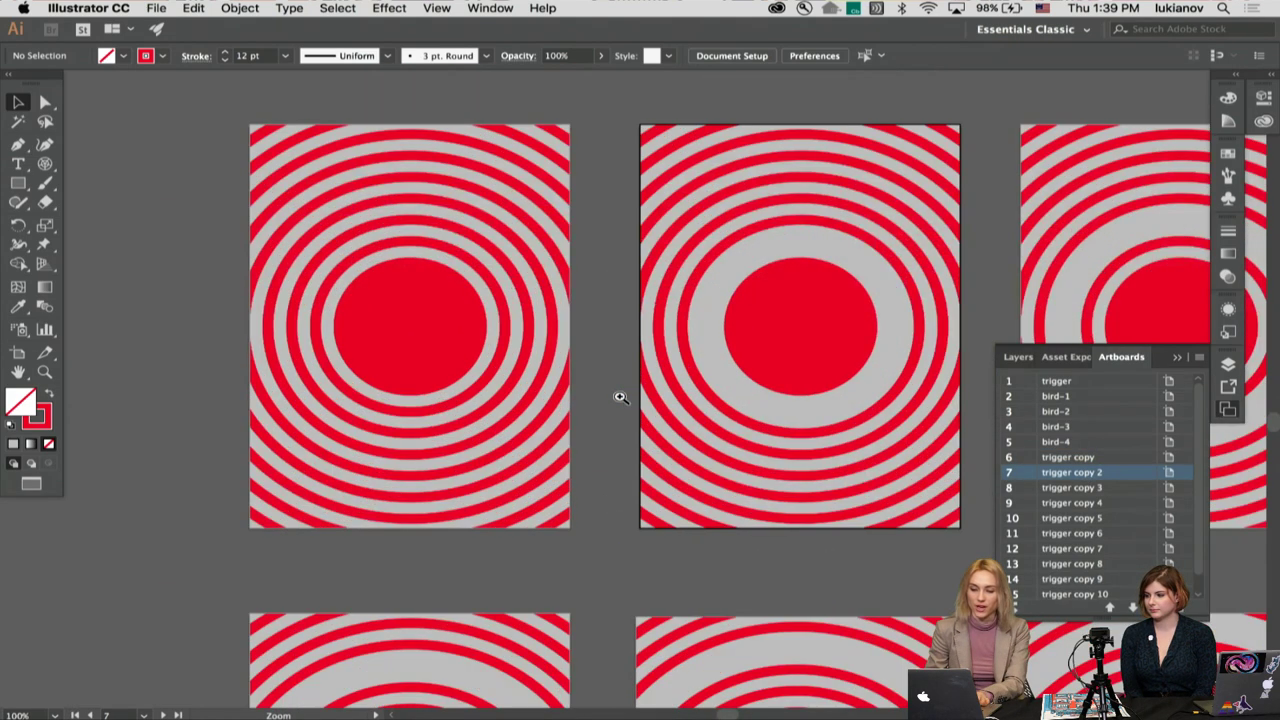
scroll(620, 402, right, 5)
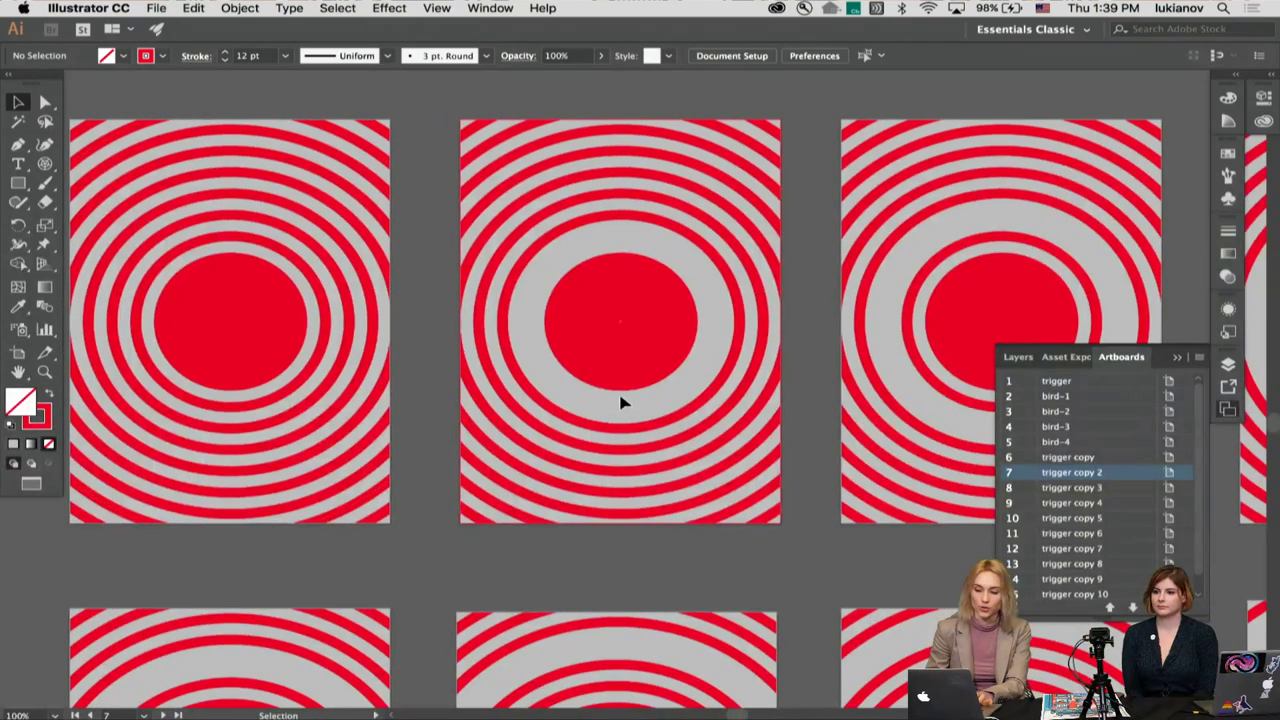
scroll(620, 402, right, 6)
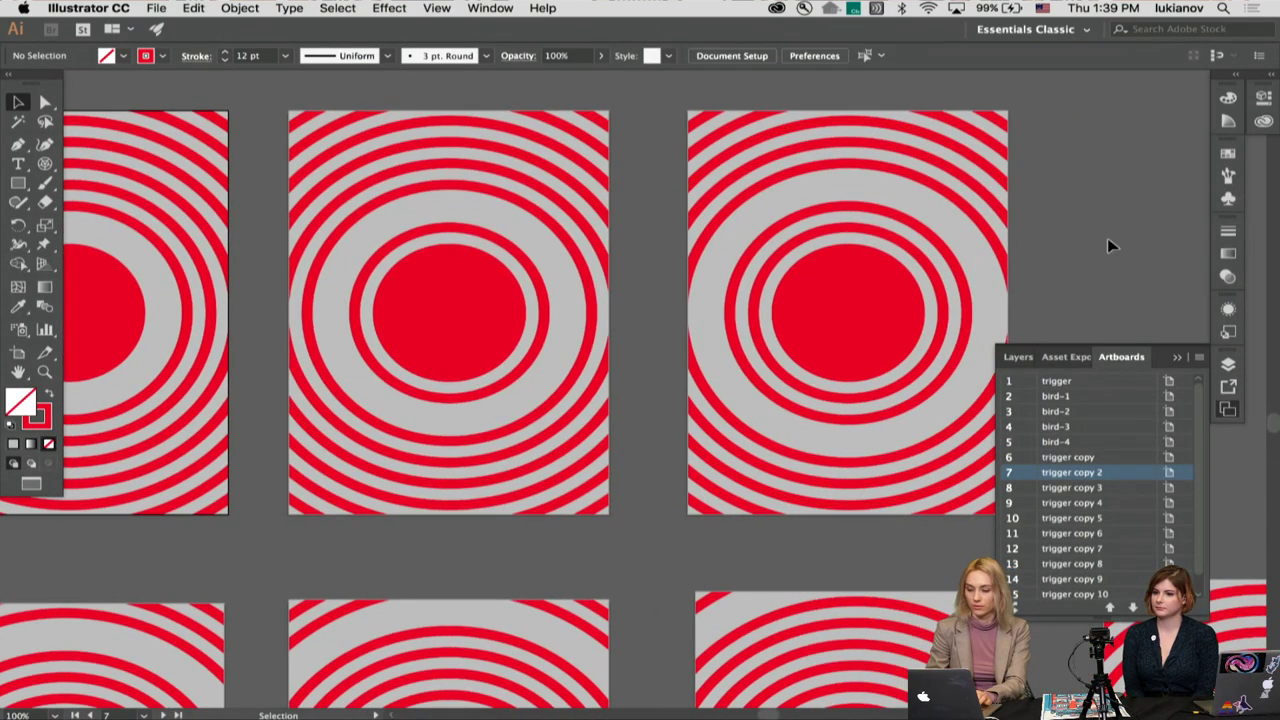
alt+super+click(703, 401)
alt+super+click(703, 401)
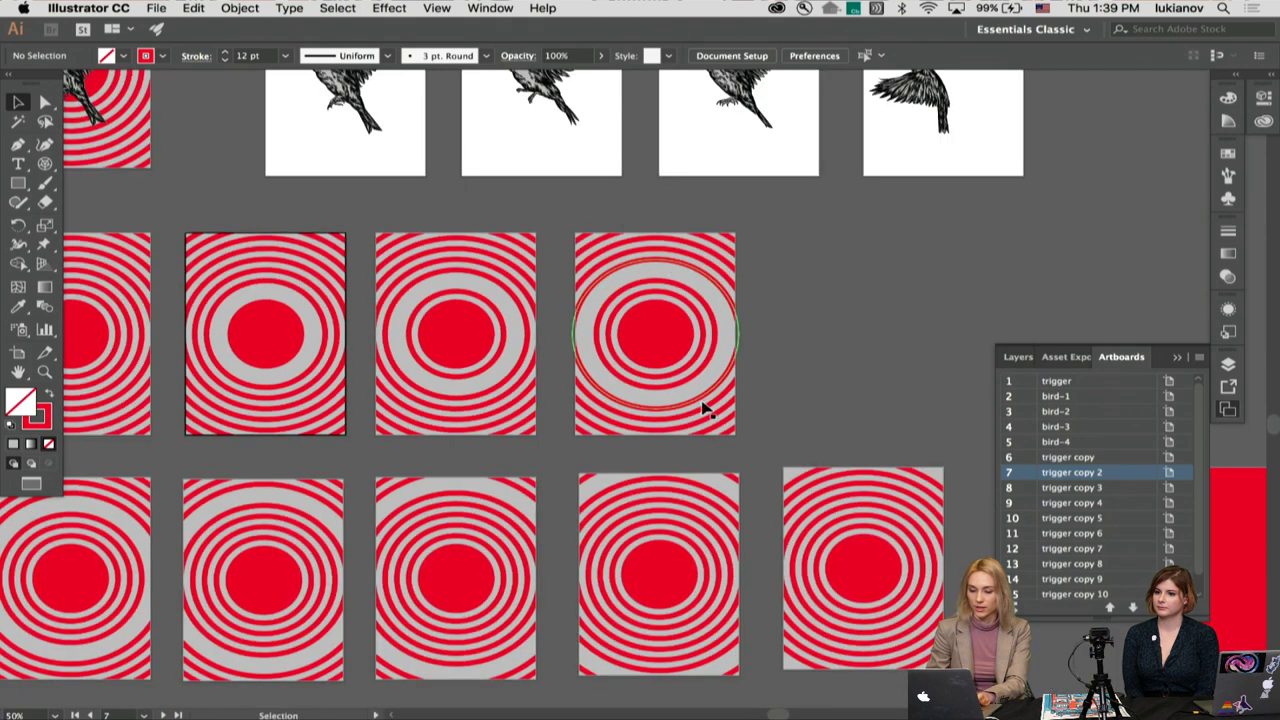
click(634, 708)
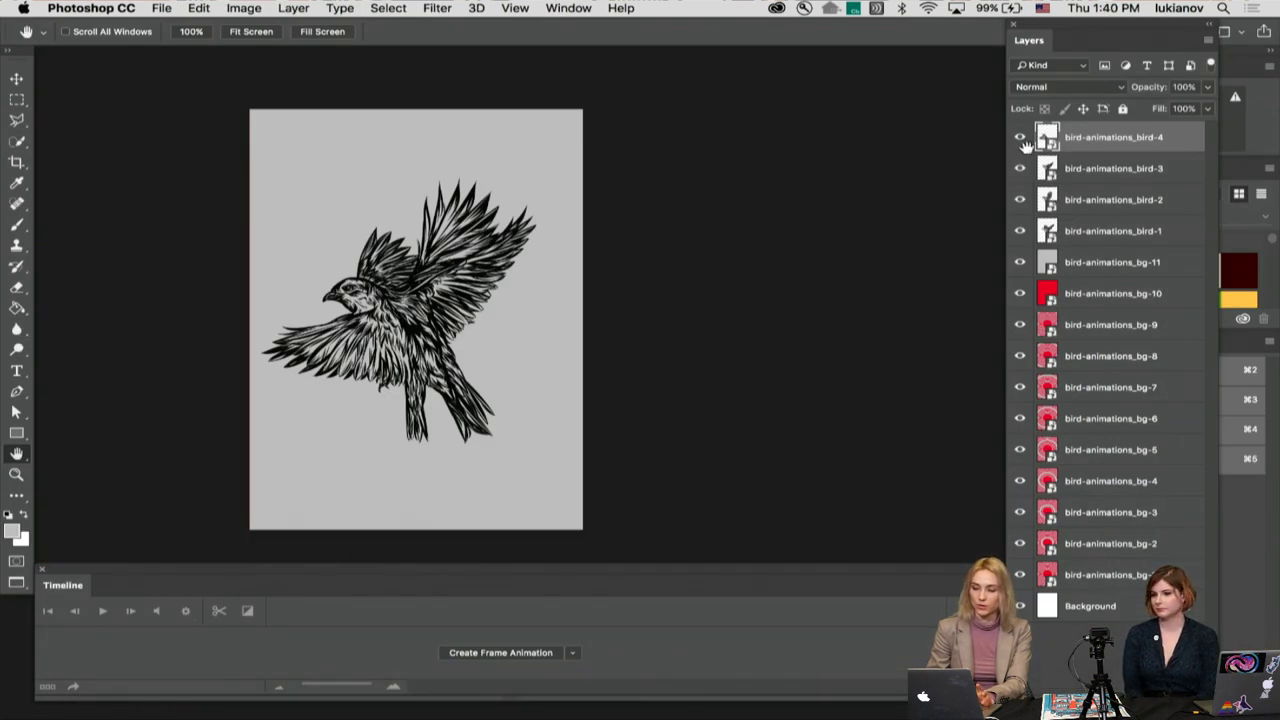
Step: Hide all layers in Untitled-2, then close it with Don't Save
drag(1021, 141, 1031, 447)
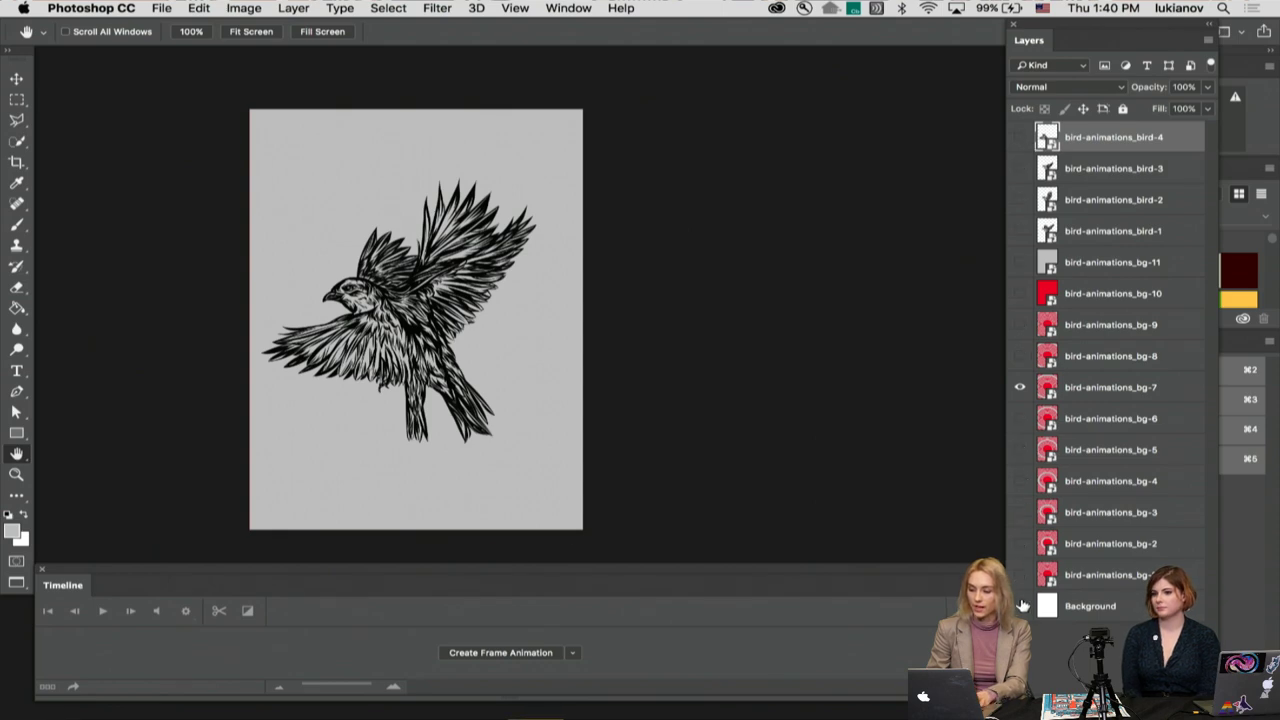
click(1021, 389)
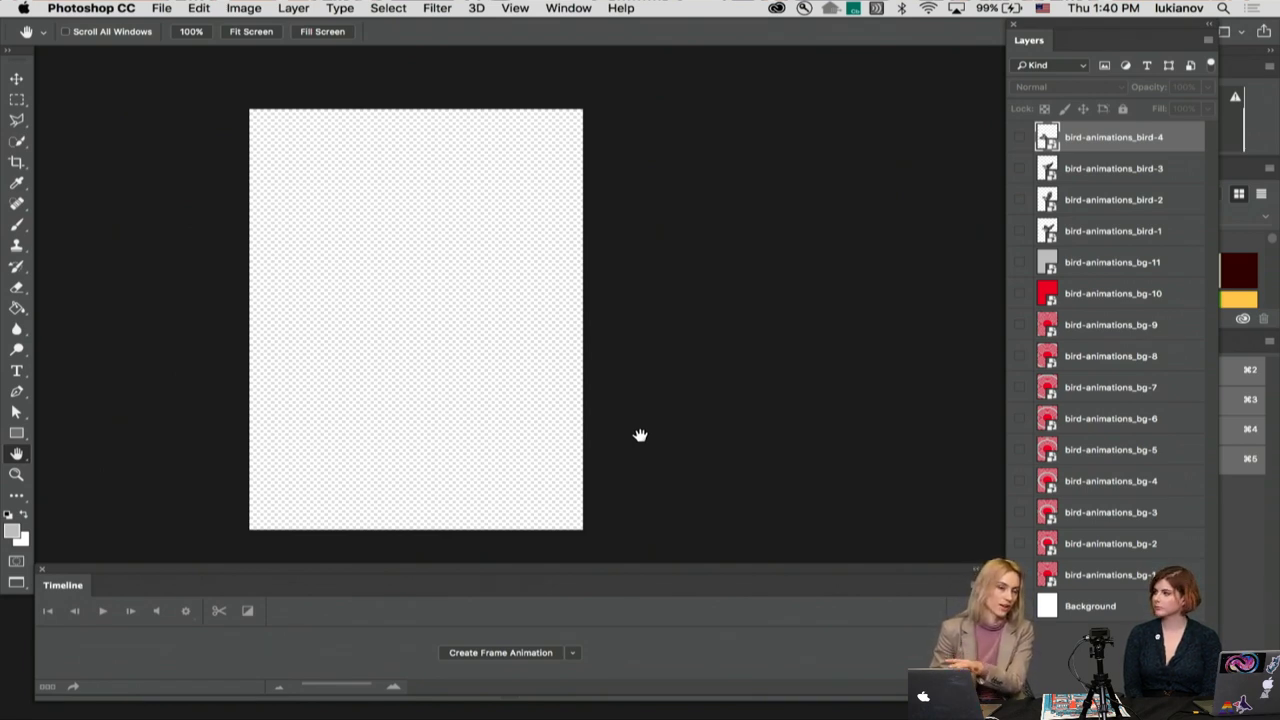
key(super+w)
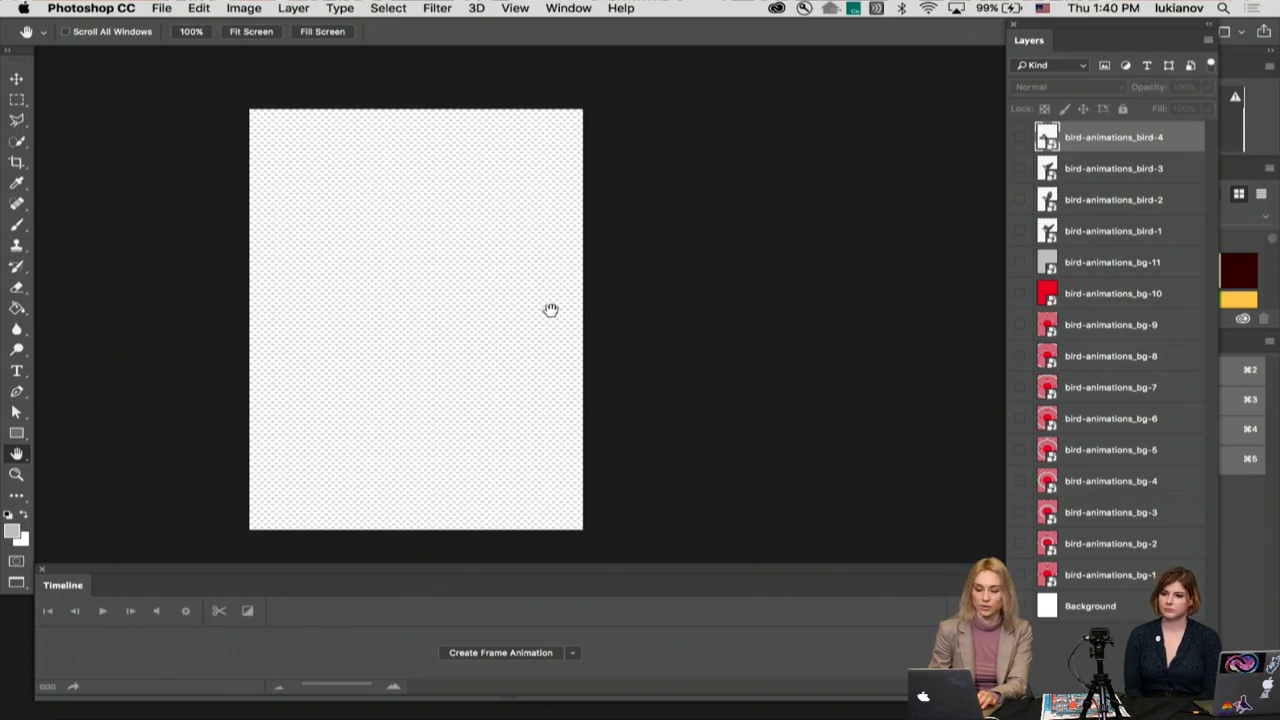
click(607, 262)
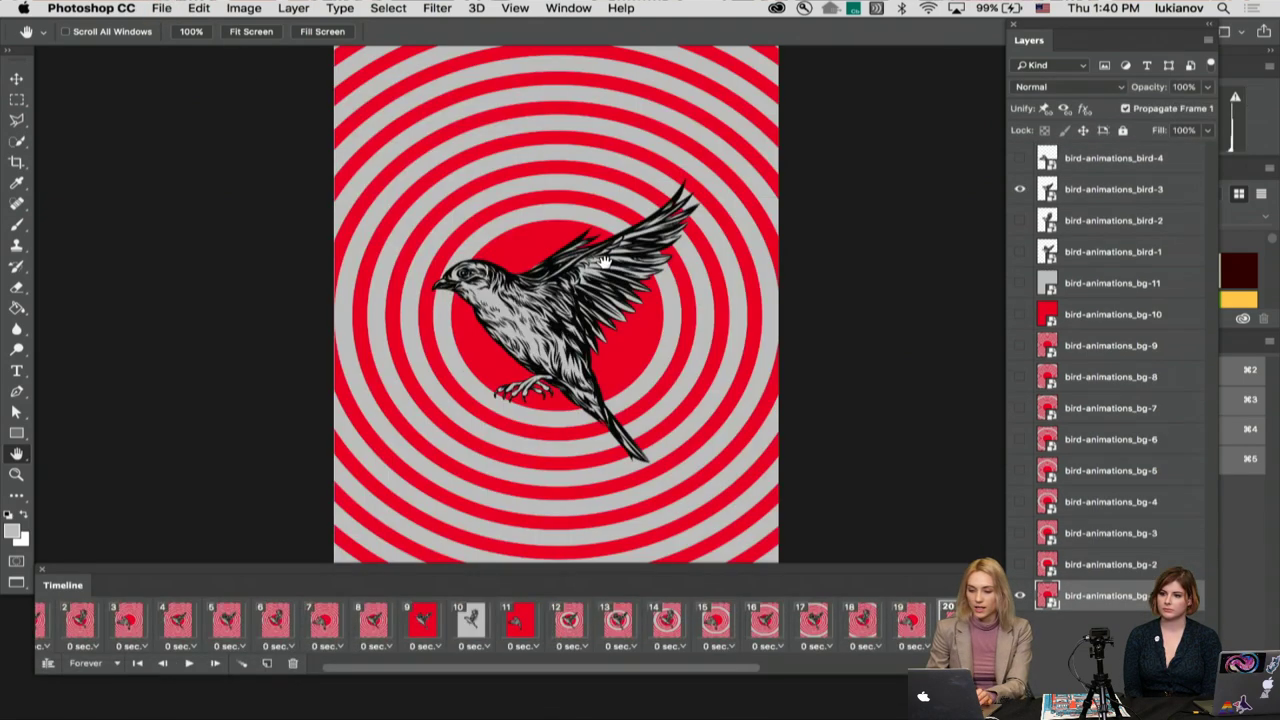
Step: Play the 19-frame animation, stop on frame 1, and select the bird-1 and bottom background layers
key(space)
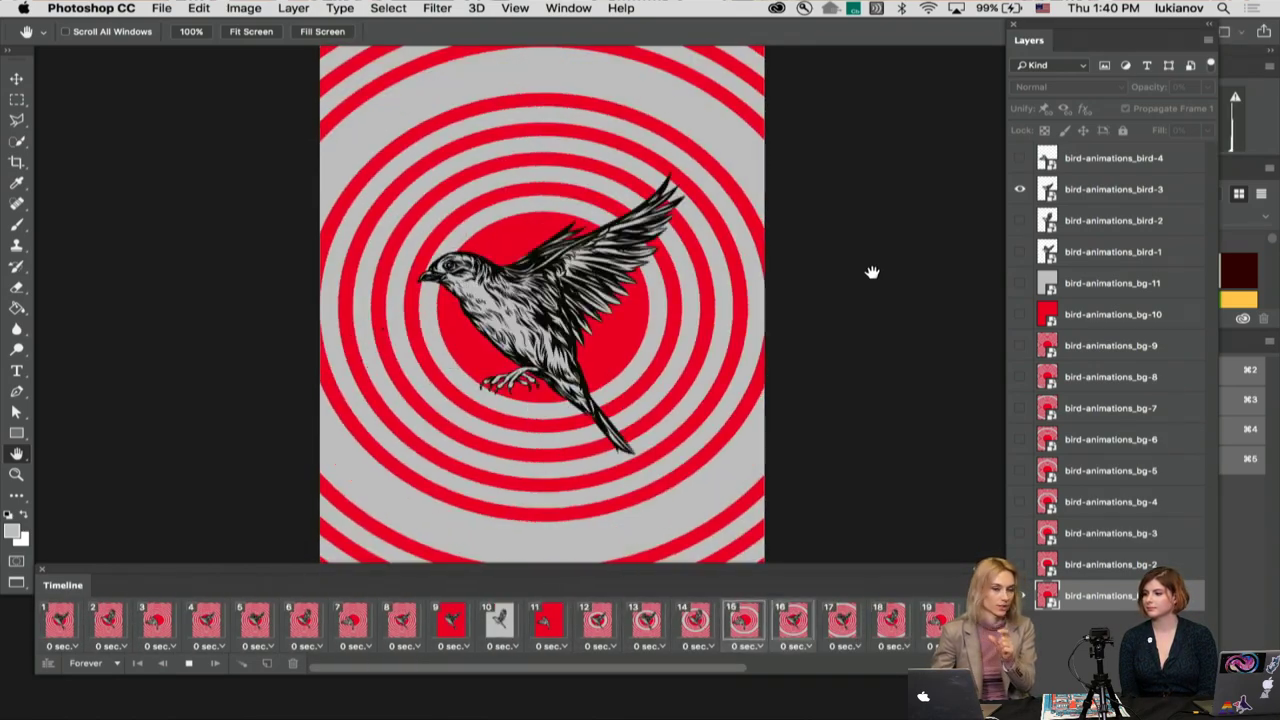
click(57, 625)
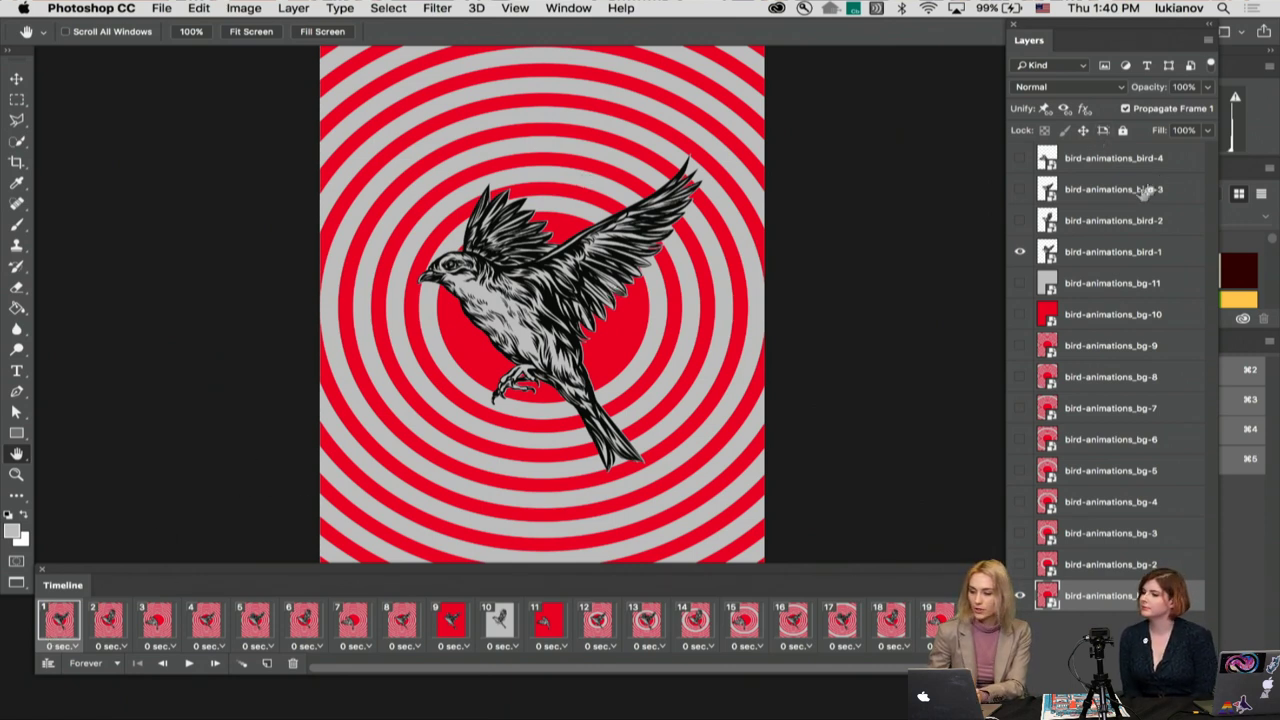
click(1102, 253)
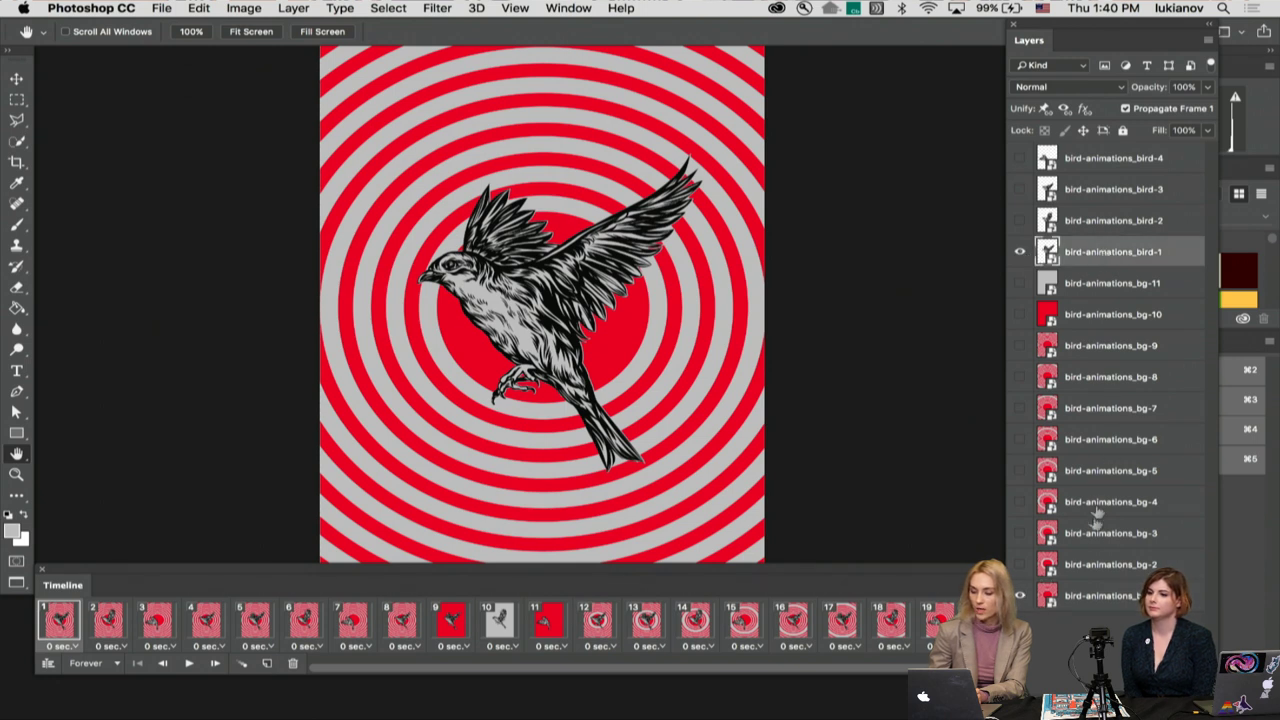
click(1108, 597)
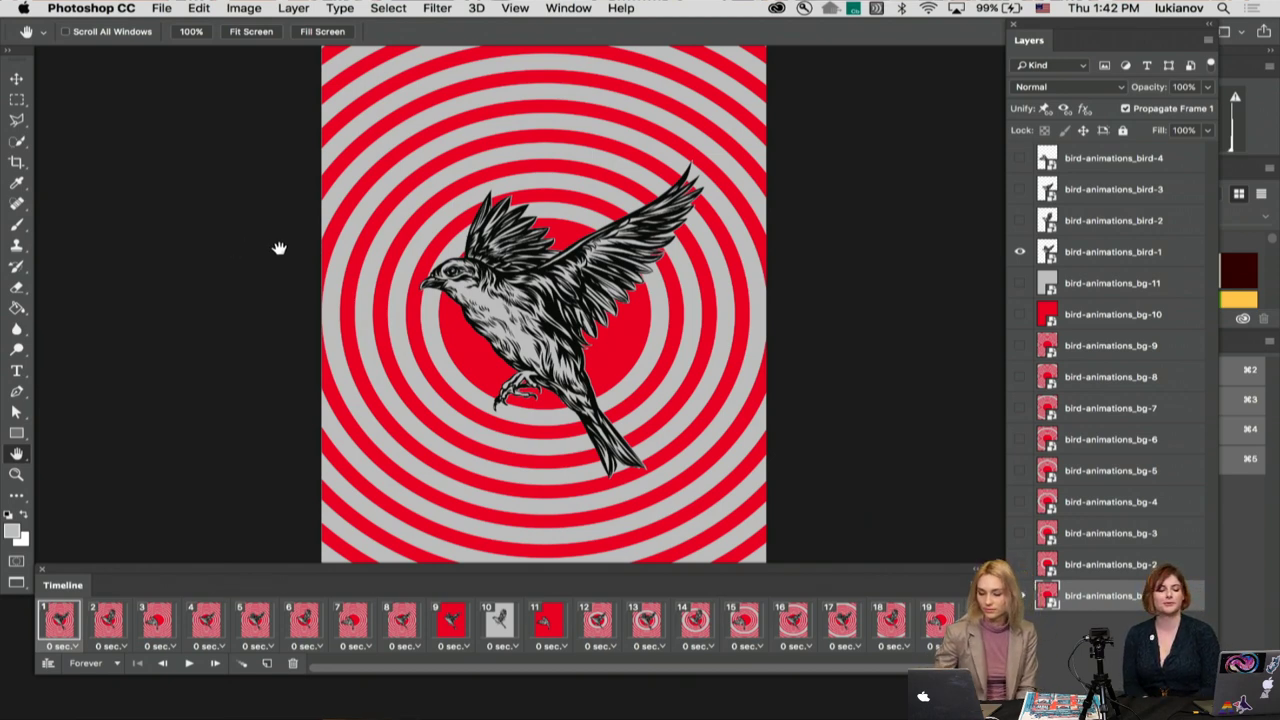
Step: Shorten the Timeline panel, play the animation once, stop it and return to frame 1
drag(263, 577, 265, 625)
key(space)
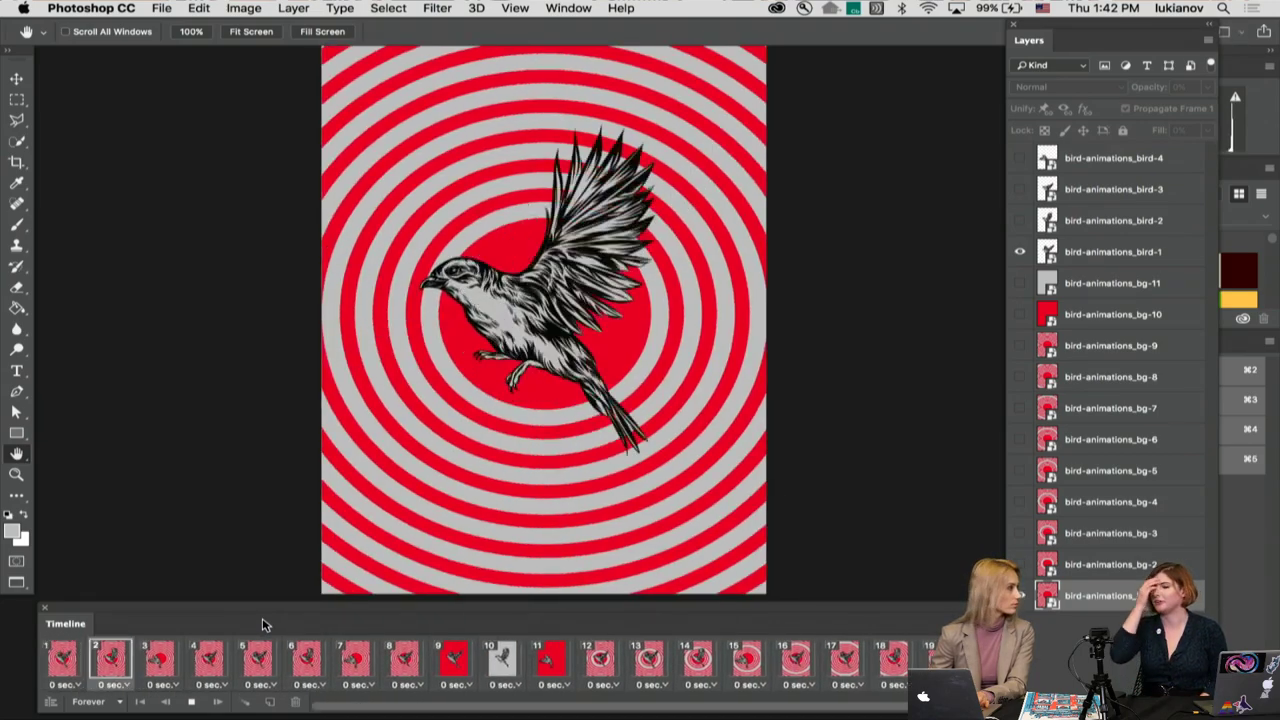
key(space)
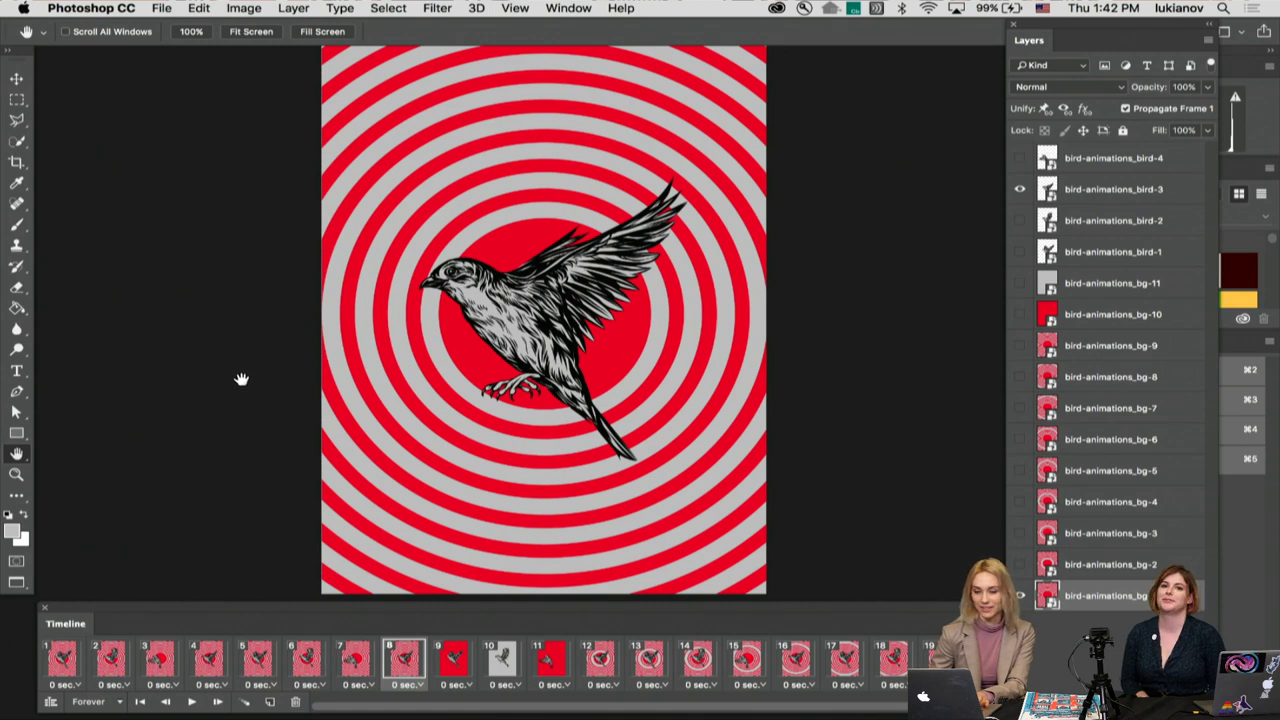
click(60, 656)
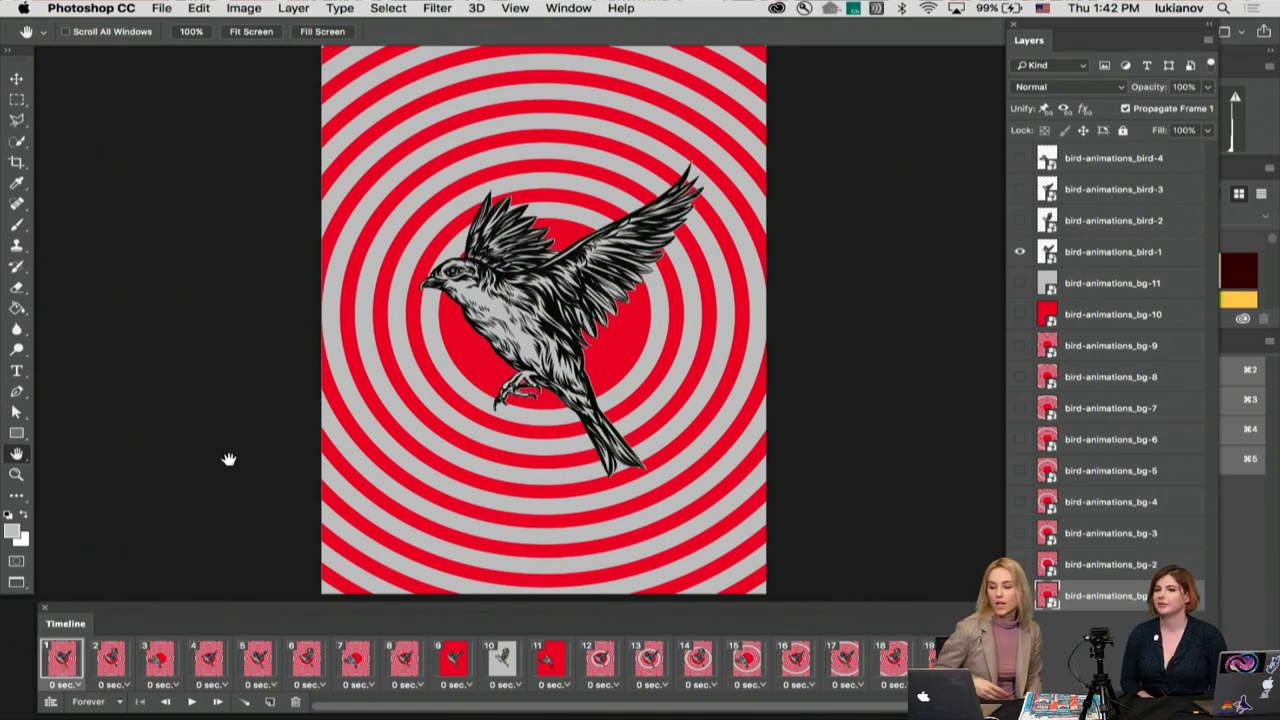
Step: Open File > Export > Render Video and name the output bird-animation
click(164, 7)
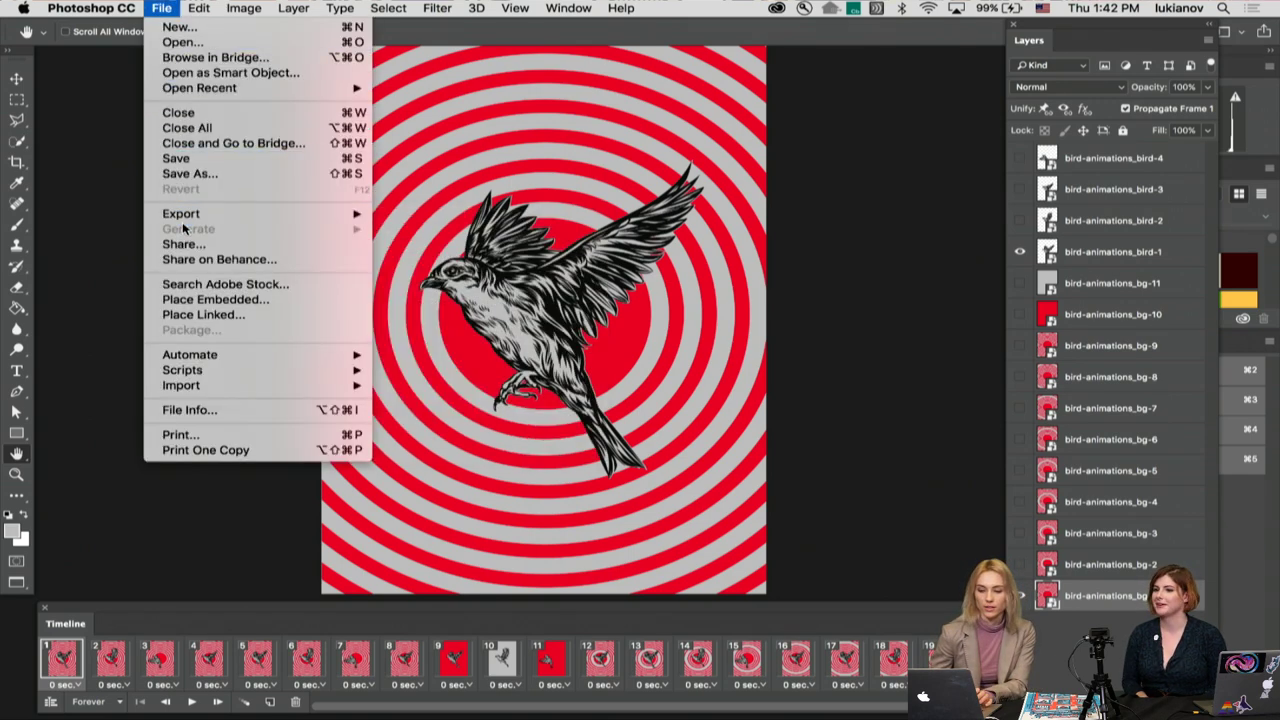
mouse_move(195, 218)
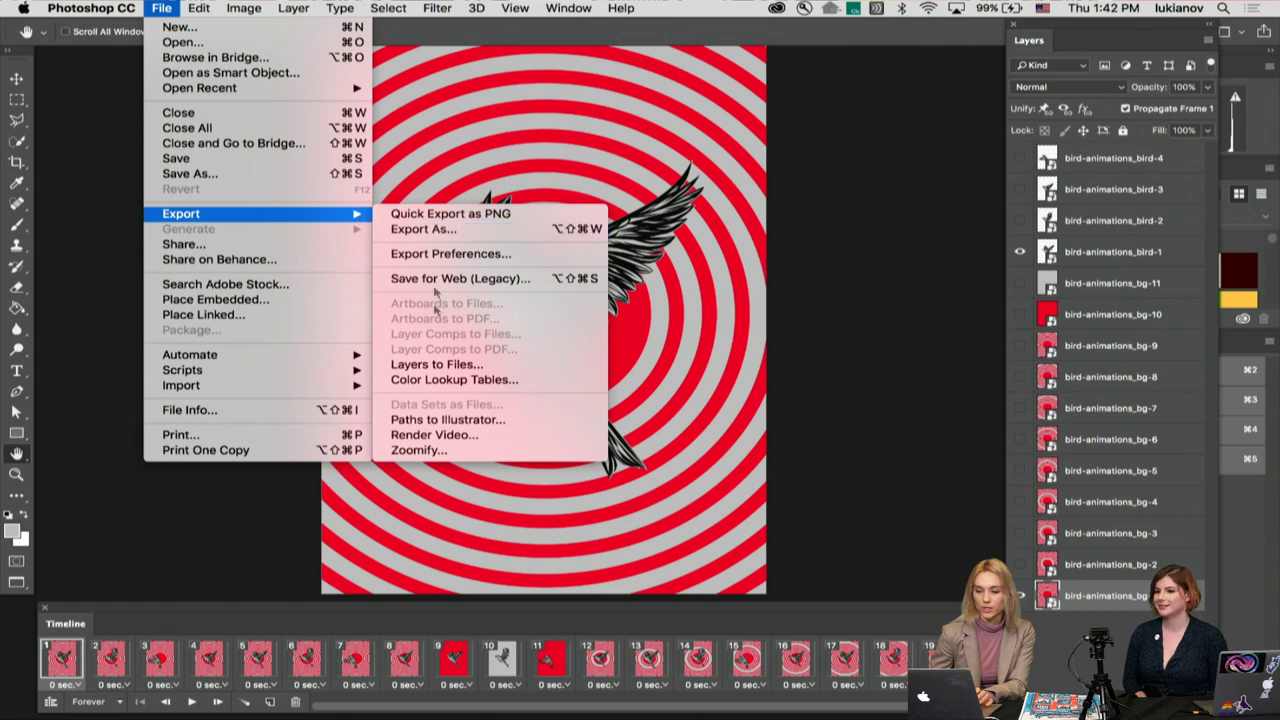
click(420, 436)
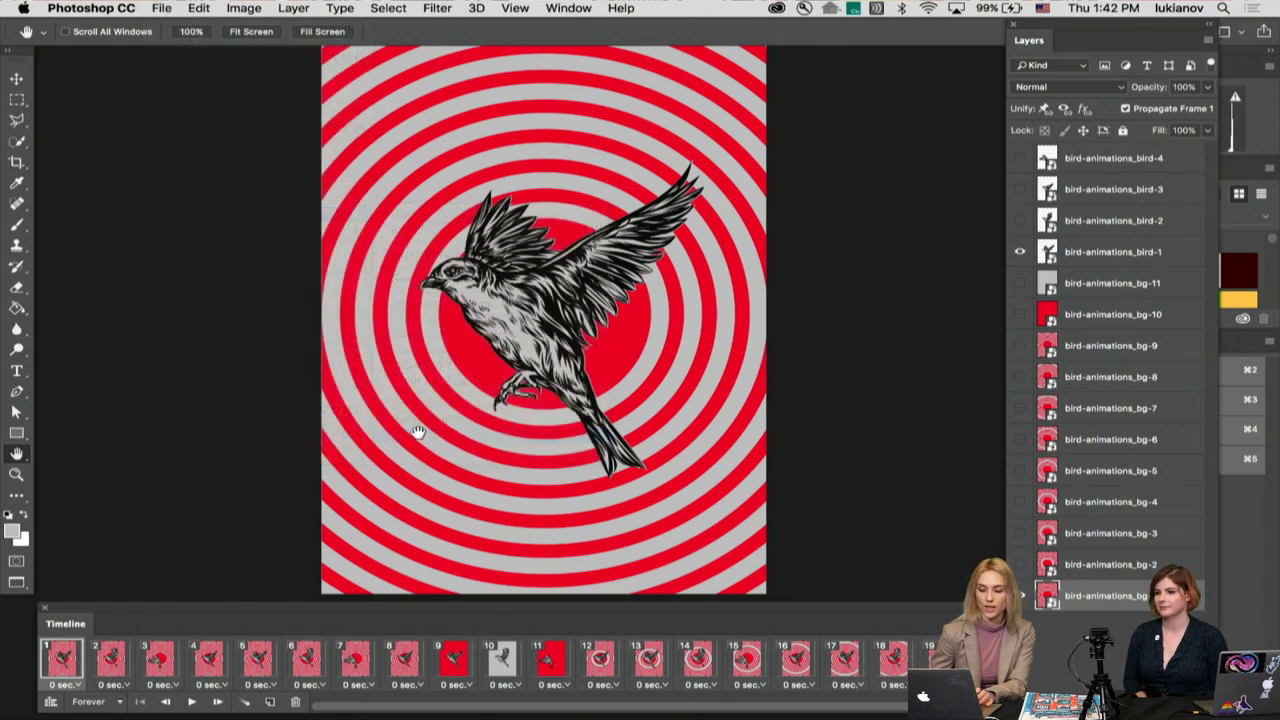
drag(599, 171, 468, 164)
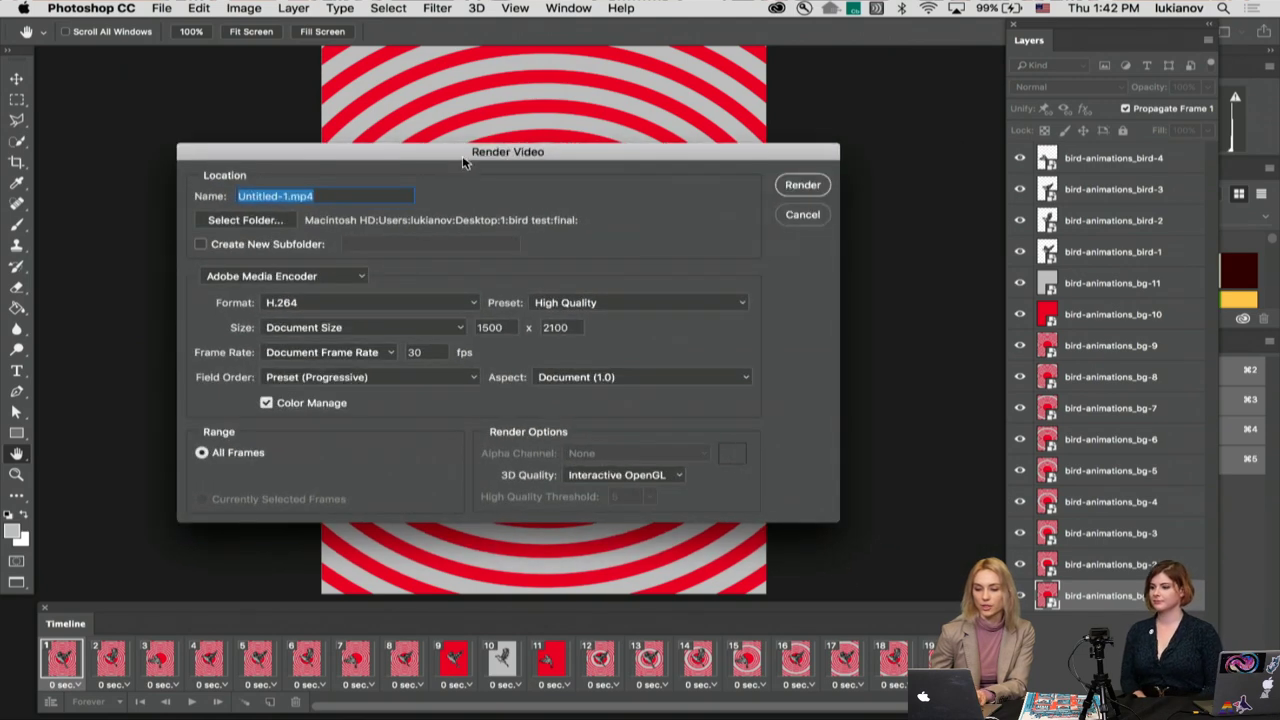
click(283, 196)
key(BackSpace)
key(BackSpace)
key(BackSpace)
key(BackSpace)
key(BackSpace)
key(BackSpace)
key(BackSpace)
key(BackSpace)
key(BackSpace)
key(BackSpace)
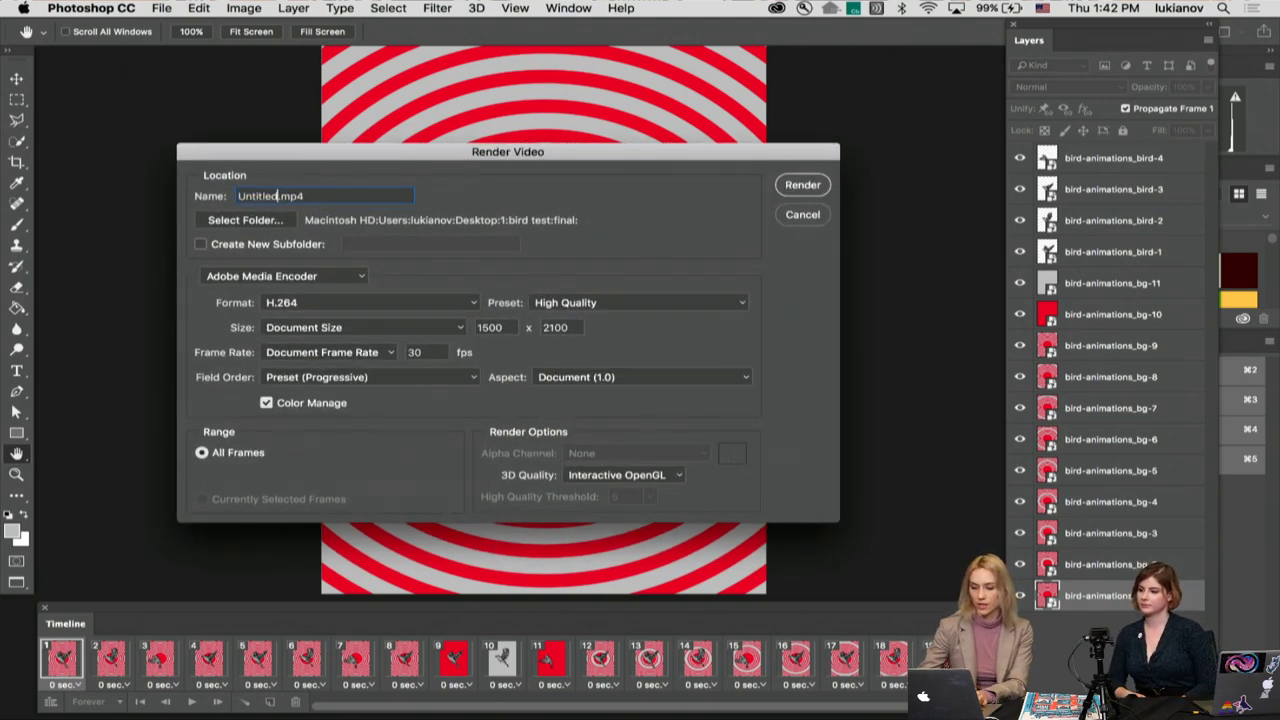
text(bird-a)
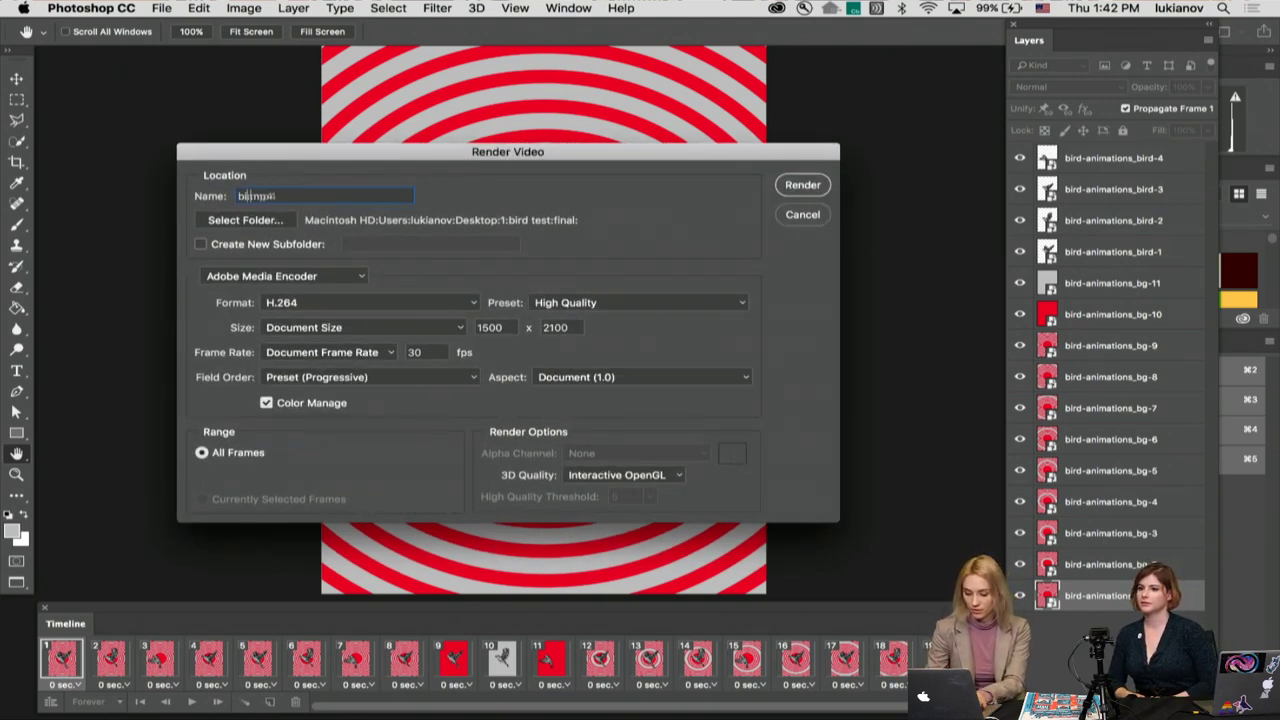
text(nimation)
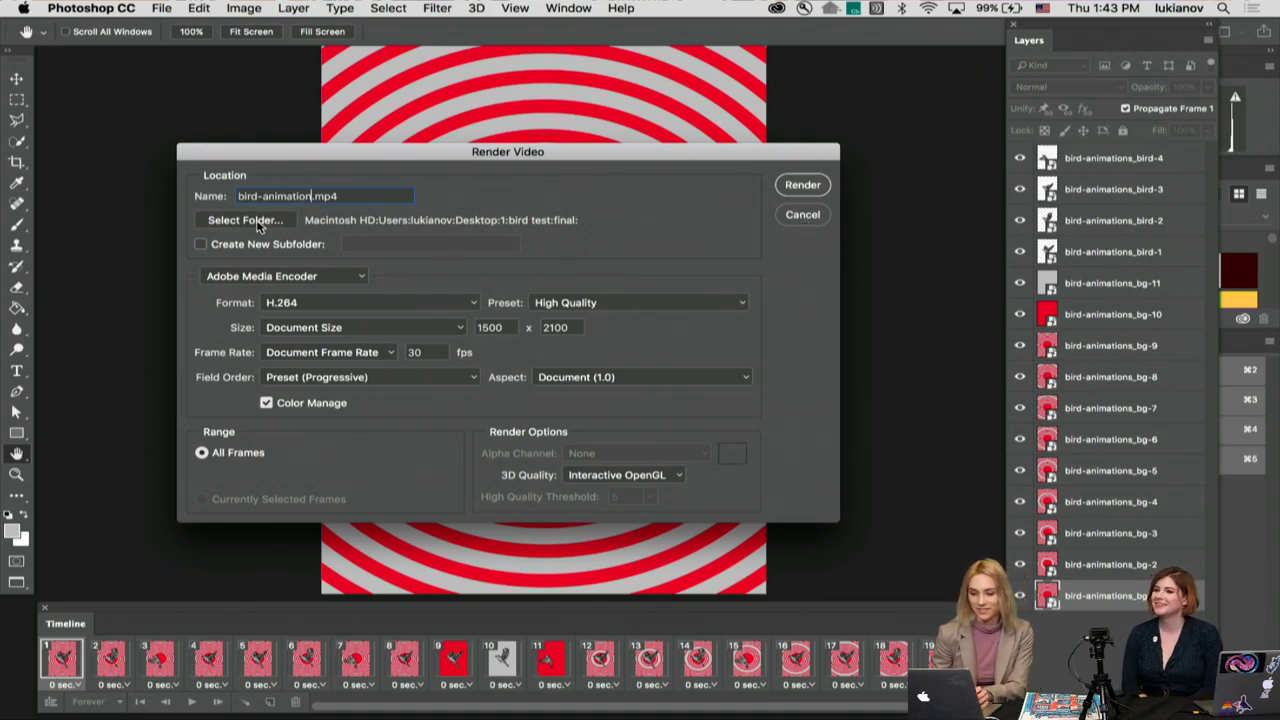
Step: Keep H.264 at Document Size and render, replacing the existing bird-animation.mp4
click(470, 305)
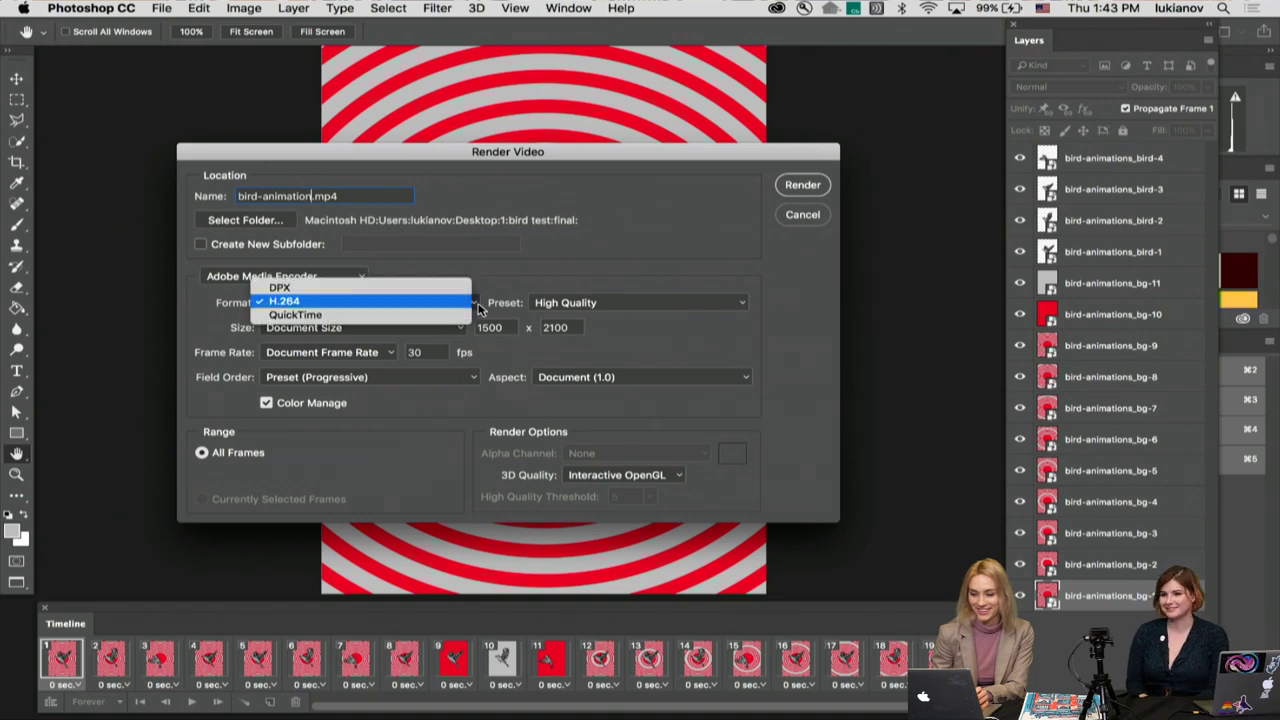
click(556, 268)
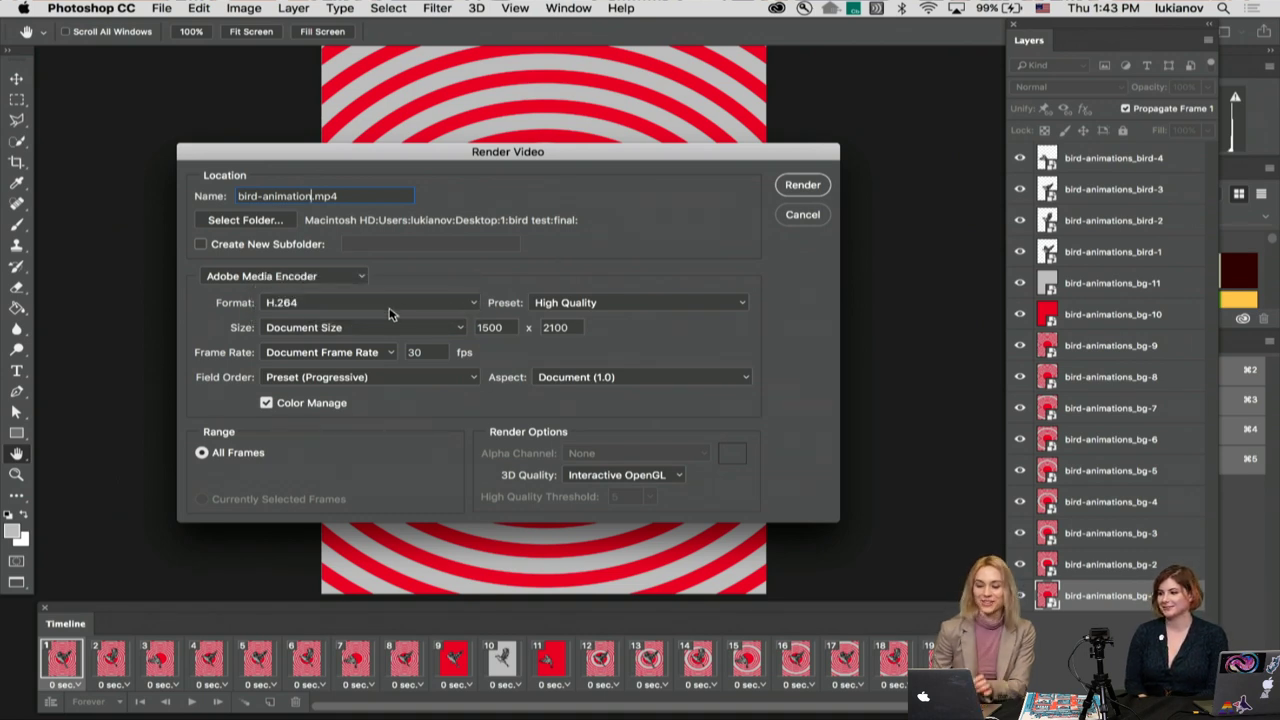
click(310, 333)
click(310, 333)
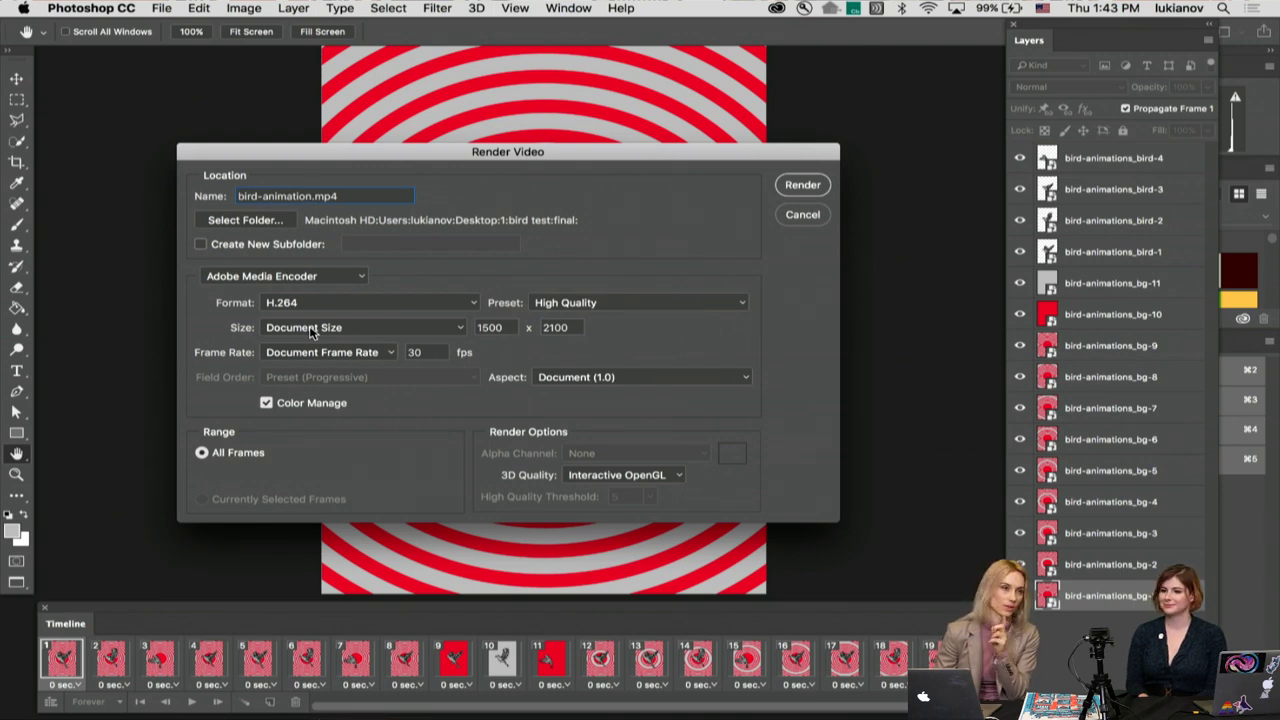
click(310, 330)
click(597, 265)
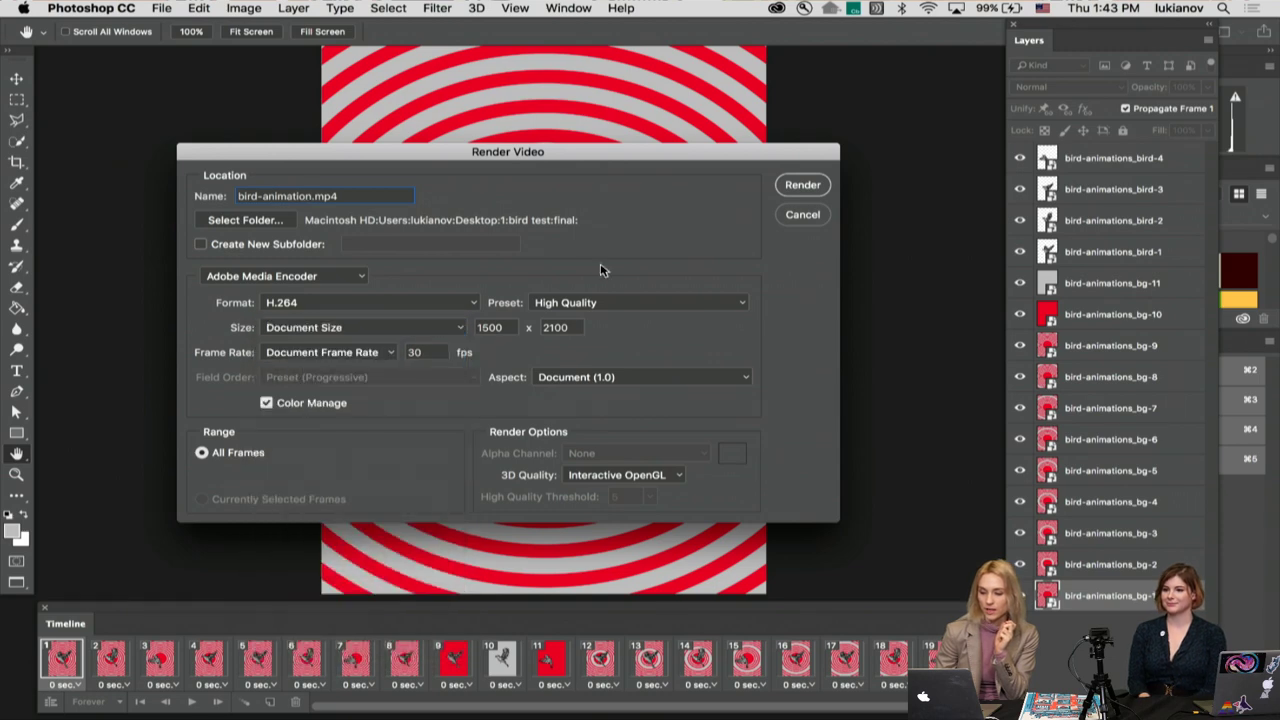
click(802, 185)
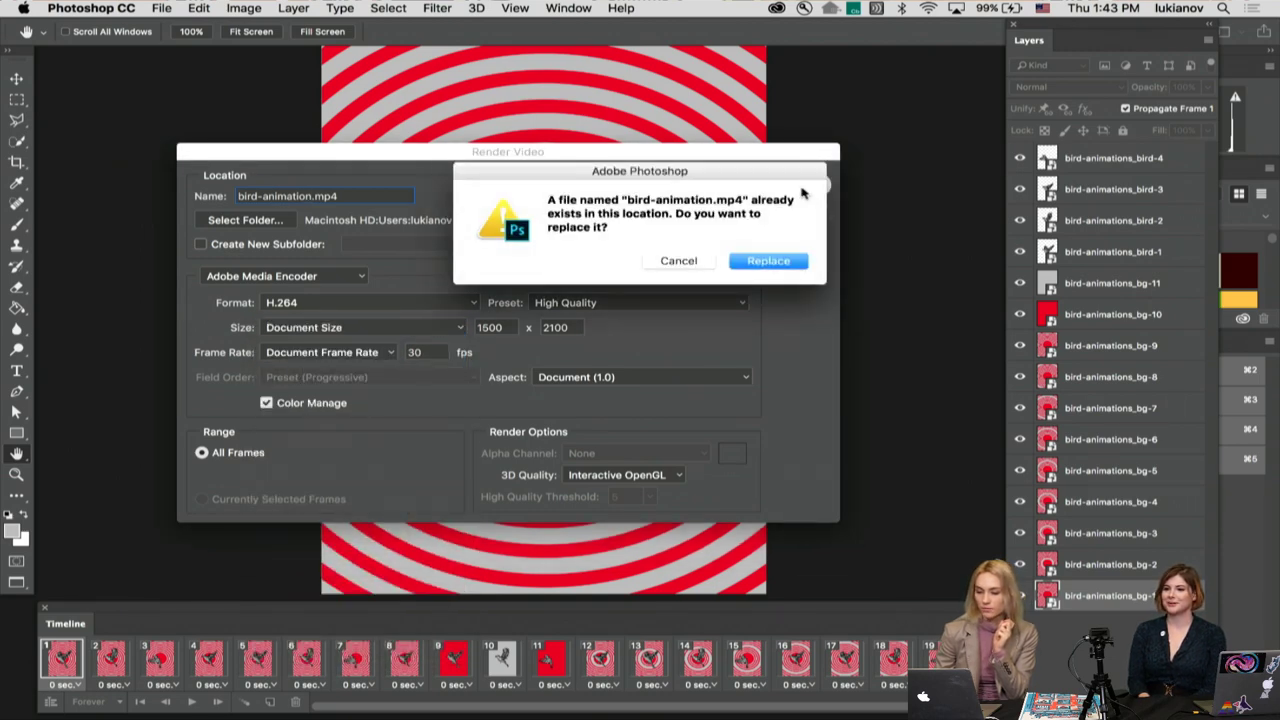
click(766, 264)
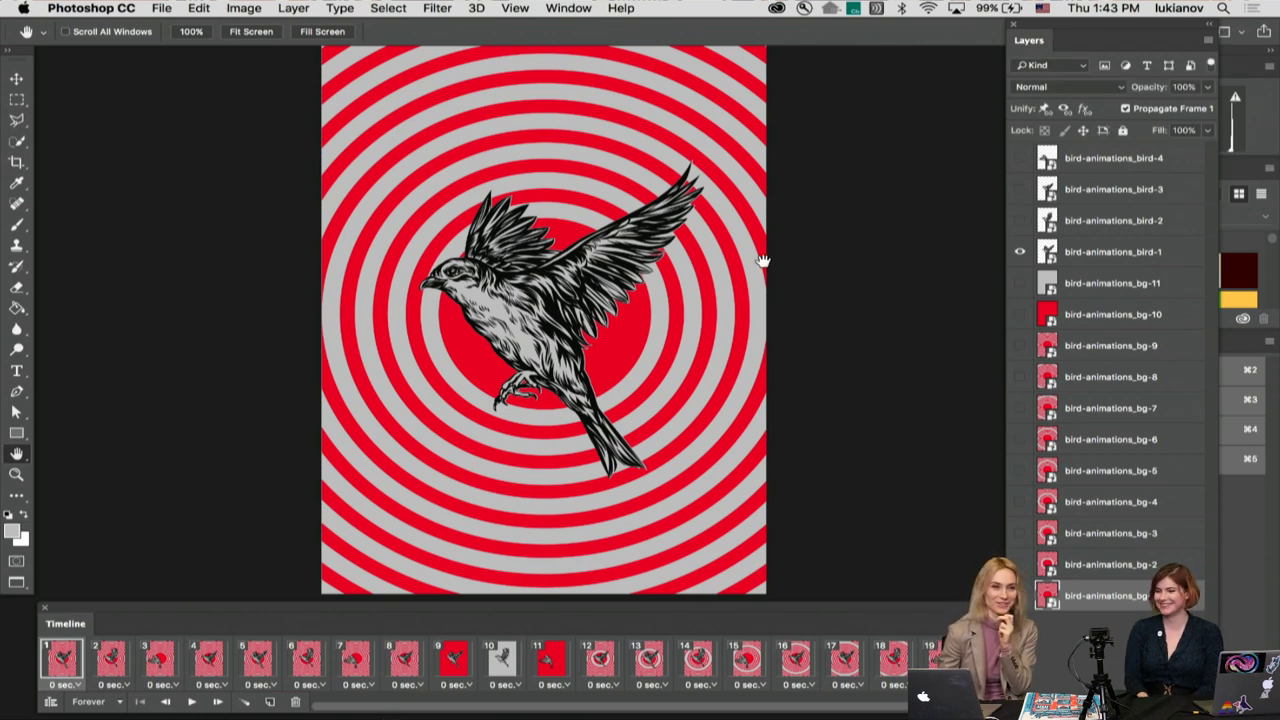
Step: Dismiss the pasteboard colour menu and bring the bird postcard Finder window forward
right_click(845, 293)
click(832, 262)
scroll(832, 262, down, 2)
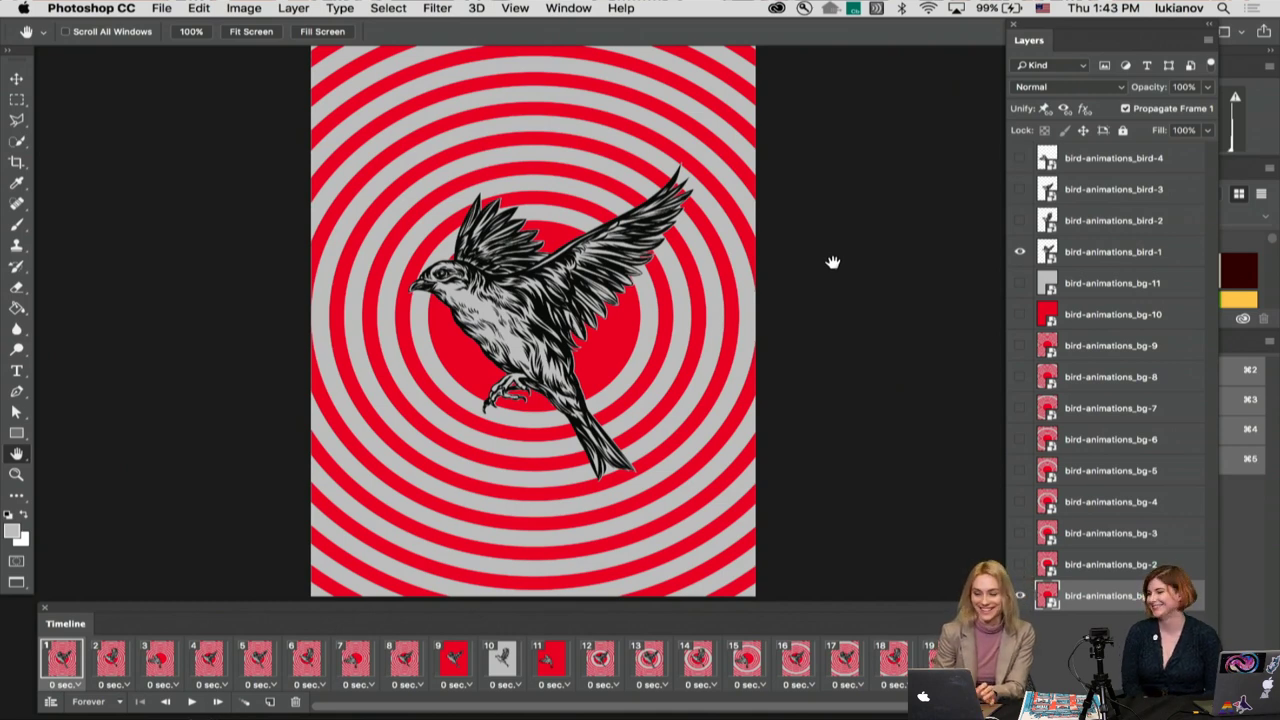
scroll(818, 289, right, 2)
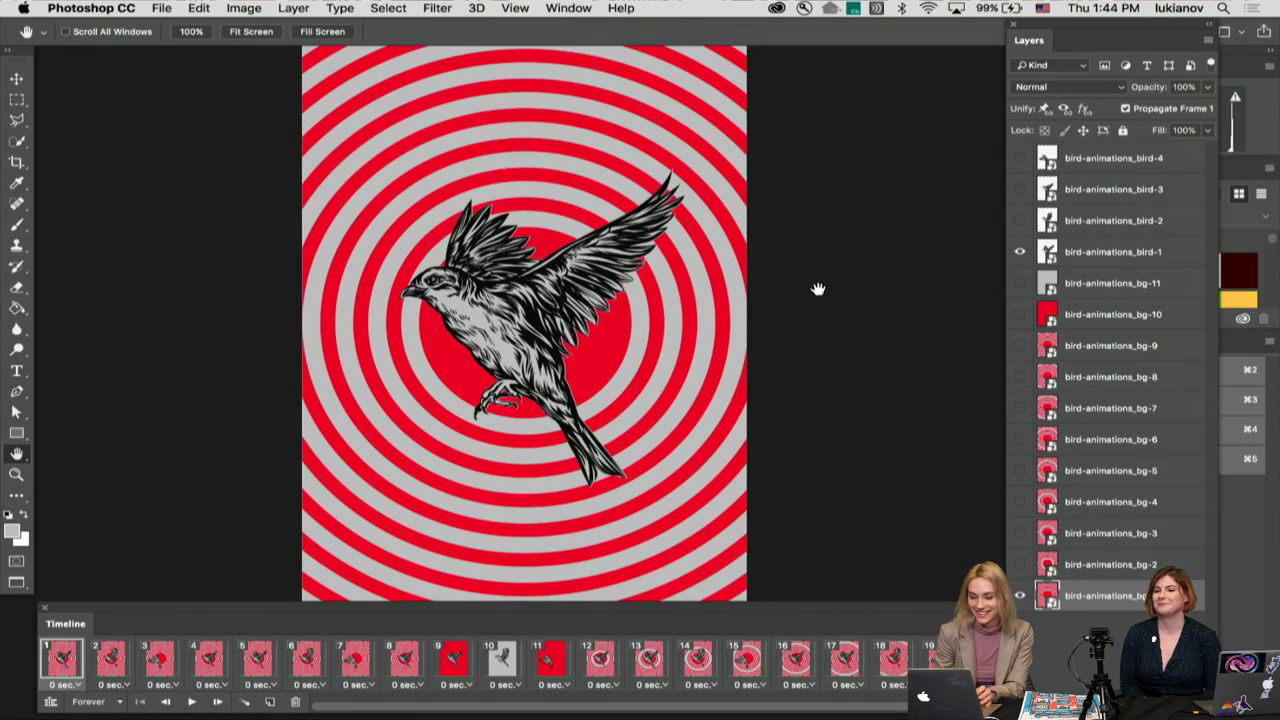
click(95, 703)
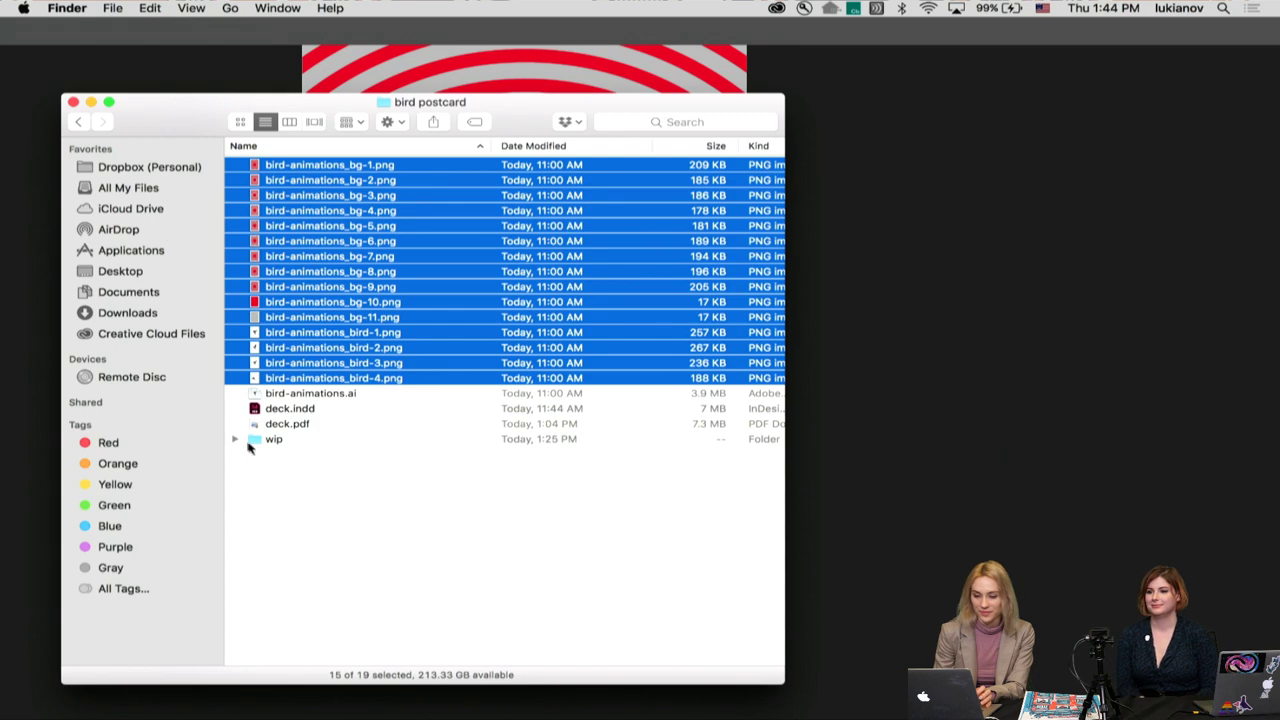
Step: Navigate Desktop > 1 > bird test > final and open bird-animation.mp4 in QuickTime
double_click(263, 442)
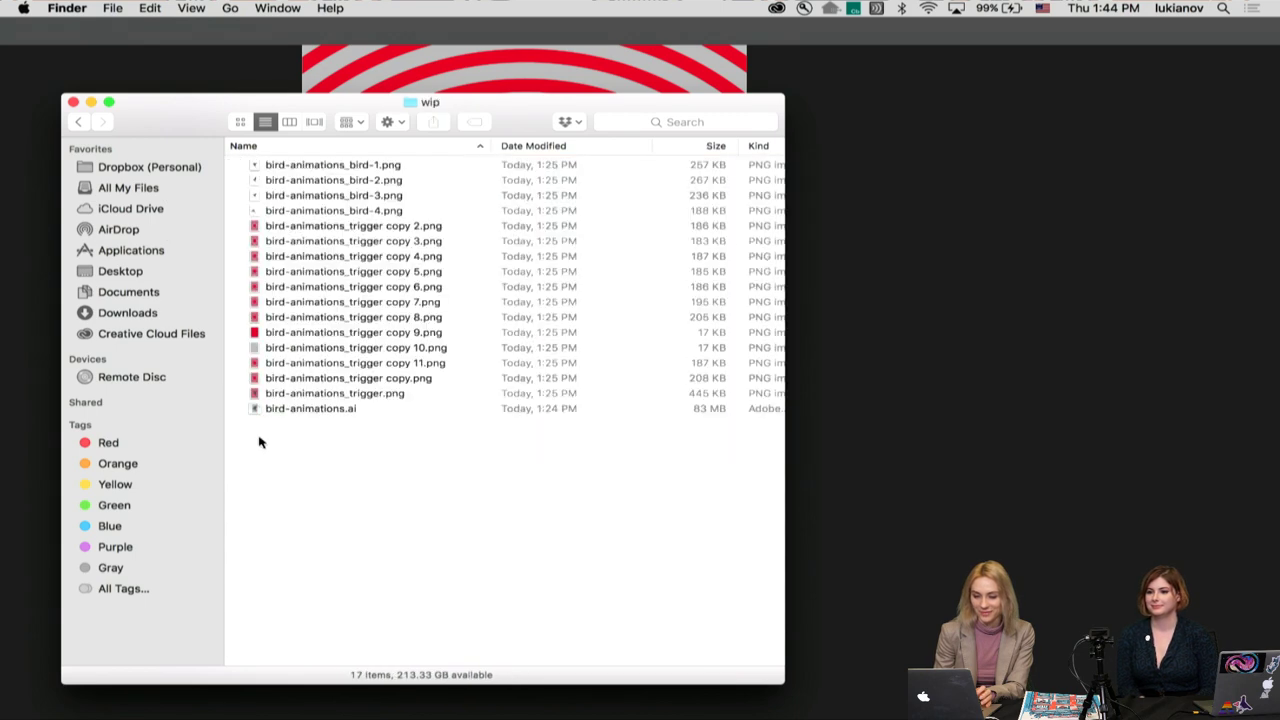
click(78, 122)
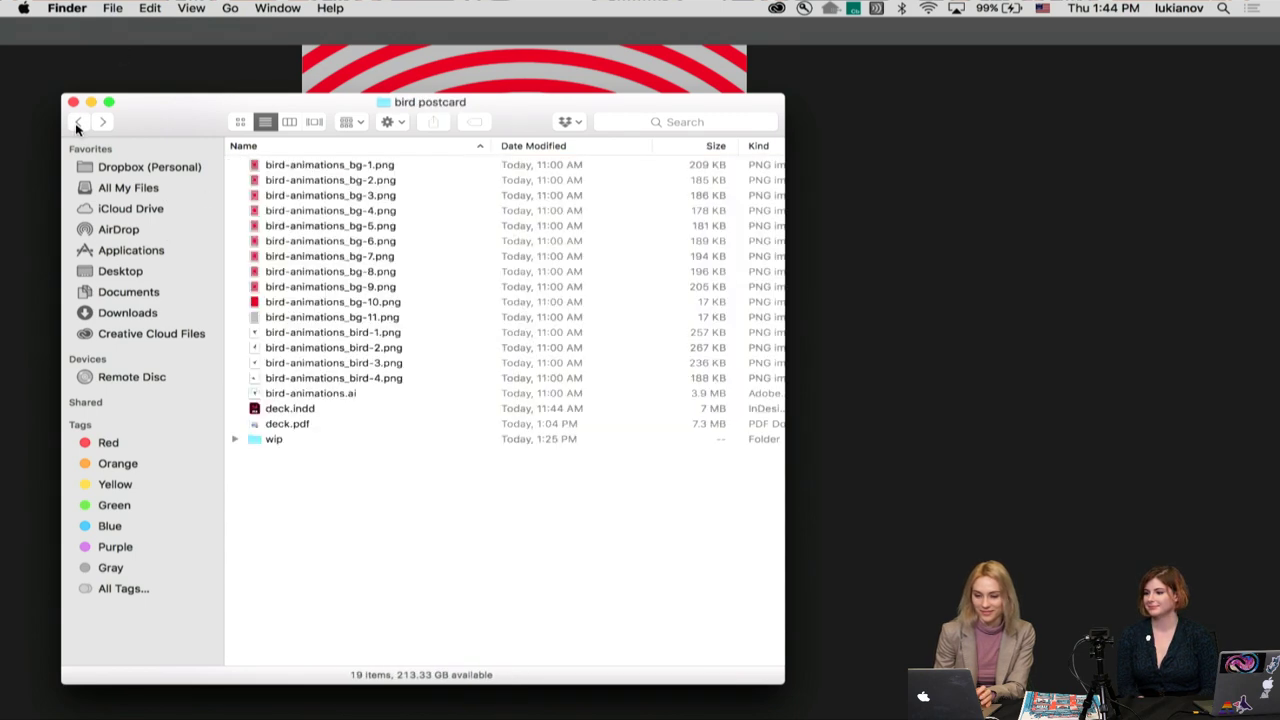
click(77, 122)
double_click(294, 167)
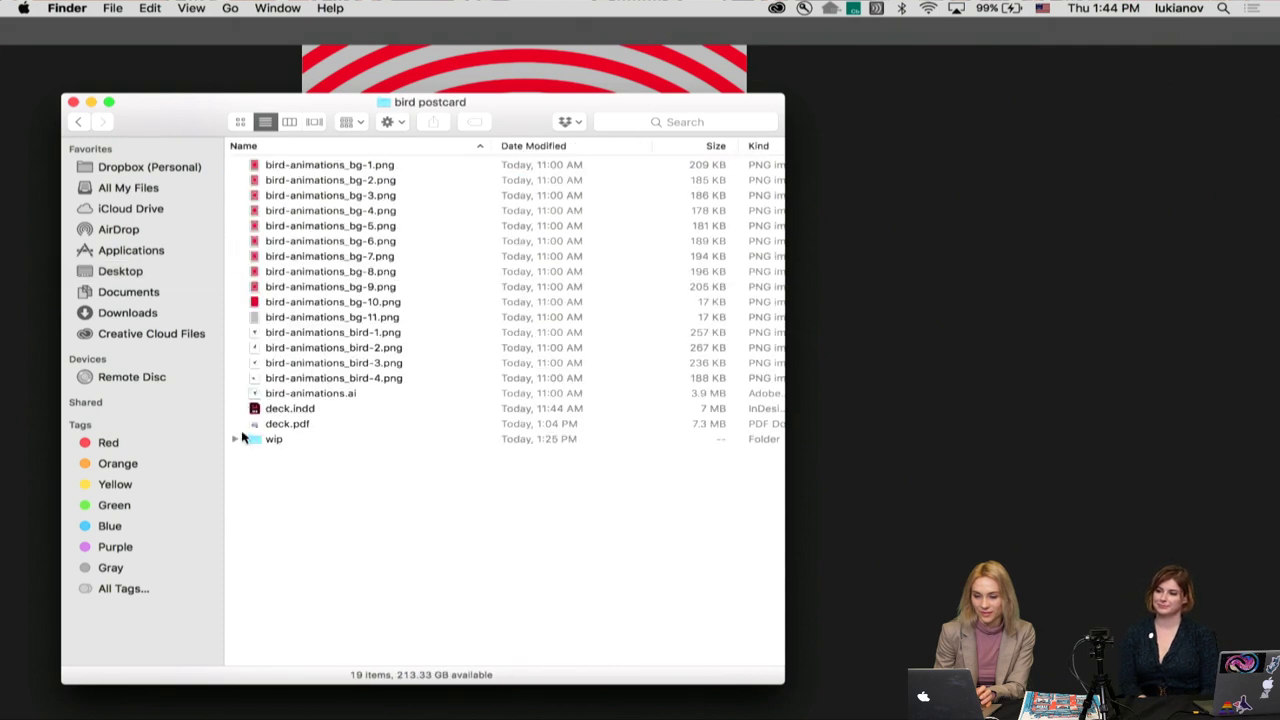
click(122, 272)
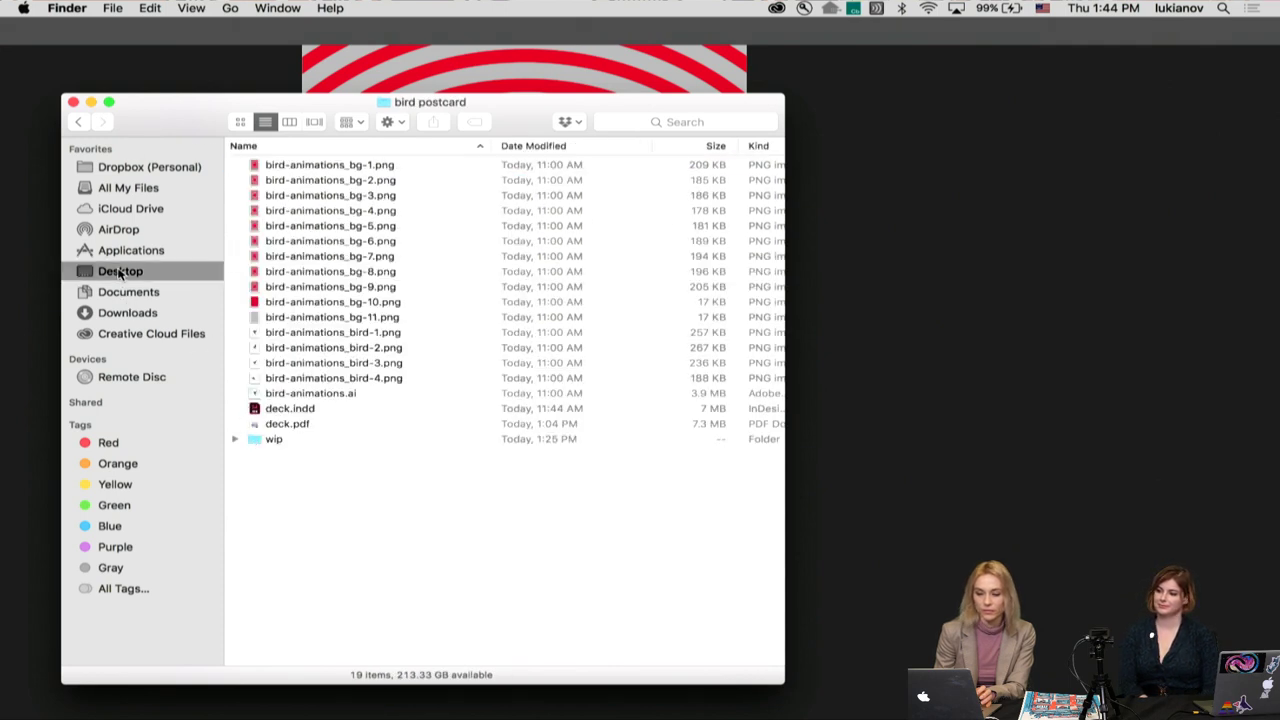
click(258, 270)
double_click(258, 270)
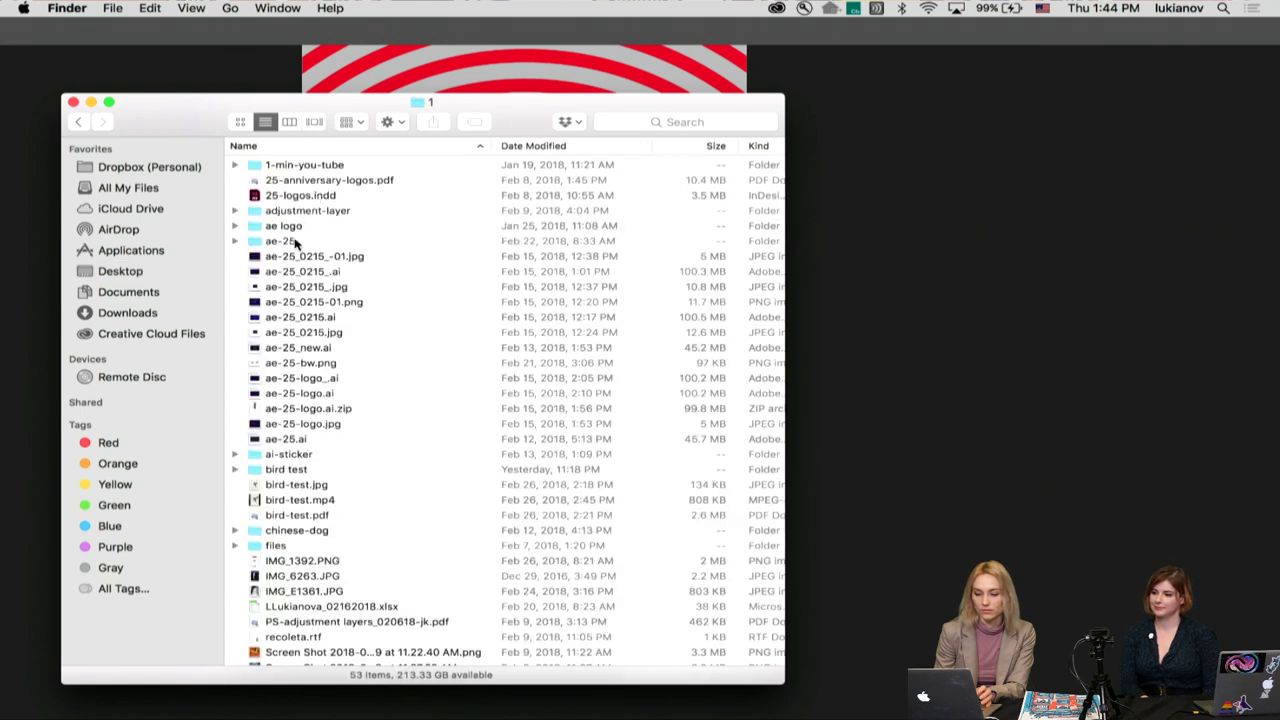
click(298, 473)
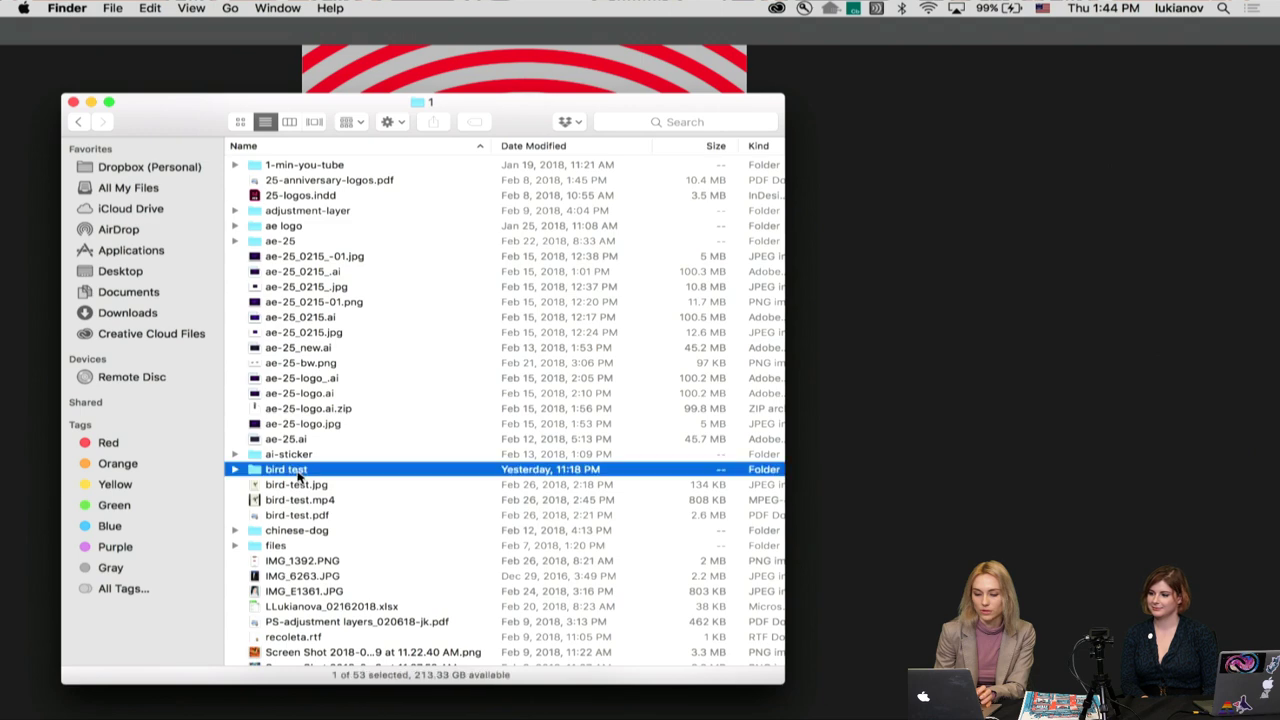
double_click(298, 477)
double_click(310, 181)
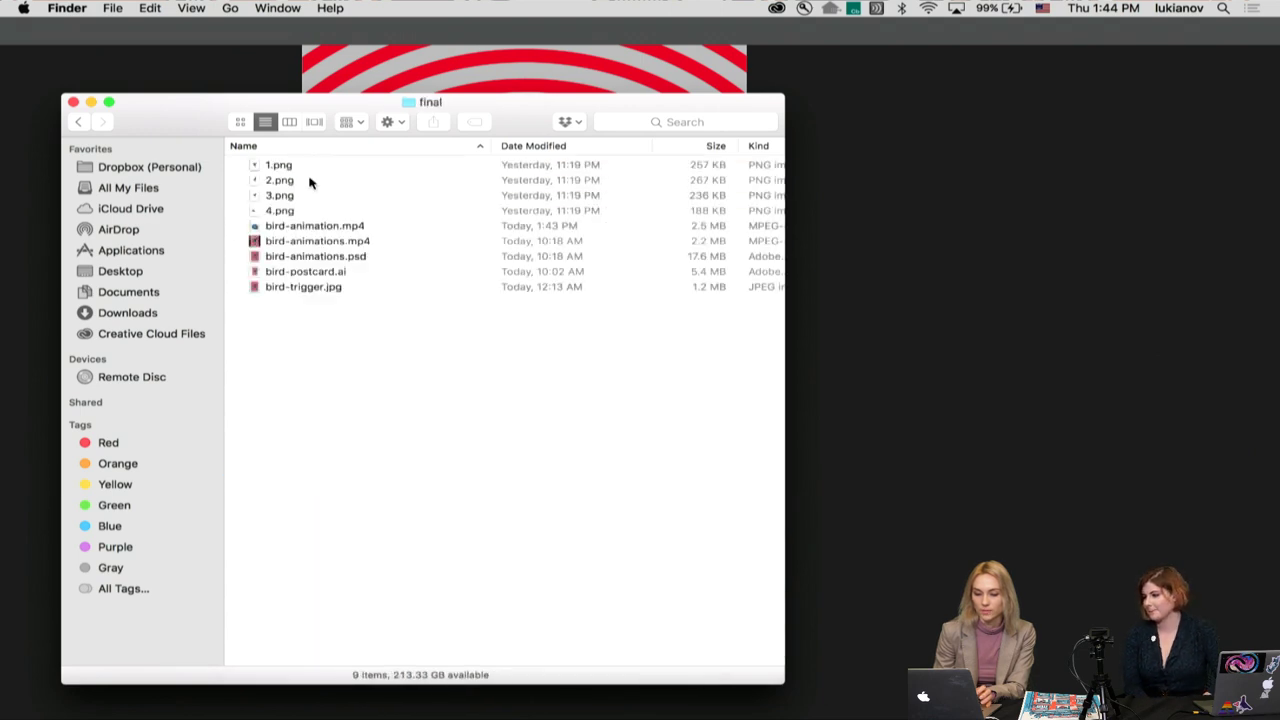
double_click(329, 226)
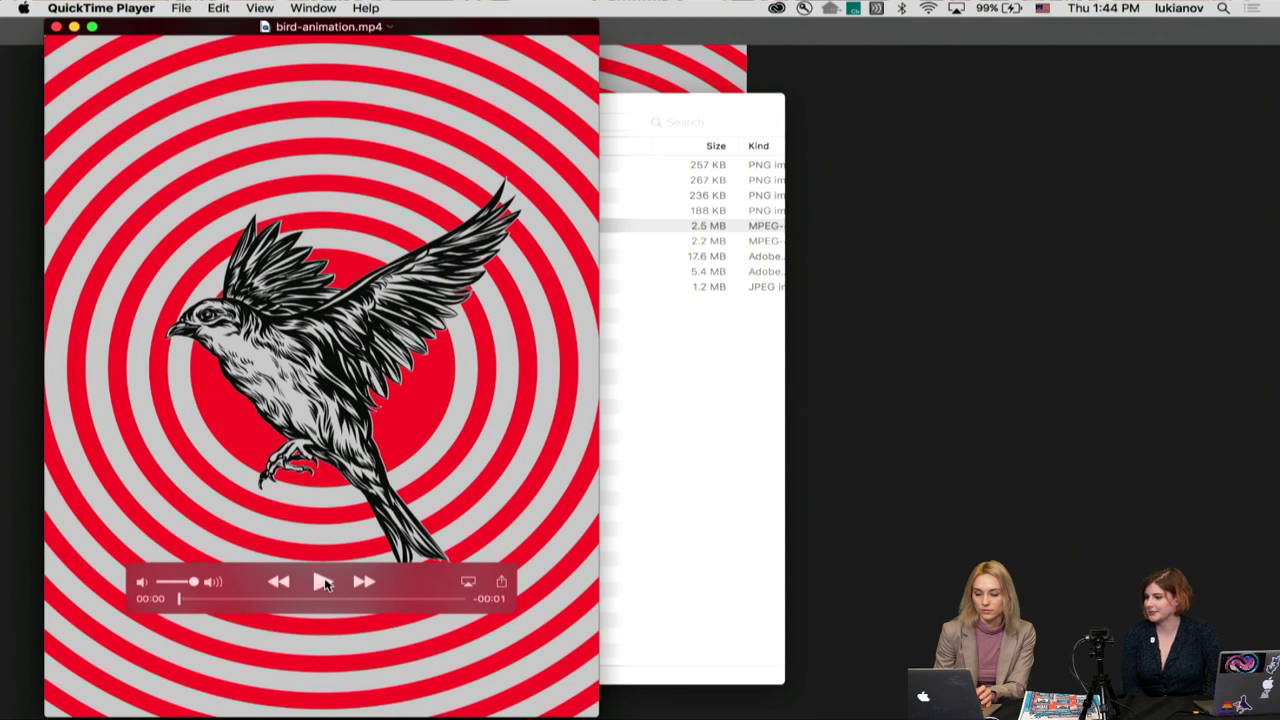
Step: Play bird-animation.mp4 with View > Loop enabled, then close its window
click(322, 582)
click(260, 8)
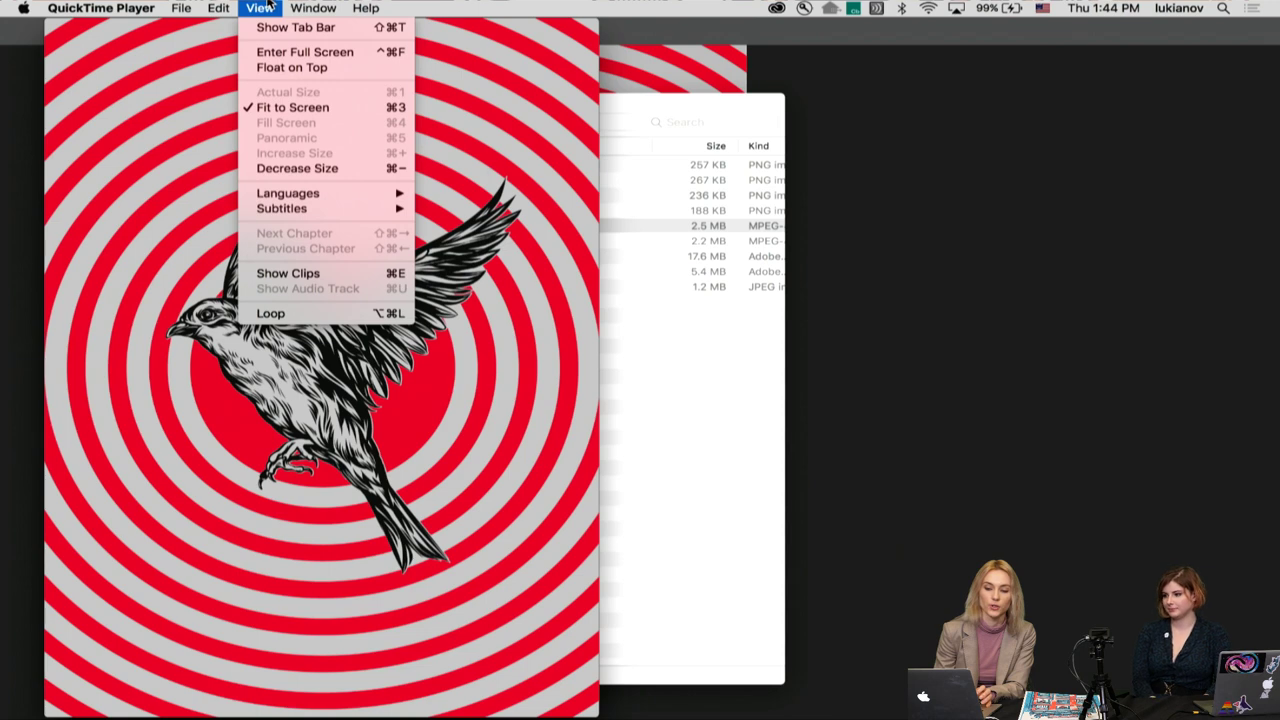
click(270, 314)
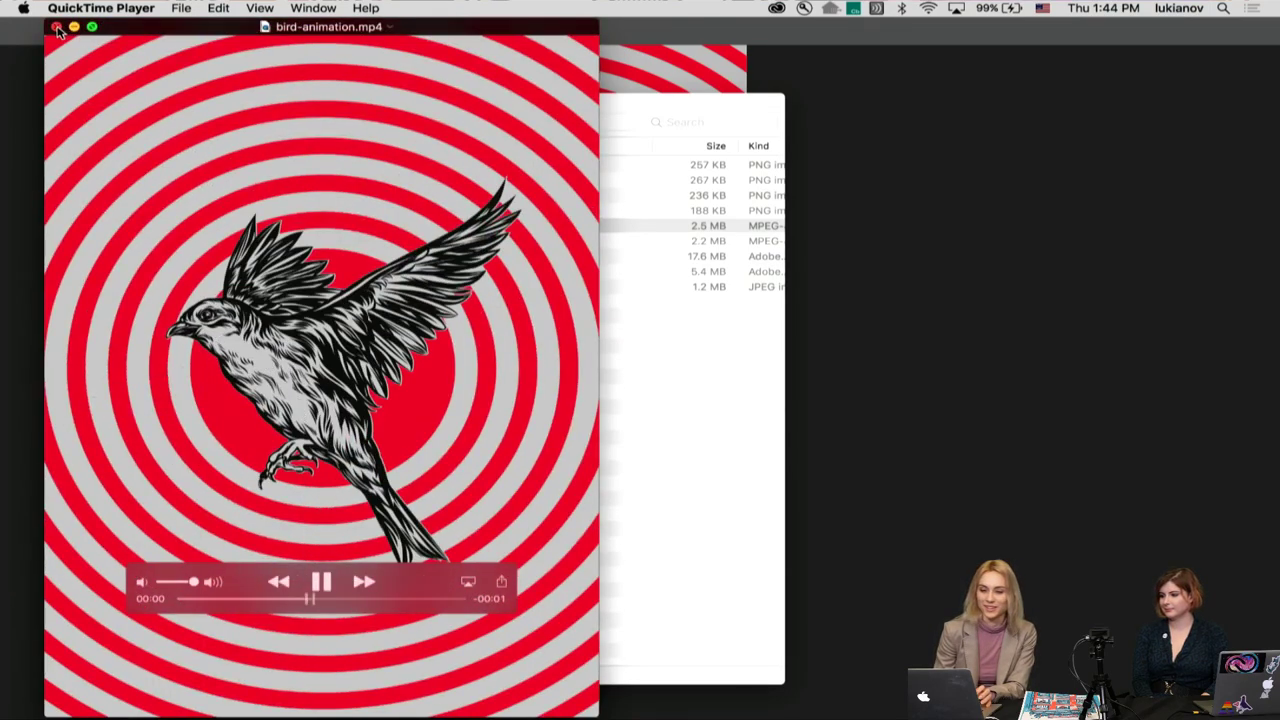
click(57, 29)
Step: Open bird-animations.mp4 from Finder, enable Loop, then play and pause it
click(503, 118)
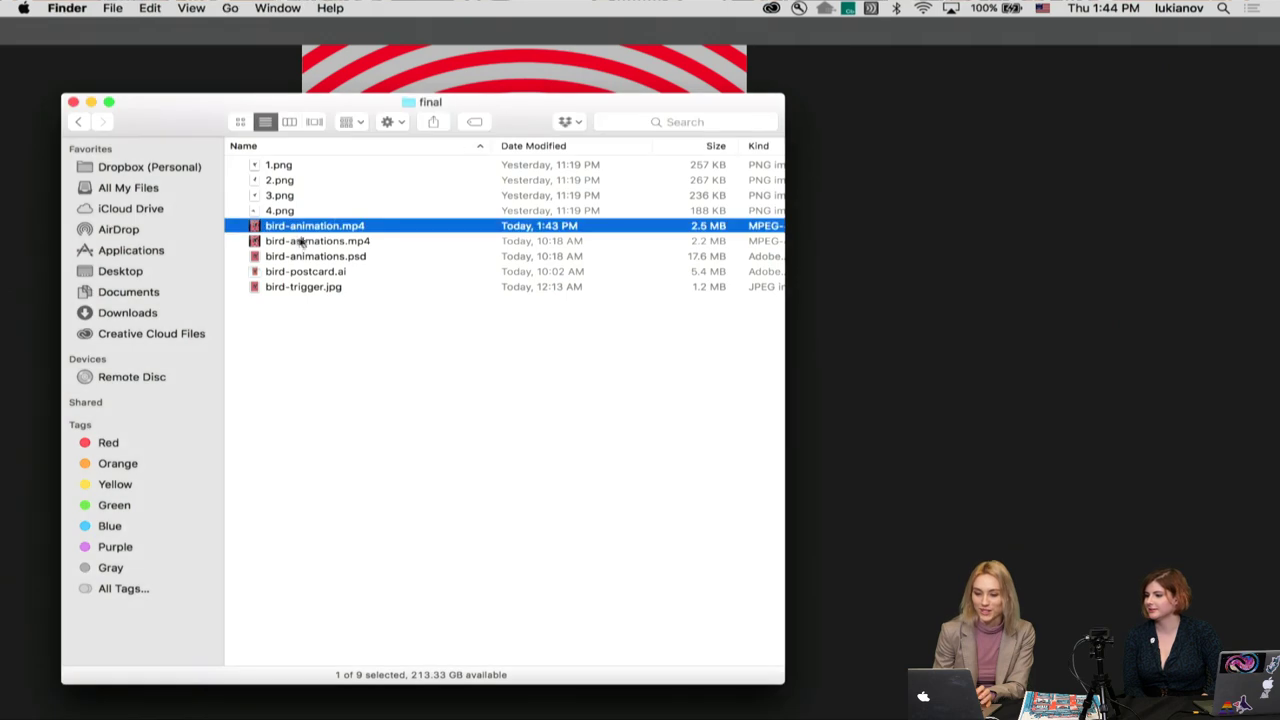
click(301, 242)
double_click(261, 245)
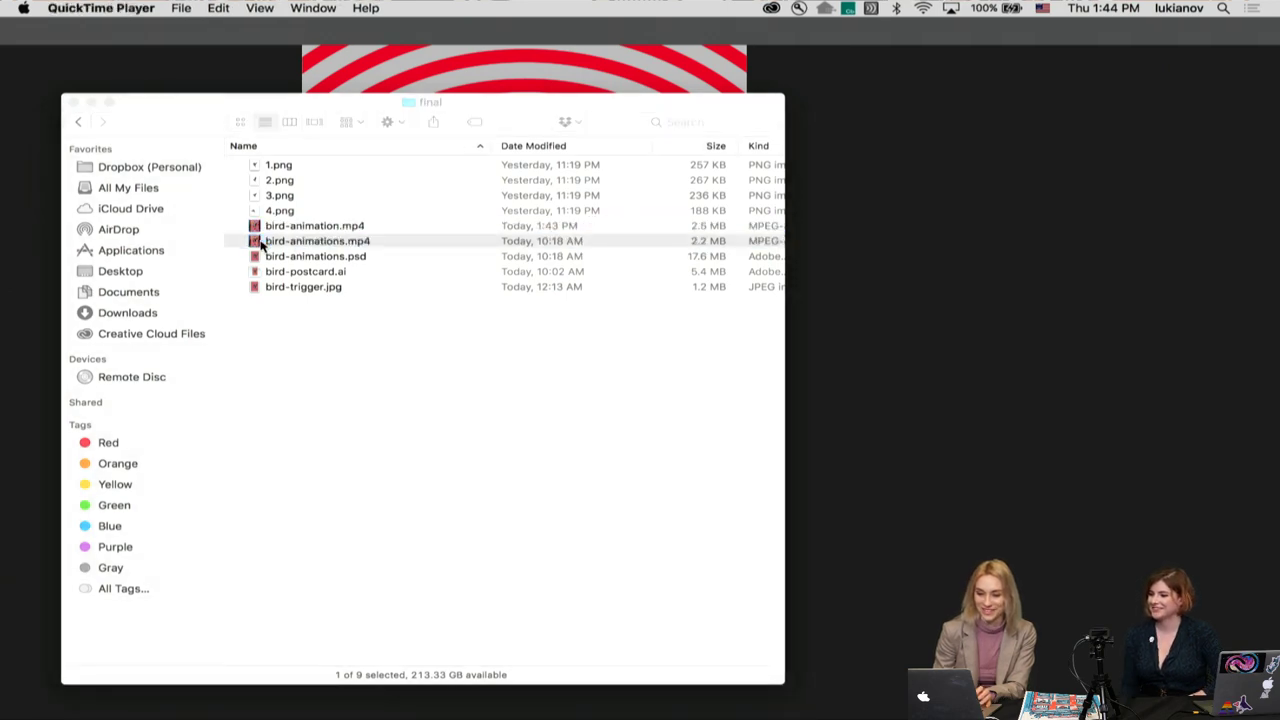
click(260, 8)
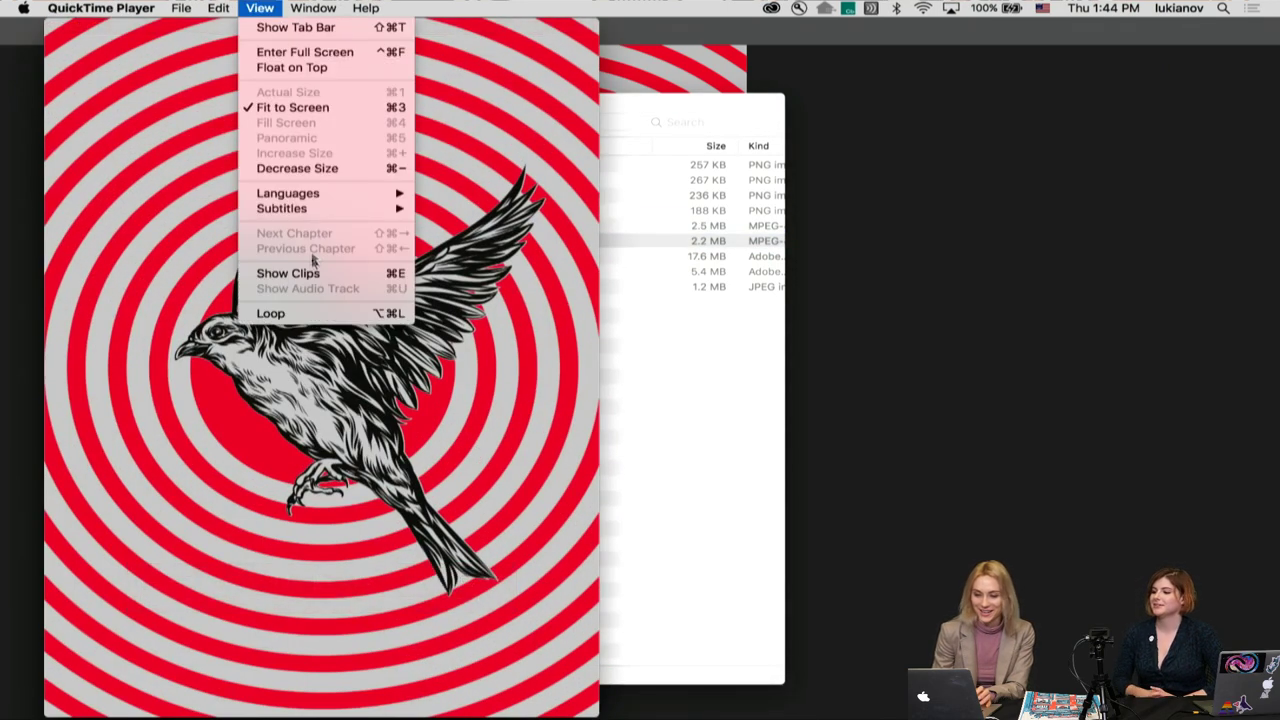
click(305, 317)
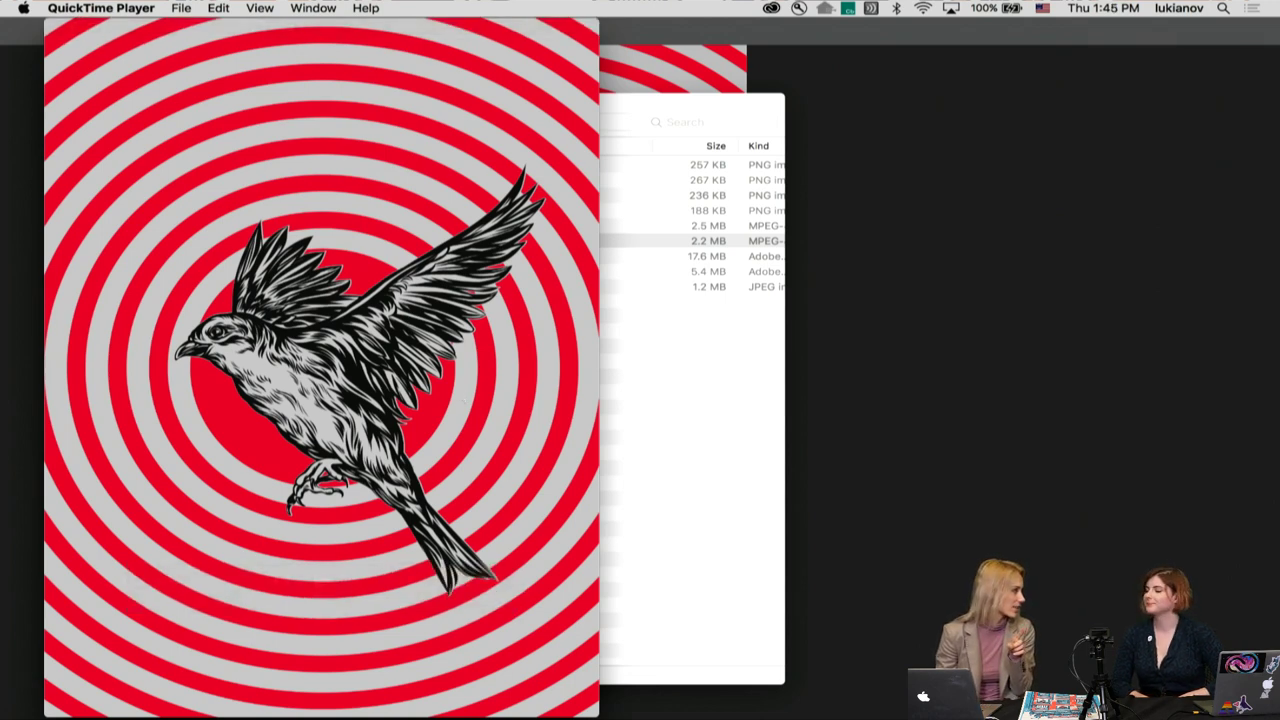
click(321, 587)
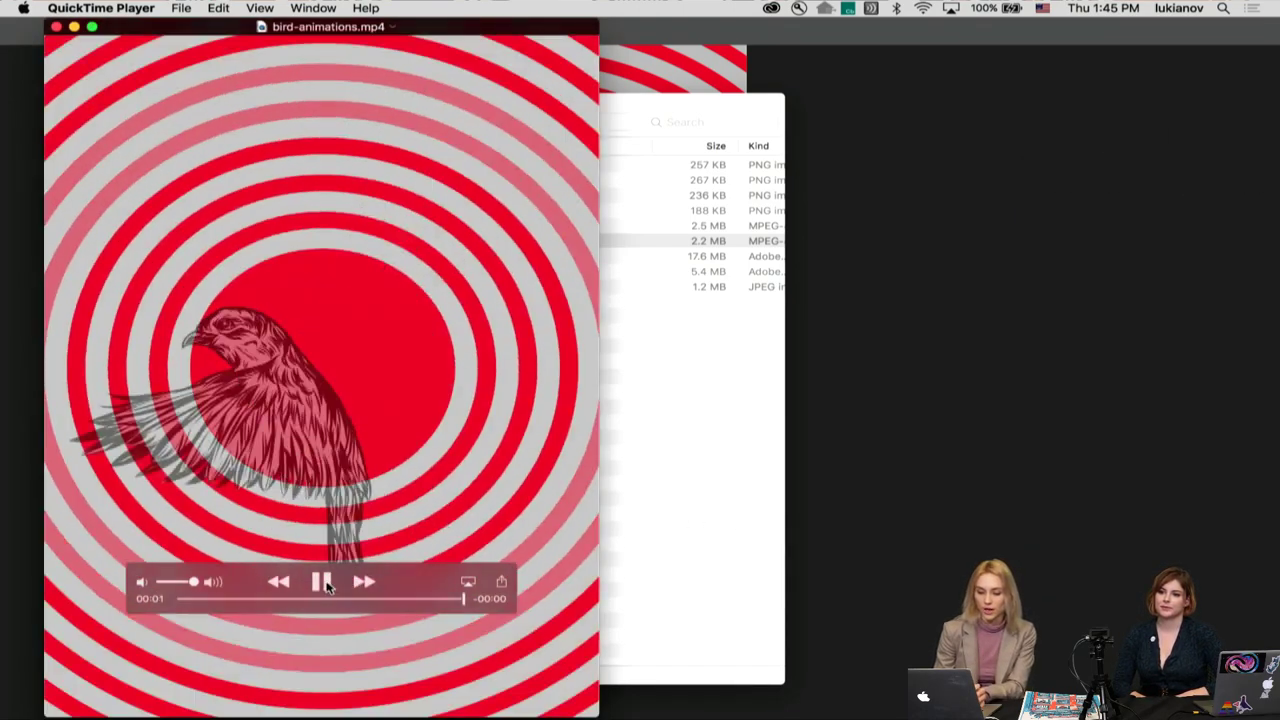
click(322, 581)
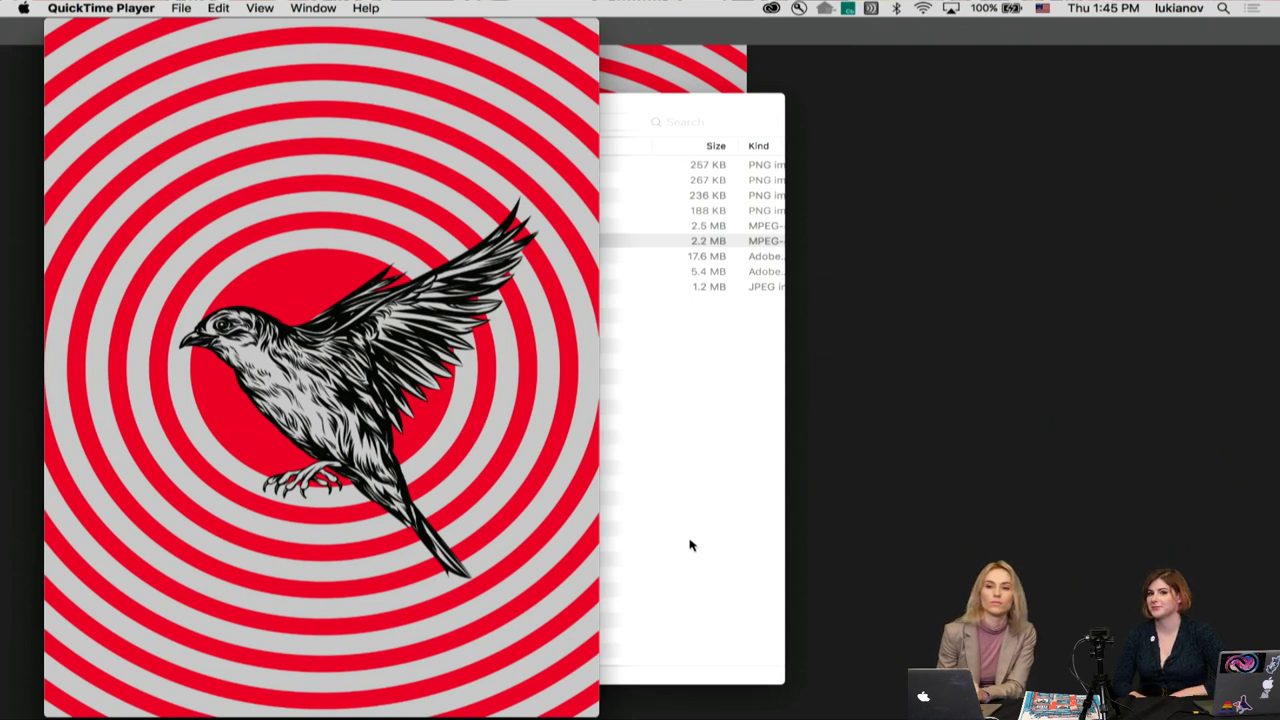
Step: Switch to deck.pdf in Preview and present it full screen from page 1, PS SKETCH
mouse_move(897, 704)
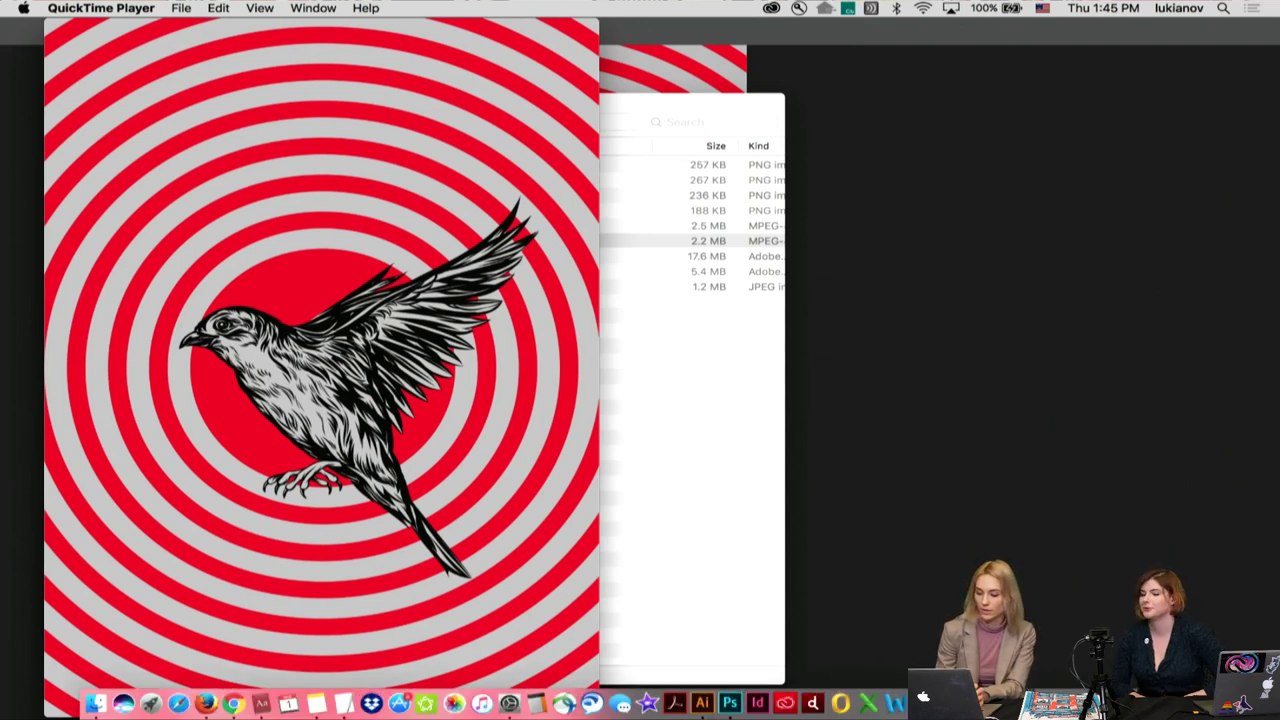
key(super+Tab)
scroll(43, 163, up, 5)
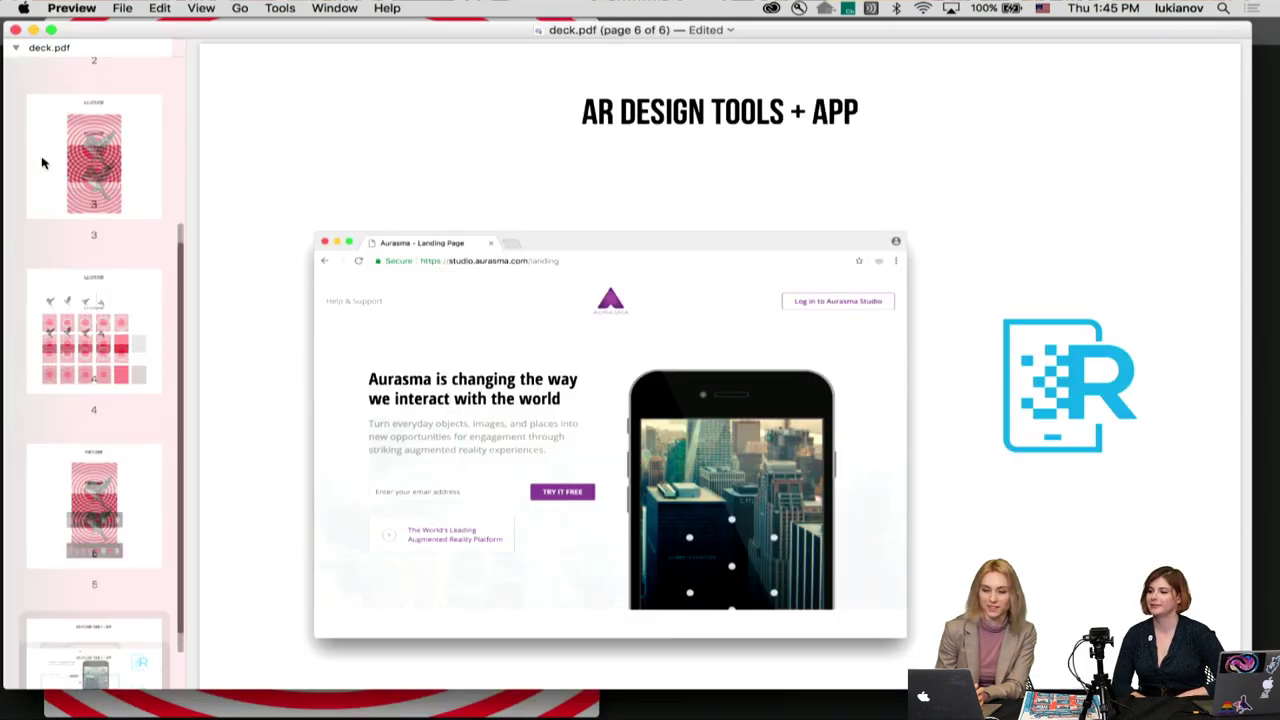
click(62, 124)
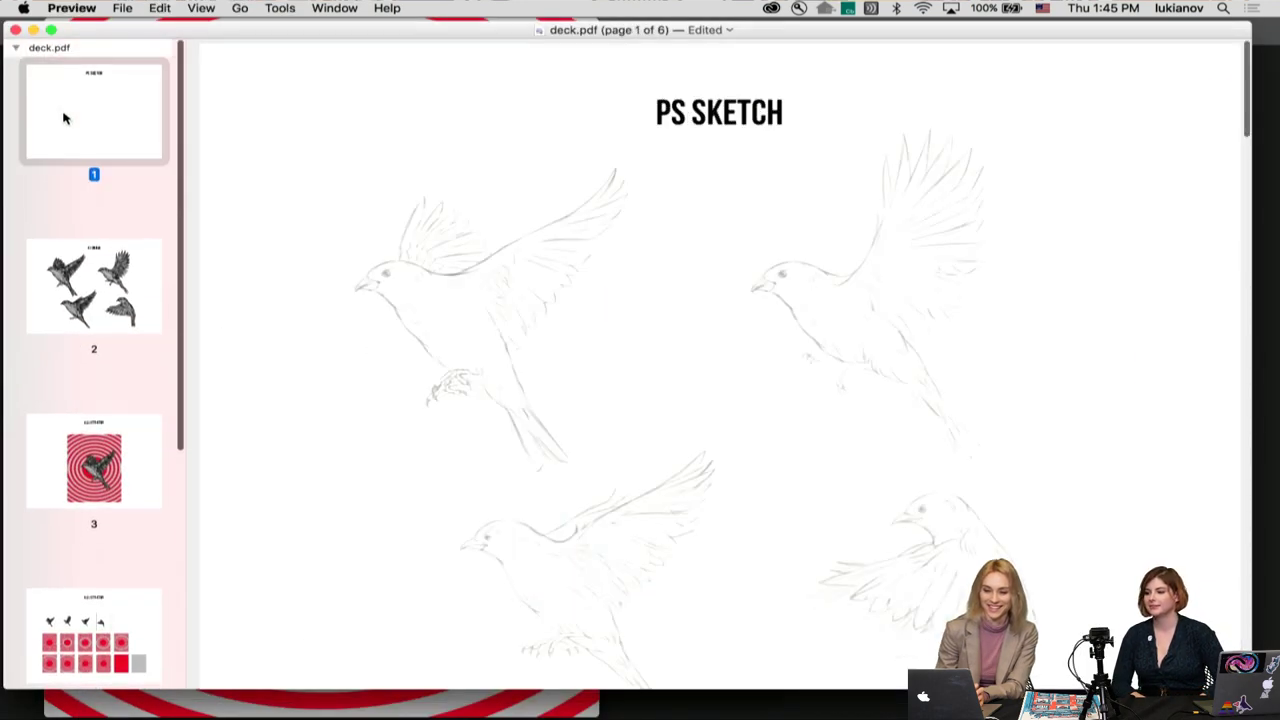
click(211, 5)
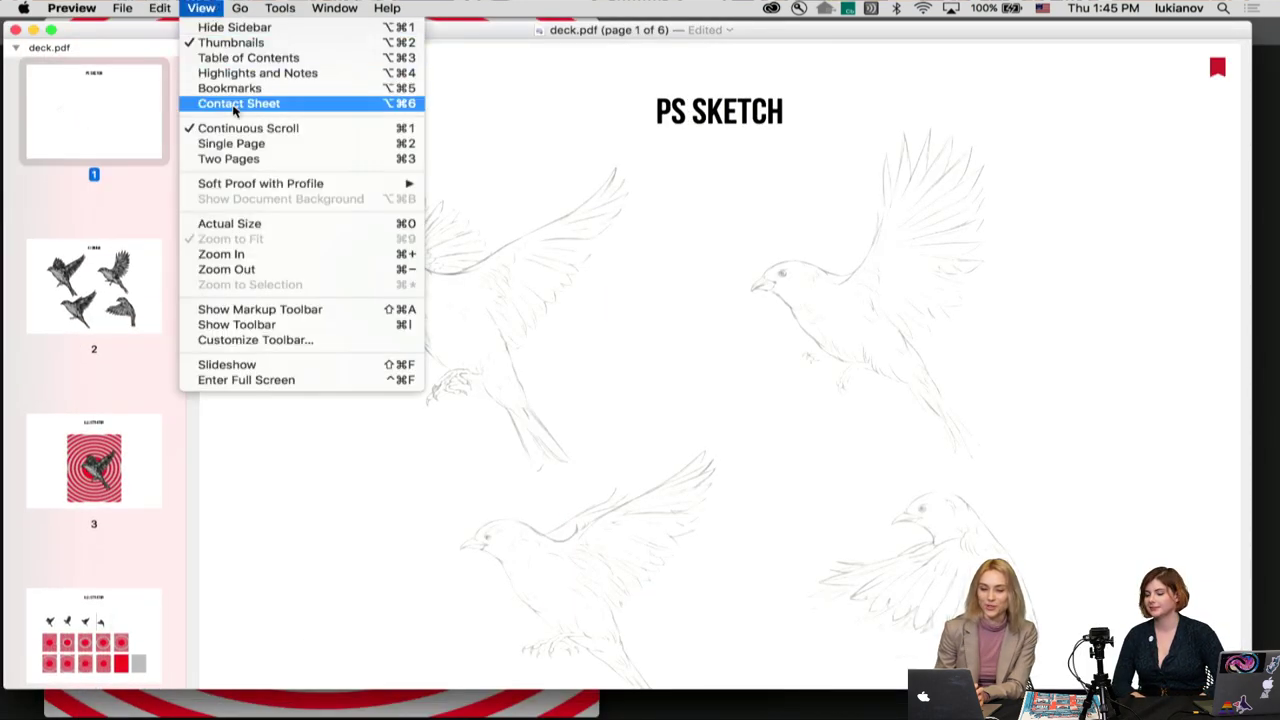
click(251, 379)
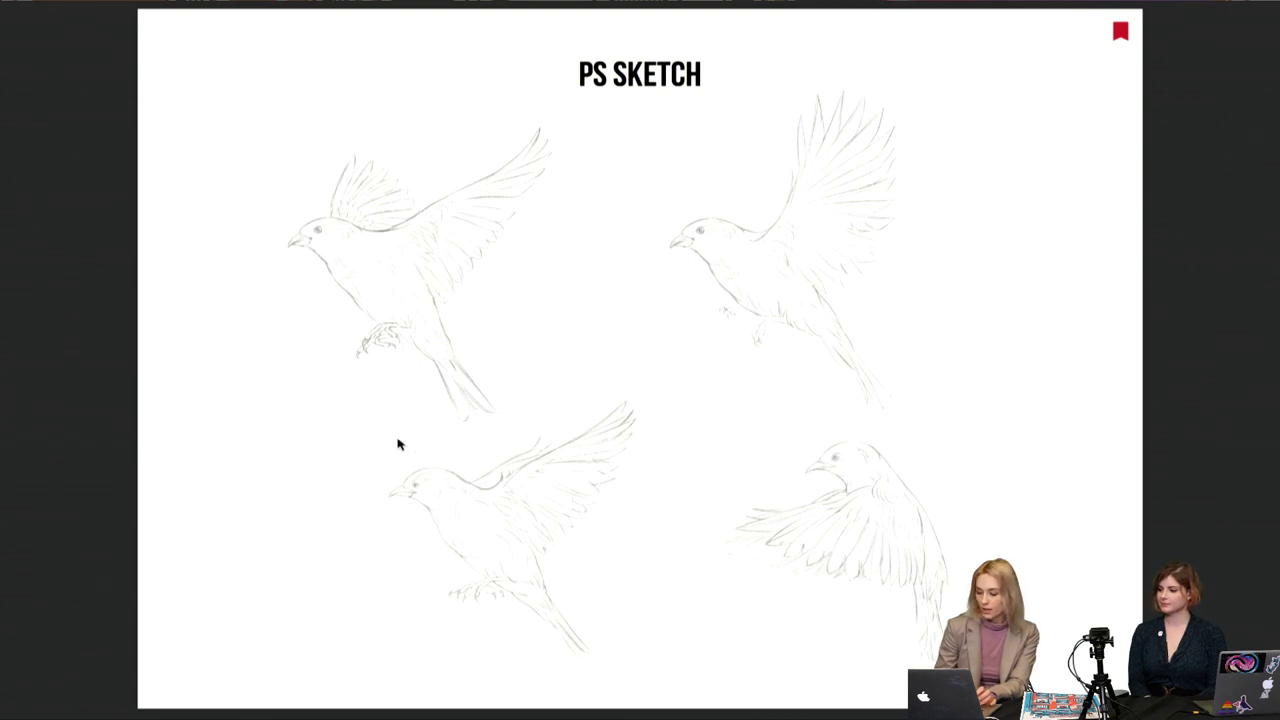
Step: Advance through AI DRAW, ILLUSTRATOR, the tile grid, PHOTOSHOP and AR DESIGN TOOLS + APP, then exit full screen
key(Right)
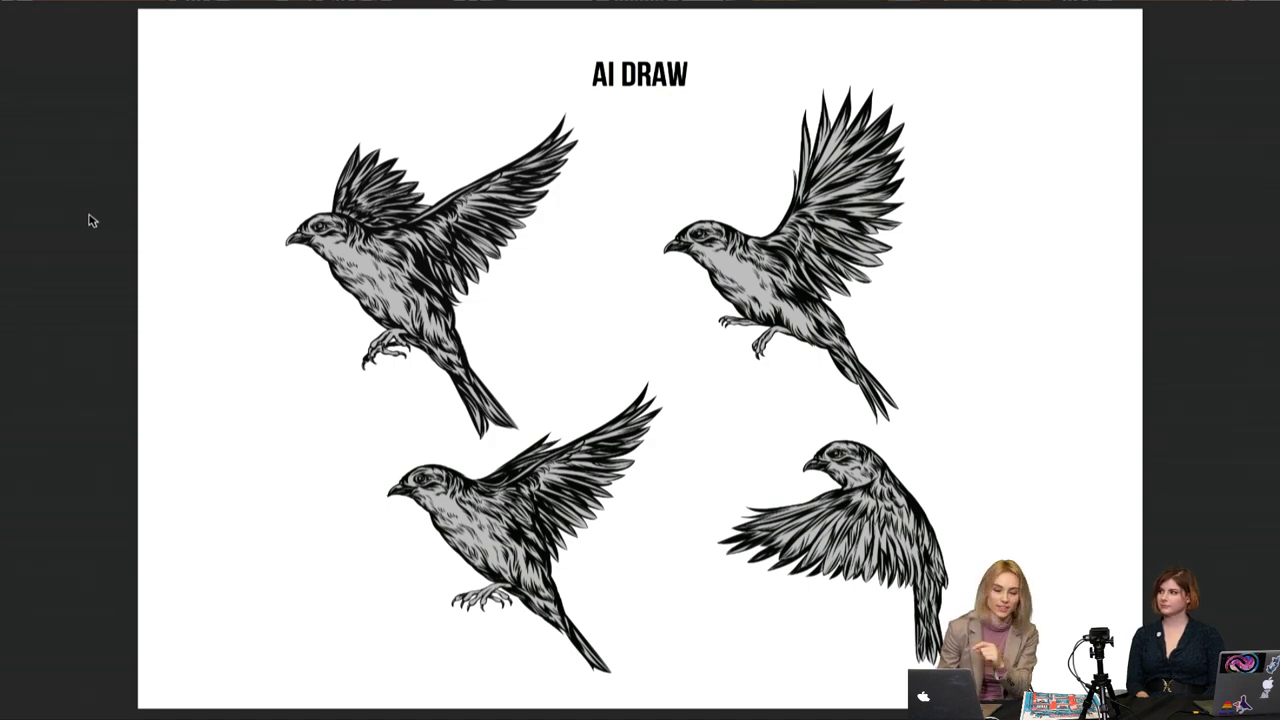
key(Right)
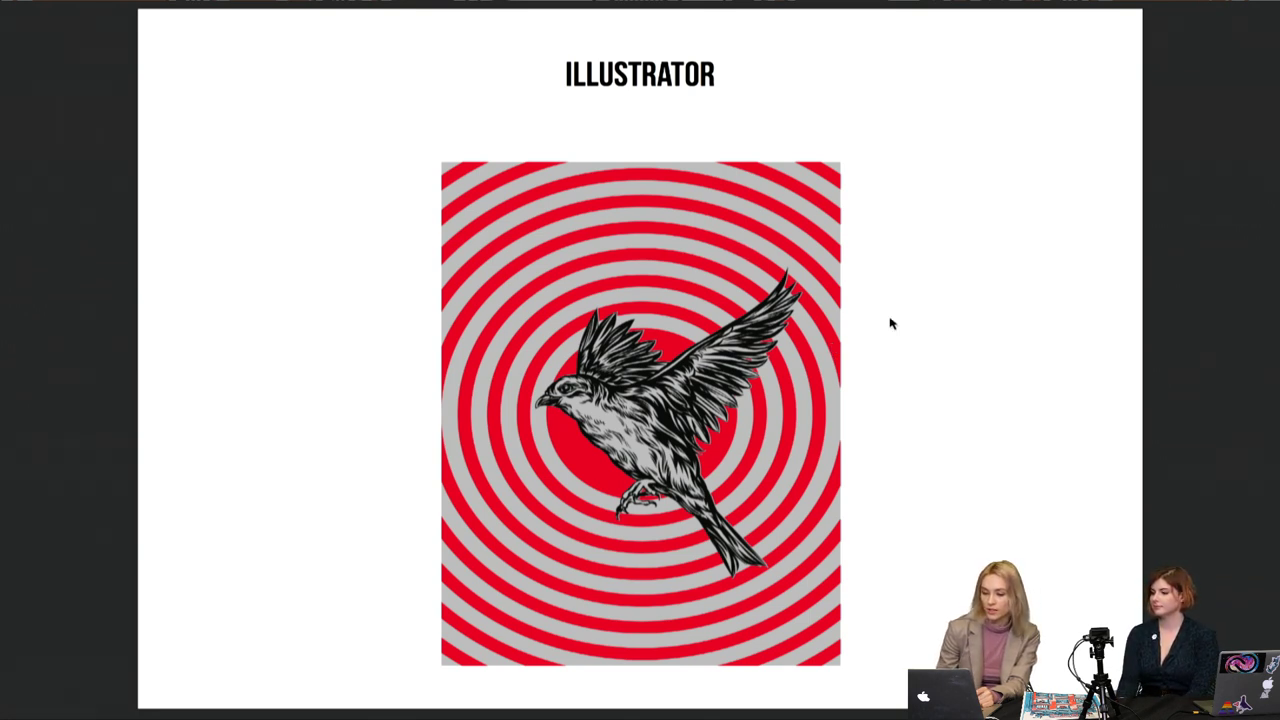
key(Right)
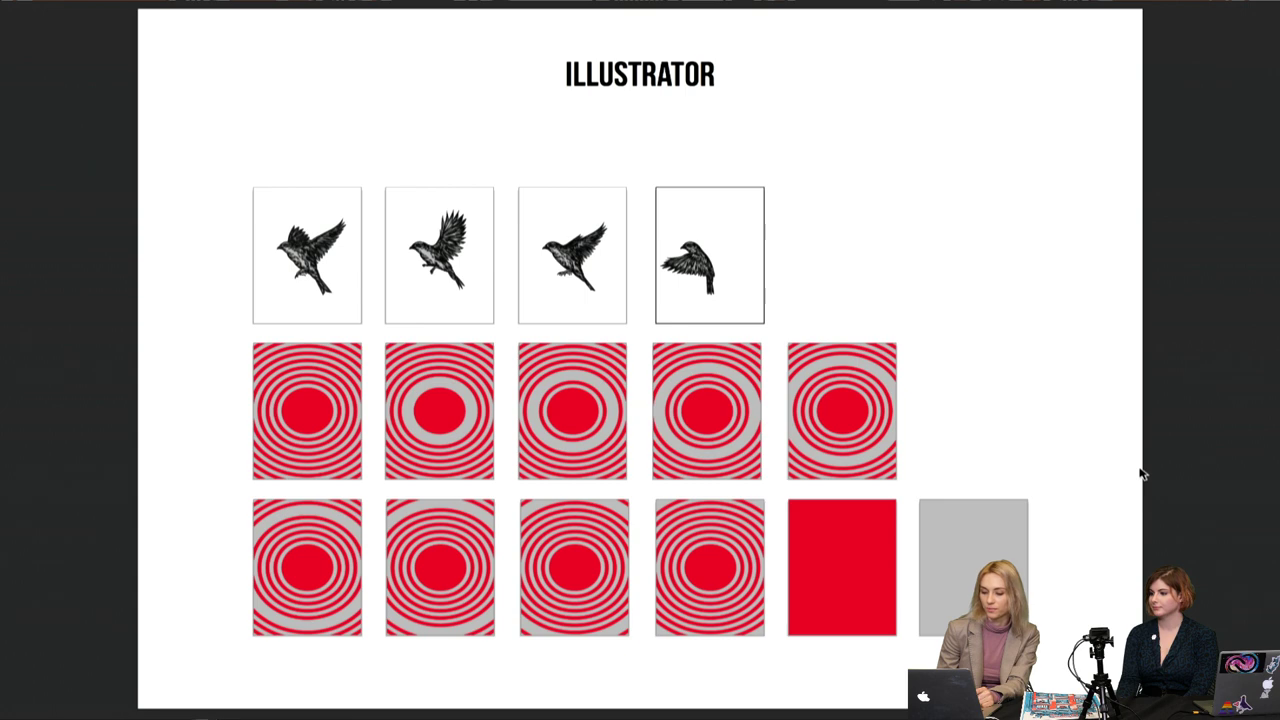
key(Right)
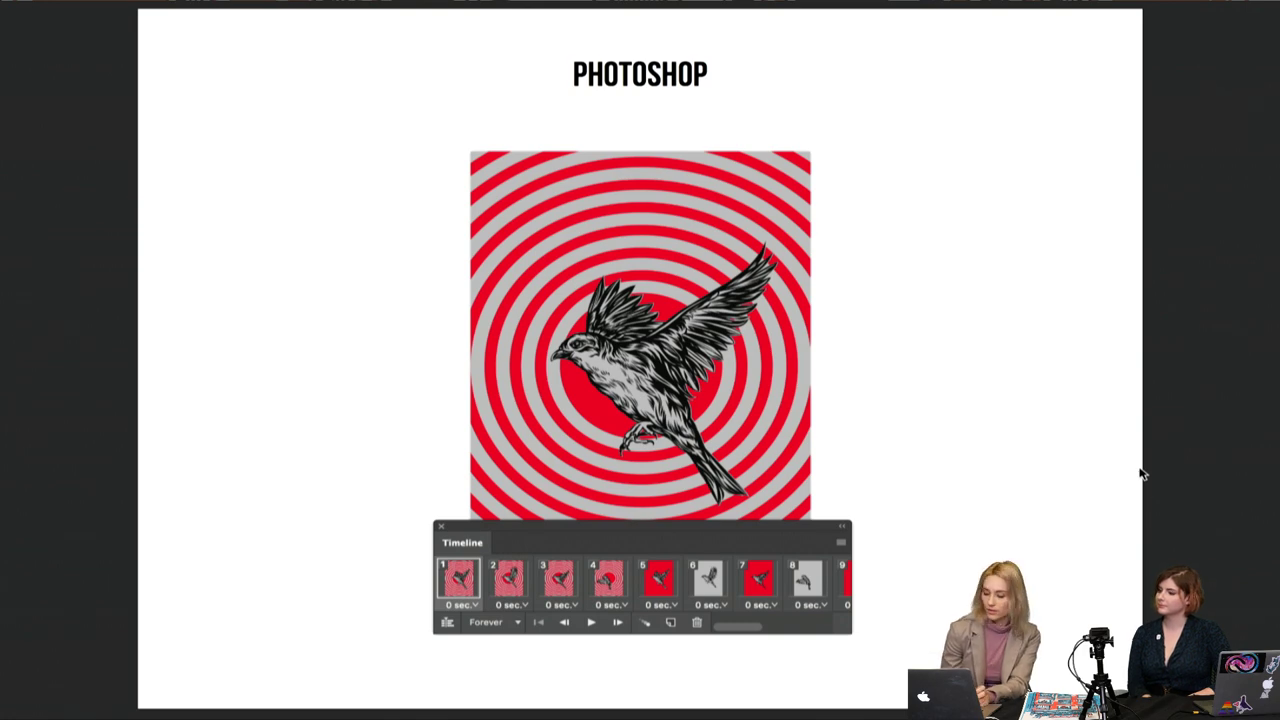
key(Right)
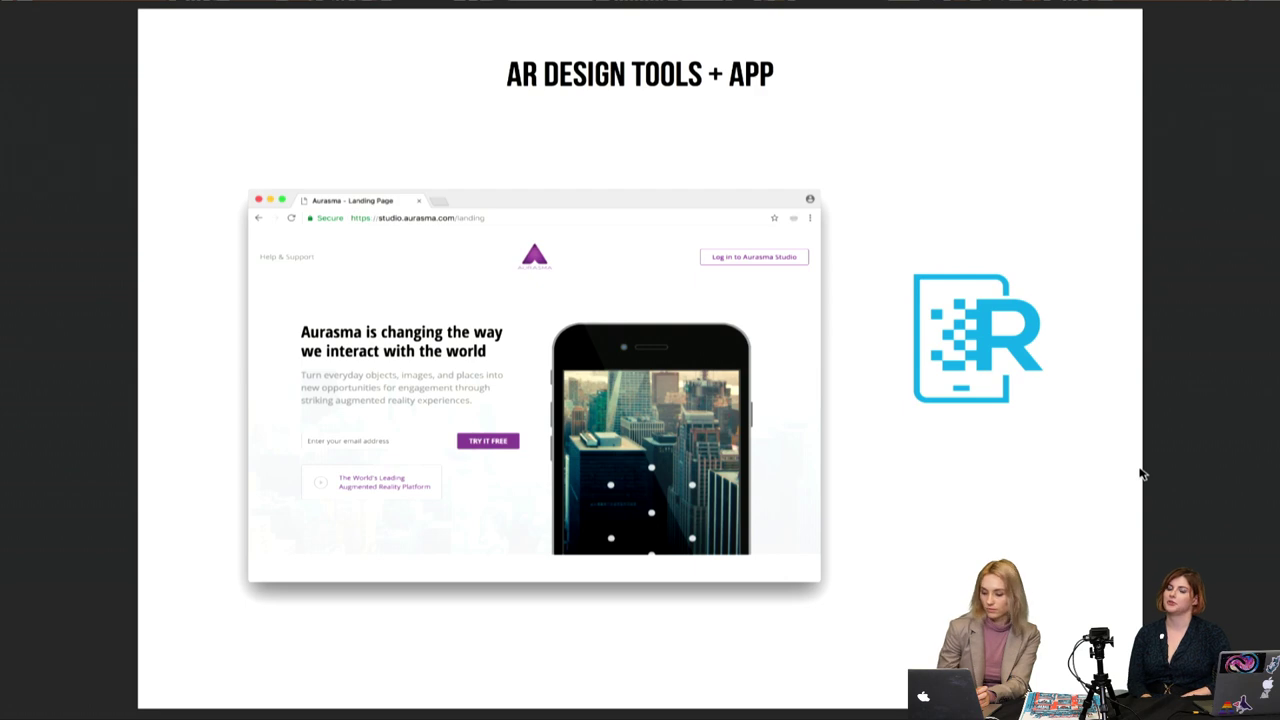
key(Escape)
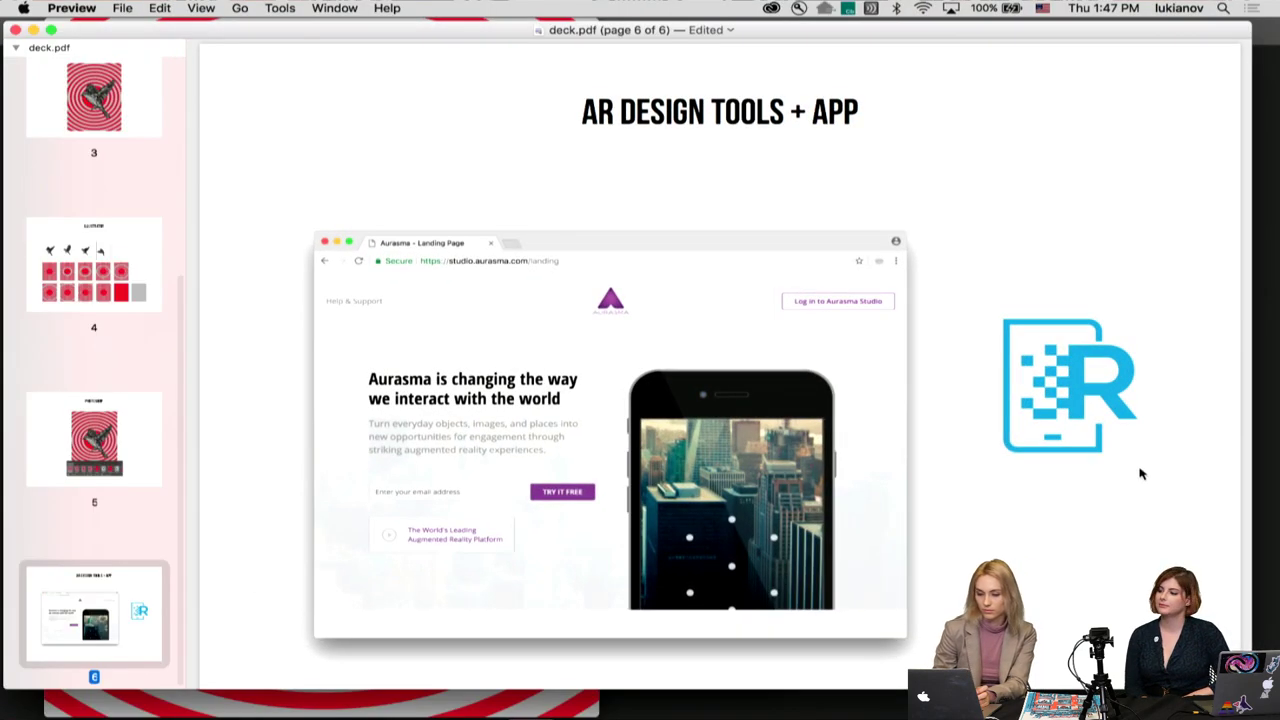
Step: Minimise deck.pdf, briefly replay bird-animations.mp4, close it and return to the Finder folder
click(33, 30)
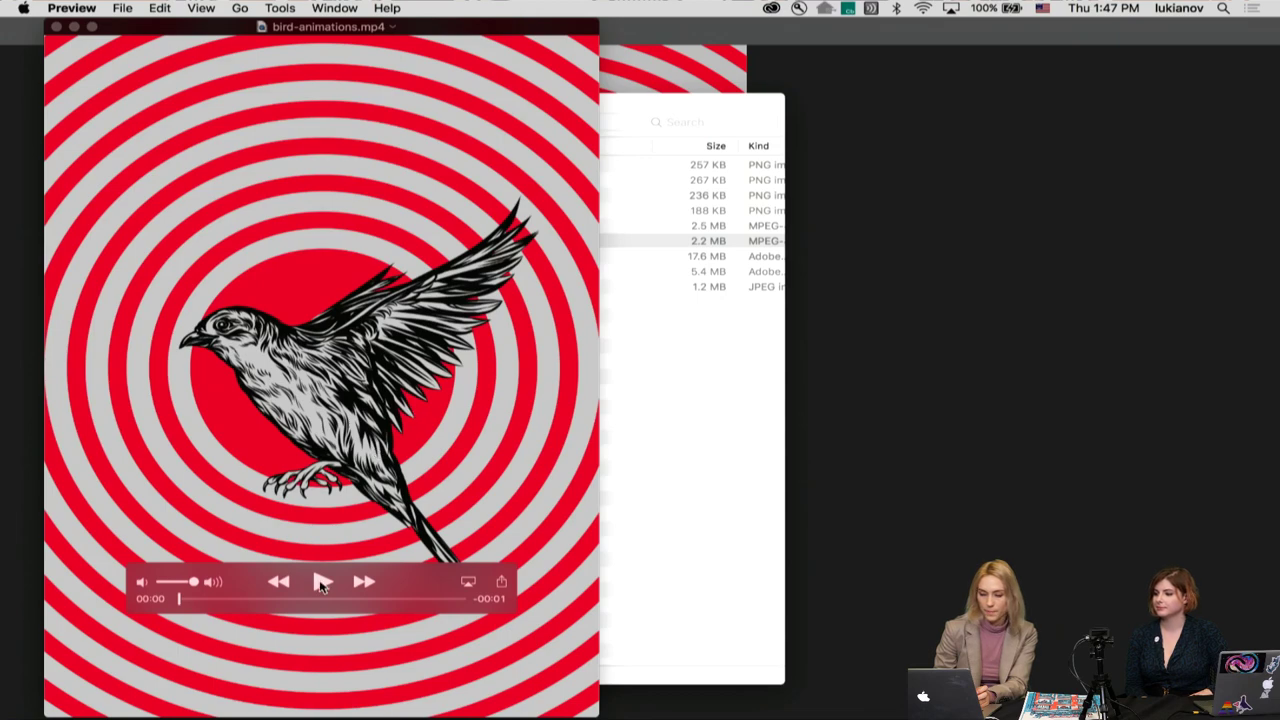
click(321, 583)
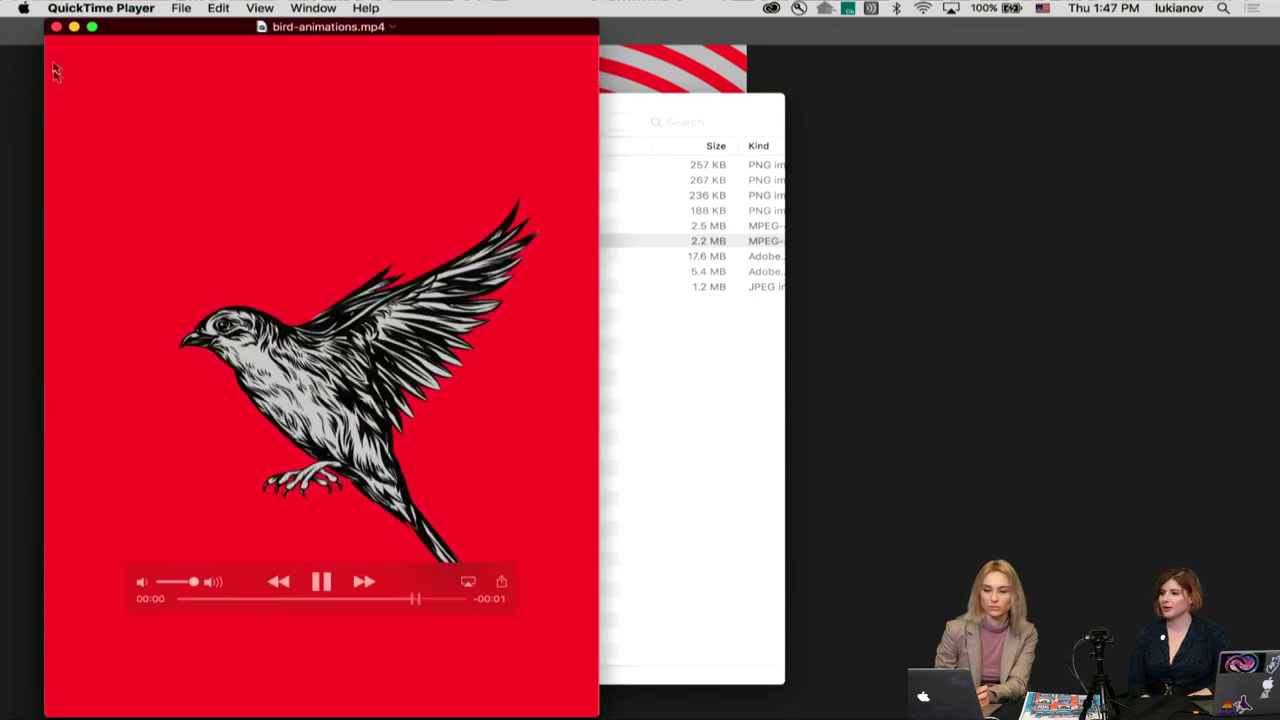
key(super+w)
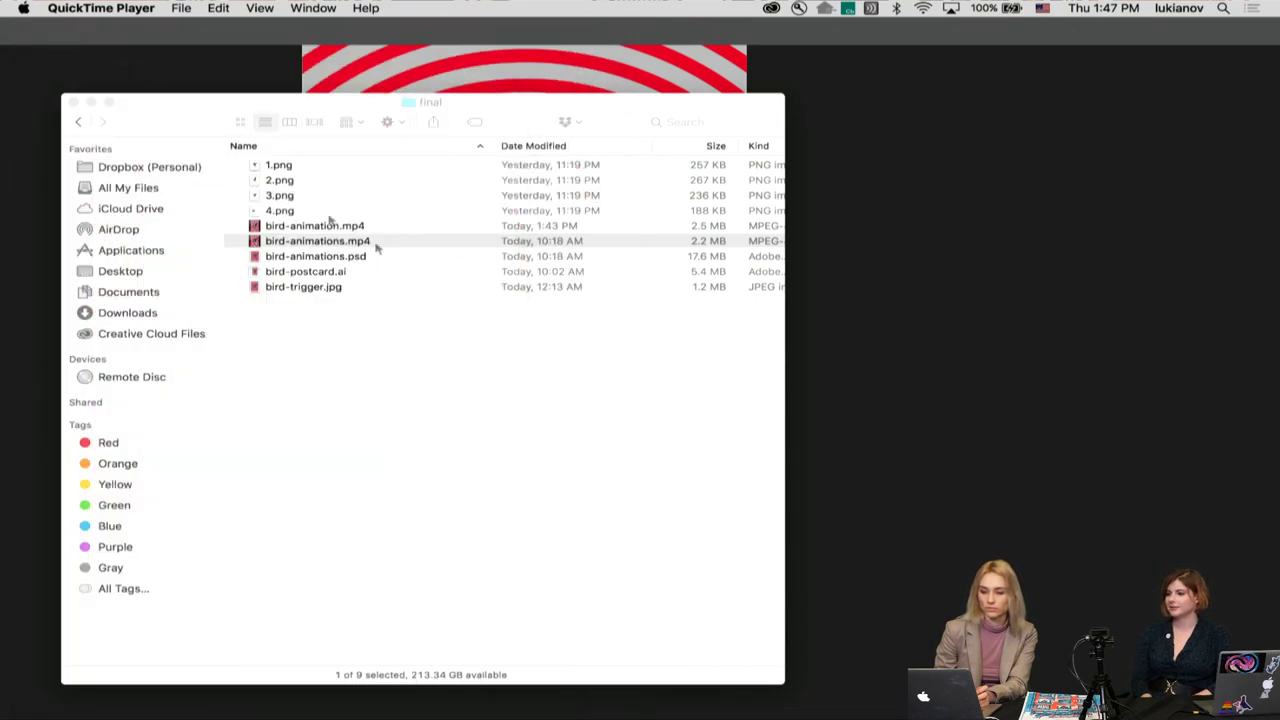
click(175, 112)
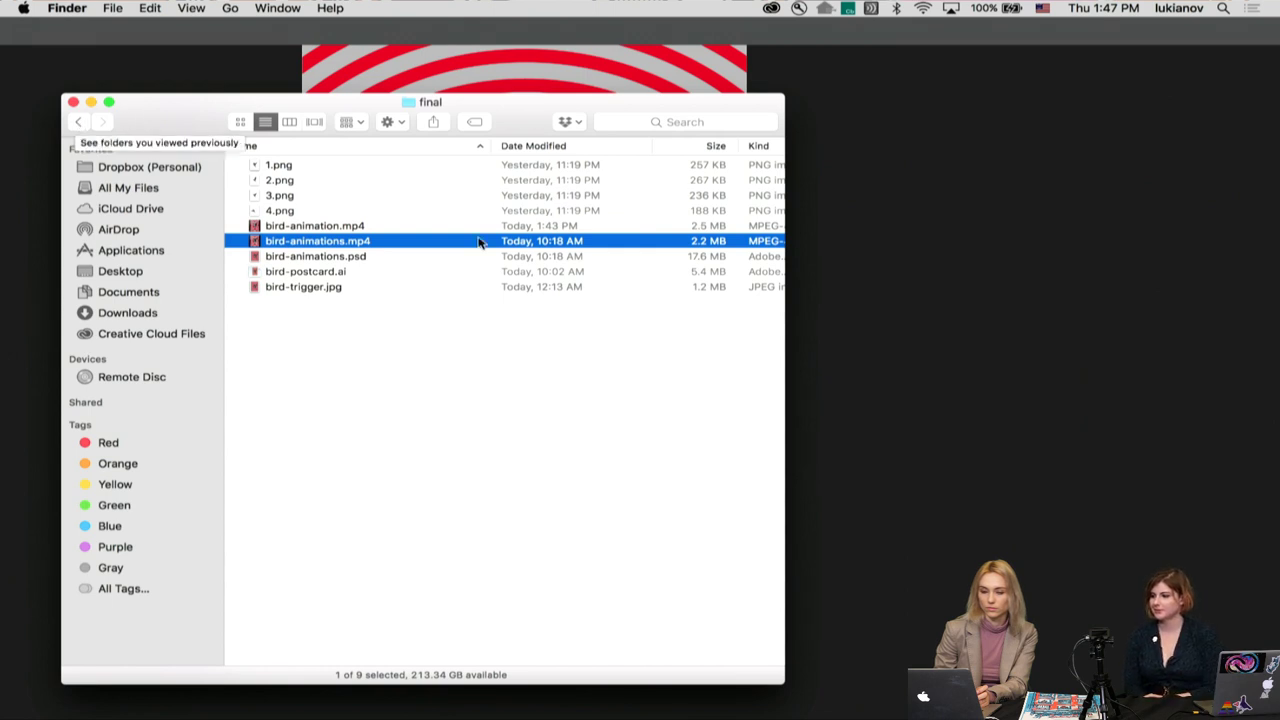
Step: In a new Chrome tab, search 'aurasma', open Aurasma Studio and bring up its sign-in form
mouse_move(522, 706)
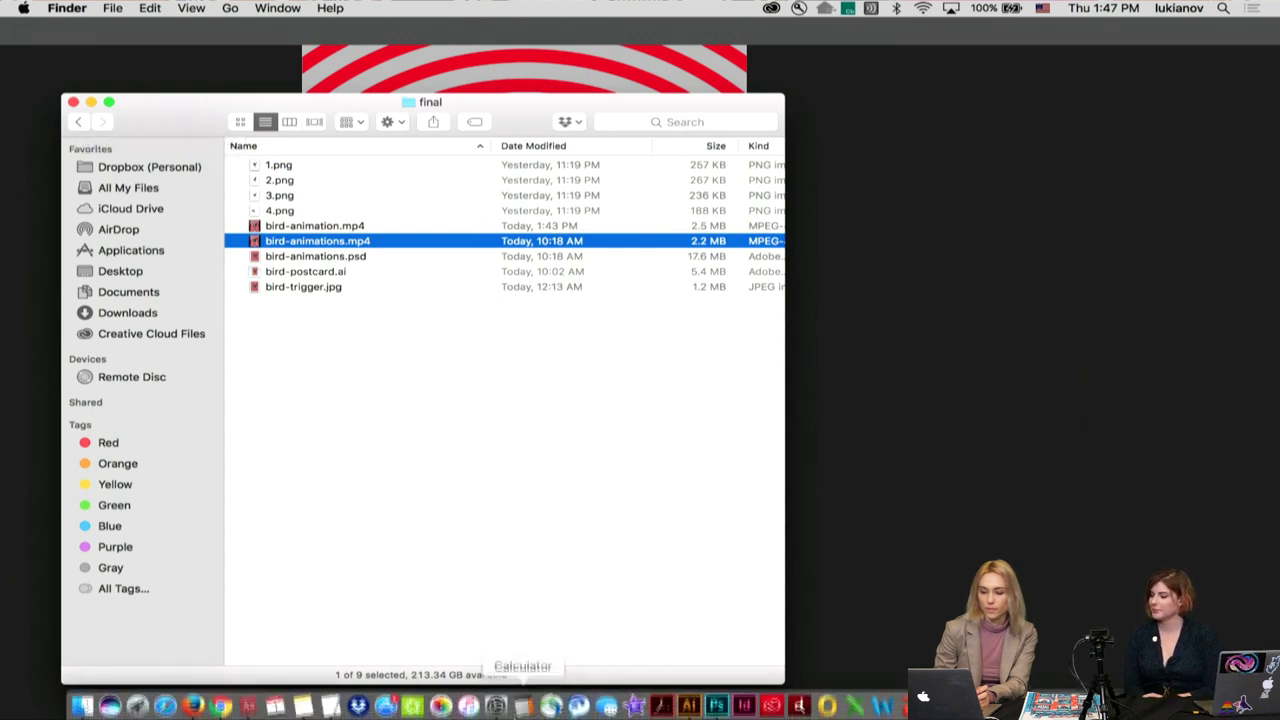
click(221, 706)
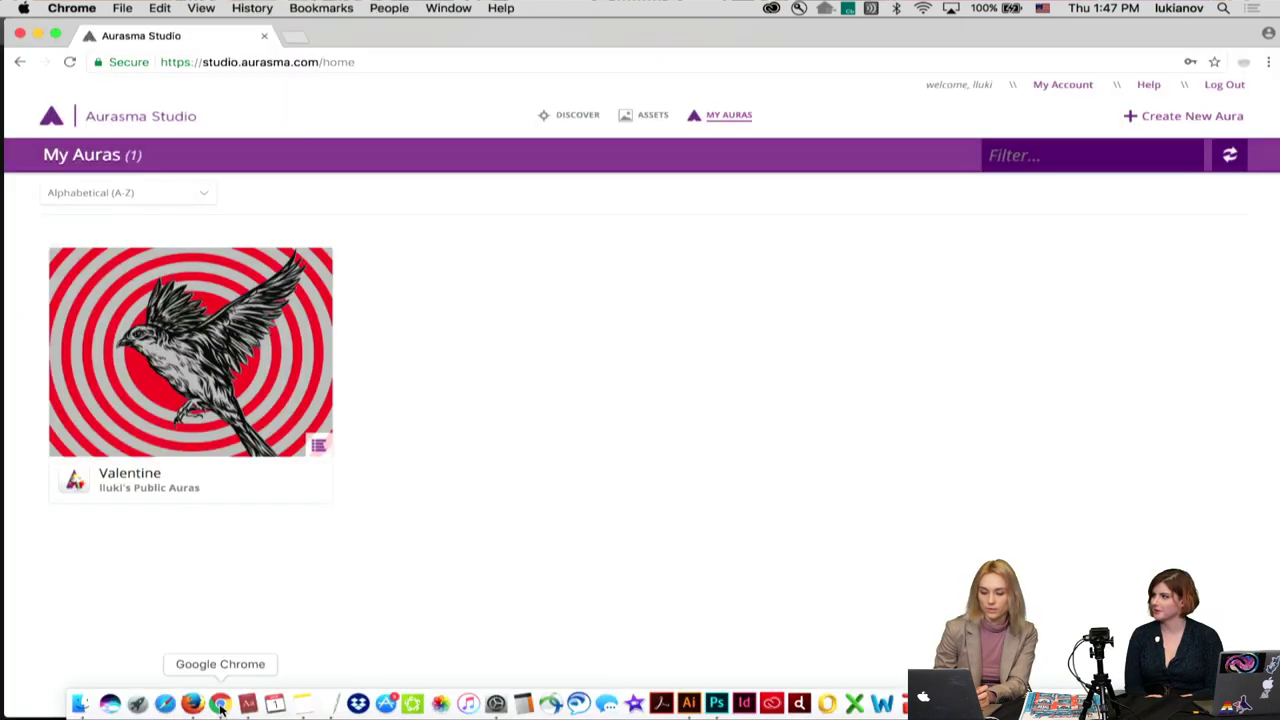
click(293, 36)
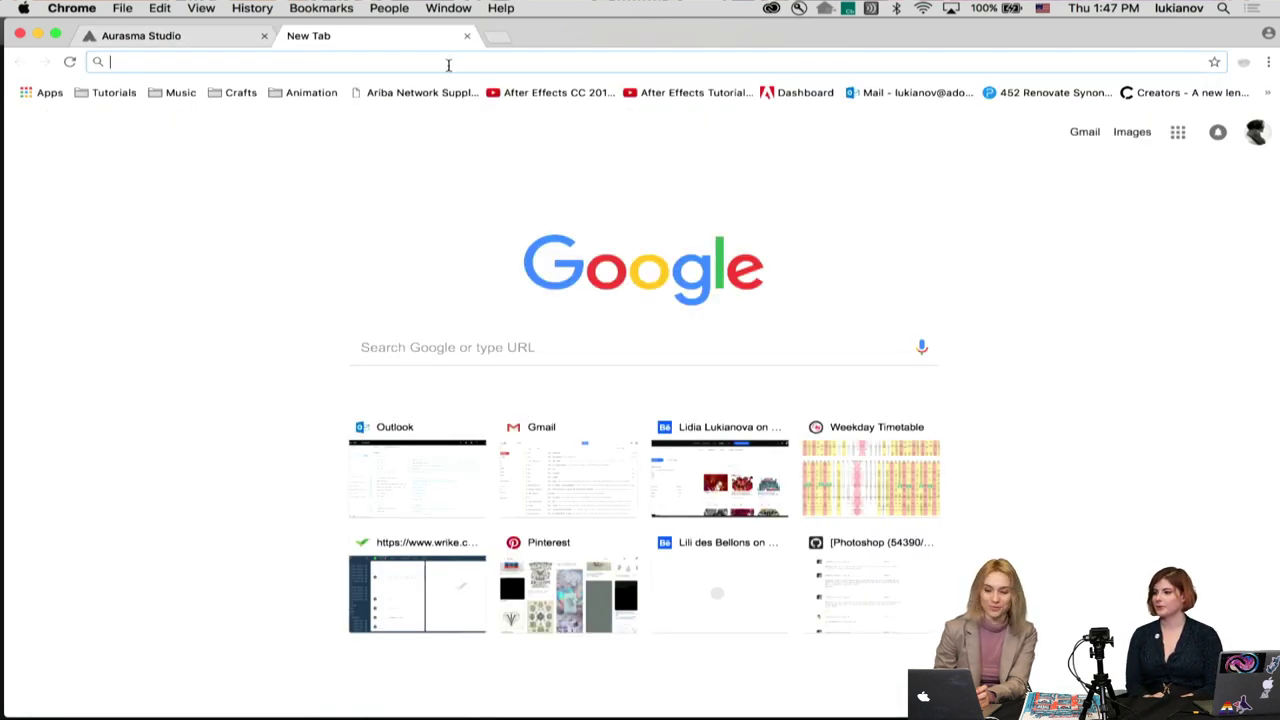
text(aurasma)
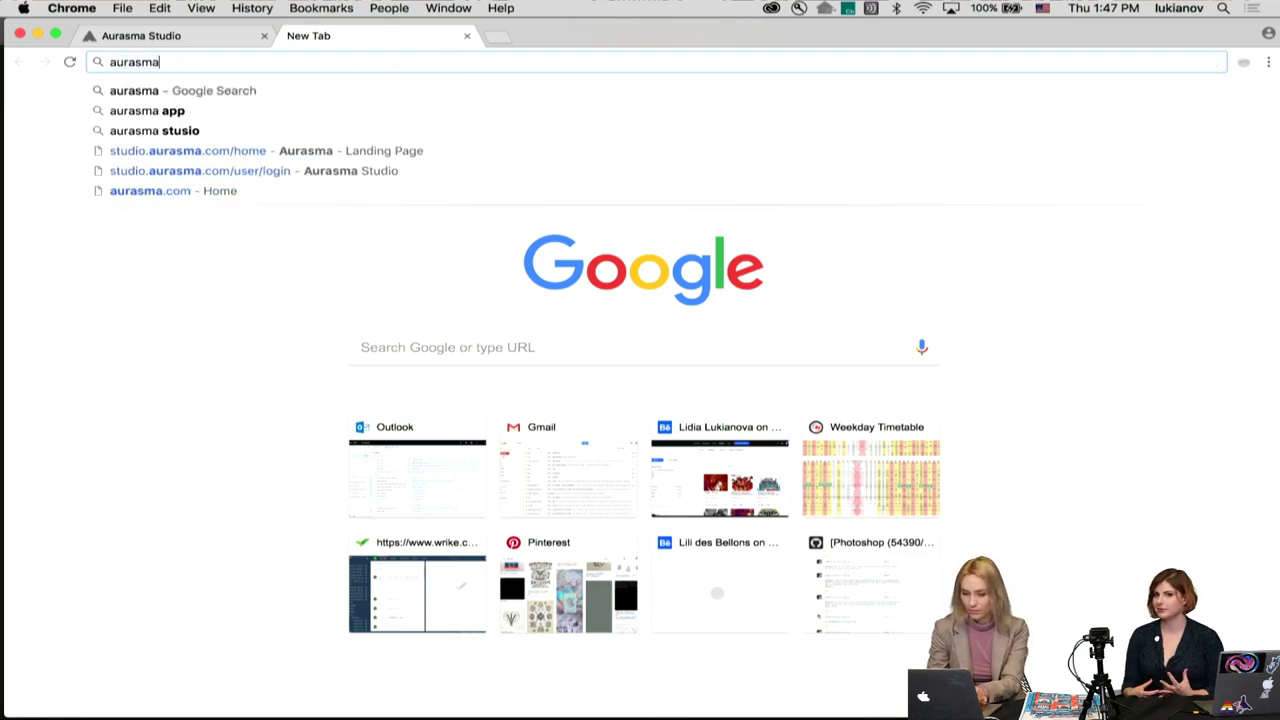
key(Return)
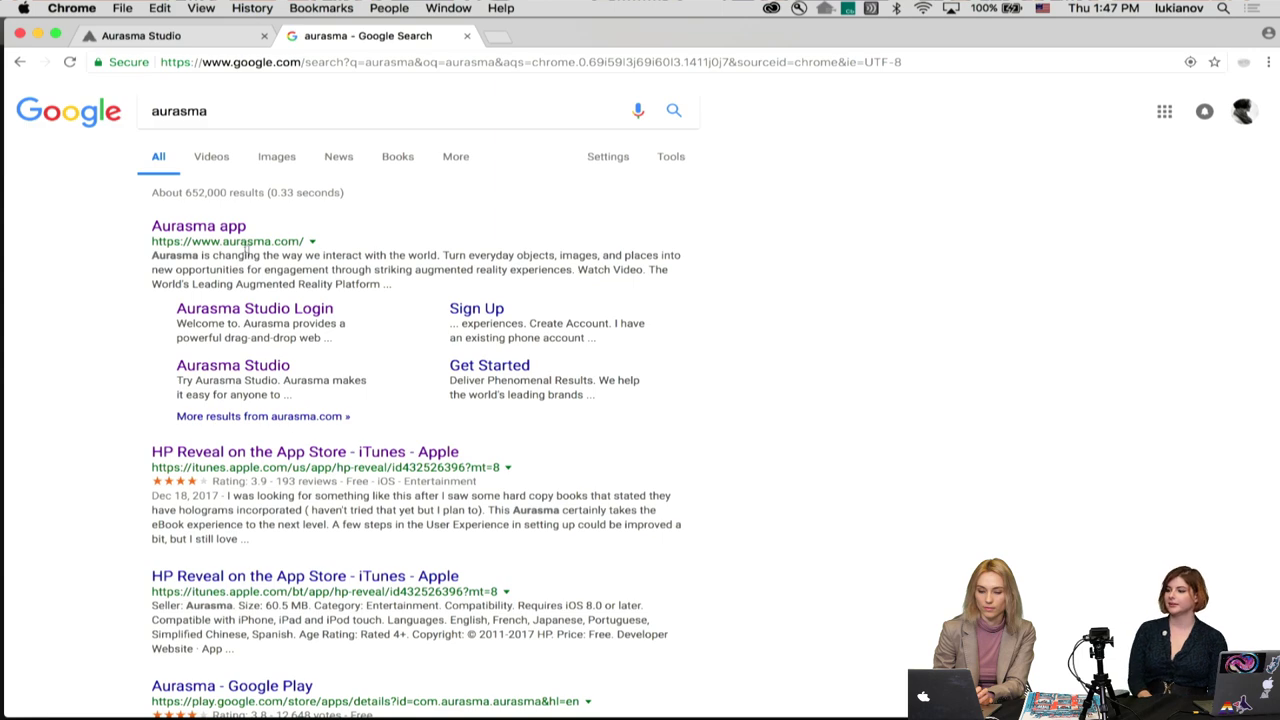
click(257, 367)
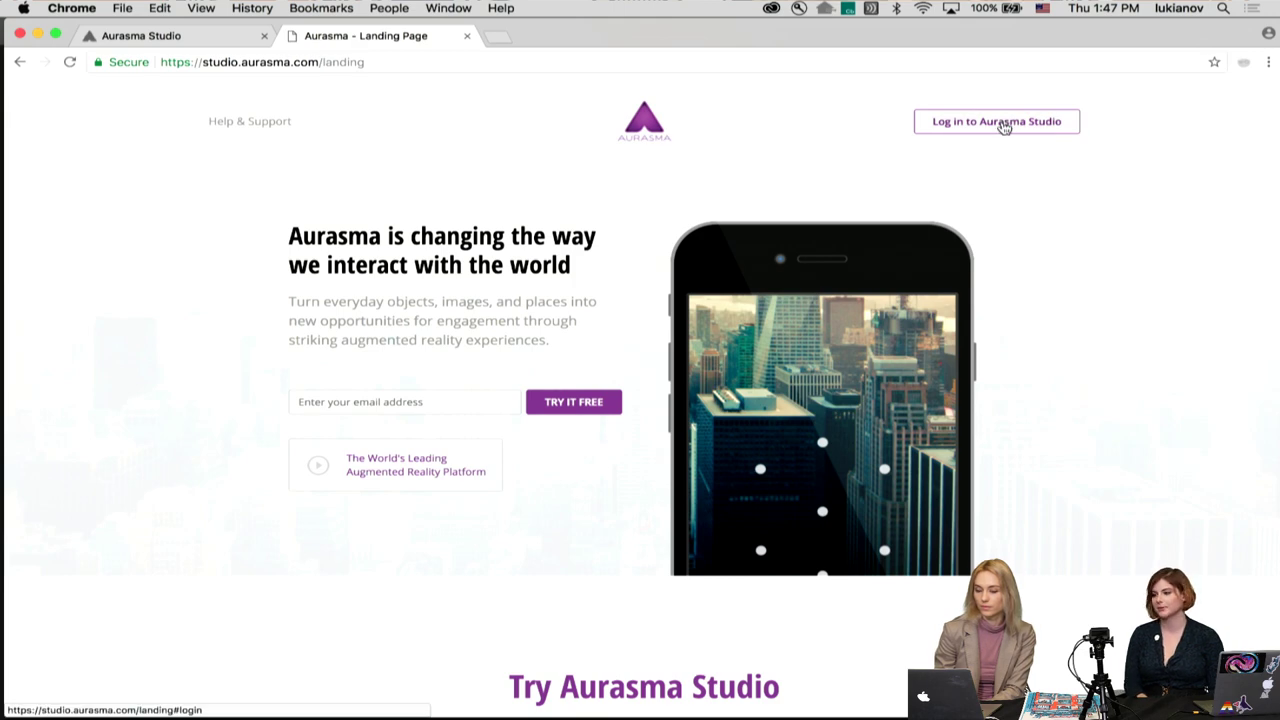
click(1004, 124)
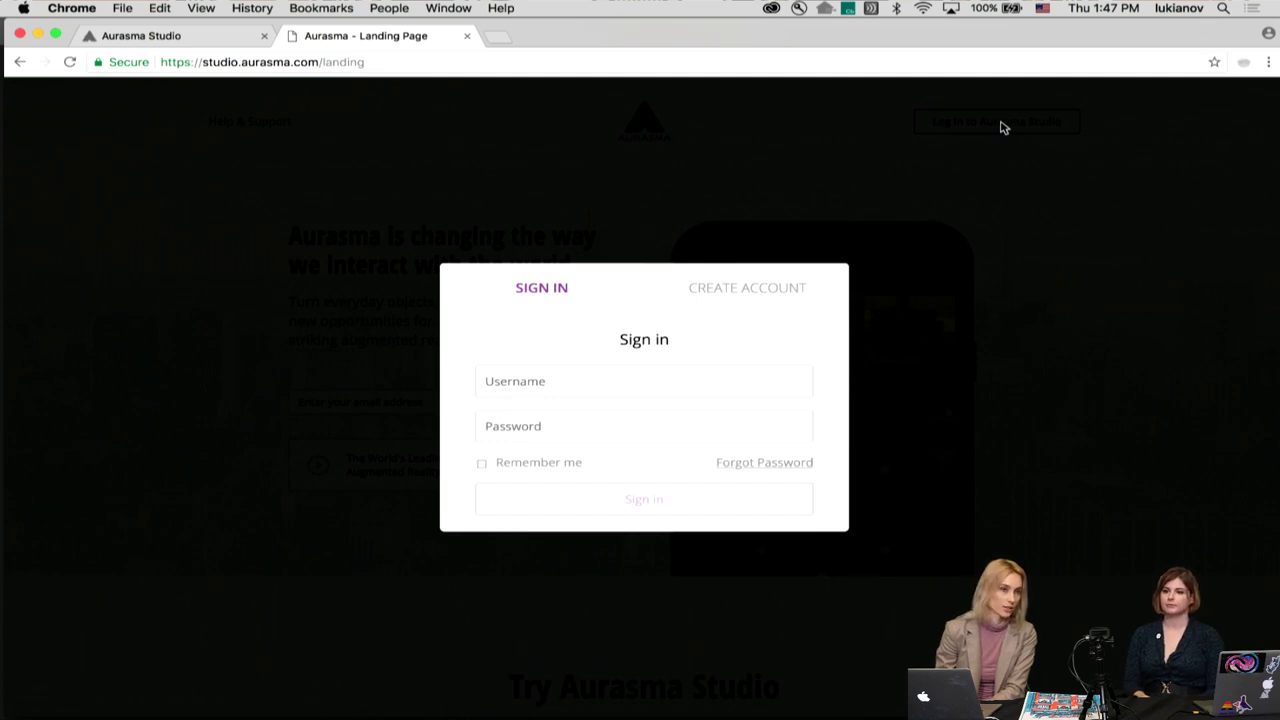
Step: Sign in to Aurasma Studio and delete the poster trigger from the trigger assets
click(588, 380)
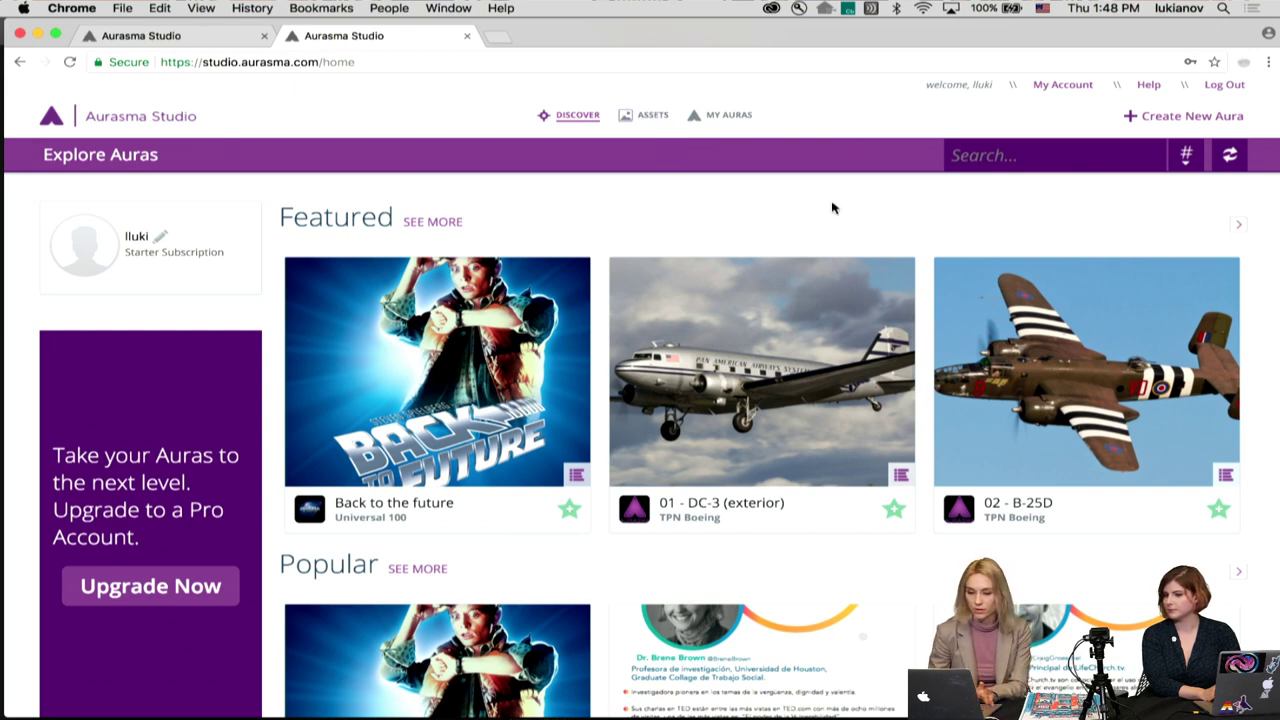
click(656, 120)
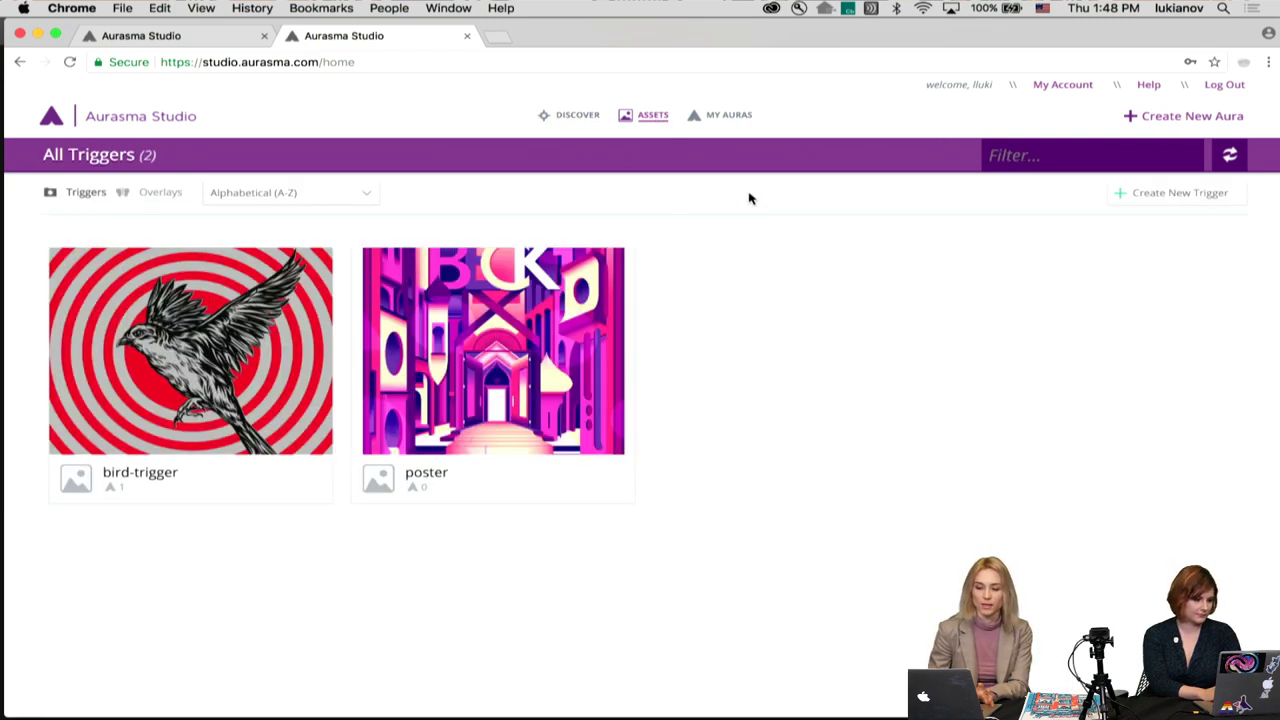
click(489, 395)
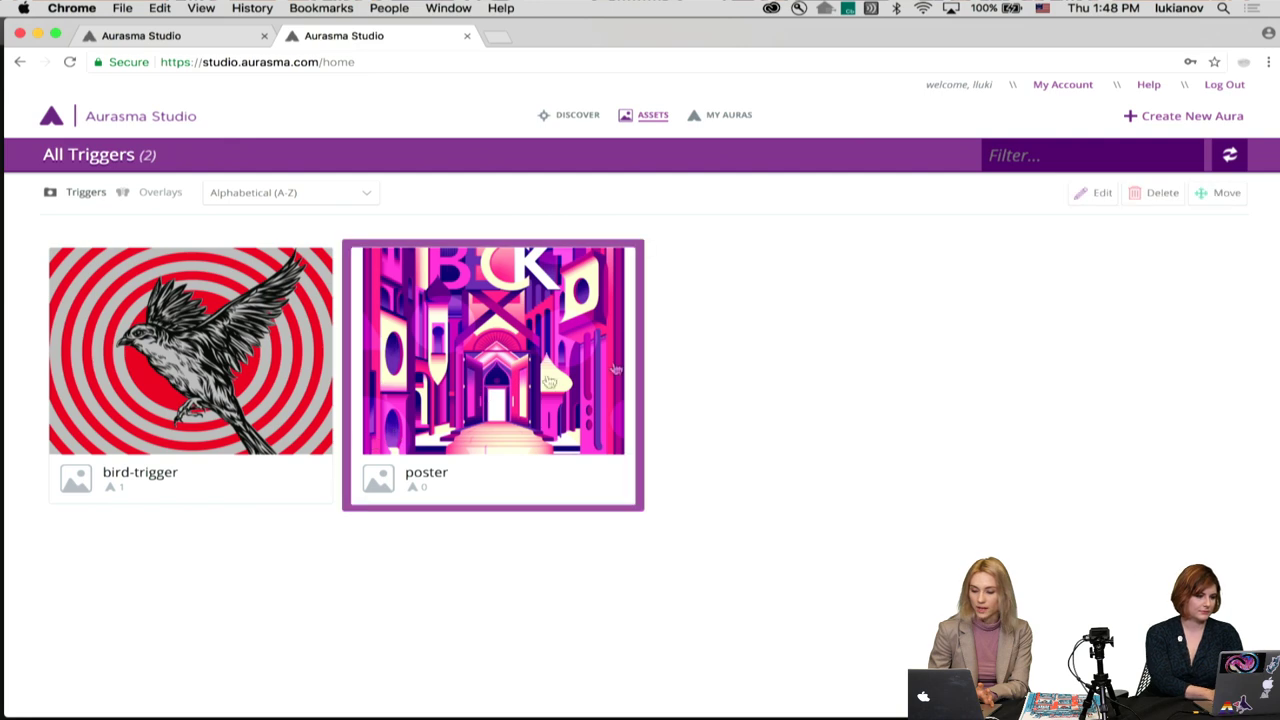
click(1152, 196)
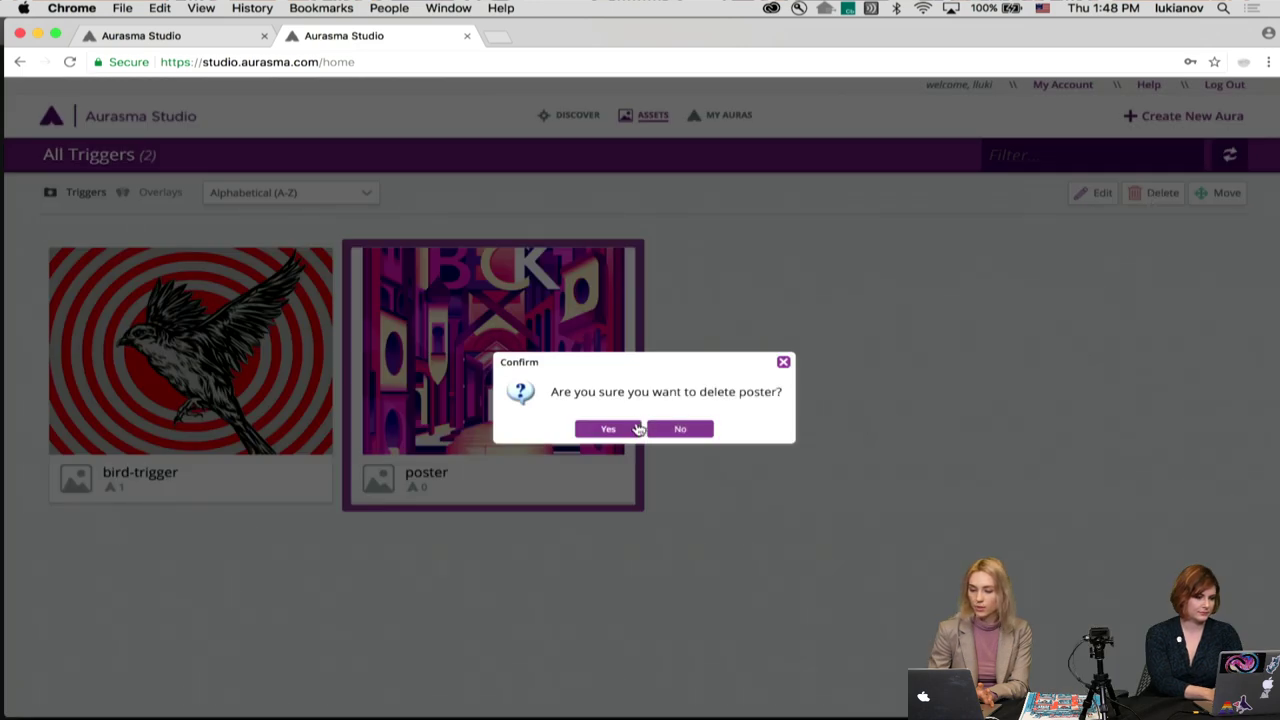
click(608, 429)
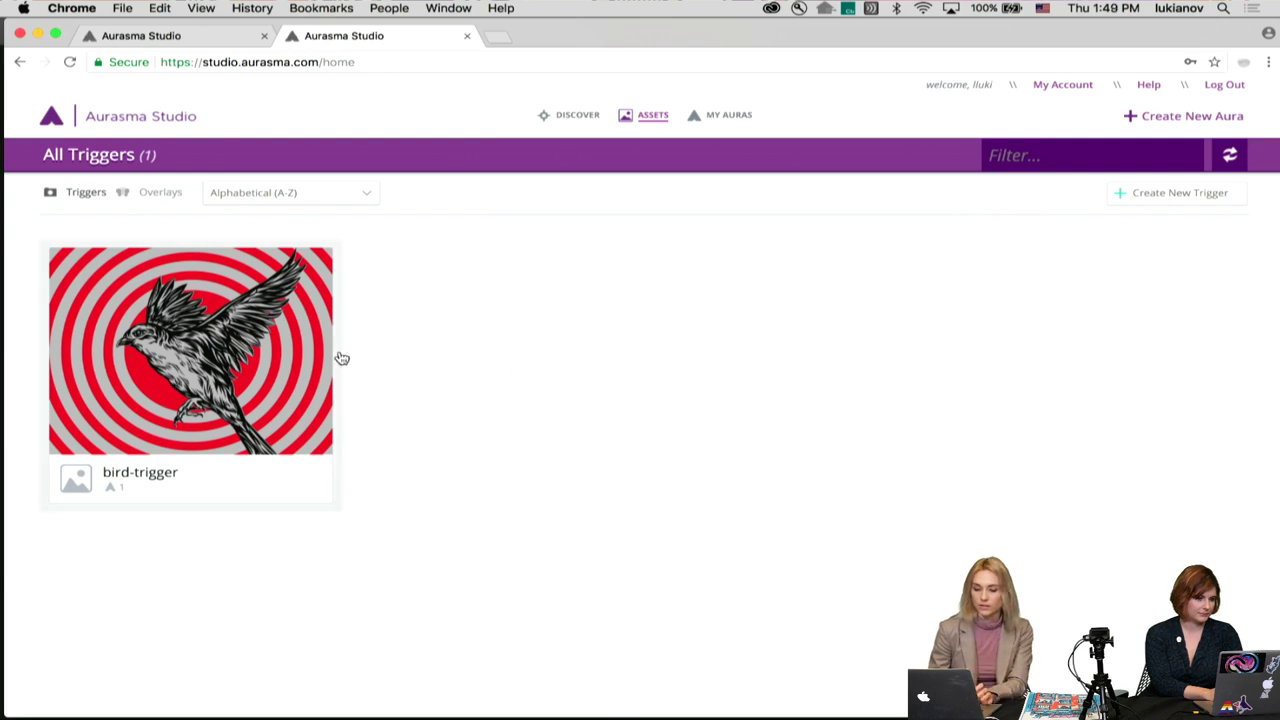
Step: Create a trigger named 'trigger' using bird-animations_trigger.png from the wip folder and save it
click(1150, 196)
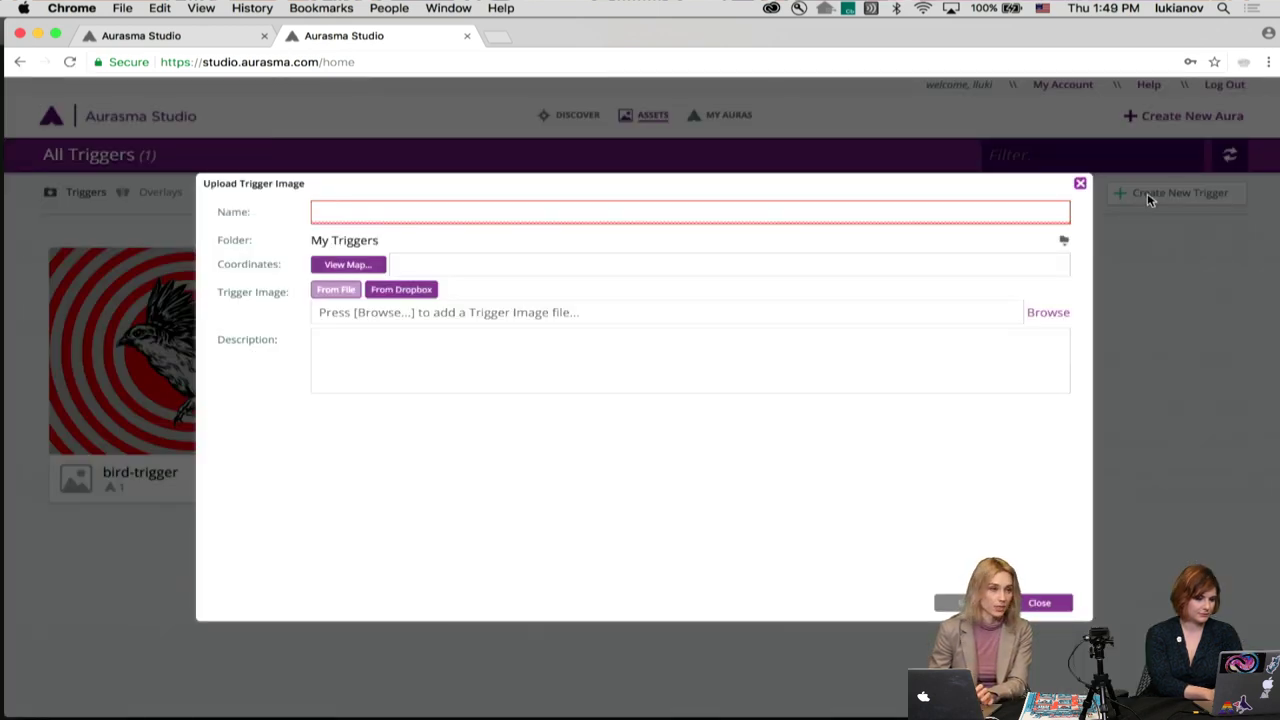
click(393, 213)
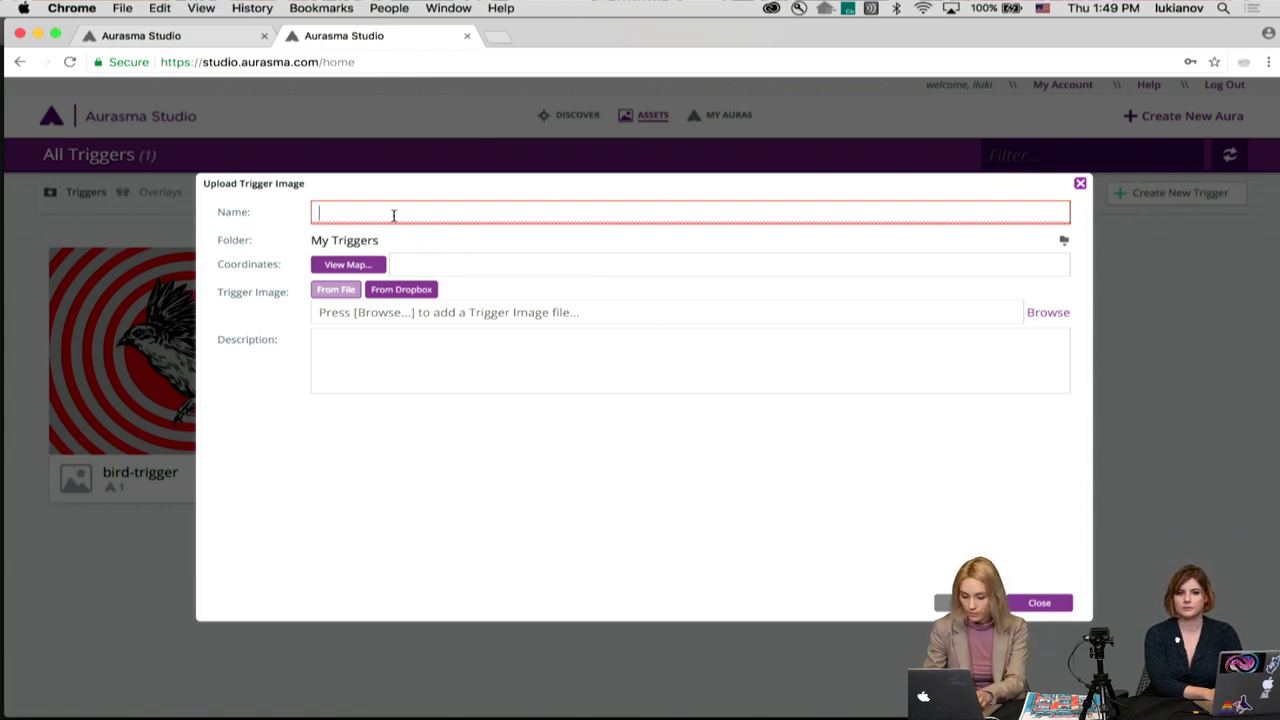
text(trigger)
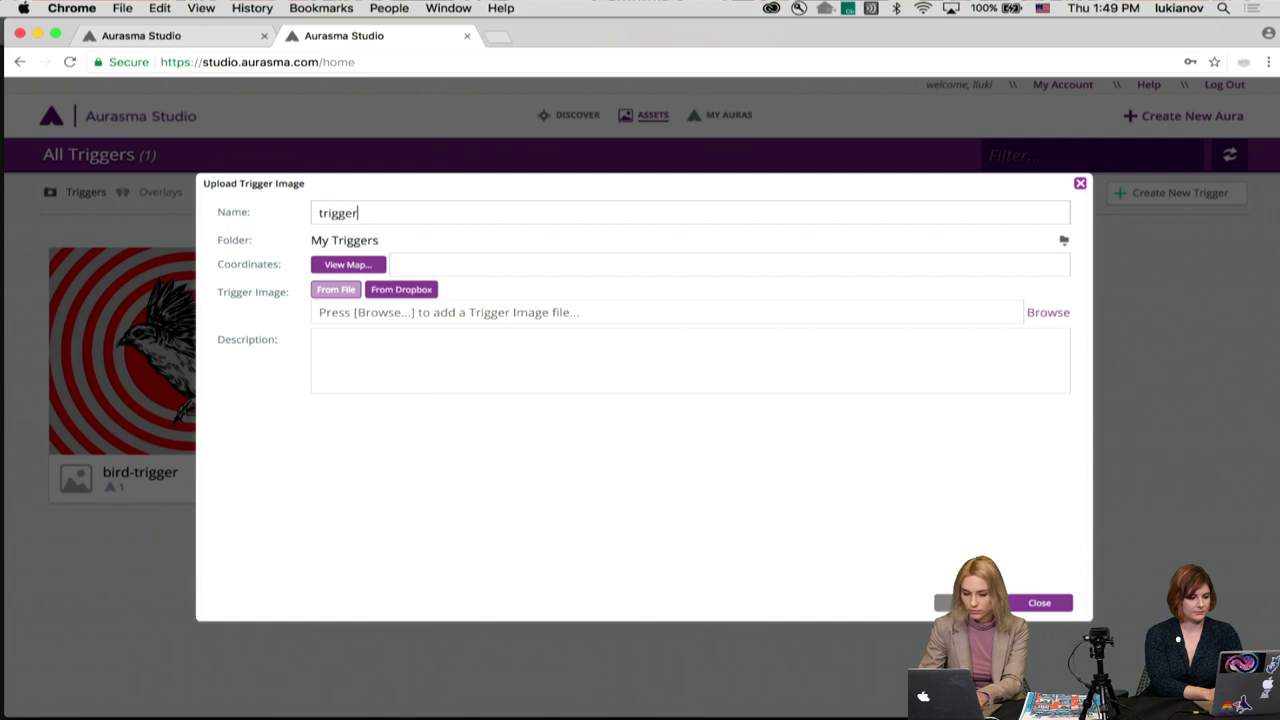
click(1045, 313)
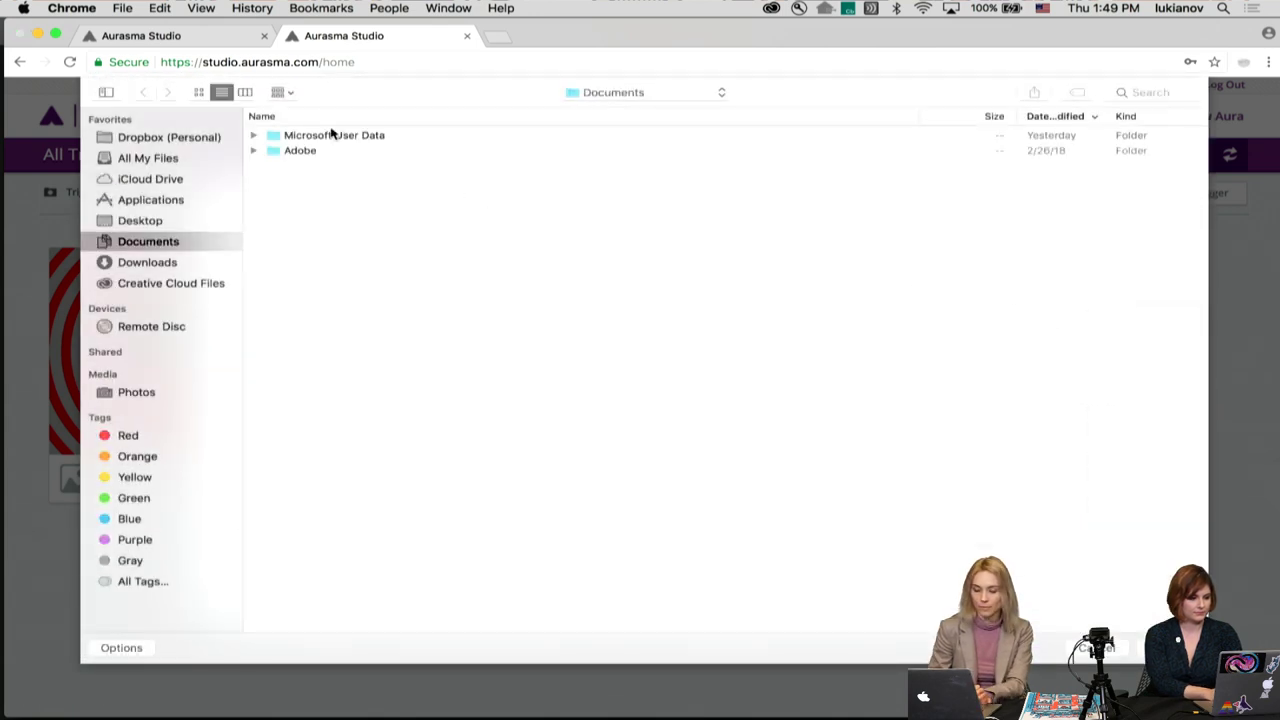
click(652, 93)
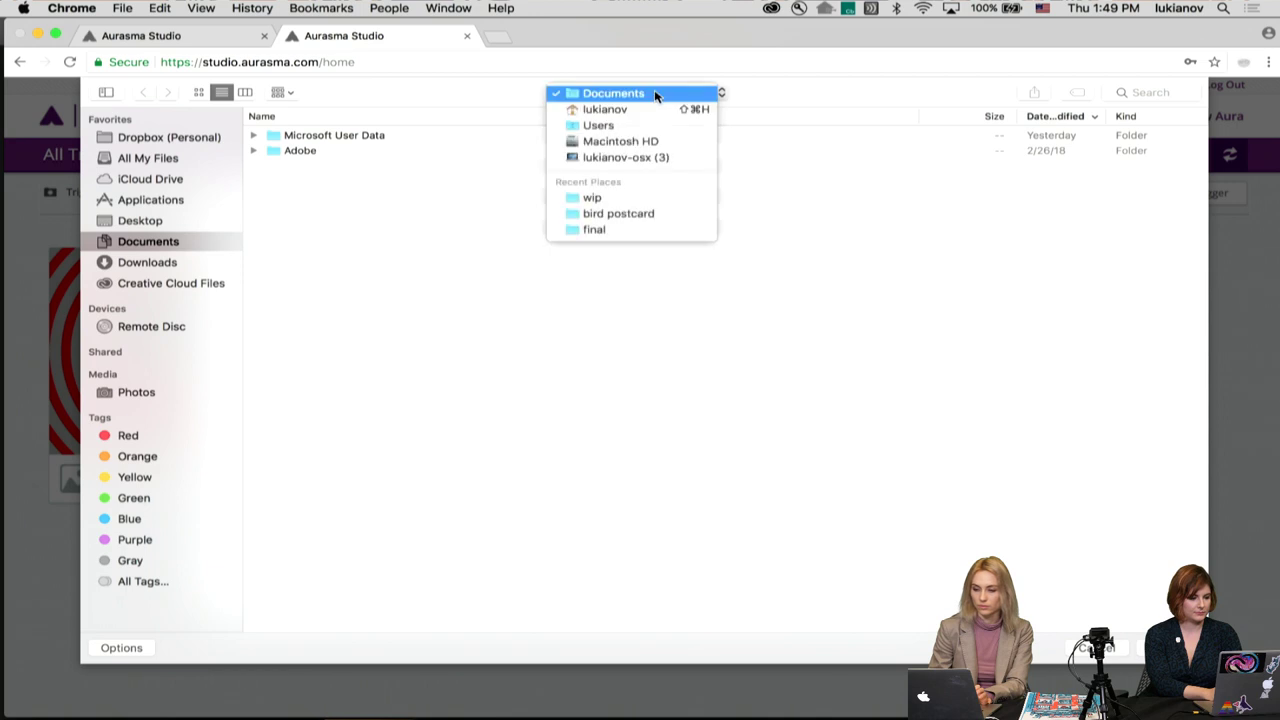
click(614, 197)
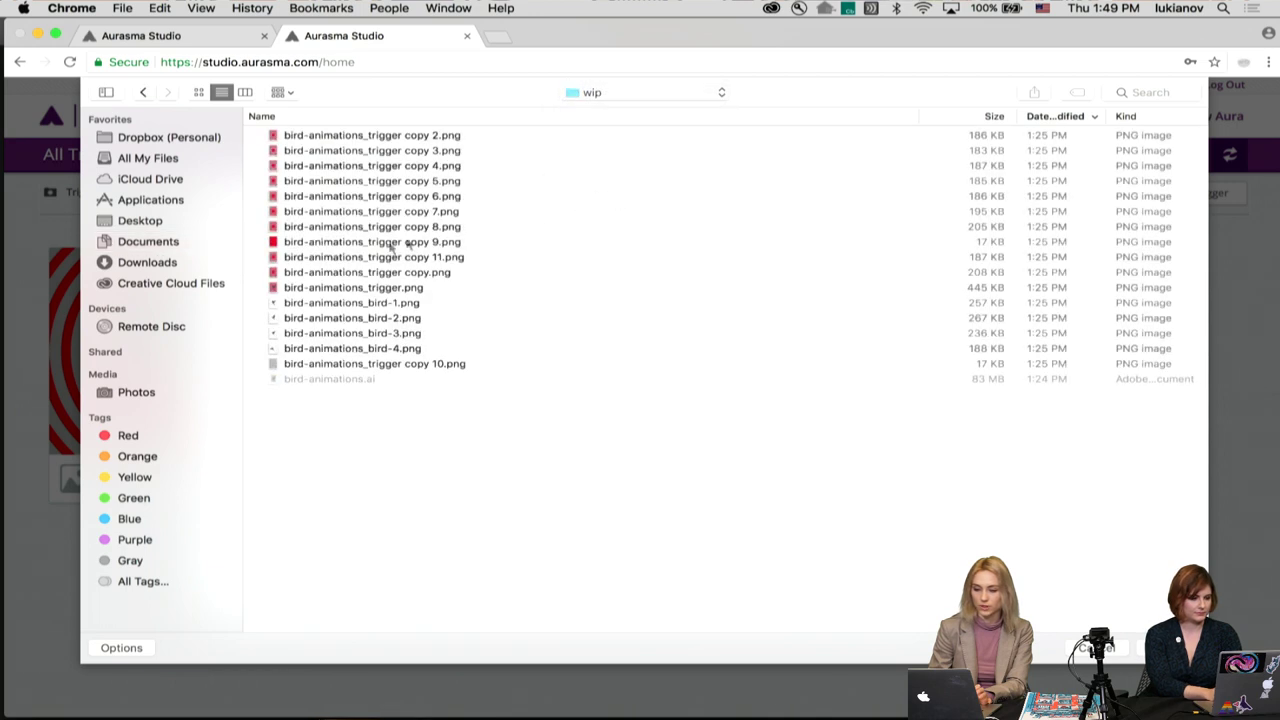
click(372, 290)
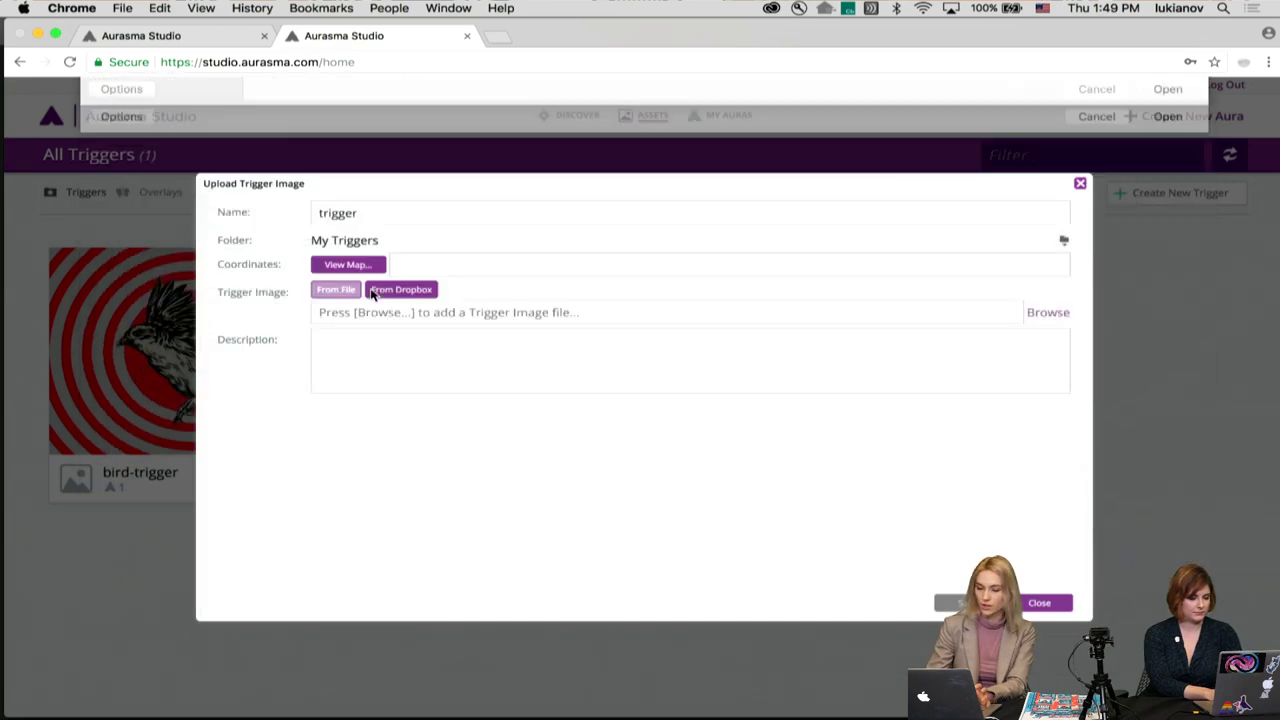
double_click(372, 290)
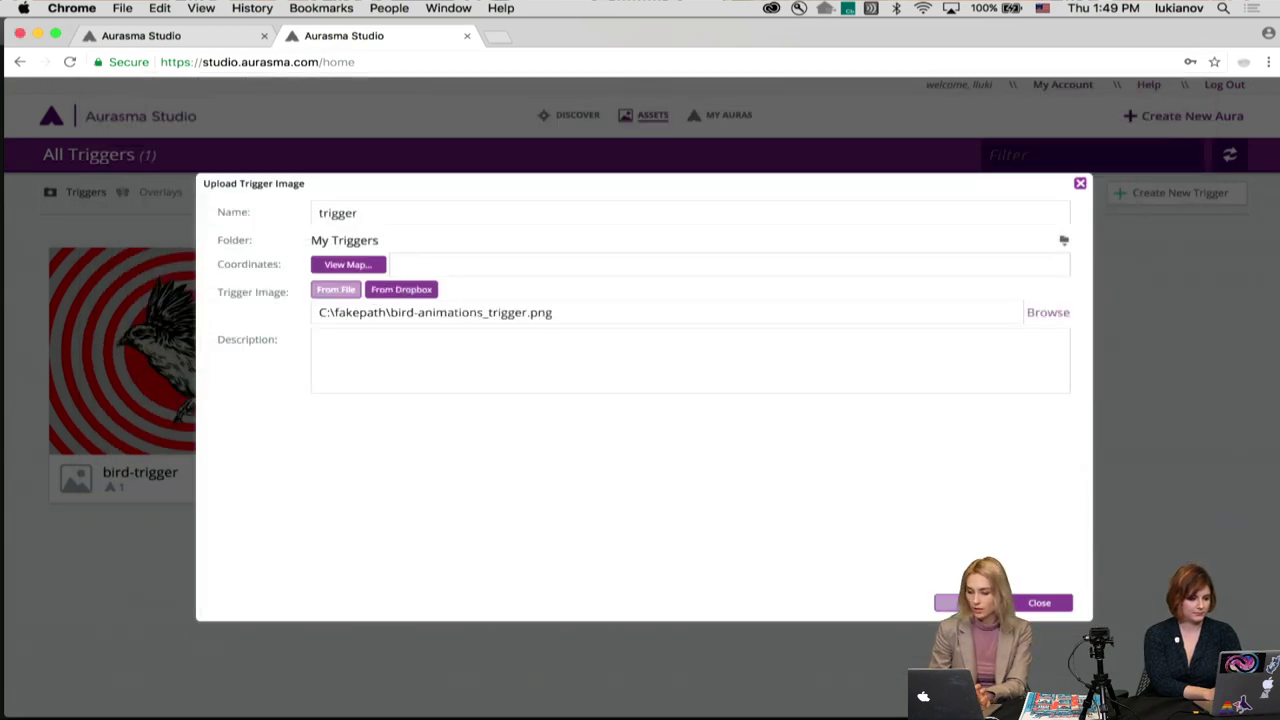
click(950, 602)
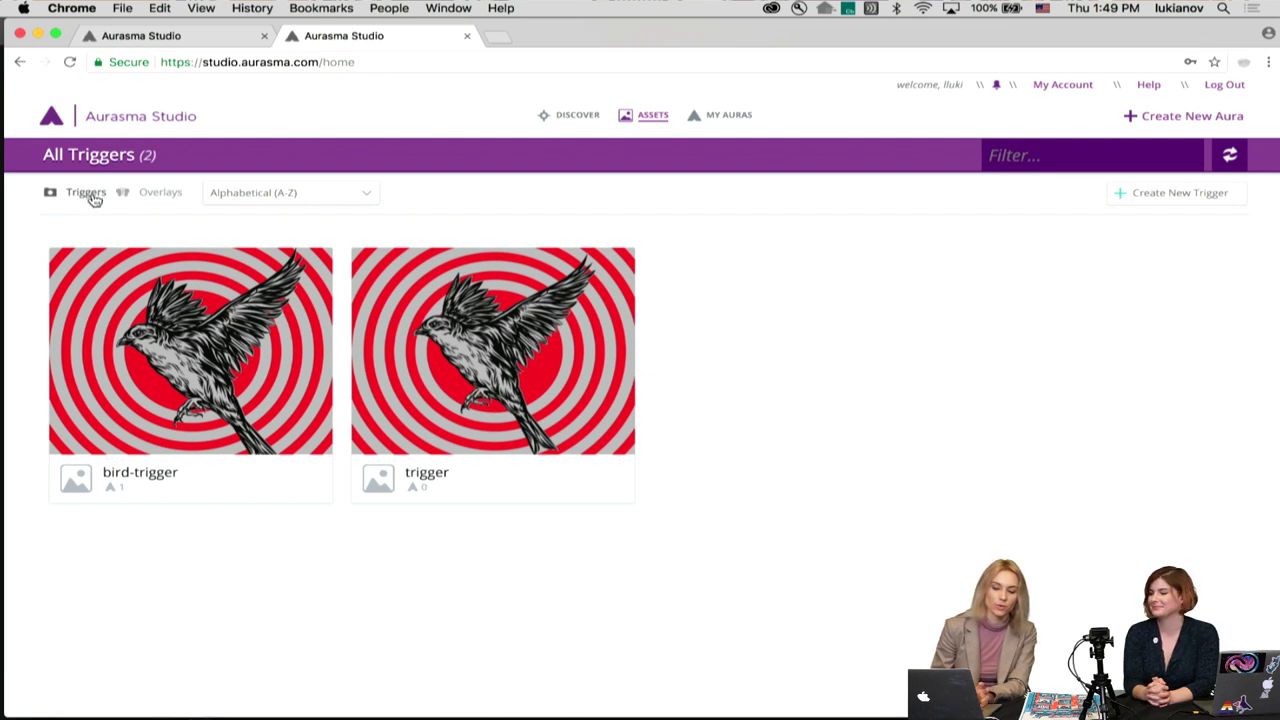
Step: Go to the Overlays list and begin uploading a new video overlay
click(161, 195)
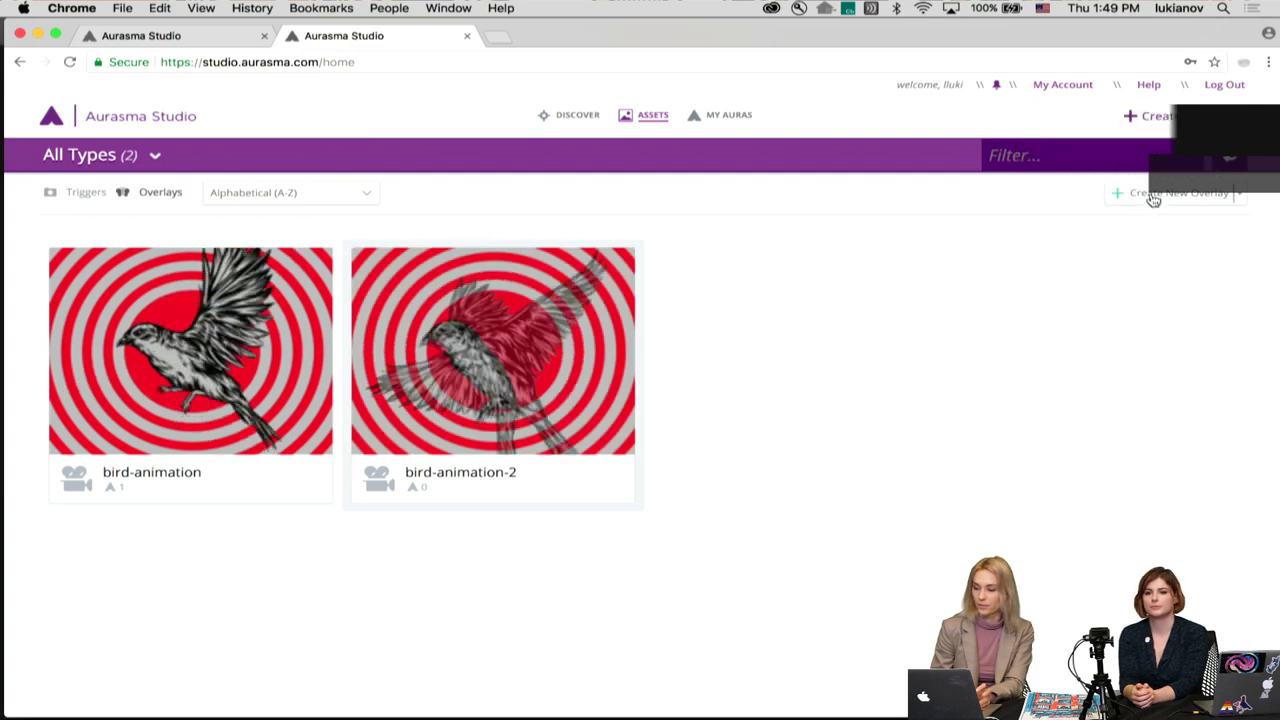
click(1152, 195)
Step: Name the new overlay 'bird-animation', correcting the typo
click(411, 211)
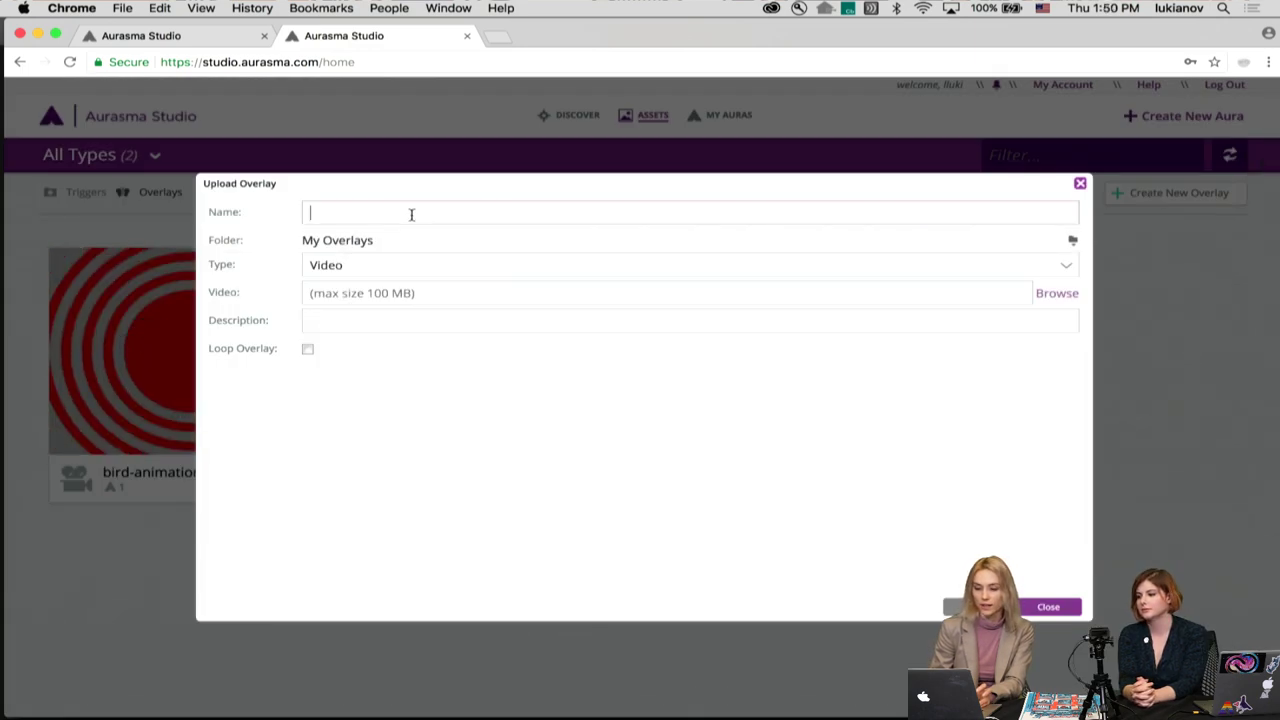
key(BackSpace)
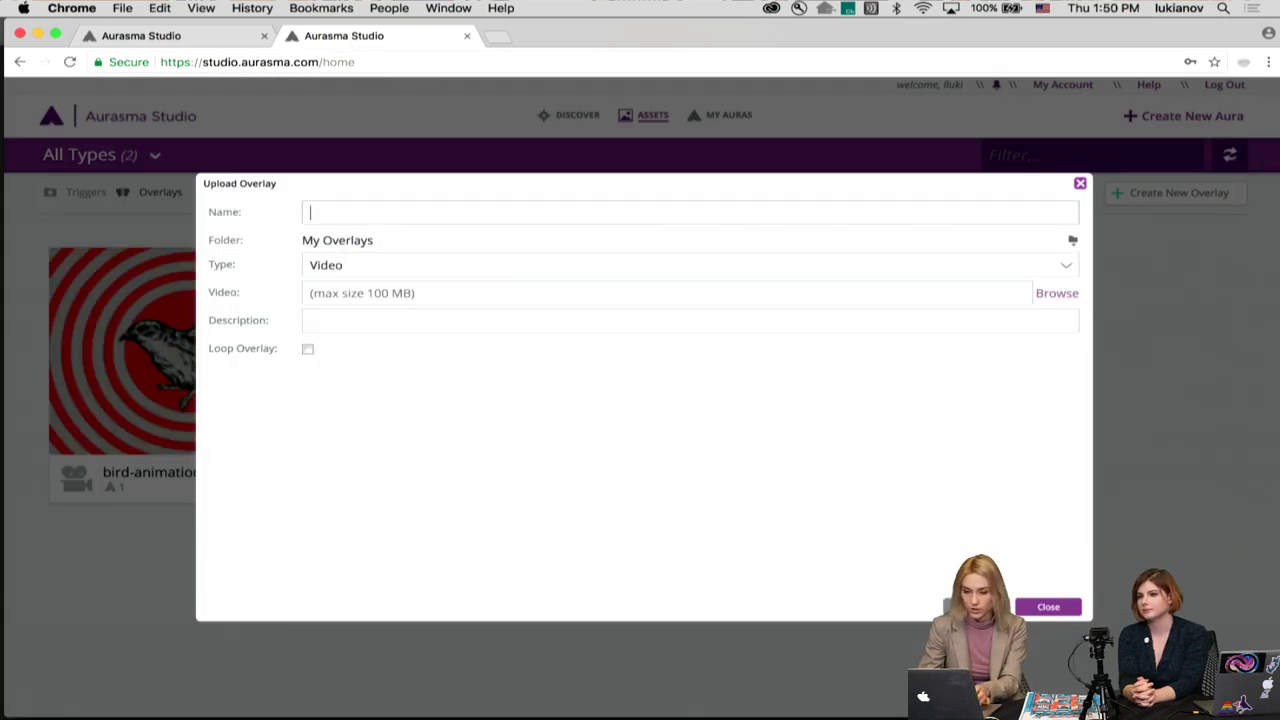
text(bir)
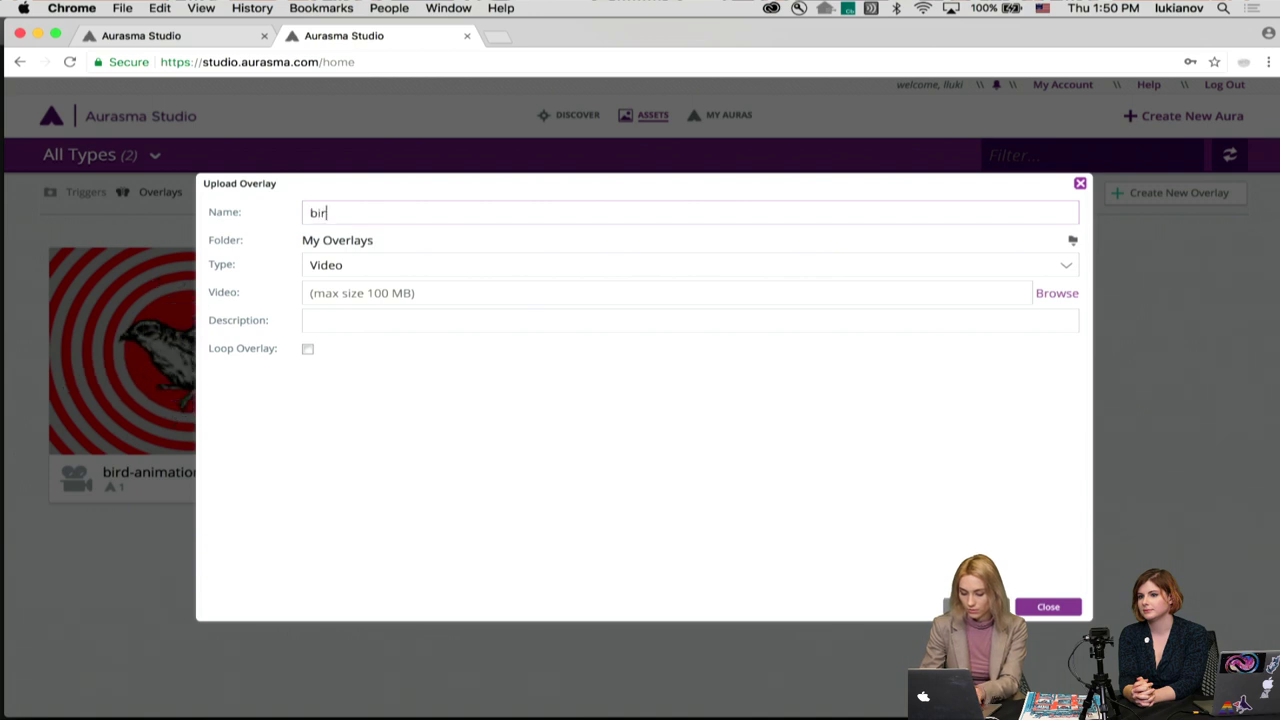
text(d-animartion)
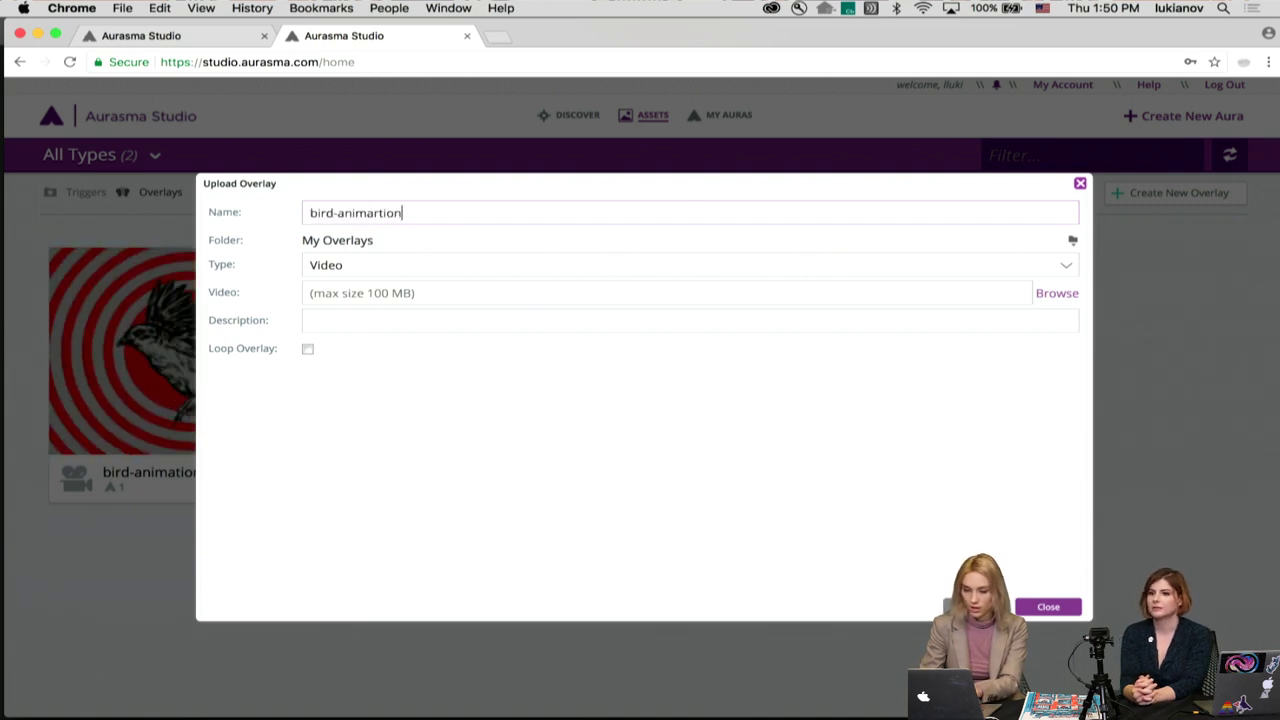
key(BackSpace)
key(BackSpace)
key(BackSpace)
key(BackSpace)
key(BackSpace)
text(tion)
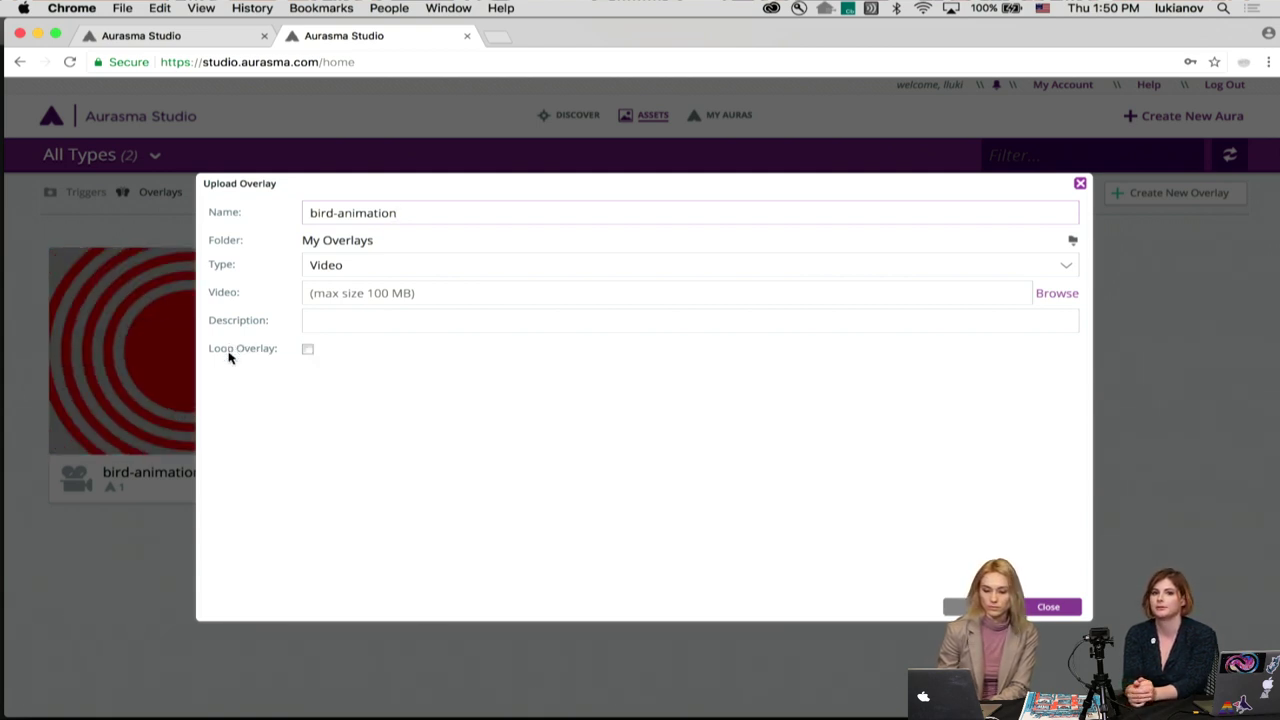
Step: Set the overlay to loop, save it, and start a new Aura
click(308, 349)
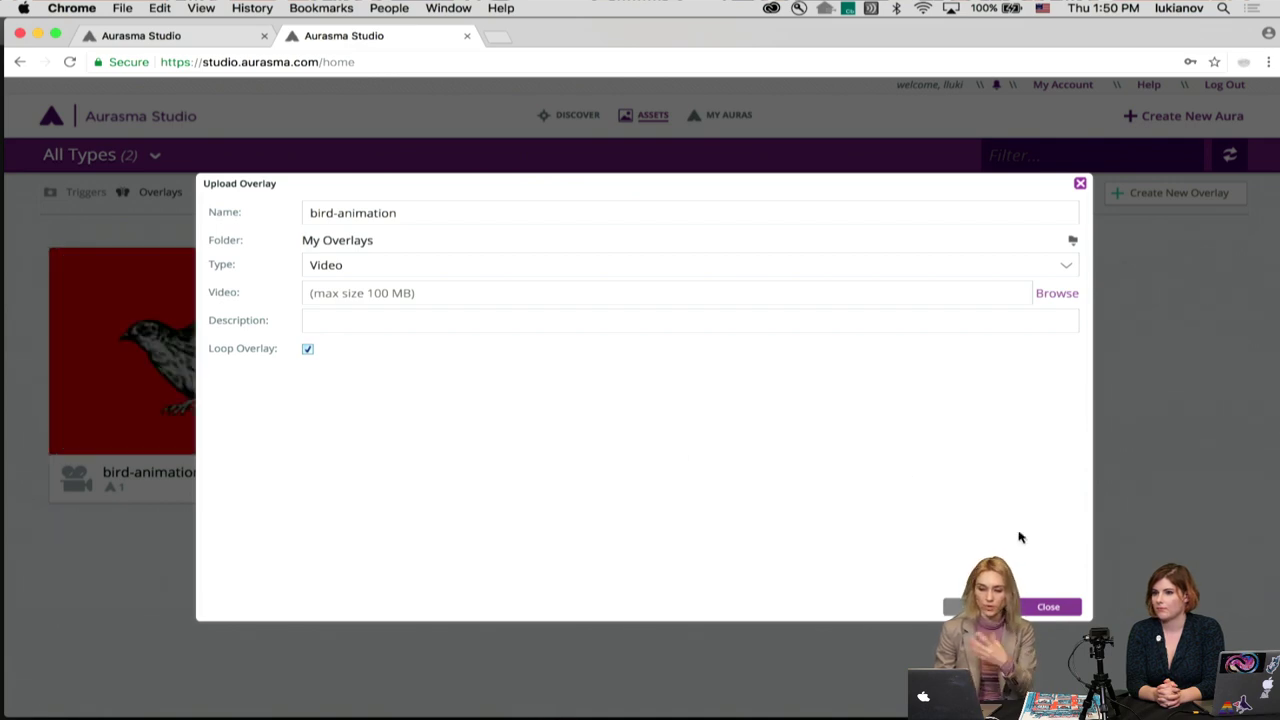
click(1052, 607)
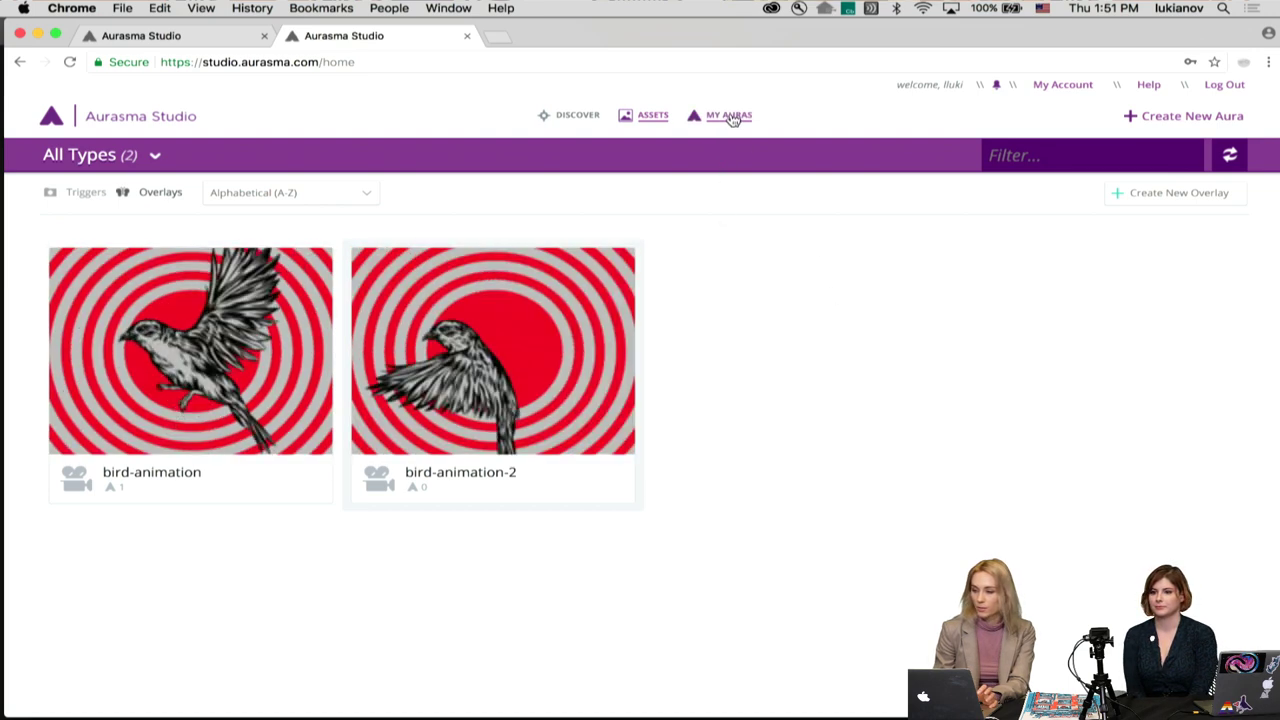
click(1188, 121)
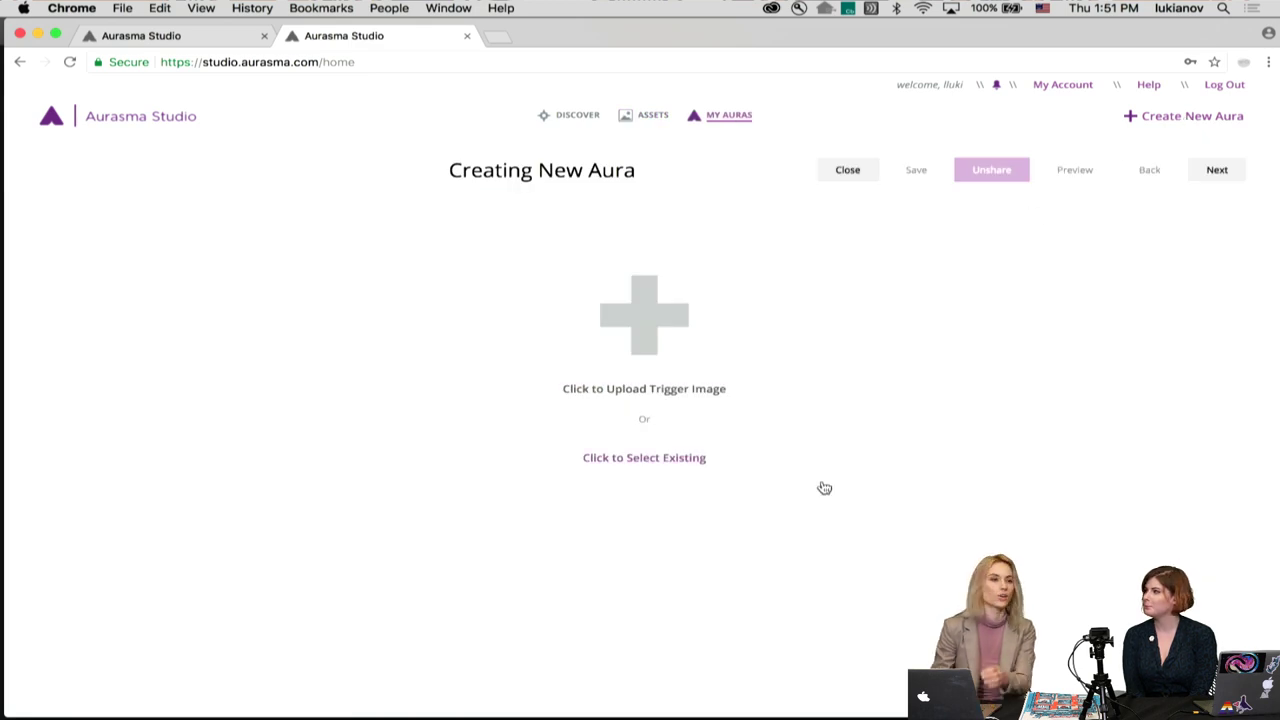
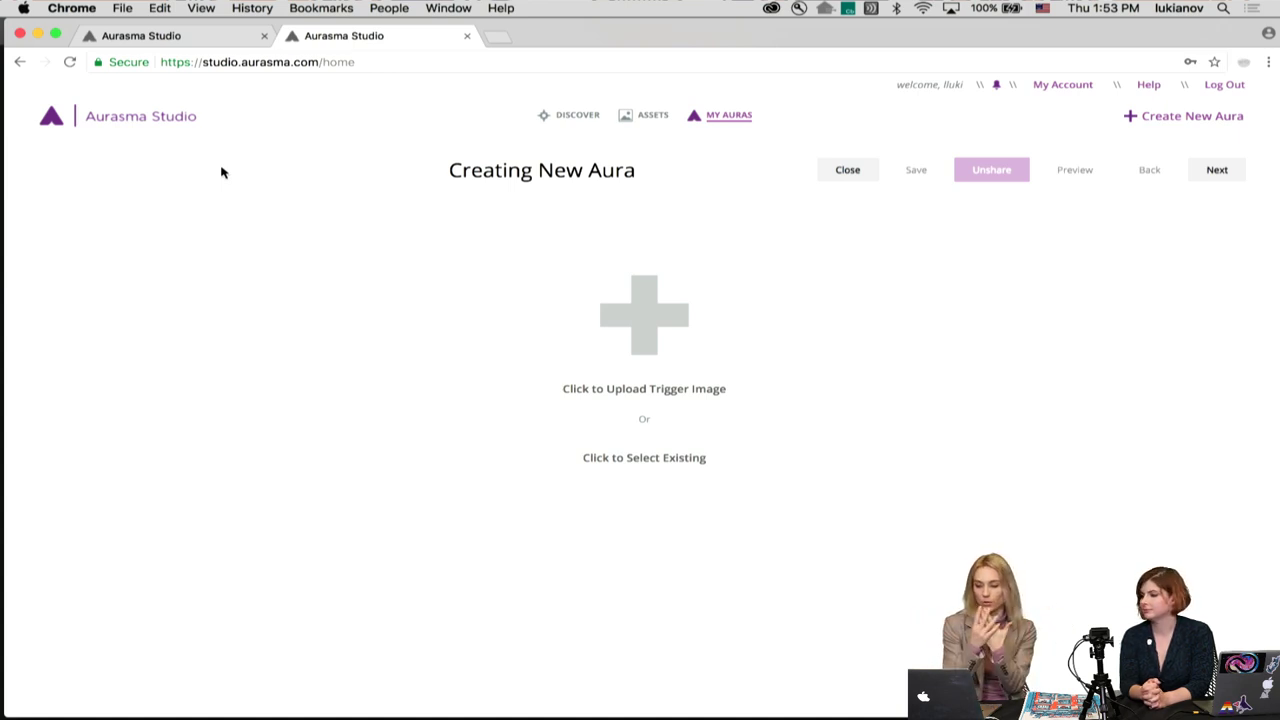
Step: Use the existing 'trigger' image as the new aura's trigger and continue to Edit Overlays
click(650, 458)
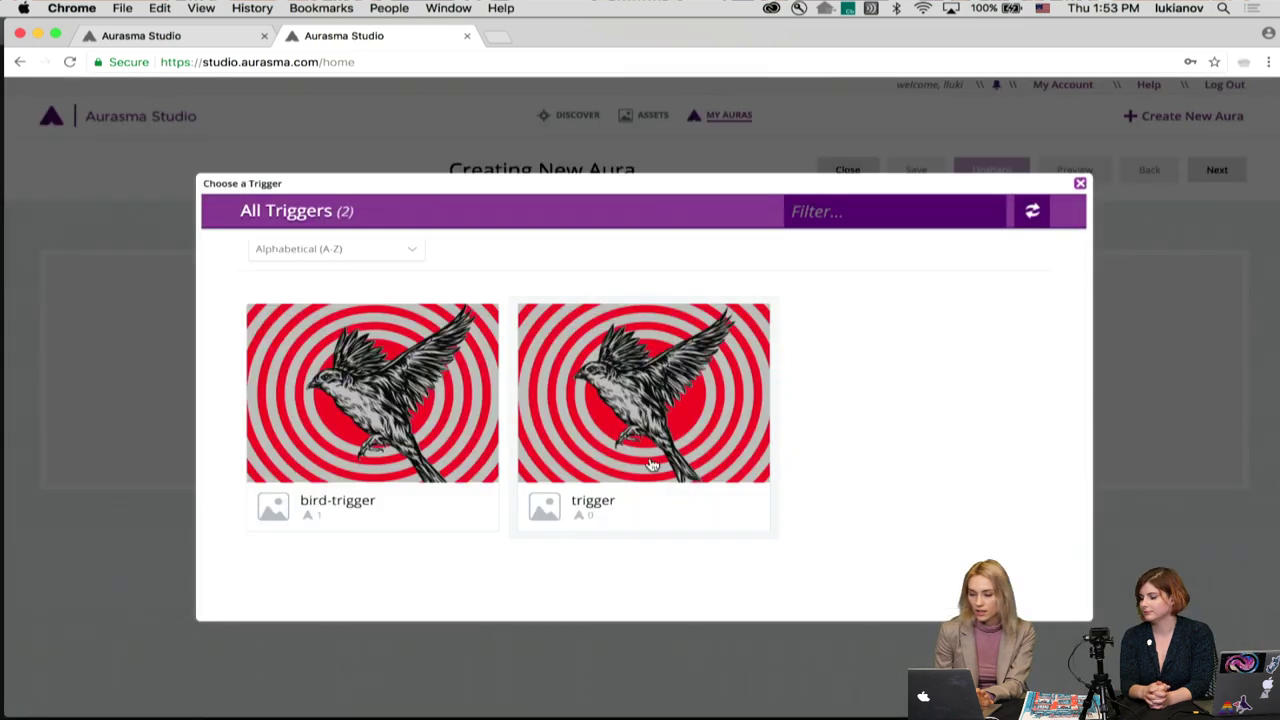
click(620, 398)
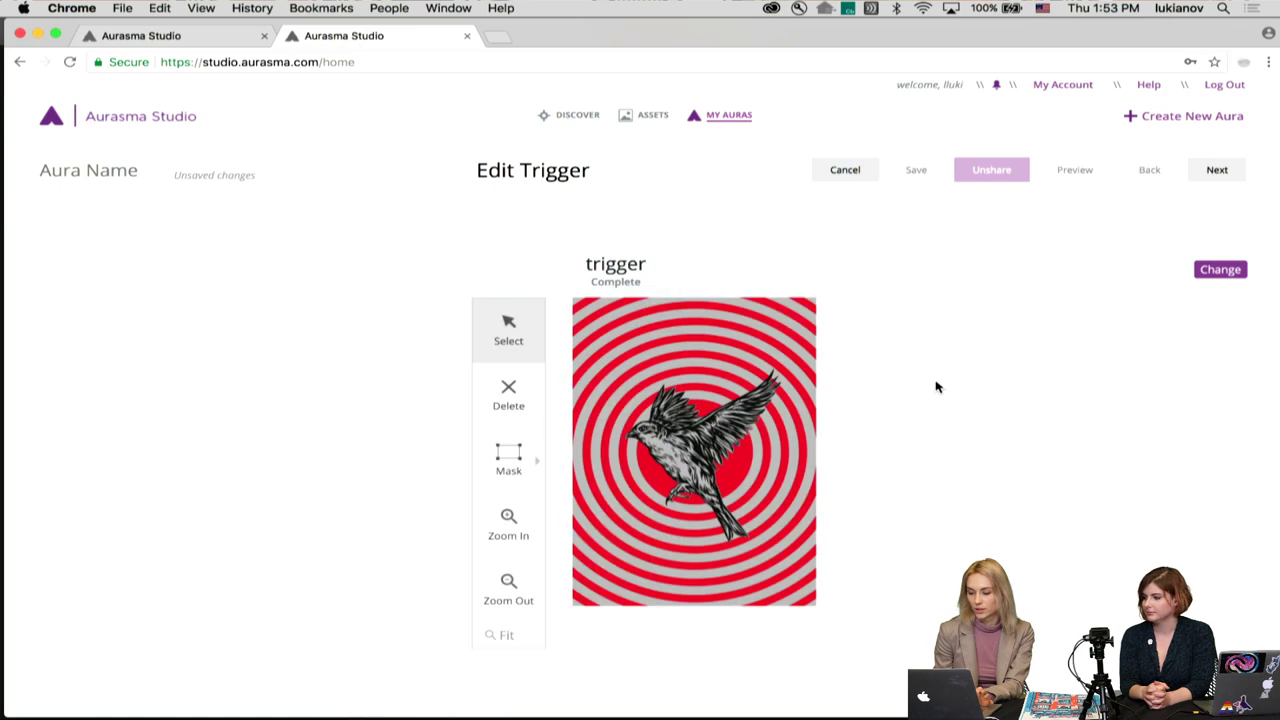
click(1218, 170)
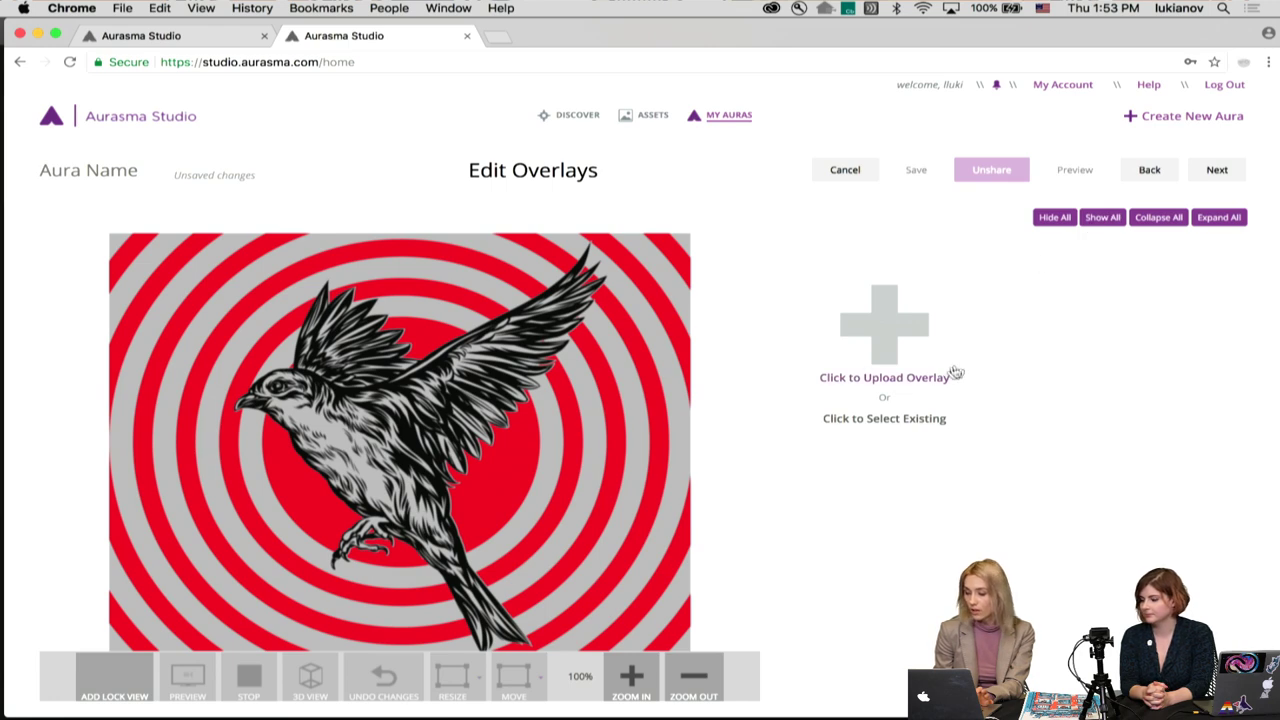
Step: Add the existing bird-animation-2 video as Overlay 1, resized to fit the whole trigger
click(894, 420)
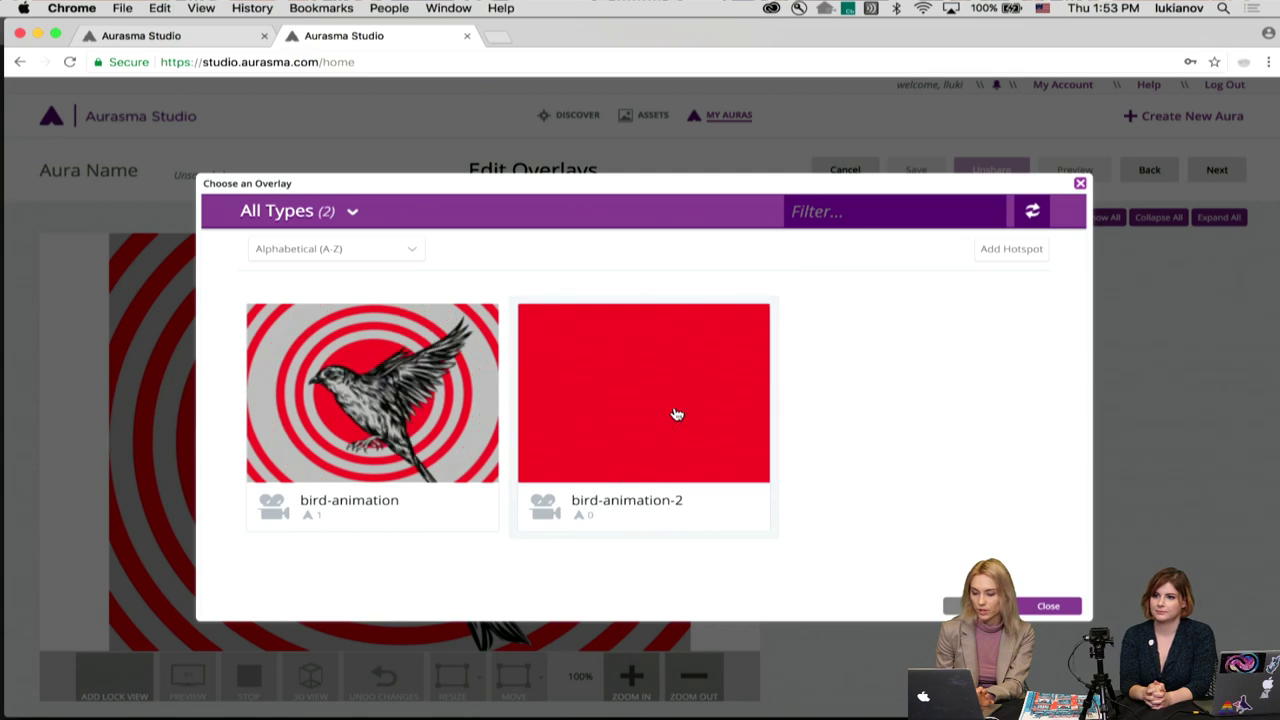
click(677, 412)
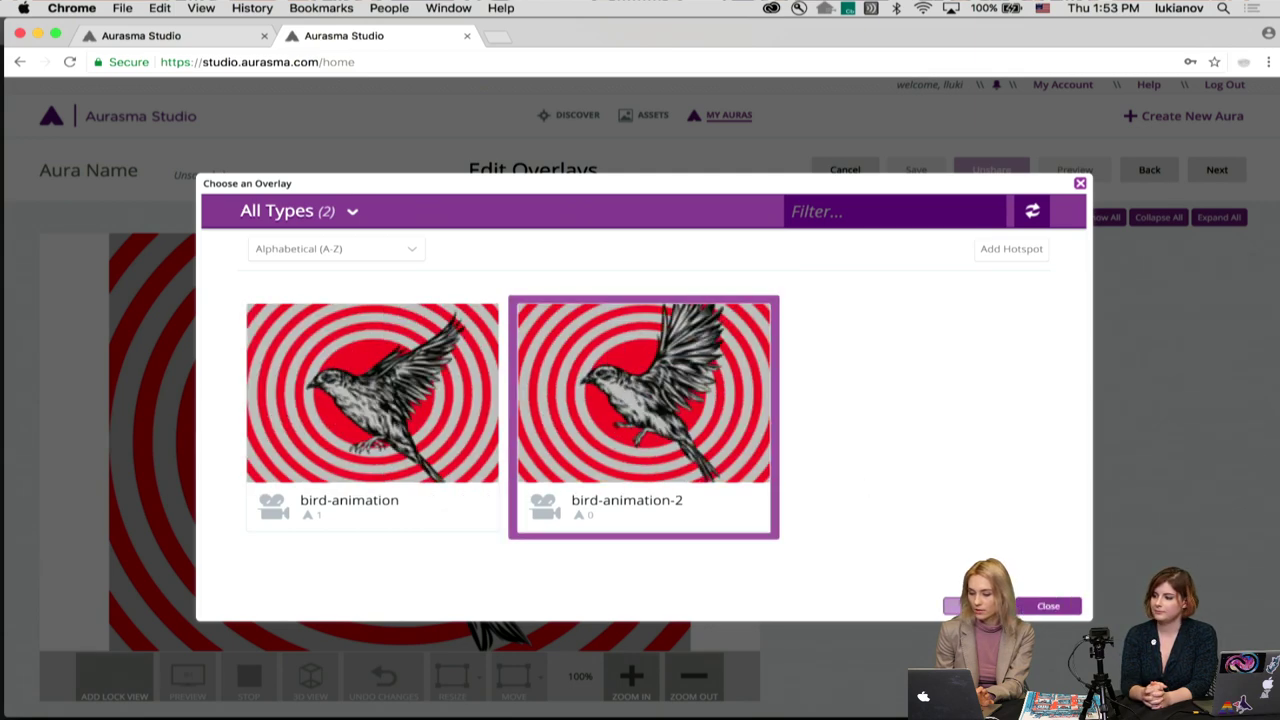
click(950, 605)
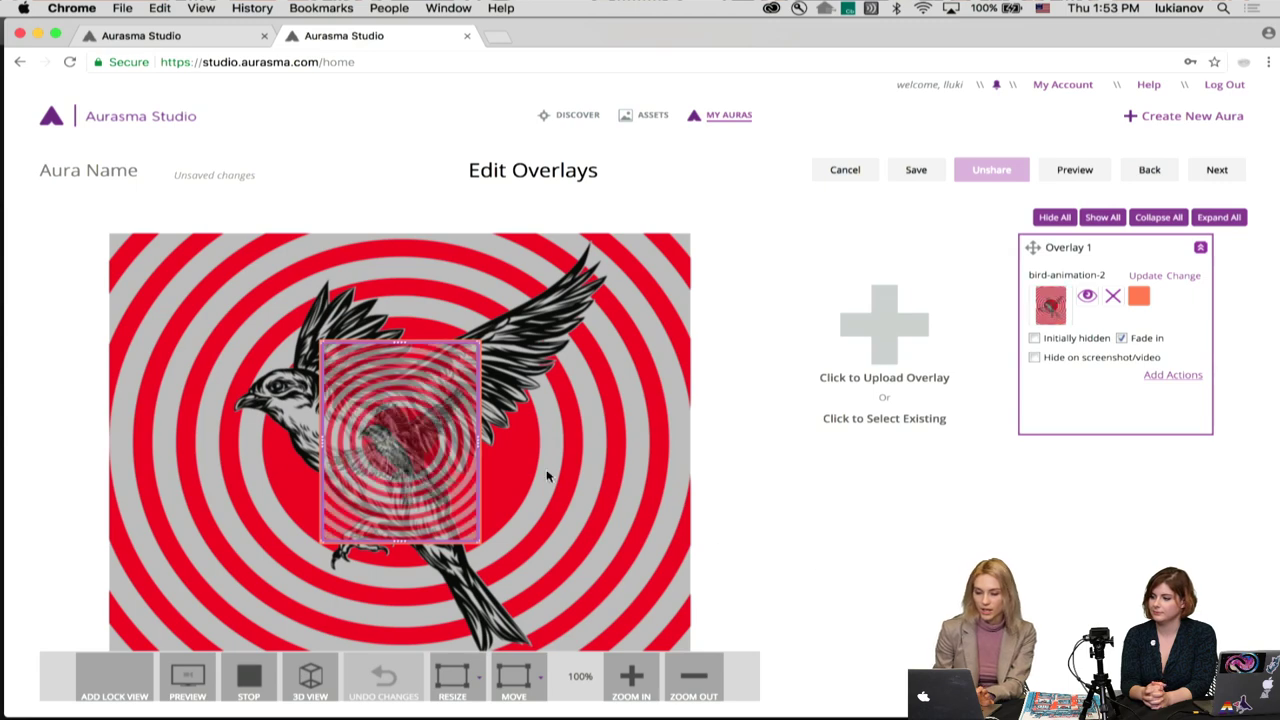
scroll(547, 476, down, 3)
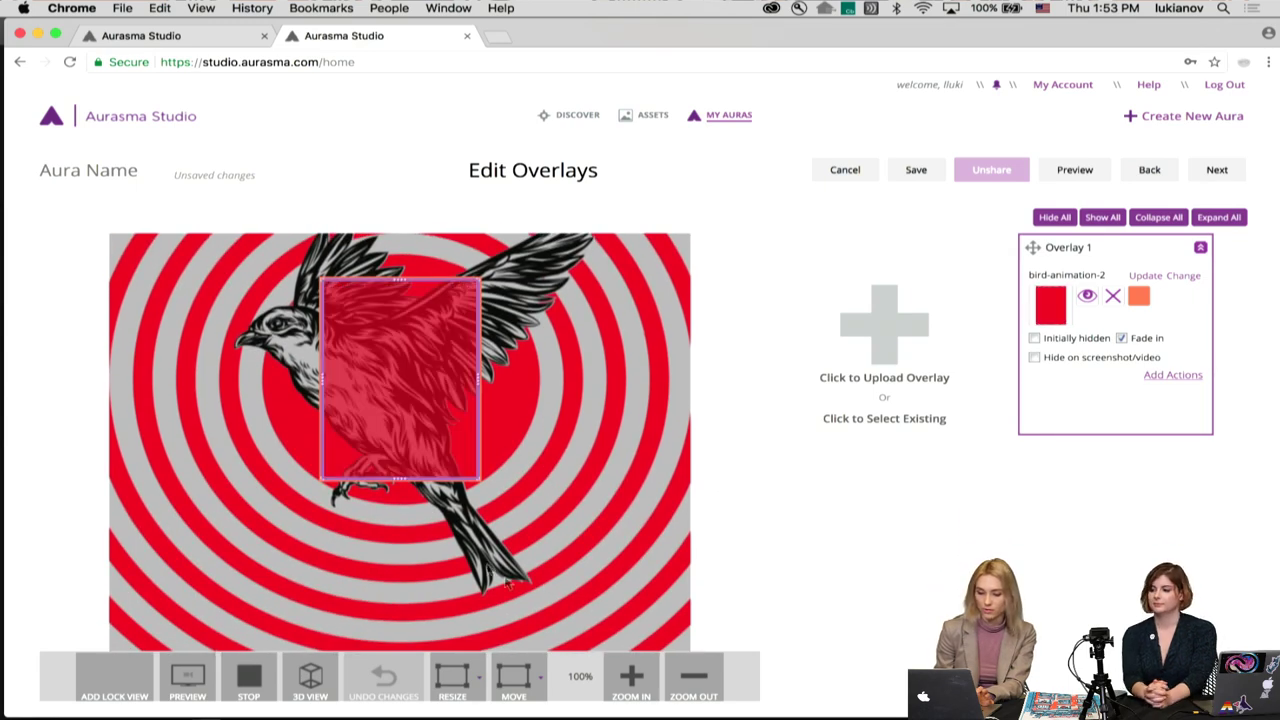
scroll(506, 437, down, 2)
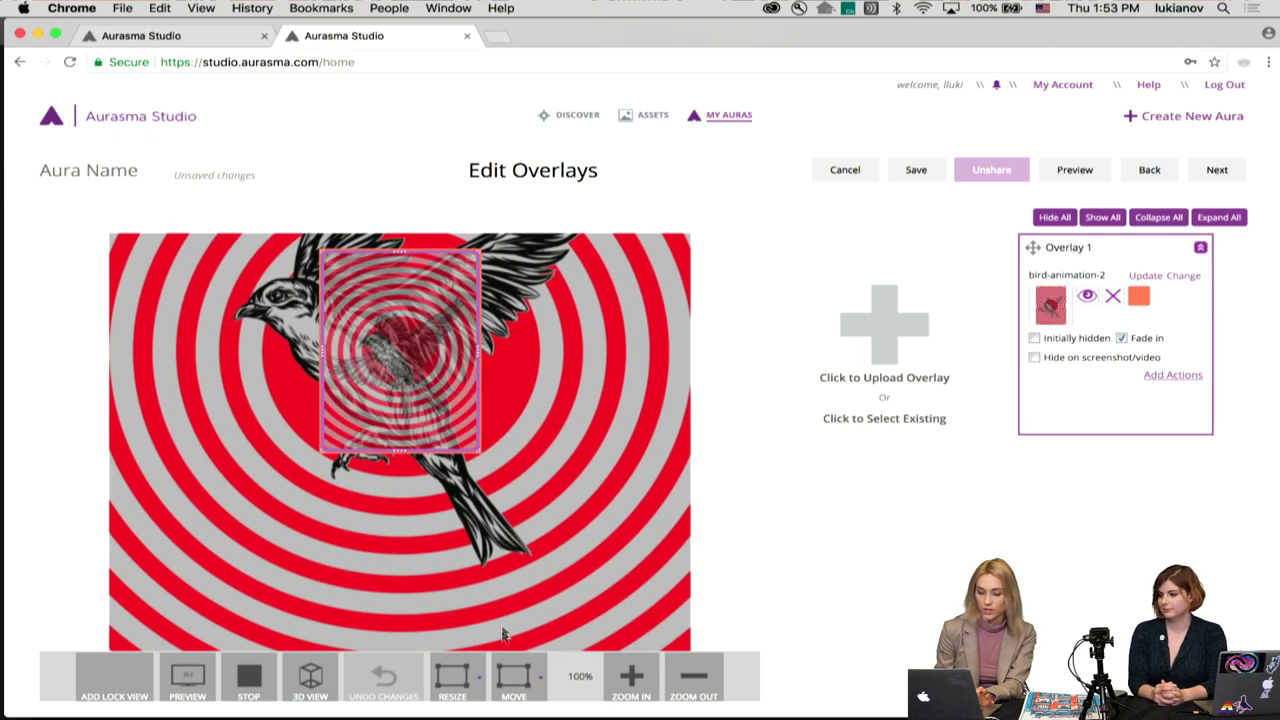
click(480, 677)
mouse_move(493, 623)
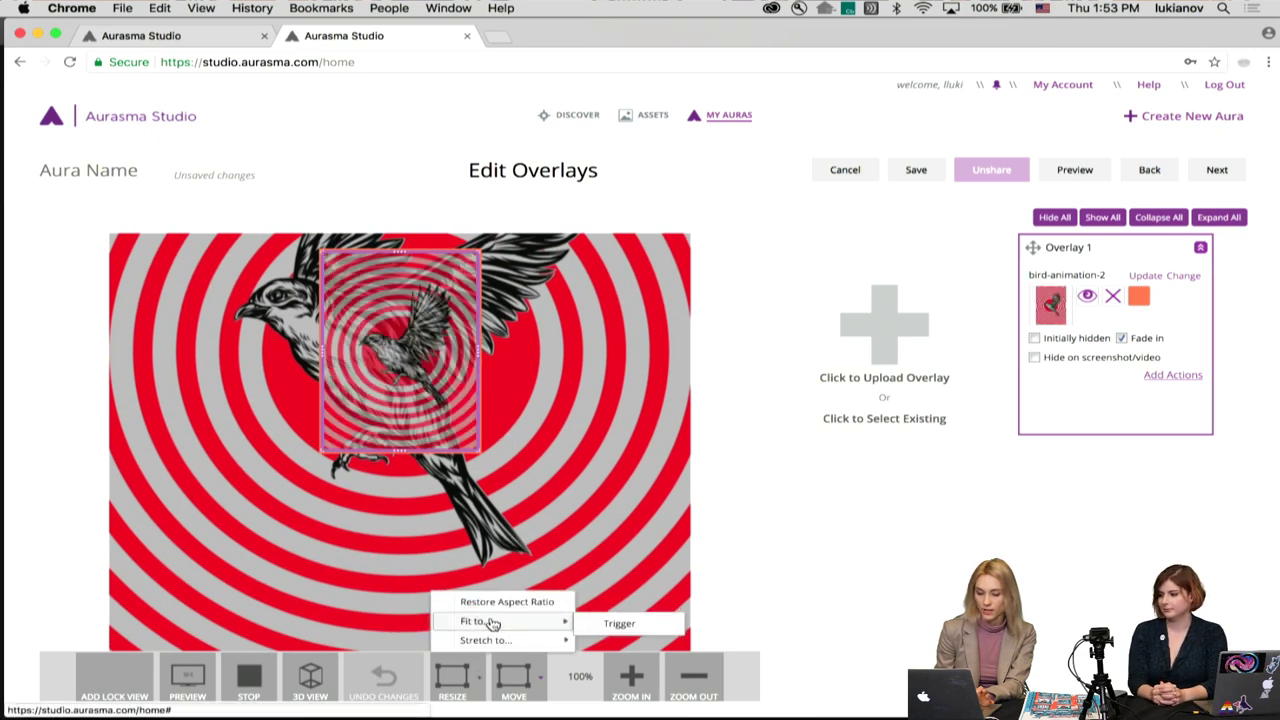
click(612, 623)
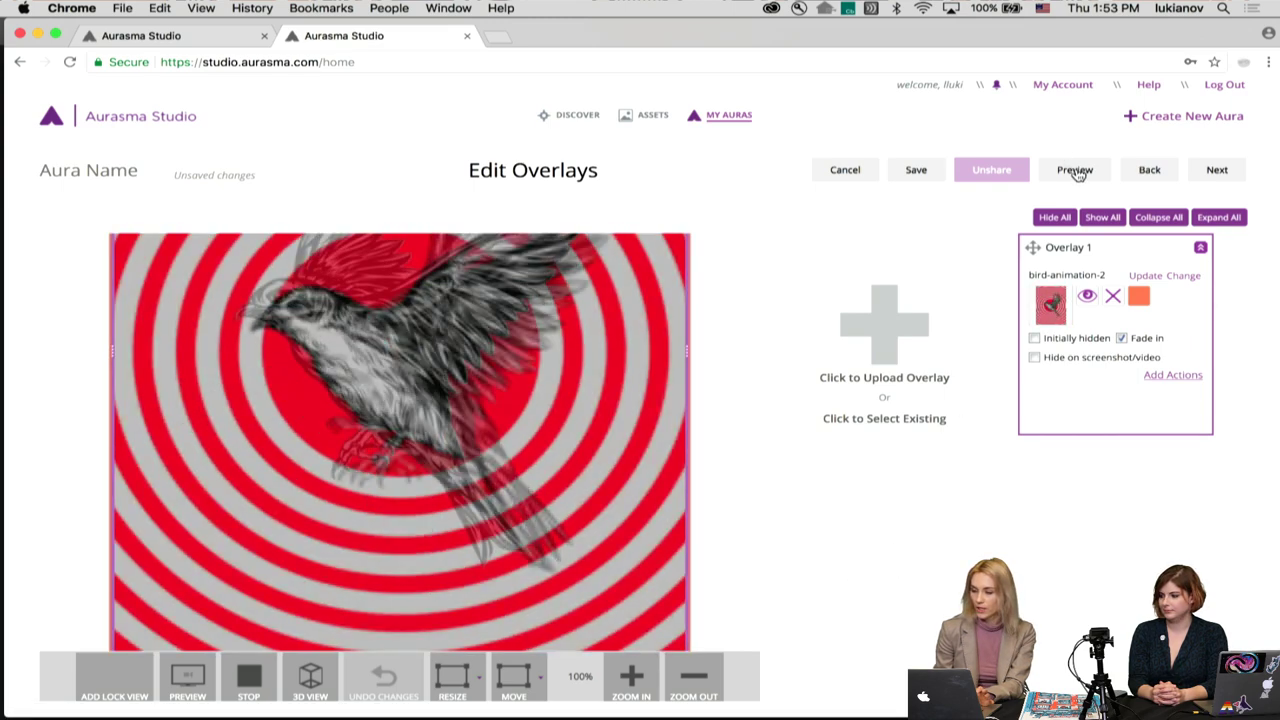
Step: Save the aura for preview and mirror the phone via a QuickTime new movie recording
click(1075, 171)
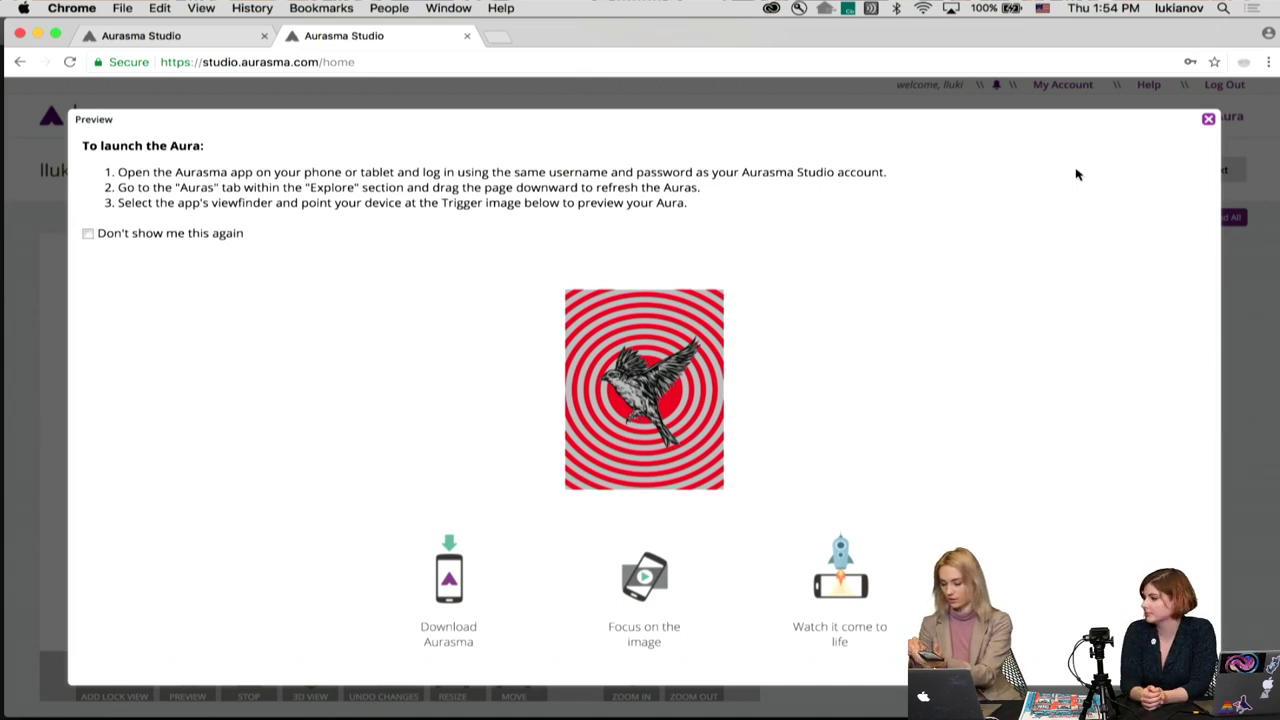
mouse_move(1076, 718)
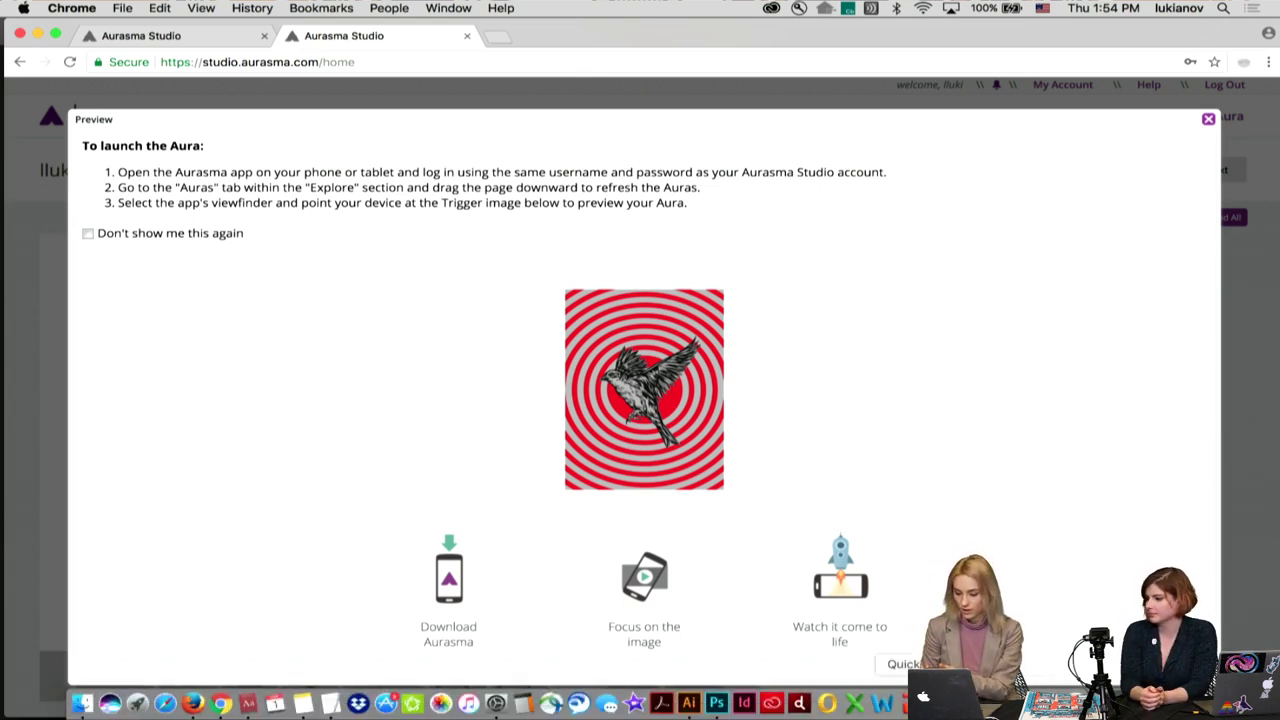
key(super+Tab)
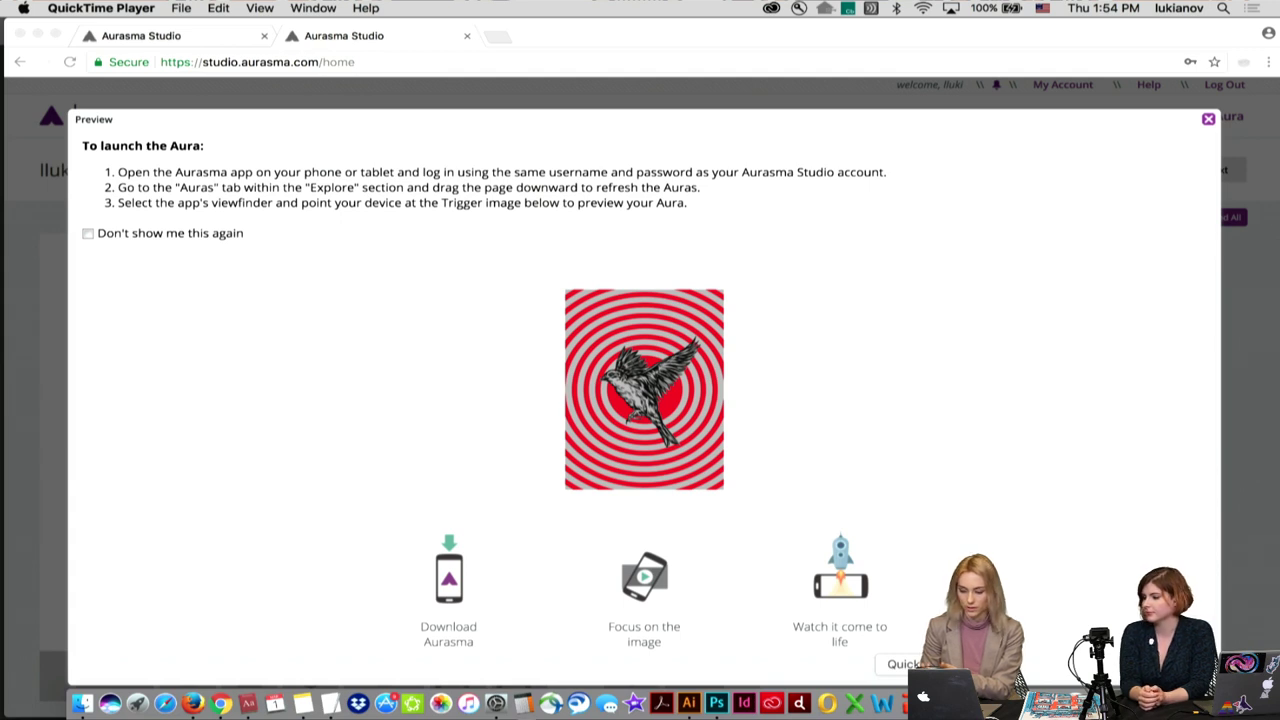
click(182, 8)
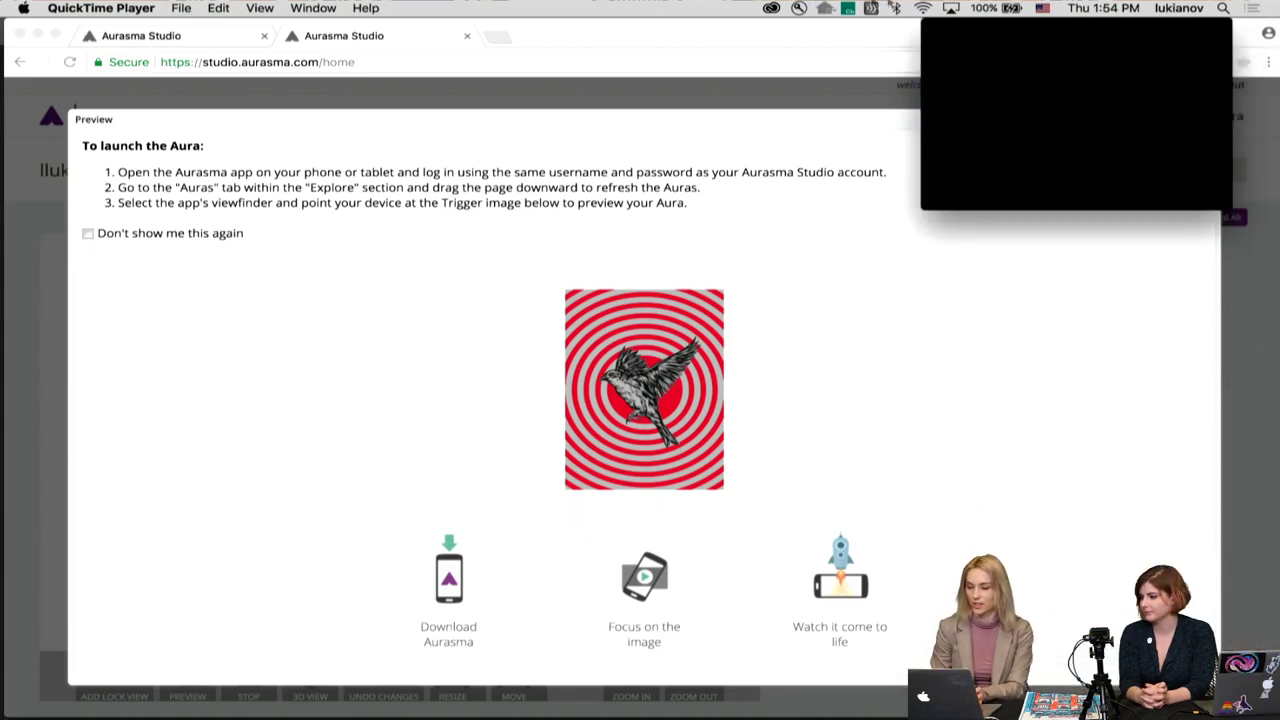
Step: Close the phone mirroring window and the Preview instructions, back in the overlay editor
click(929, 26)
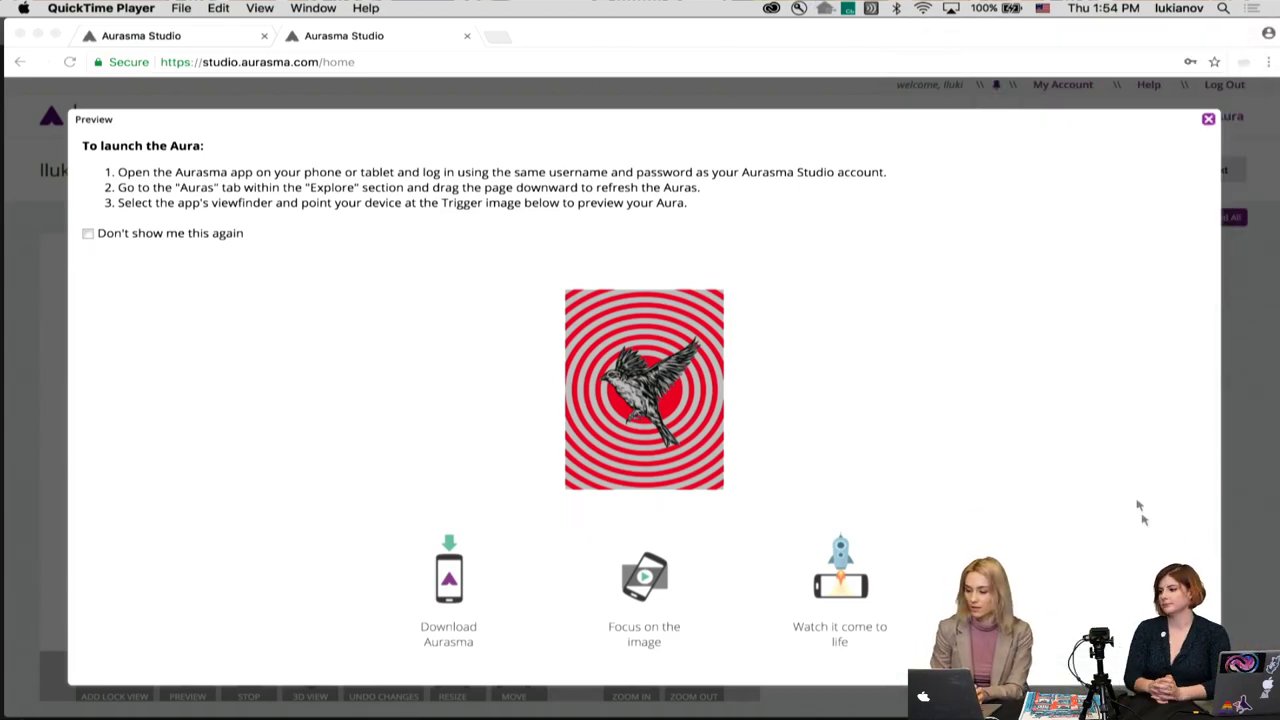
click(1106, 270)
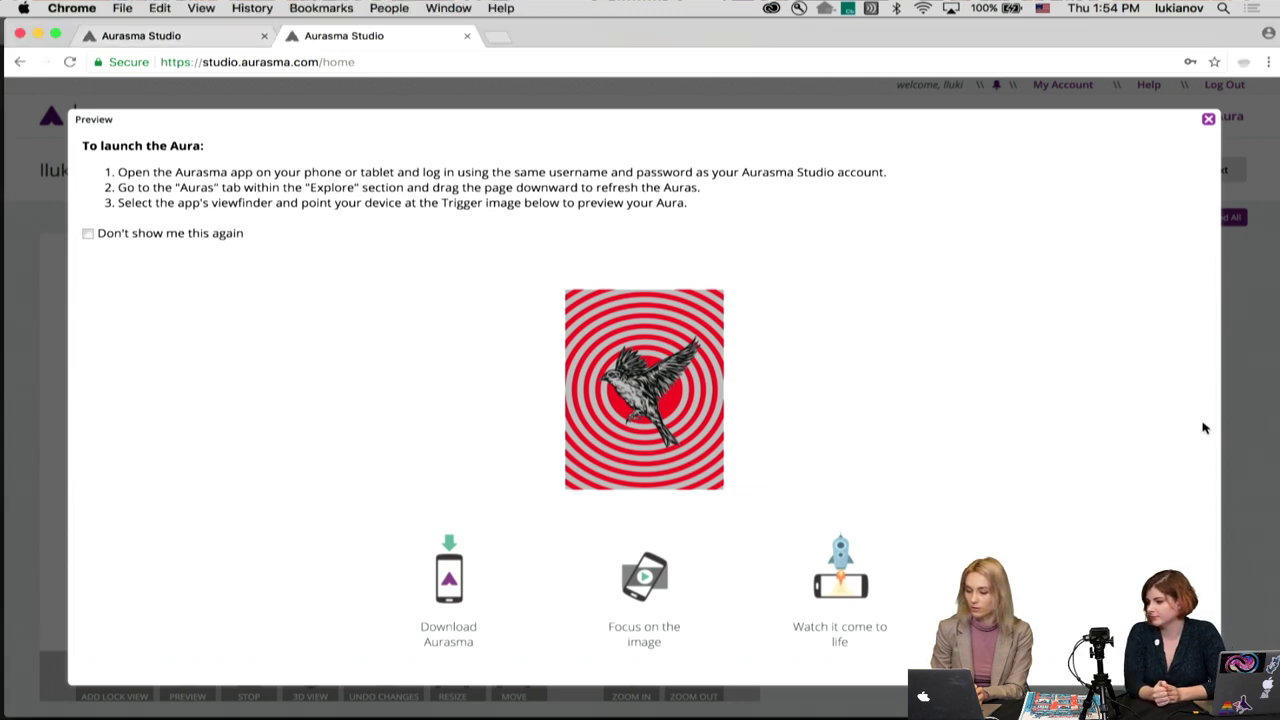
click(1208, 118)
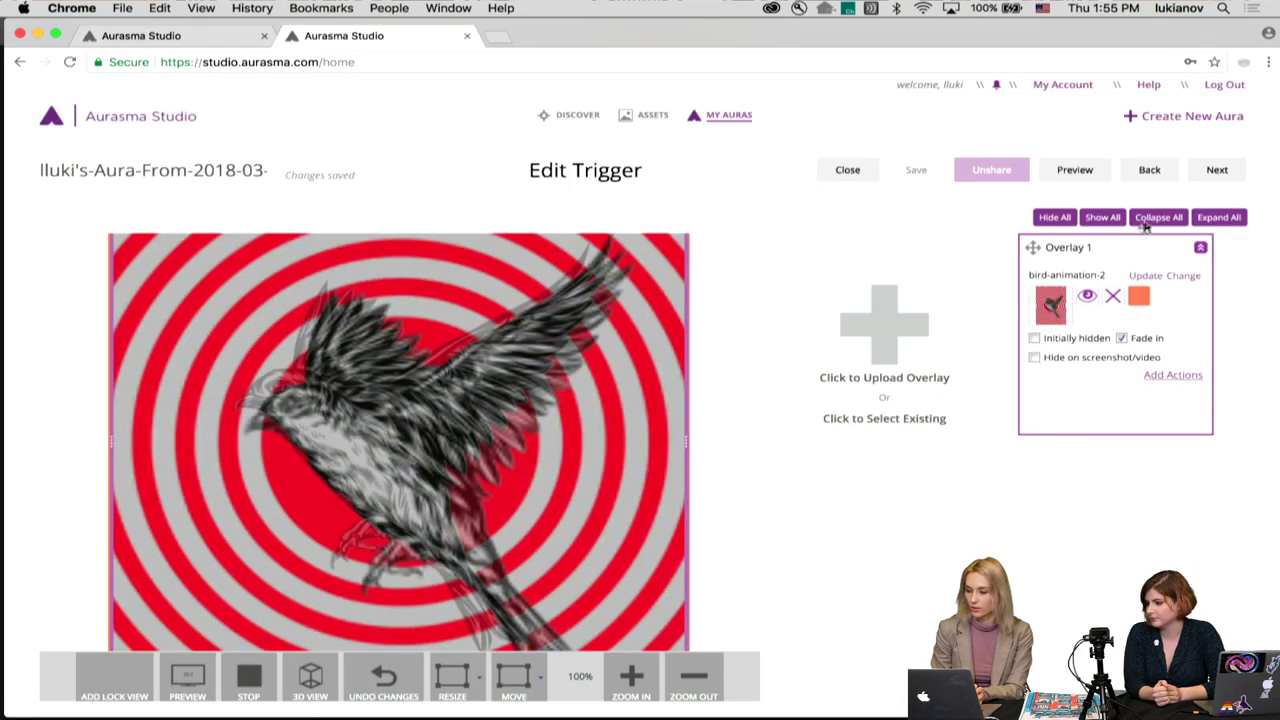
Step: Replace the aura name with 'Sweet Valentine' on the Edit Aura page
click(1228, 178)
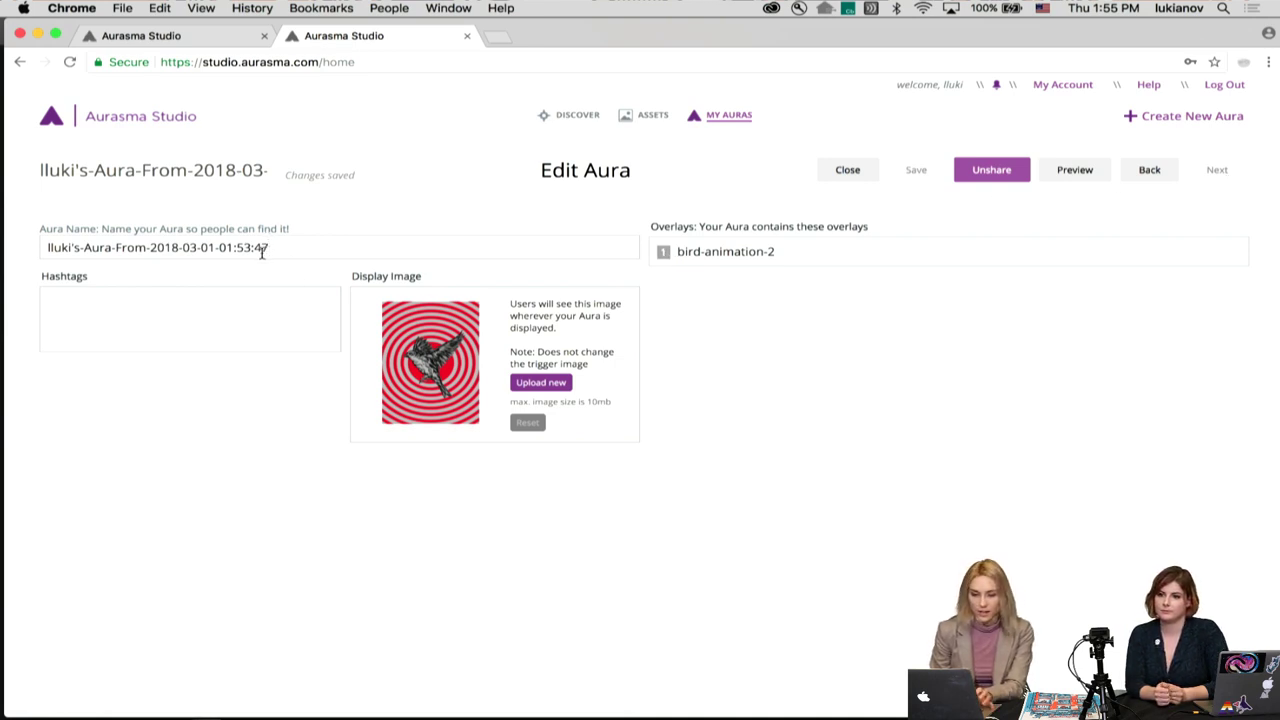
triple_click(262, 250)
text(bir)
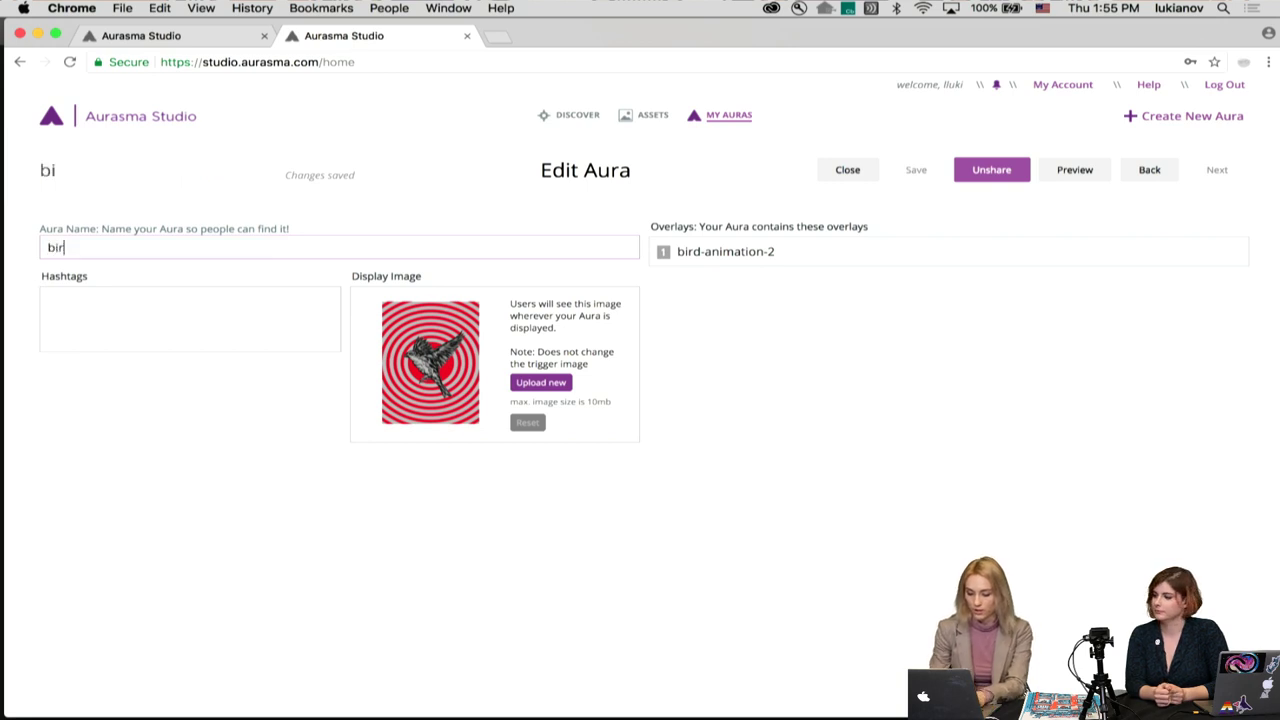
key(BackSpace)
key(BackSpace)
key(BackSpace)
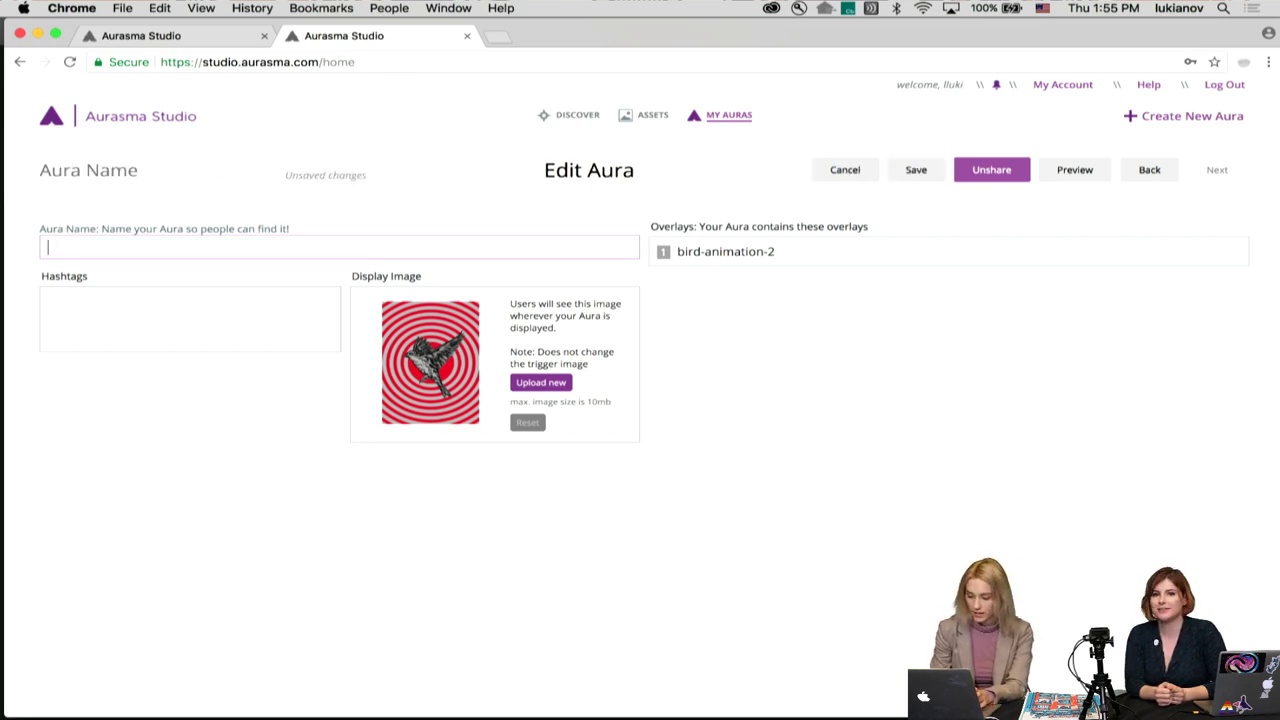
text(Sweet Va)
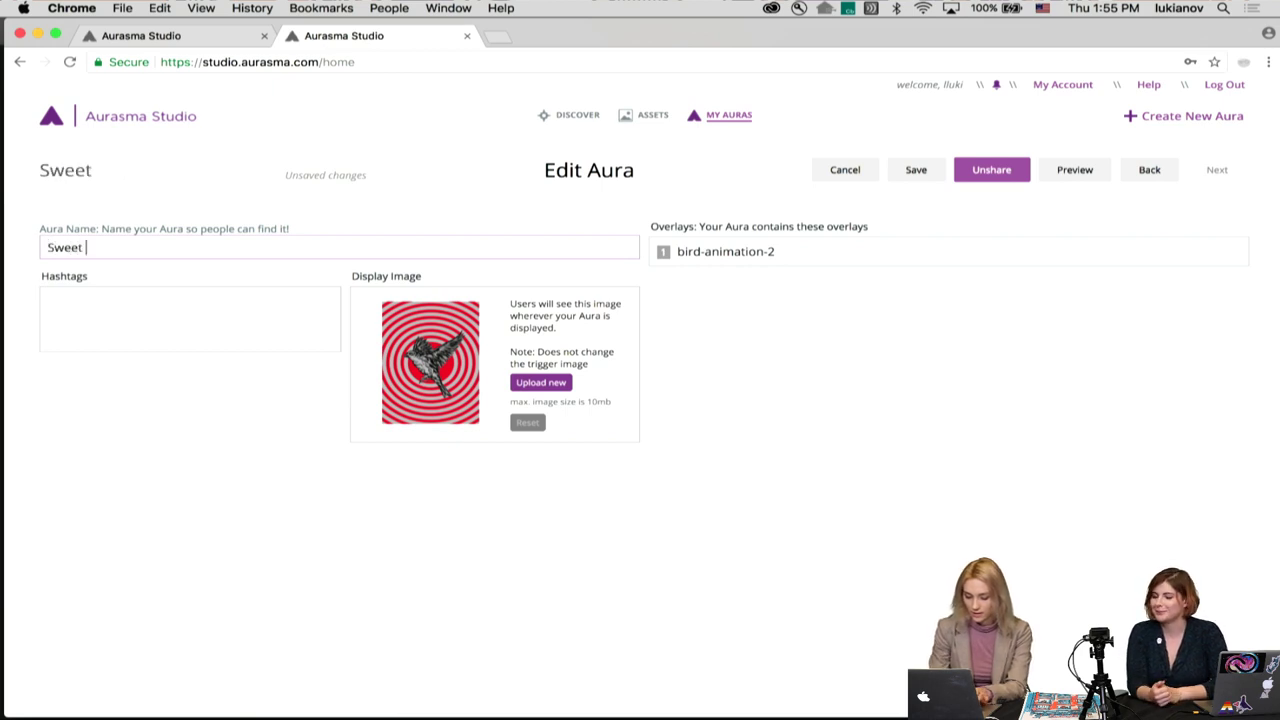
text(lentine)
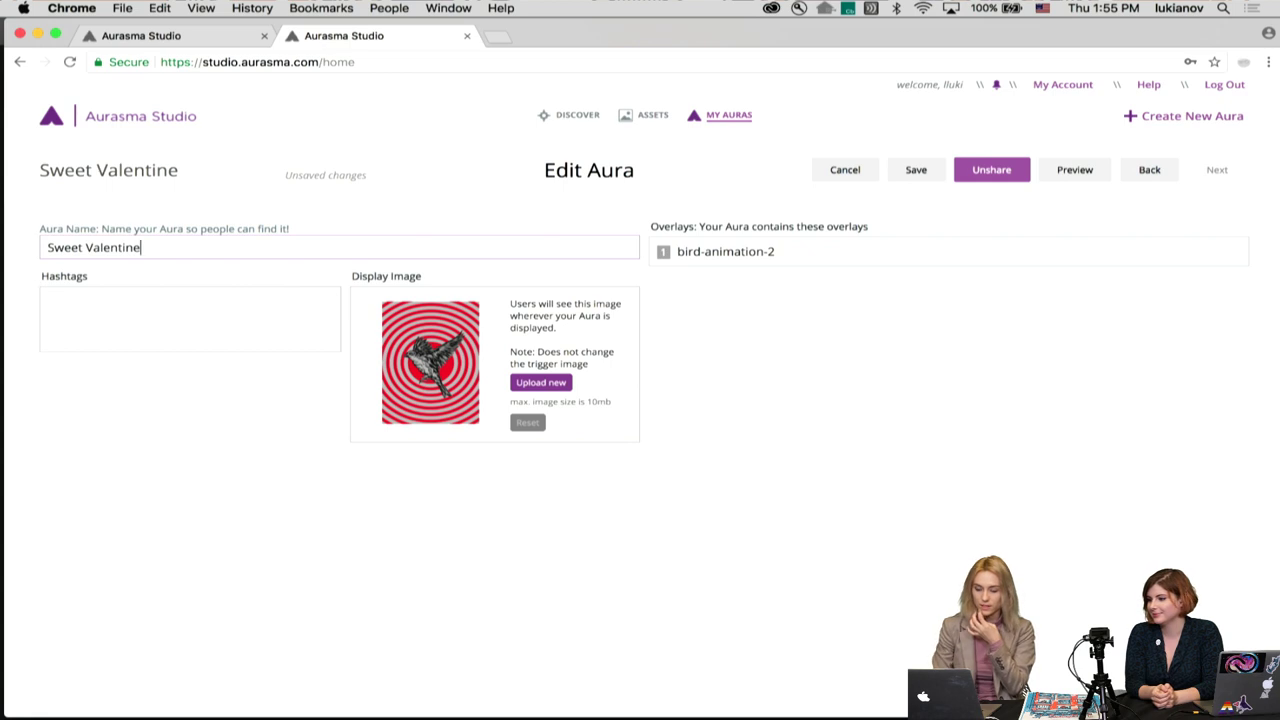
click(72, 315)
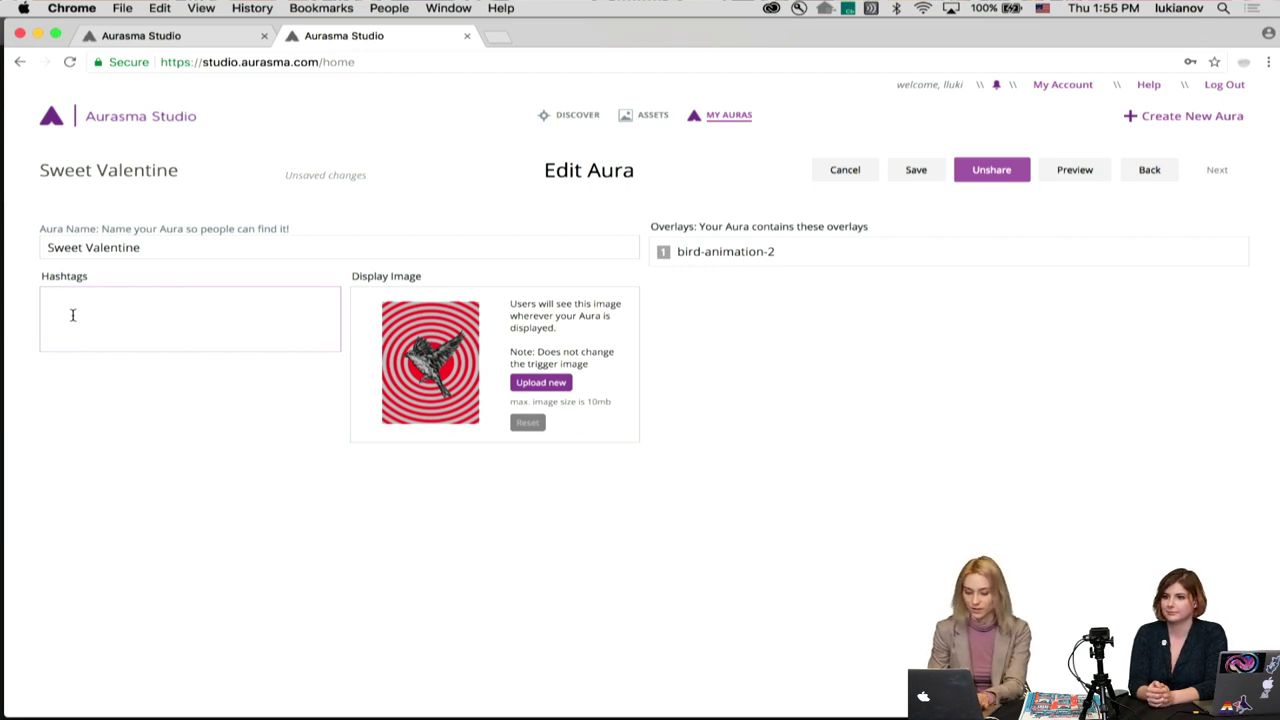
Step: Enter the hashtag #adobelivear and dismiss the autocomplete suggestions
text(#ad)
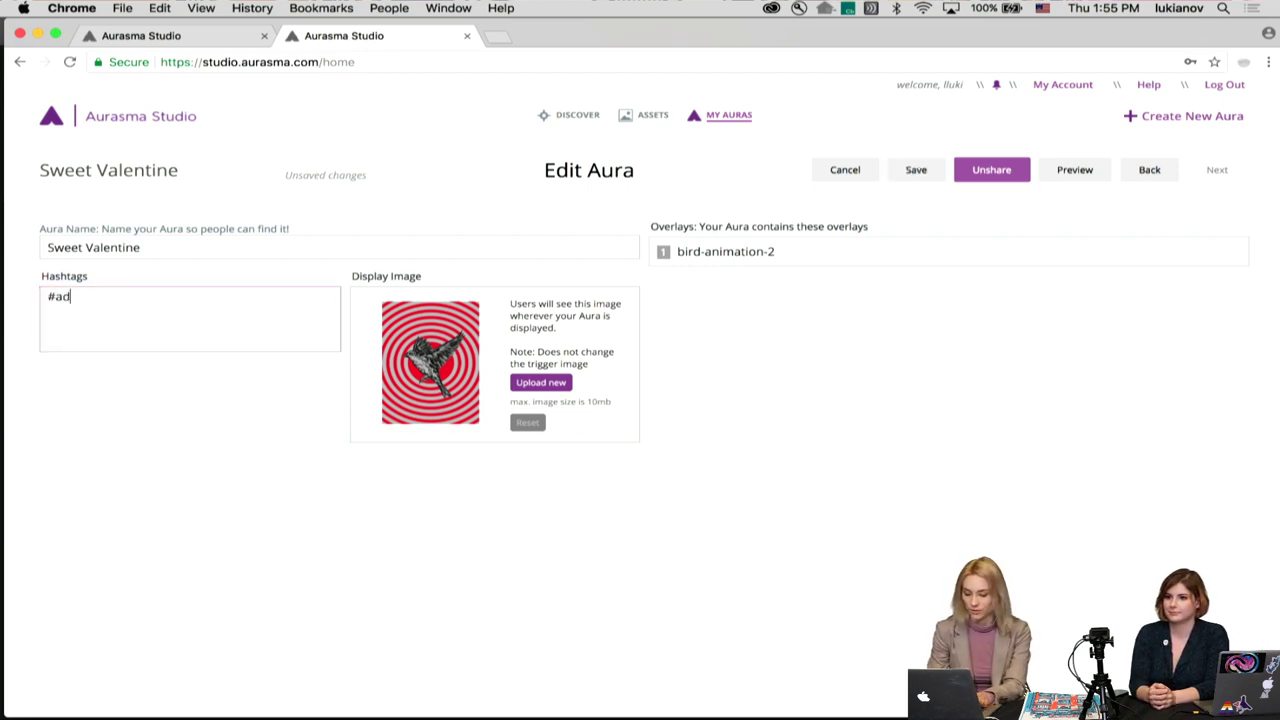
text(obelive)
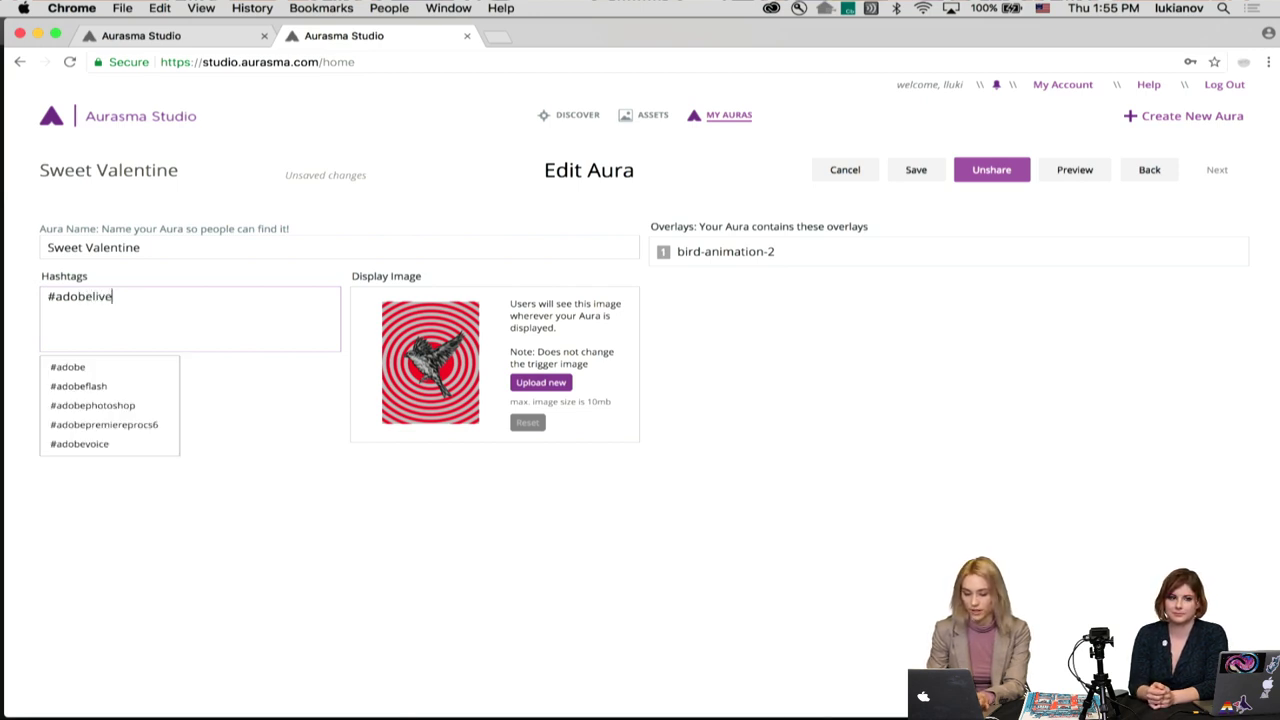
text(ar)
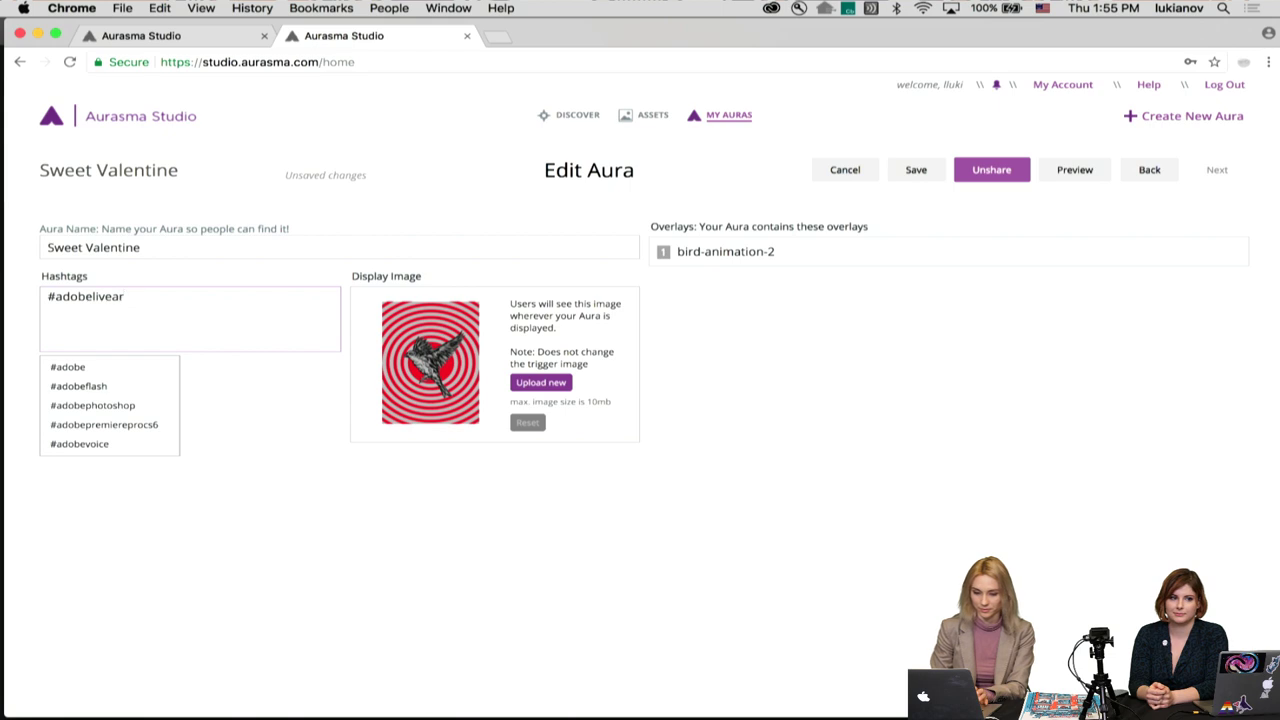
click(177, 306)
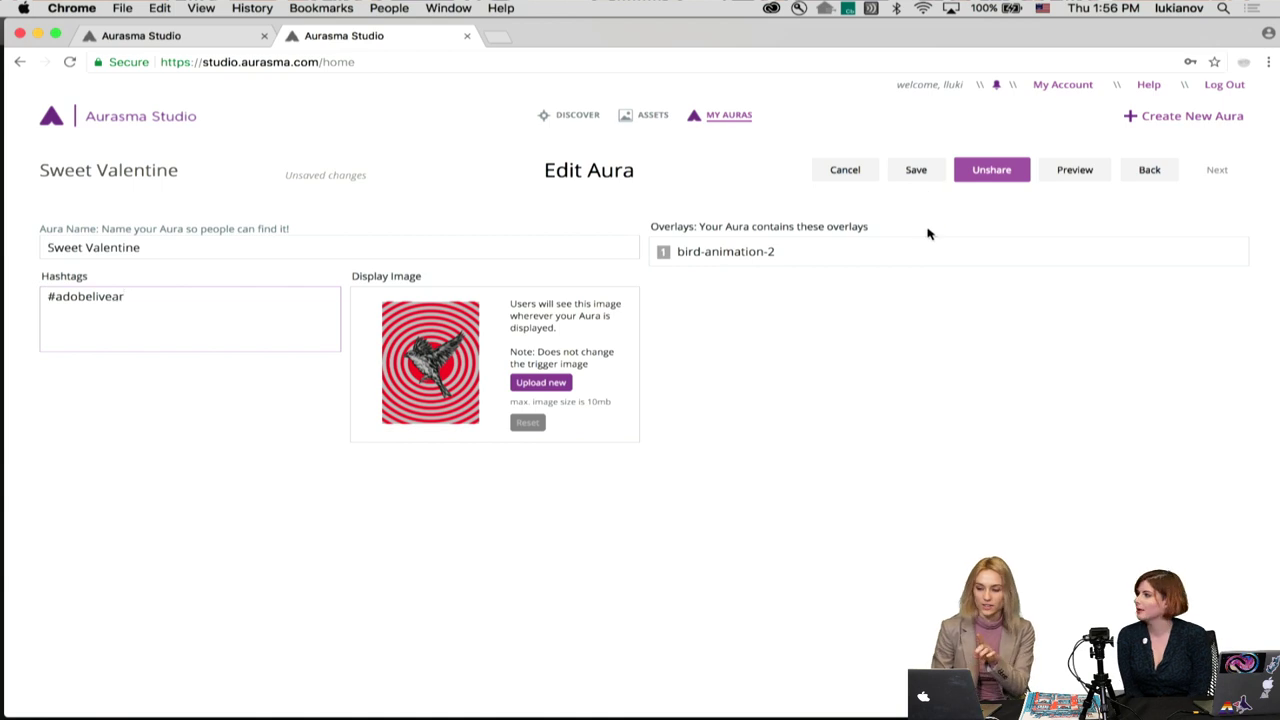
Step: Save the Sweet Valentine aura, close back to My Auras, and switch to the deck in Preview
click(914, 170)
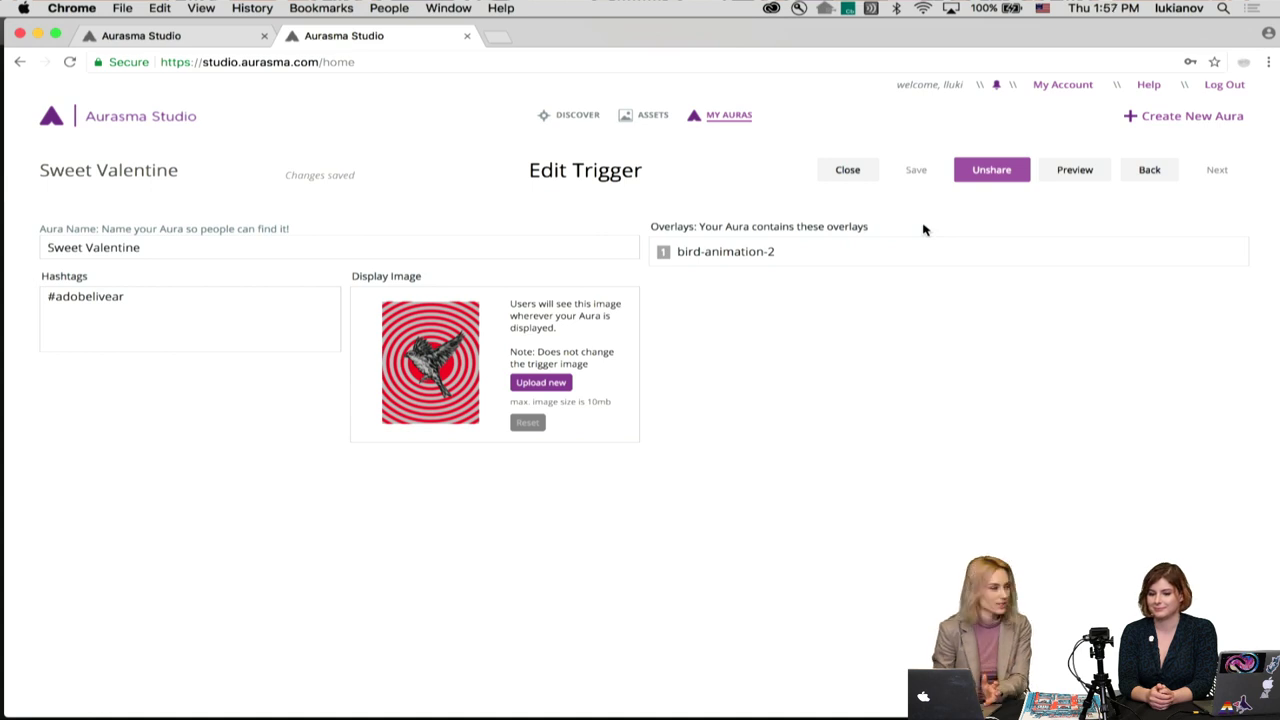
click(850, 171)
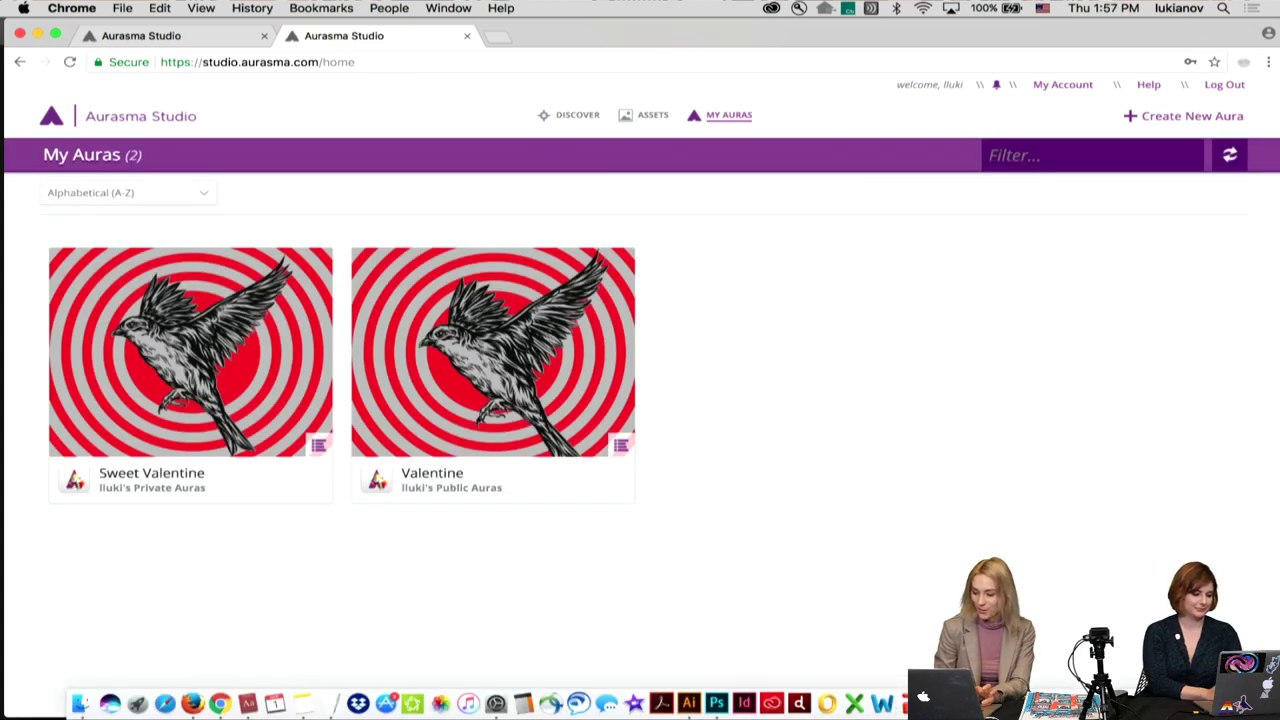
click(950, 703)
Step: Go to deck.pdf page 1, PS SKETCH, and enter full-screen view
scroll(86, 171, up, 10)
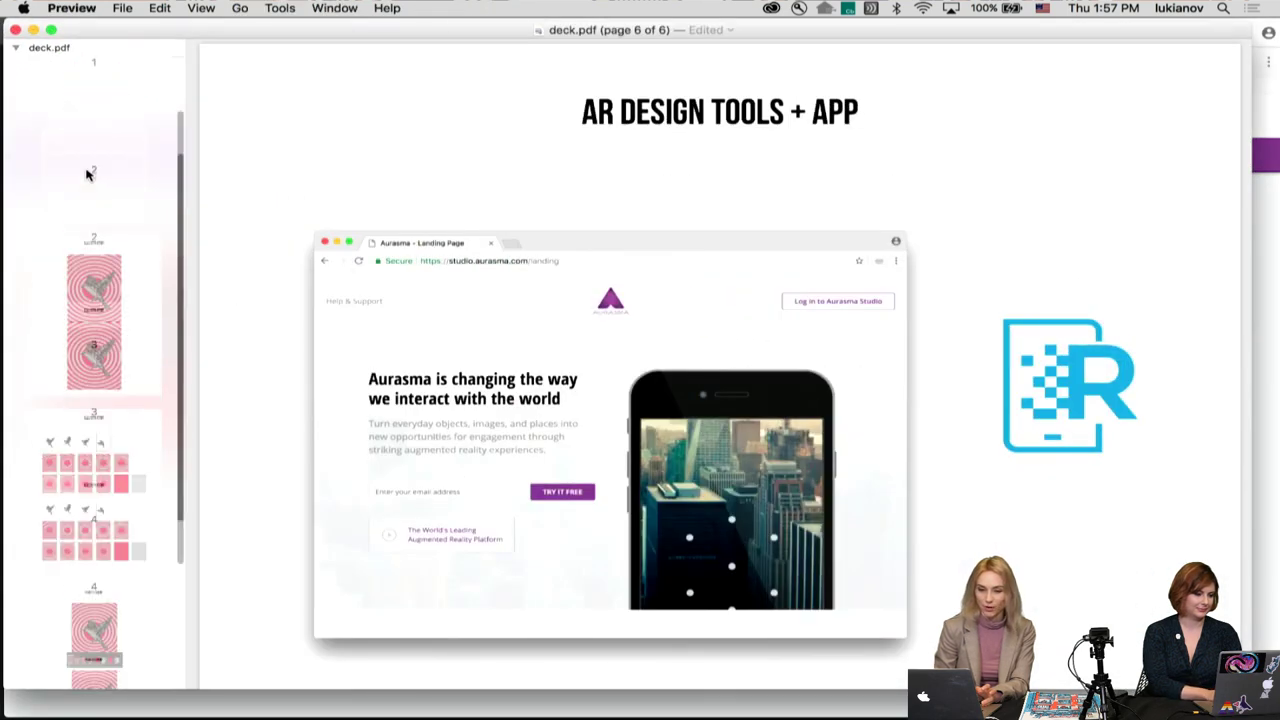
click(76, 148)
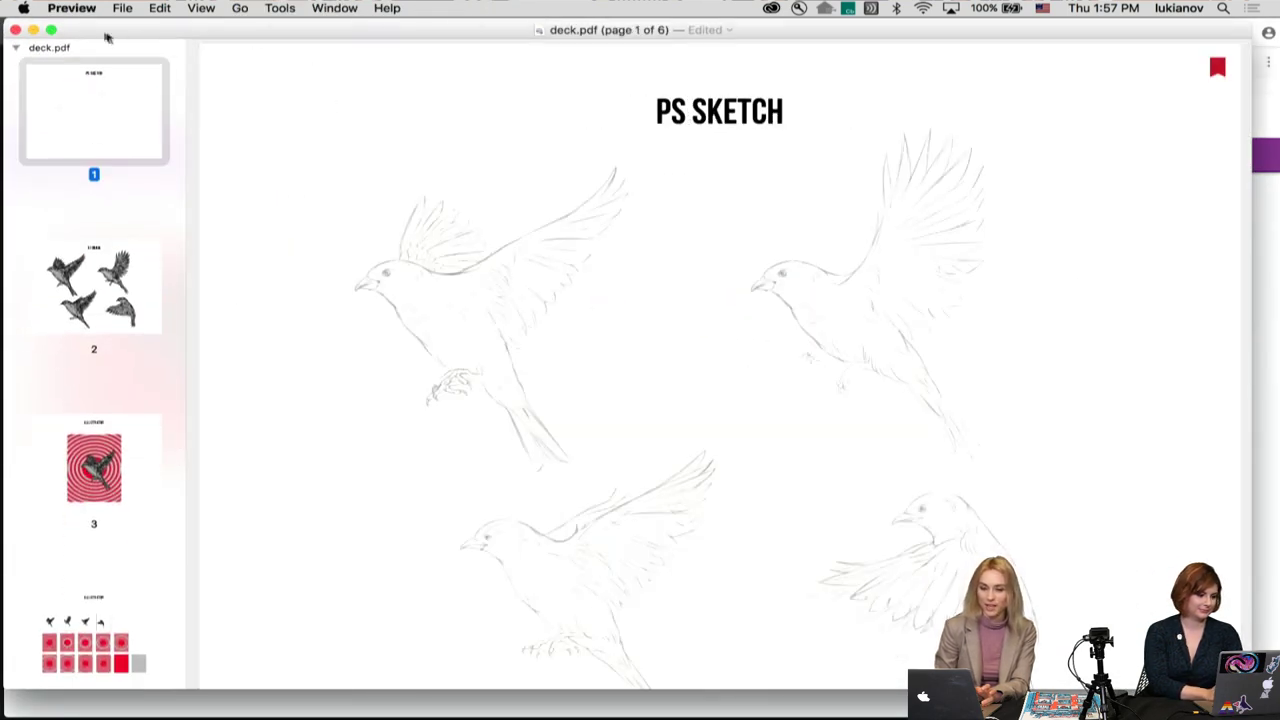
click(201, 7)
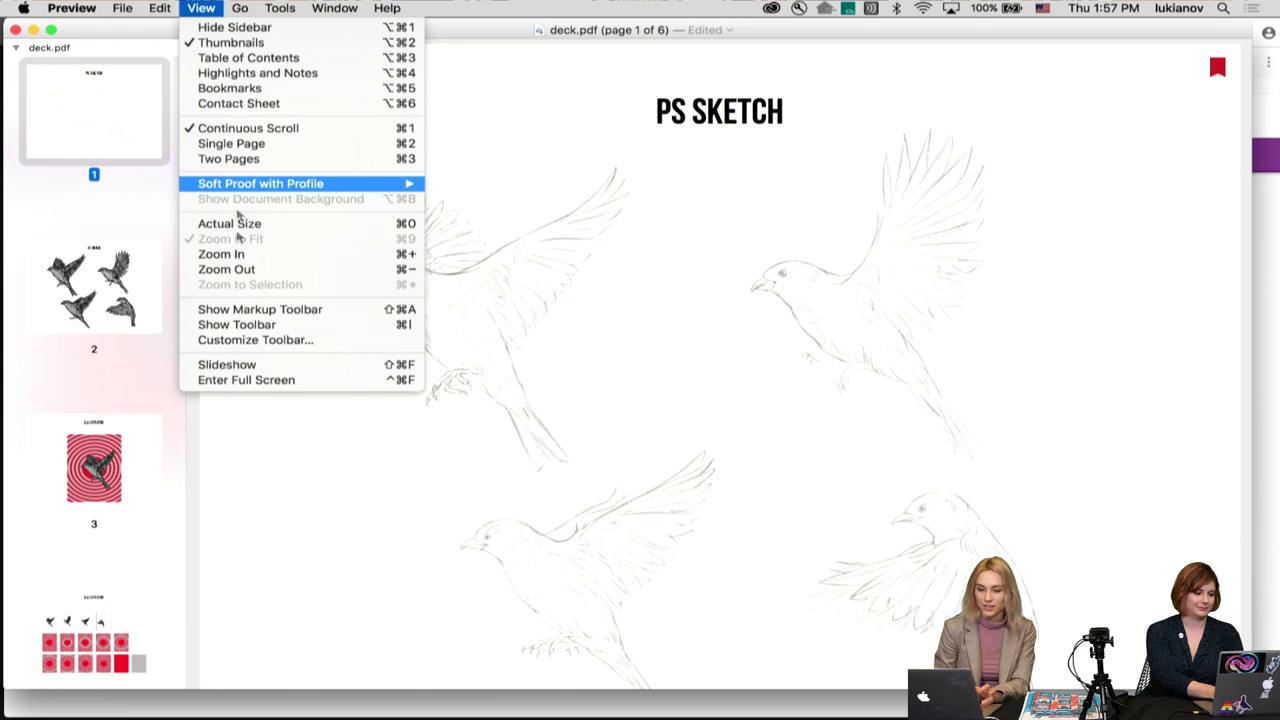
click(246, 381)
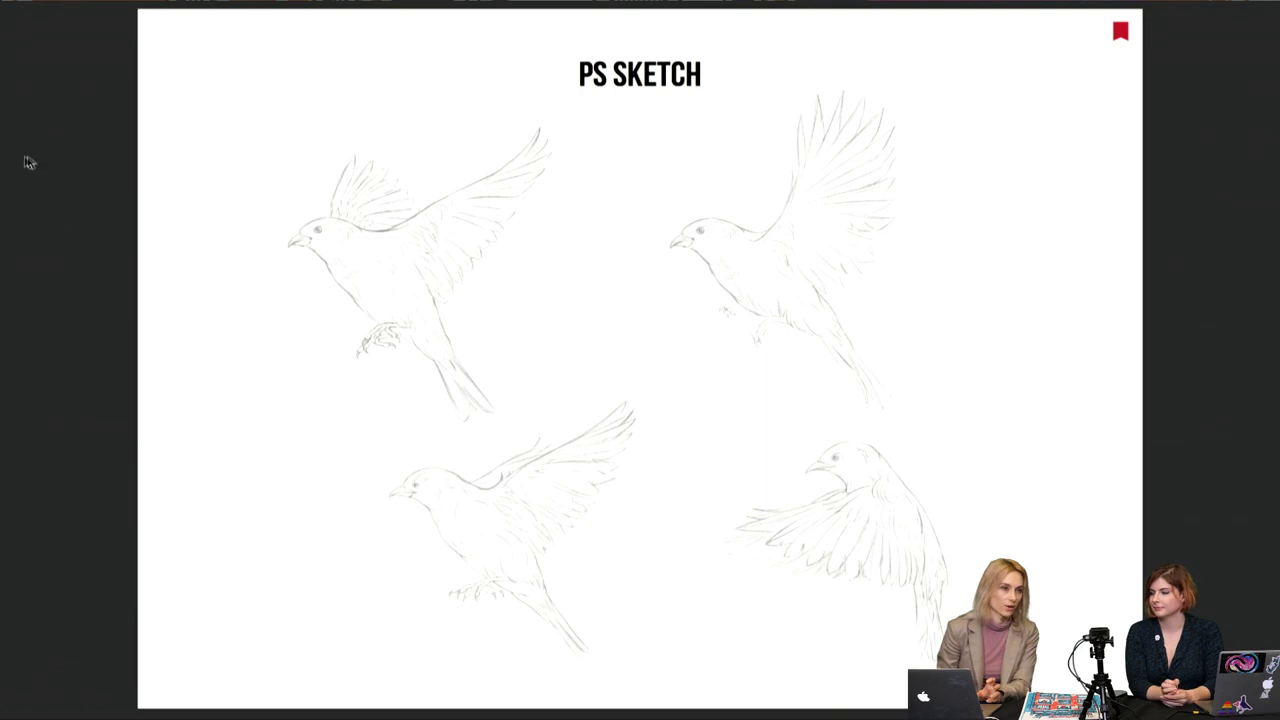
Step: Advance two slides, through AI DRAW, to the ILLUSTRATOR slide on page 3
key(Right)
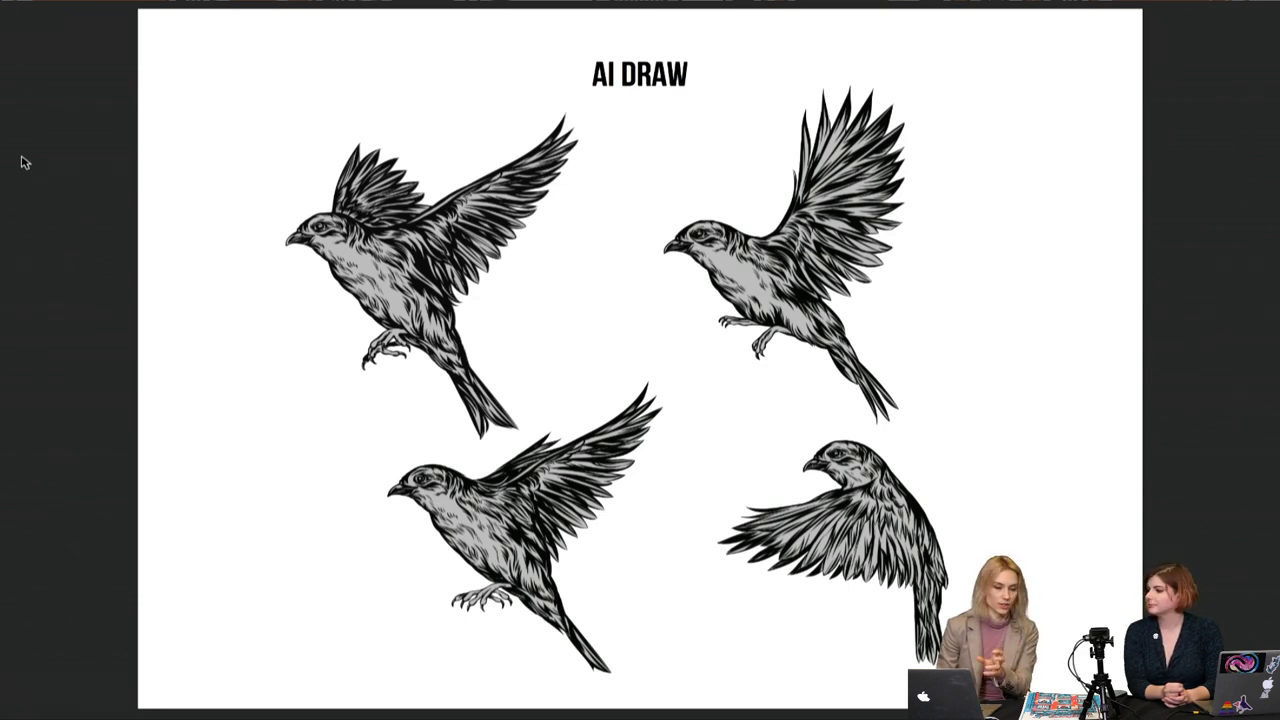
key(Right)
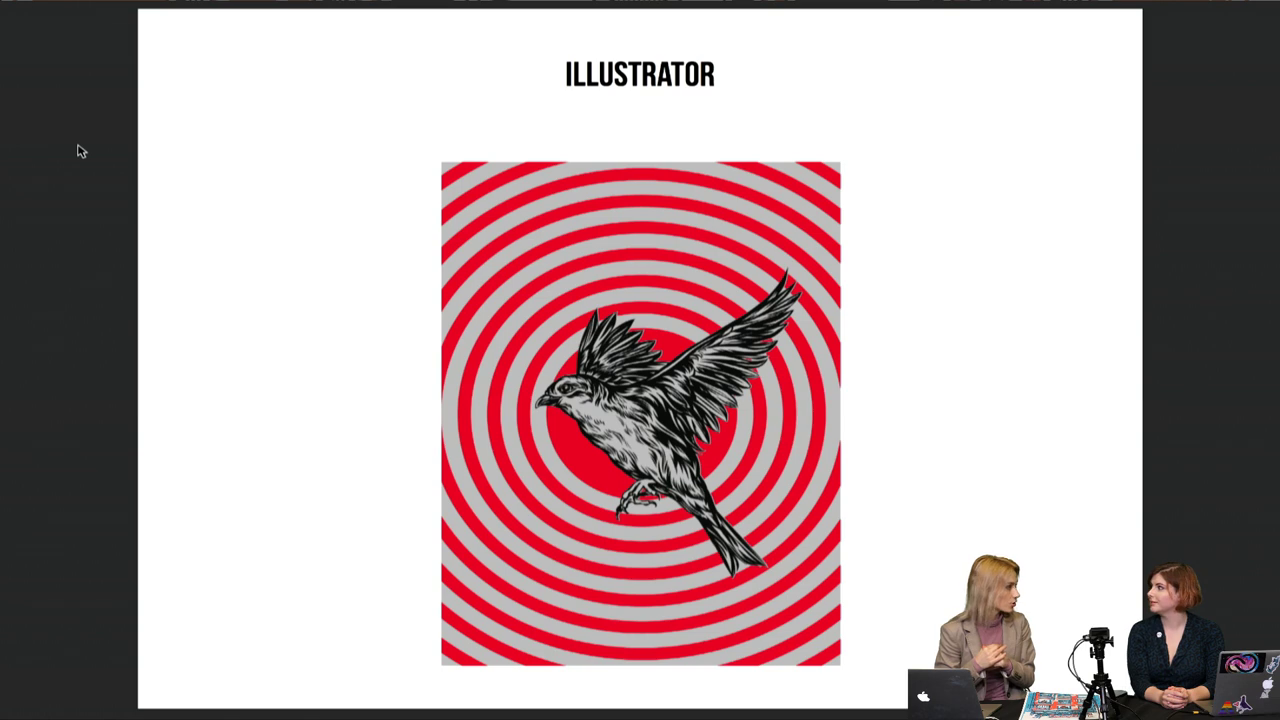
Step: Step through slides 4–6, go back to PHOTOSHOP on page 5, and exit full screen
key(Right)
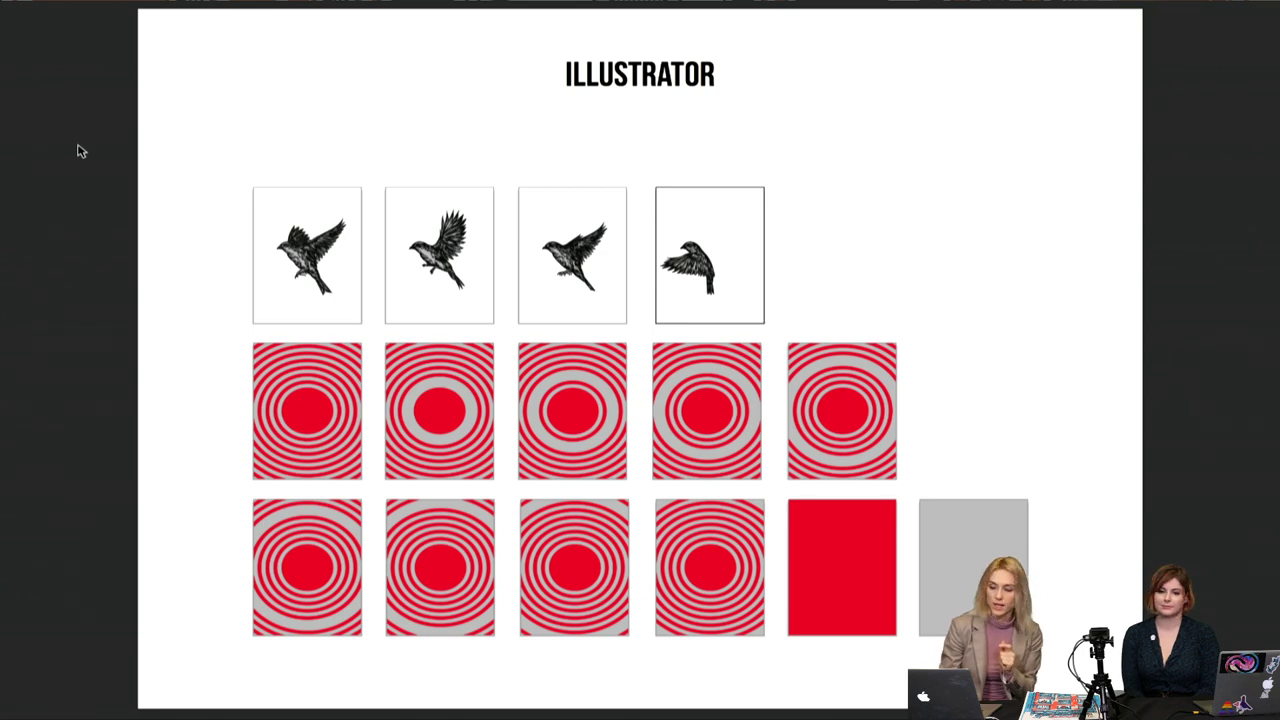
key(Right)
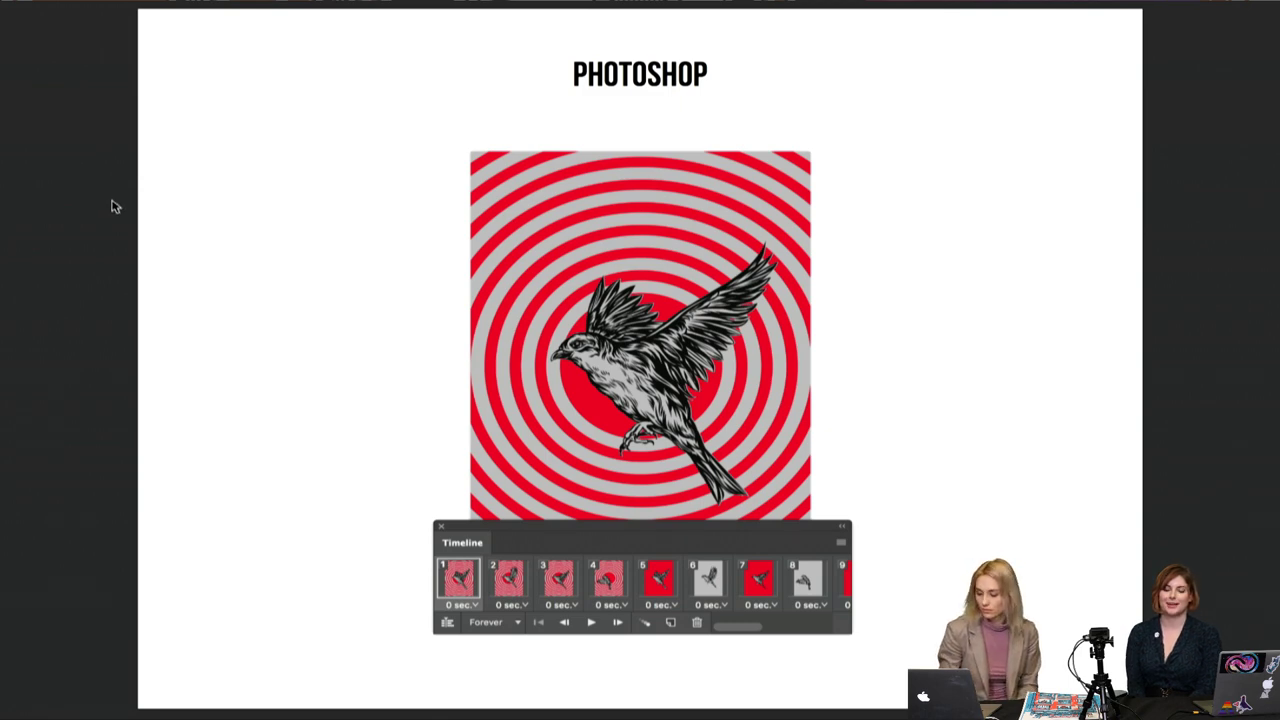
key(Right)
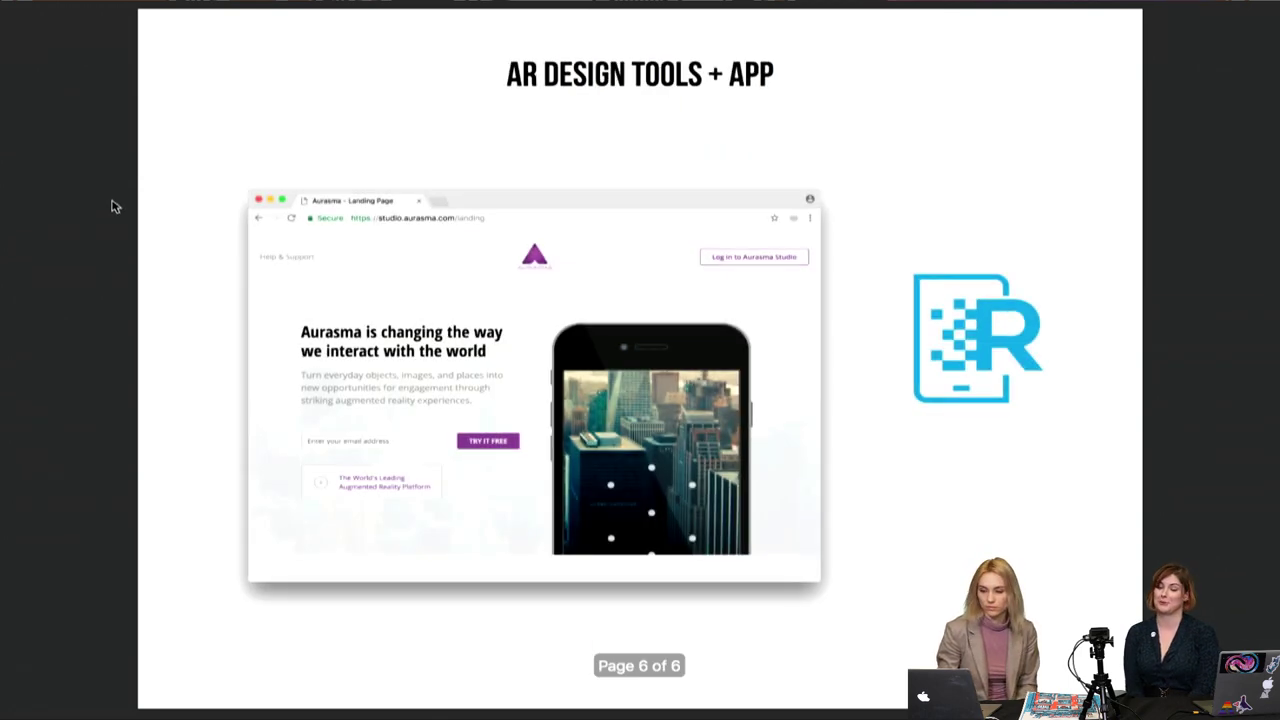
key(Left)
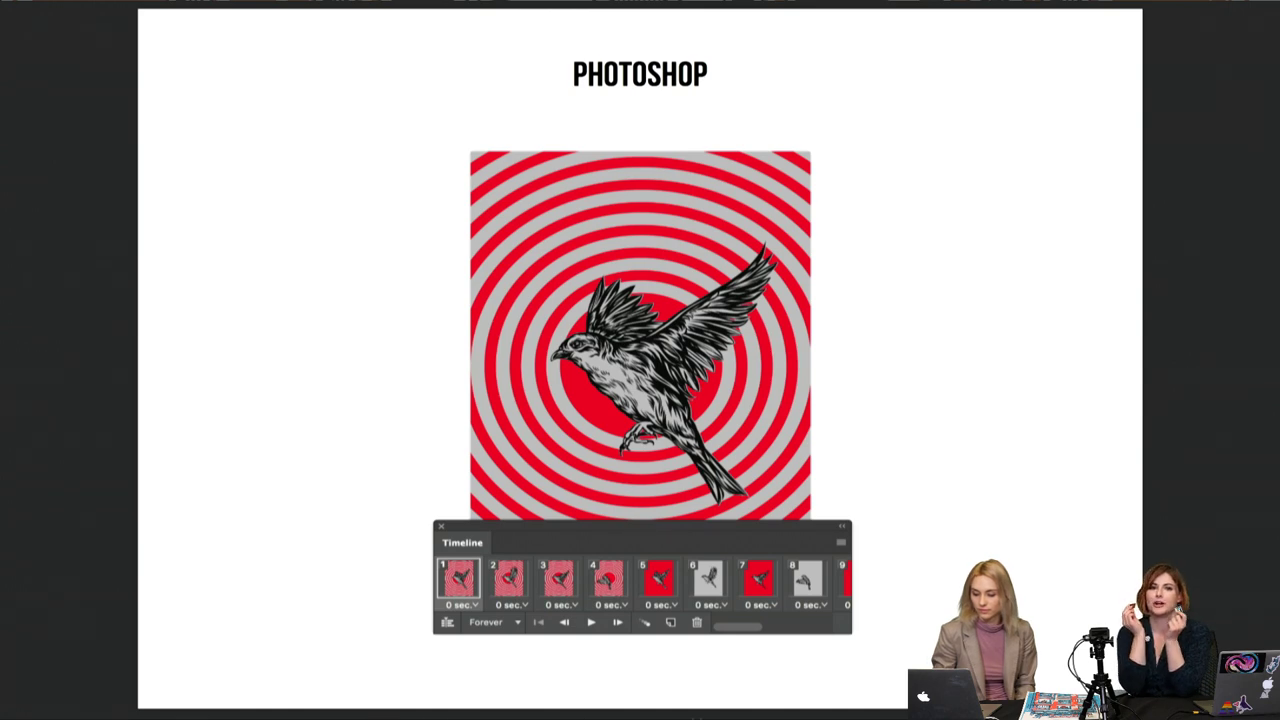
key(Escape)
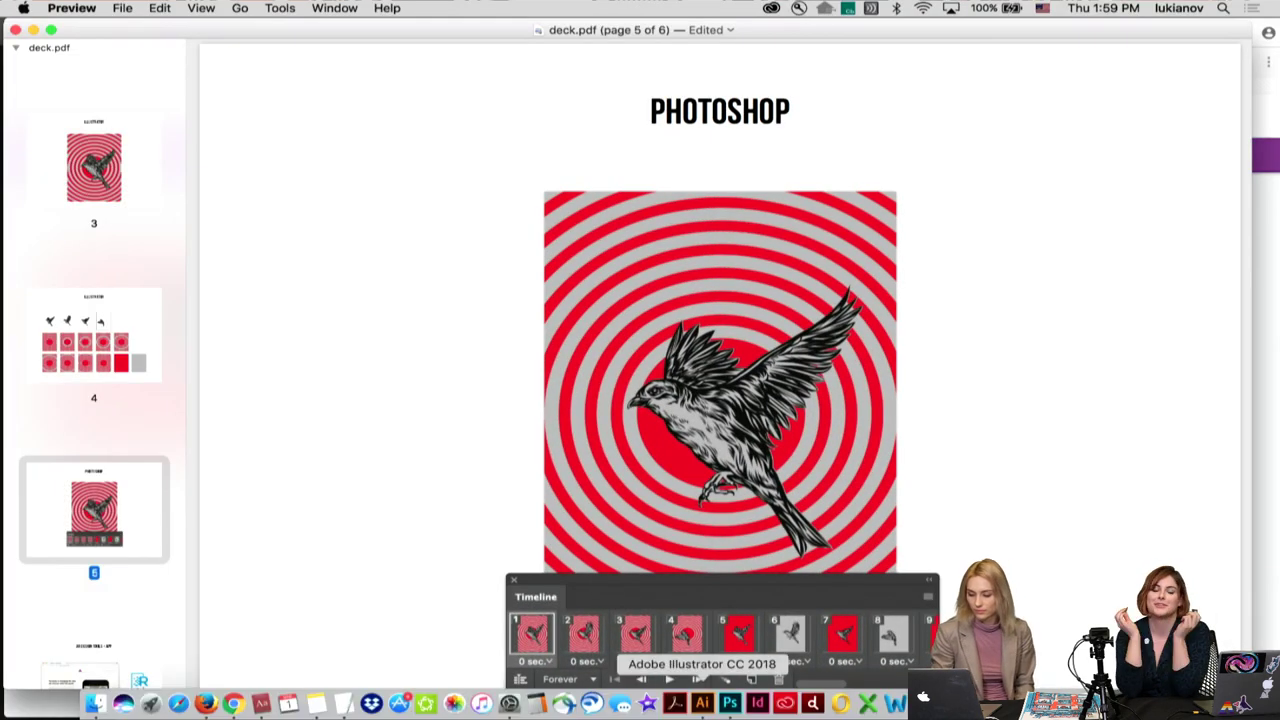
Step: In Photoshop, stop the bird animation playback and select frame 1 in the Timeline
click(731, 705)
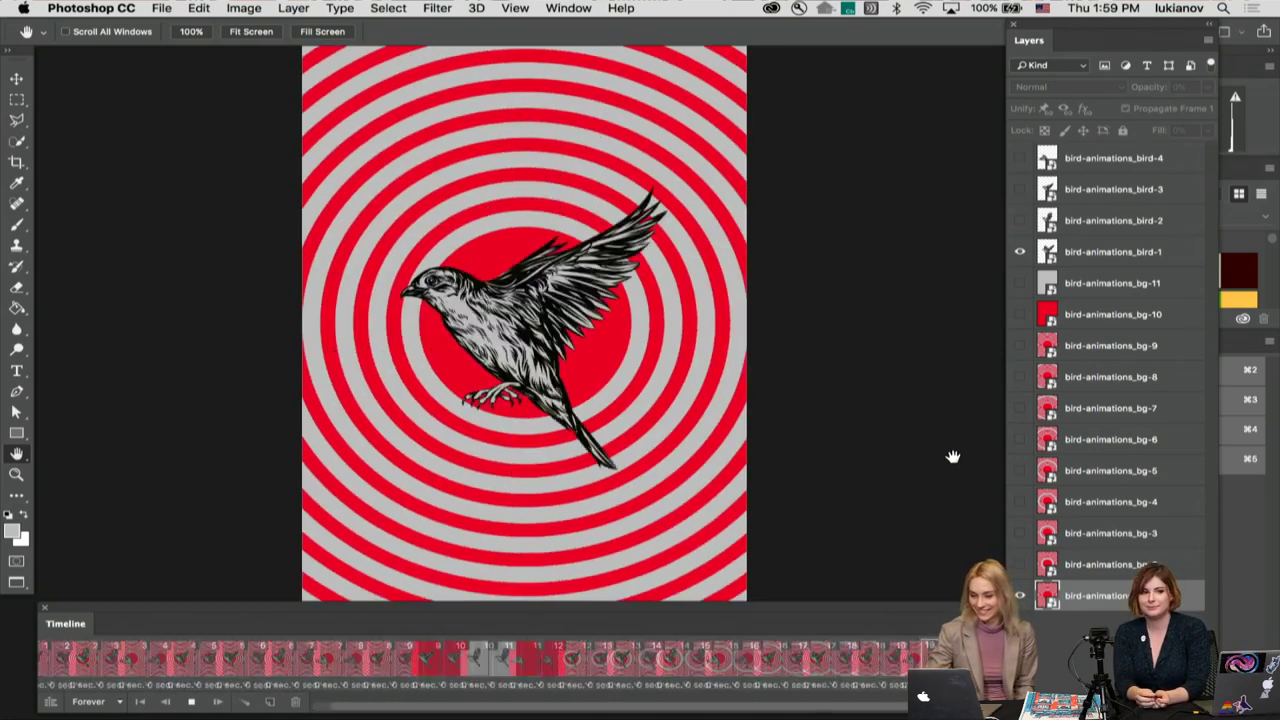
key(space)
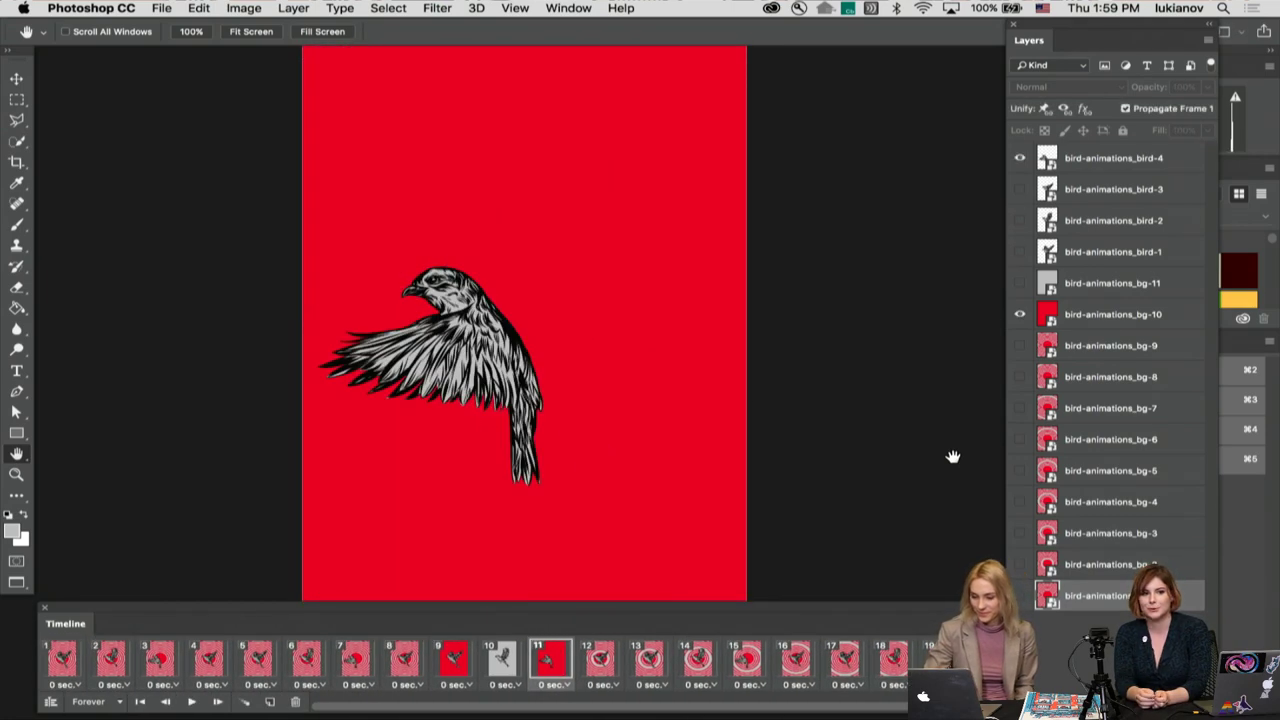
click(62, 667)
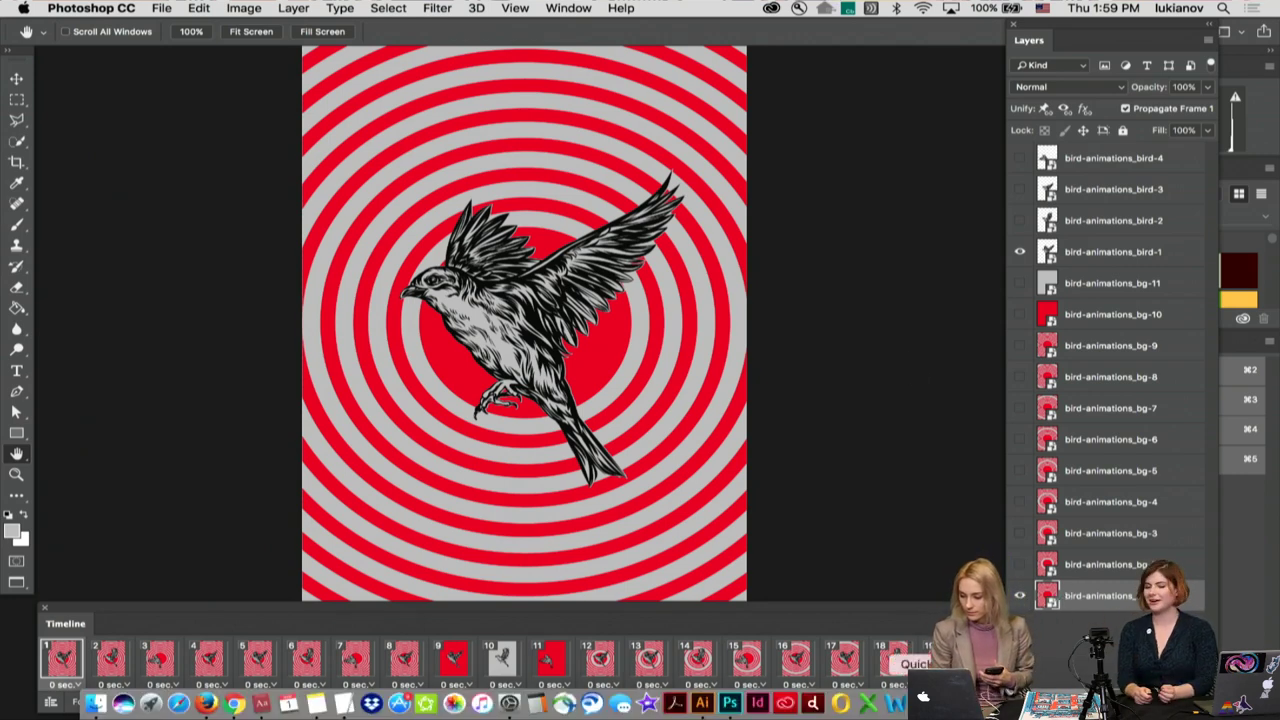
Step: Start a QuickTime movie recording with the phone as source, then close it and reopen the File menu
click(915, 703)
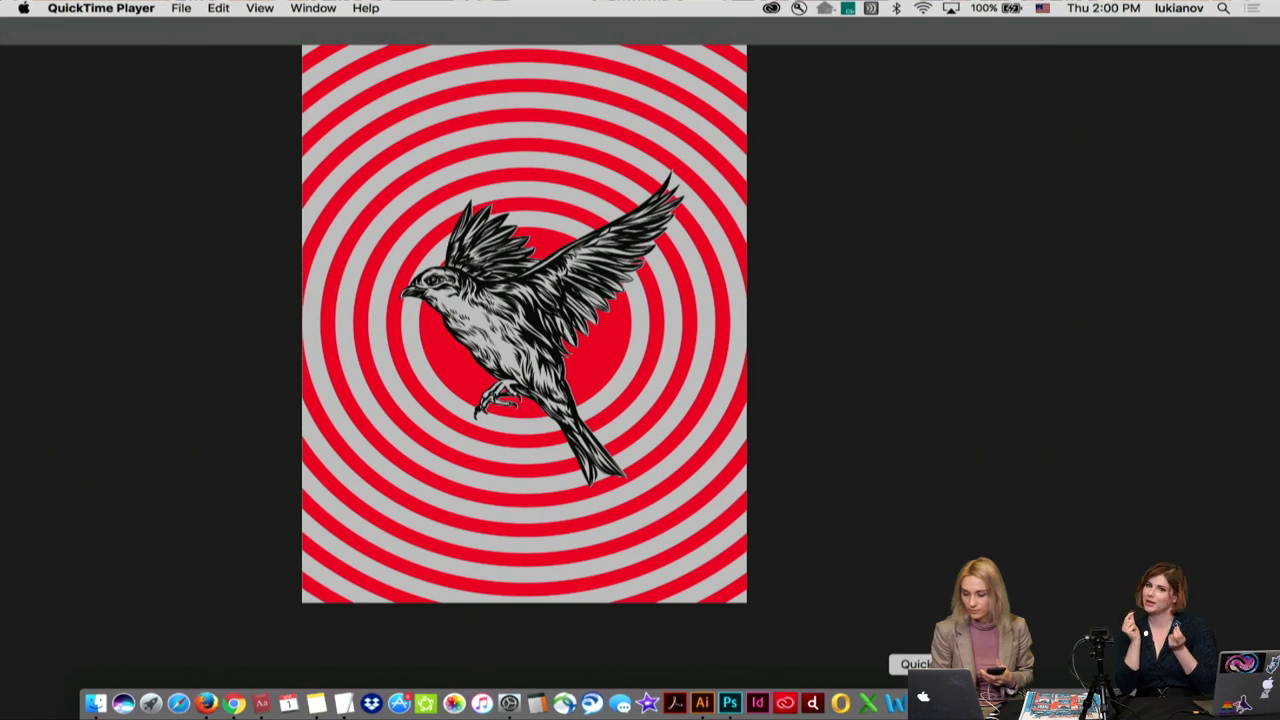
click(180, 7)
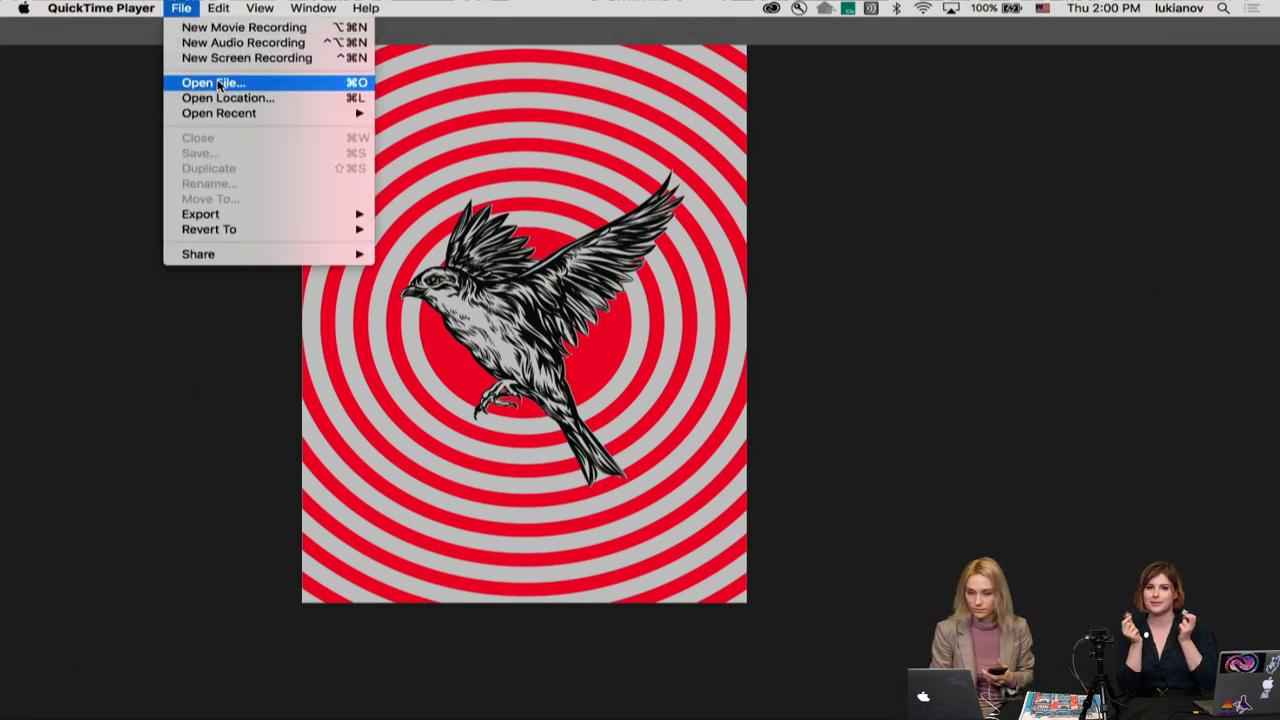
click(211, 31)
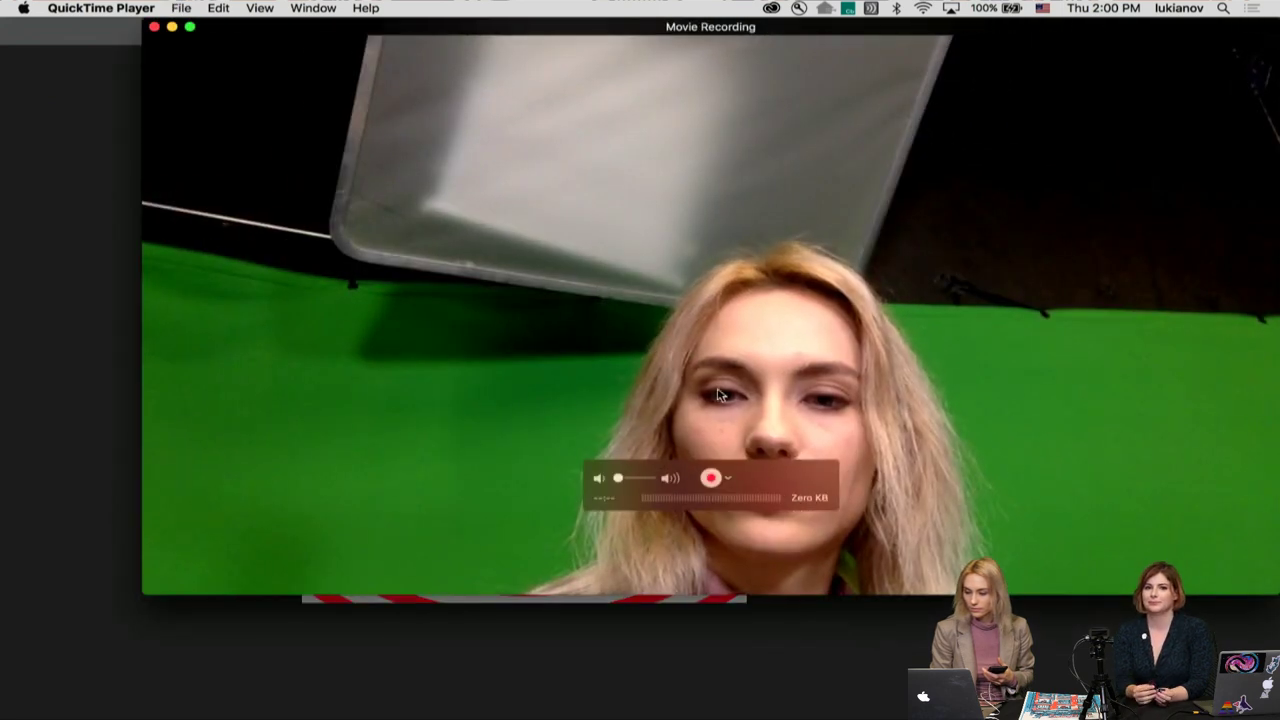
click(727, 478)
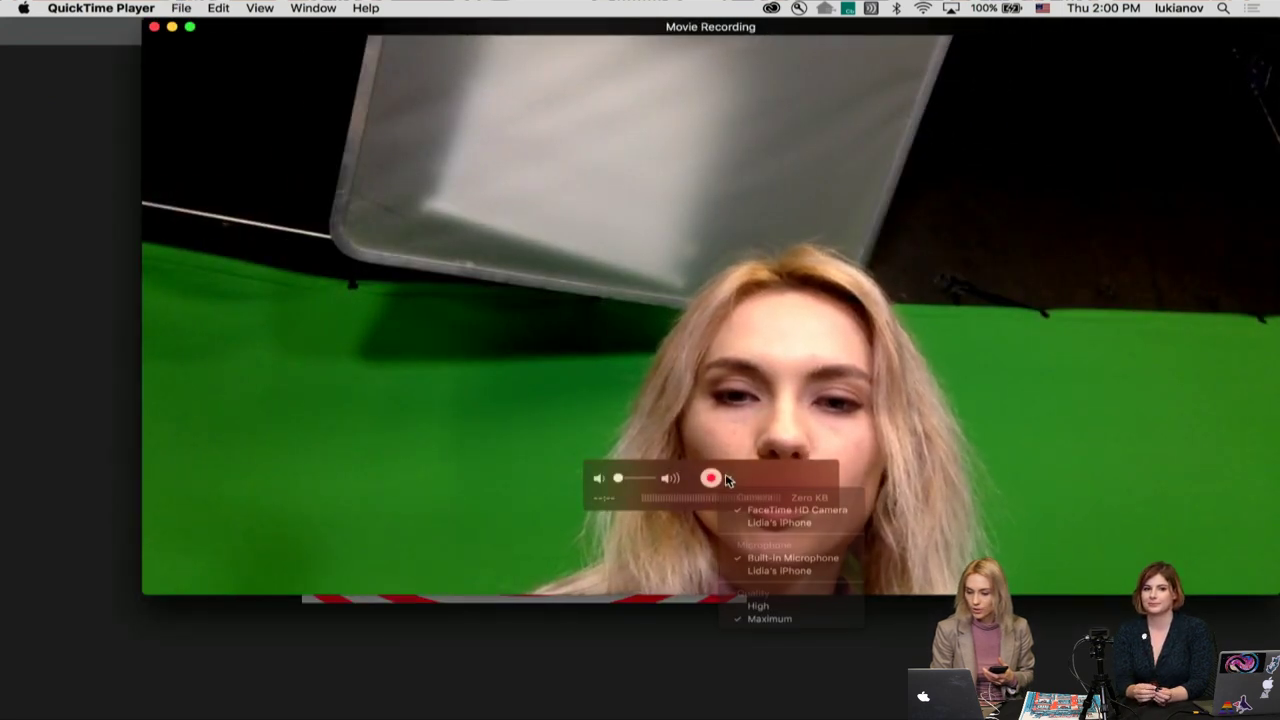
click(768, 571)
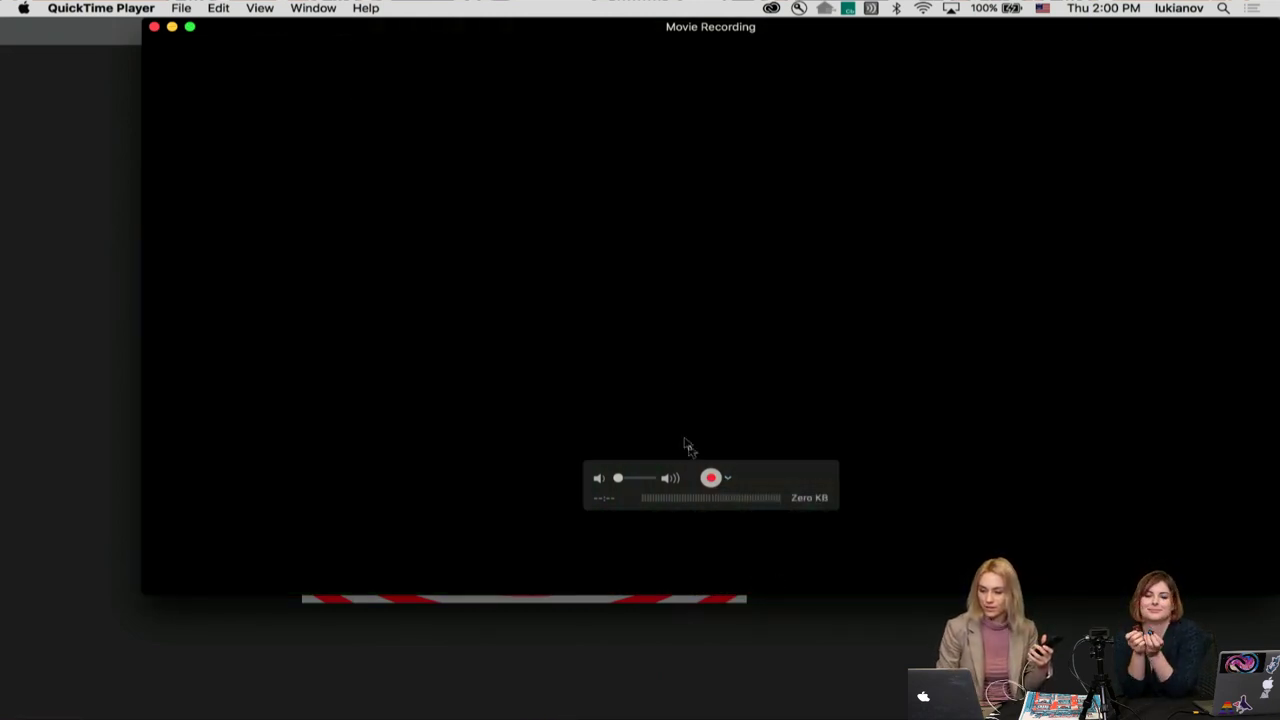
click(154, 27)
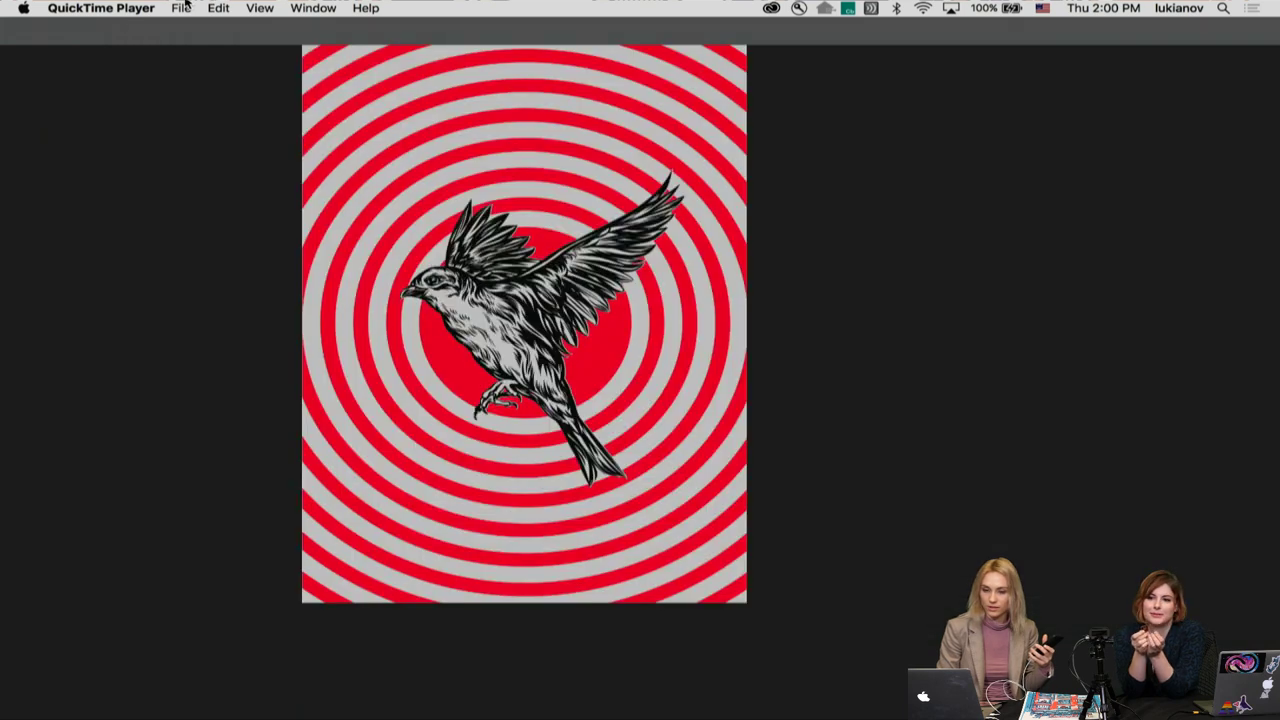
click(182, 8)
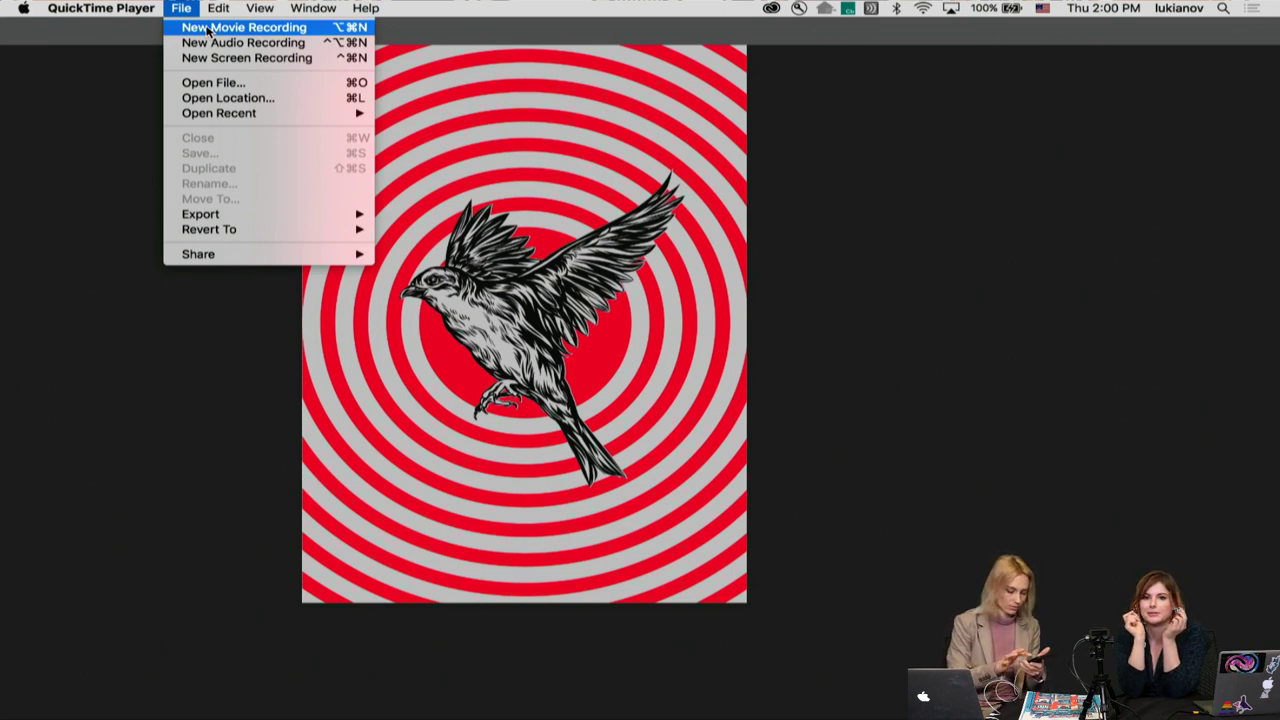
click(209, 29)
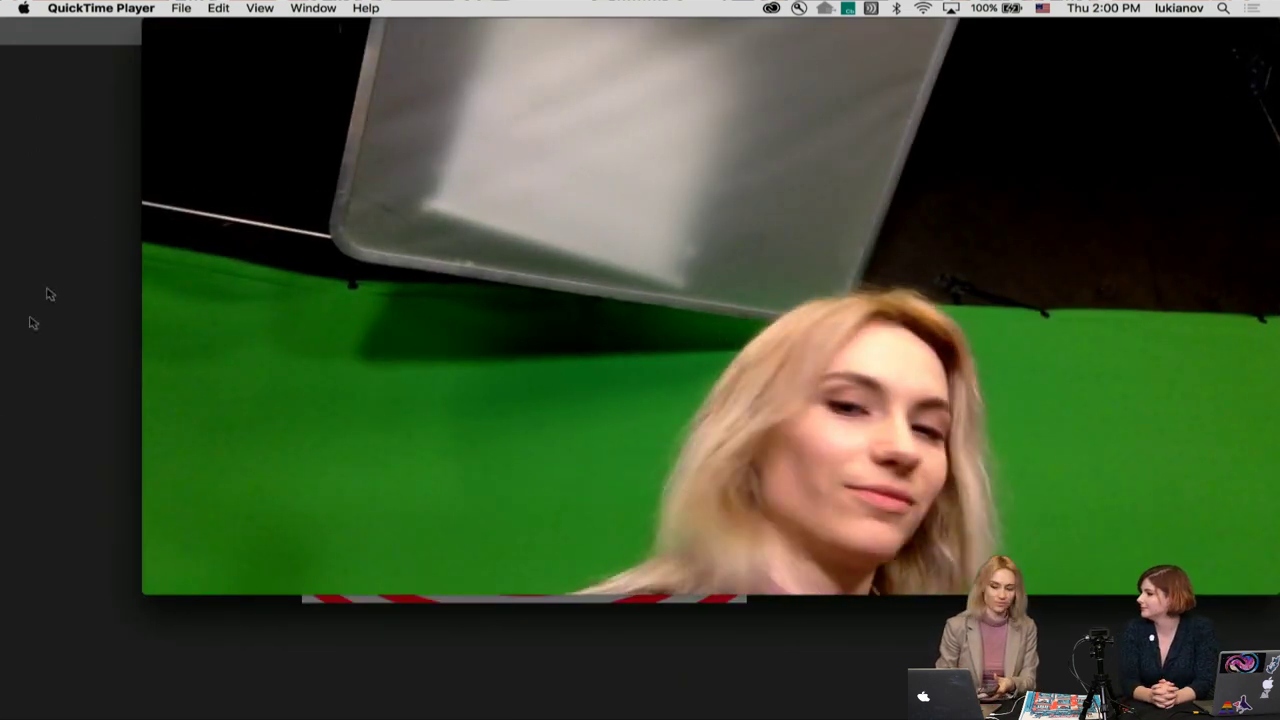
click(728, 478)
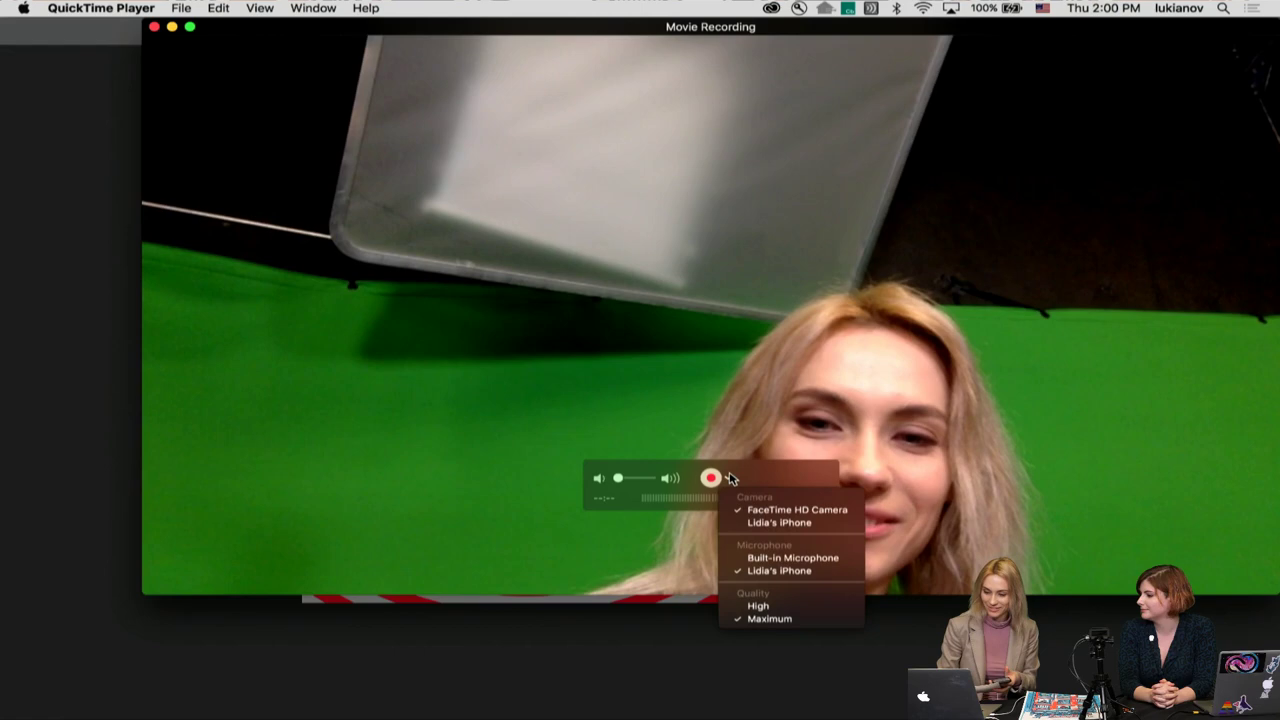
click(768, 522)
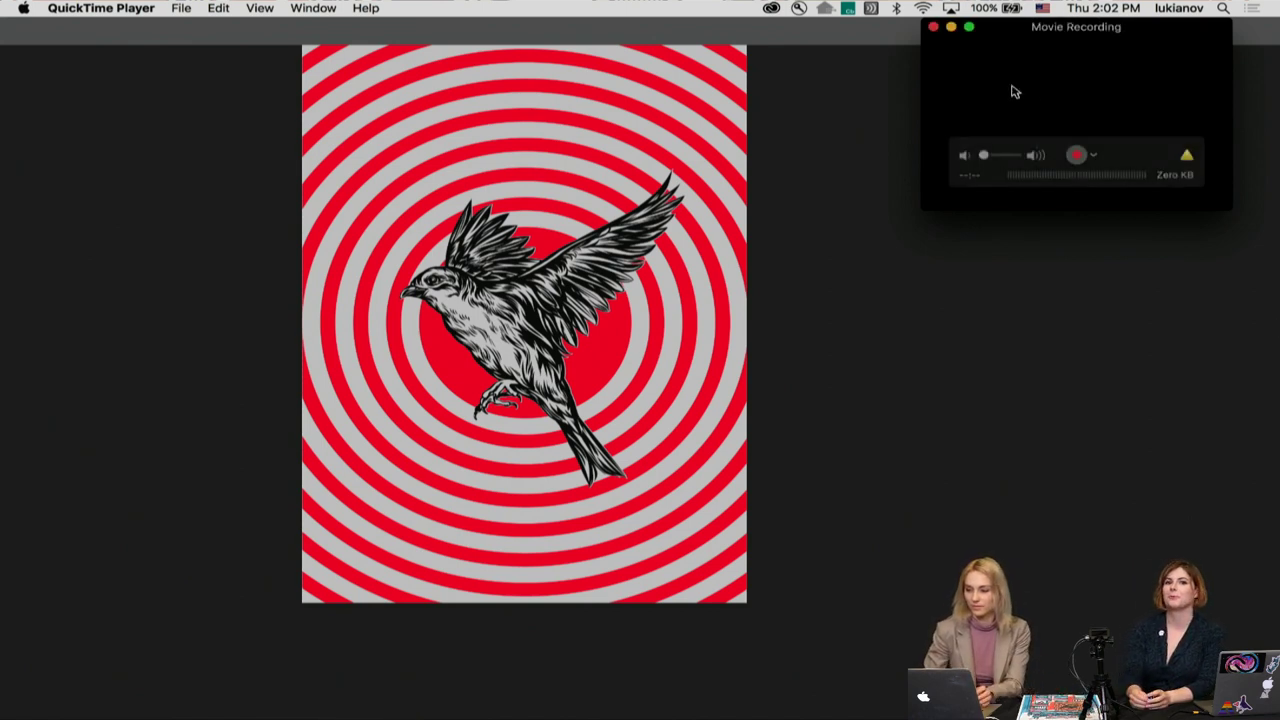
click(930, 27)
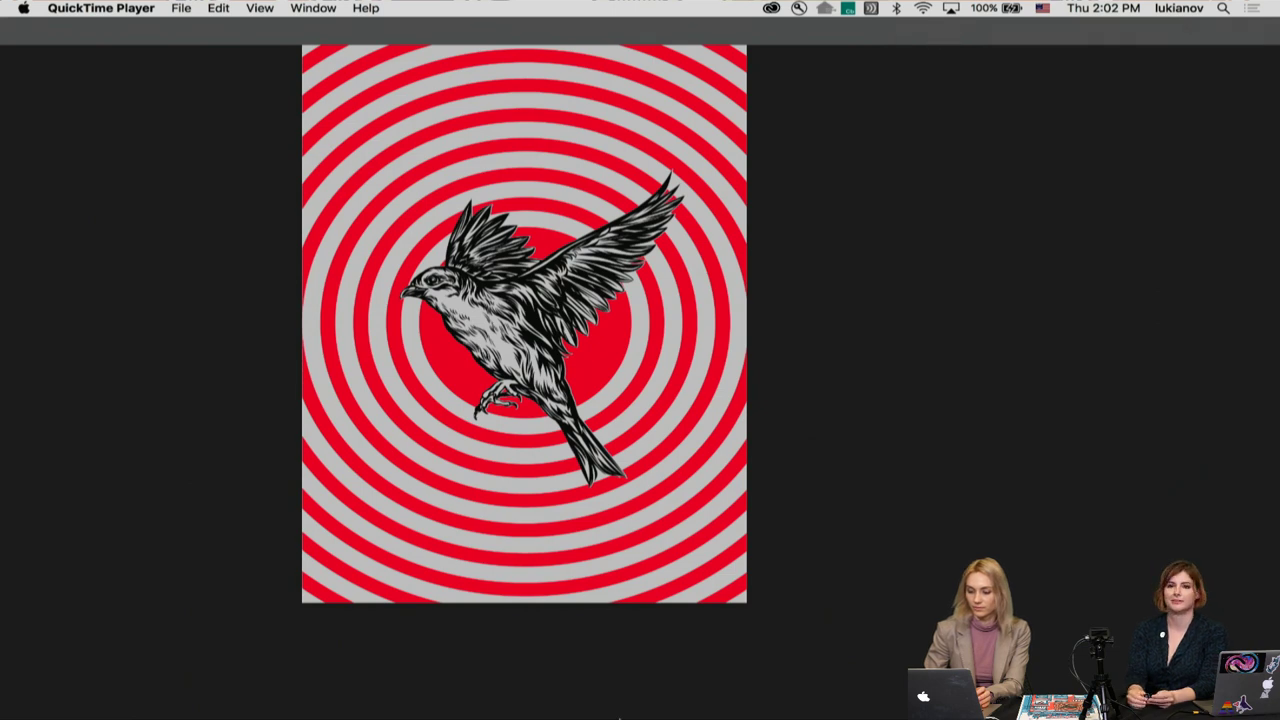
Step: Bring up the Illustrator bird and target artboards, then switch to the Photoshop bird animation
mouse_move(643, 708)
click(702, 704)
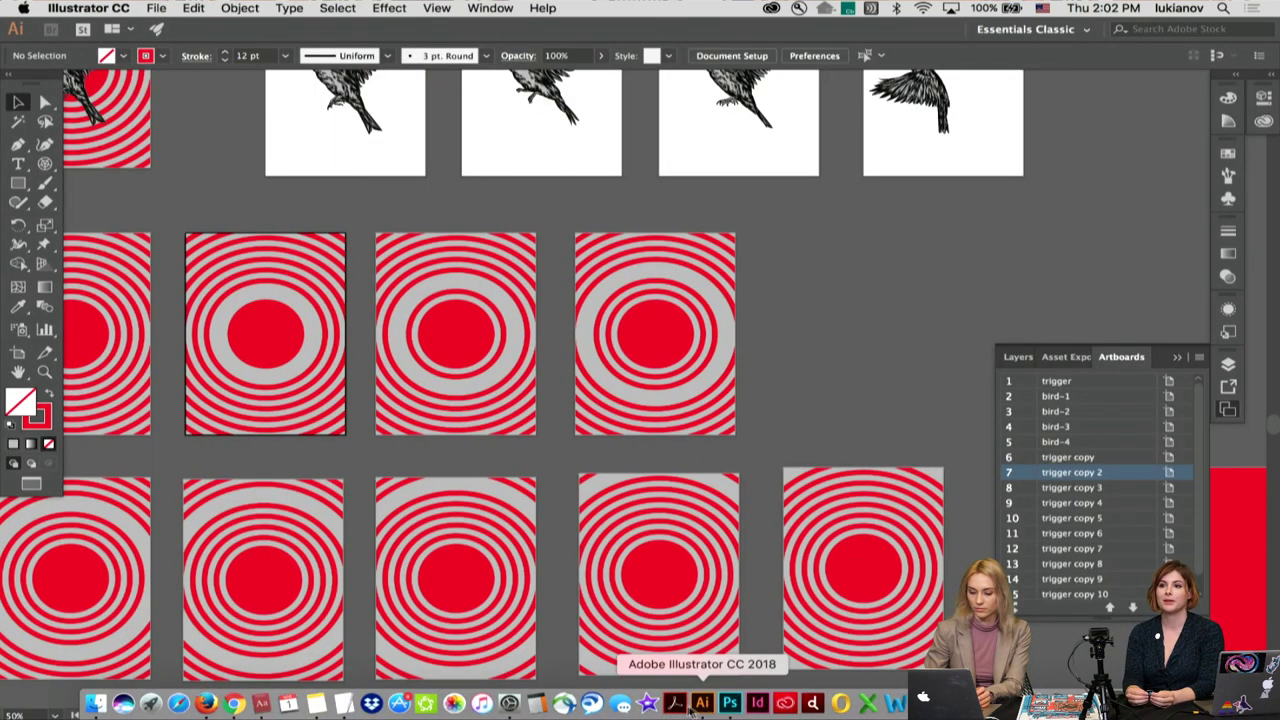
click(731, 704)
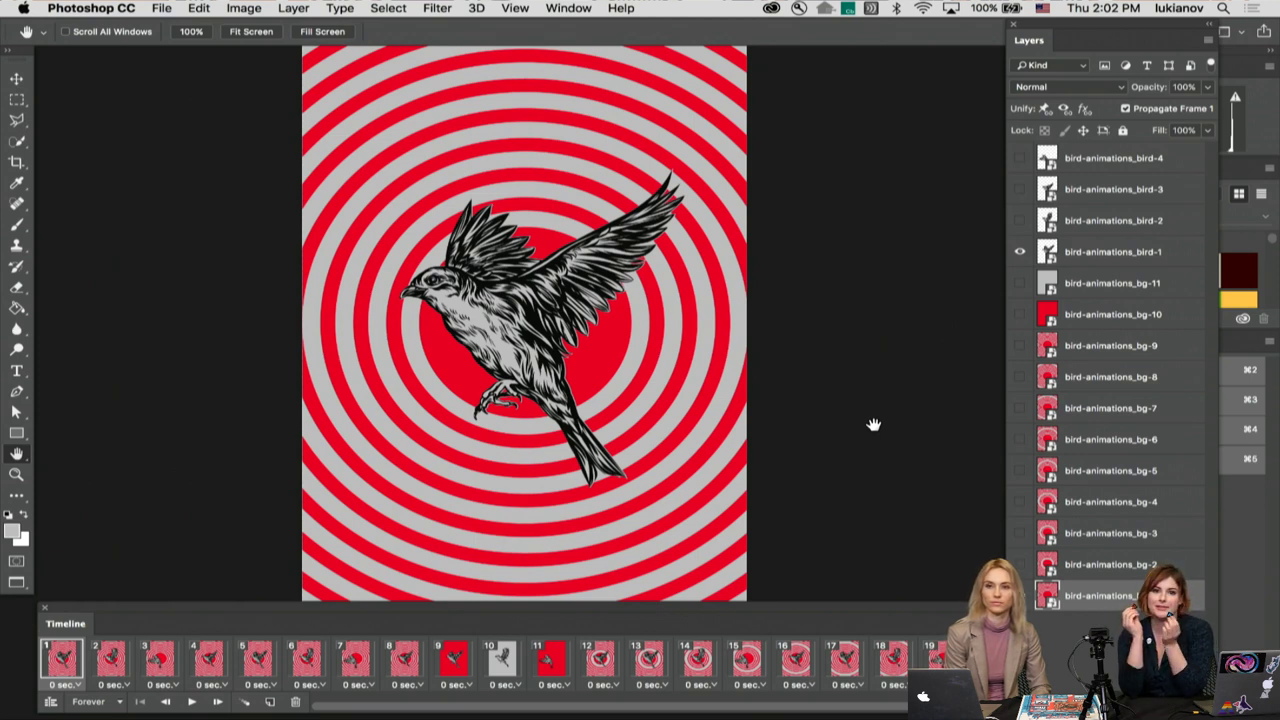
Step: Turn the bird-animations_bg-1 background layer's visibility back on
key(super+comma)
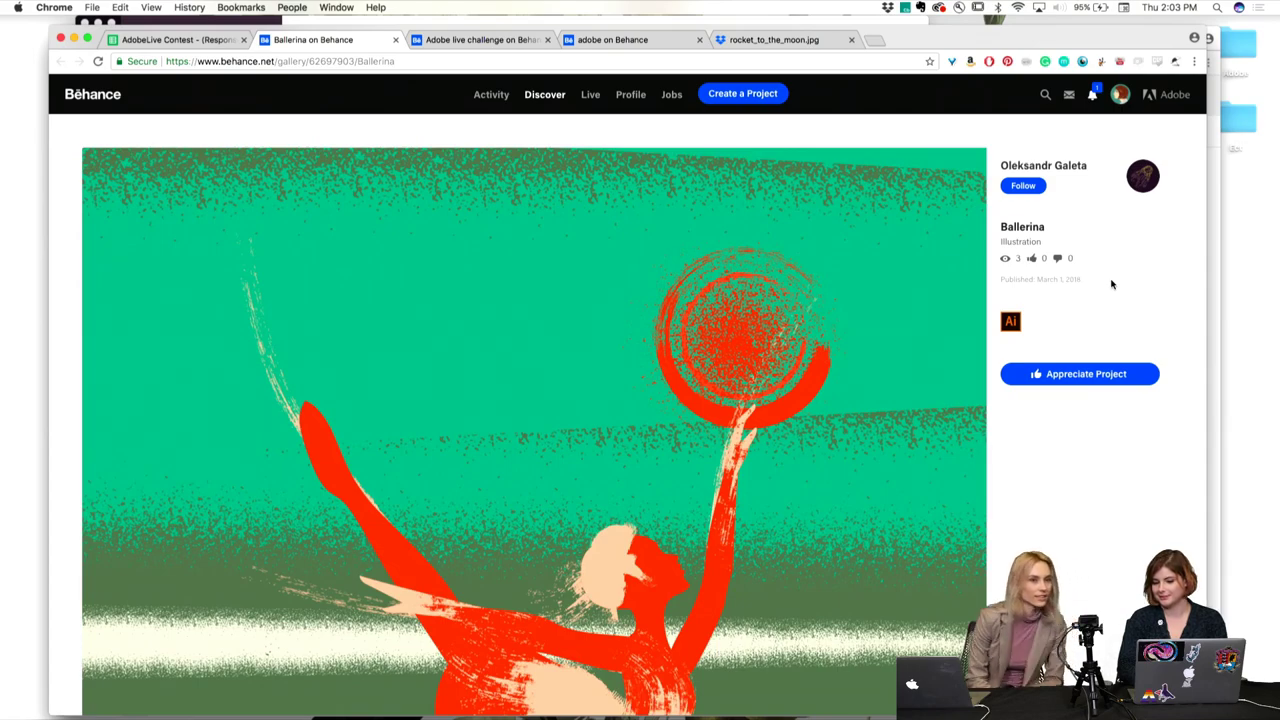
Step: Scroll down the Behance Ballerina project page to see more of the dancer artwork
scroll(1110, 285, down, 5)
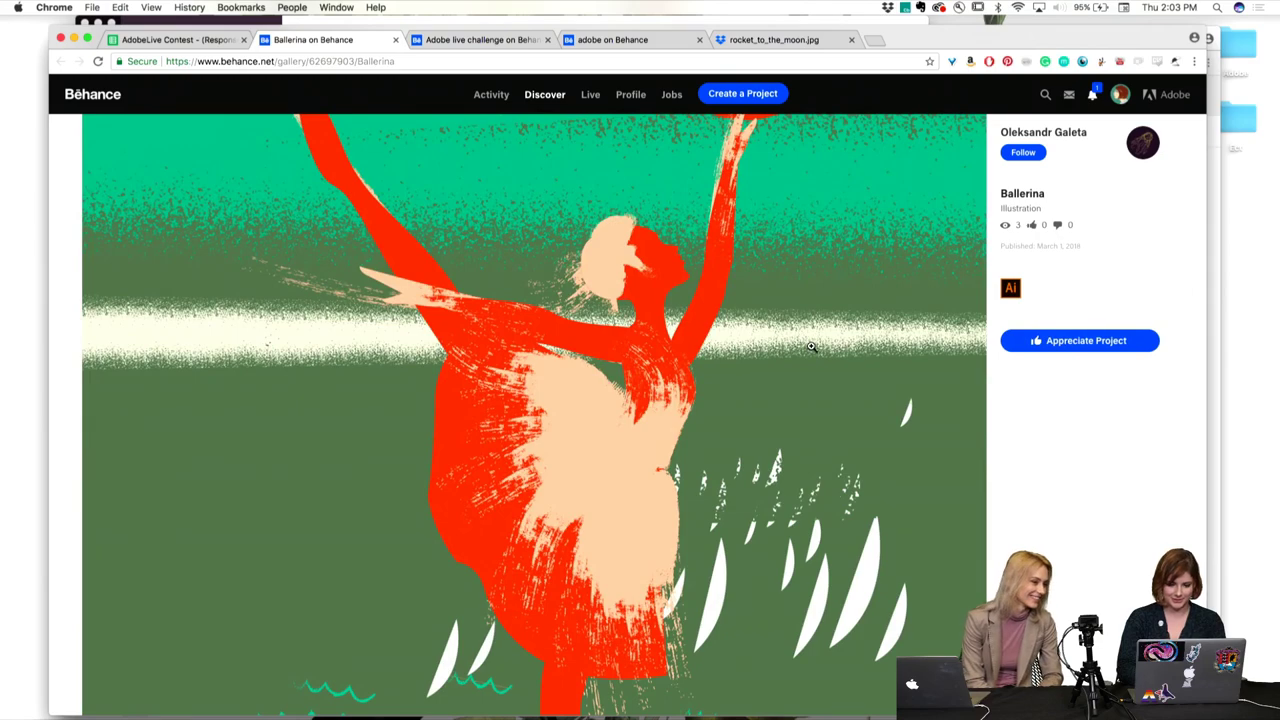
Step: Set the Ballerina page zoom to 50% to see the whole artwork
key(super+minus)
key(super+minus)
key(super+minus)
key(super+minus)
key(super+minus)
key(super+minus)
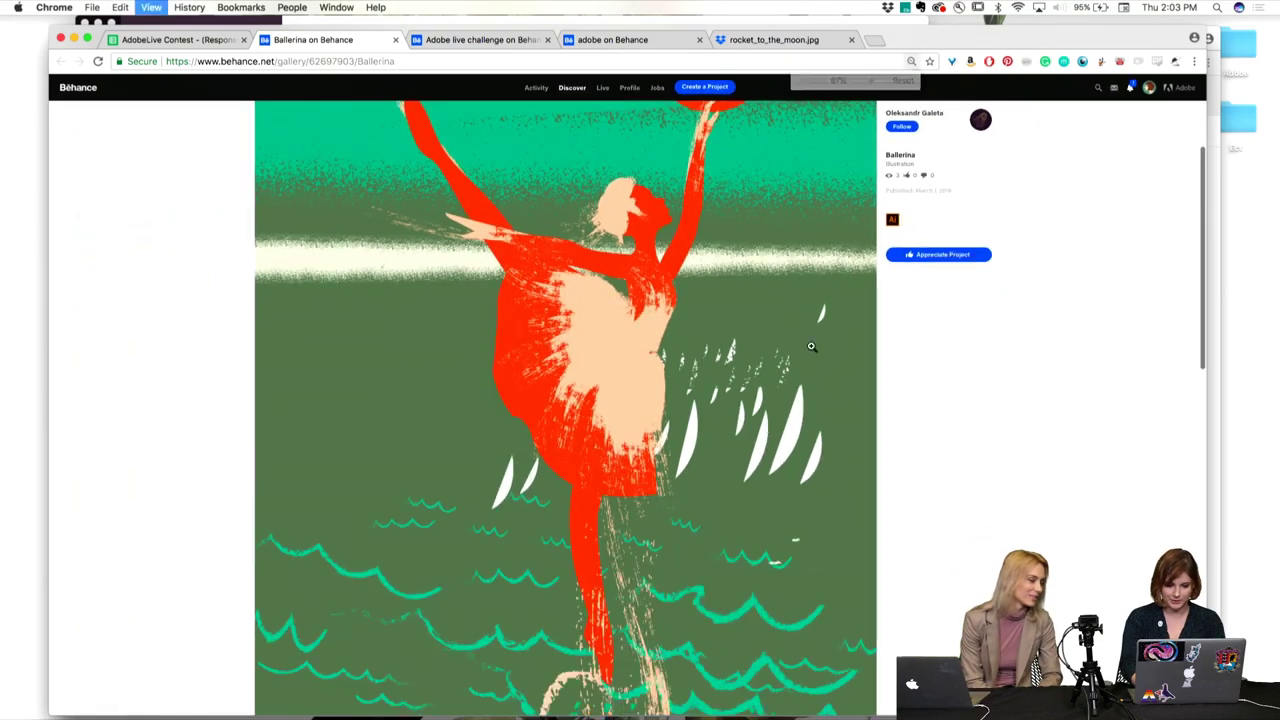
key(super+plus)
key(super+plus)
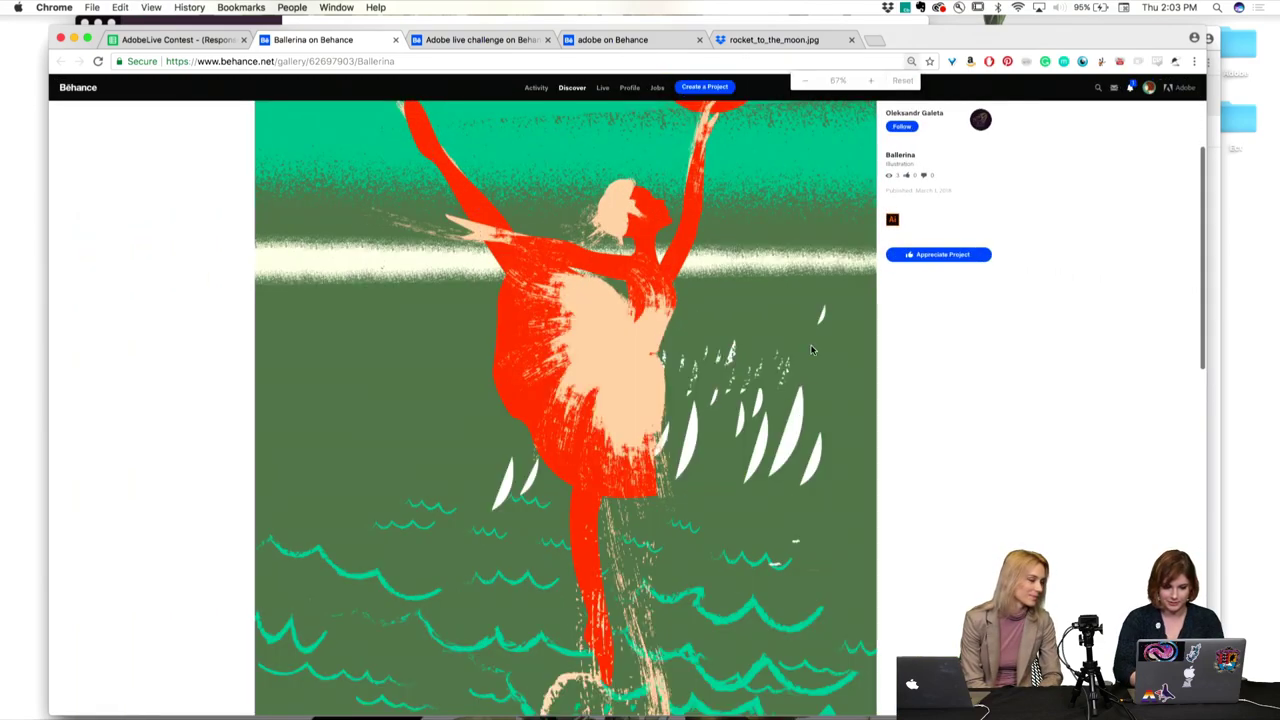
key(super+minus)
scroll(811, 349, up, 3)
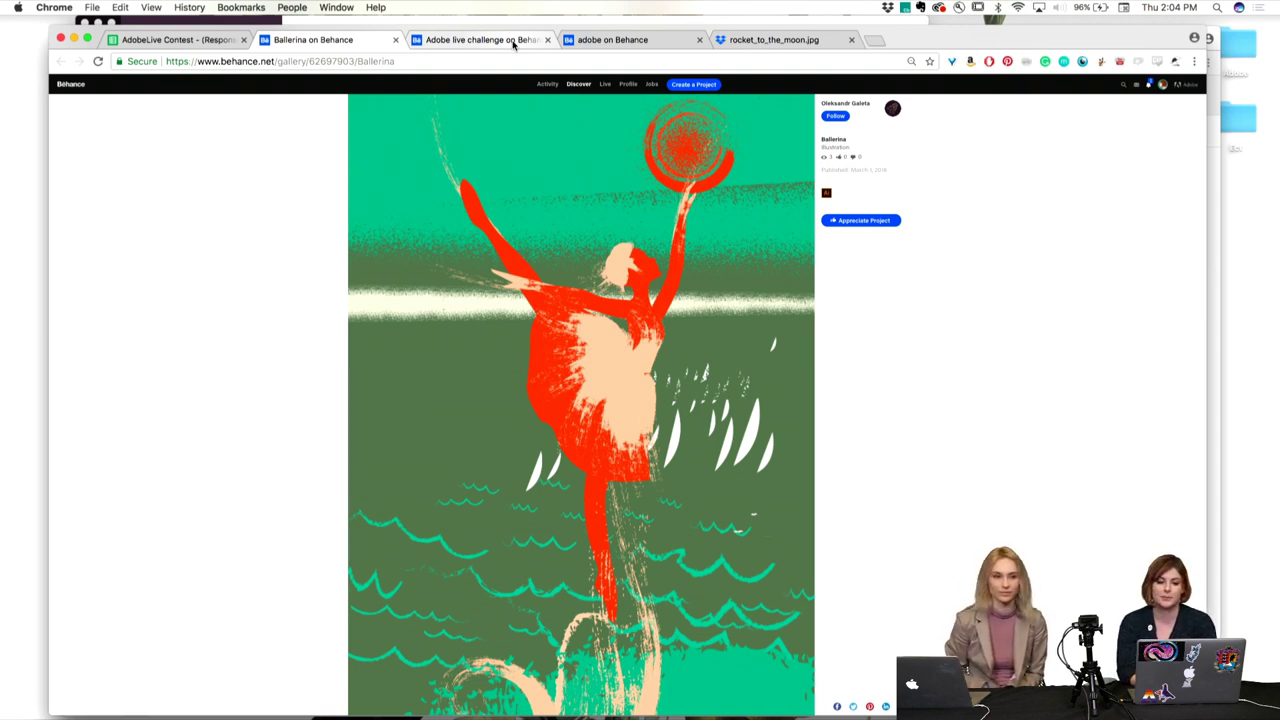
Step: Switch to the Adobe live challenge project and scroll through the sprinter artwork
click(495, 42)
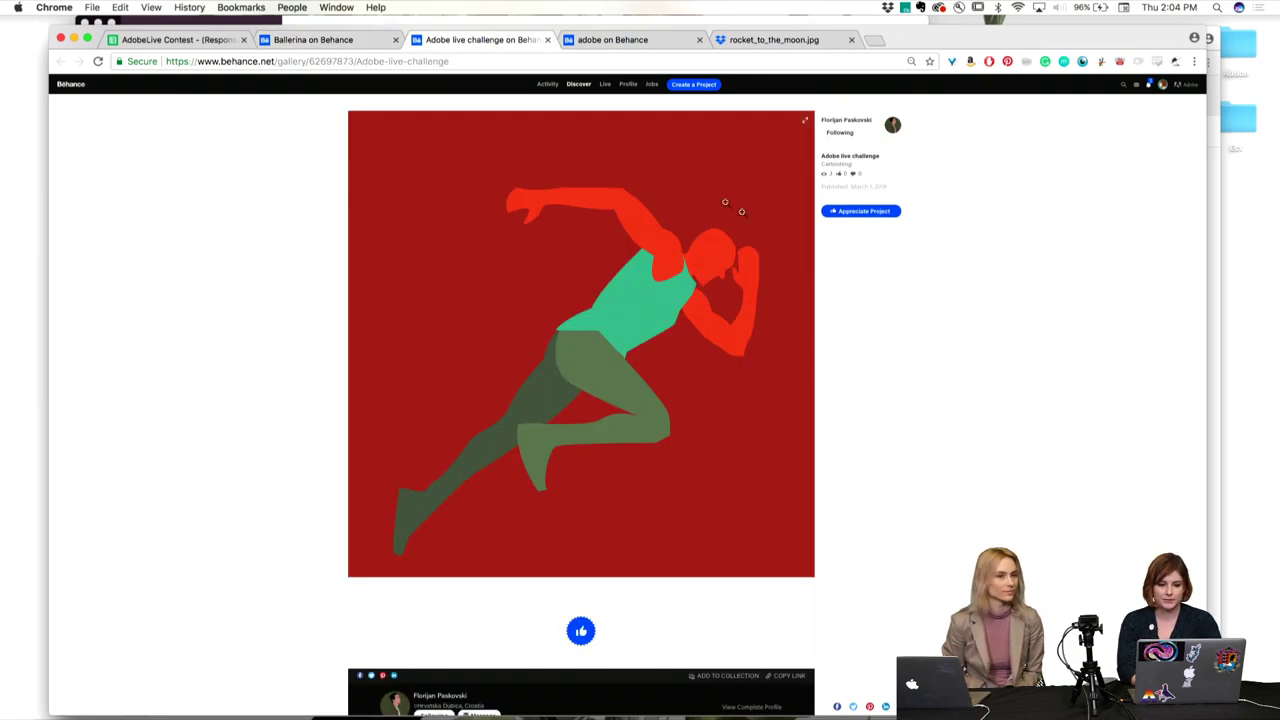
scroll(829, 243, up, 5)
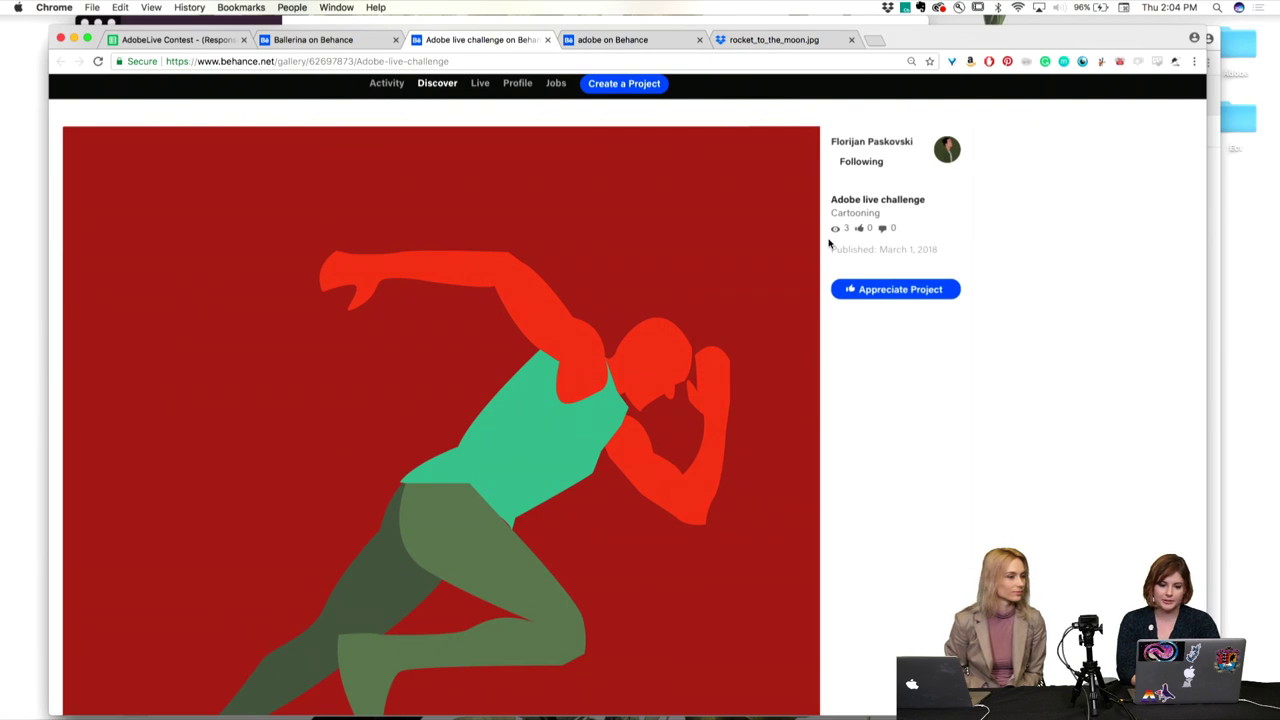
scroll(829, 243, up, 5)
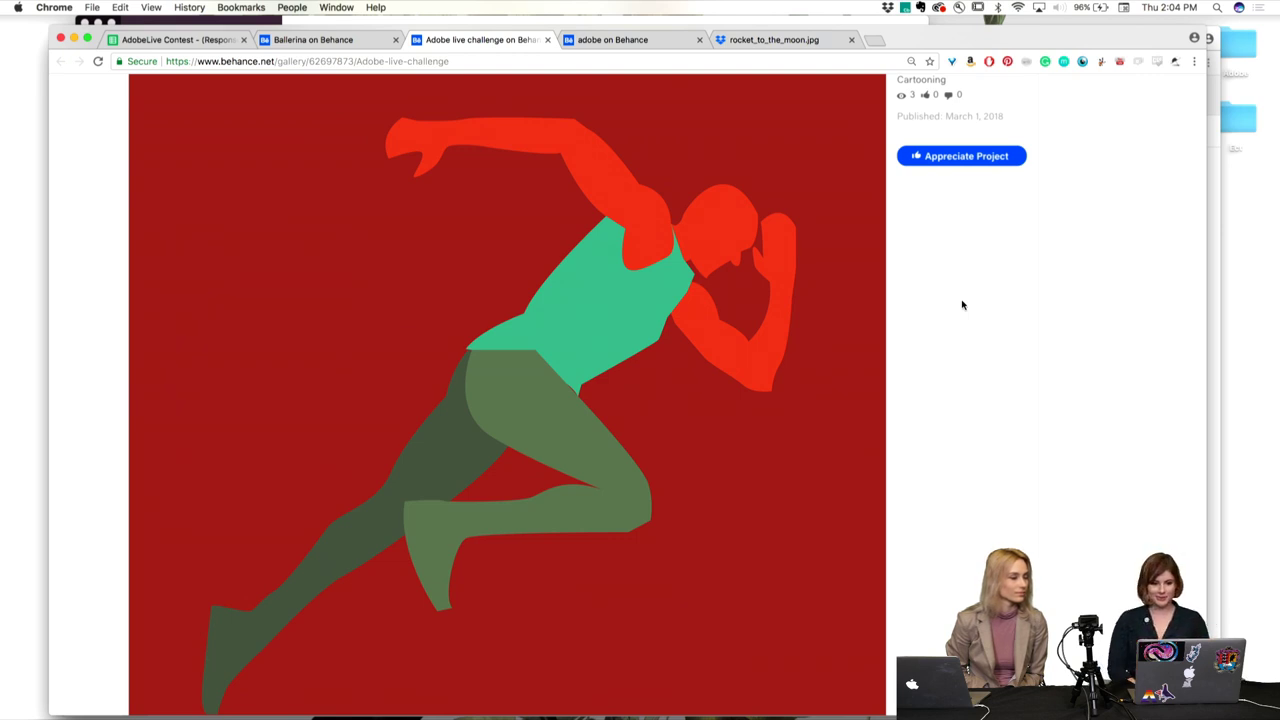
scroll(962, 305, up, 2)
scroll(962, 305, down, 2)
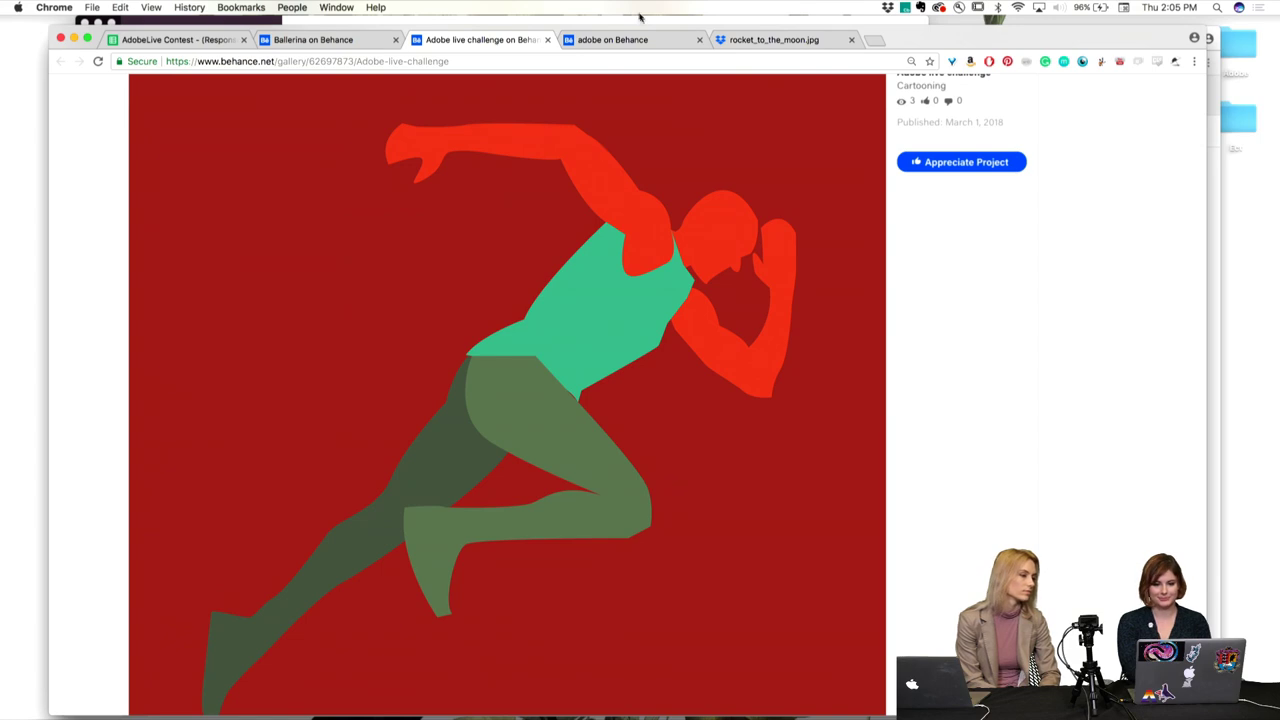
Step: Open the adobe project tab and scroll through the running cheetah illustration
click(627, 43)
scroll(641, 322, up, 3)
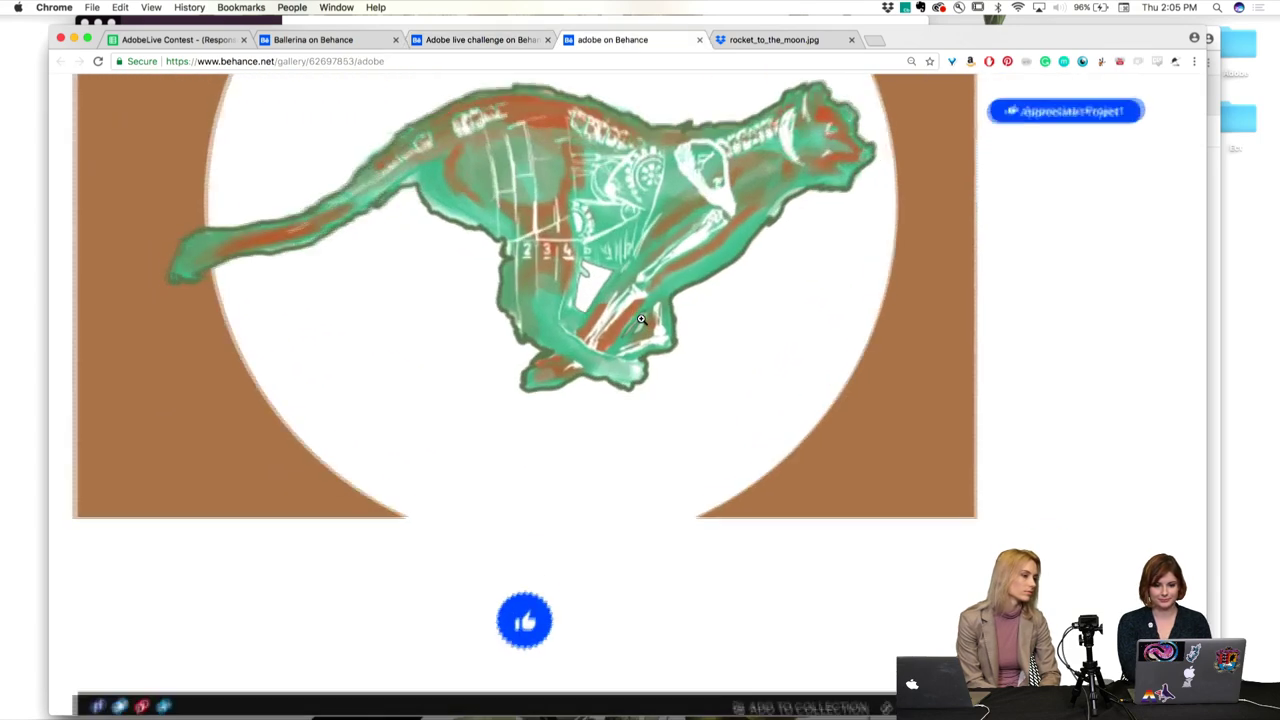
scroll(641, 319, up, 3)
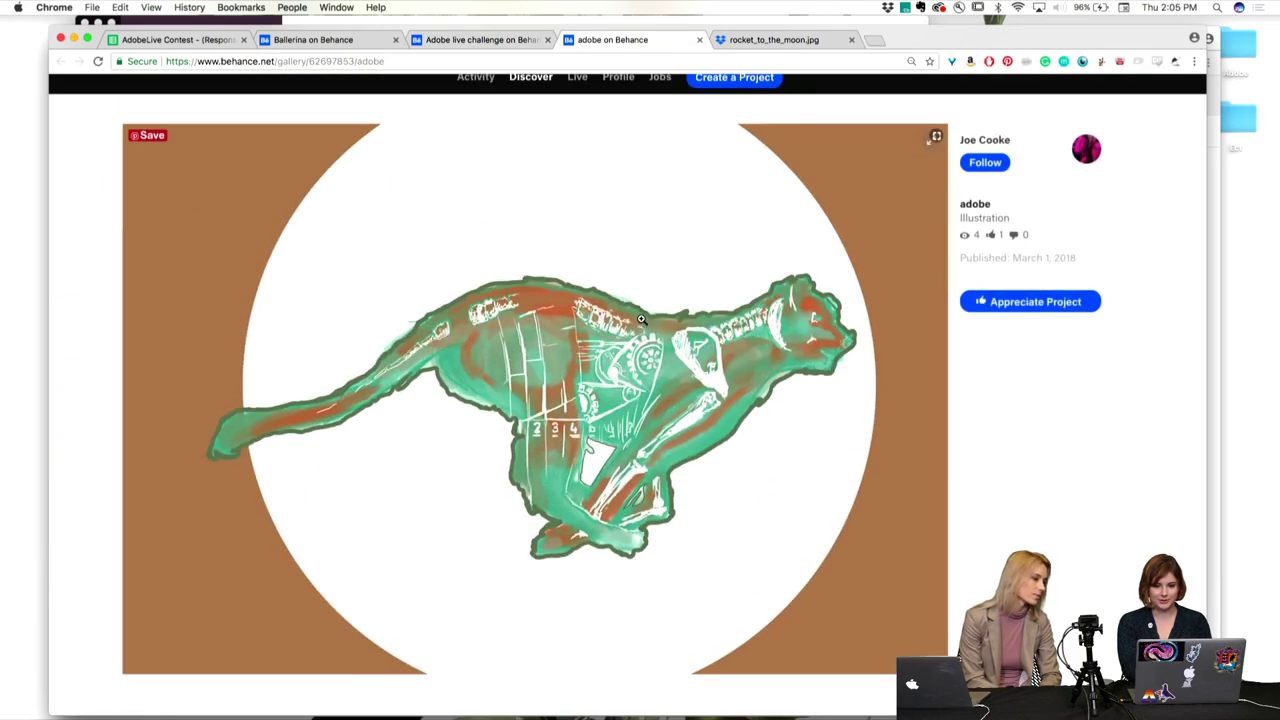
scroll(641, 319, up, 3)
scroll(641, 319, down, 2)
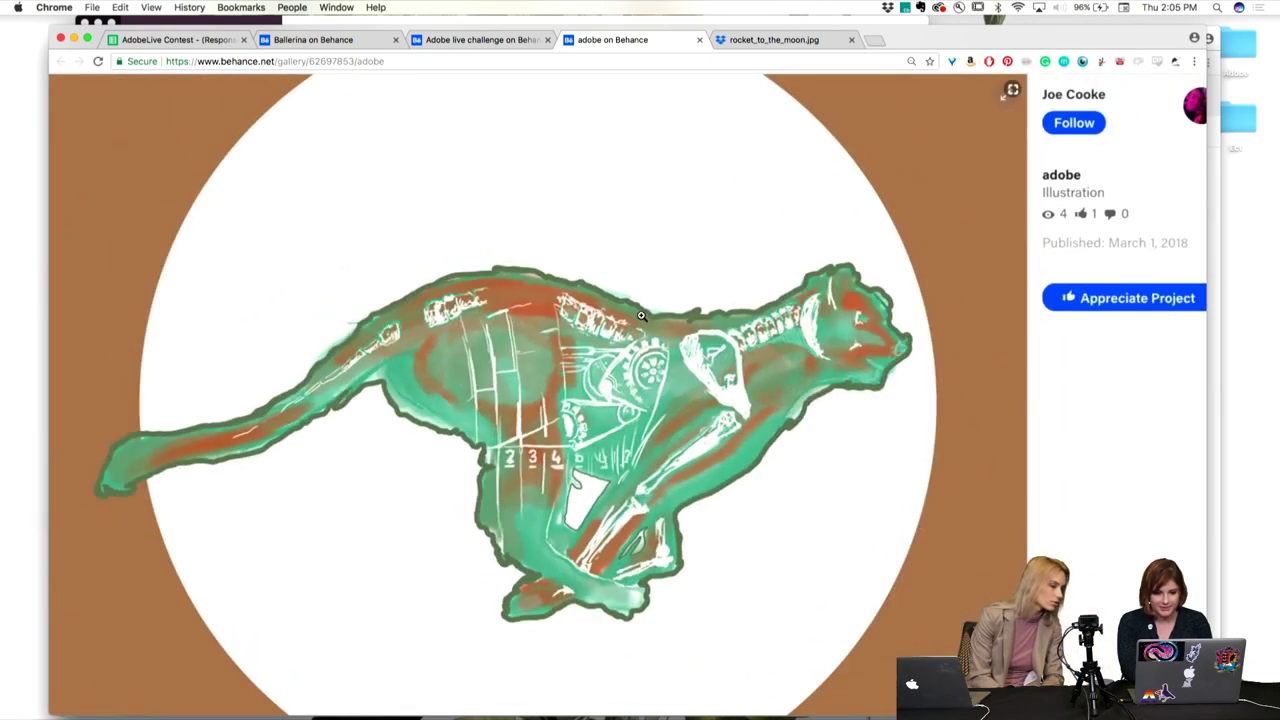
scroll(641, 317, up, 2)
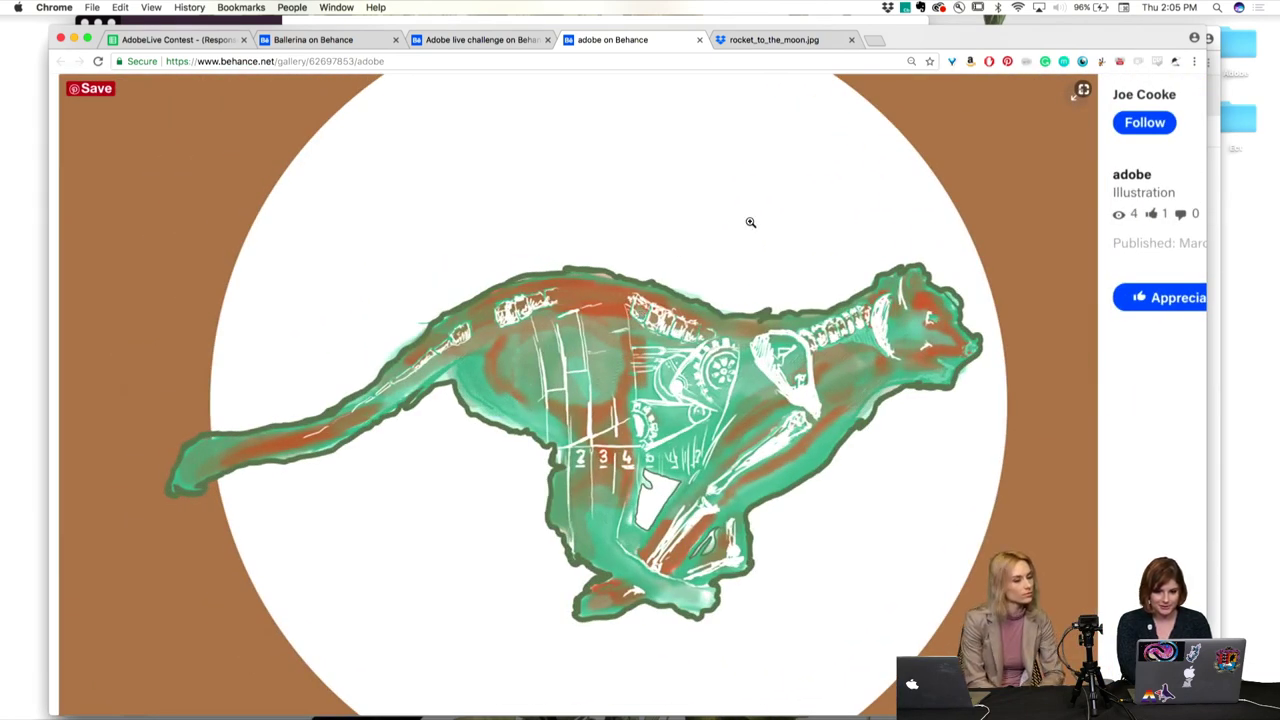
scroll(750, 222, down, 1)
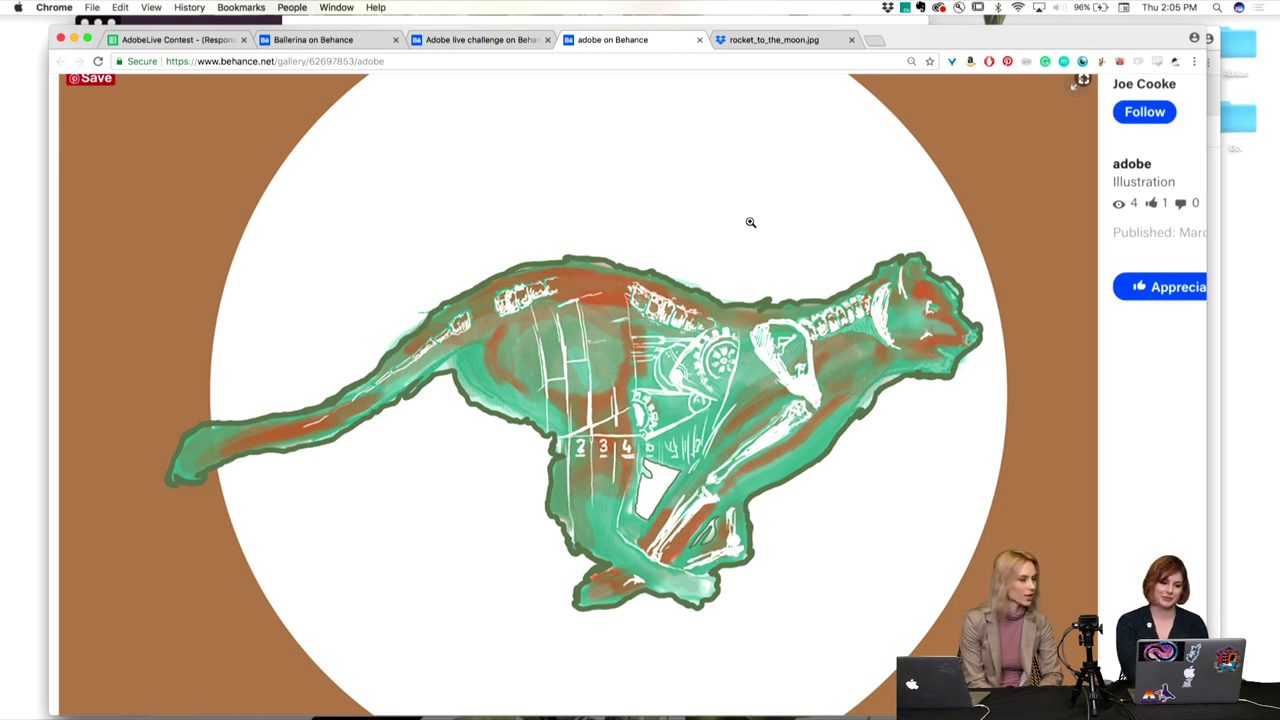
scroll(1093, 437, down, 5)
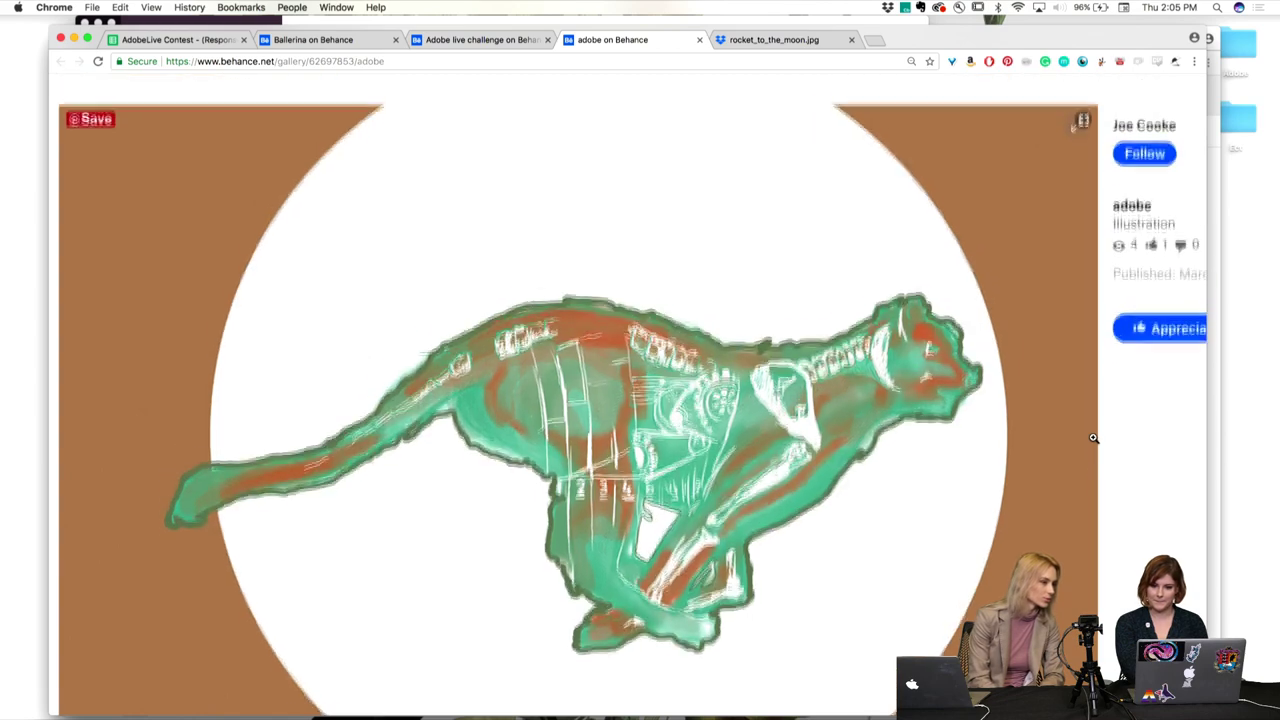
scroll(1093, 437, down, 2)
scroll(1093, 437, up, 5)
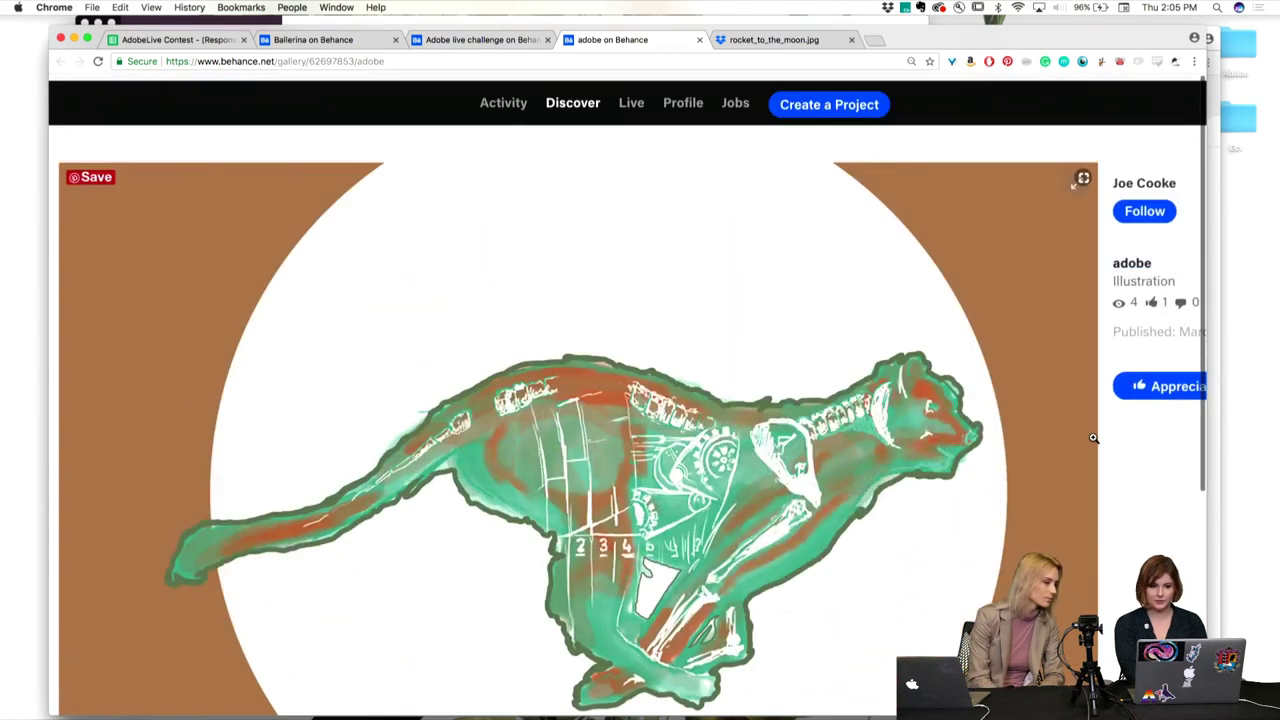
scroll(1093, 437, down, 3)
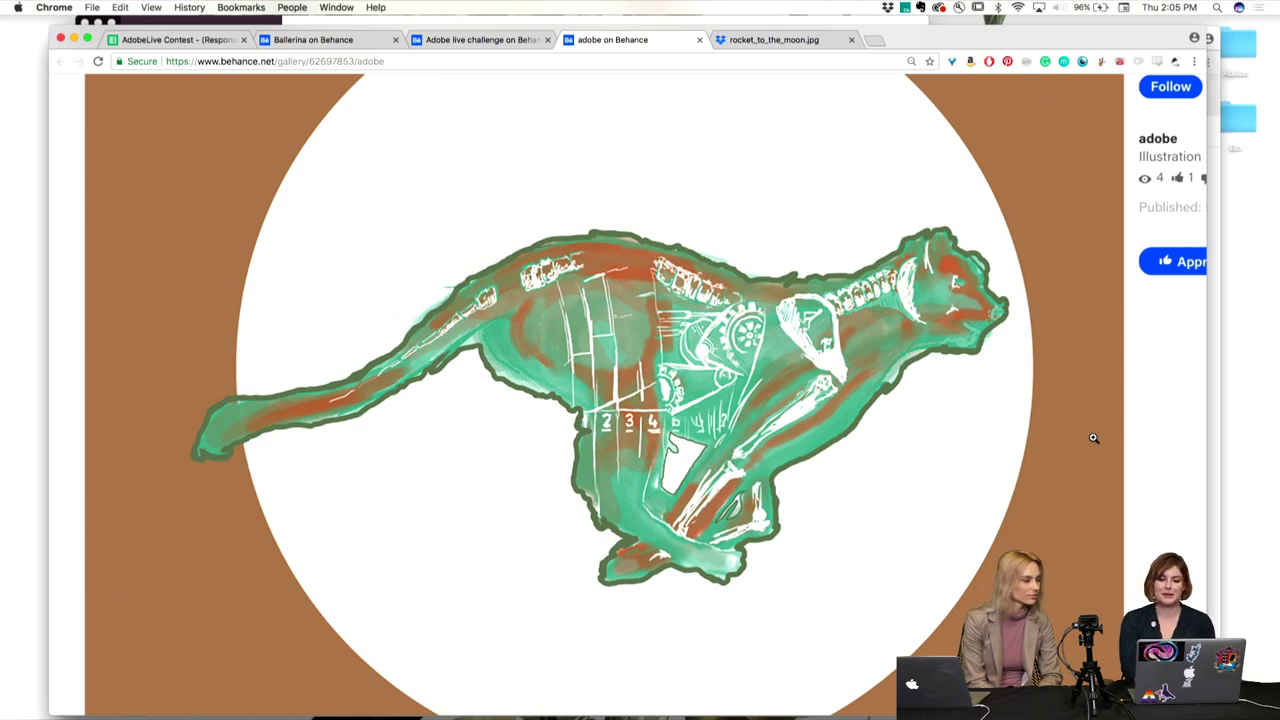
scroll(1093, 437, down, 1)
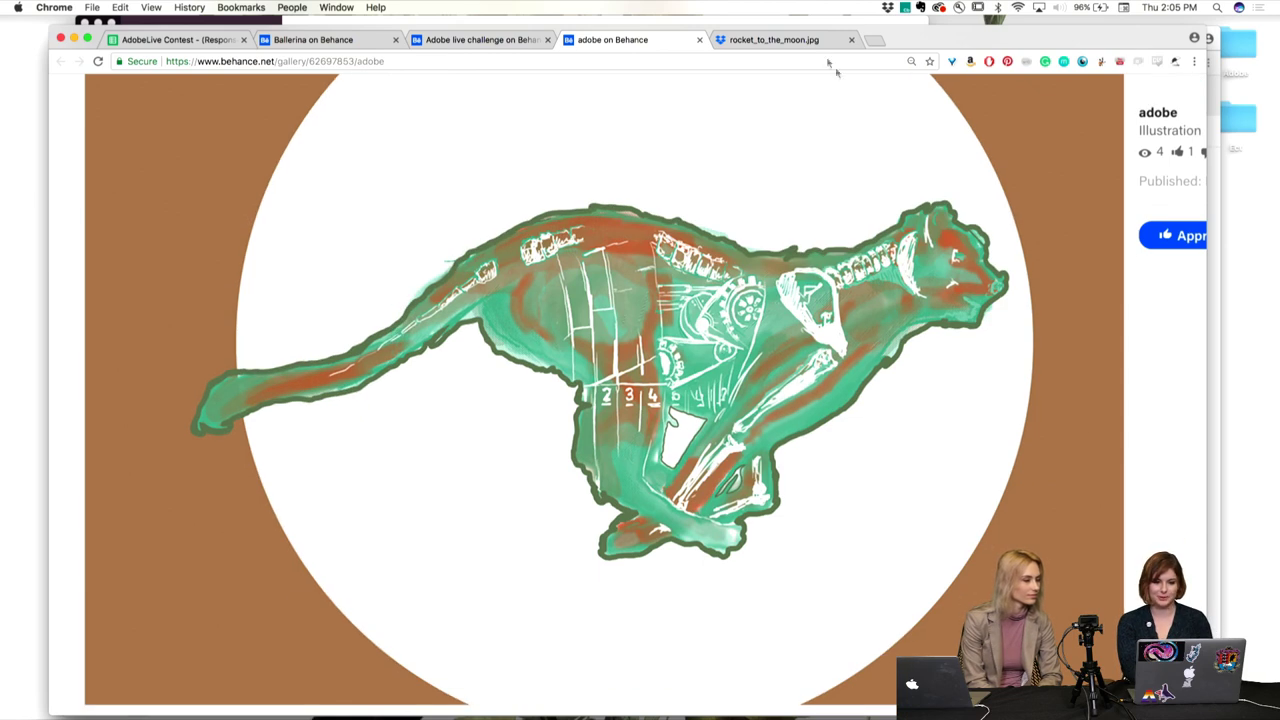
Step: Open the rocket_to_the_moon.jpg tab and zoom into the rocket details, then back to the fitted view
click(795, 39)
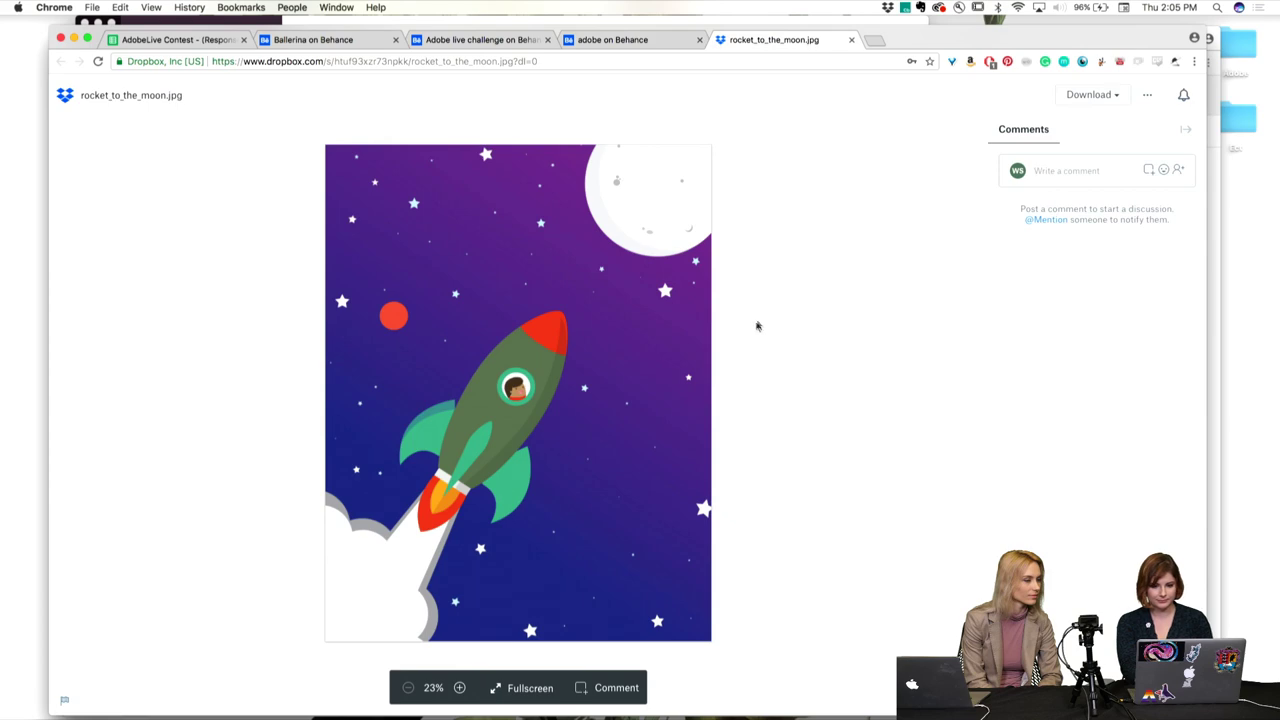
scroll(754, 323, up, 3)
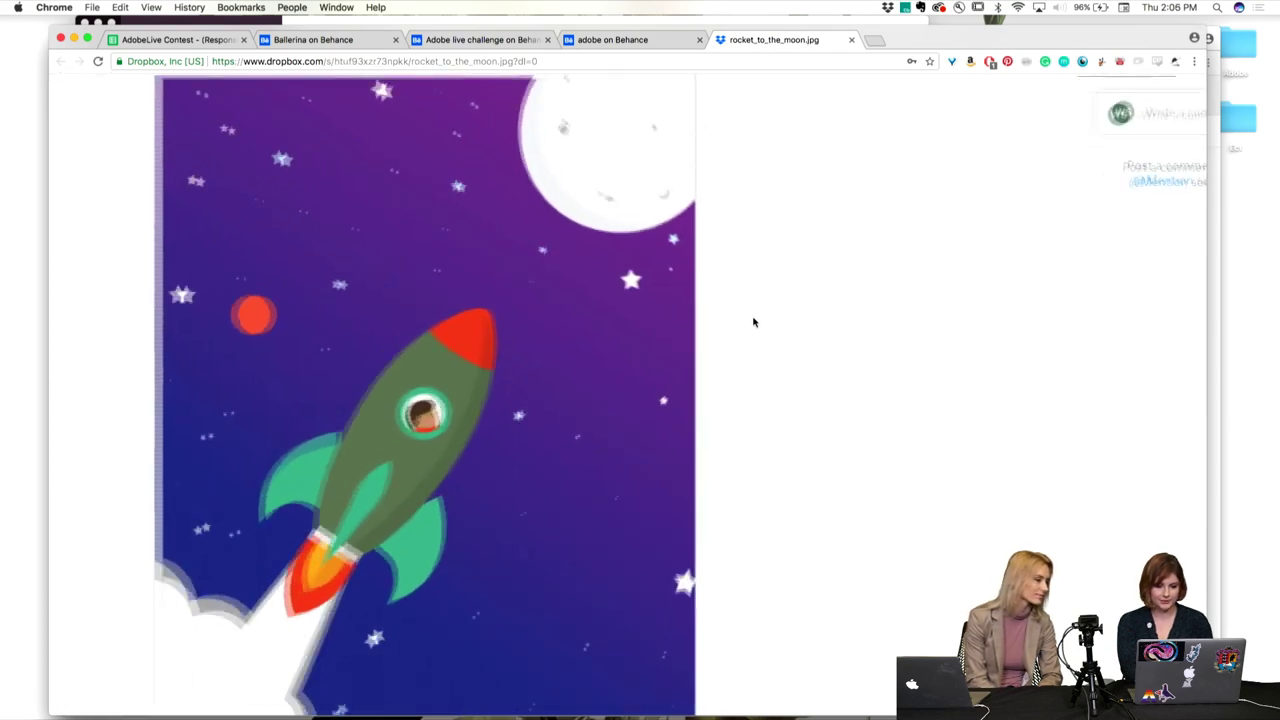
scroll(754, 322, left, 3)
scroll(754, 322, down, 2)
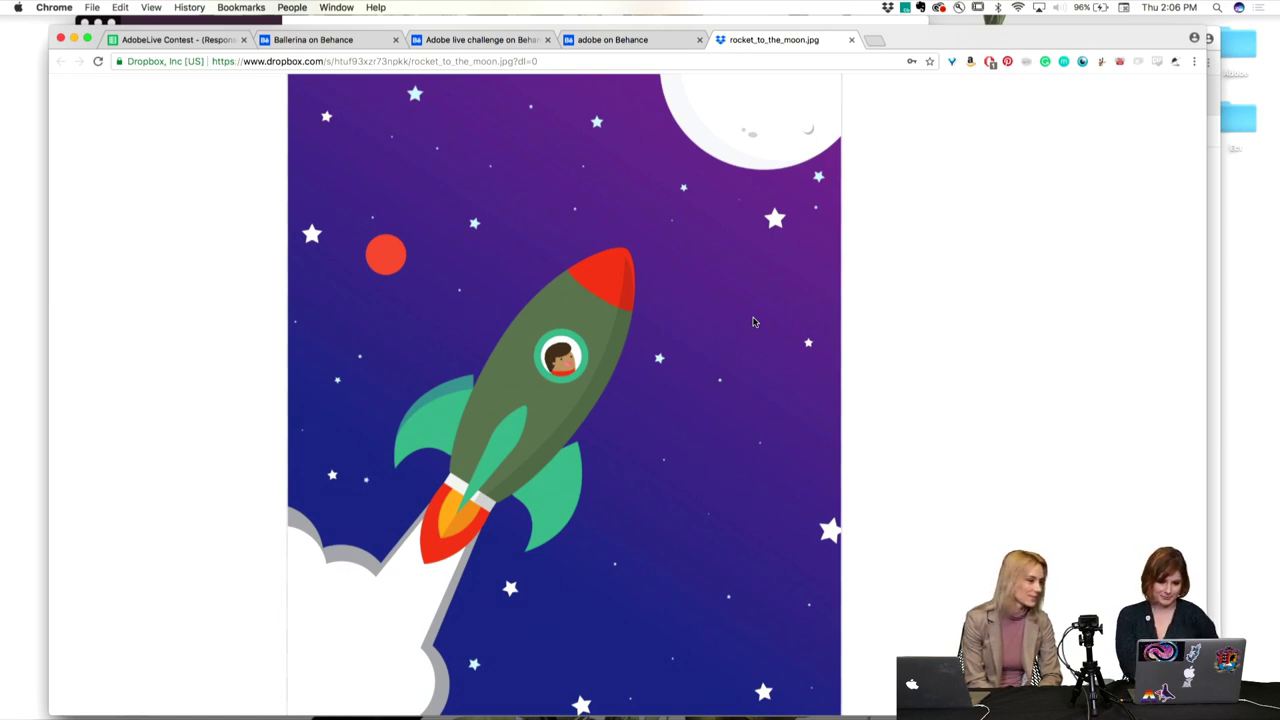
scroll(754, 322, up, 2)
scroll(752, 306, up, 3)
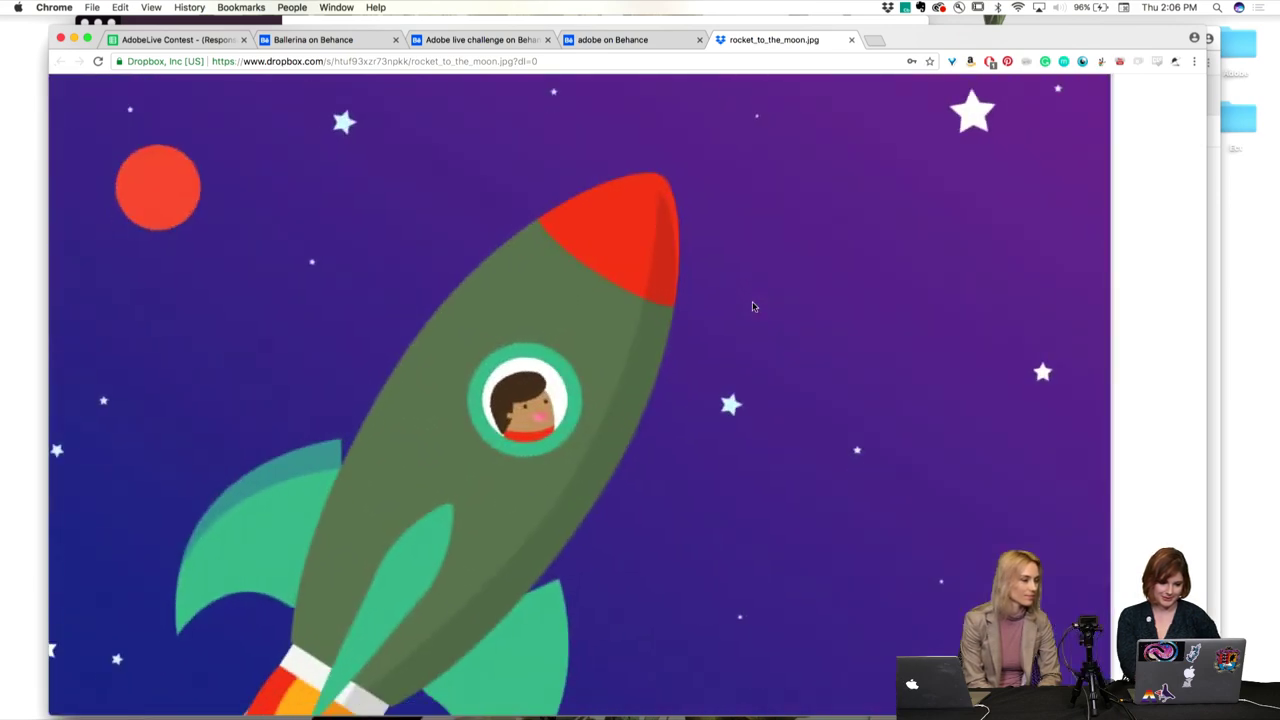
scroll(752, 306, down, 3)
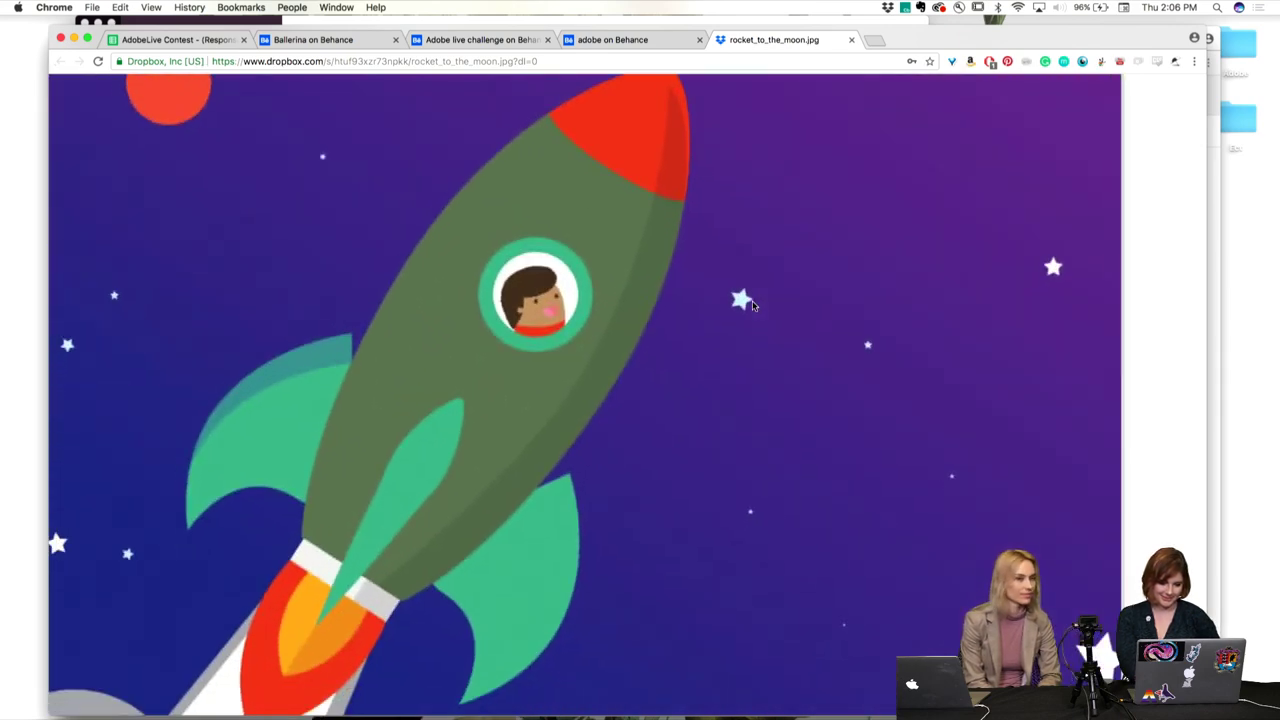
scroll(752, 306, down, 5)
scroll(752, 306, up, 2)
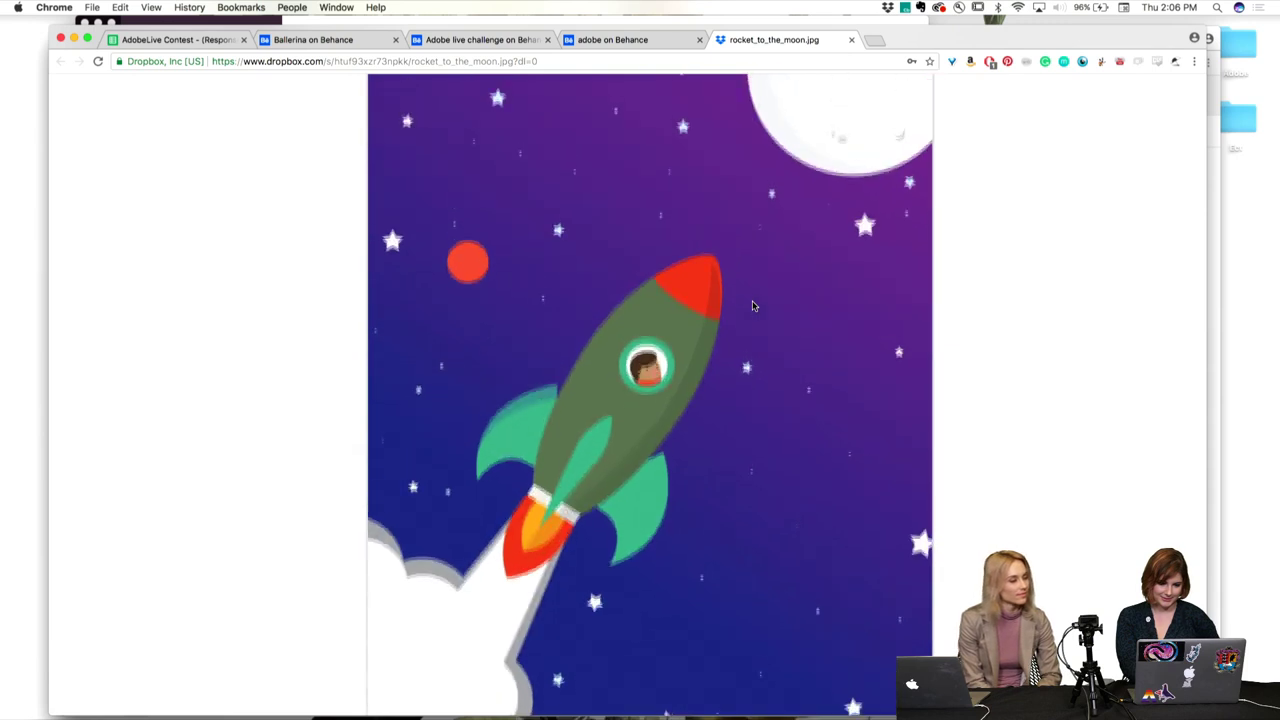
scroll(753, 306, down, 3)
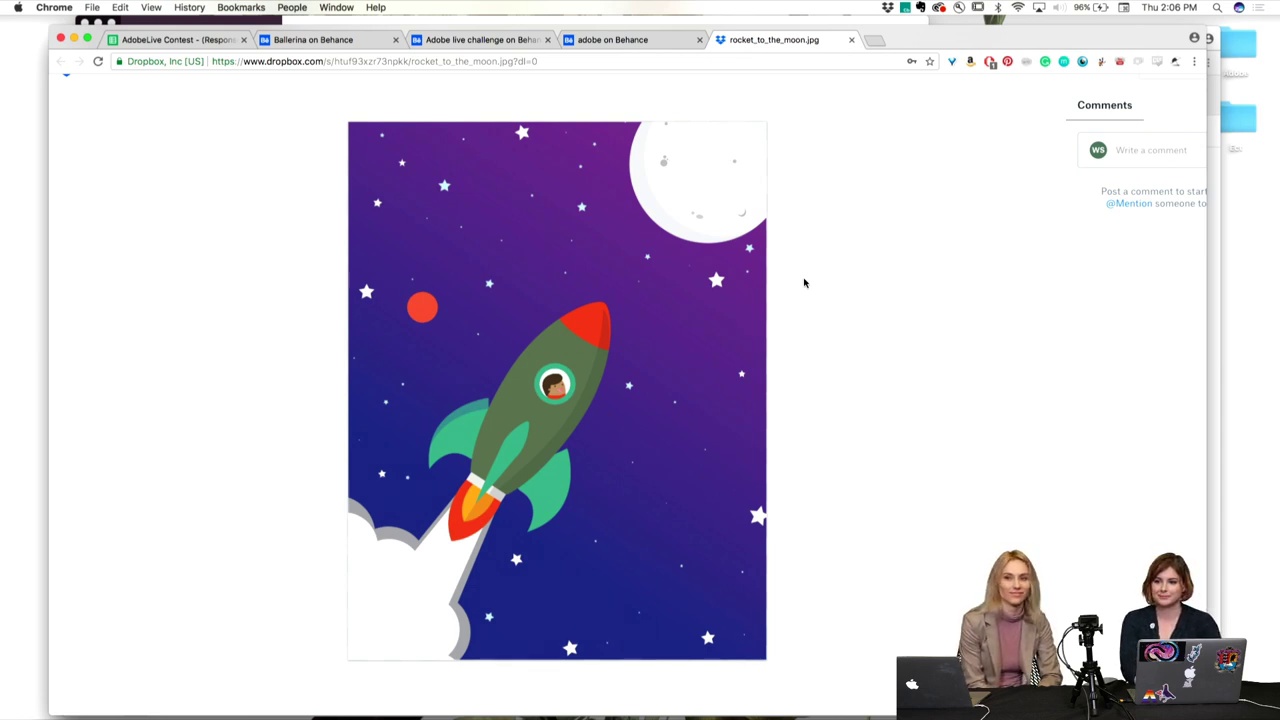
Step: Open the Behance link in cell D286 of the AdobeLive Contest responses sheet
click(199, 40)
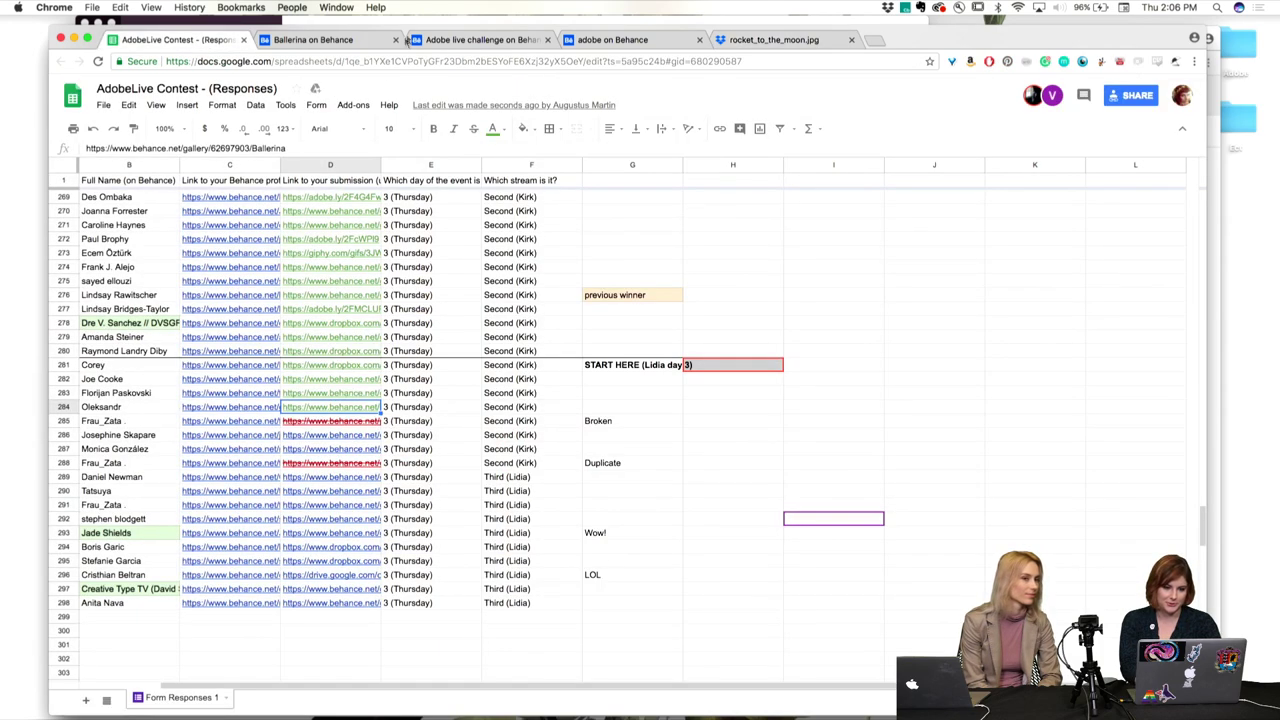
right_click(333, 440)
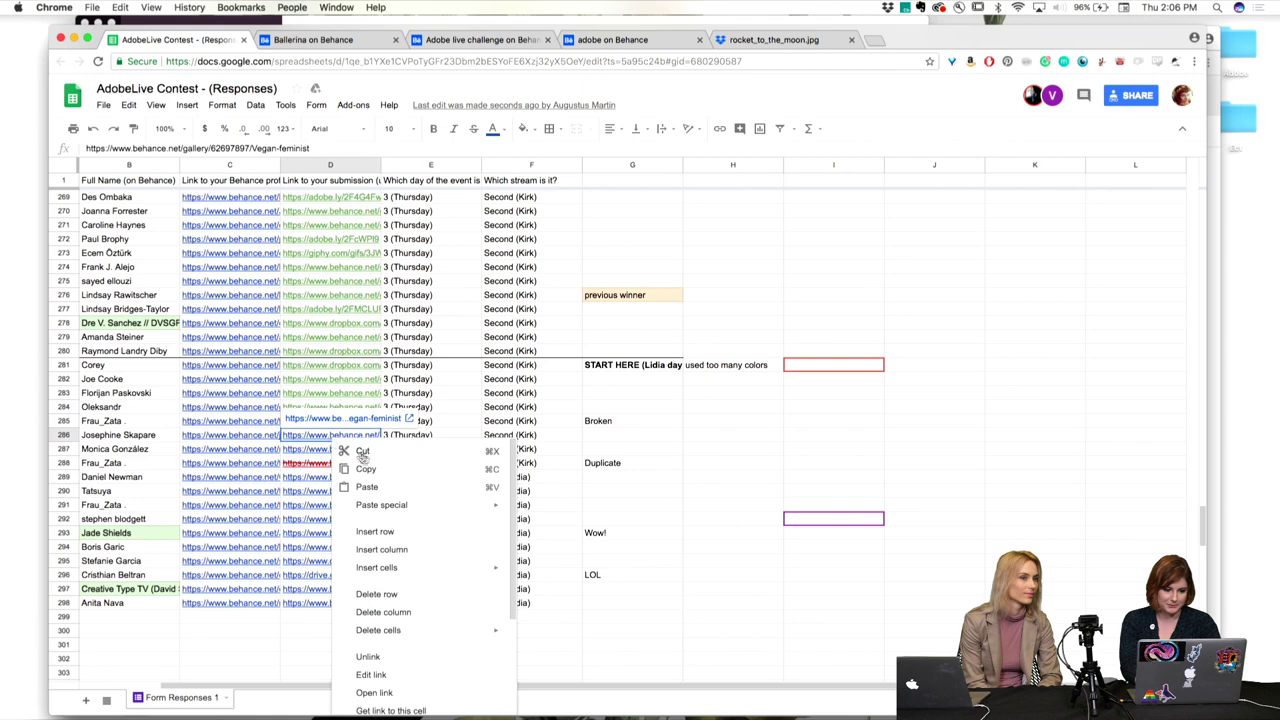
click(375, 692)
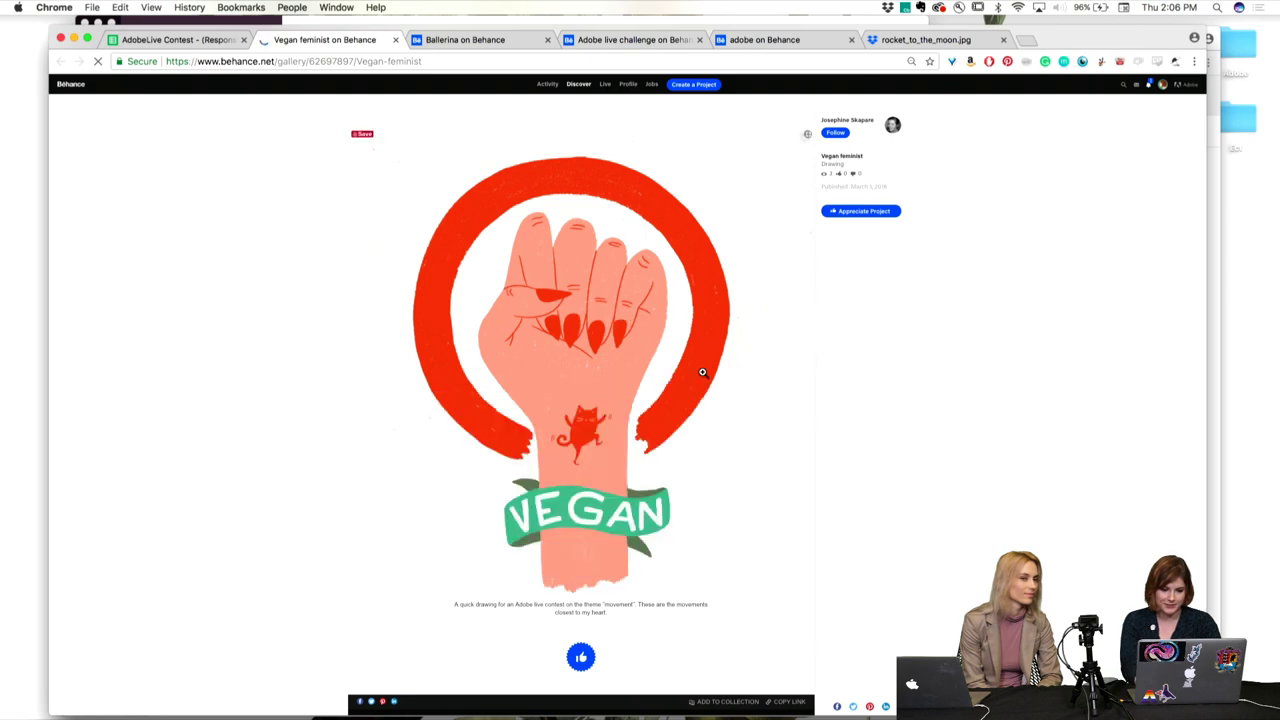
Step: Zoom over the Vegan feminist raised-fist artwork, restore its normal layout, and return to the spreadsheet
scroll(702, 372, up, 5)
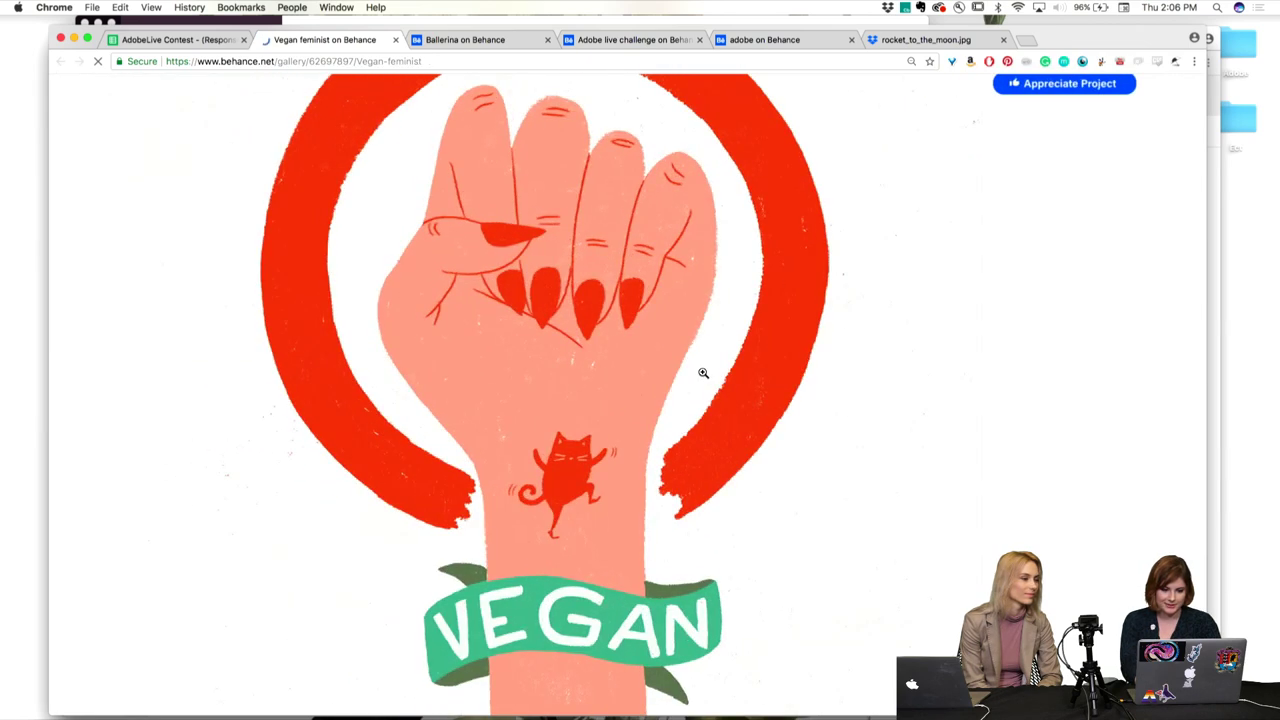
scroll(703, 373, down, 3)
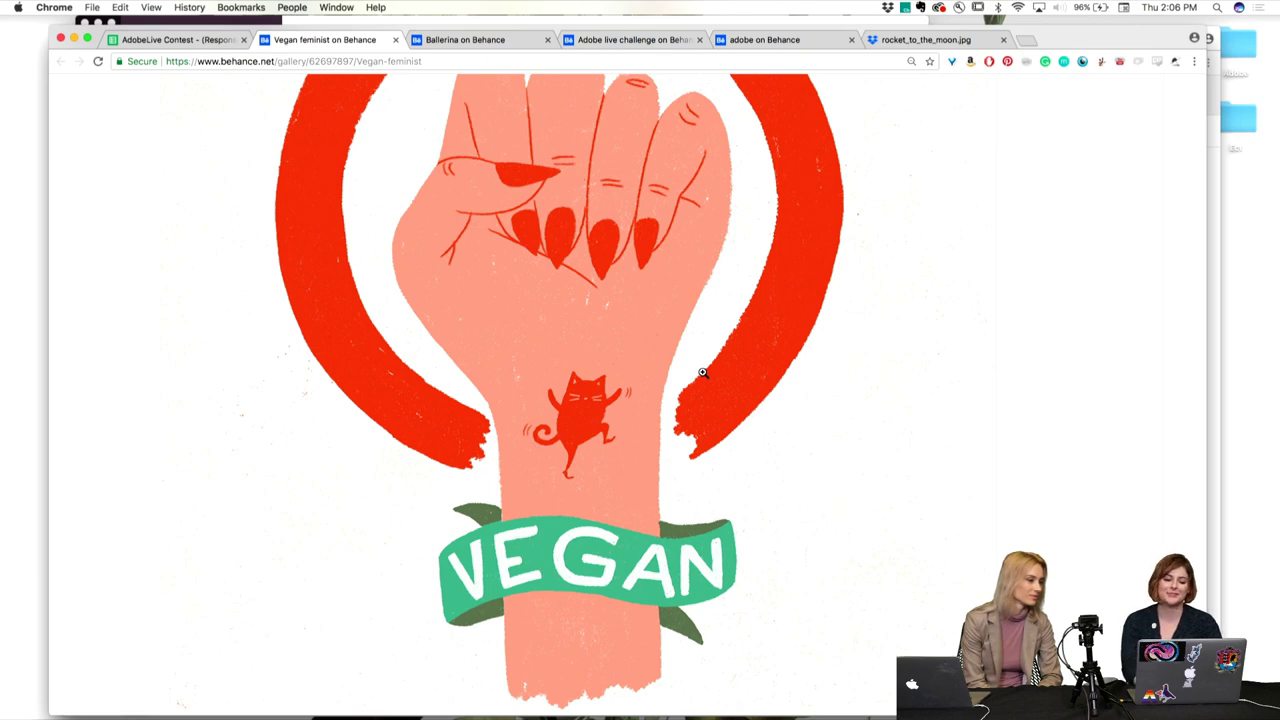
click(702, 372)
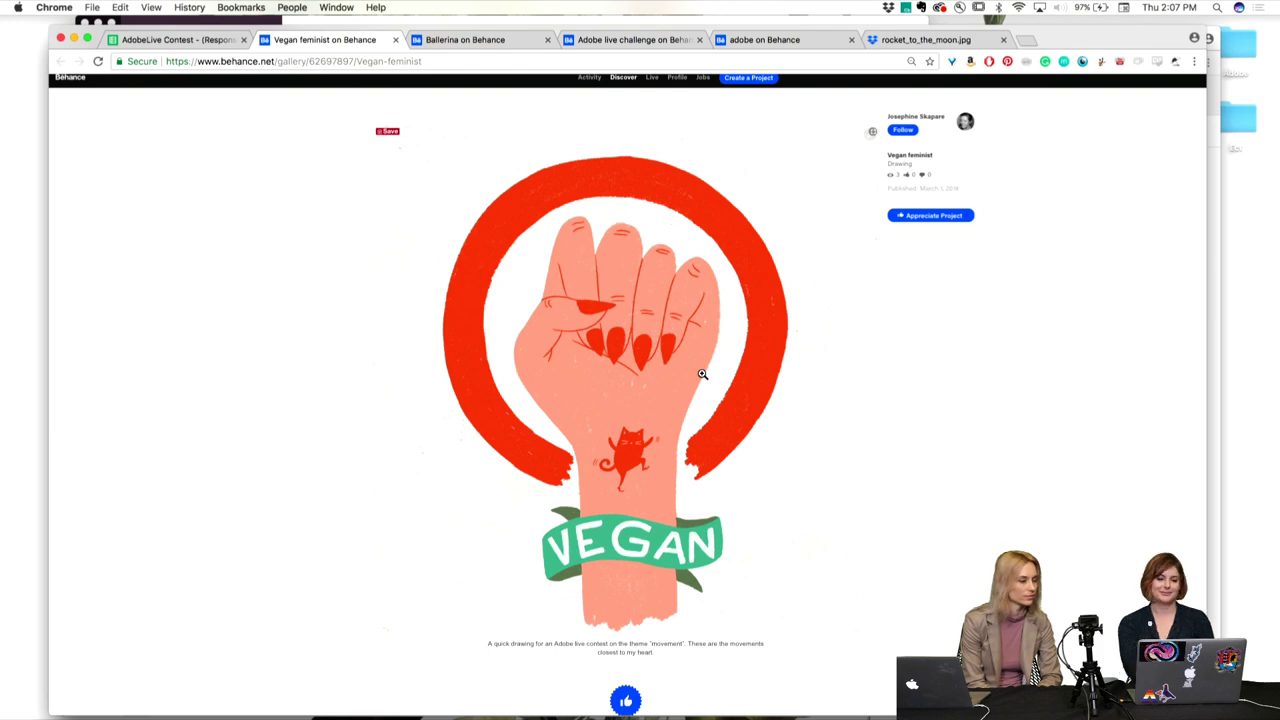
click(197, 42)
Step: Open the Adobe Challenge bicycle submission linked in cell D287 in a new tab
right_click(360, 452)
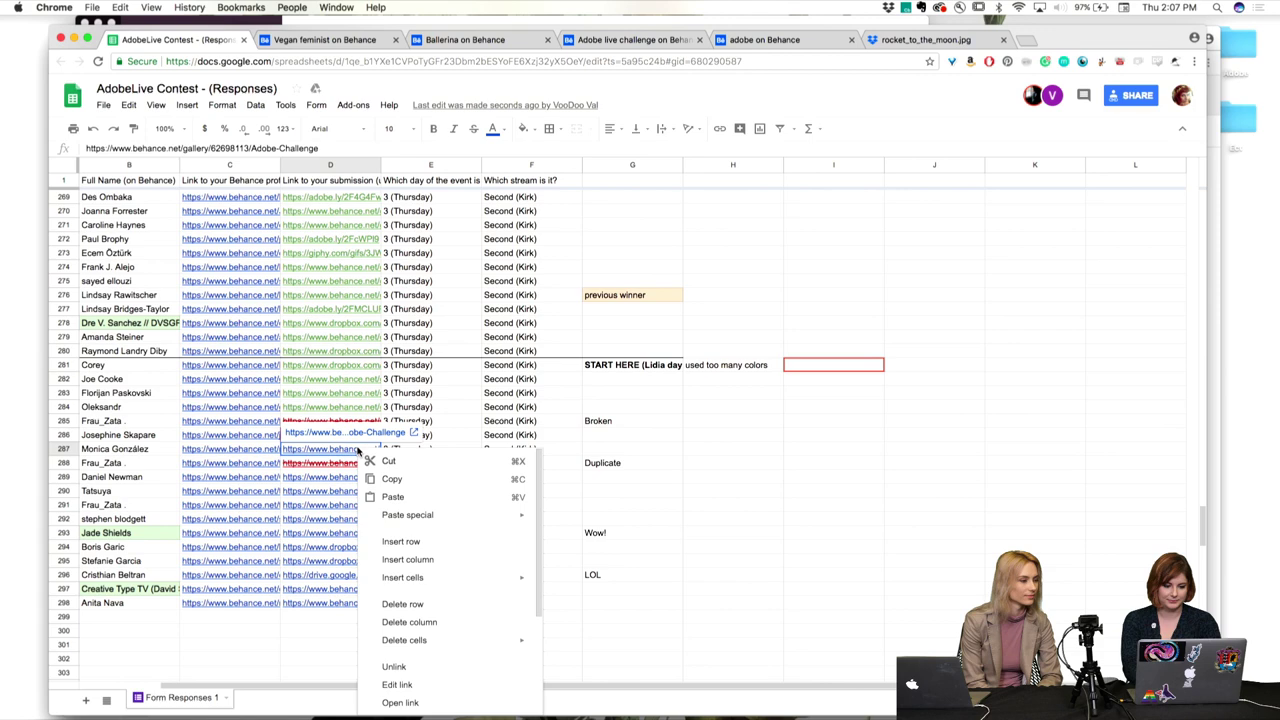
click(405, 702)
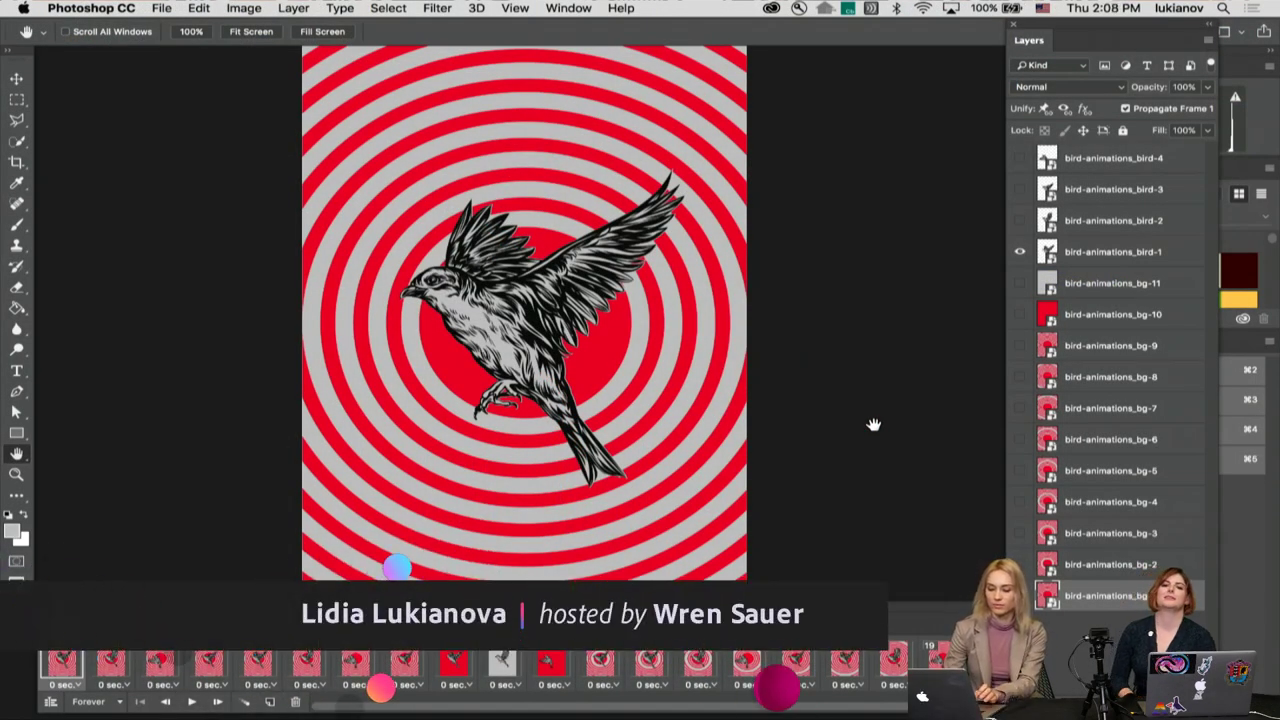
Step: Play and stop the bird frame animation, then return to Aurasma's My Auras page in Chrome
mouse_move(810, 705)
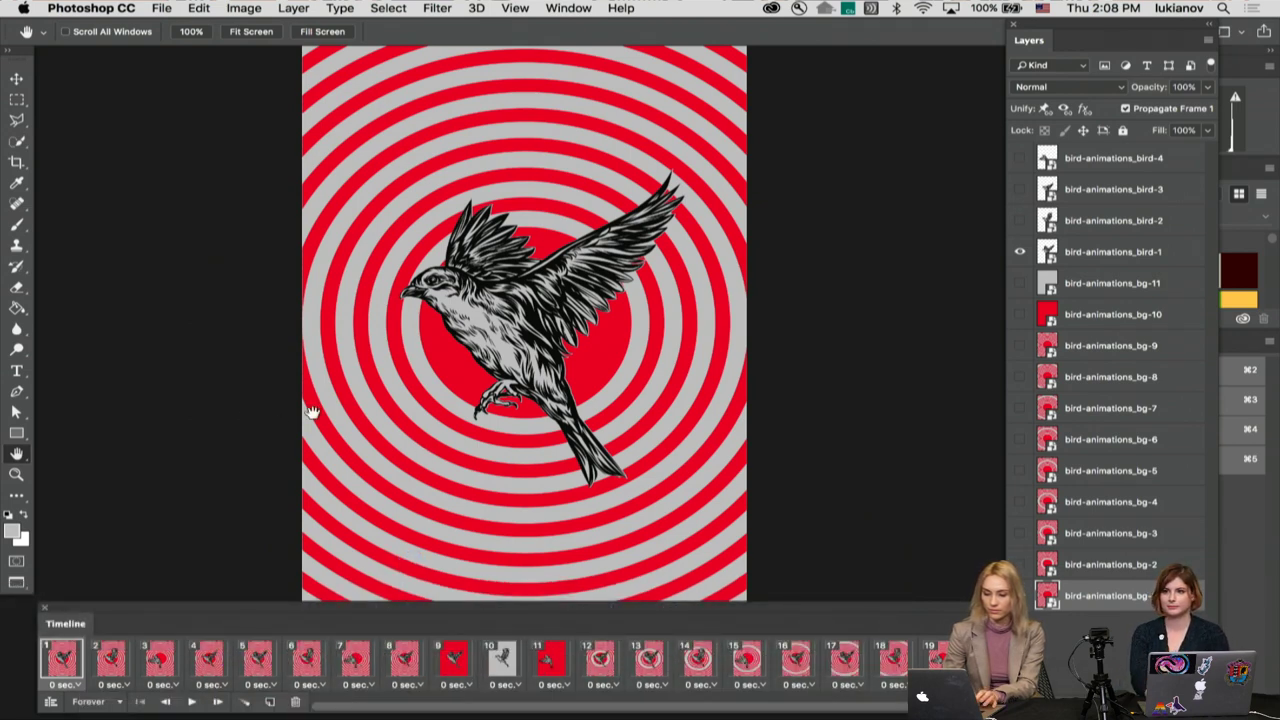
mouse_move(453, 705)
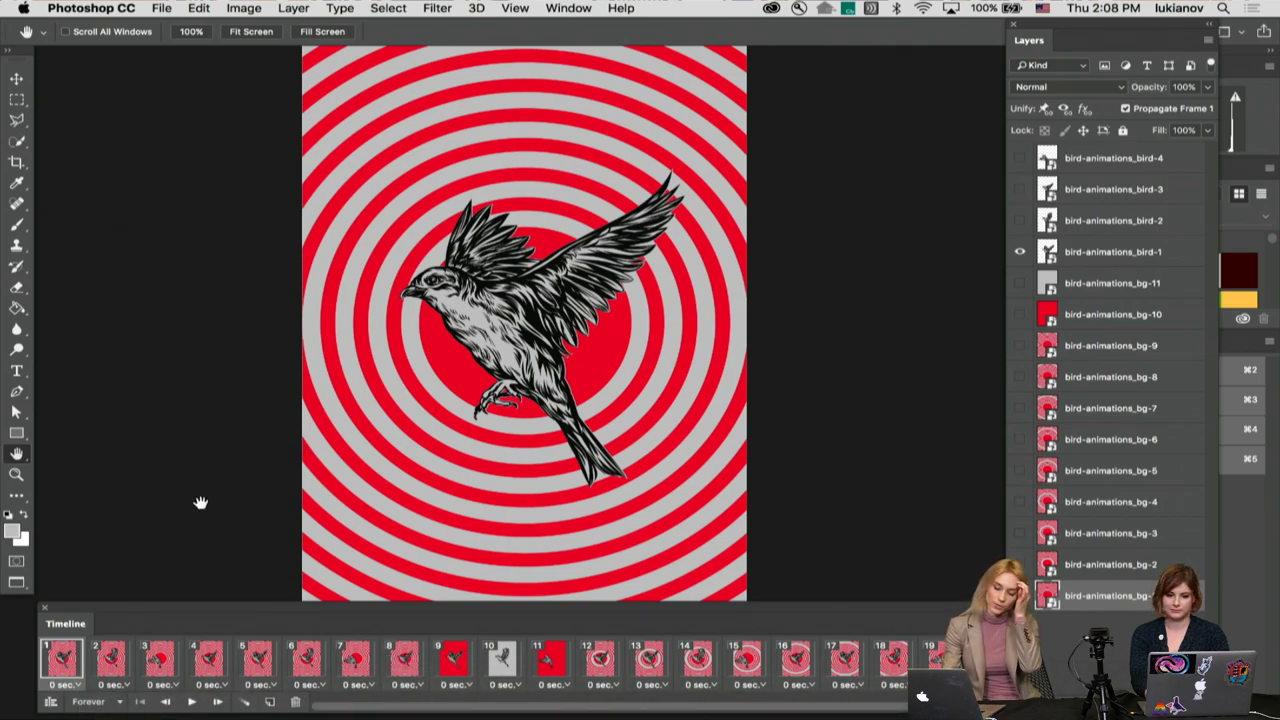
key(space)
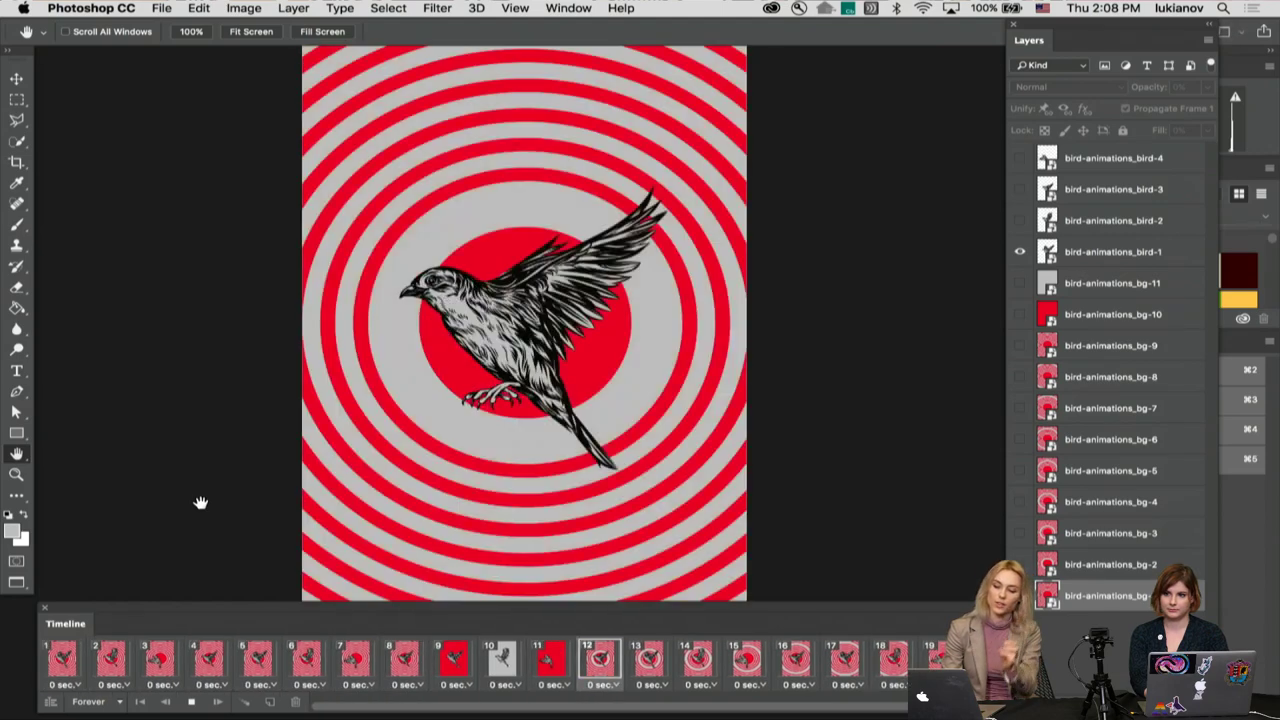
key(space)
mouse_move(286, 703)
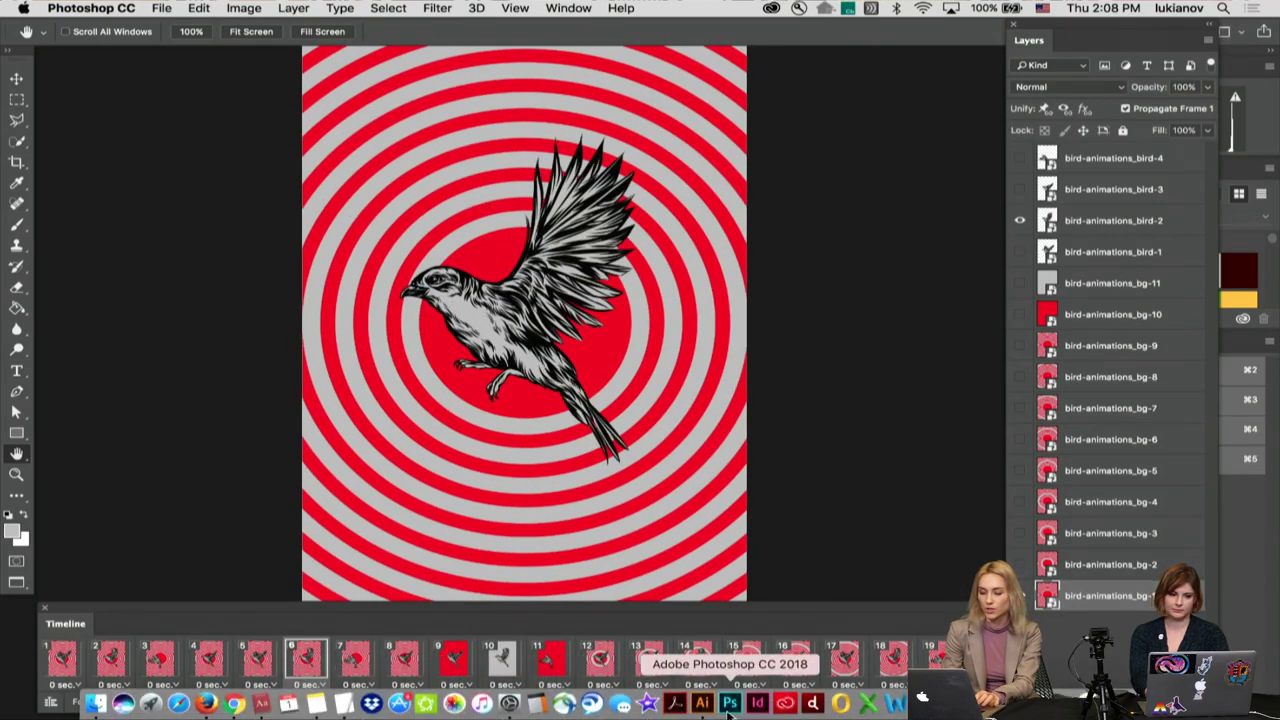
click(233, 704)
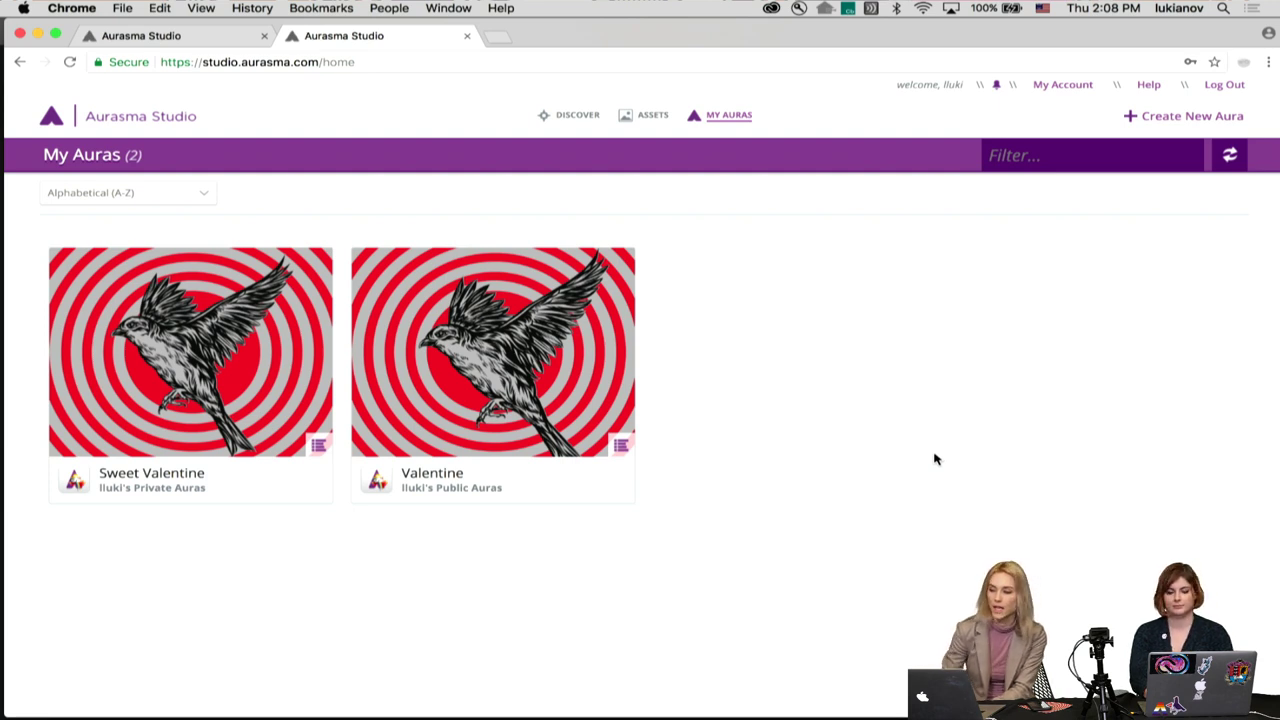
Step: Review uploaded assets filtered by Triggers, then Overlays, and begin a new aura
click(1062, 88)
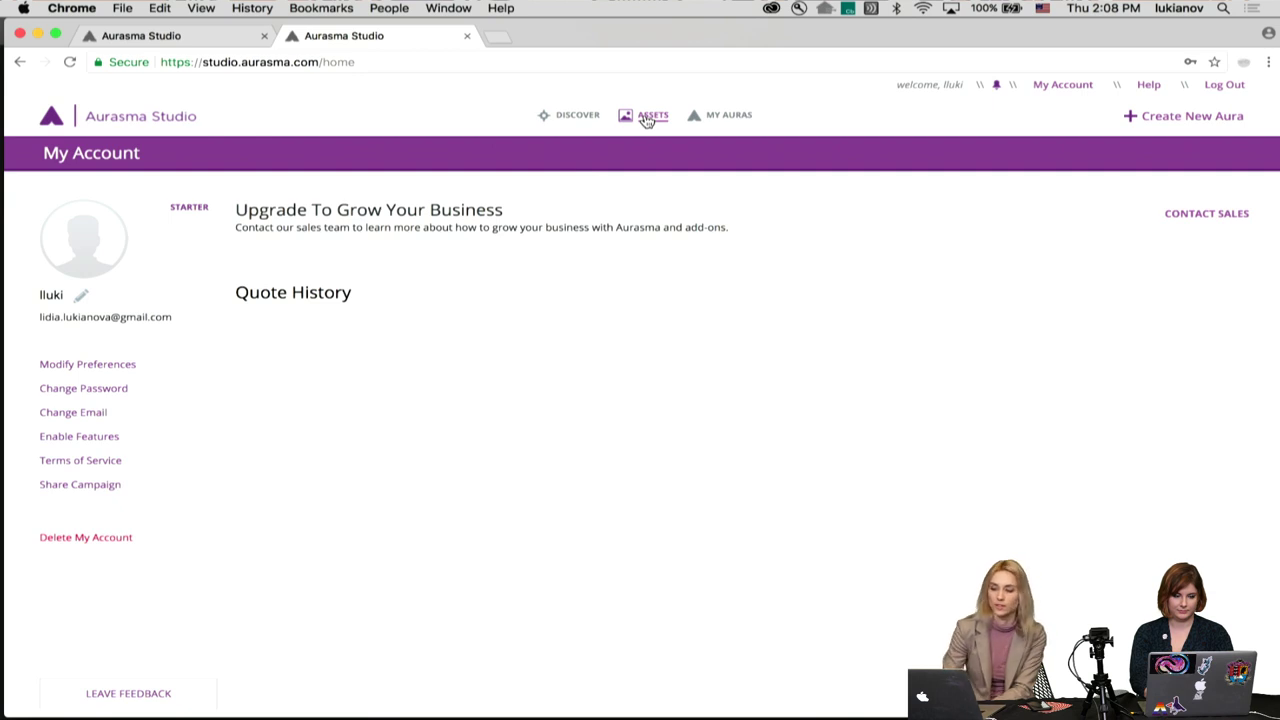
click(647, 118)
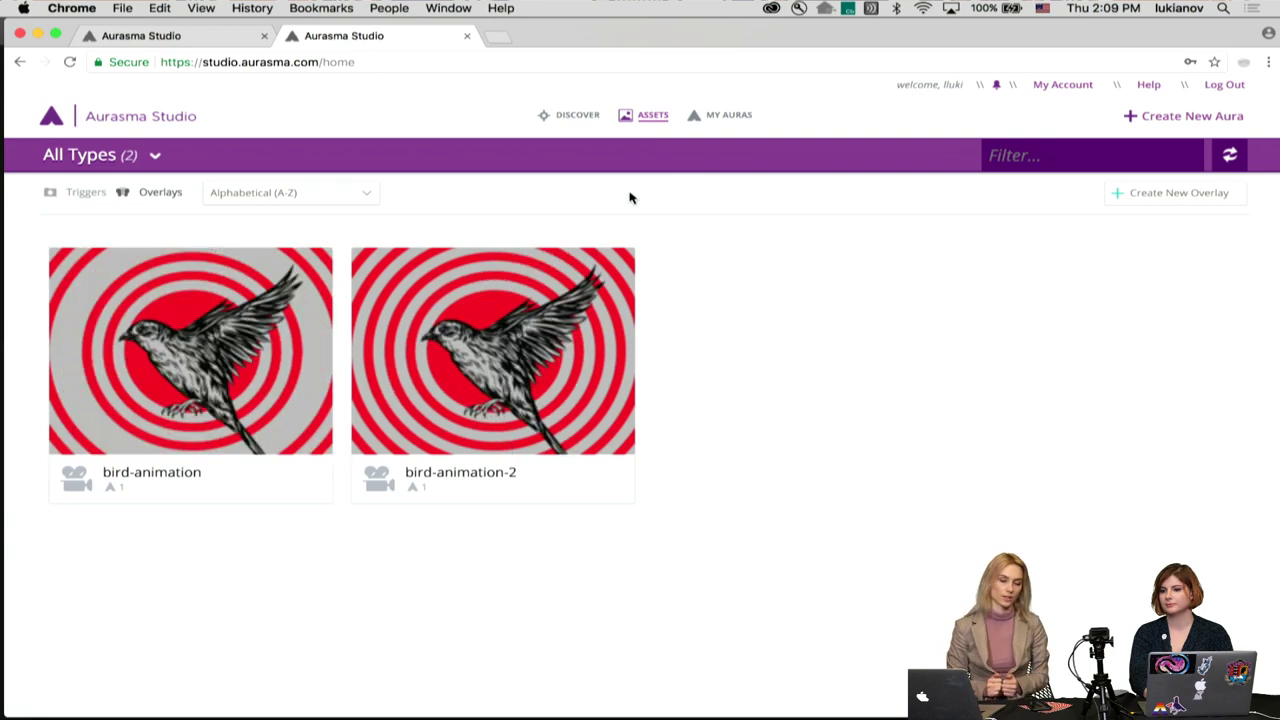
click(78, 193)
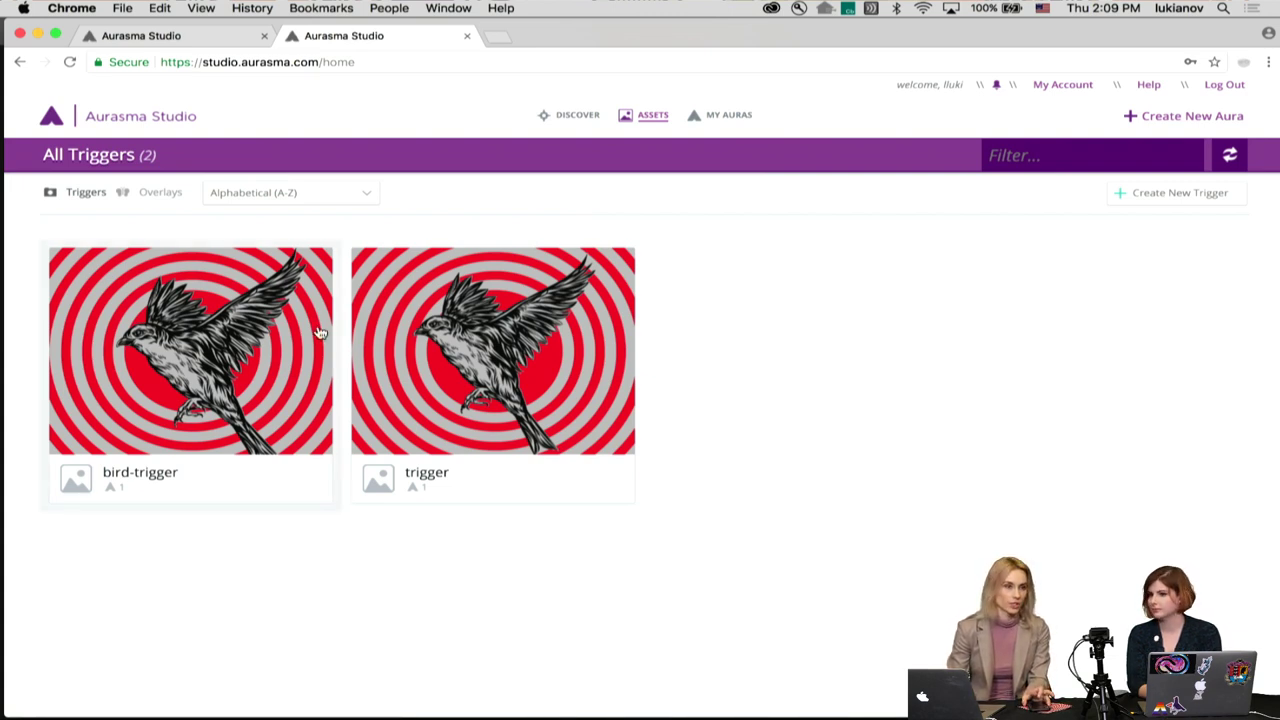
click(166, 192)
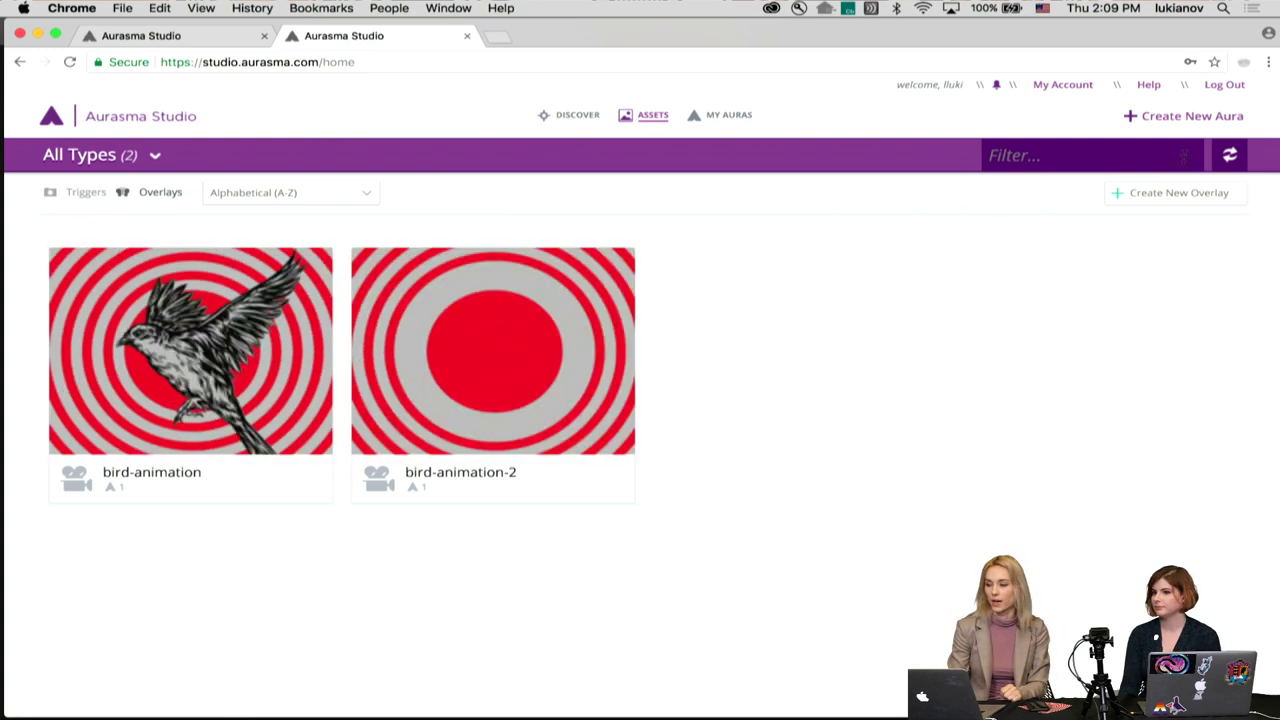
click(1173, 118)
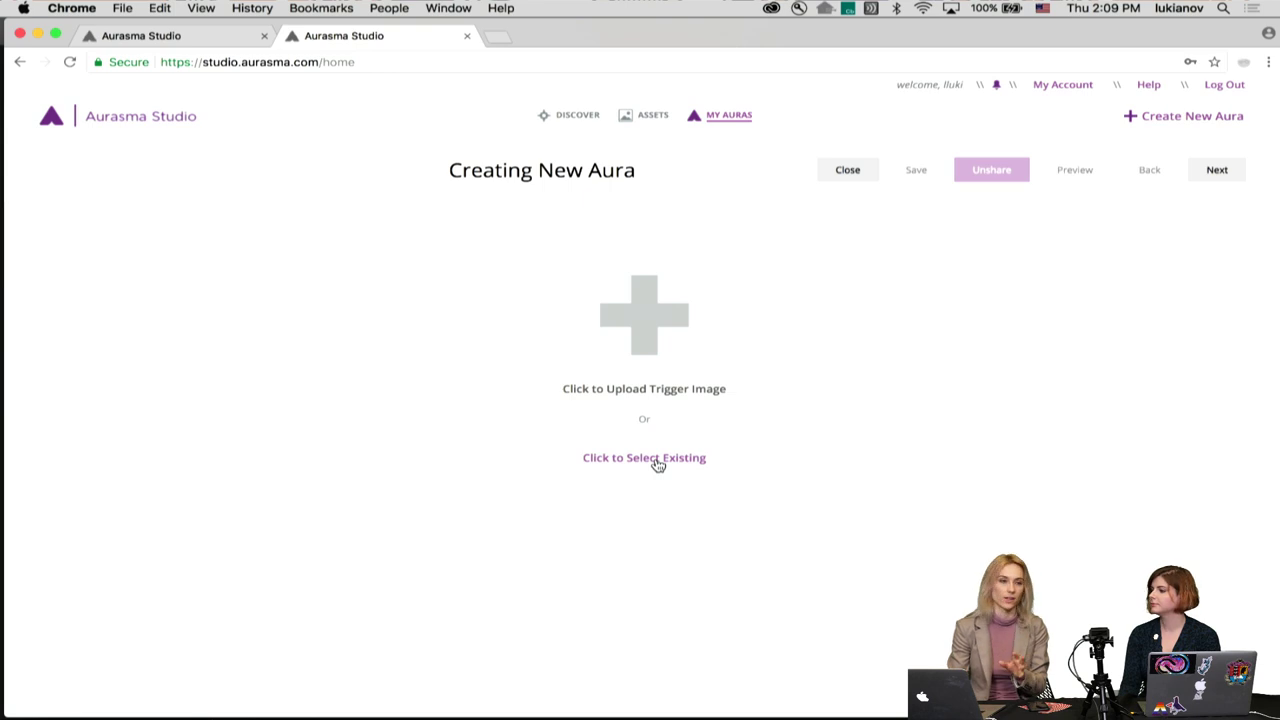
Step: Pick the existing 'trigger' bird-on-rings image as the new aura's trigger
click(655, 458)
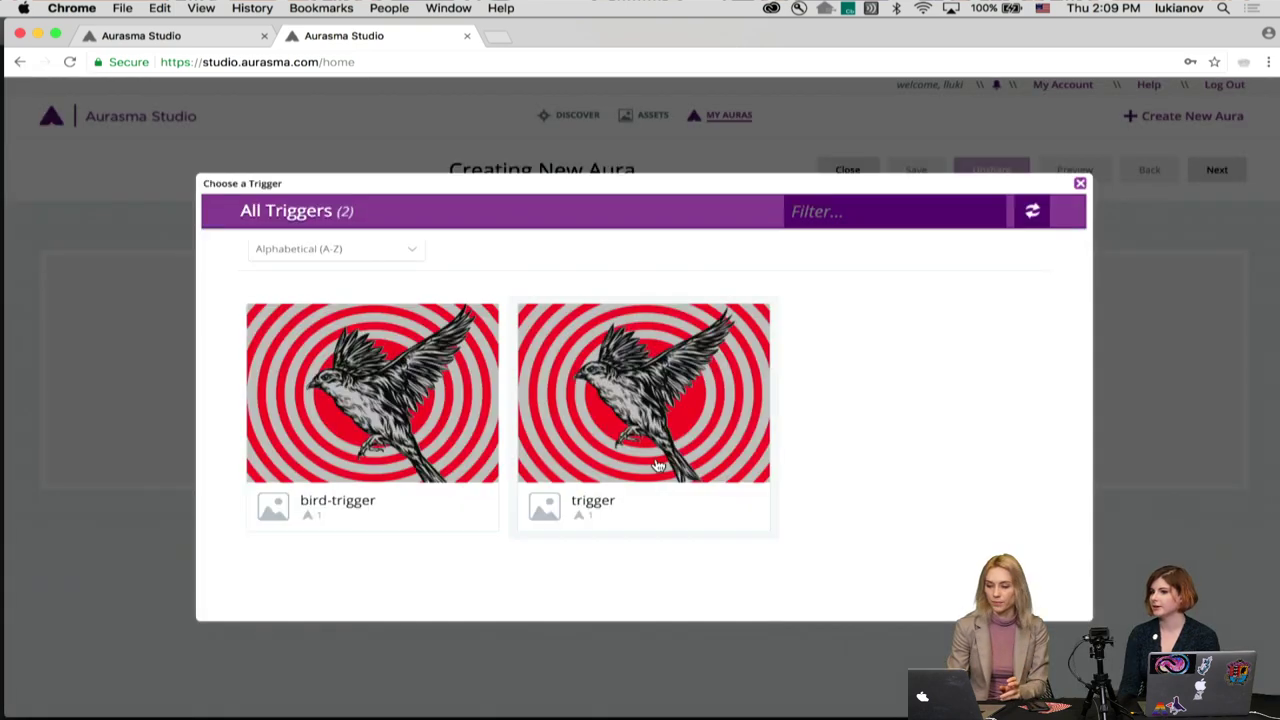
click(605, 423)
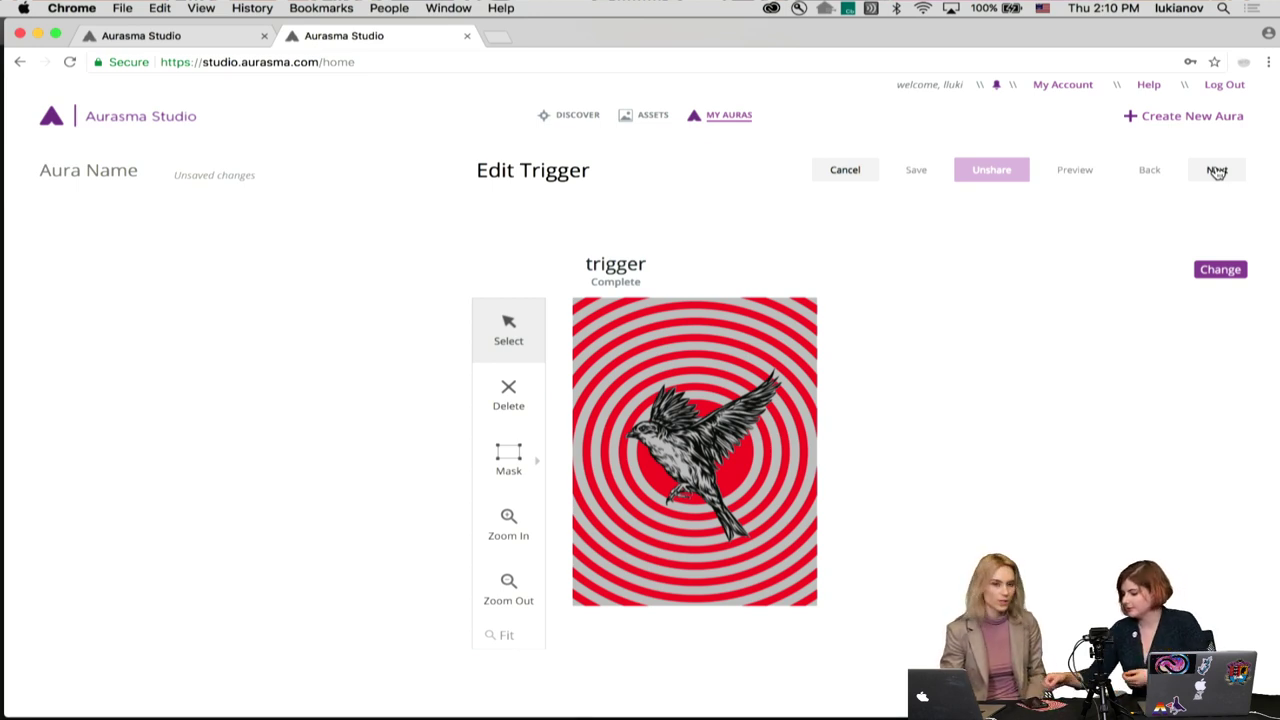
Step: Add the existing bird-animation-2 overlay to the aura
click(1228, 173)
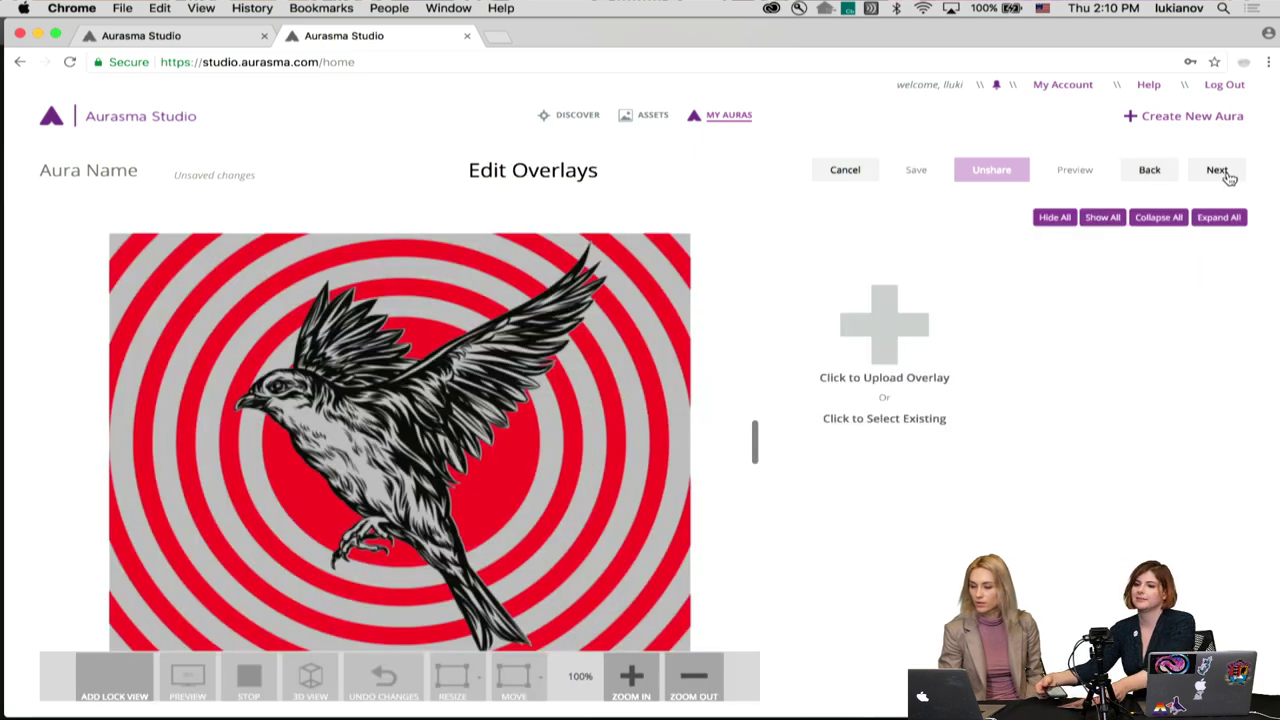
click(909, 420)
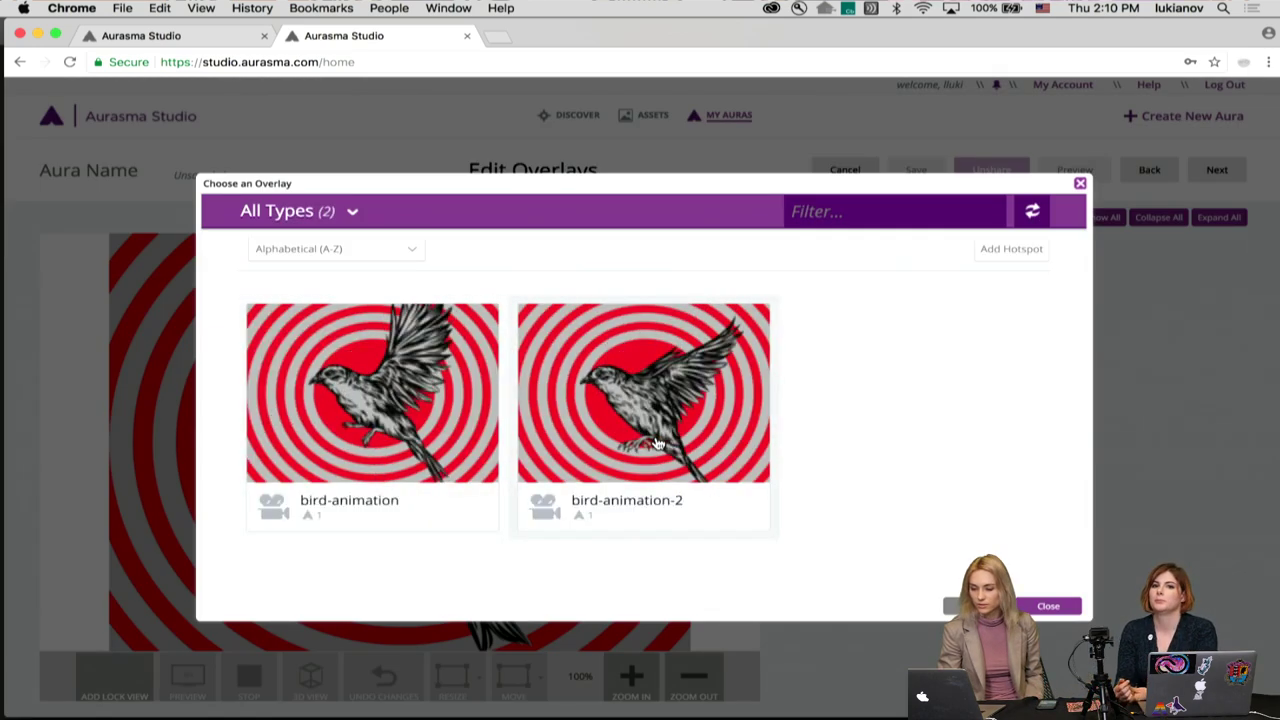
click(657, 443)
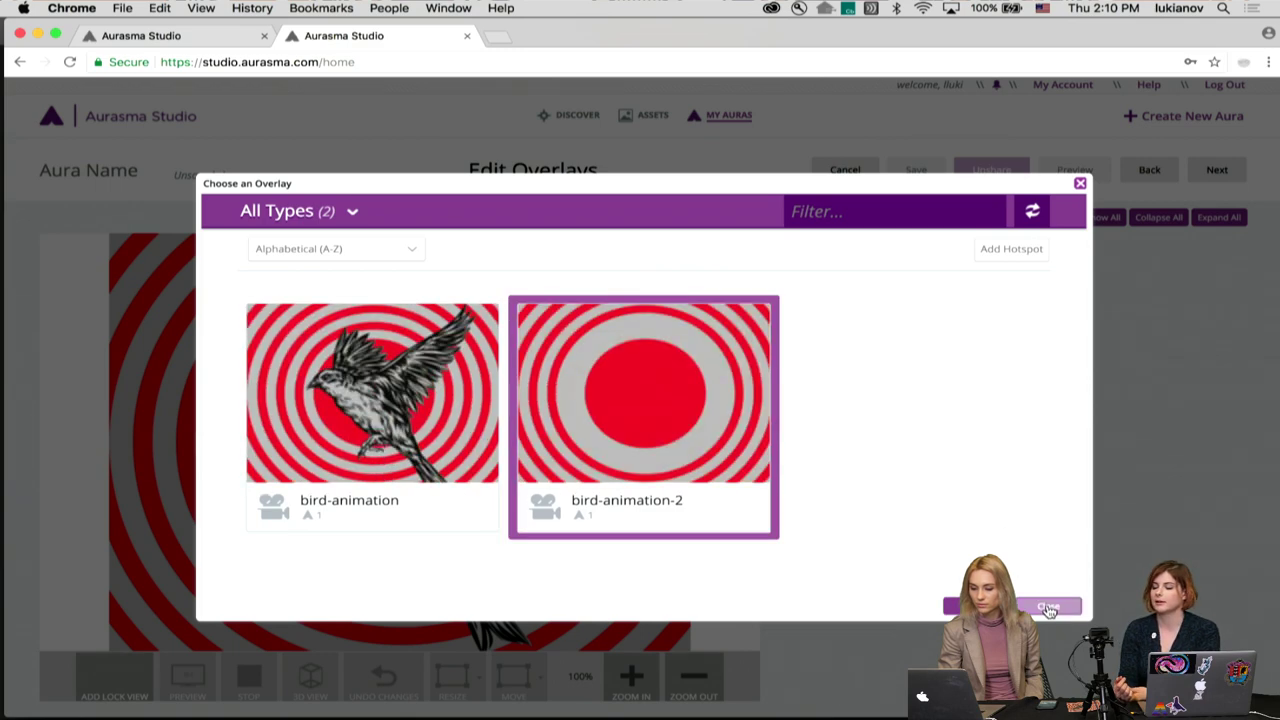
click(1048, 608)
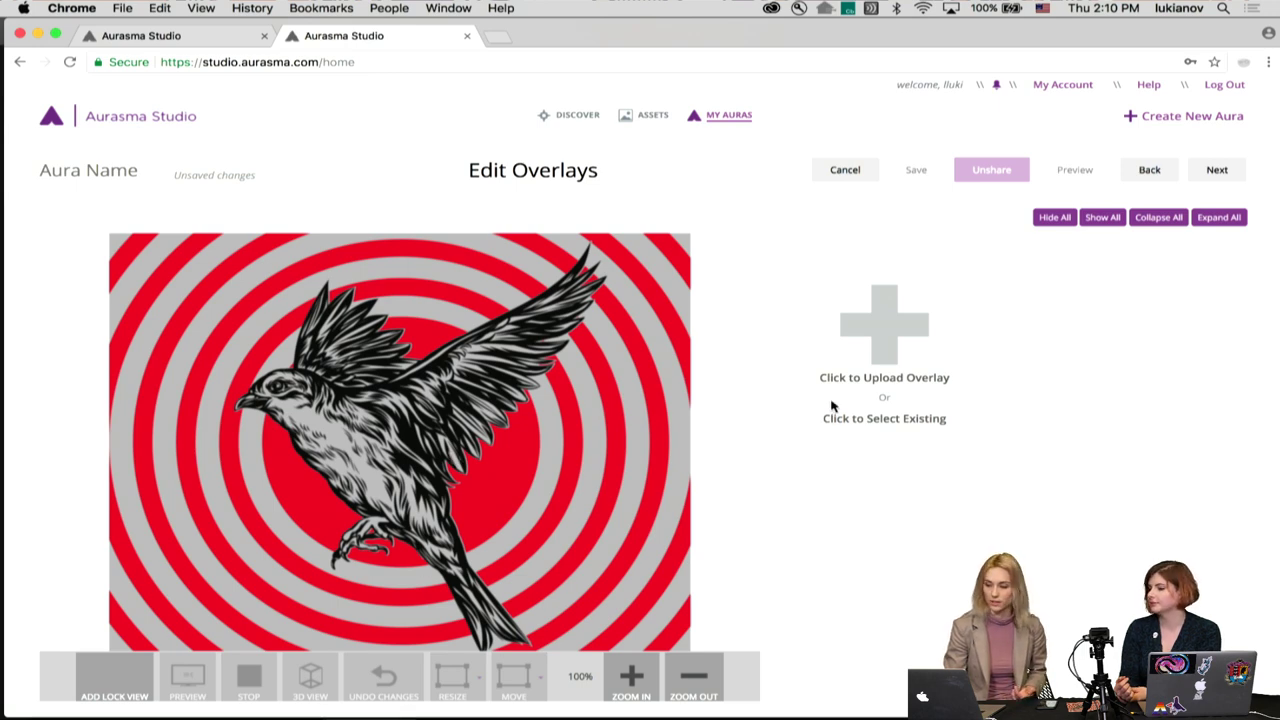
click(899, 420)
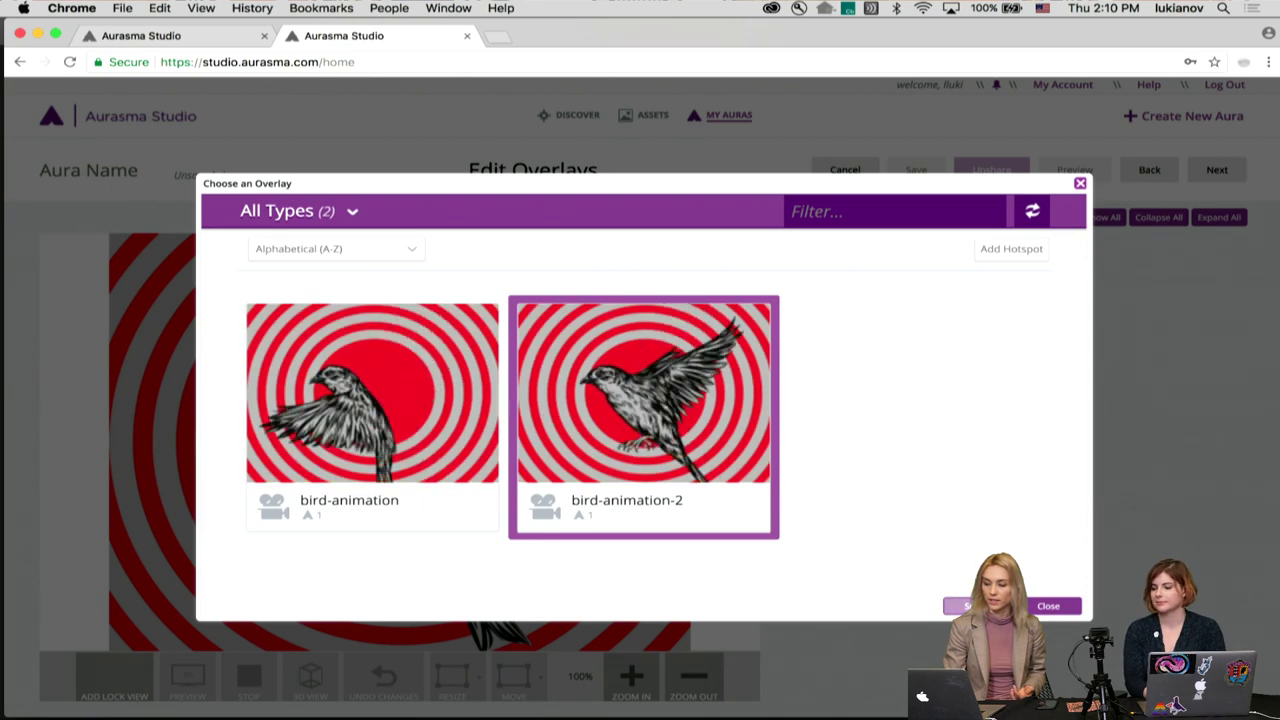
click(965, 606)
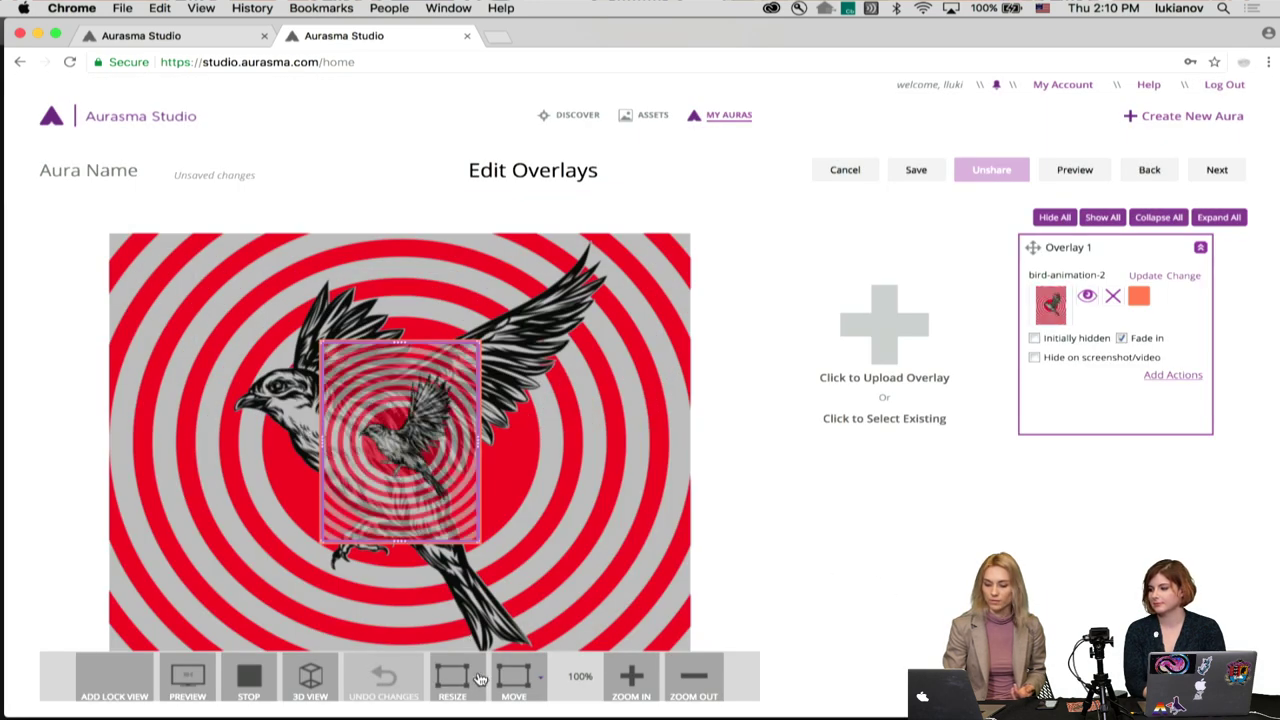
Step: Resize the overlay with Fit to Bigger, then save and preview the aura
click(472, 682)
mouse_move(480, 621)
click(614, 624)
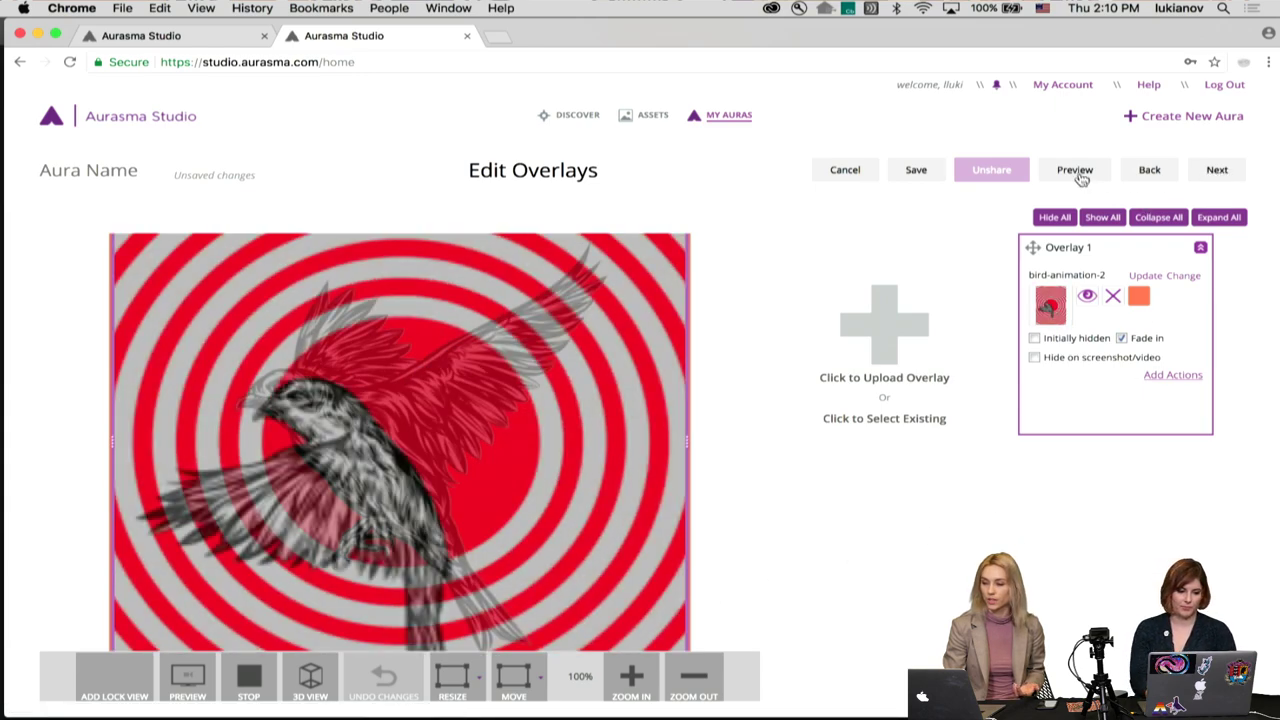
click(1077, 171)
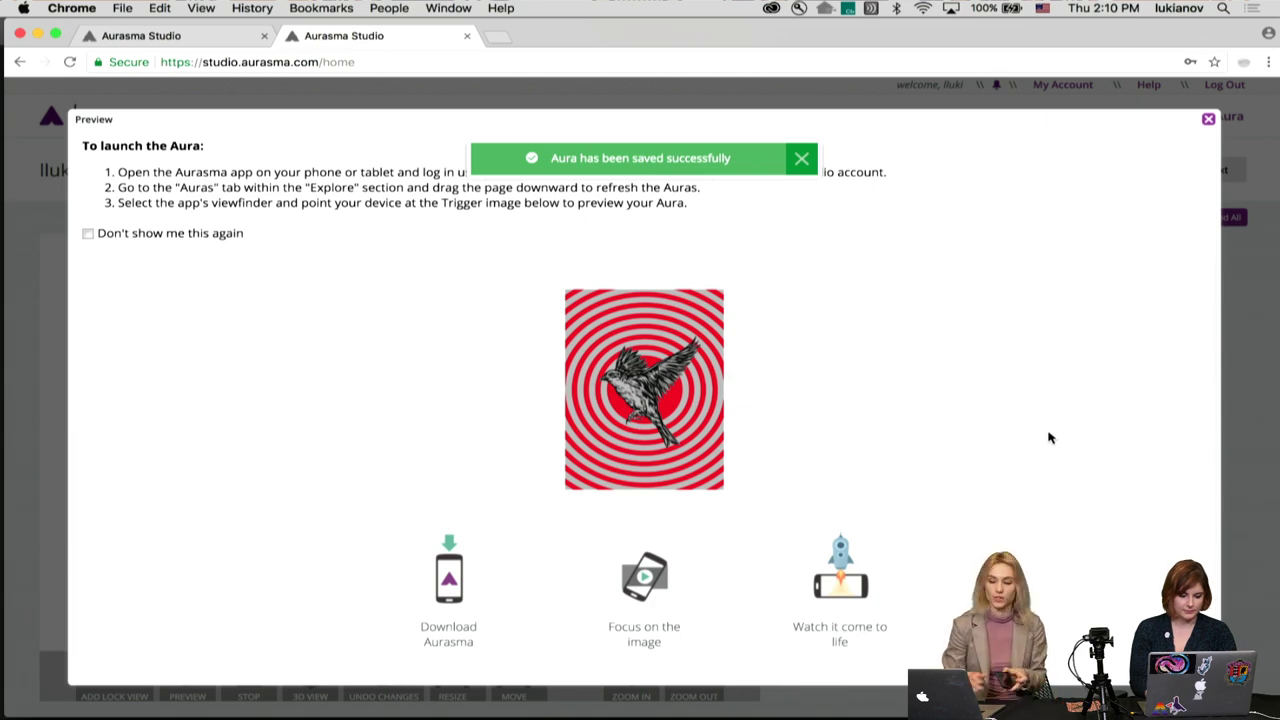
Step: Dismiss the preview and advance to the Edit Aura details page
click(1232, 454)
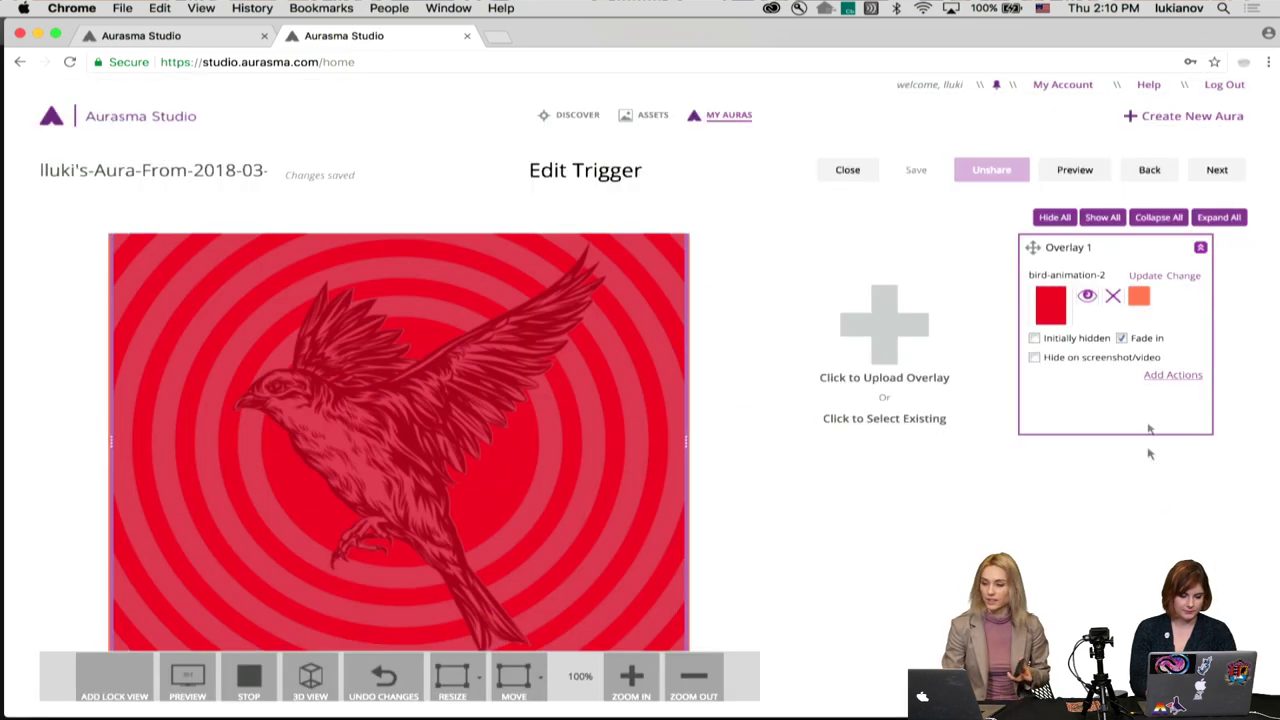
click(1216, 170)
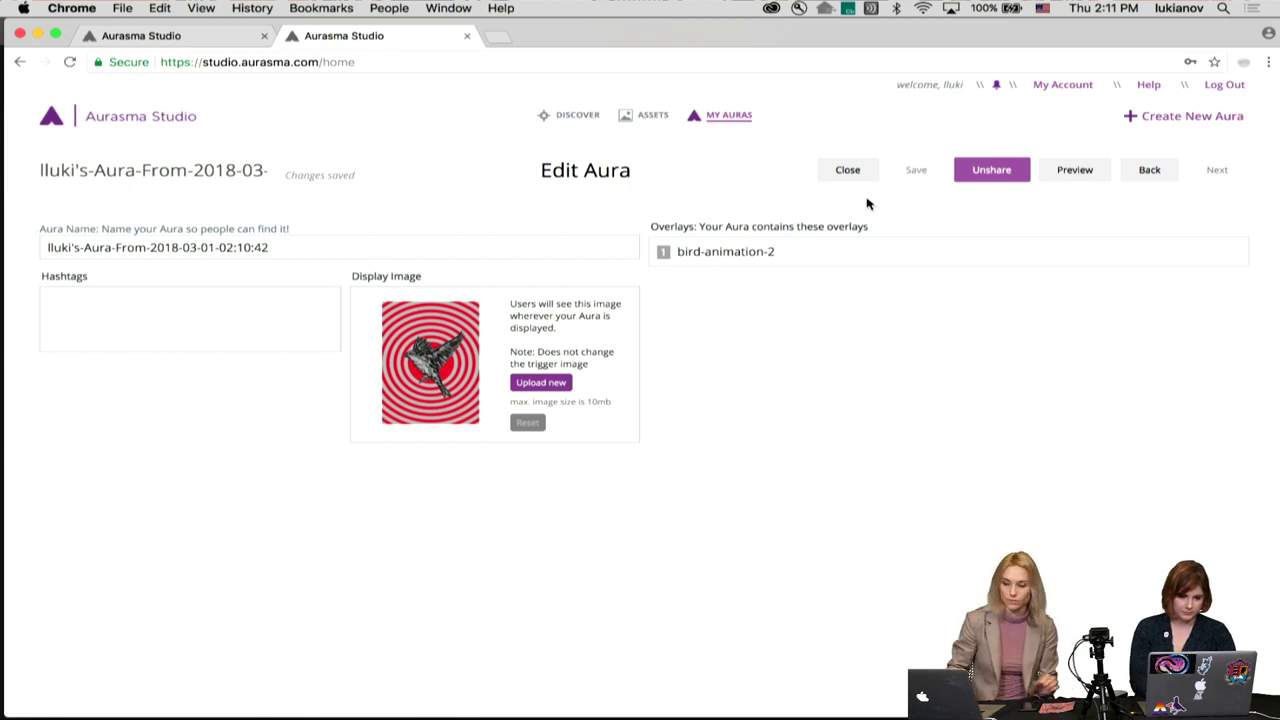
Step: Go back to the My Auras tab listing the Valentine aura, then bring QuickTime Player forward
click(163, 38)
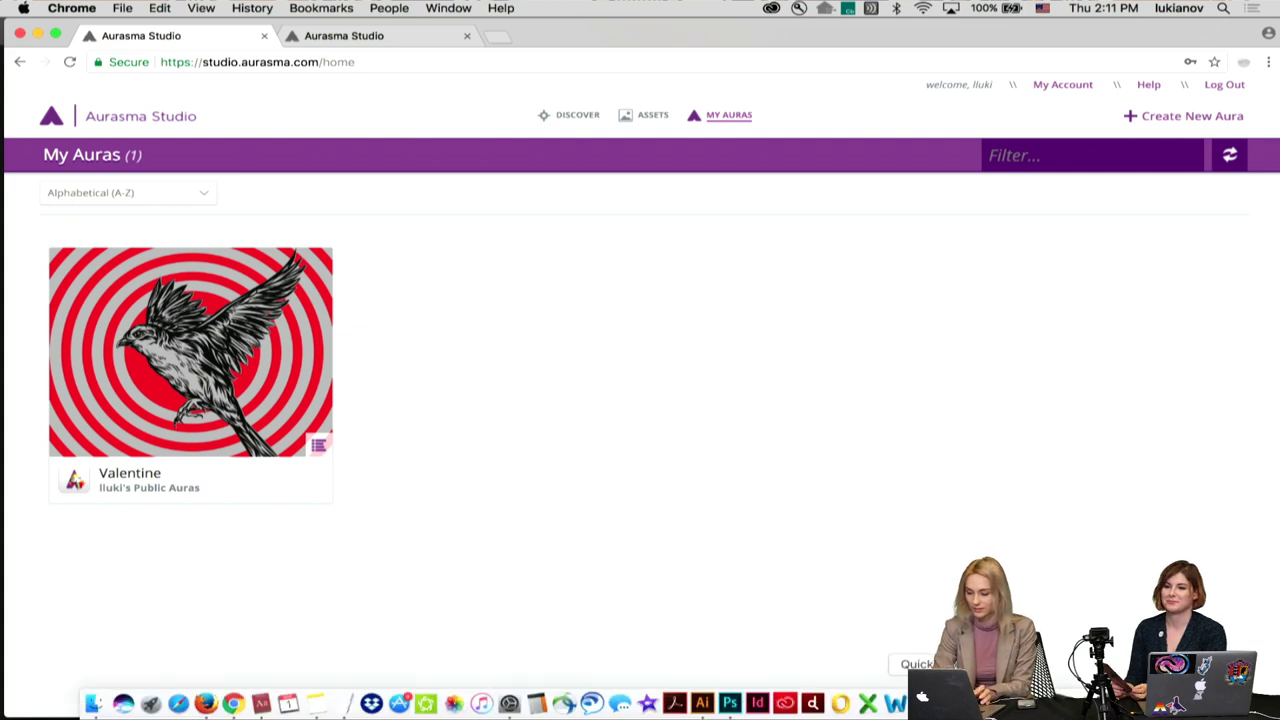
click(918, 703)
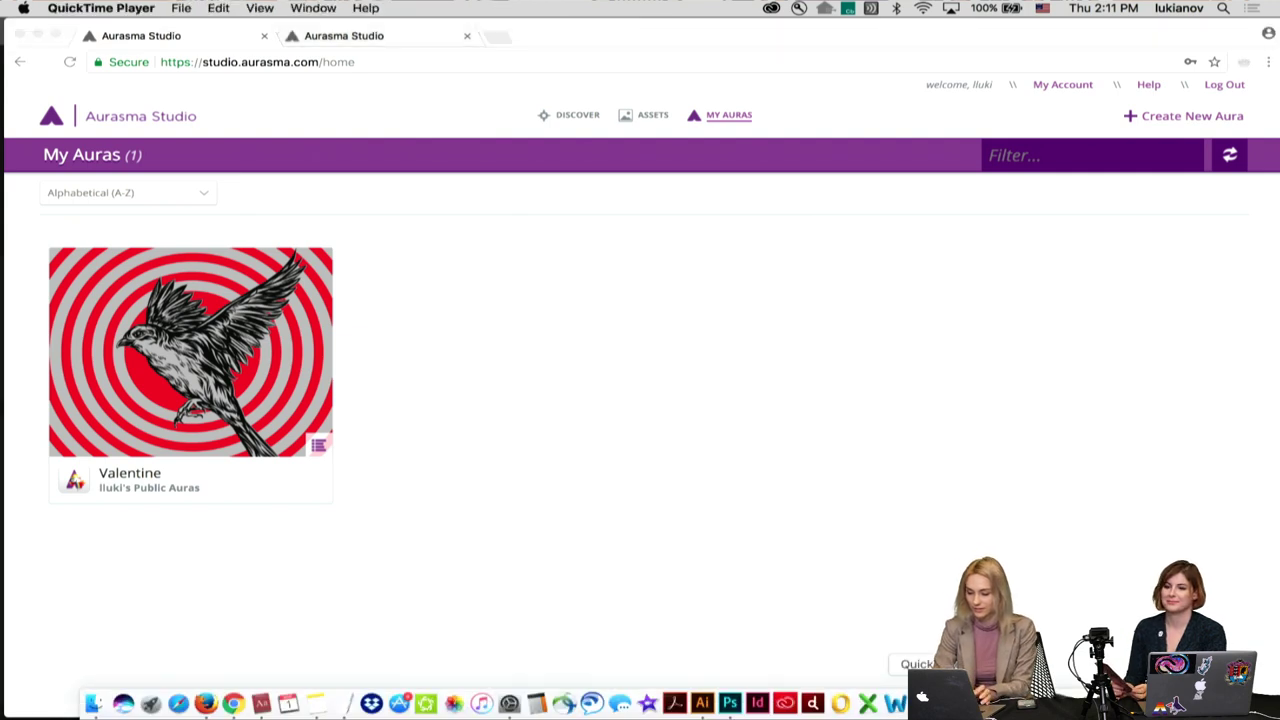
Step: Start a New Movie Recording to mirror the phone's Aurasma camera view
click(172, 8)
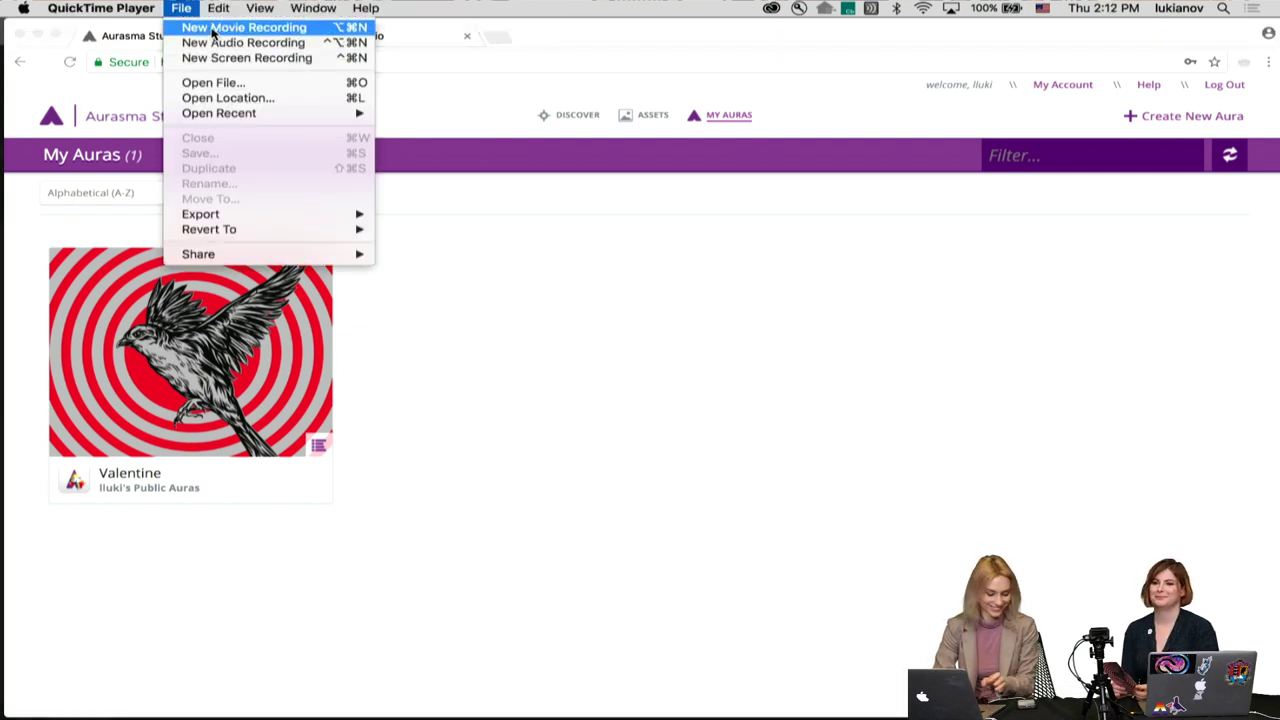
click(212, 30)
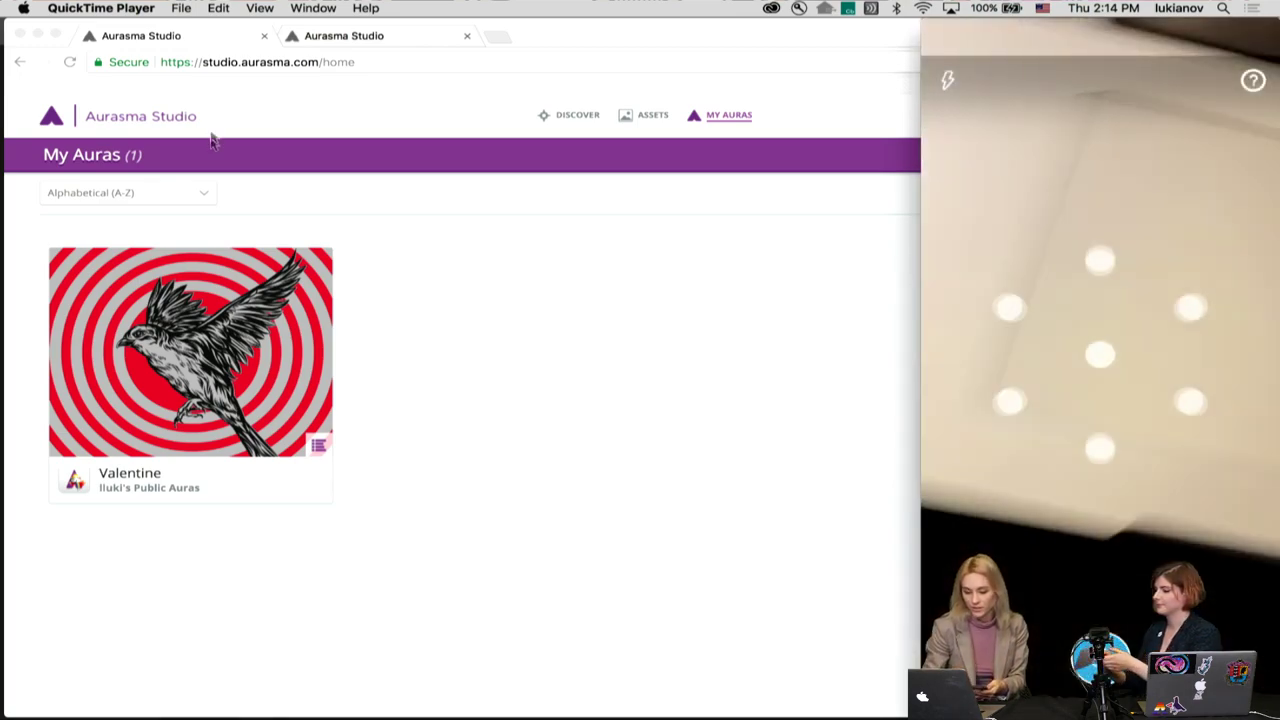
Step: Switch to Illustrator and zoom onto the bird-over-target artboard
mouse_move(240, 705)
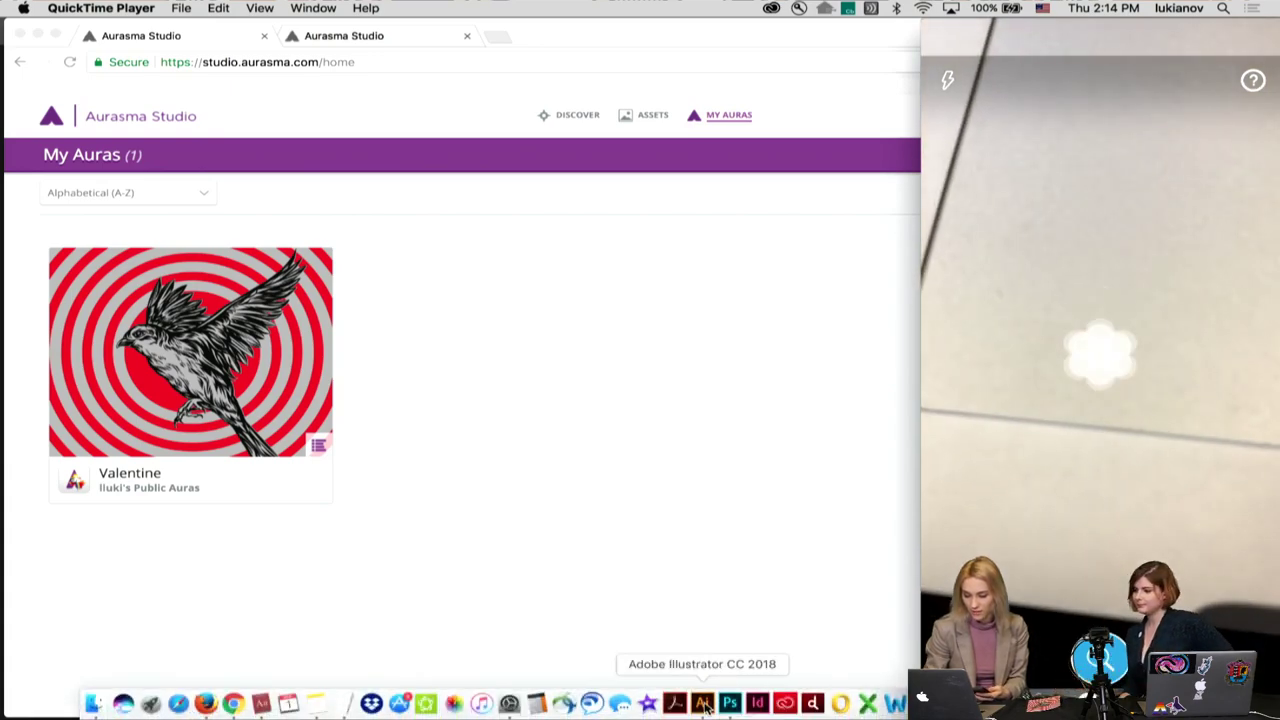
click(704, 703)
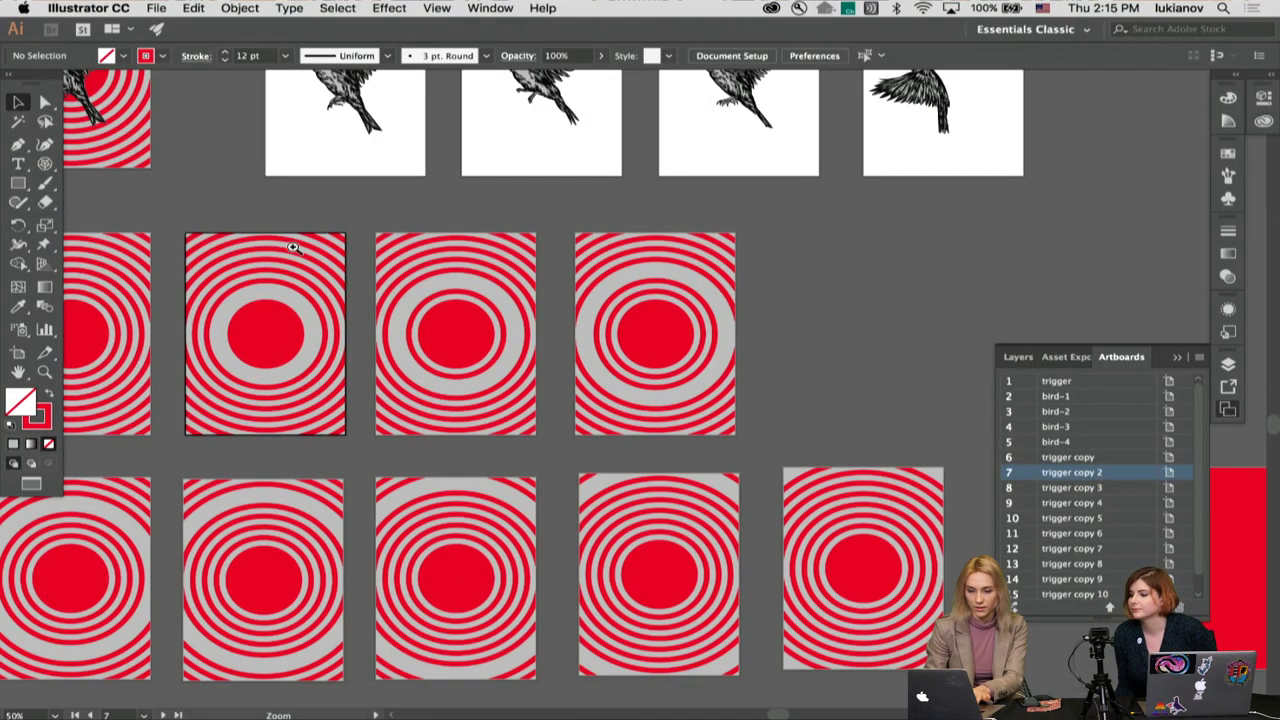
click(200, 206)
click(503, 229)
click(627, 338)
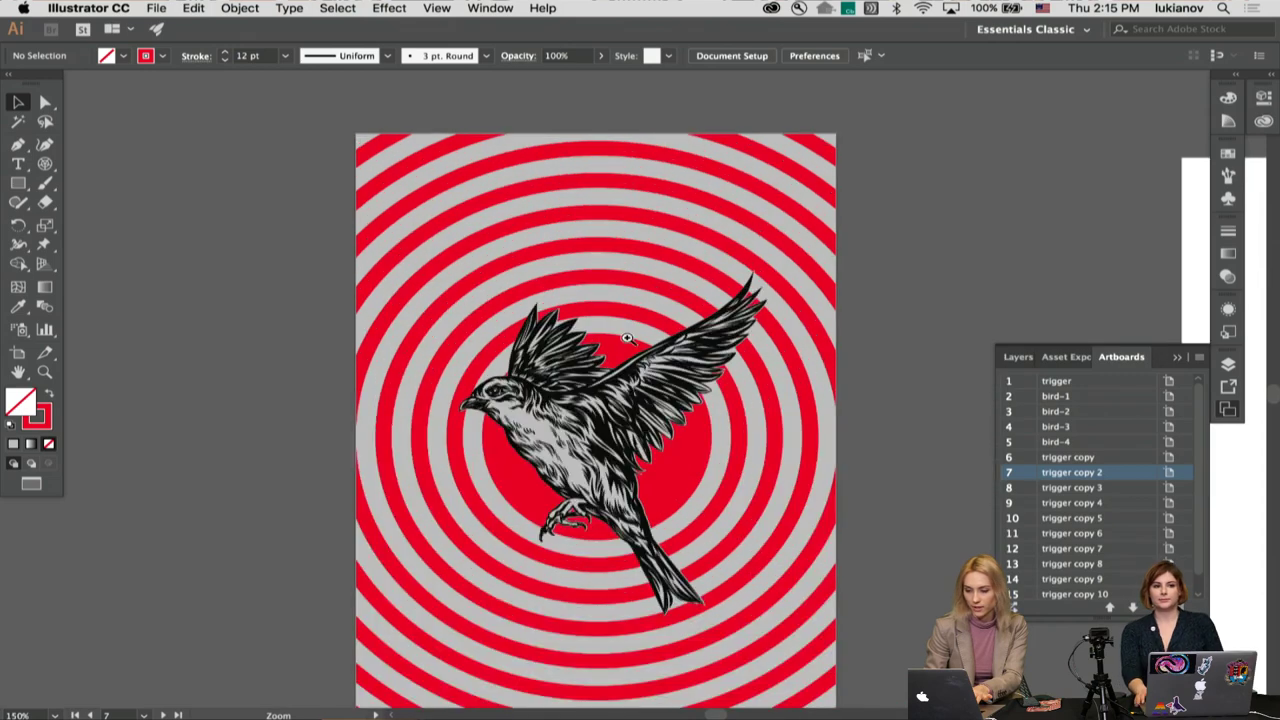
click(638, 406)
alt+click(638, 406)
alt+click(637, 405)
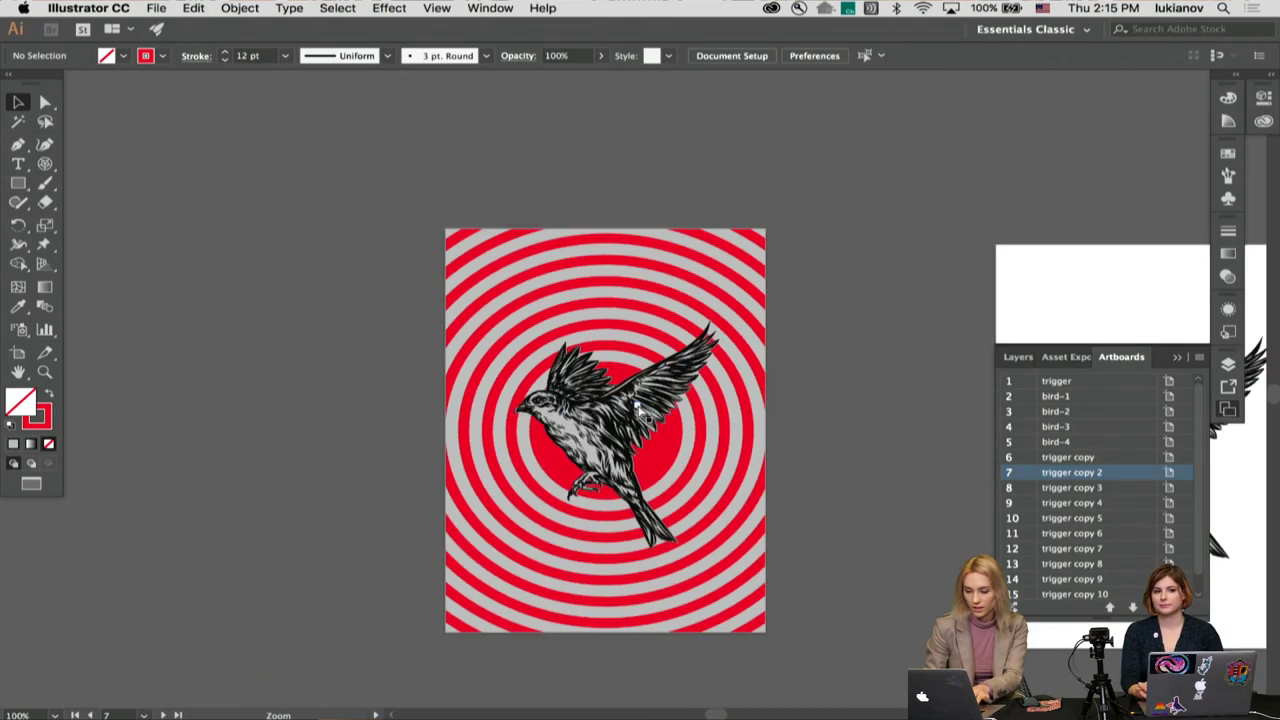
scroll(640, 407, down, 5)
scroll(640, 407, right, 4)
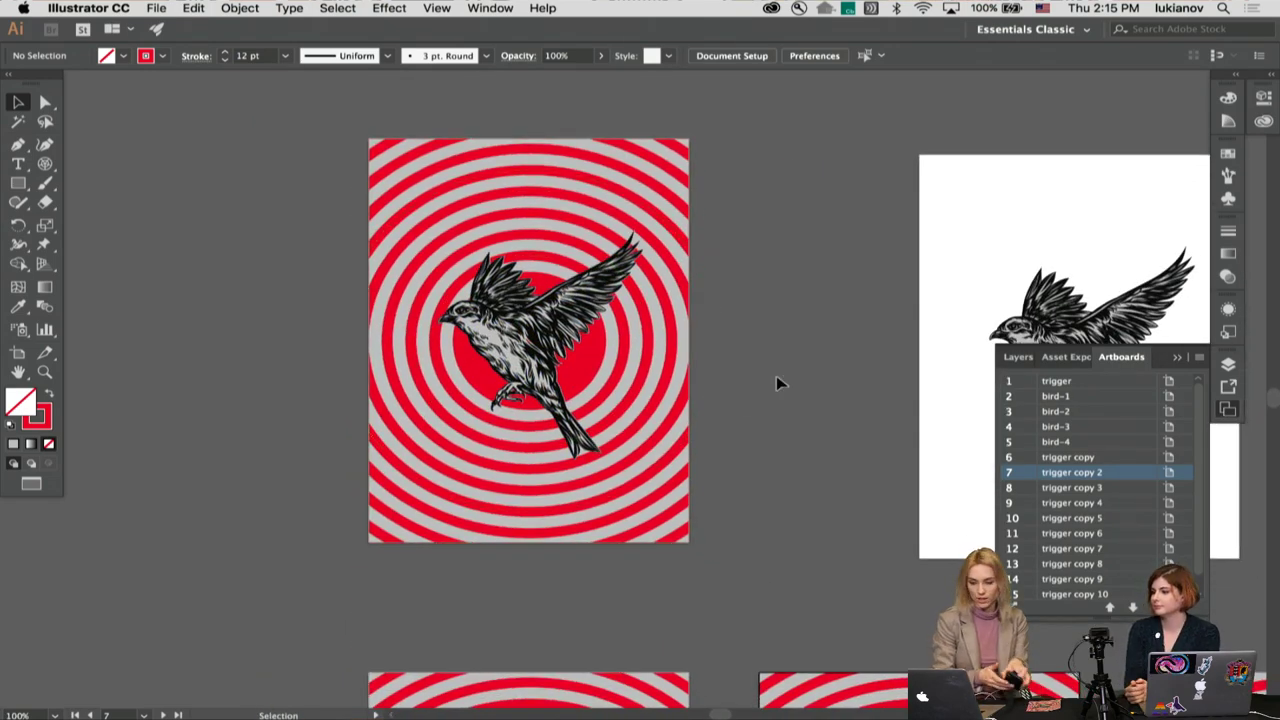
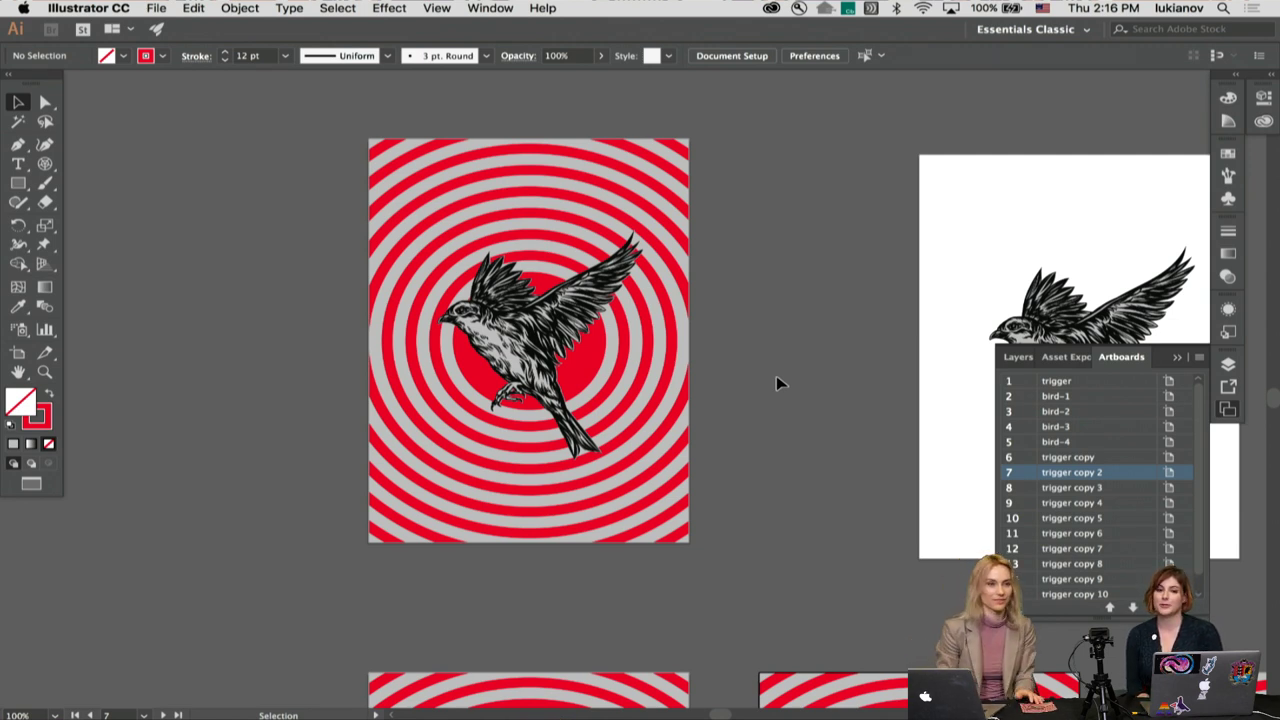
Step: Switch from Illustrator to Photoshop CC and its bird animation file
mouse_move(784, 703)
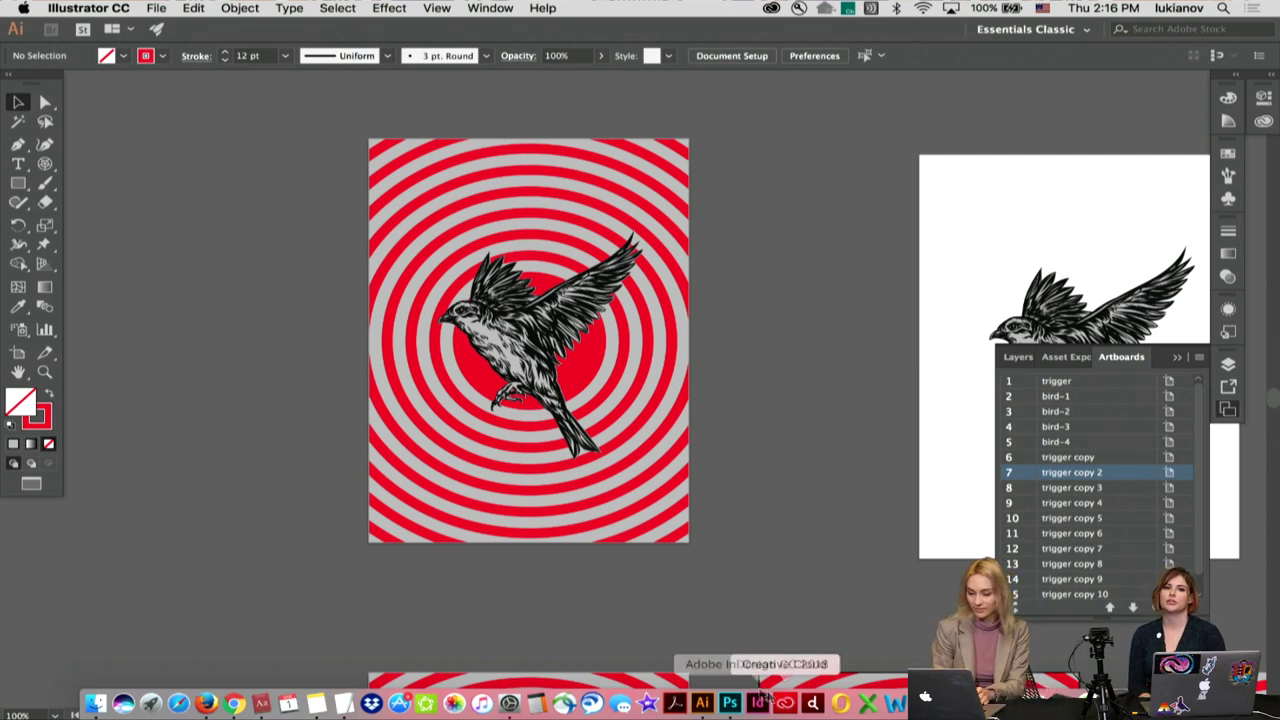
click(729, 703)
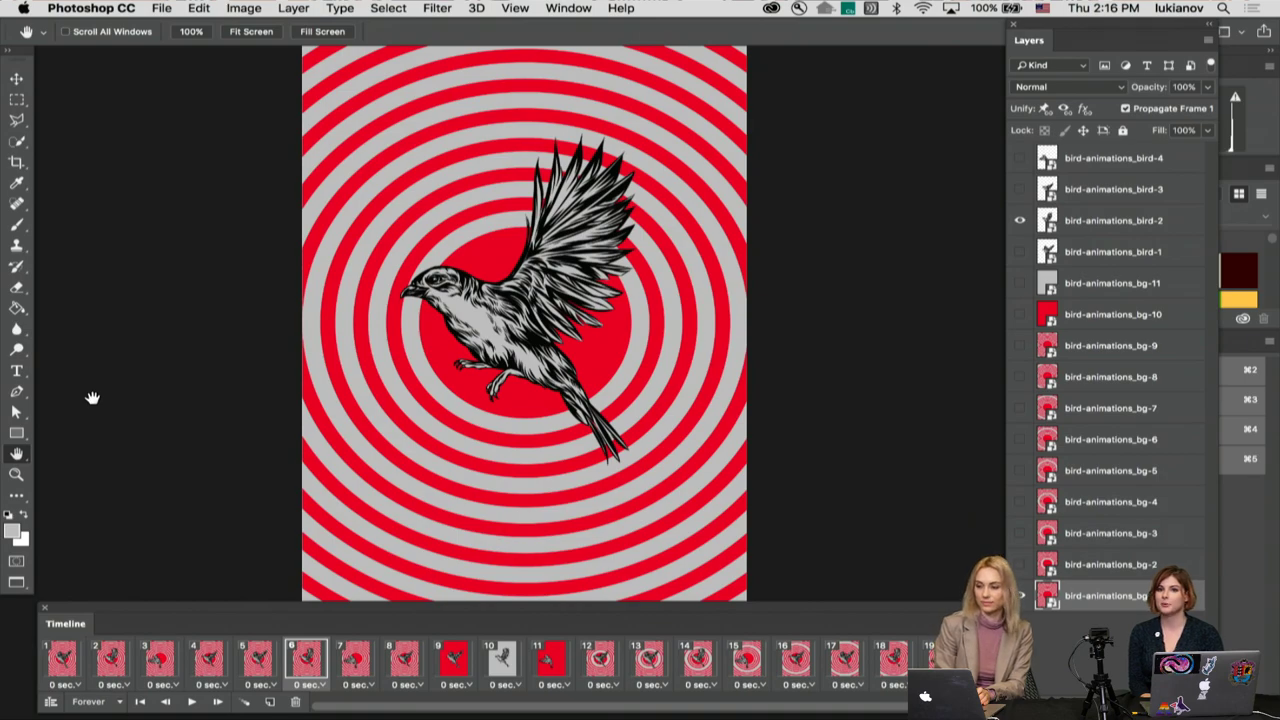
Step: Play the bird frame animation in the Timeline, stop it, and select frame 1
key(space)
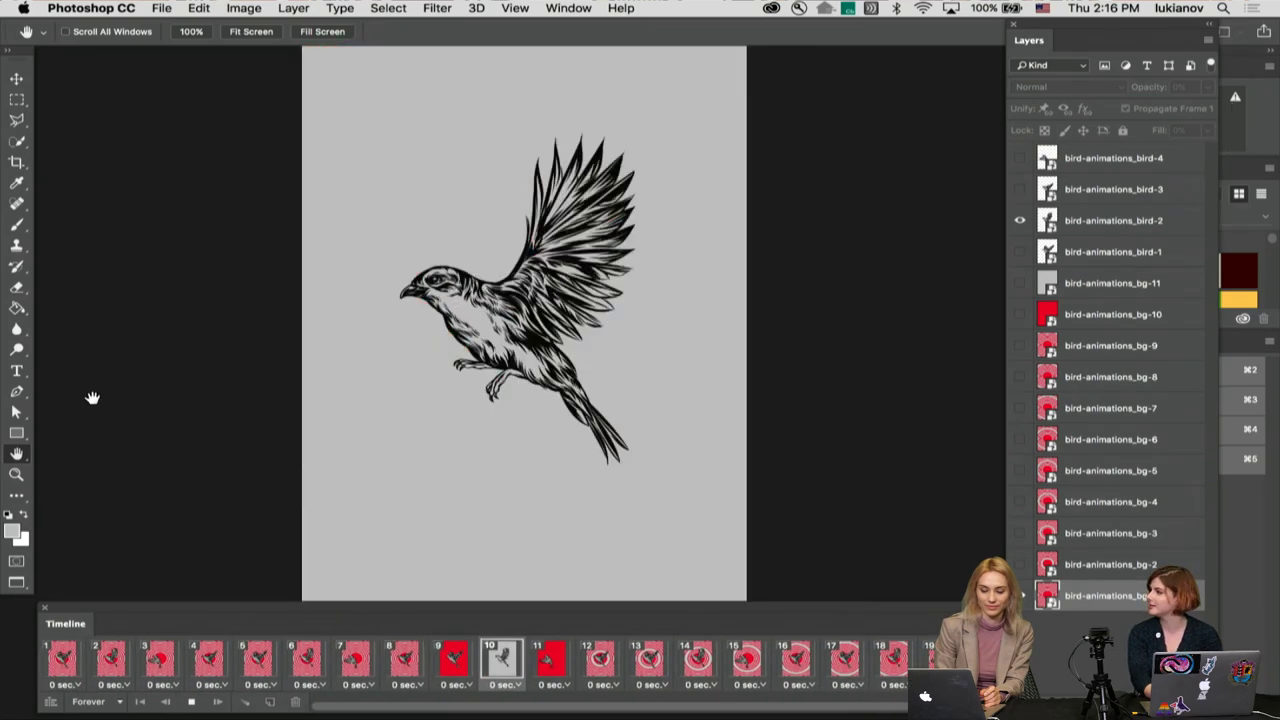
key(space)
click(62, 672)
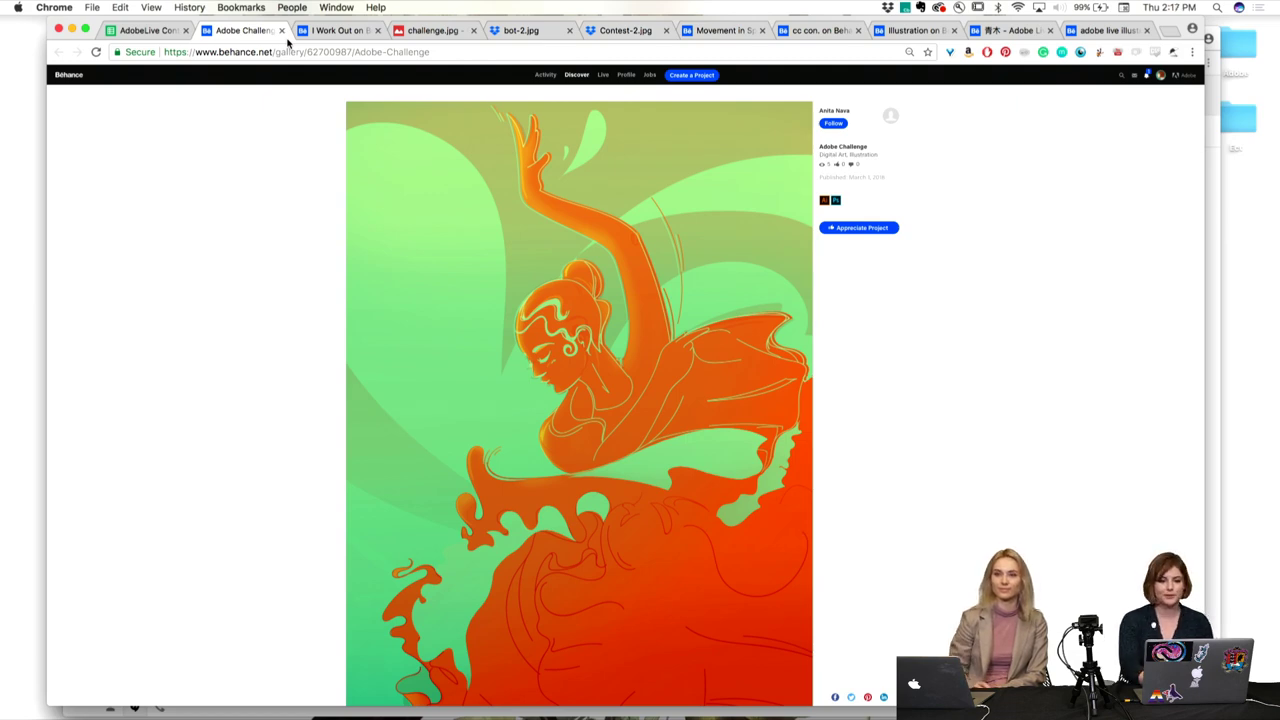
scroll(492, 182, up, 5)
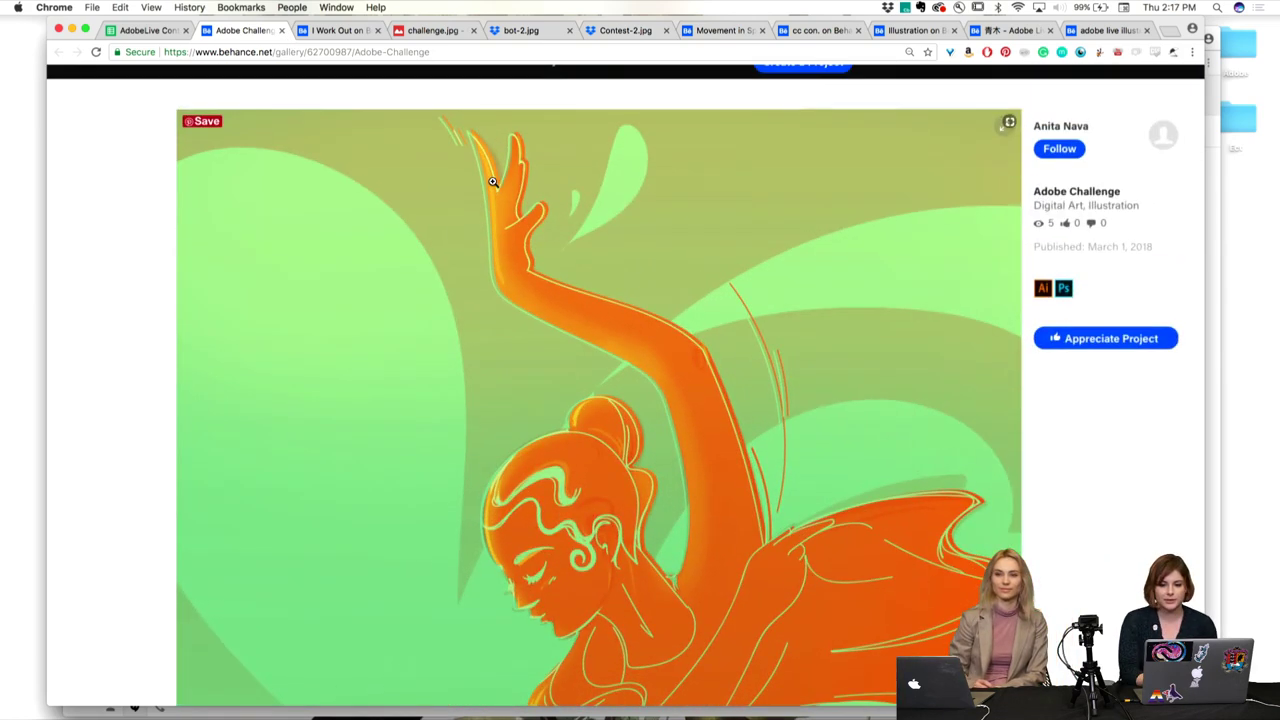
scroll(492, 182, down, 5)
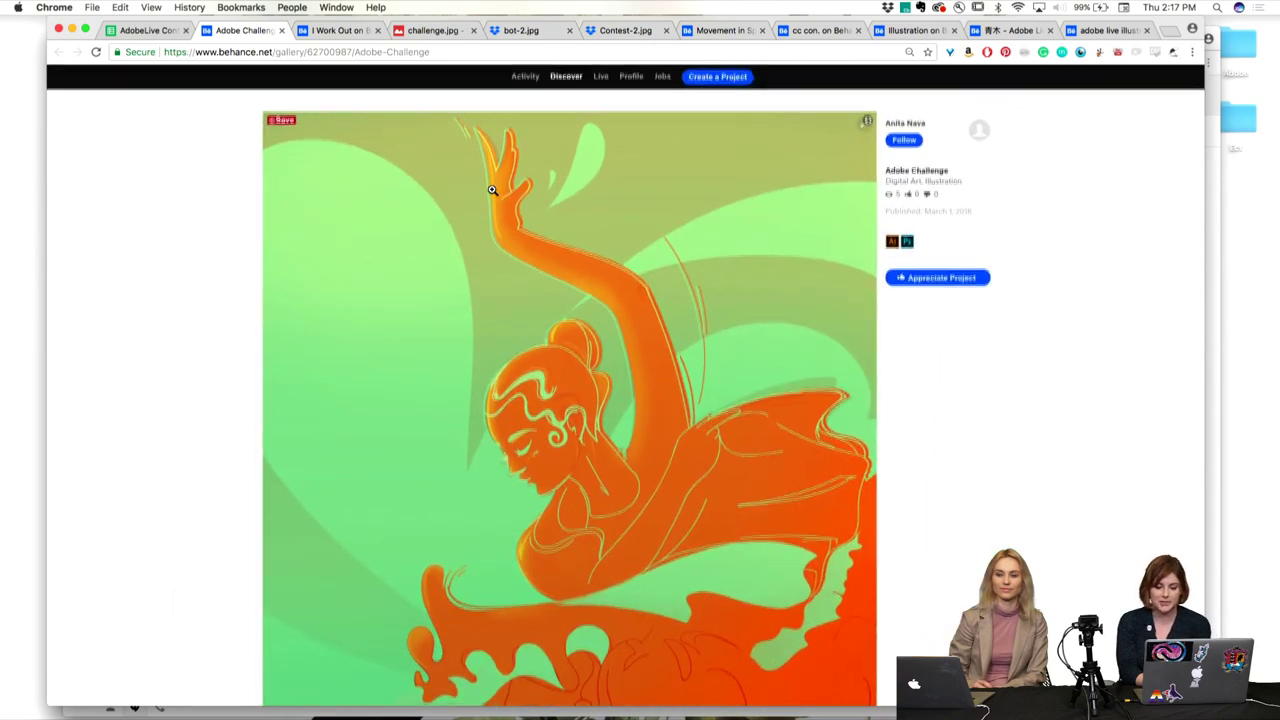
scroll(492, 190, down, 3)
scroll(492, 190, down, 1)
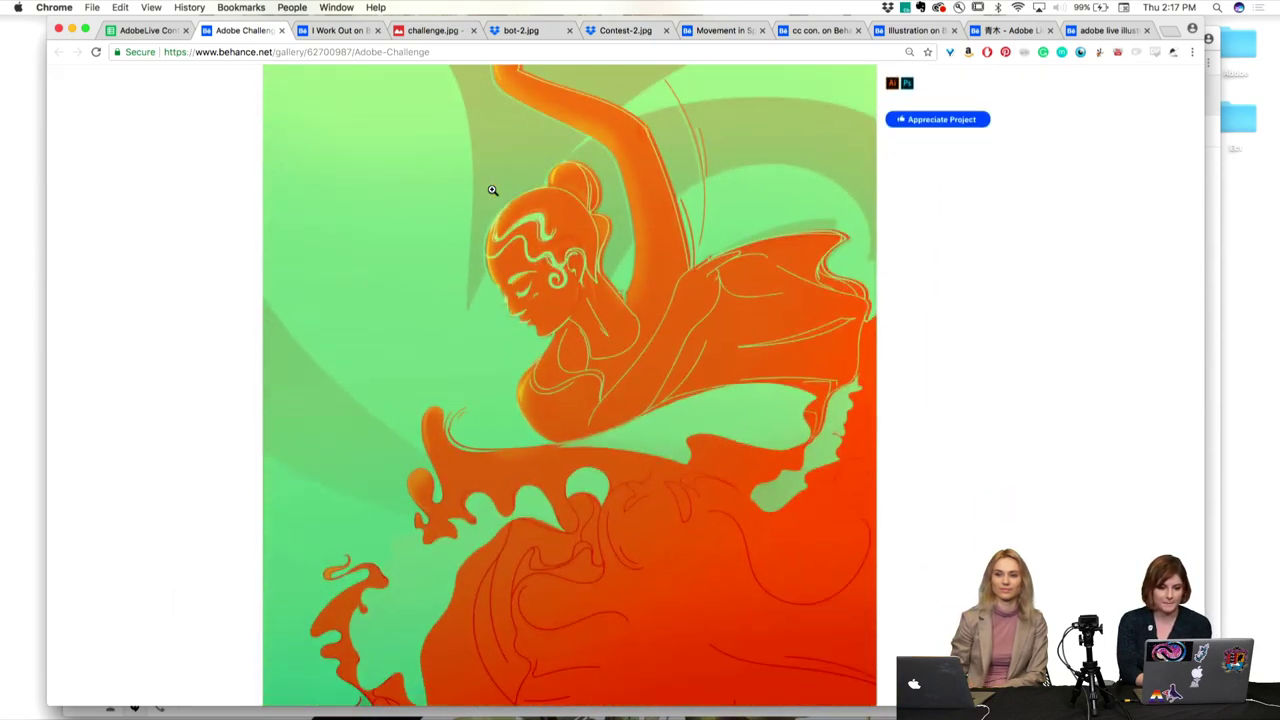
scroll(490, 195, down, 5)
scroll(487, 200, down, 3)
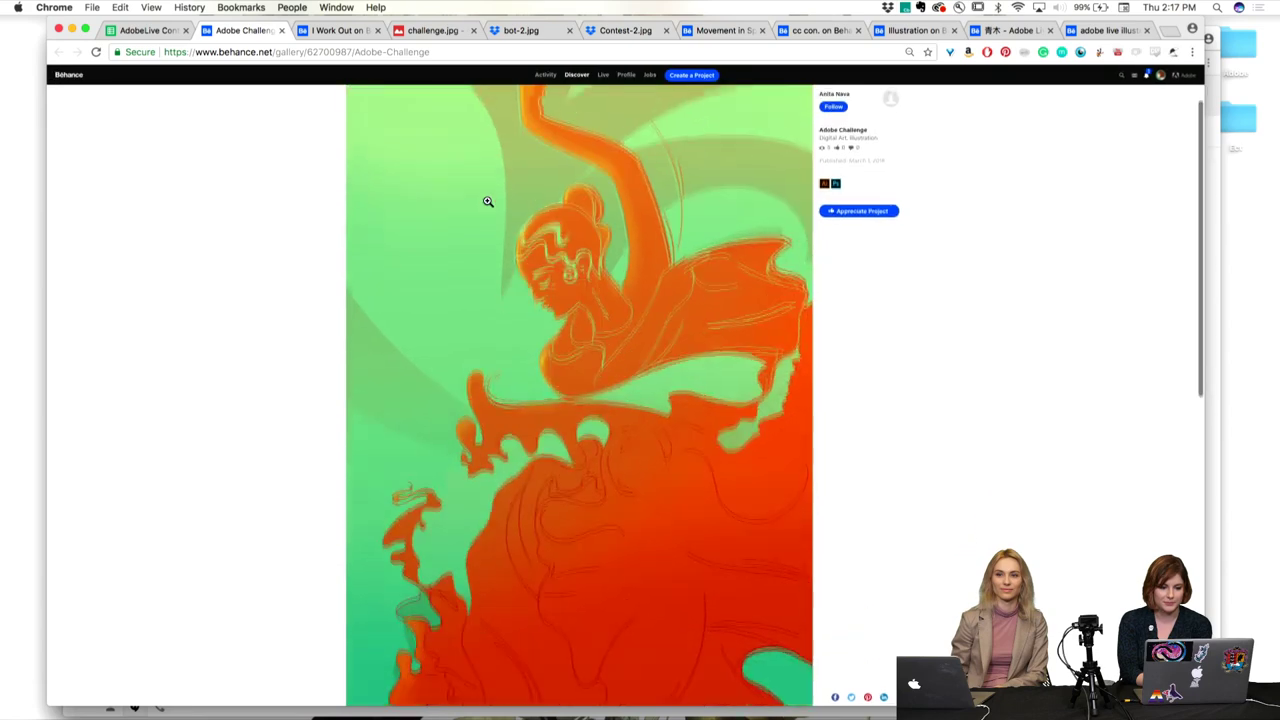
scroll(488, 201, up, 1)
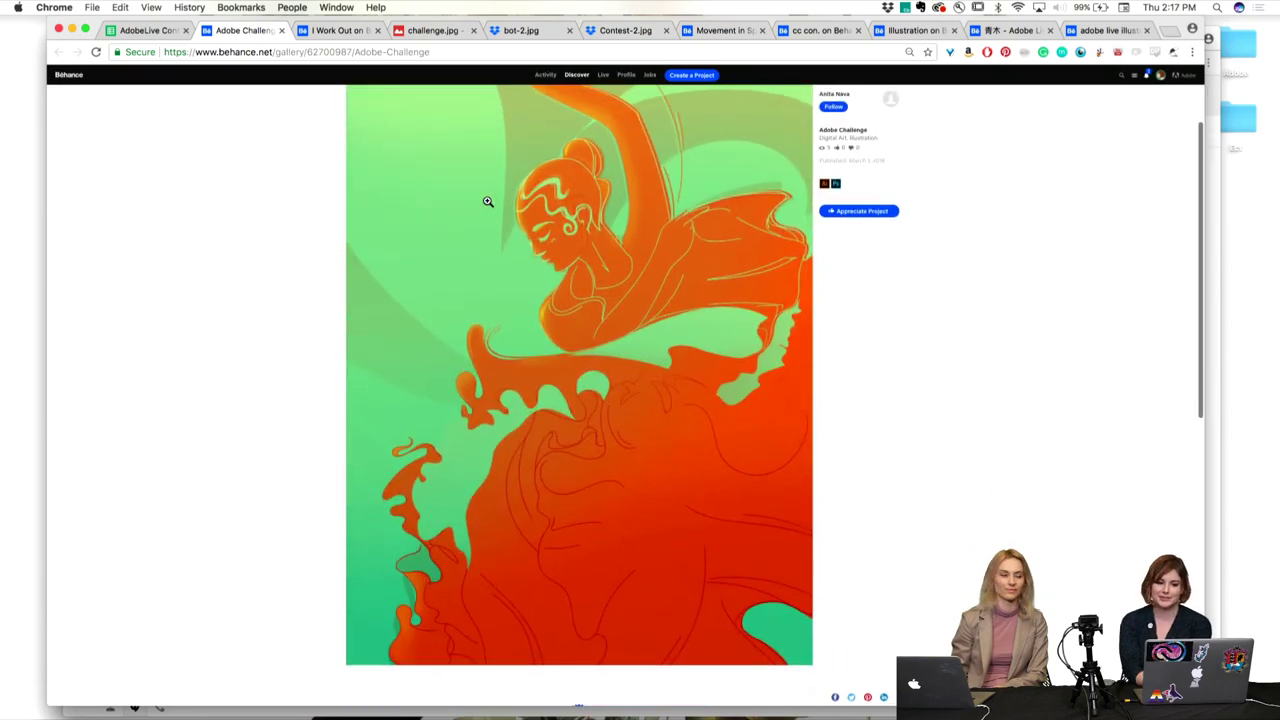
scroll(488, 201, up, 2)
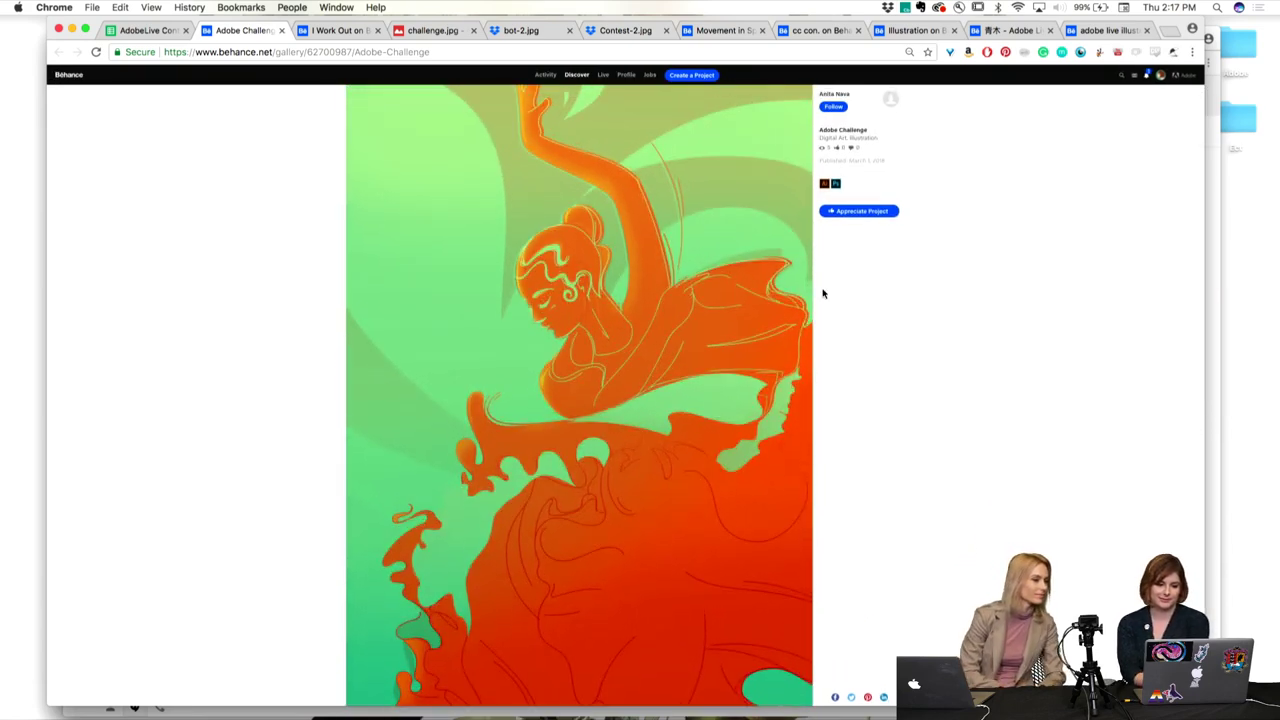
scroll(889, 343, down, 1)
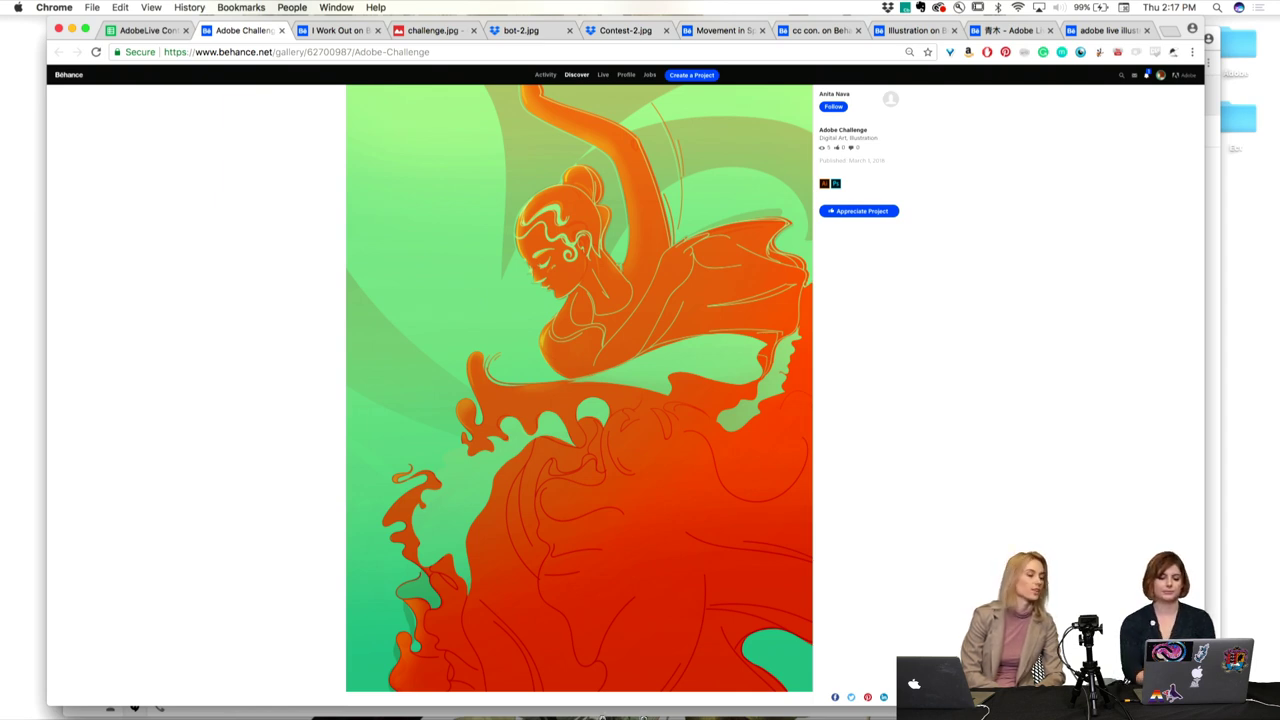
click(372, 700)
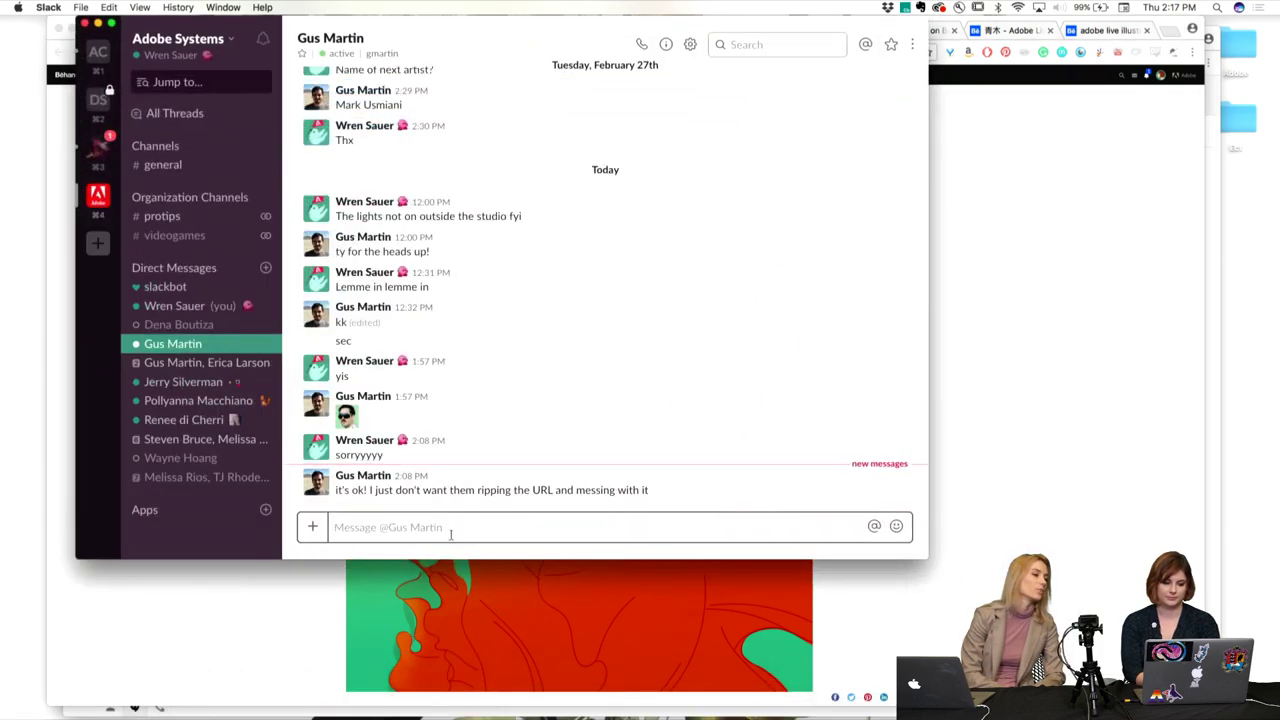
text(c)
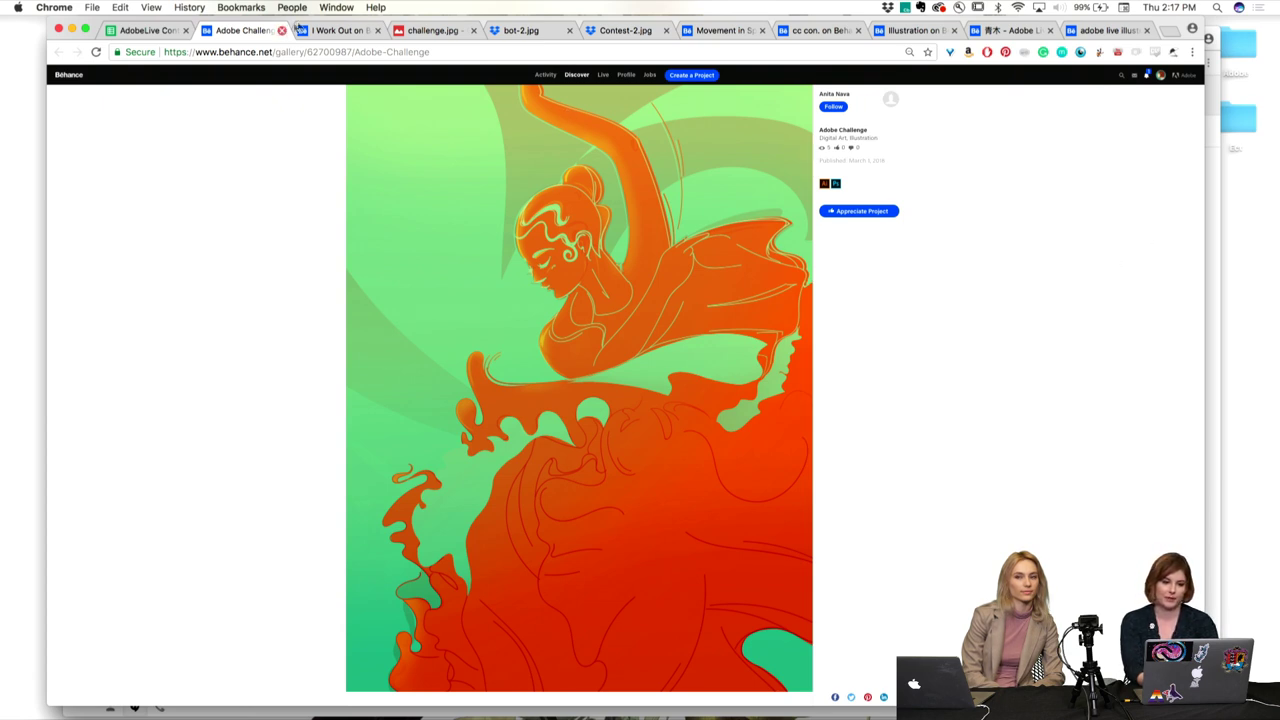
Step: Open the I Work Out project and scroll to its man-and-dumbbell cartoon
click(329, 33)
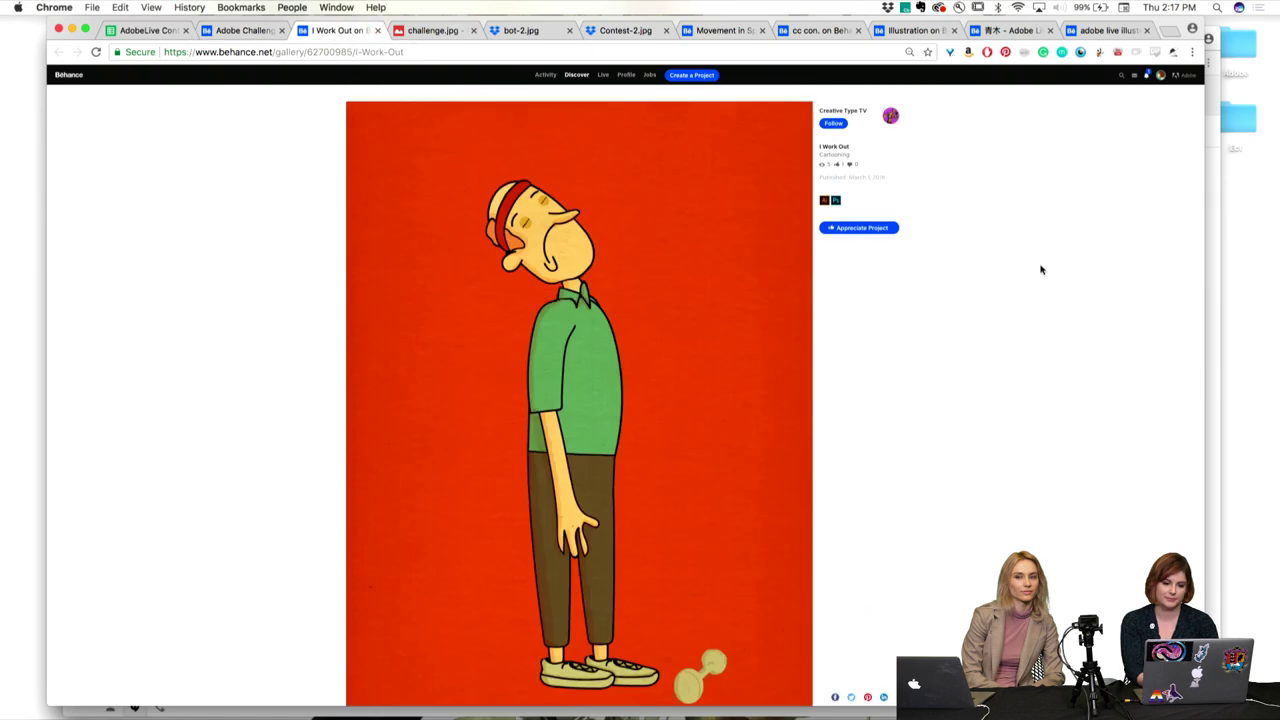
scroll(1040, 270, down, 1)
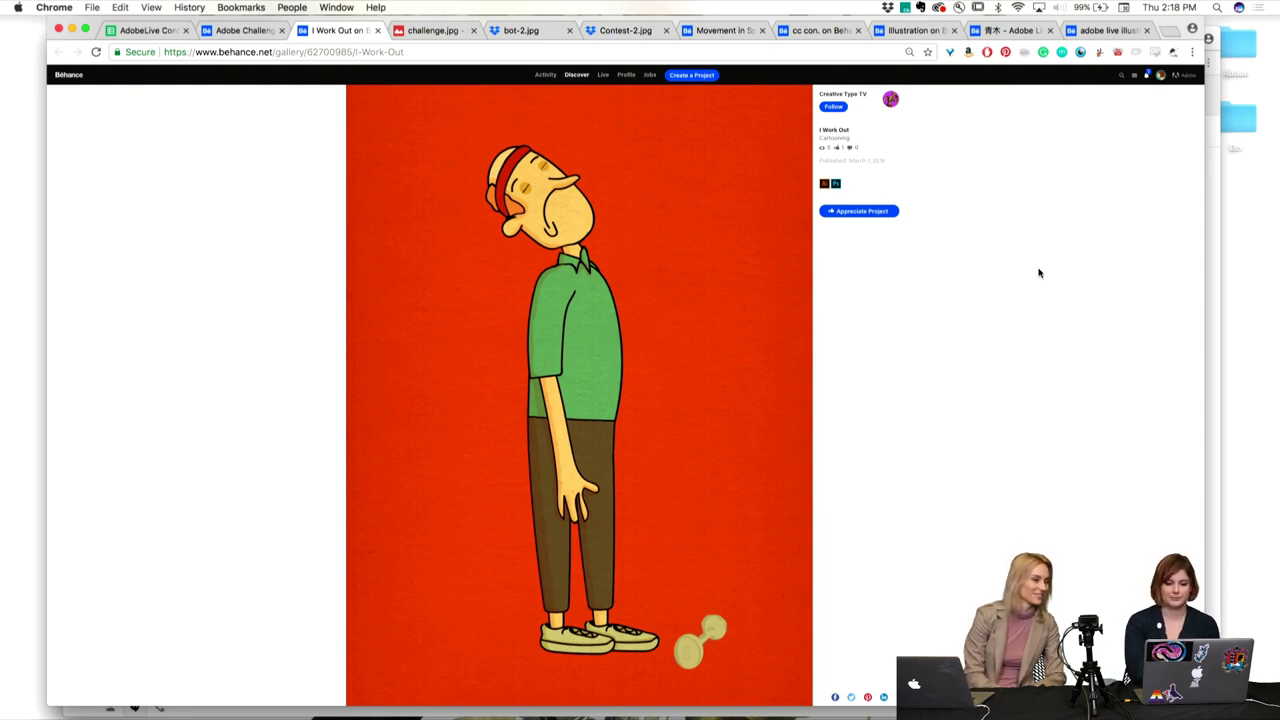
scroll(1038, 273, down, 2)
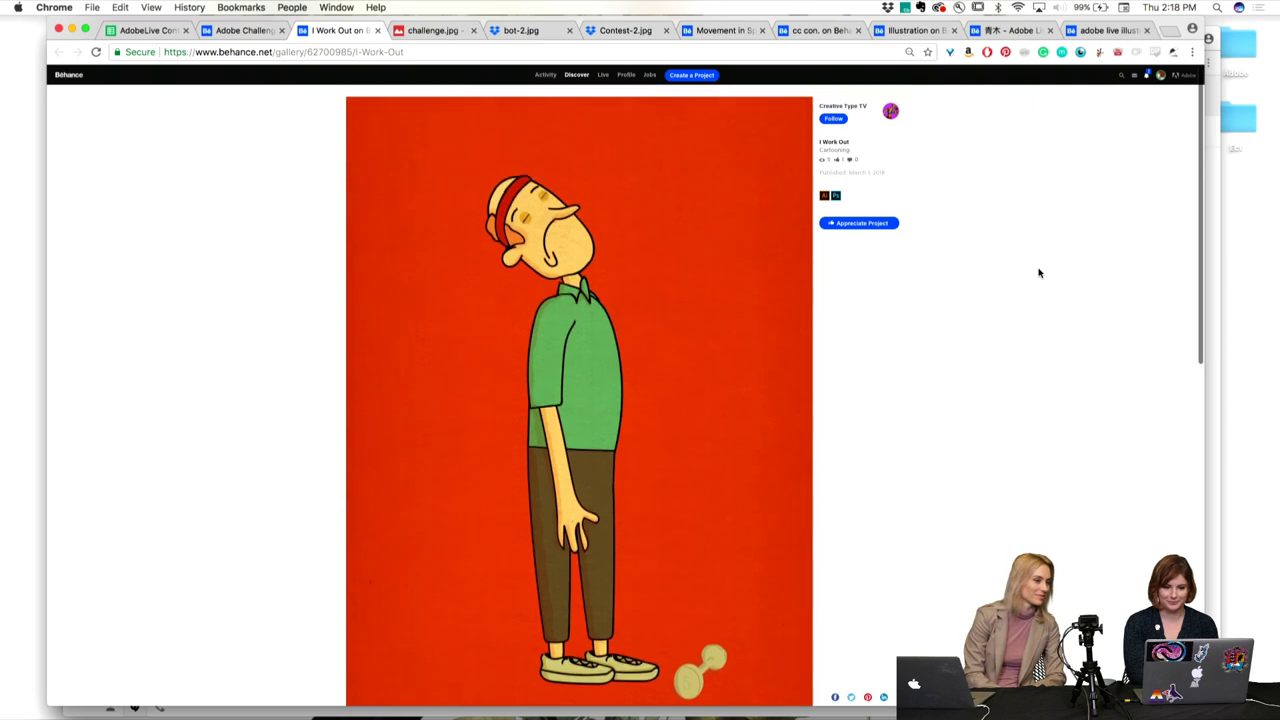
scroll(1038, 273, up, 1)
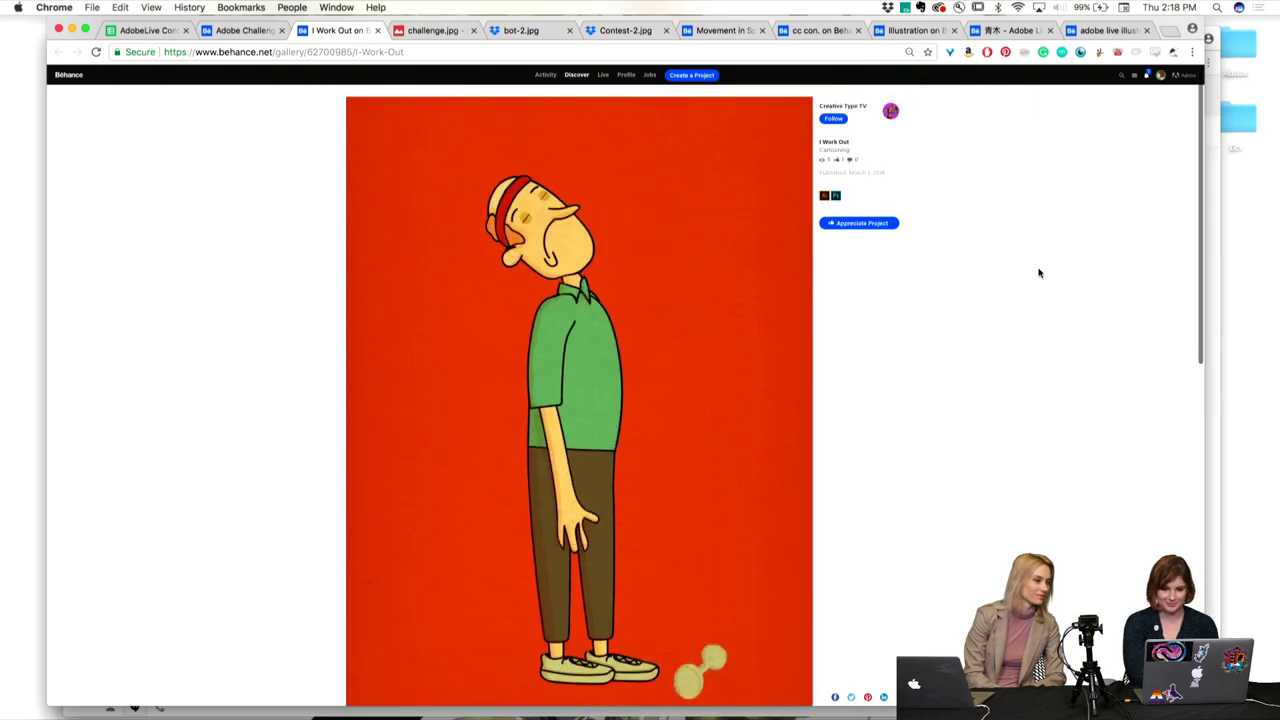
scroll(1038, 267, down, 1)
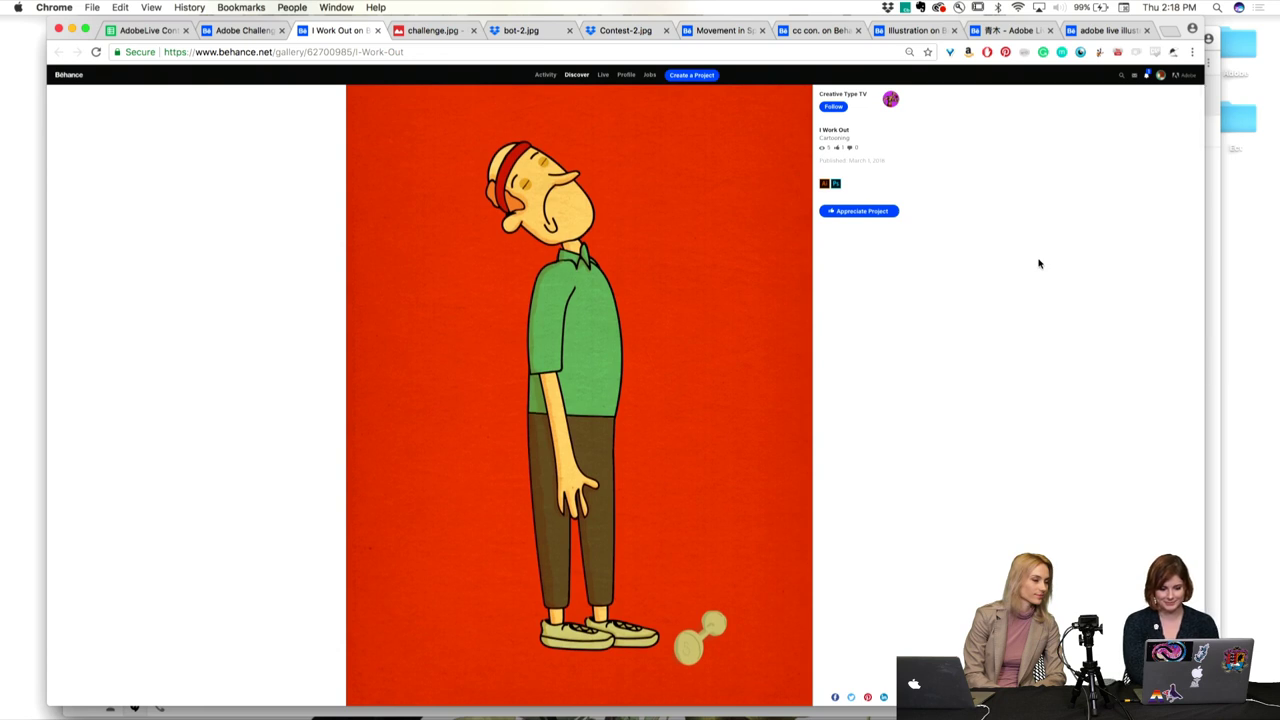
Step: Preview challenge.jpg, the swing-set illustration with the MOVEMENT! sign, in Google Drive
click(434, 33)
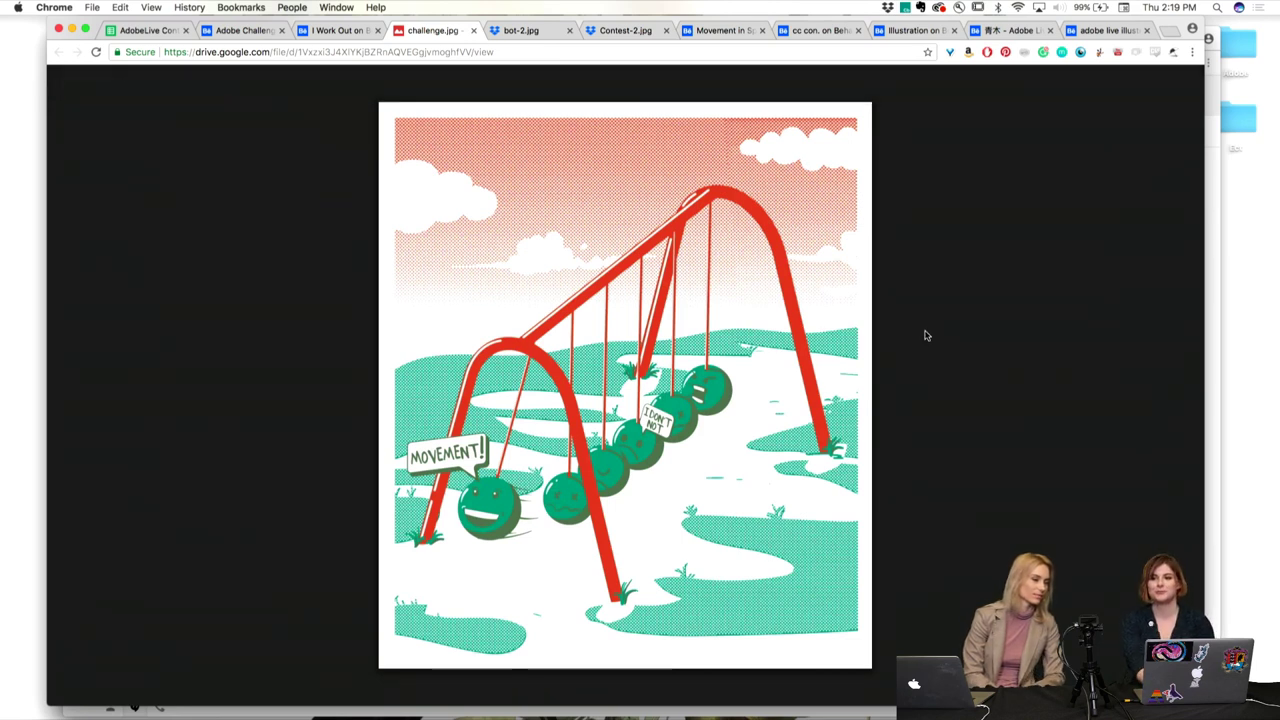
Step: Zoom in and out on the orange robot bot-2.jpg, then switch to Contest-2.jpg
click(519, 31)
scroll(570, 241, up, 5)
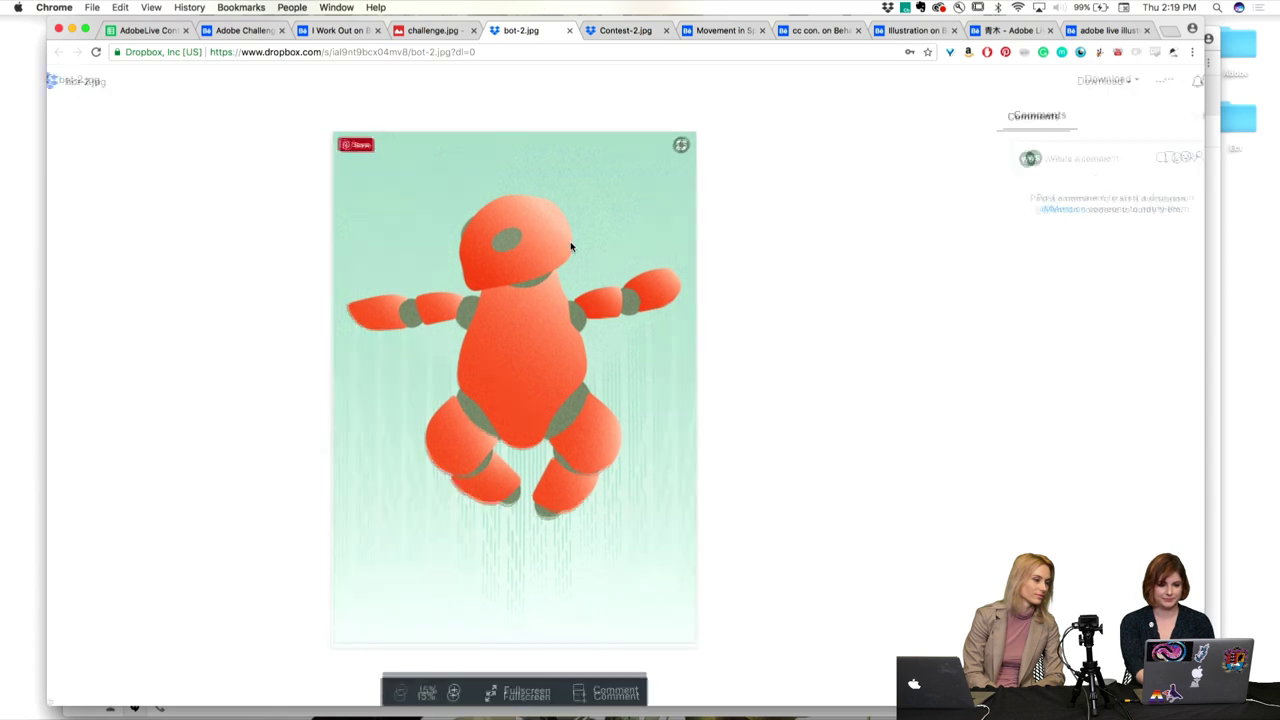
scroll(571, 247, down, 5)
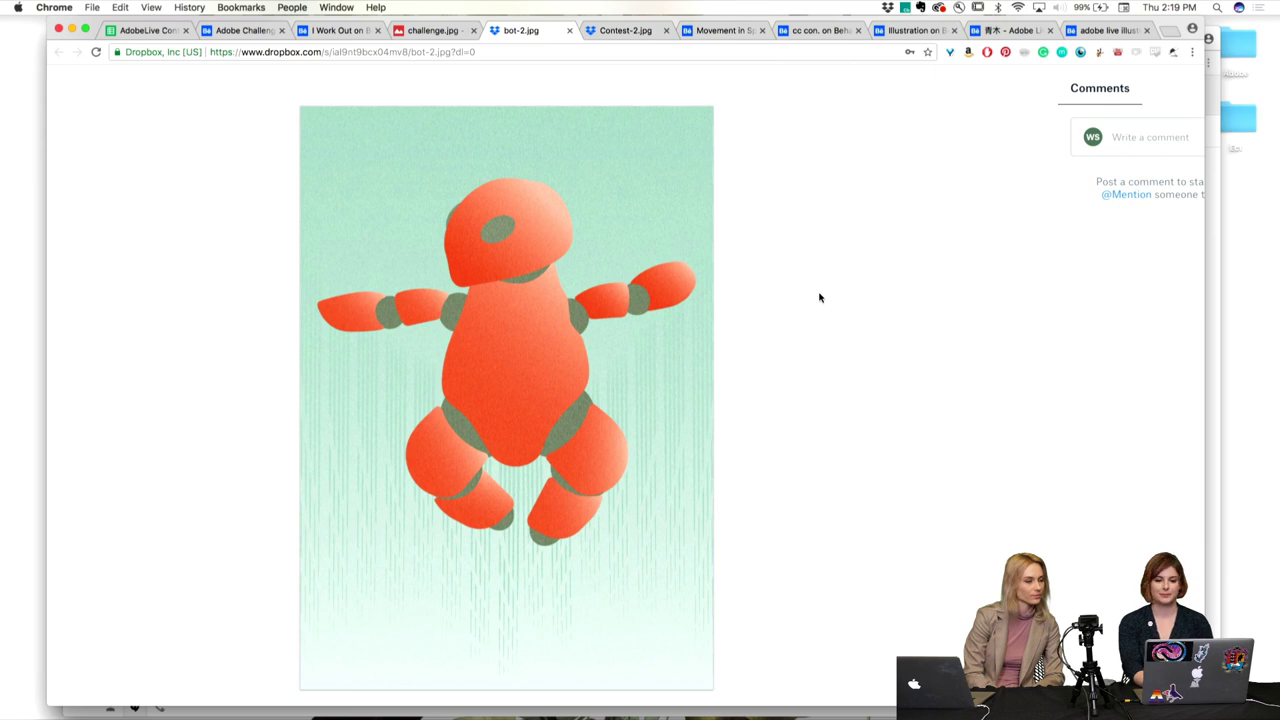
click(614, 34)
Step: Show the Valentine red-bird Contest-2.jpg full-window, then go to Movement in Space
click(566, 254)
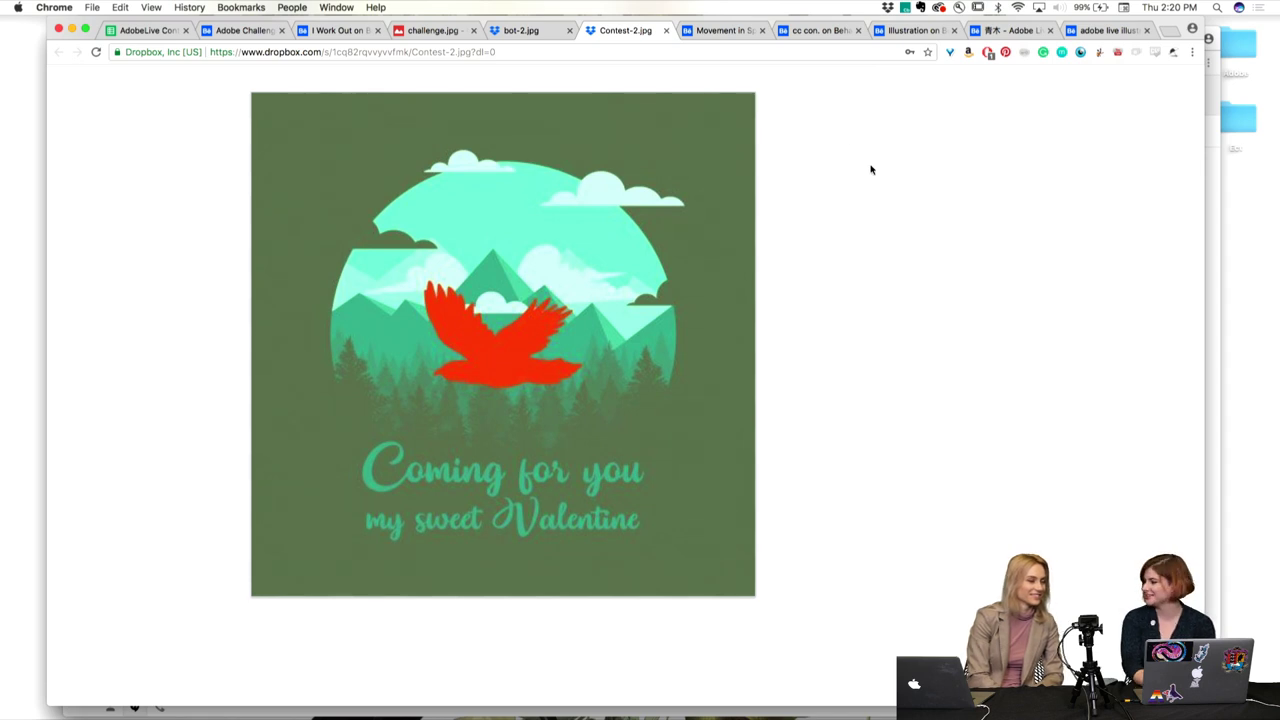
click(703, 31)
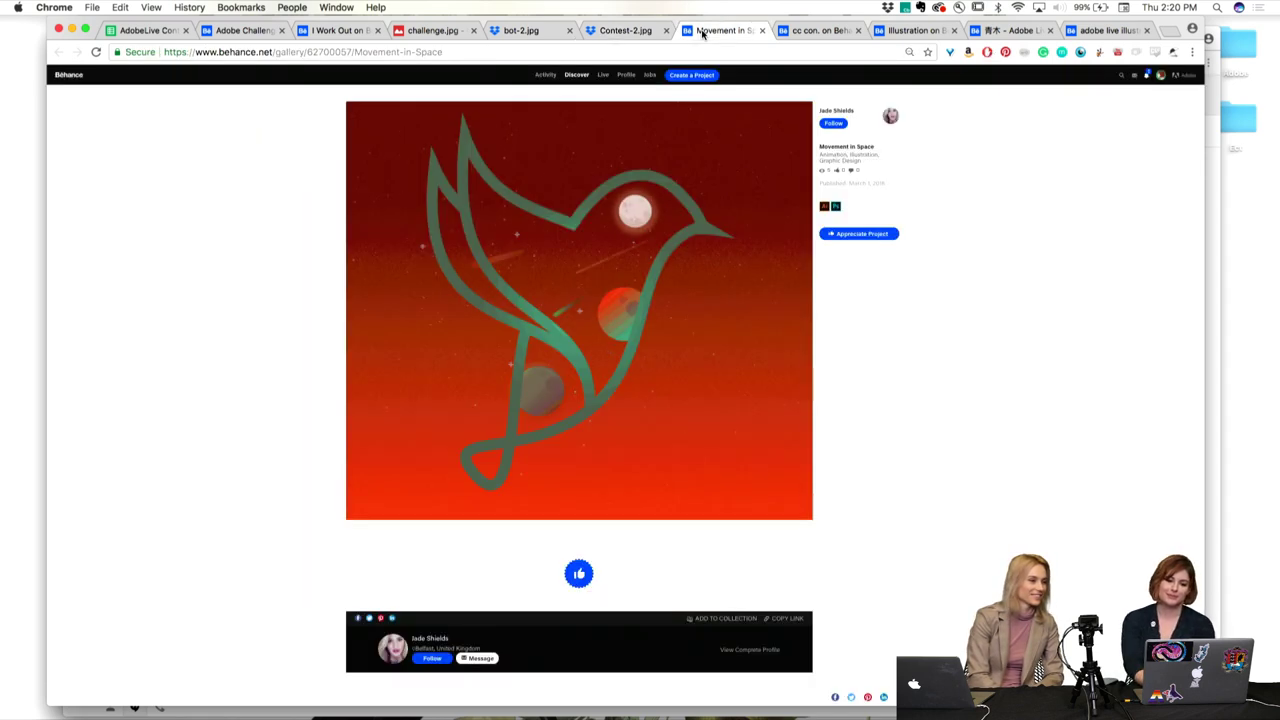
Step: Enlarge the green outlined bird with planets in the Behance lightbox viewer
click(682, 291)
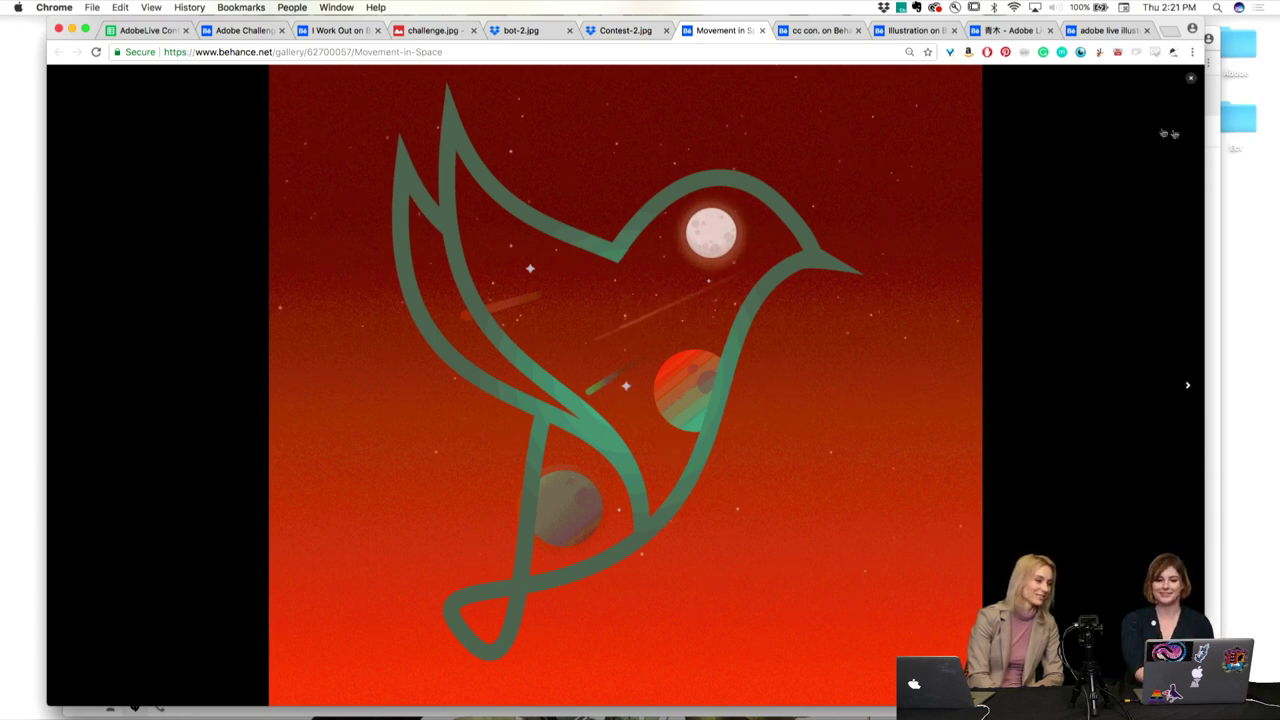
click(815, 31)
scroll(612, 275, up, 5)
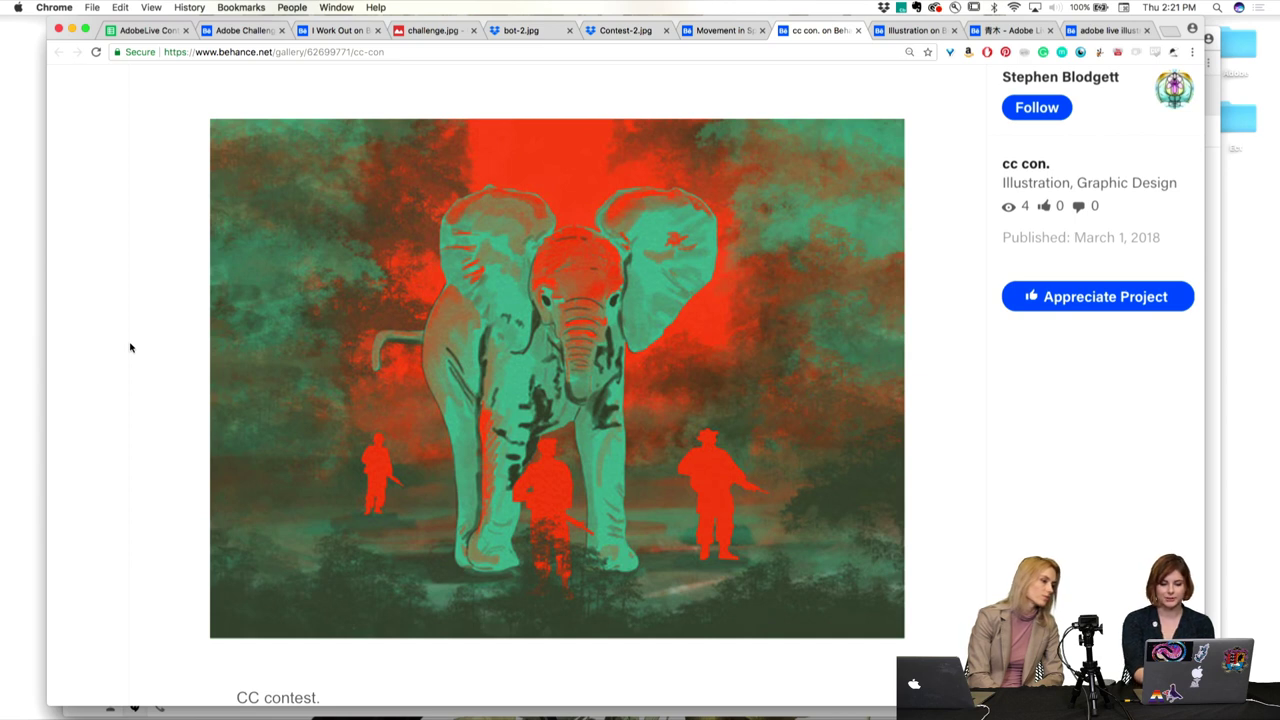
scroll(130, 347, up, 1)
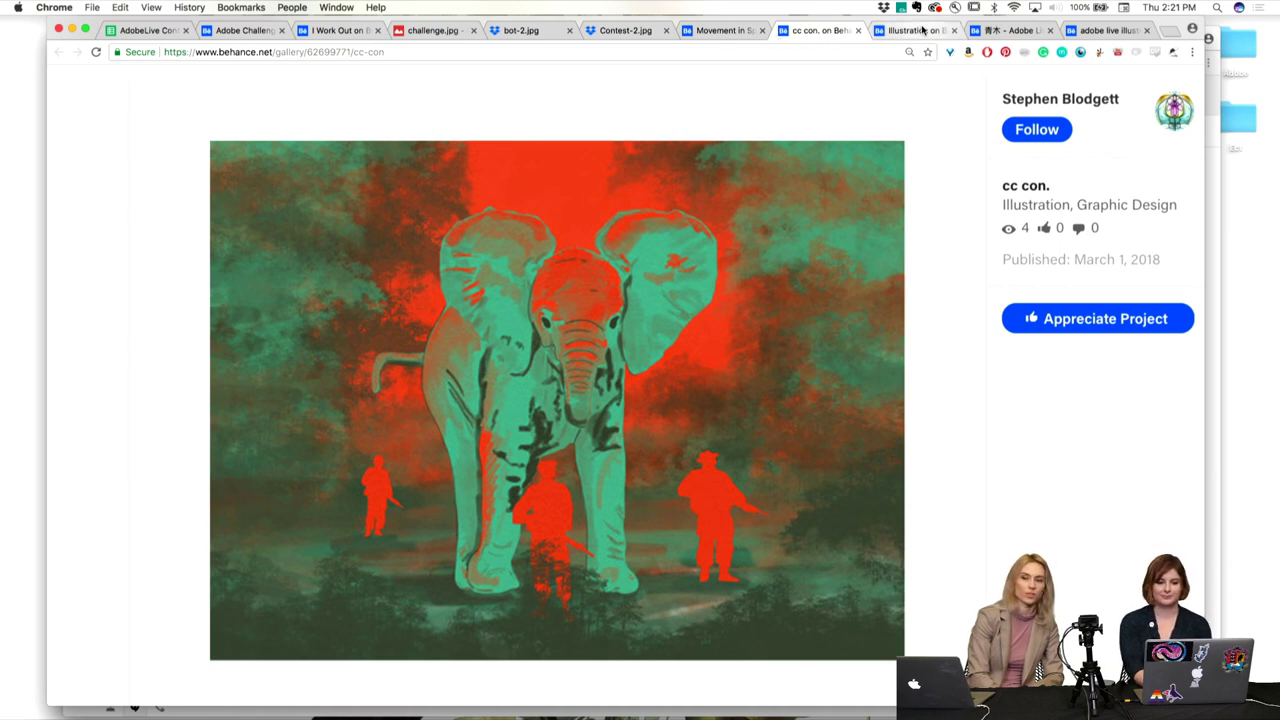
Step: Open the Illustration project, zoom the page, and enlarge then shrink the green dancer artwork
click(915, 31)
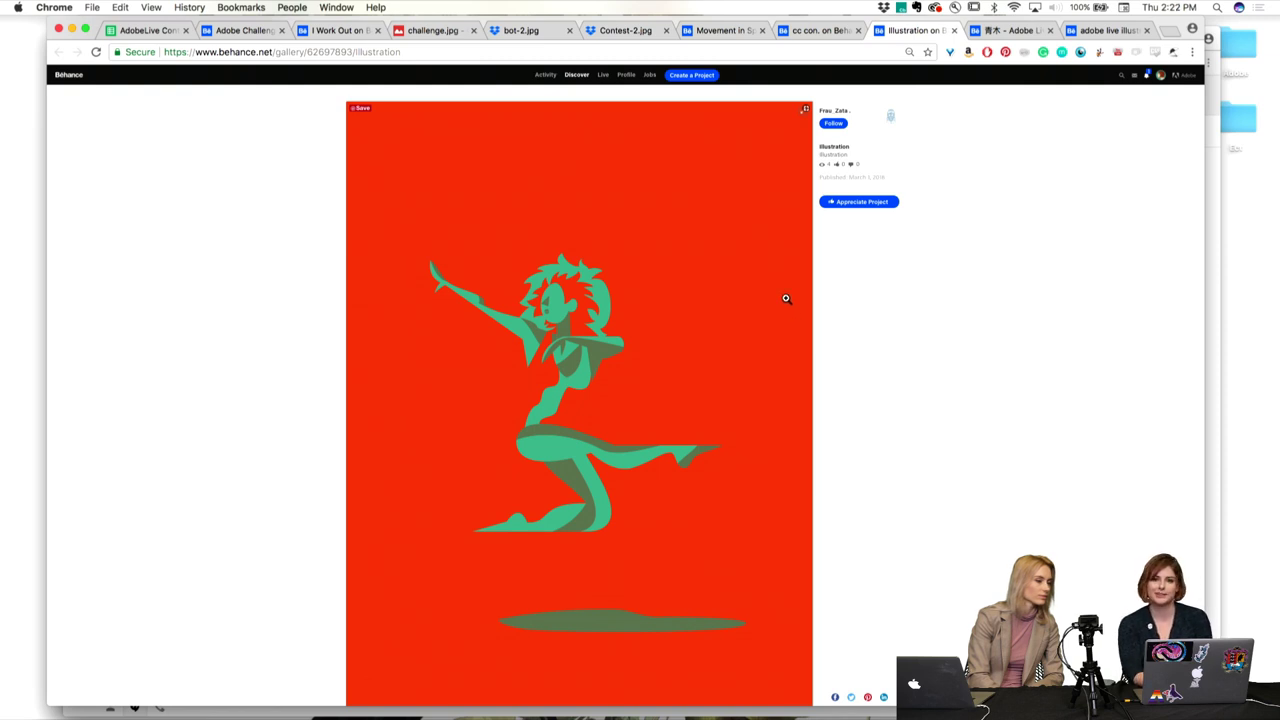
key(super+equal)
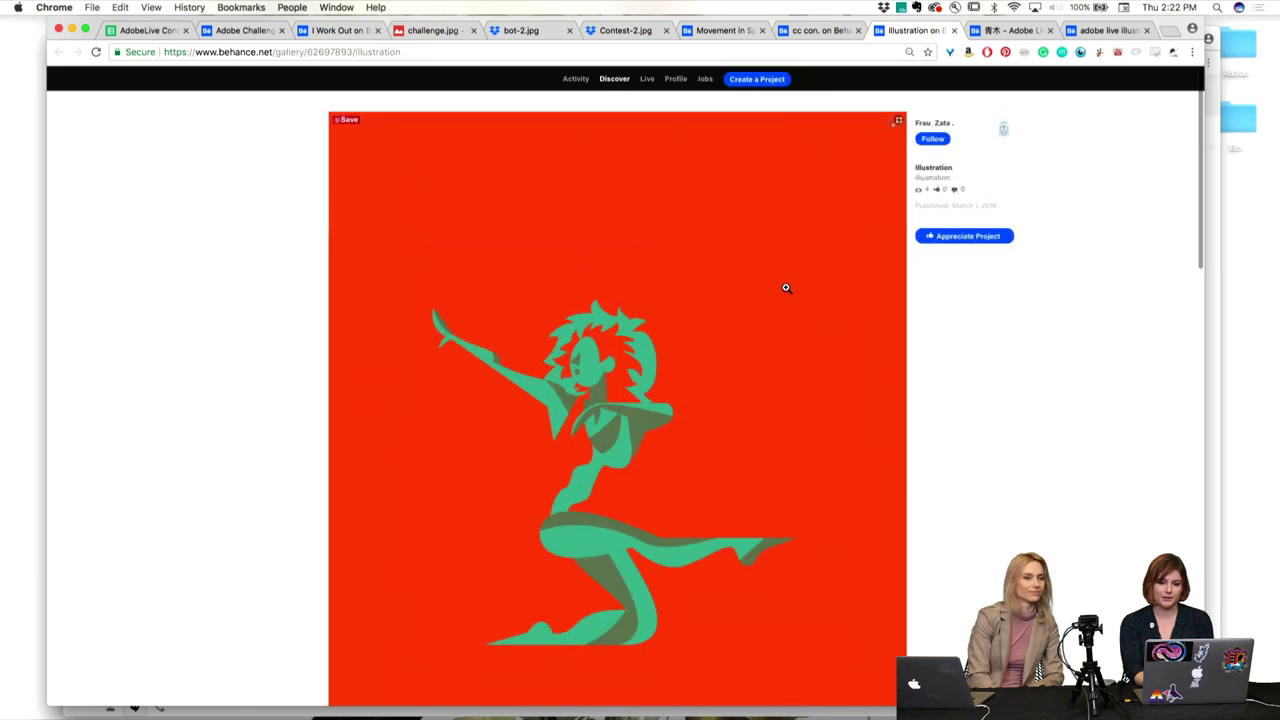
scroll(786, 287, down, 1)
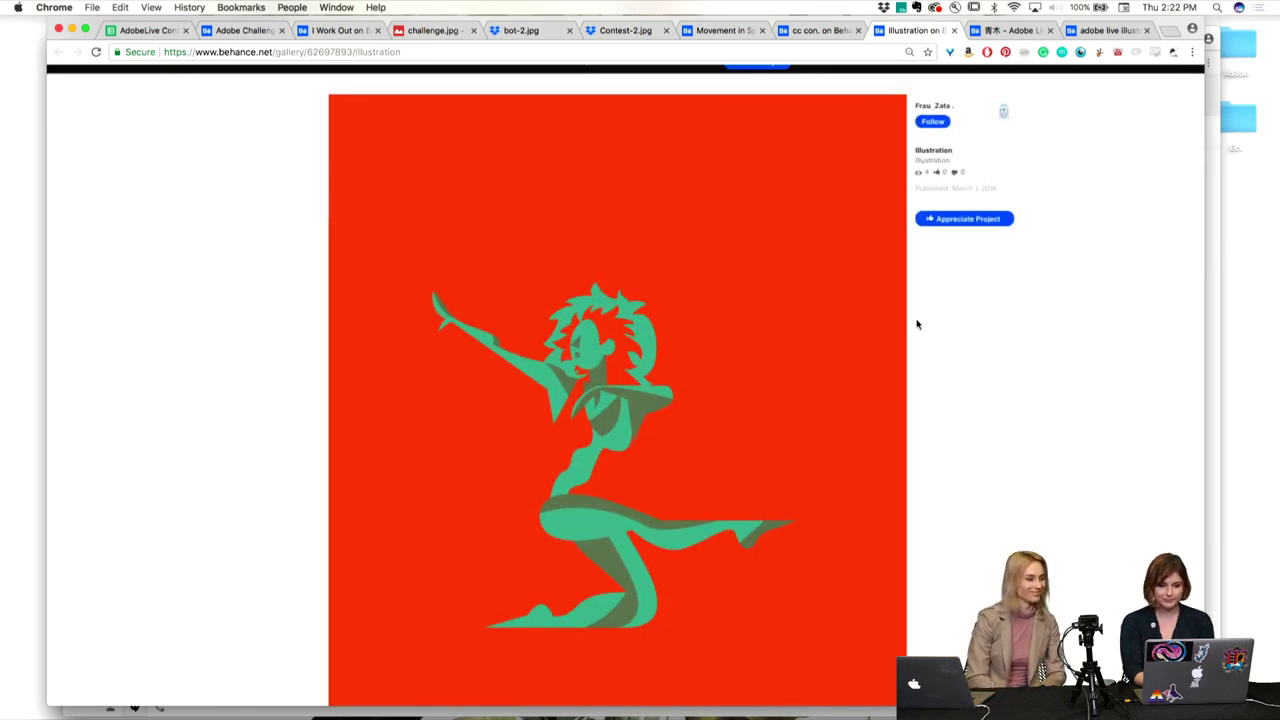
scroll(917, 323, down, 3)
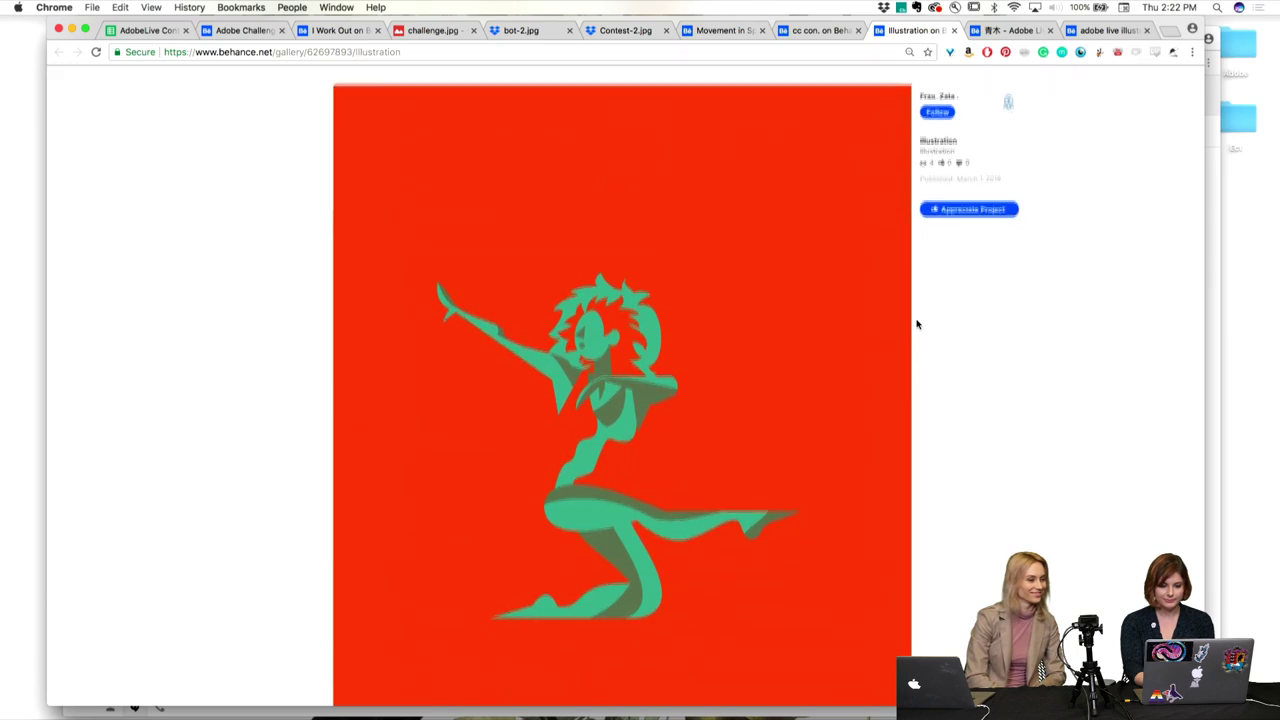
click(754, 337)
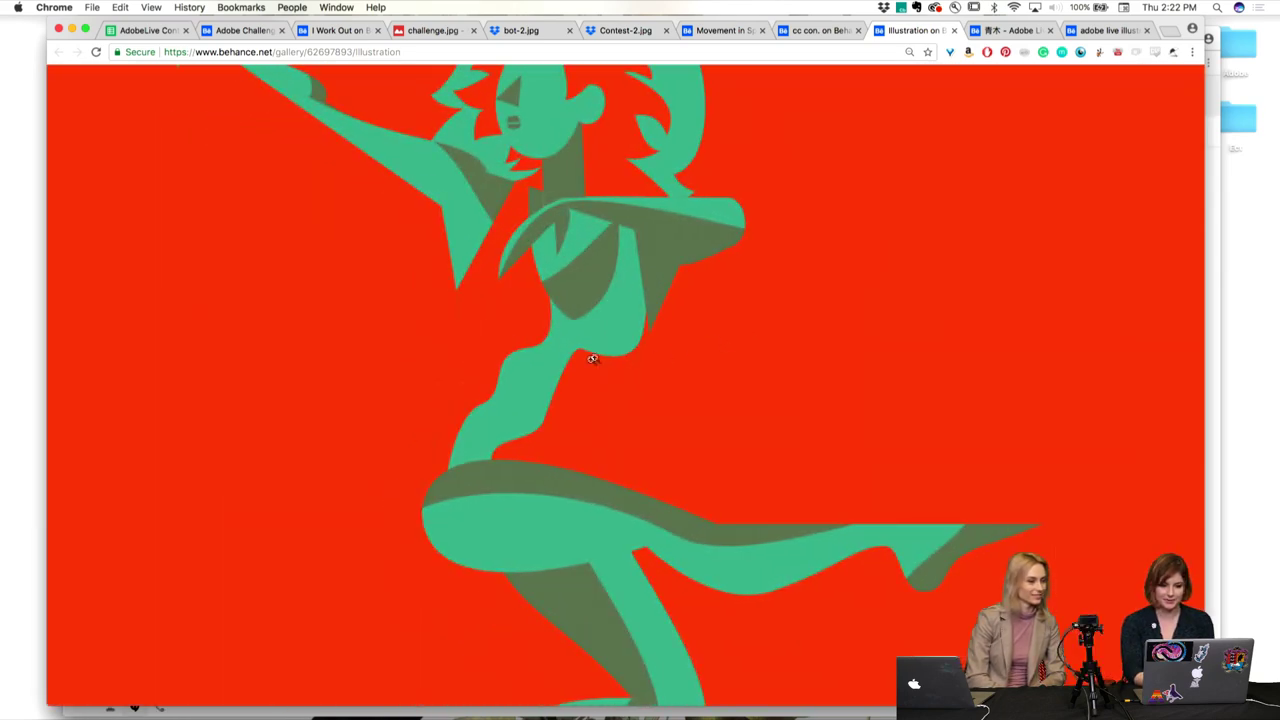
click(575, 485)
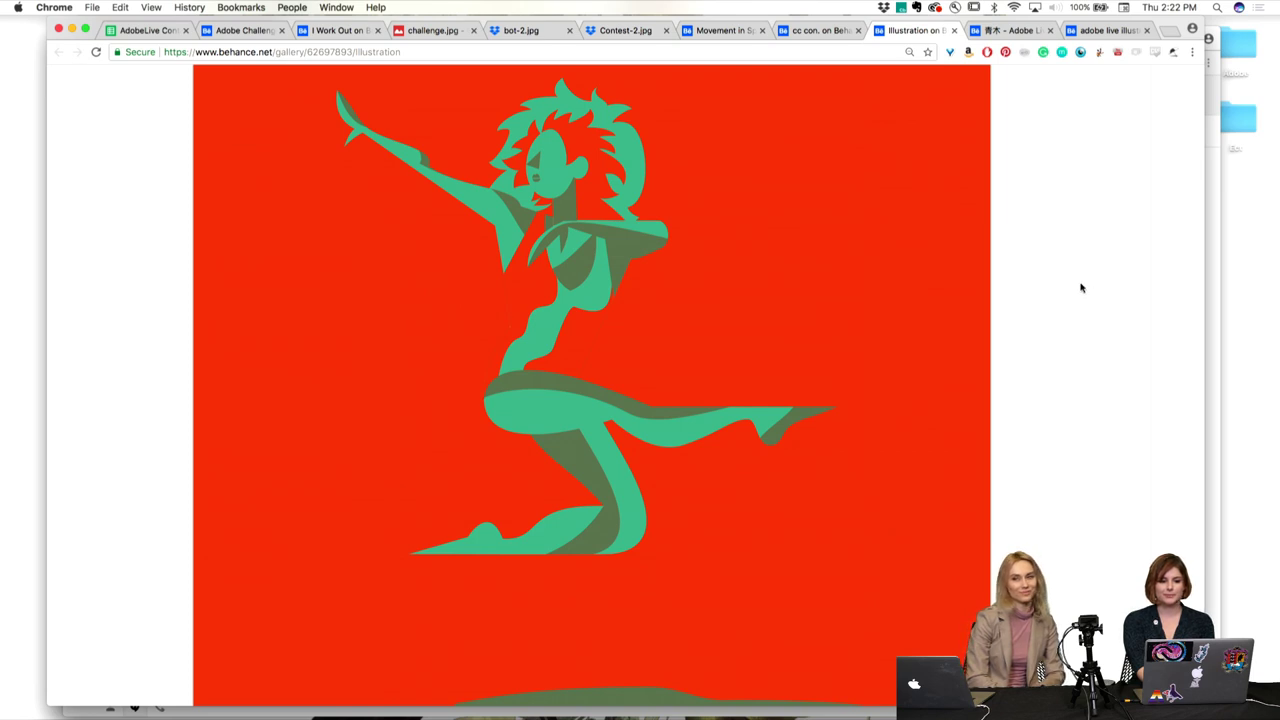
scroll(1036, 290, up, 2)
scroll(1036, 290, down, 3)
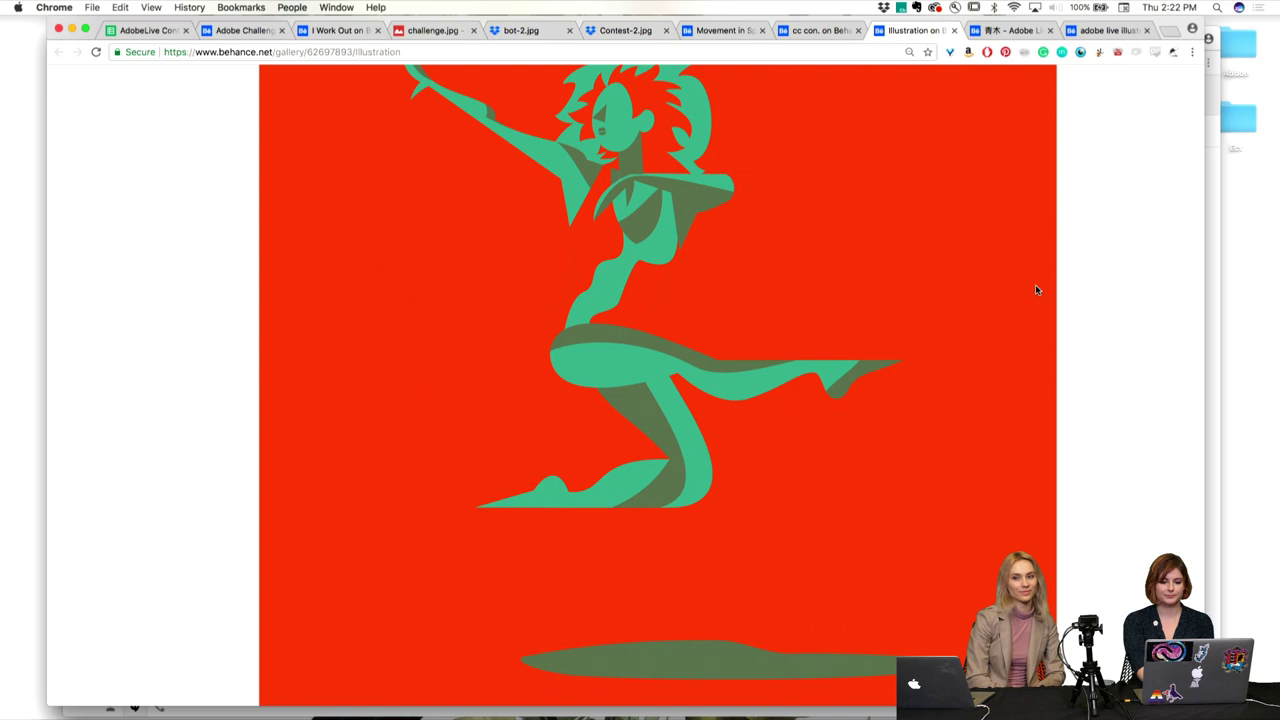
scroll(1036, 290, up, 3)
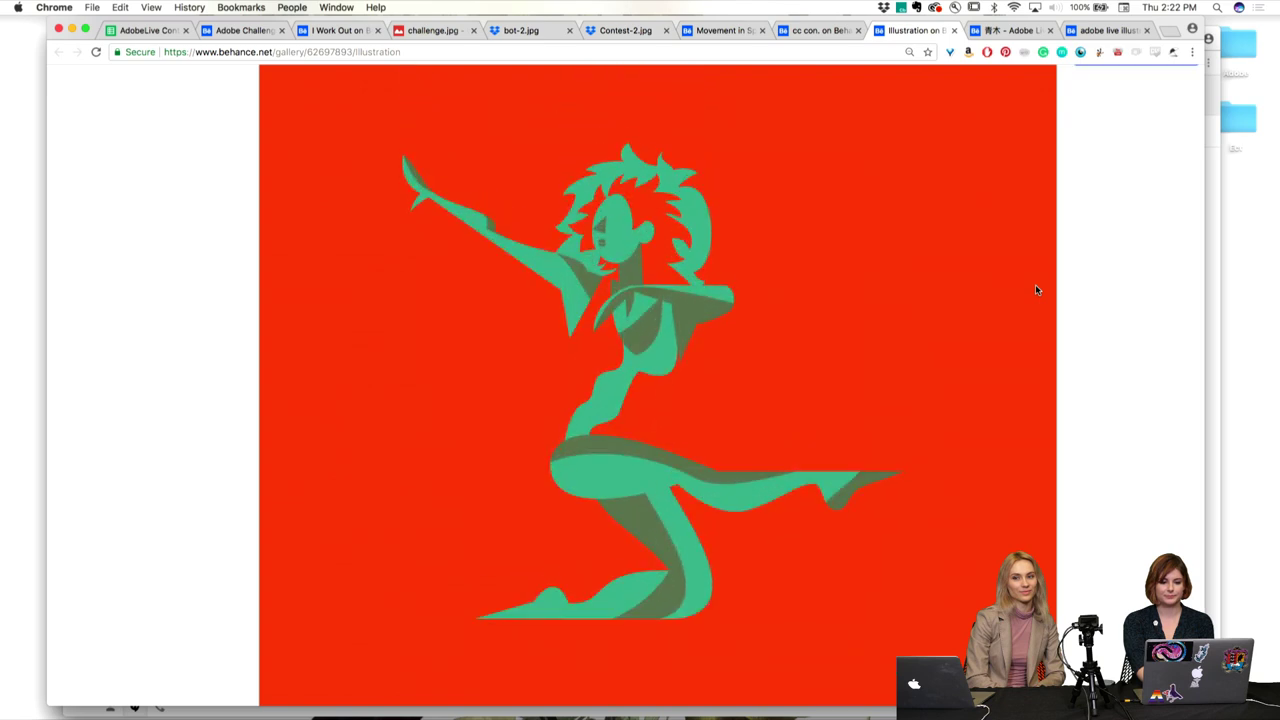
Step: Open the two-green-cats artwork in the lightbox and enlarge it to fill the screen
click(1010, 36)
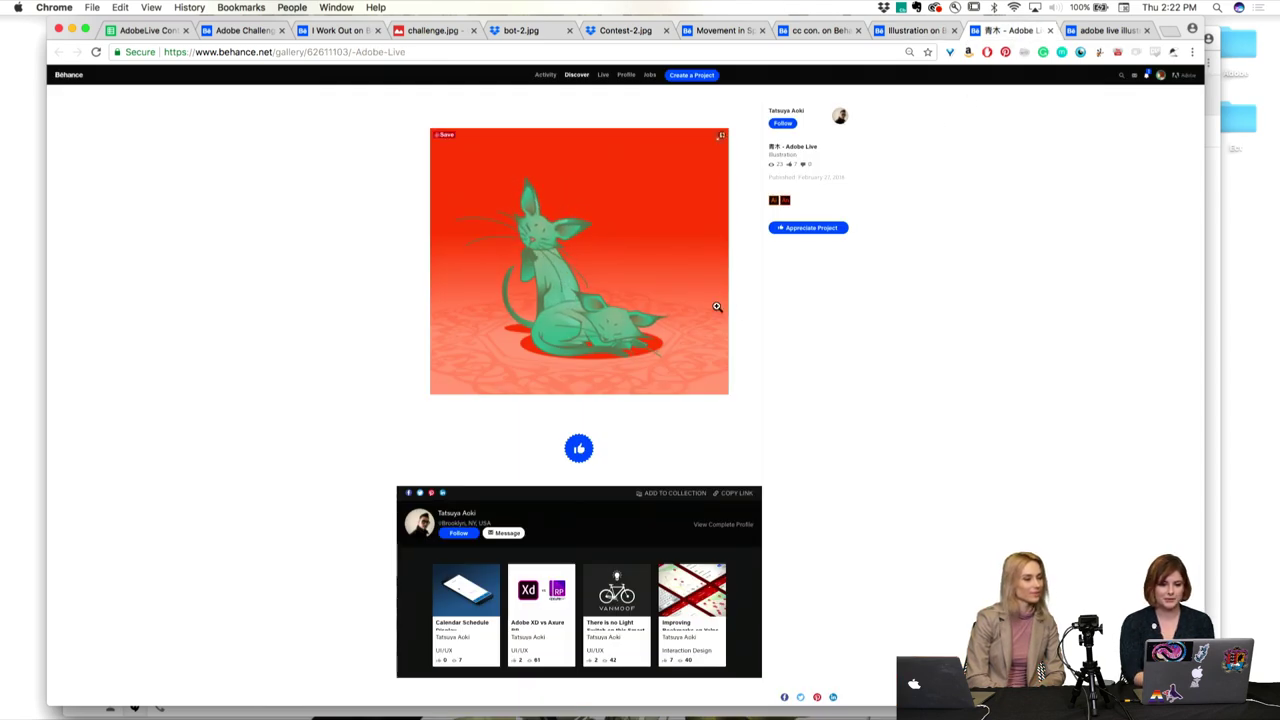
click(694, 175)
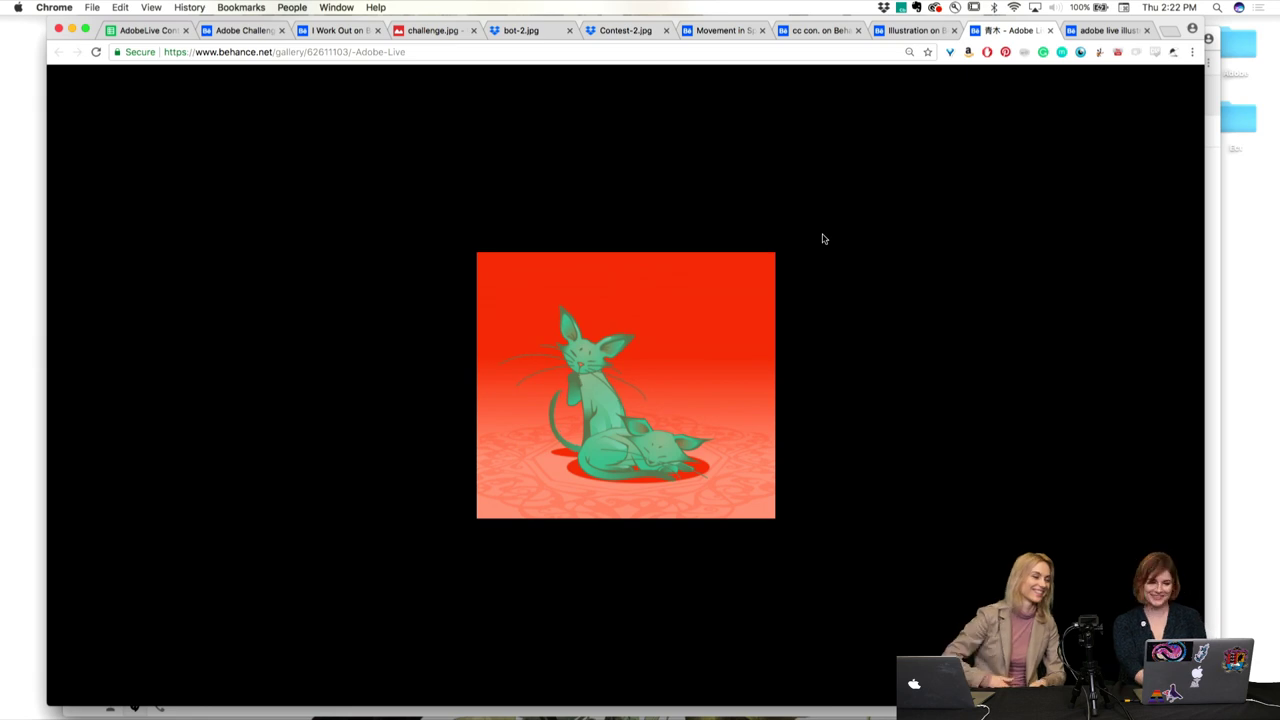
click(703, 361)
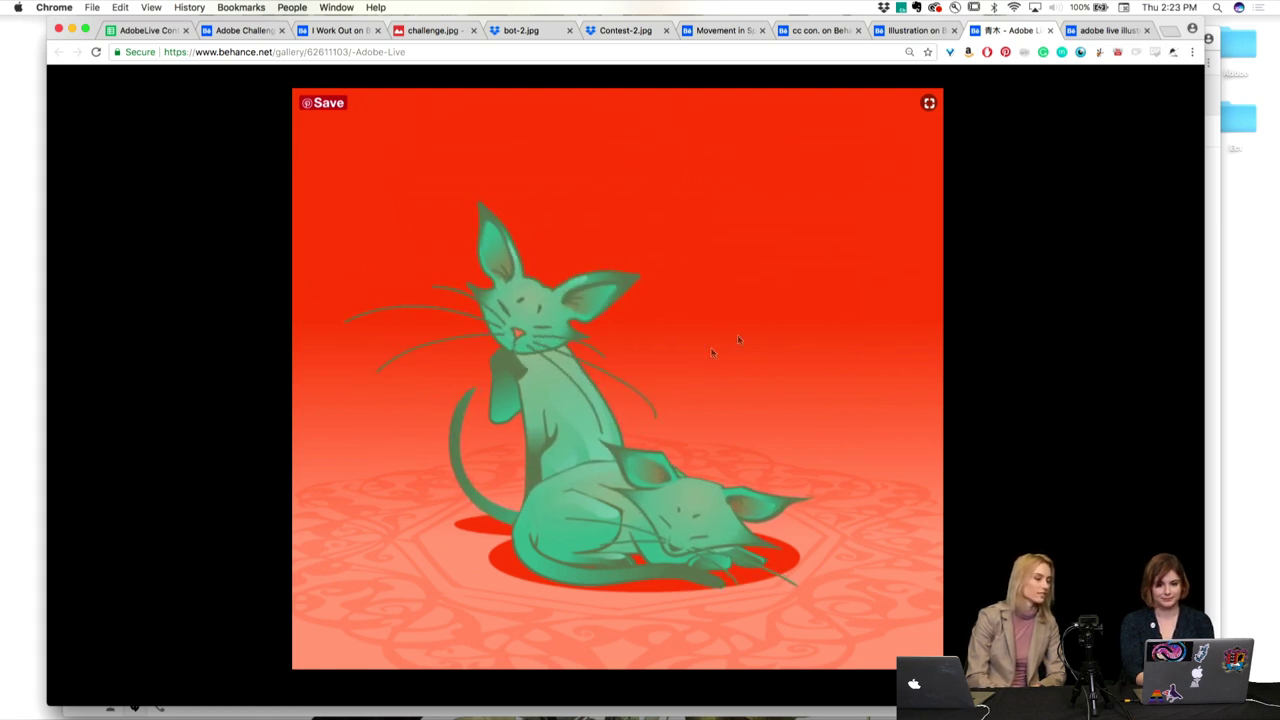
click(928, 106)
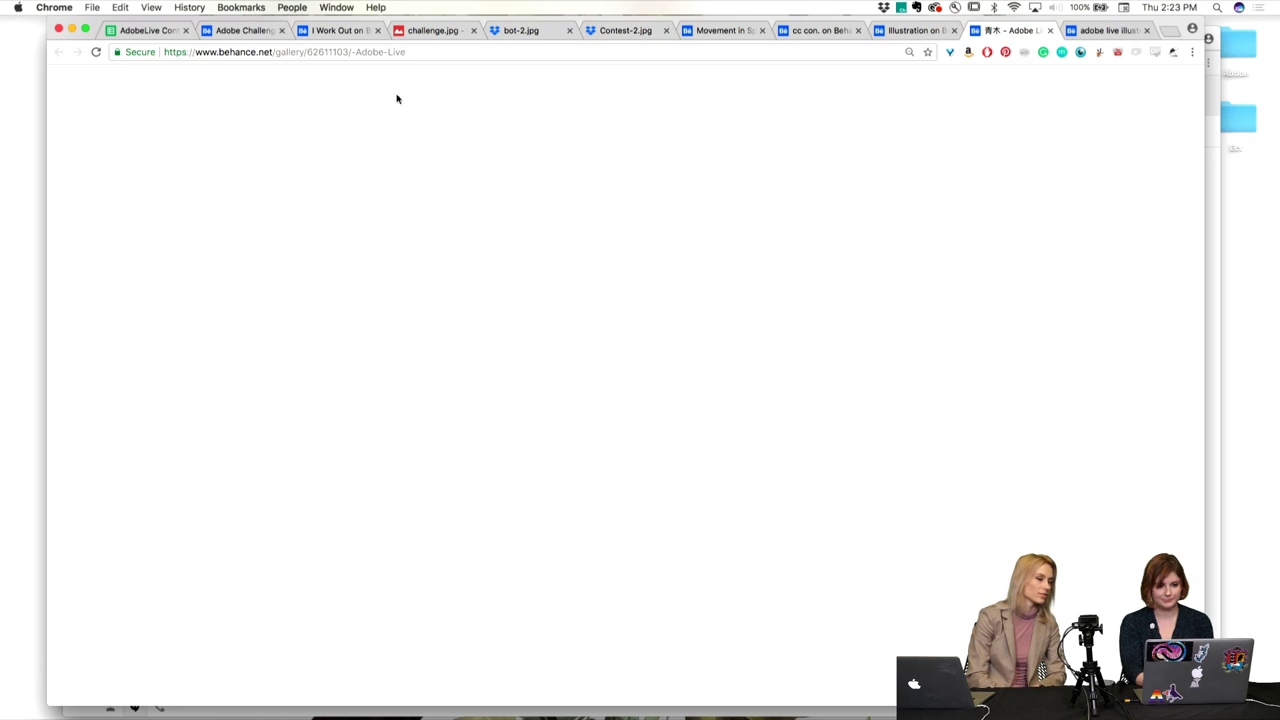
Step: Reload the 青木 - Adobe Live project page and scroll down
click(190, 51)
key(Return)
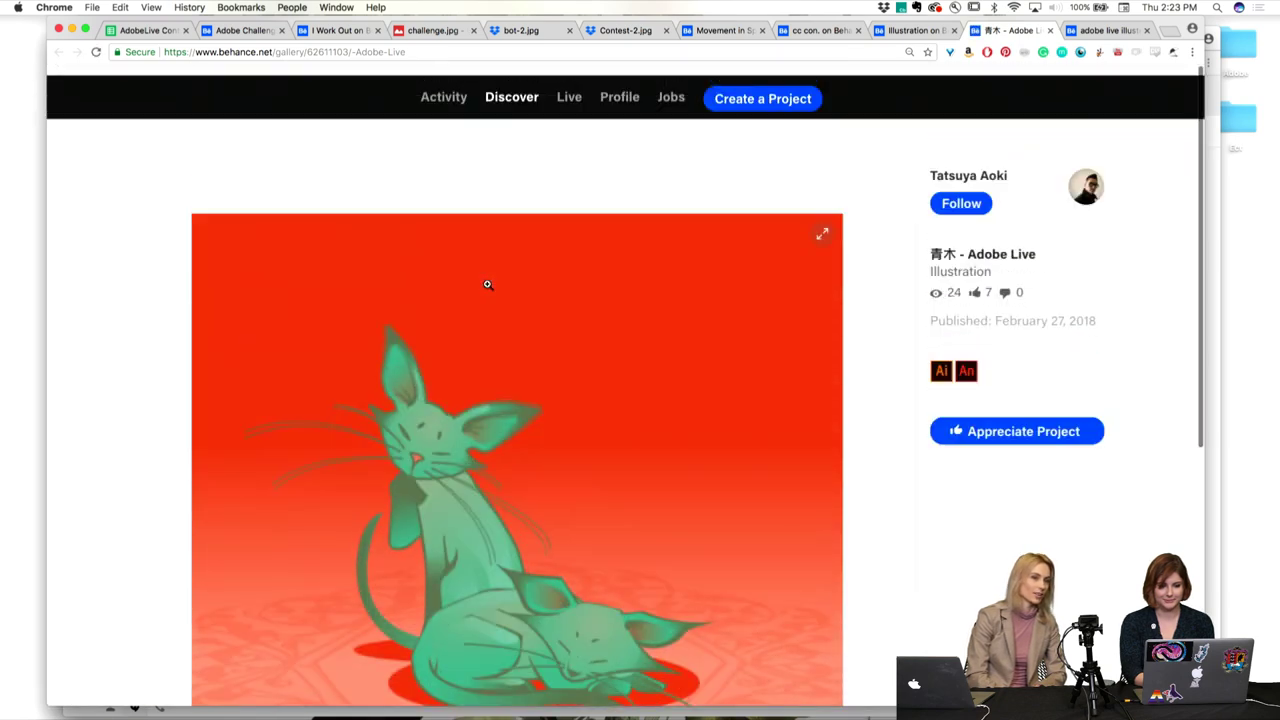
scroll(486, 285, down, 2)
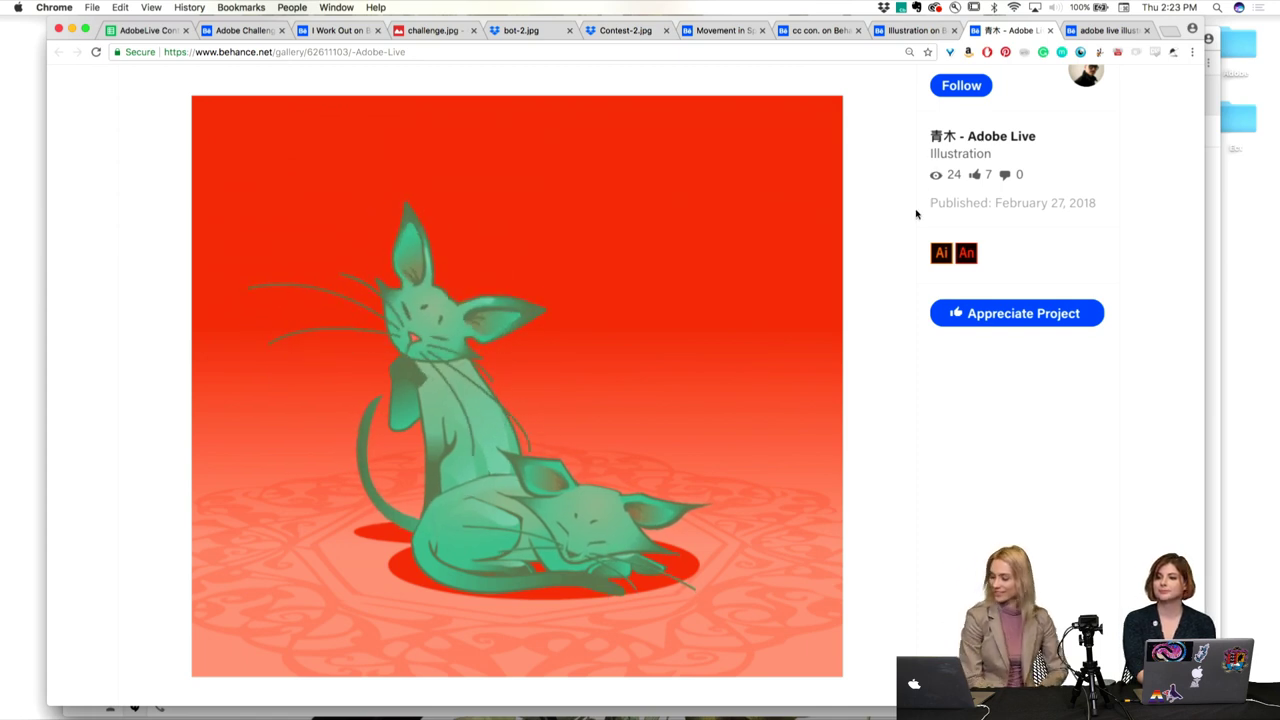
Step: Switch to the Beethoven contest project page and scroll around its top
click(1107, 33)
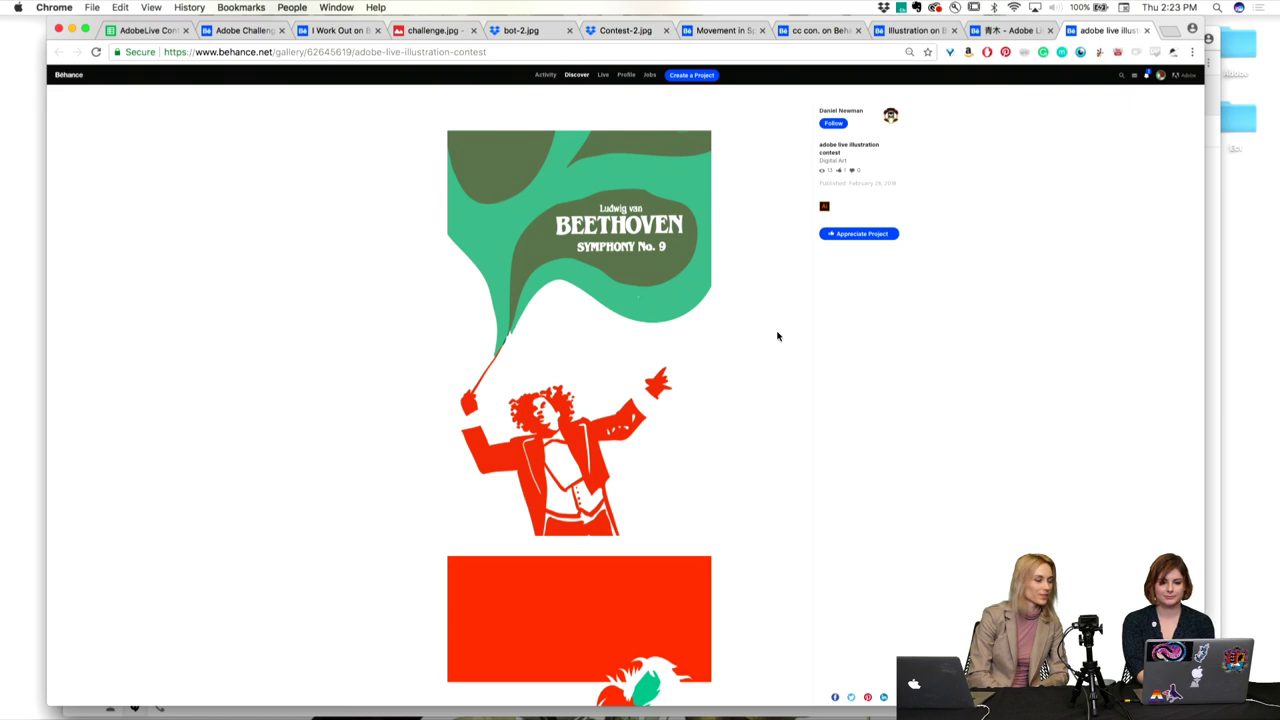
scroll(666, 455, down, 1)
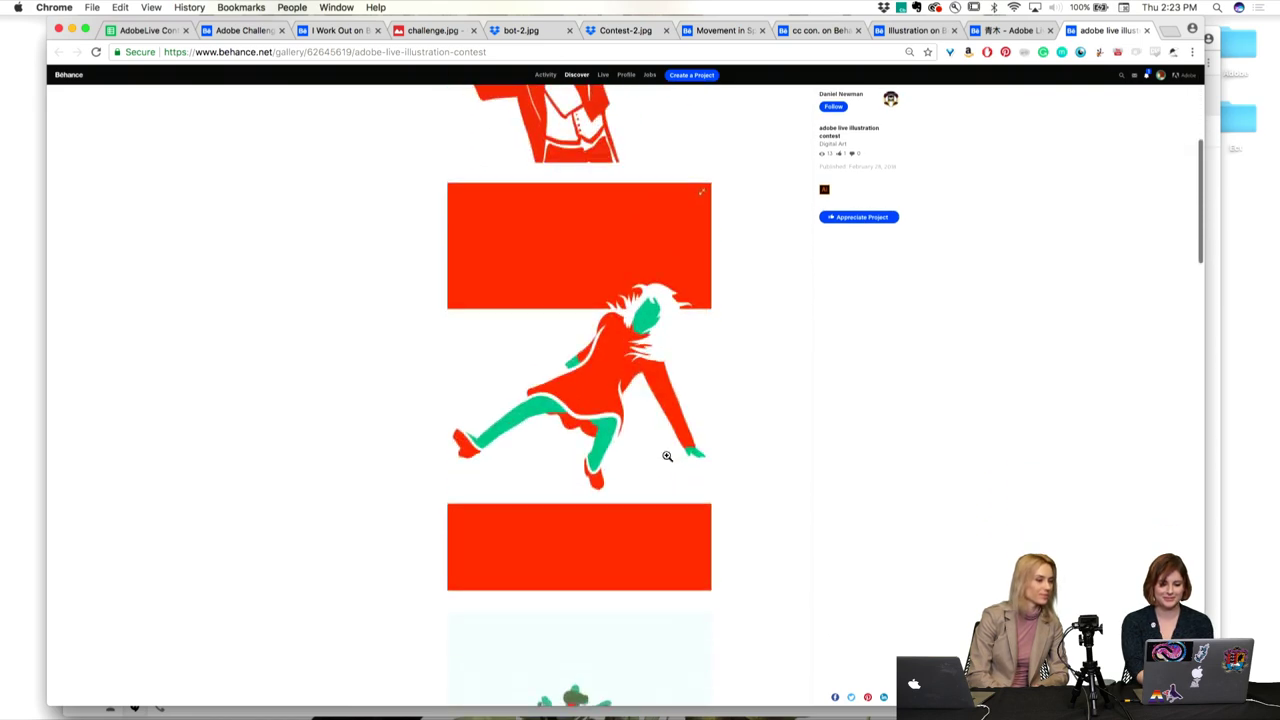
scroll(666, 455, up, 1)
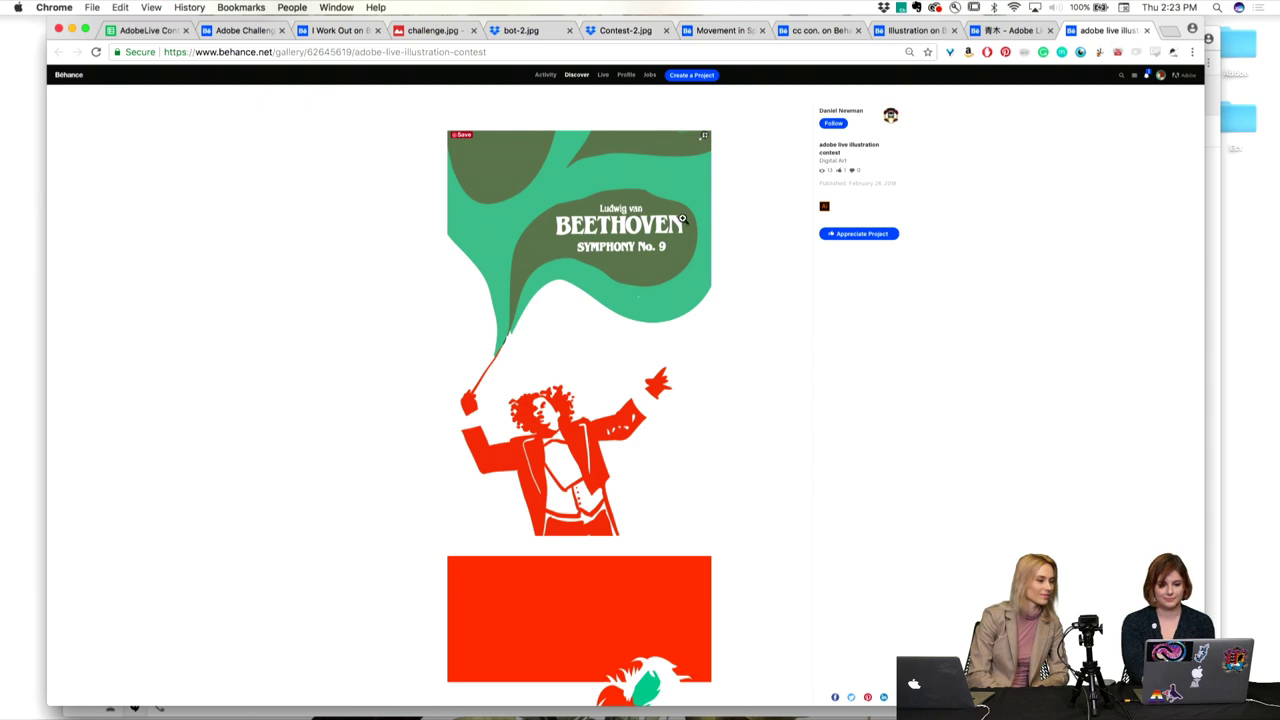
scroll(683, 220, up, 3)
scroll(683, 218, left, 2)
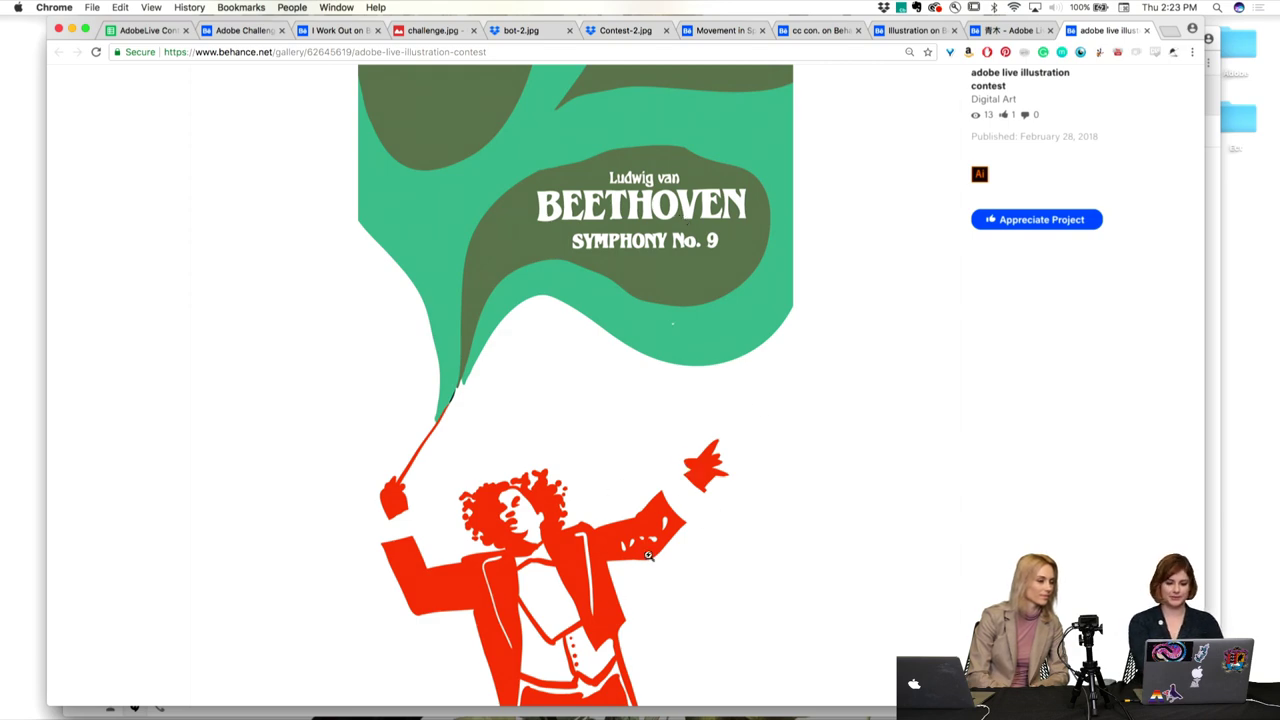
Step: Scroll down the contest gallery past the snowboarder and red figure, then back up
scroll(652, 571, down, 1)
scroll(652, 571, down, 5)
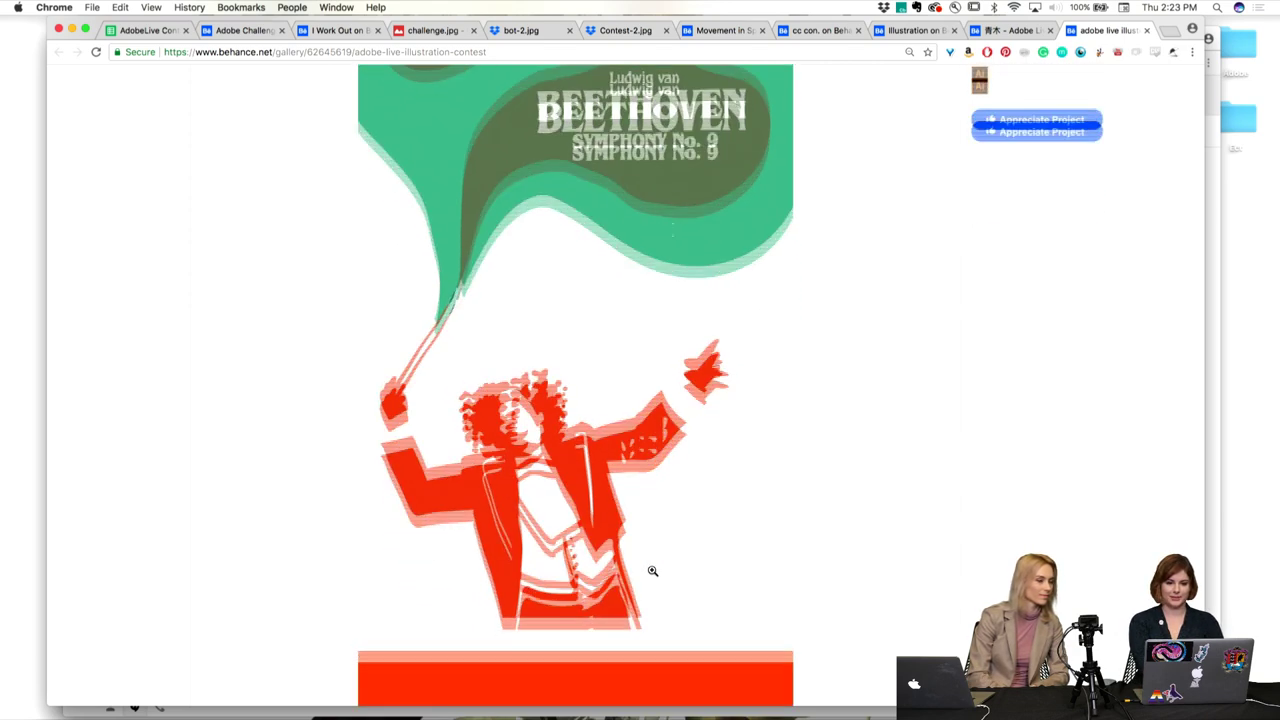
scroll(652, 571, down, 2)
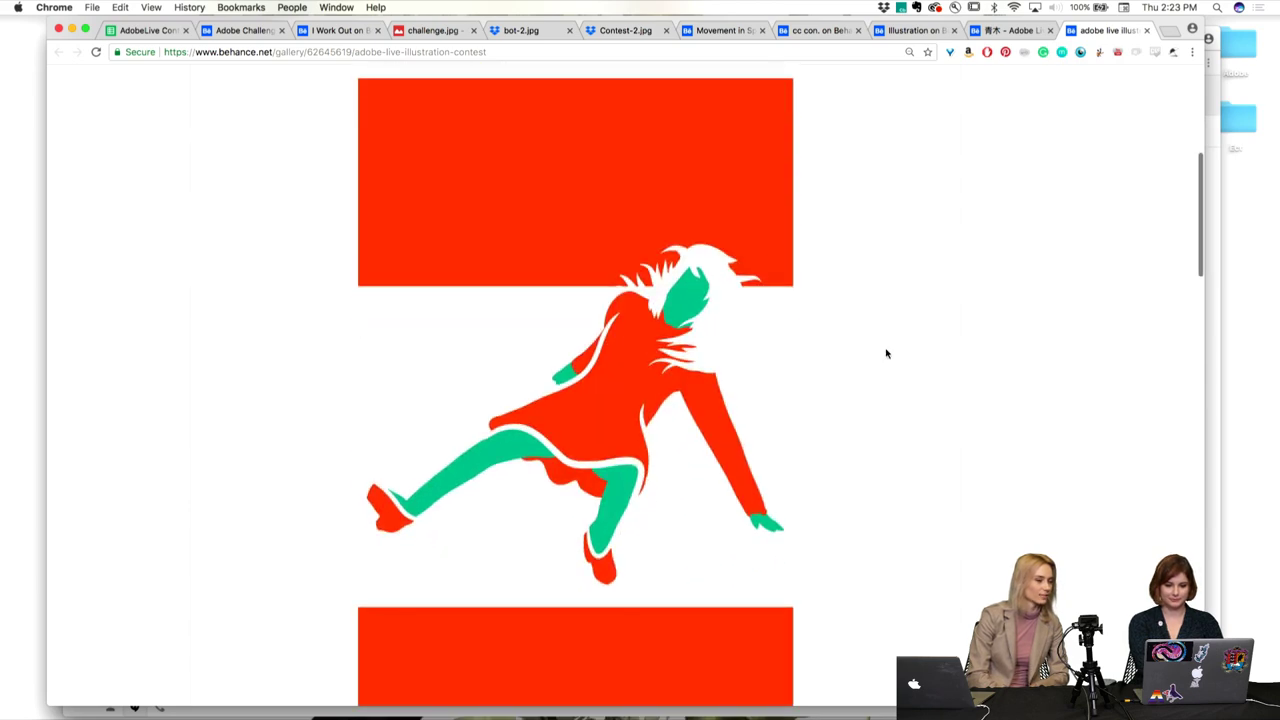
scroll(886, 353, down, 7)
scroll(886, 353, down, 2)
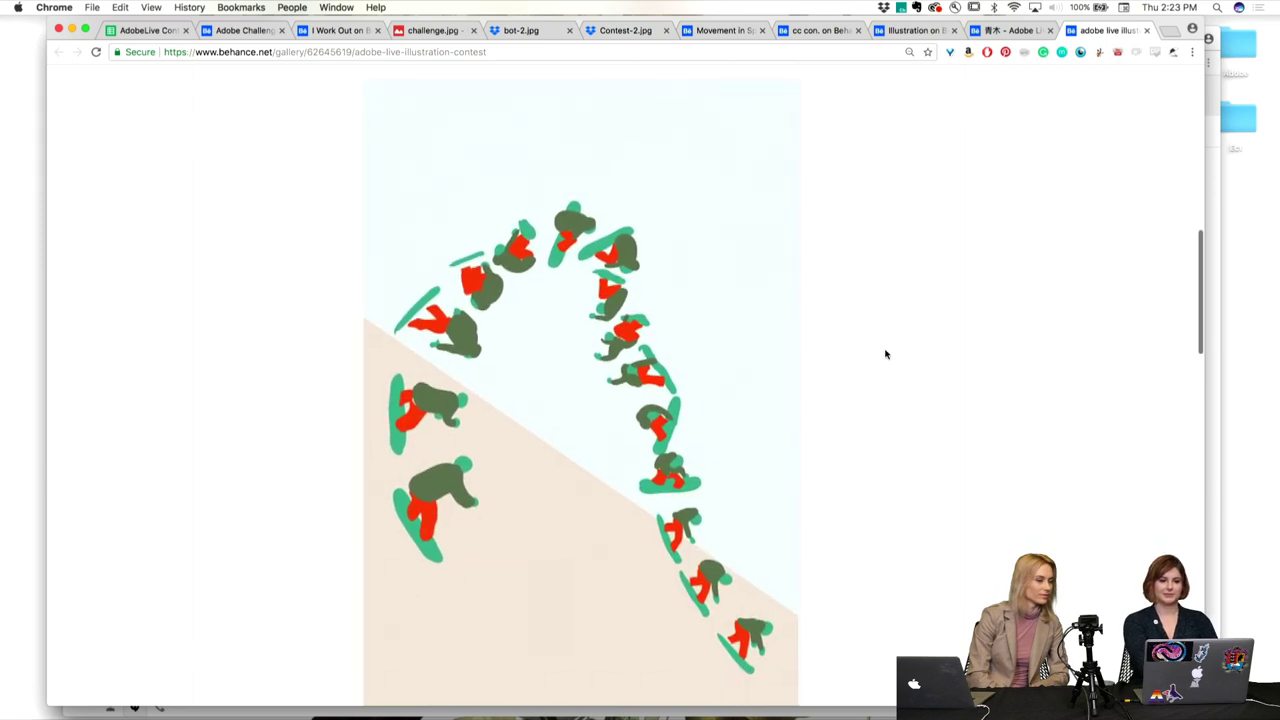
scroll(886, 353, down, 1)
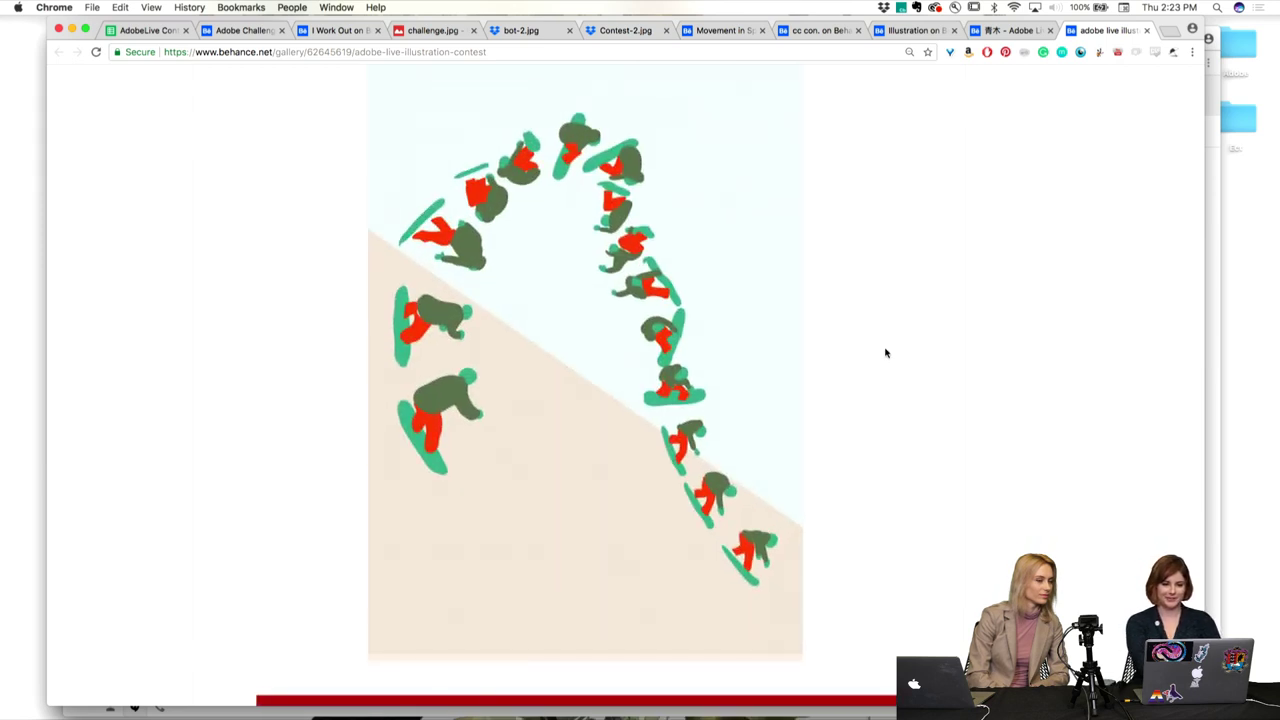
scroll(886, 353, down, 1)
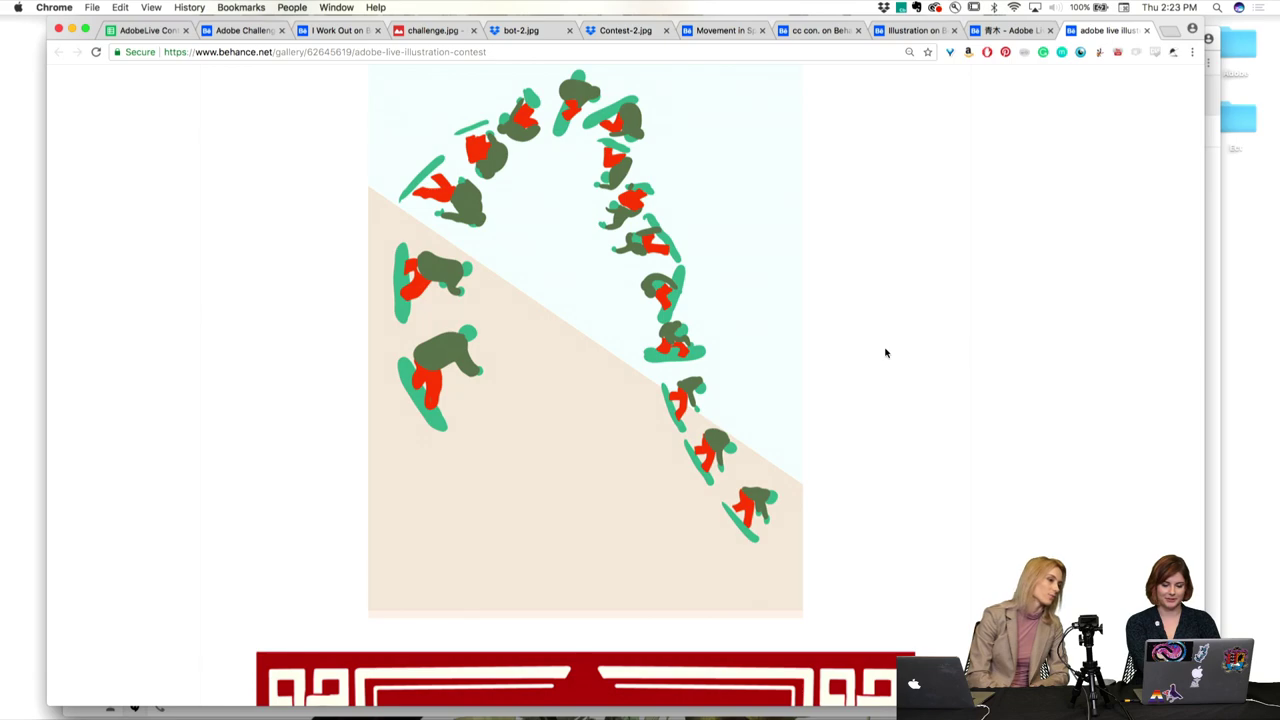
scroll(886, 353, down, 10)
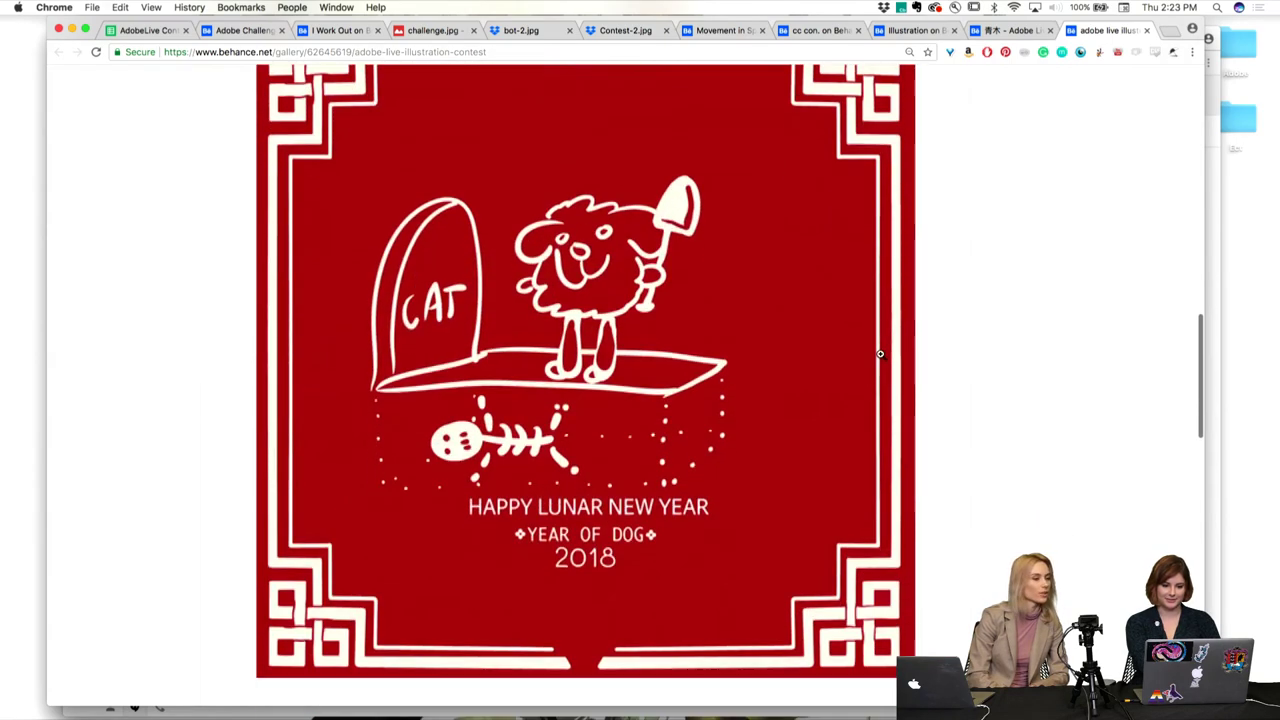
scroll(880, 353, up, 10)
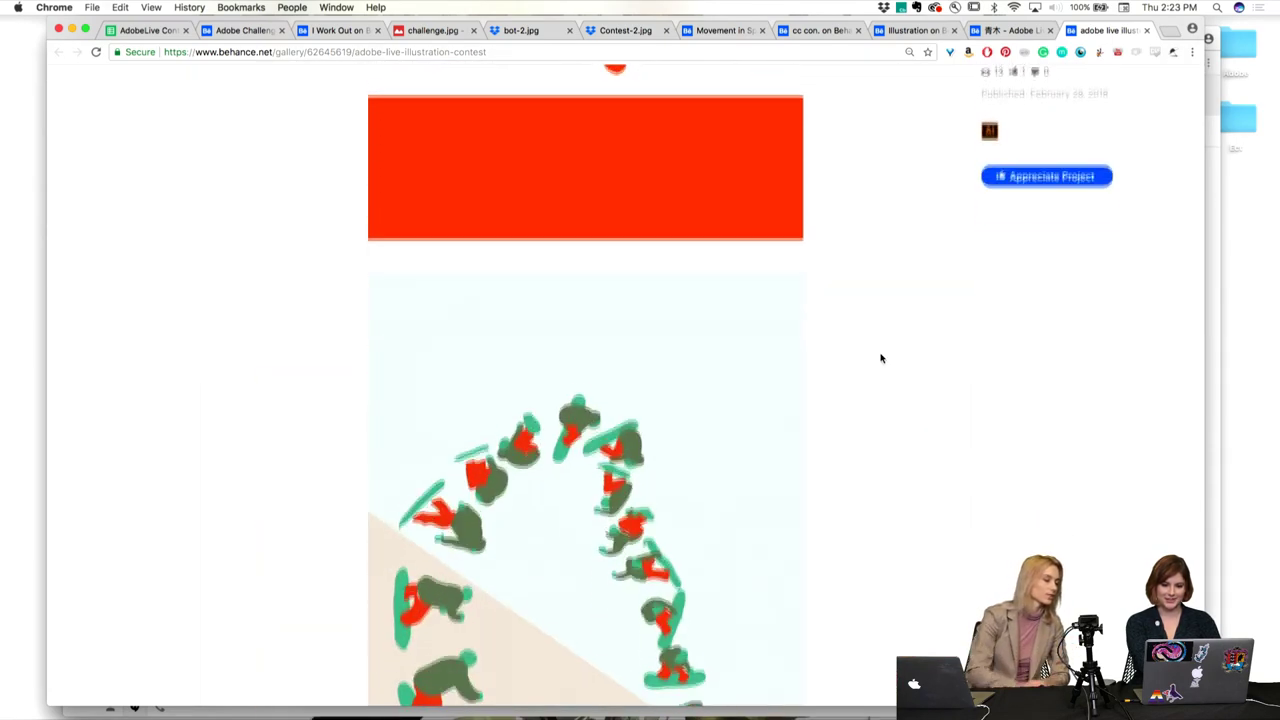
scroll(881, 358, up, 6)
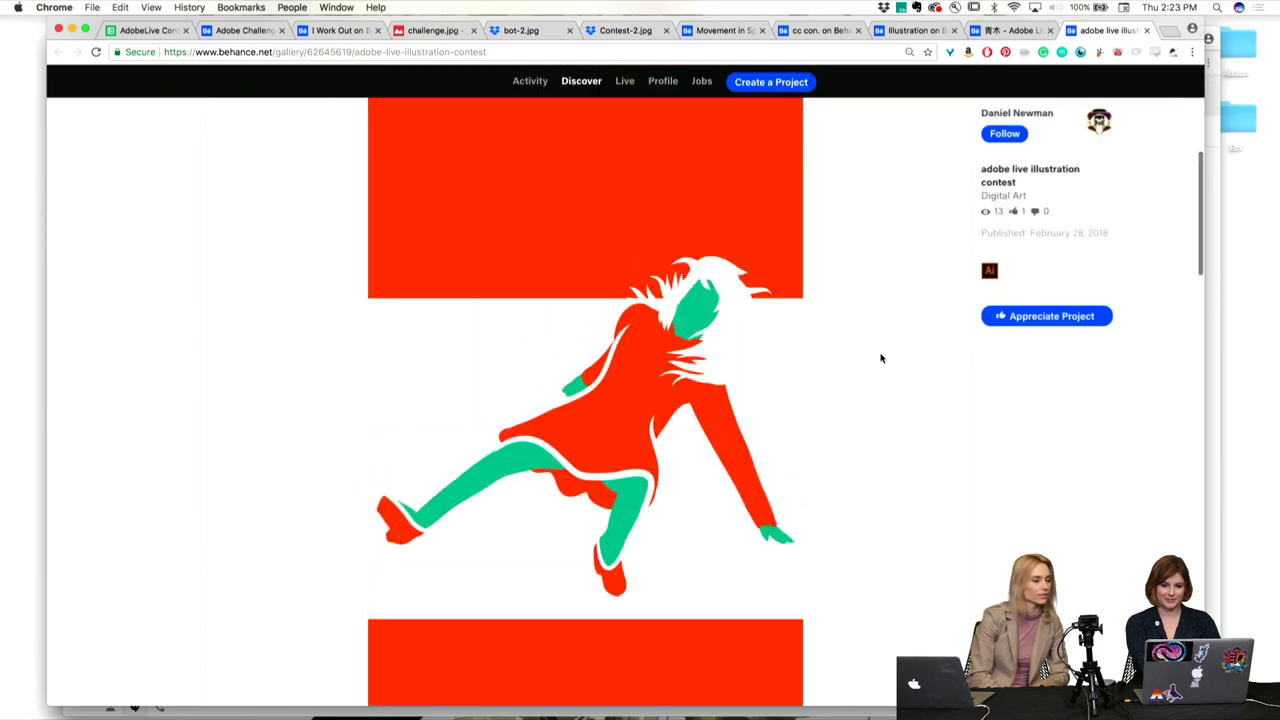
scroll(881, 358, up, 8)
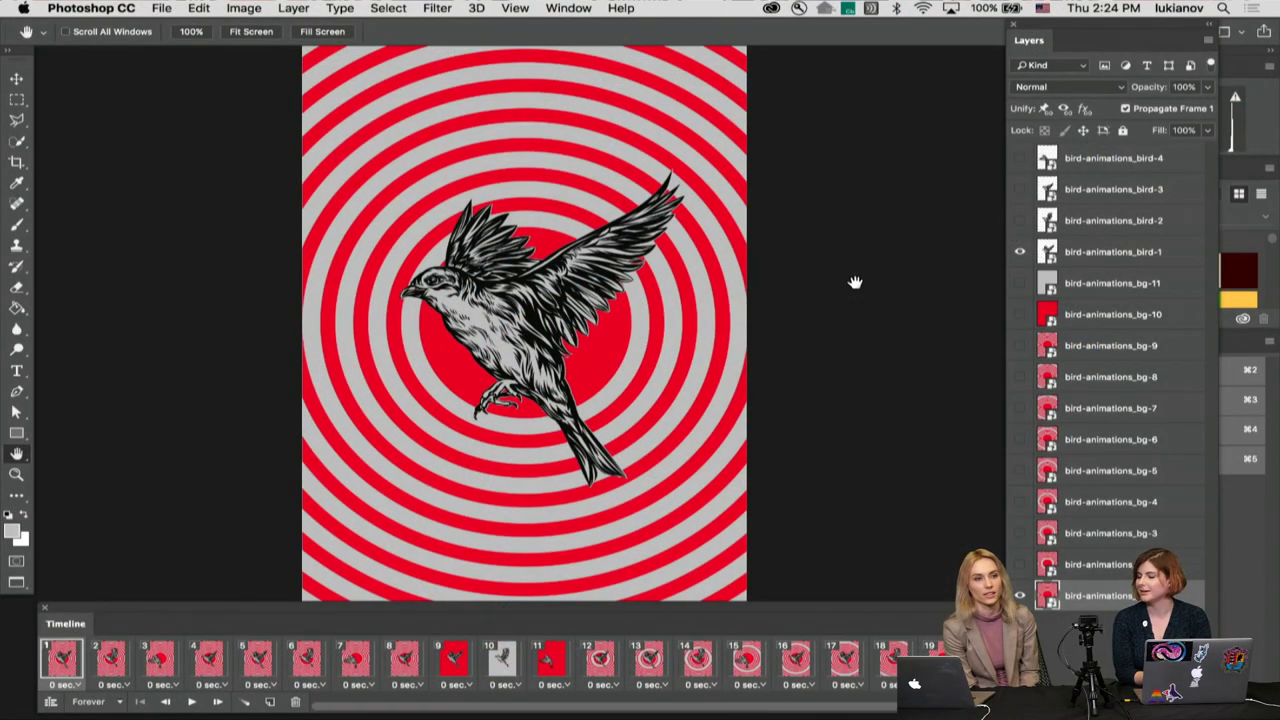
key(space)
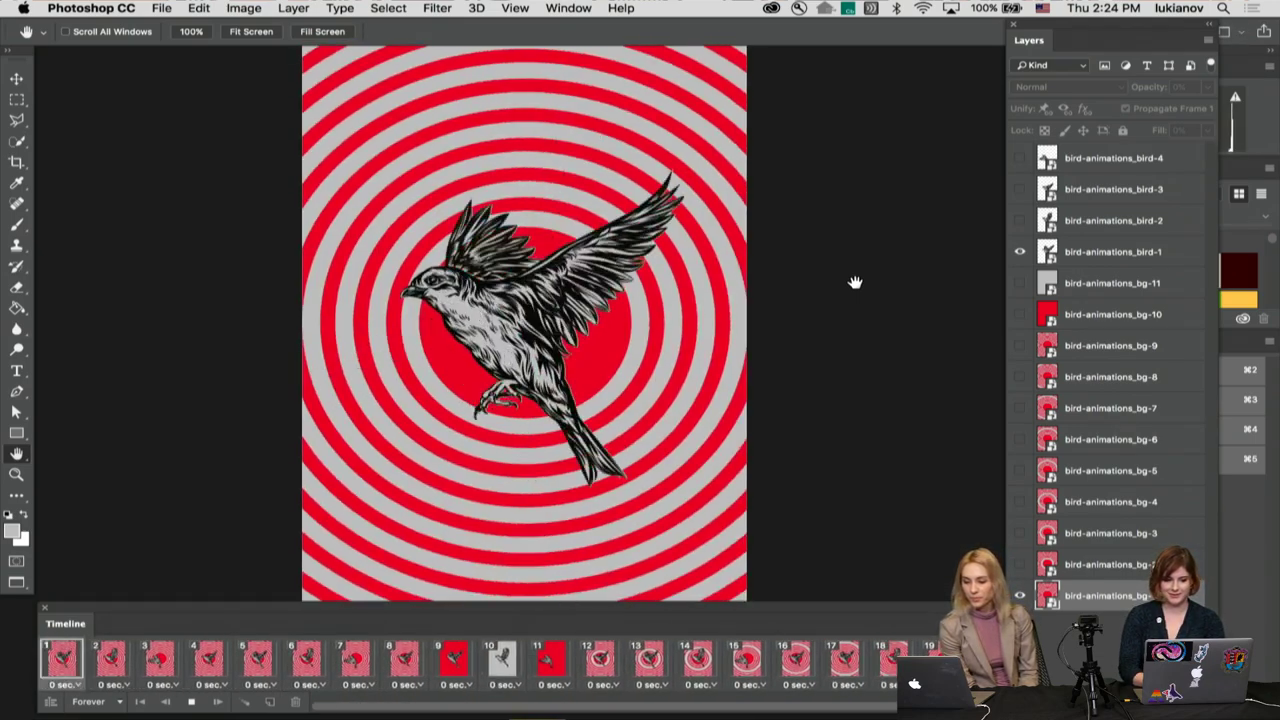
key(space)
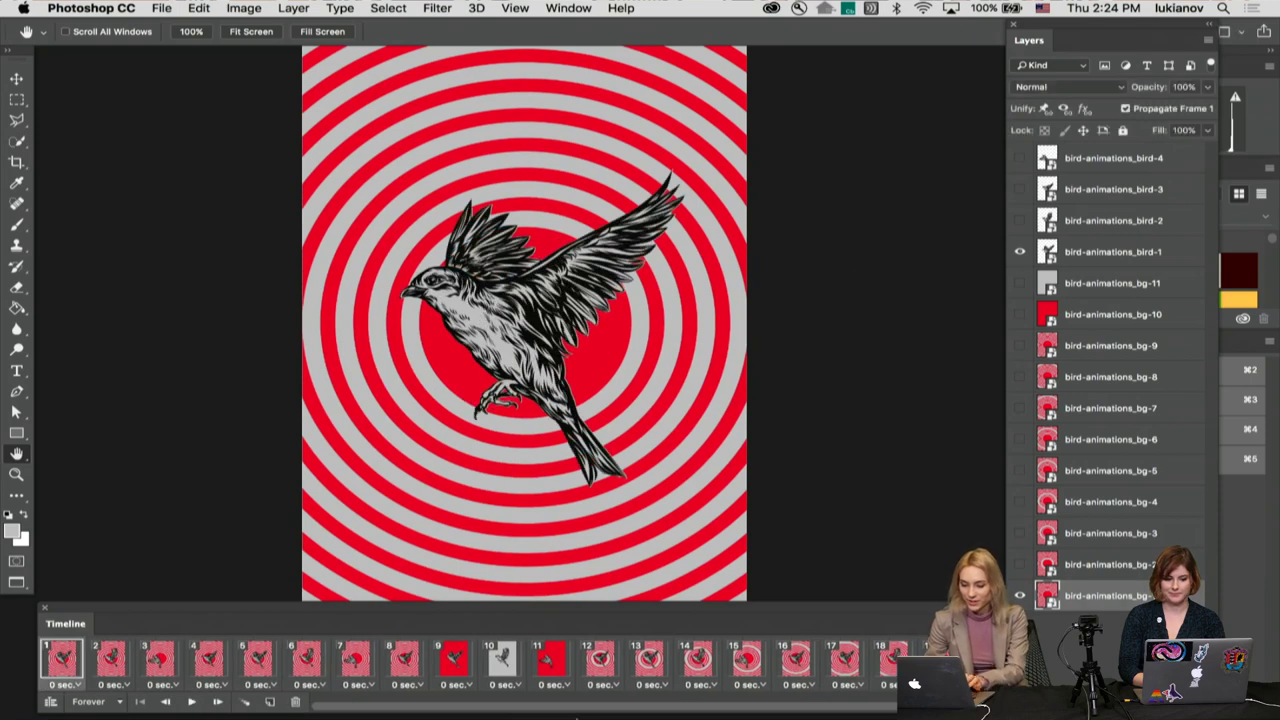
Step: Bring Aurasma Studio's My Auras page forward and start a QuickTime movie recording of the phone beside it
mouse_move(486, 712)
click(237, 704)
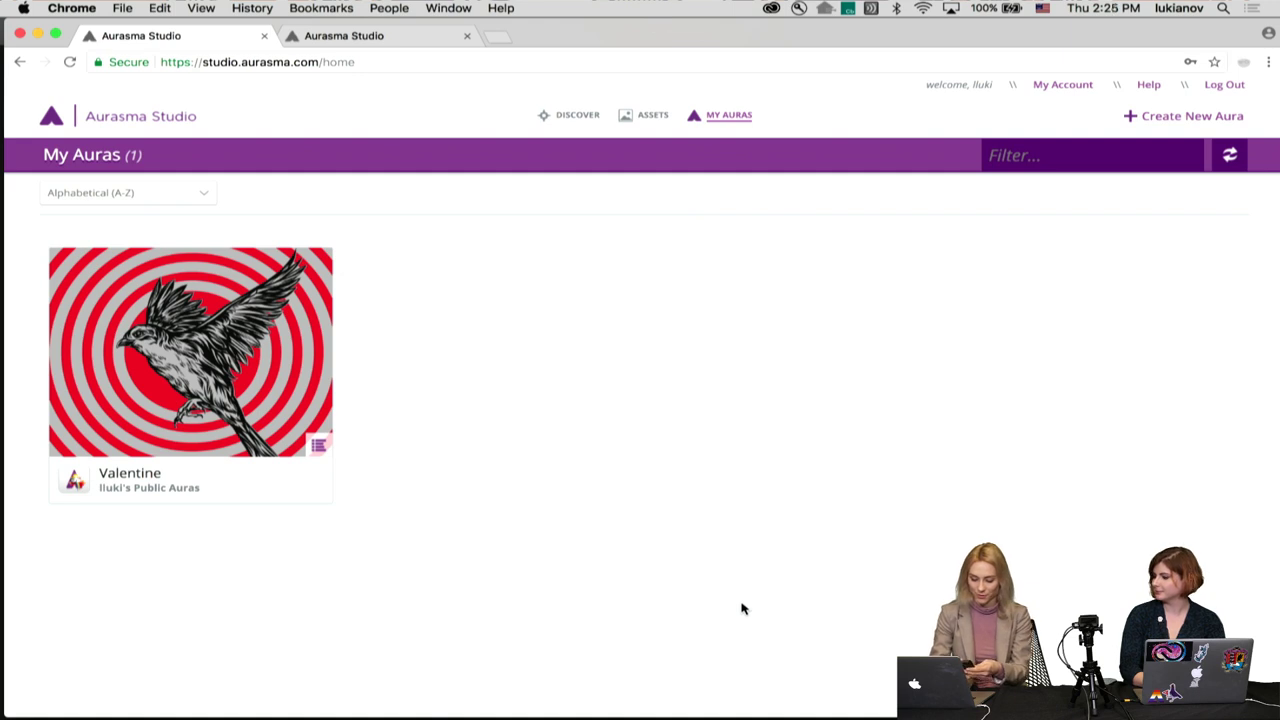
mouse_move(745, 712)
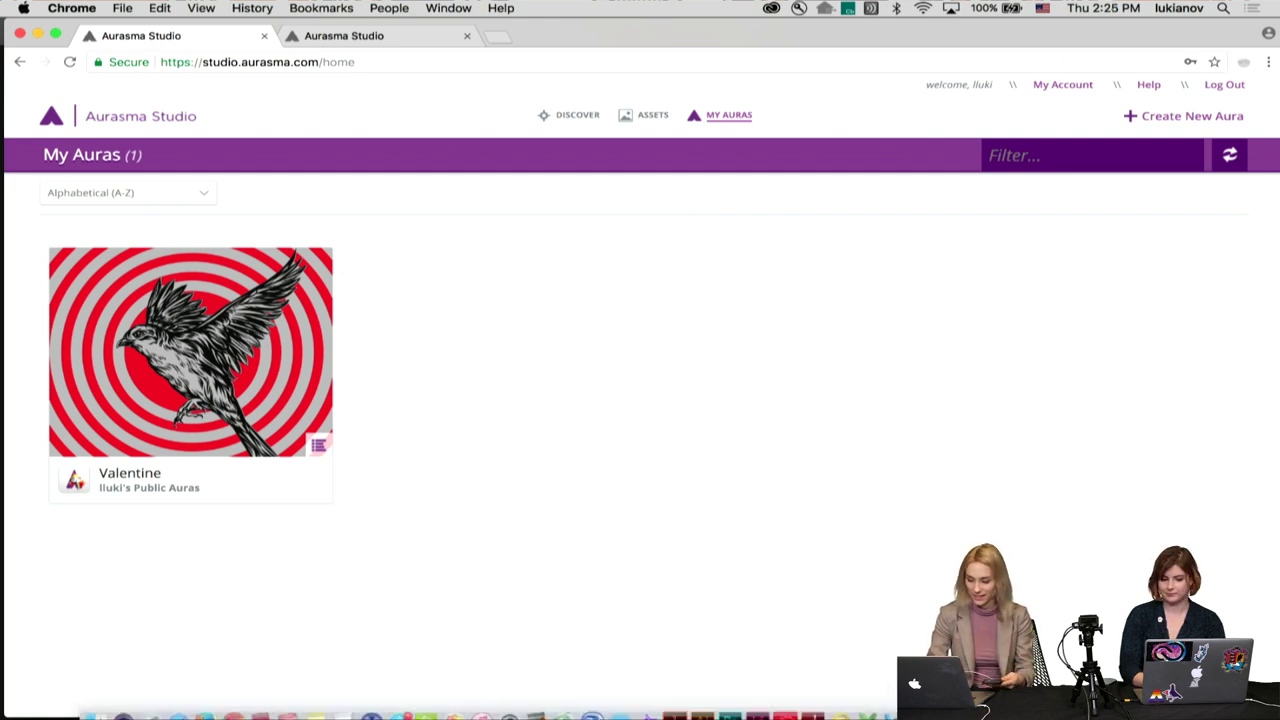
click(591, 704)
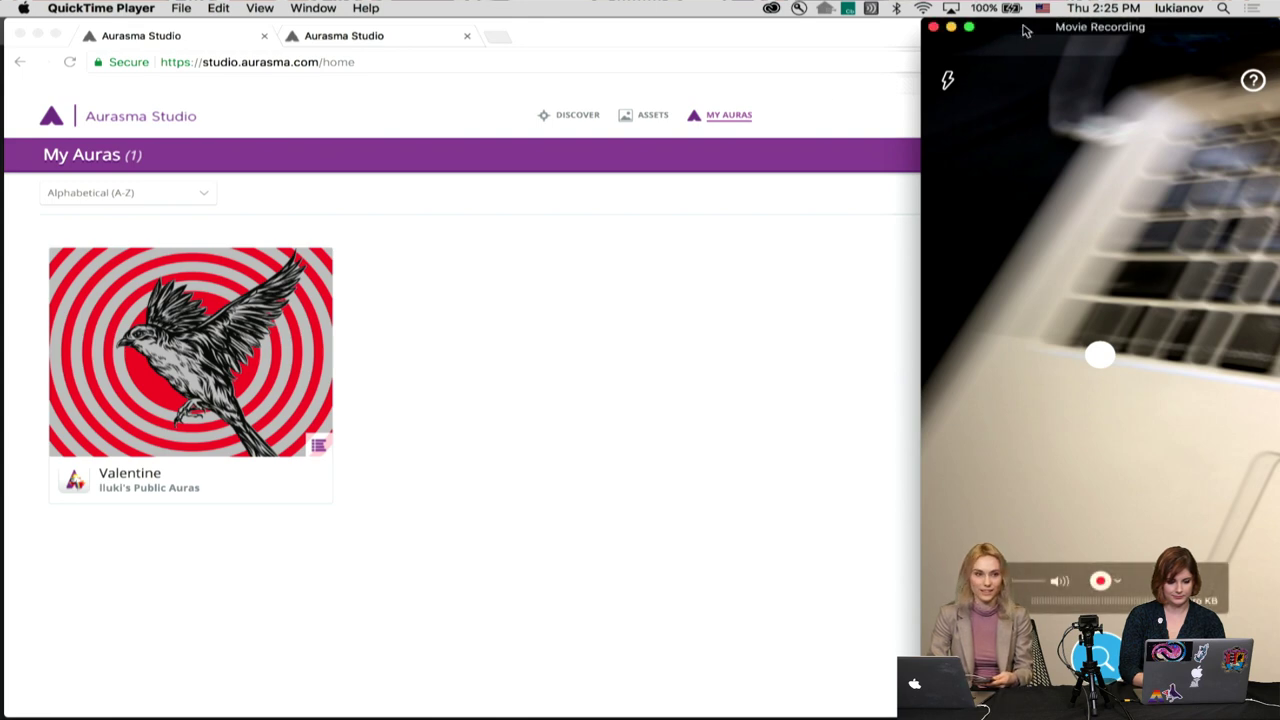
Step: Centre the phone preview window, close it, and start a new movie recording
drag(1024, 31, 539, 31)
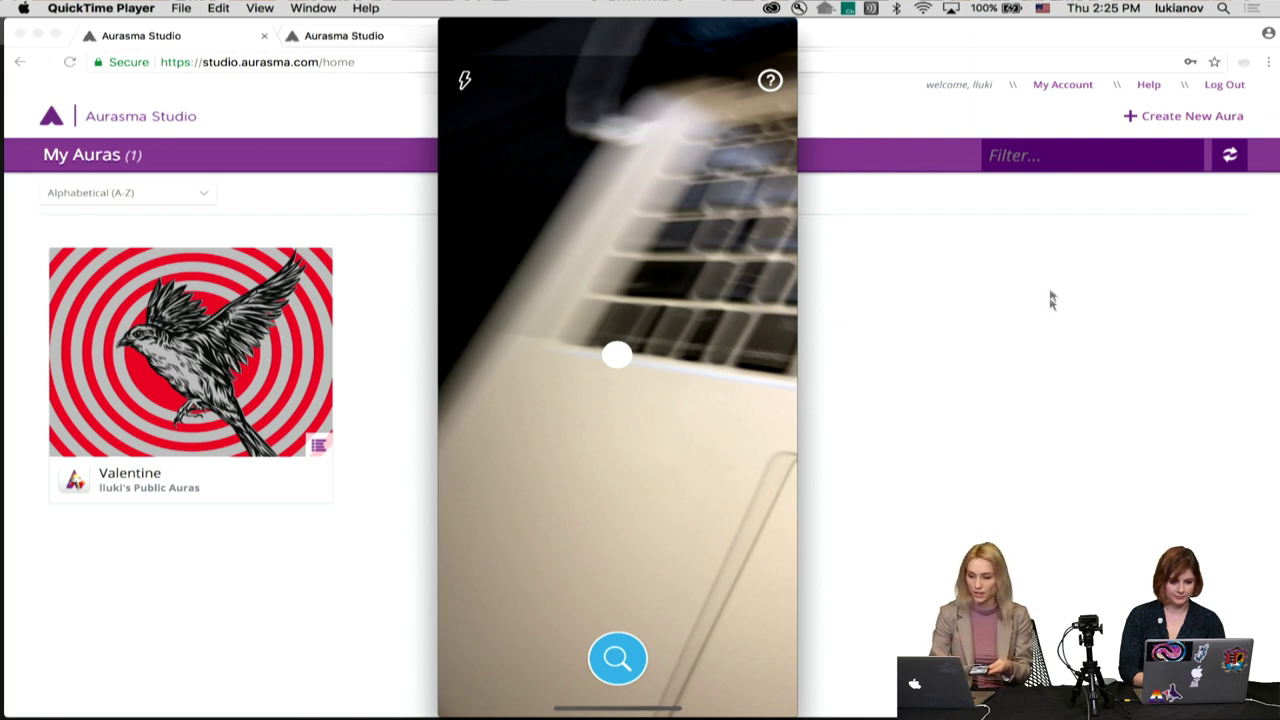
mouse_move(612, 554)
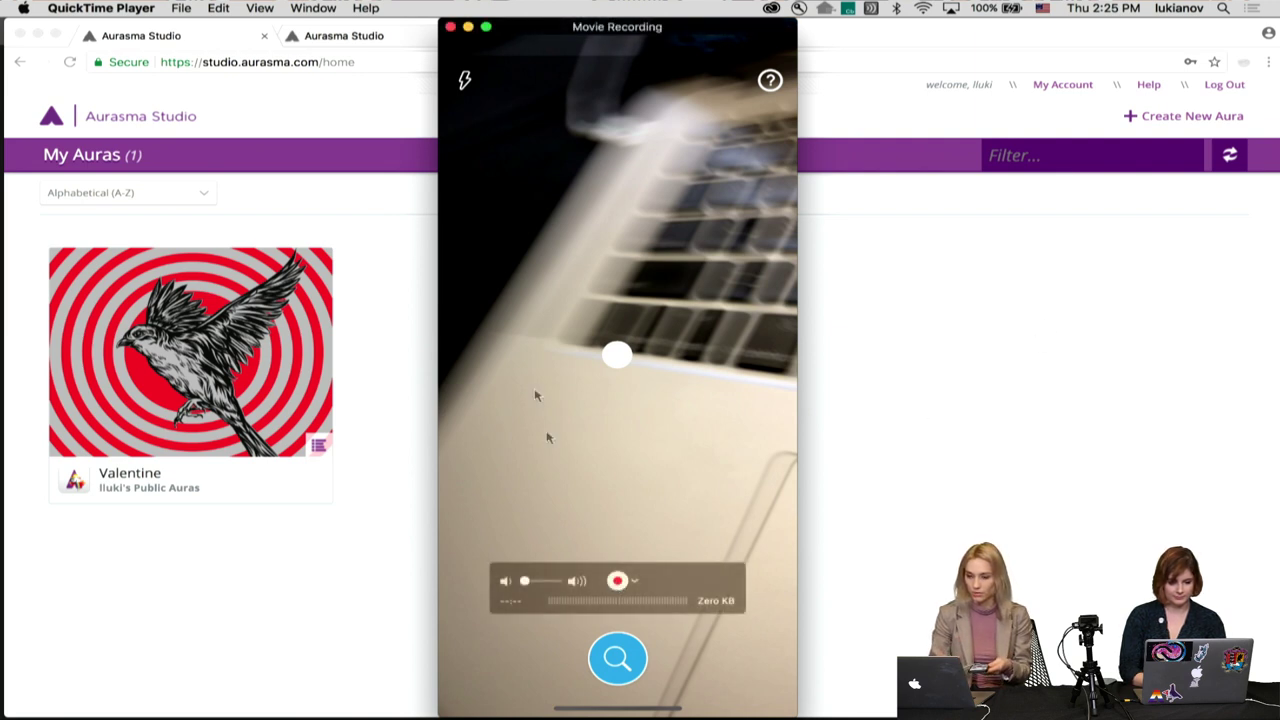
click(181, 8)
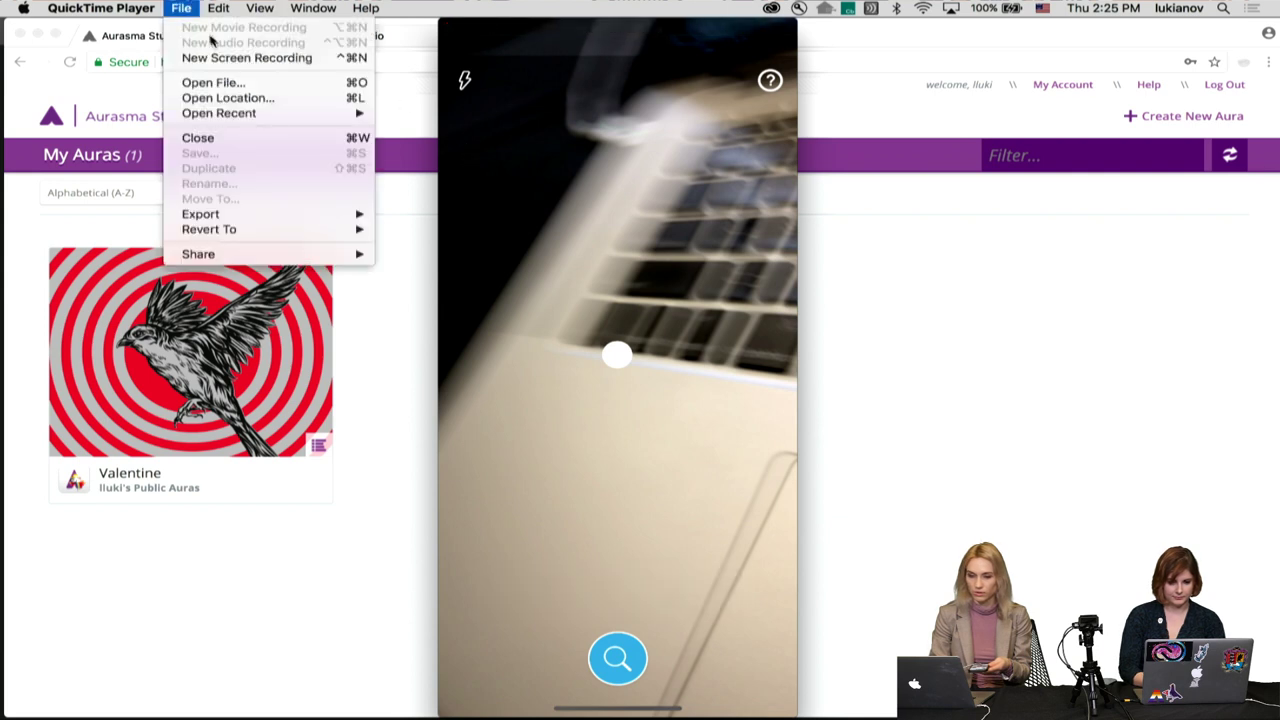
click(666, 582)
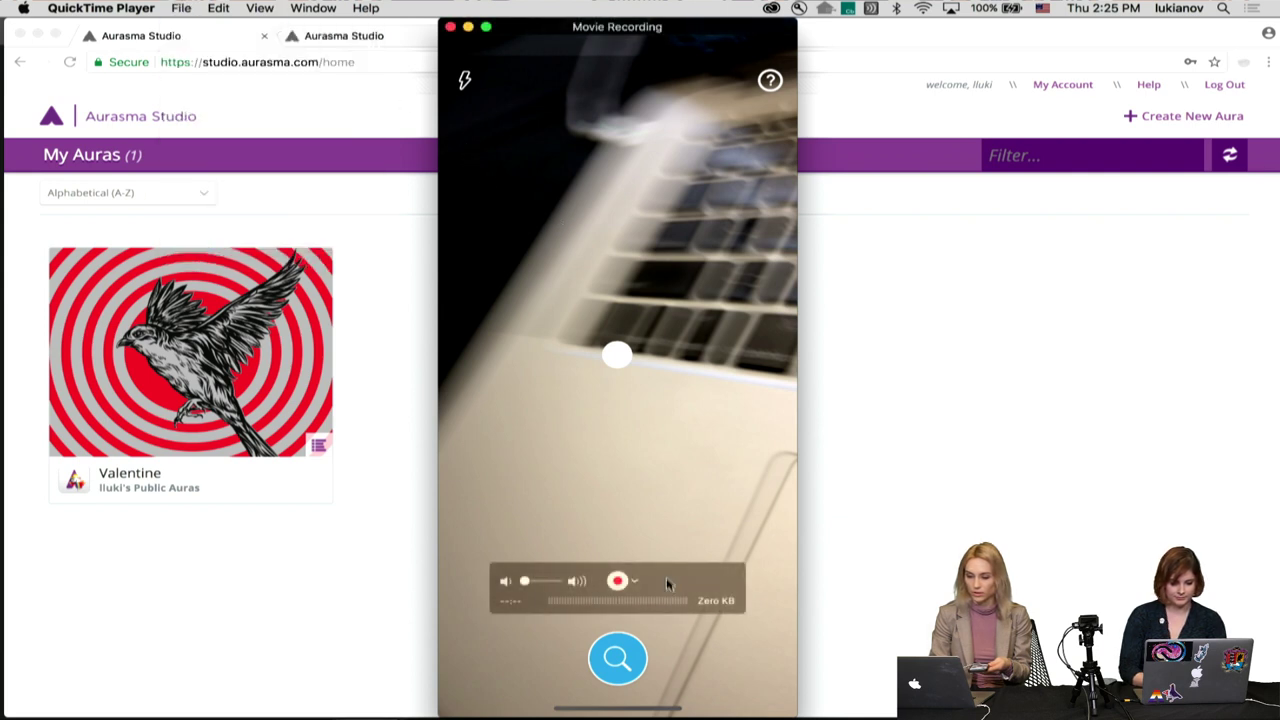
click(450, 28)
click(181, 8)
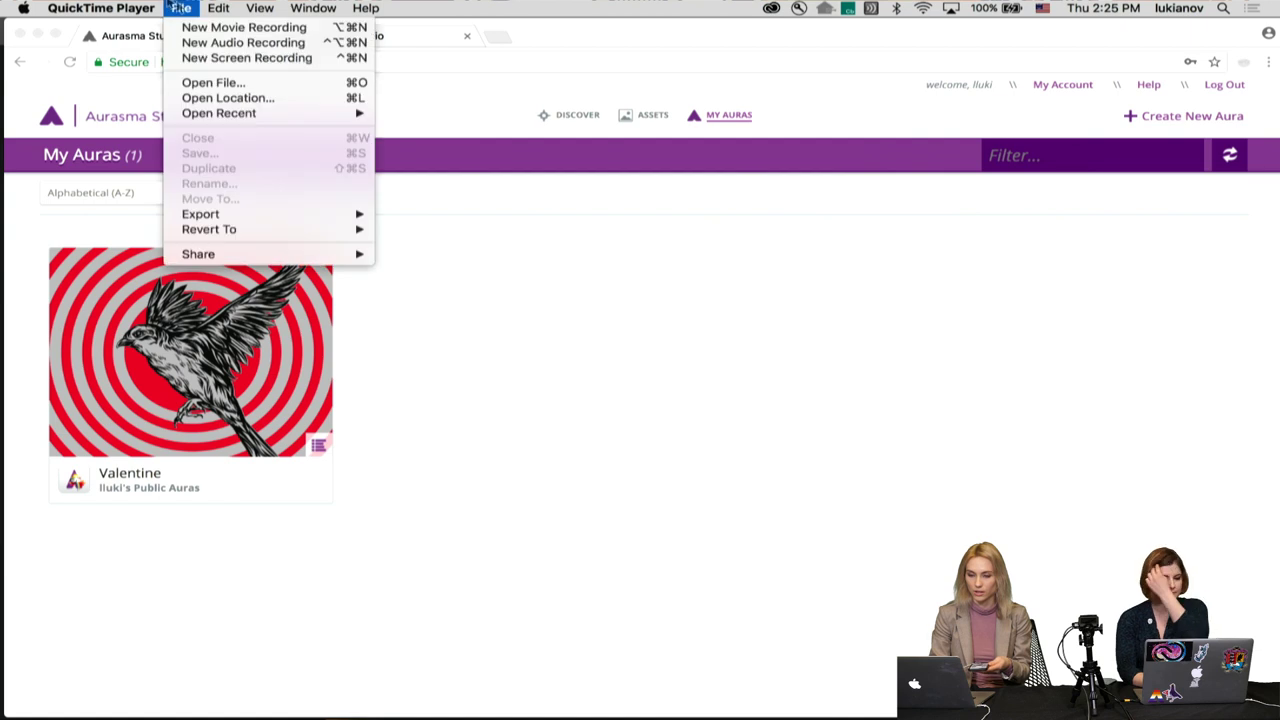
click(187, 28)
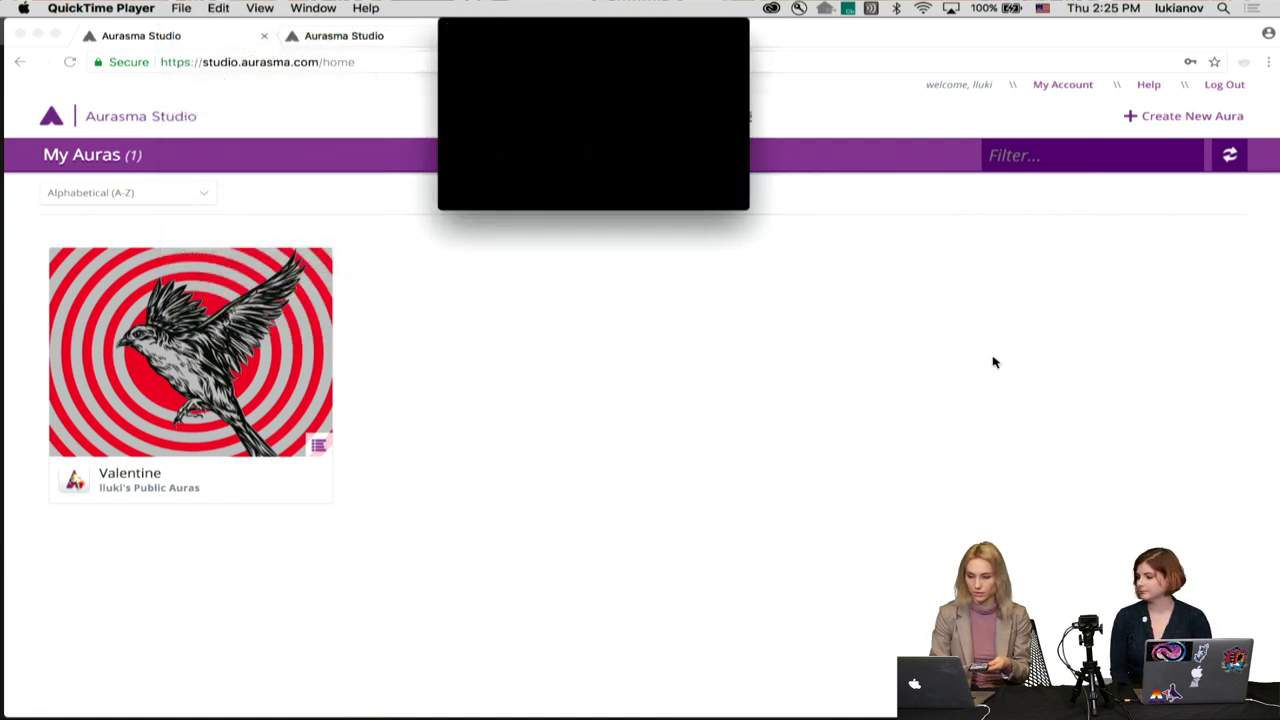
Step: Check the camera choices, then close and restart the movie recording twice to recover the phone feed
mouse_move(538, 82)
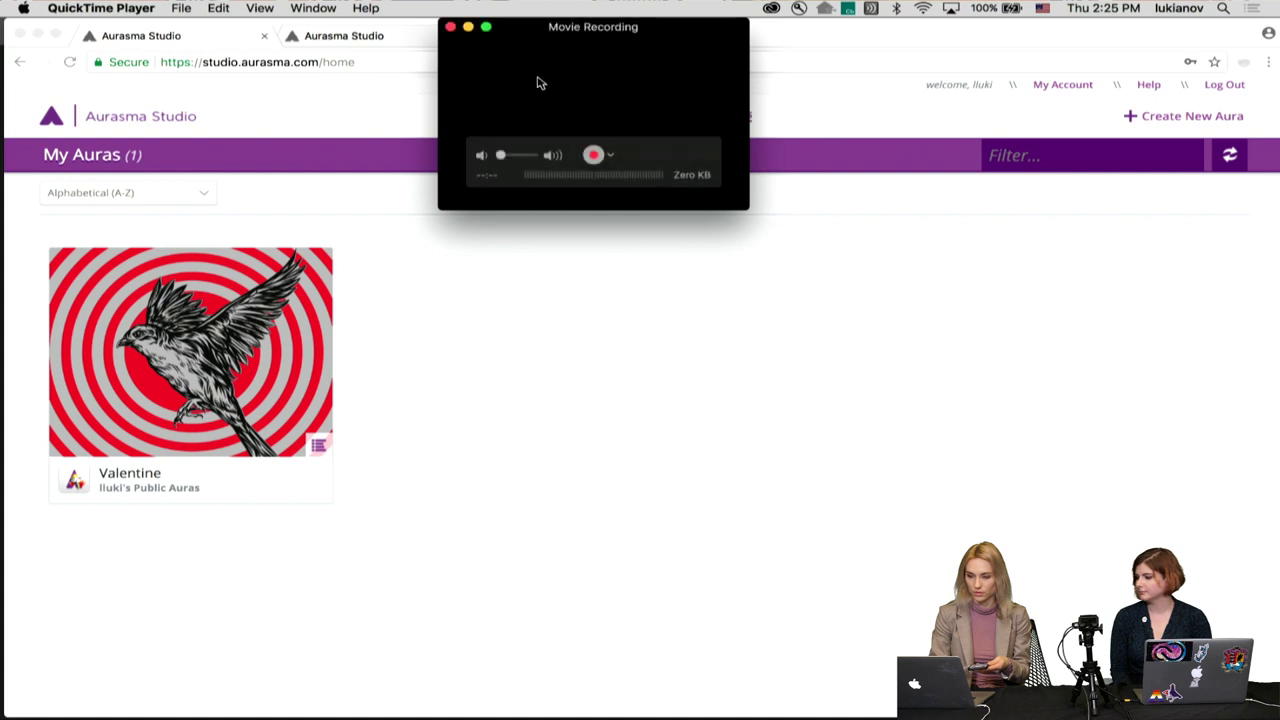
click(610, 155)
click(643, 114)
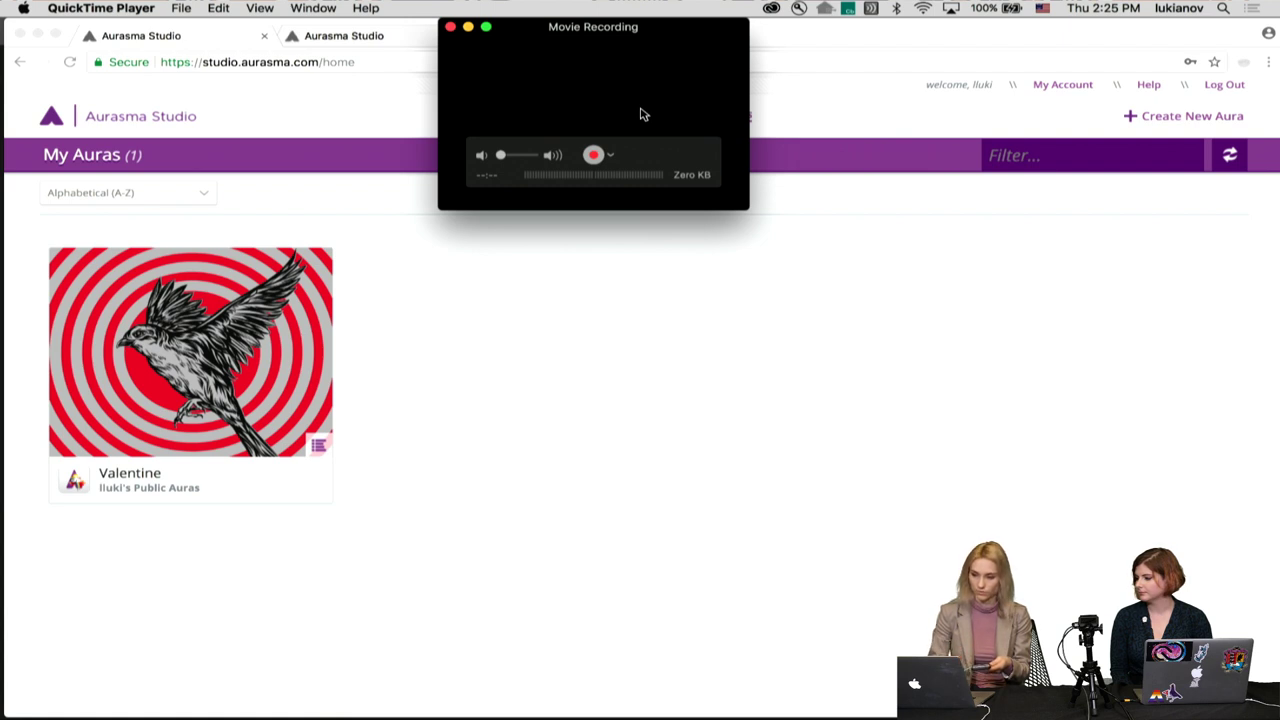
click(451, 28)
click(181, 8)
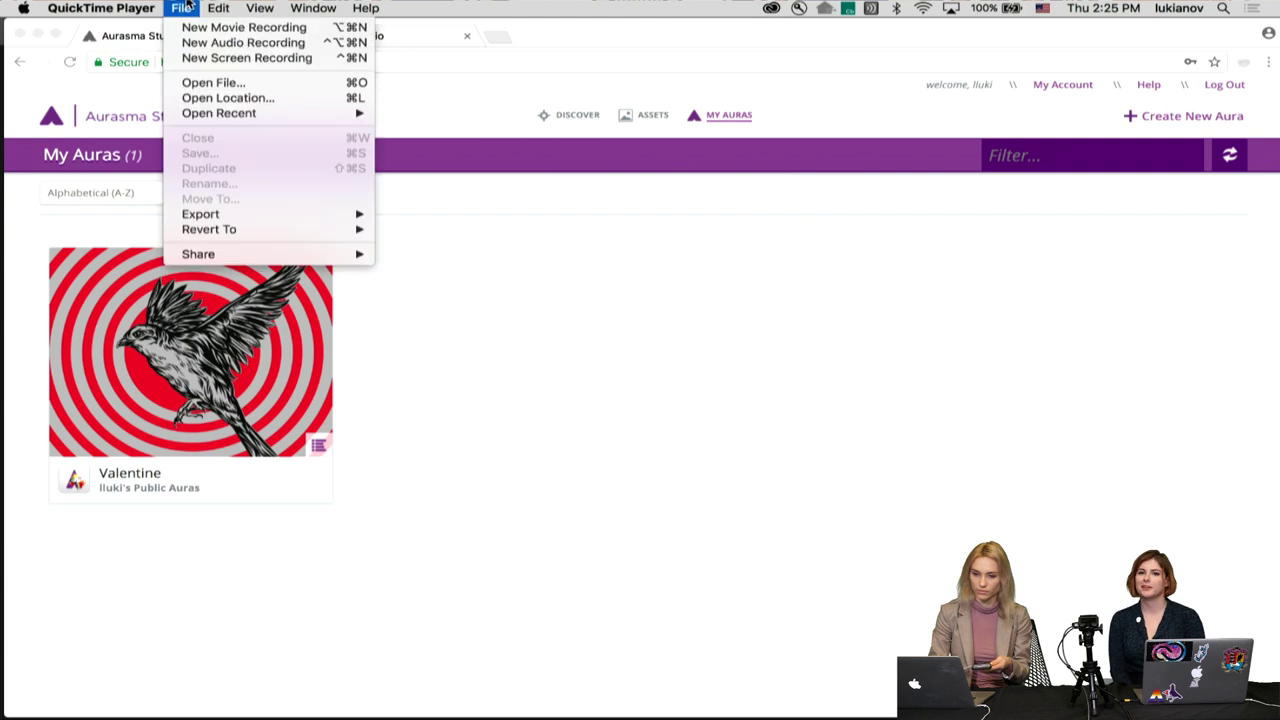
click(197, 26)
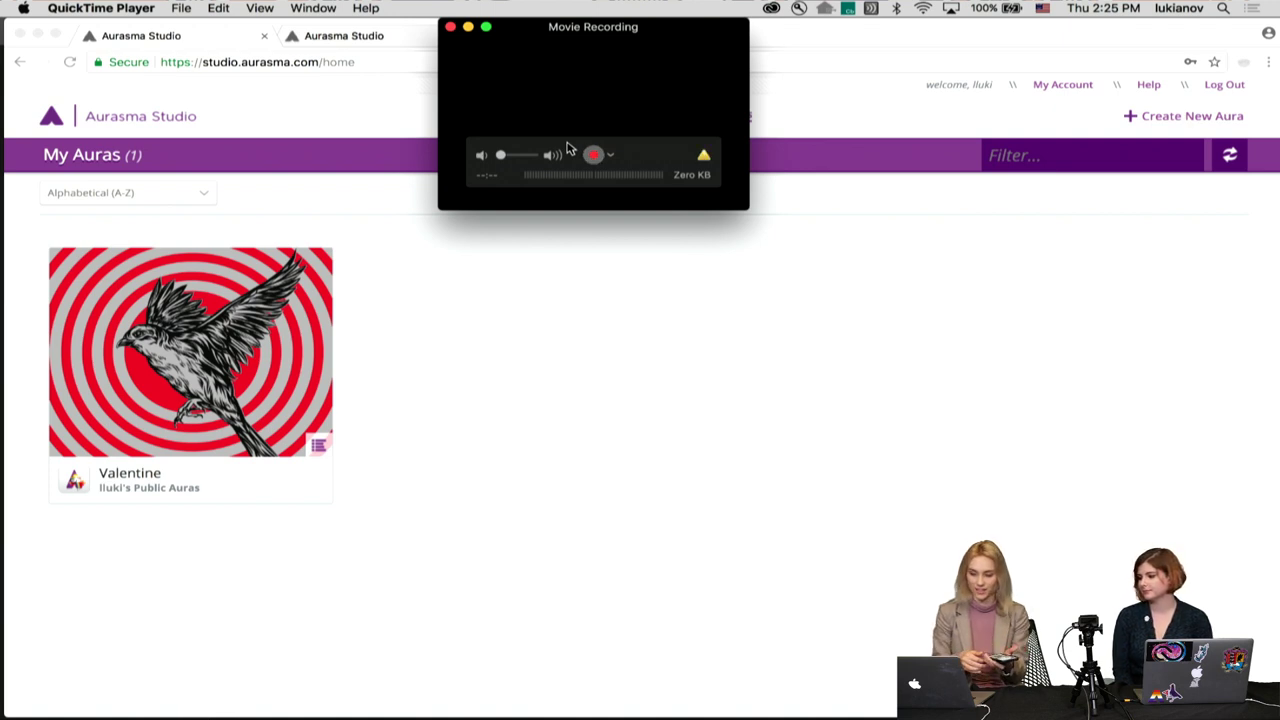
click(451, 27)
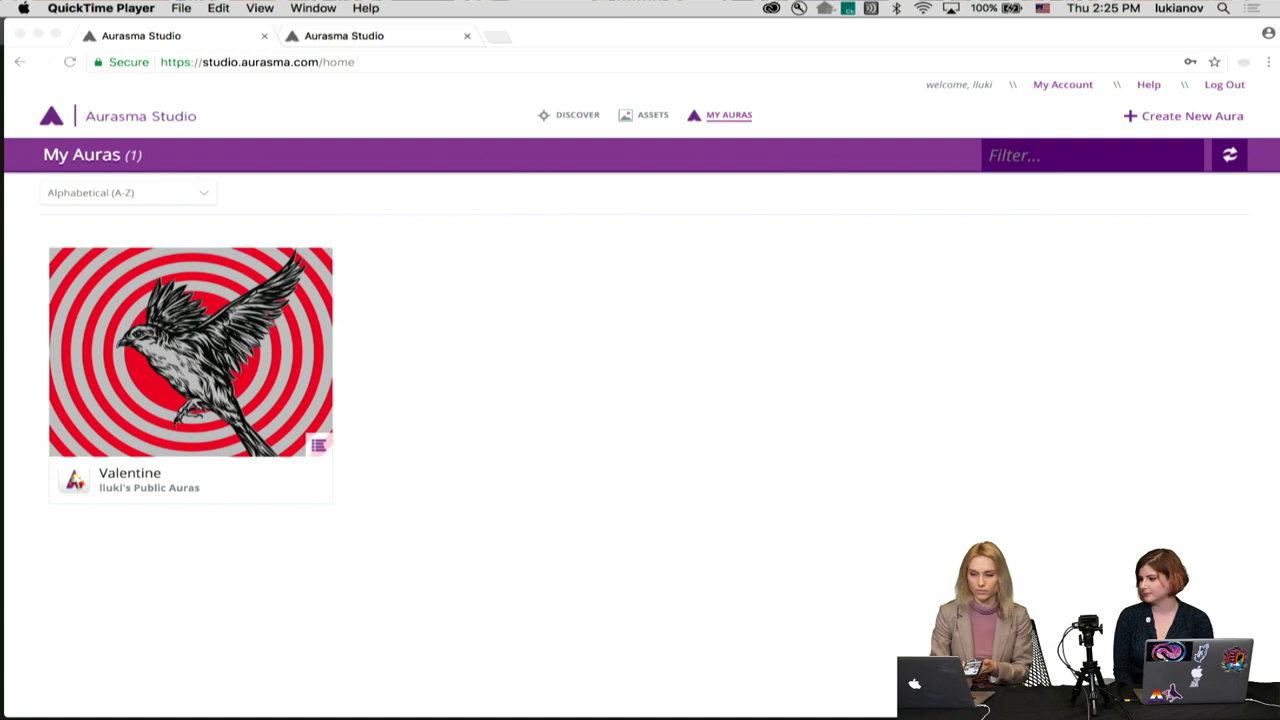
click(181, 7)
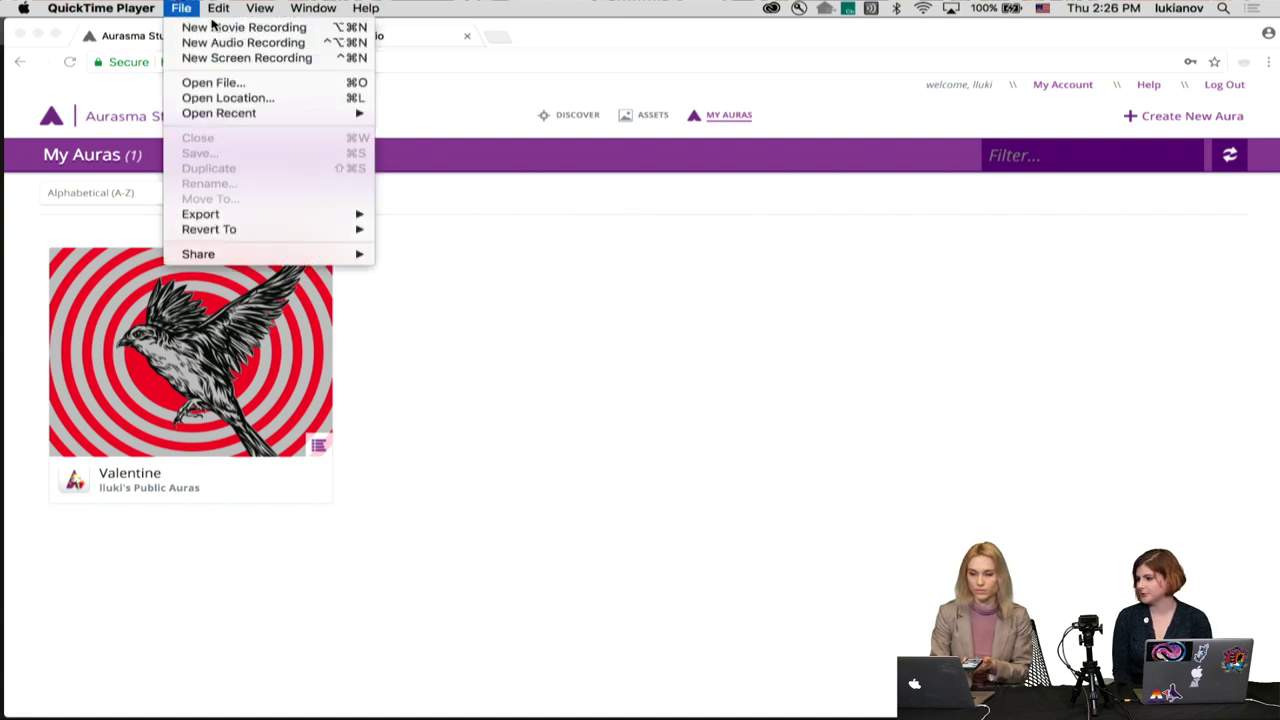
click(213, 25)
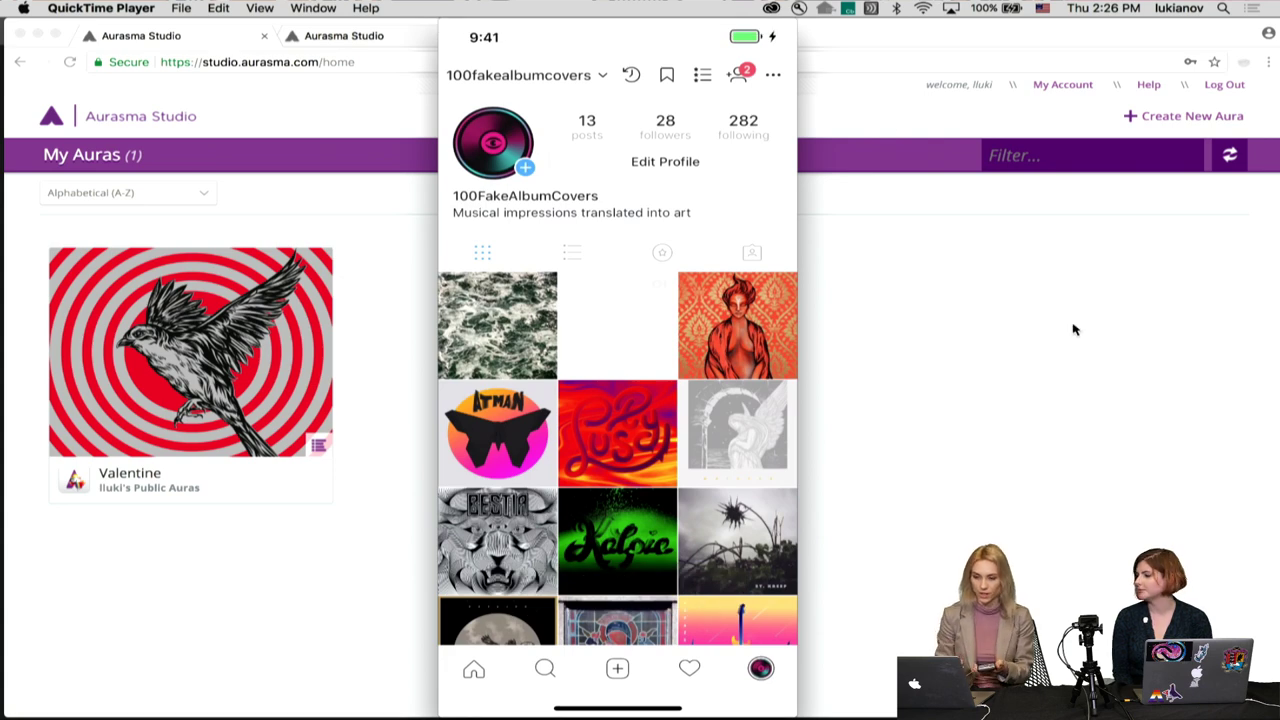
Step: Keep the Movie Recording window mirroring the iPhone's screen over the Aurasma page
mouse_move(690, 458)
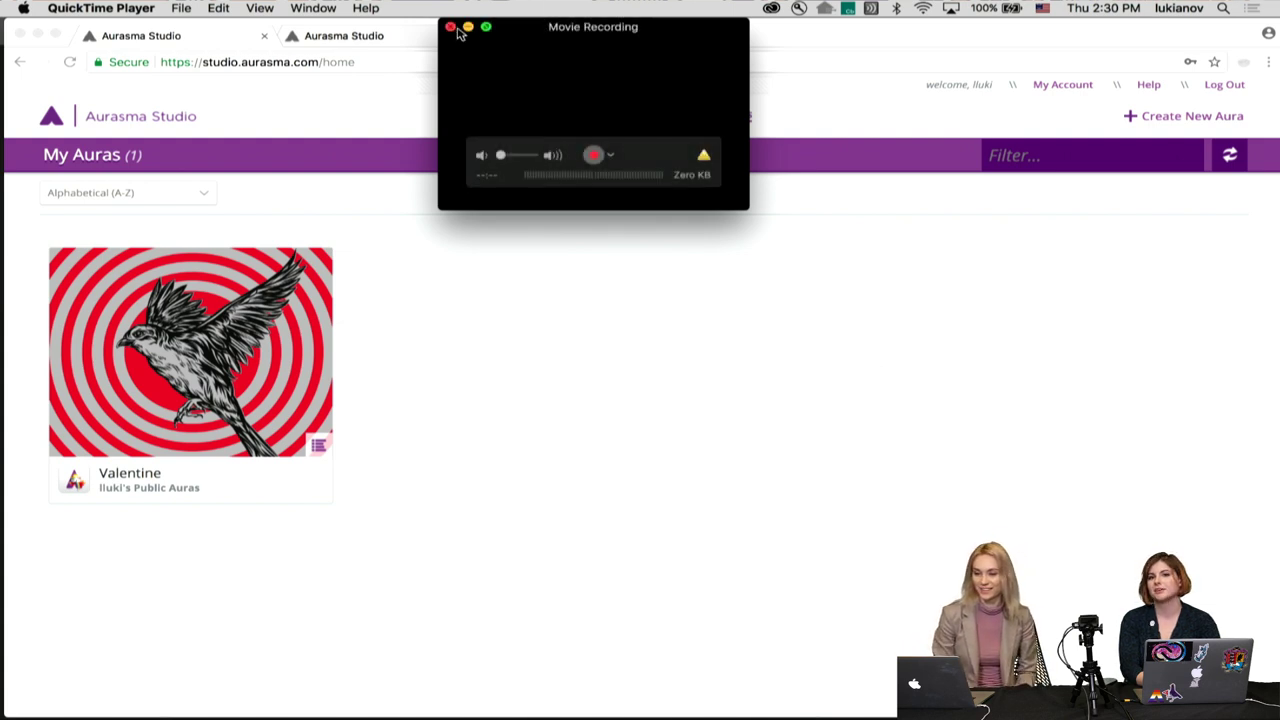
Step: Close the empty Movie Recording window and switch to the bird animation document in Photoshop
click(451, 27)
click(700, 42)
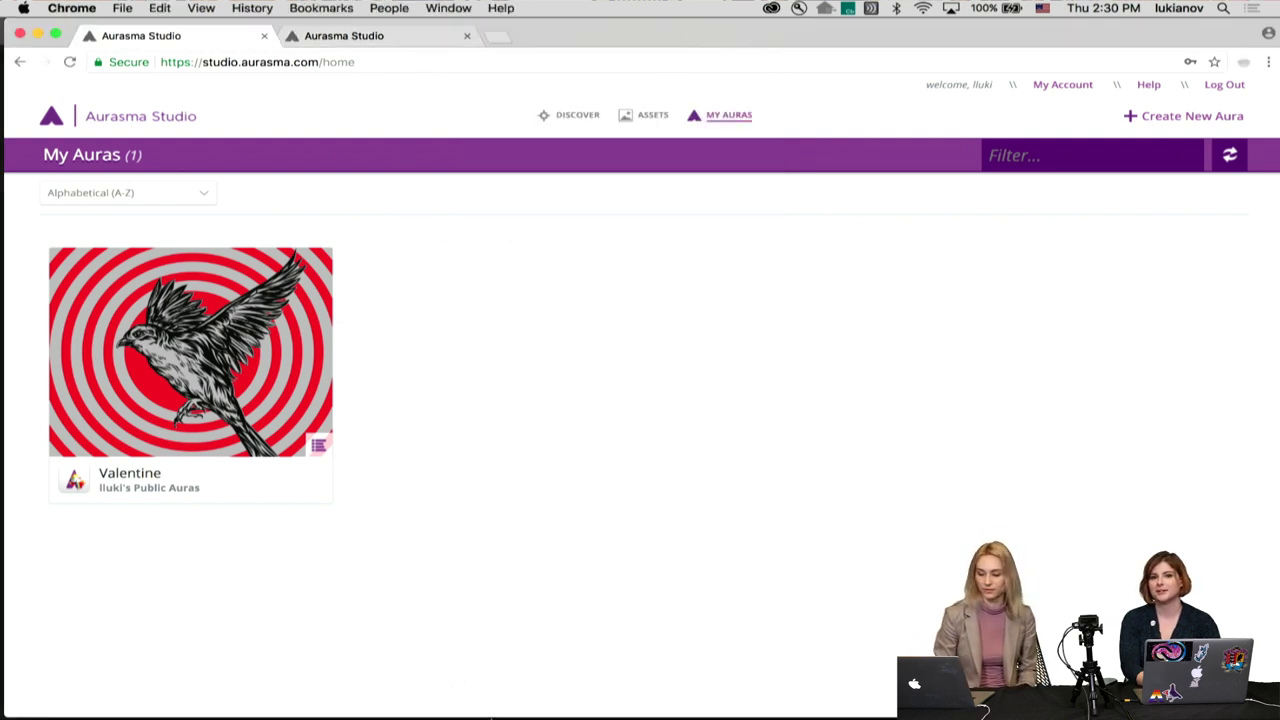
mouse_move(646, 705)
click(731, 704)
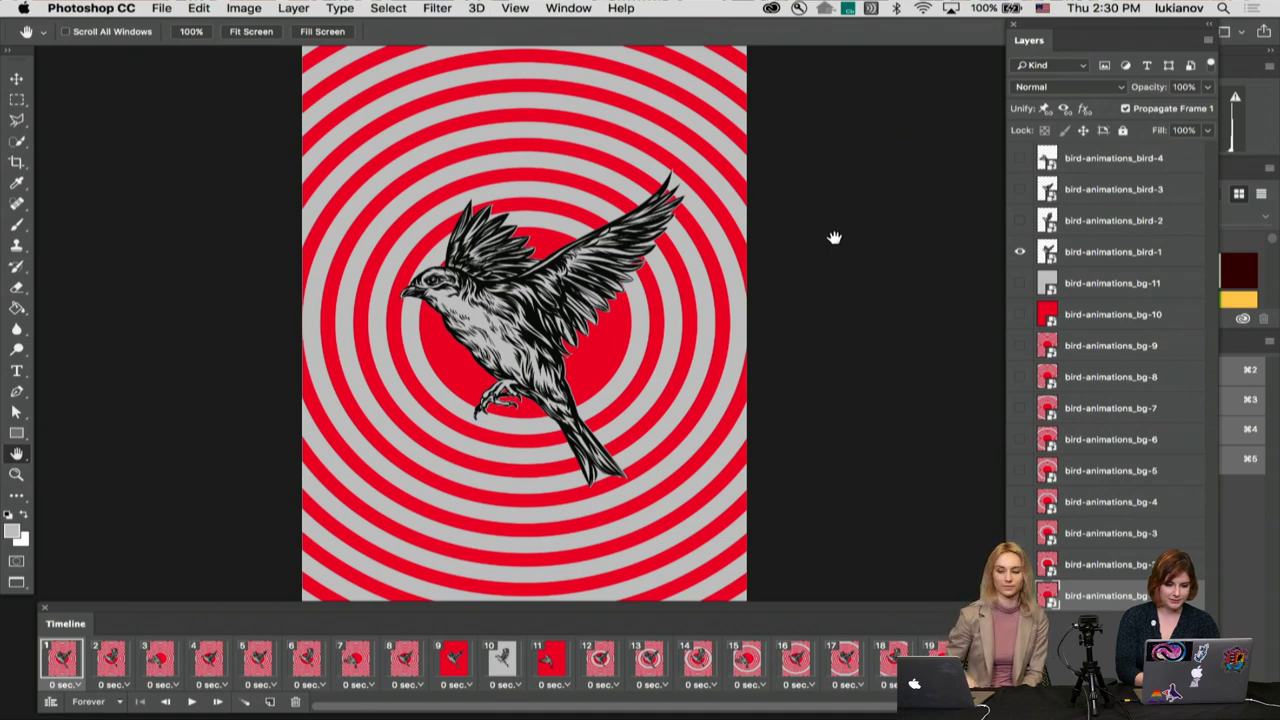
Step: Play the bird animation, stop it, and select frame 1 in the Timeline
key(space)
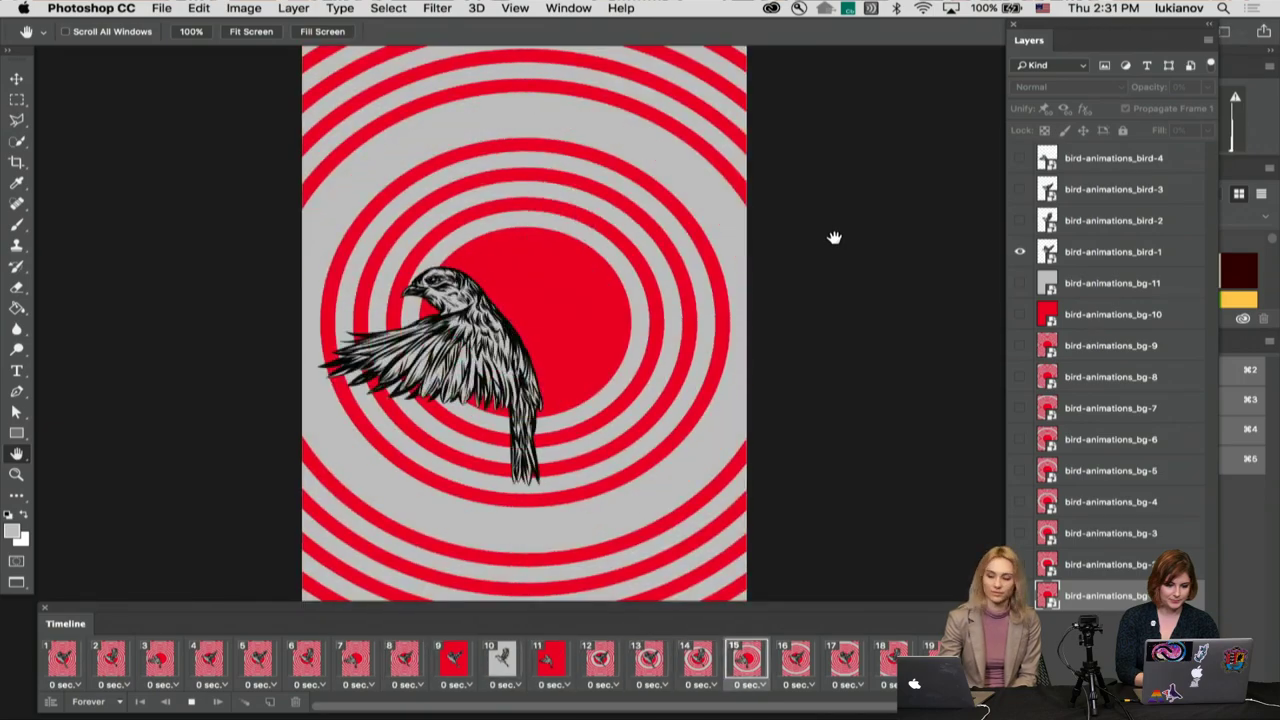
mouse_move(688, 690)
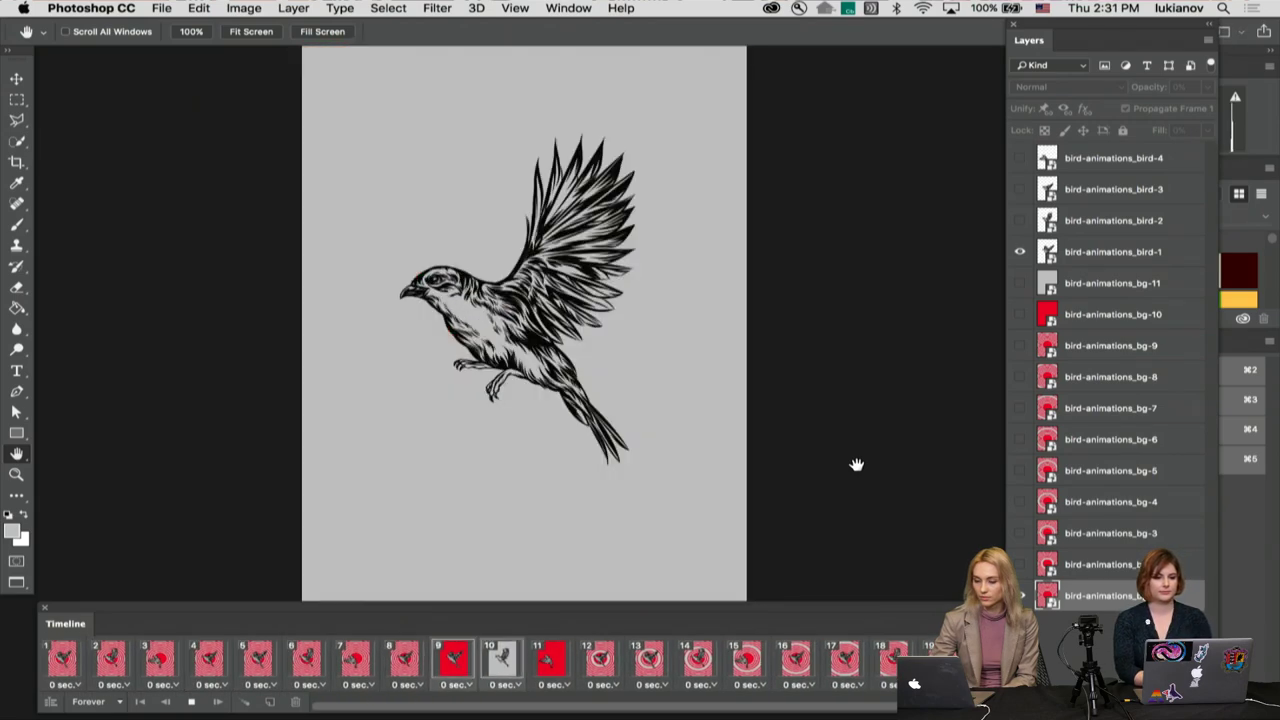
key(space)
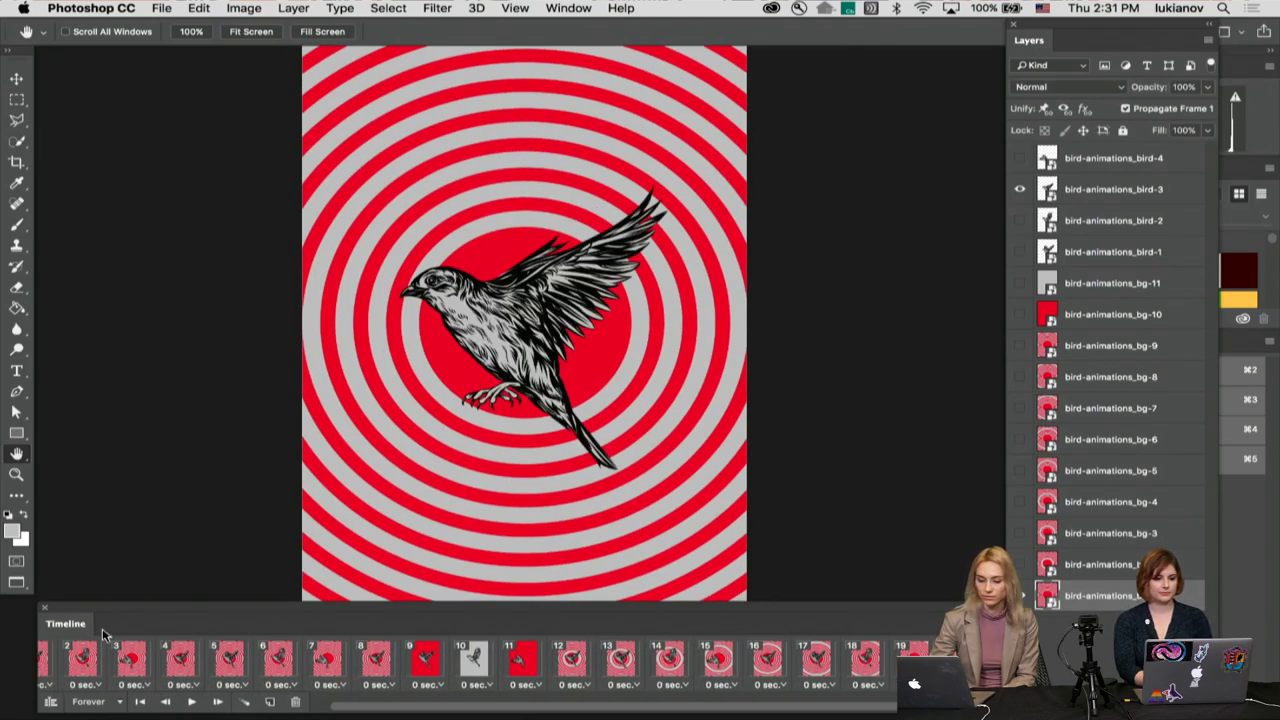
click(57, 662)
click(63, 662)
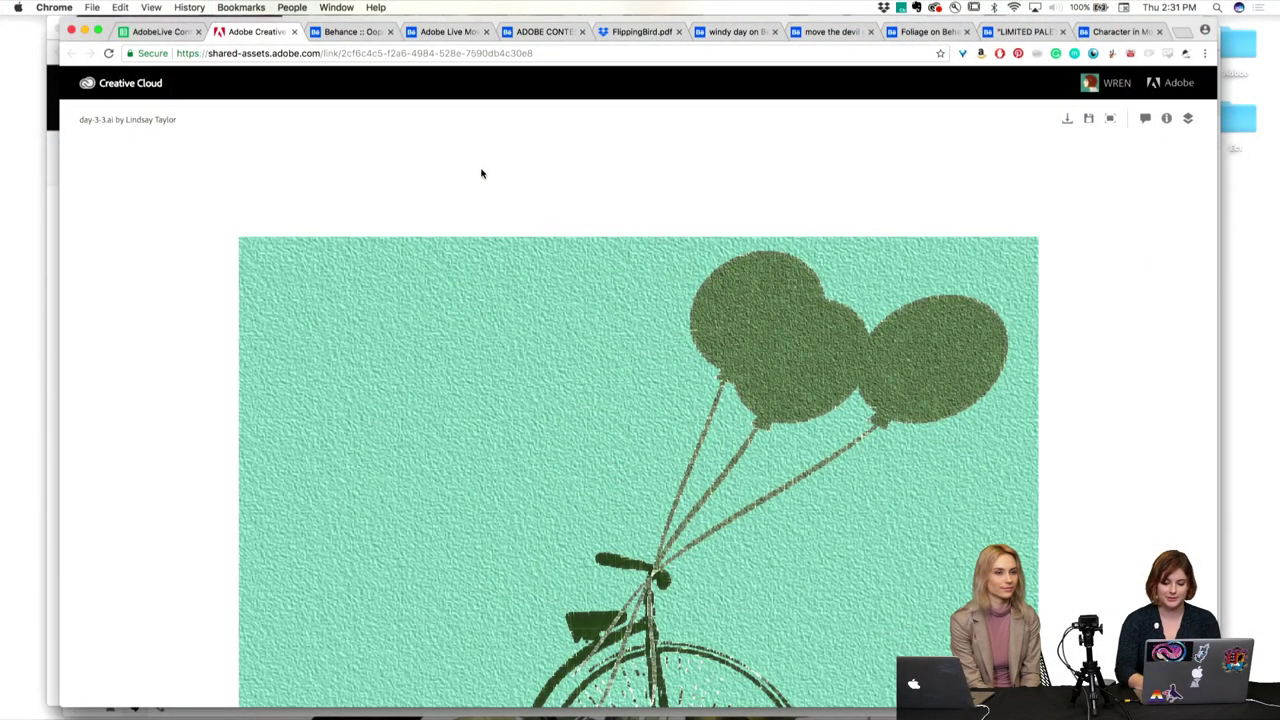
Step: Zoom the day-3-3.ai page out to 75% and scroll to the full bicycle-and-balloons artwork
key(super+minus)
key(super+minus)
key(super+minus)
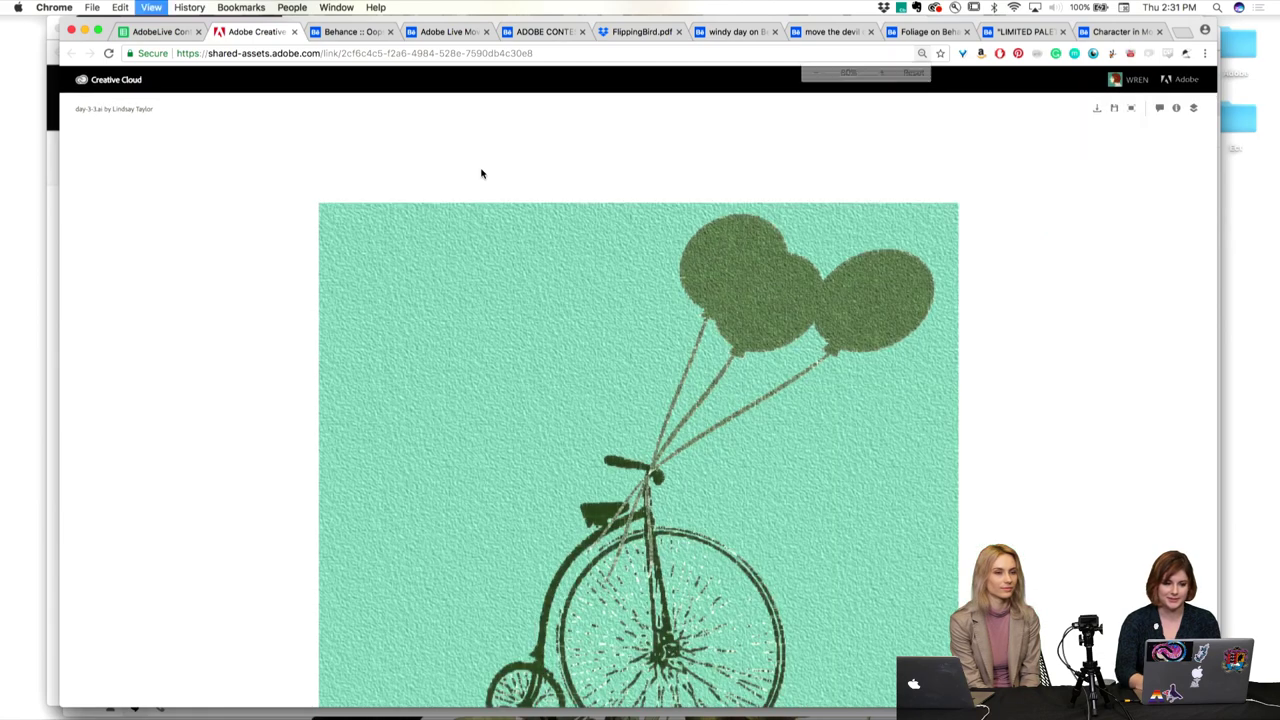
scroll(481, 174, down, 2)
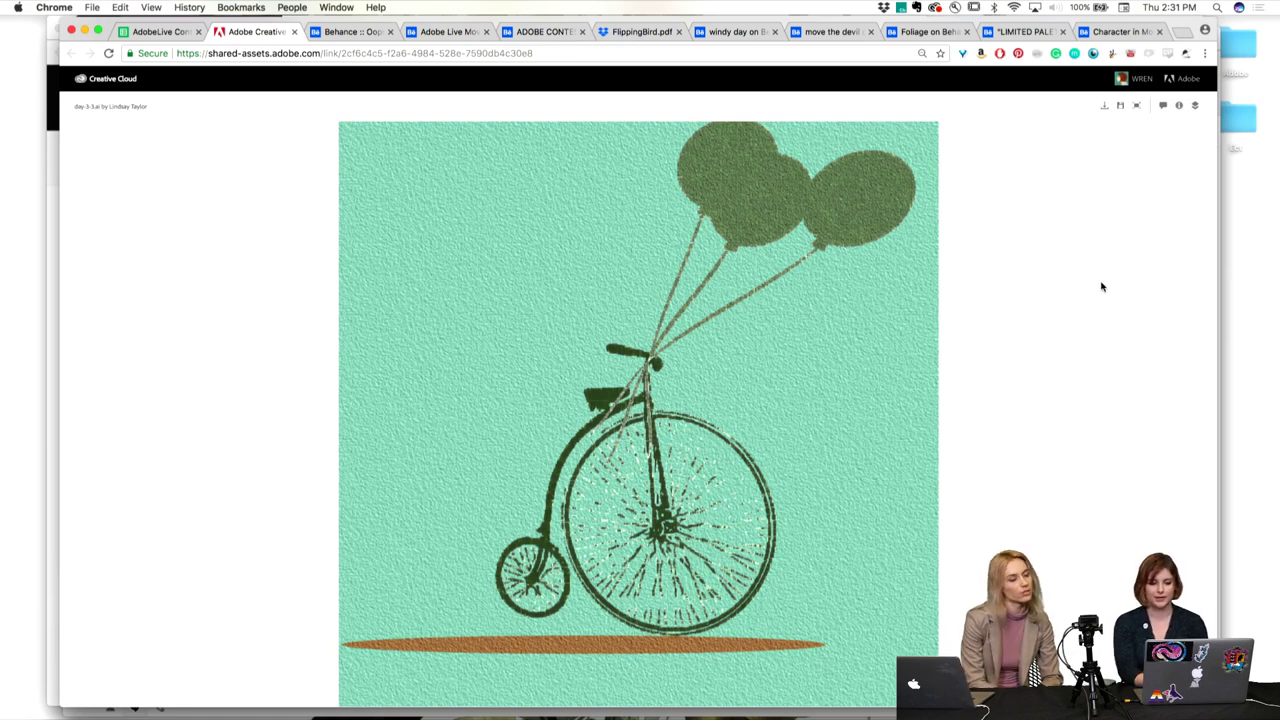
Step: Close the broken page-not-found tab and scroll down the Adobe Live Movement Challenge project
click(328, 34)
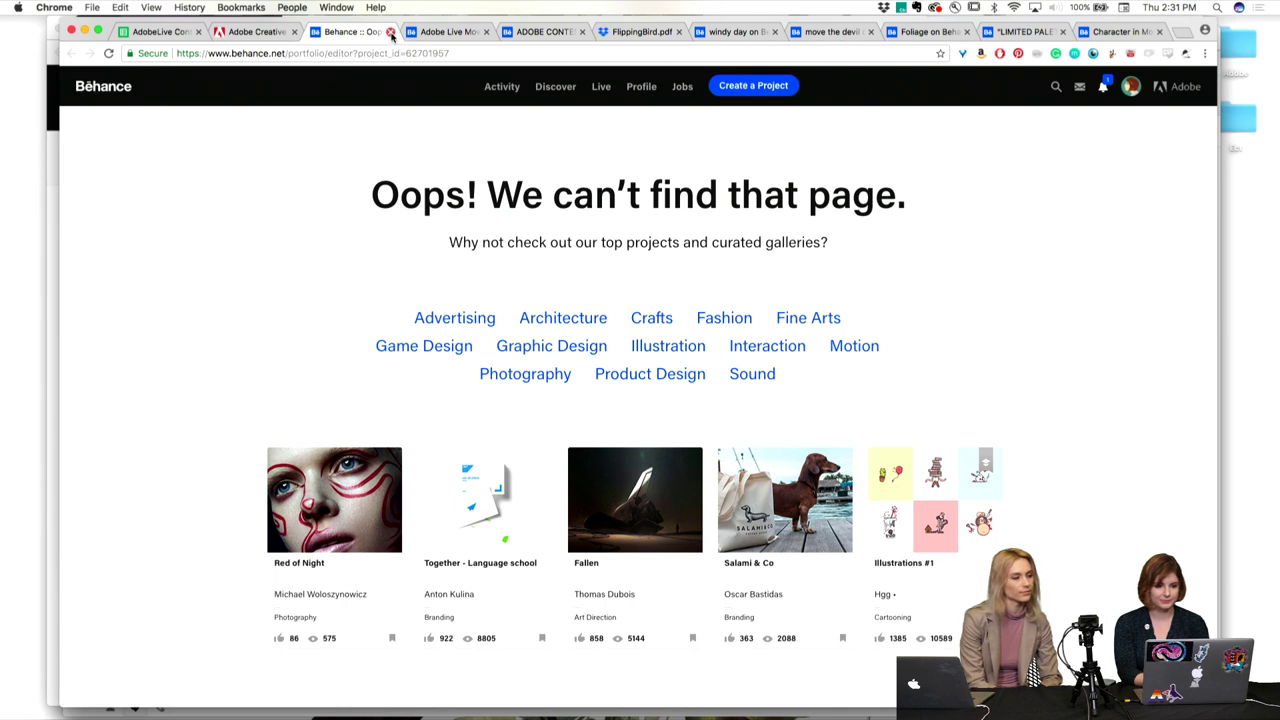
click(391, 32)
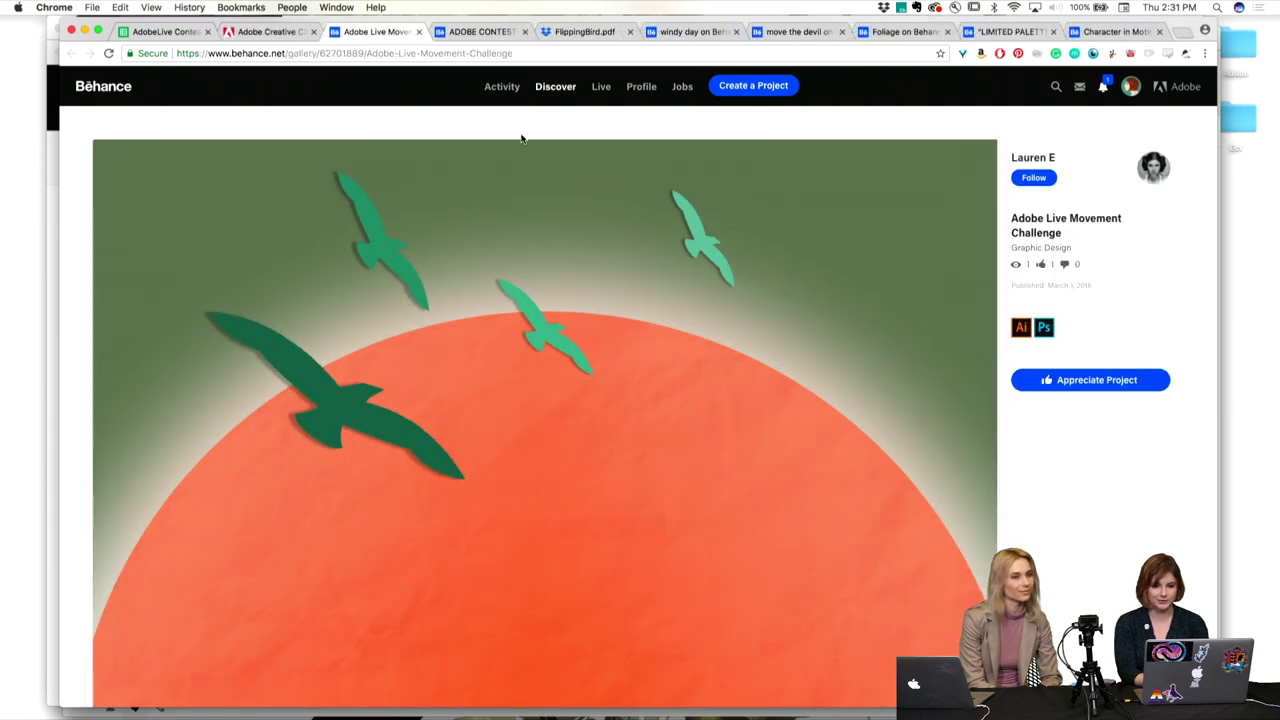
scroll(863, 176, down, 2)
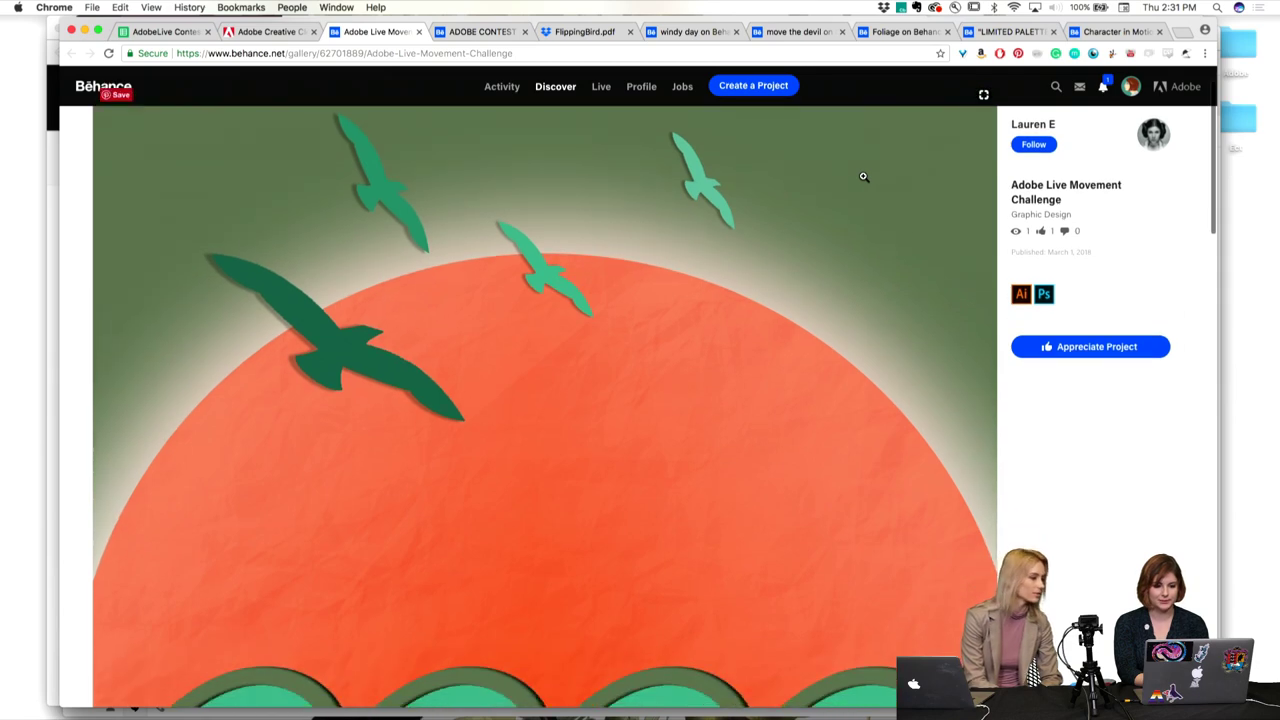
mouse_move(998, 316)
scroll(998, 316, down, 2)
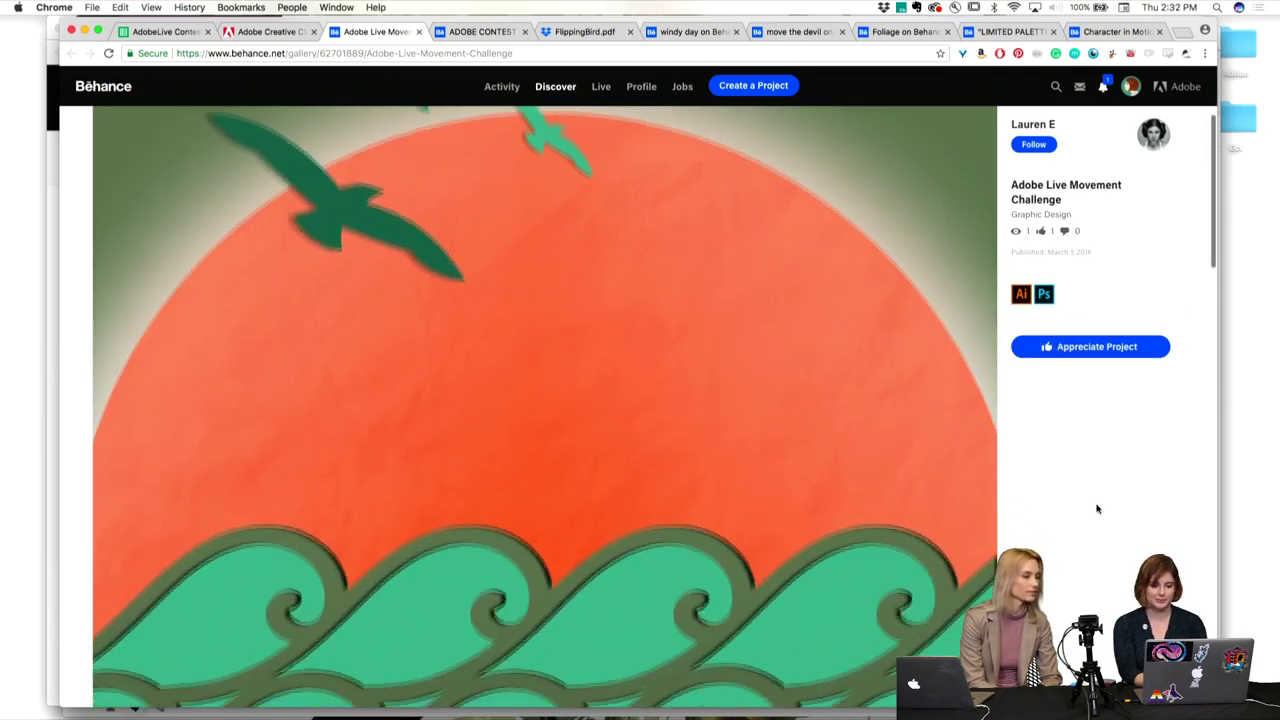
scroll(1096, 509, down, 1)
Step: Adjust the page zoom so the birds-over-the-sun artwork fits on screen
key(super+minus)
key(super+minus)
key(super+minus)
key(super+minus)
key(super+minus)
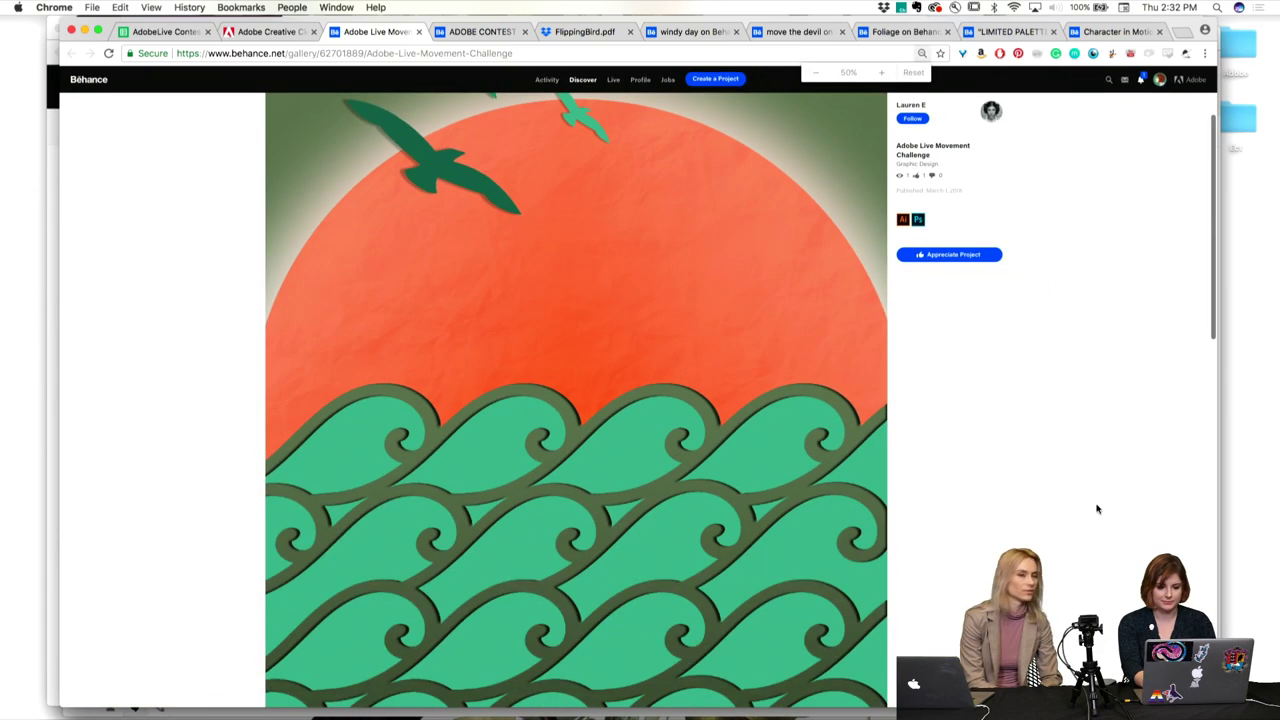
key(super+minus)
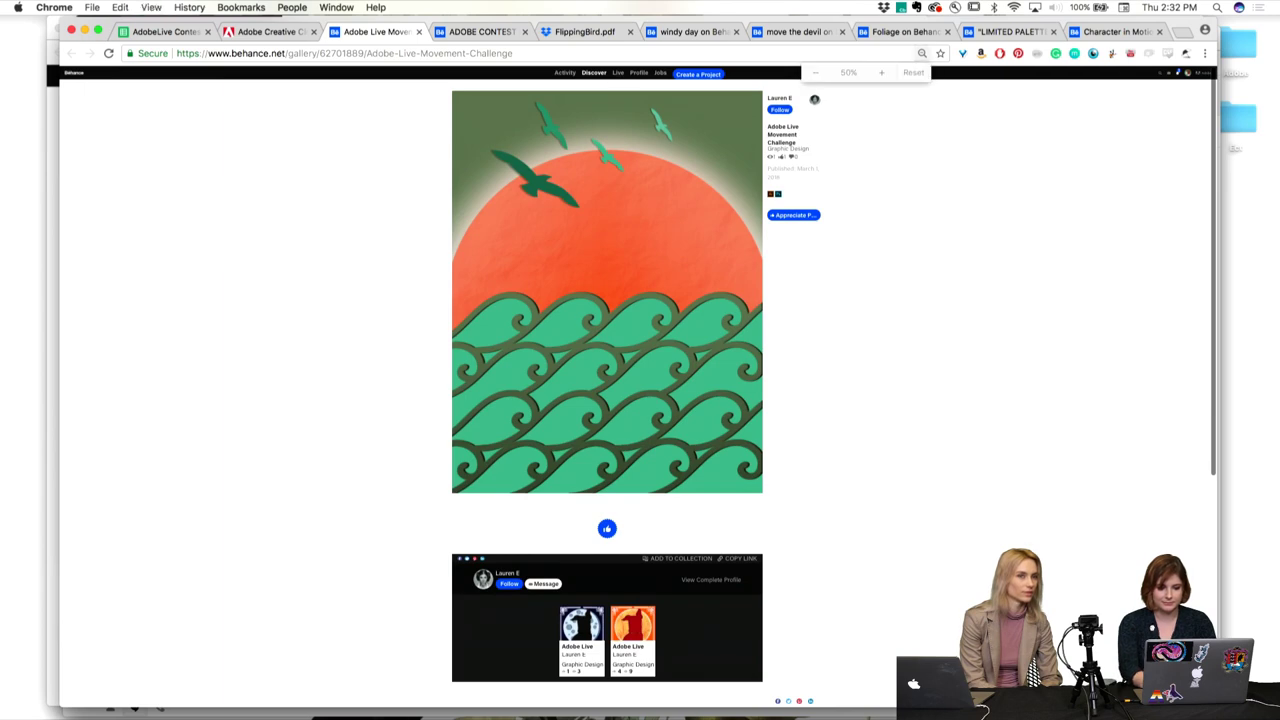
key(super+equal)
scroll(1096, 509, down, 1)
scroll(1097, 510, up, 1)
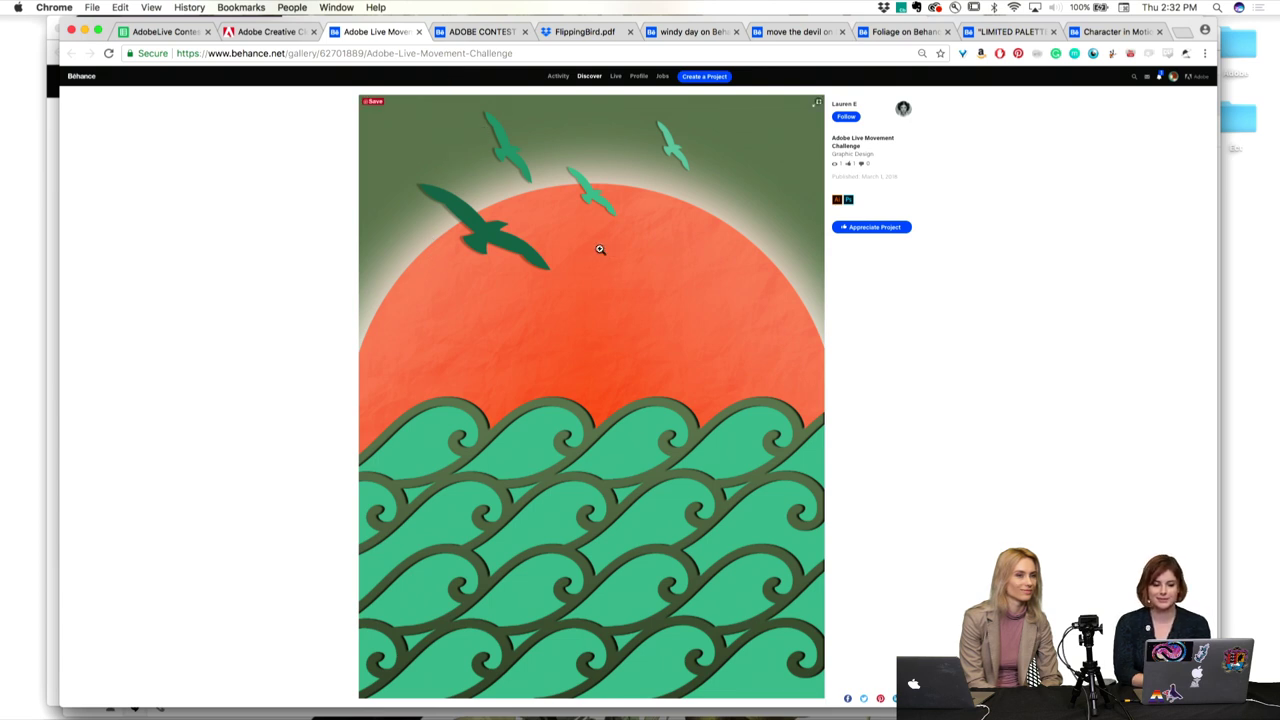
Step: Switch to the ADOBE CONTEST MOVEMENT project and zoom in to 75% on the splatter artwork
click(480, 31)
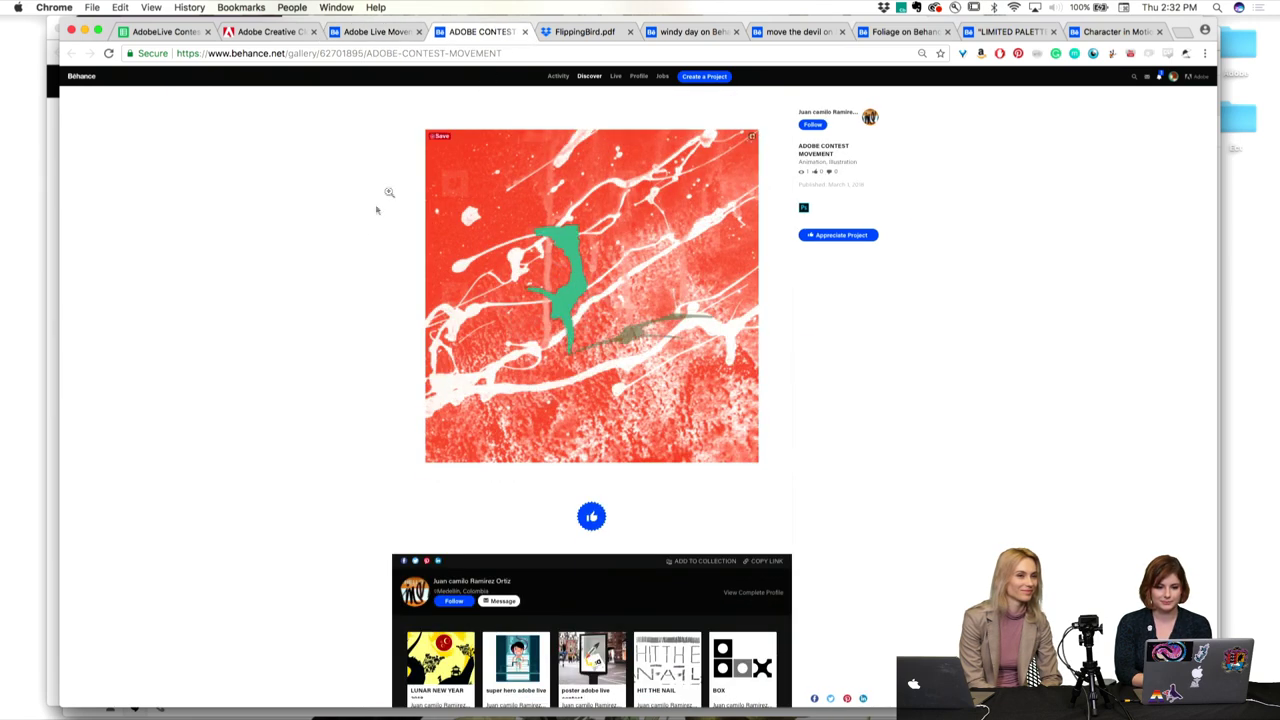
key(super+equal)
key(super+equal)
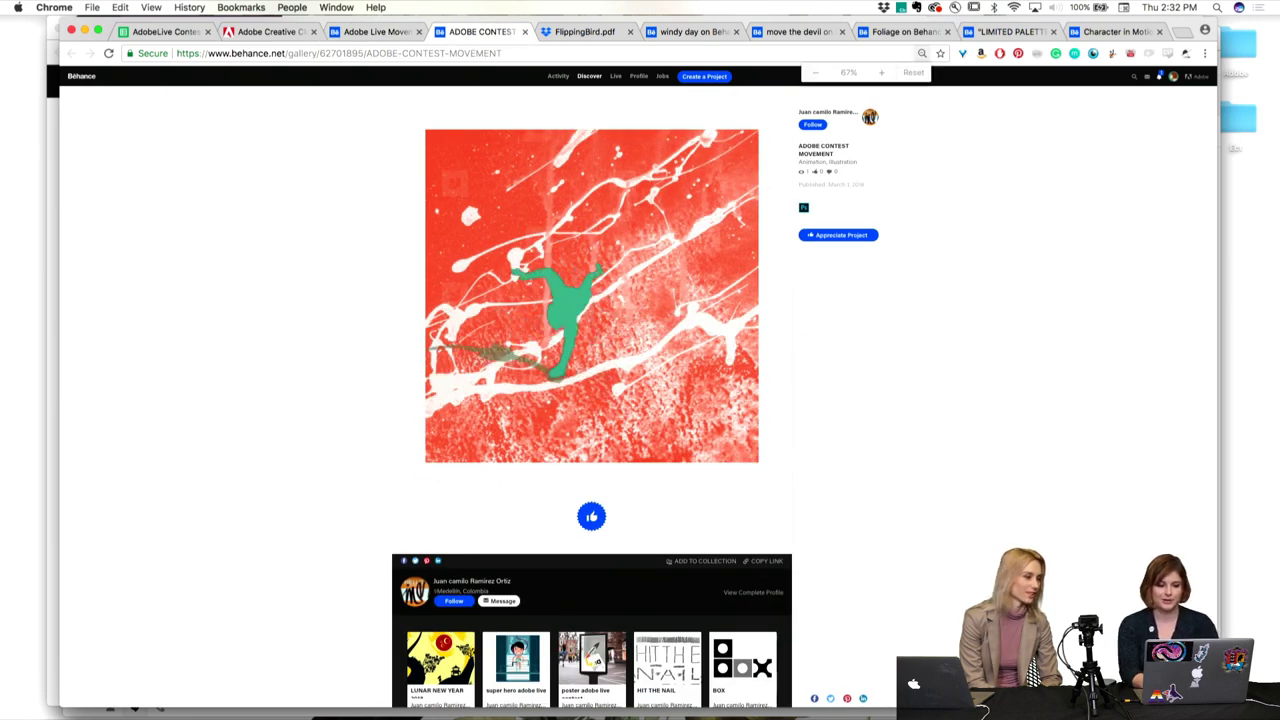
scroll(289, 282, down, 2)
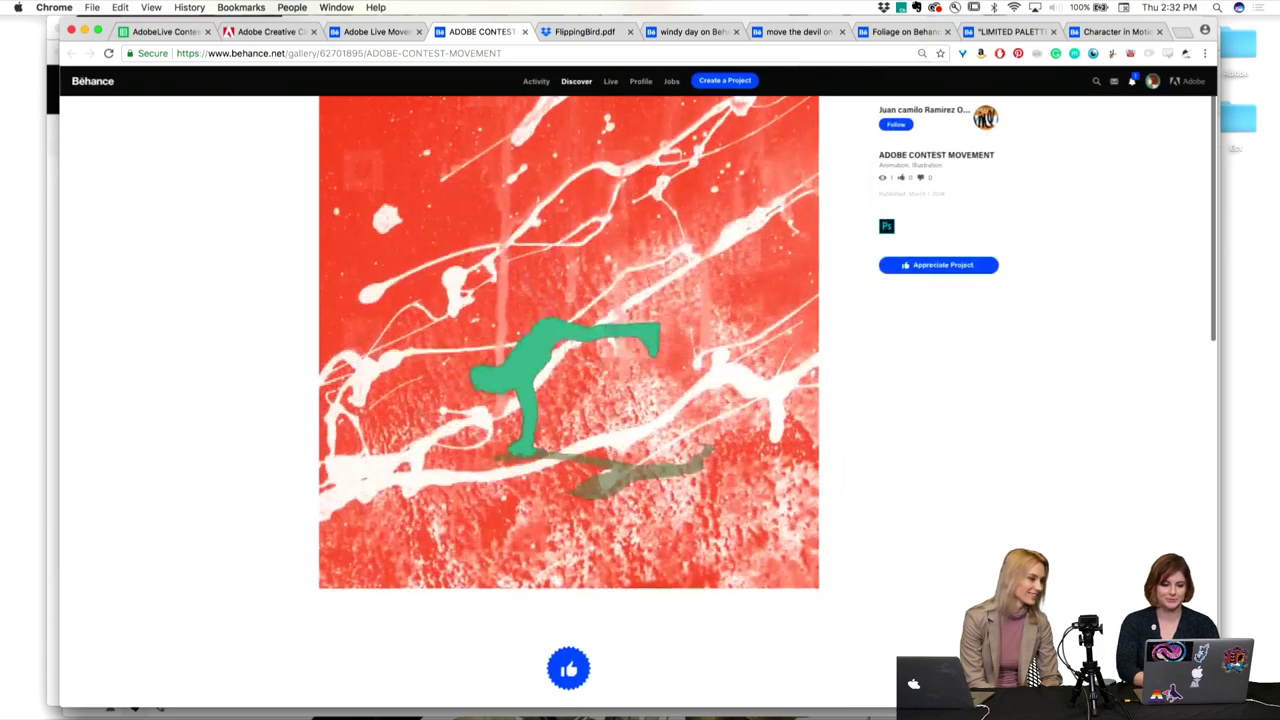
scroll(288, 282, up, 2)
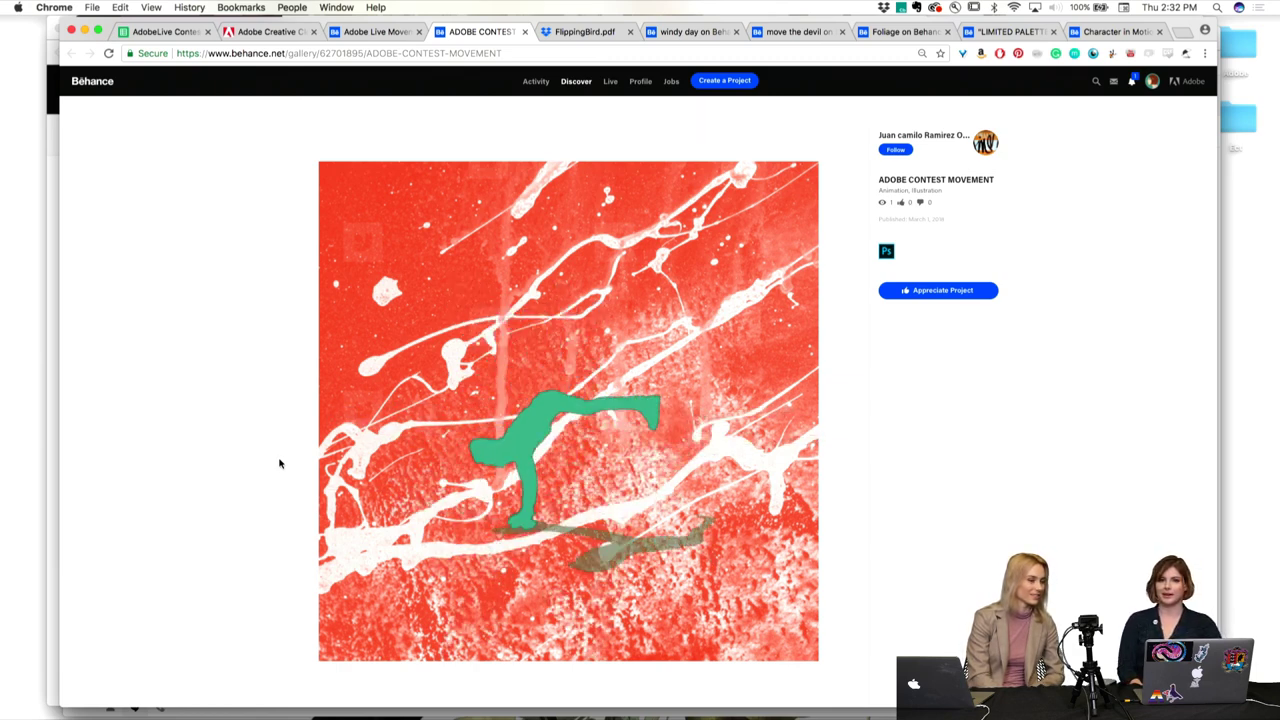
Step: Switch to the FlippingBird.pdf Dropbox preview and scroll over the skateboarding bird illustration
click(586, 33)
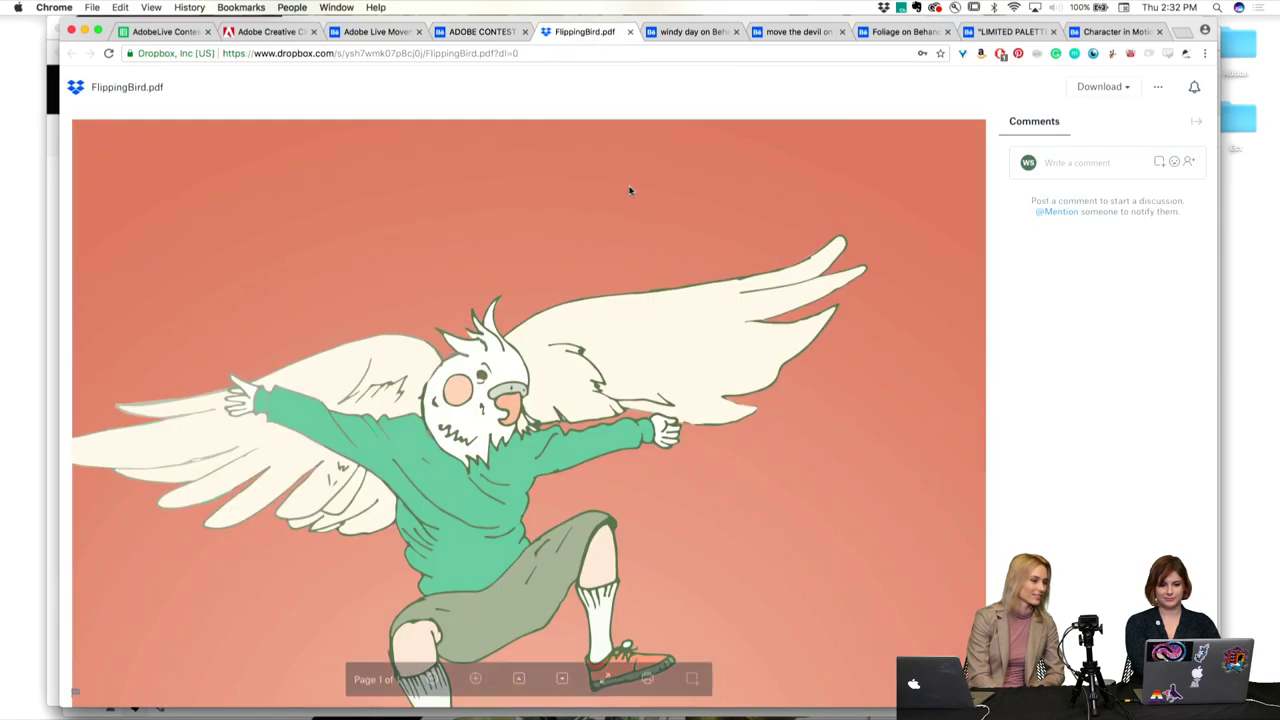
scroll(629, 188, down, 2)
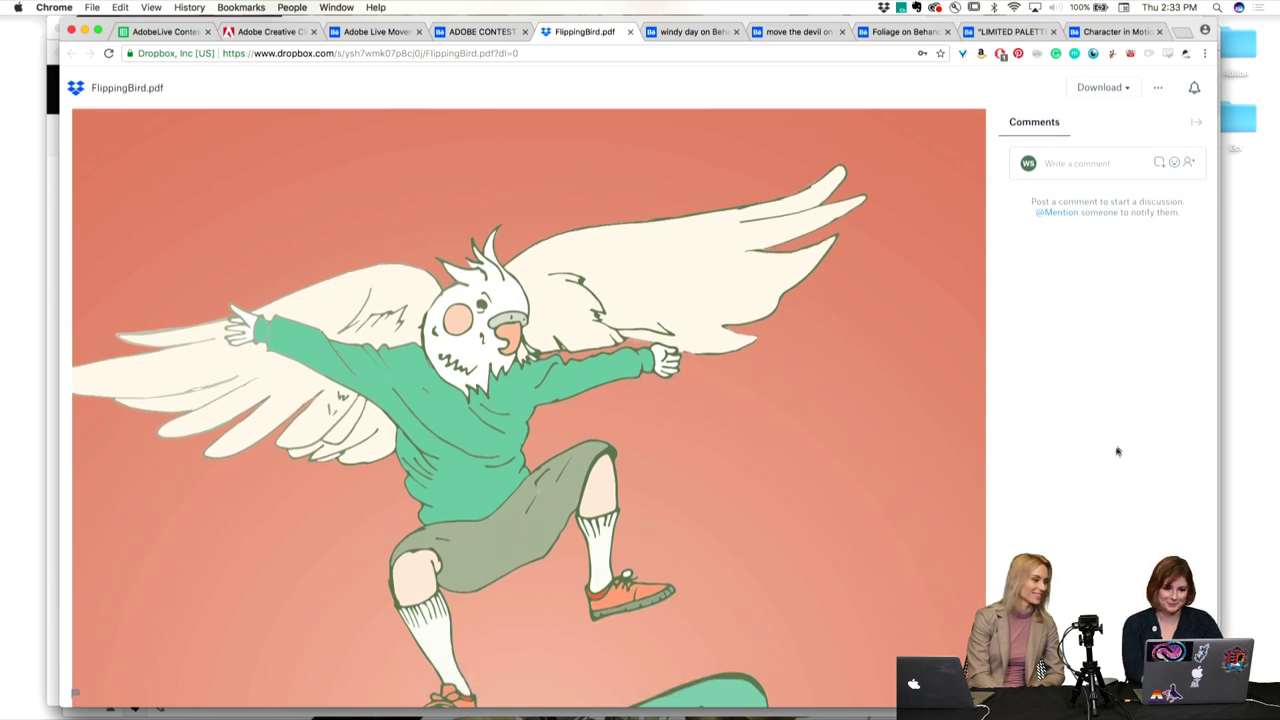
scroll(882, 521, up, 1)
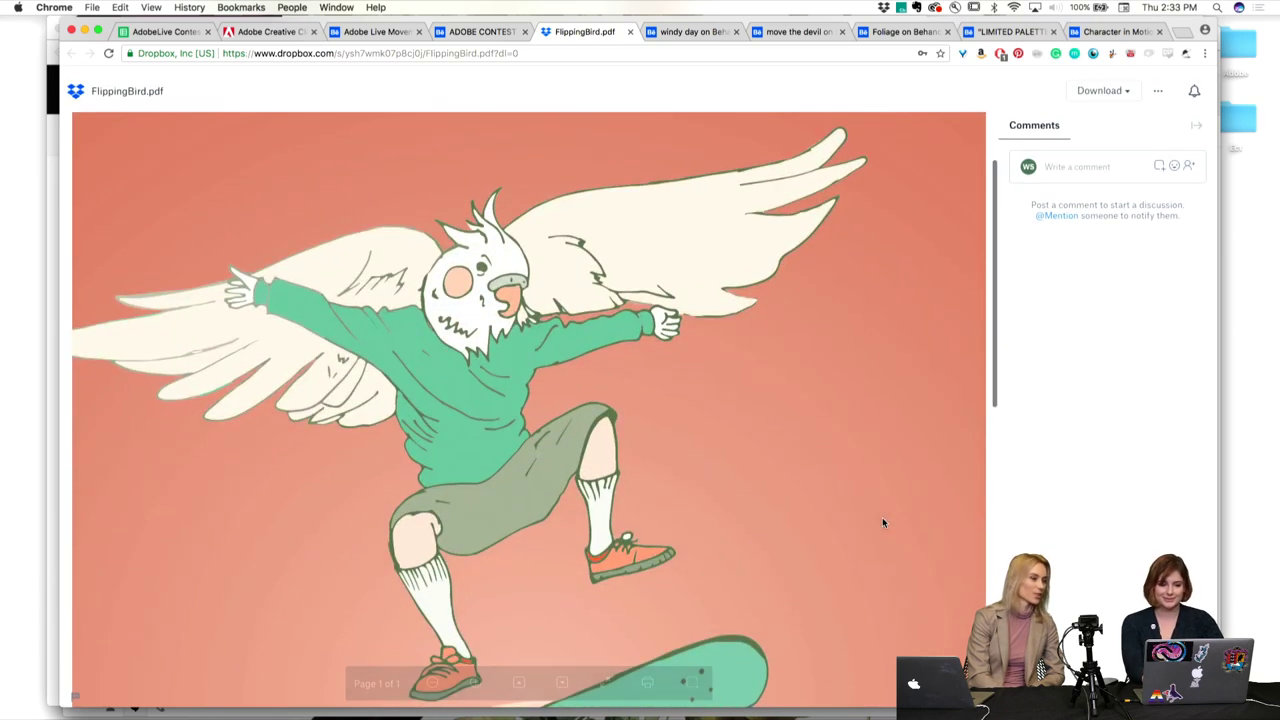
scroll(883, 521, down, 1)
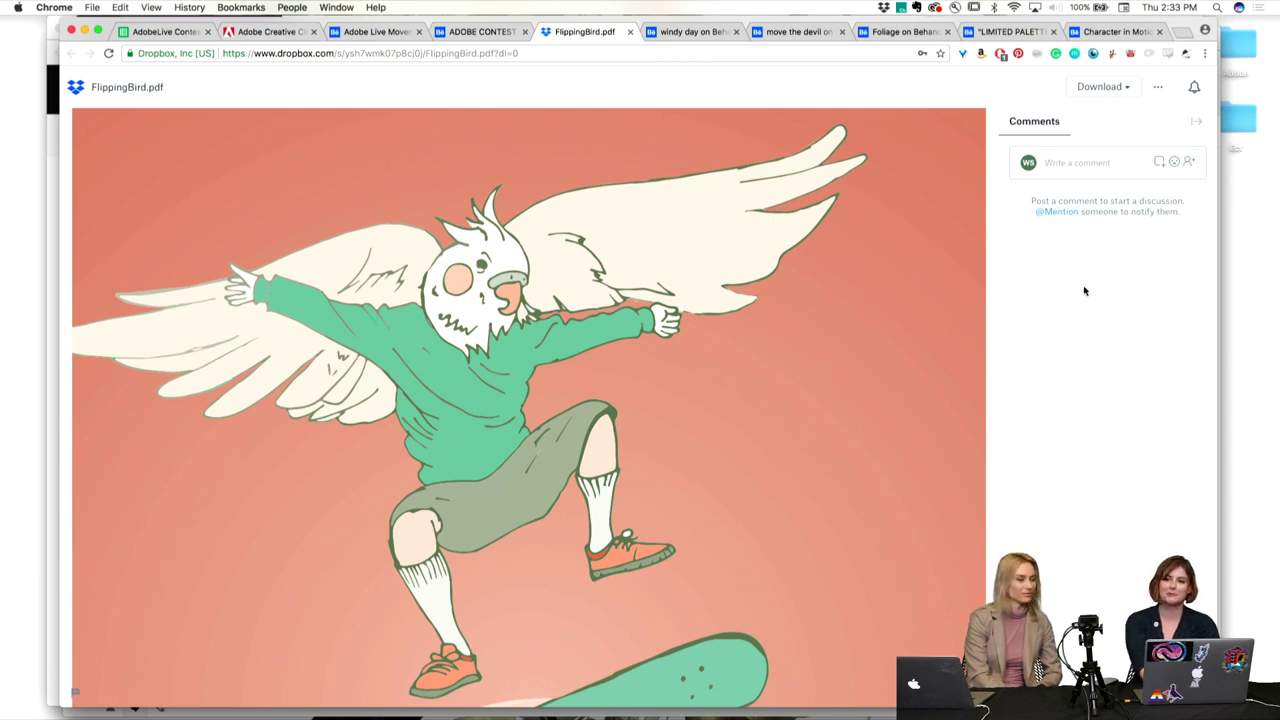
Step: Zoom the FlippingBird.pdf preview out, then up to 200%, before moving to the 'windy day' project
scroll(872, 286, down, 5)
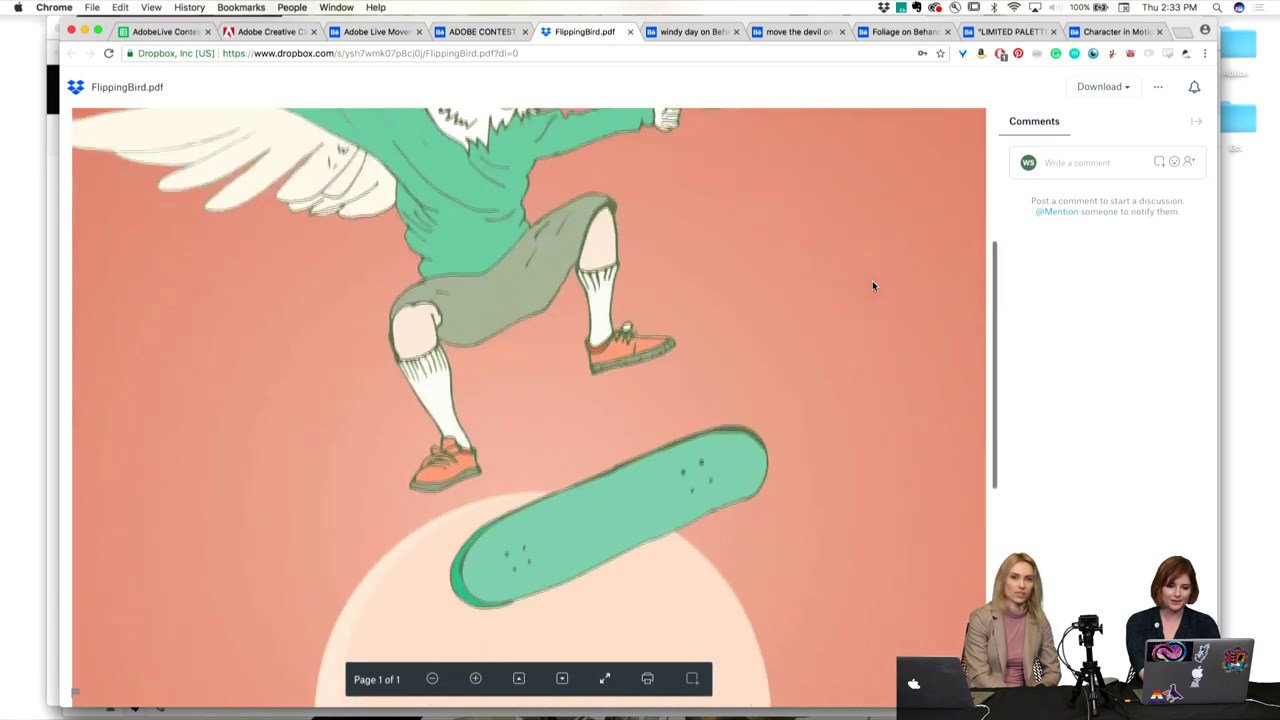
key(super+minus)
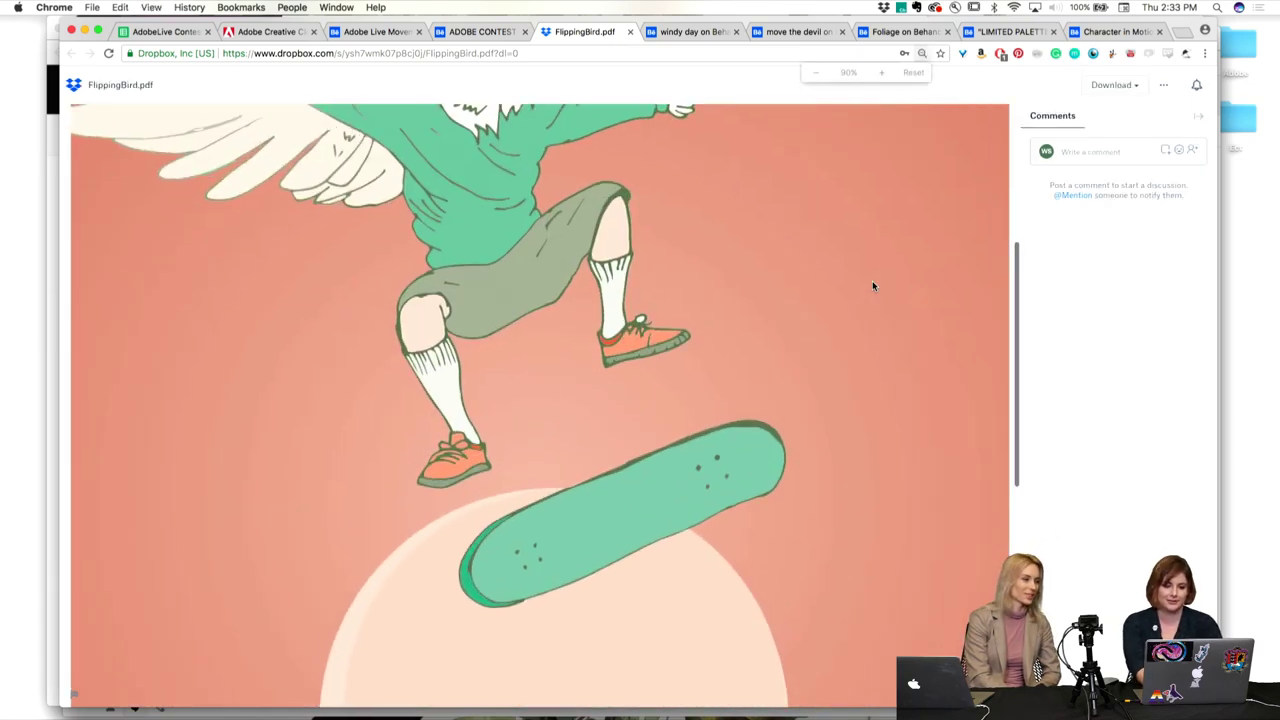
key(super+minus)
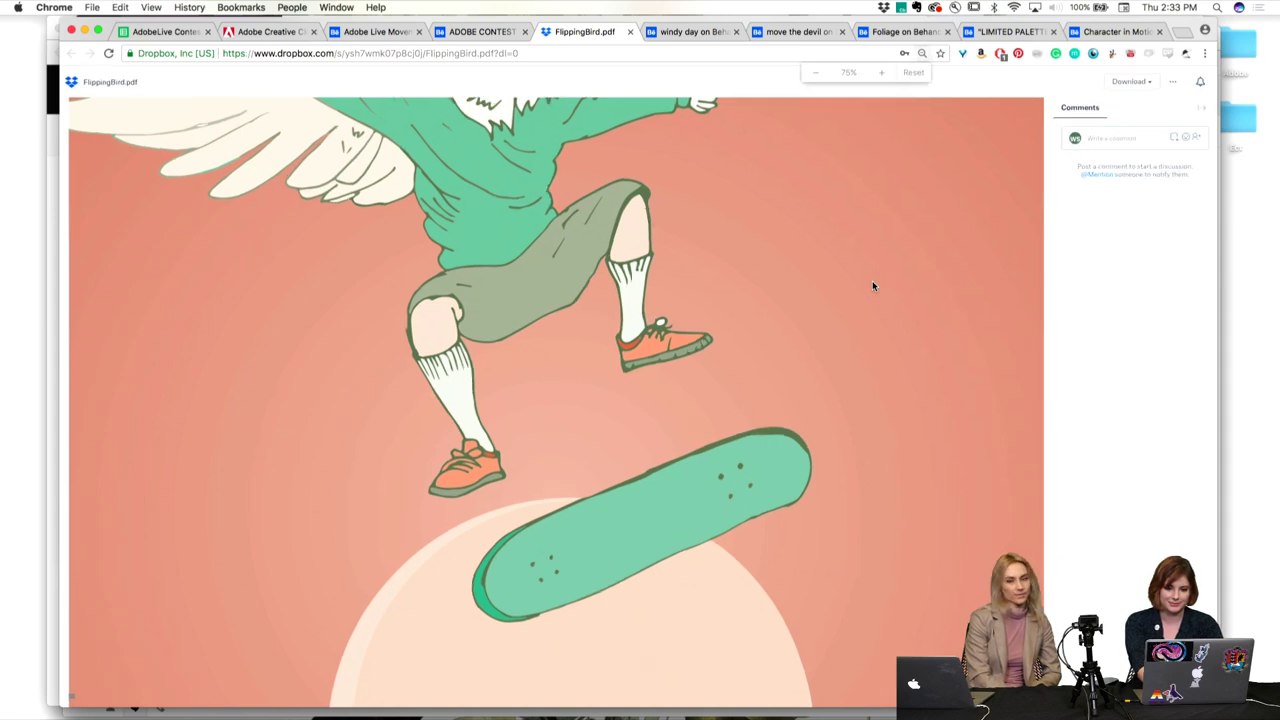
key(super+minus)
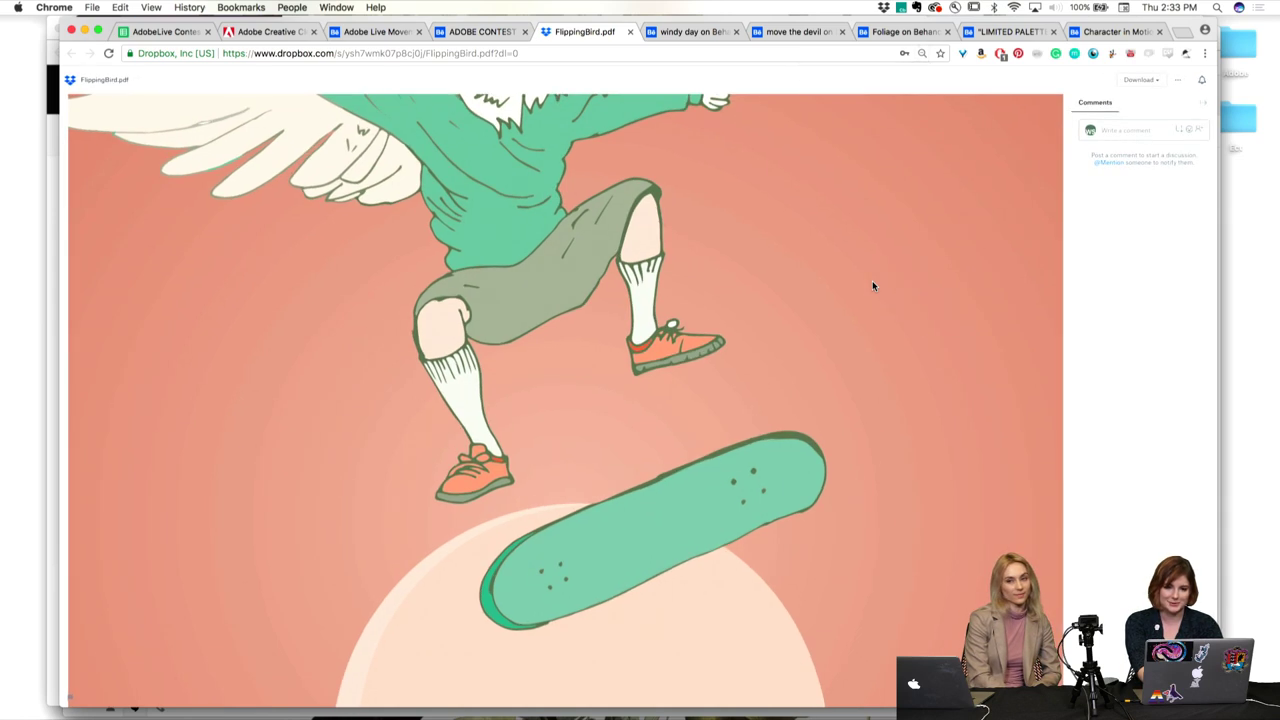
key(super+plus)
key(super+plus)
key(super+plus)
key(super+plus)
key(super+plus)
key(super+plus)
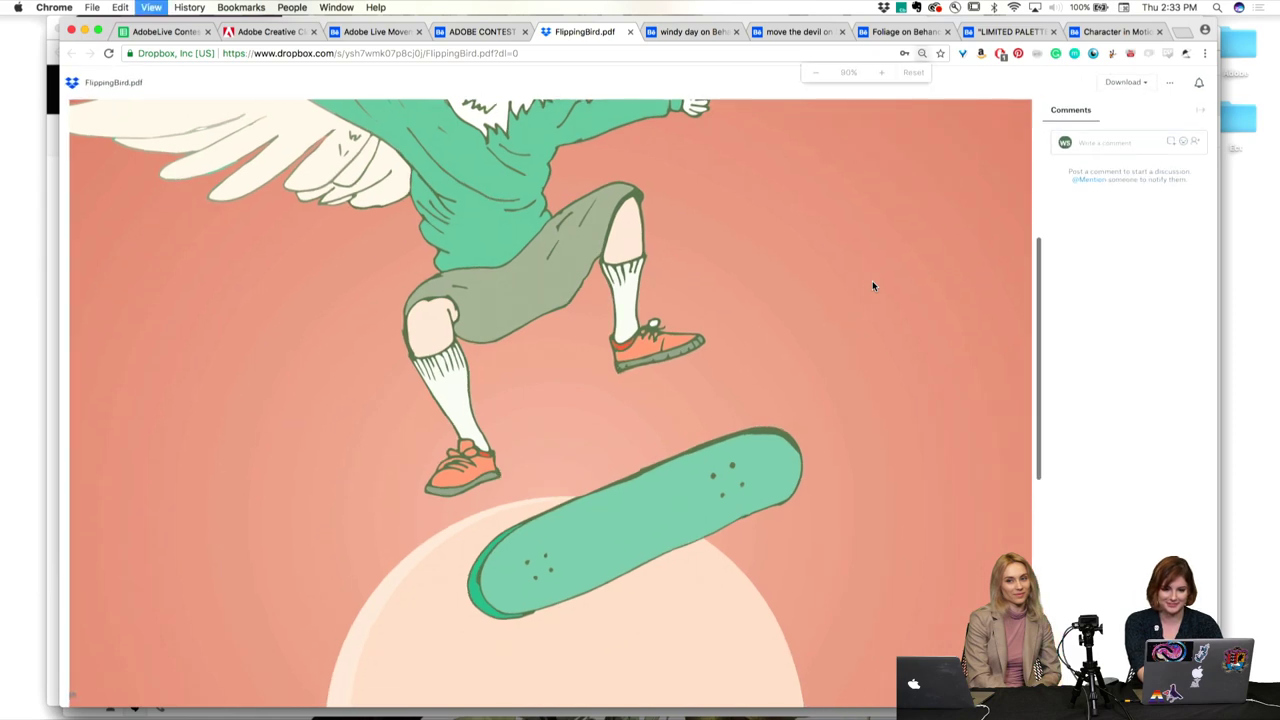
key(super+plus)
key(super+plus)
key(super+plus)
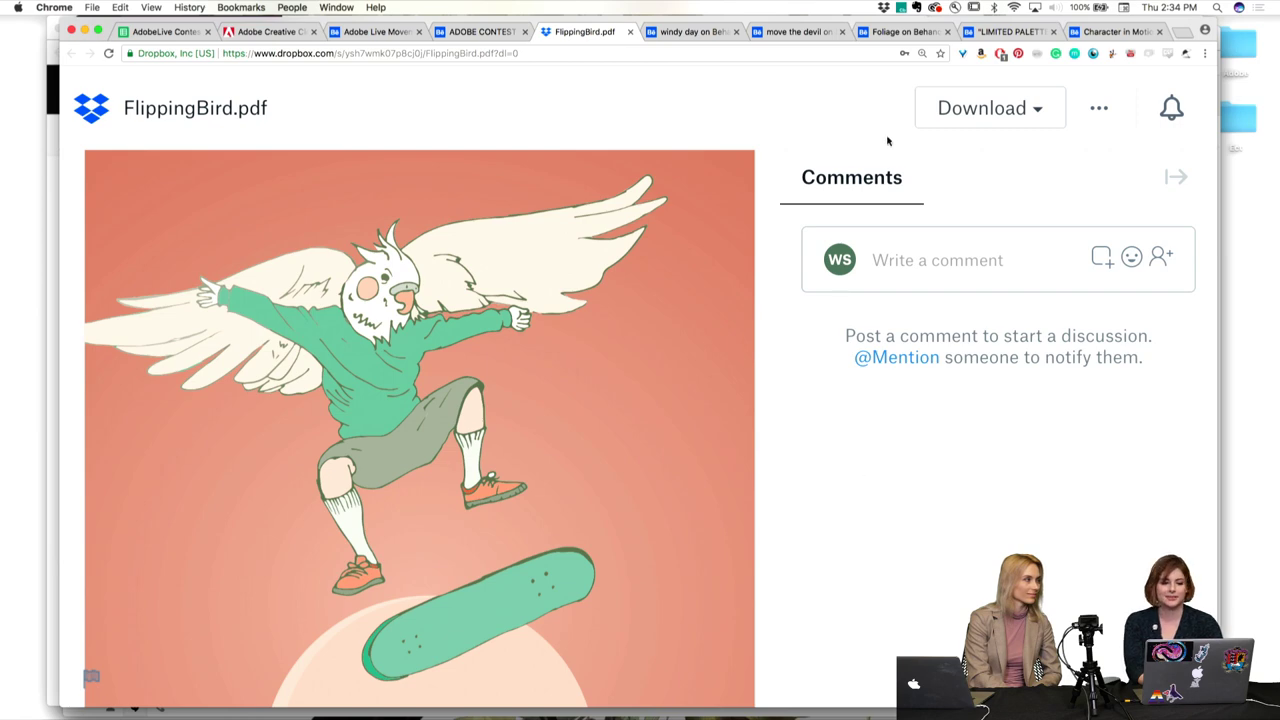
scroll(737, 234, down, 2)
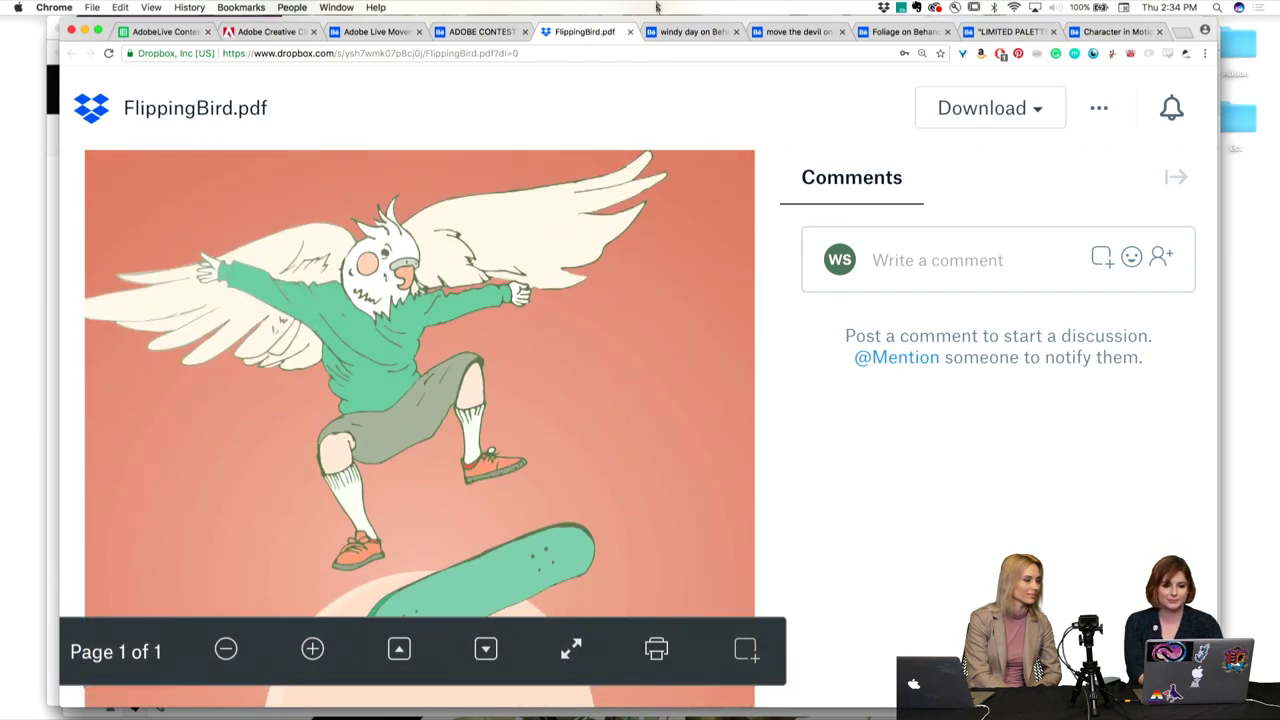
click(680, 33)
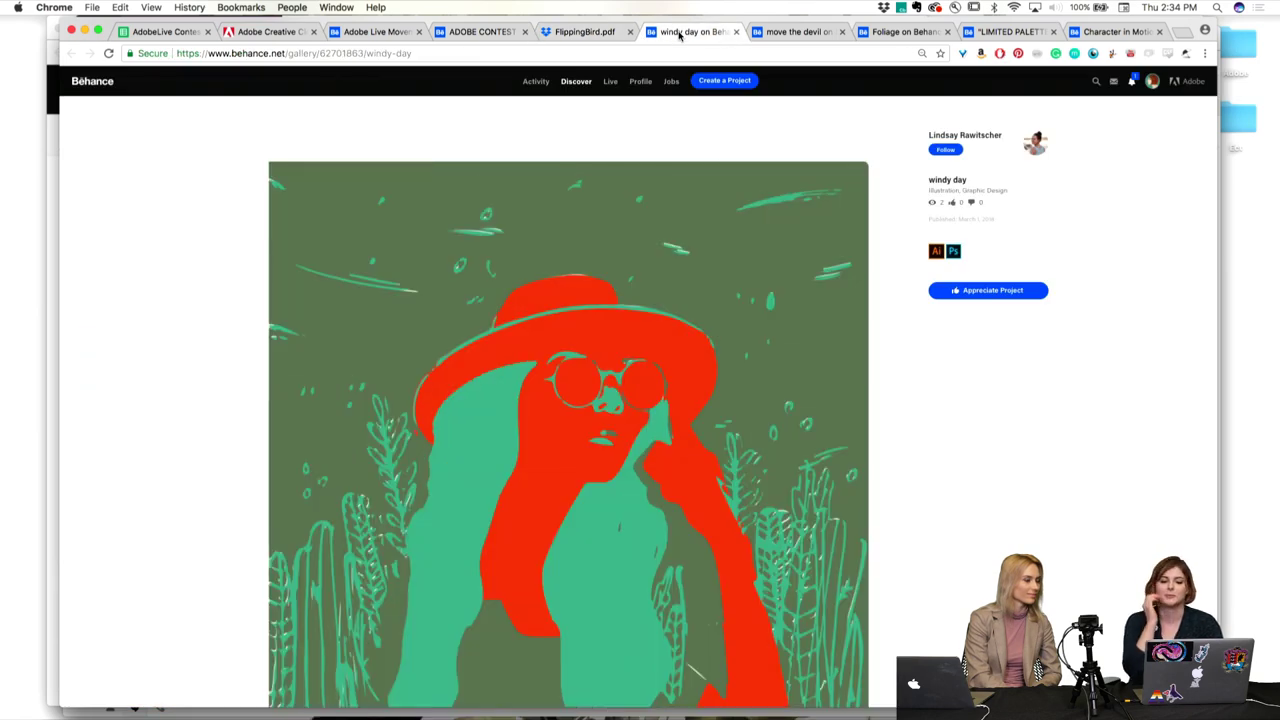
Step: Scroll through the windy day illustration, then switch to the move the devil project
scroll(860, 358, down, 3)
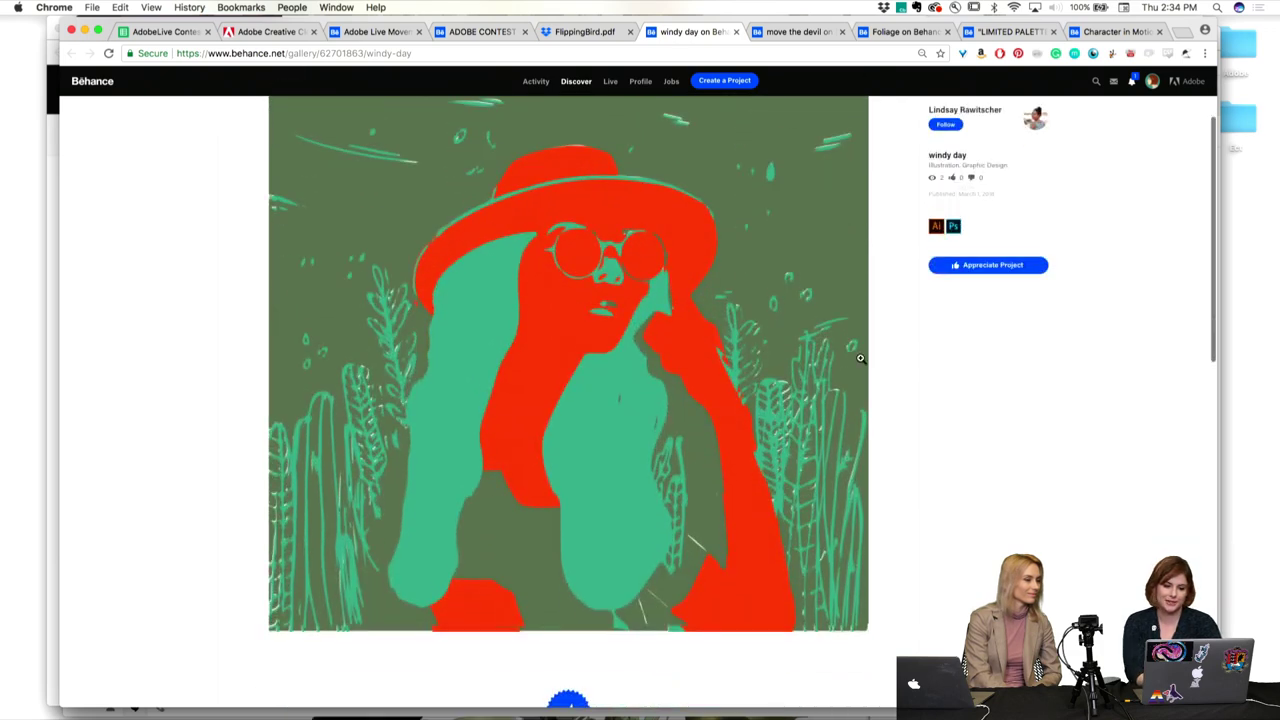
scroll(860, 358, up, 2)
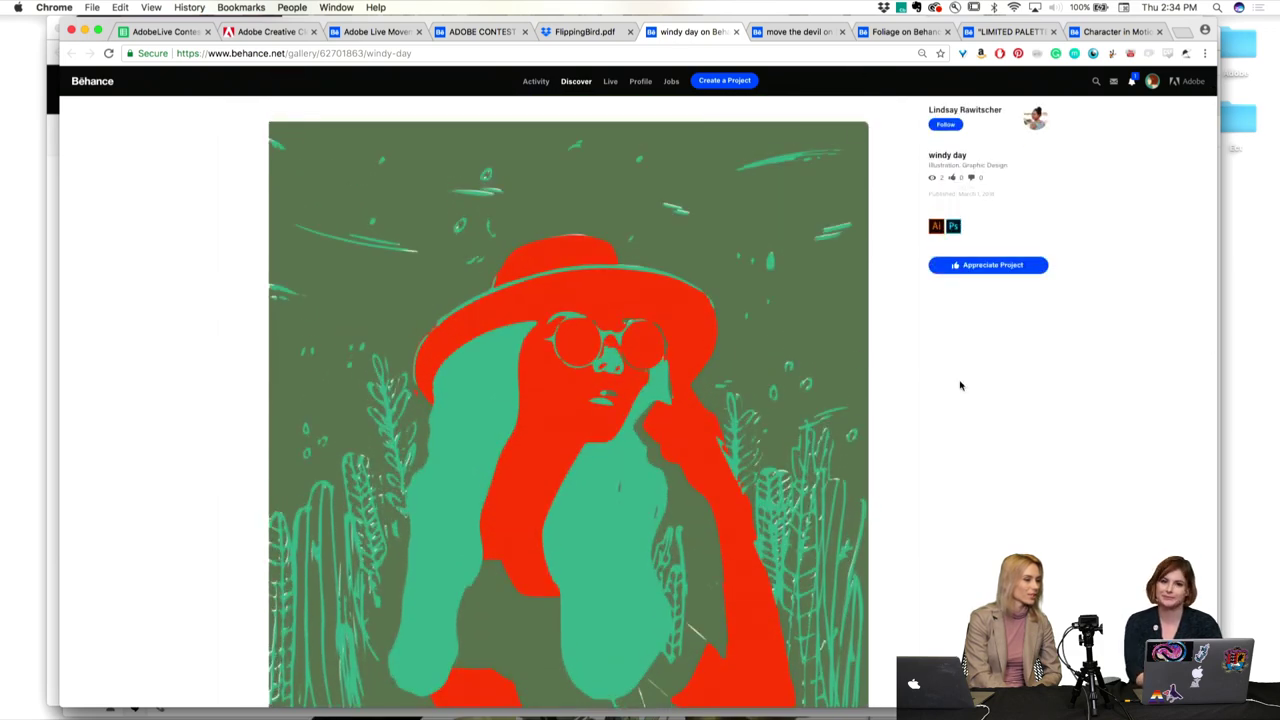
scroll(960, 385, down, 1)
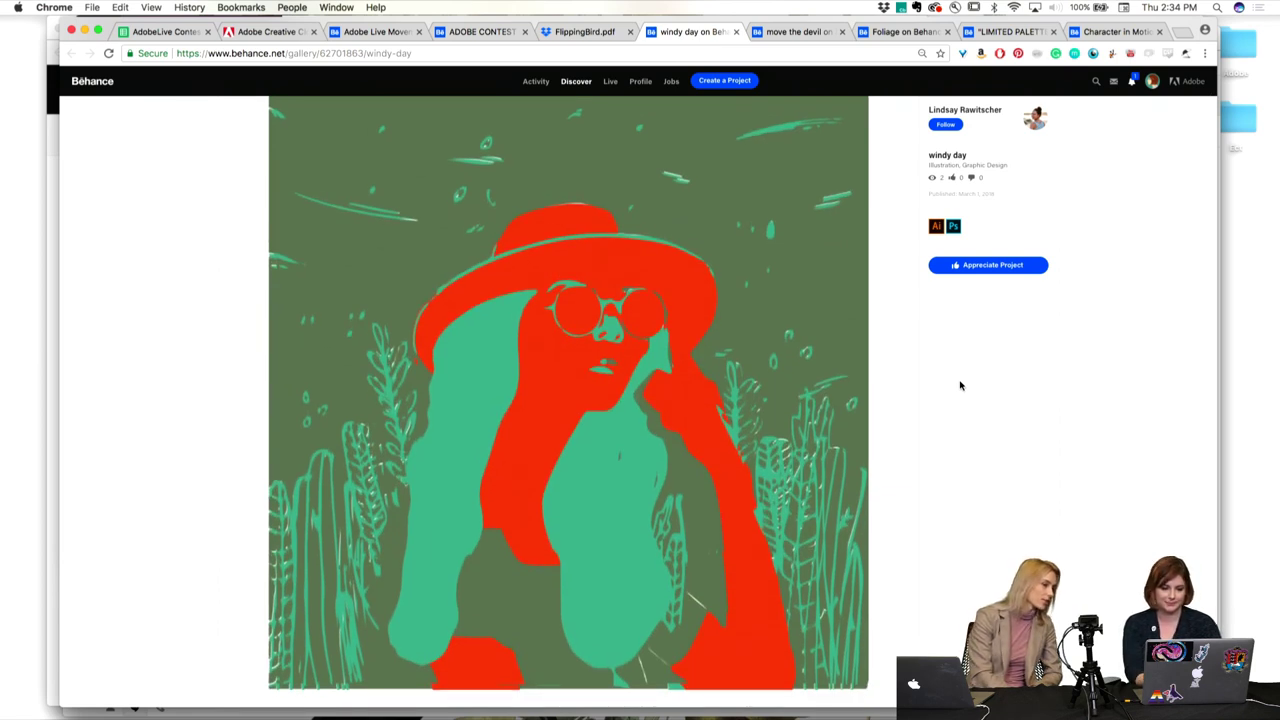
scroll(960, 385, down, 1)
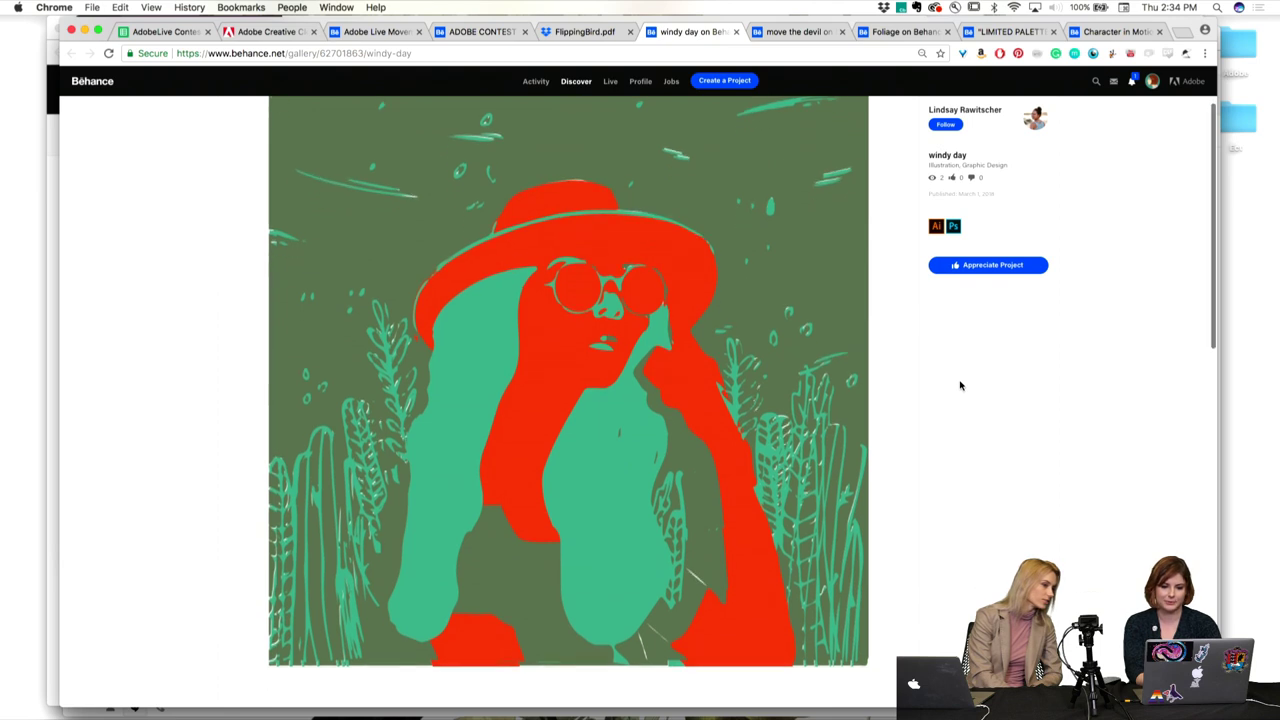
scroll(960, 385, up, 1)
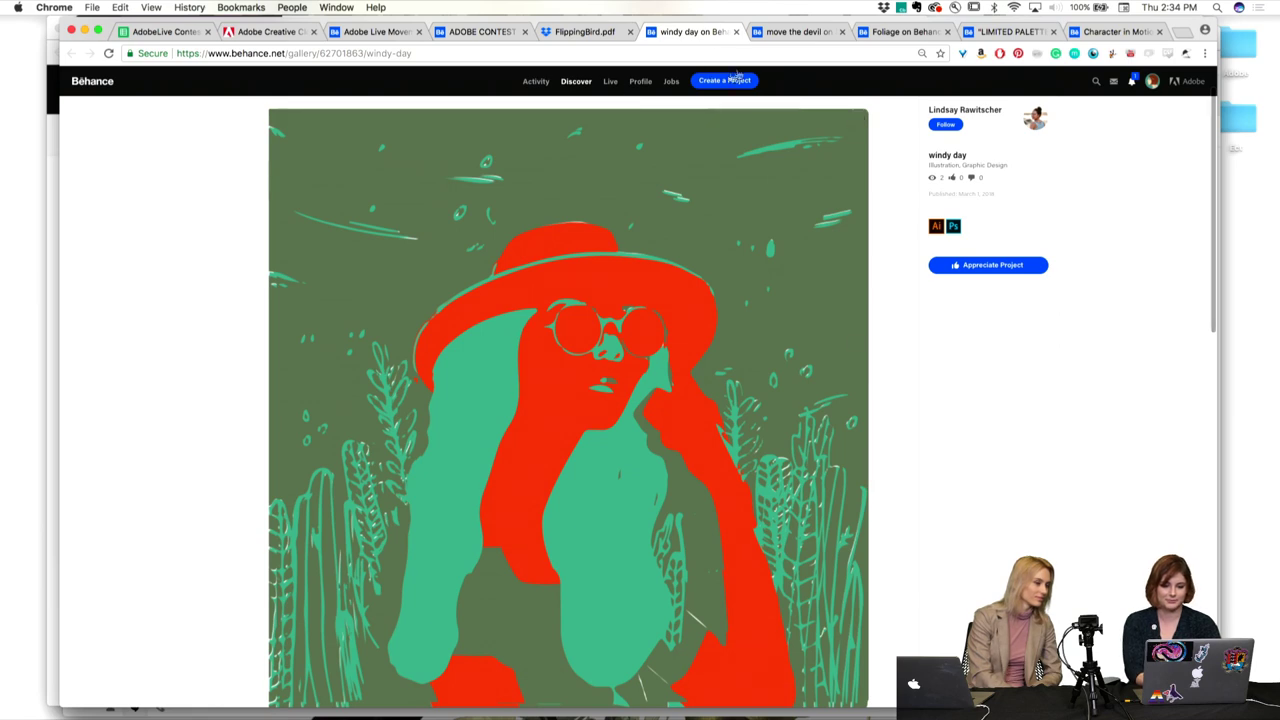
click(766, 33)
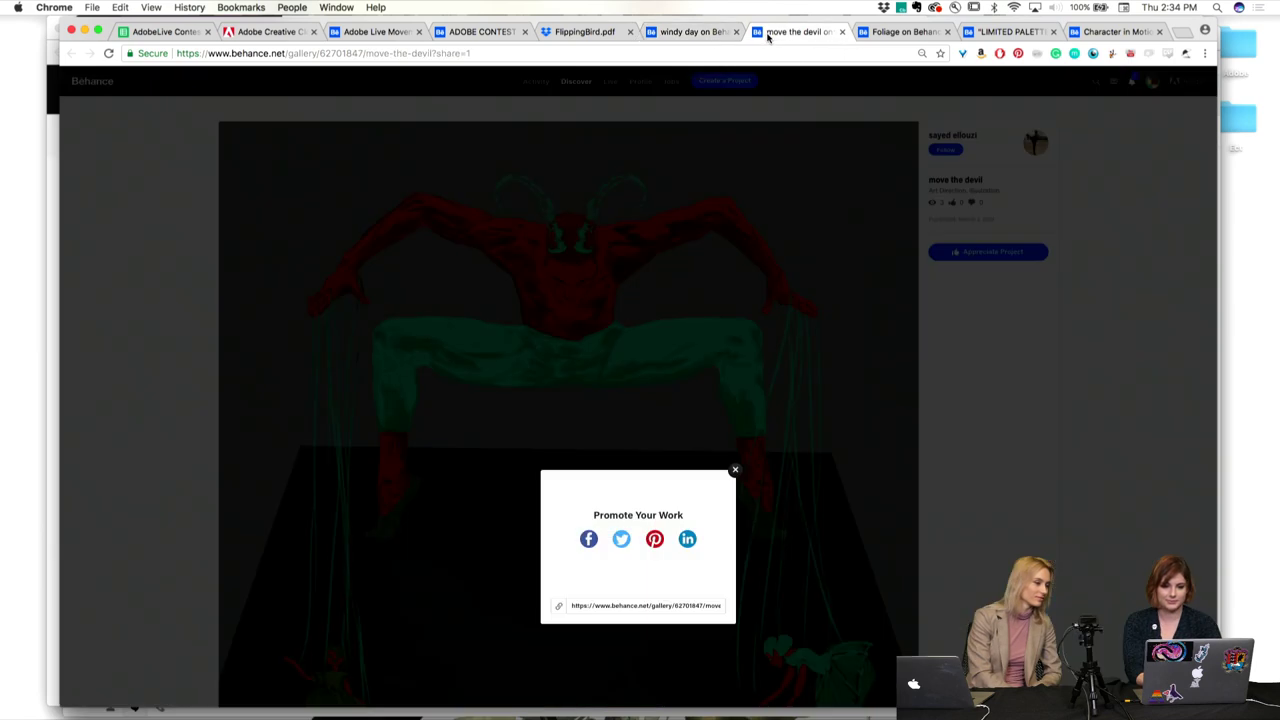
Step: Close the Promote Your Work prompt, review the devil puppet artwork, and switch to Foliage
click(736, 470)
scroll(938, 412, down, 1)
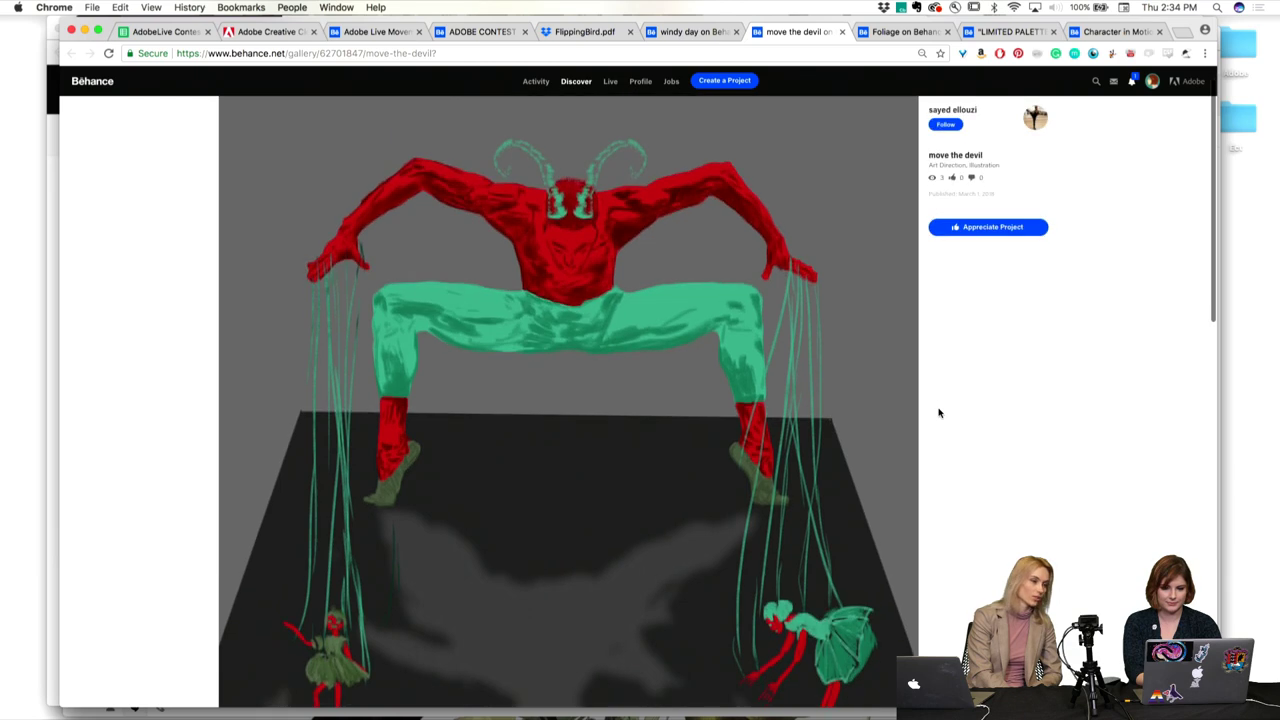
scroll(938, 412, down, 2)
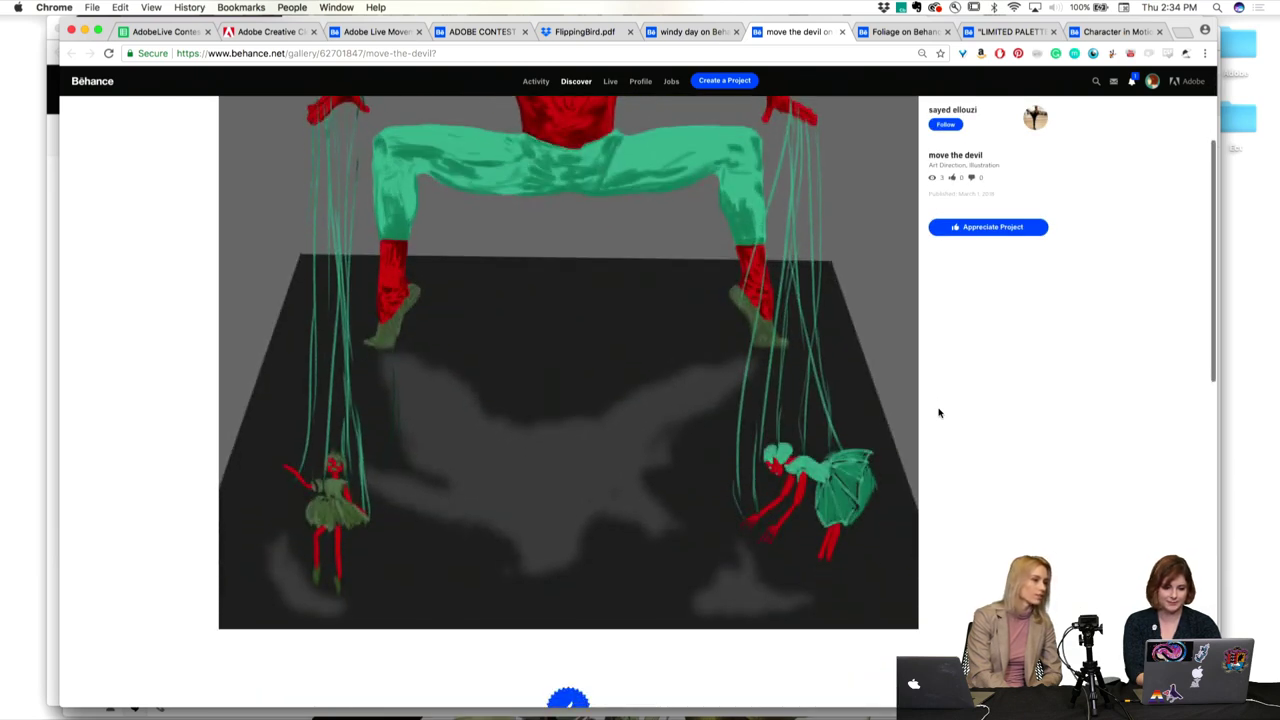
scroll(938, 412, up, 1)
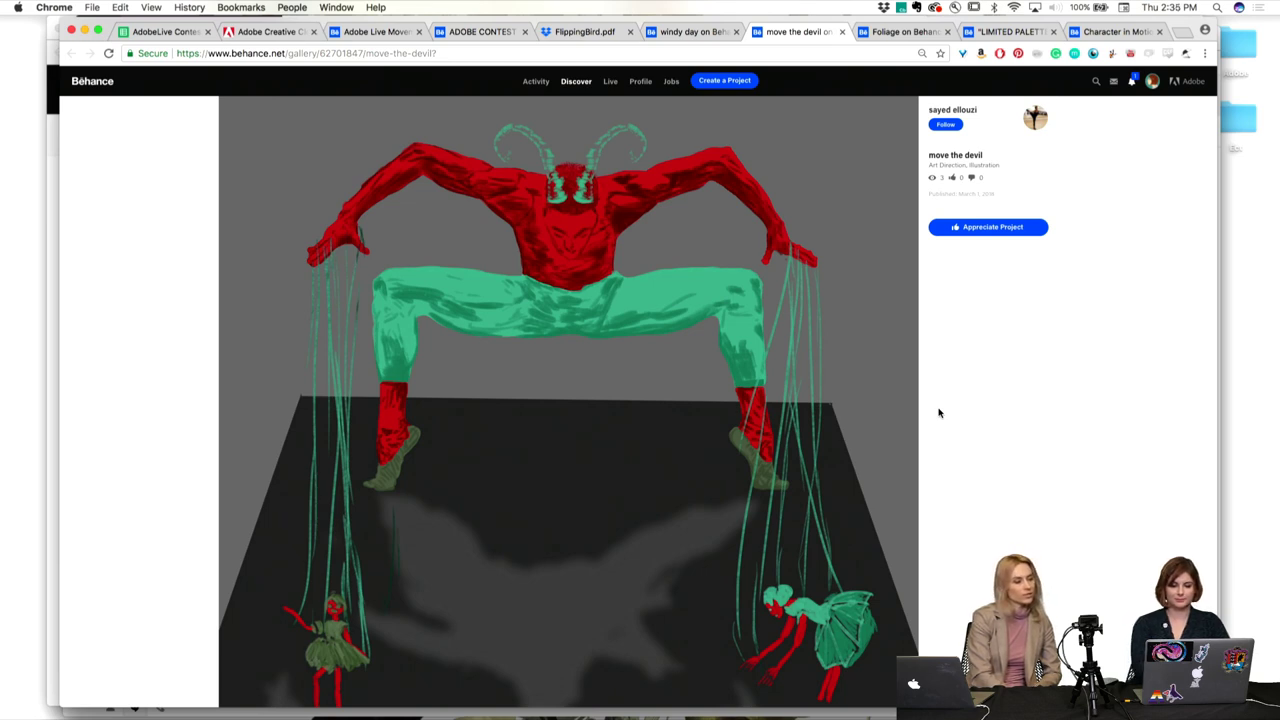
scroll(938, 413, down, 3)
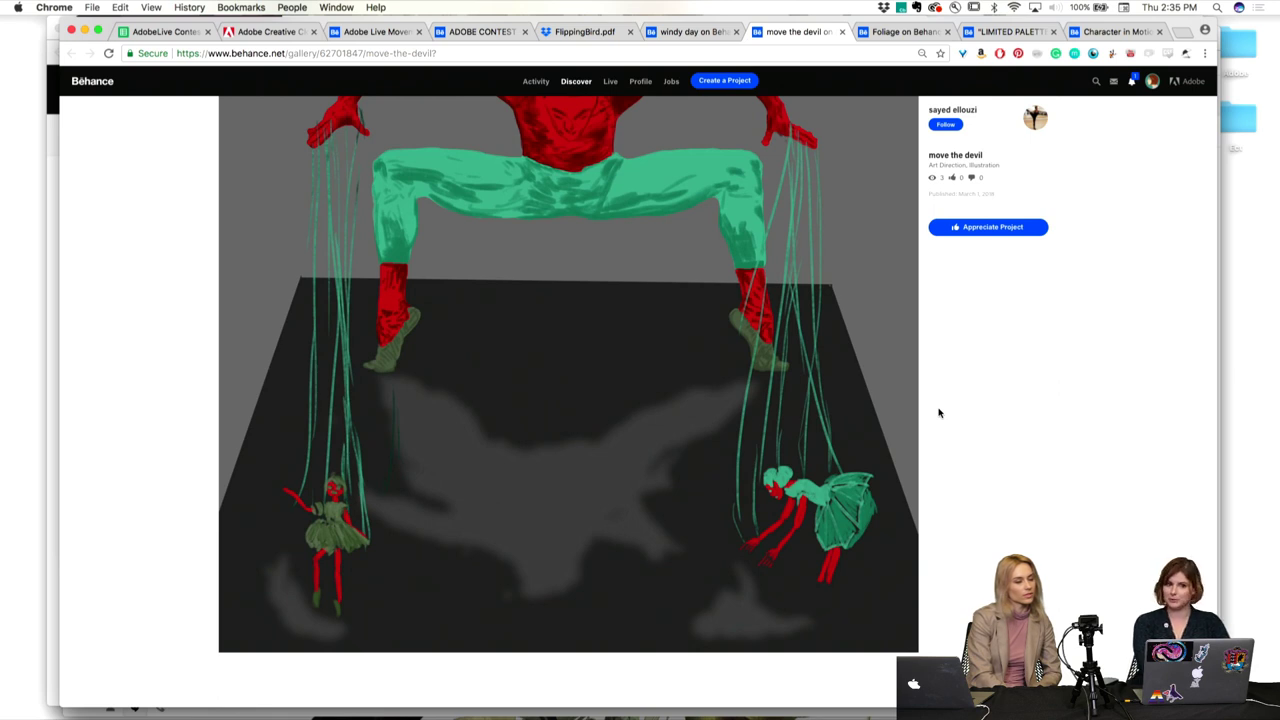
scroll(938, 413, up, 3)
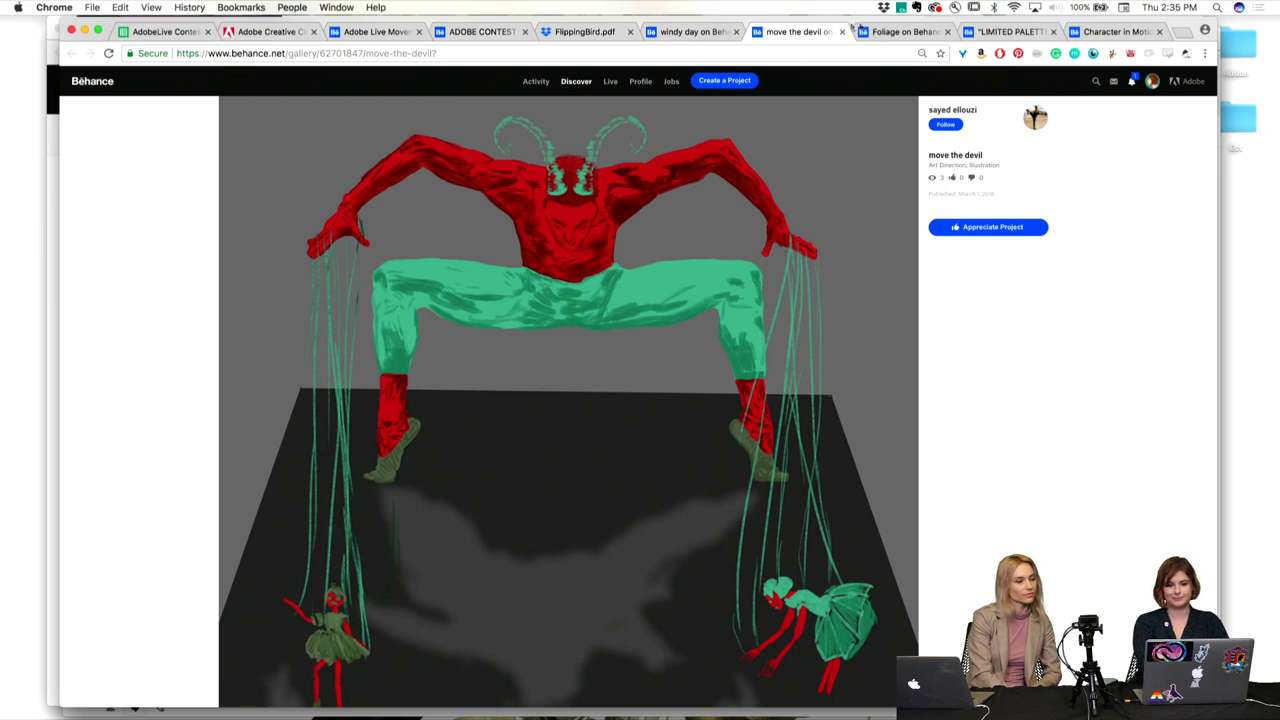
click(886, 32)
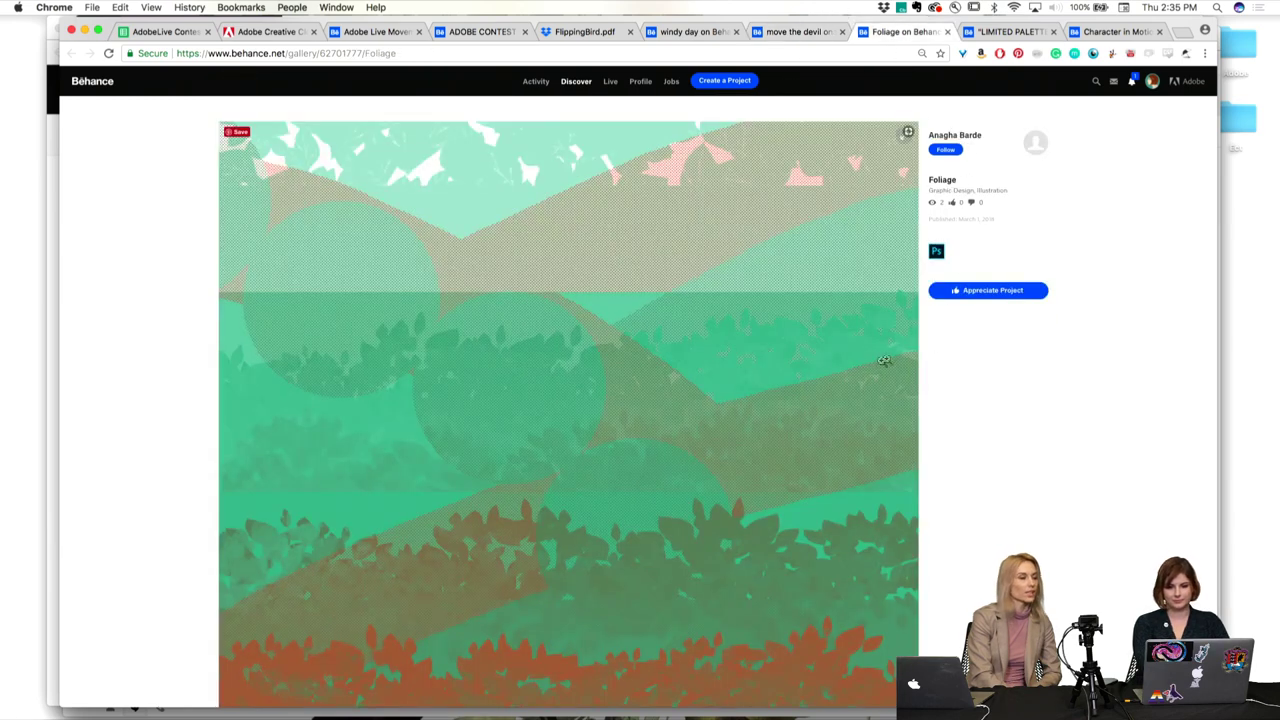
Step: Return to the move the devil project to watch the marionette animation
click(829, 33)
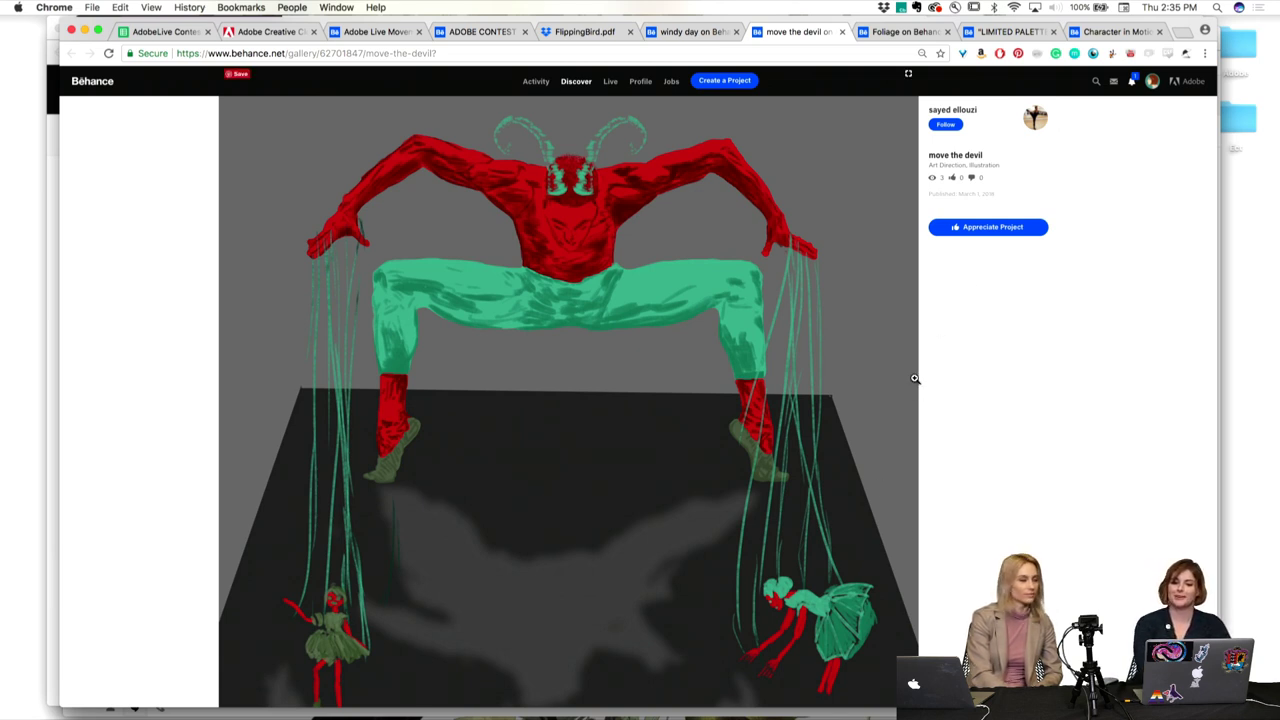
Step: View the Foliage project with Chrome zoomed out to 50% to fit the tall artwork
click(900, 31)
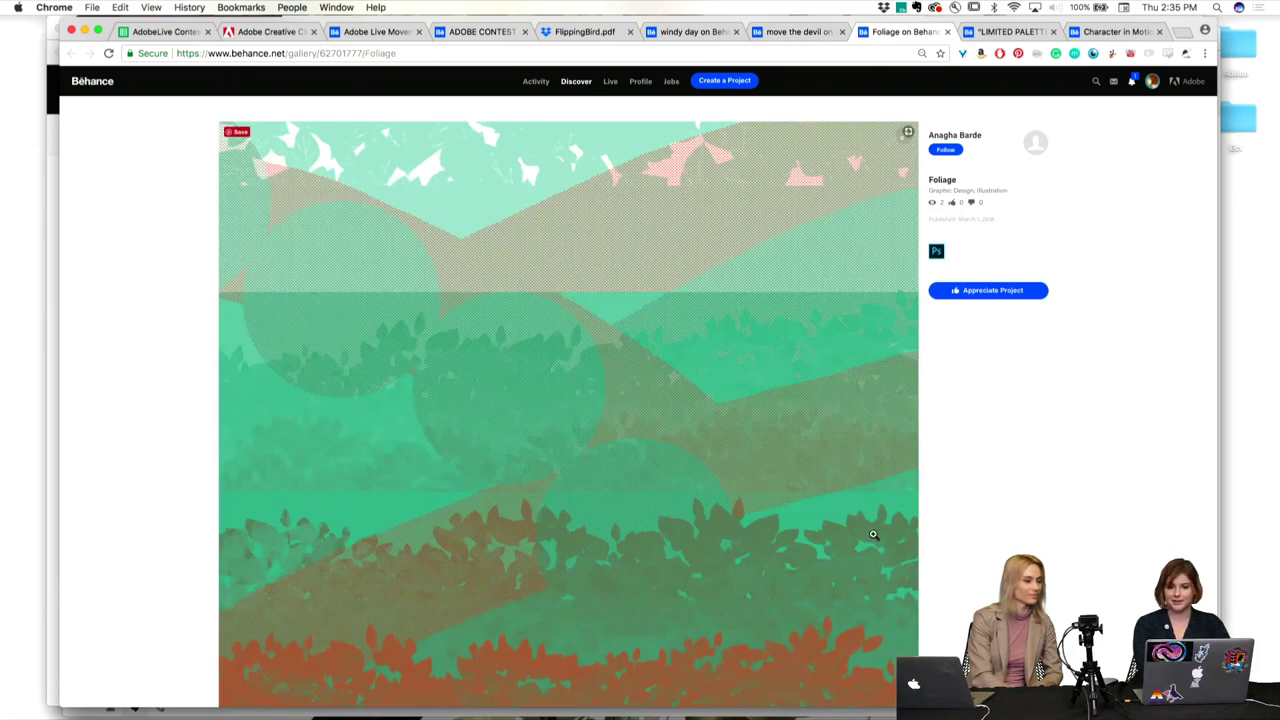
scroll(873, 534, down, 10)
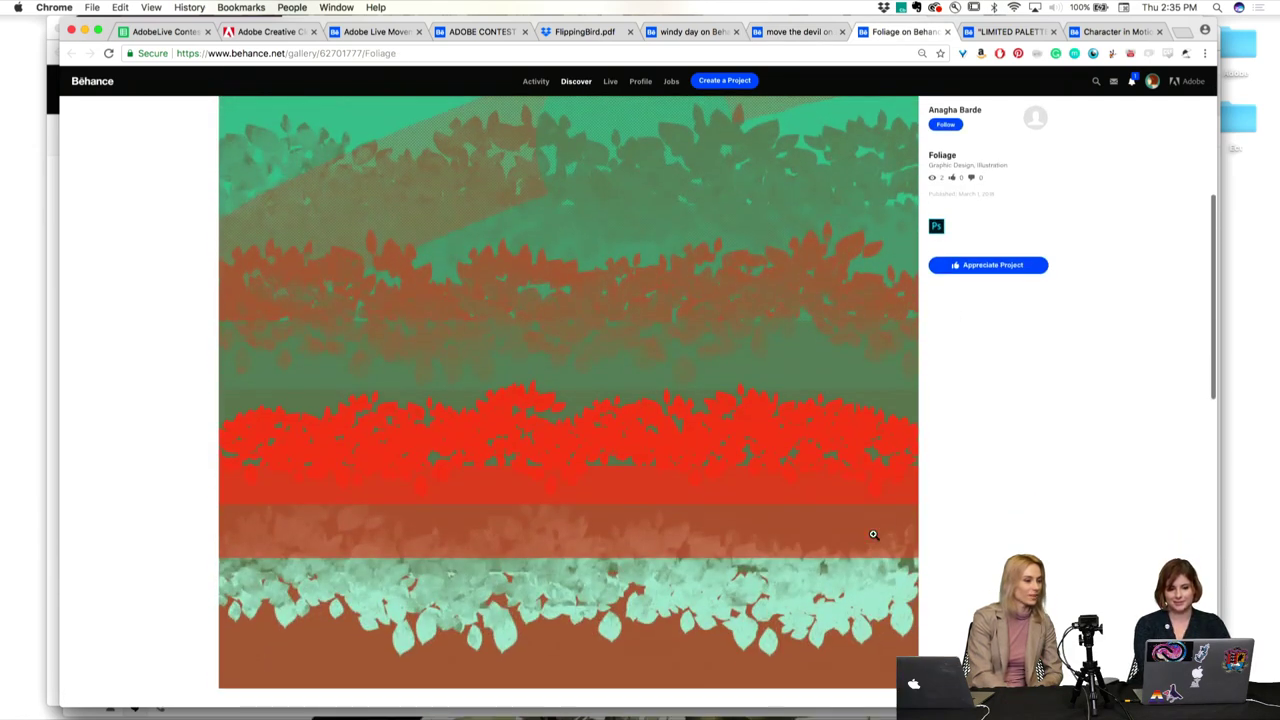
scroll(873, 534, up, 5)
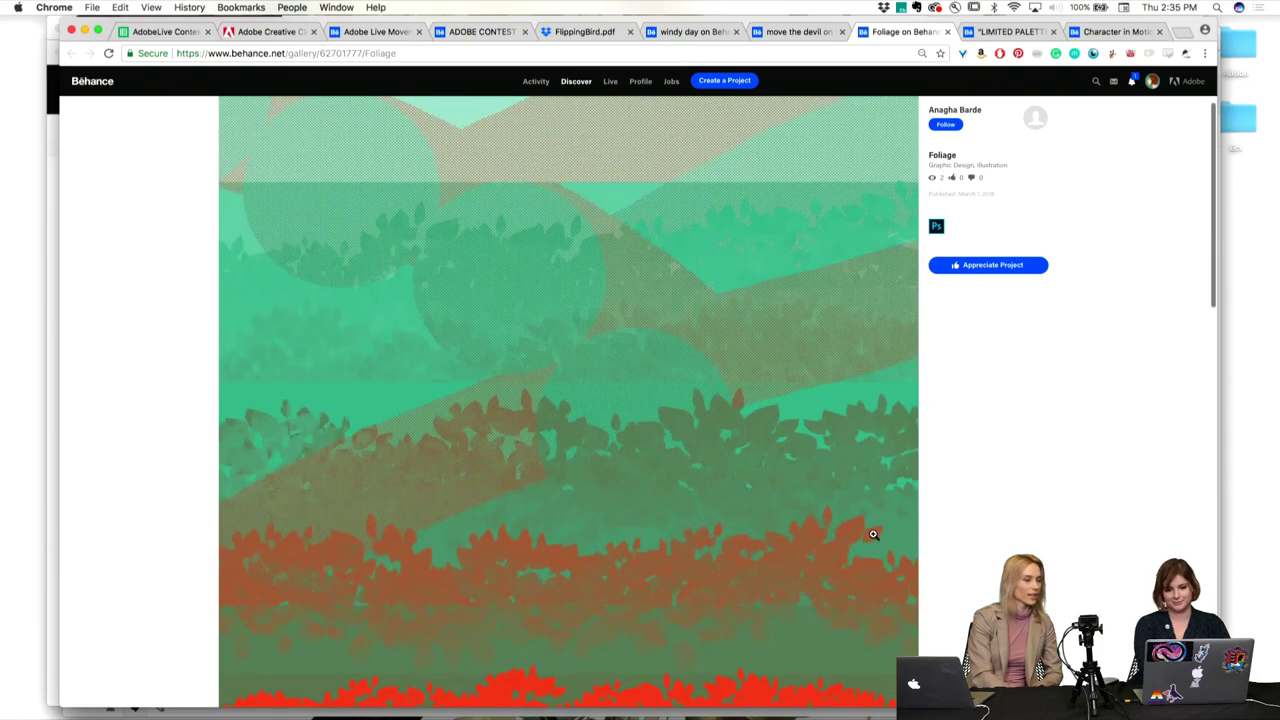
scroll(873, 534, up, 2)
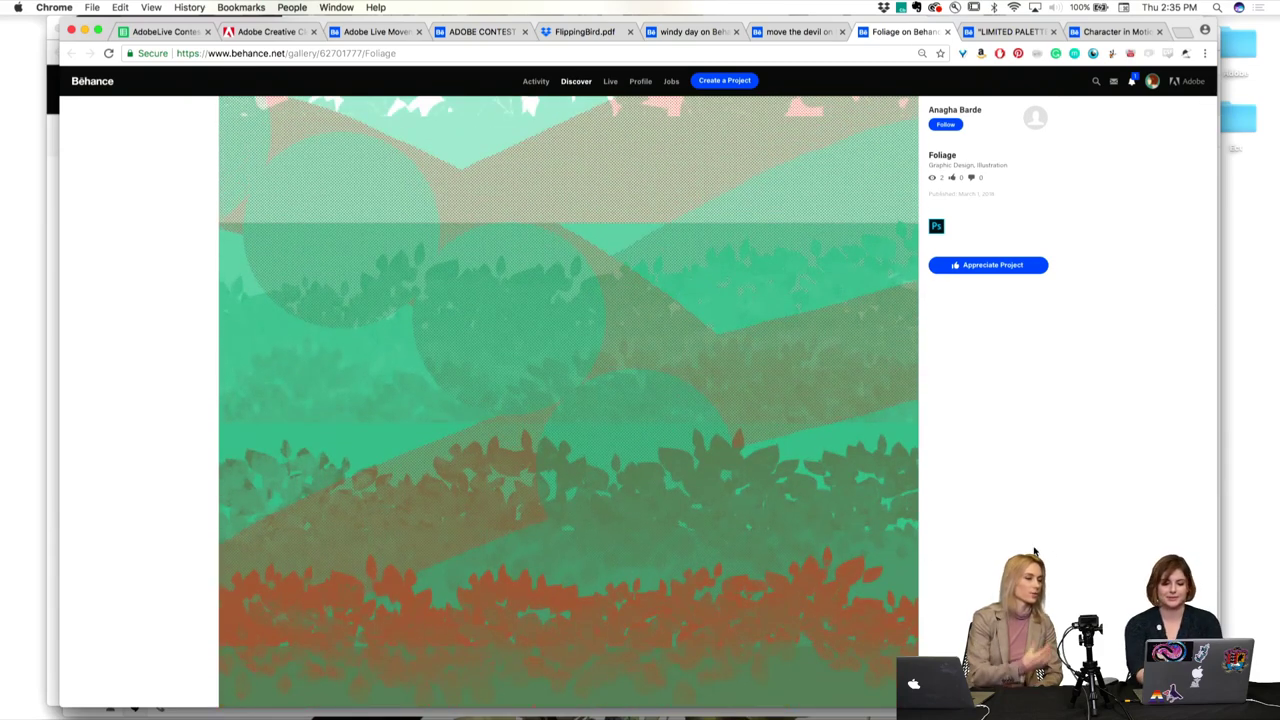
key(super+minus)
key(super+minus)
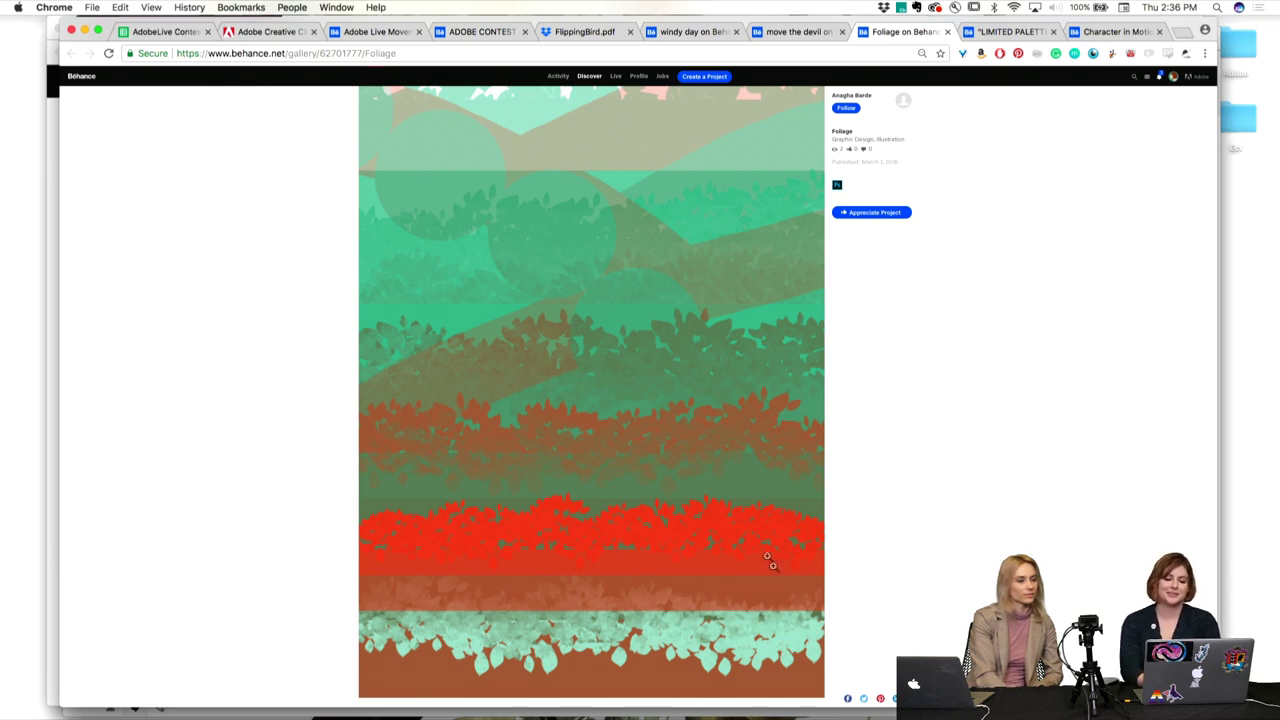
scroll(995, 407, down, 1)
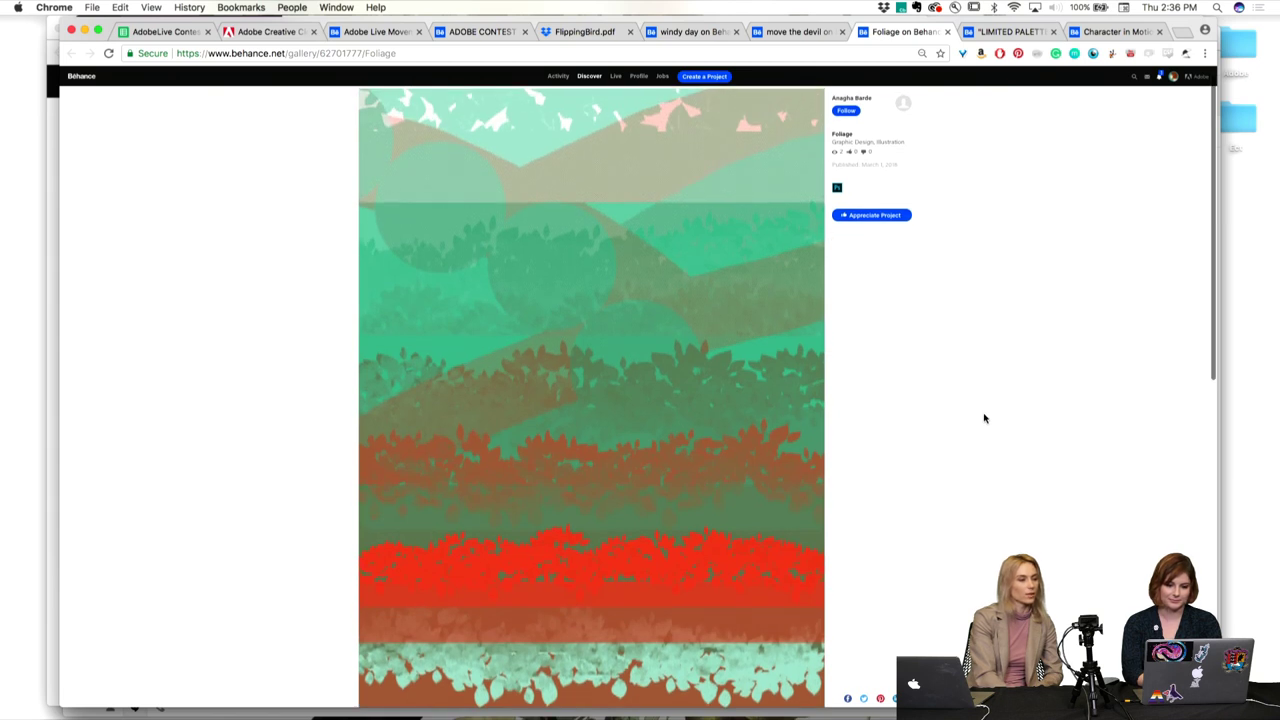
scroll(984, 418, down, 1)
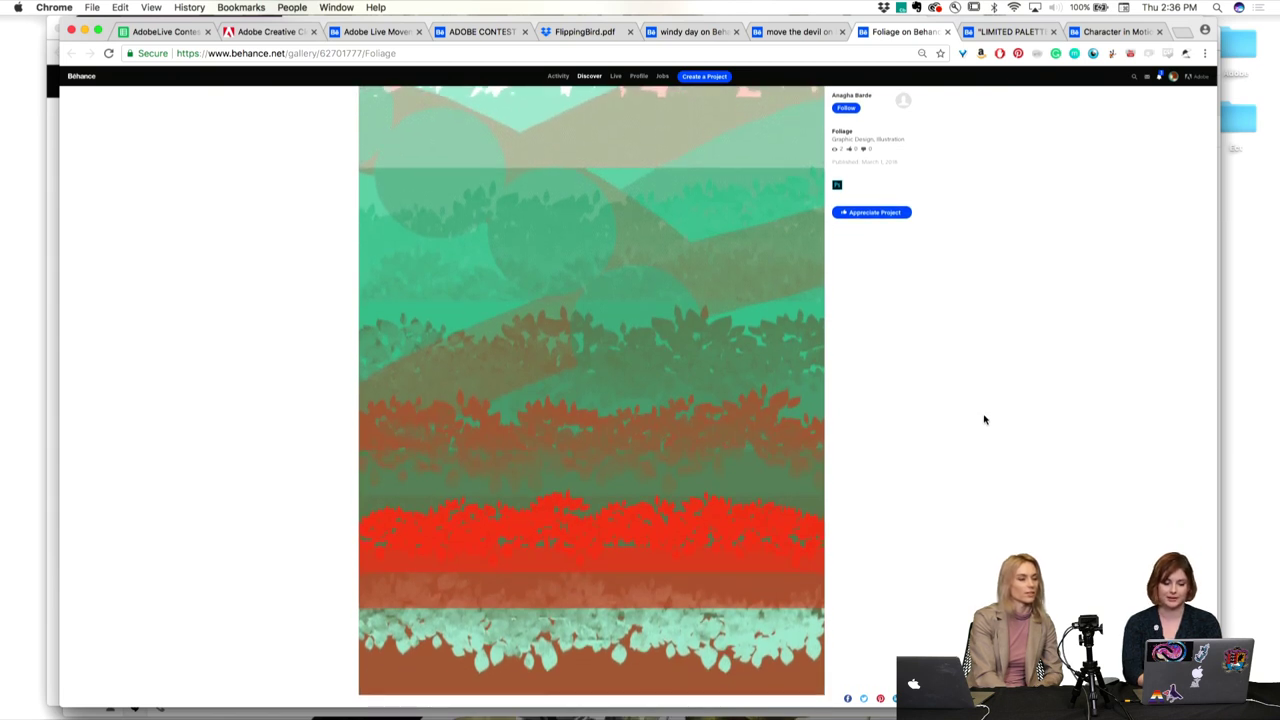
scroll(984, 420, up, 1)
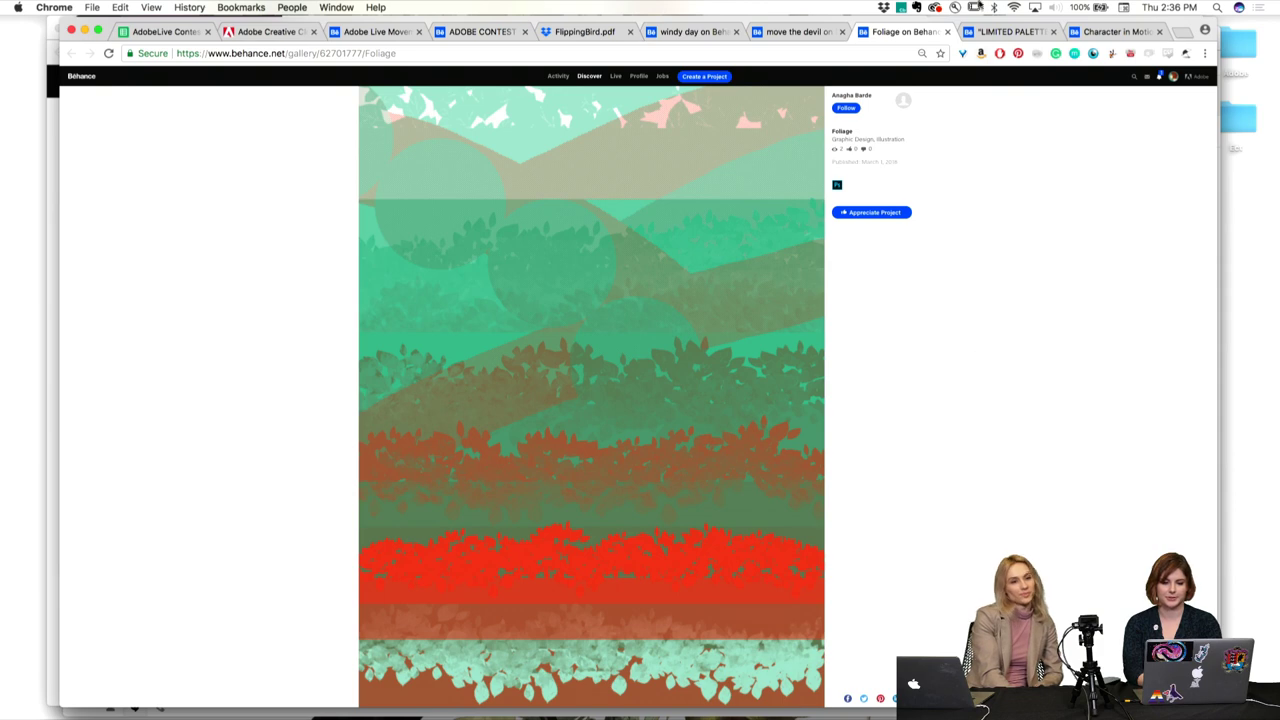
click(1012, 32)
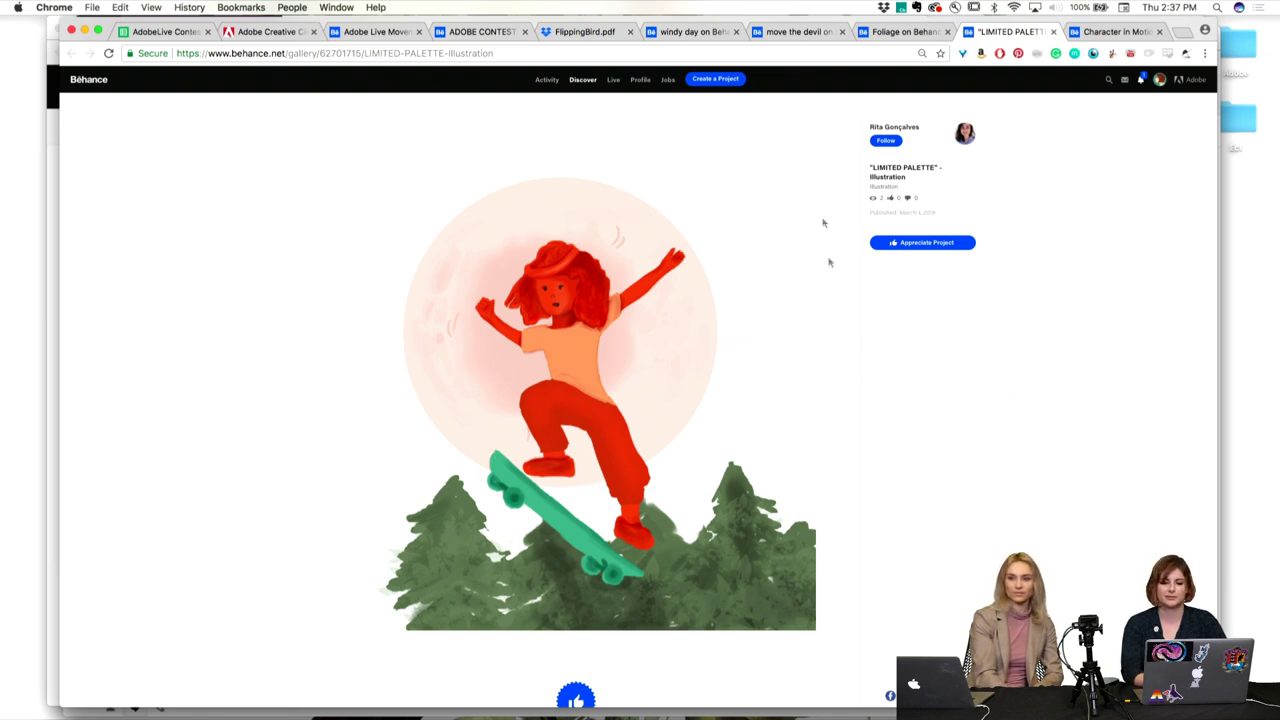
Step: Play the Character in Motion monster band video zoomed in two steps, then switch to Photoshop
click(1120, 33)
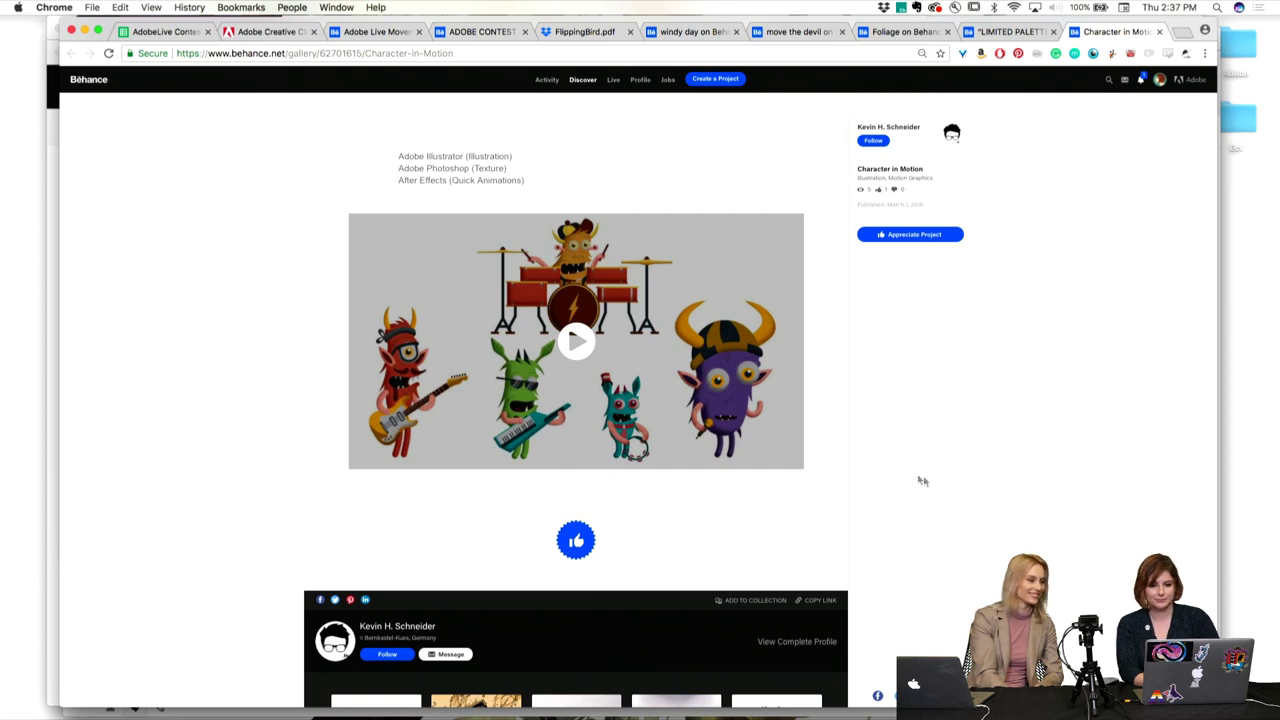
key(super+equal)
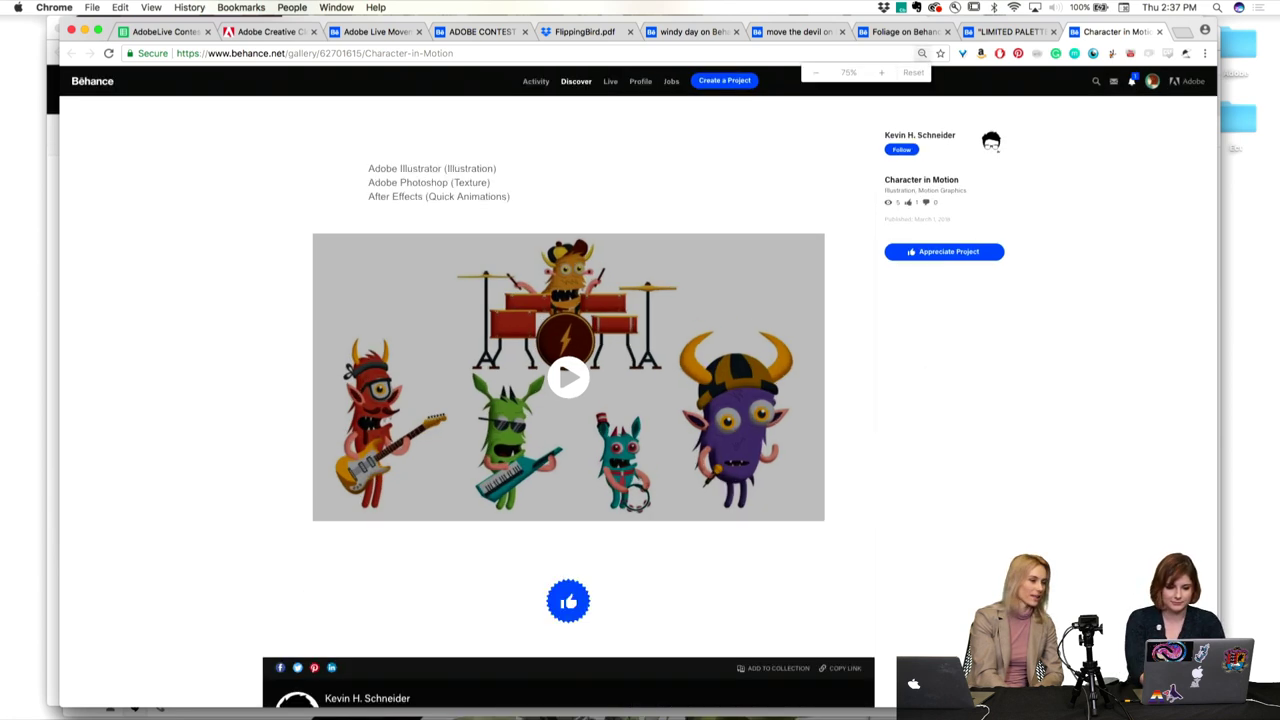
key(super+equal)
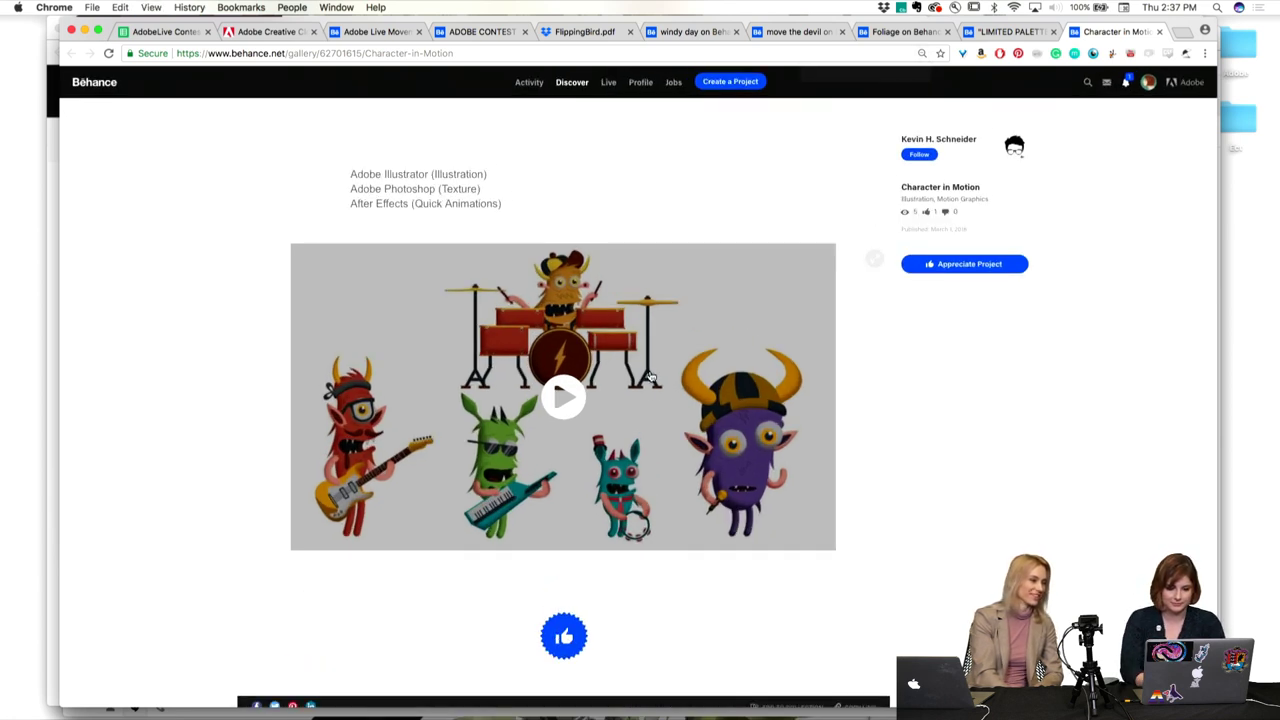
click(566, 402)
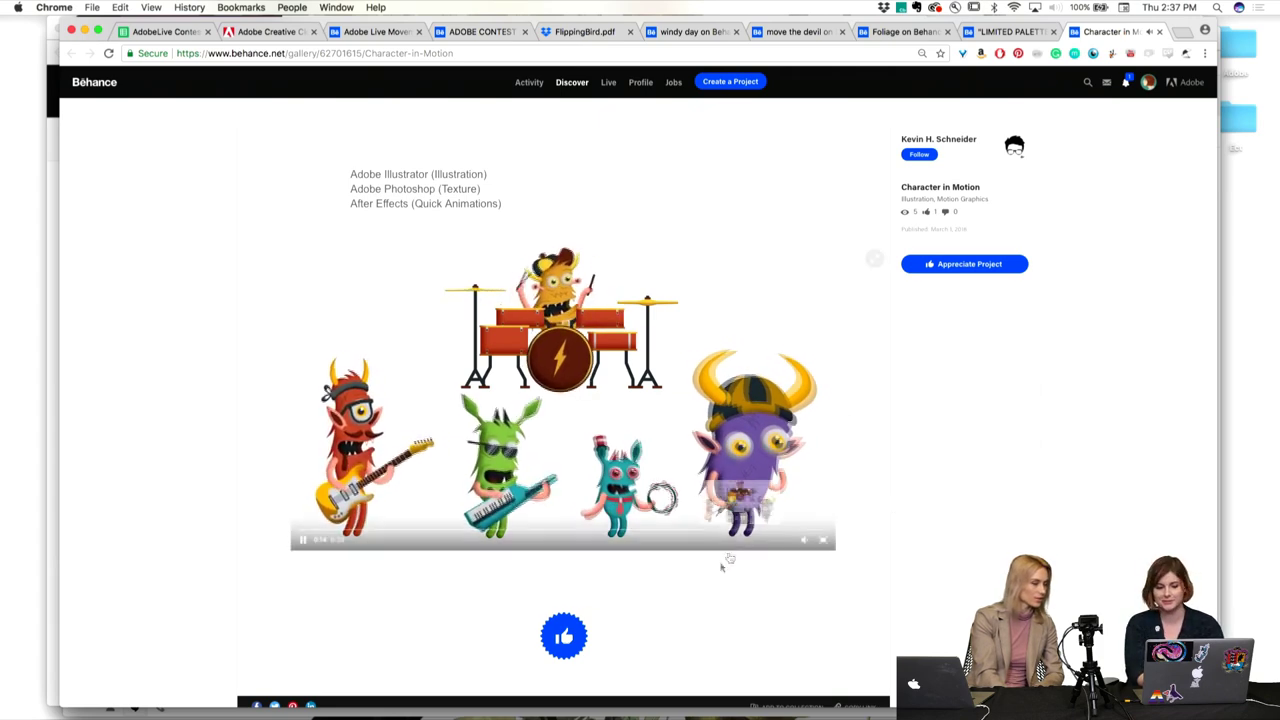
key(F12)
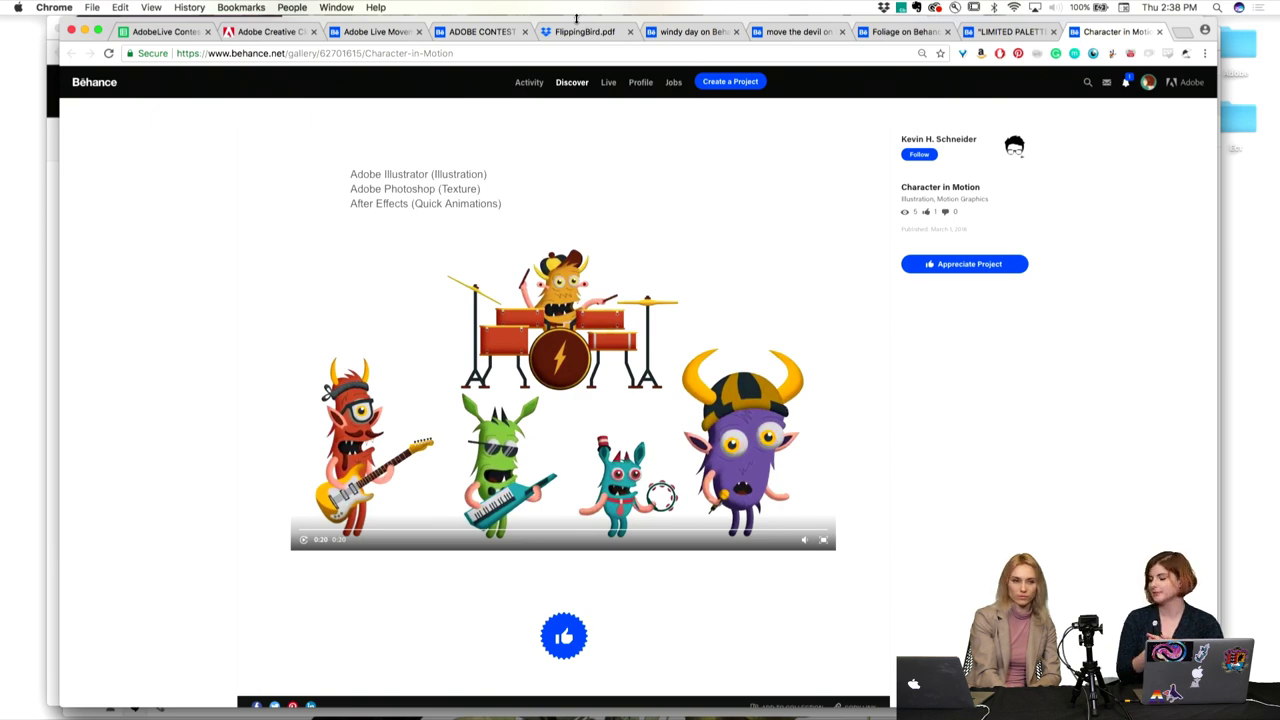
key(super+Tab)
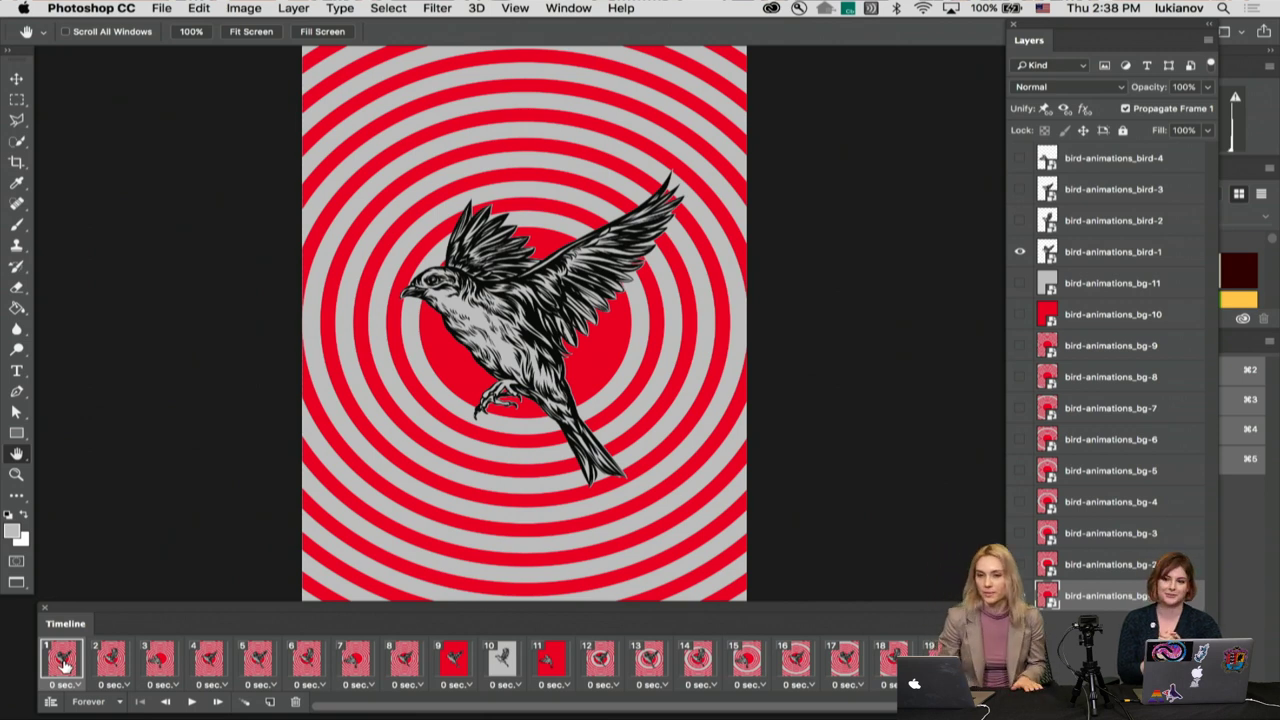
Step: Bring deck.pdf forward in Preview from the Dock and look through its menus
mouse_move(428, 705)
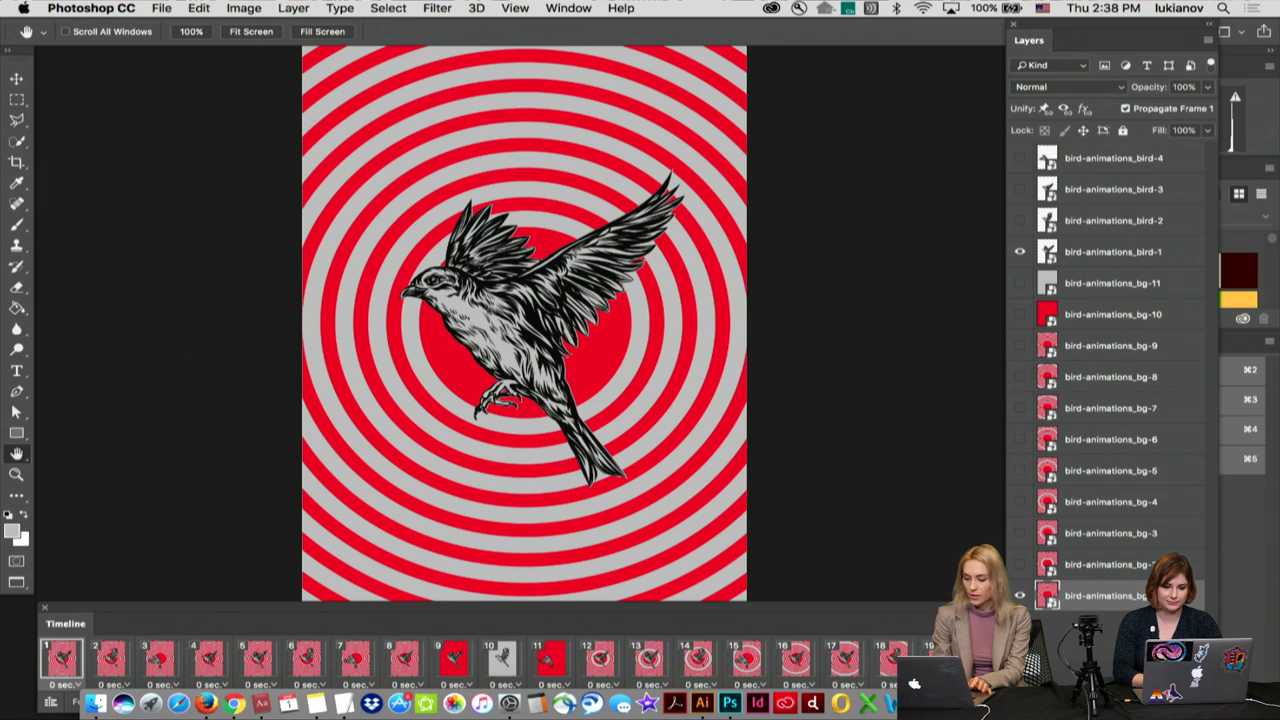
click(910, 705)
click(280, 8)
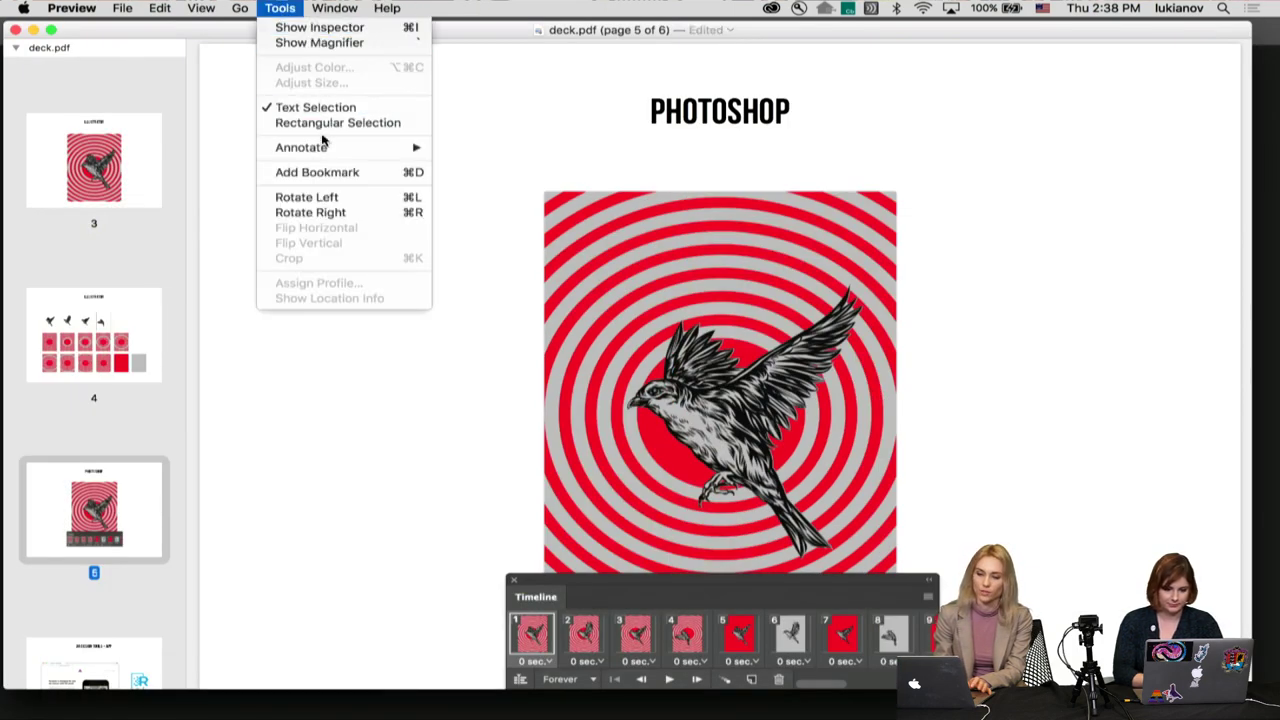
Step: Present deck.pdf full screen starting from the first slide
mouse_move(201, 8)
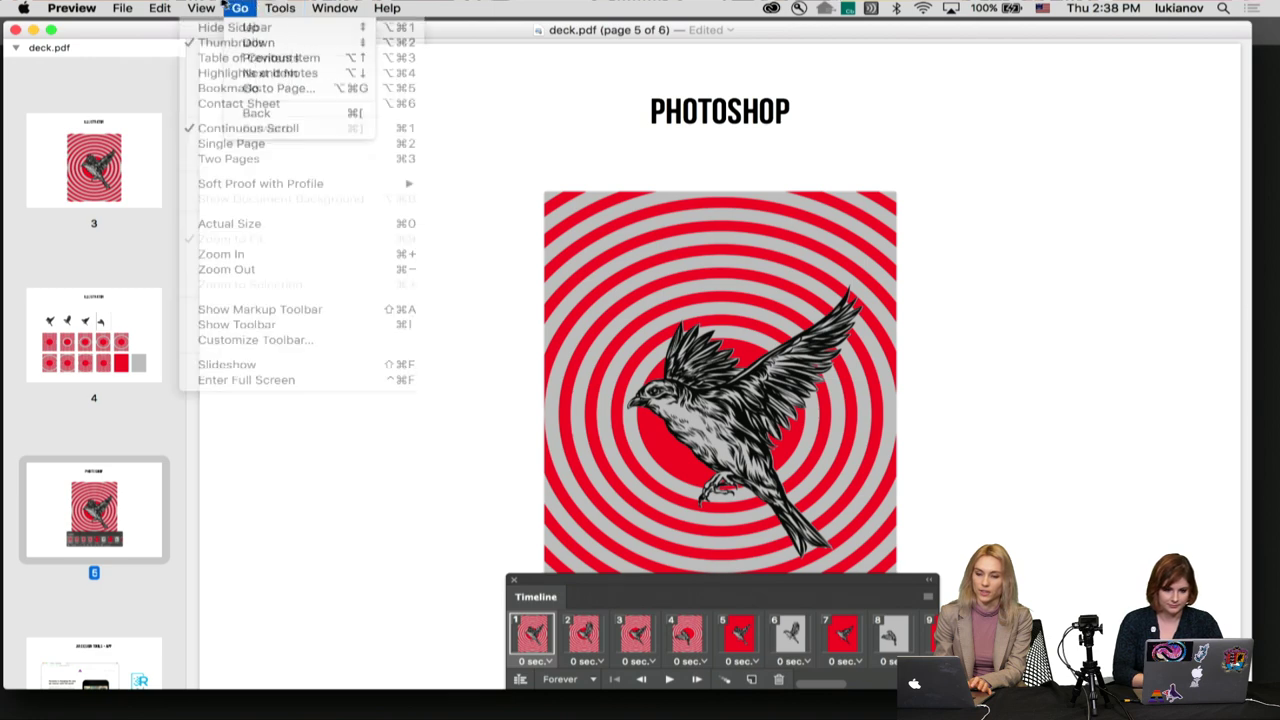
click(237, 380)
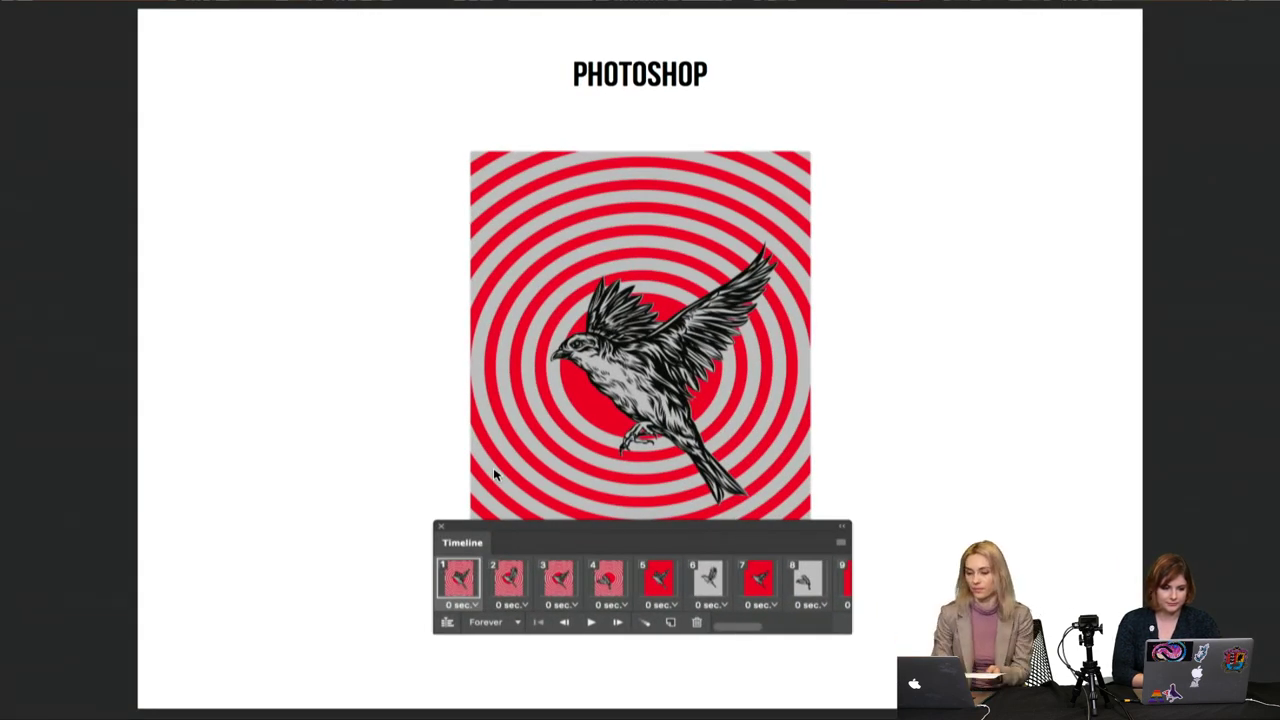
key(Home)
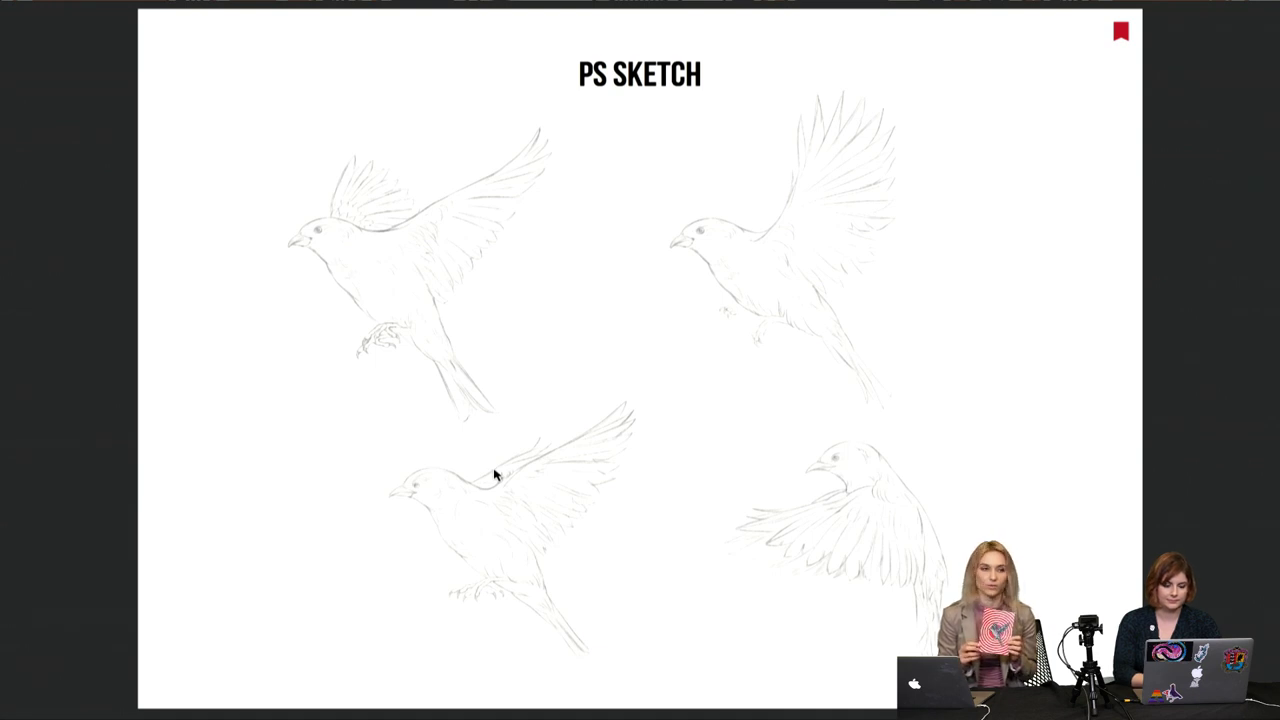
Step: Step forward through the AI DRAW slide to the ILLUSTRATOR slide
key(Right)
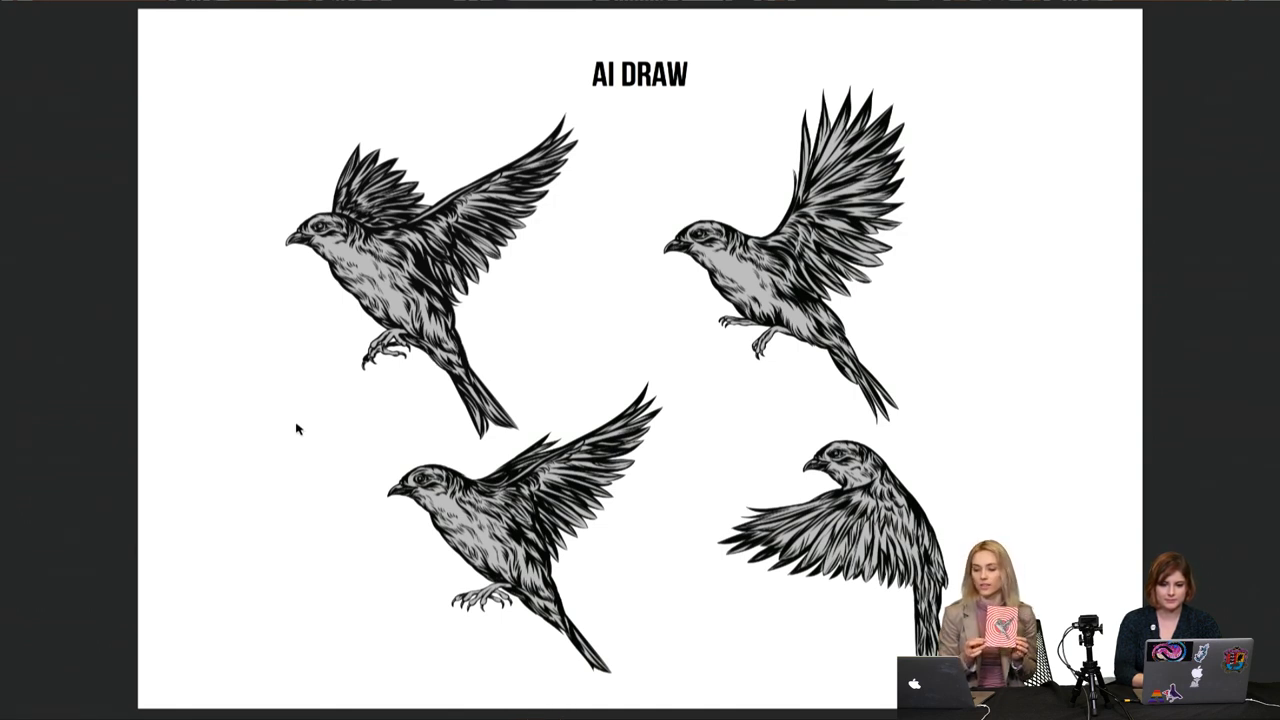
key(Right)
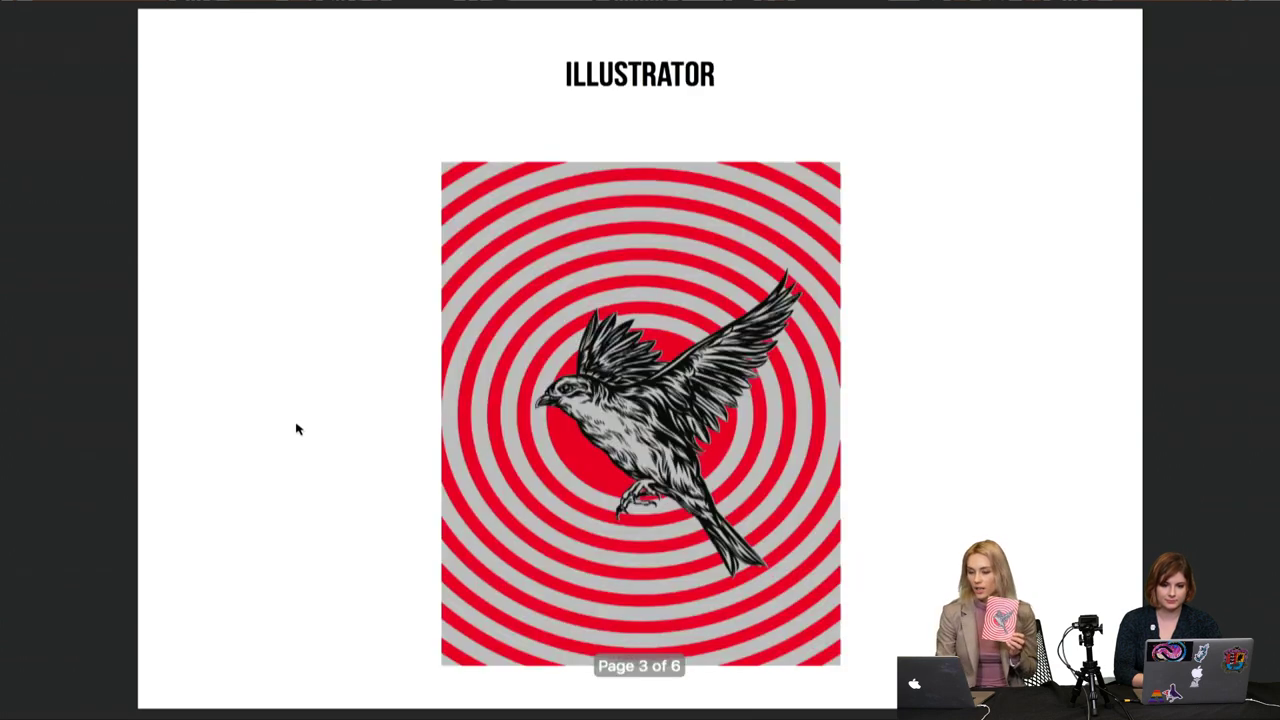
key(Left)
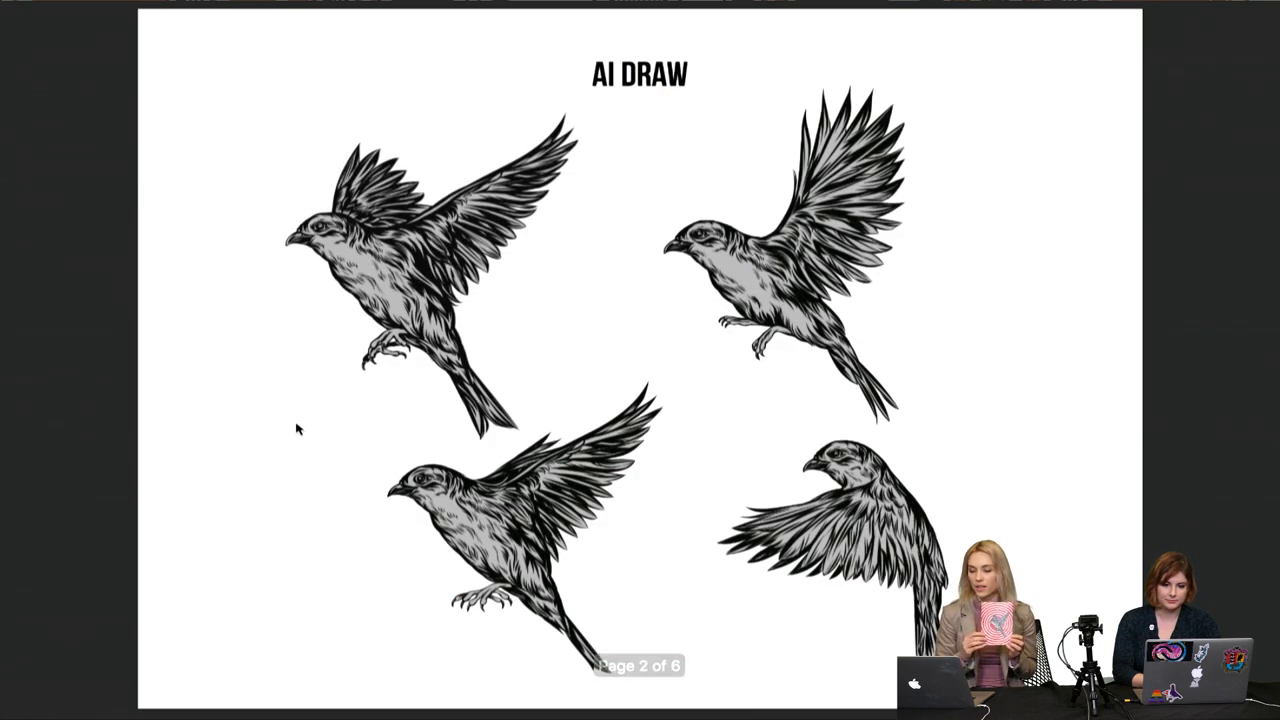
key(Right)
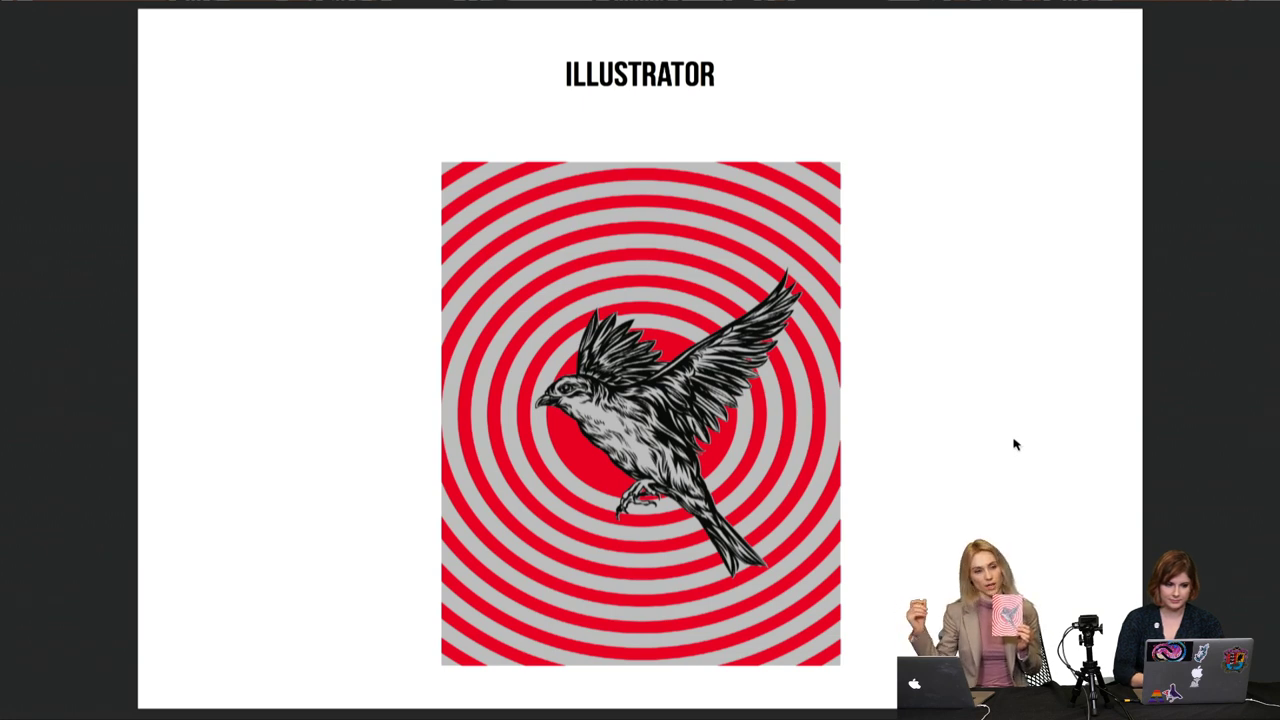
Step: Advance past the bird and background frame grid to the PHOTOSHOP timeline slide
key(Right)
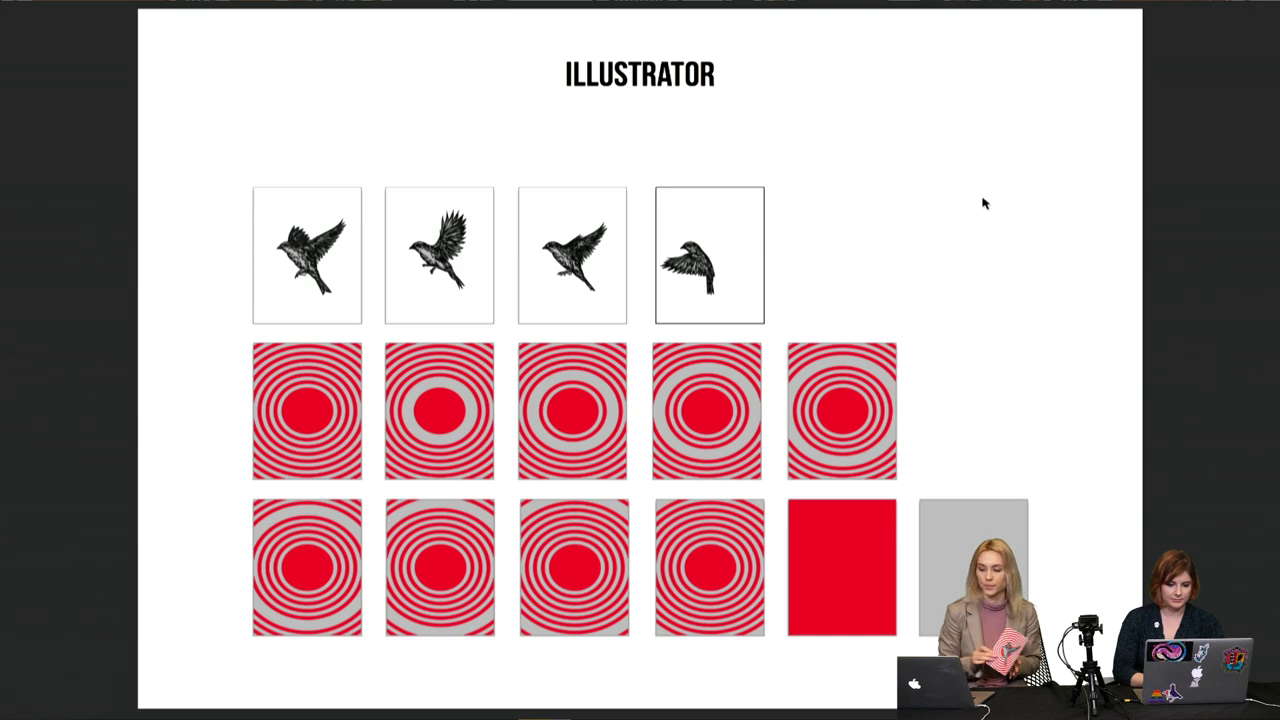
key(Right)
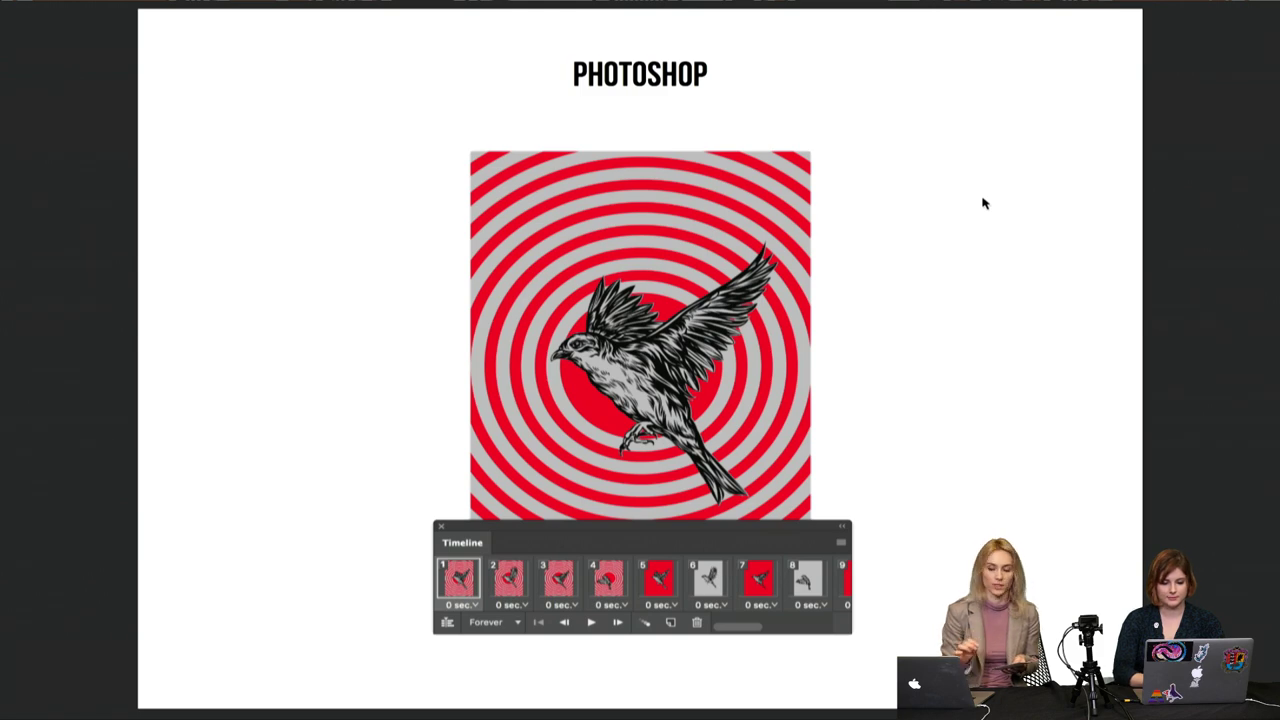
Step: Advance to the AR DESIGN TOOLS + APP slide
key(Right)
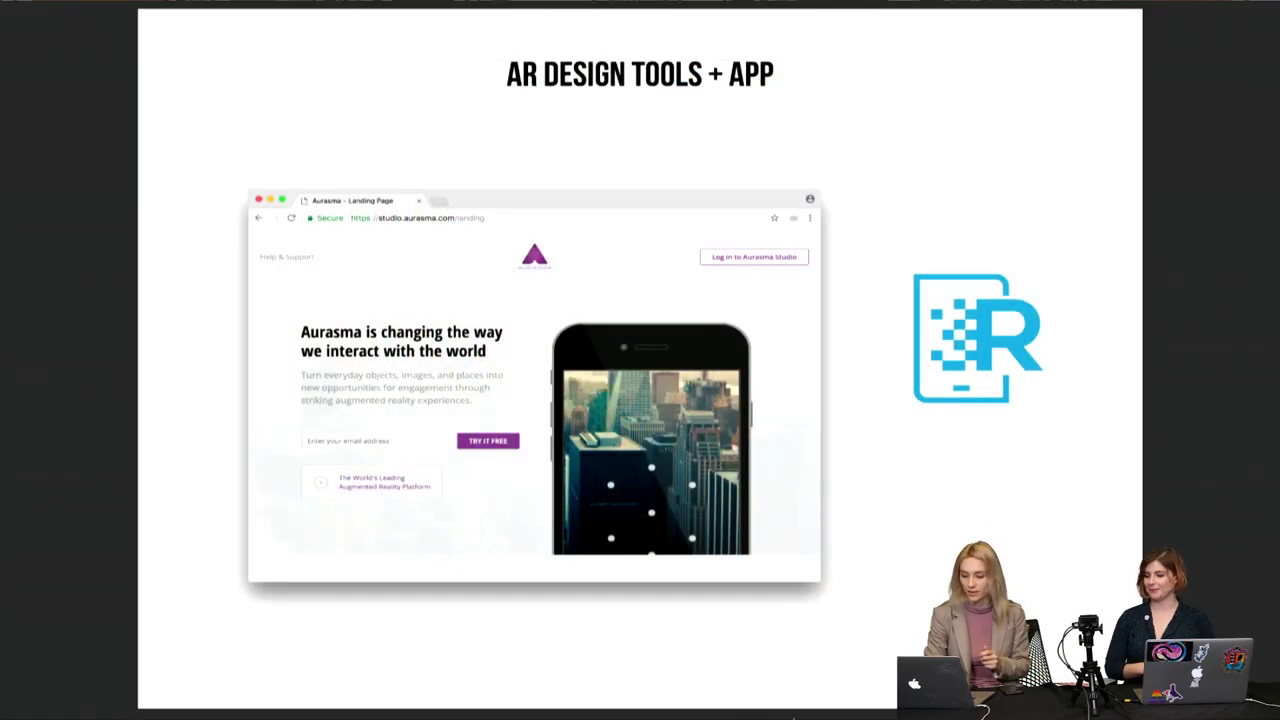
Step: Exit the full-screen slideshow and start a new QuickTime Player movie recording
key(Escape)
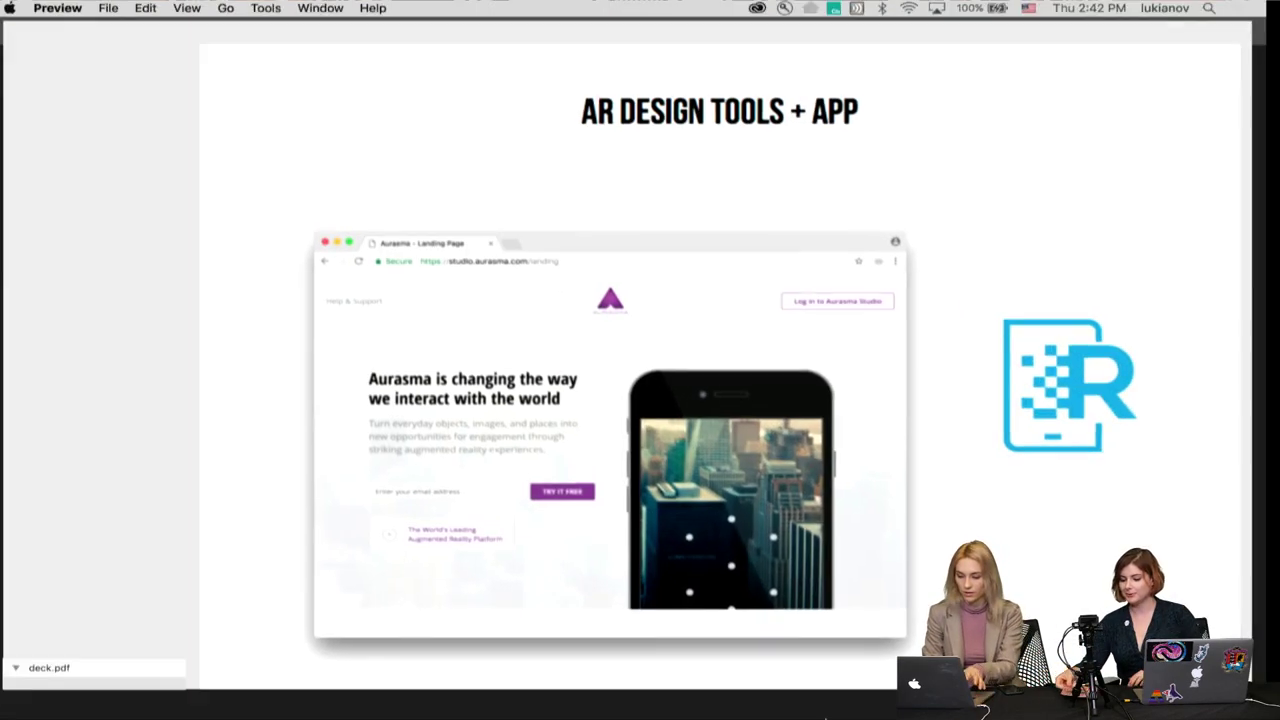
key(super+Tab)
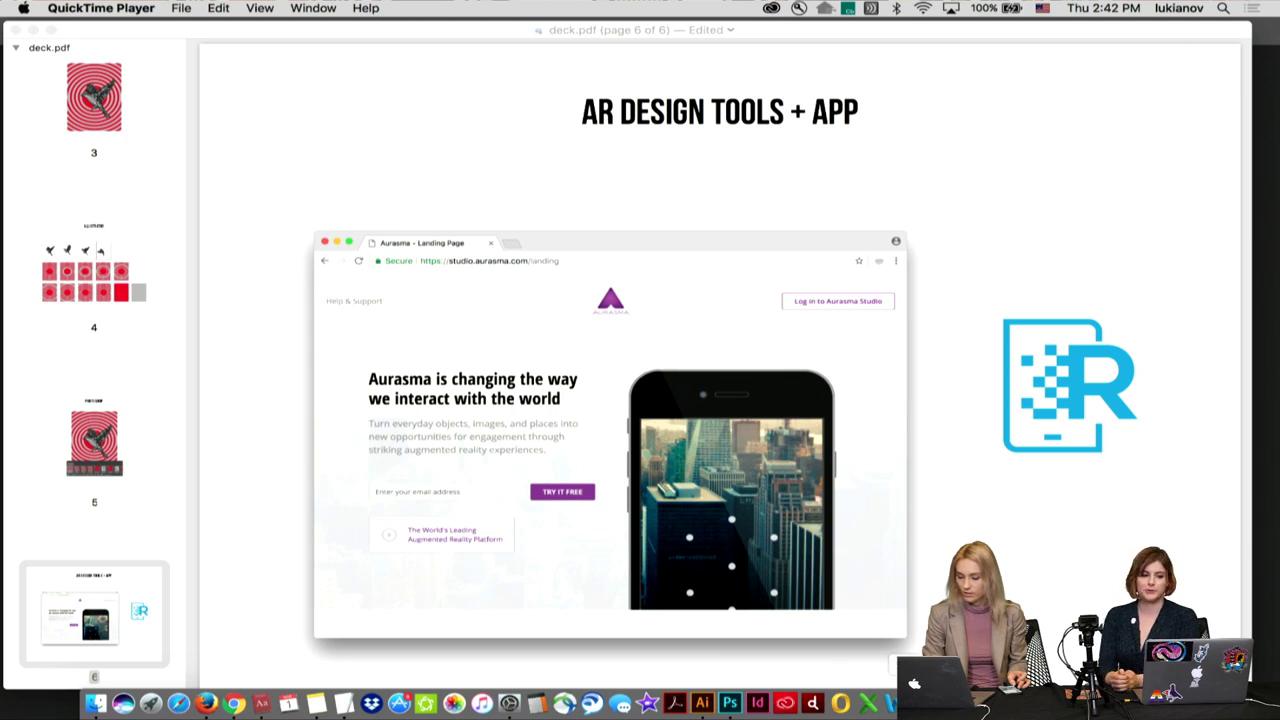
click(181, 8)
mouse_move(212, 10)
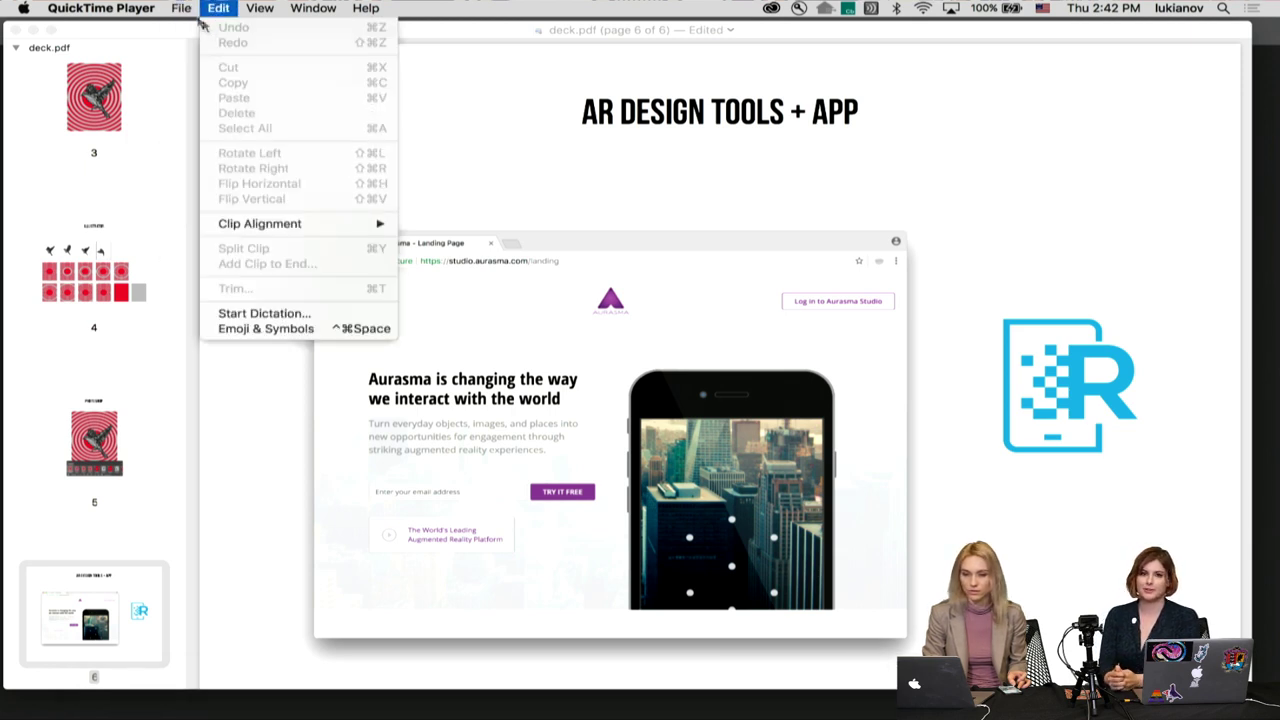
click(195, 27)
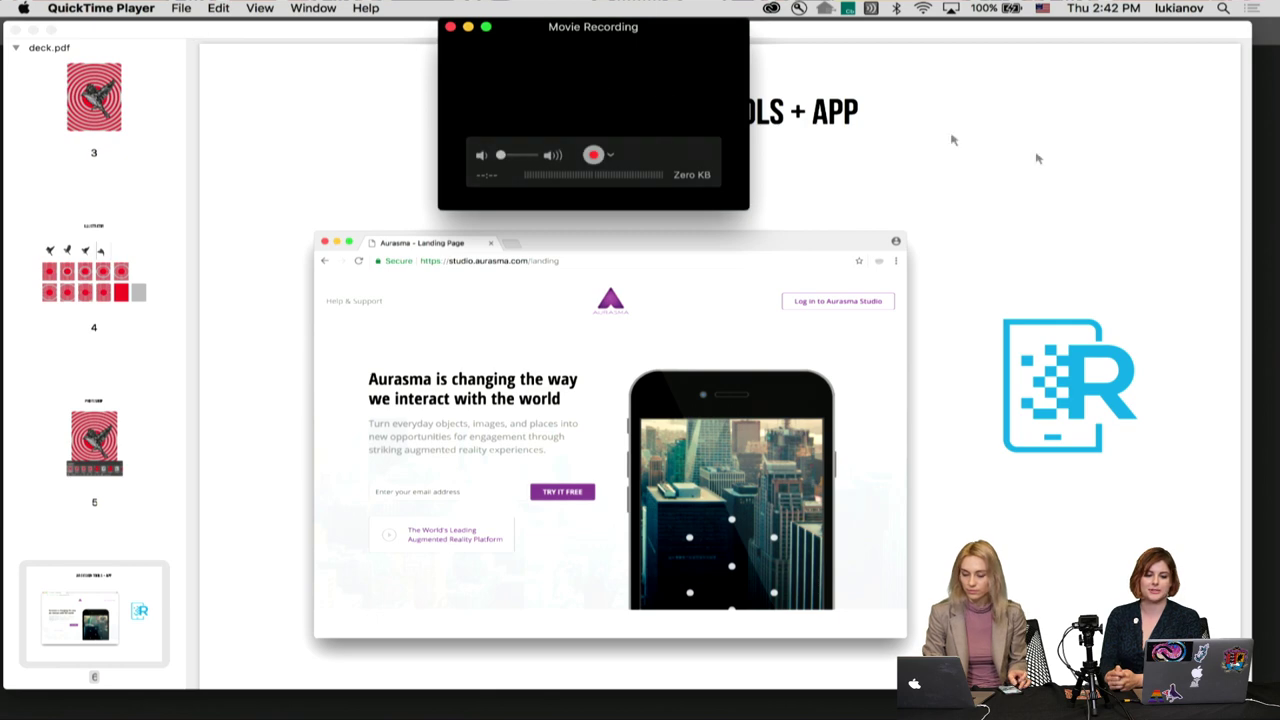
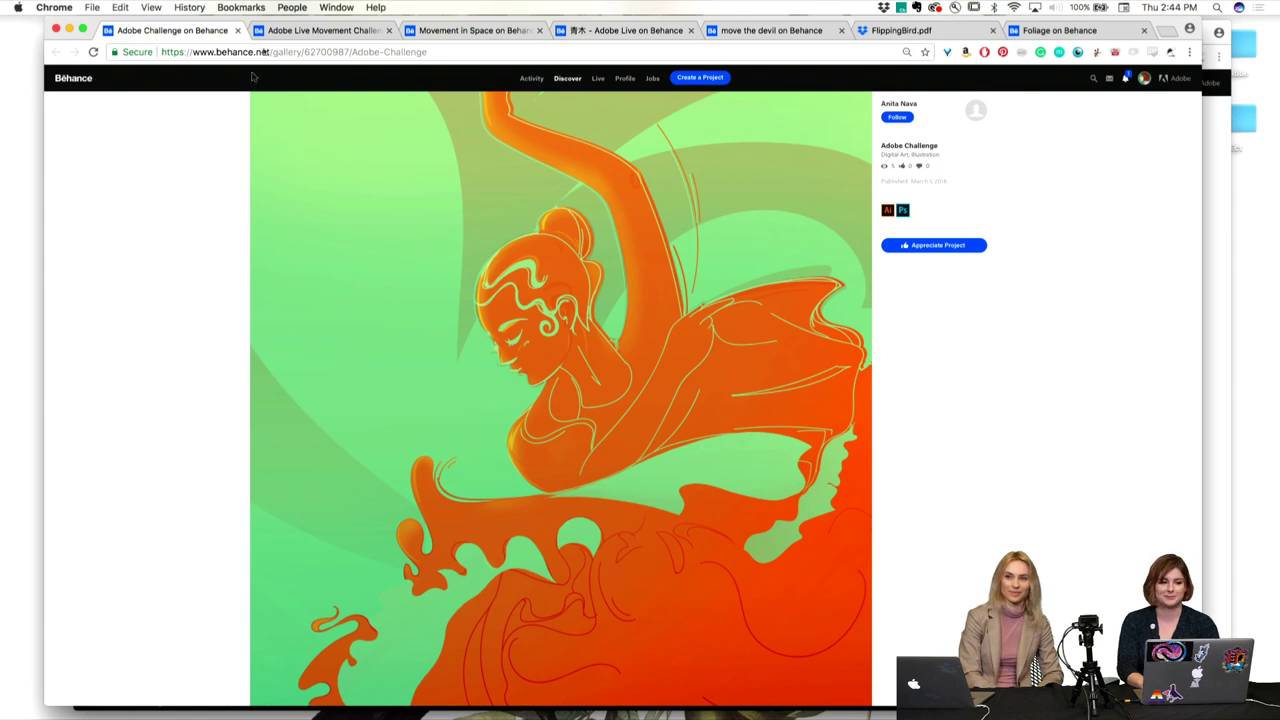
Step: View the Movement Challenge, Movement in Space and 青木 cat entries, zooming to 67% and 50%
click(285, 31)
scroll(595, 235, down, 1)
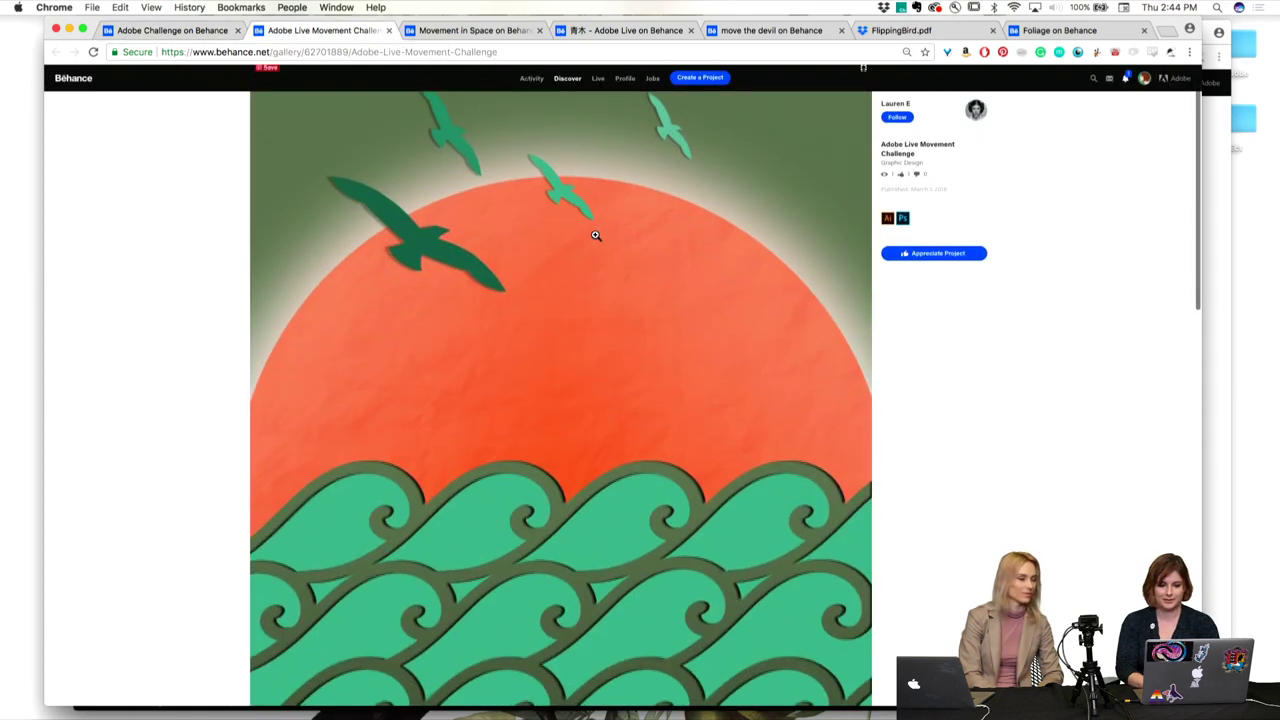
key(super+minus)
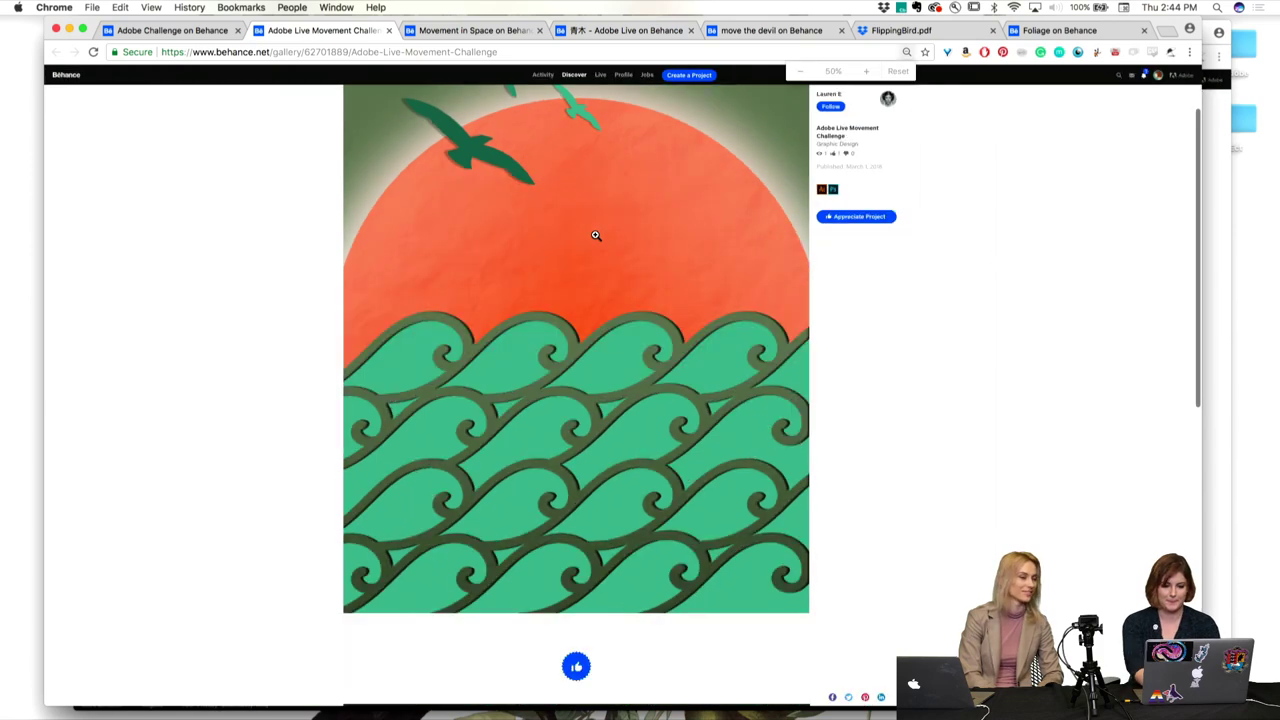
click(486, 31)
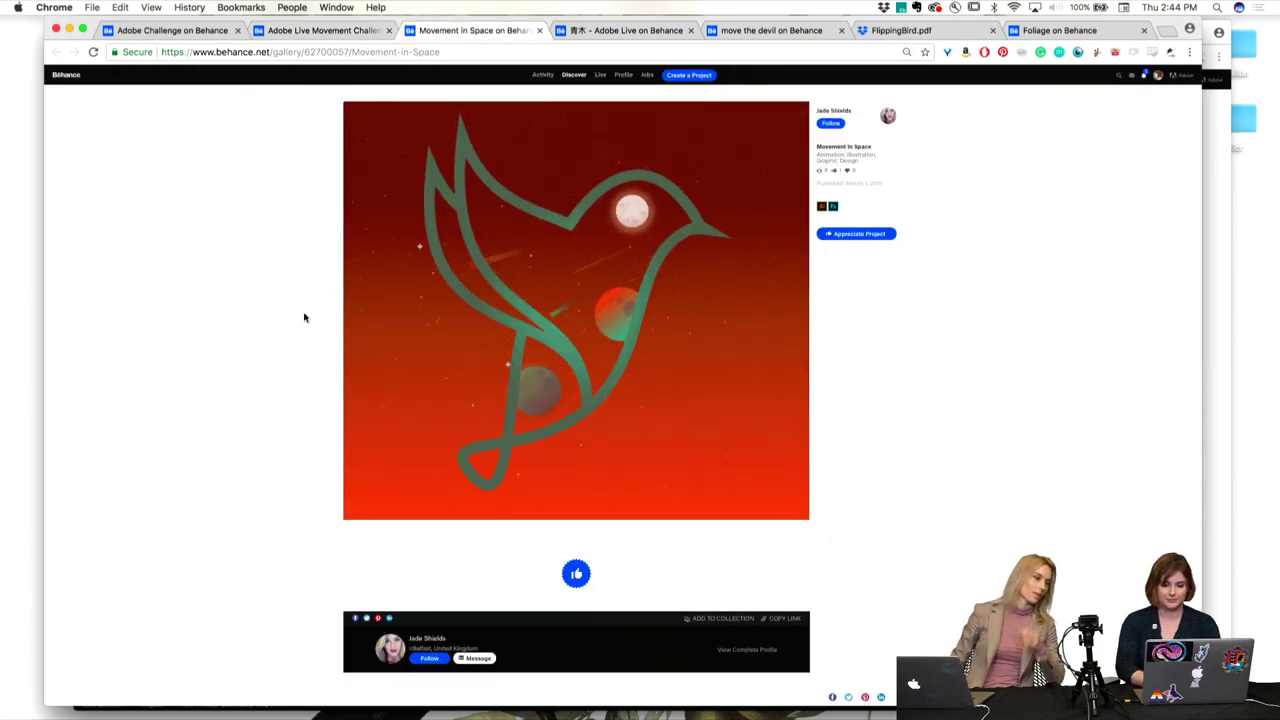
key(super+plus)
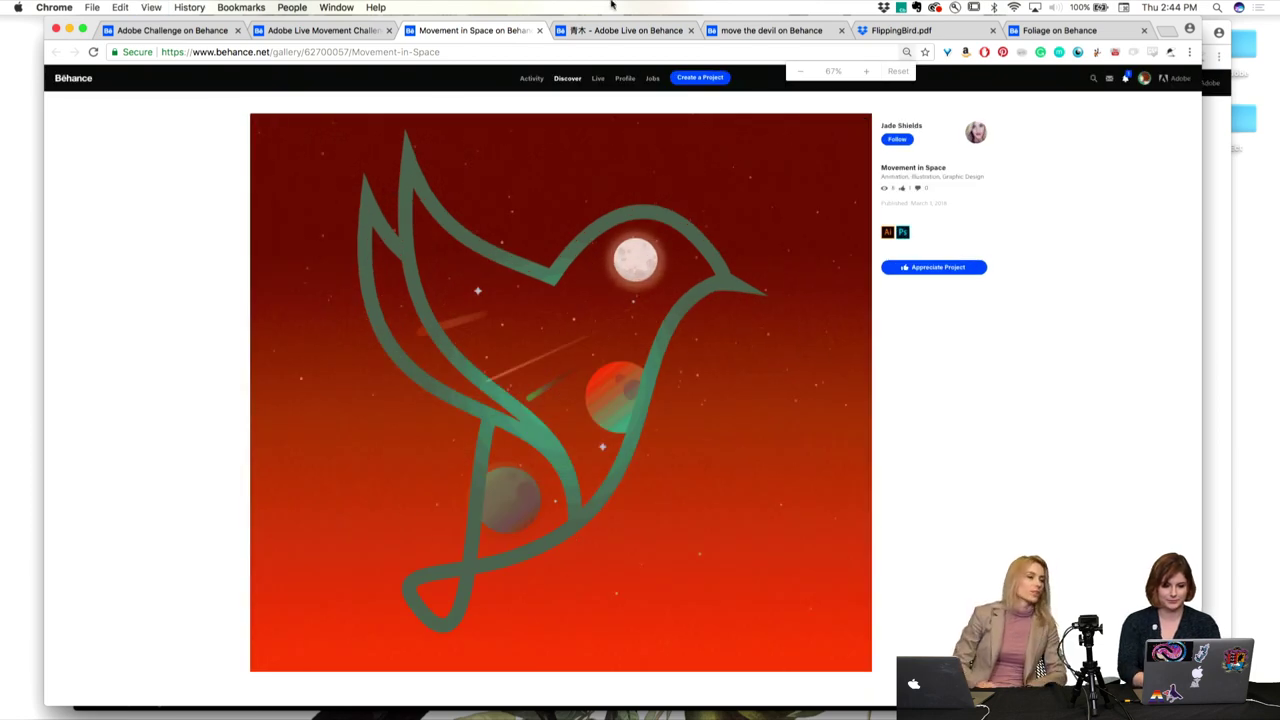
click(630, 32)
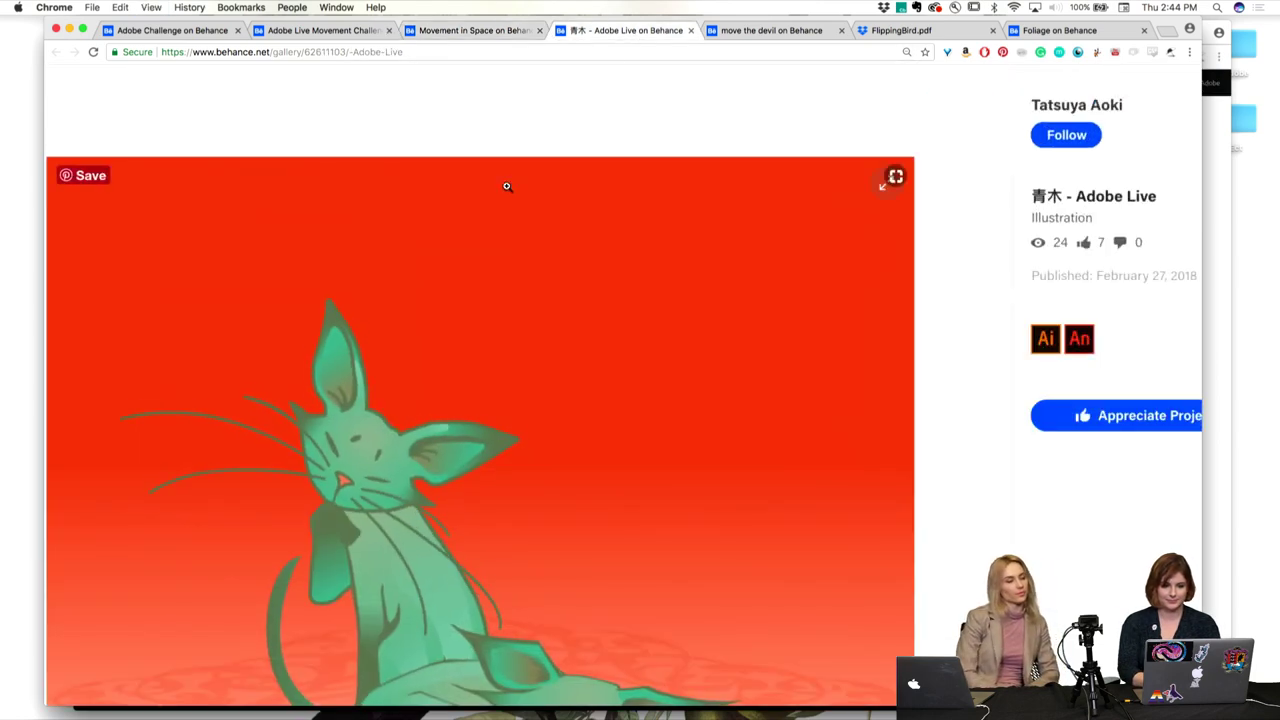
key(super+minus)
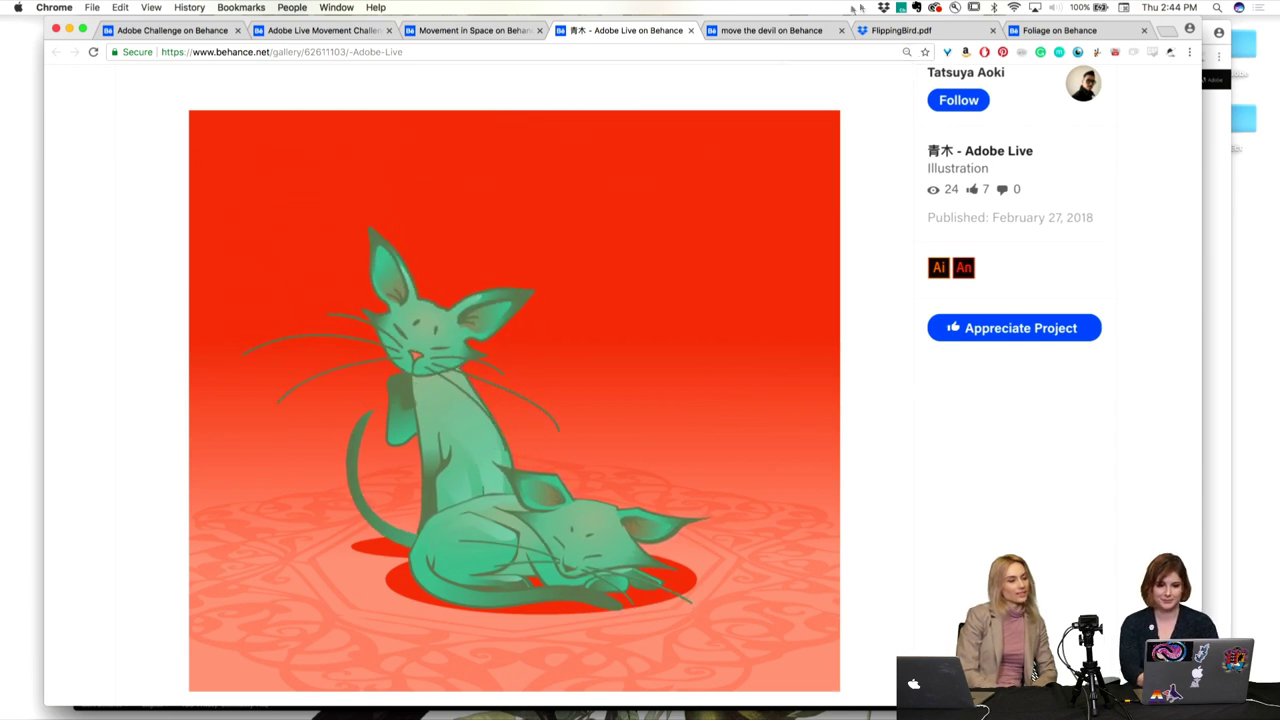
Step: View the move the devil entry at 67% and the FlippingBird.pdf preview, ending on Foliage
click(790, 32)
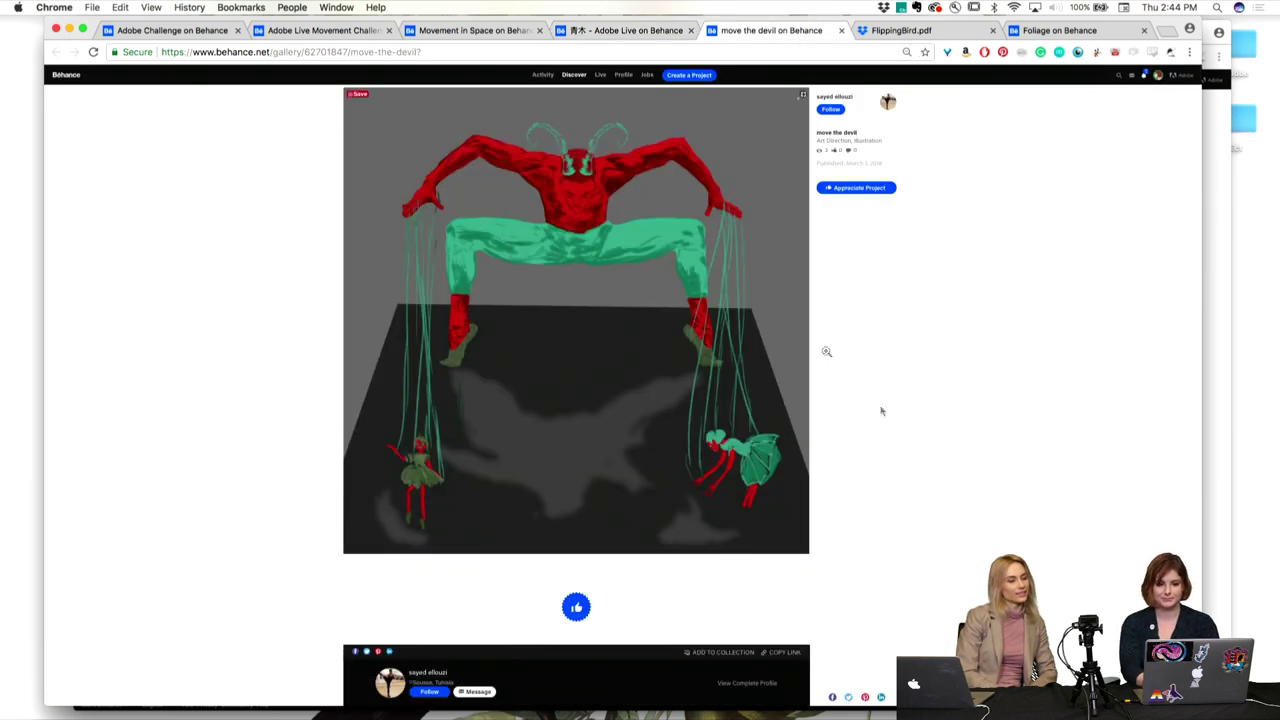
key(super+equal)
scroll(949, 460, down, 1)
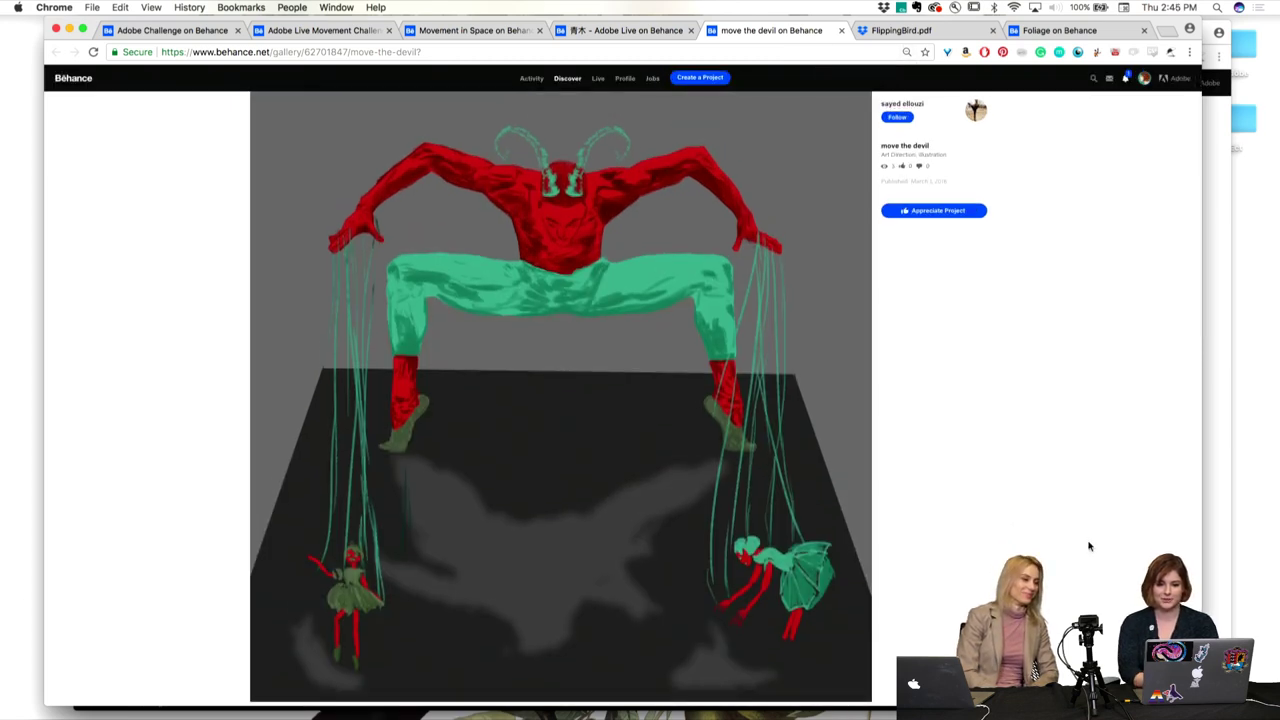
click(945, 31)
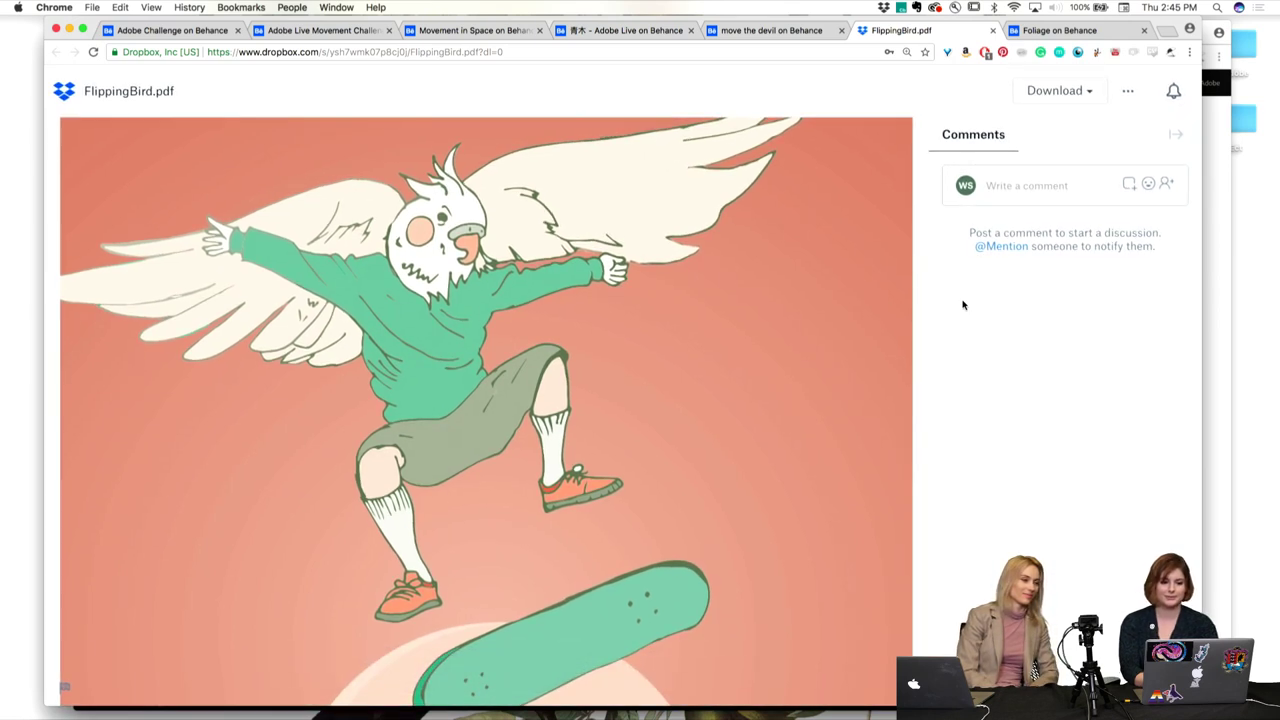
scroll(829, 301, up, 3)
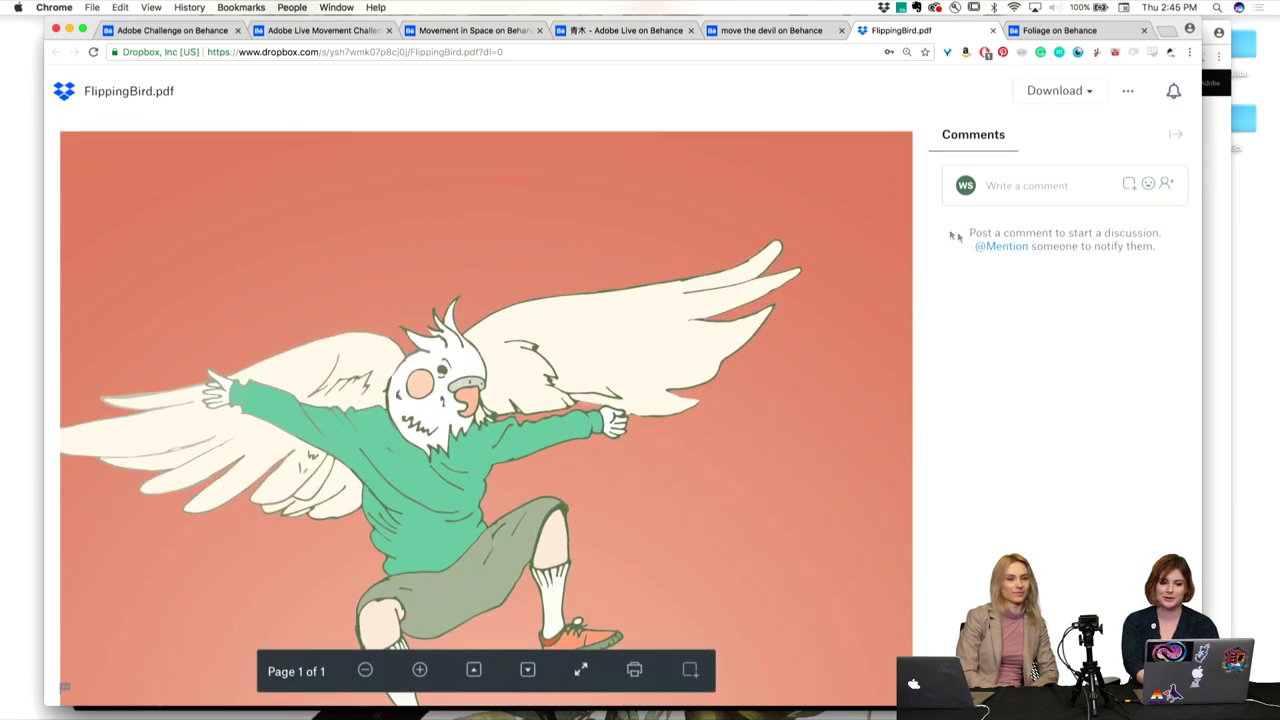
click(1060, 30)
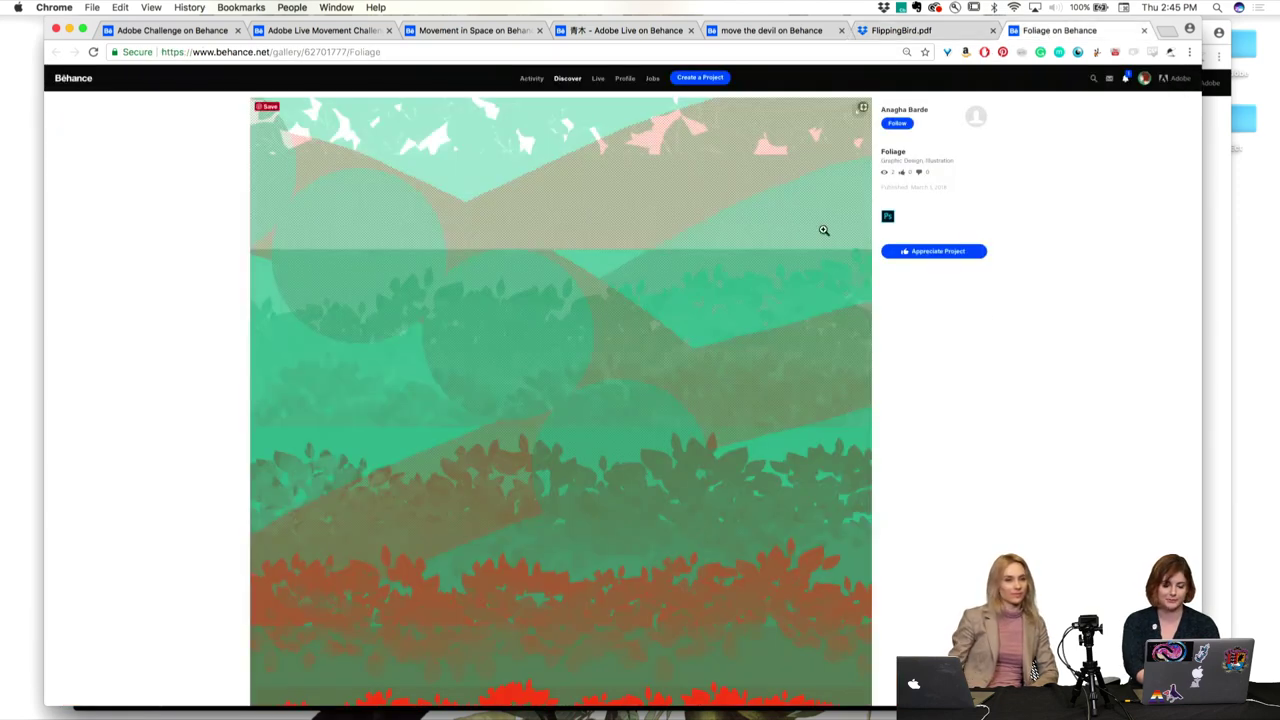
Step: Zoom out the Foliage page, then go back to the FlippingBird.pdf bird preview
key(super+minus)
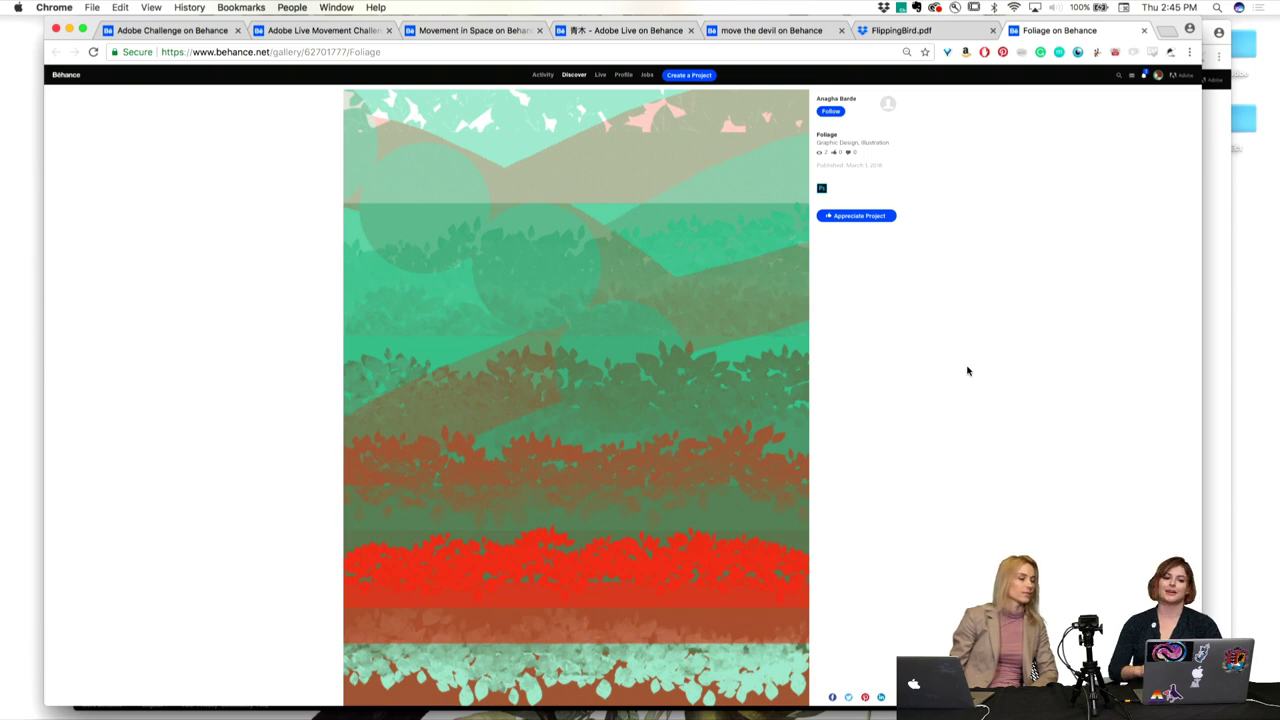
click(950, 28)
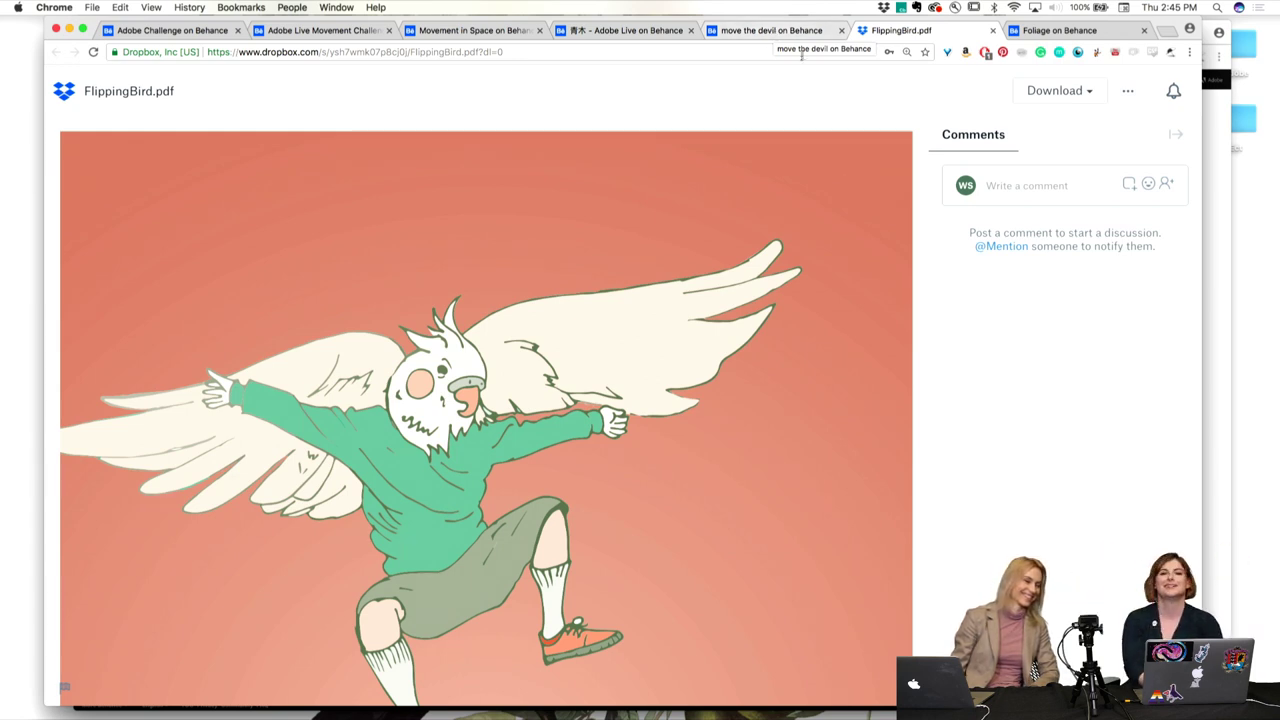
Step: Revisit the move the devil, 青木, Movement in Space and Adobe Challenge dancer entries
click(752, 31)
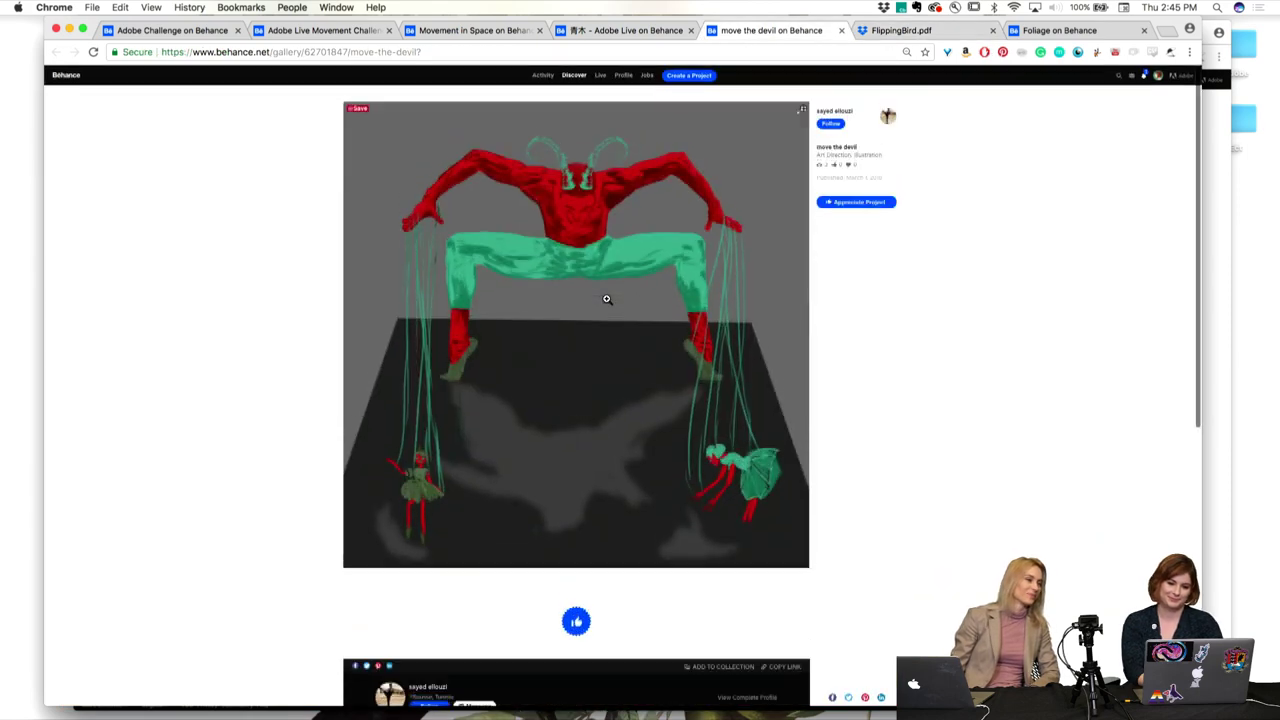
scroll(606, 297, up, 1)
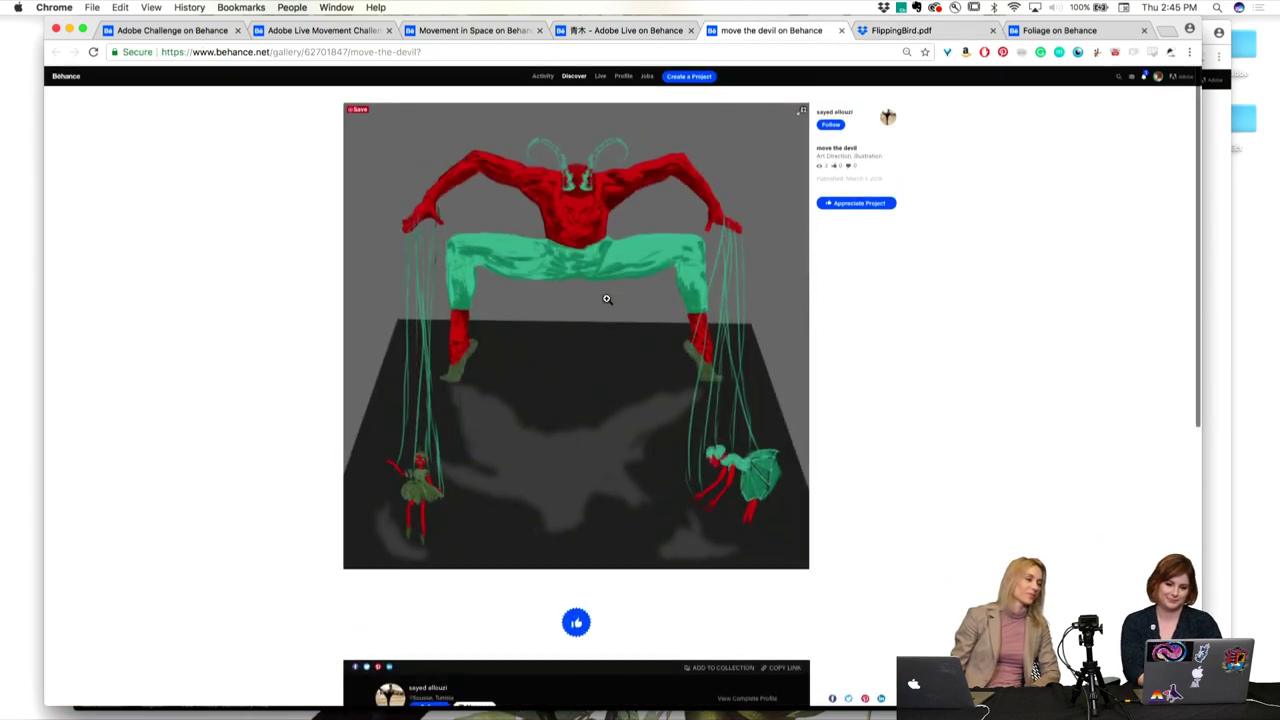
click(630, 31)
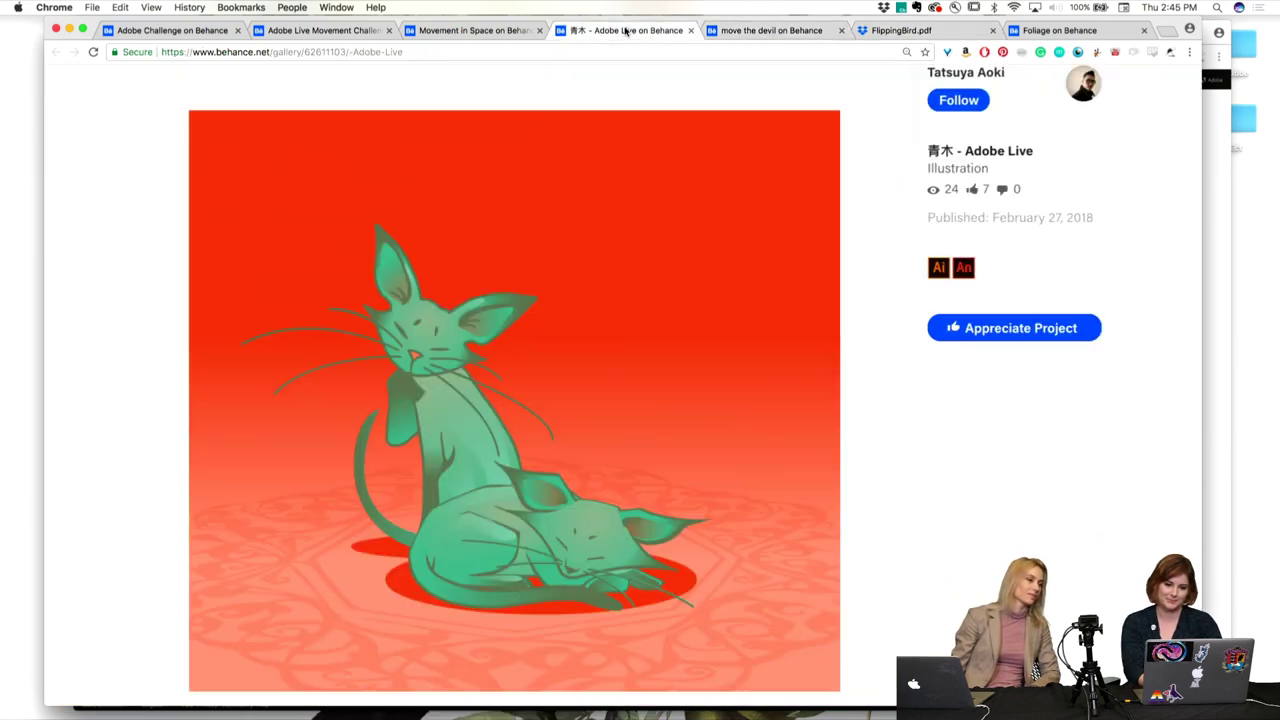
click(512, 31)
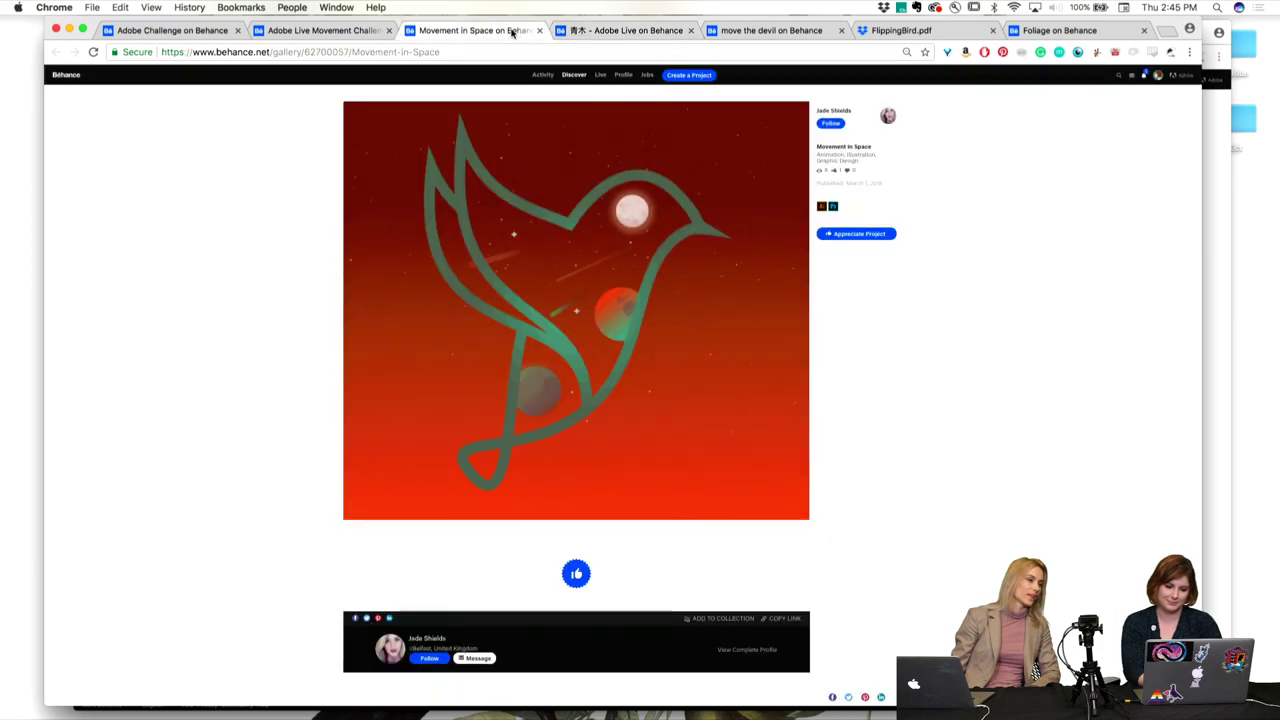
click(300, 31)
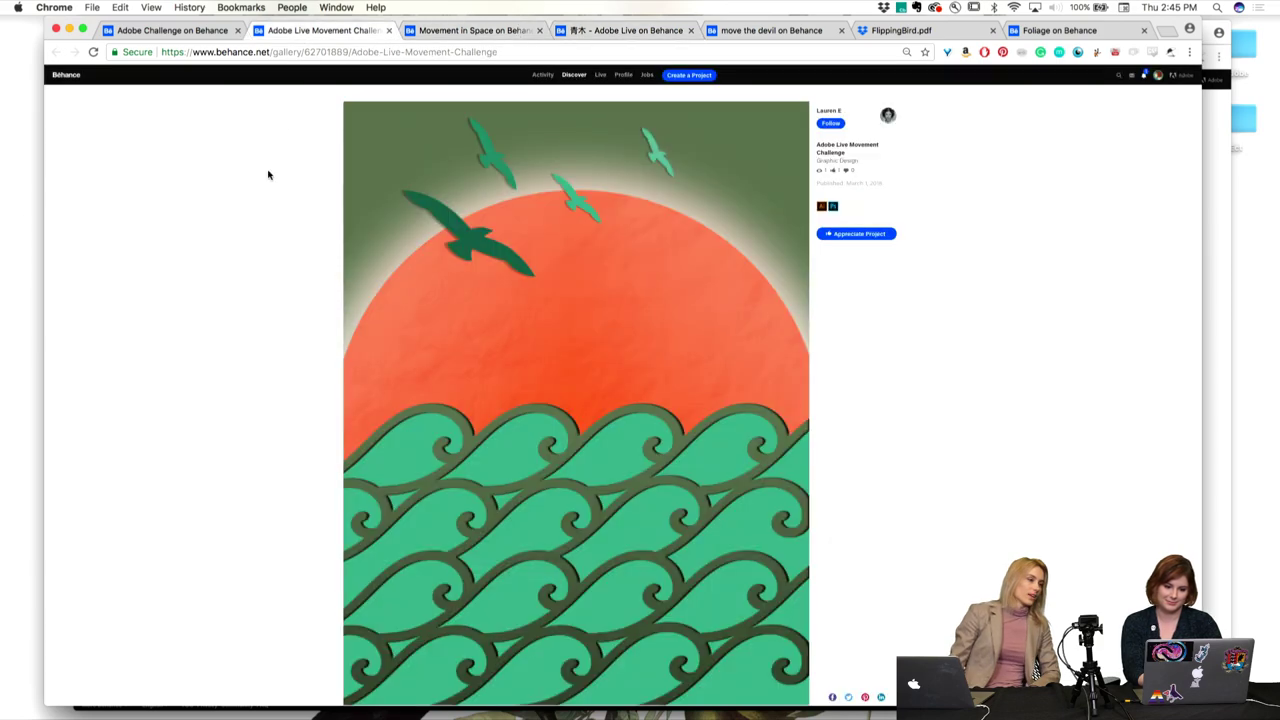
key(ctrl+shift+Tab)
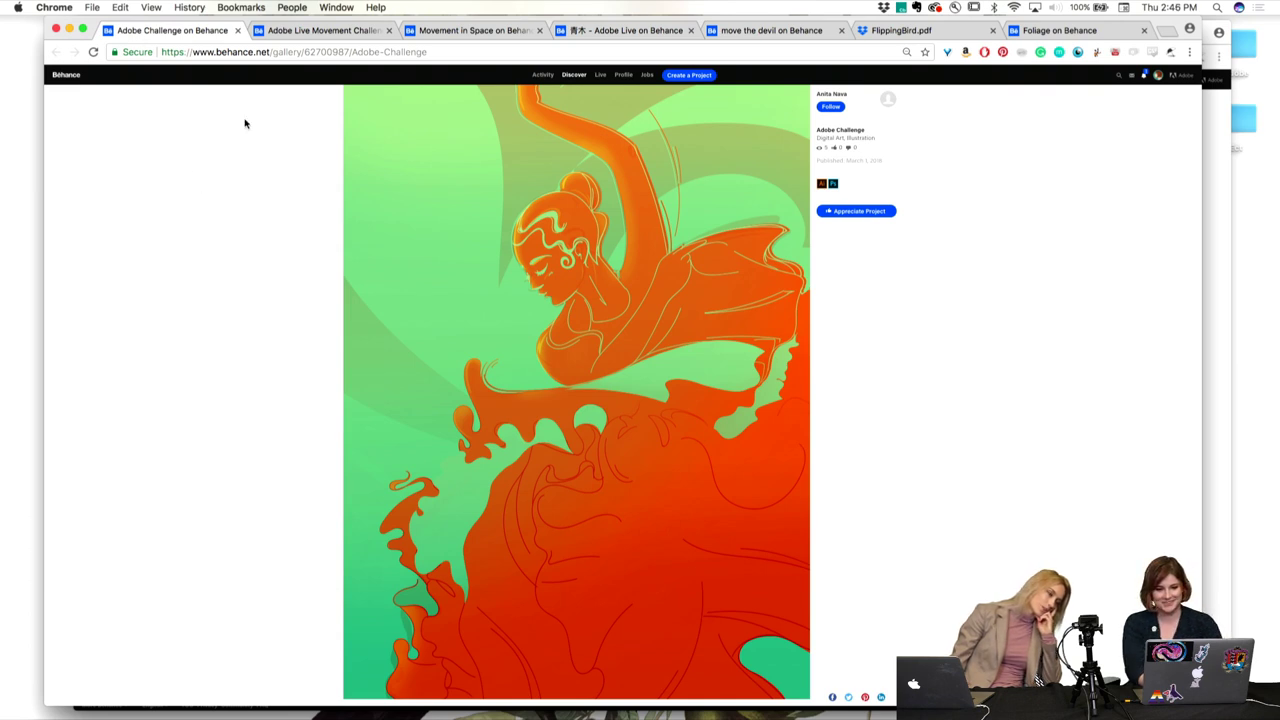
Step: Cycle between Movement Challenge and Movement in Space, settling on the 青木 cat entry
click(370, 31)
click(499, 31)
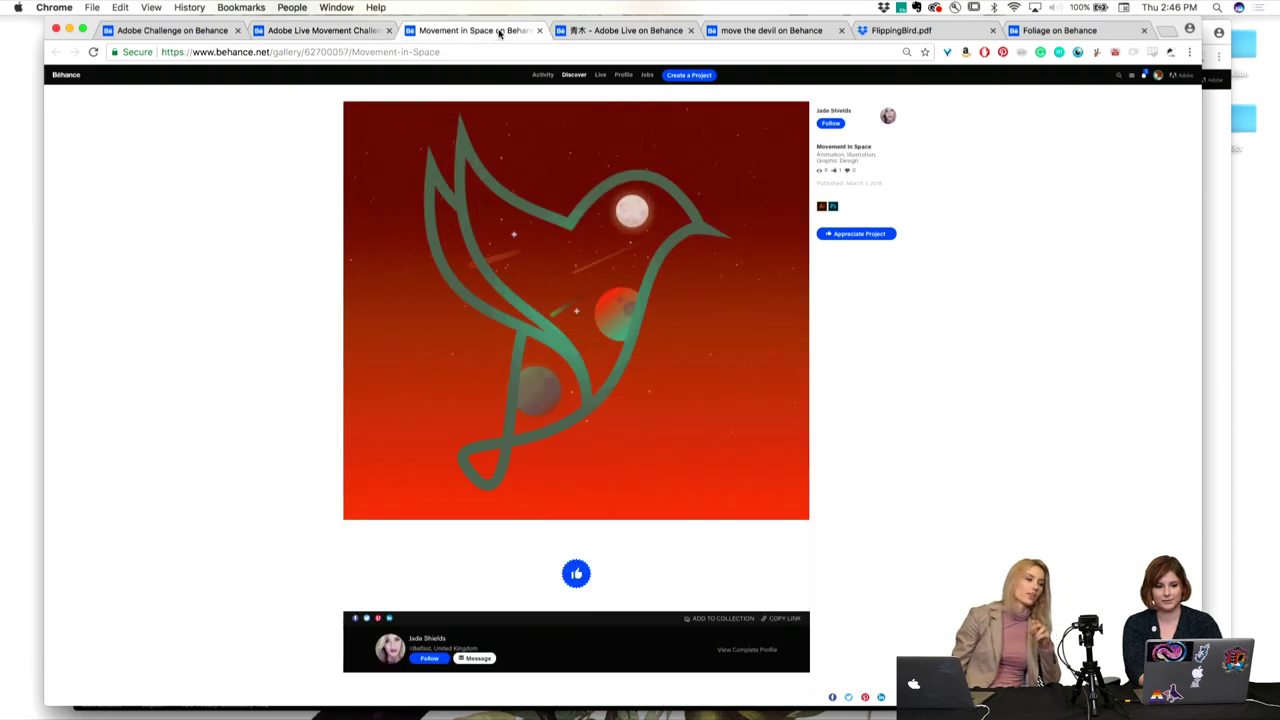
click(581, 31)
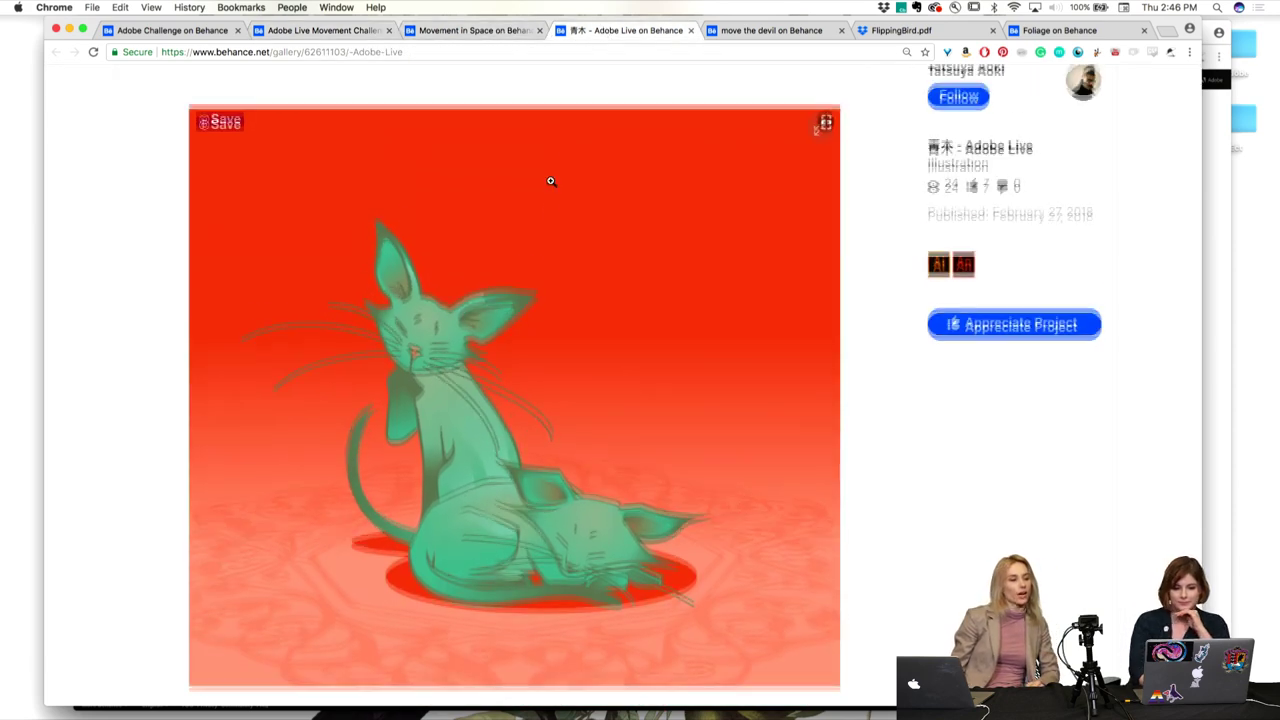
click(520, 33)
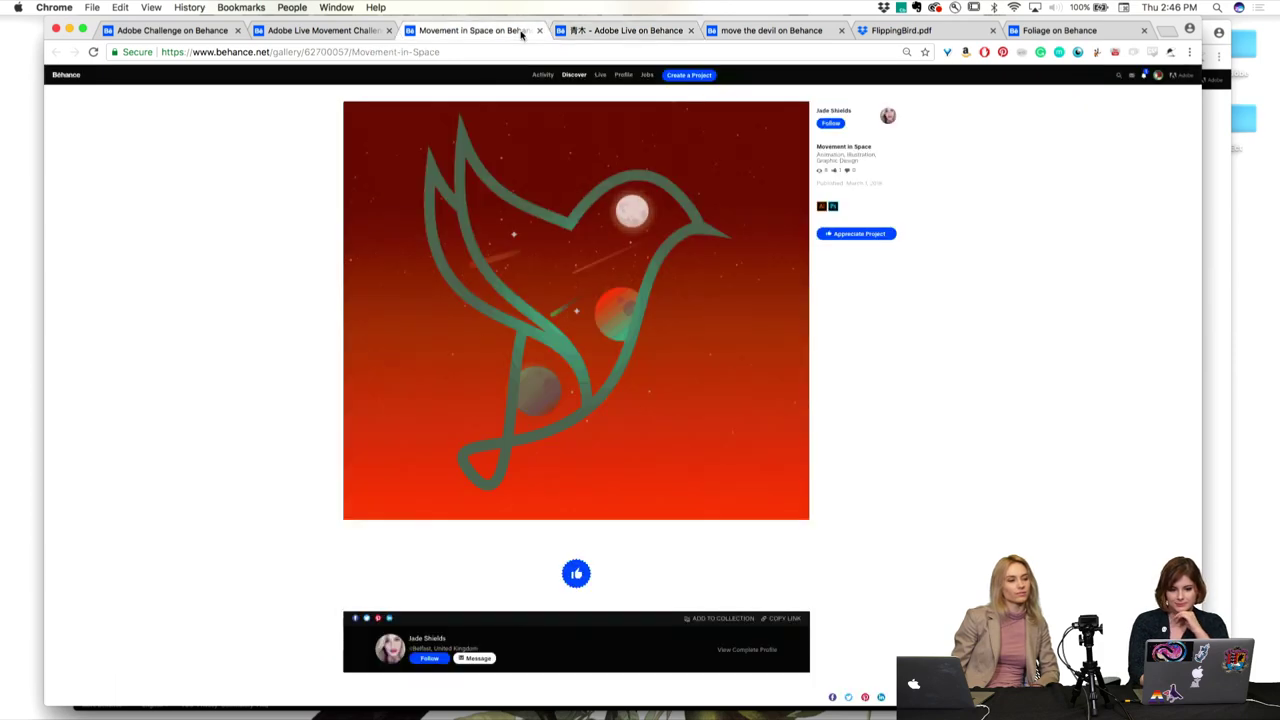
click(596, 31)
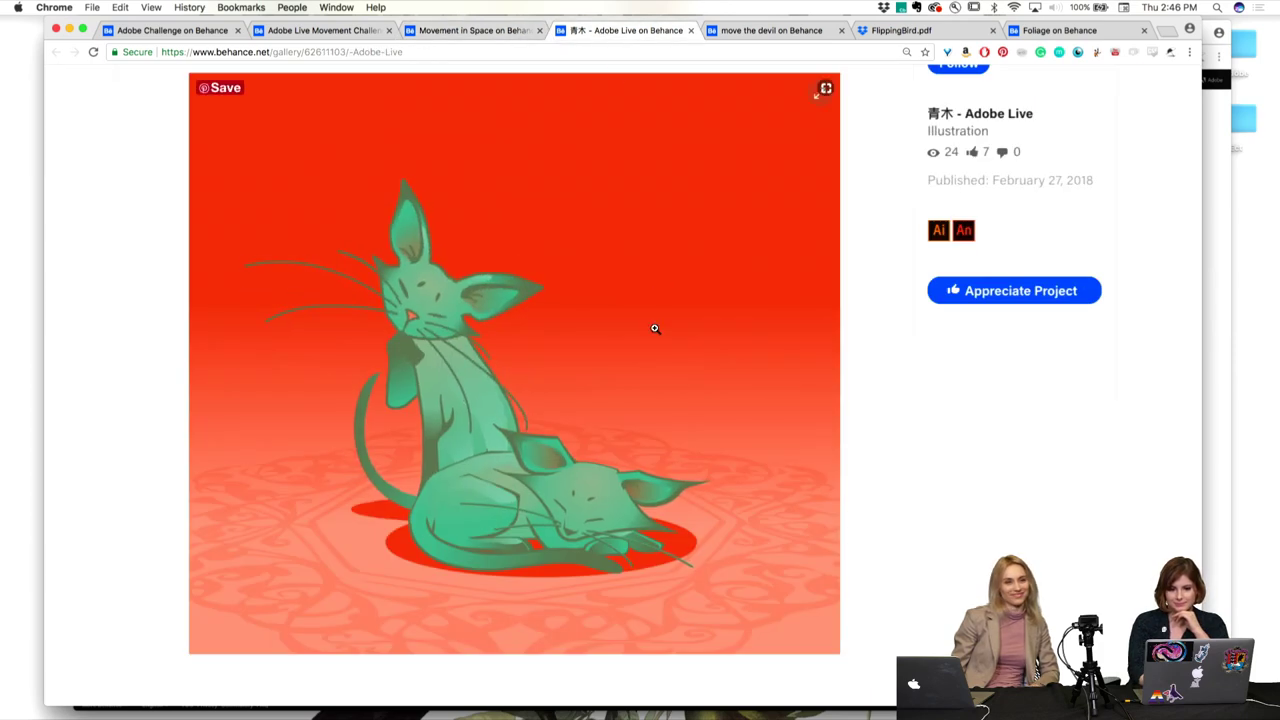
scroll(655, 328, up, 3)
scroll(655, 328, down, 3)
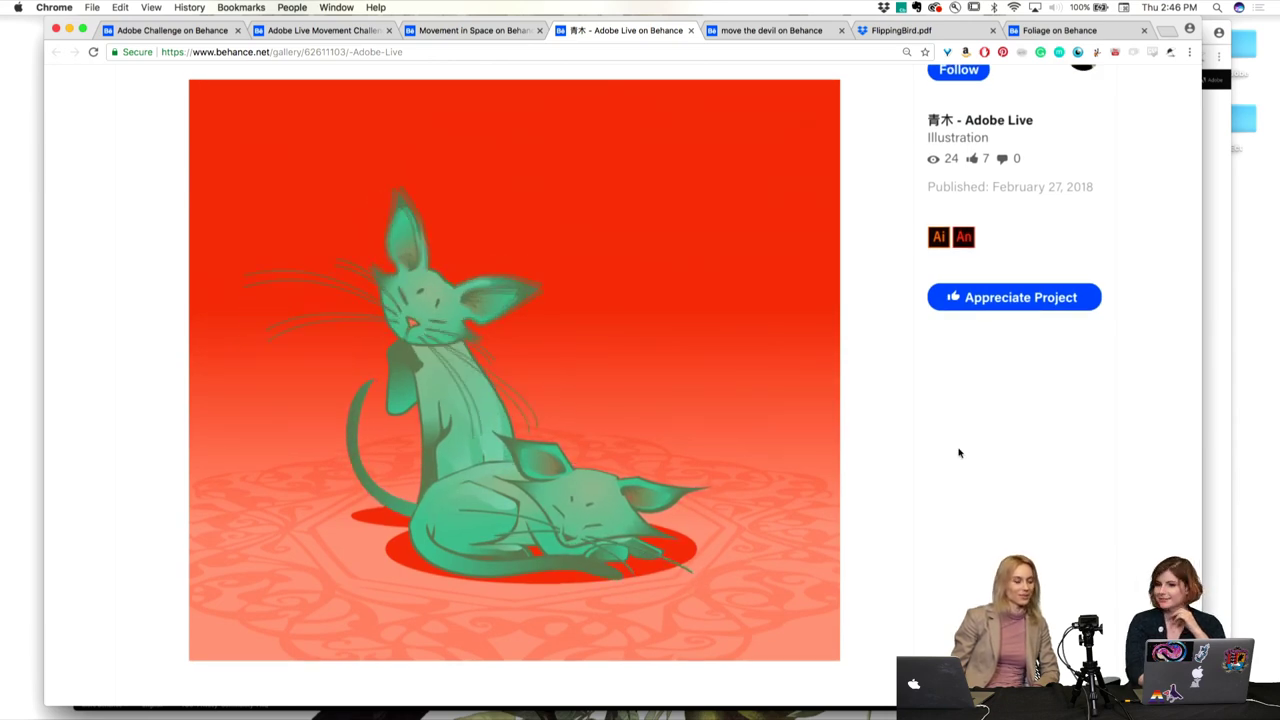
scroll(958, 453, up, 2)
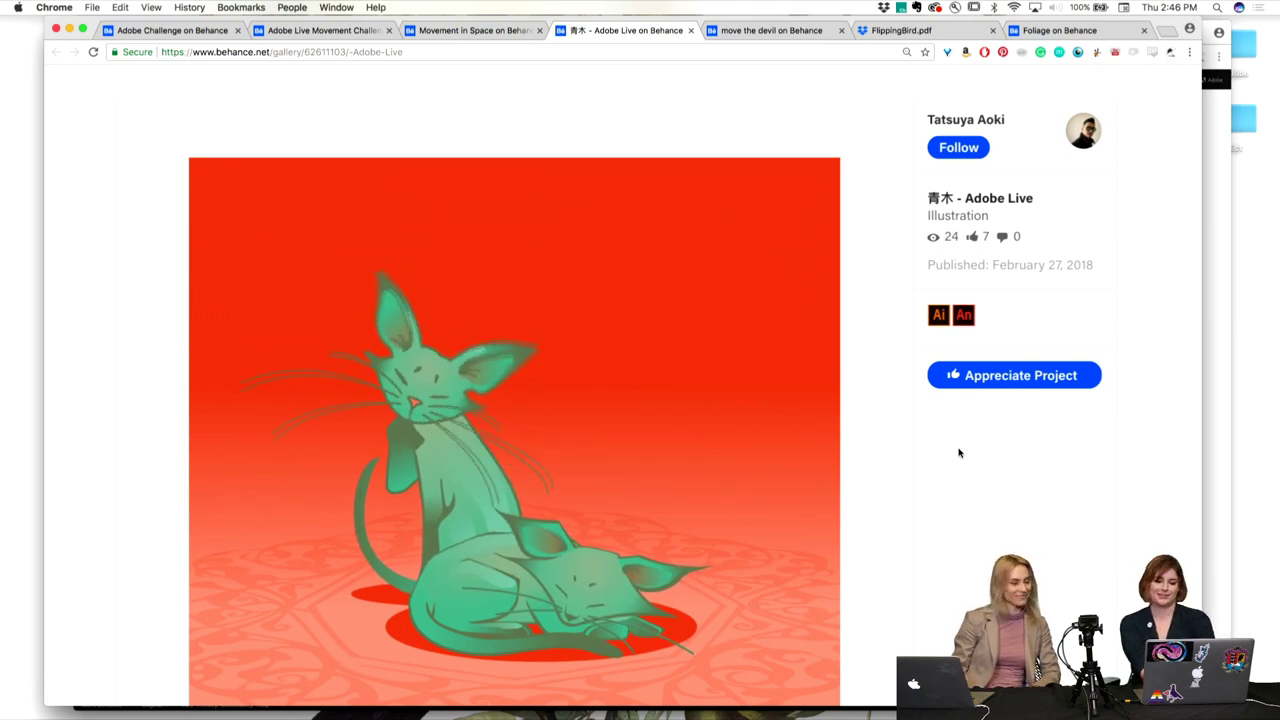
scroll(958, 453, down, 1)
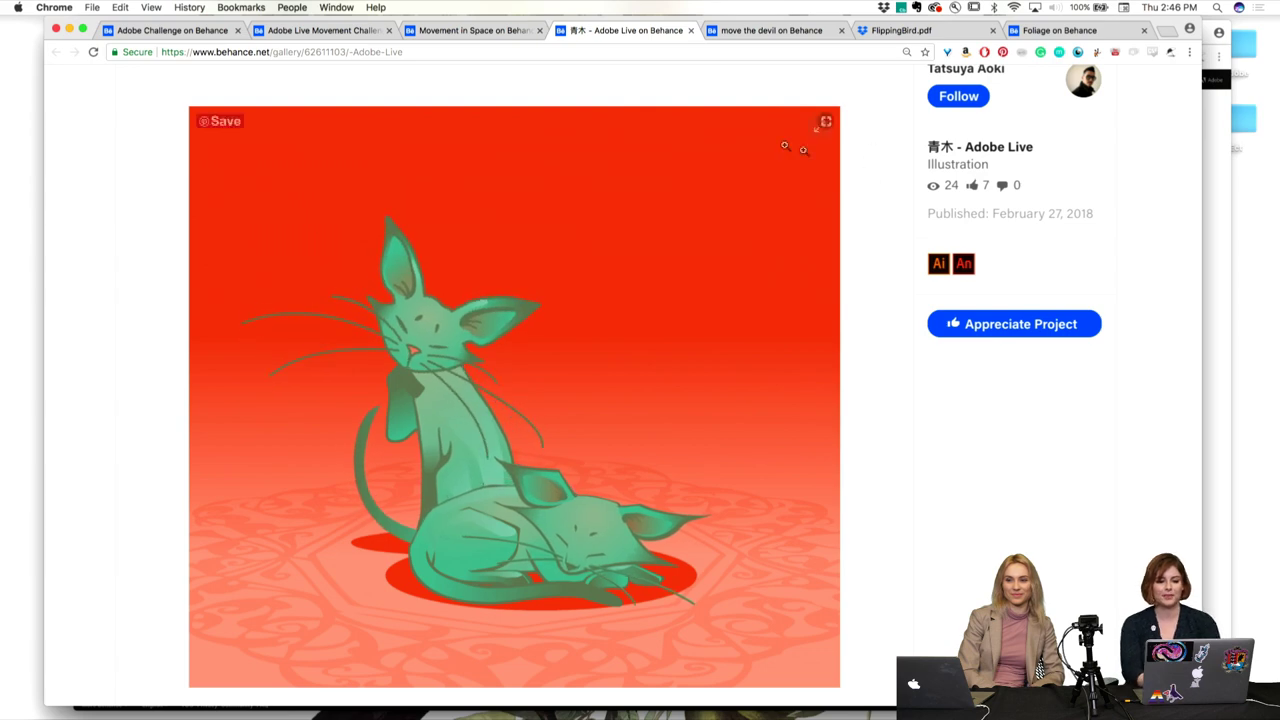
scroll(848, 155, up, 1)
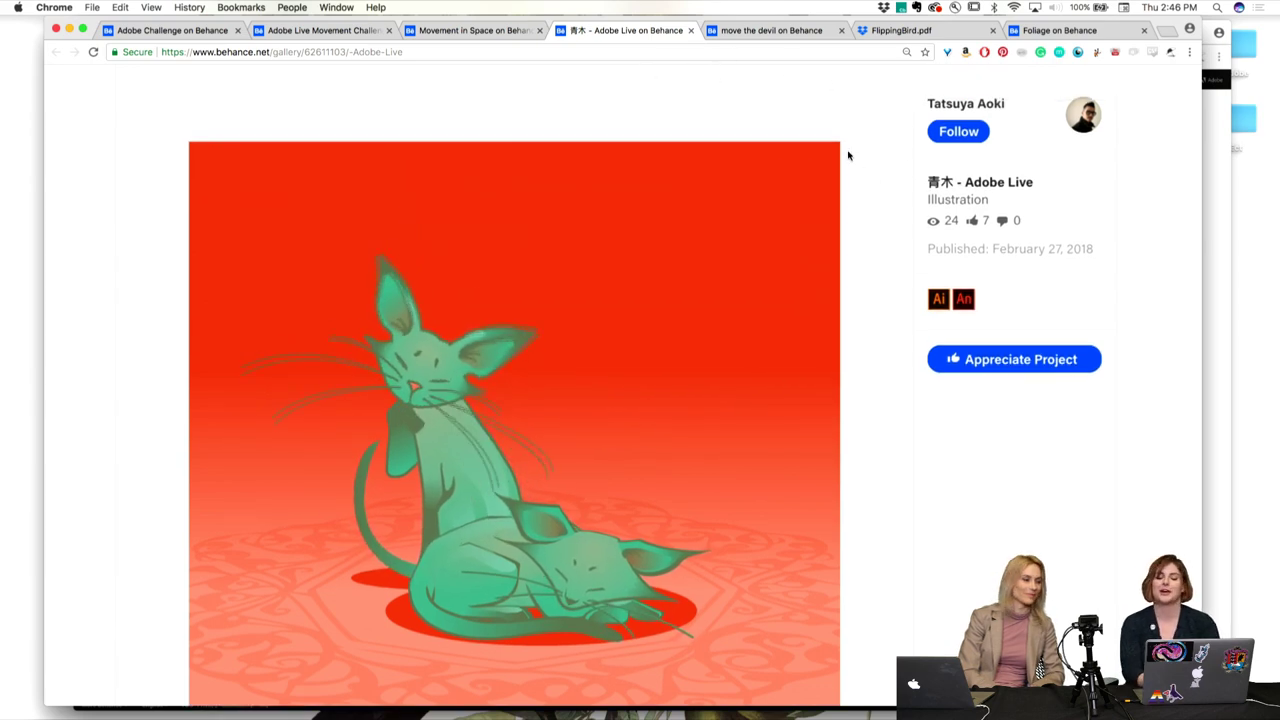
scroll(873, 219, up, 1)
scroll(873, 219, down, 2)
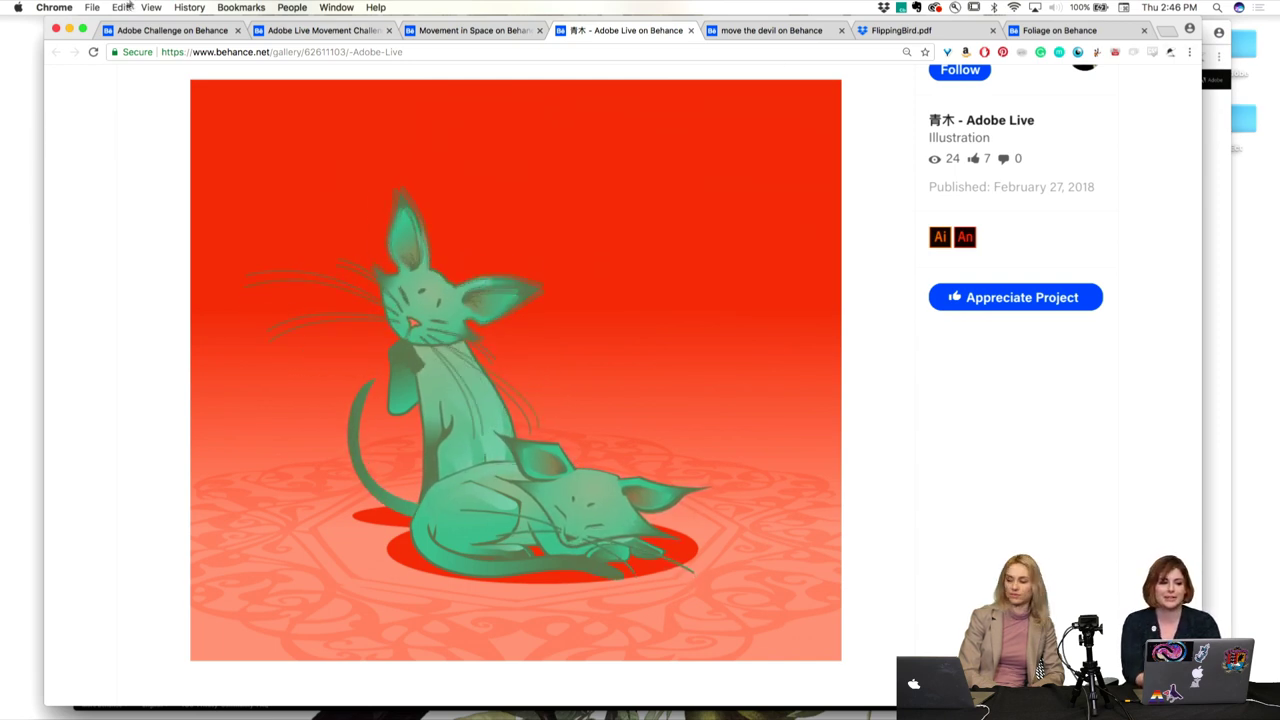
click(69, 31)
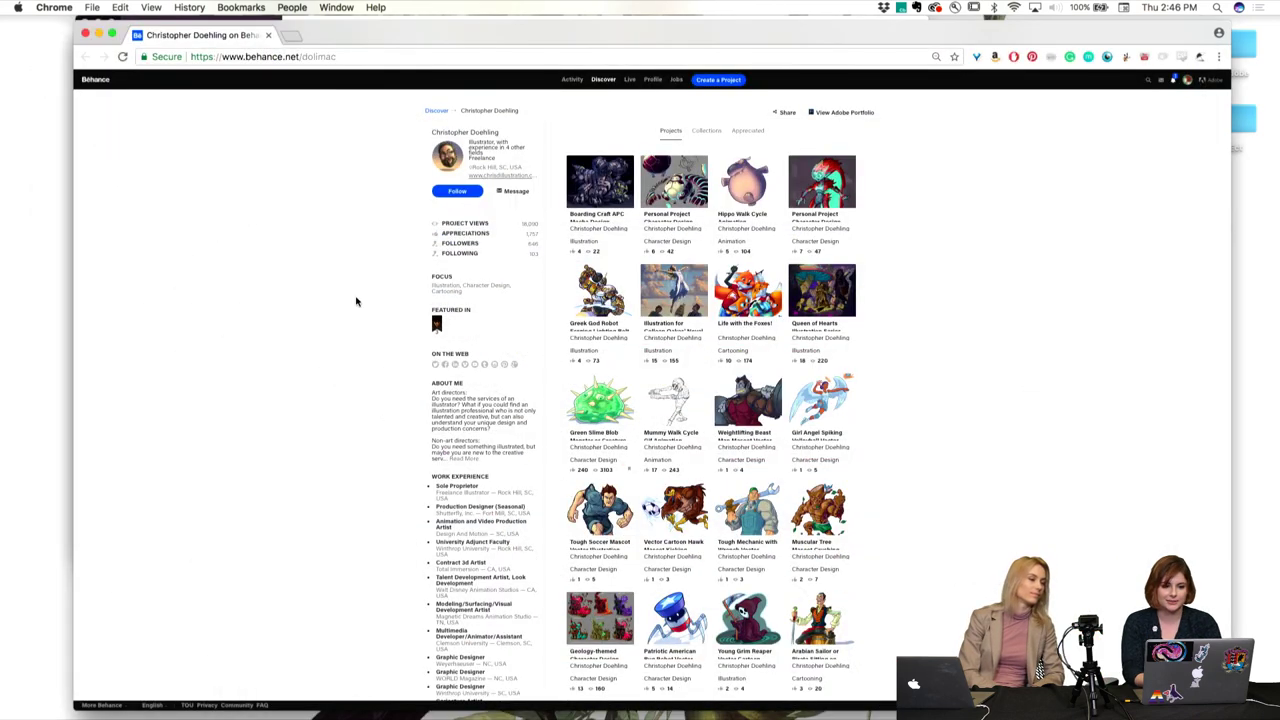
key(super+equal)
key(super+equal)
key(super+equal)
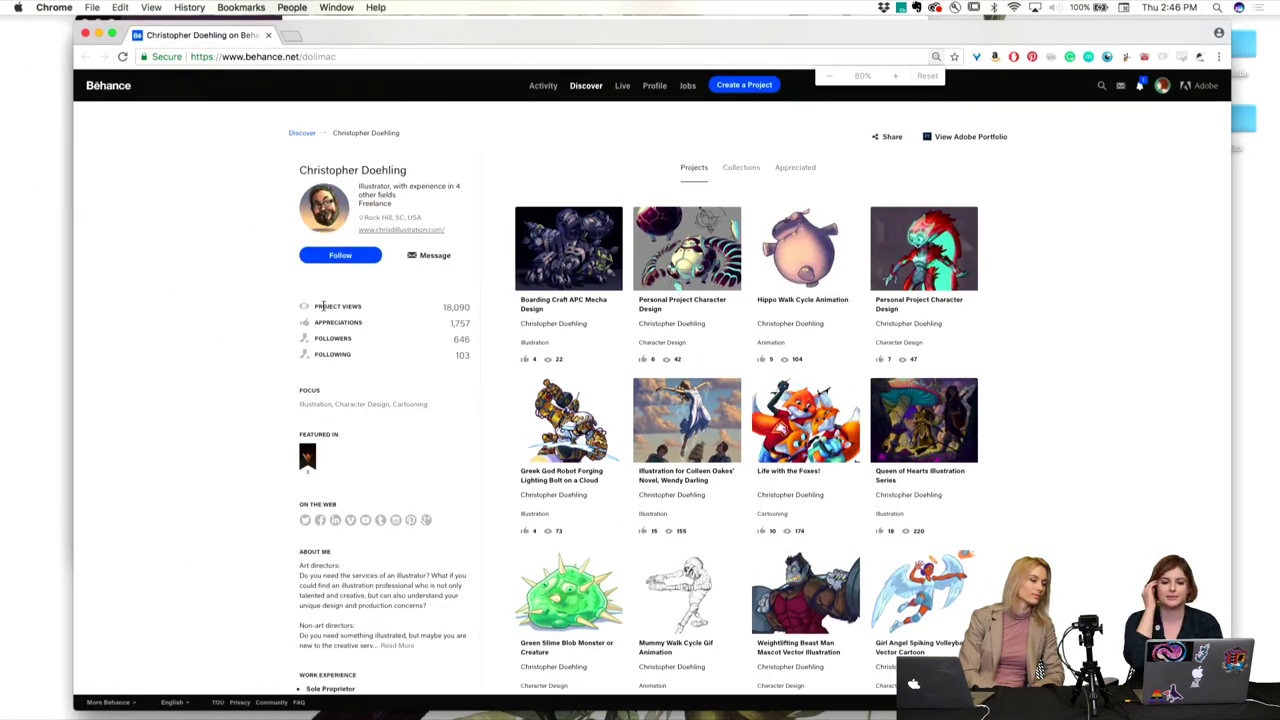
key(super+equal)
key(super+equal)
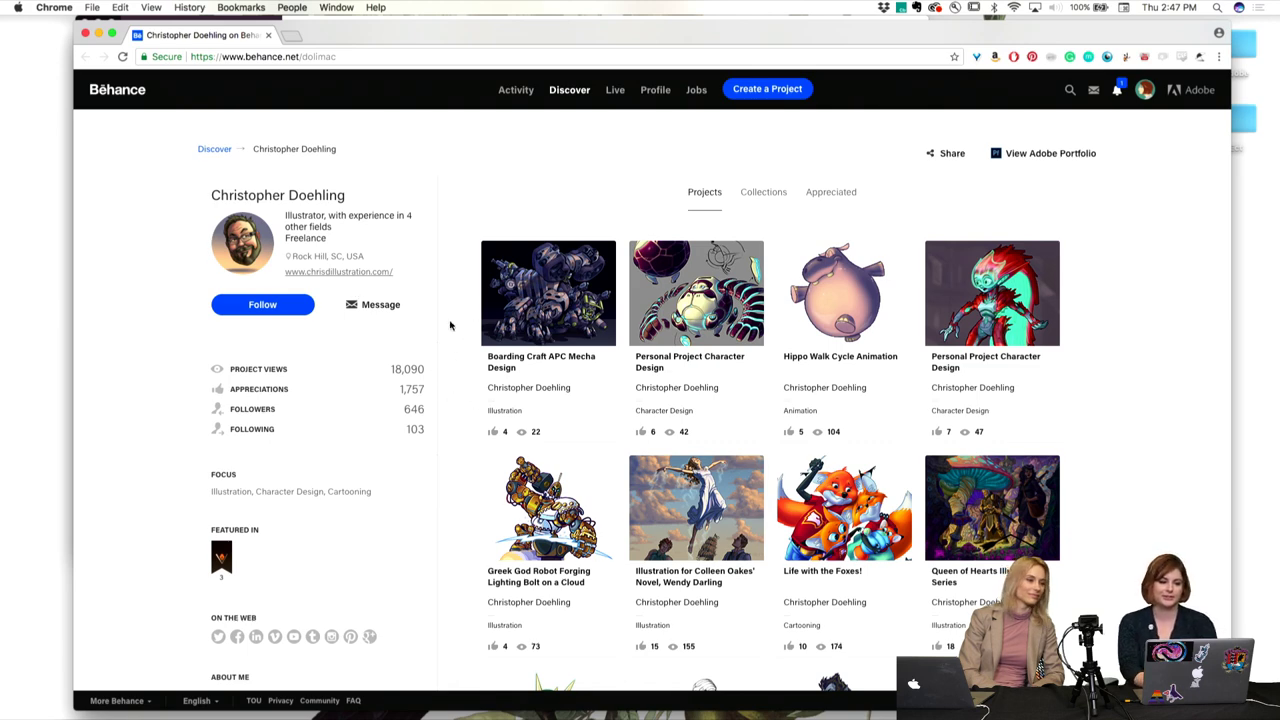
scroll(450, 325, down, 1)
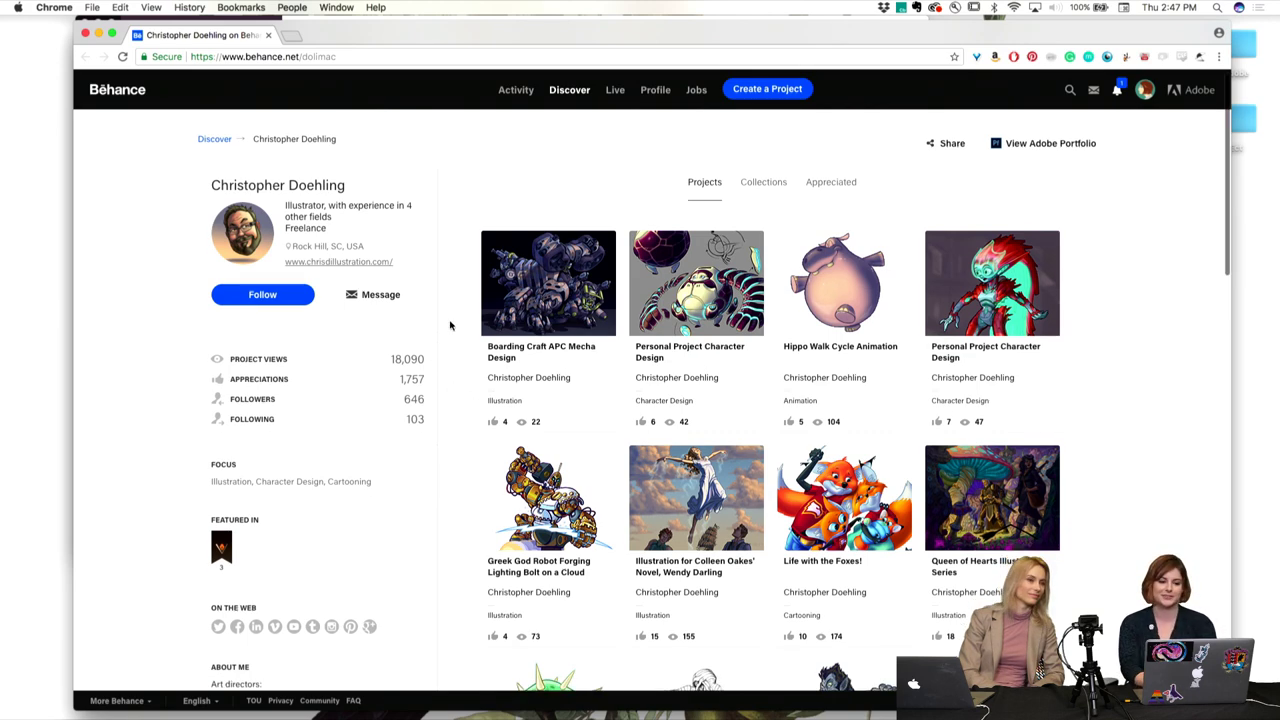
mouse_move(226, 552)
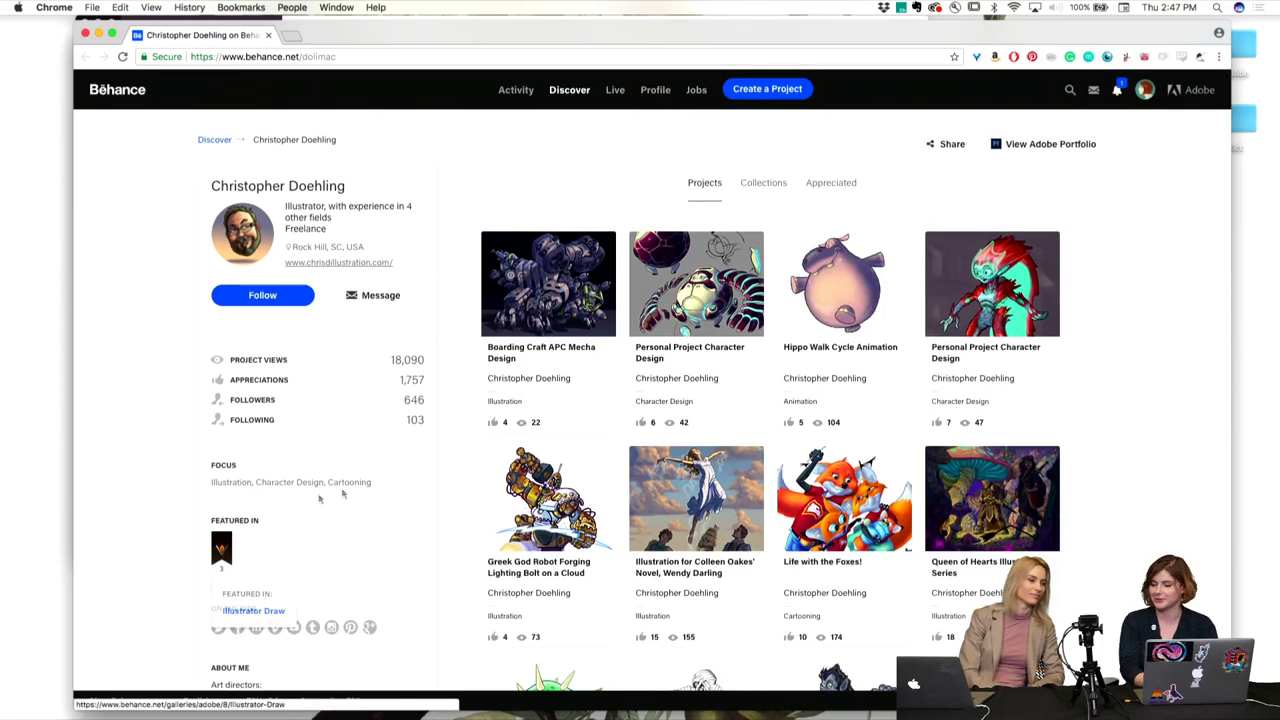
scroll(468, 501, up, 1)
scroll(468, 501, down, 5)
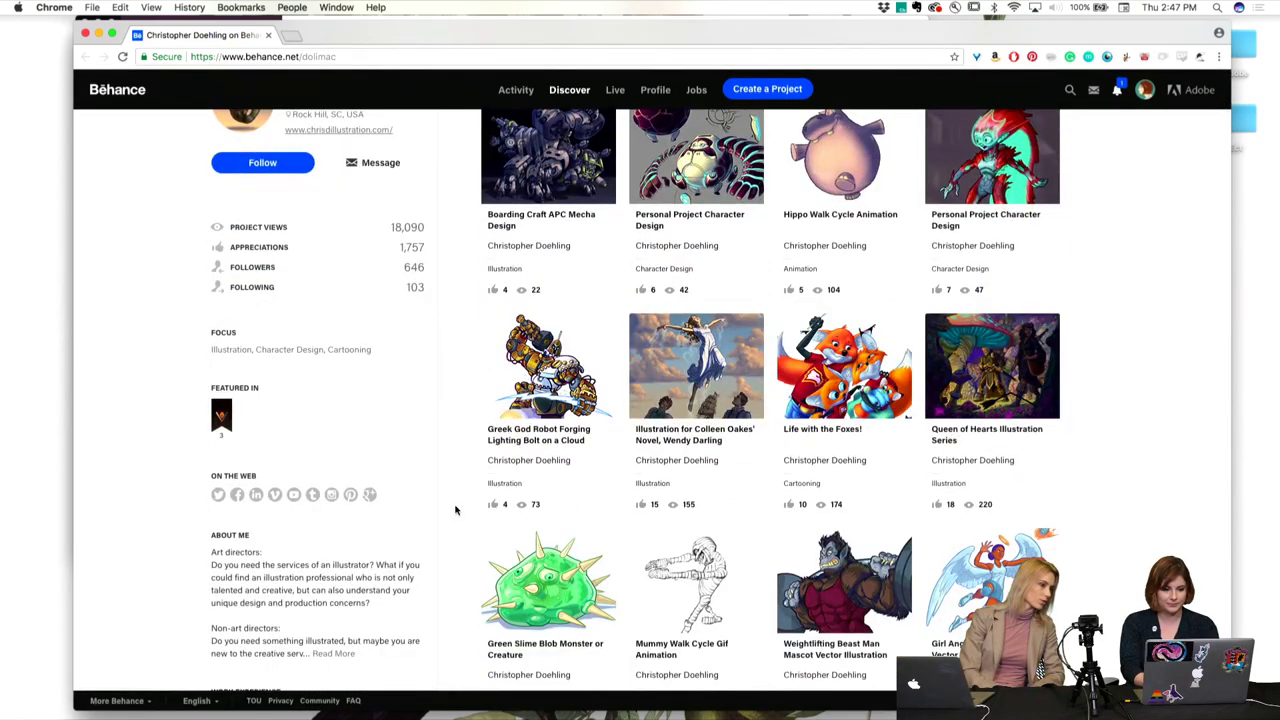
scroll(455, 510, up, 5)
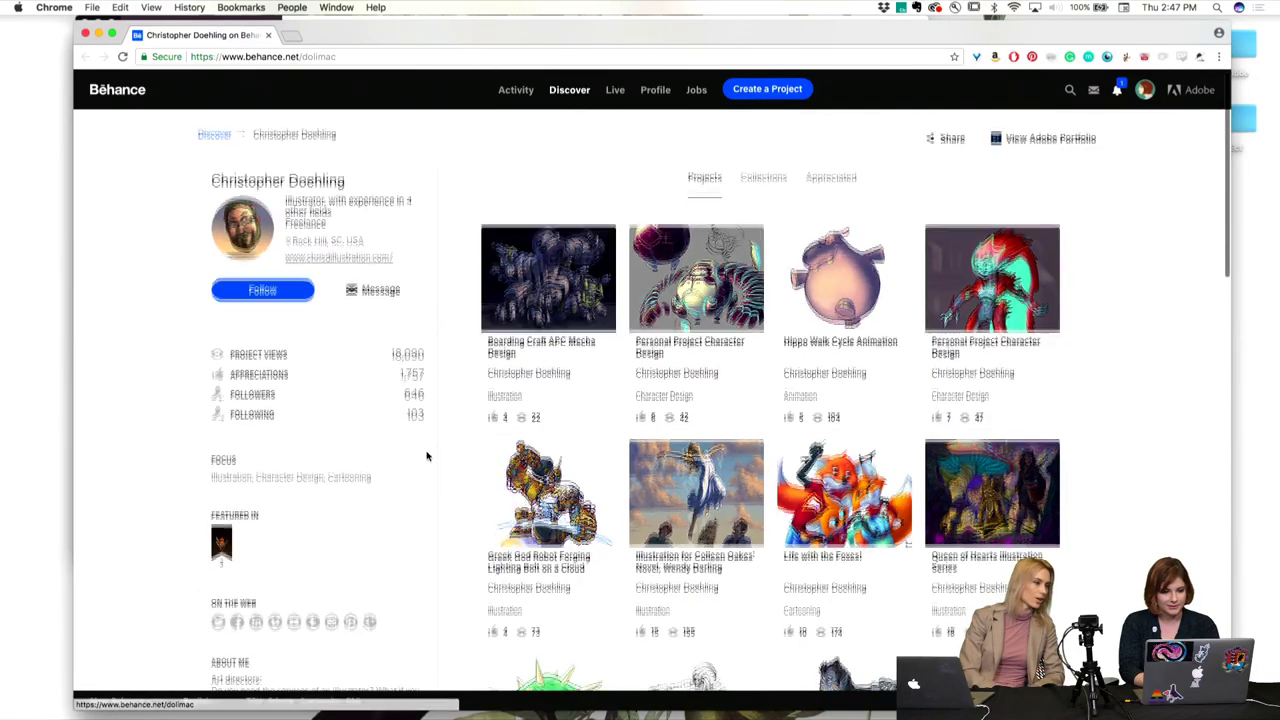
scroll(426, 453, down, 15)
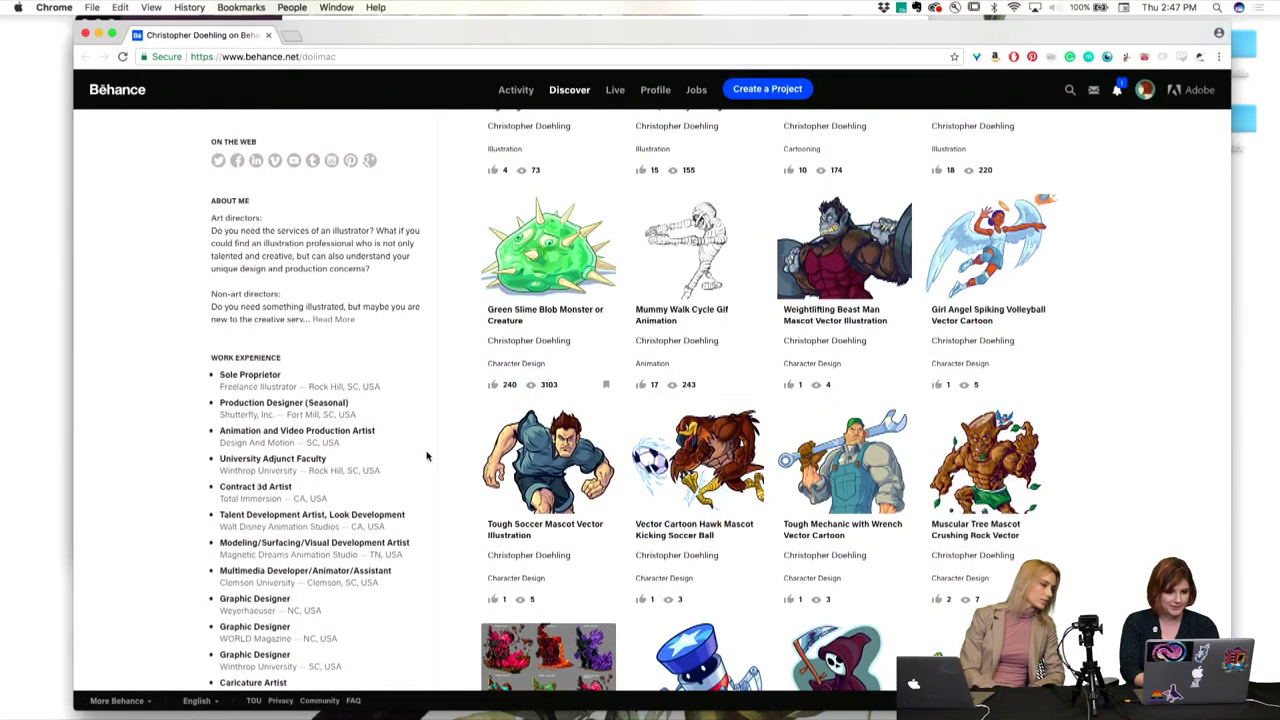
scroll(426, 456, down, 10)
scroll(426, 456, up, 10)
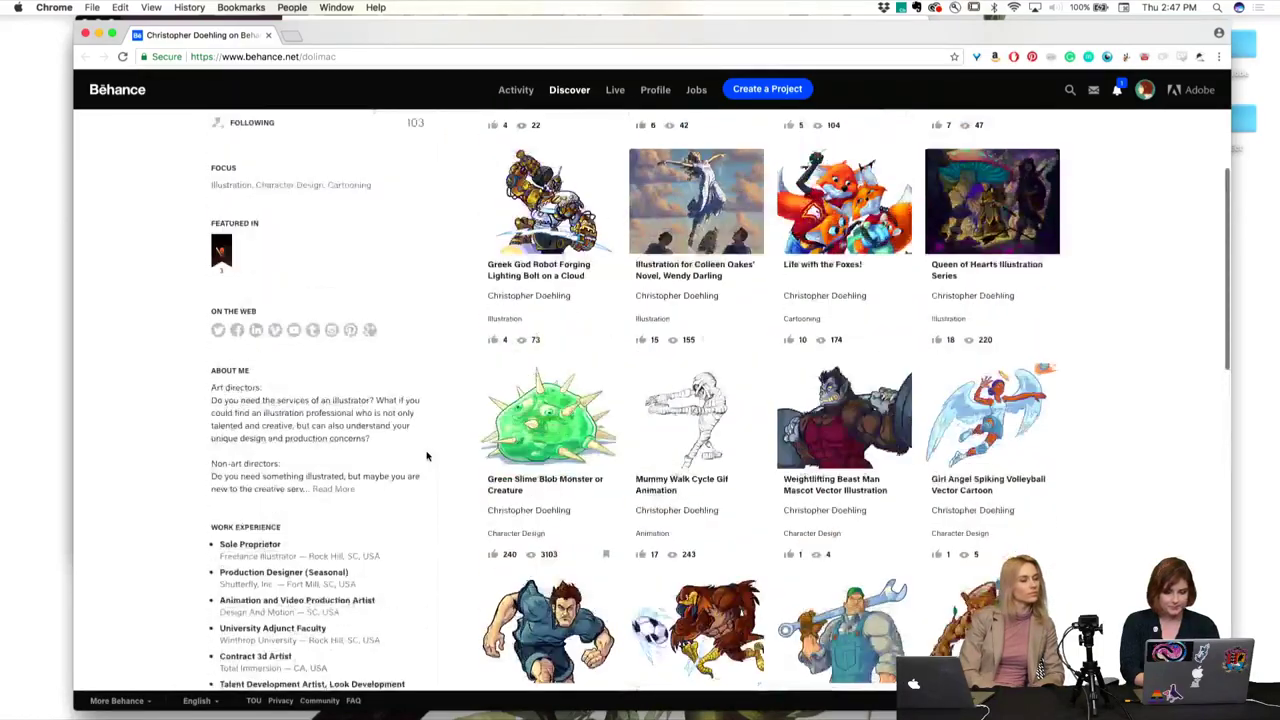
scroll(634, 297, up, 8)
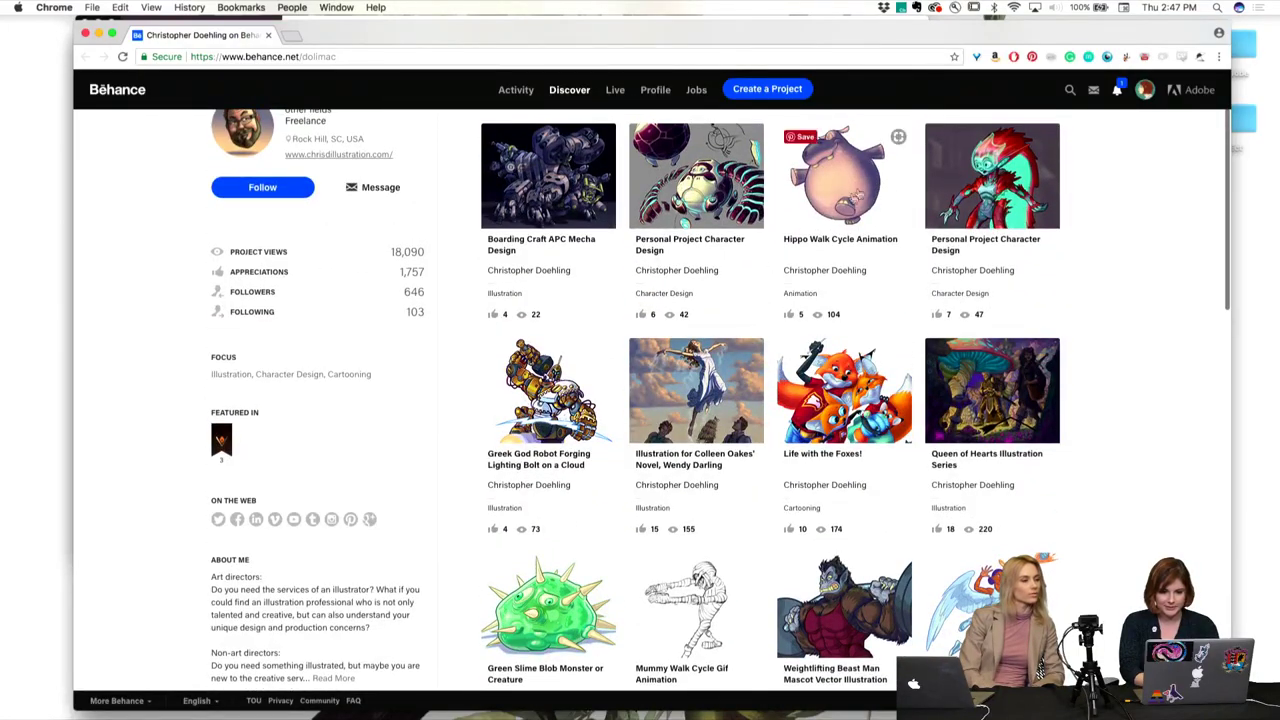
click(869, 181)
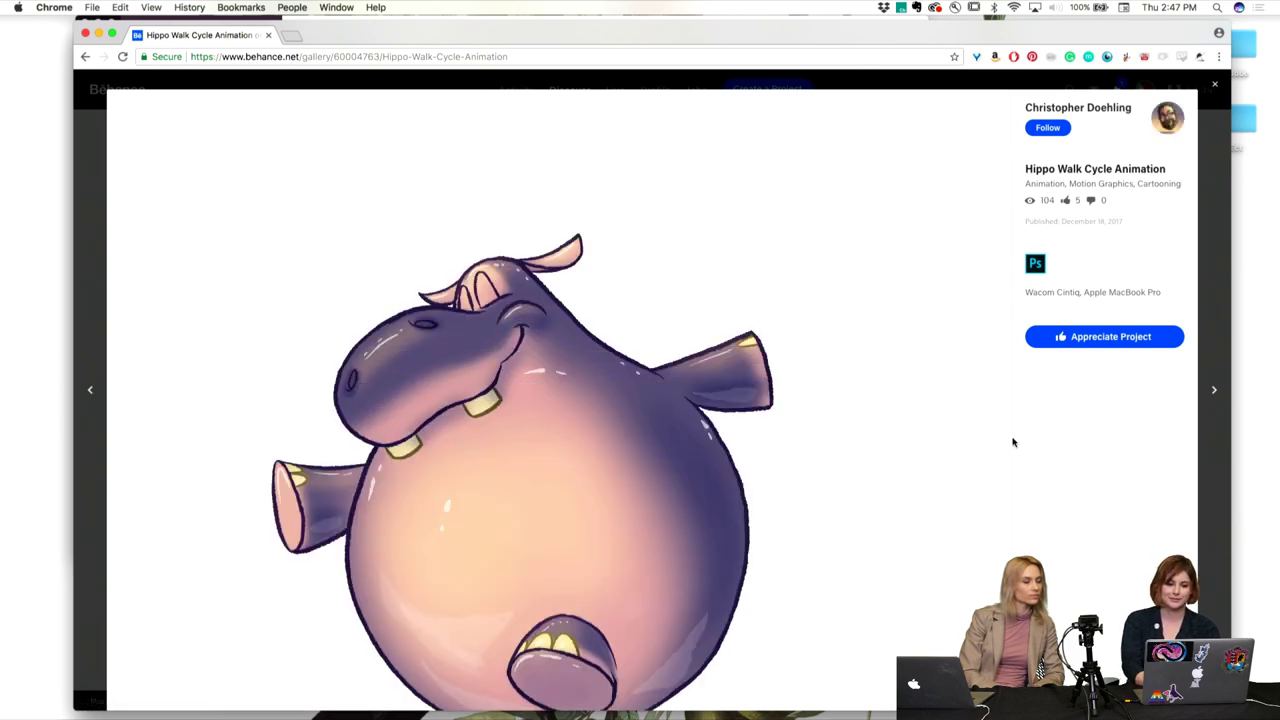
scroll(1011, 440, down, 1)
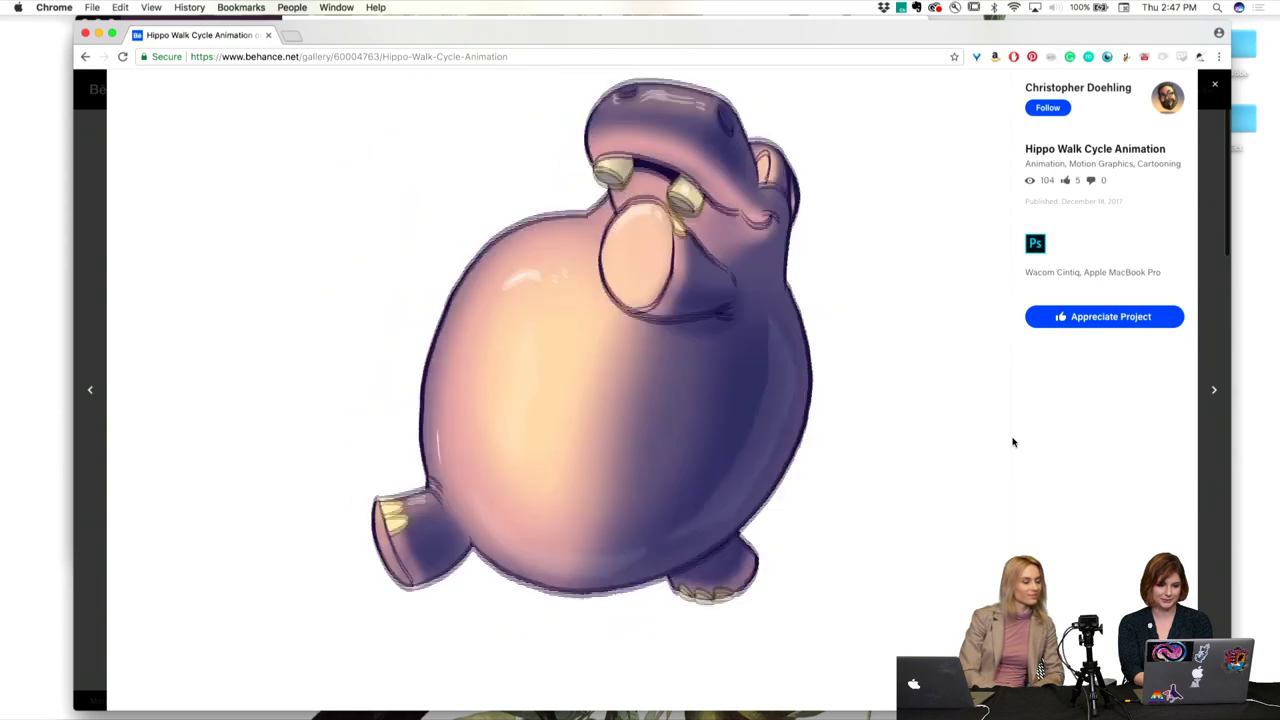
scroll(1012, 442, down, 5)
scroll(1012, 442, down, 5)
scroll(1012, 442, up, 10)
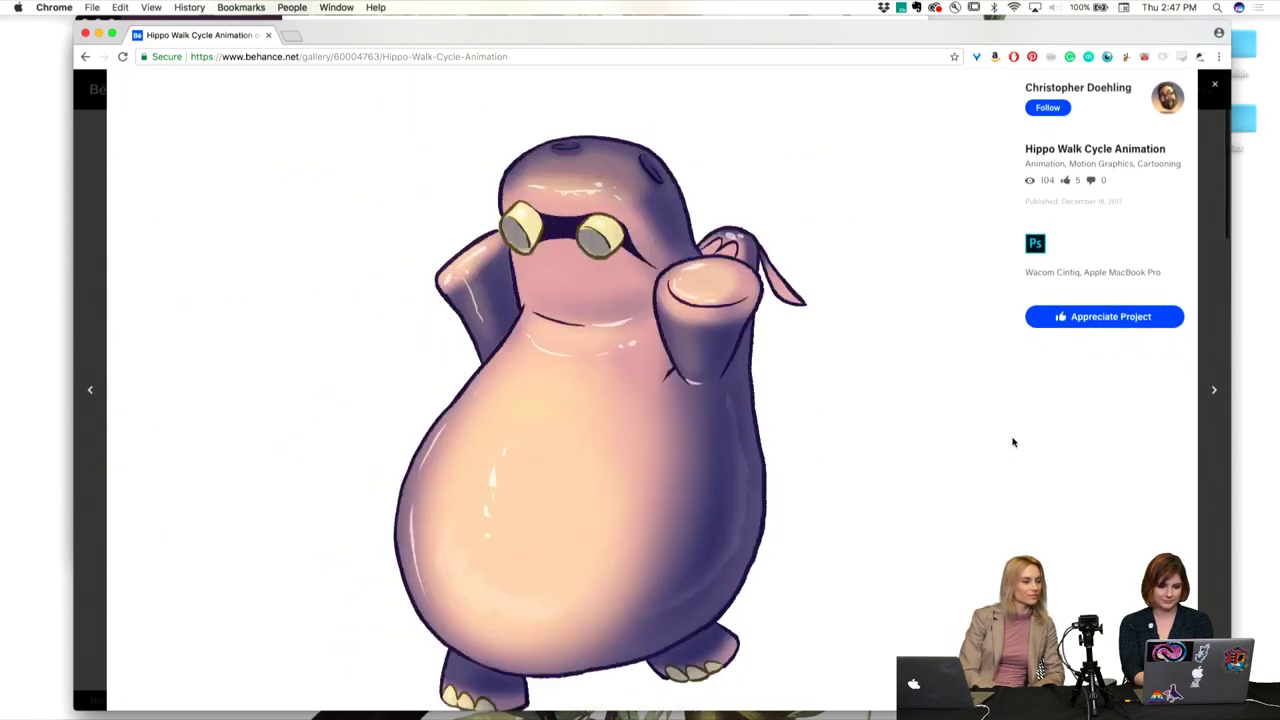
click(1213, 89)
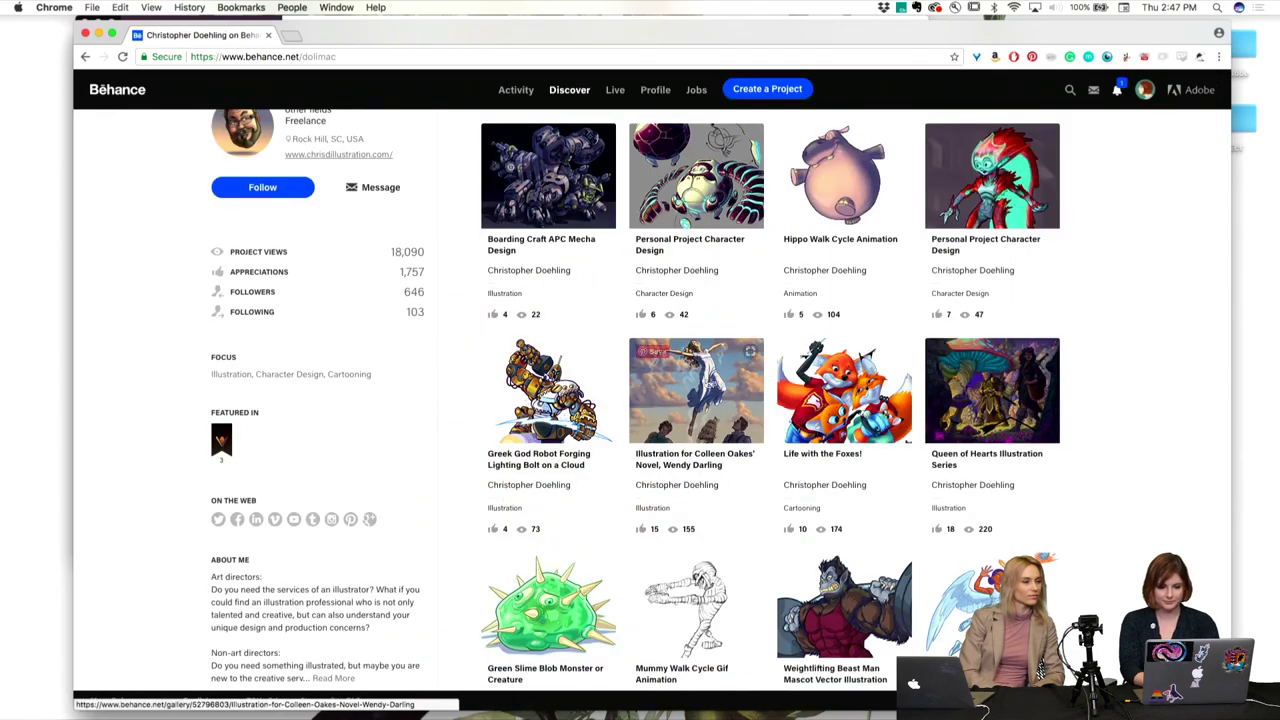
Step: Open the Wendy Darling illustration project in a new tab and switch to it
right_click(714, 381)
click(760, 386)
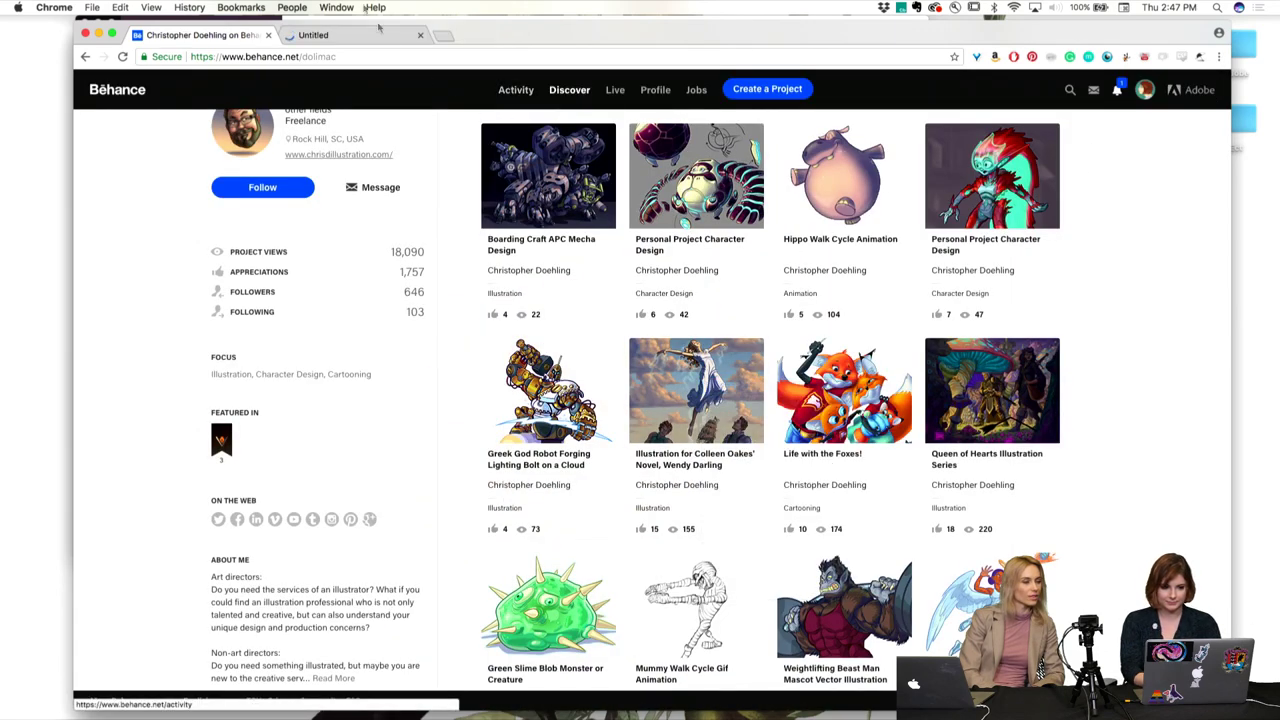
key(ctrl+Tab)
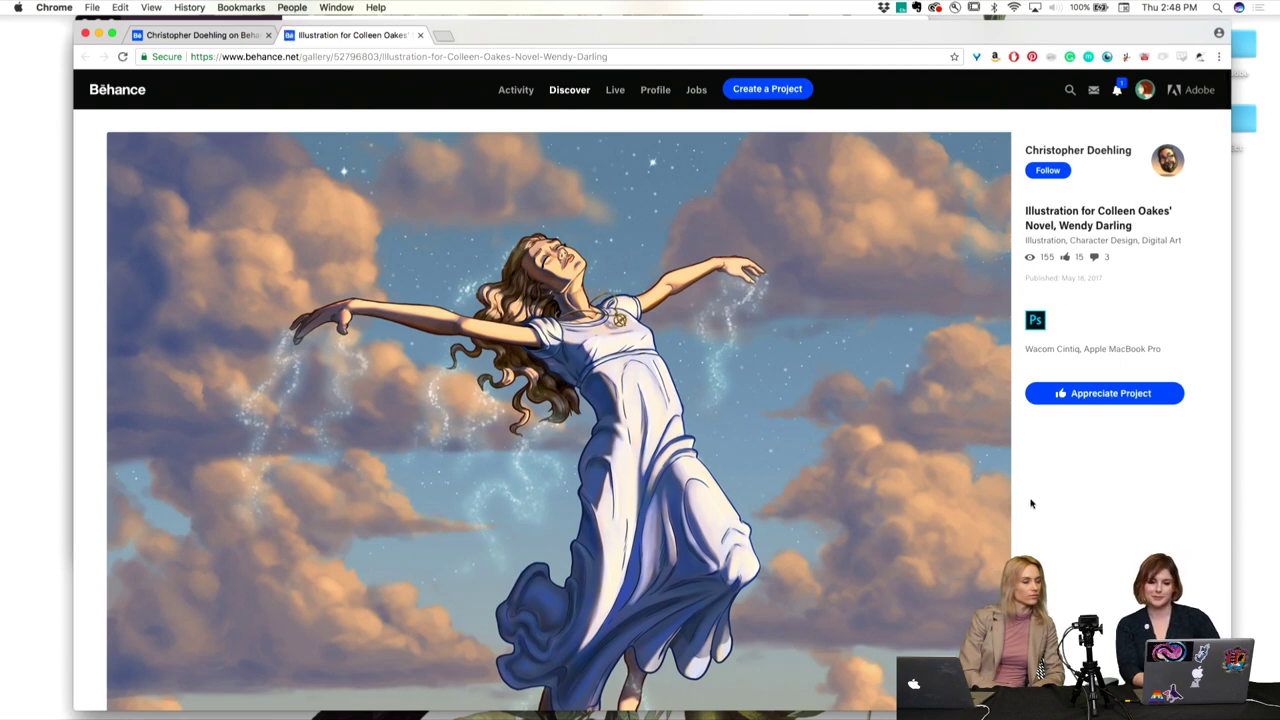
Step: Scroll through the Wendy Darling artwork and zoom out so the full illustration fits
scroll(885, 522, down, 5)
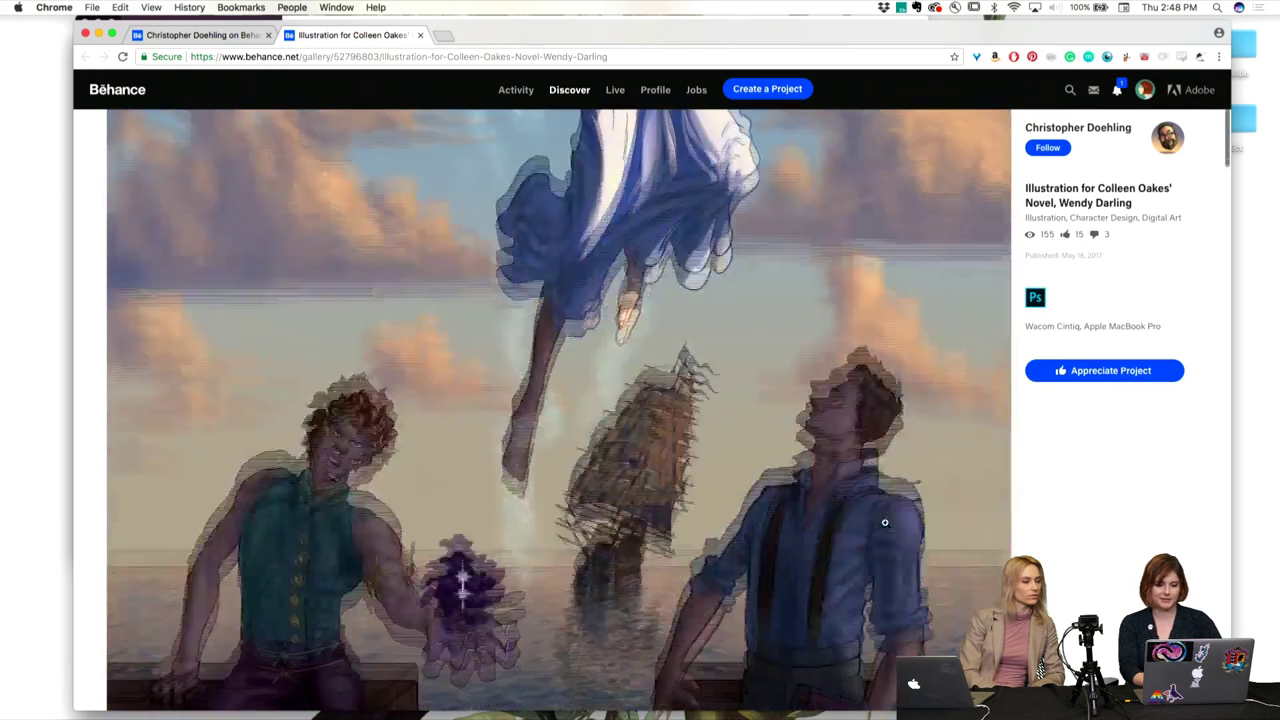
scroll(885, 522, down, 1)
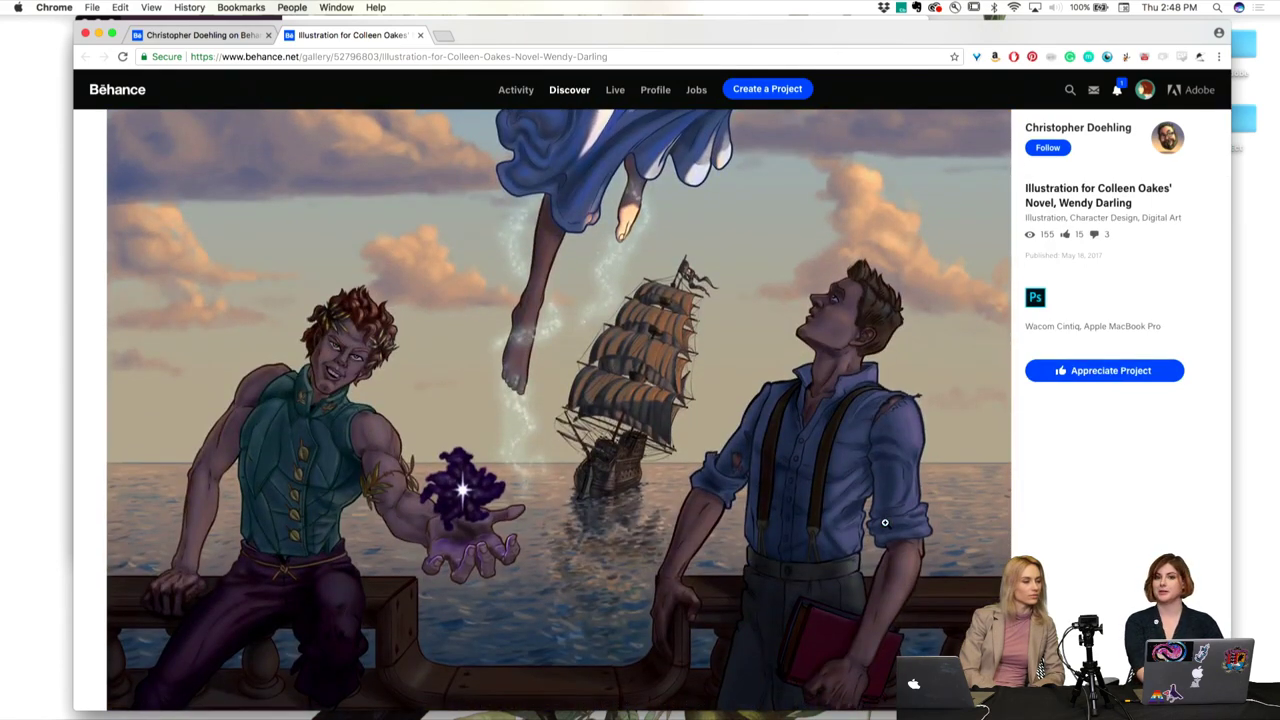
scroll(885, 522, down, 1)
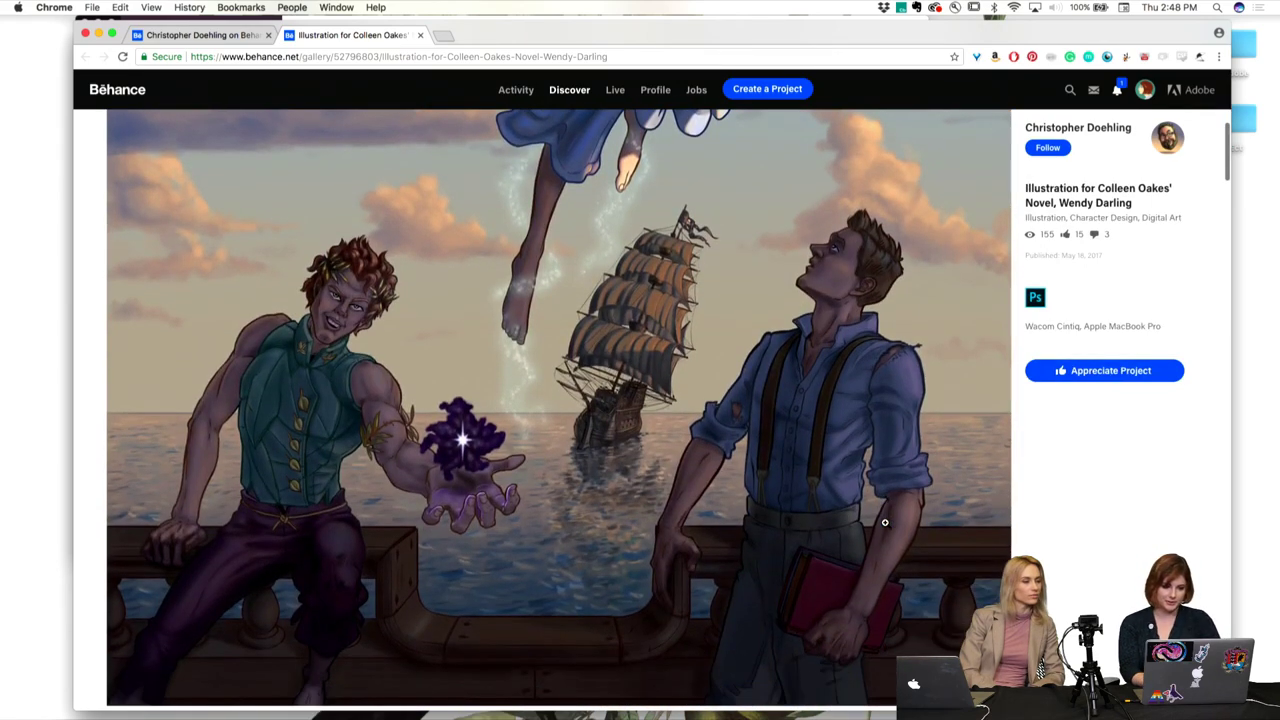
scroll(885, 522, down, 1)
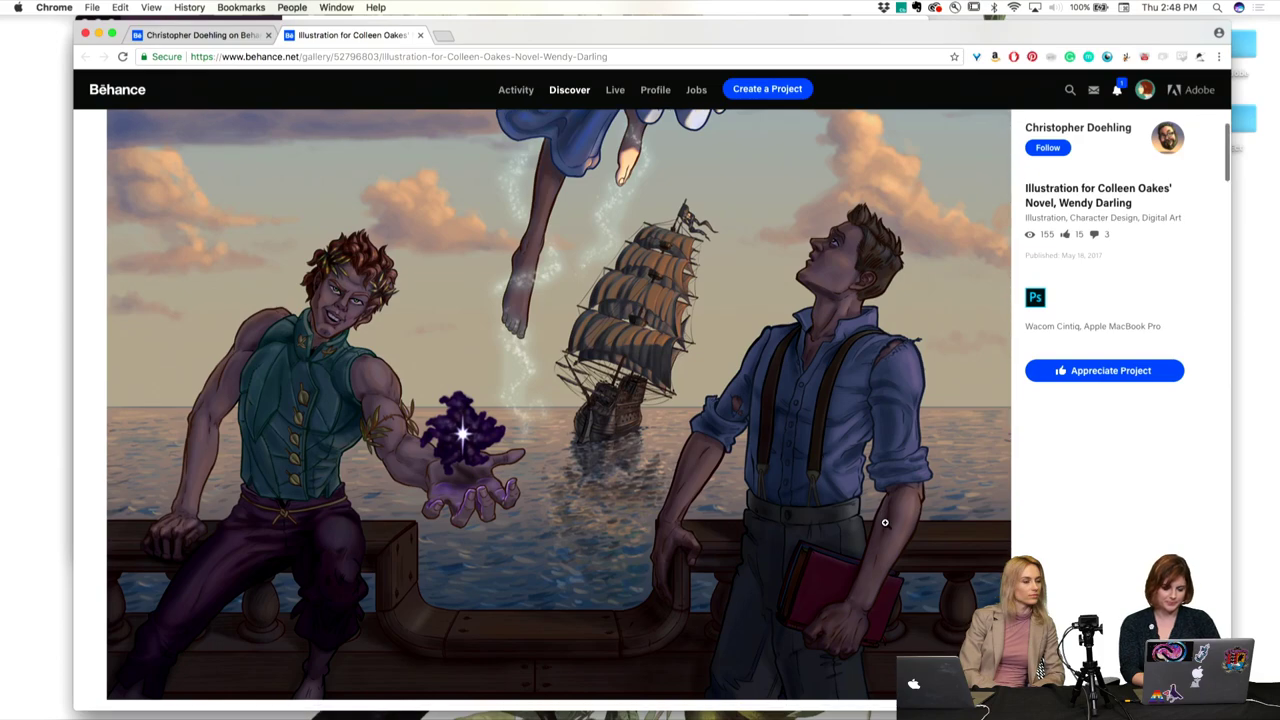
scroll(885, 522, up, 1)
scroll(885, 522, up, 3)
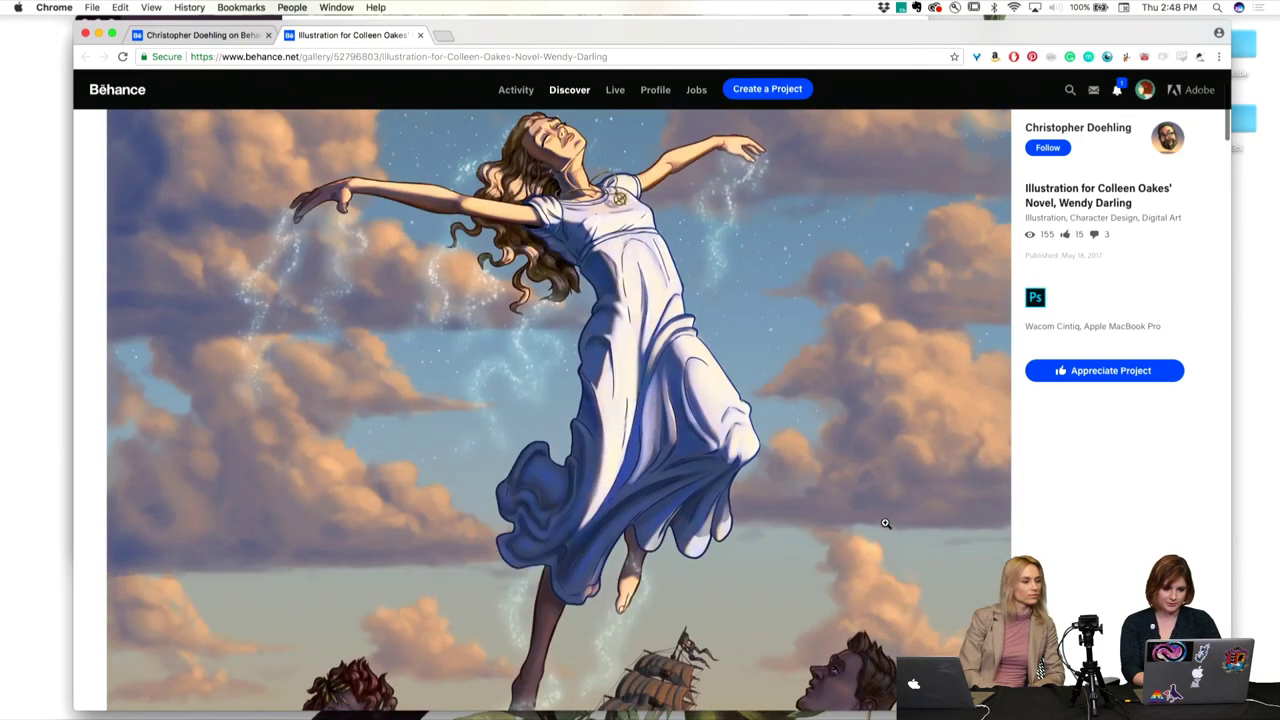
scroll(885, 522, down, 3)
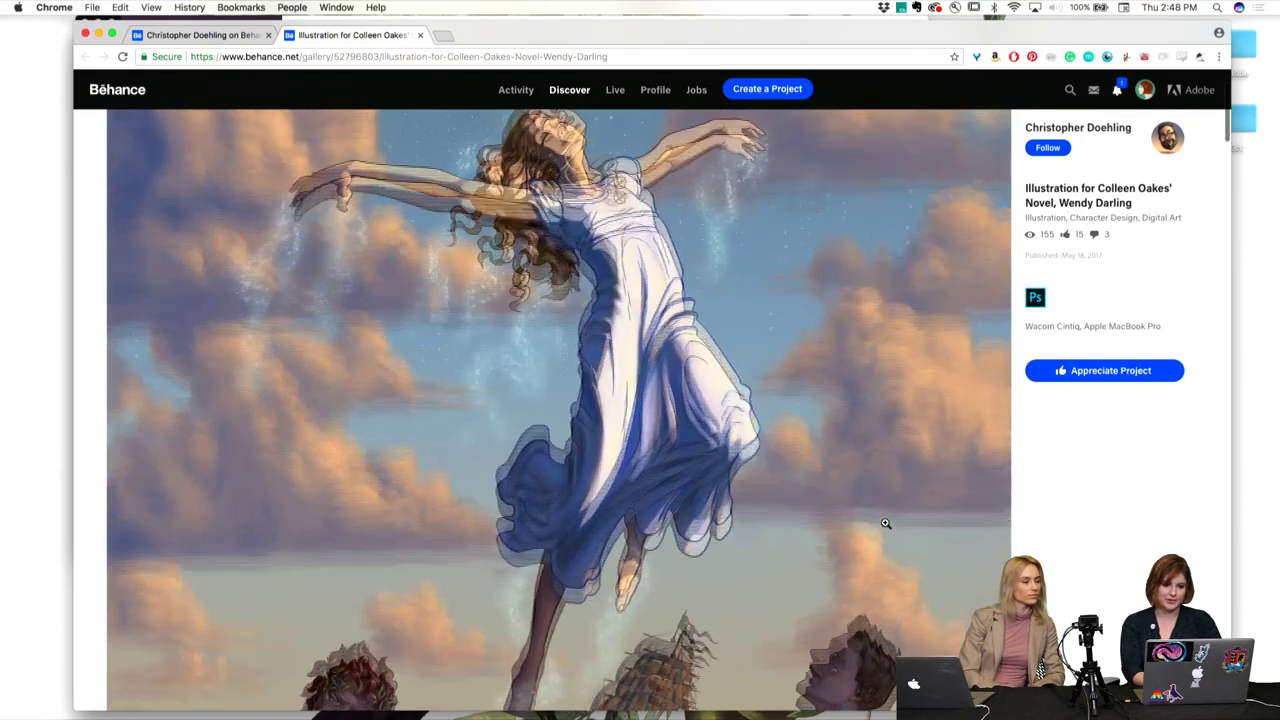
scroll(885, 522, down, 5)
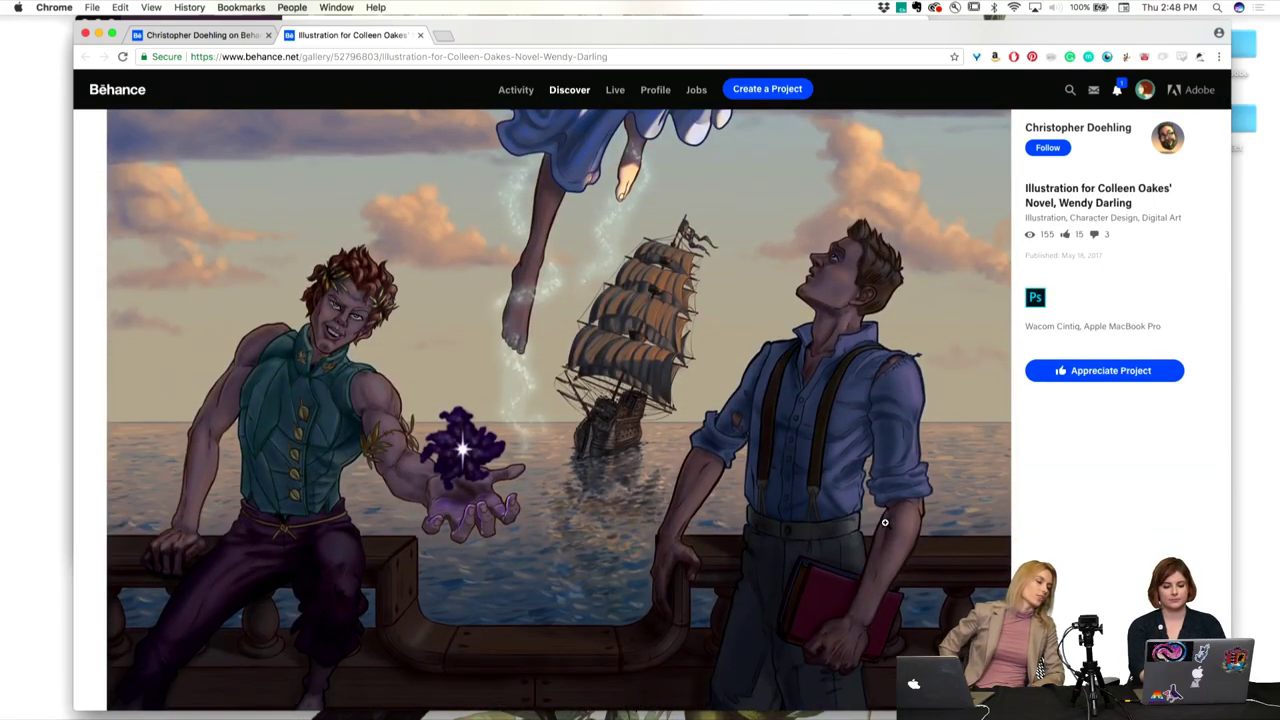
key(super+minus)
key(super+minus)
key(super+minus)
key(super+minus)
key(super+minus)
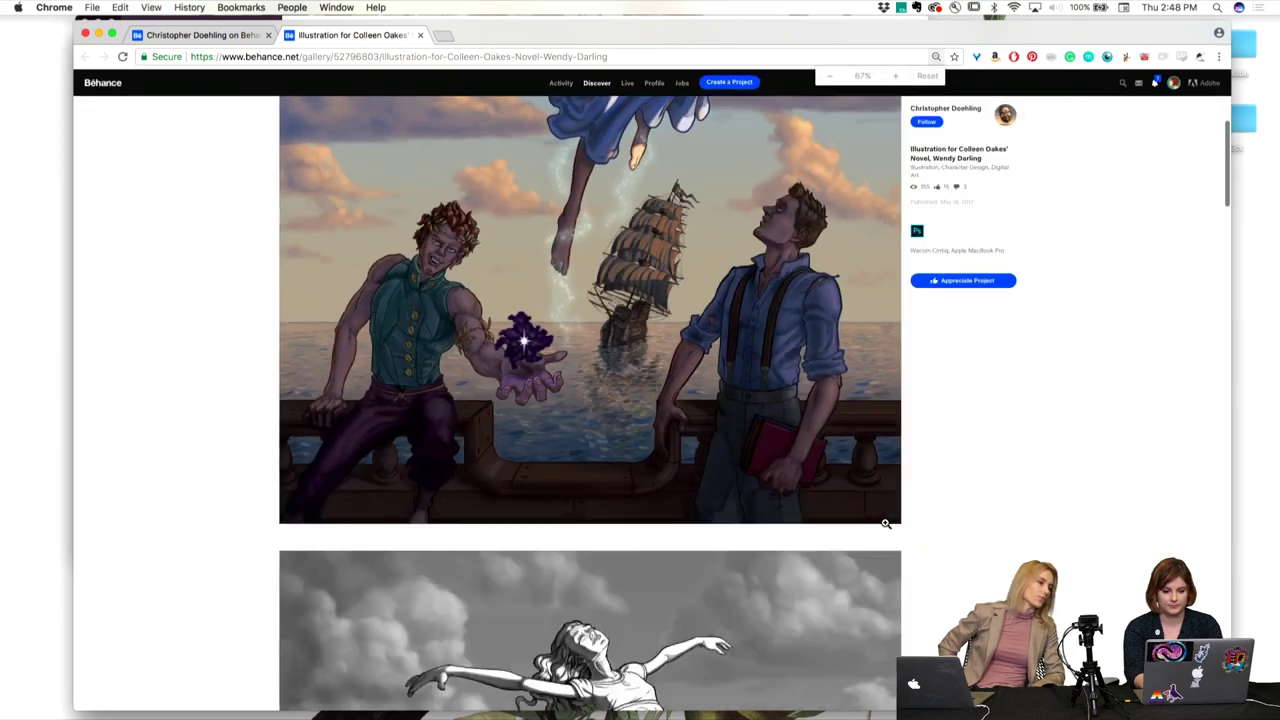
scroll(885, 527, up, 3)
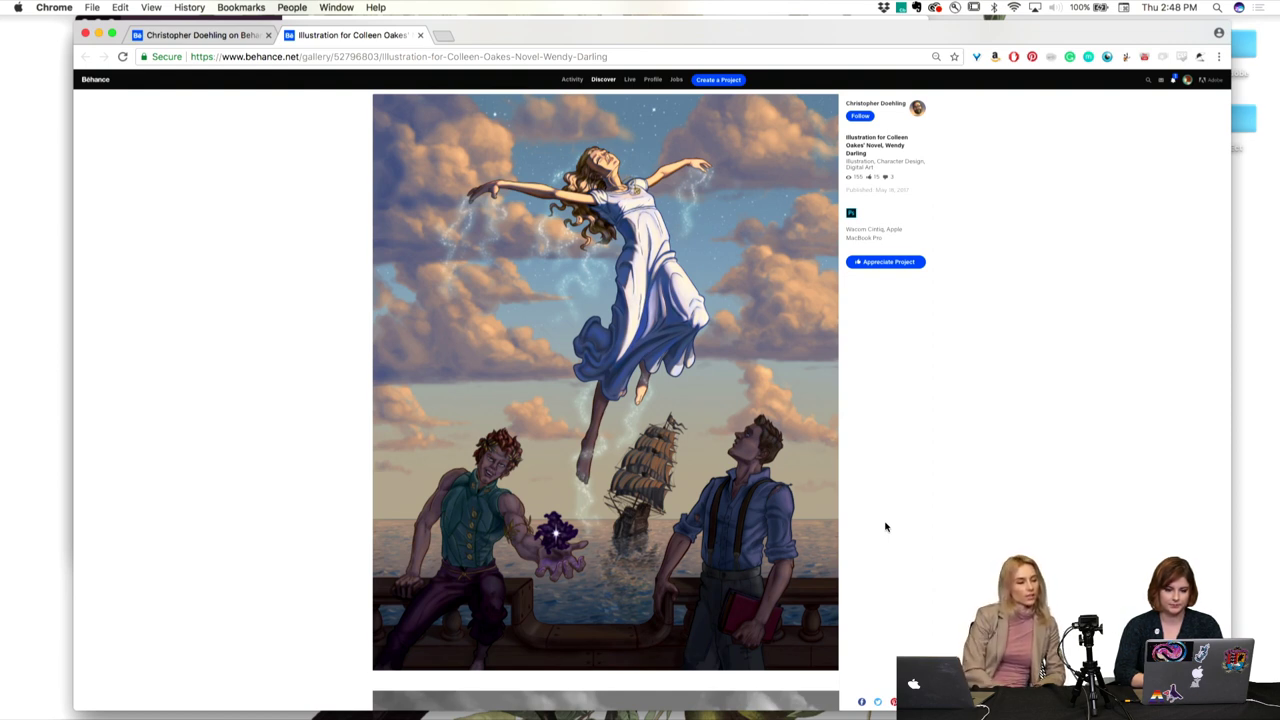
Step: From the profile, open Robot Wasp Vector Illustration in a new tab and switch to it
click(185, 37)
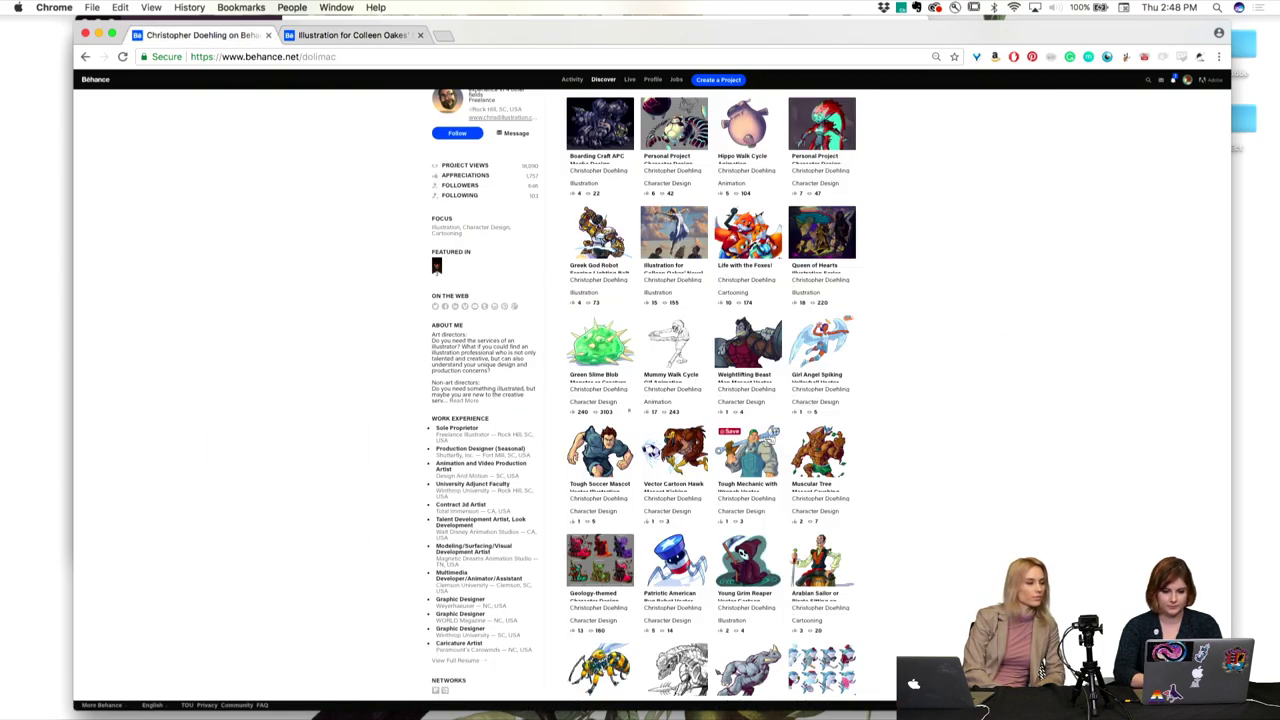
scroll(733, 481, down, 4)
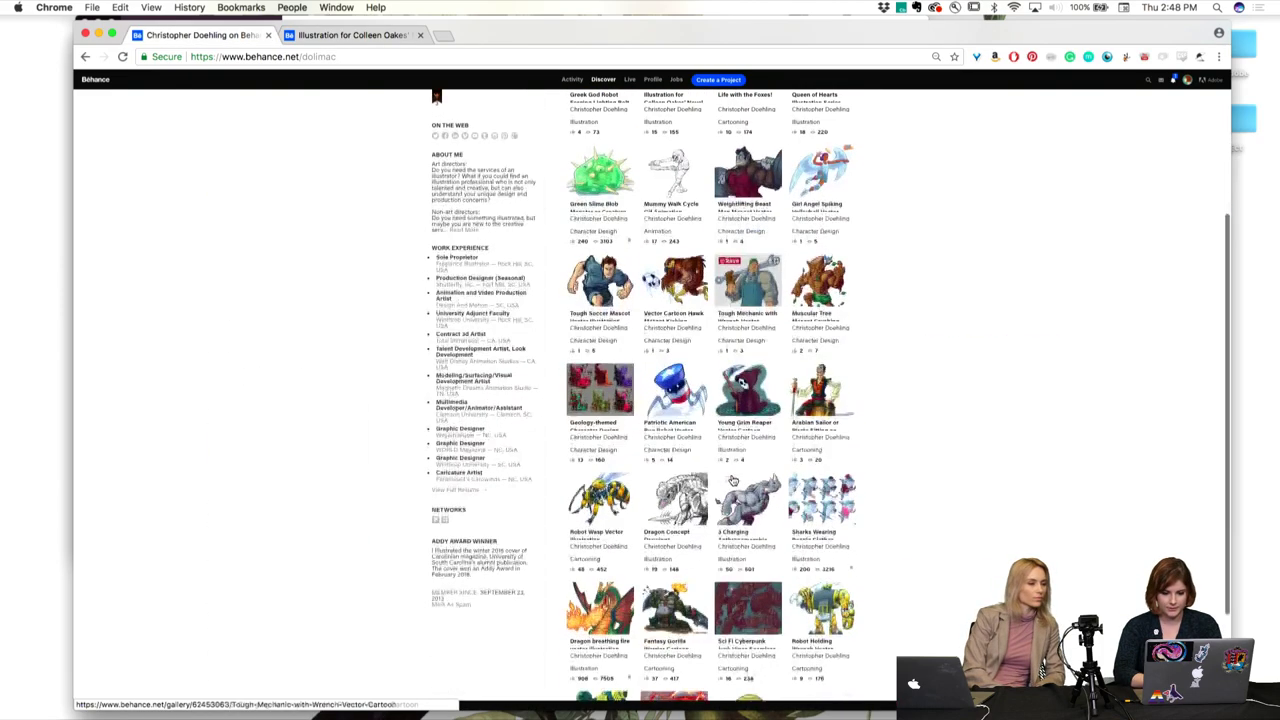
right_click(618, 512)
click(642, 504)
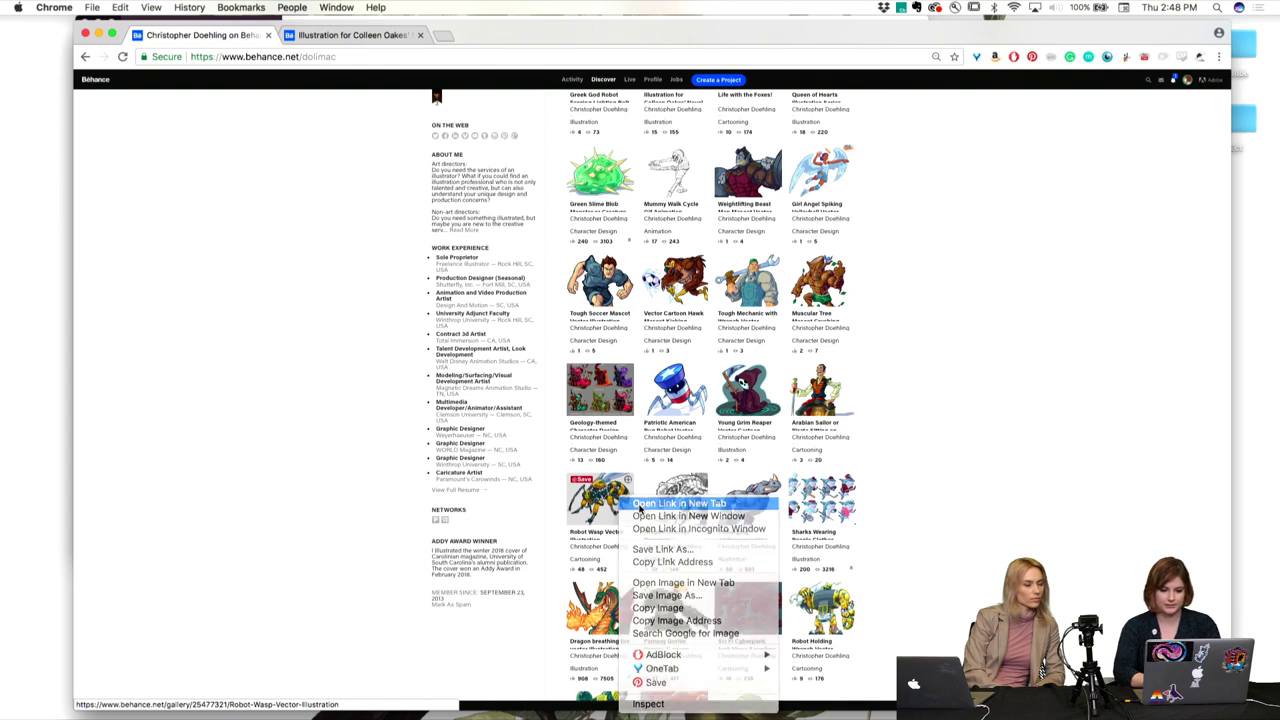
click(470, 35)
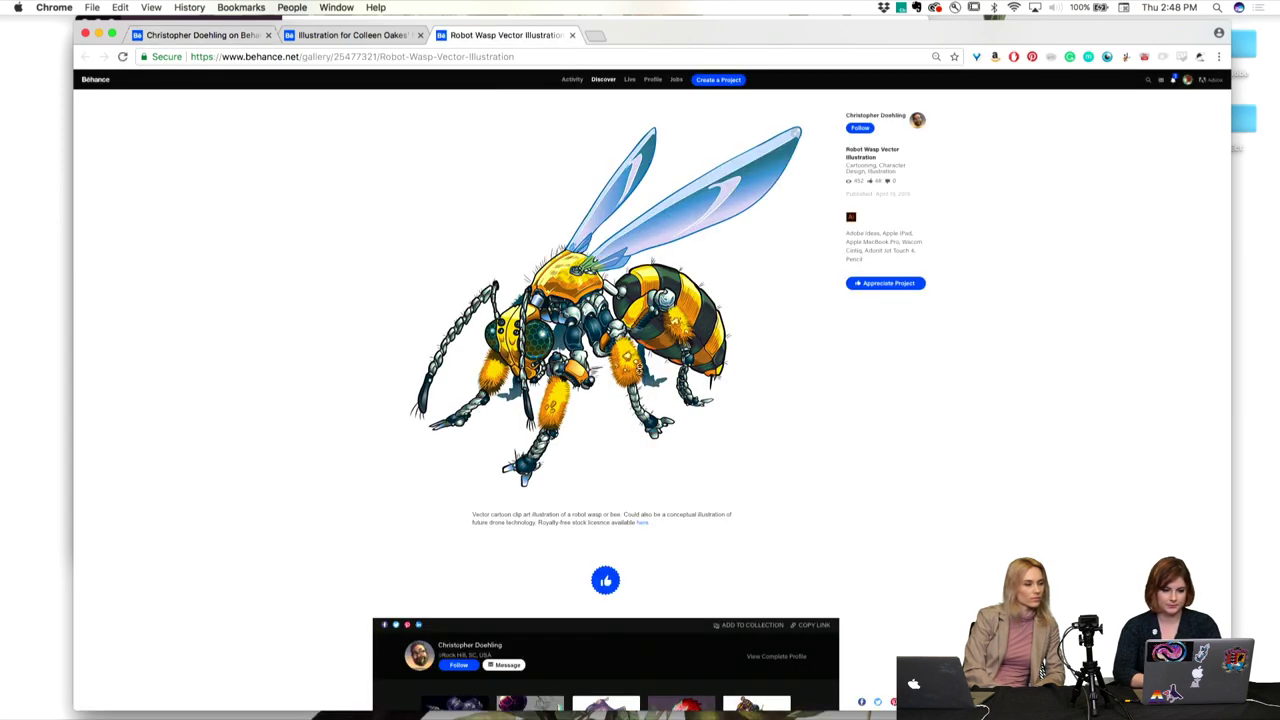
Step: View the wasp image enlarged, close it, and return to the illustrator's profile
click(795, 131)
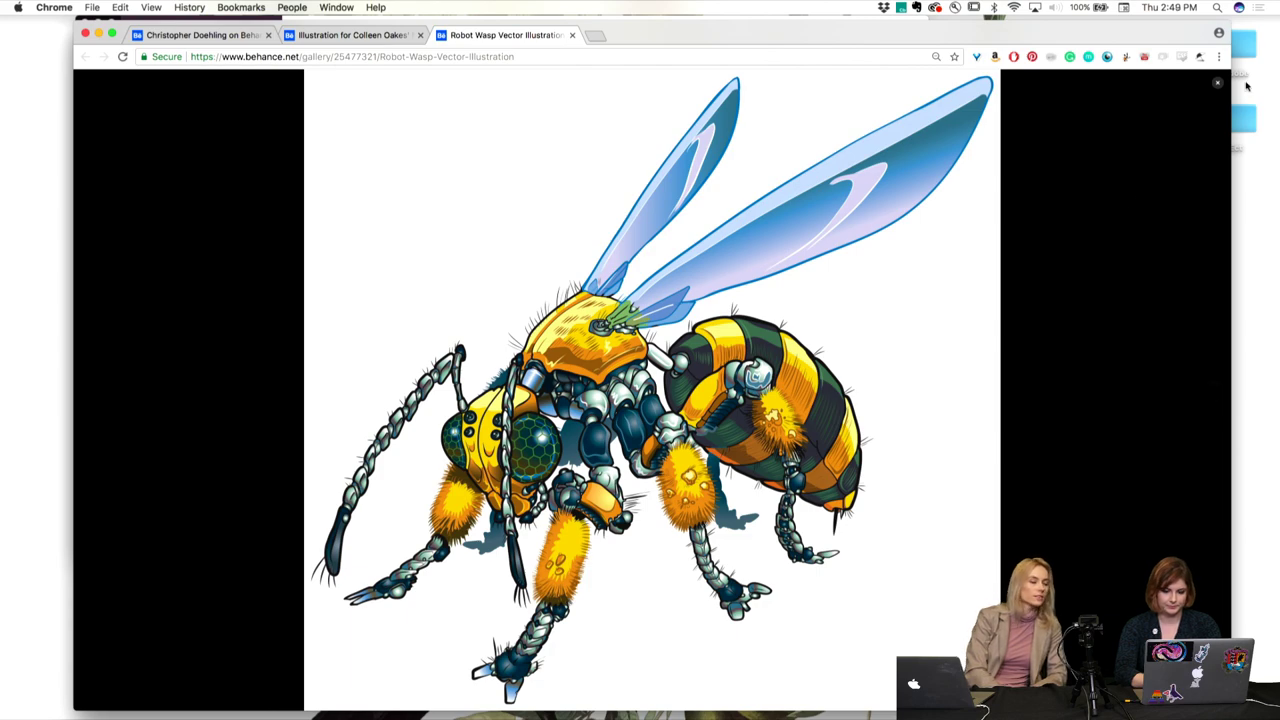
click(1216, 86)
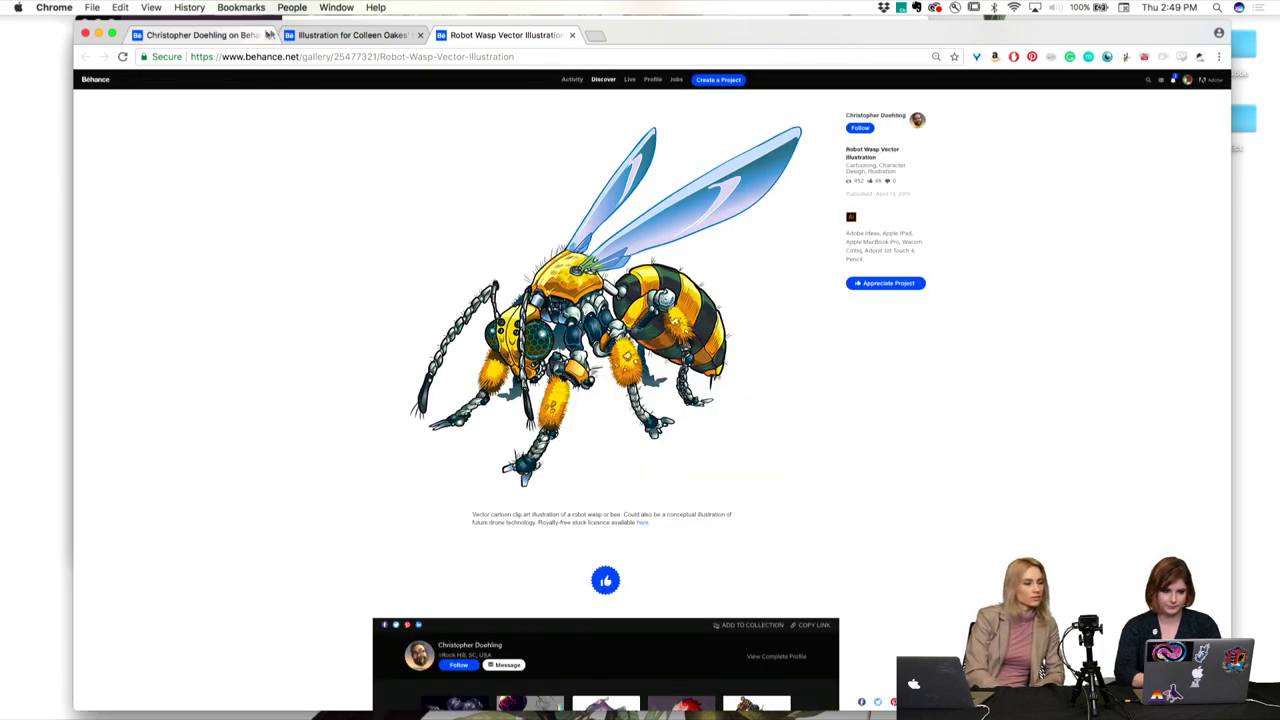
click(234, 40)
Step: Open the Dragon Concept Drawings project in a new tab and switch to it
scroll(711, 387, down, 2)
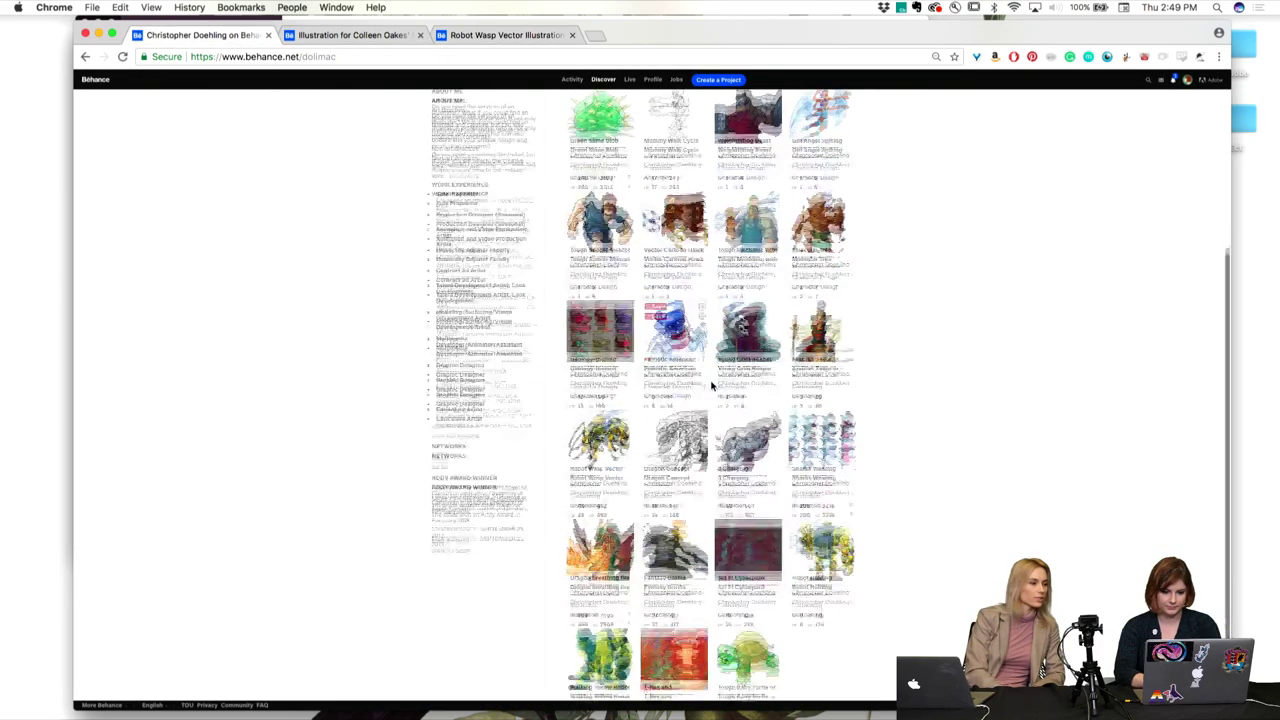
right_click(699, 397)
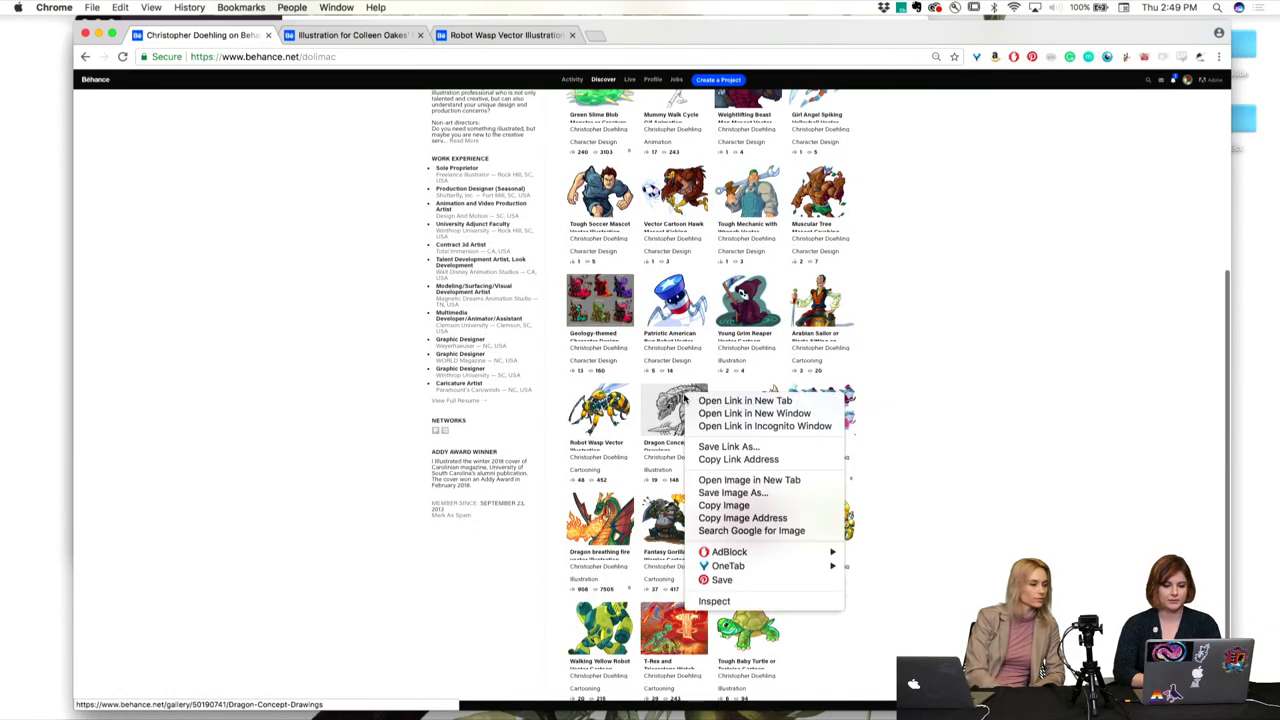
click(704, 401)
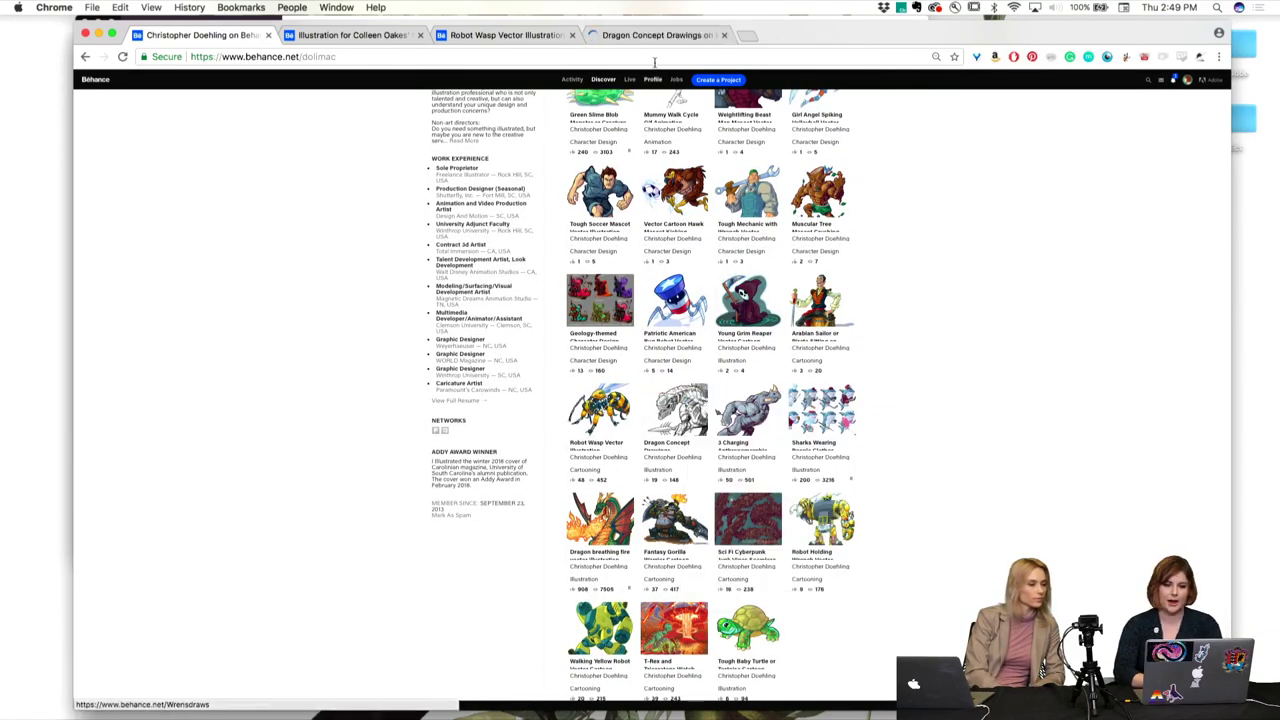
click(658, 38)
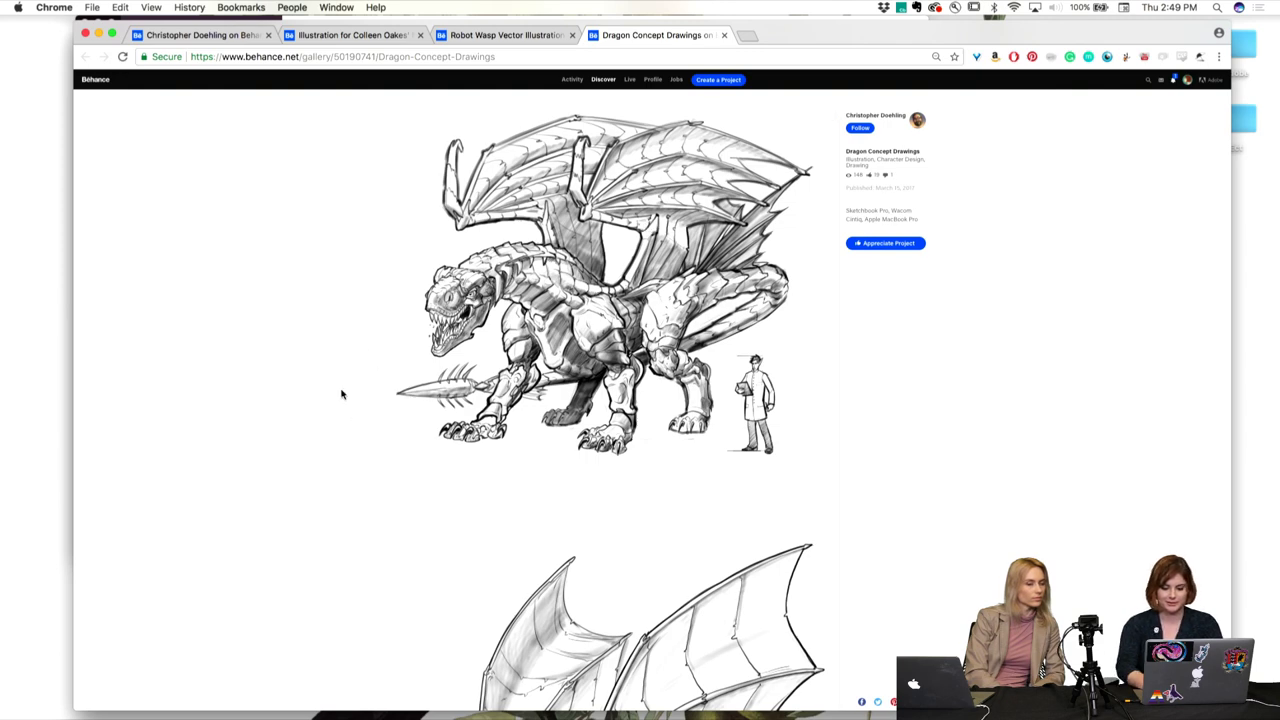
Step: View a dragon drawing enlarged, scroll through the rest, then return to the portfolio grid
click(610, 358)
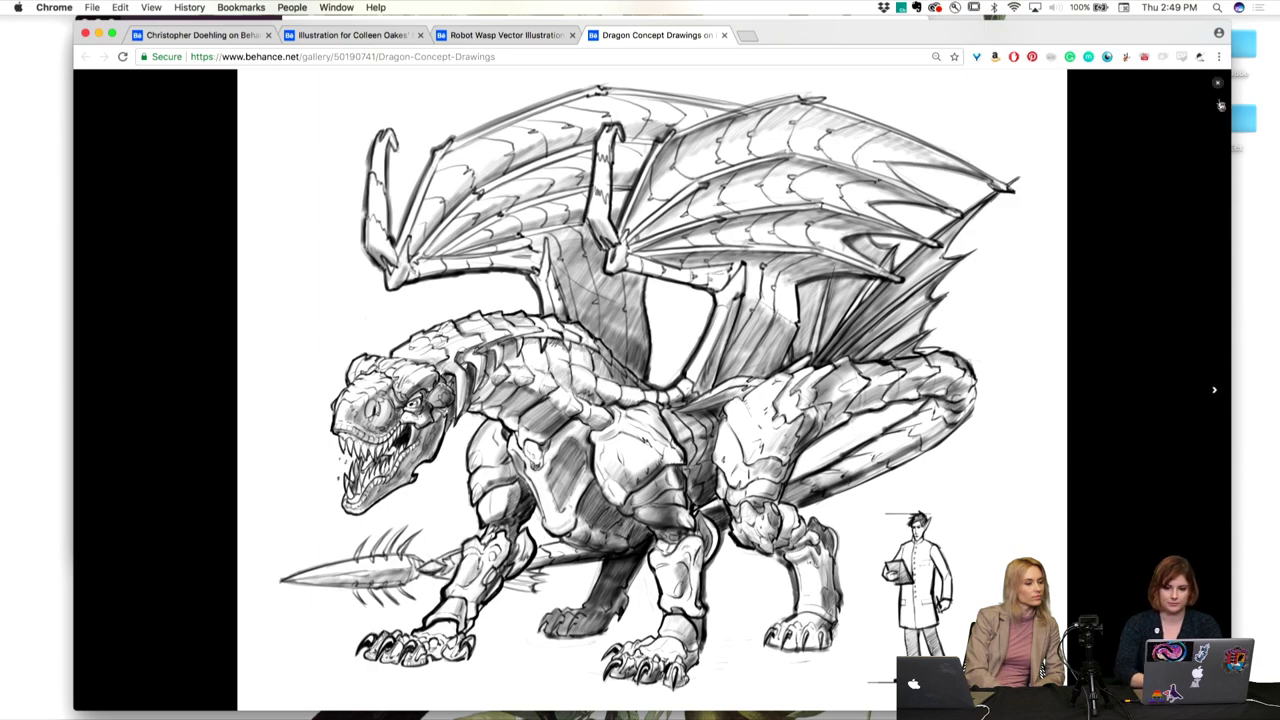
click(1218, 84)
scroll(886, 252, down, 4)
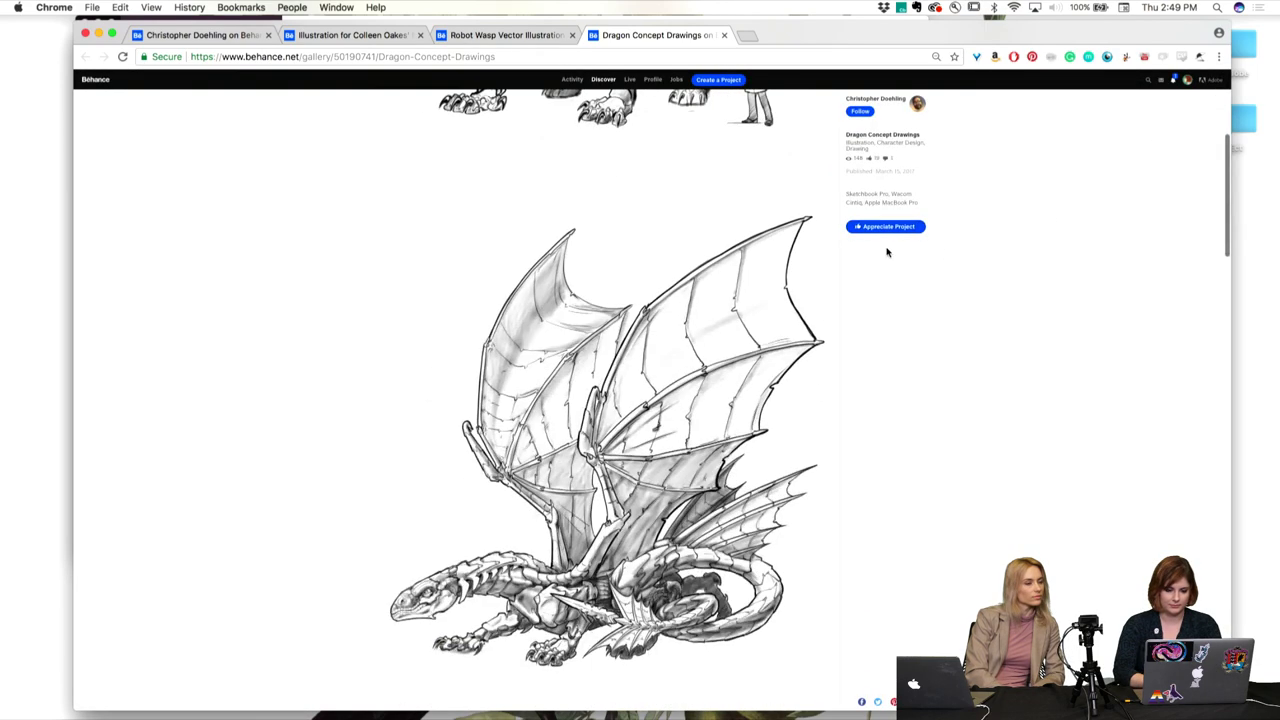
scroll(886, 252, down, 10)
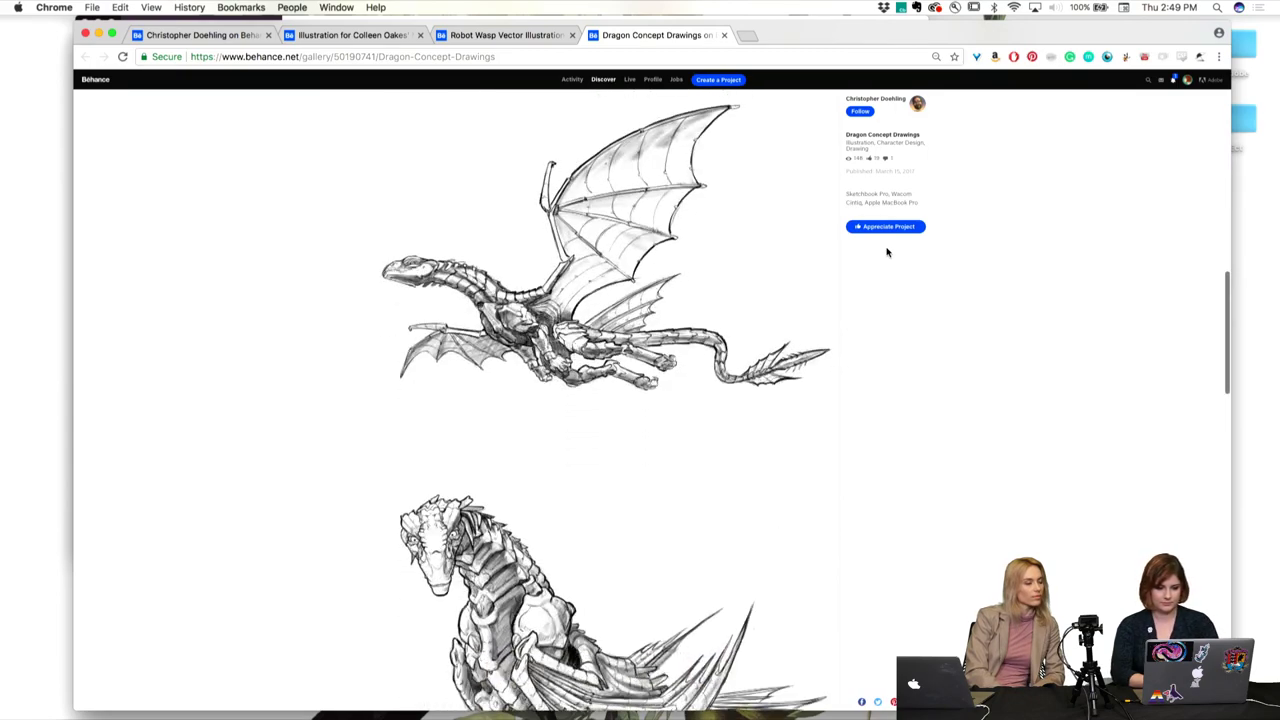
scroll(886, 252, down, 5)
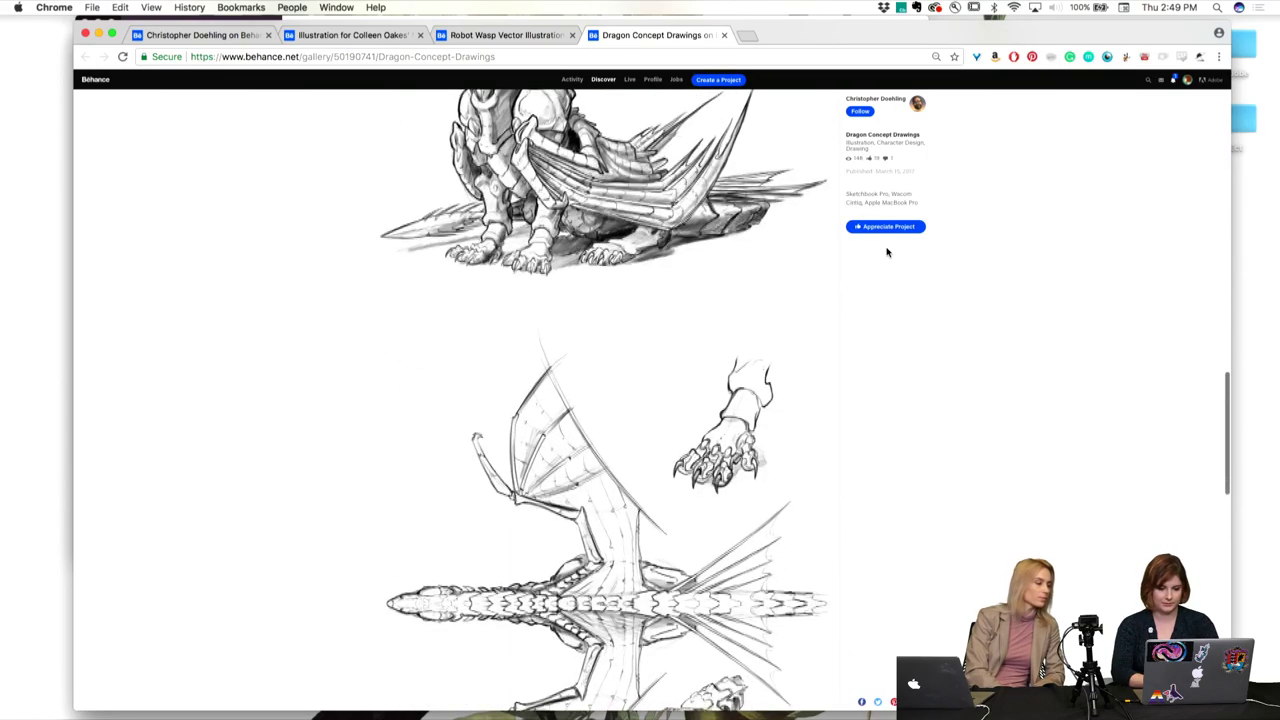
click(208, 40)
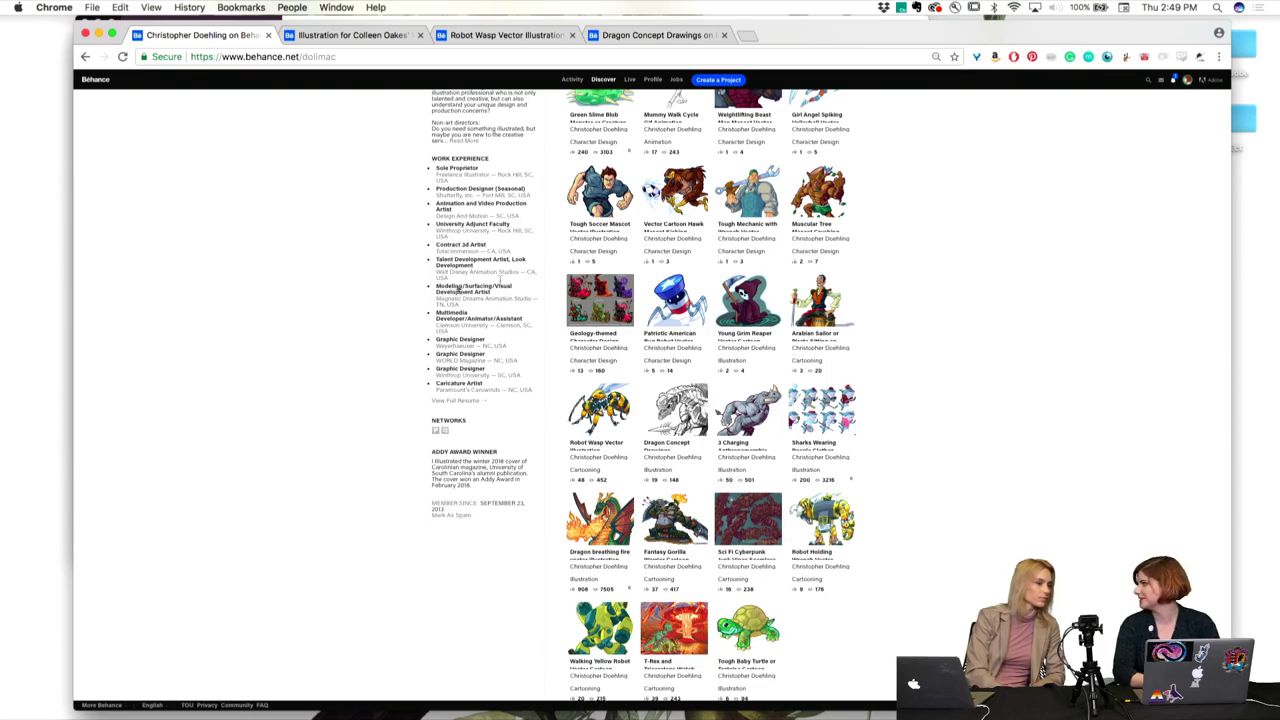
scroll(543, 380, down, 2)
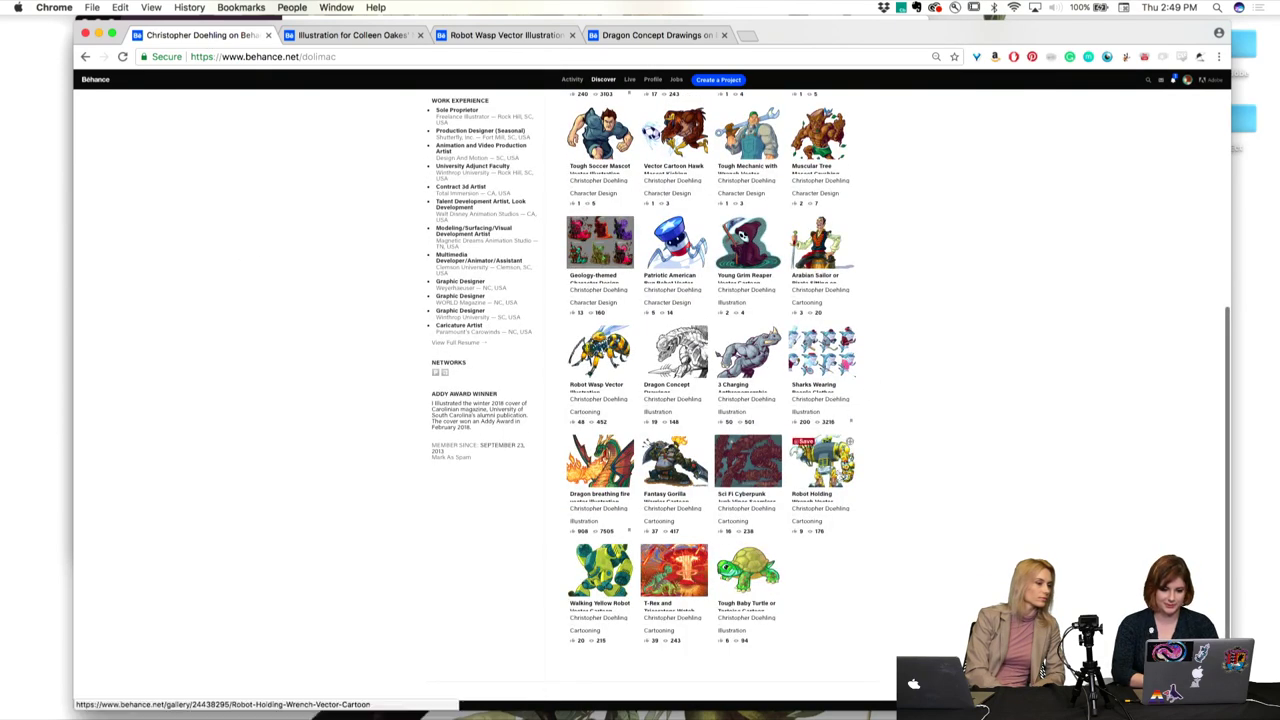
Step: Preview the T-Rex and Triceratops project with the page enlarged twice, then close it
click(669, 570)
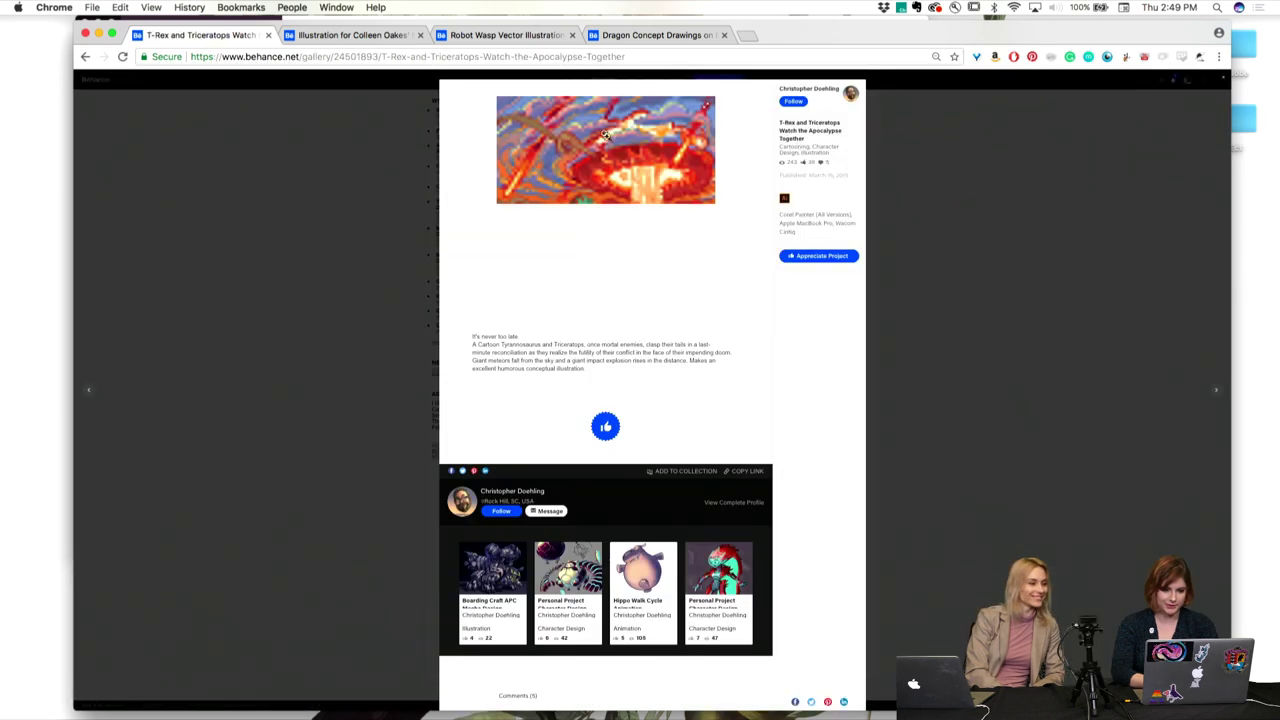
key(super+equal)
key(super+equal)
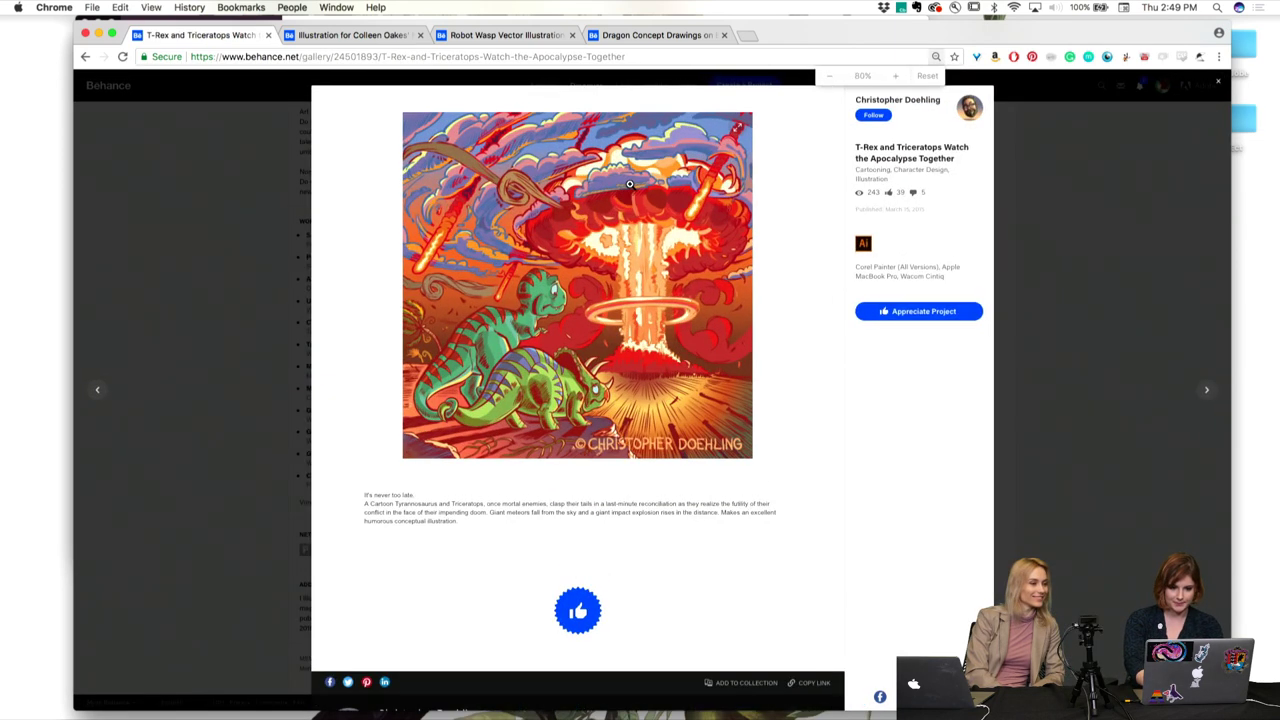
key(super+equal)
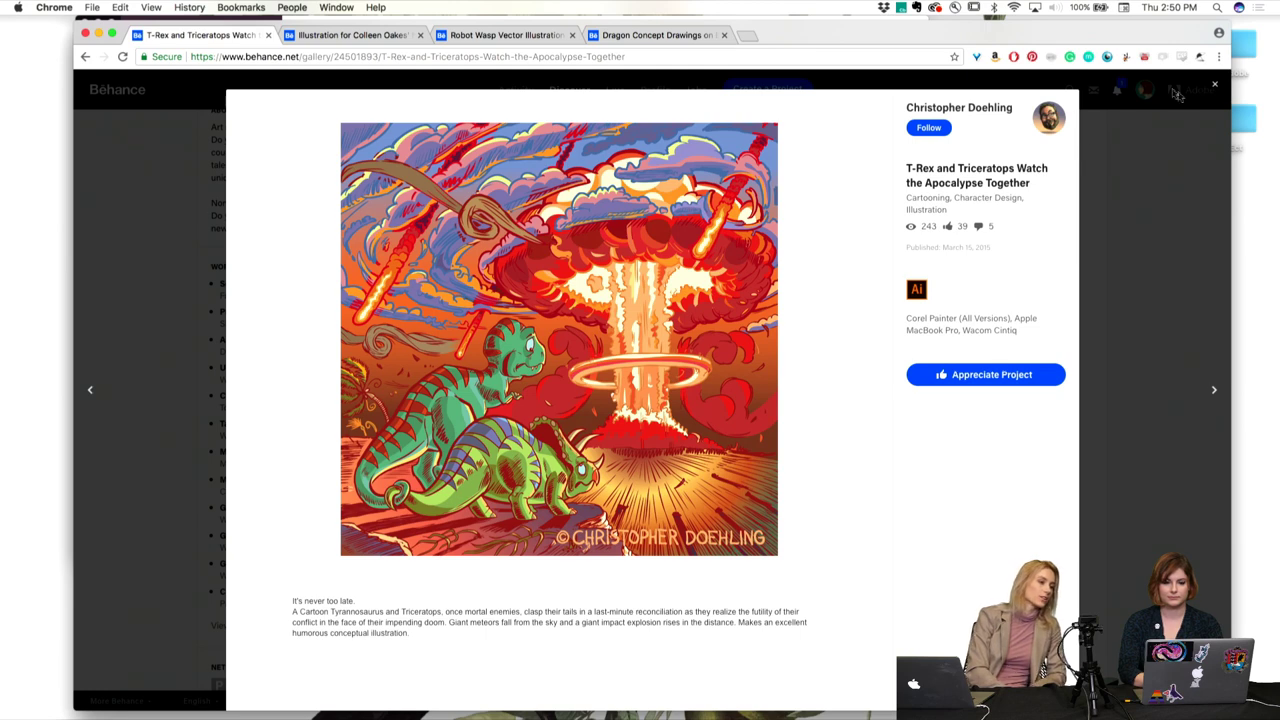
click(1213, 90)
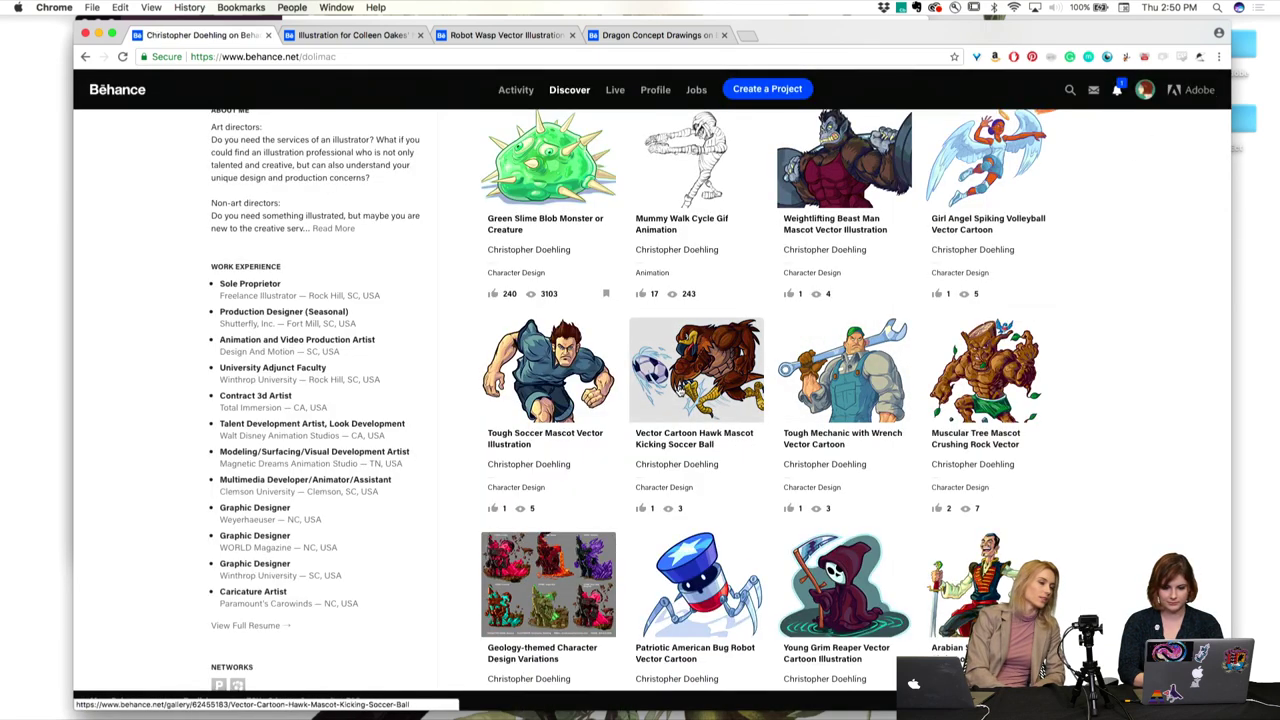
Step: Open and close the soccer-kicking hawk mascot and Arabian Sailor or Pirate projects
click(712, 403)
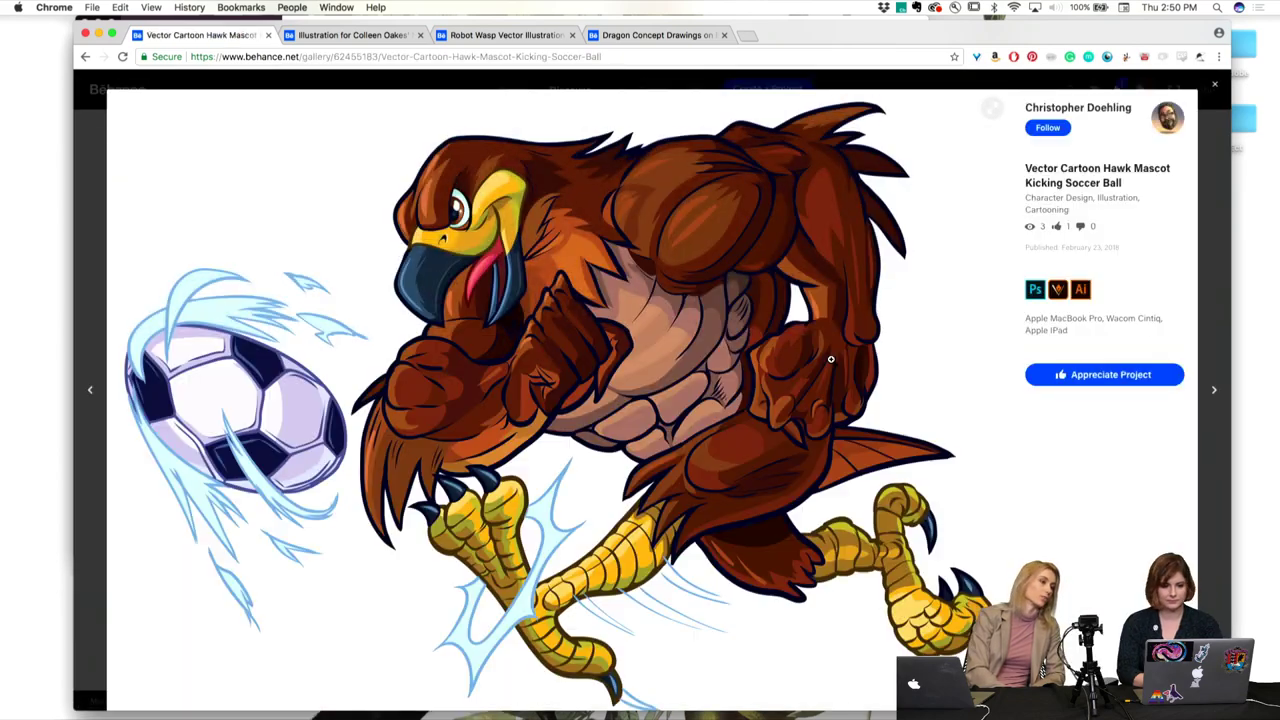
click(1213, 89)
scroll(990, 400, down, 5)
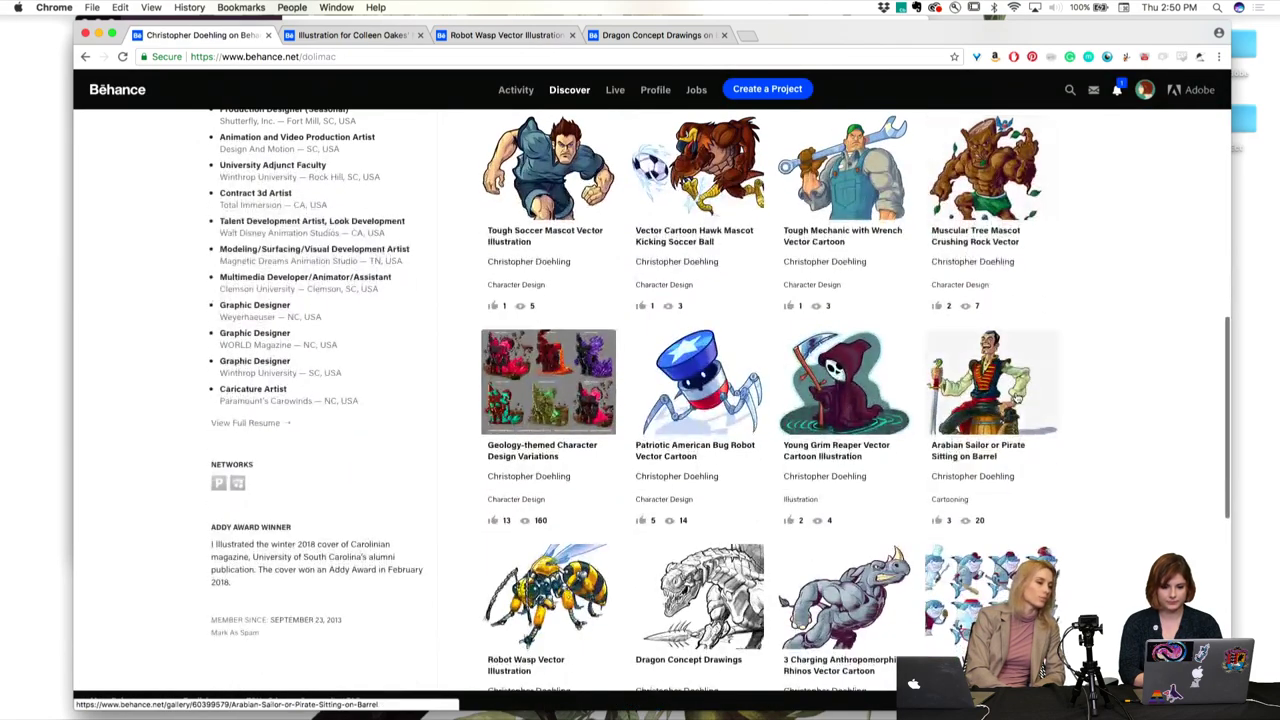
scroll(1016, 311, down, 1)
click(1016, 311)
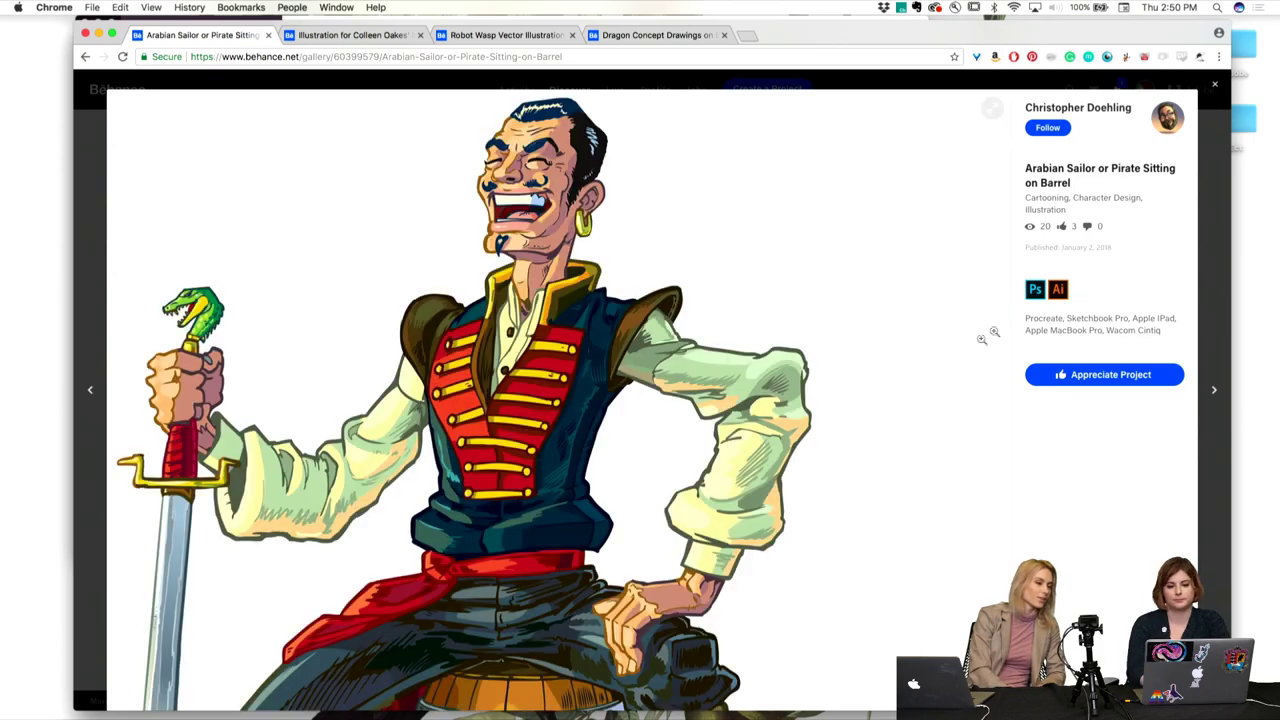
scroll(903, 340, down, 2)
scroll(903, 340, up, 2)
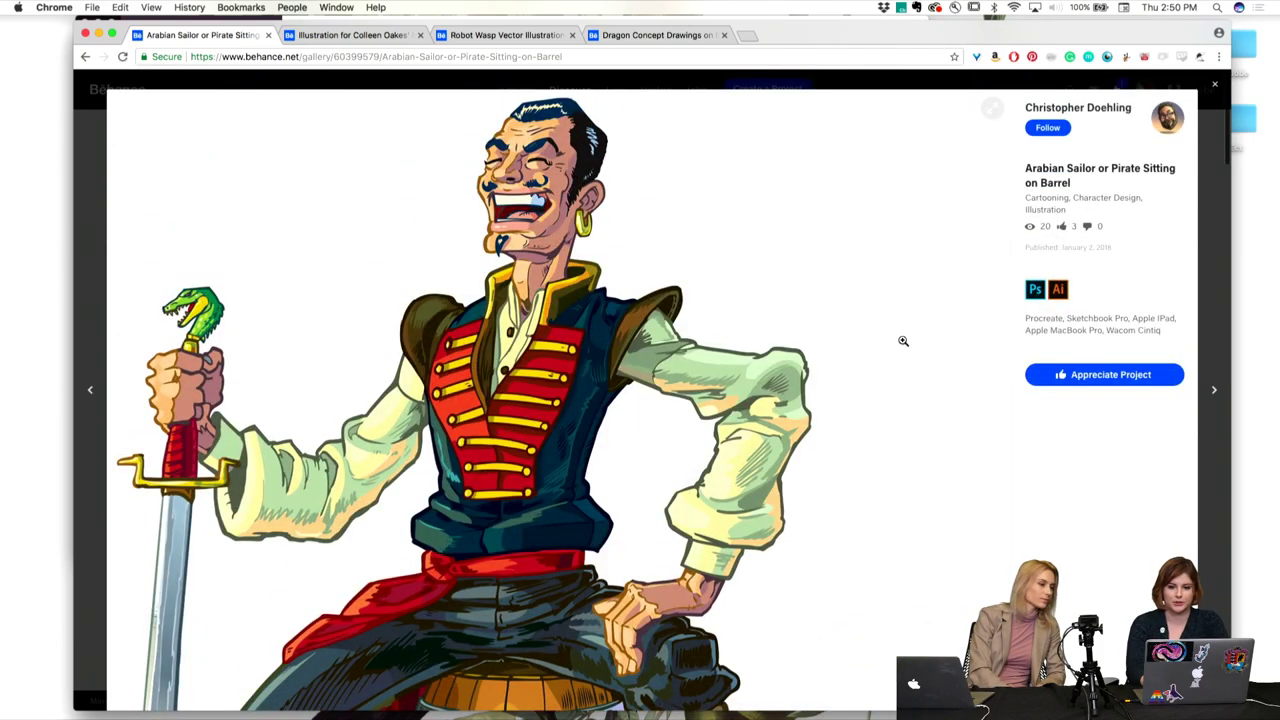
click(1215, 92)
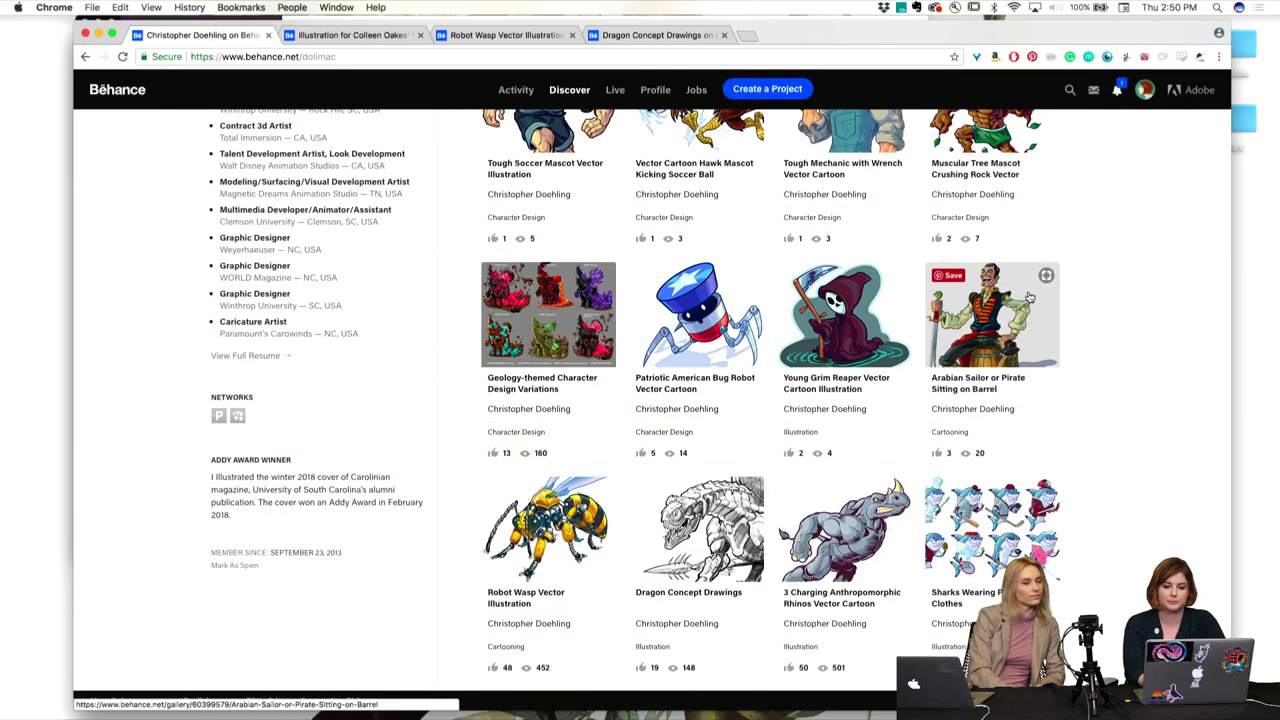
Step: Scroll the project grid, then bring up the browser showing Aurasma Studio's Valentine aura
scroll(1030, 297, down, 5)
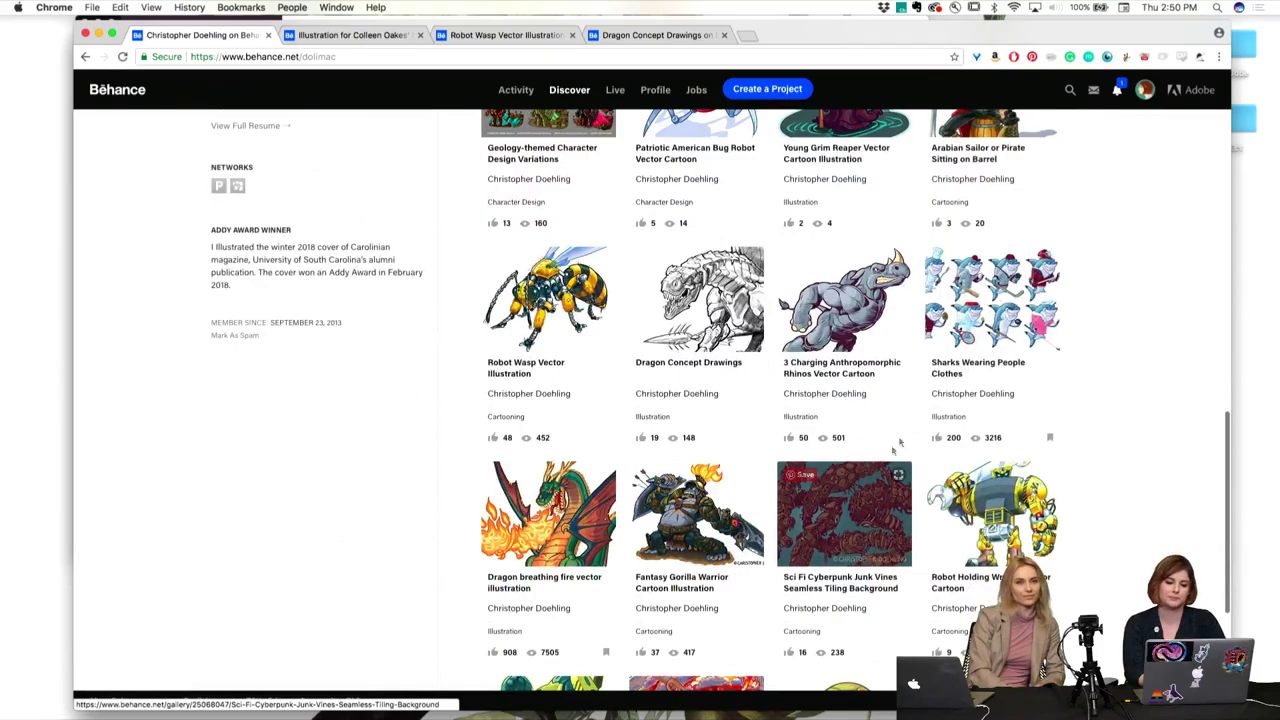
scroll(899, 442, up, 9)
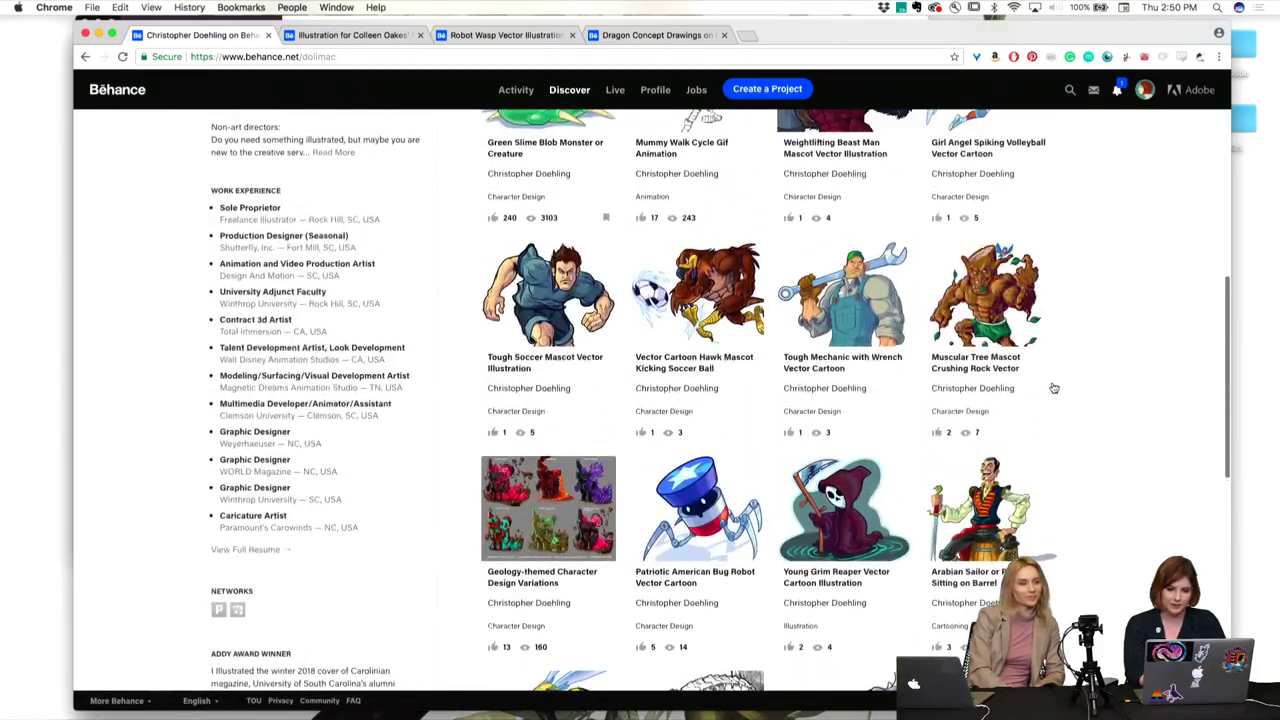
scroll(1053, 387, up, 2)
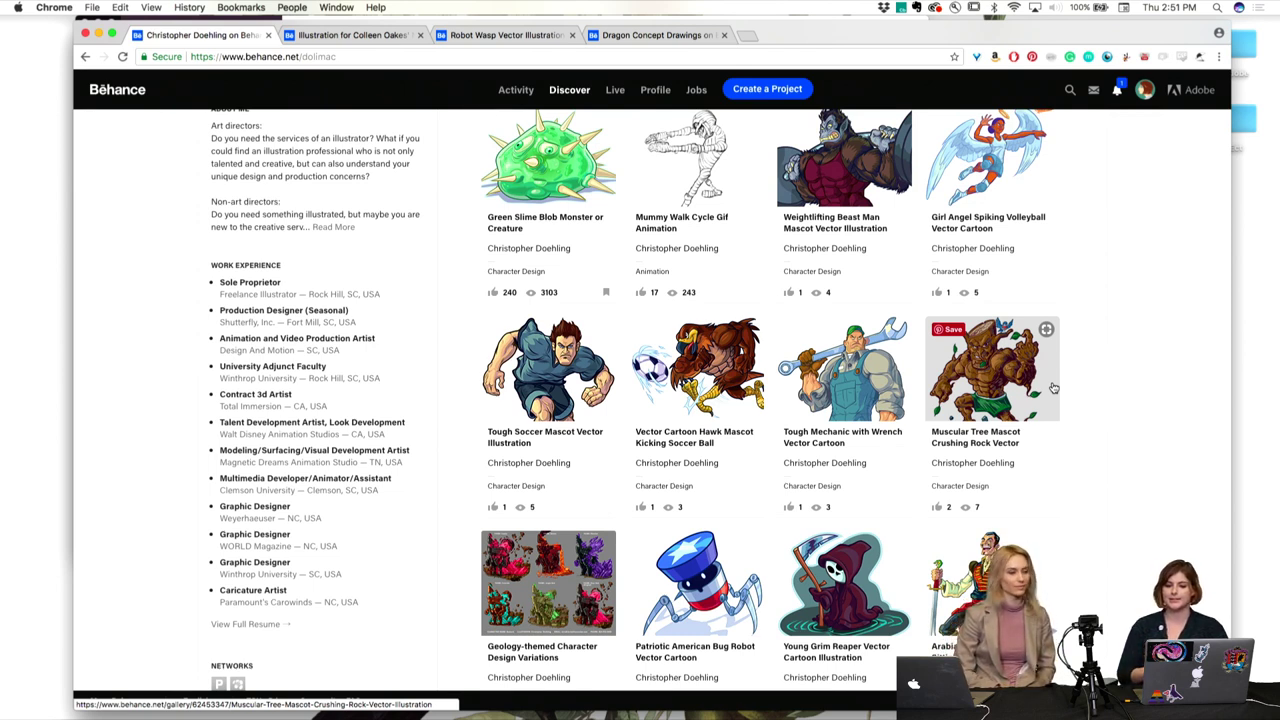
scroll(1053, 388, down, 5)
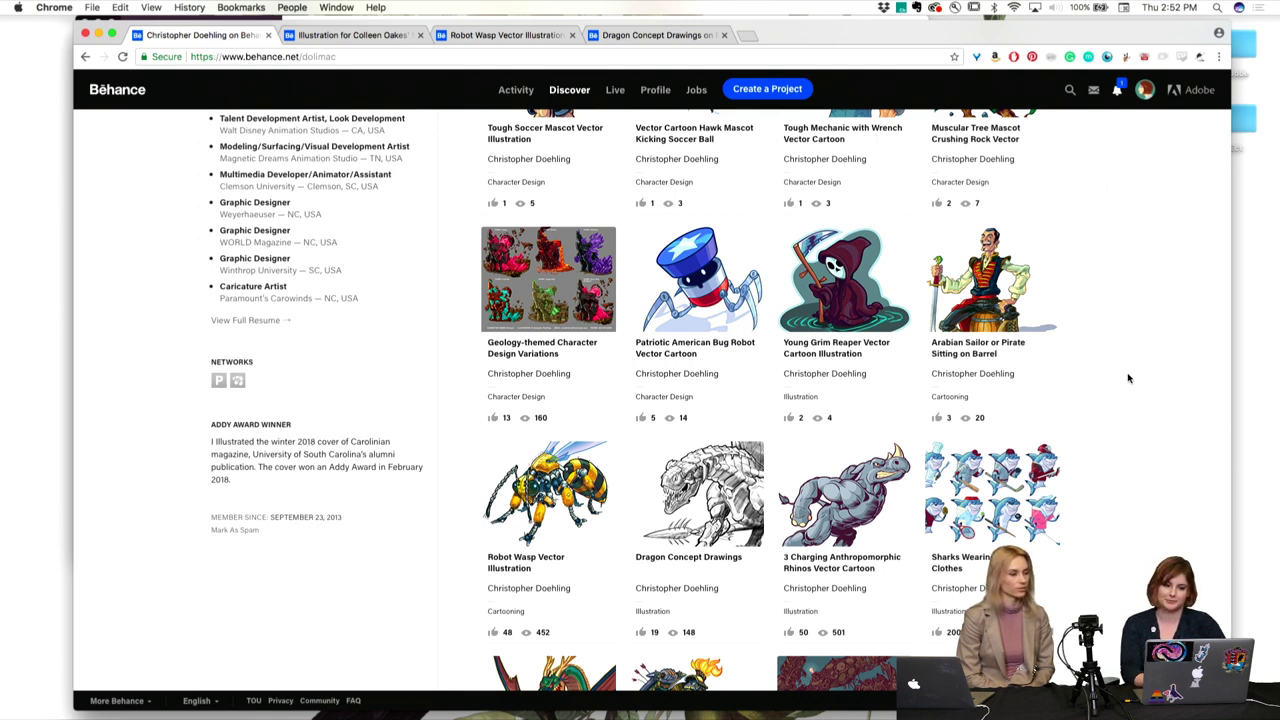
scroll(1128, 378, up, 2)
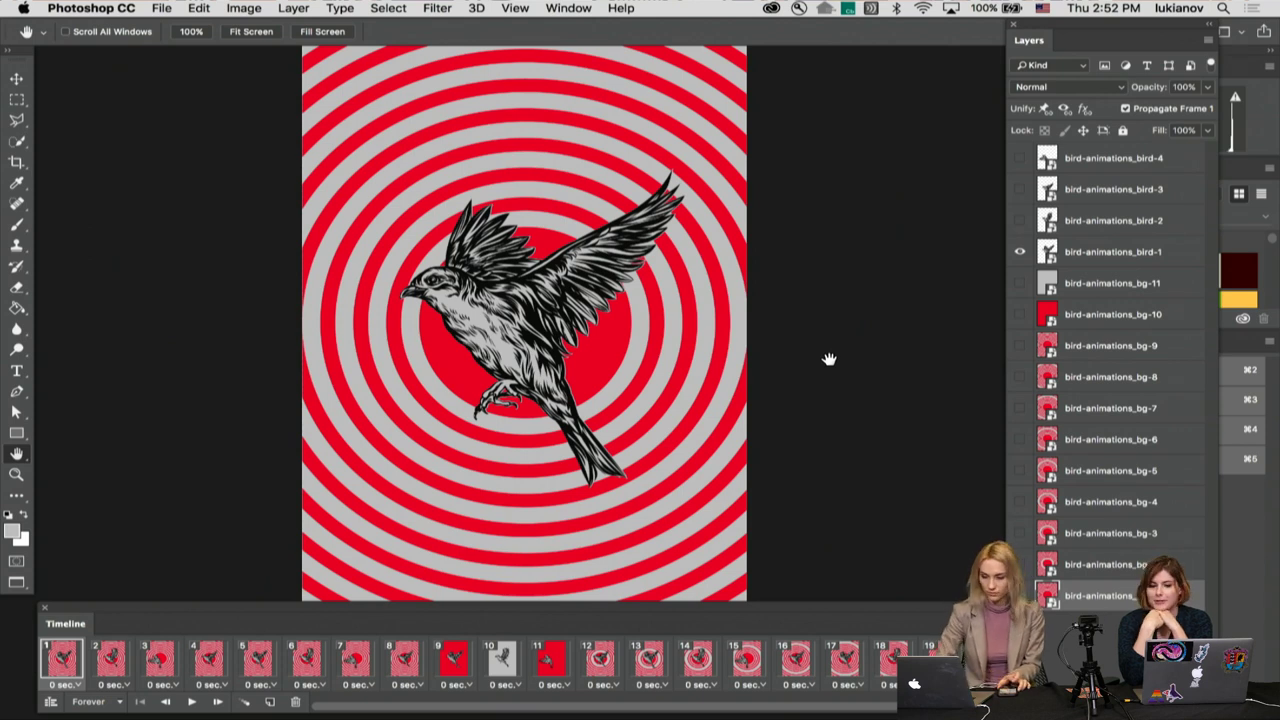
mouse_move(660, 712)
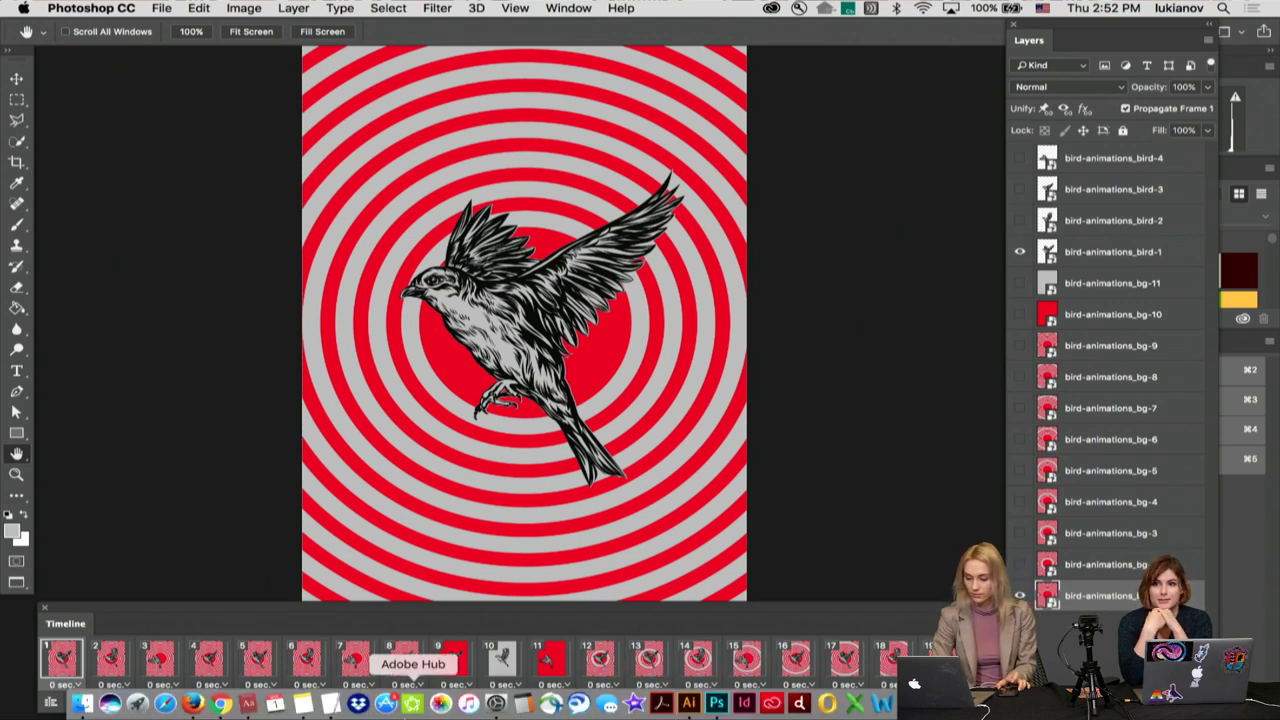
click(220, 703)
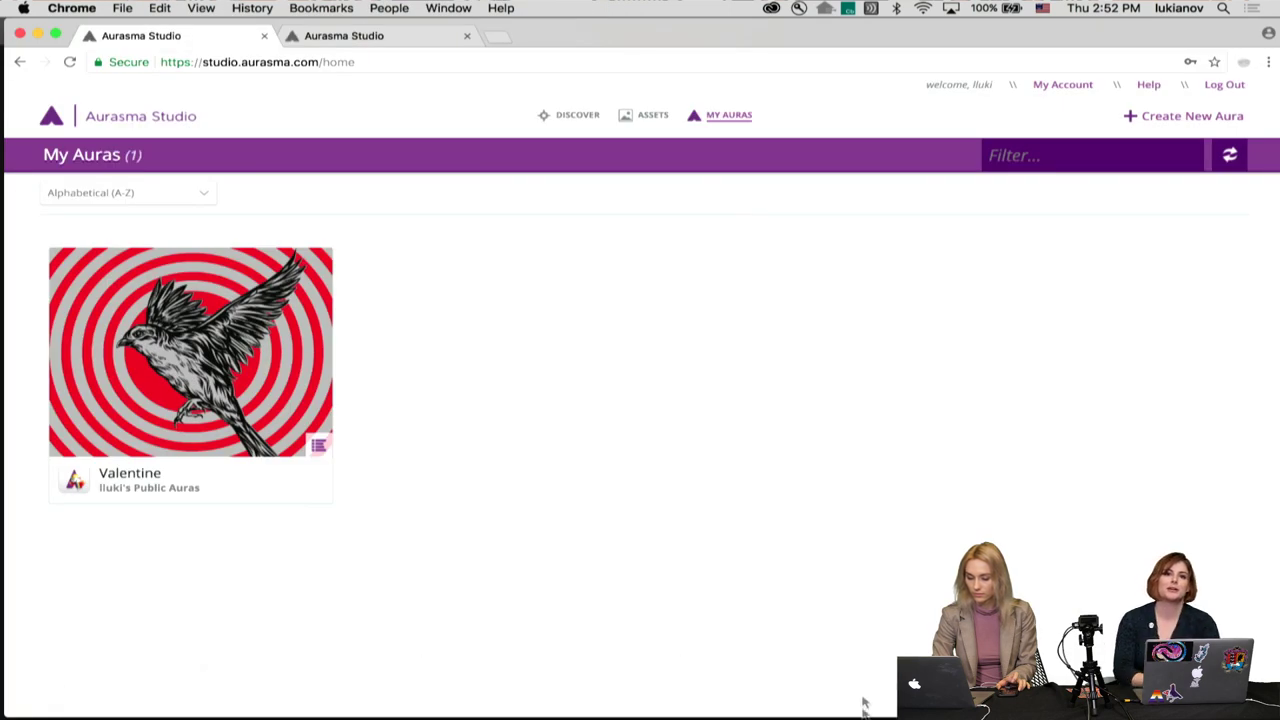
Step: Start a QuickTime New Movie Recording of the webcam and check the camera source options
click(938, 703)
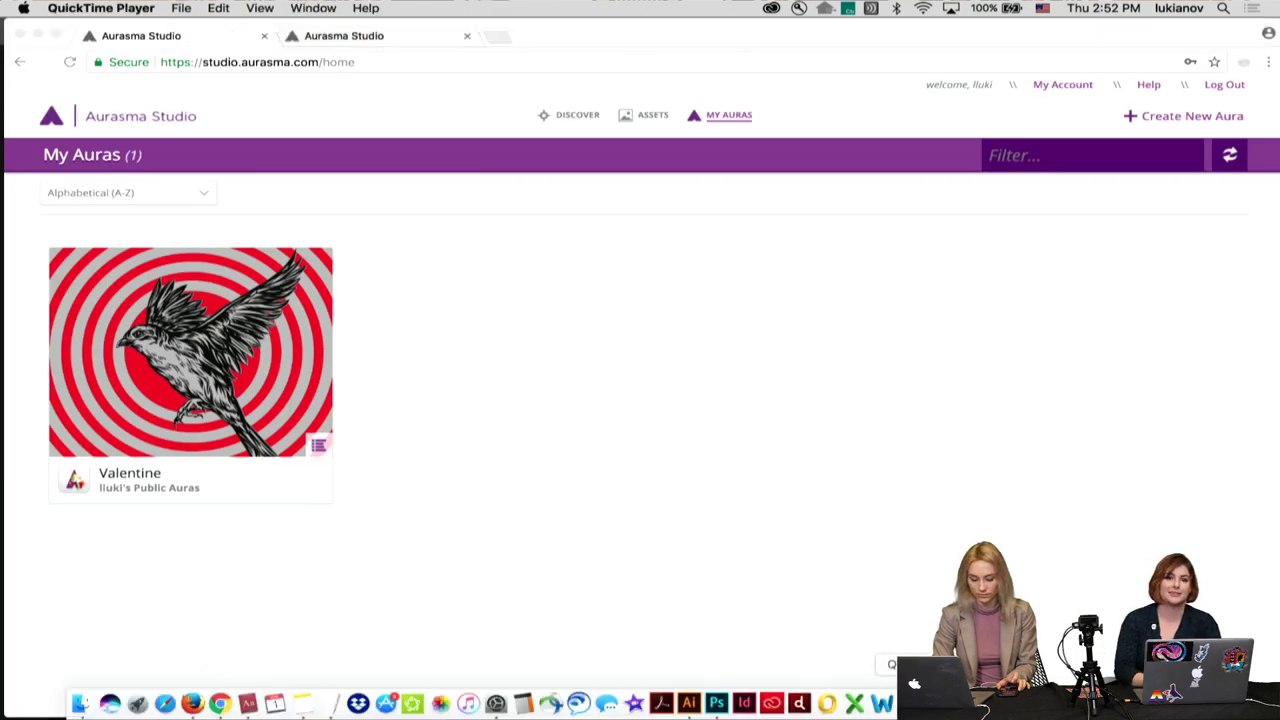
click(177, 9)
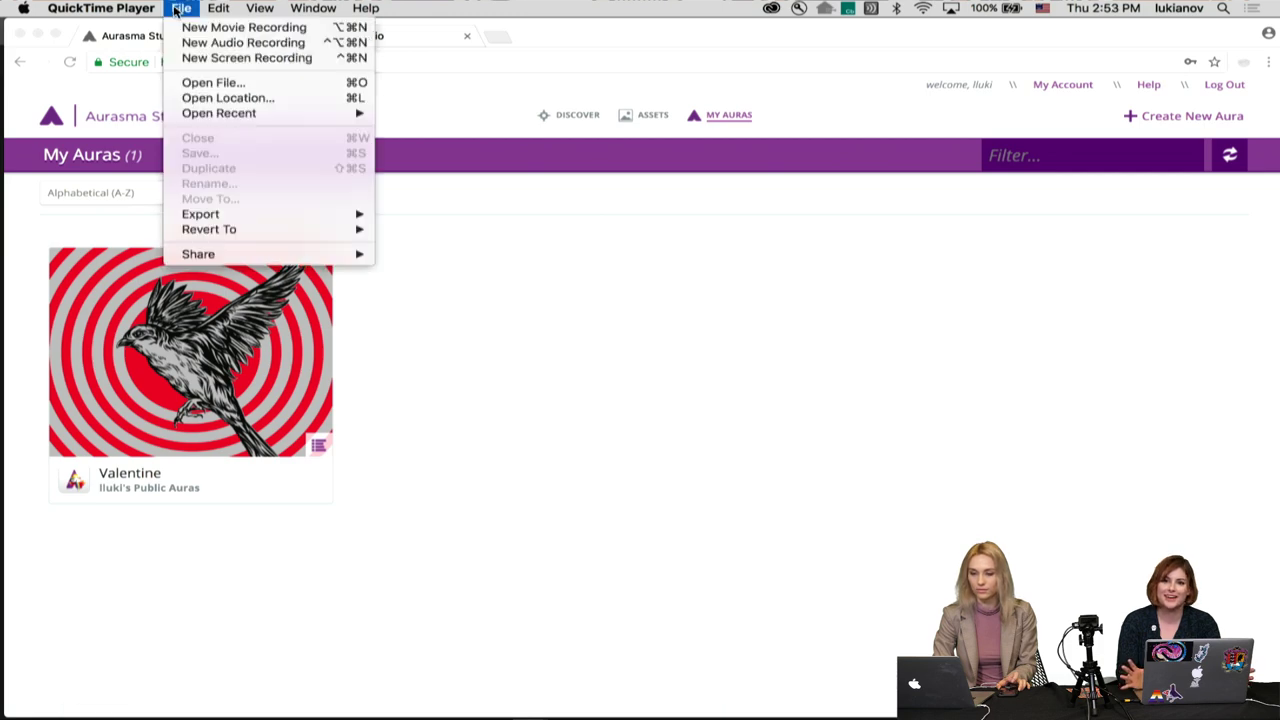
click(223, 28)
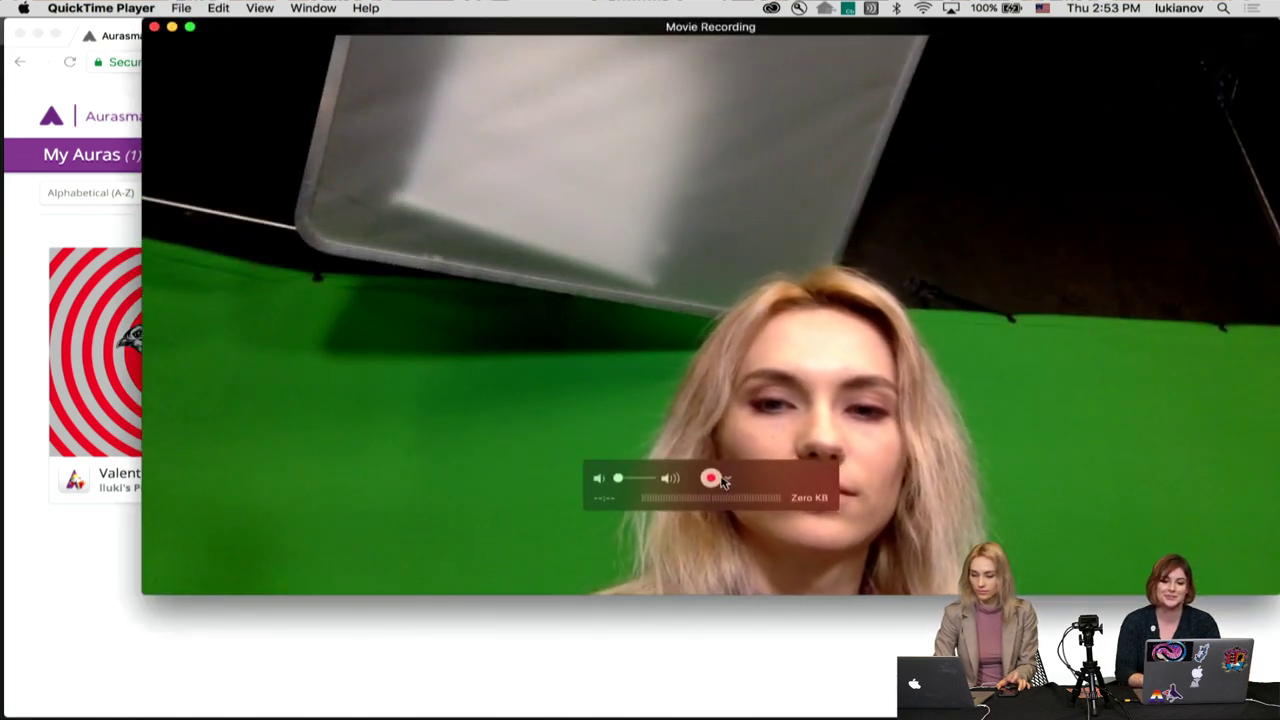
click(714, 479)
click(727, 479)
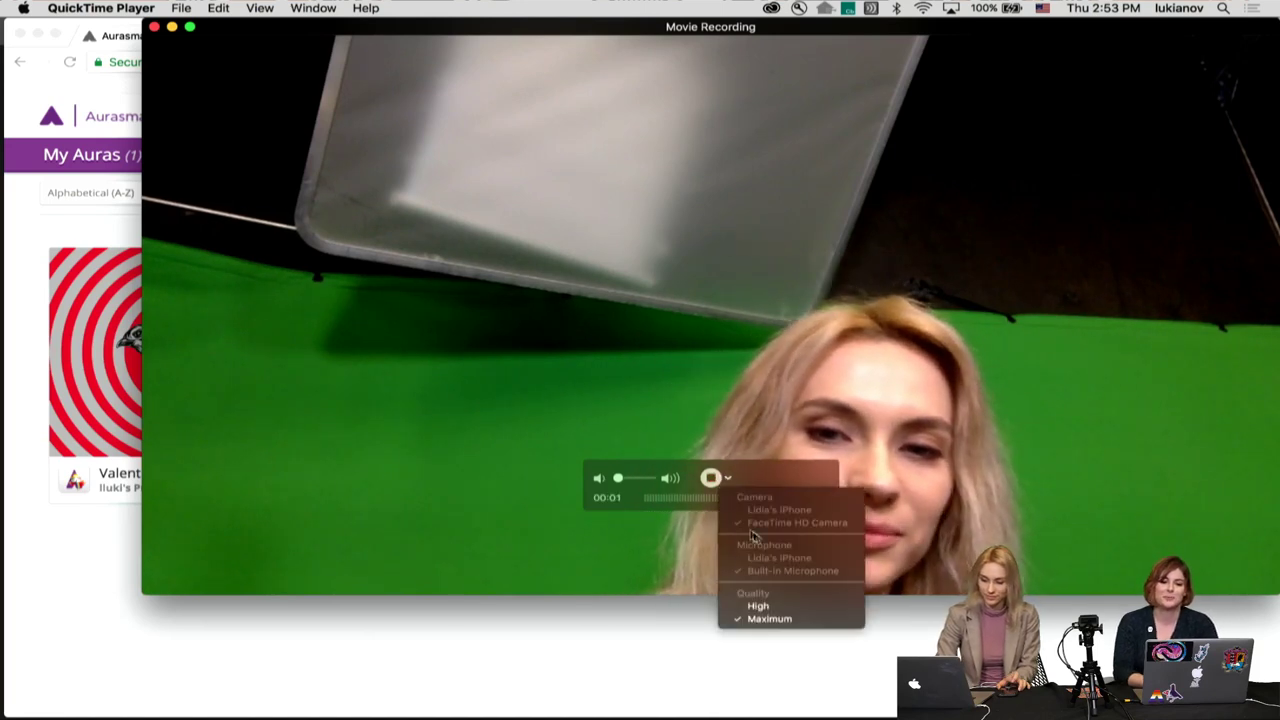
click(358, 622)
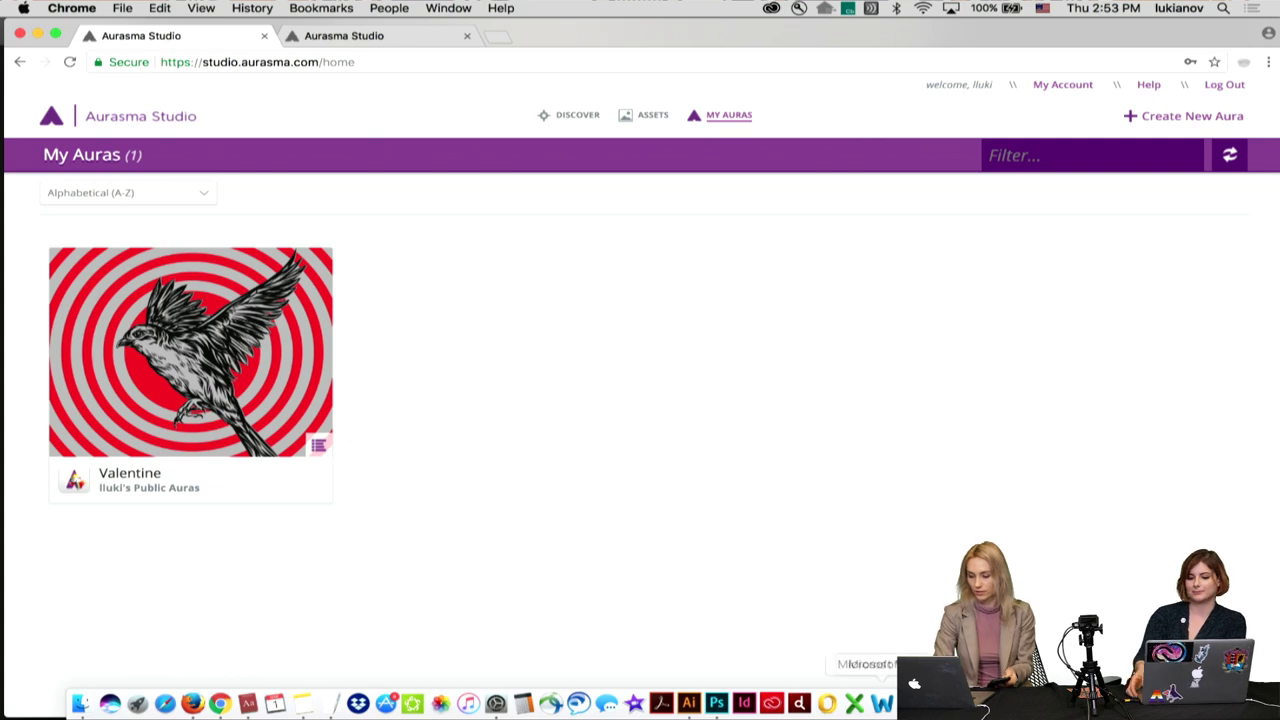
click(895, 704)
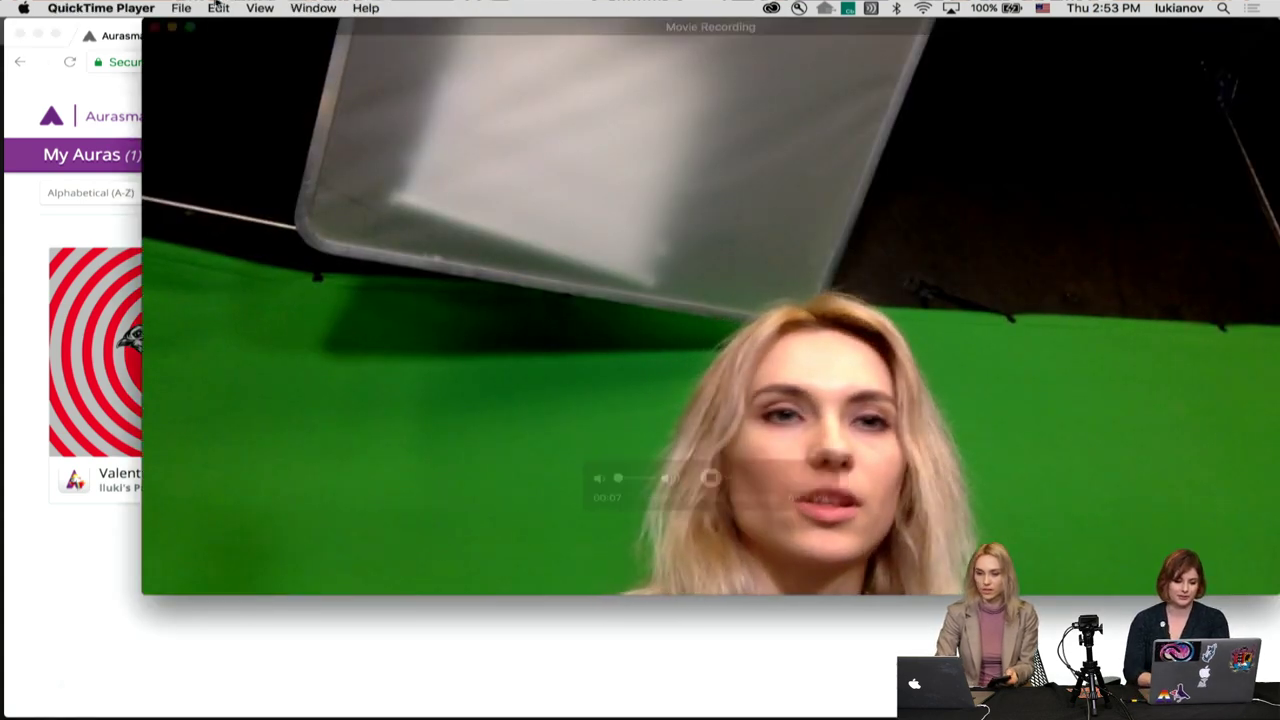
Step: Close the test recording with Don't Save and start a fresh New Movie Recording
click(157, 26)
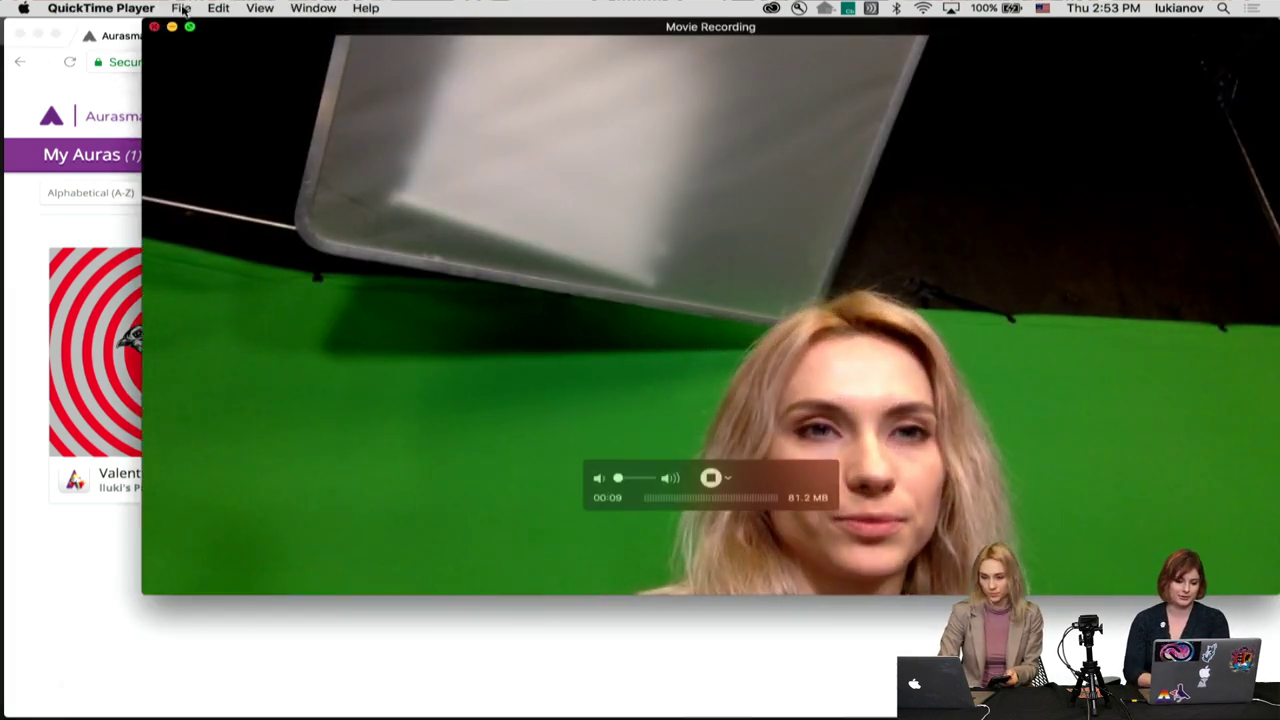
click(665, 219)
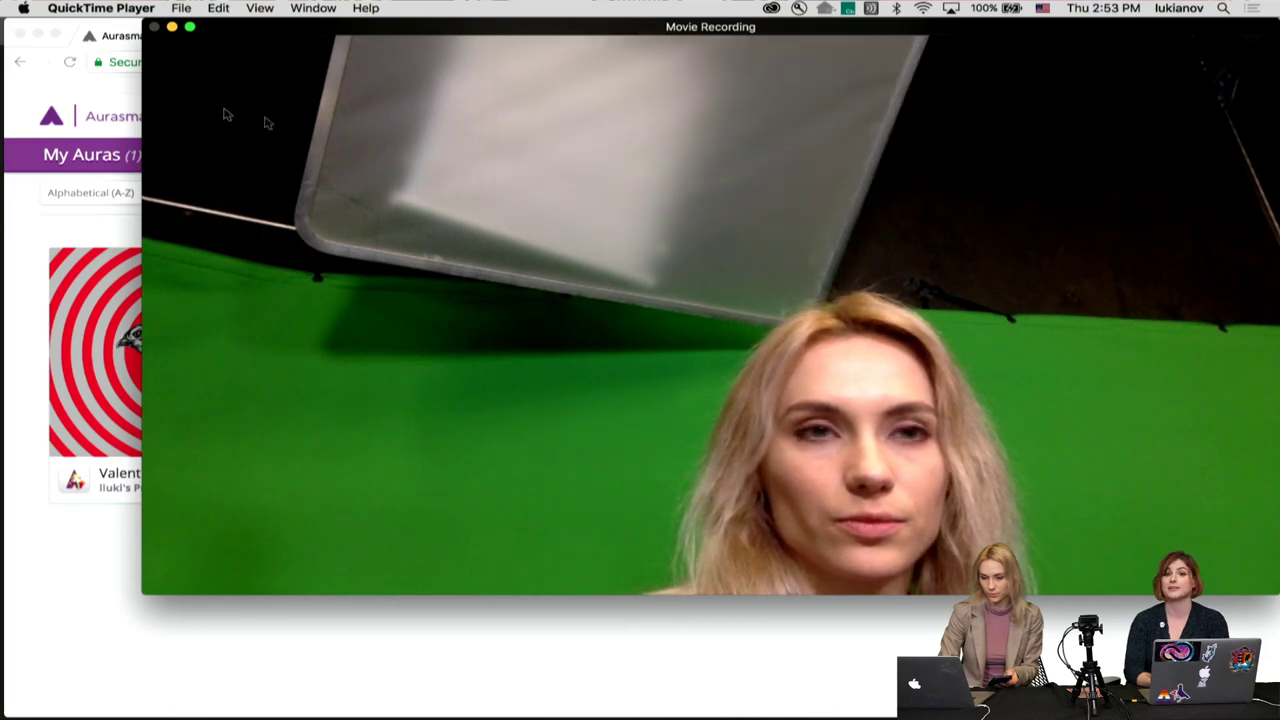
click(157, 26)
click(150, 8)
mouse_move(178, 8)
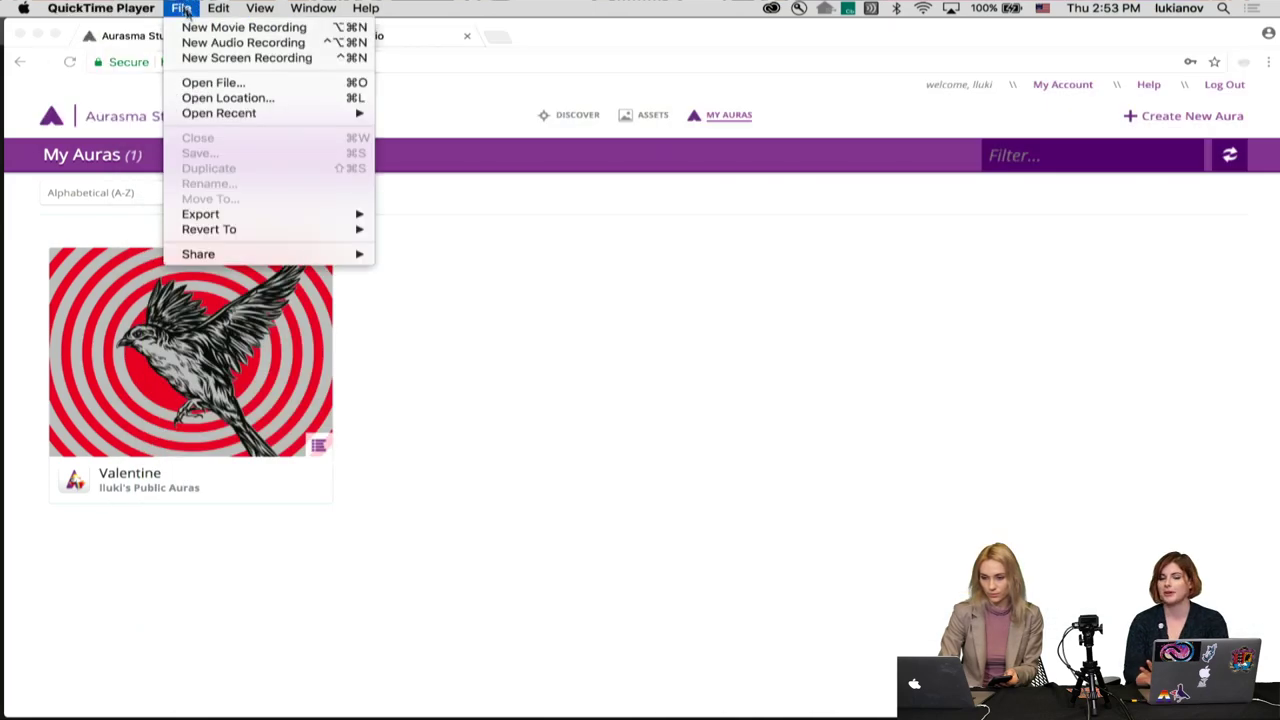
click(218, 28)
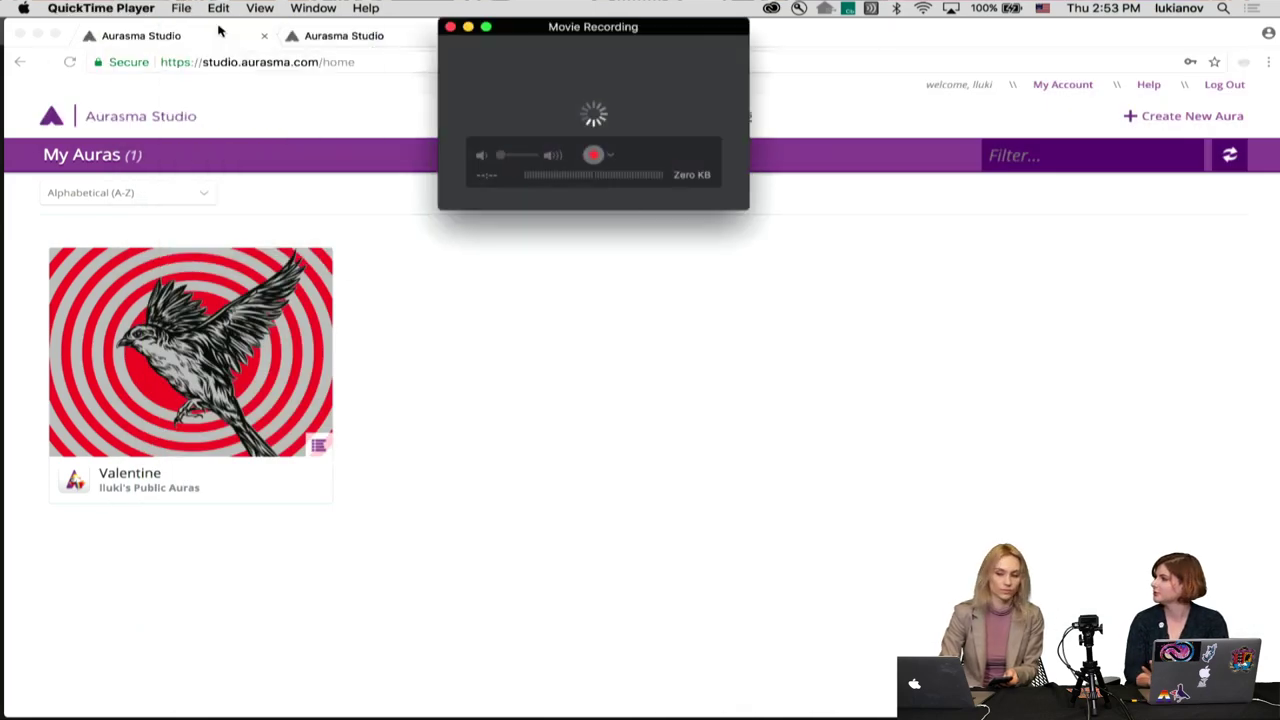